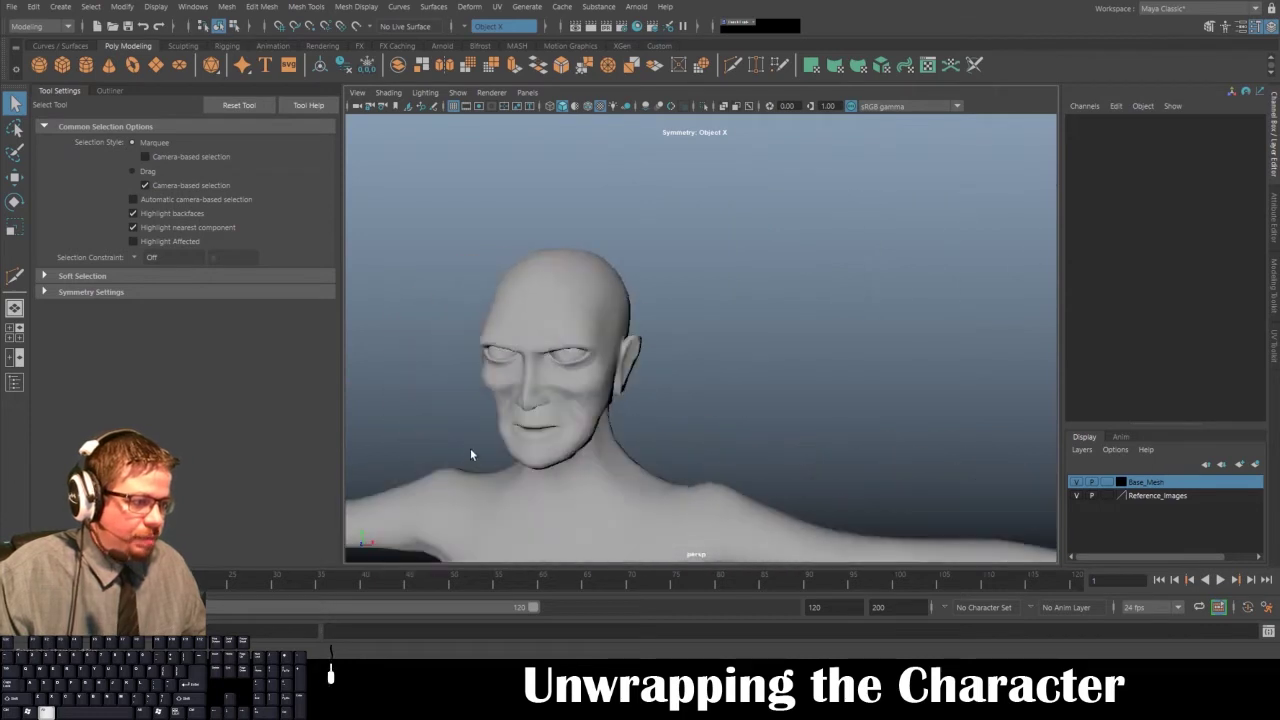
# - Inspect the whole character model from the front, back and side
pyautogui.keyDown('alt'); pyautogui.moveTo(470, 448); pyautogui.dragTo(579, 289, button='middle'); pyautogui.keyUp('alt')
pyautogui.keyDown('alt'); pyautogui.moveTo(579, 289); pyautogui.dragTo(567, 395, button='right'); pyautogui.keyUp('alt')
pyautogui.keyDown('alt'); pyautogui.moveTo(512, 385); pyautogui.dragTo(542, 155, button='middle'); pyautogui.keyUp('alt')
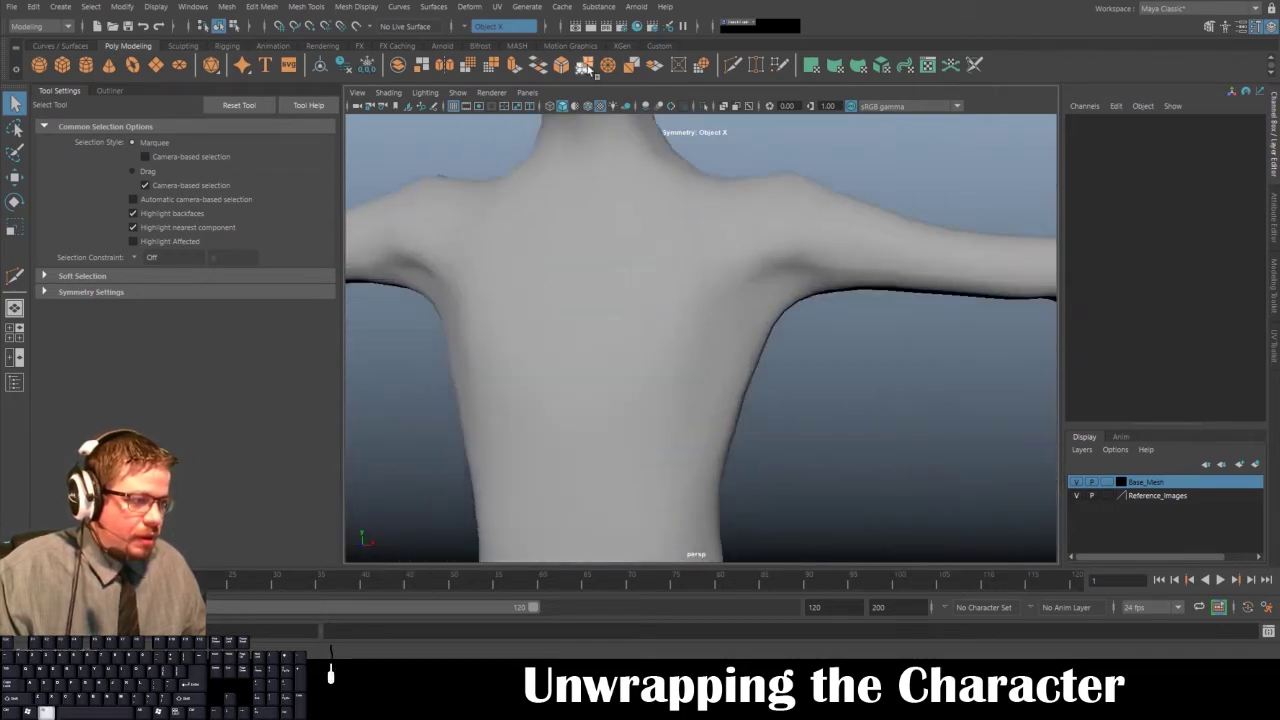
pyautogui.keyDown('alt'); pyautogui.moveTo(630, 400); pyautogui.dragTo(466, 251, button='right'); pyautogui.keyUp('alt')
pyautogui.keyDown('alt'); pyautogui.moveTo(645, 550); pyautogui.dragTo(611, 380, button='middle'); pyautogui.keyUp('alt')
pyautogui.keyDown('alt'); pyautogui.moveTo(611, 380); pyautogui.dragTo(481, 273, button='right'); pyautogui.keyUp('alt')
pyautogui.keyDown('alt'); pyautogui.moveTo(481, 273); pyautogui.dragTo(671, 280); pyautogui.keyUp('alt')
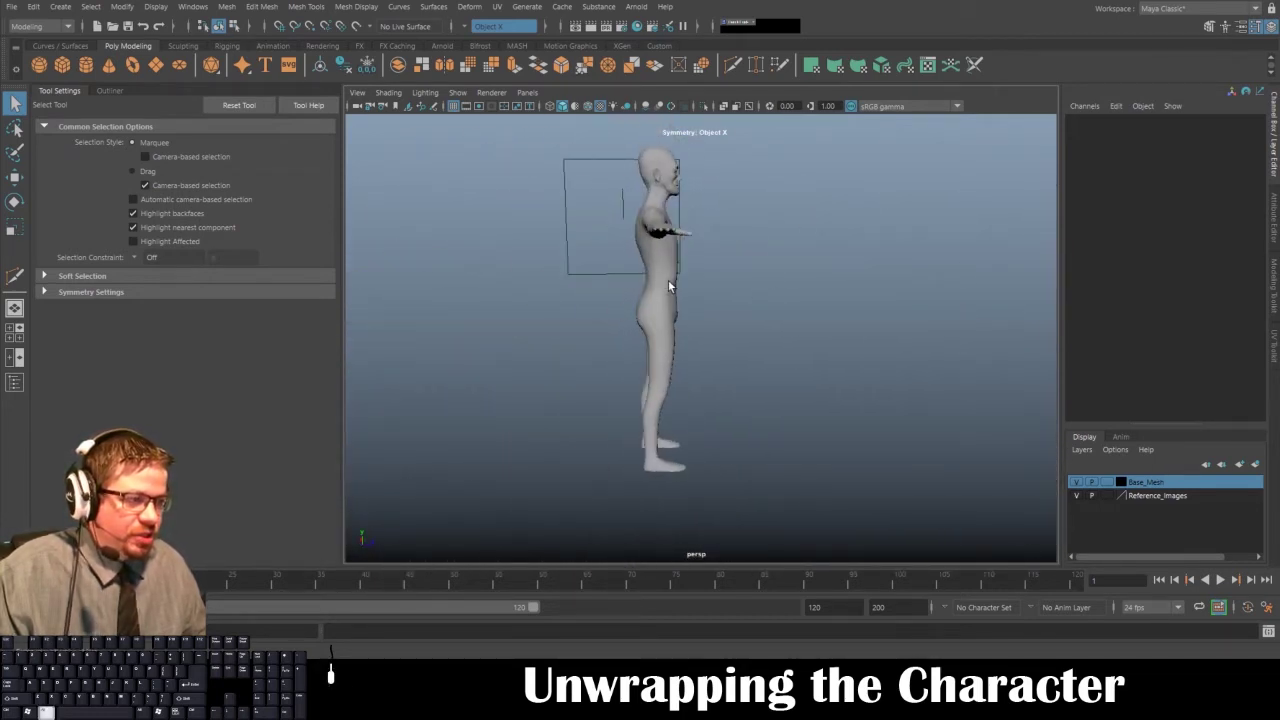
pyautogui.keyDown('alt'); pyautogui.moveTo(671, 280); pyautogui.dragTo(652, 352, button='middle'); pyautogui.keyUp('alt')
pyautogui.keyDown('alt'); pyautogui.moveTo(652, 352); pyautogui.dragTo(700, 432, button='right'); pyautogui.keyUp('alt')
pyautogui.keyDown('alt'); pyautogui.moveTo(700, 432); pyautogui.dragTo(518, 396); pyautogui.keyUp('alt')
pyautogui.keyDown('alt'); pyautogui.moveTo(518, 396); pyautogui.dragTo(568, 318, button='middle'); pyautogui.keyUp('alt')
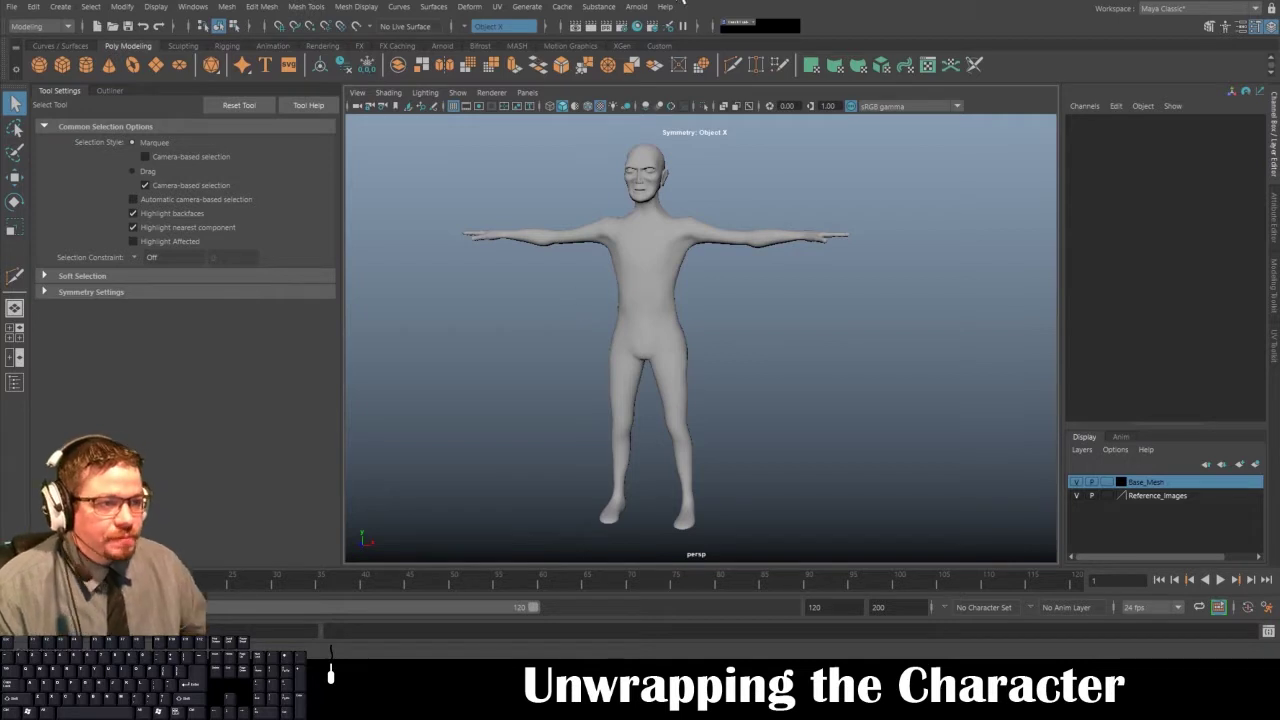
# - Collapse the tool settings to widen the viewport and frame the entire character model in it
pyautogui.click(45, 91)
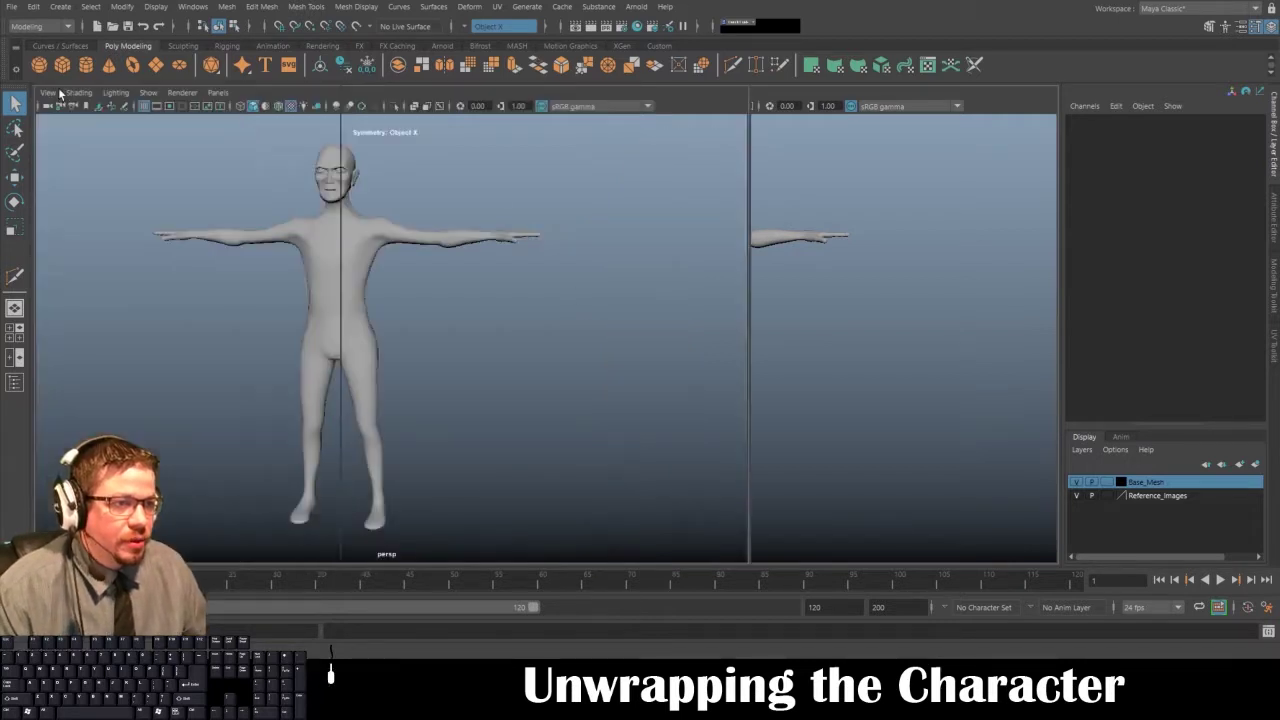
pyautogui.click(491, 236)
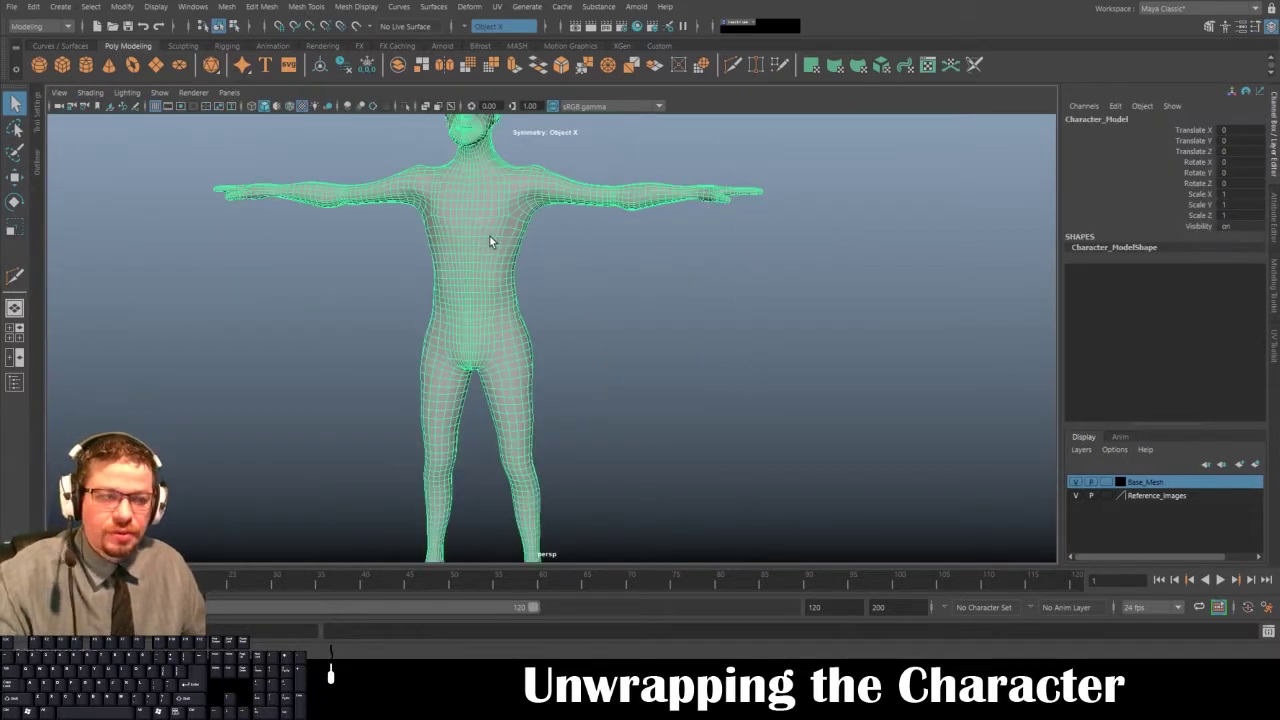
pyautogui.press('f')
pyautogui.click(675, 302)
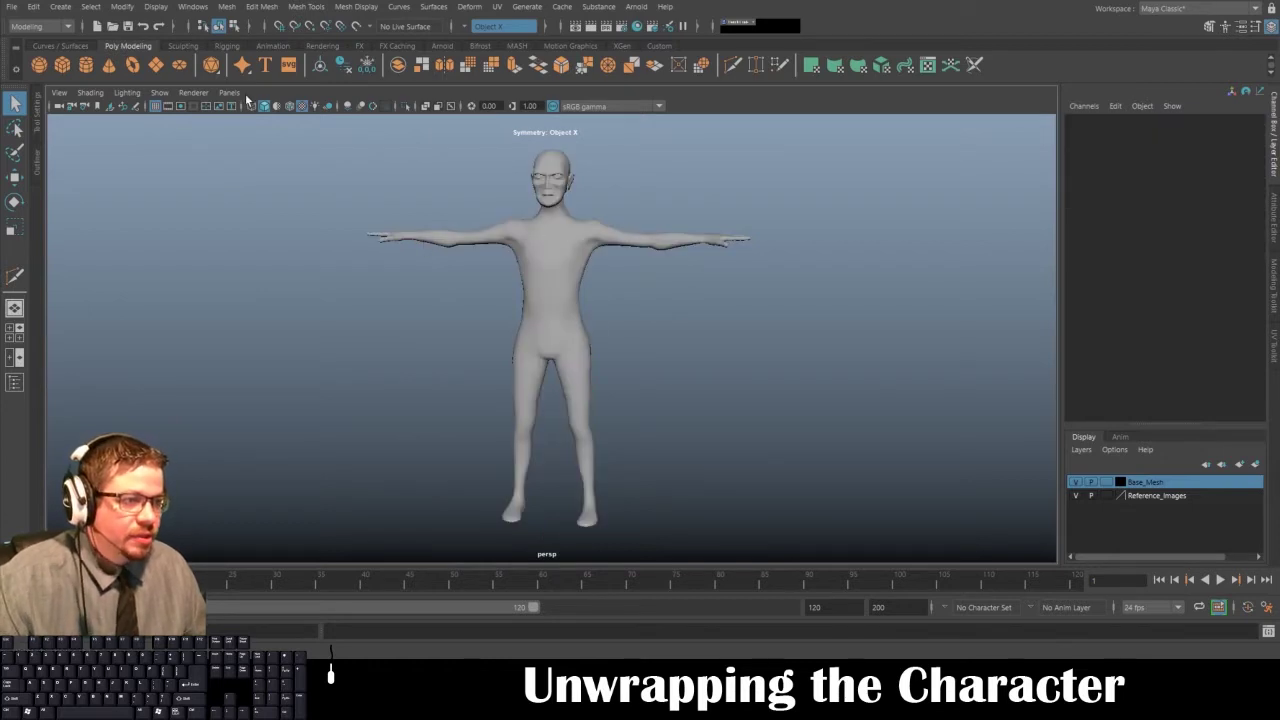
# - Switch to the saved Persp/UV Editor layout and select the character model to show its UVs
pyautogui.click(229, 93)
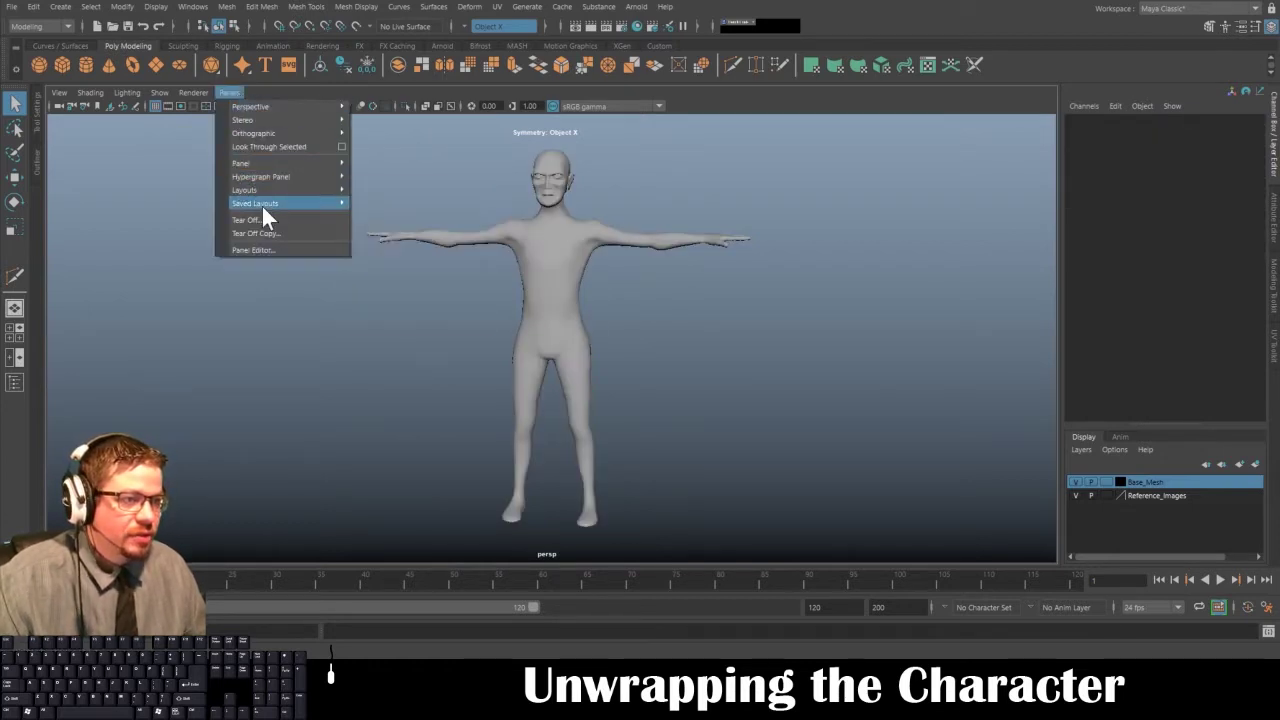
pyautogui.moveTo(265, 203)
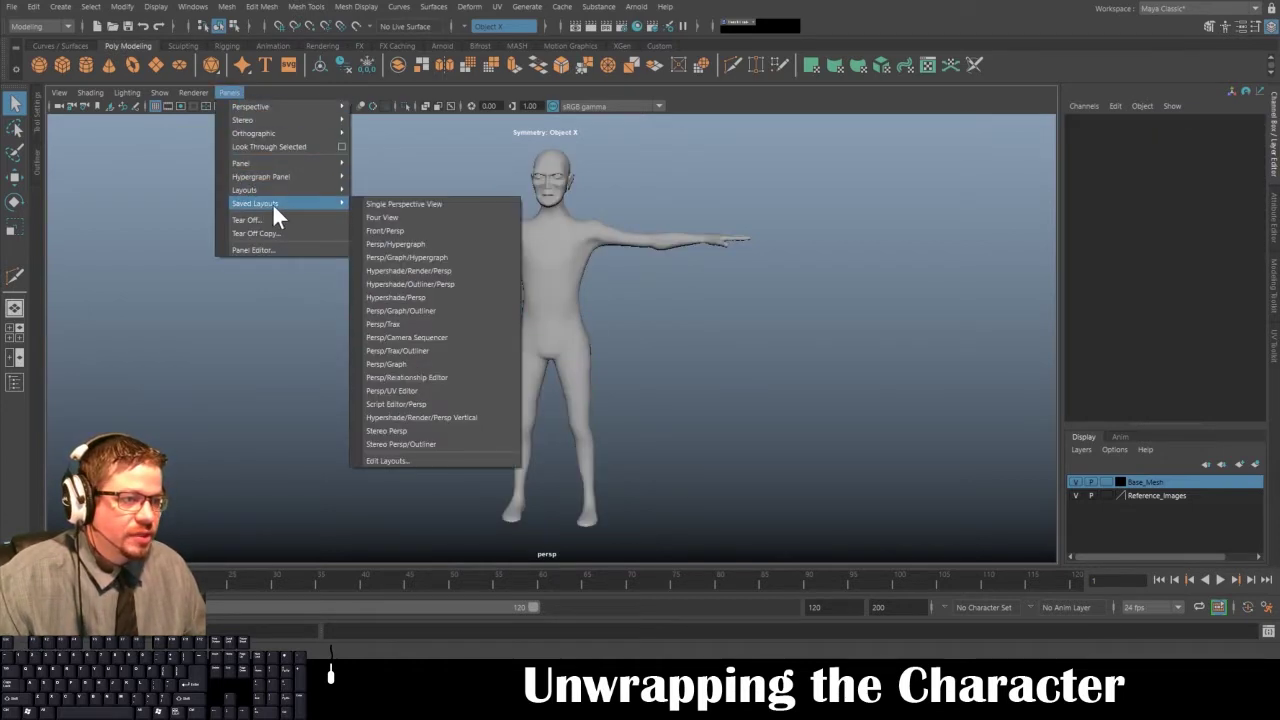
pyautogui.click(428, 391)
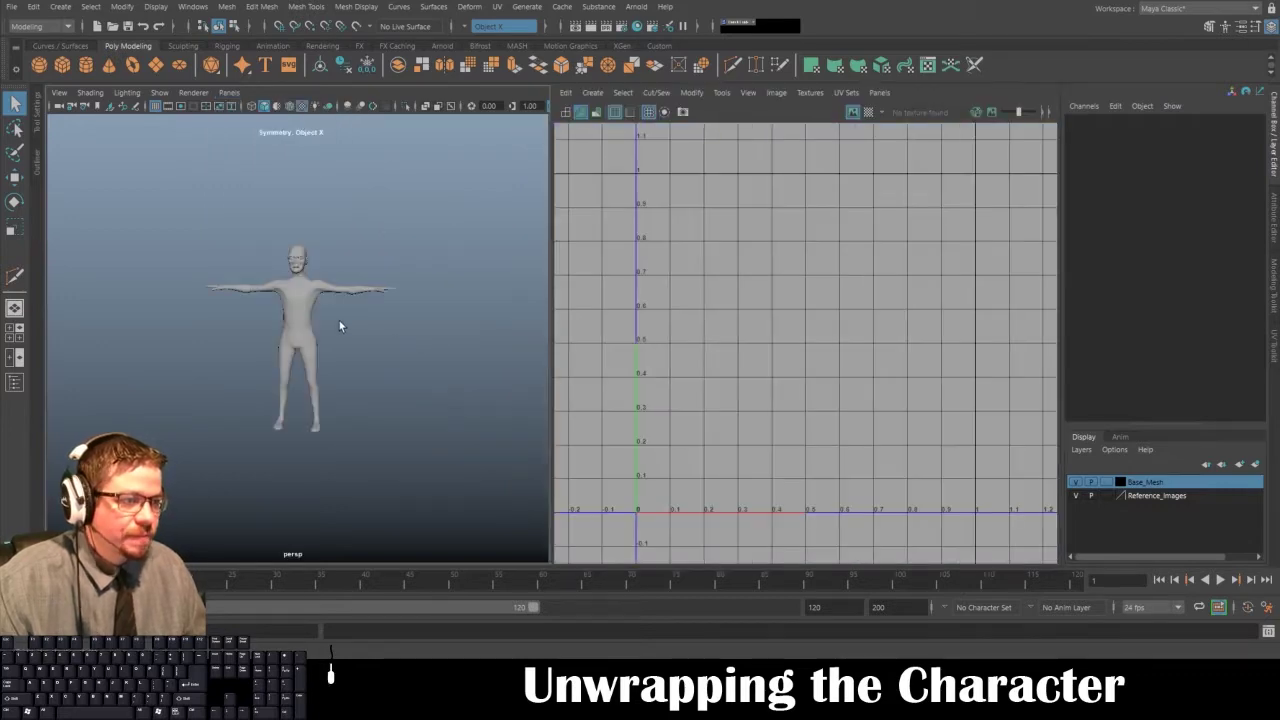
pyautogui.click(304, 300)
pyautogui.click(291, 215)
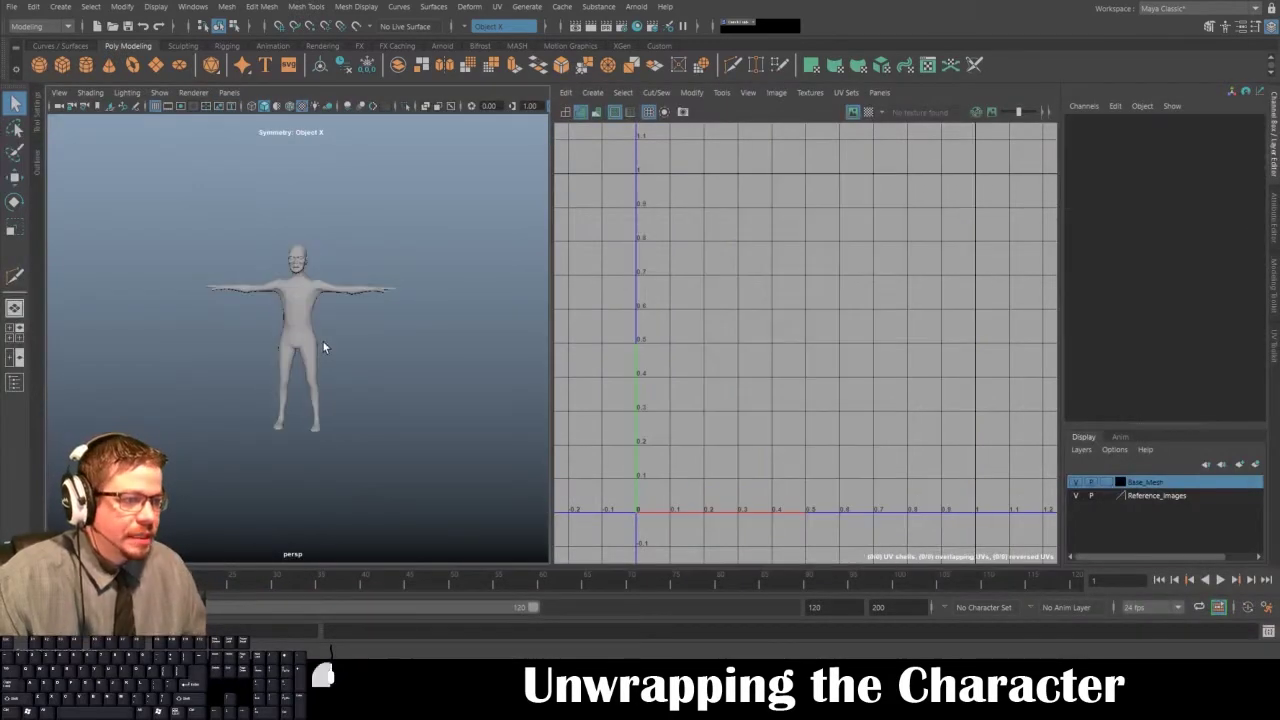
pyautogui.click(290, 303)
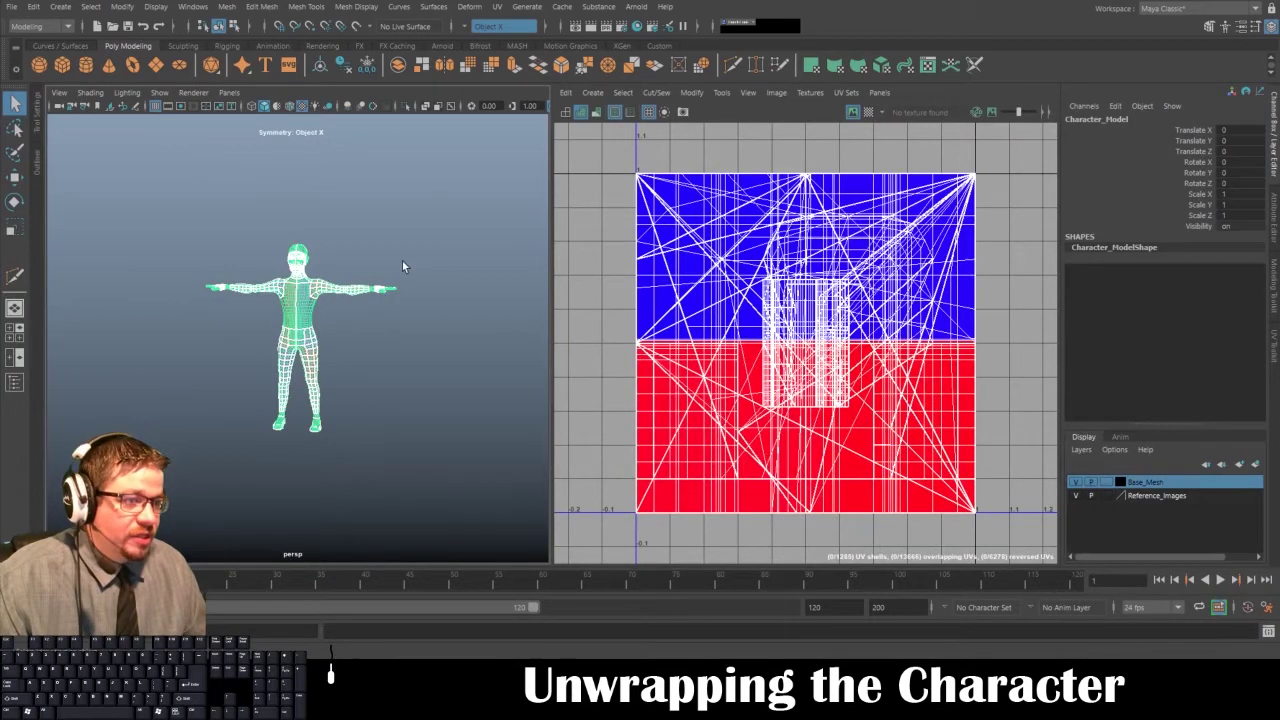
# - Examine the existing UV seams and overlapping shells across the character's torso, head, arms and legs
pyautogui.keyDown('alt'); pyautogui.moveTo(385, 309); pyautogui.dragTo(329, 237); pyautogui.keyUp('alt')
pyautogui.scroll(6, 329, 237)
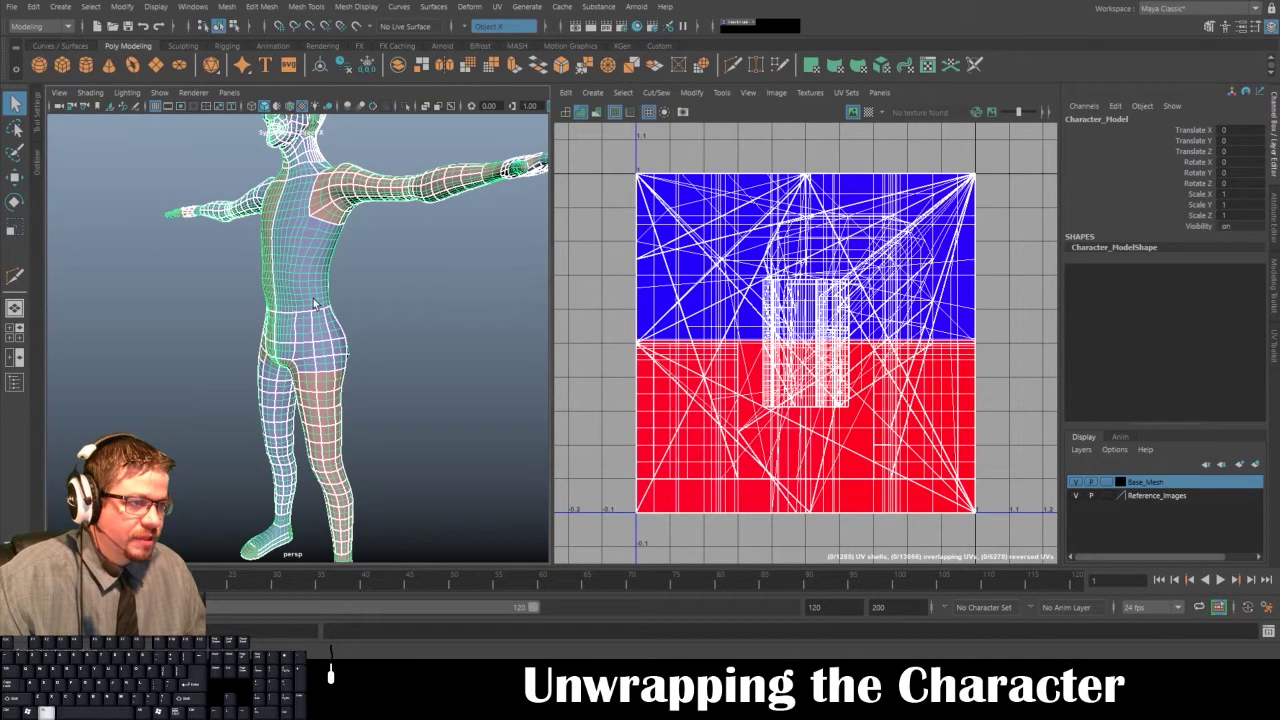
pyautogui.keyDown('alt'); pyautogui.moveTo(314, 302); pyautogui.dragTo(296, 245); pyautogui.keyUp('alt')
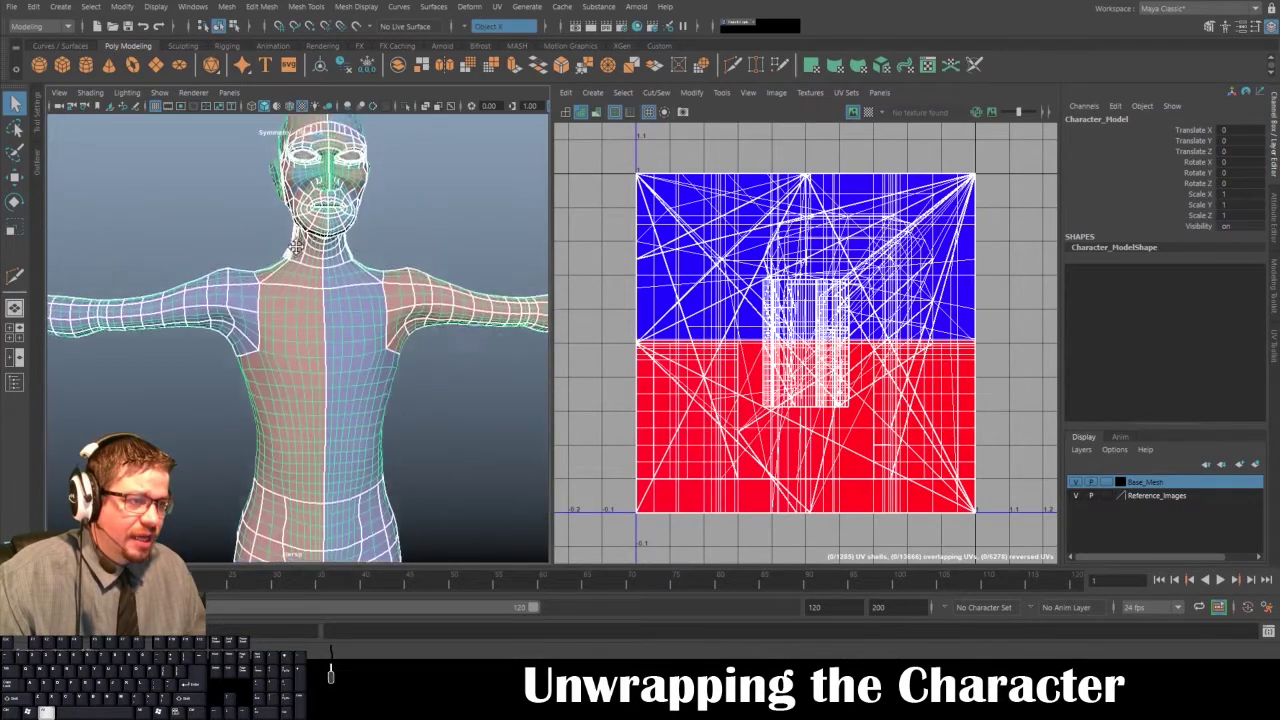
pyautogui.keyDown('alt'); pyautogui.moveTo(296, 246); pyautogui.dragTo(327, 201, button='middle'); pyautogui.keyUp('alt')
pyautogui.keyDown('alt'); pyautogui.moveTo(327, 201); pyautogui.dragTo(274, 210, button='right'); pyautogui.keyUp('alt')
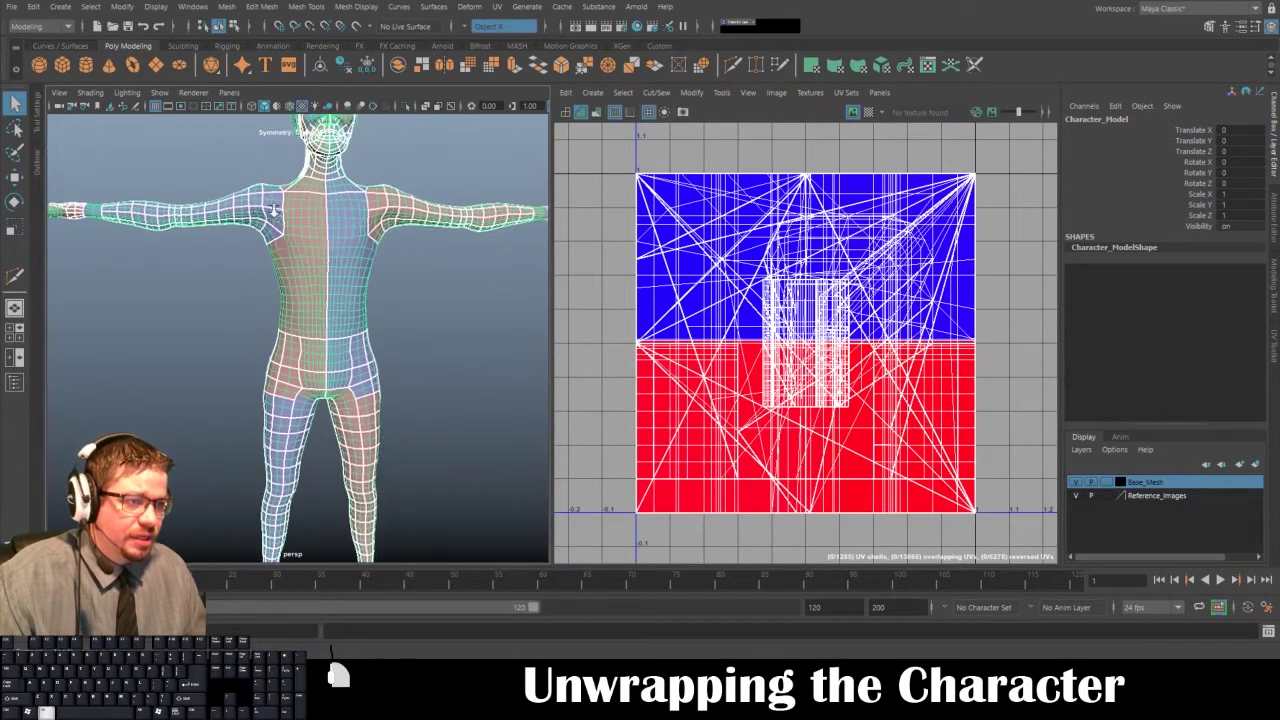
pyautogui.keyDown('alt'); pyautogui.moveTo(274, 210); pyautogui.dragTo(270, 263); pyautogui.keyUp('alt')
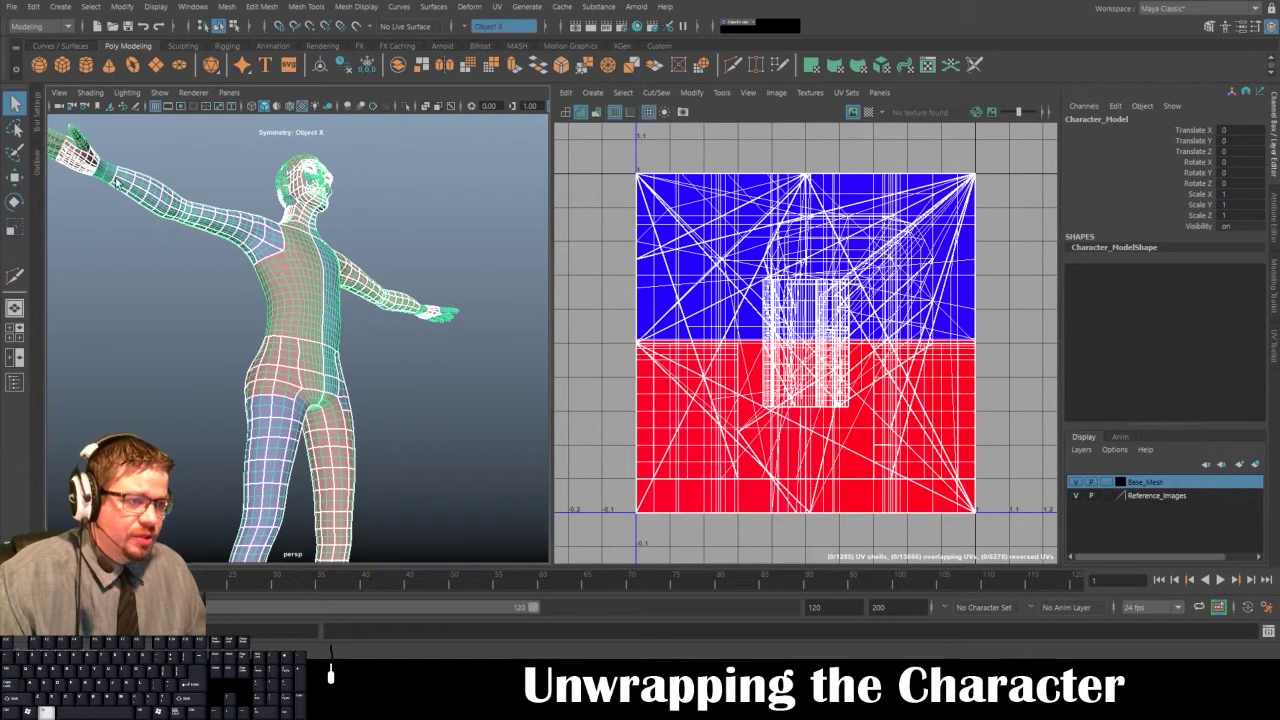
# - Select three separate edge loops around the character's arm near the elbow
pyautogui.keyDown('alt'); pyautogui.moveTo(116, 183); pyautogui.dragTo(205, 290); pyautogui.keyUp('alt')
pyautogui.keyDown('alt'); pyautogui.moveTo(205, 290); pyautogui.dragTo(316, 330, button='right'); pyautogui.keyUp('alt')
pyautogui.keyDown('alt'); pyautogui.moveTo(316, 330); pyautogui.dragTo(318, 400, button='middle'); pyautogui.keyUp('alt')
pyautogui.keyDown('alt'); pyautogui.moveTo(318, 400); pyautogui.dragTo(274, 332); pyautogui.keyUp('alt')
pyautogui.moveTo(269, 302); pyautogui.dragTo(270, 270, button='right')
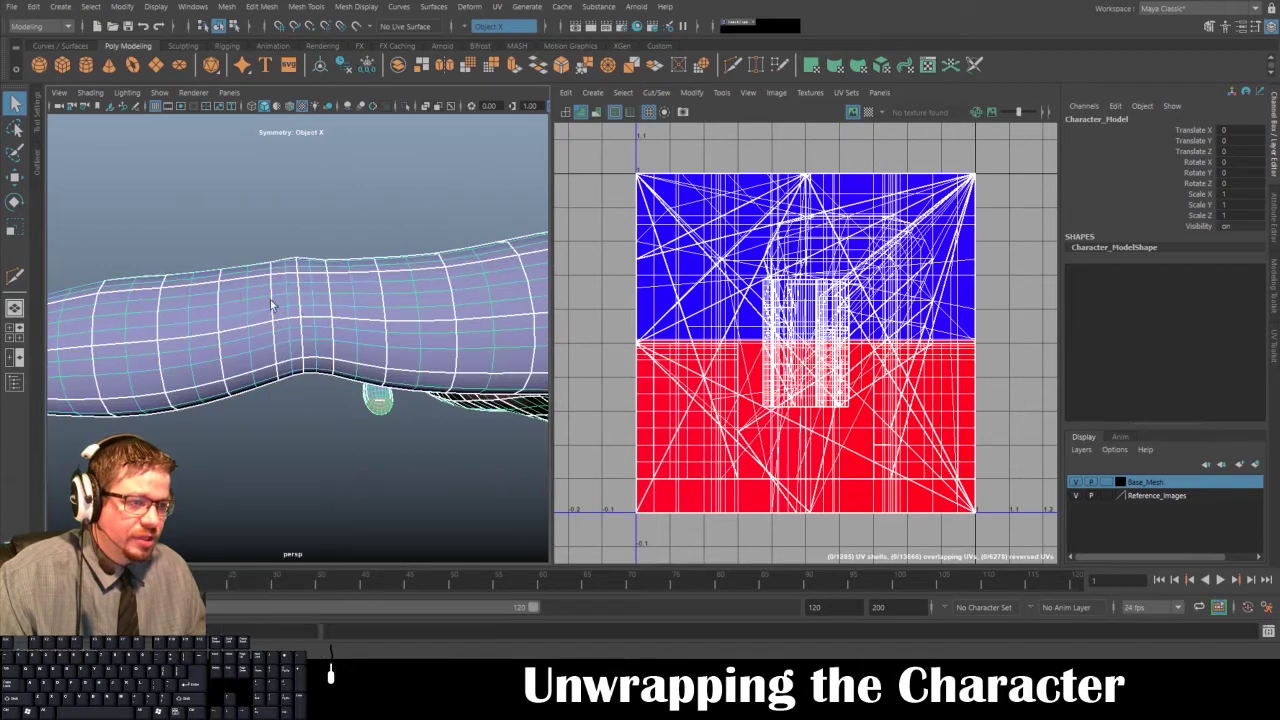
pyautogui.doubleClick(273, 306)
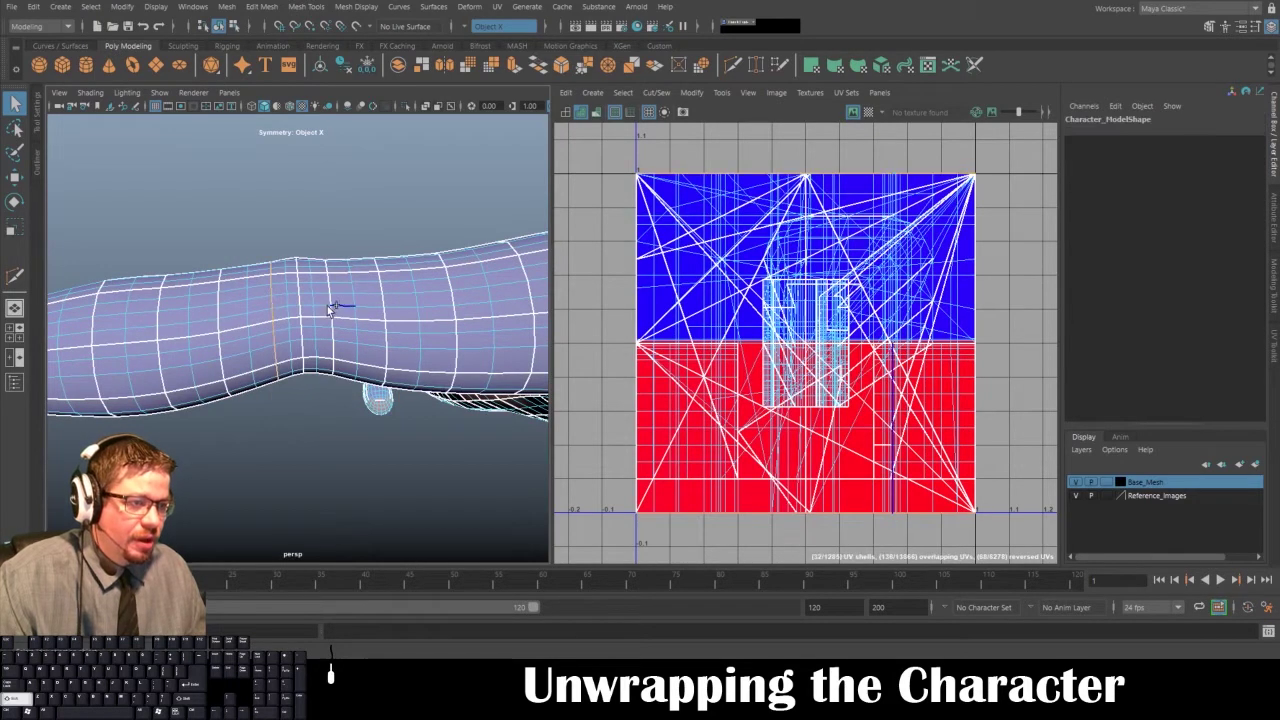
pyautogui.keyDown('shift'); pyautogui.doubleClick(331, 311); pyautogui.keyUp('shift')
pyautogui.keyDown('shift'); pyautogui.doubleClick(388, 311); pyautogui.keyUp('shift')
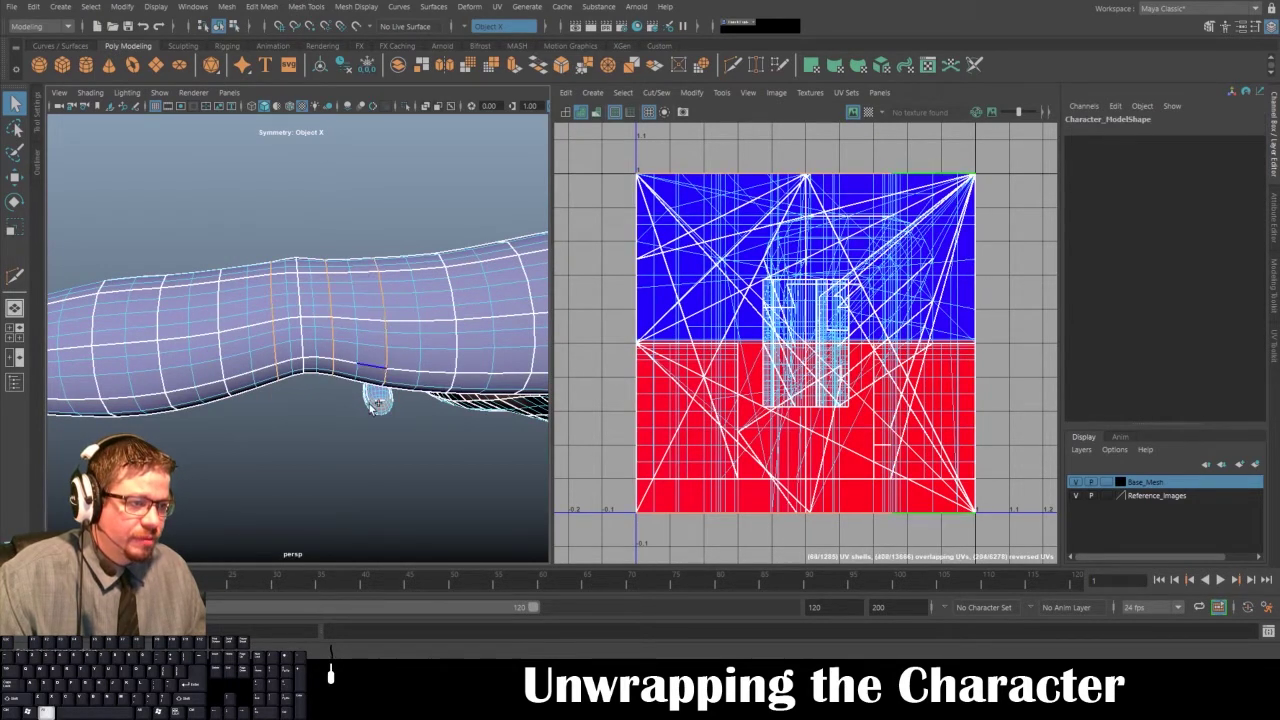
# - Leave edge selection on the character, return to object mode and clear the selection
pyautogui.keyDown('alt'); pyautogui.moveTo(388, 311); pyautogui.dragTo(275, 280, button='right'); pyautogui.keyUp('alt')
pyautogui.keyDown('alt'); pyautogui.moveTo(275, 280); pyautogui.dragTo(258, 252); pyautogui.keyUp('alt')
pyautogui.keyDown('alt'); pyautogui.moveTo(258, 252); pyautogui.dragTo(96, 249, button='middle'); pyautogui.keyUp('alt')
pyautogui.keyDown('alt'); pyautogui.moveTo(366, 309); pyautogui.dragTo(374, 354, button='right'); pyautogui.keyUp('alt')
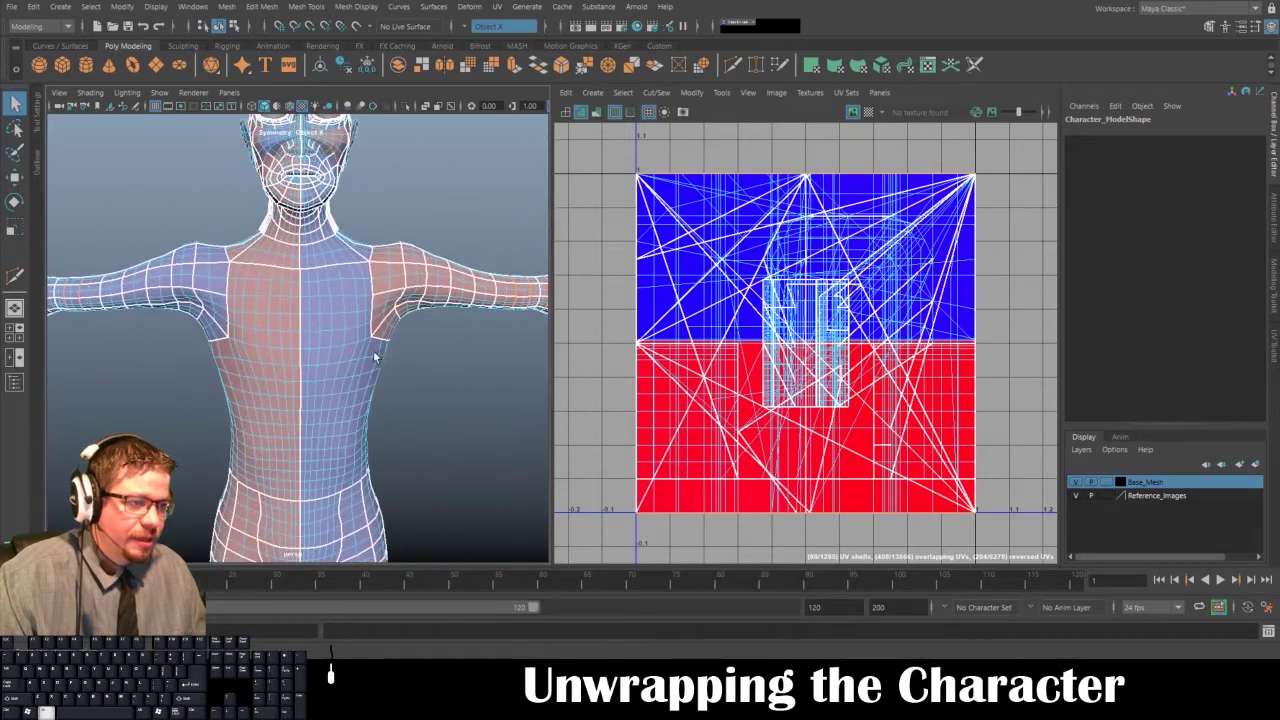
pyautogui.keyDown('alt'); pyautogui.moveTo(374, 354); pyautogui.dragTo(299, 352); pyautogui.keyUp('alt')
pyautogui.keyDown('alt'); pyautogui.moveTo(299, 352); pyautogui.dragTo(238, 352, button='right'); pyautogui.keyUp('alt')
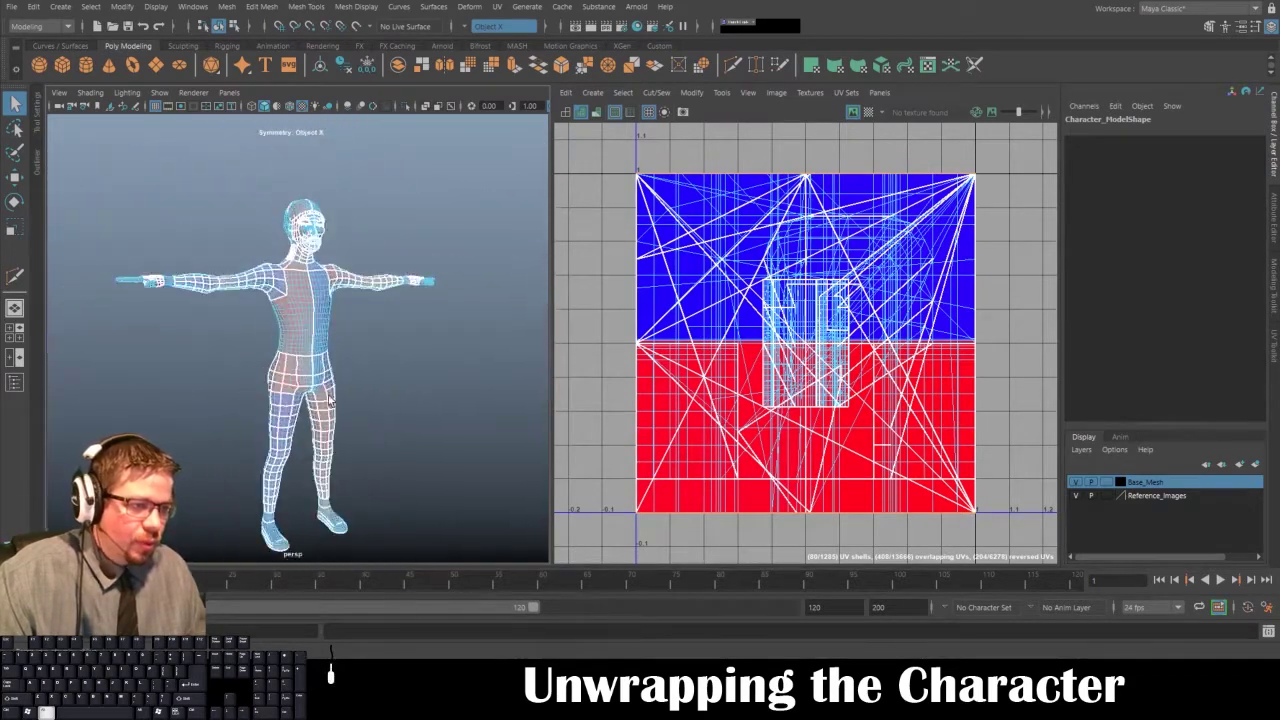
pyautogui.keyDown('alt'); pyautogui.moveTo(238, 352); pyautogui.dragTo(298, 348); pyautogui.keyUp('alt')
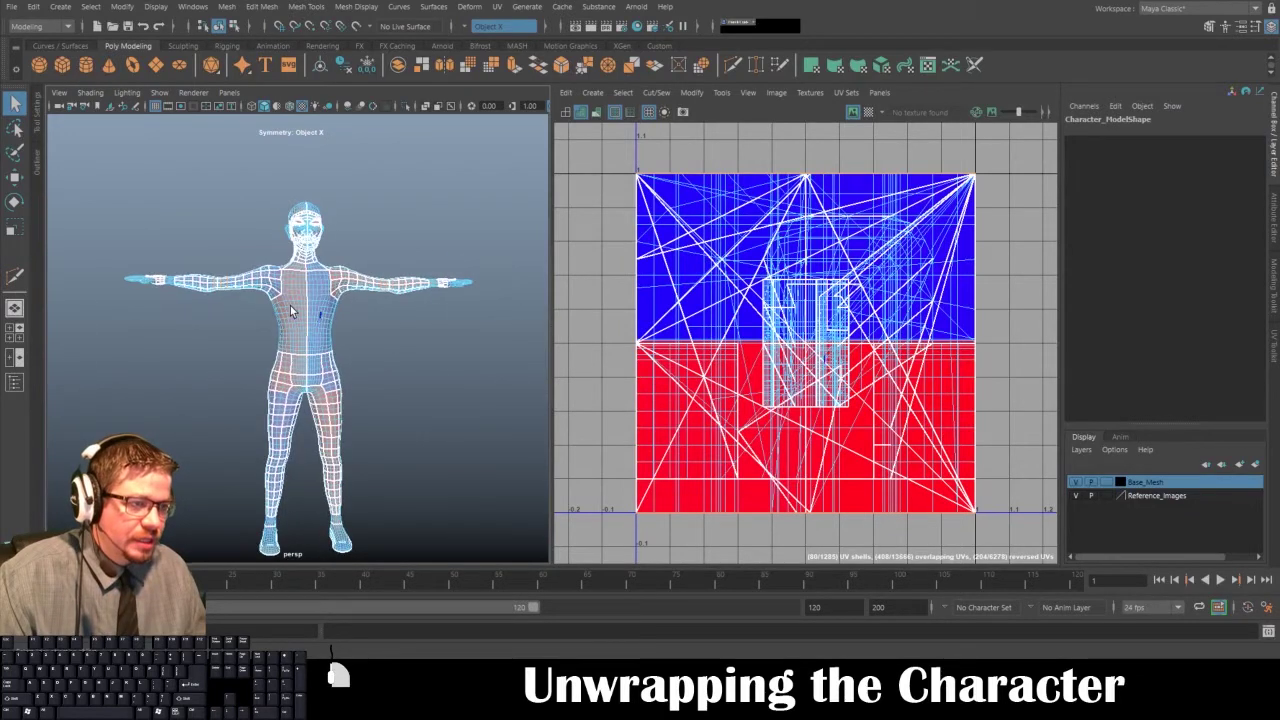
pyautogui.moveTo(290, 306); pyautogui.dragTo(346, 284, button='right')
pyautogui.click(425, 351)
pyautogui.keyDown('alt'); pyautogui.moveTo(362, 378); pyautogui.dragTo(330, 388); pyautogui.keyUp('alt')
# - Select the character model, apply an Automatic UV projection to it and show the projection manipulator
pyautogui.click(309, 333)
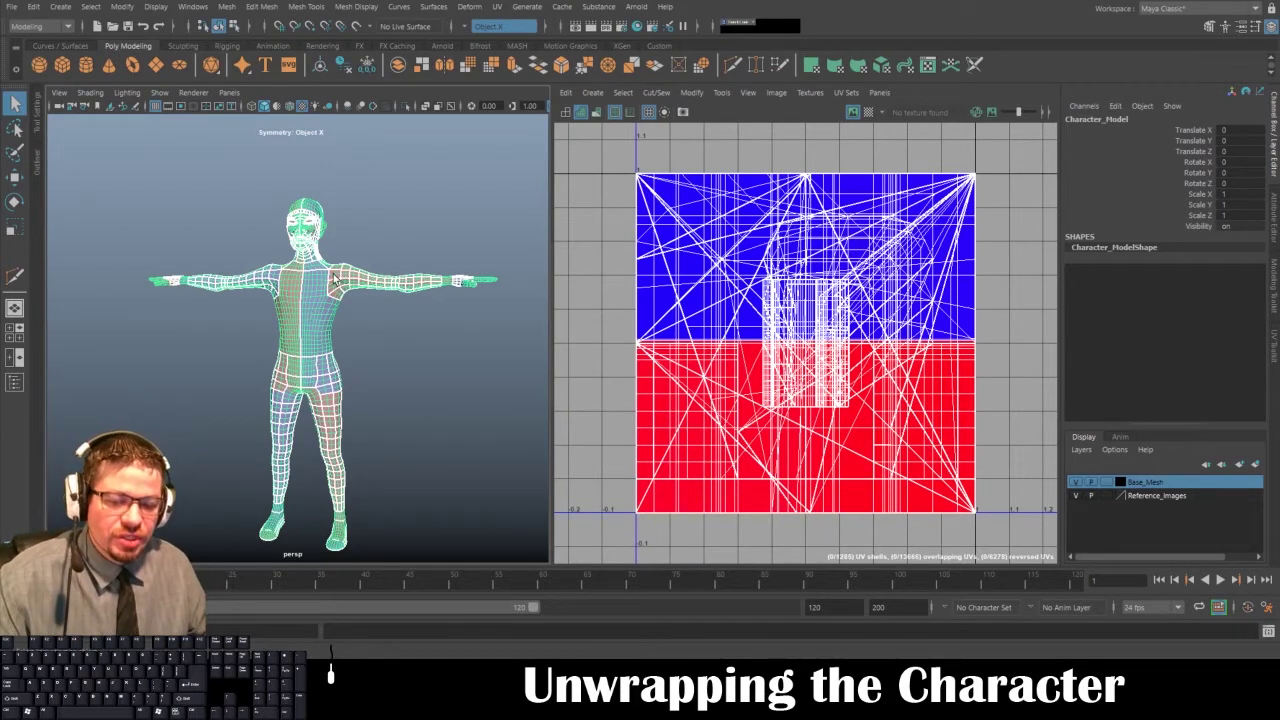
pyautogui.press('space')
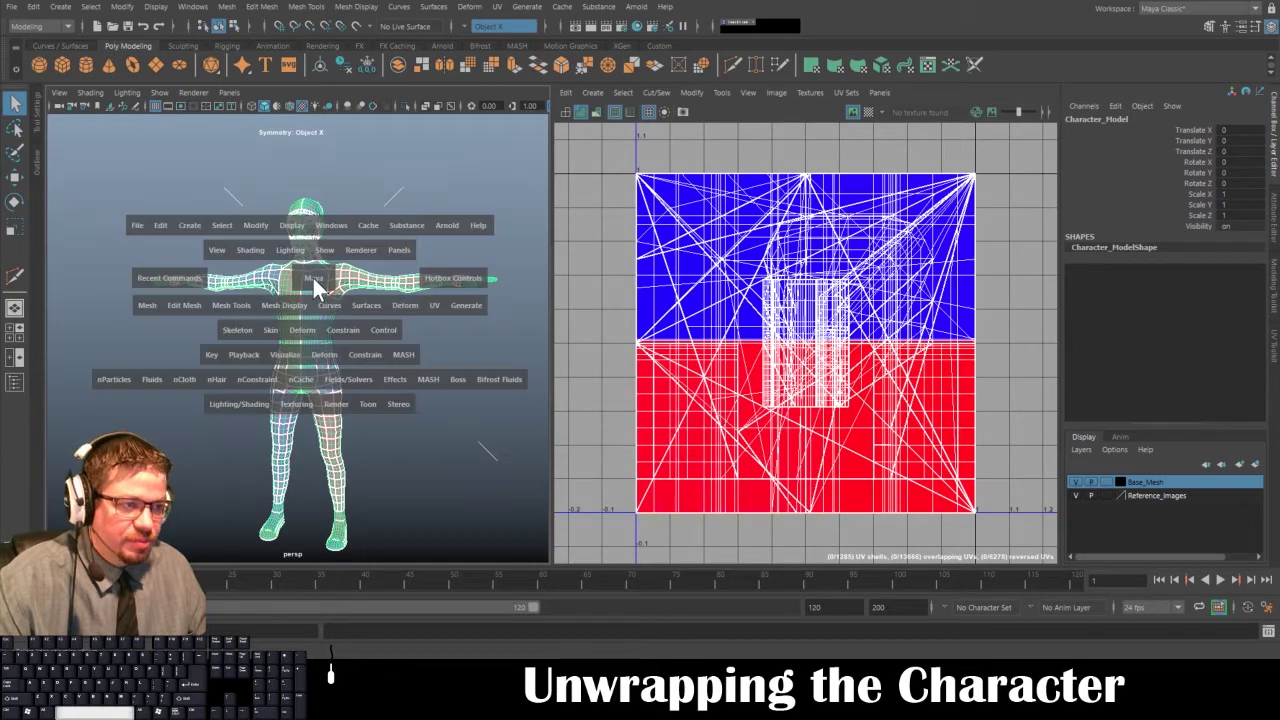
pyautogui.click(436, 305)
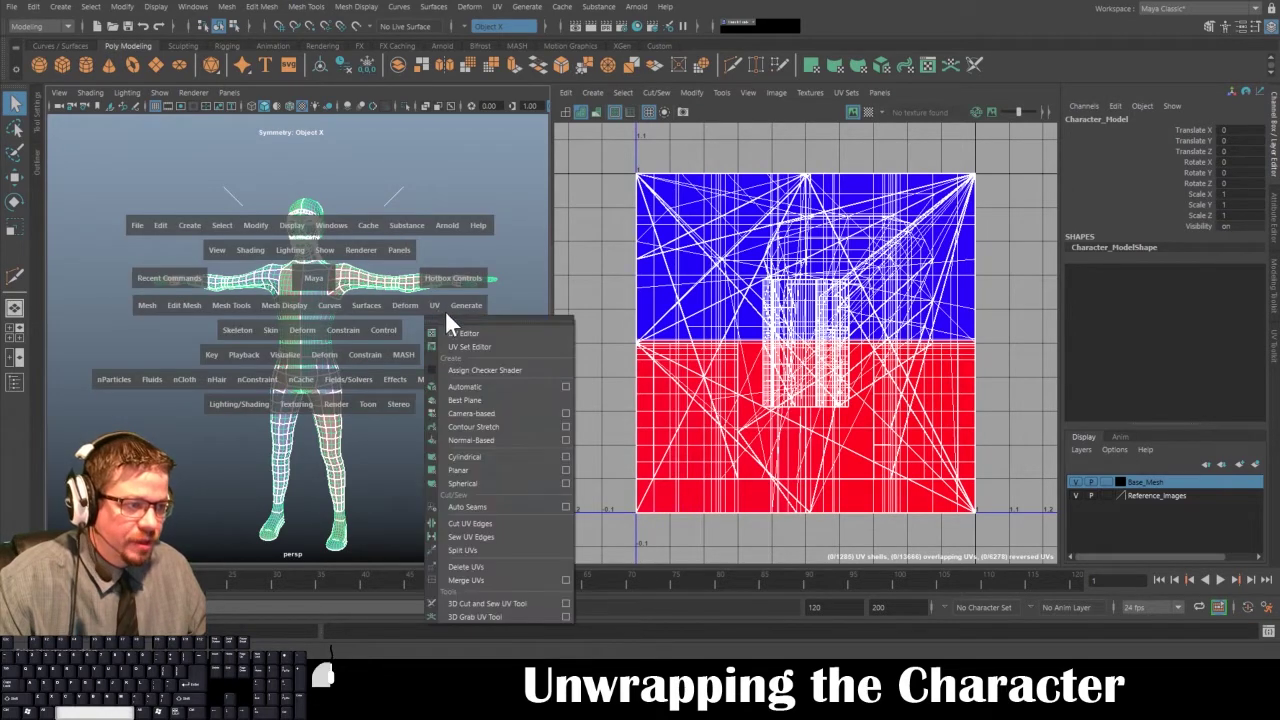
pyautogui.click(471, 384)
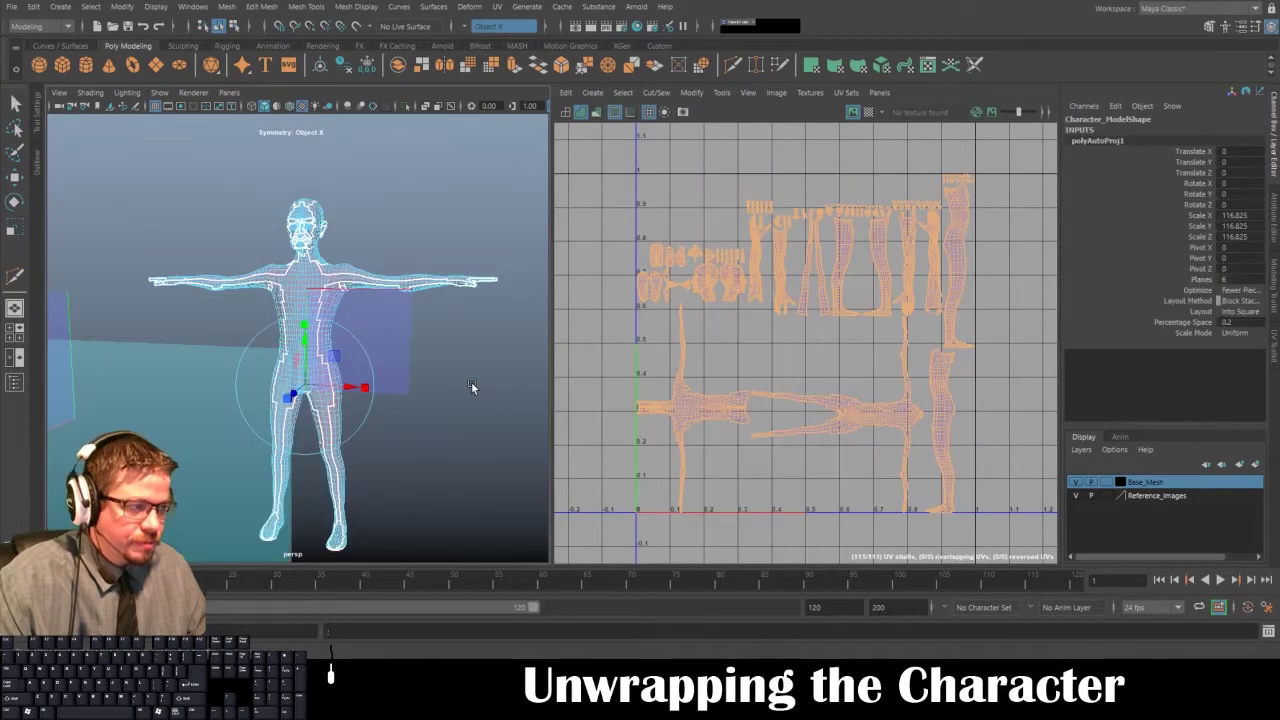
pyautogui.press('t')
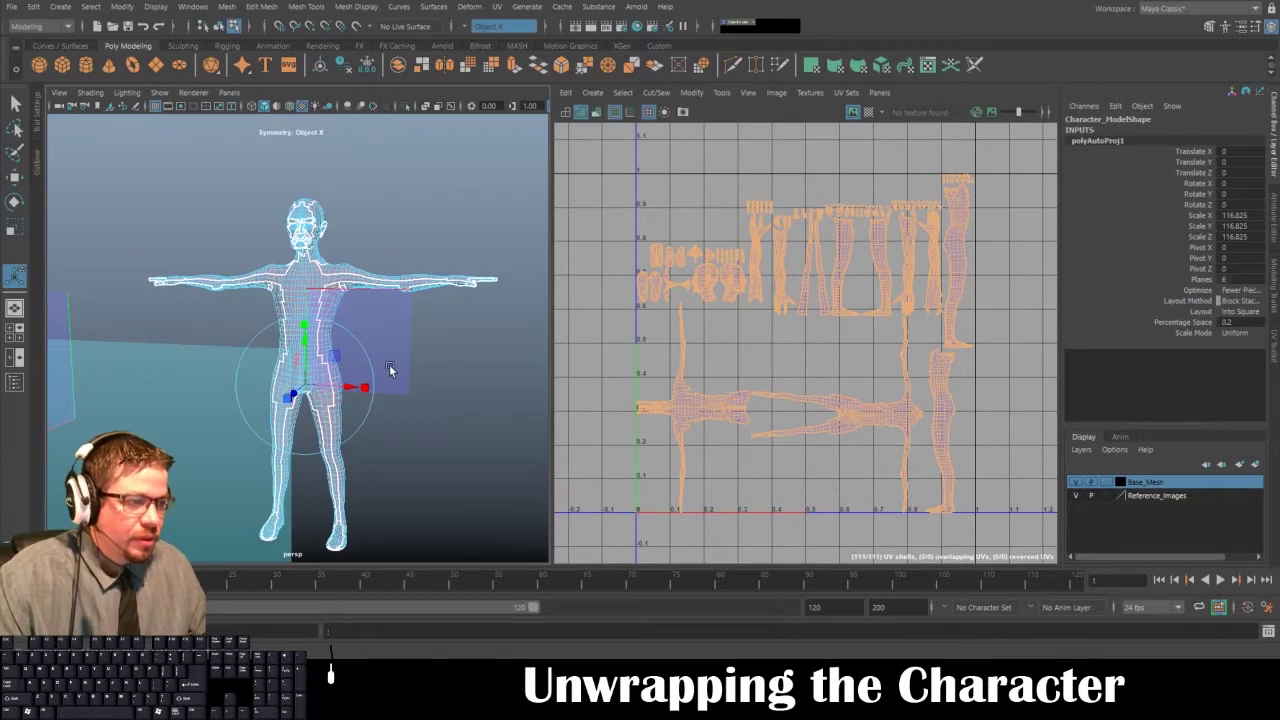
# - Examine the automatic projection planes surrounding the character, return to object mode and clear the selection
pyautogui.scroll(-3, 463, 432)
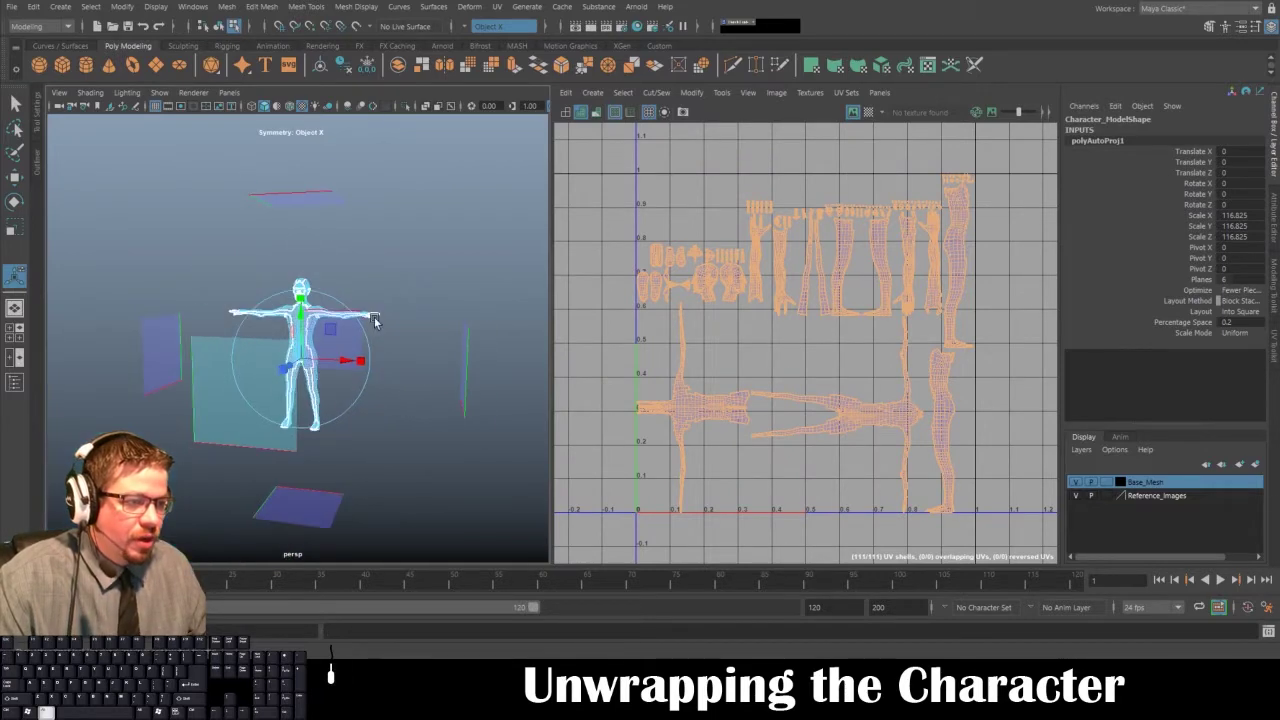
pyautogui.keyDown('alt'); pyautogui.moveTo(419, 376); pyautogui.dragTo(398, 351); pyautogui.keyUp('alt')
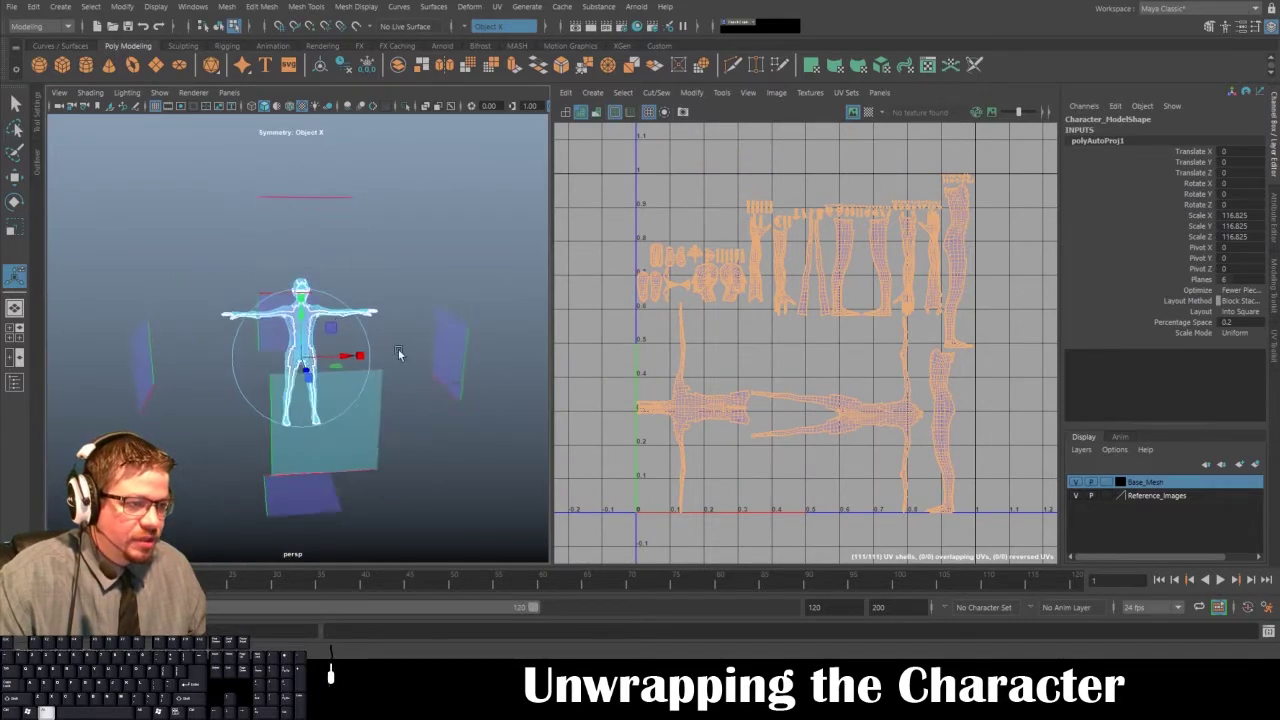
pyautogui.keyDown('alt'); pyautogui.moveTo(398, 351); pyautogui.dragTo(487, 473, button='right'); pyautogui.keyUp('alt')
pyautogui.keyDown('alt'); pyautogui.moveTo(487, 473); pyautogui.dragTo(217, 425); pyautogui.keyUp('alt')
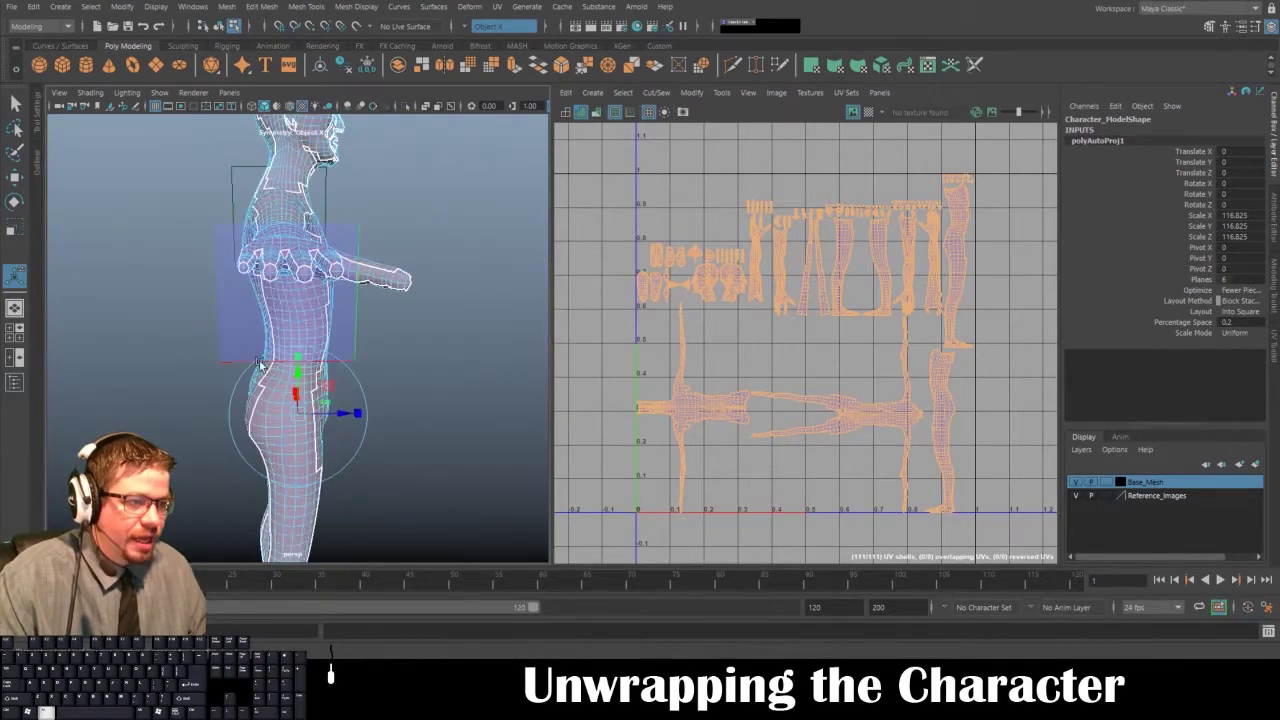
pyautogui.keyDown('alt'); pyautogui.moveTo(305, 348); pyautogui.dragTo(230, 348); pyautogui.keyUp('alt')
pyautogui.moveTo(337, 225); pyautogui.dragTo(388, 186, button='right')
pyautogui.click(390, 348)
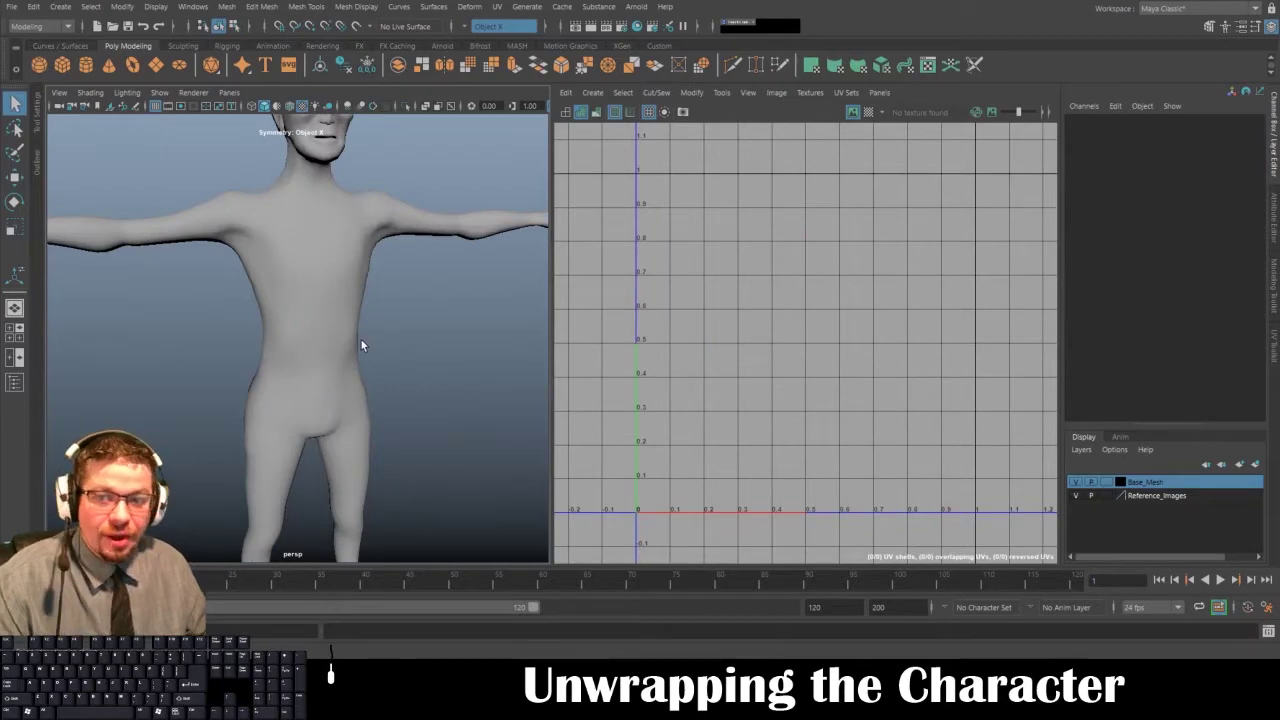
# - Reselect the character and examine the automatic UV seams on its head, torso and arms
pyautogui.click(328, 297)
pyautogui.keyDown('alt'); pyautogui.moveTo(400, 293); pyautogui.dragTo(403, 368); pyautogui.keyUp('alt')
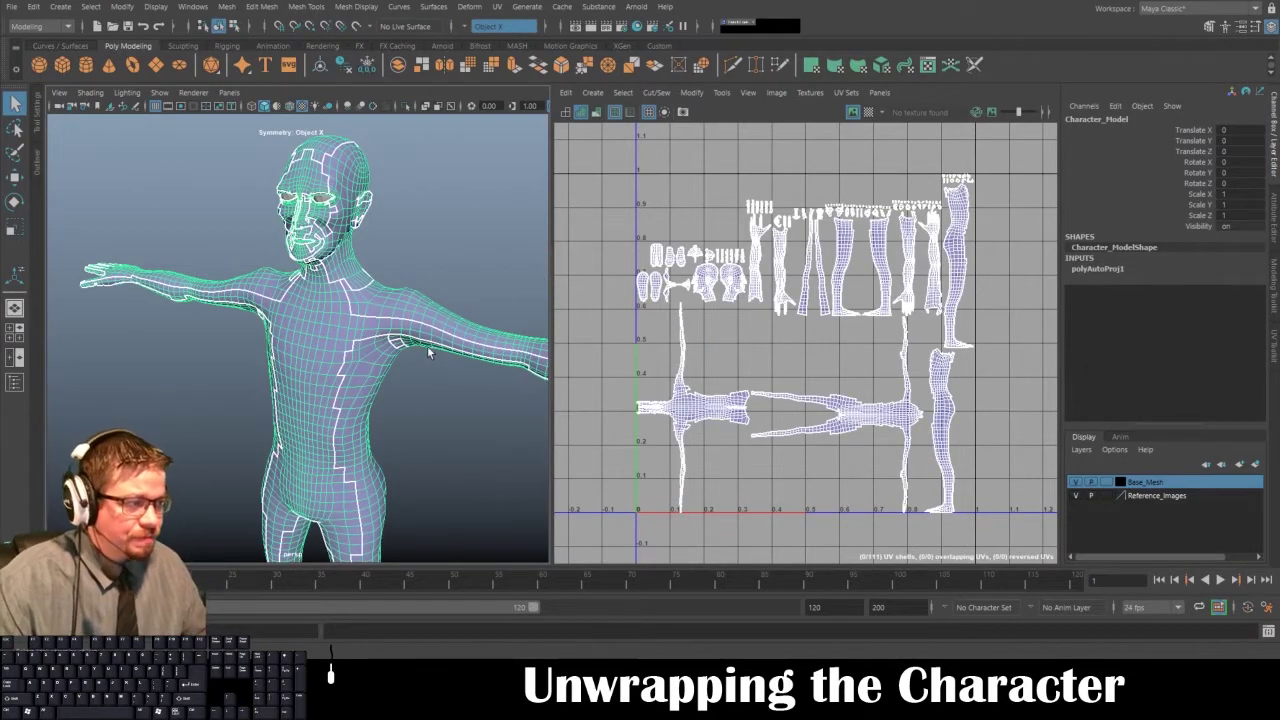
pyautogui.keyDown('alt'); pyautogui.moveTo(357, 264); pyautogui.dragTo(319, 288); pyautogui.keyUp('alt')
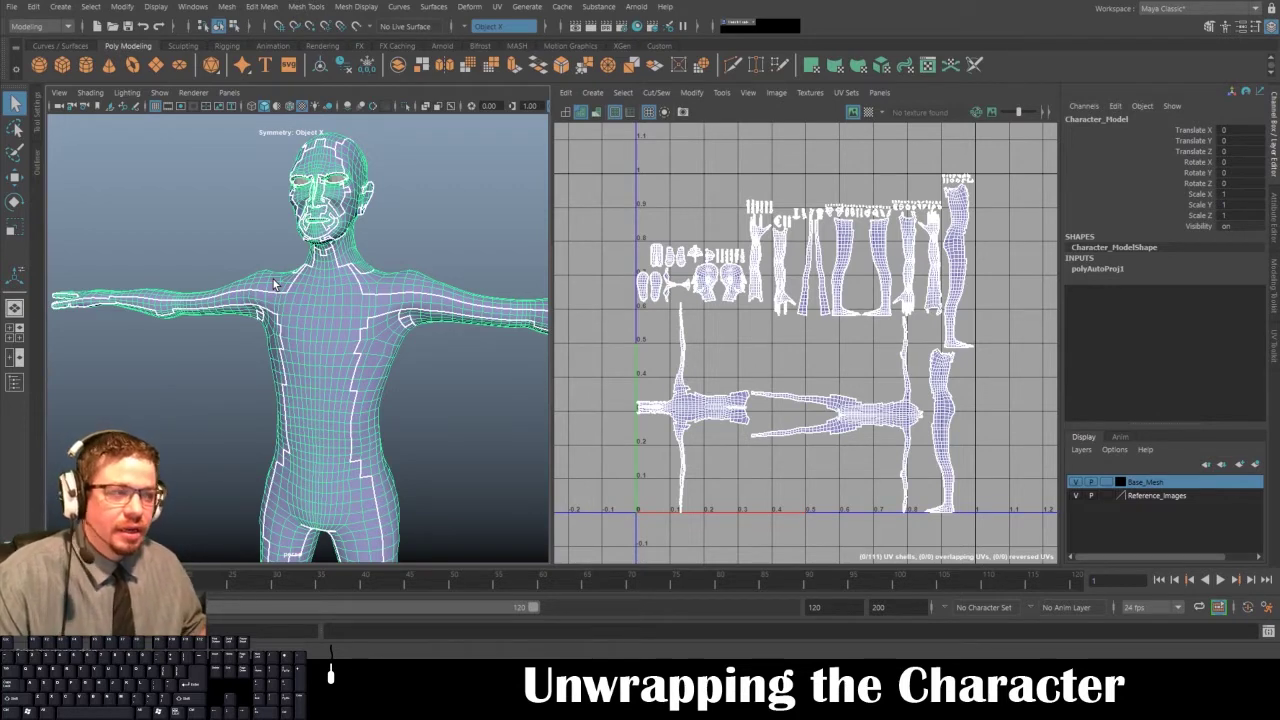
pyautogui.click(669, 195)
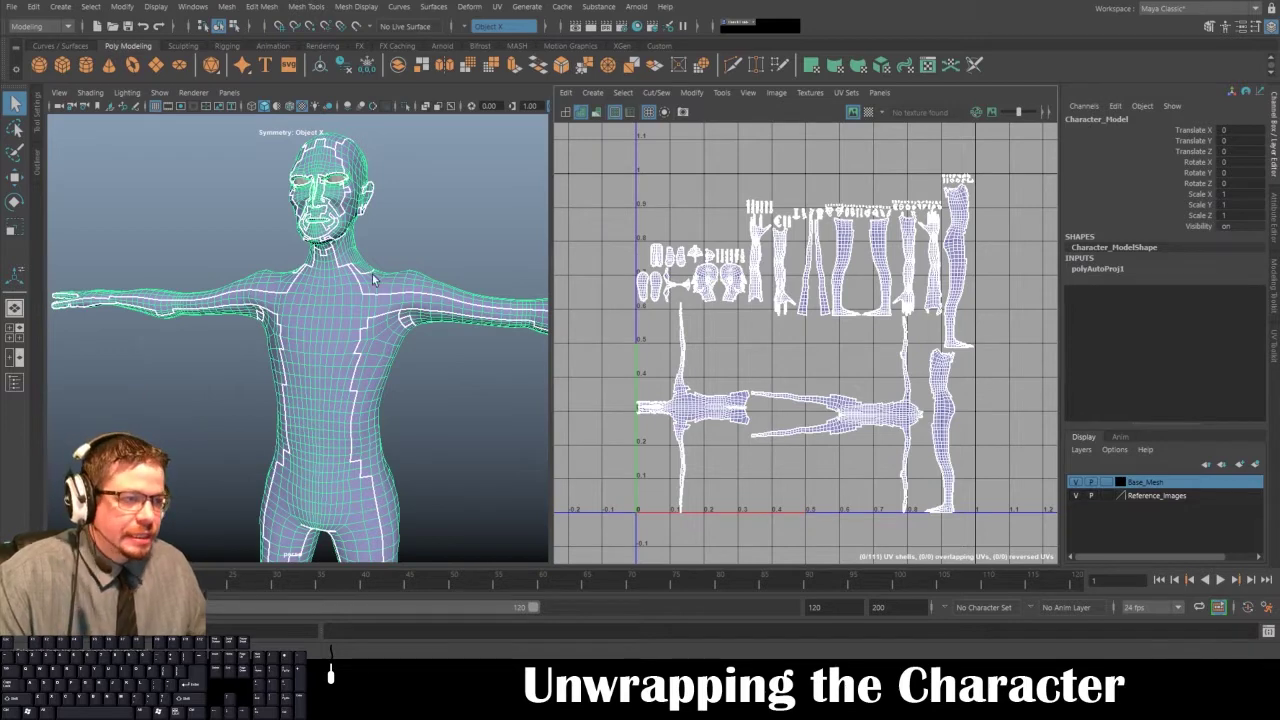
# - Examine the automatic UV seams running down the character's legs and around the ankle and foot
pyautogui.keyDown('alt'); pyautogui.moveTo(346, 281); pyautogui.dragTo(367, 303); pyautogui.keyUp('alt')
pyautogui.keyDown('alt'); pyautogui.moveTo(367, 303); pyautogui.dragTo(348, 80, button='middle'); pyautogui.keyUp('alt')
pyautogui.keyDown('alt'); pyautogui.moveTo(408, 345); pyautogui.dragTo(401, 206, button='middle'); pyautogui.keyUp('alt')
pyautogui.keyDown('alt'); pyautogui.moveTo(401, 206); pyautogui.dragTo(285, 350, button='right'); pyautogui.keyUp('alt')
pyautogui.keyDown('alt'); pyautogui.moveTo(285, 350); pyautogui.dragTo(337, 326); pyautogui.keyUp('alt')
pyautogui.keyDown('alt'); pyautogui.moveTo(337, 326); pyautogui.dragTo(243, 357, button='right'); pyautogui.keyUp('alt')
pyautogui.keyDown('alt'); pyautogui.moveTo(243, 357); pyautogui.dragTo(84, 355); pyautogui.keyUp('alt')
pyautogui.keyDown('alt'); pyautogui.moveTo(250, 345); pyautogui.dragTo(373, 336, button='middle'); pyautogui.keyUp('alt')
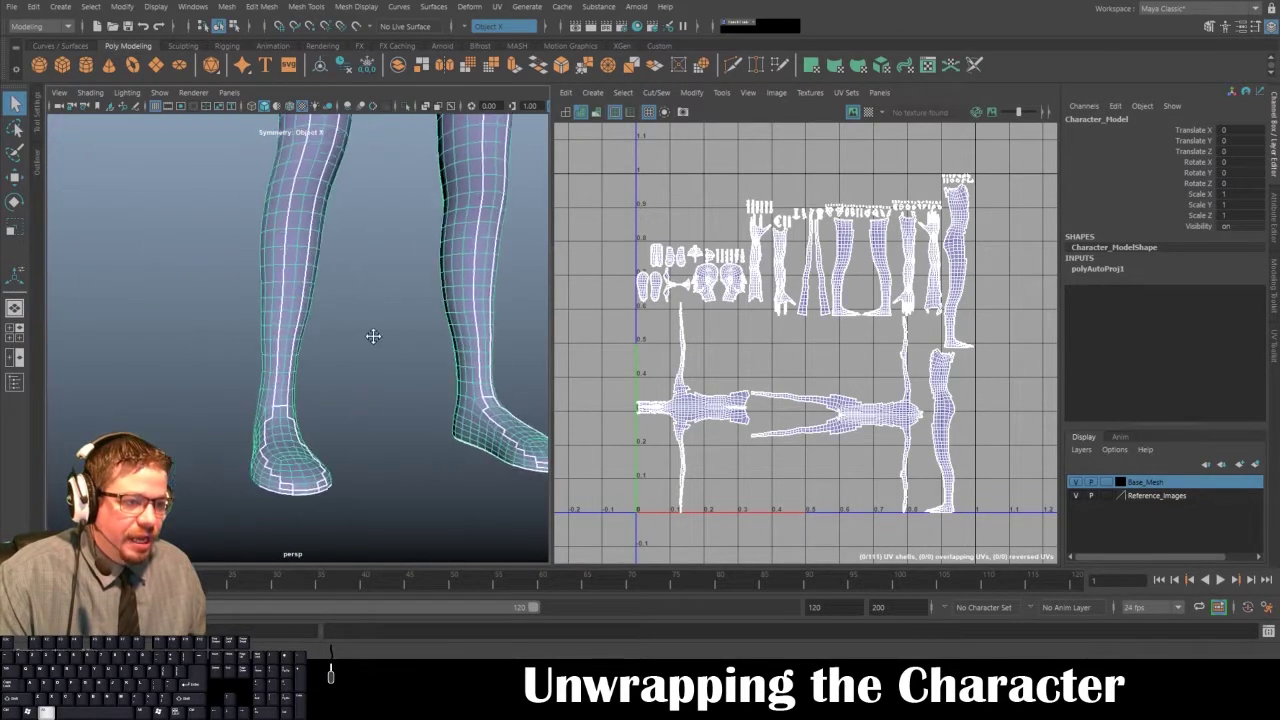
pyautogui.keyDown('alt'); pyautogui.moveTo(373, 336); pyautogui.dragTo(309, 420, button='right'); pyautogui.keyUp('alt')
pyautogui.keyDown('alt'); pyautogui.moveTo(309, 420); pyautogui.dragTo(307, 380); pyautogui.keyUp('alt')
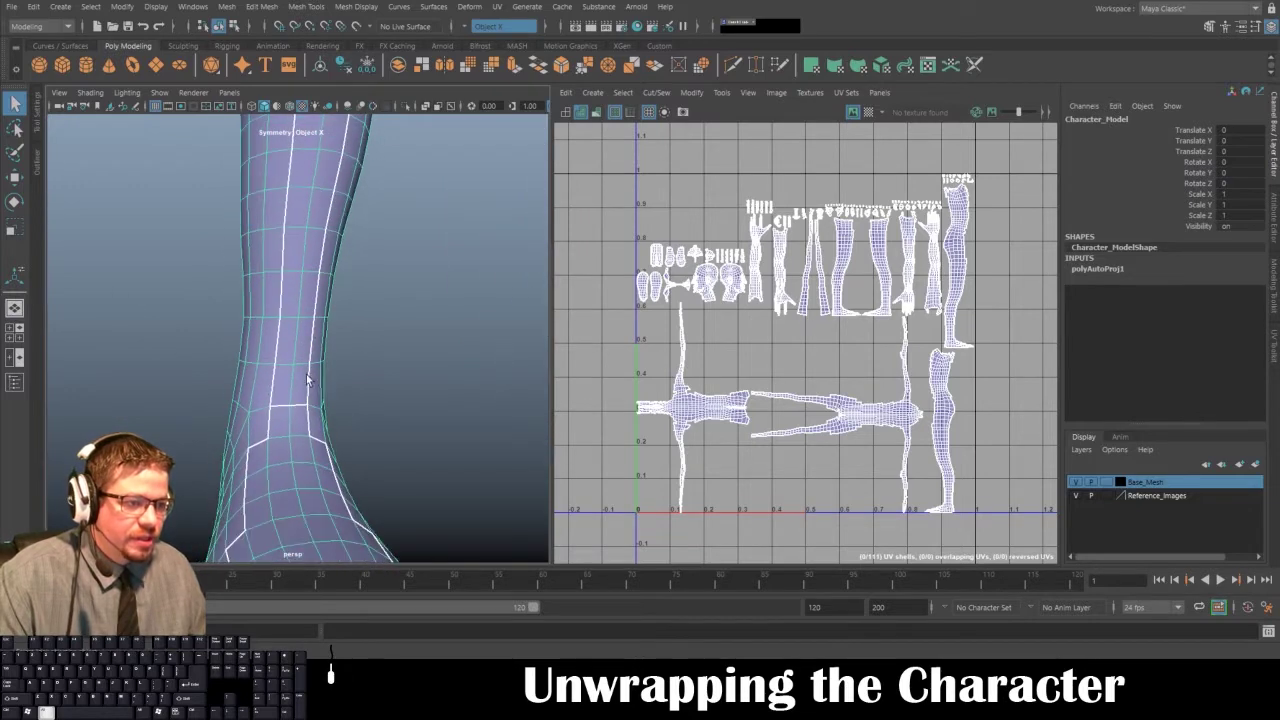
# - Switch to face selection and select successive full face loops around the lower legs, from just above the ankles upward
pyautogui.keyDown('alt'); pyautogui.moveTo(307, 378); pyautogui.dragTo(279, 347, button='middle'); pyautogui.keyUp('alt')
pyautogui.moveTo(279, 347); pyautogui.dragTo(279, 385, button='right')
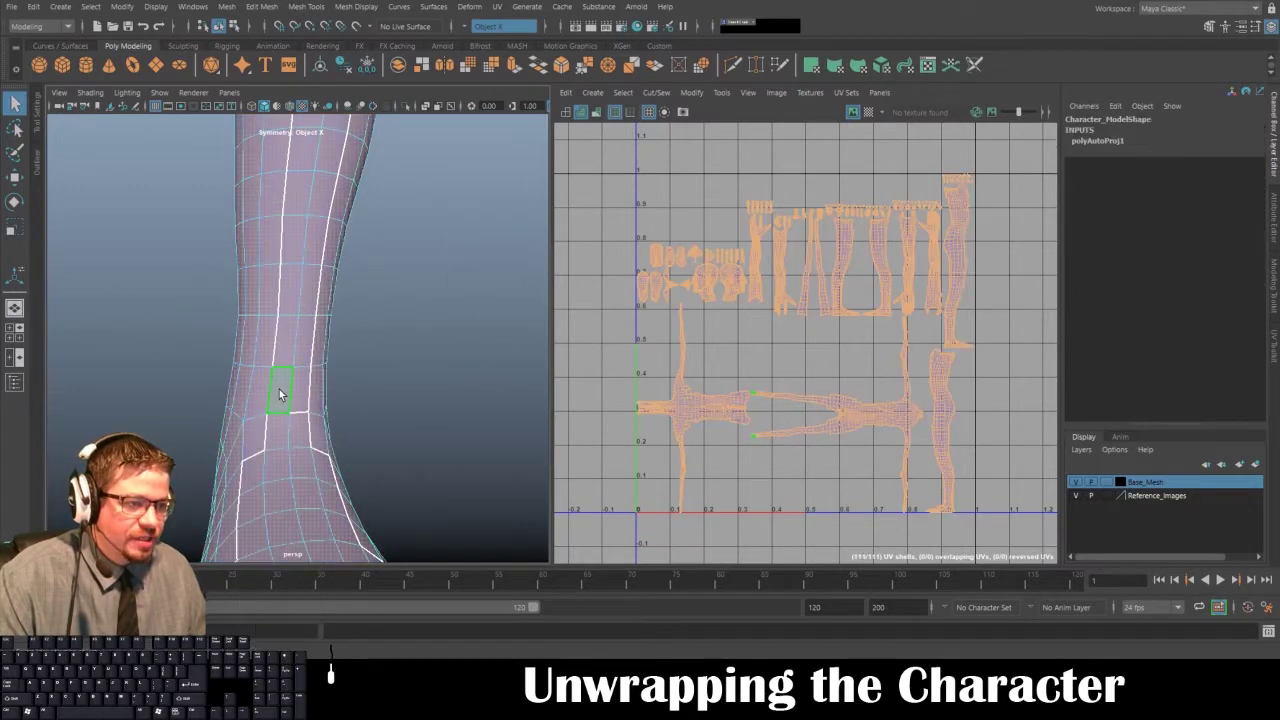
pyautogui.click(298, 385)
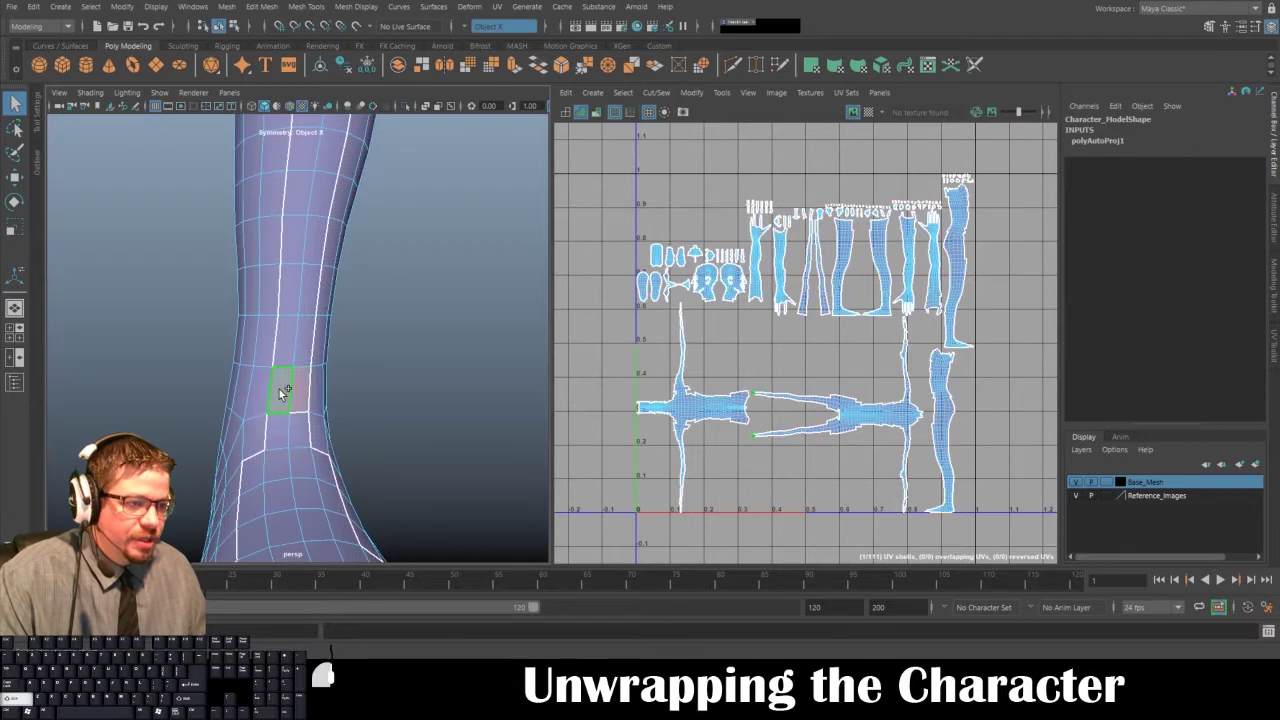
pyautogui.doubleClick(305, 380)
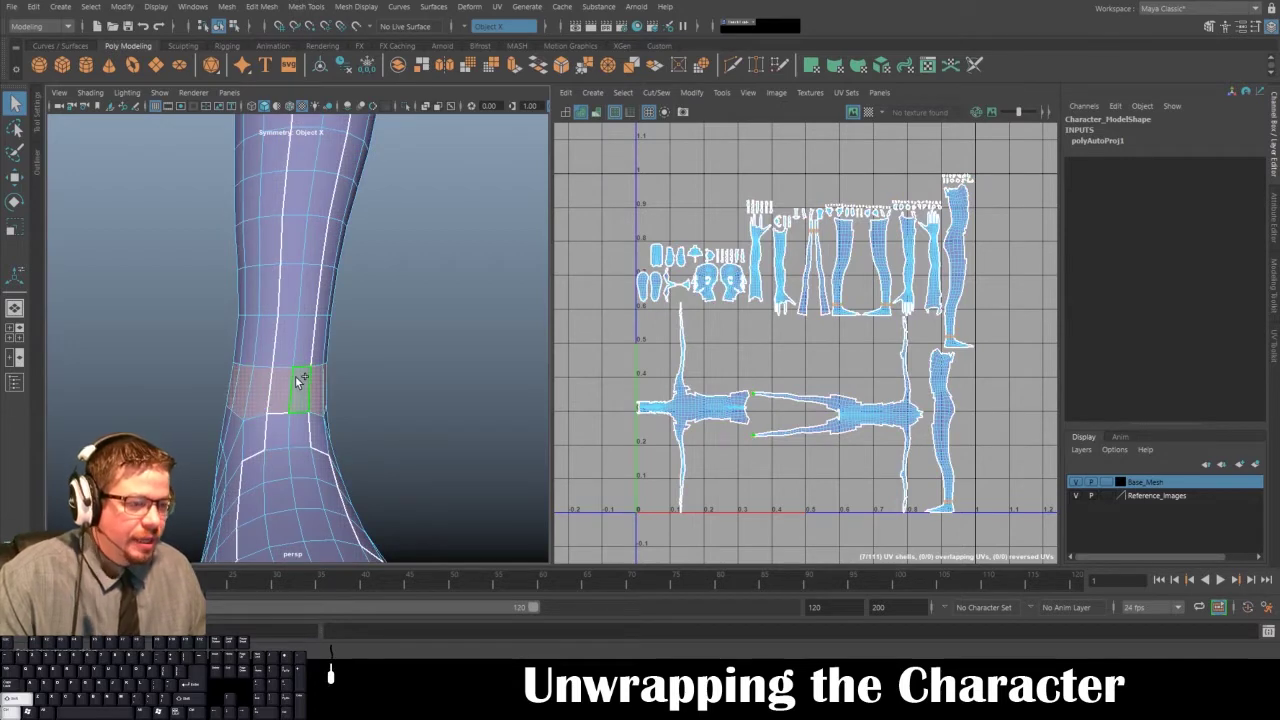
pyautogui.keyDown('shift'); pyautogui.doubleClick(290, 337); pyautogui.keyUp('shift')
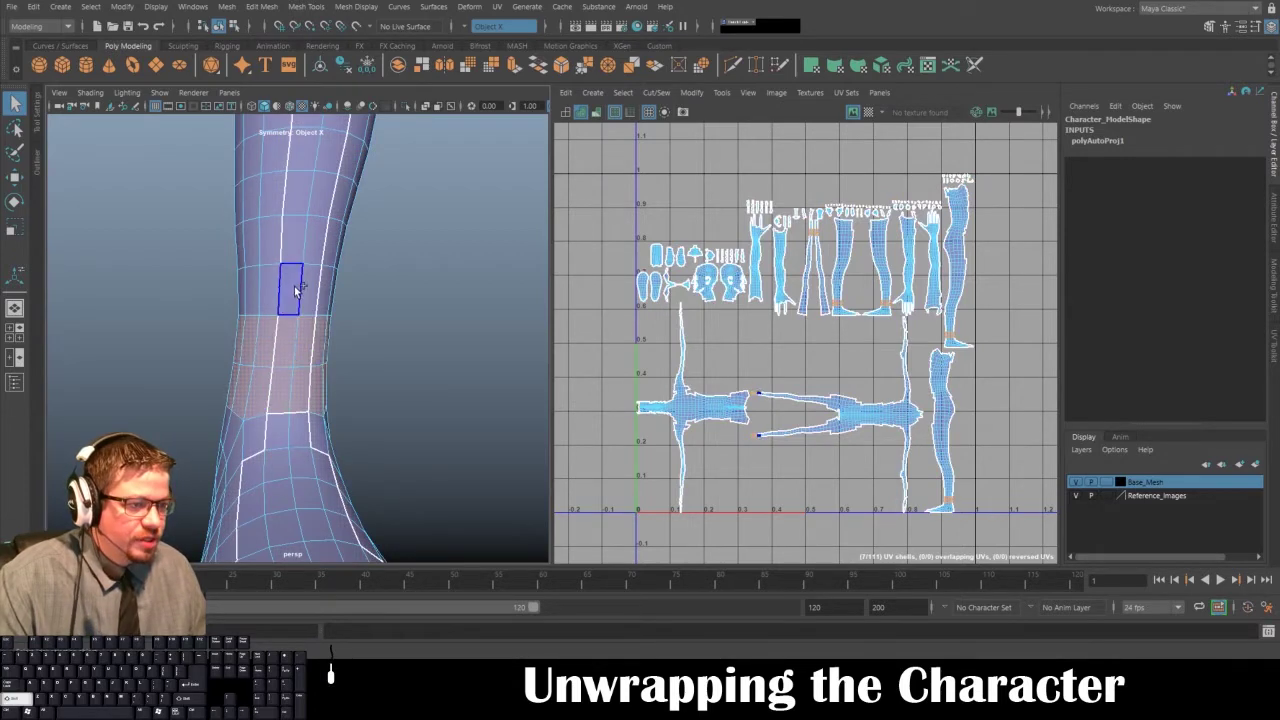
pyautogui.keyDown('shift'); pyautogui.doubleClick(305, 286); pyautogui.keyUp('shift')
pyautogui.keyDown('alt'); pyautogui.moveTo(308, 288); pyautogui.dragTo(311, 310, button='middle'); pyautogui.keyUp('alt')
pyautogui.keyDown('shift'); pyautogui.click(312, 261); pyautogui.keyUp('shift')
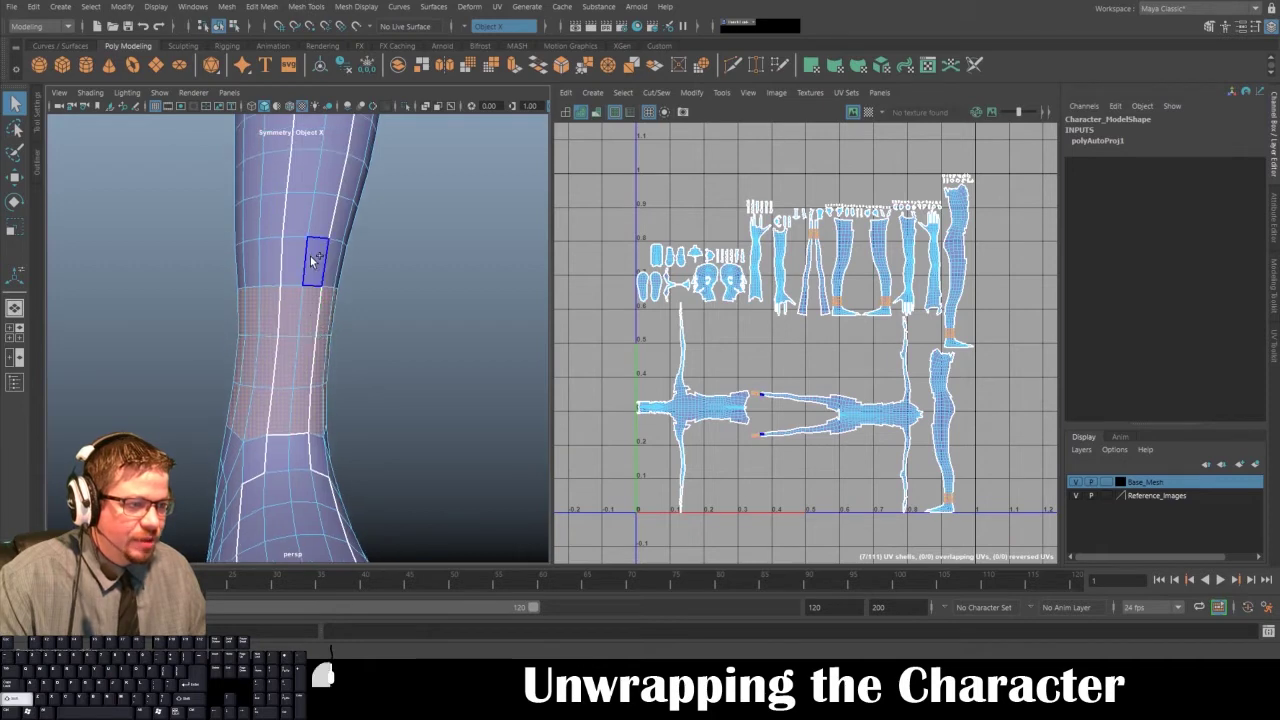
pyautogui.keyDown('shift'); pyautogui.doubleClick(300, 261); pyautogui.keyUp('shift')
pyautogui.keyDown('shift'); pyautogui.doubleClick(325, 225); pyautogui.keyUp('shift')
pyautogui.keyDown('alt'); pyautogui.moveTo(325, 223); pyautogui.dragTo(323, 257, button='middle'); pyautogui.keyUp('alt')
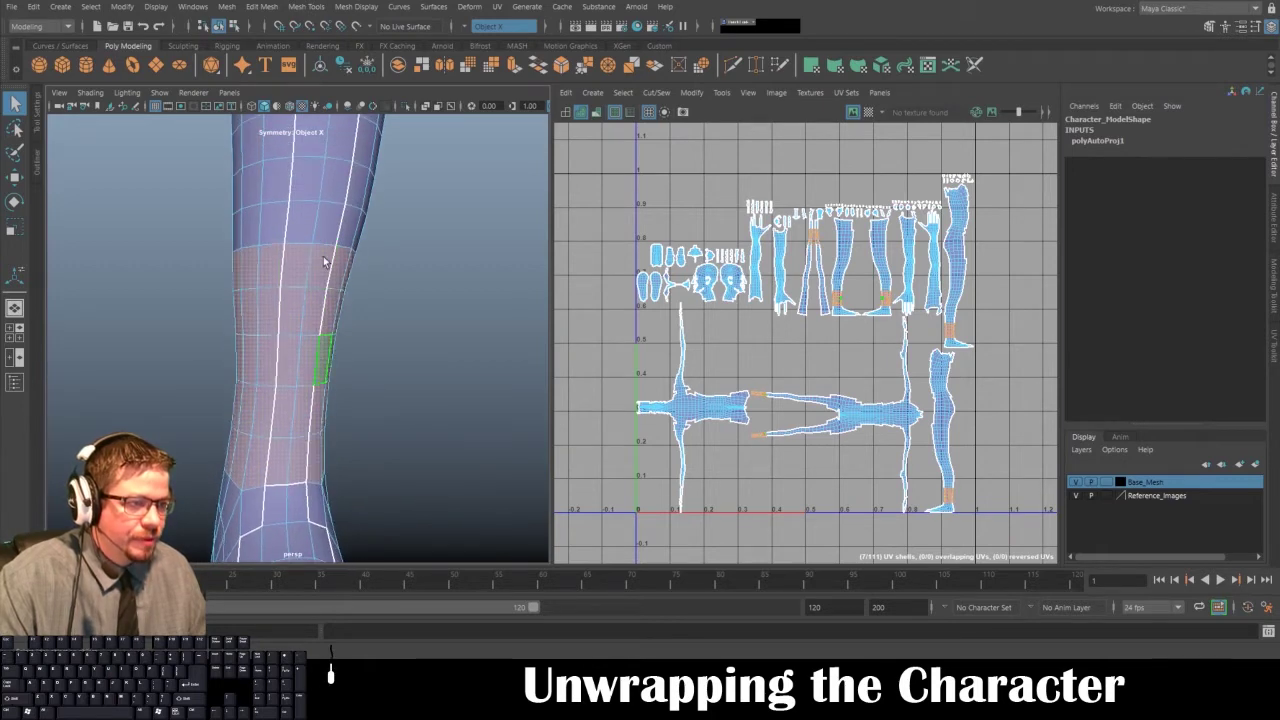
pyautogui.keyDown('shift'); pyautogui.doubleClick(307, 219); pyautogui.keyUp('shift')
# - Examine the mirrored face loop selection on both lower legs and its extent relative to the whole body
pyautogui.keyDown('alt'); pyautogui.moveTo(324, 264); pyautogui.dragTo(232, 276, button='right'); pyautogui.keyUp('alt')
pyautogui.keyDown('alt'); pyautogui.moveTo(236, 281); pyautogui.dragTo(194, 281); pyautogui.keyUp('alt')
pyautogui.press('space')
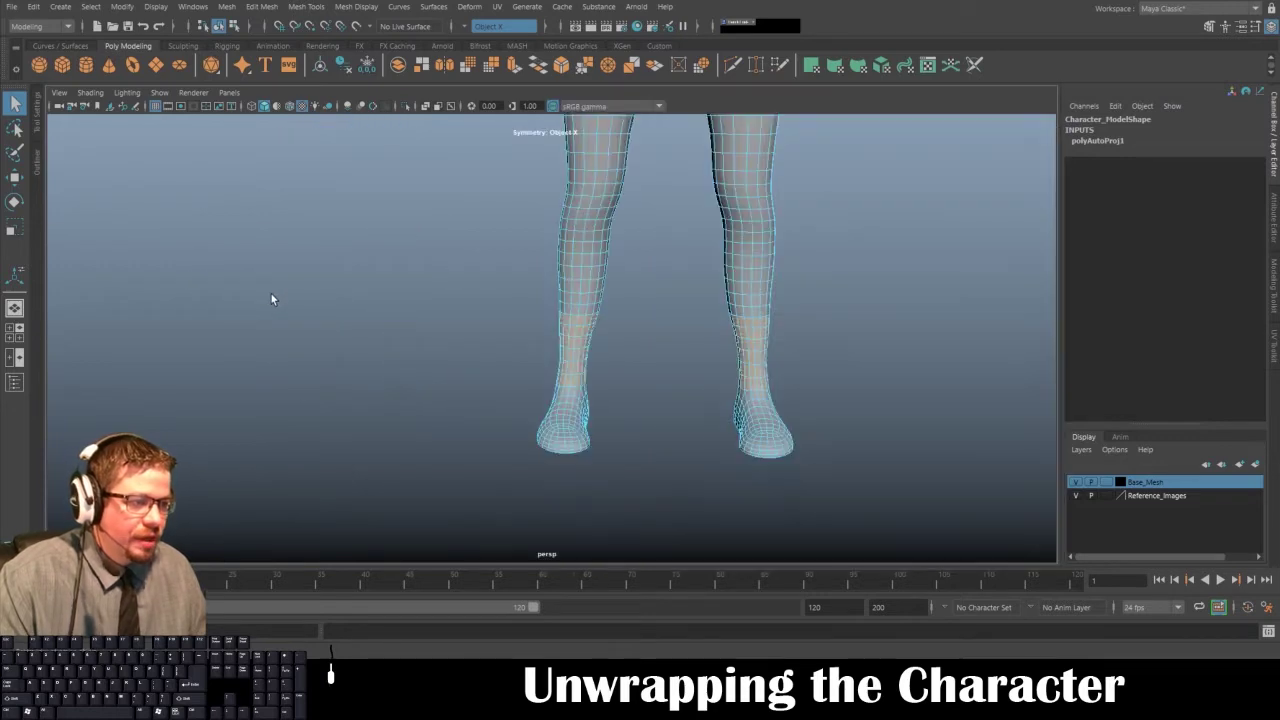
pyautogui.press('space')
pyautogui.keyDown('alt'); pyautogui.moveTo(377, 320); pyautogui.dragTo(396, 490, button='middle'); pyautogui.keyUp('alt')
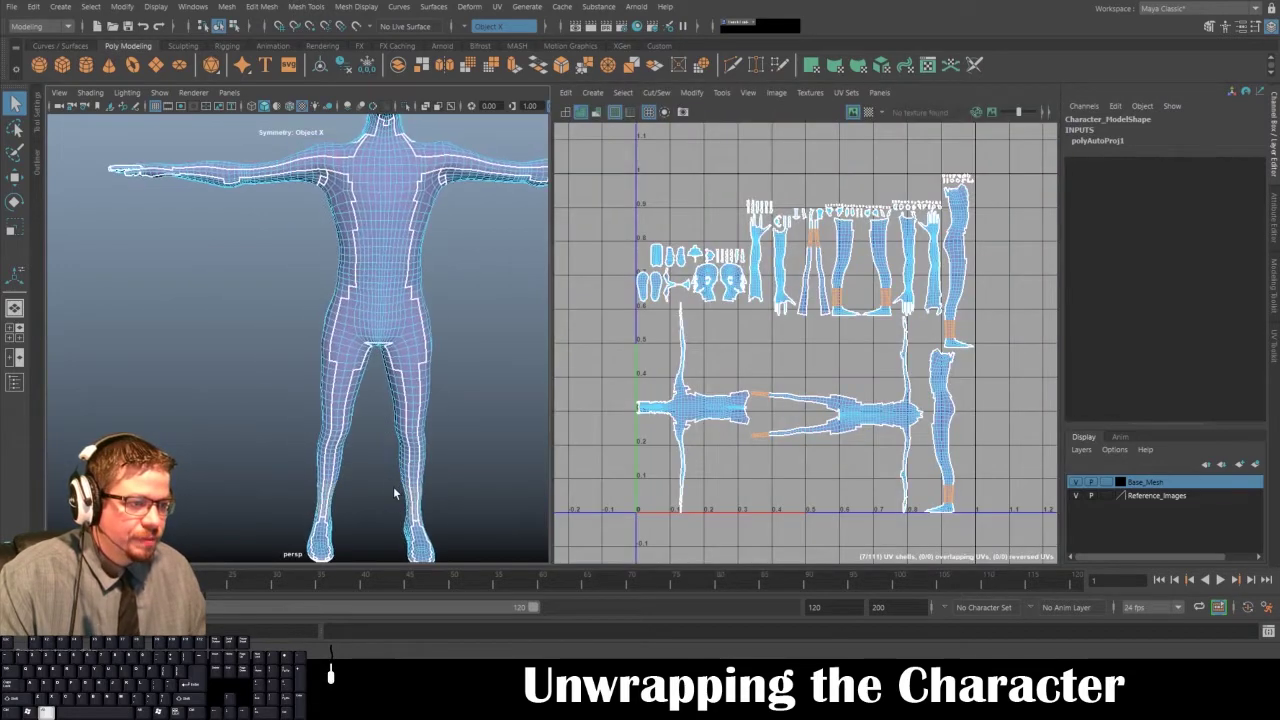
pyautogui.keyDown('alt'); pyautogui.moveTo(396, 490); pyautogui.dragTo(383, 457); pyautogui.keyUp('alt')
pyautogui.keyDown('alt'); pyautogui.moveTo(383, 457); pyautogui.dragTo(371, 362, button='middle'); pyautogui.keyUp('alt')
# - Clear the face loop selection and select the faces of both legs from the upper thighs down to the ankles
pyautogui.moveTo(266, 252); pyautogui.dragTo(285, 314)
pyautogui.click(330, 411)
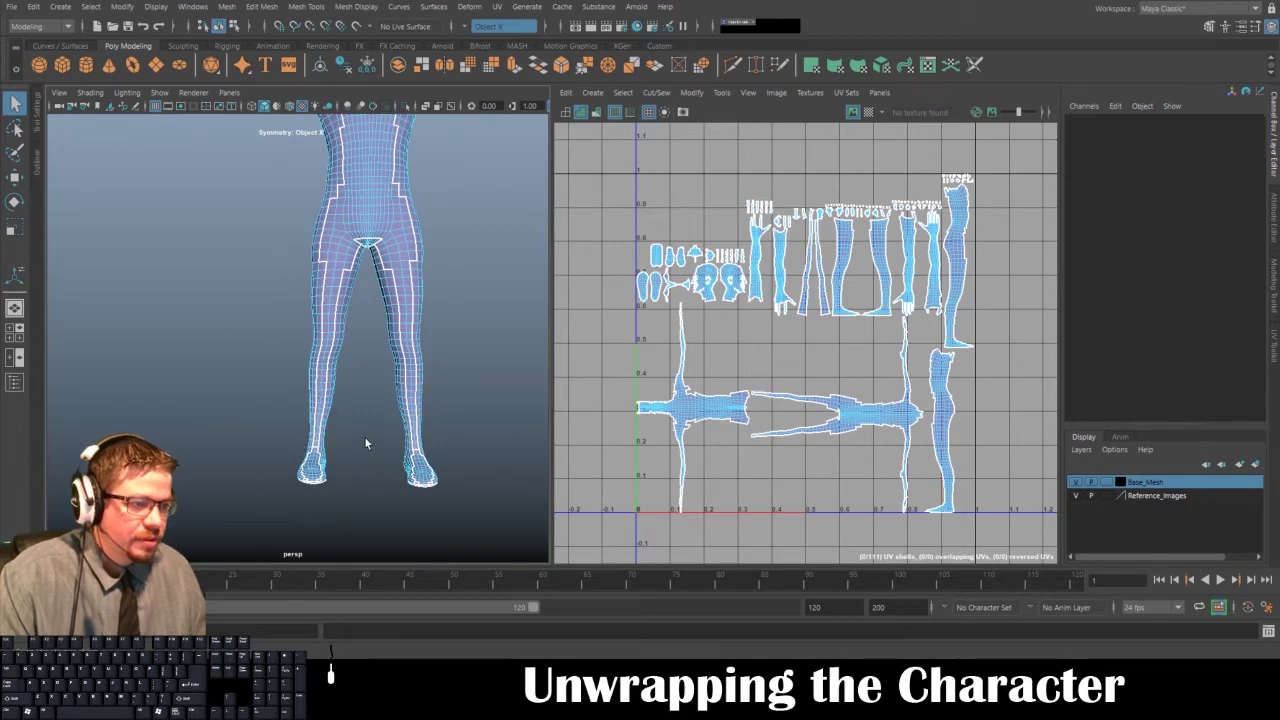
pyautogui.moveTo(365, 437); pyautogui.dragTo(394, 337)
pyautogui.press('space')
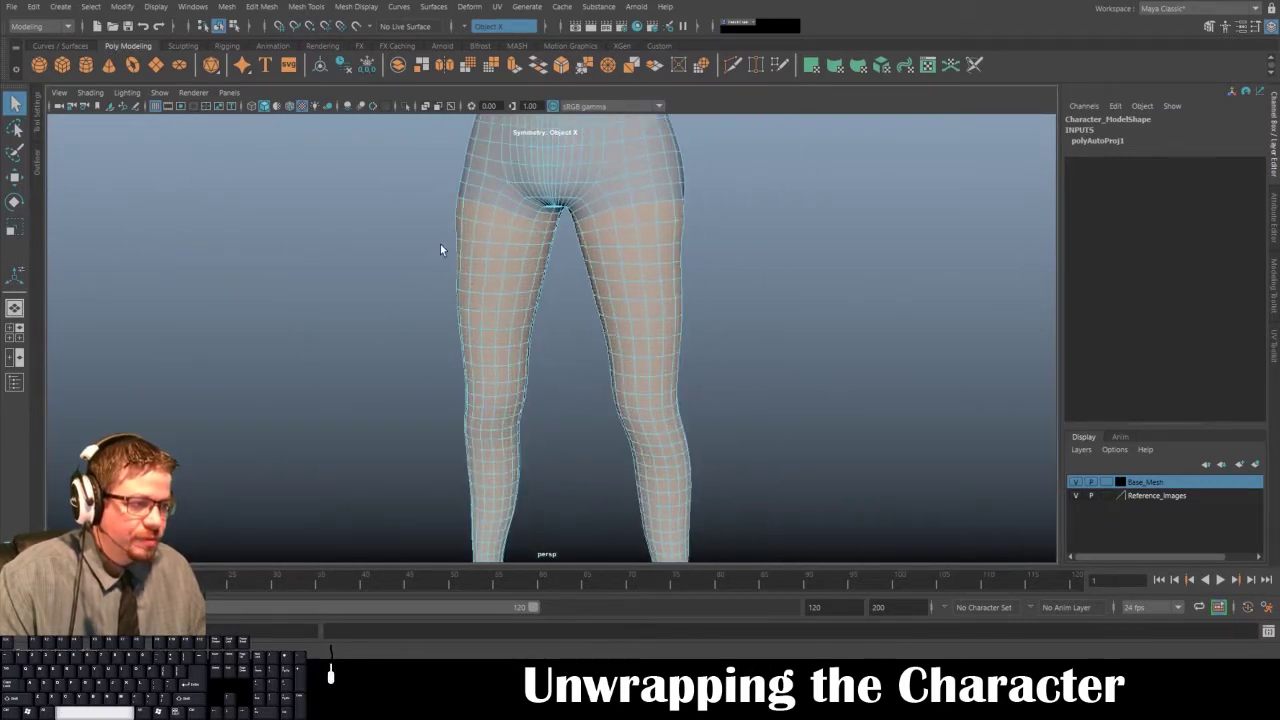
pyautogui.press('space')
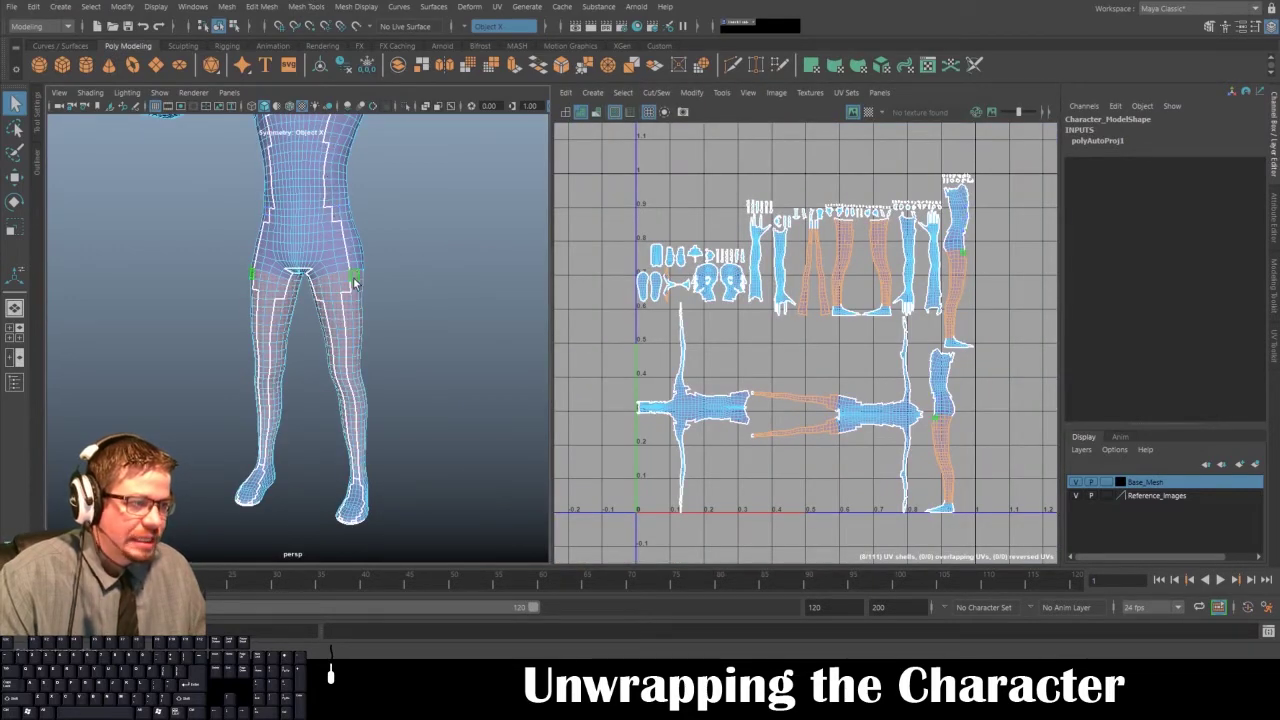
# - Examine the leg face selection from the side and front alongside the corresponding shells in the UV Editor
pyautogui.keyDown('alt'); pyautogui.moveTo(177, 252); pyautogui.dragTo(500, 305); pyautogui.keyUp('alt')
pyautogui.press('space')
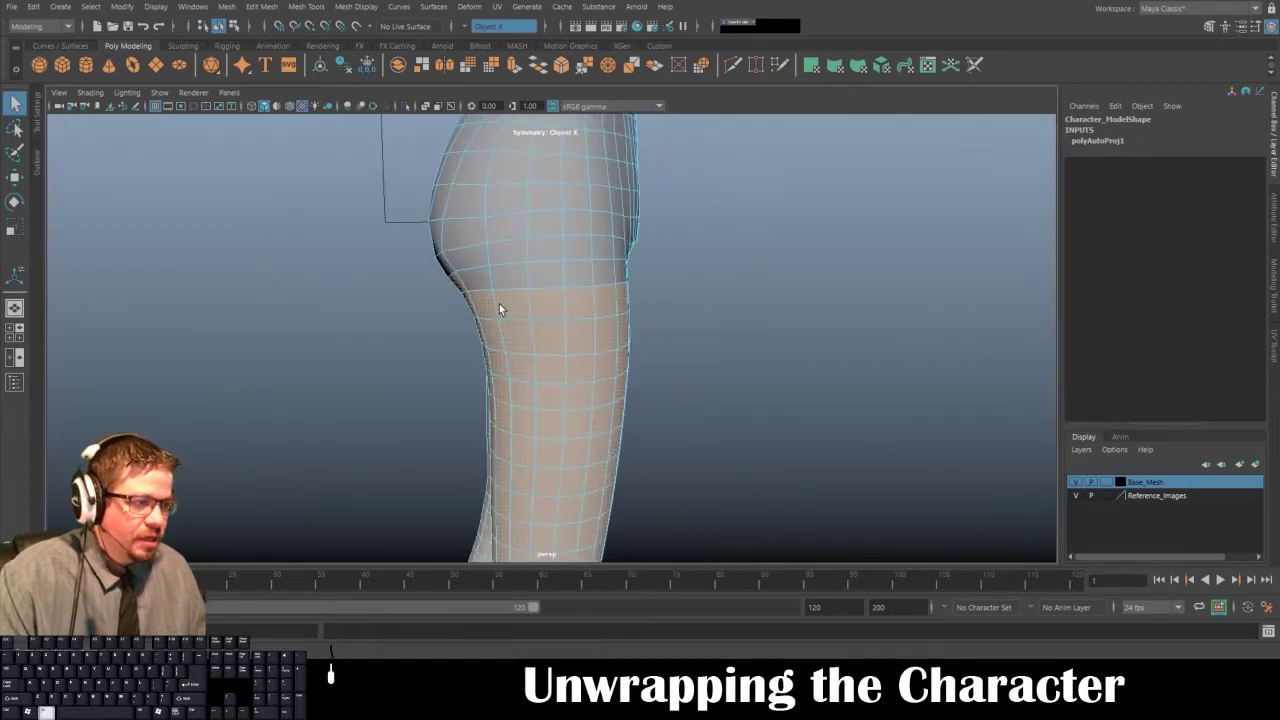
pyautogui.press('space')
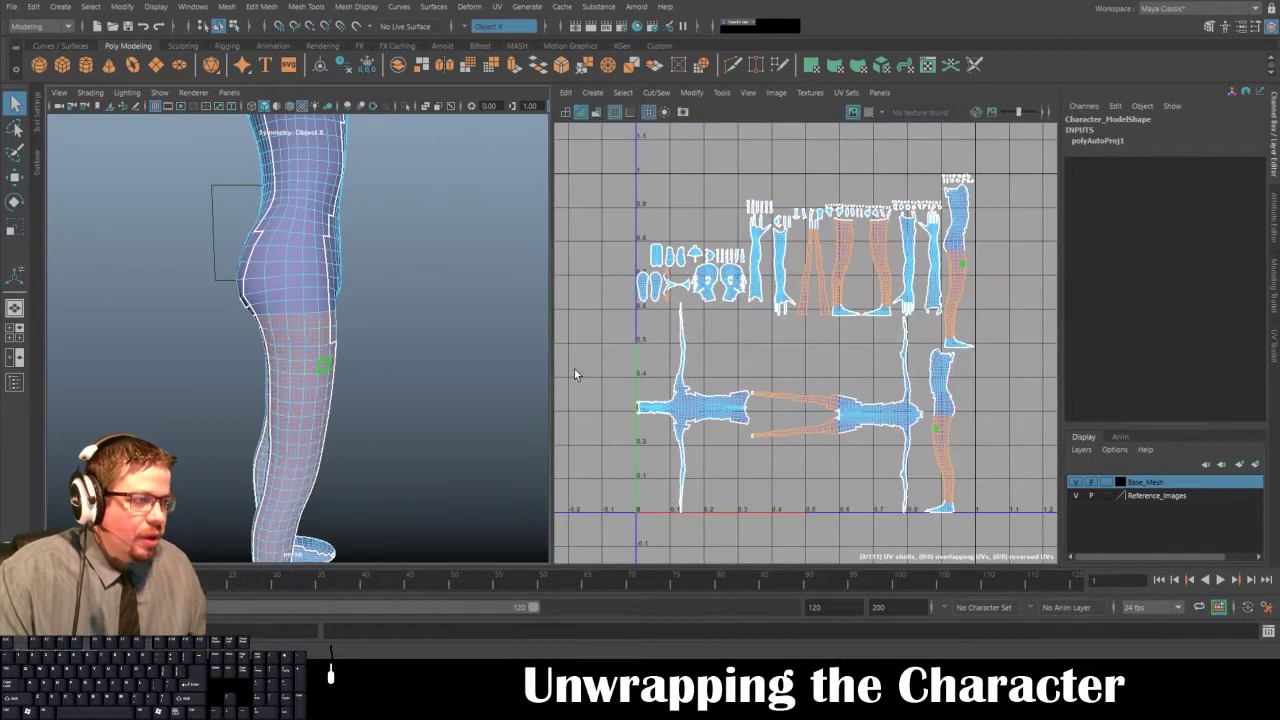
pyautogui.scroll(3, 732, 316)
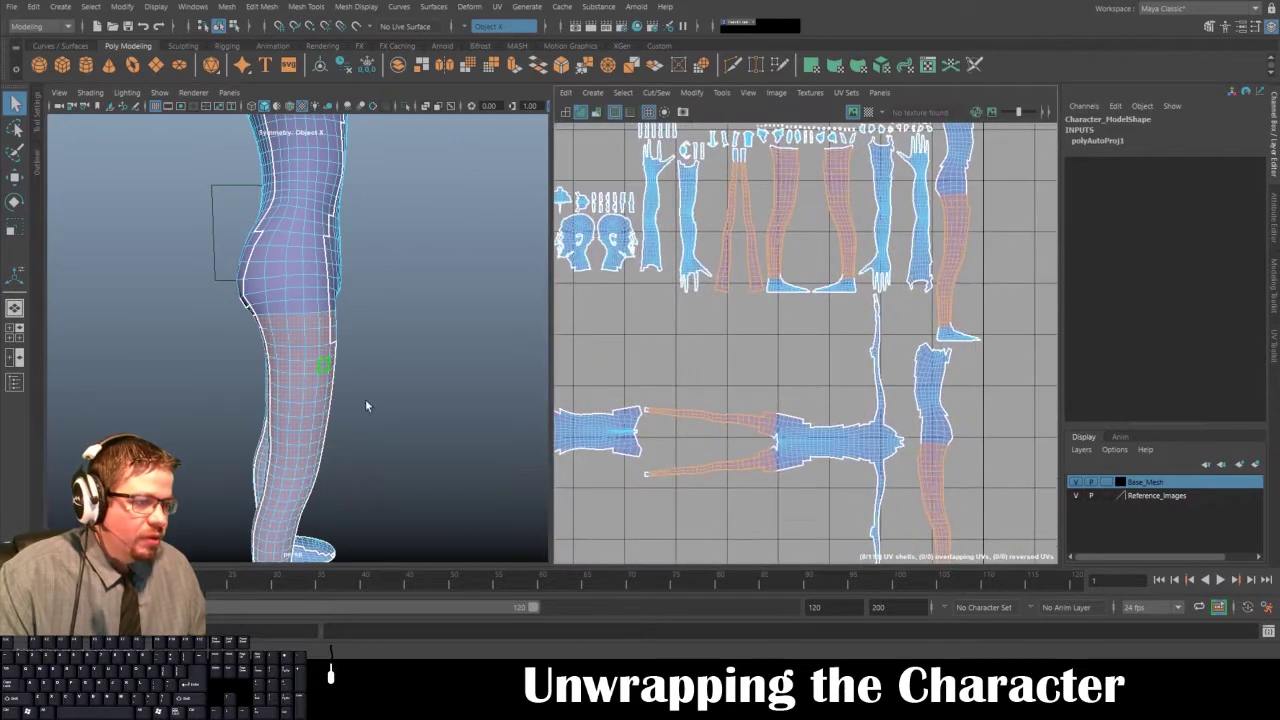
pyautogui.keyDown('alt'); pyautogui.moveTo(423, 424); pyautogui.dragTo(118, 411); pyautogui.keyUp('alt')
pyautogui.keyDown('alt'); pyautogui.moveTo(288, 322); pyautogui.dragTo(307, 237, button='middle'); pyautogui.keyUp('alt')
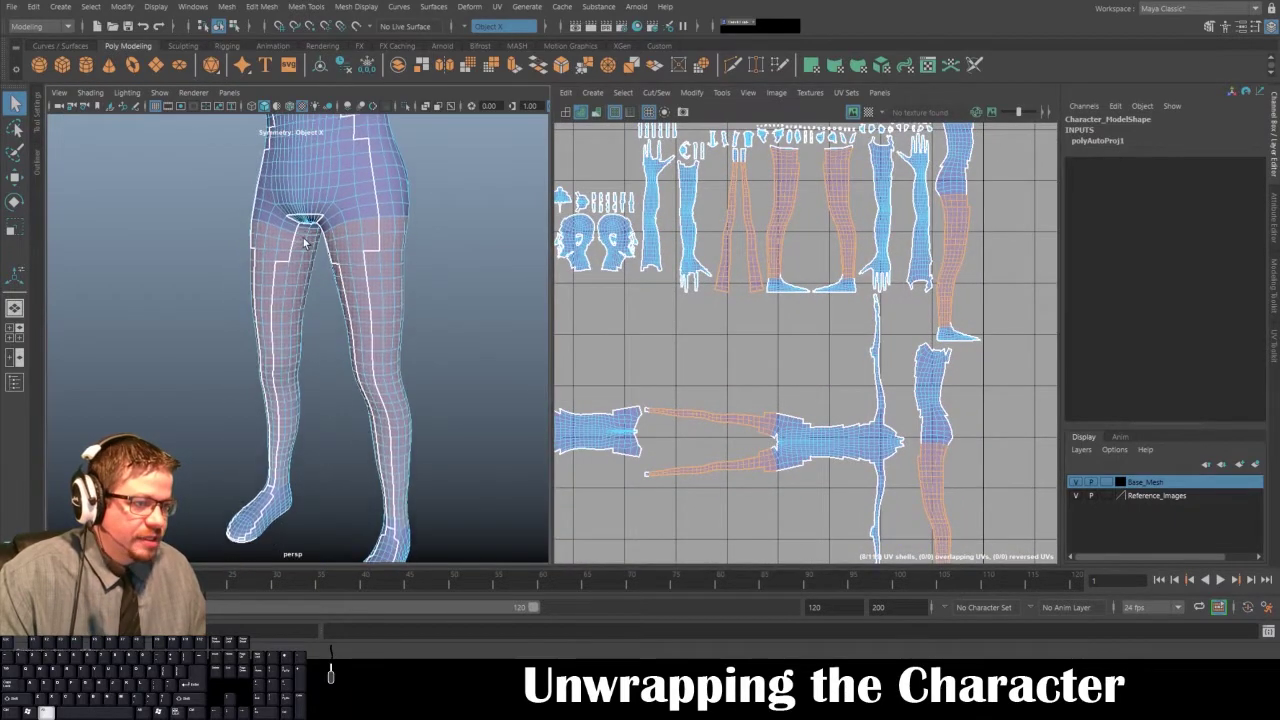
pyautogui.keyDown('alt'); pyautogui.moveTo(323, 342); pyautogui.dragTo(300, 342); pyautogui.keyUp('alt')
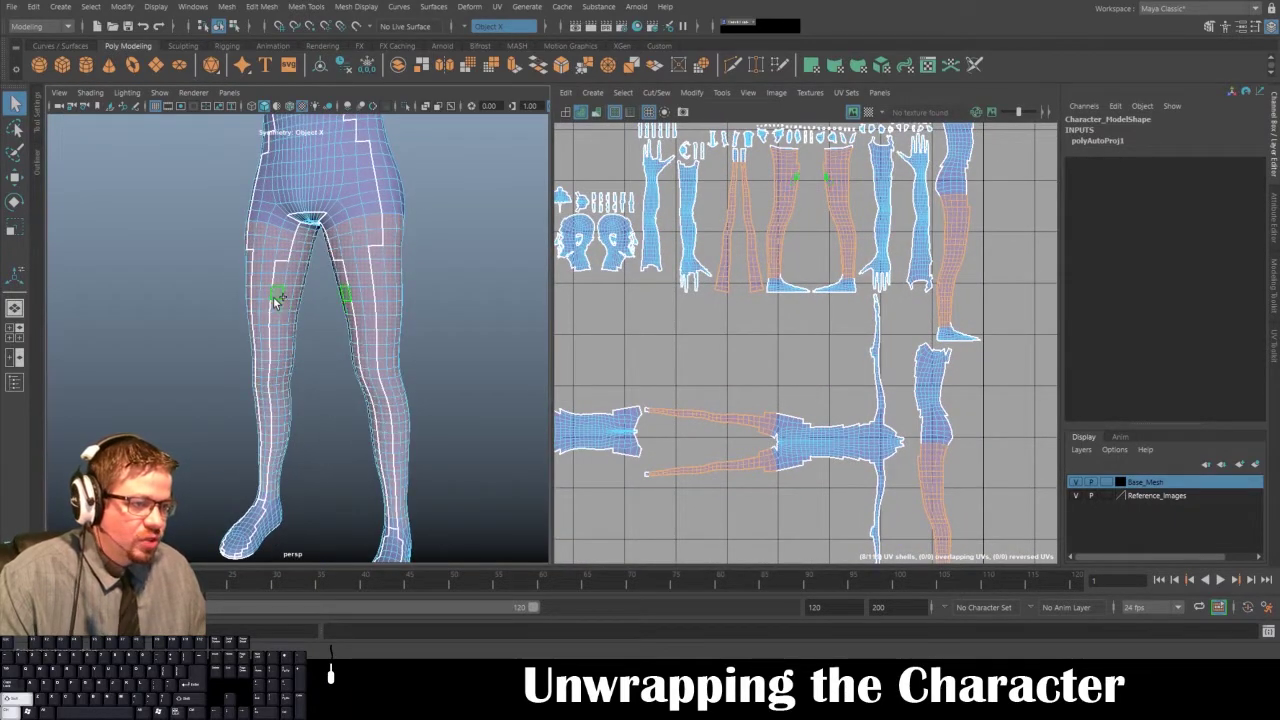
pyautogui.keyDown('ctrl'); pyautogui.keyDown('shift'); pyautogui.moveTo(274, 298); pyautogui.dragTo(337, 231, button='right'); pyautogui.keyUp('shift'); pyautogui.keyUp('ctrl')
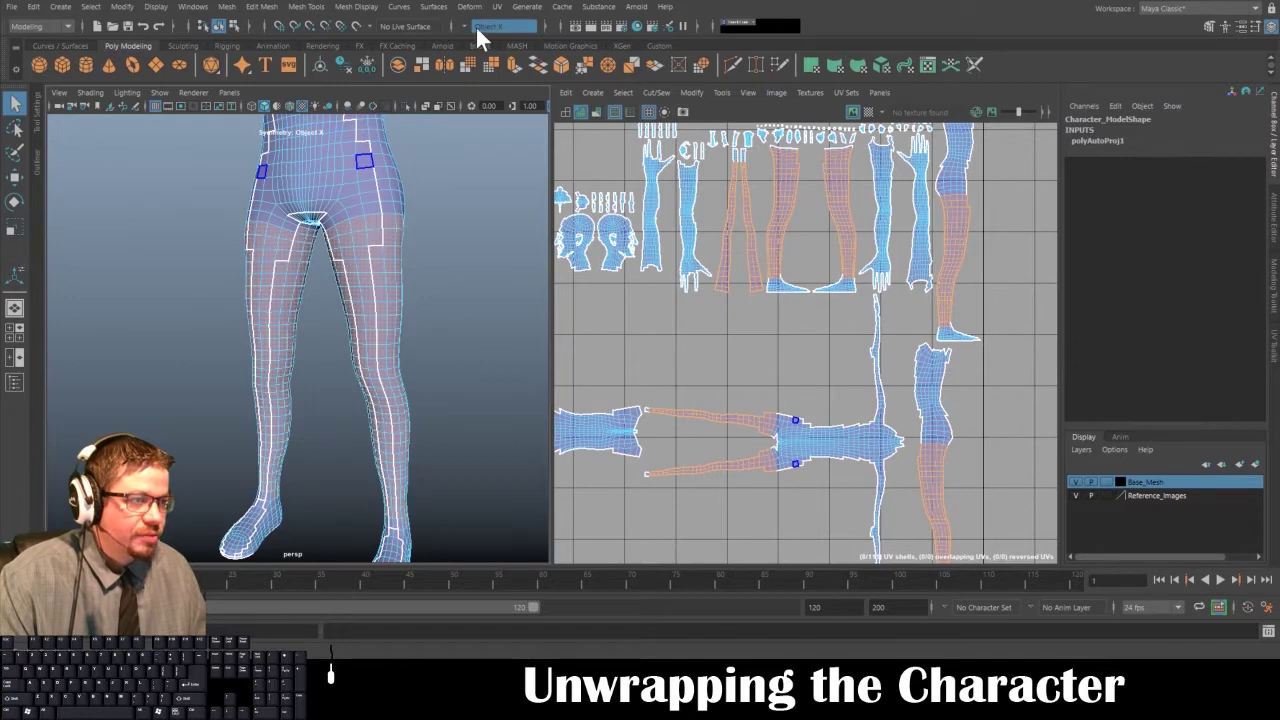
pyautogui.click(577, 493)
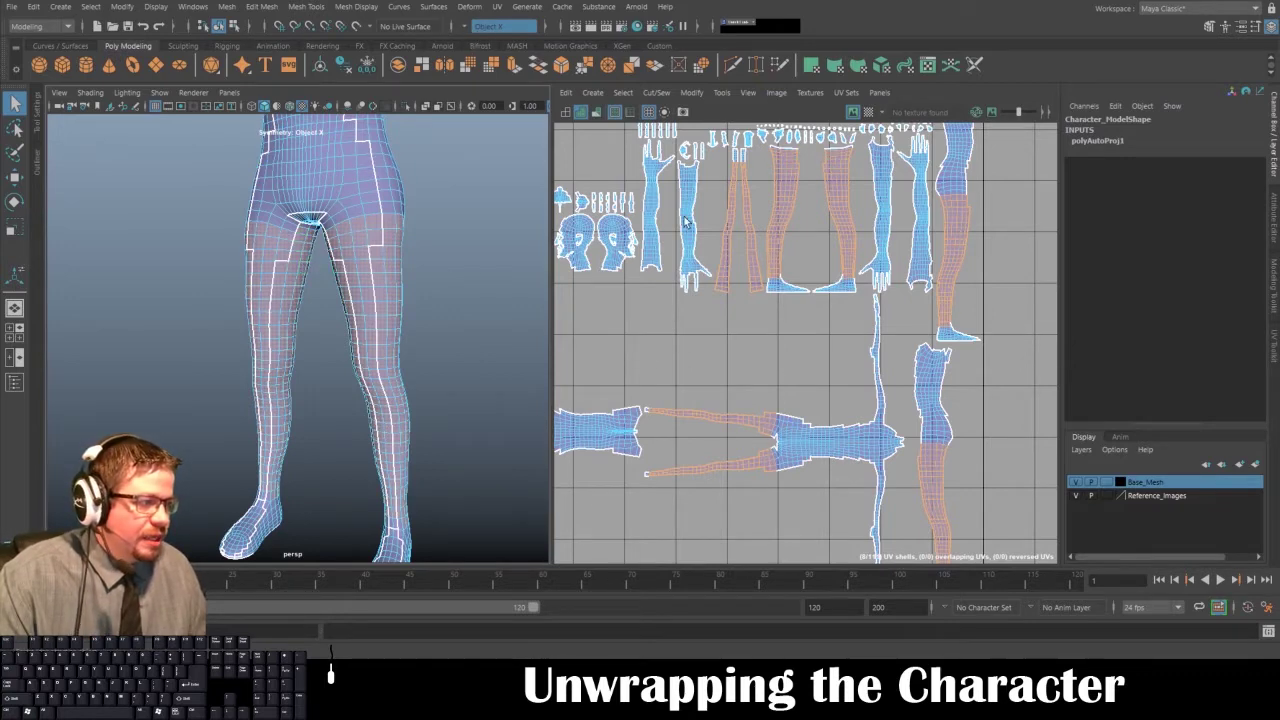
pyautogui.scroll(5, 833, 186)
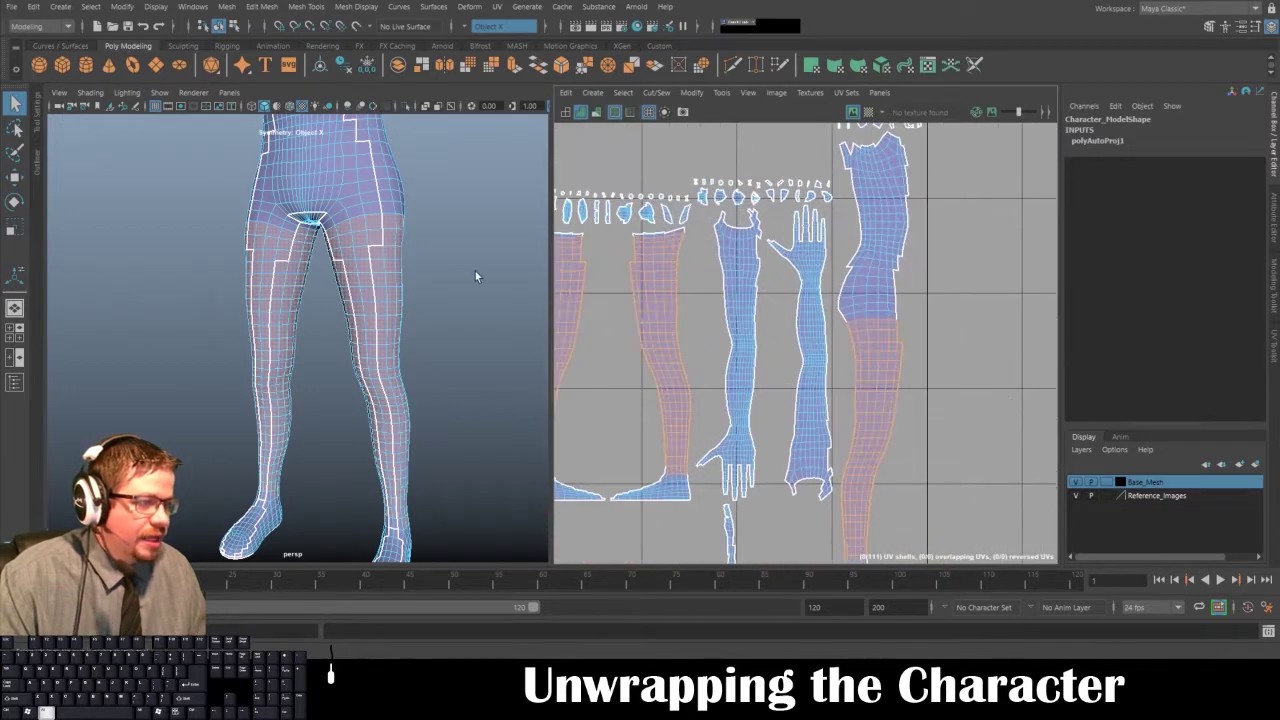
# - Adjust the selected faces along the upper edge of the thighs, from the crotch around to the outer hips
pyautogui.keyDown('alt'); pyautogui.moveTo(378, 235); pyautogui.dragTo(375, 209); pyautogui.keyUp('alt')
pyautogui.scroll(3, 393, 204)
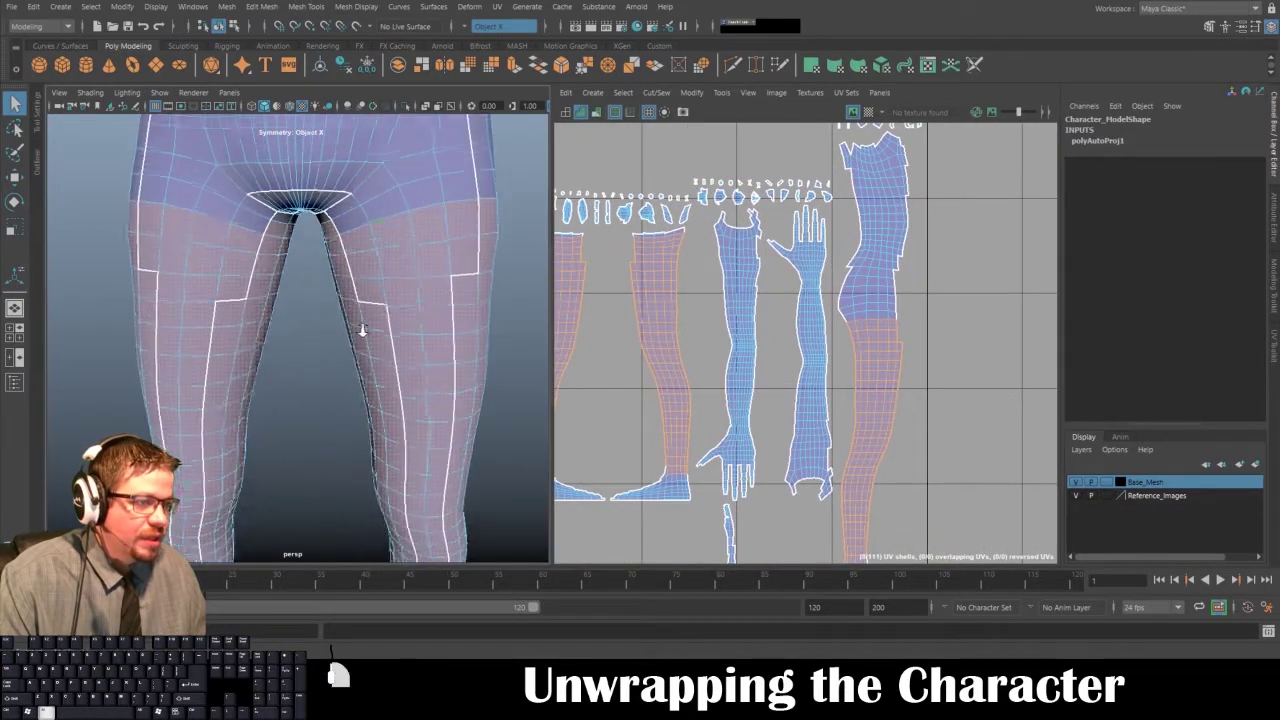
pyautogui.click(357, 218)
pyautogui.moveTo(370, 210)
pyautogui.keyDown('alt'); pyautogui.mouseDown()
pyautogui.moveTo(377, 234)
pyautogui.moveTo(202, 222)
pyautogui.moveTo(514, 234)
pyautogui.moveTo(194, 229)
pyautogui.moveTo(245, 188)
pyautogui.moveTo(214, 189)
pyautogui.moveTo(432, 223)
pyautogui.moveTo(503, 218)
pyautogui.moveTo(228, 218)
pyautogui.moveTo(400, 220)
pyautogui.moveTo(350, 216)
pyautogui.mouseUp(); pyautogui.keyUp('alt')
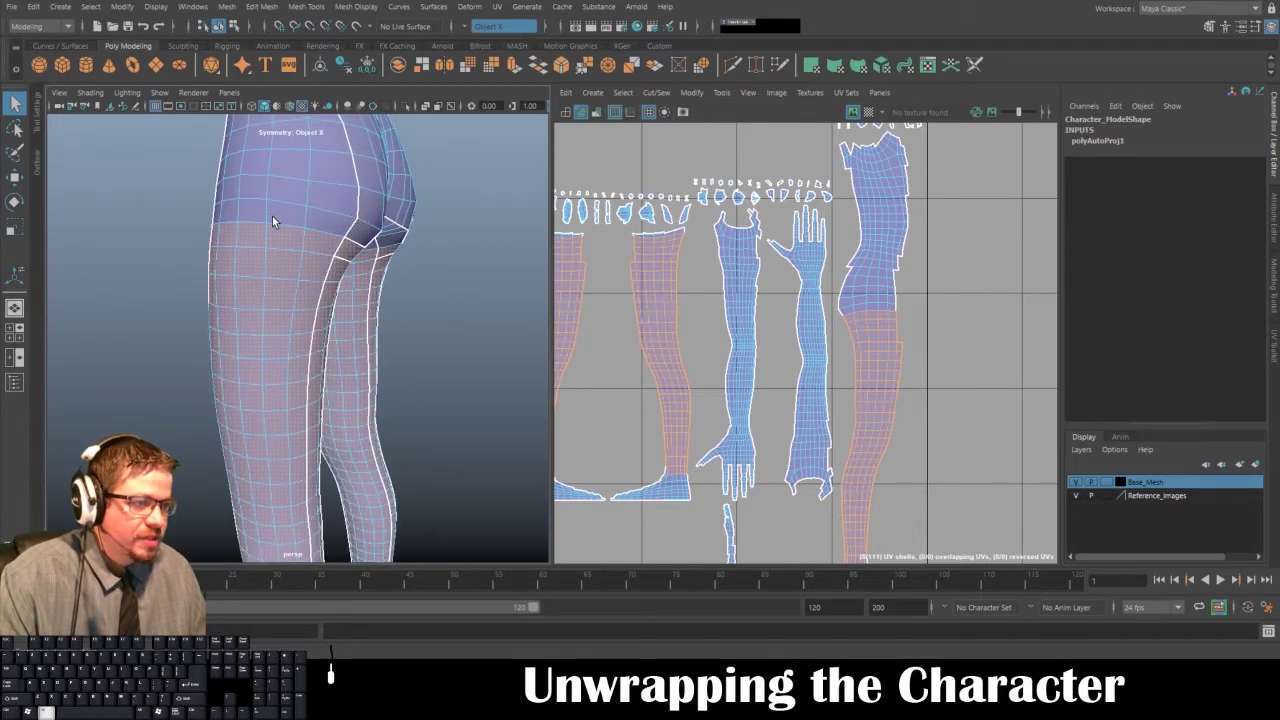
pyautogui.keyDown('alt'); pyautogui.moveTo(272, 216); pyautogui.dragTo(265, 255); pyautogui.keyUp('alt')
pyautogui.click(420, 240)
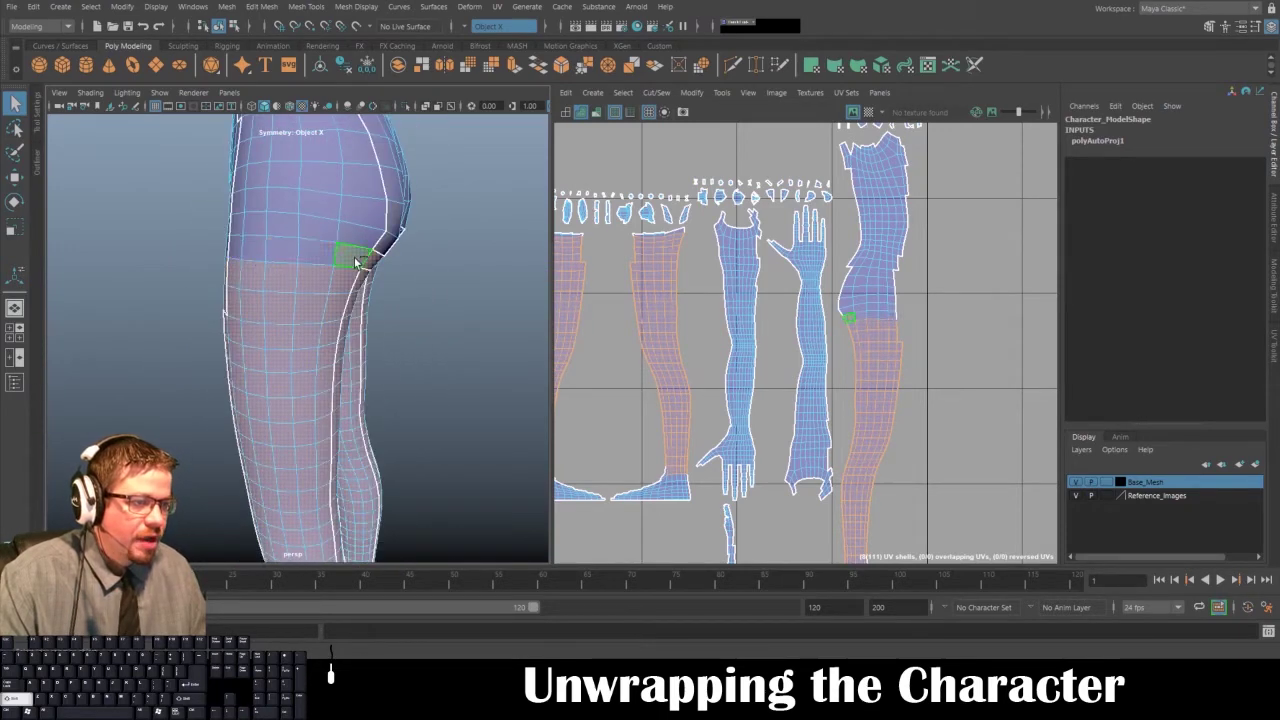
# - Deselect the extra faces at the top of the inner thighs, just below the buttocks and crotch
pyautogui.keyDown('alt'); pyautogui.moveTo(358, 262); pyautogui.dragTo(247, 256); pyautogui.keyUp('alt')
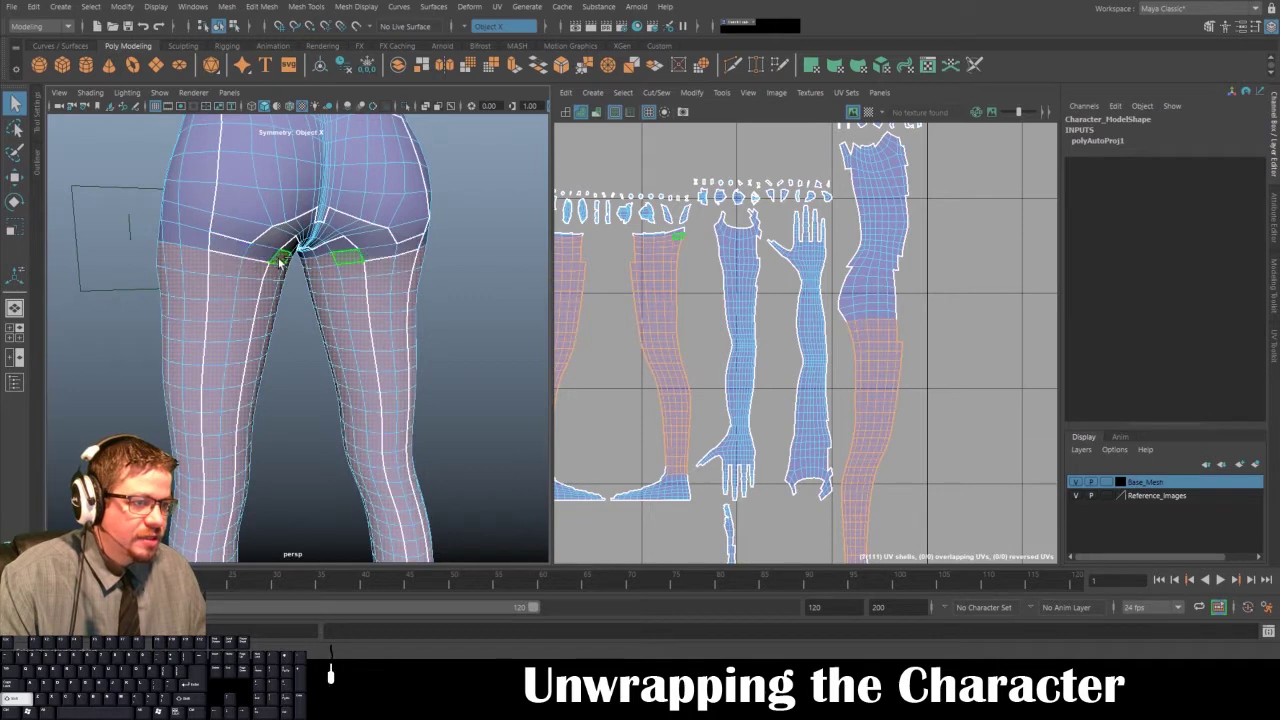
pyautogui.keyDown('shift'); pyautogui.click(280, 259); pyautogui.keyUp('shift')
pyautogui.keyDown('alt'); pyautogui.moveTo(345, 261); pyautogui.dragTo(401, 178); pyautogui.keyUp('alt')
pyautogui.keyDown('shift'); pyautogui.click(325, 212); pyautogui.keyUp('shift')
pyautogui.keyDown('alt'); pyautogui.moveTo(327, 214); pyautogui.dragTo(534, 243); pyautogui.keyUp('alt')
pyautogui.keyDown('shift'); pyautogui.click(262, 205); pyautogui.keyUp('shift')
pyautogui.keyDown('shift'); pyautogui.click(234, 184); pyautogui.keyUp('shift')
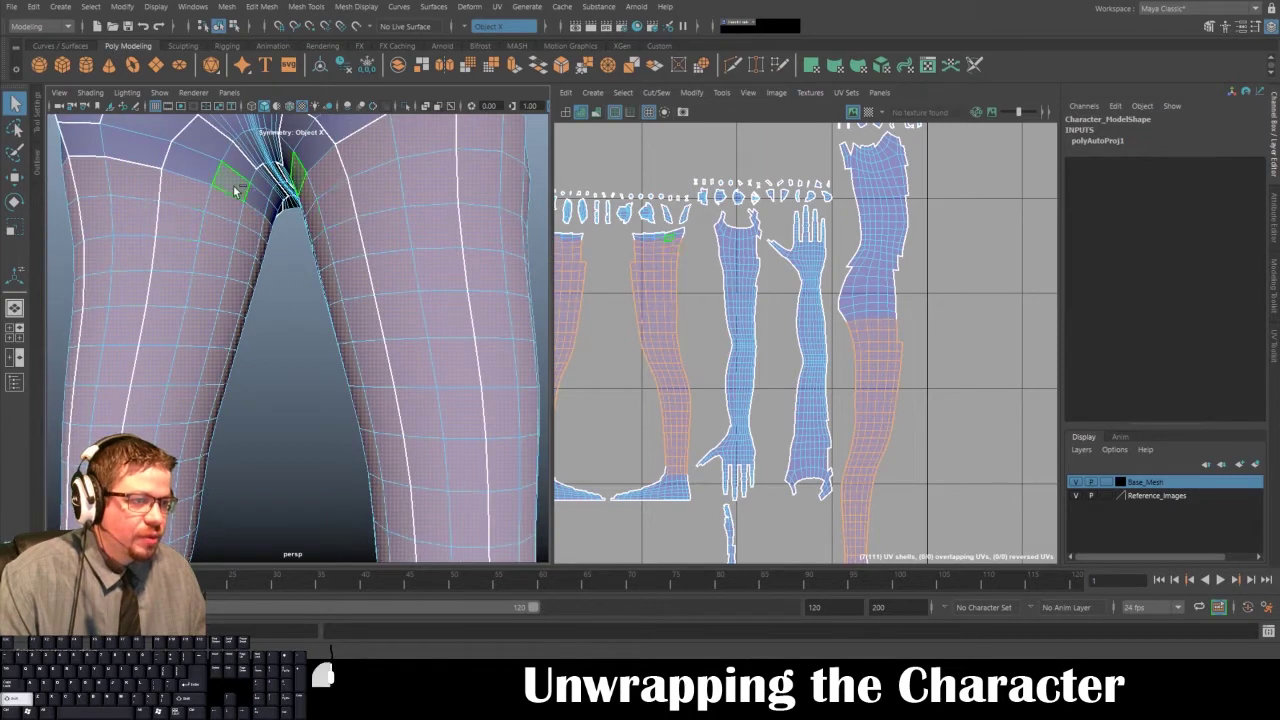
# - Compare the upper edge of the leg selection with the shorts line in the front view's reference image
pyautogui.scroll(-5, 179, 287)
pyautogui.keyDown('alt'); pyautogui.moveTo(179, 287); pyautogui.dragTo(358, 303); pyautogui.keyUp('alt')
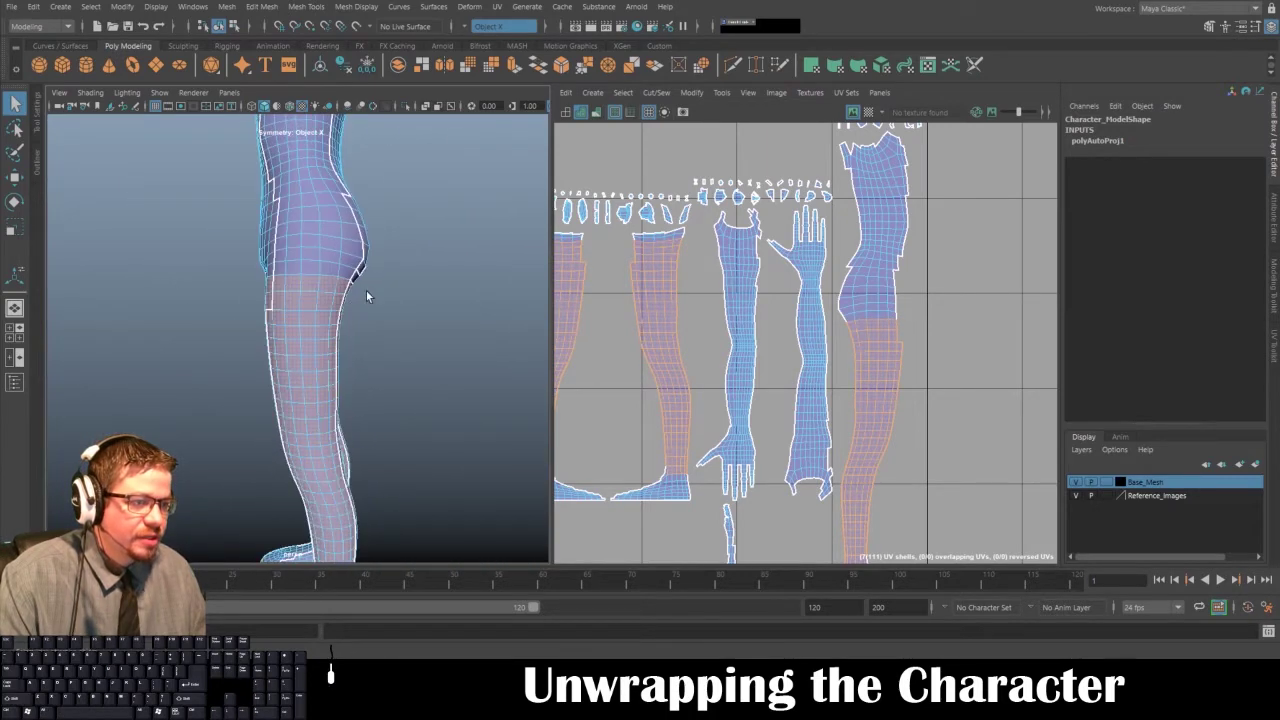
pyautogui.press('space')
pyautogui.scroll(-5, 507, 388)
pyautogui.keyDown('alt'); pyautogui.moveTo(460, 358); pyautogui.dragTo(551, 284); pyautogui.keyUp('alt')
pyautogui.keyDown('alt'); pyautogui.moveTo(551, 286); pyautogui.dragTo(547, 312, button='middle'); pyautogui.keyUp('alt')
pyautogui.scroll(-1, 507, 298)
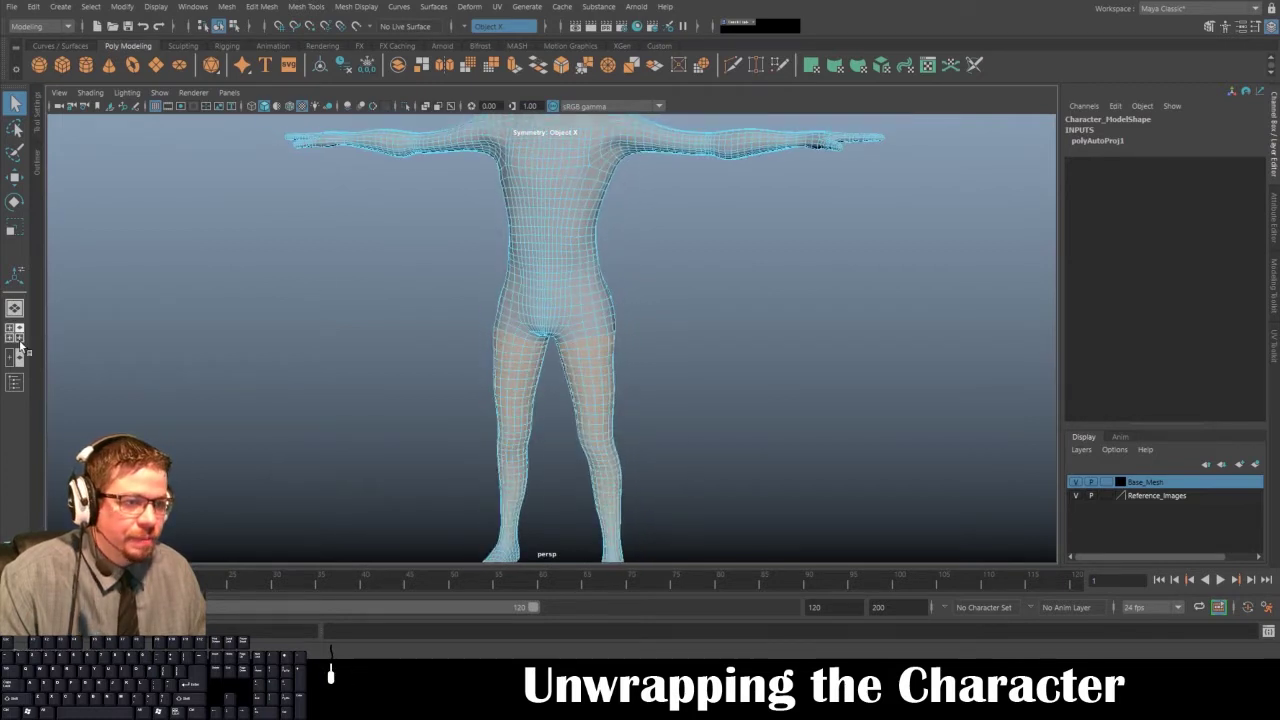
pyautogui.press('space')
pyautogui.keyDown('alt'); pyautogui.moveTo(777, 539); pyautogui.dragTo(691, 450, button='middle'); pyautogui.keyUp('alt')
pyautogui.keyDown('alt'); pyautogui.moveTo(316, 443); pyautogui.dragTo(355, 433, button='middle'); pyautogui.keyUp('alt')
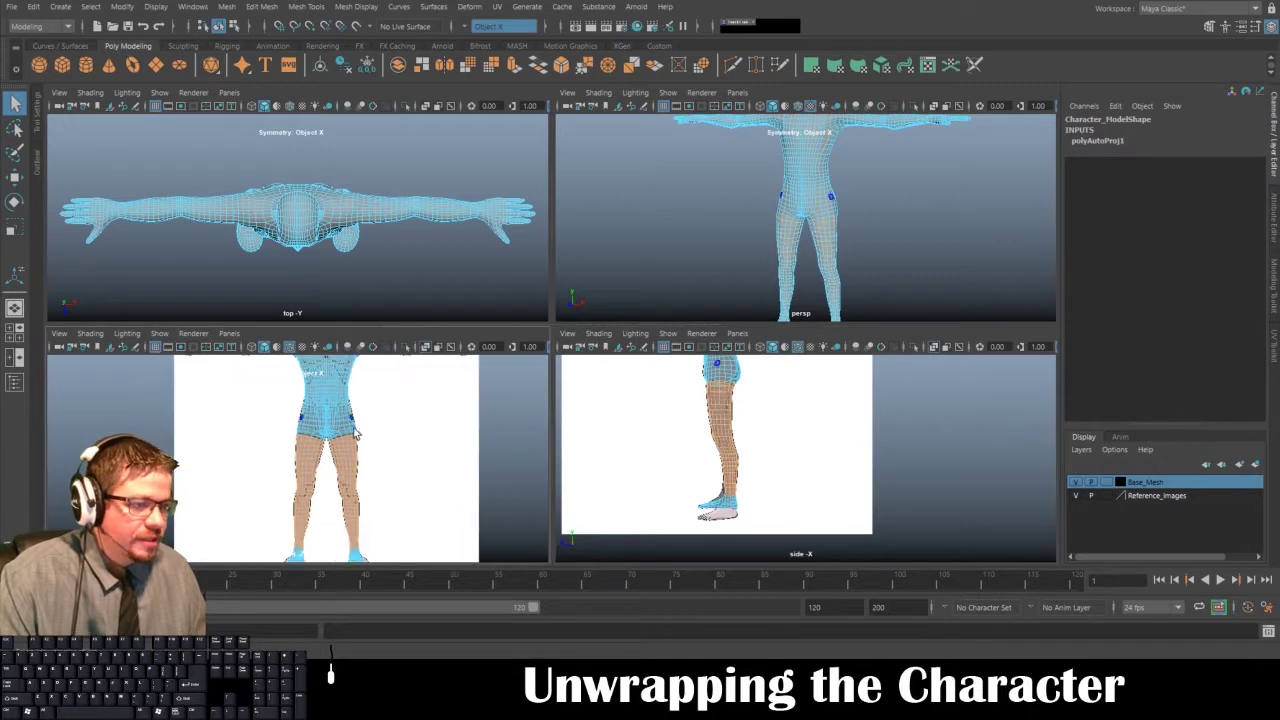
pyautogui.press('space')
pyautogui.keyDown('alt'); pyautogui.moveTo(437, 217); pyautogui.dragTo(490, 328, button='right'); pyautogui.keyUp('alt')
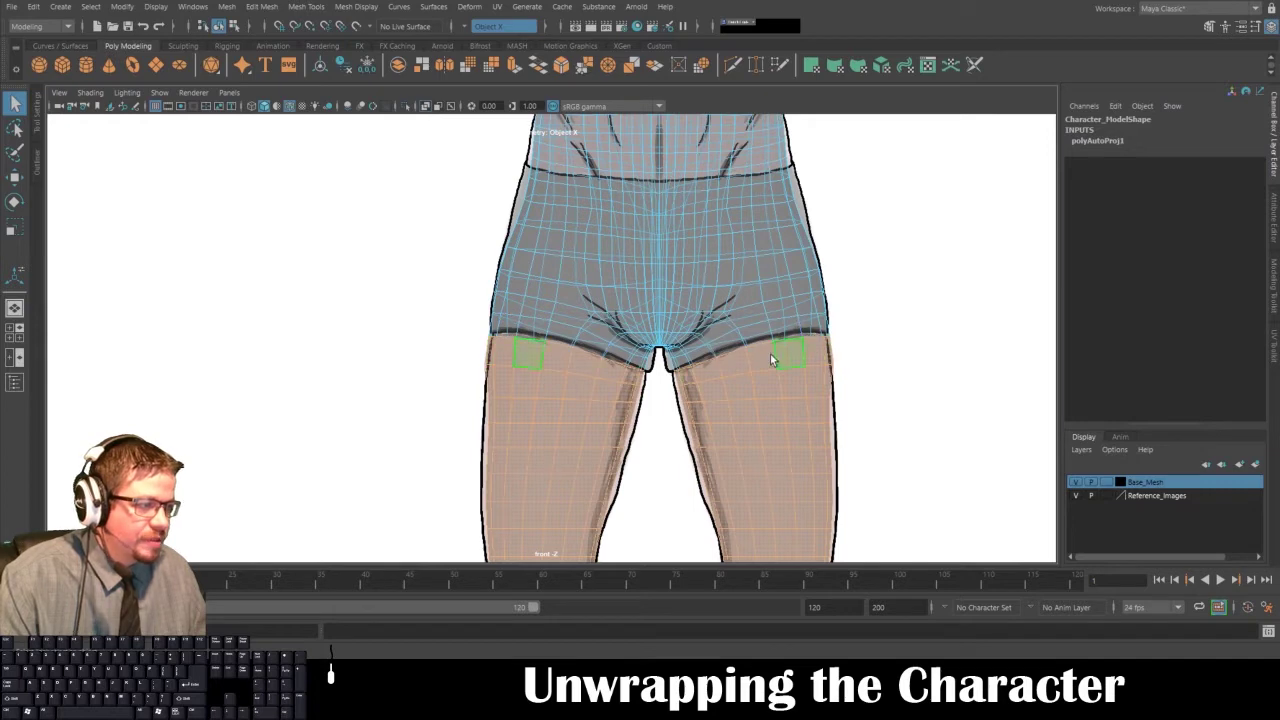
pyautogui.press('space')
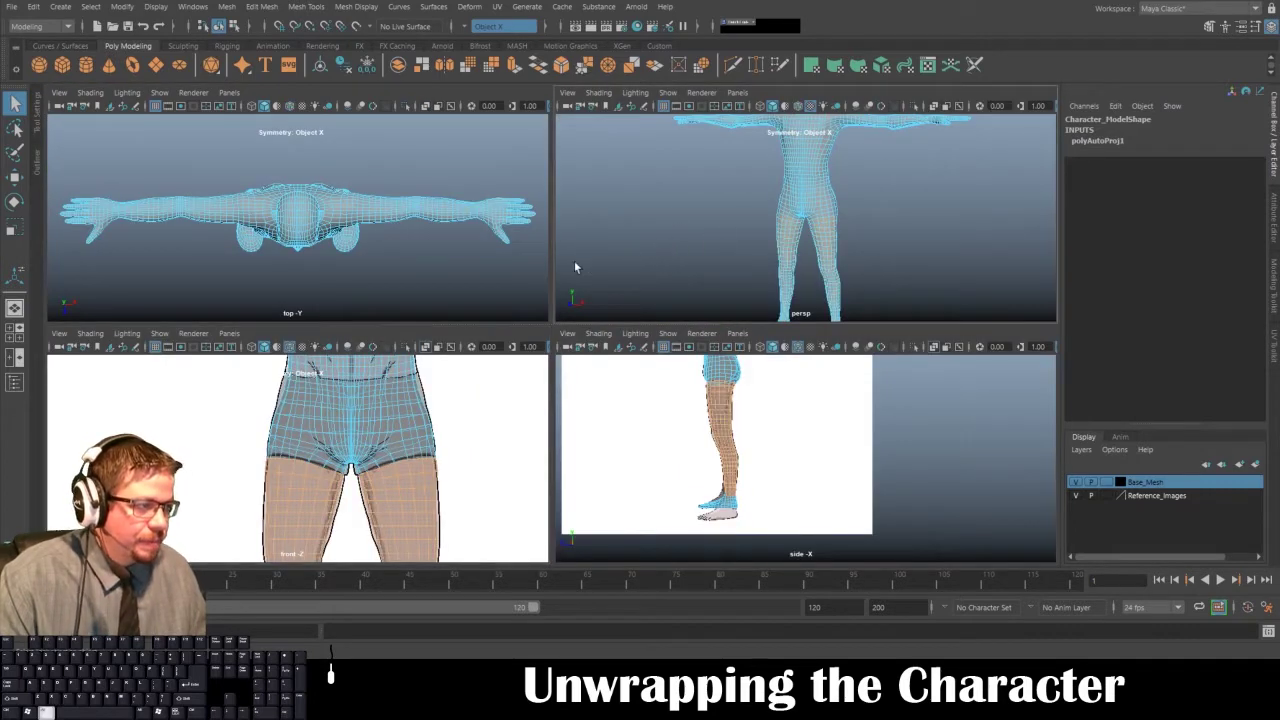
# - Adjust the selected faces in the row around the ankle, at the lower edge of the leg selection
pyautogui.press('space')
pyautogui.keyDown('alt'); pyautogui.moveTo(574, 260); pyautogui.dragTo(650, 117); pyautogui.keyUp('alt')
pyautogui.keyDown('alt'); pyautogui.moveTo(650, 117); pyautogui.dragTo(771, 403, button='right'); pyautogui.keyUp('alt')
pyautogui.keyDown('alt'); pyautogui.moveTo(771, 403); pyautogui.dragTo(790, 290, button='middle'); pyautogui.keyUp('alt')
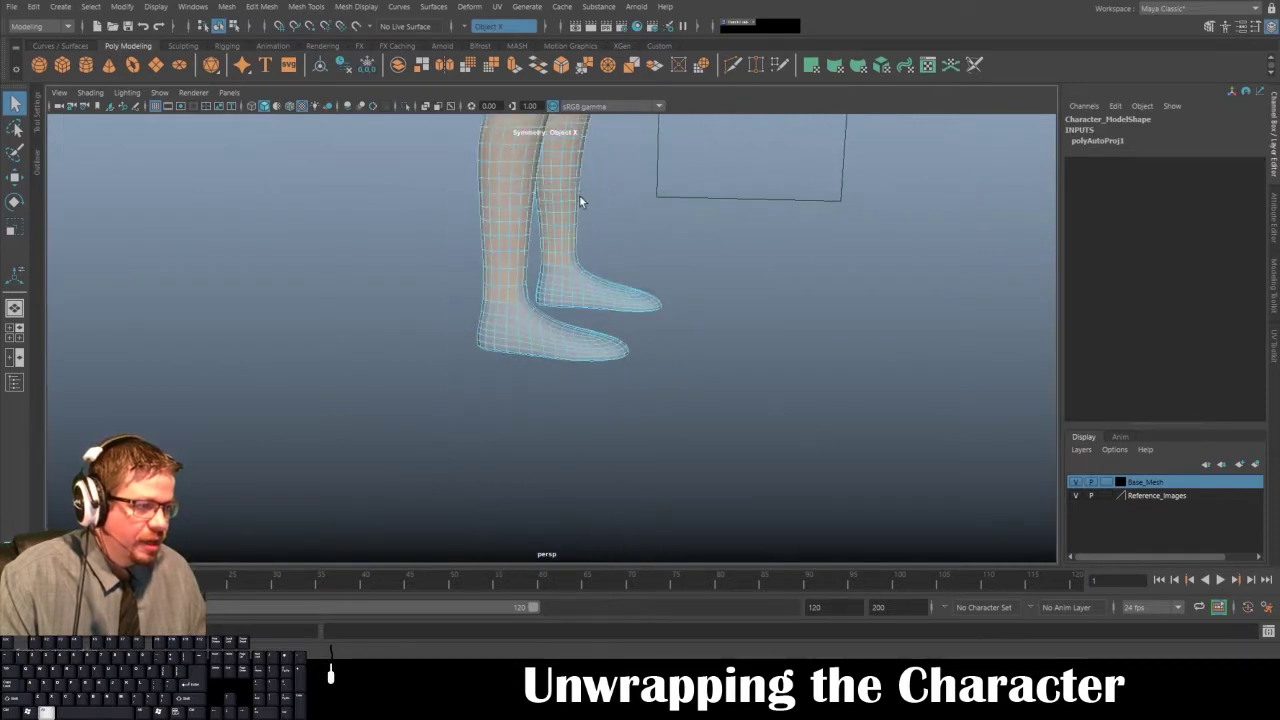
pyautogui.keyDown('alt'); pyautogui.moveTo(580, 197); pyautogui.dragTo(471, 197); pyautogui.keyUp('alt')
pyautogui.keyDown('alt'); pyautogui.moveTo(471, 197); pyautogui.dragTo(658, 218, button='right'); pyautogui.keyUp('alt')
pyautogui.keyDown('alt'); pyautogui.moveTo(659, 218); pyautogui.dragTo(617, 303); pyautogui.keyUp('alt')
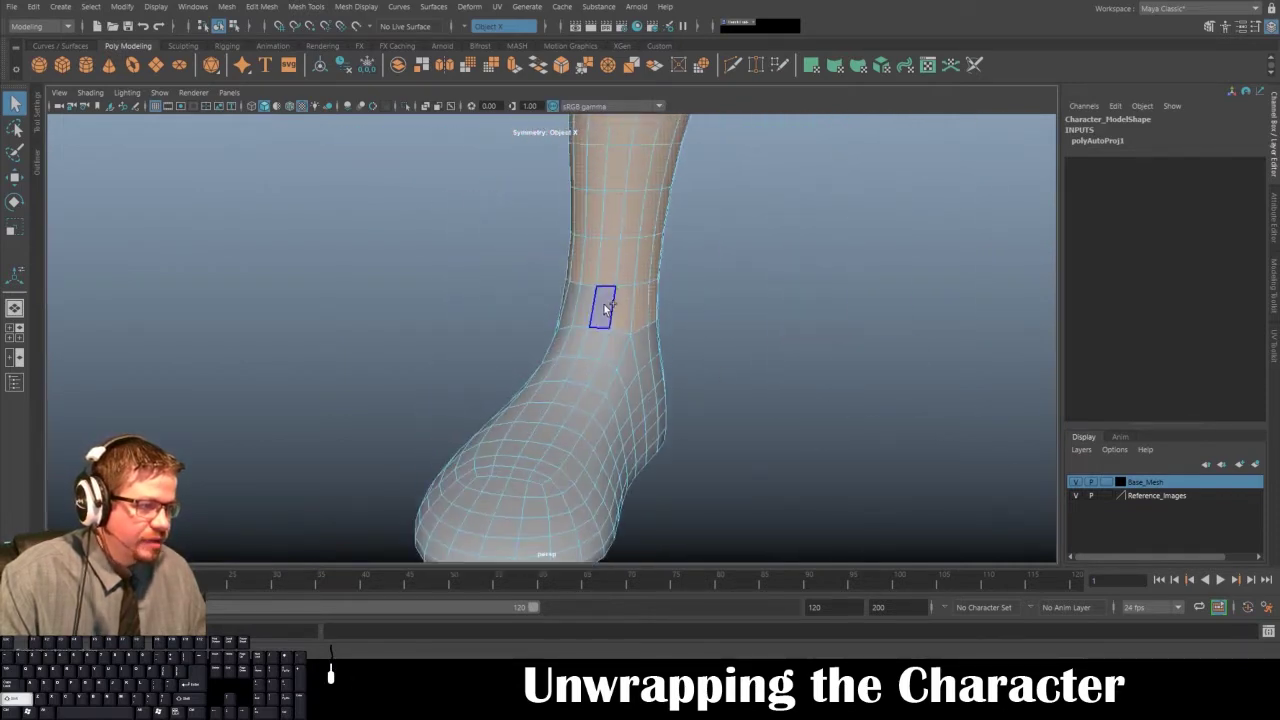
pyautogui.keyDown('alt'); pyautogui.moveTo(801, 312); pyautogui.dragTo(522, 312); pyautogui.keyUp('alt')
pyautogui.scroll(-6, 530, 290)
# - Examine the complete leg face selection from behind and in front, from the ankles up to the hips
pyautogui.keyDown('alt'); pyautogui.moveTo(452, 218); pyautogui.dragTo(494, 297, button='middle'); pyautogui.keyUp('alt')
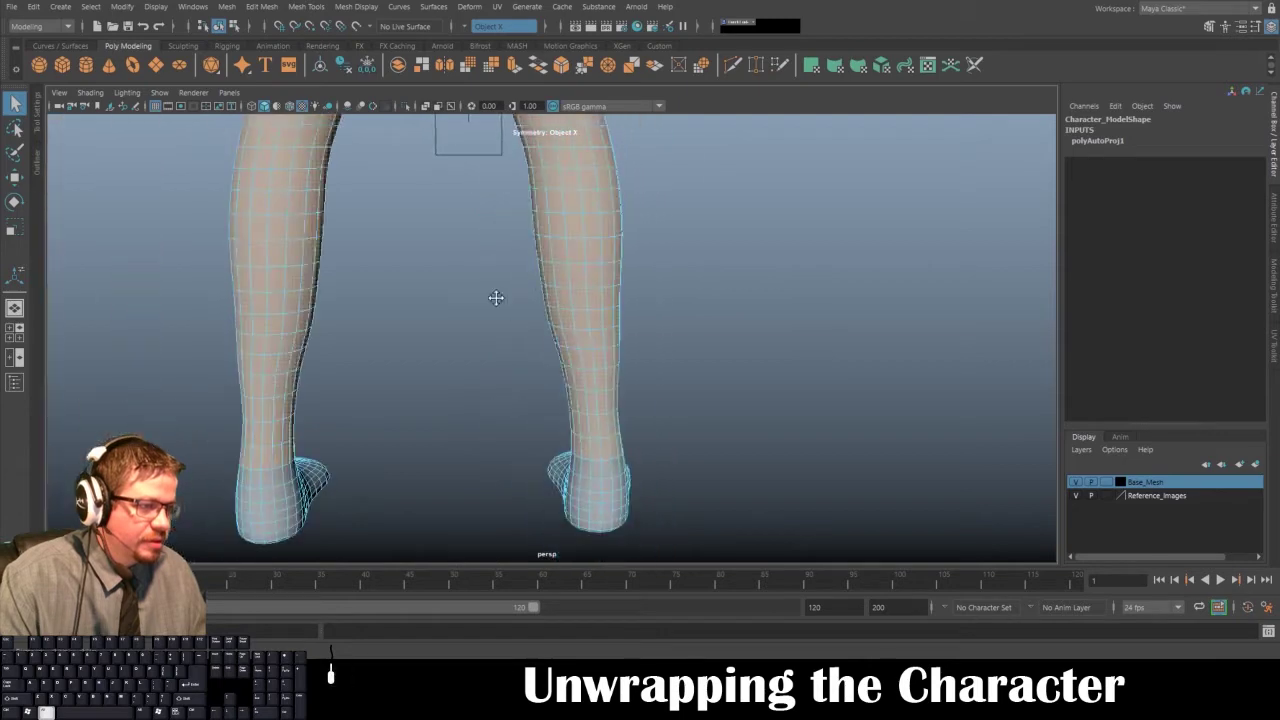
pyautogui.moveTo(395, 302)
pyautogui.keyDown('alt'); pyautogui.mouseDown()
pyautogui.moveTo(491, 318)
pyautogui.moveTo(551, 379)
pyautogui.moveTo(506, 357)
pyautogui.moveTo(506, 294)
pyautogui.moveTo(271, 283)
pyautogui.moveTo(393, 311)
pyautogui.mouseUp(); pyautogui.keyUp('alt')
pyautogui.scroll(3, 551, 379)
pyautogui.scroll(-4, 448, 254)
pyautogui.keyDown('alt'); pyautogui.moveTo(529, 300); pyautogui.dragTo(580, 292); pyautogui.keyUp('alt')
pyautogui.keyDown('alt'); pyautogui.moveTo(580, 292); pyautogui.dragTo(583, 192, button='middle'); pyautogui.keyUp('alt')
pyautogui.scroll(-3, 545, 225)
pyautogui.keyDown('alt'); pyautogui.moveTo(500, 260); pyautogui.dragTo(480, 309); pyautogui.keyUp('alt')
pyautogui.press('space')
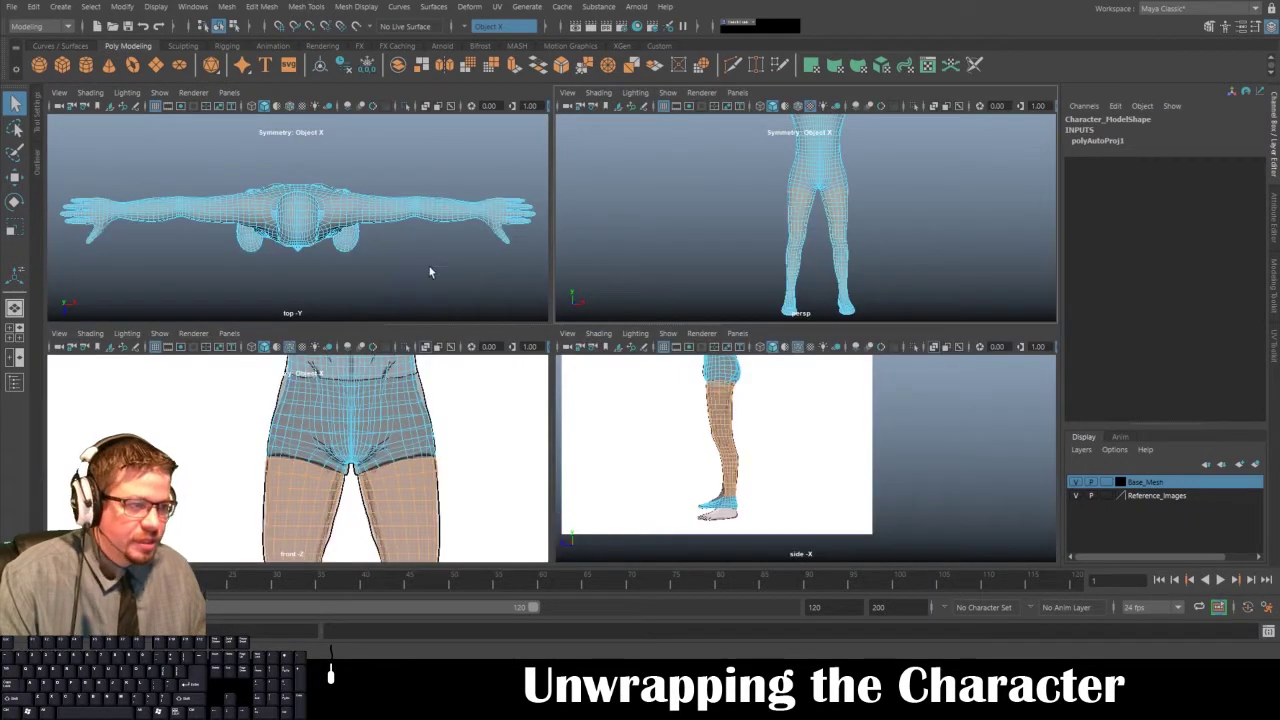
pyautogui.press('space')
pyautogui.keyDown('alt'); pyautogui.moveTo(597, 311); pyautogui.dragTo(594, 312); pyautogui.keyUp('alt')
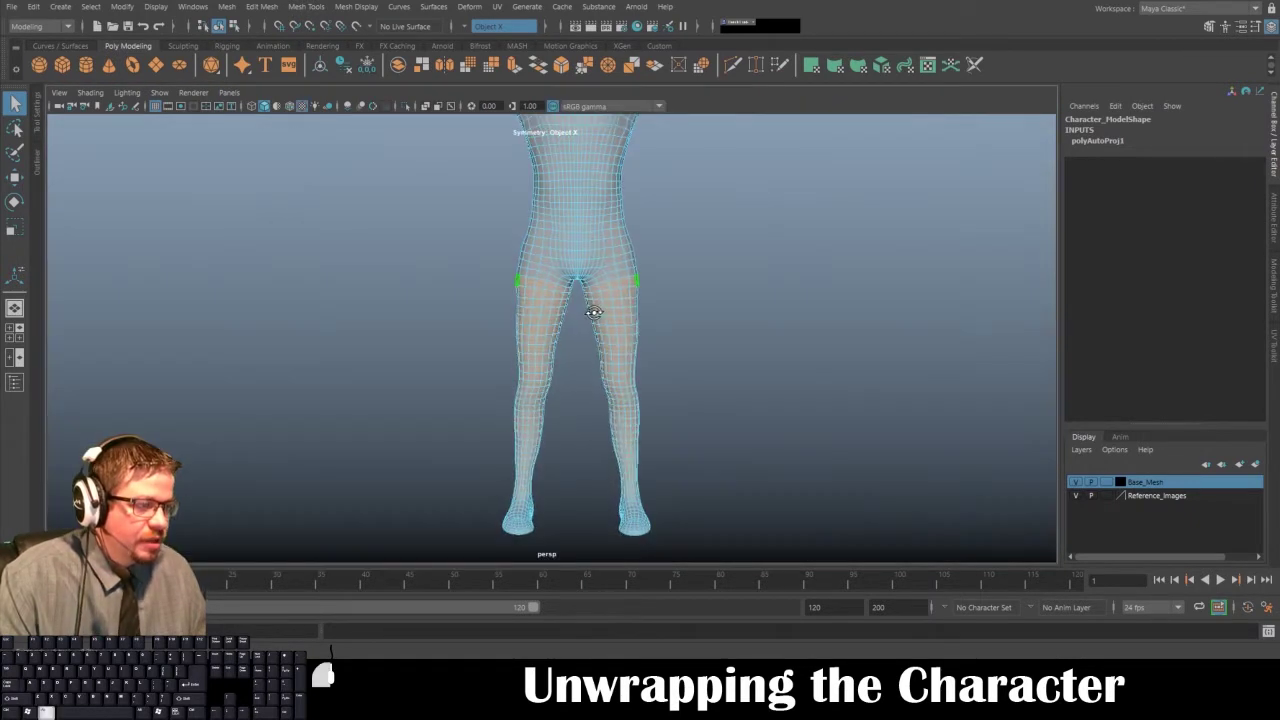
pyautogui.press('space')
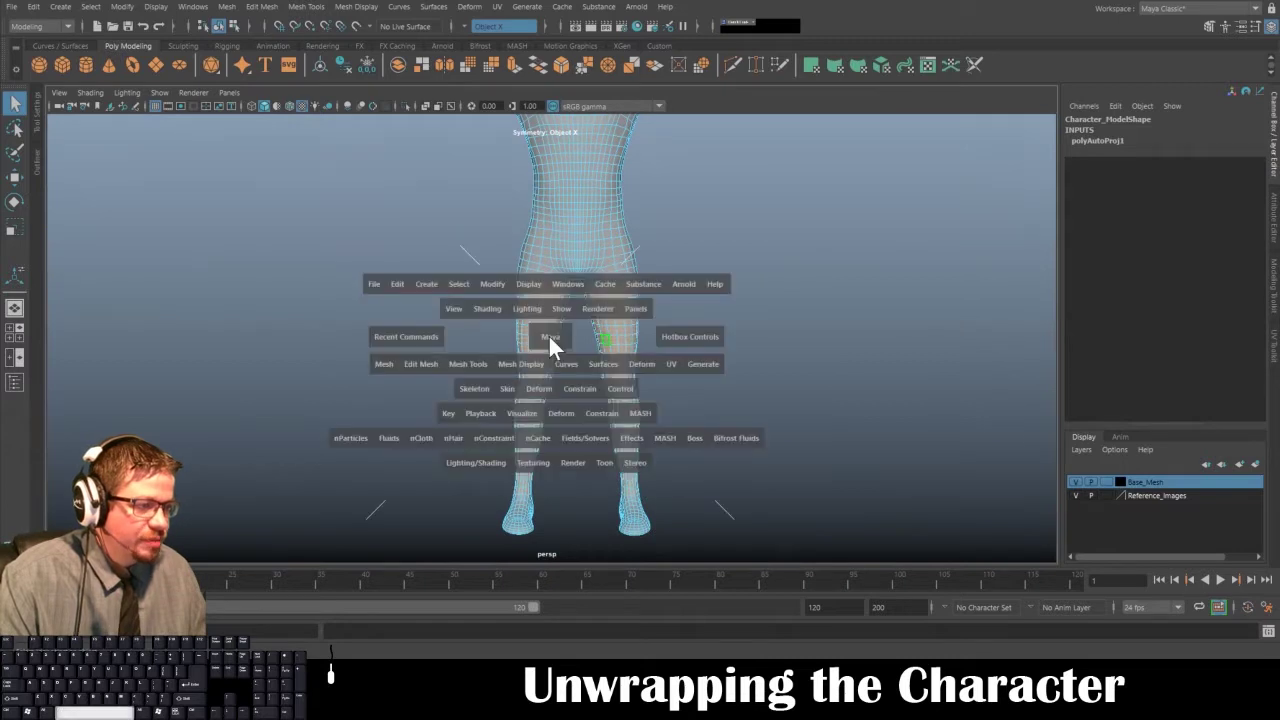
# - Apply a planar UV projection to the selected leg faces
pyautogui.click(672, 362)
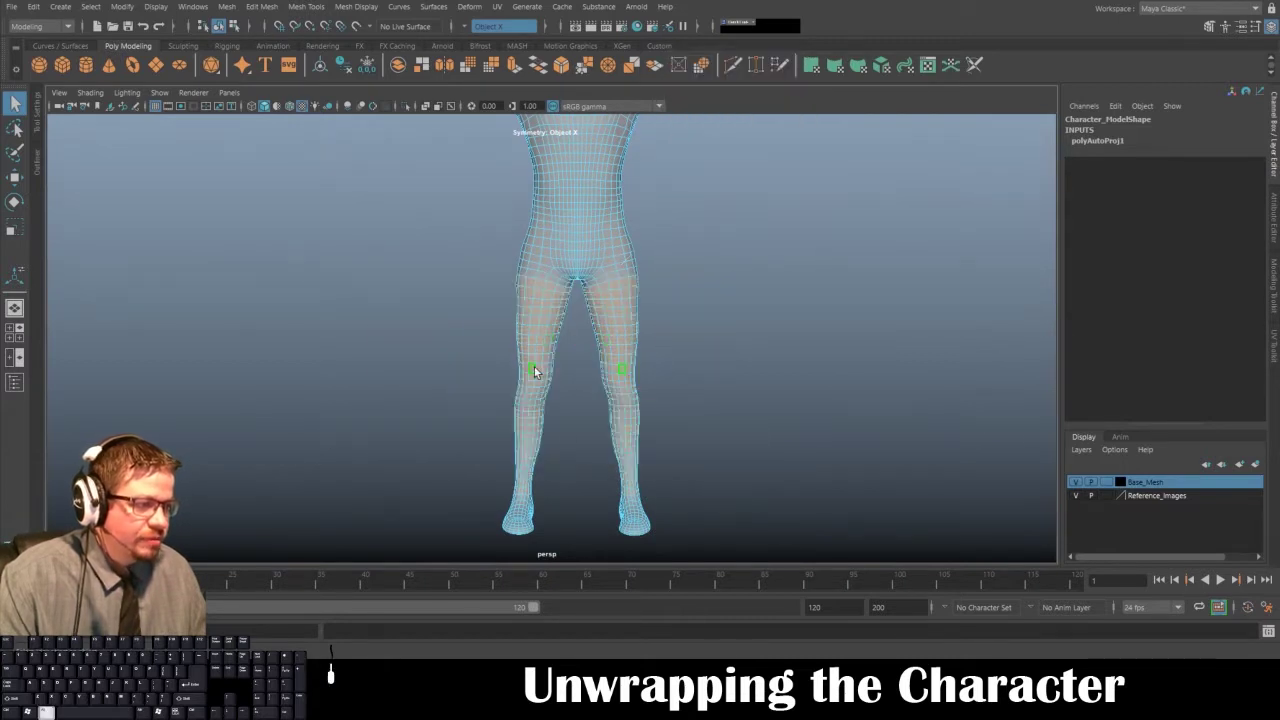
pyautogui.keyDown('alt'); pyautogui.moveTo(534, 356); pyautogui.dragTo(535, 361); pyautogui.keyUp('alt')
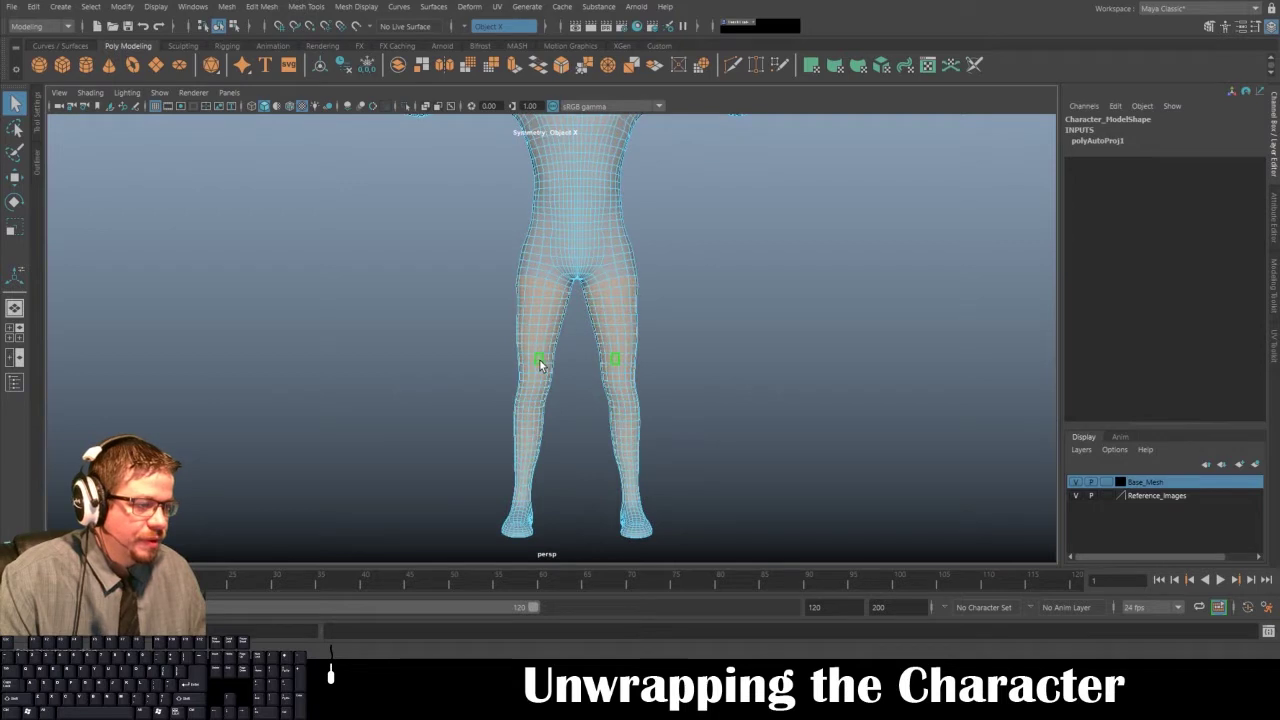
pyautogui.press('space')
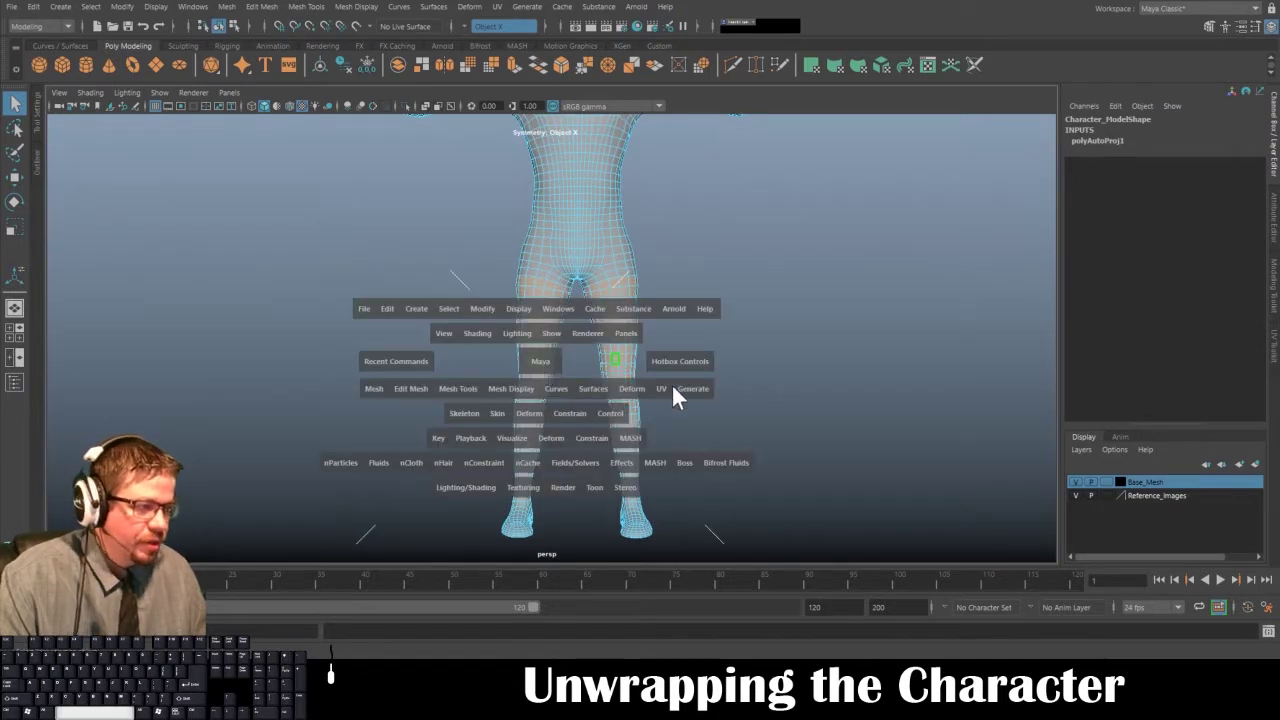
pyautogui.moveTo(661, 388); pyautogui.dragTo(694, 167)
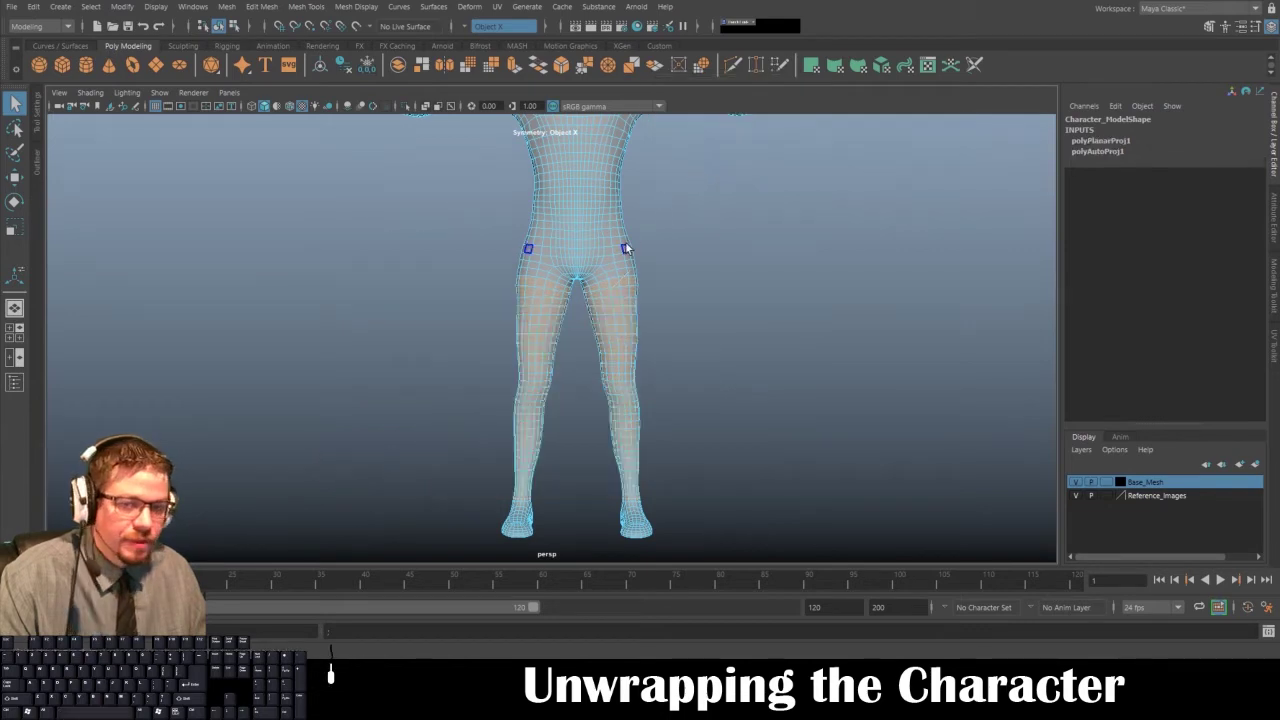
# - Switch to the saved Persp/UV Editor layout to show the model beside its UVs
pyautogui.press('space')
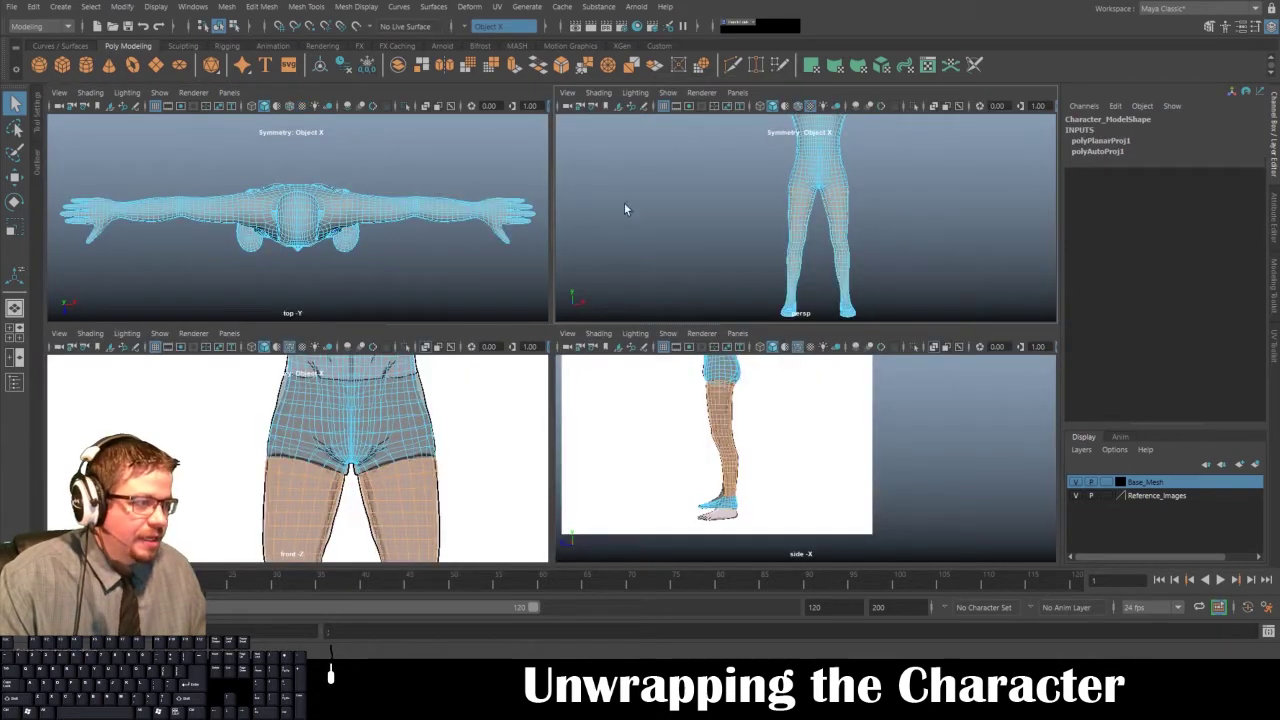
pyautogui.press('space')
pyautogui.click(230, 91)
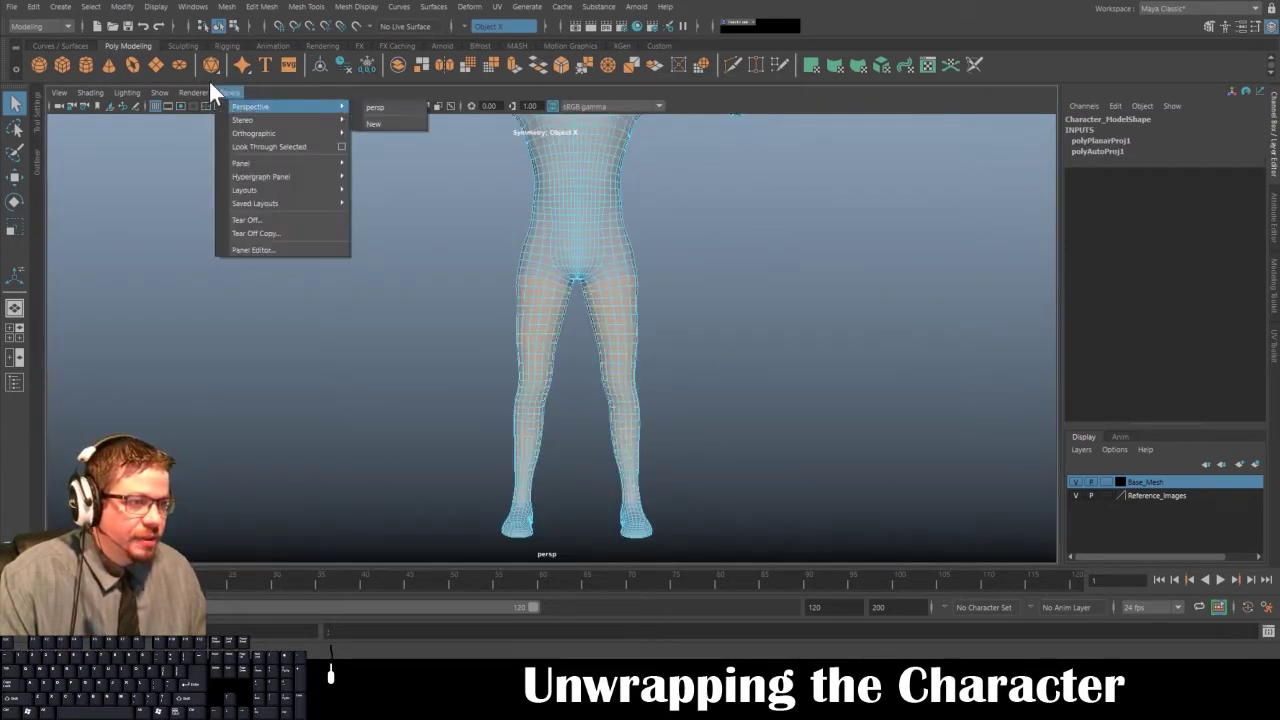
pyautogui.moveTo(279, 202)
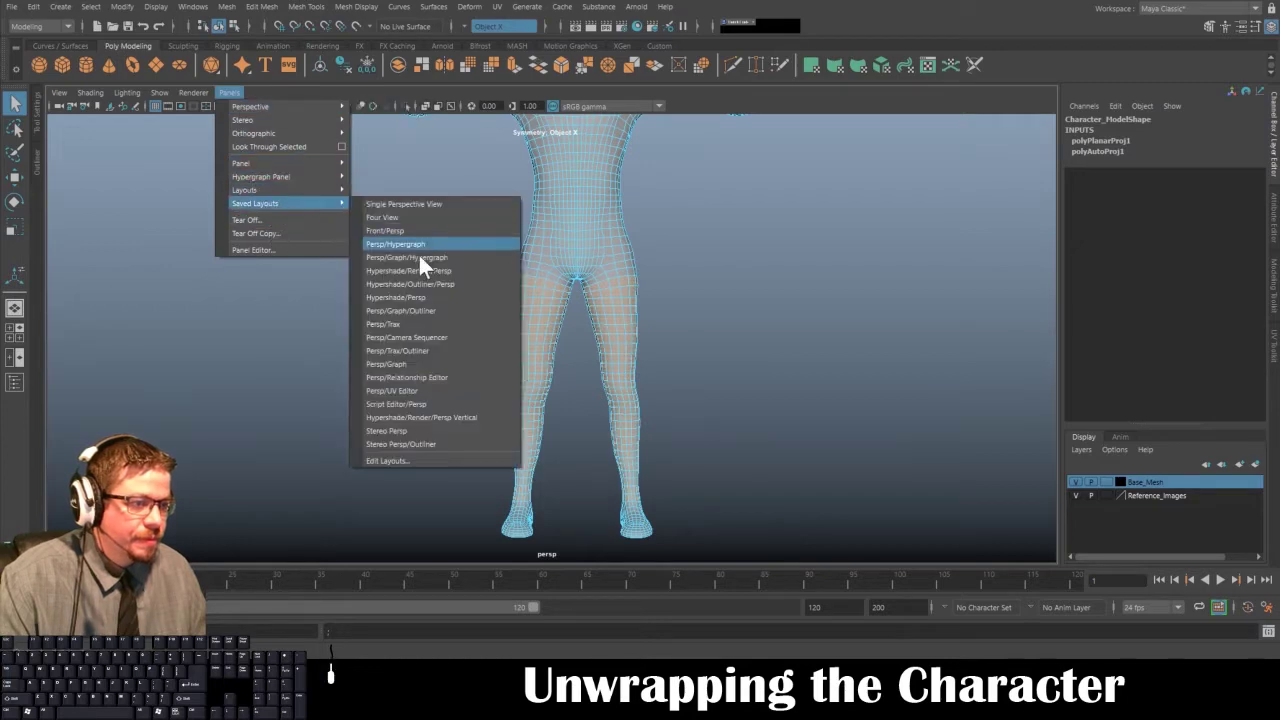
pyautogui.click(413, 389)
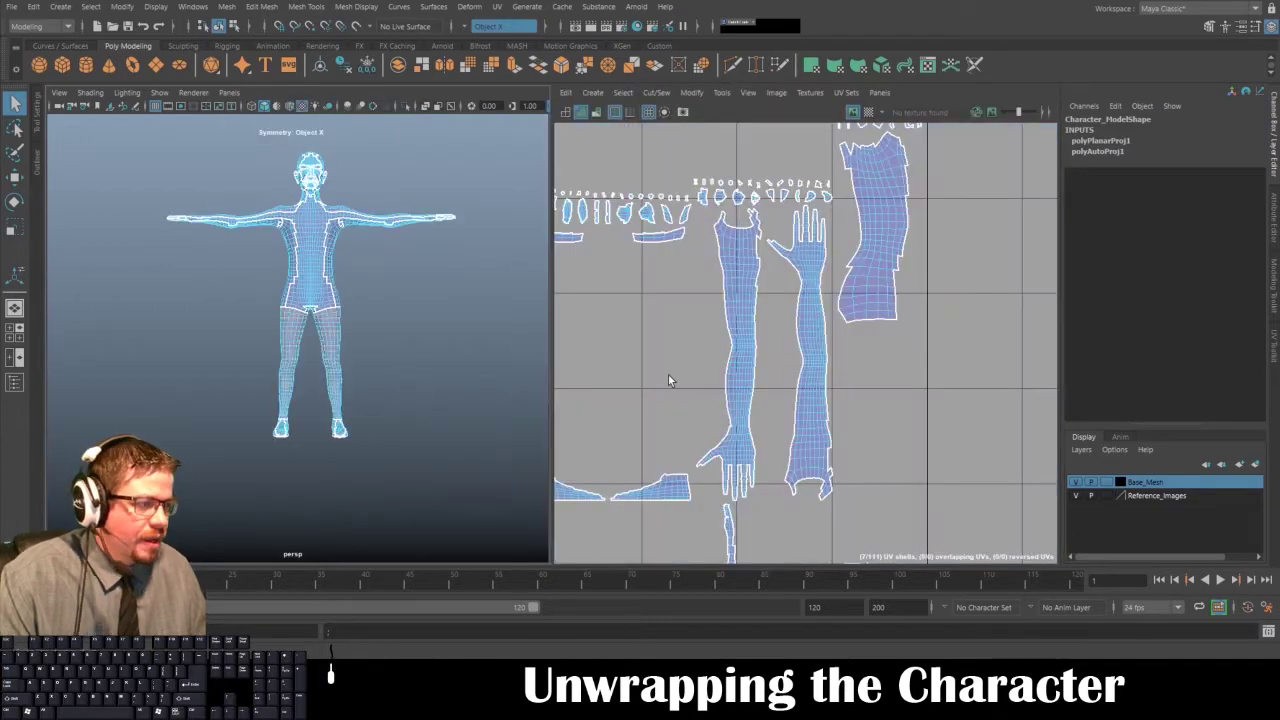
# - Move both projected leg shells with Move UV Shell out to the negative U side, clear of the other shells
pyautogui.scroll(-4, 913, 395)
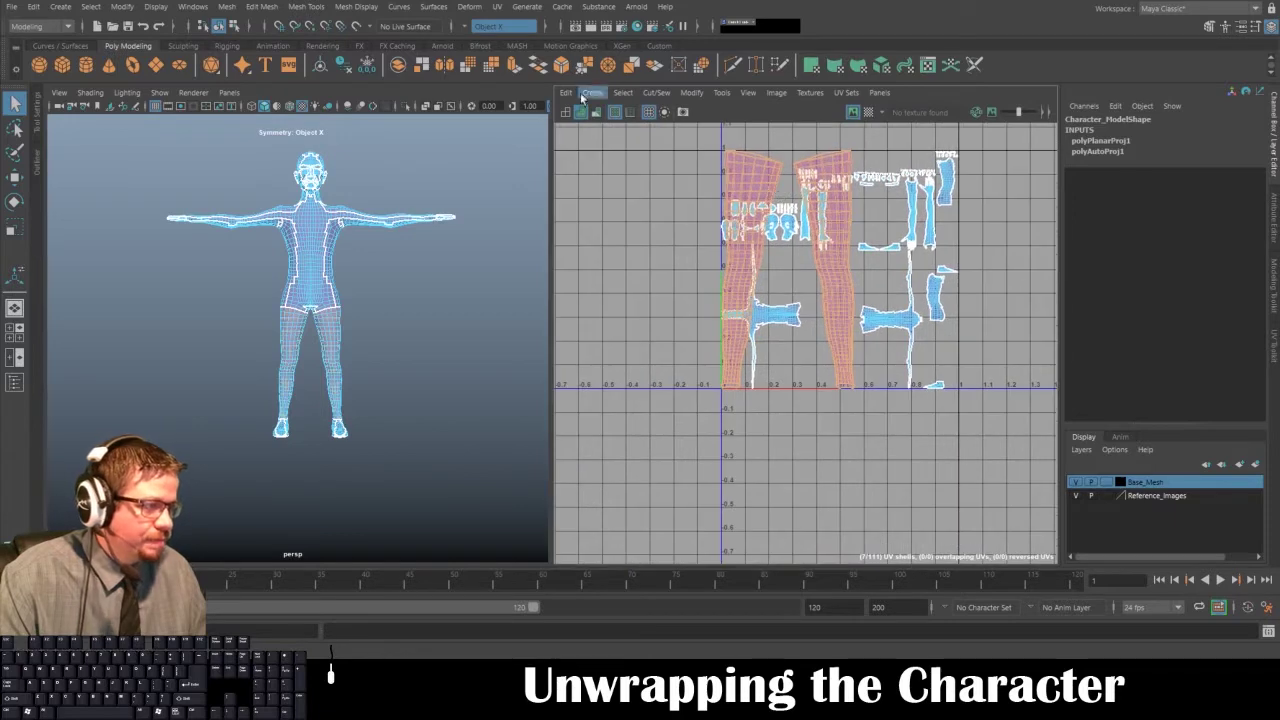
pyautogui.click(721, 93)
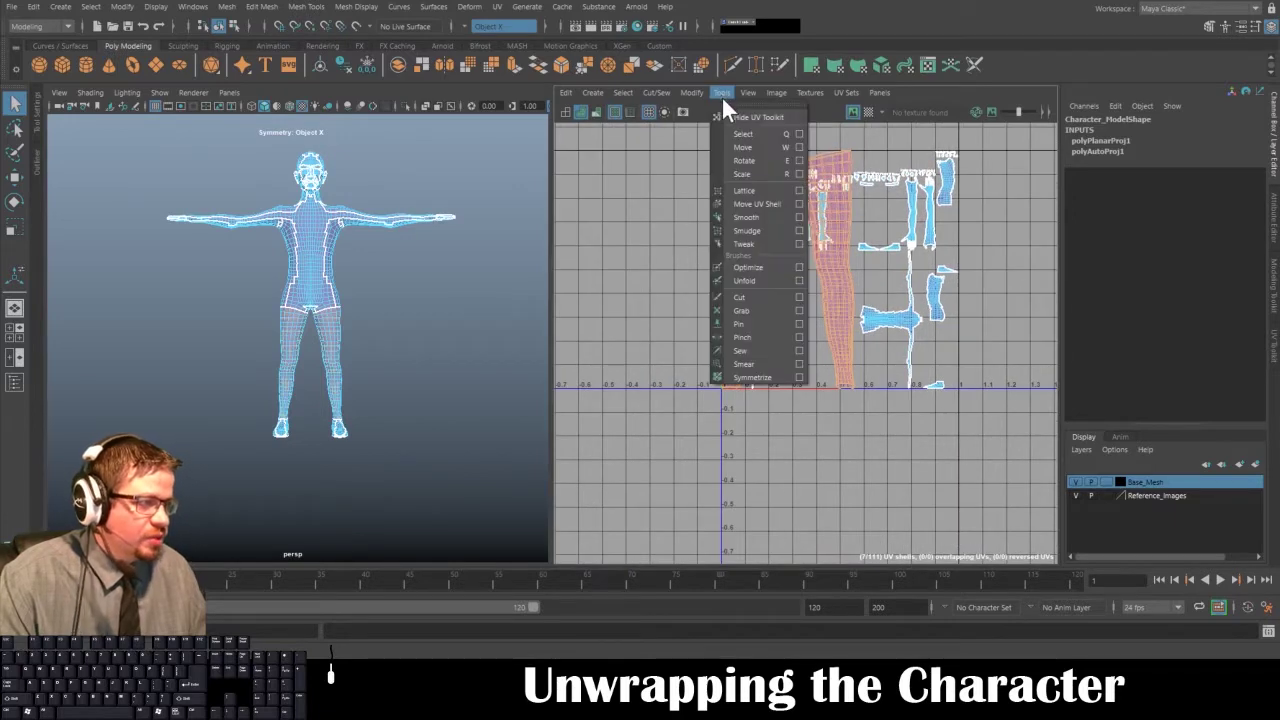
pyautogui.click(772, 205)
pyautogui.click(757, 252)
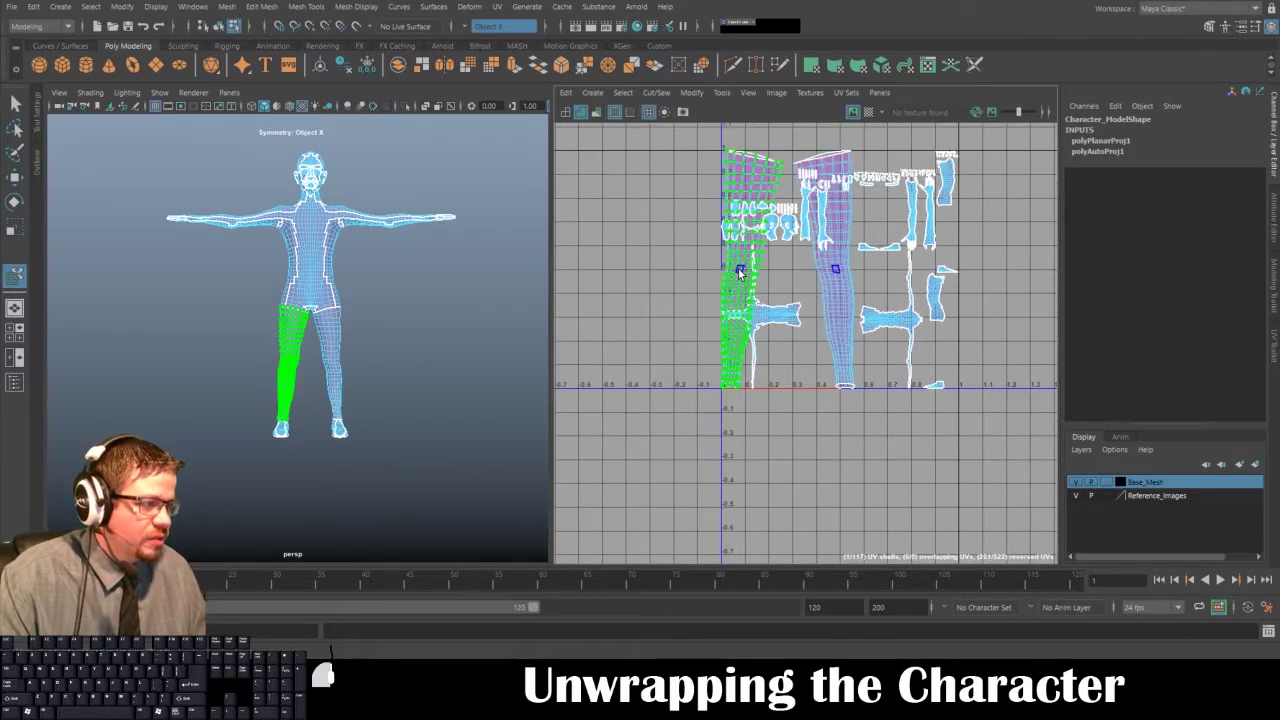
pyautogui.moveTo(694, 266); pyautogui.dragTo(587, 265)
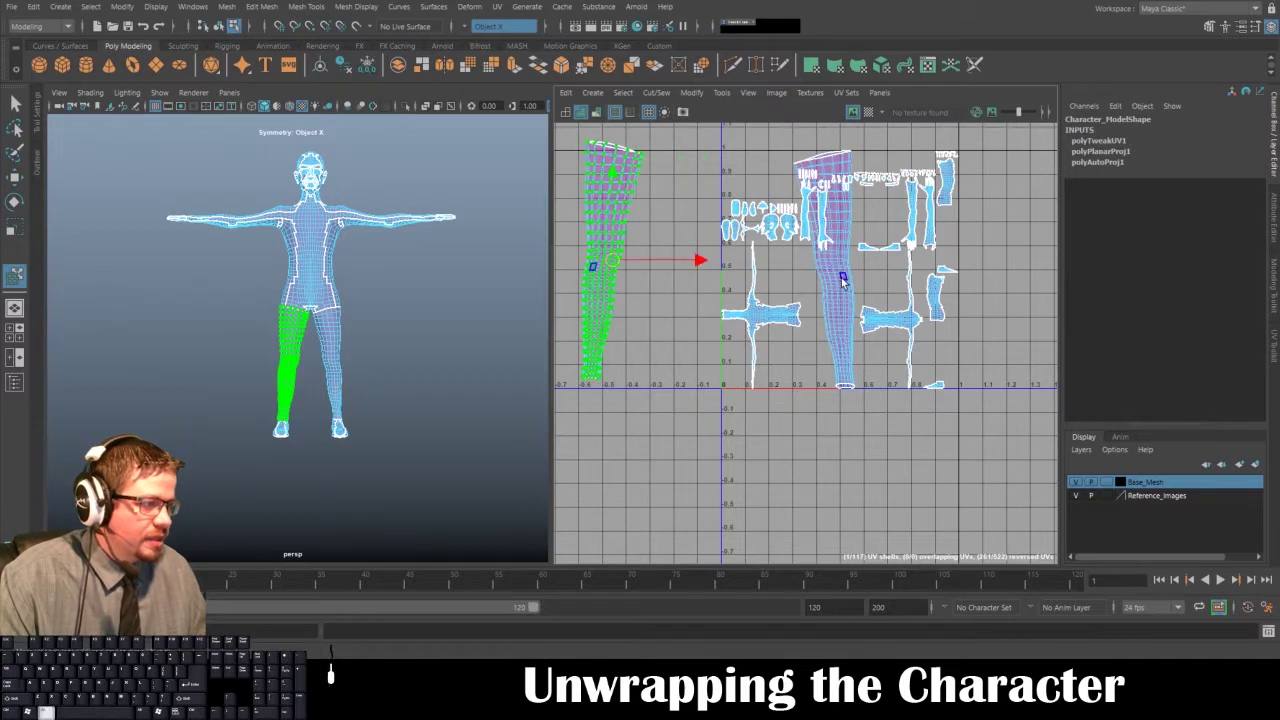
pyautogui.scroll(-4, 843, 282)
pyautogui.moveTo(740, 274); pyautogui.dragTo(693, 274)
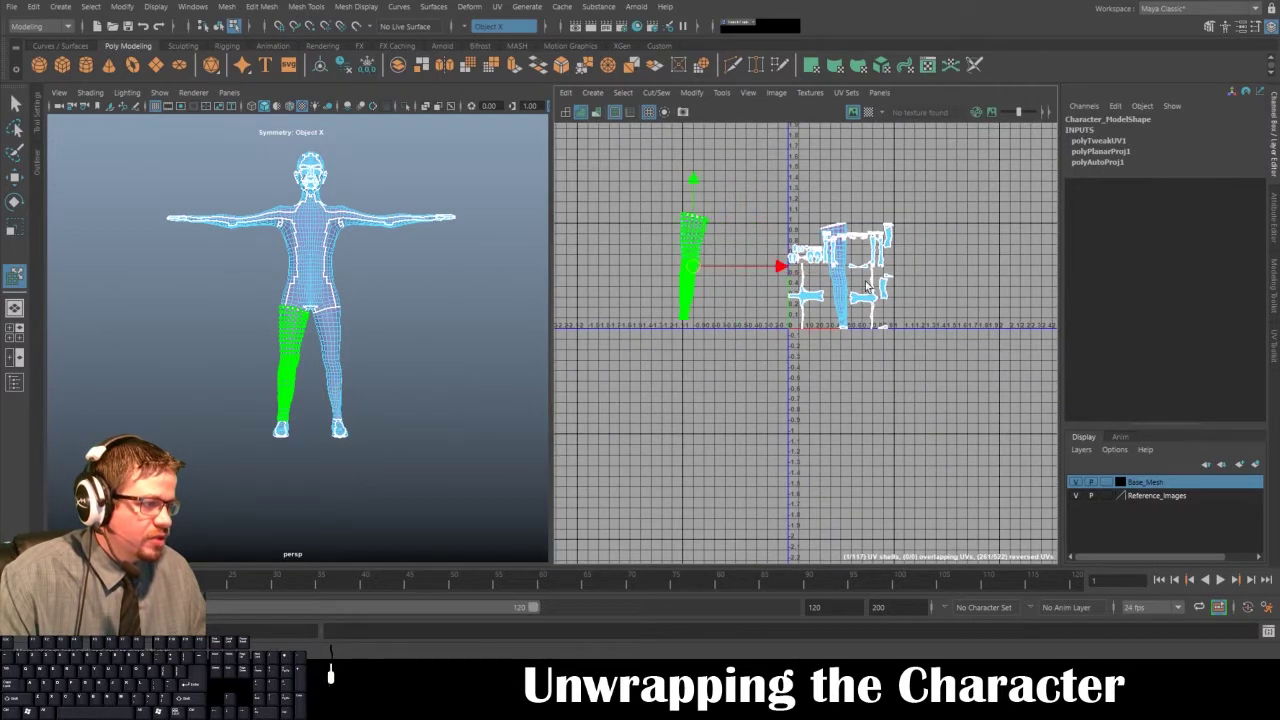
pyautogui.click(843, 288)
pyautogui.moveTo(843, 286); pyautogui.dragTo(737, 272)
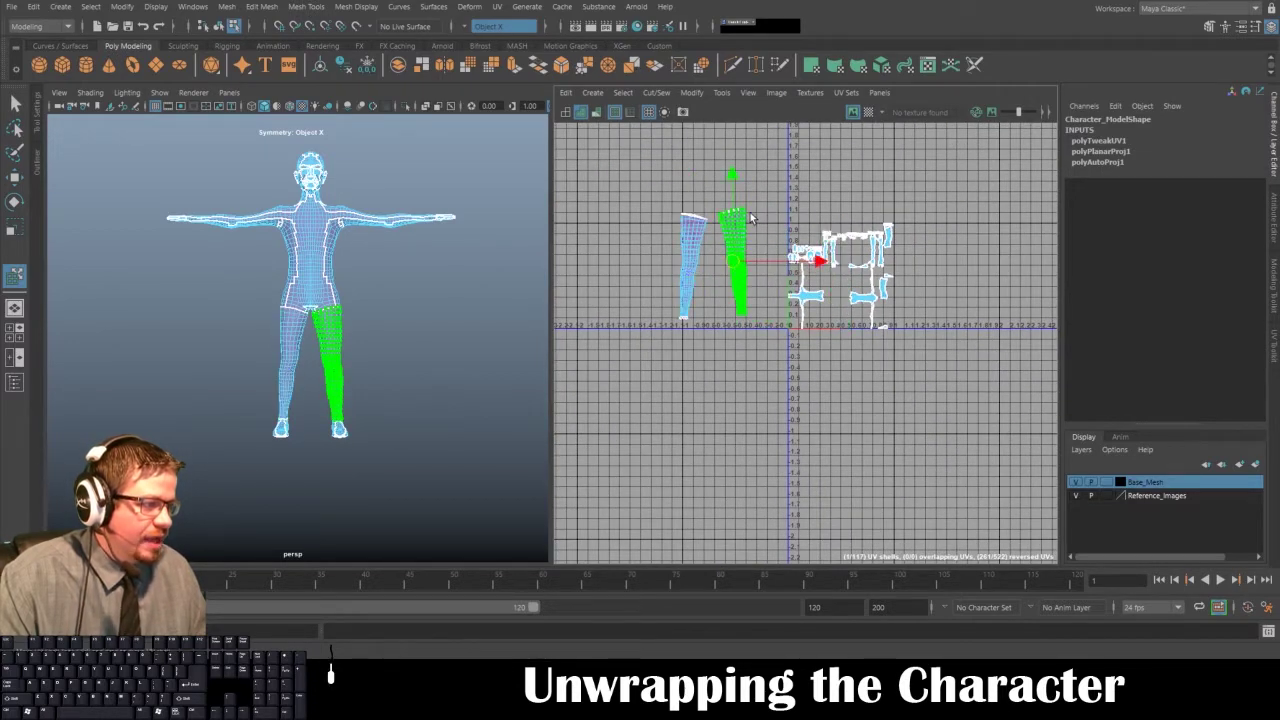
# - Move all the remaining UV shells of the body together up and toward positive U, away from the leg shells
pyautogui.moveTo(877, 353); pyautogui.dragTo(912, 411)
pyautogui.moveTo(840, 278); pyautogui.dragTo(993, 183)
pyautogui.keyDown('alt'); pyautogui.moveTo(836, 243); pyautogui.dragTo(803, 270, button='middle'); pyautogui.keyUp('alt')
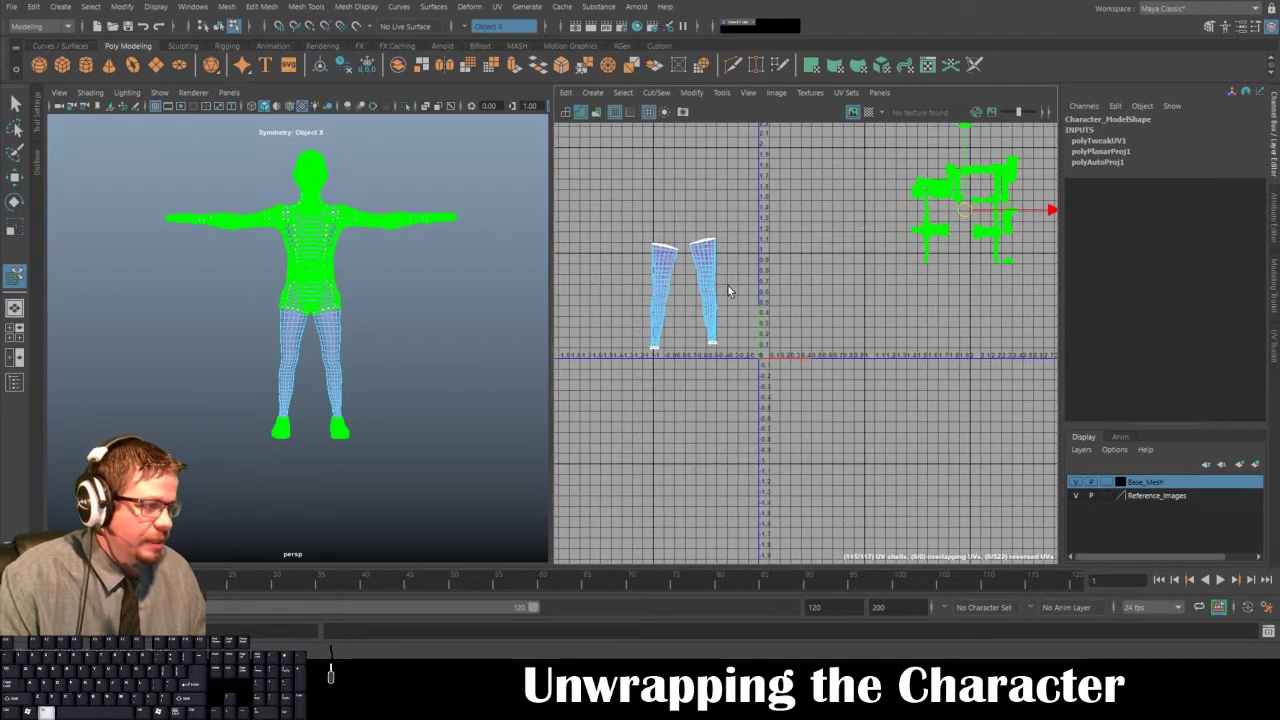
pyautogui.keyDown('alt'); pyautogui.moveTo(727, 285); pyautogui.dragTo(795, 273, button='middle'); pyautogui.keyUp('alt')
# - Examine the shading of the projected leg faces on the side and back, from the foot up to the buttocks
pyautogui.keyDown('alt'); pyautogui.moveTo(756, 247); pyautogui.dragTo(829, 296, button='right'); pyautogui.keyUp('alt')
pyautogui.moveTo(311, 265); pyautogui.dragTo(389, 247, button='right')
pyautogui.keyDown('alt'); pyautogui.moveTo(389, 247); pyautogui.dragTo(451, 185, button='middle'); pyautogui.keyUp('alt')
pyautogui.keyDown('alt'); pyautogui.moveTo(451, 185); pyautogui.dragTo(503, 440, button='right'); pyautogui.keyUp('alt')
pyautogui.keyDown('alt'); pyautogui.moveTo(503, 440); pyautogui.dragTo(466, 335); pyautogui.keyUp('alt')
pyautogui.keyDown('alt'); pyautogui.moveTo(466, 335); pyautogui.dragTo(309, 280, button='middle'); pyautogui.keyUp('alt')
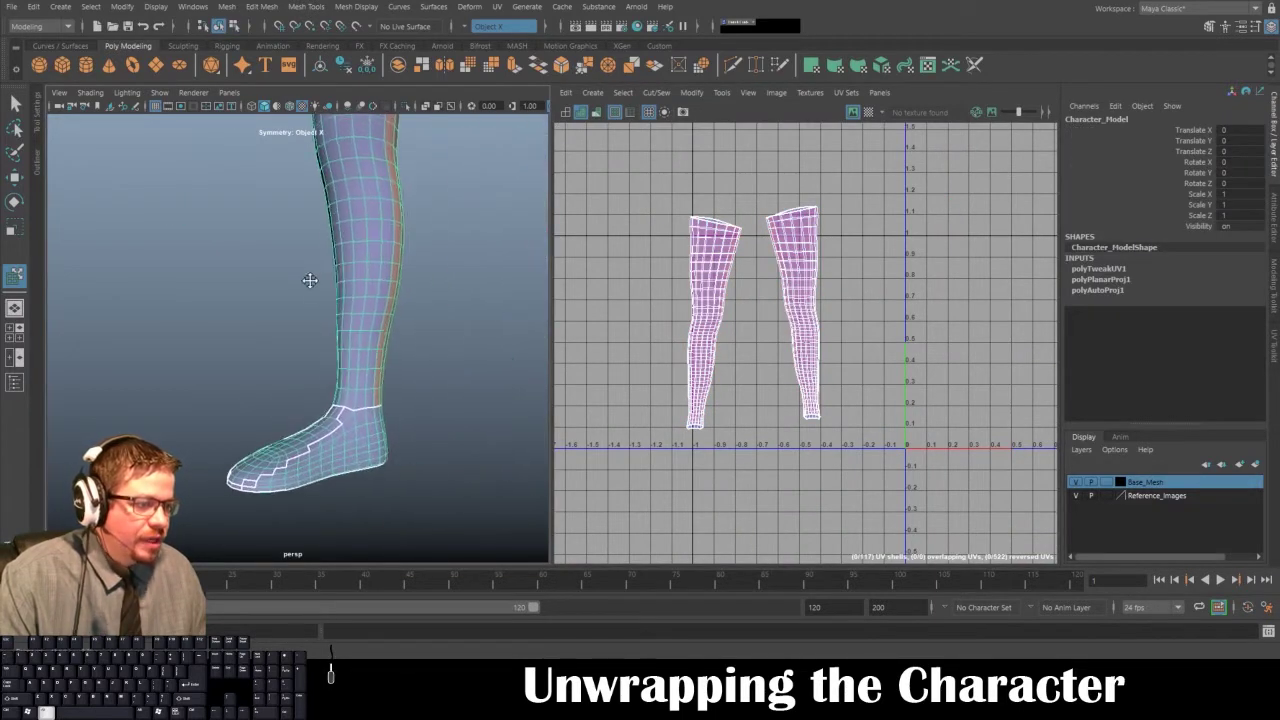
pyautogui.keyDown('alt'); pyautogui.moveTo(309, 280); pyautogui.dragTo(408, 370, button='right'); pyautogui.keyUp('alt')
pyautogui.keyDown('alt'); pyautogui.moveTo(412, 370); pyautogui.dragTo(445, 290); pyautogui.keyUp('alt')
pyautogui.keyDown('alt'); pyautogui.moveTo(445, 290); pyautogui.dragTo(397, 392, button='middle'); pyautogui.keyUp('alt')
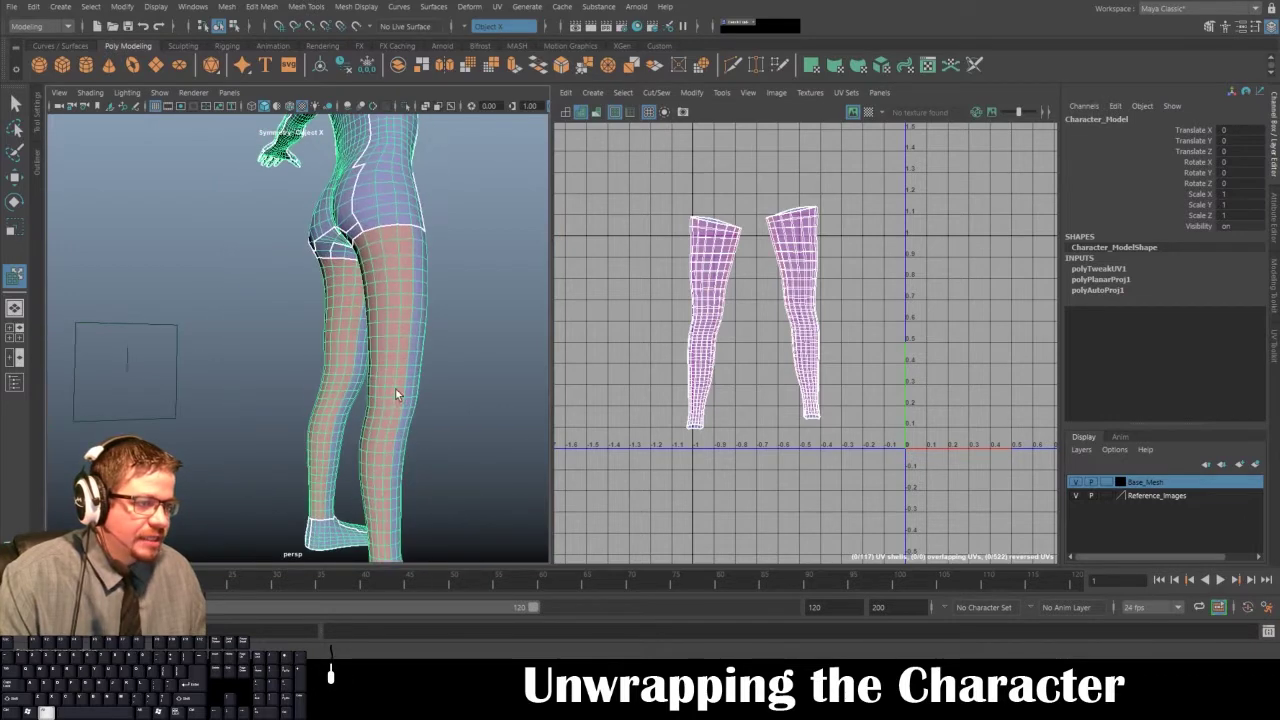
pyautogui.keyDown('alt'); pyautogui.moveTo(440, 300); pyautogui.dragTo(321, 321); pyautogui.keyUp('alt')
pyautogui.scroll(6, 786, 409)
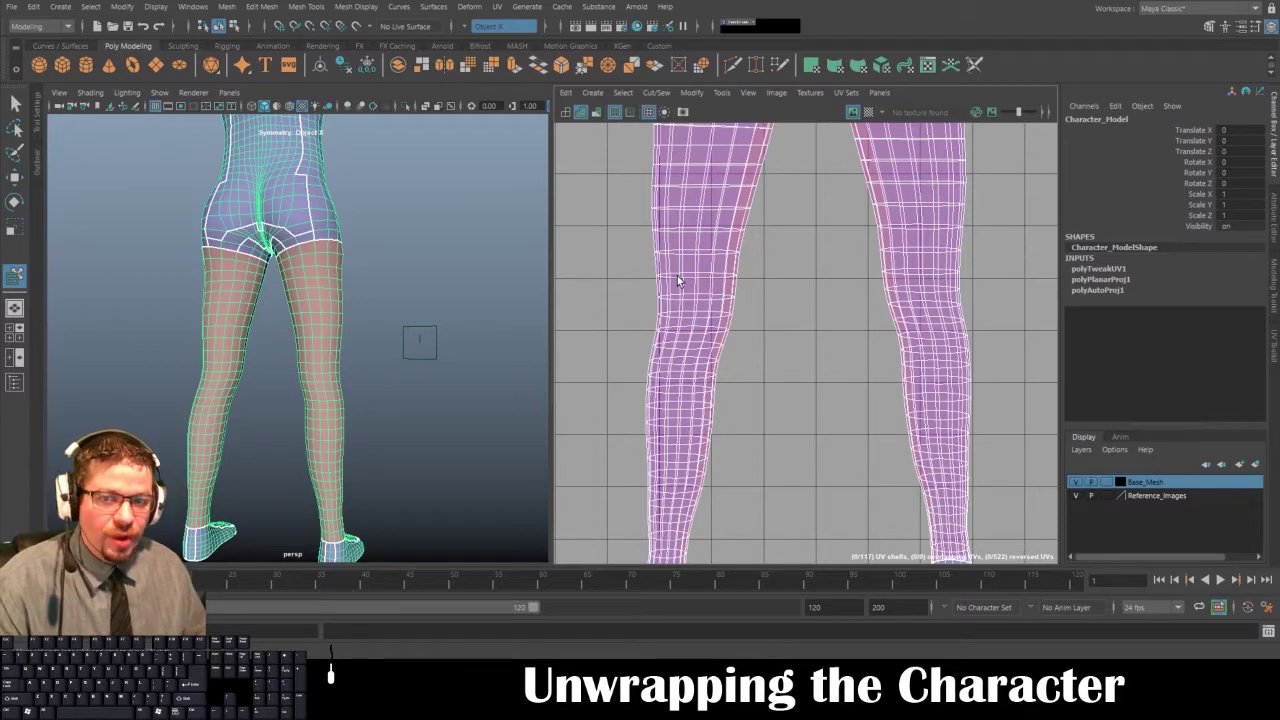
# - Compare the front of the thighs with the two leg shells in the UV layout
pyautogui.keyDown('alt'); pyautogui.moveTo(372, 345); pyautogui.dragTo(235, 350); pyautogui.keyUp('alt')
pyautogui.keyDown('alt'); pyautogui.moveTo(463, 352); pyautogui.dragTo(346, 302); pyautogui.keyUp('alt')
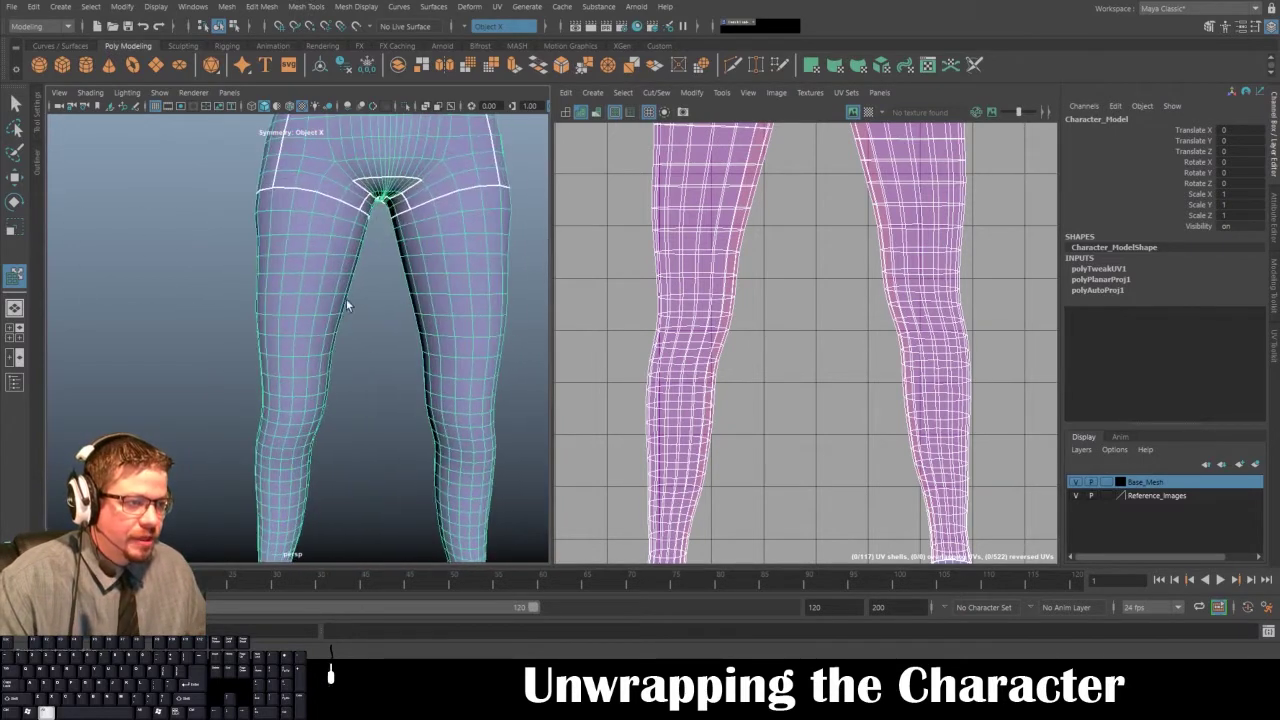
pyautogui.keyDown('alt'); pyautogui.moveTo(346, 300); pyautogui.dragTo(349, 362, button='middle'); pyautogui.keyUp('alt')
pyautogui.keyDown('alt'); pyautogui.moveTo(205, 300); pyautogui.dragTo(238, 300, button='right'); pyautogui.keyUp('alt')
pyautogui.keyDown('alt'); pyautogui.moveTo(238, 300); pyautogui.dragTo(285, 322); pyautogui.keyUp('alt')
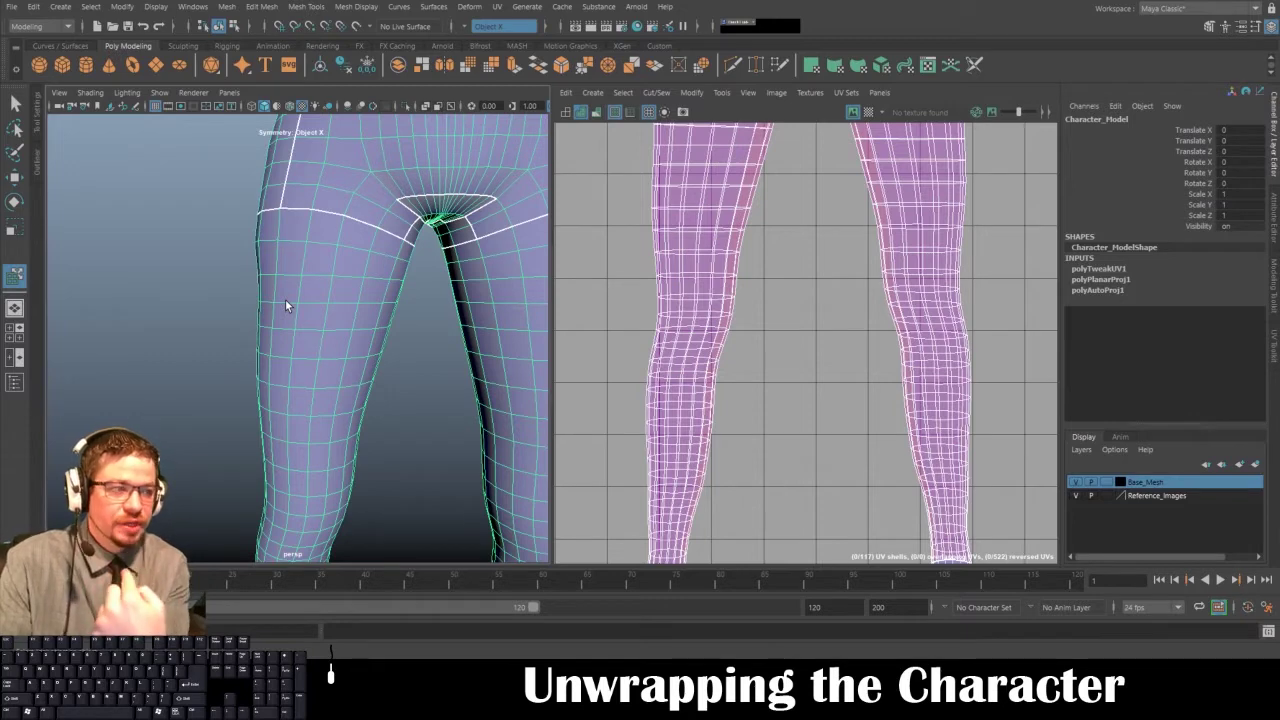
# - Set up edge selection with the Select tool on the model, with the inner thigh in view
pyautogui.keyDown('alt'); pyautogui.moveTo(491, 363); pyautogui.dragTo(394, 246); pyautogui.keyUp('alt')
pyautogui.moveTo(503, 280); pyautogui.dragTo(497, 250, button='right')
pyautogui.scroll(3, 502, 280)
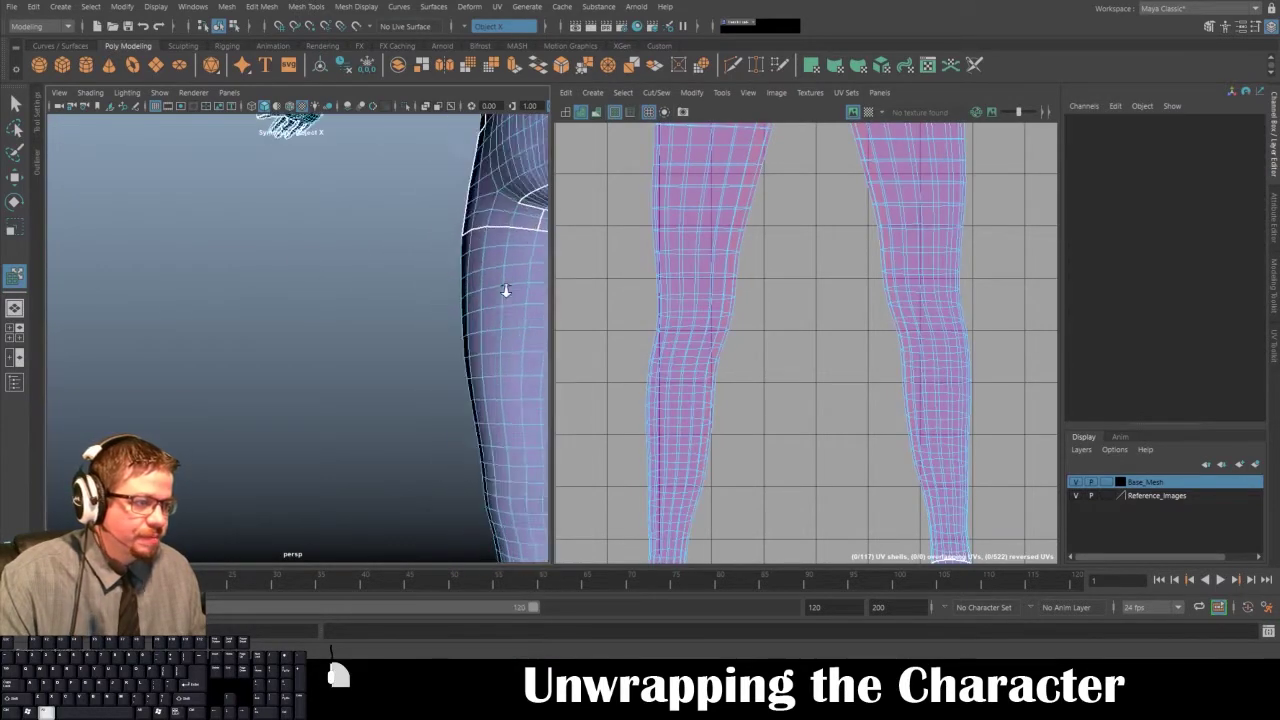
pyautogui.scroll(-2, 505, 290)
pyautogui.keyDown('alt'); pyautogui.moveTo(503, 306); pyautogui.dragTo(366, 326); pyautogui.keyUp('alt')
pyautogui.press('space')
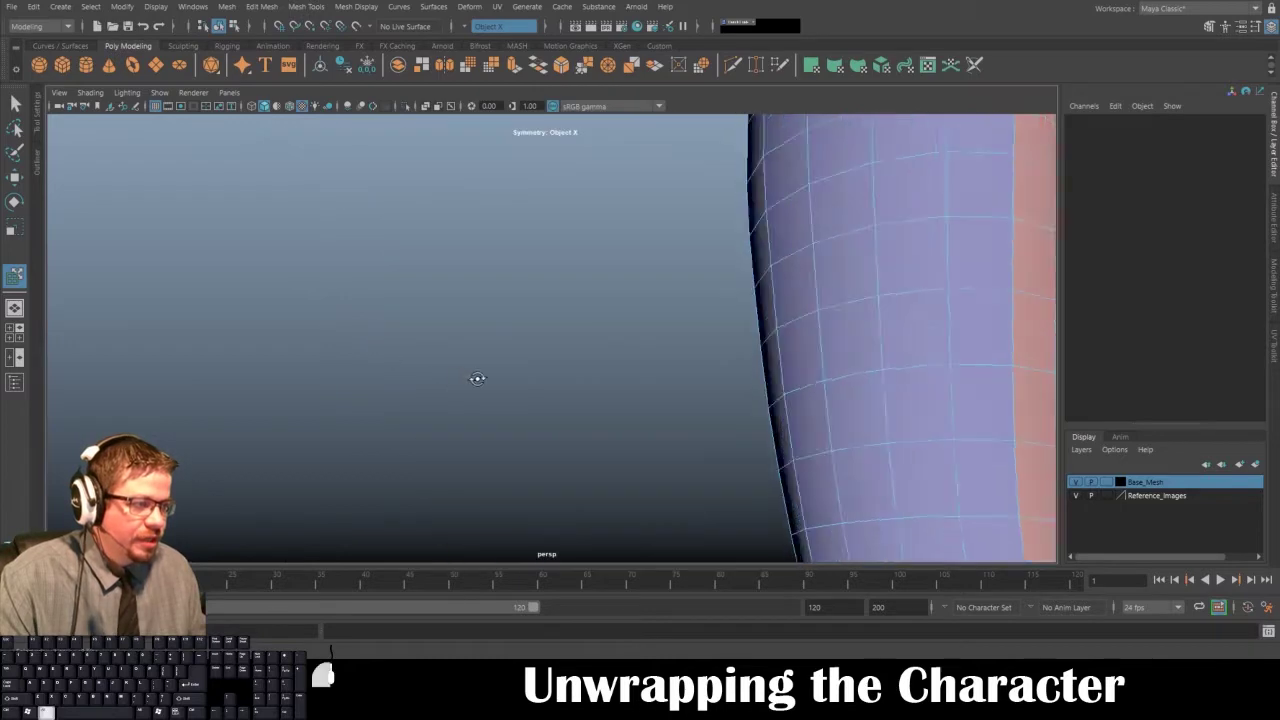
pyautogui.keyDown('alt'); pyautogui.moveTo(477, 378); pyautogui.dragTo(360, 451); pyautogui.keyUp('alt')
pyautogui.moveTo(663, 272); pyautogui.dragTo(681, 321, button='right')
pyautogui.keyDown('alt'); pyautogui.moveTo(629, 324); pyautogui.dragTo(680, 289); pyautogui.keyUp('alt')
pyautogui.moveTo(684, 278); pyautogui.dragTo(694, 226, button='right')
pyautogui.click(15, 104)
pyautogui.moveTo(551, 266); pyautogui.dragTo(556, 216, button='right')
pyautogui.keyDown('alt'); pyautogui.moveTo(697, 222); pyautogui.dragTo(668, 177); pyautogui.keyUp('alt')
pyautogui.press('space')
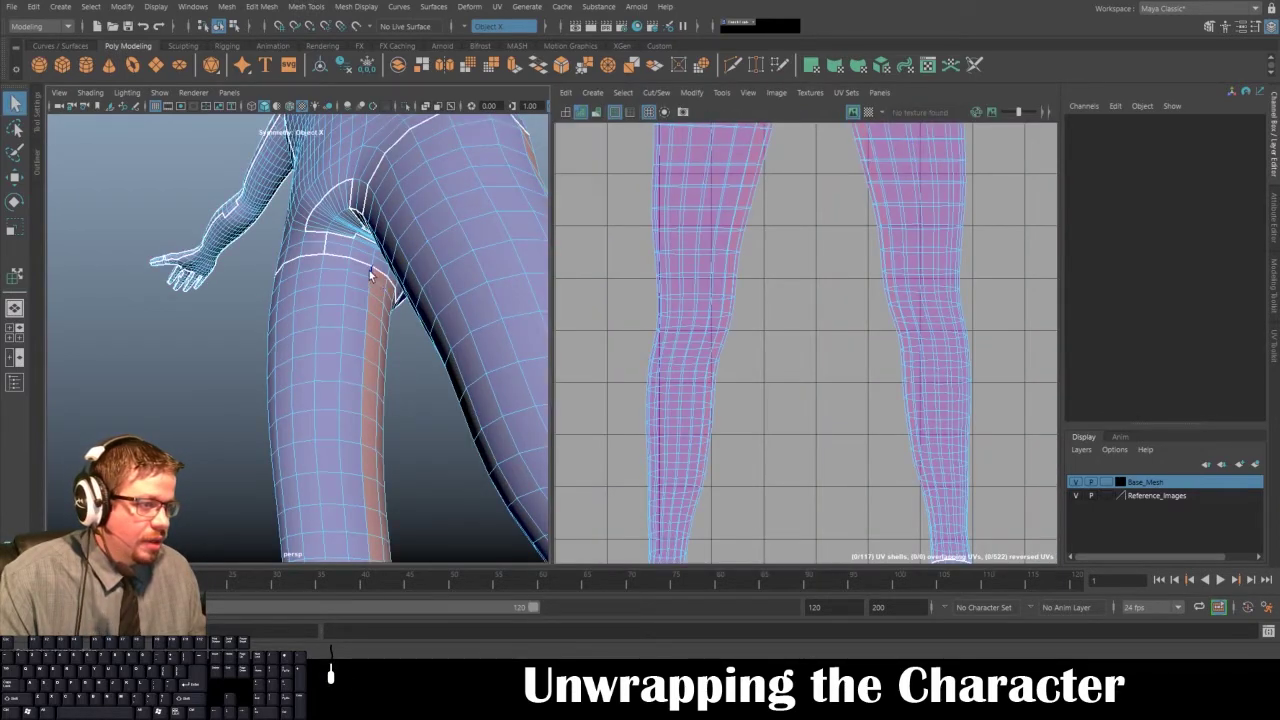
# - Select the vertical line of edges down the inner thigh, starting at the shorts line, symmetrically on both legs
pyautogui.keyDown('alt'); pyautogui.moveTo(369, 284); pyautogui.dragTo(324, 262); pyautogui.keyUp('alt')
pyautogui.keyDown('alt'); pyautogui.moveTo(324, 262); pyautogui.dragTo(431, 283, button='right'); pyautogui.keyUp('alt')
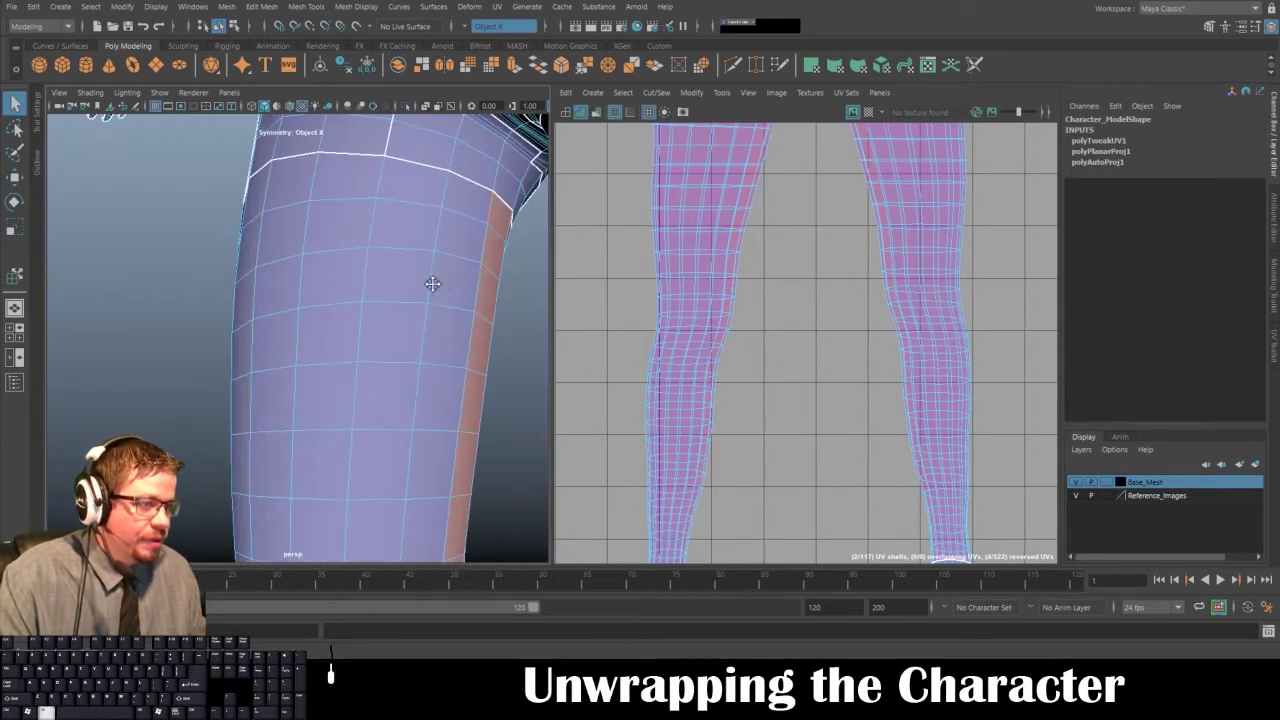
pyautogui.keyDown('alt'); pyautogui.moveTo(431, 283); pyautogui.dragTo(371, 316, button='middle'); pyautogui.keyUp('alt')
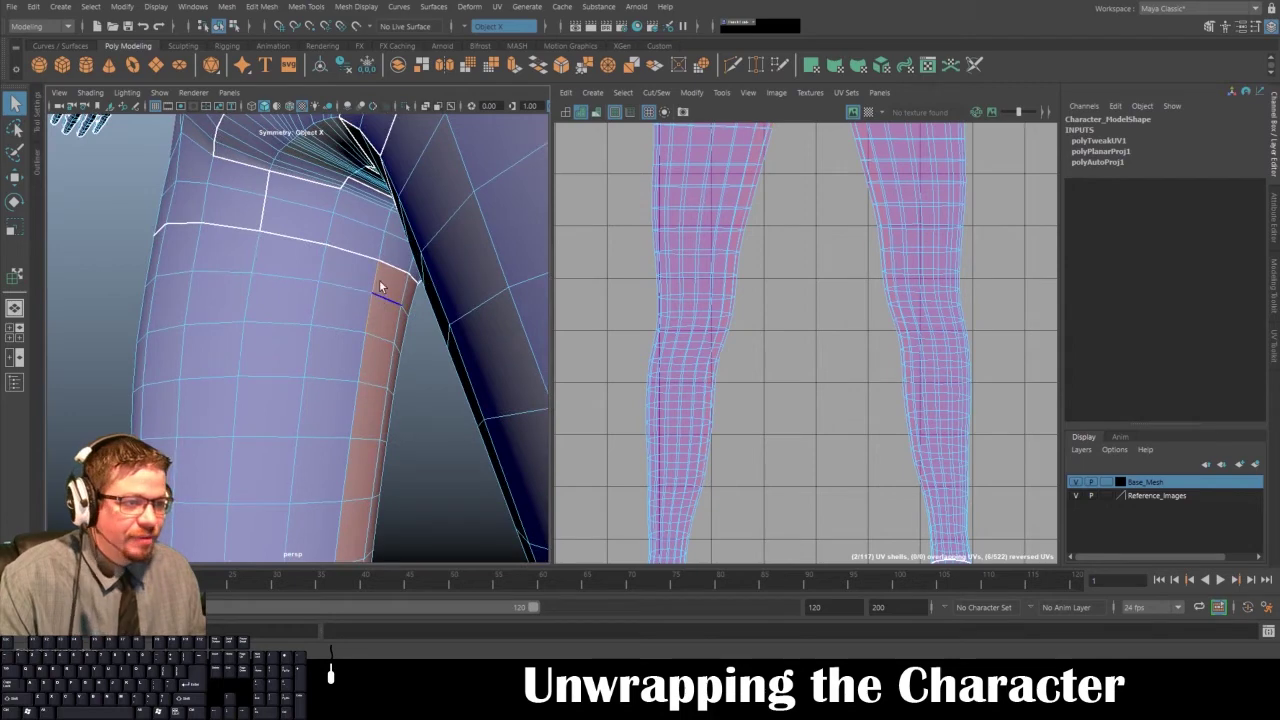
pyautogui.keyDown('shift'); pyautogui.click(357, 401); pyautogui.keyUp('shift')
pyautogui.keyDown('alt'); pyautogui.moveTo(361, 350); pyautogui.dragTo(293, 213); pyautogui.keyUp('alt')
pyautogui.keyDown('alt'); pyautogui.moveTo(298, 418); pyautogui.dragTo(243, 268, button='right'); pyautogui.keyUp('alt')
pyautogui.keyDown('alt'); pyautogui.moveTo(243, 270); pyautogui.dragTo(334, 477); pyautogui.keyUp('alt')
pyautogui.keyDown('alt'); pyautogui.moveTo(278, 350); pyautogui.dragTo(300, 416, button='right'); pyautogui.keyUp('alt')
pyautogui.keyDown('alt'); pyautogui.moveTo(300, 416); pyautogui.dragTo(340, 350); pyautogui.keyUp('alt')
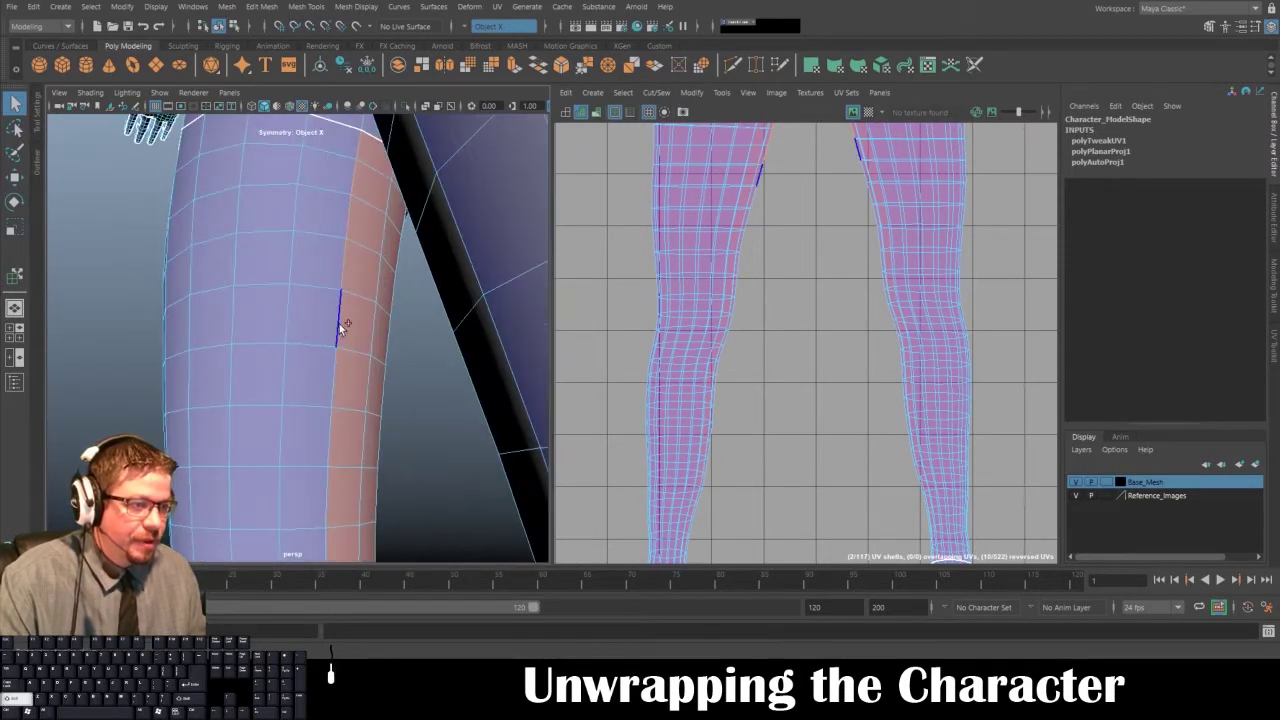
# - Extend the inner leg edge selection down the lower thigh toward the knee
pyautogui.press('space')
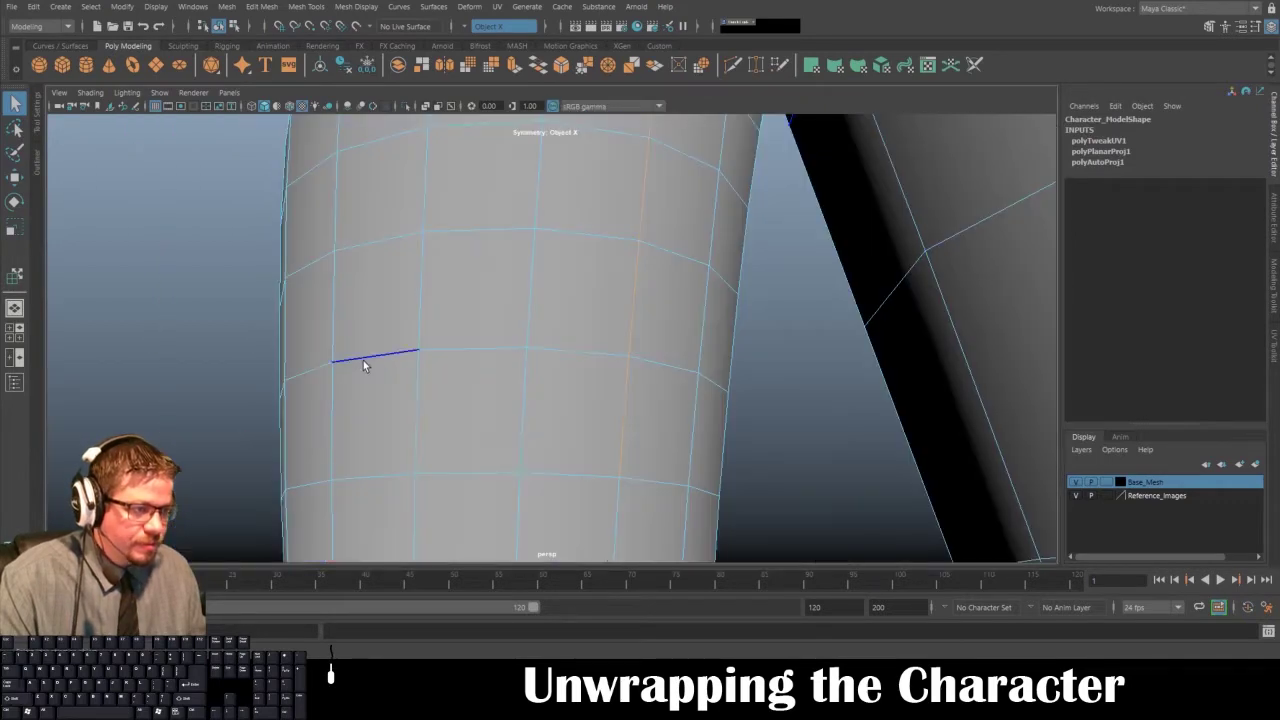
pyautogui.keyDown('alt'); pyautogui.moveTo(527, 418); pyautogui.dragTo(566, 309); pyautogui.keyUp('alt')
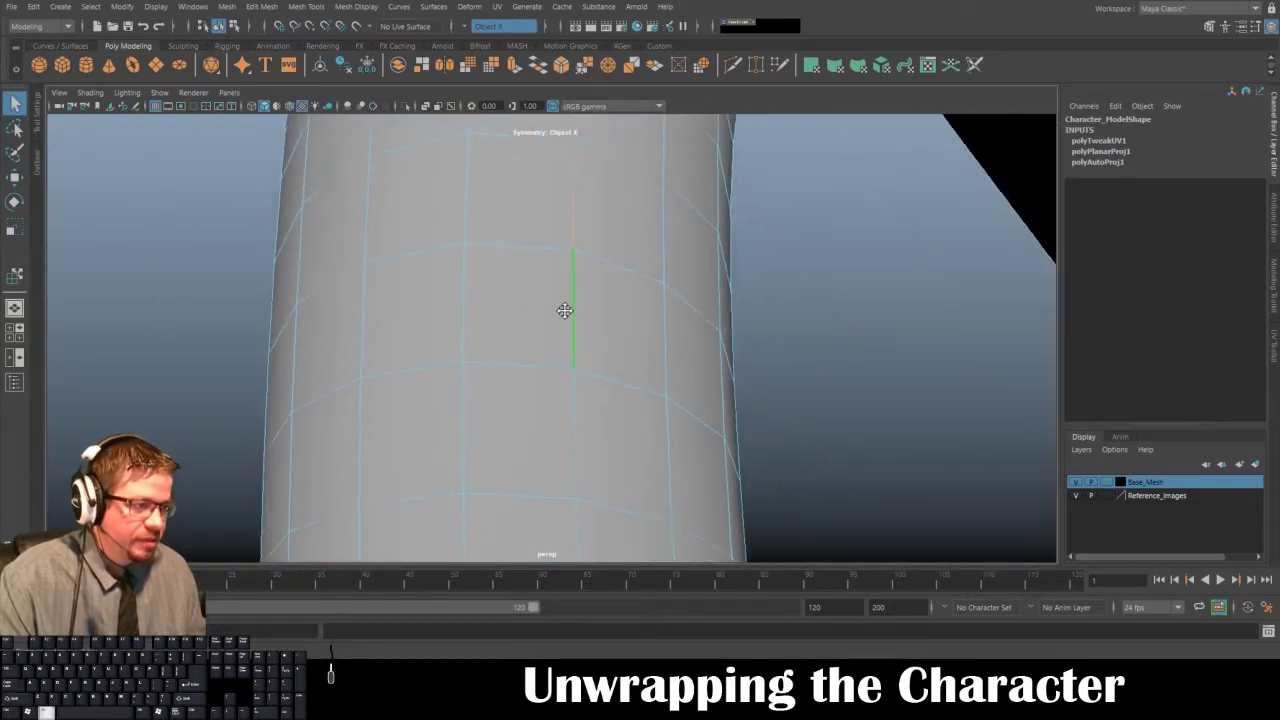
pyautogui.click(568, 337)
pyautogui.keyDown('alt'); pyautogui.moveTo(546, 394); pyautogui.dragTo(536, 366); pyautogui.keyUp('alt')
pyautogui.keyDown('alt'); pyautogui.moveTo(553, 468); pyautogui.dragTo(522, 209); pyautogui.keyUp('alt')
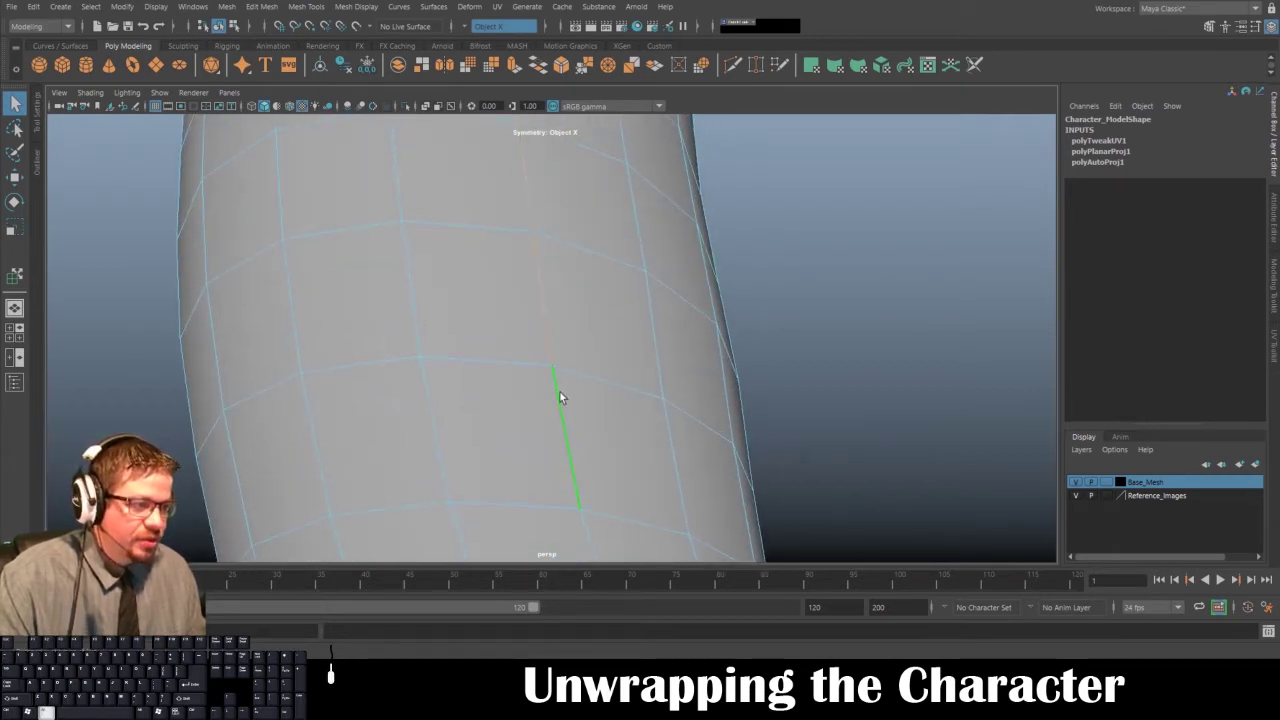
pyautogui.keyDown('alt'); pyautogui.moveTo(563, 397); pyautogui.dragTo(513, 198); pyautogui.keyUp('alt')
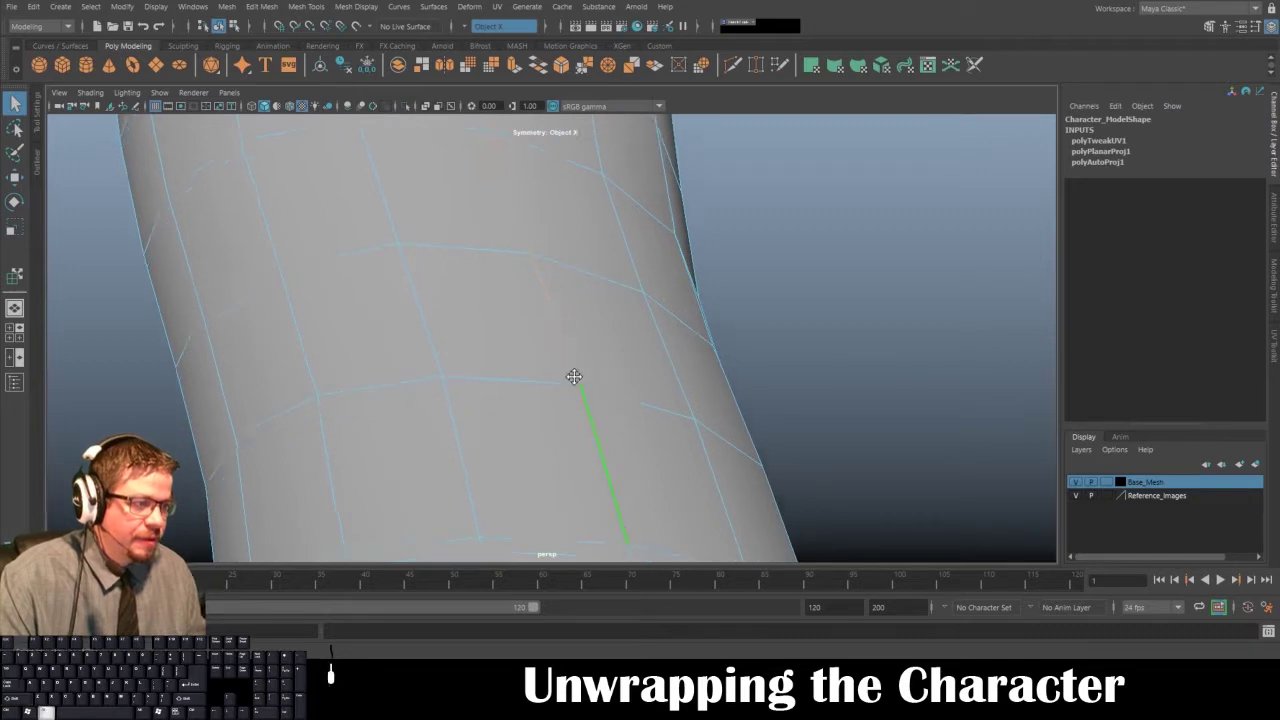
pyautogui.keyDown('alt'); pyautogui.moveTo(571, 374); pyautogui.dragTo(512, 322); pyautogui.keyUp('alt')
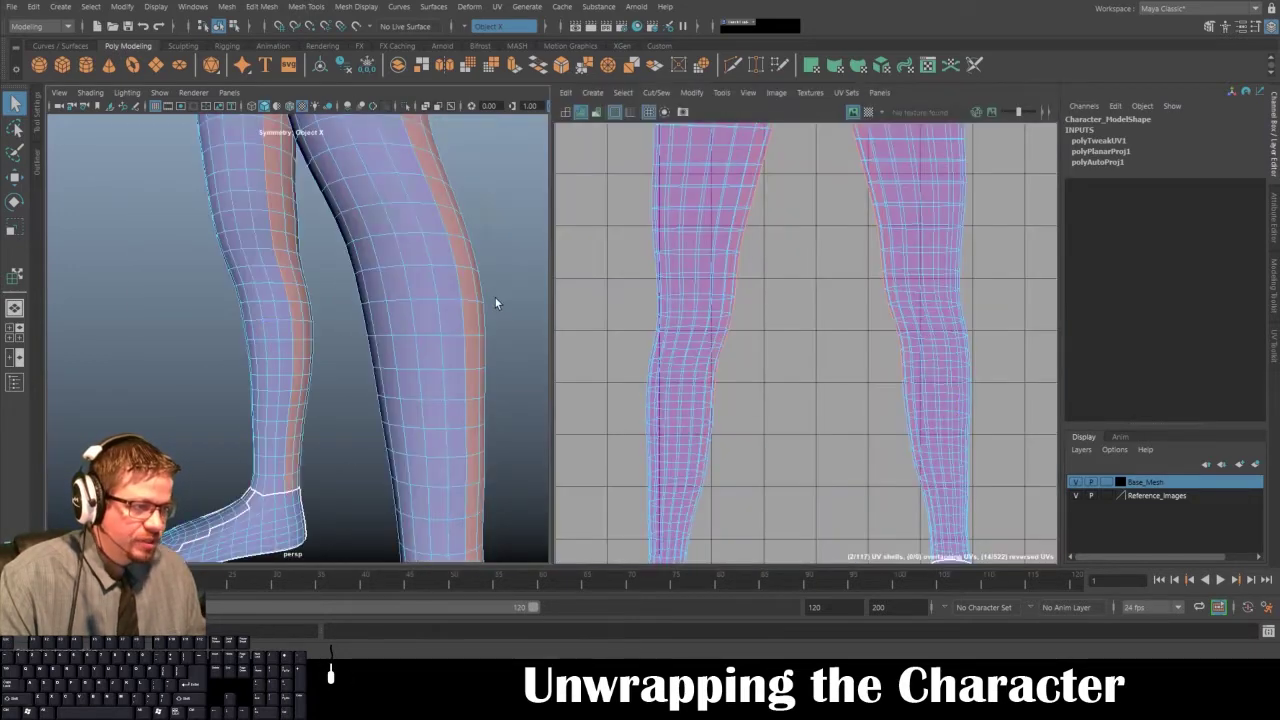
# - Continue the edge selection from the knee down the inner calf to the ankle border
pyautogui.keyDown('alt'); pyautogui.moveTo(497, 300); pyautogui.dragTo(332, 348); pyautogui.keyUp('alt')
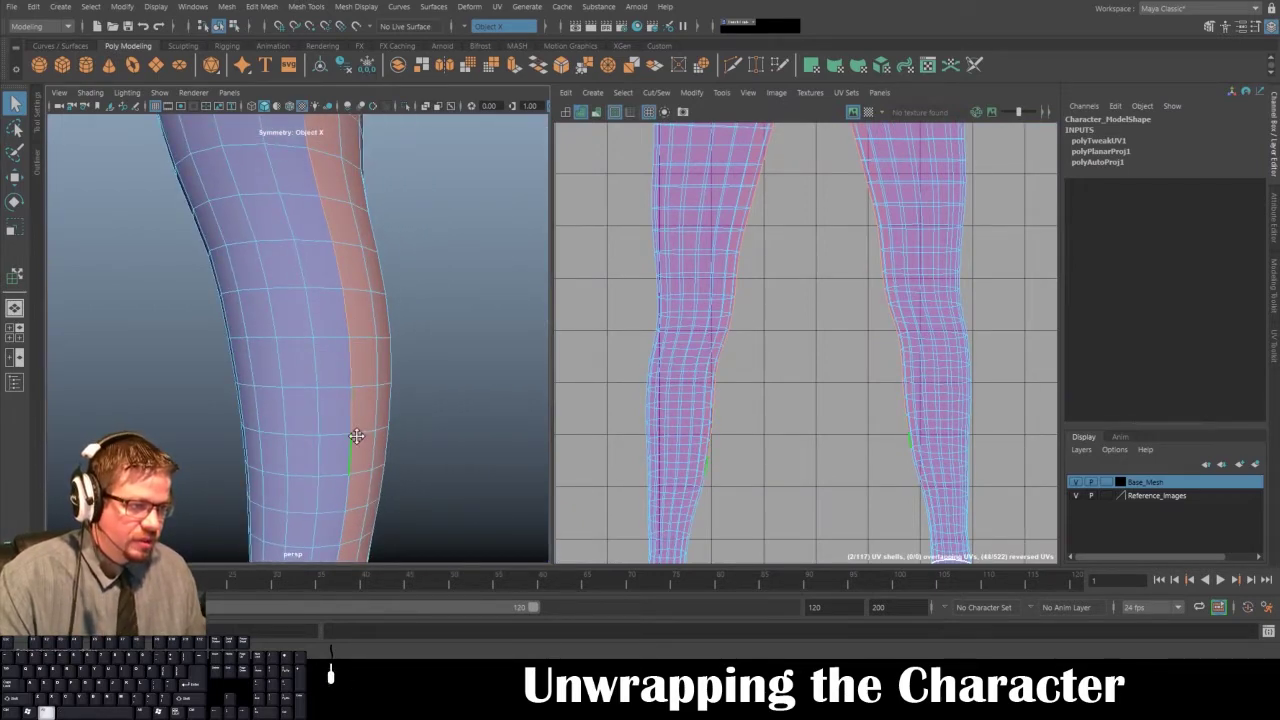
pyautogui.keyDown('alt'); pyautogui.moveTo(357, 437); pyautogui.dragTo(373, 259); pyautogui.keyUp('alt')
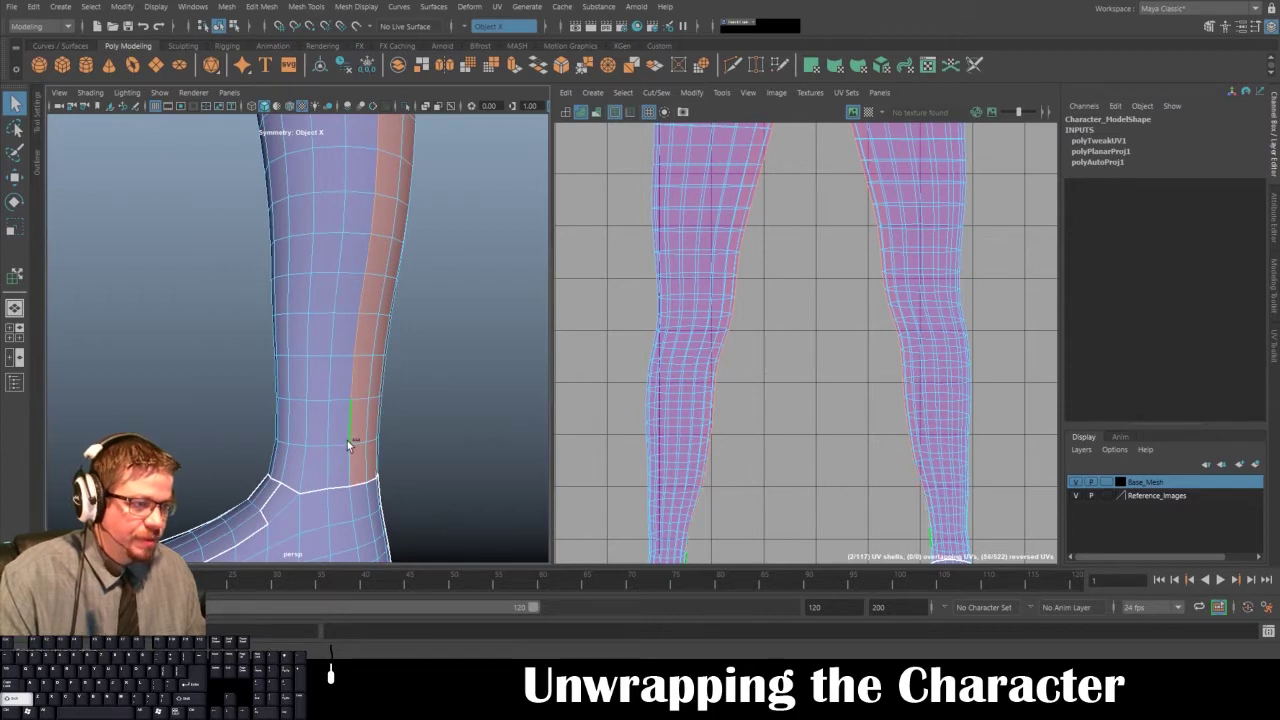
pyautogui.keyDown('alt'); pyautogui.moveTo(352, 457); pyautogui.dragTo(227, 339); pyautogui.keyUp('alt')
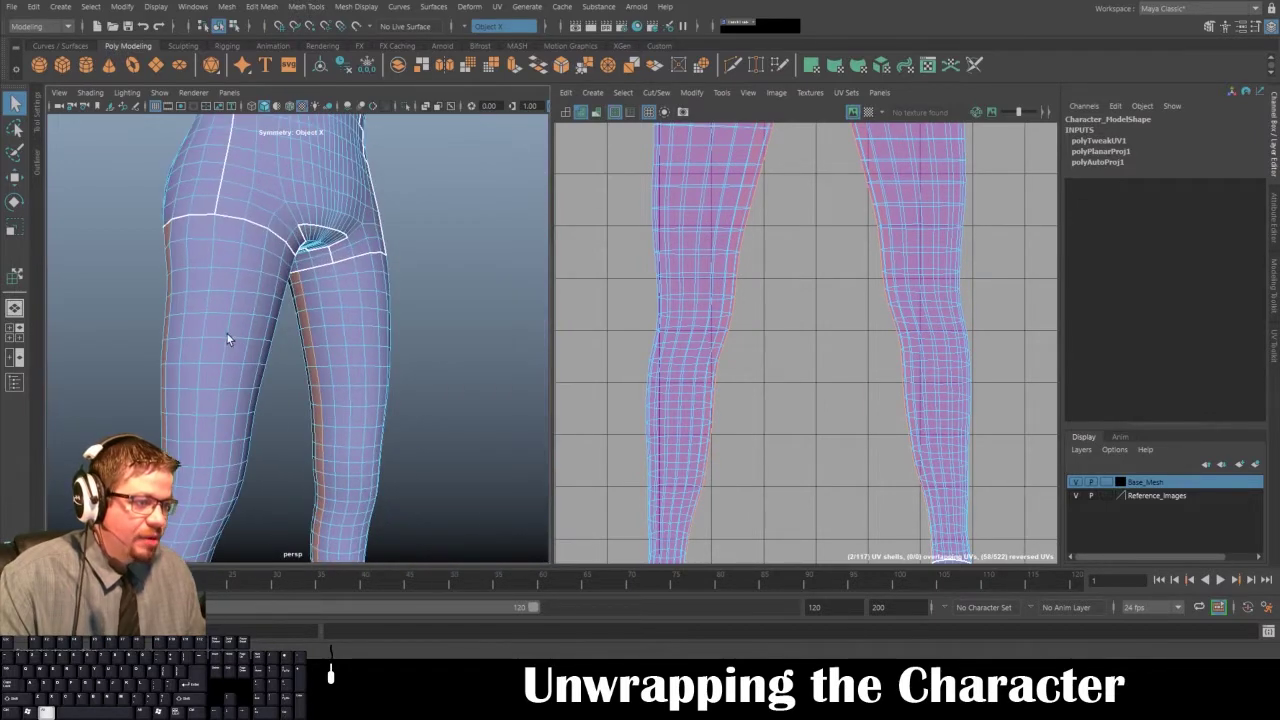
# - Cut the UVs along the selected inner leg edges on both legs
pyautogui.keyDown('alt'); pyautogui.moveTo(253, 270); pyautogui.dragTo(342, 285); pyautogui.keyUp('alt')
pyautogui.click(722, 93)
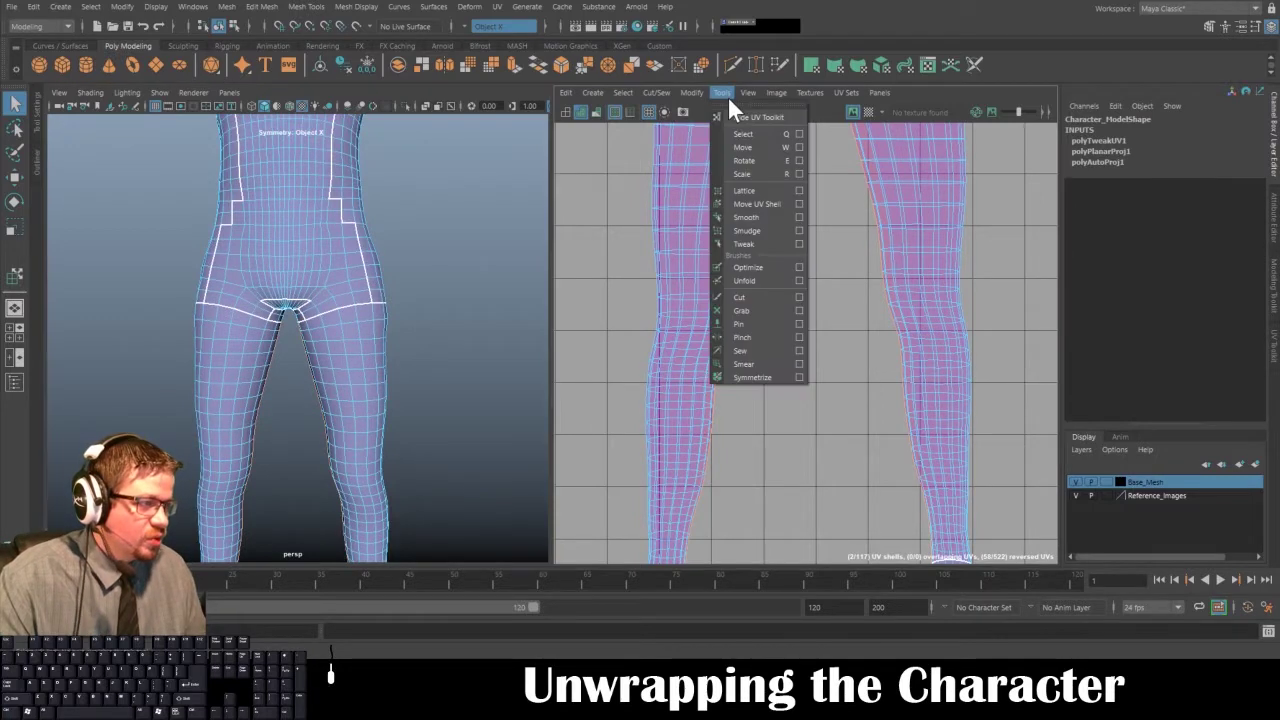
pyautogui.click(723, 94)
pyautogui.click(657, 93)
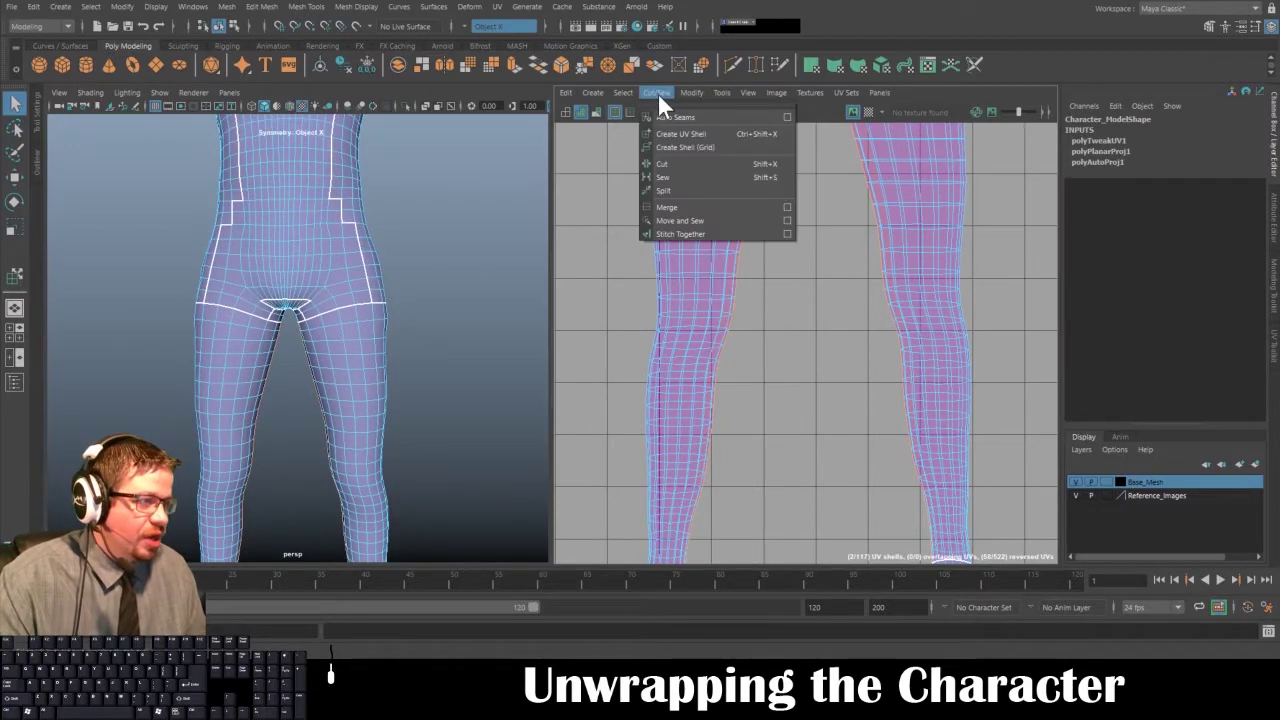
pyautogui.click(667, 163)
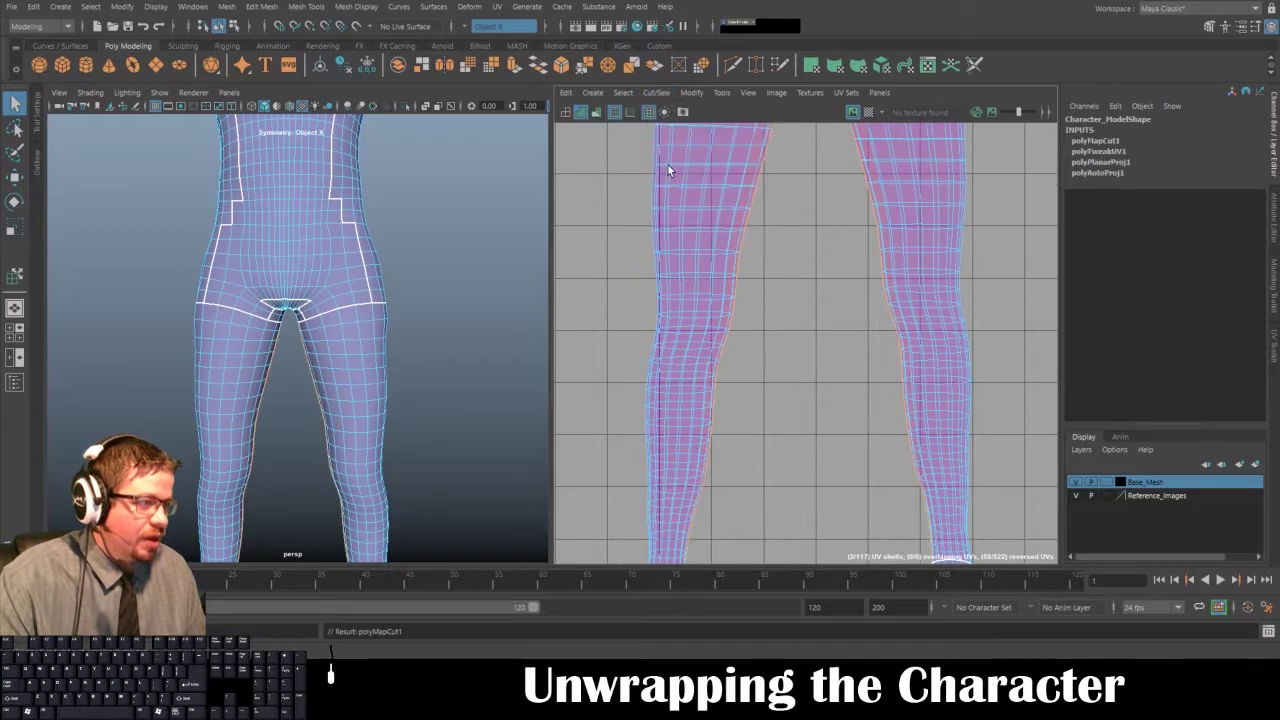
# - Return to object mode, clear the selection and select the whole character model
pyautogui.keyDown('alt'); pyautogui.moveTo(337, 371); pyautogui.dragTo(356, 339); pyautogui.keyUp('alt')
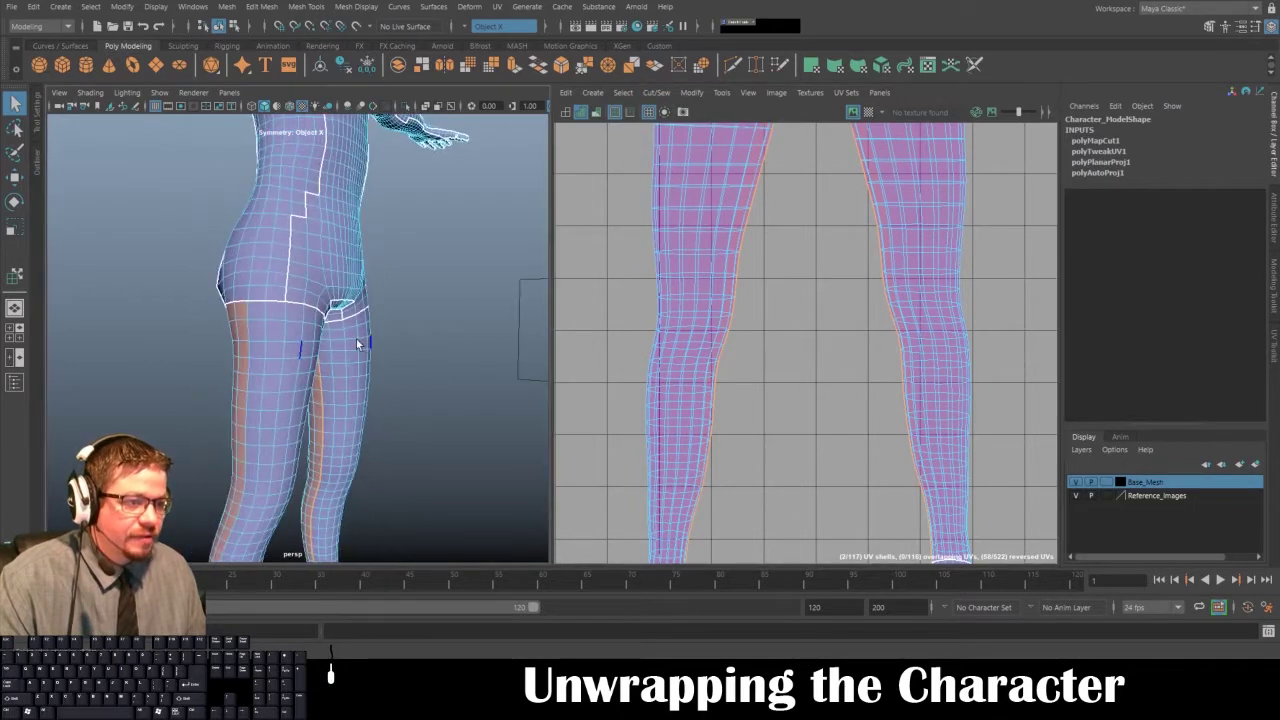
pyautogui.moveTo(354, 336); pyautogui.dragTo(415, 282, button='right')
pyautogui.click(451, 361)
pyautogui.keyDown('alt'); pyautogui.moveTo(451, 361); pyautogui.dragTo(281, 388); pyautogui.keyUp('alt')
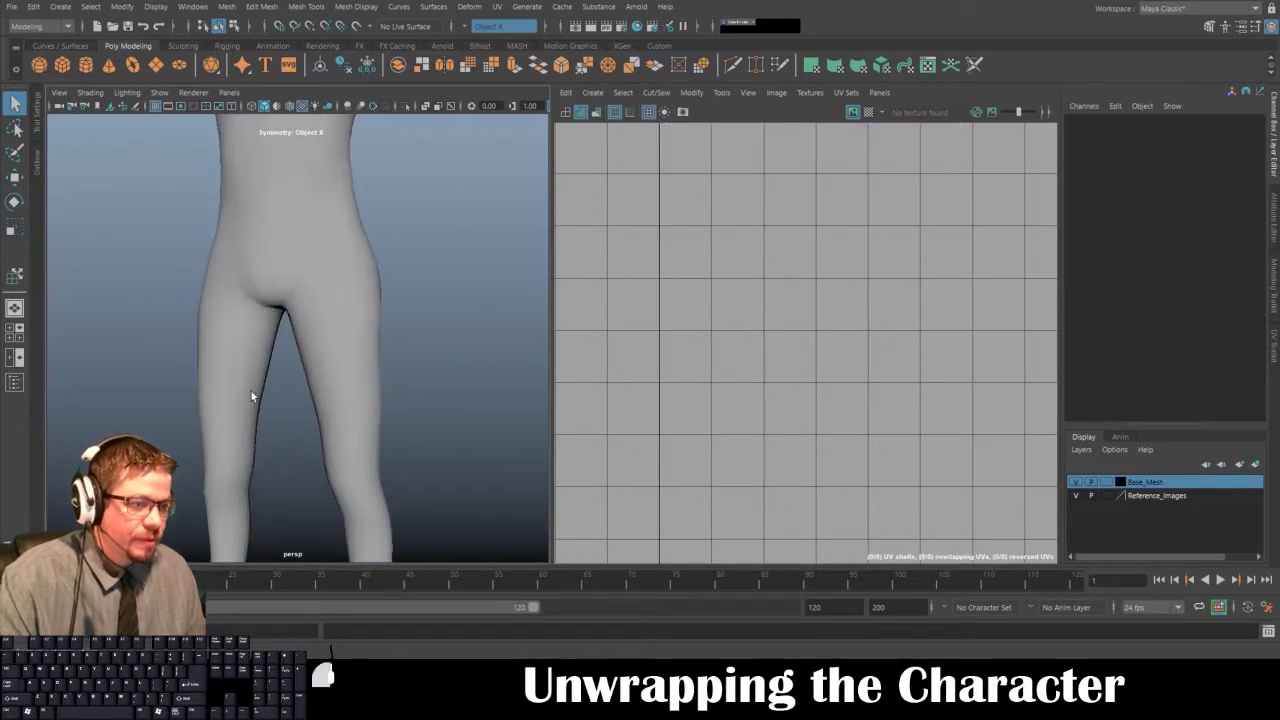
pyautogui.click(251, 391)
# - Examine the UV seams around both legs from the shorts line to the feet, along with the two leg shells
pyautogui.keyDown('alt'); pyautogui.moveTo(347, 368); pyautogui.dragTo(366, 210, button='middle'); pyautogui.keyUp('alt')
pyautogui.keyDown('alt'); pyautogui.moveTo(366, 210); pyautogui.dragTo(342, 349, button='right'); pyautogui.keyUp('alt')
pyautogui.keyDown('alt'); pyautogui.moveTo(342, 354); pyautogui.dragTo(525, 335); pyautogui.keyUp('alt')
pyautogui.keyDown('alt'); pyautogui.moveTo(420, 325); pyautogui.dragTo(391, 277, button='right'); pyautogui.keyUp('alt')
pyautogui.keyDown('alt'); pyautogui.moveTo(391, 277); pyautogui.dragTo(390, 385, button='middle'); pyautogui.keyUp('alt')
pyautogui.keyDown('alt'); pyautogui.moveTo(390, 385); pyautogui.dragTo(362, 308, button='right'); pyautogui.keyUp('alt')
pyautogui.keyDown('alt'); pyautogui.moveTo(362, 308); pyautogui.dragTo(238, 308); pyautogui.keyUp('alt')
pyautogui.keyDown('alt'); pyautogui.moveTo(238, 308); pyautogui.dragTo(224, 272, button='right'); pyautogui.keyUp('alt')
pyautogui.keyDown('alt'); pyautogui.moveTo(223, 270); pyautogui.dragTo(374, 297); pyautogui.keyUp('alt')
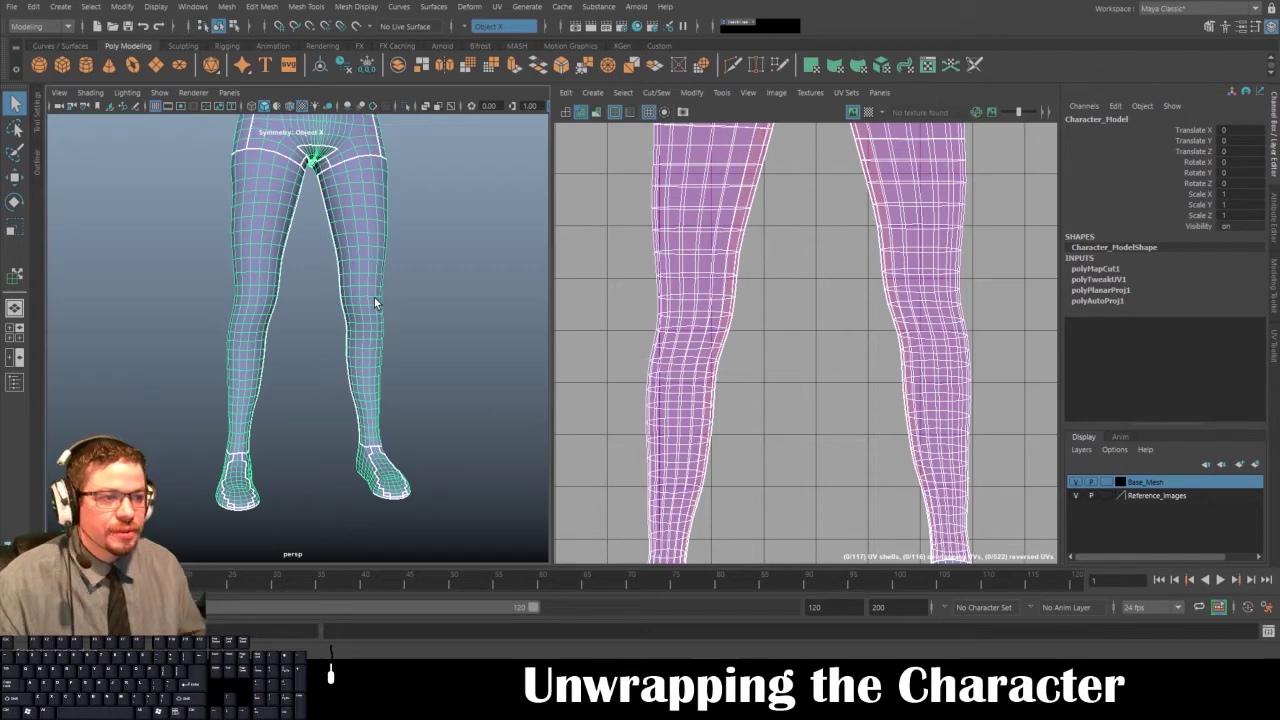
pyautogui.keyDown('alt'); pyautogui.moveTo(287, 185); pyautogui.dragTo(377, 246); pyautogui.keyUp('alt')
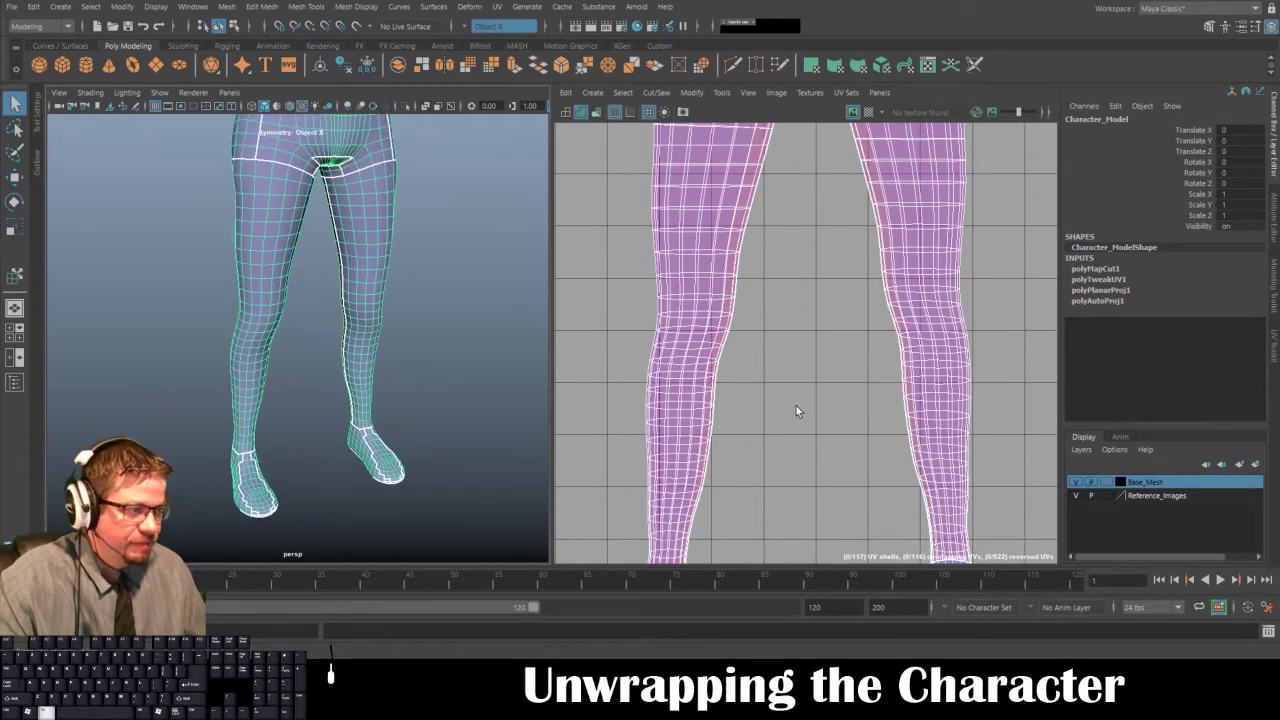
pyautogui.scroll(-5, 796, 406)
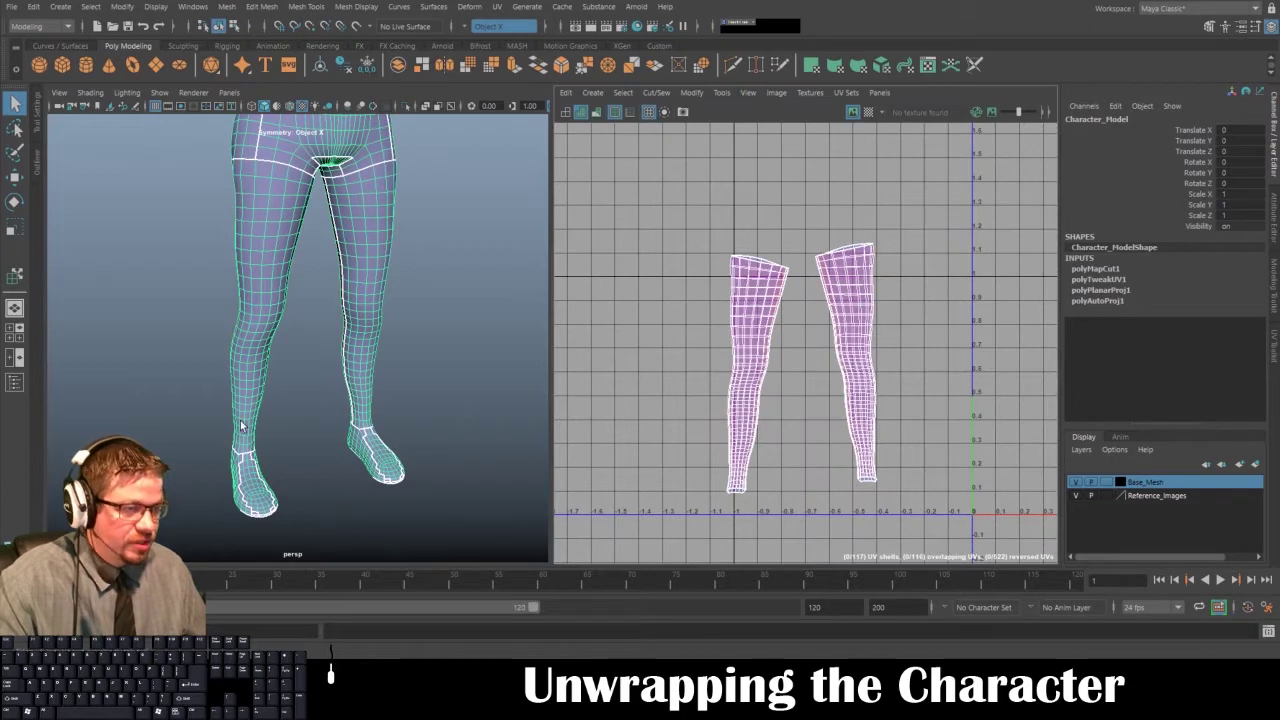
pyautogui.keyDown('alt'); pyautogui.moveTo(185, 396); pyautogui.dragTo(319, 321); pyautogui.keyUp('alt')
pyautogui.keyDown('alt'); pyautogui.moveTo(319, 321); pyautogui.dragTo(330, 380, button='middle'); pyautogui.keyUp('alt')
pyautogui.keyDown('alt'); pyautogui.moveTo(276, 364); pyautogui.dragTo(286, 368, button='right'); pyautogui.keyUp('alt')
pyautogui.keyDown('alt'); pyautogui.moveTo(286, 370); pyautogui.dragTo(317, 394); pyautogui.keyUp('alt')
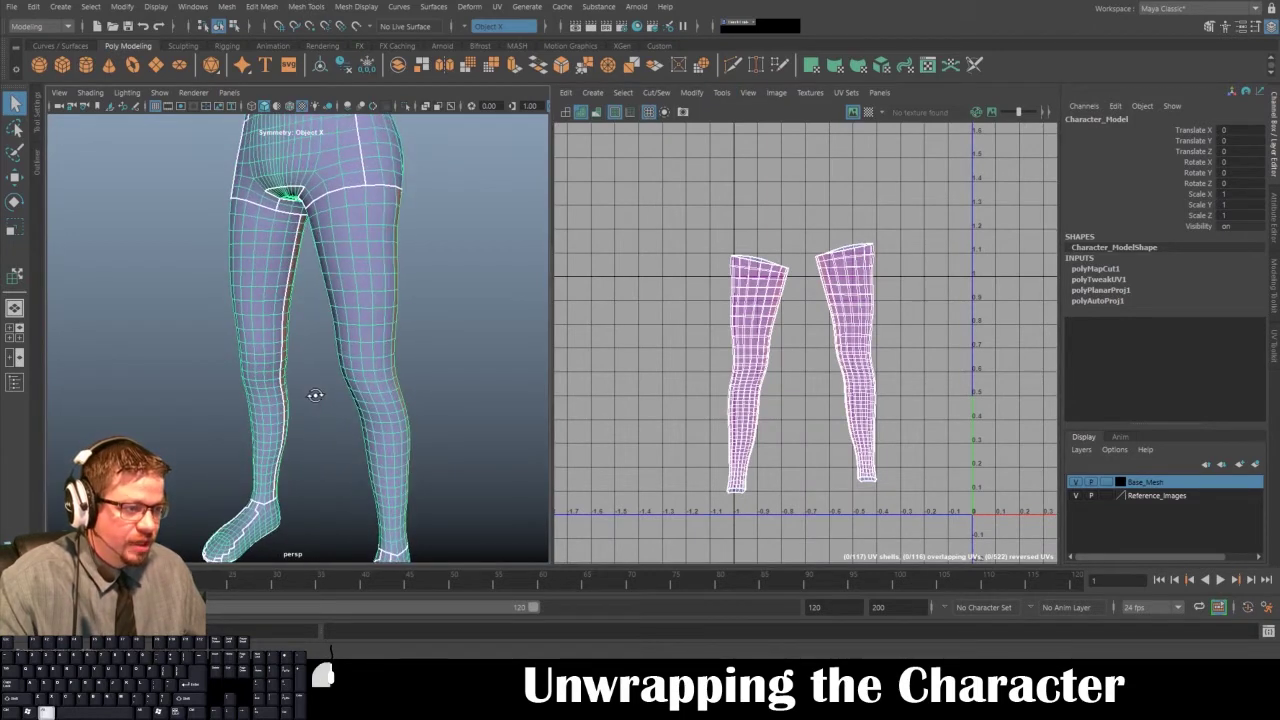
# - Select the whole UV shell of the character's right leg with the Move UV Shell tool
pyautogui.click(718, 95)
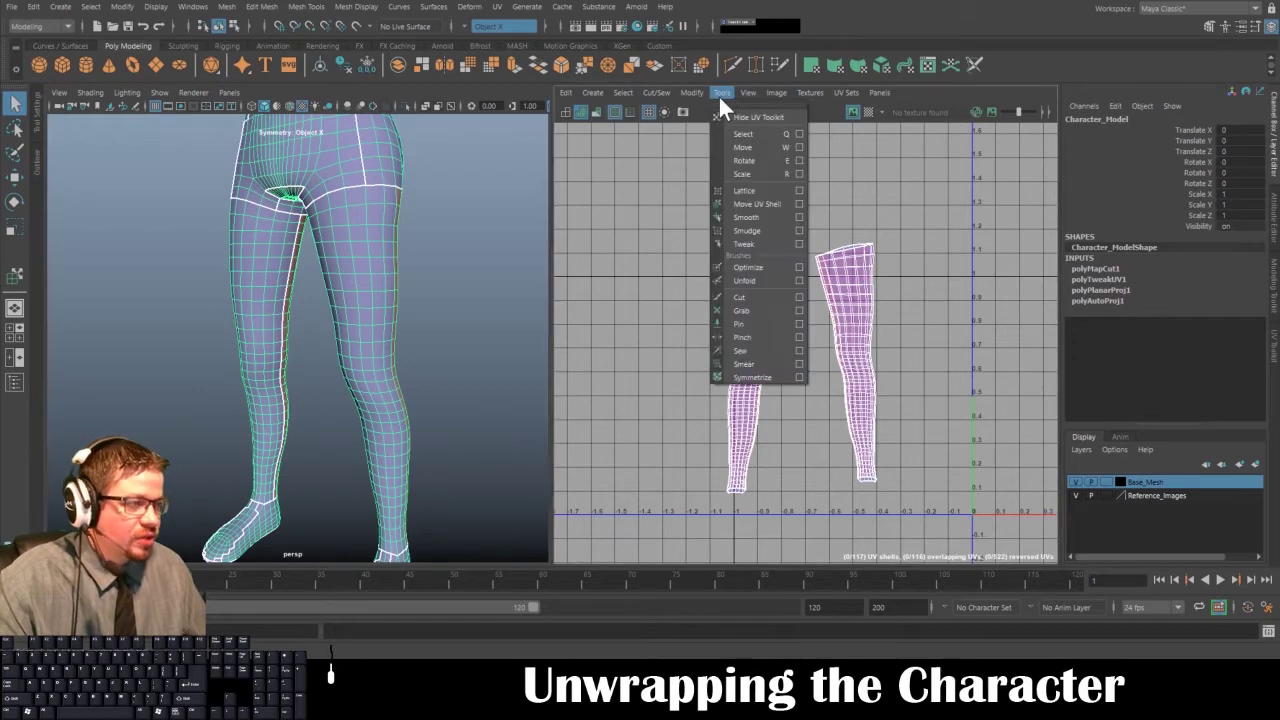
pyautogui.click(748, 206)
pyautogui.click(749, 334)
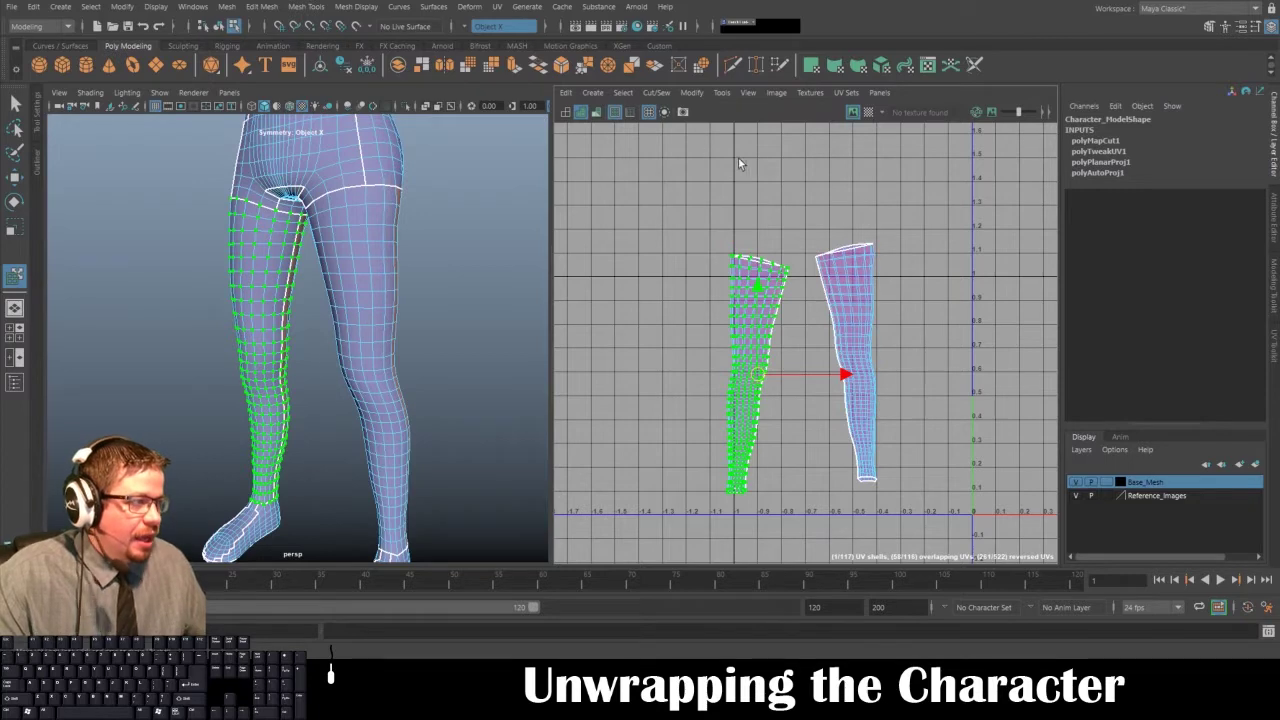
# - Bring up the UV Toolkit, undock it into its own window and dock it again
pyautogui.click(712, 92)
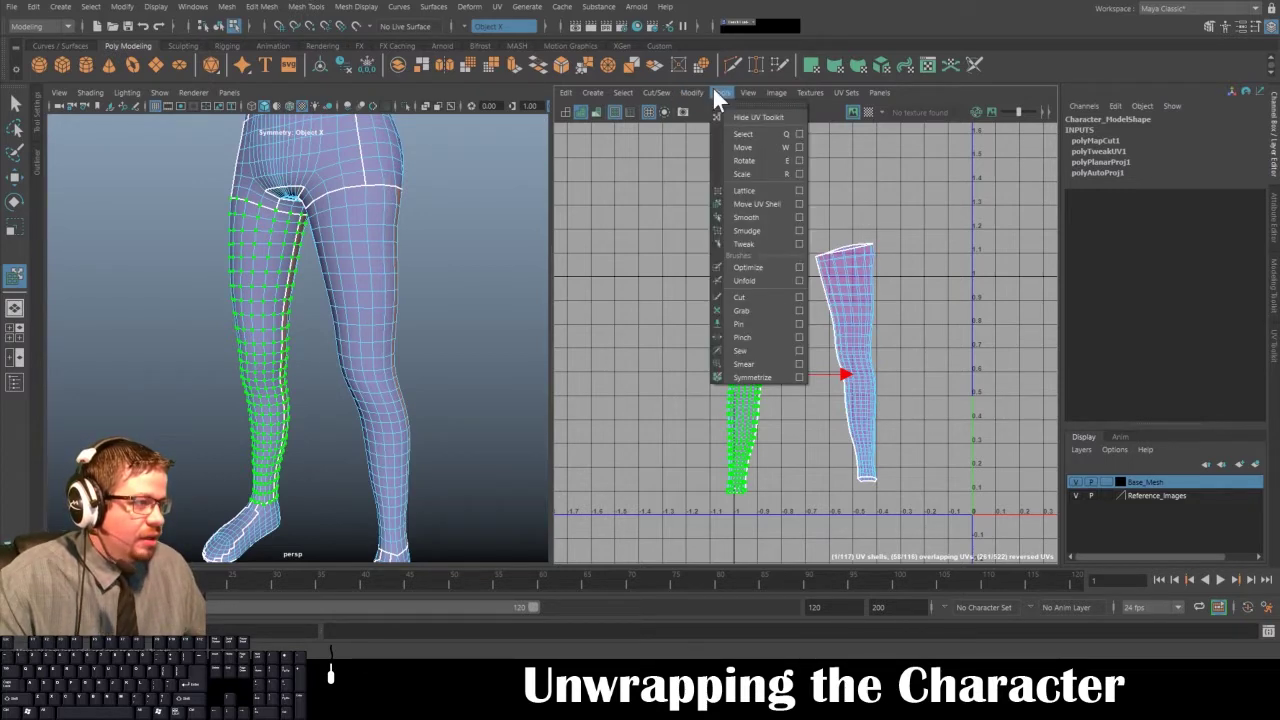
pyautogui.click(725, 92)
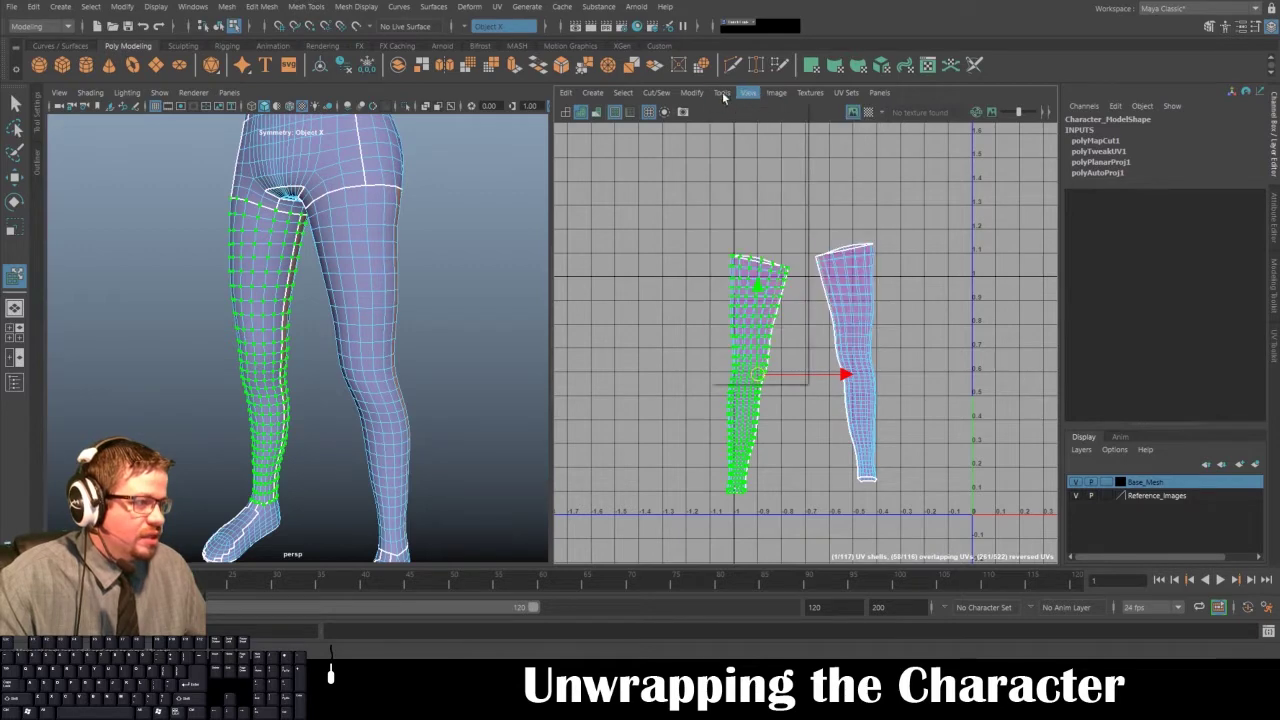
pyautogui.click(722, 92)
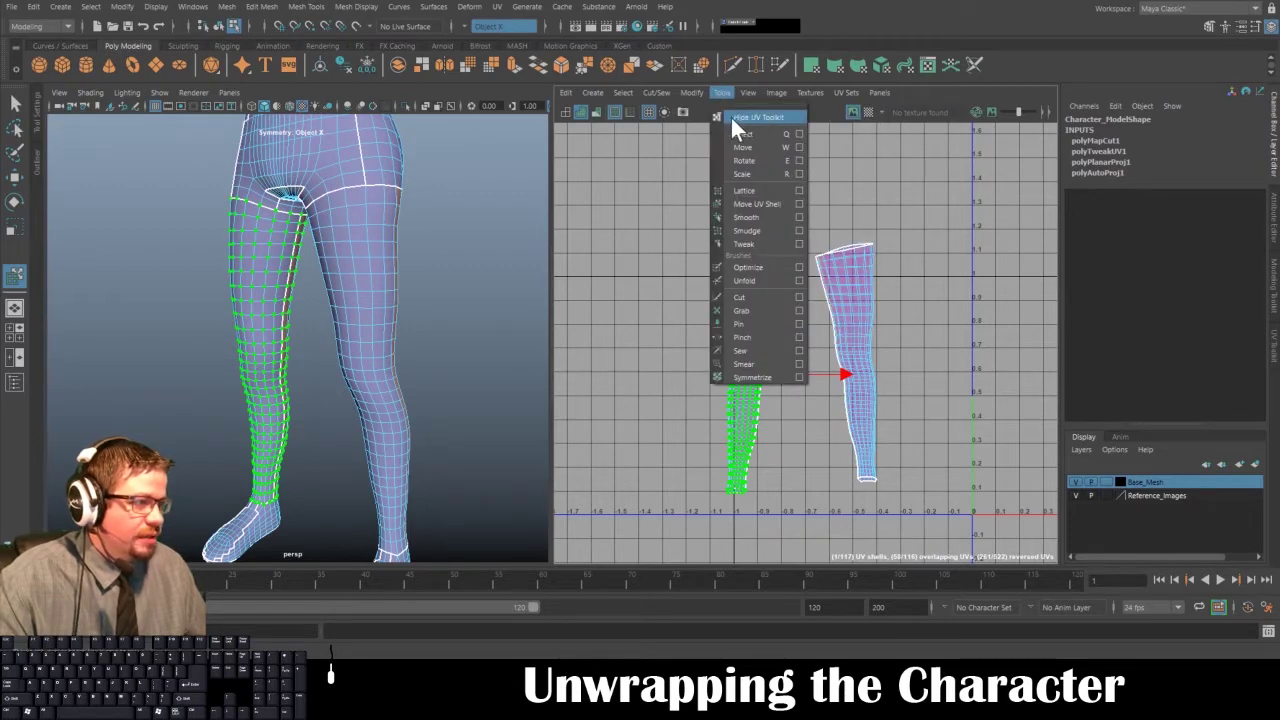
pyautogui.click(730, 115)
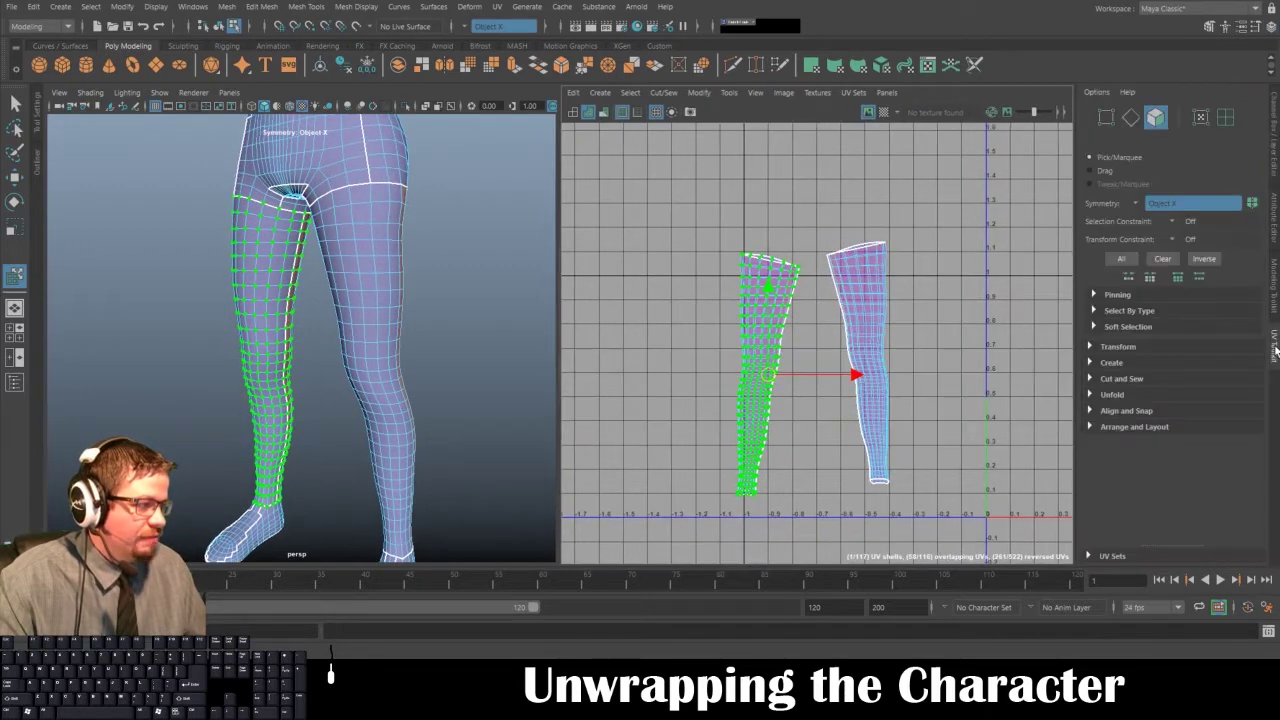
pyautogui.moveTo(1275, 350); pyautogui.dragTo(1080, 200)
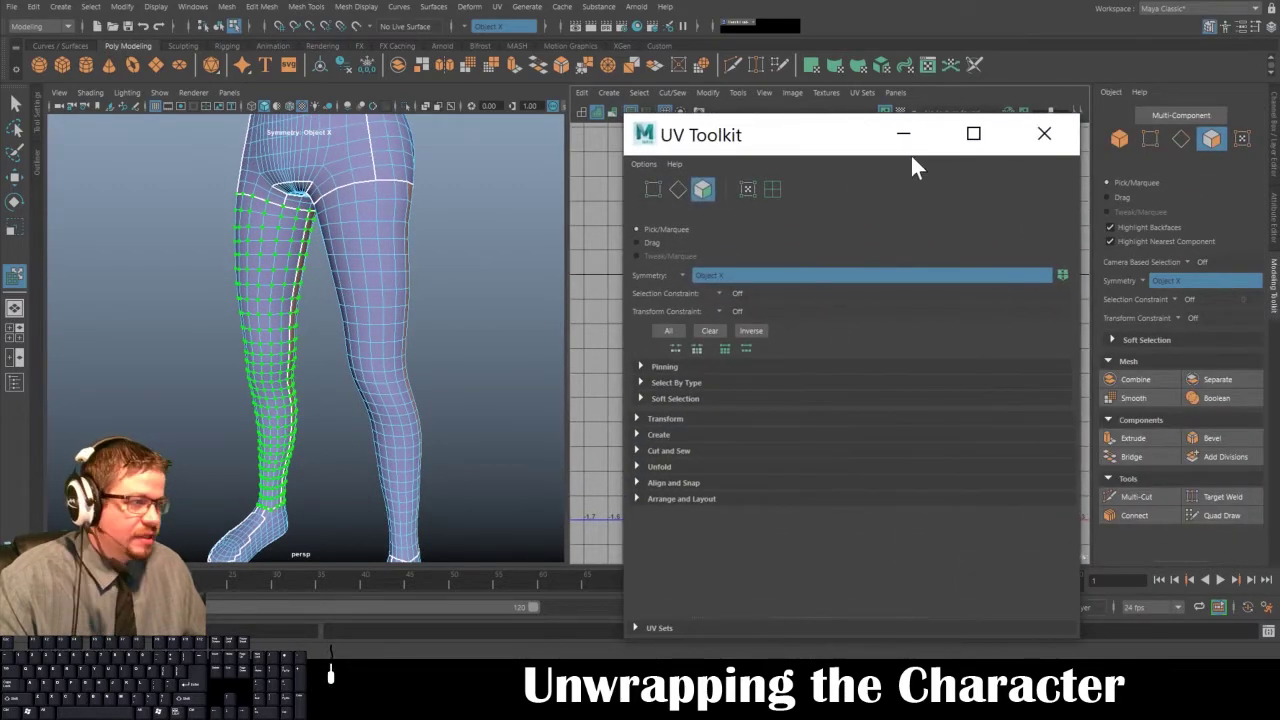
pyautogui.moveTo(751, 143); pyautogui.dragTo(1270, 340)
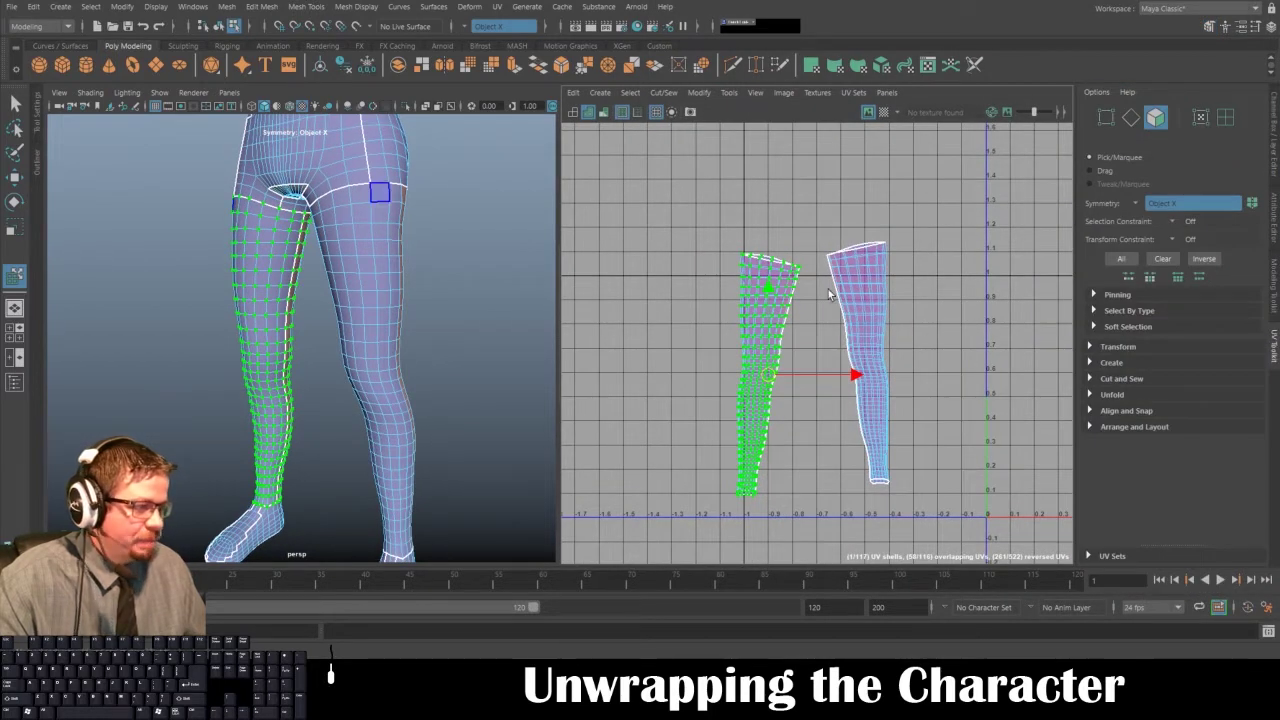
# - Unfold the selected right leg shell and have its non-manifold geometry fixed
pyautogui.click(1117, 395)
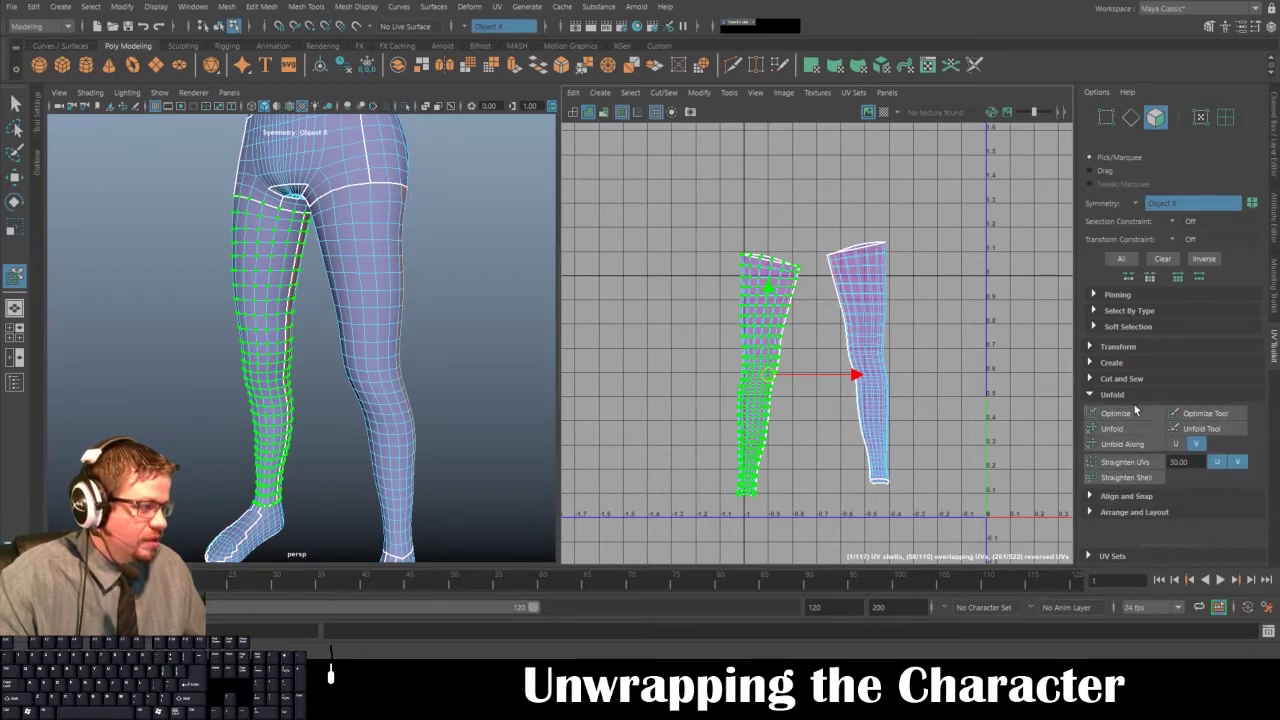
pyautogui.click(1113, 429)
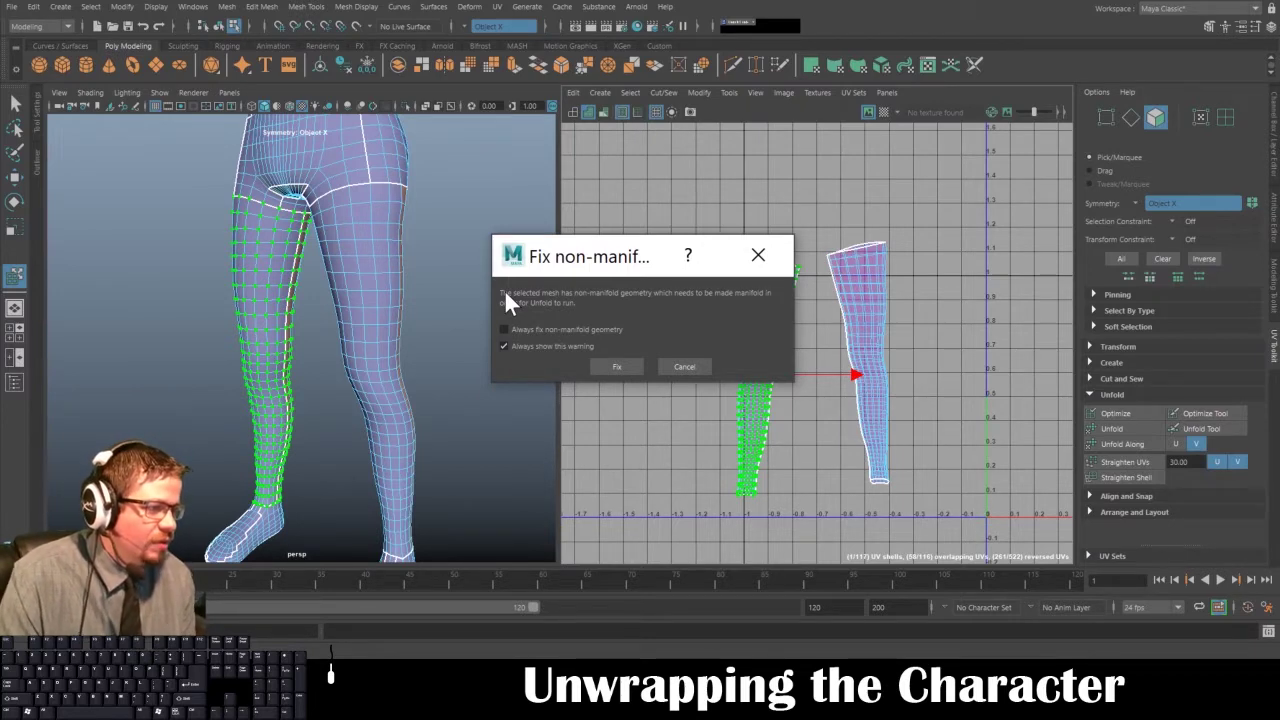
pyautogui.click(610, 367)
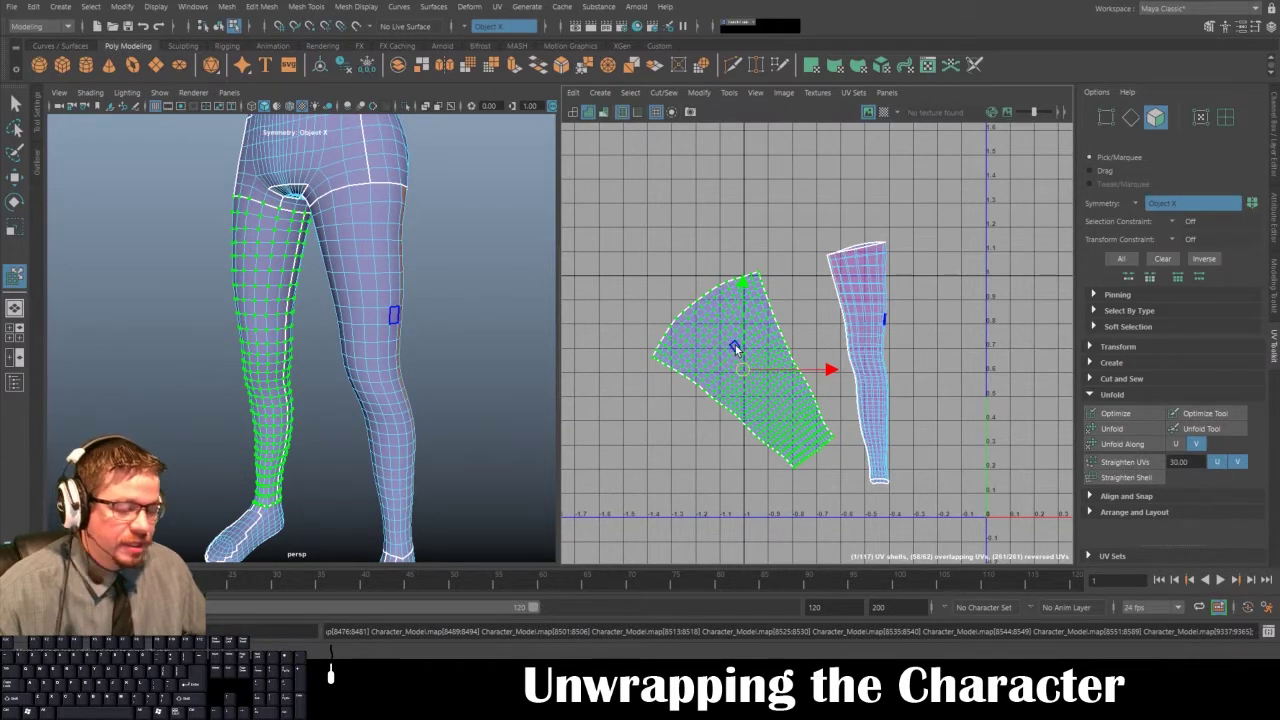
# - Convert the selection to UVs and rotate the unfolded leg shell until it stands upright
pyautogui.hotkey('ctrl', 'F12')
pyautogui.press('e')
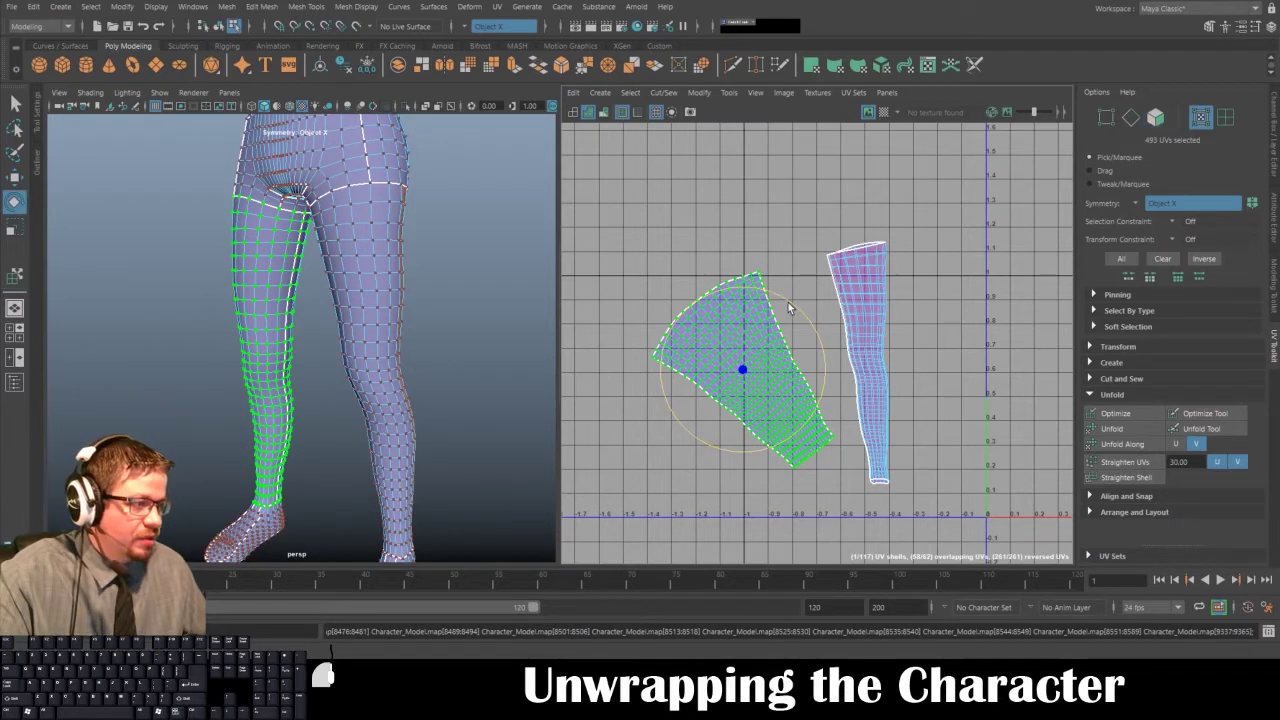
pyautogui.moveTo(789, 308); pyautogui.dragTo(814, 332)
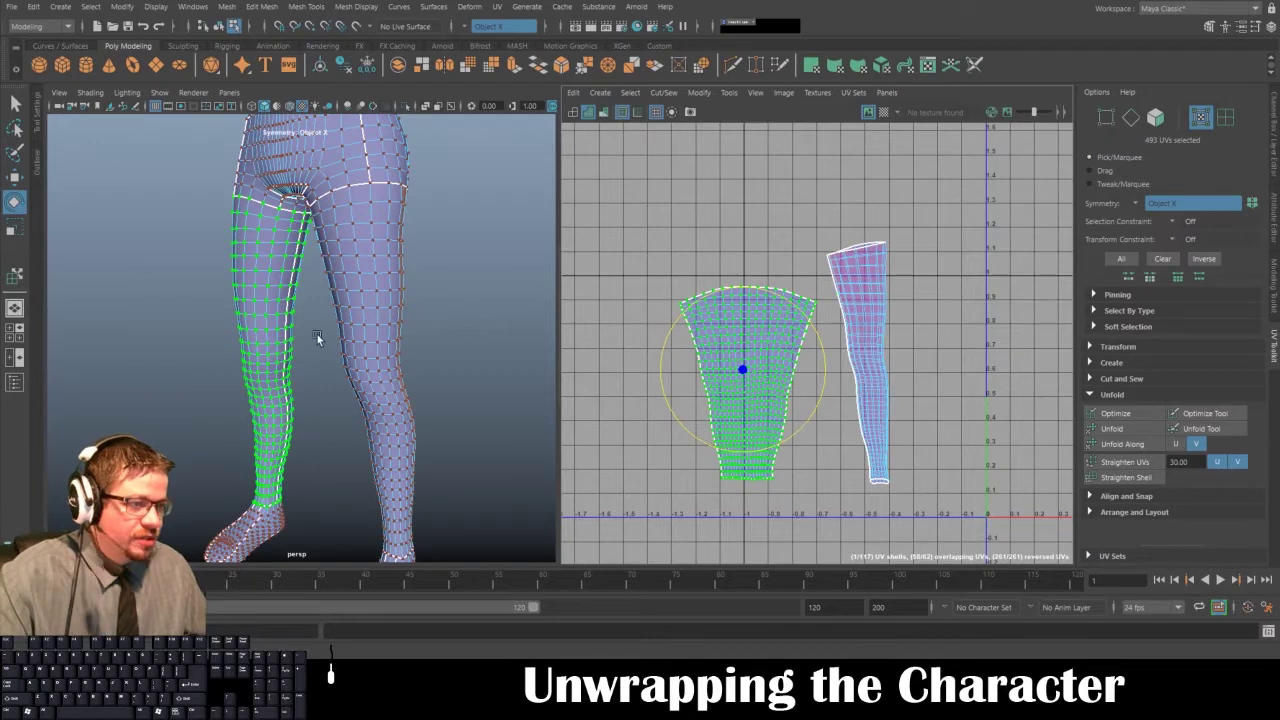
# - Return to object mode, select the whole character model and switch to the Move tool
pyautogui.moveTo(333, 200); pyautogui.dragTo(434, 182, button='right')
pyautogui.click(440, 284)
pyautogui.click(353, 220)
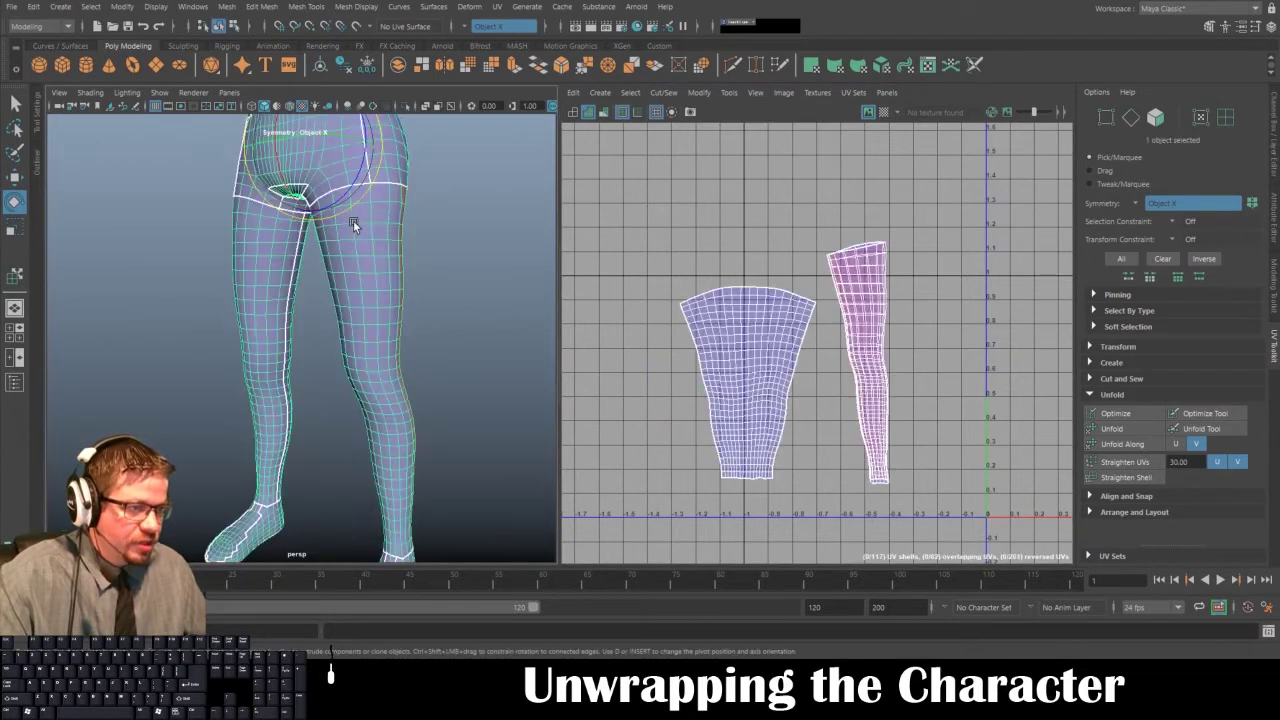
pyautogui.scroll(-5, 353, 220)
pyautogui.scroll(2, 370, 290)
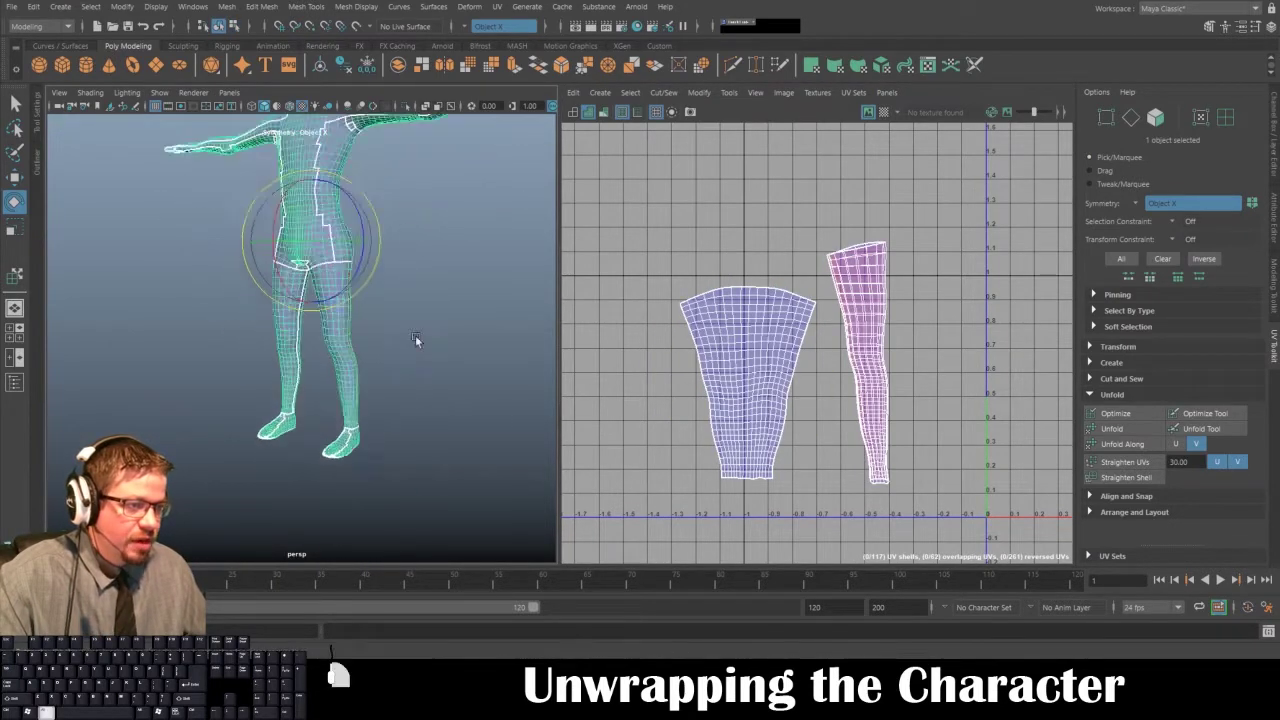
pyautogui.scroll(3, 415, 340)
pyautogui.press('w')
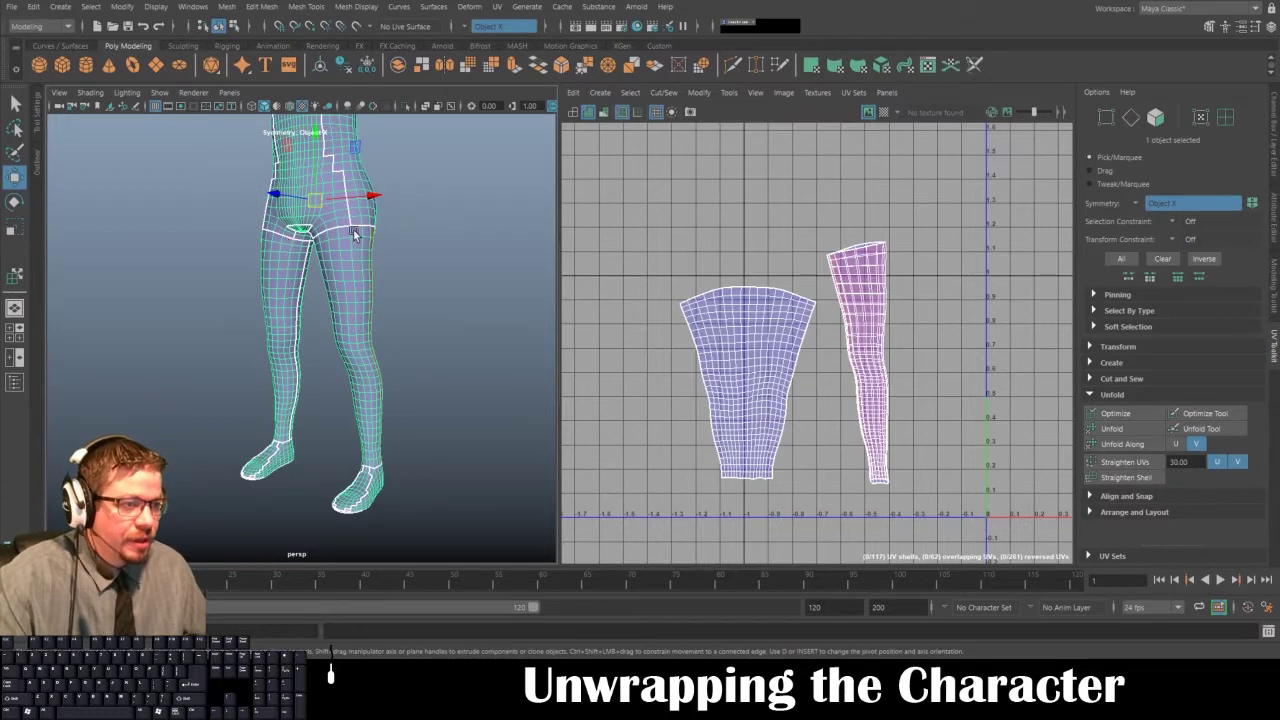
# - Assign a new Lambert material to the character model and show the material's attributes
pyautogui.keyDown('alt'); pyautogui.moveTo(353, 234); pyautogui.dragTo(307, 347); pyautogui.keyUp('alt')
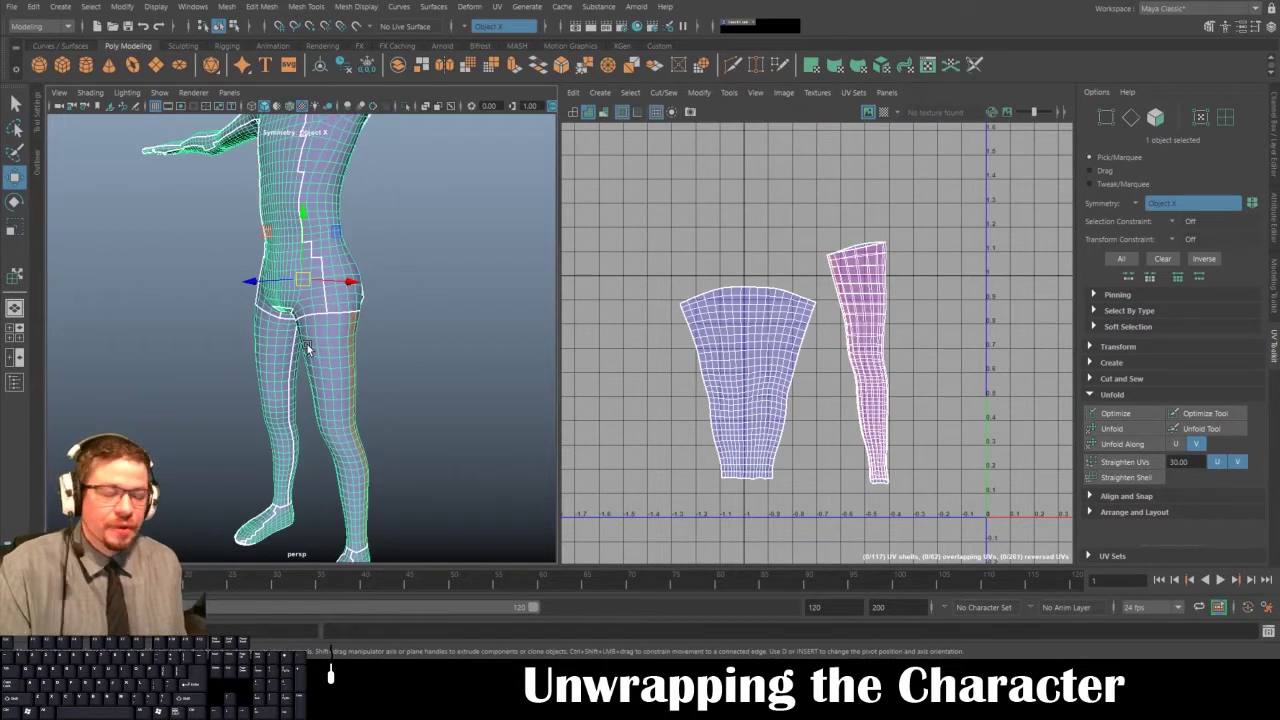
pyautogui.keyDown('alt'); pyautogui.moveTo(240, 357); pyautogui.dragTo(249, 352); pyautogui.keyUp('alt')
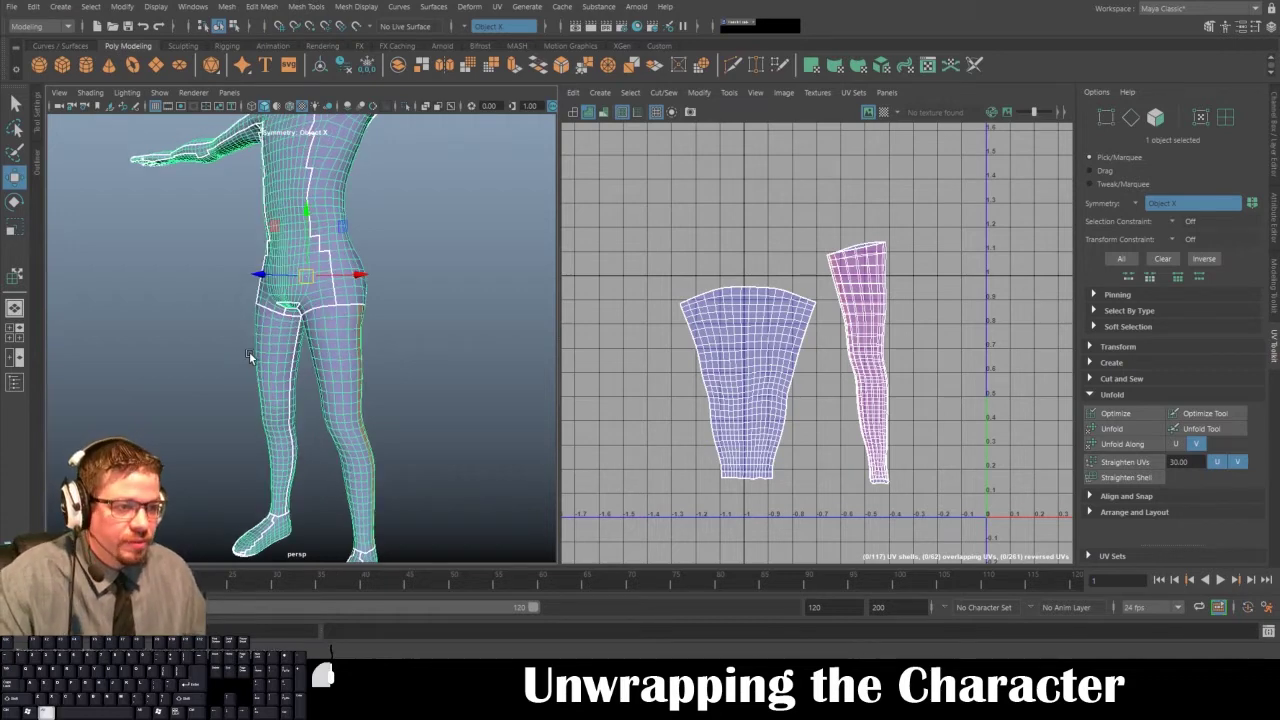
pyautogui.keyDown('alt'); pyautogui.moveTo(249, 352); pyautogui.dragTo(238, 396, button='middle'); pyautogui.keyUp('alt')
pyautogui.keyDown('alt'); pyautogui.moveTo(238, 396); pyautogui.dragTo(195, 333, button='right'); pyautogui.keyUp('alt')
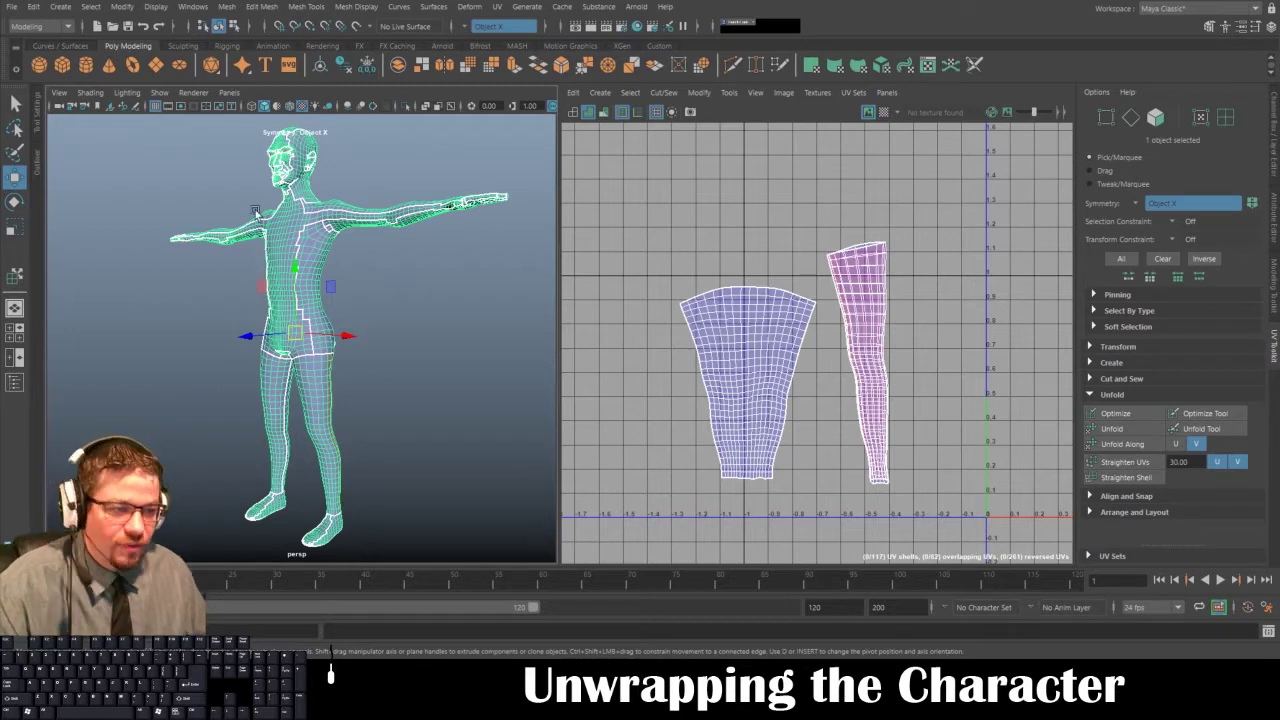
pyautogui.moveTo(310, 259); pyautogui.dragTo(314, 597, button='right')
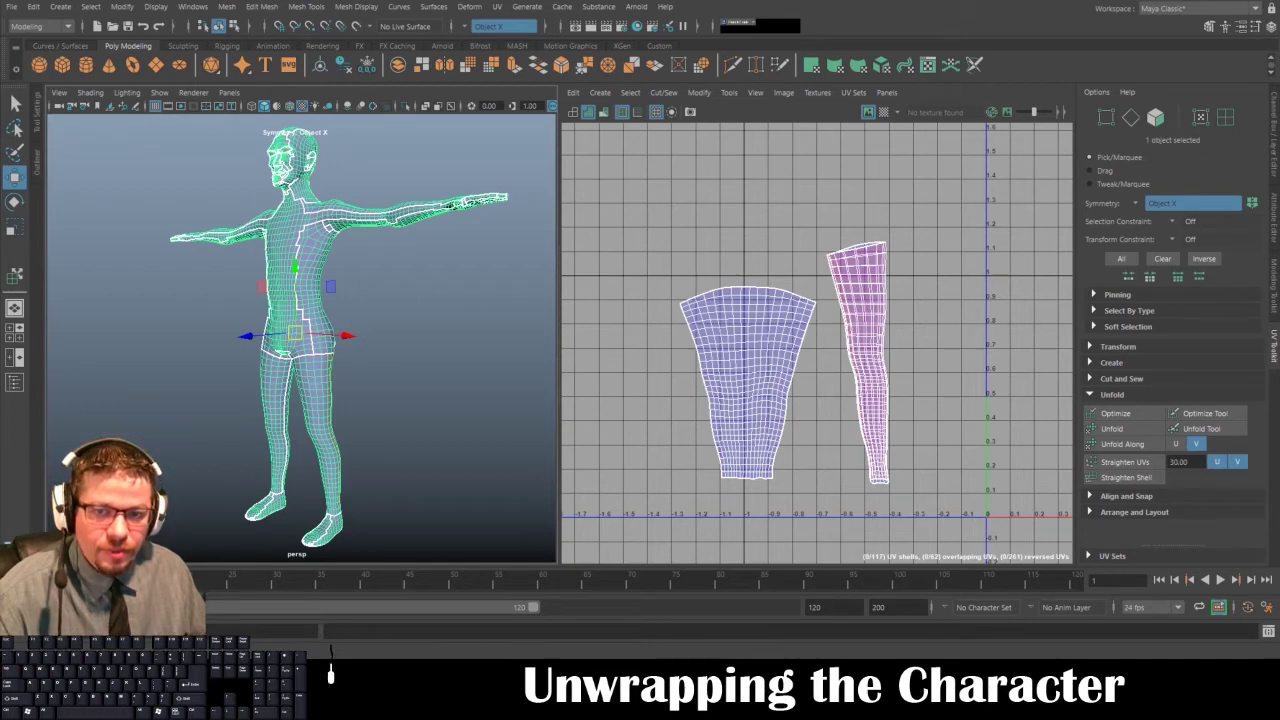
pyautogui.moveTo(177, 209); pyautogui.dragTo(365, 116)
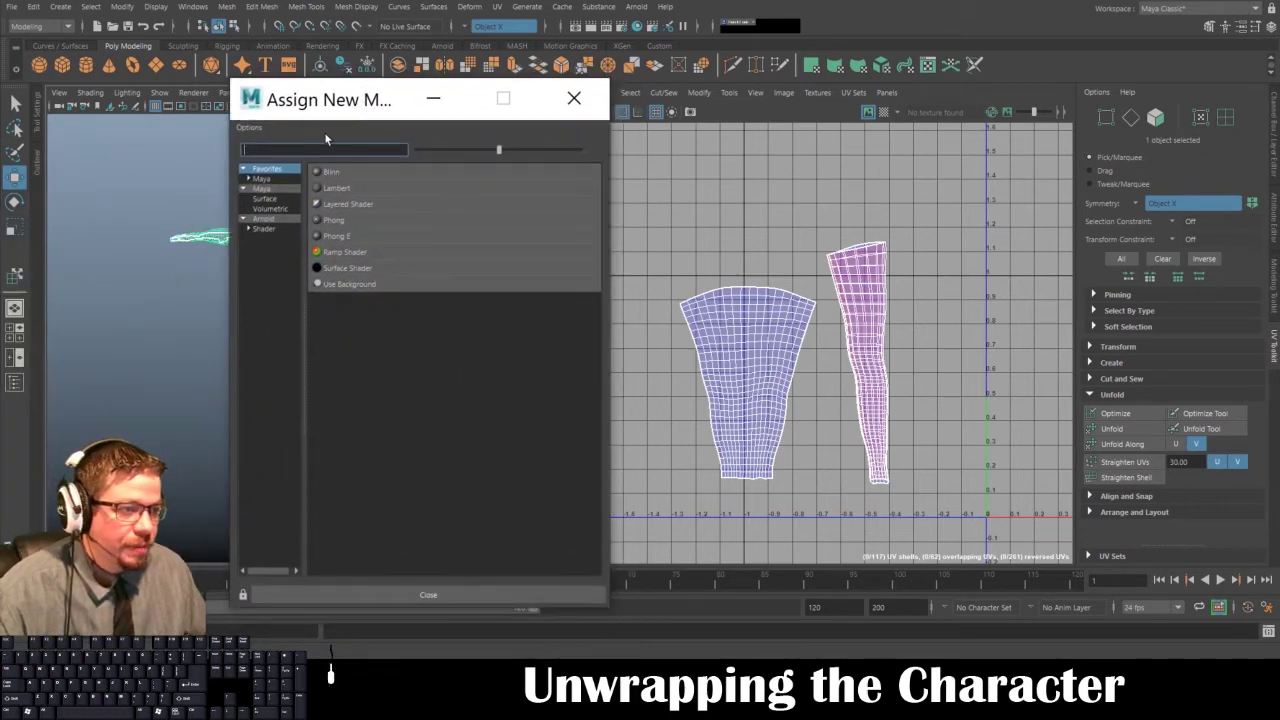
pyautogui.click(340, 189)
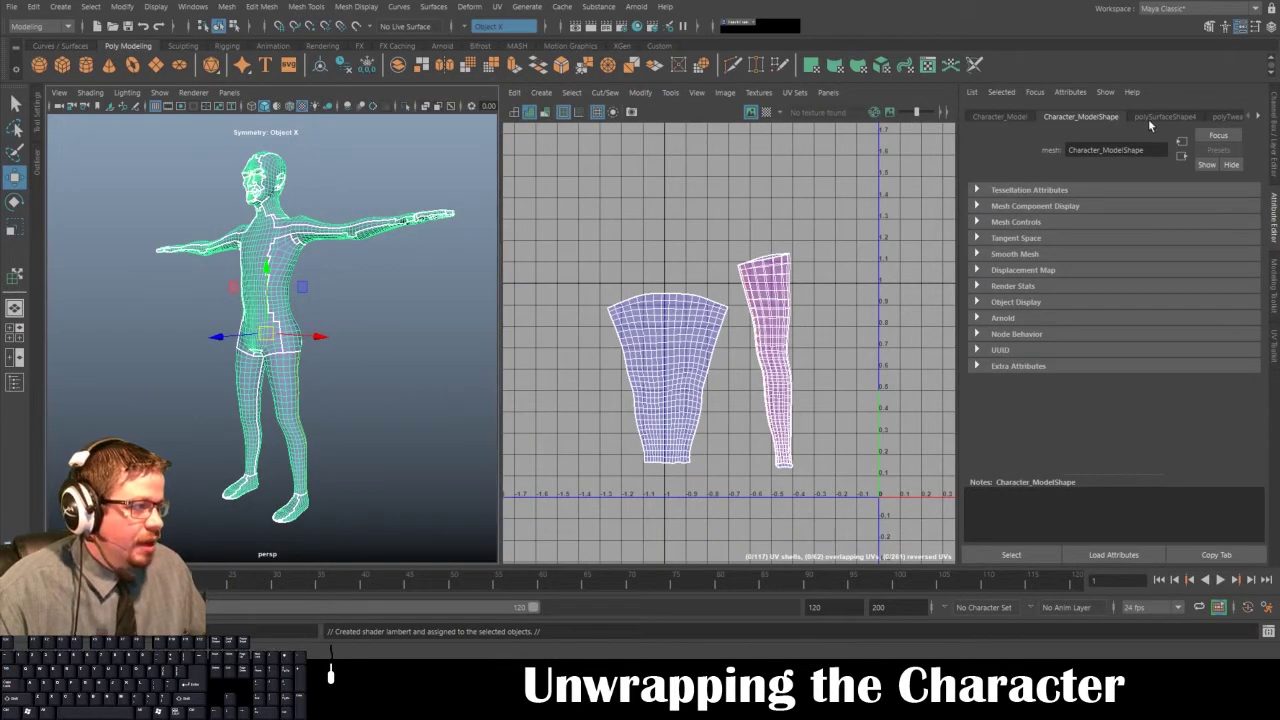
pyautogui.click(1252, 118)
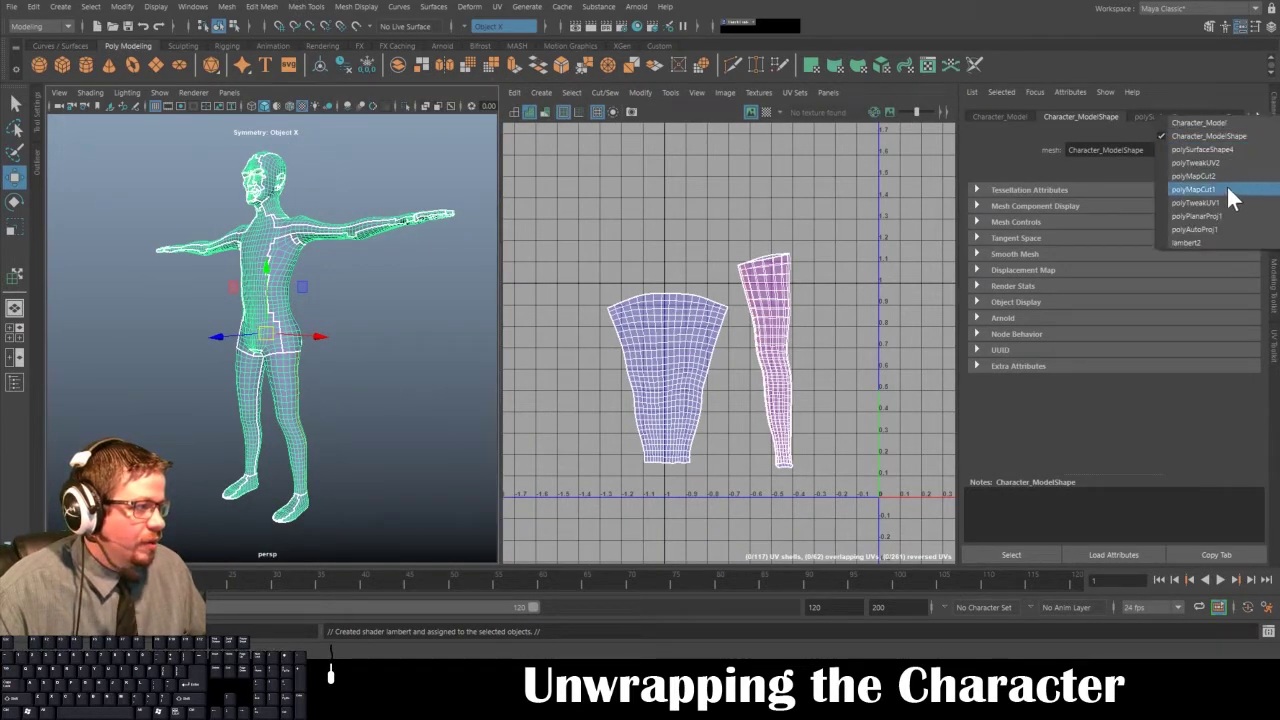
pyautogui.click(1213, 243)
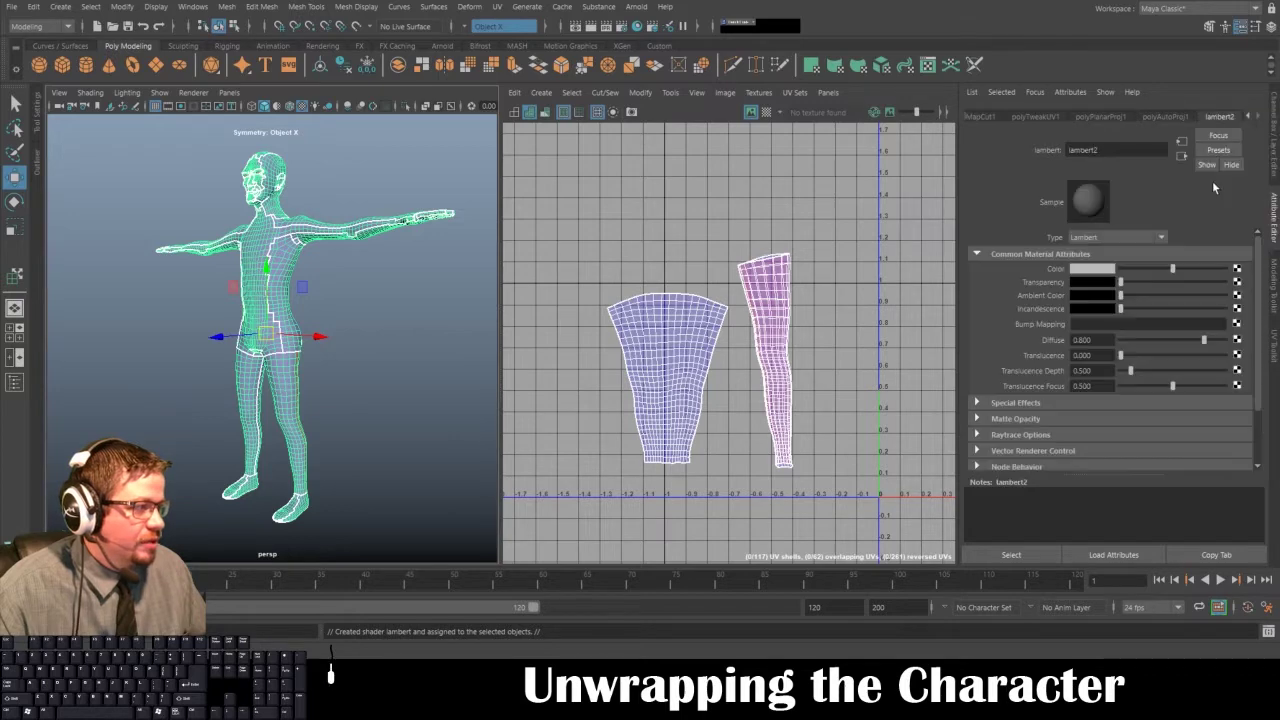
# - Delete the character model's construction history
pyautogui.click(33, 7)
pyautogui.moveTo(97, 176)
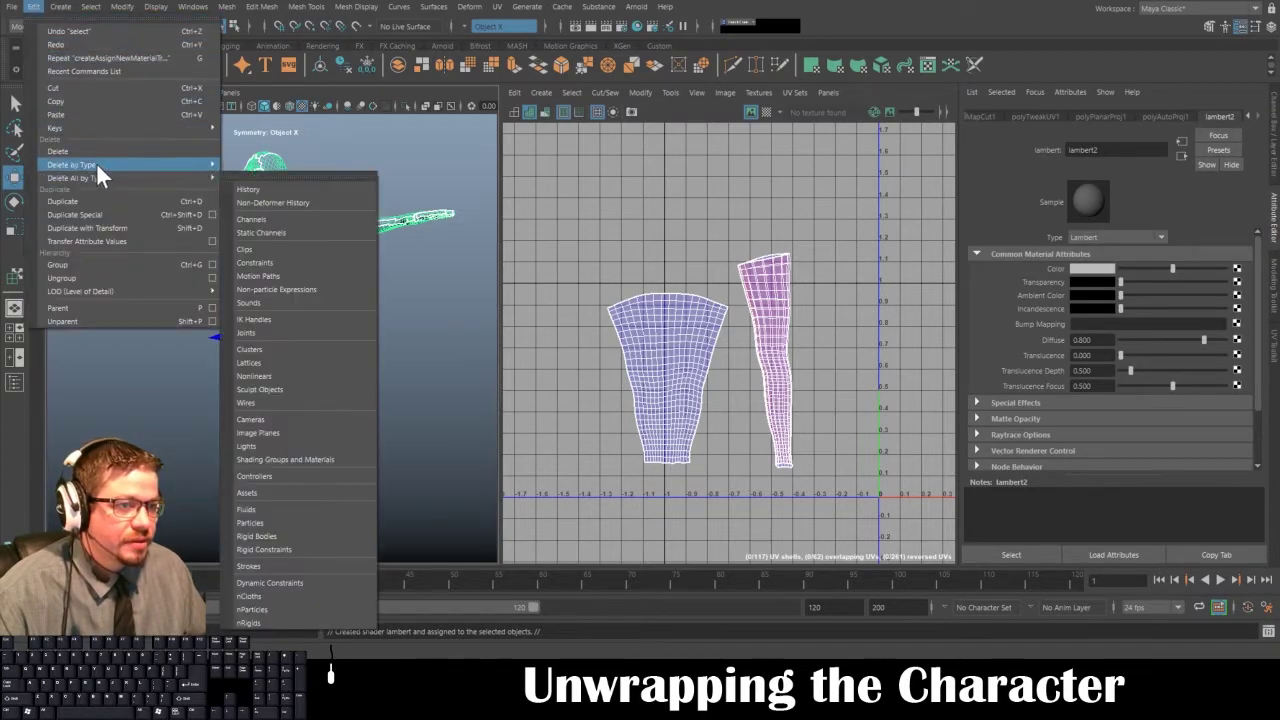
pyautogui.click(305, 203)
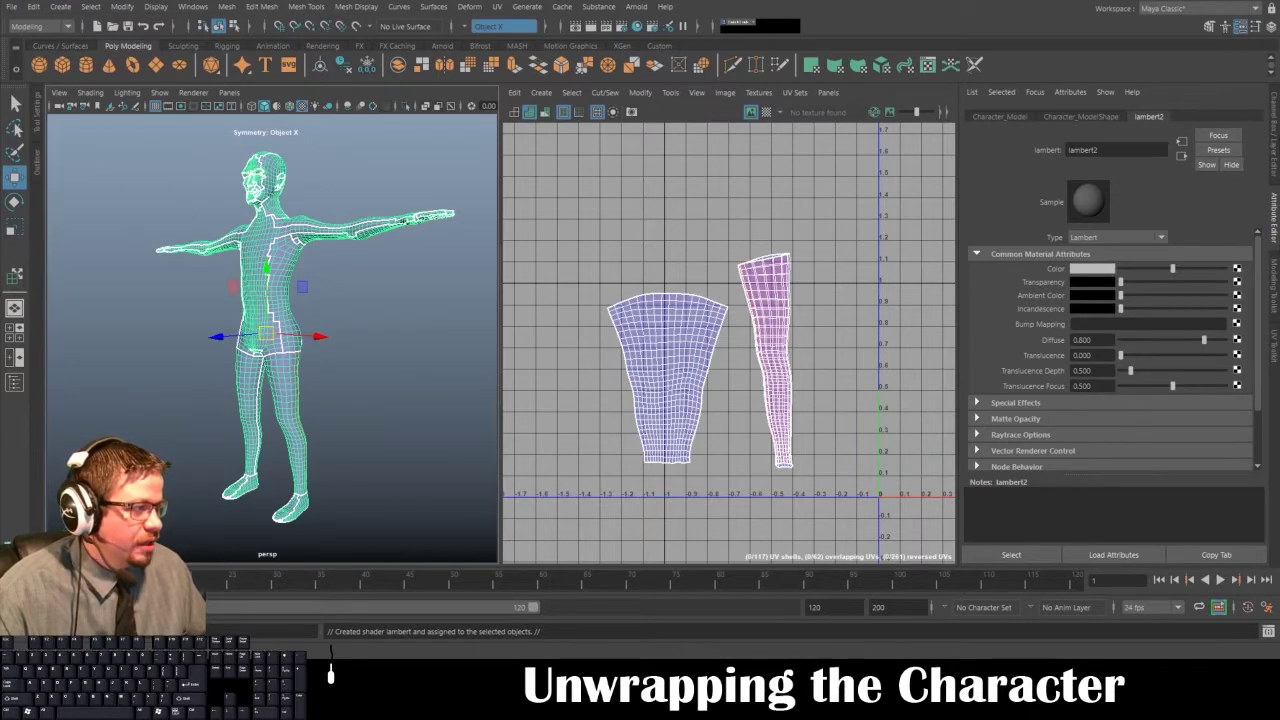
# - Reselect the character model and rename its new Lambert material as Checker_Material
pyautogui.click(1274, 136)
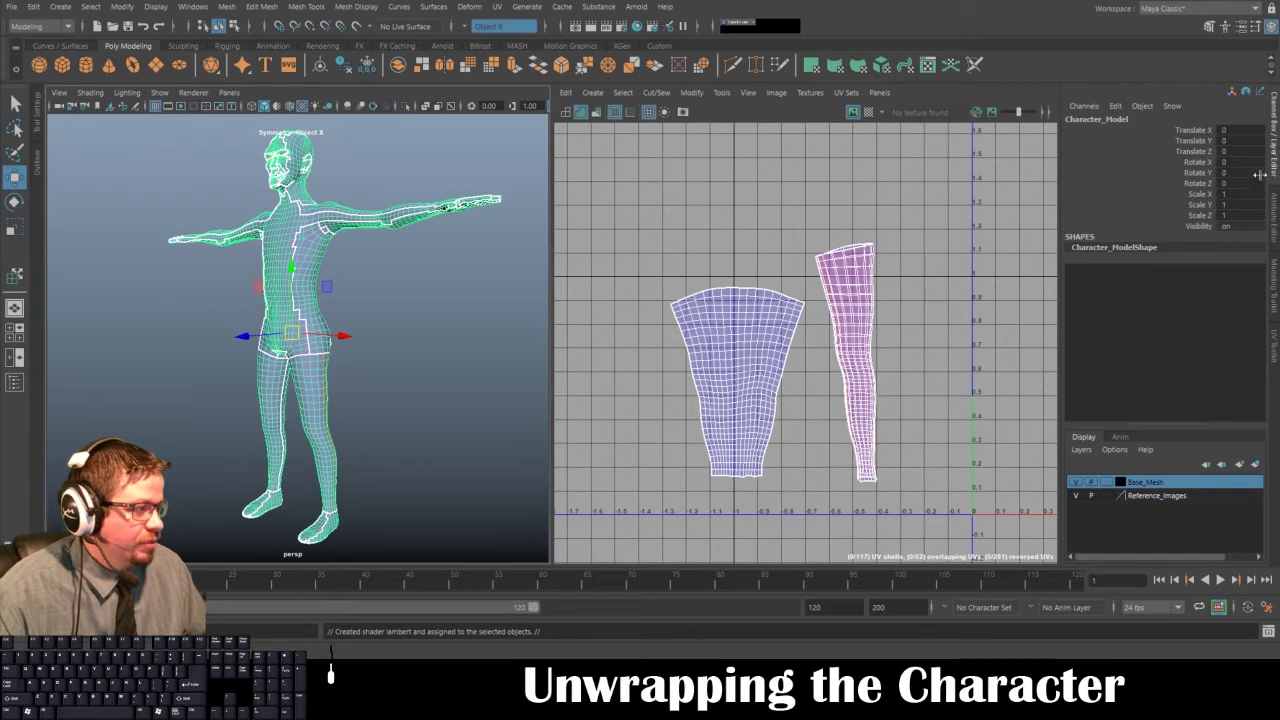
pyautogui.click(1276, 205)
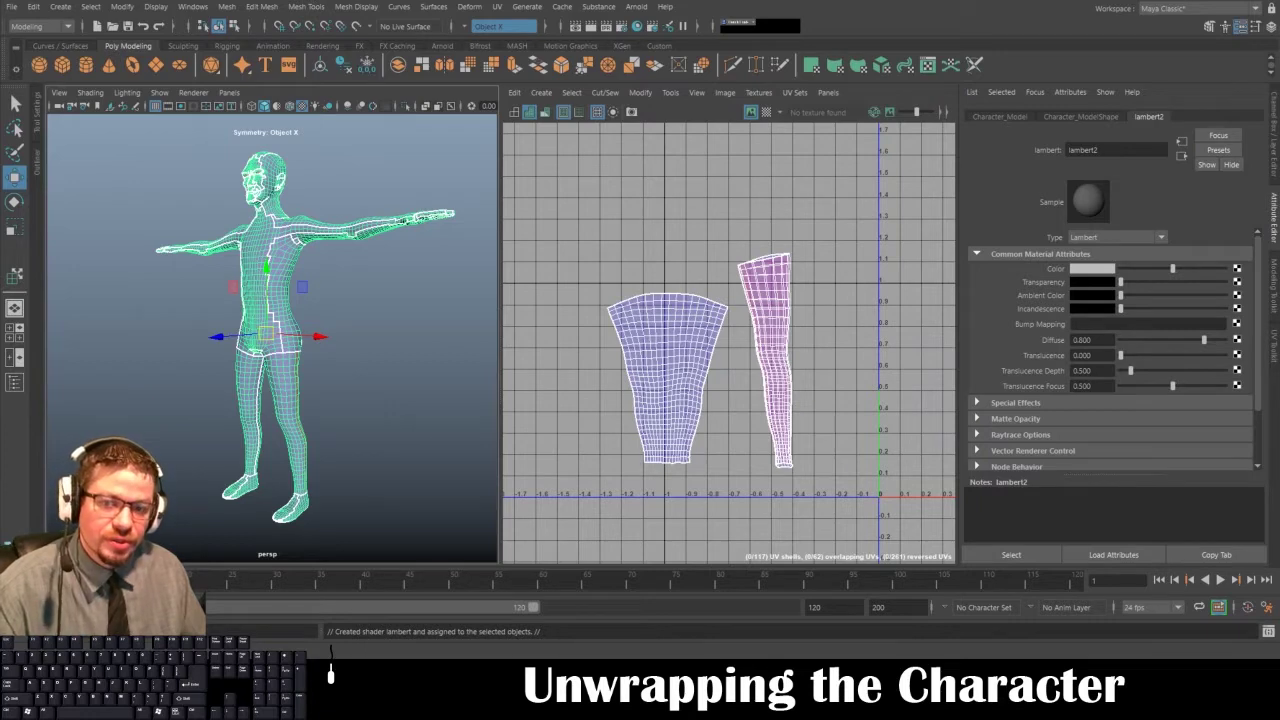
pyautogui.click(348, 279)
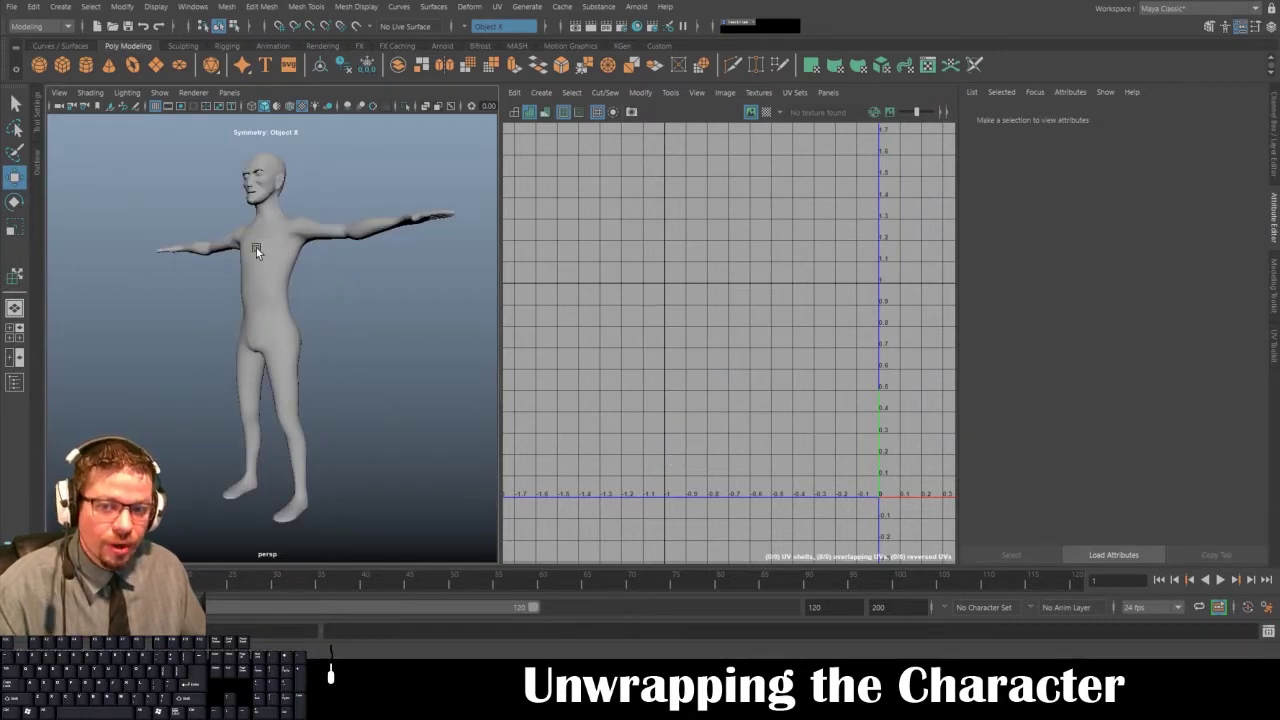
pyautogui.click(256, 247)
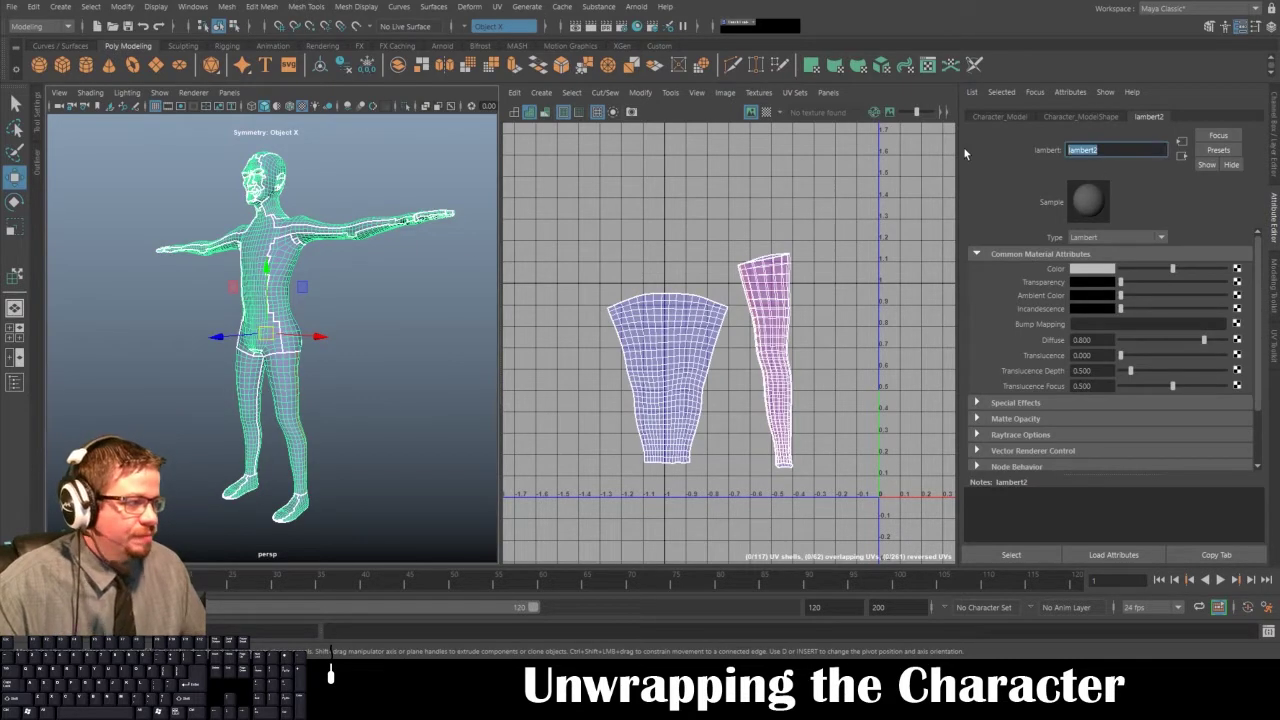
pyautogui.write('C')
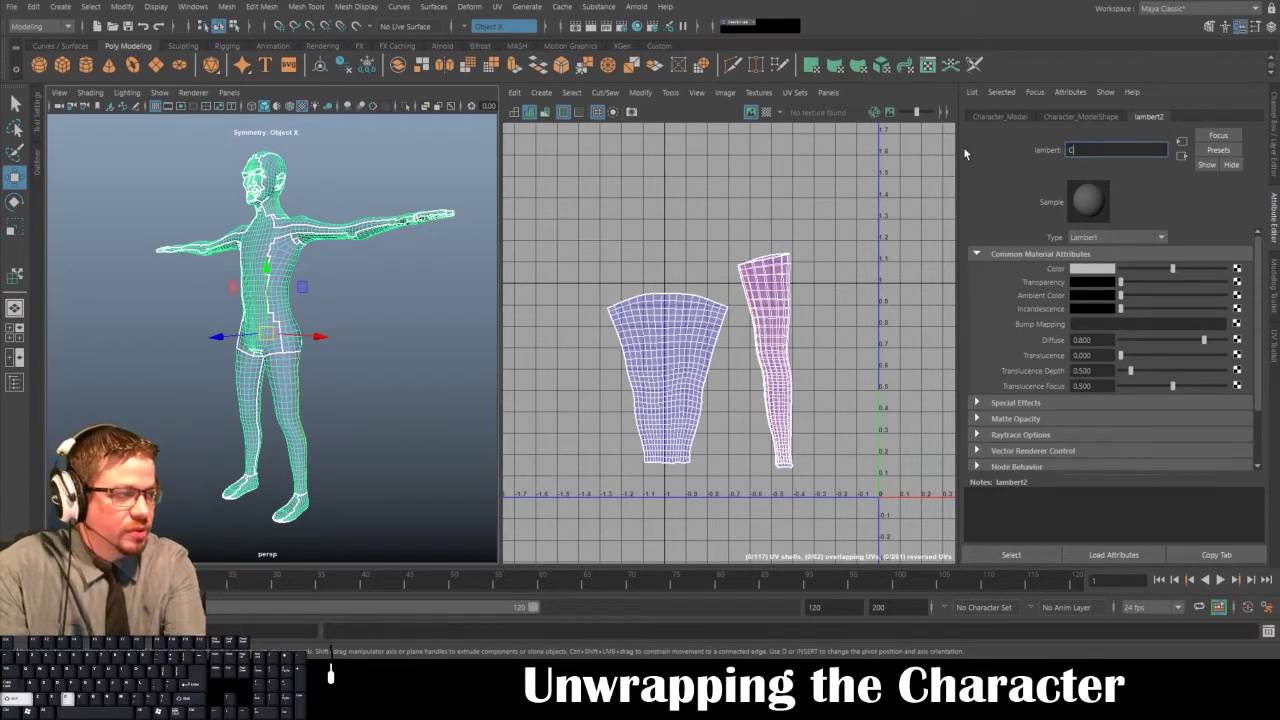
pyautogui.write('hecker_Material')
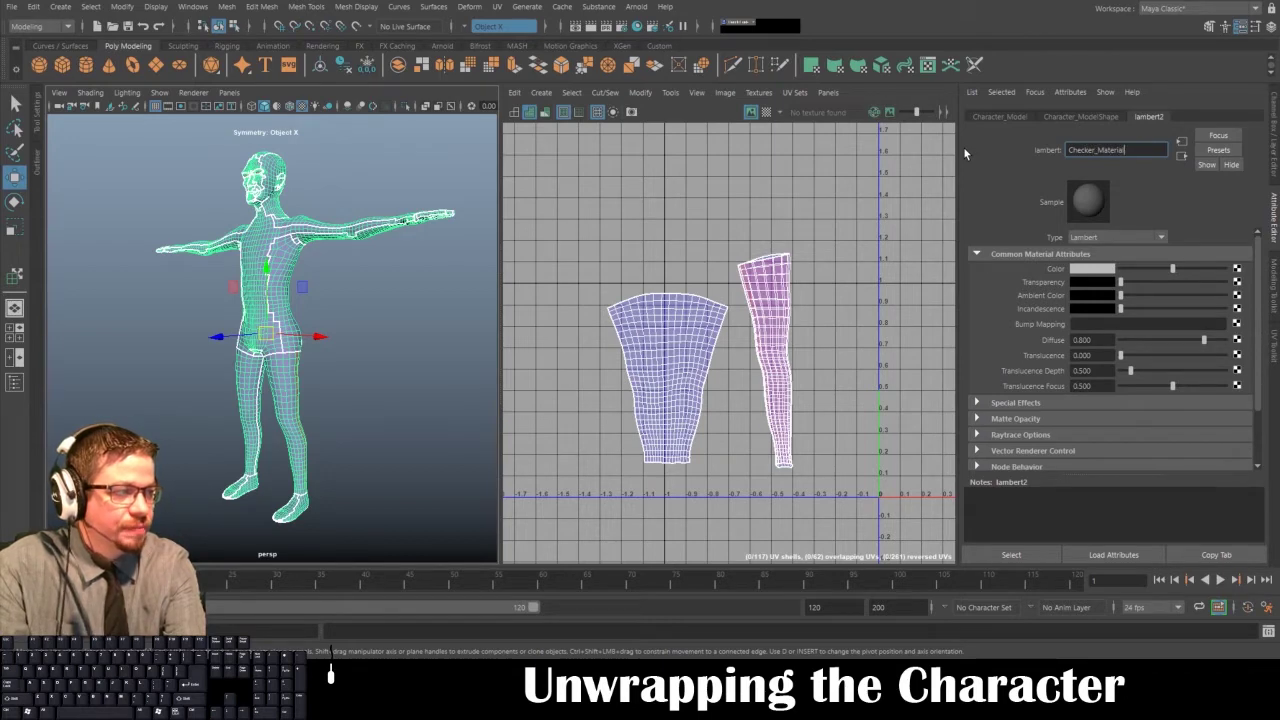
pyautogui.press('Return')
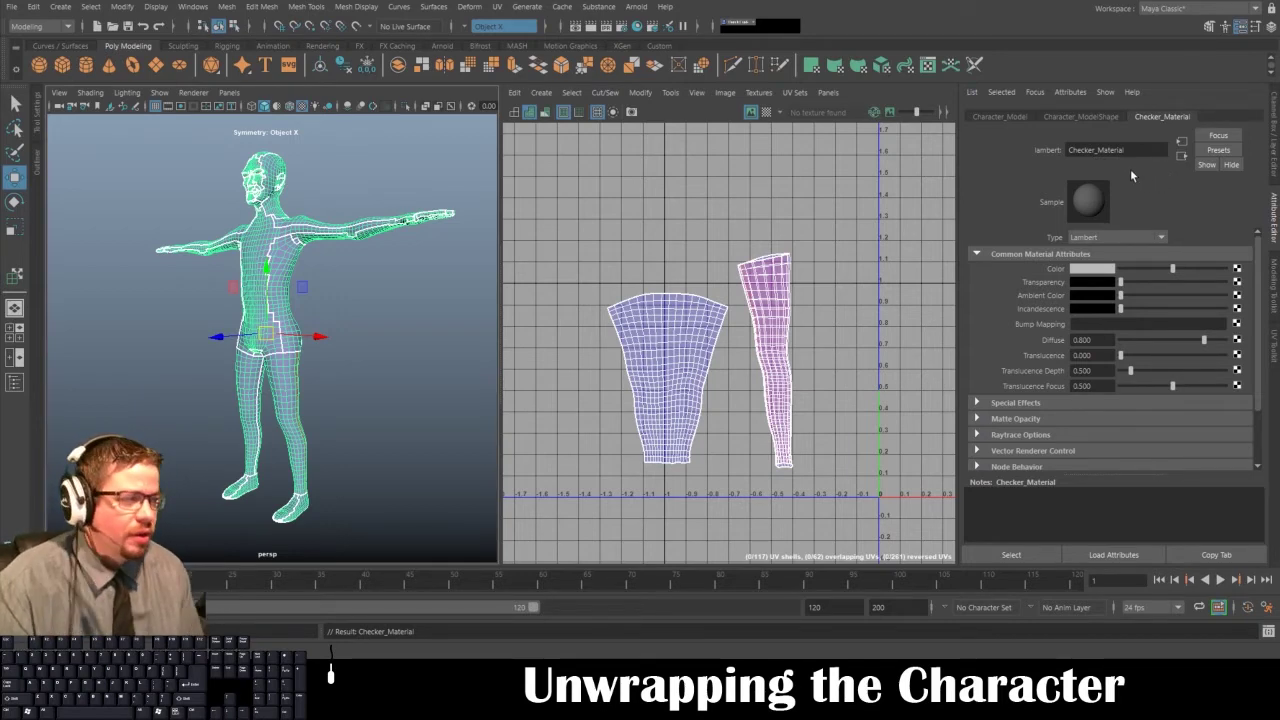
# - Try to rename the material as "Checker Material" with a space instead of the underscore
pyautogui.moveTo(1138, 150); pyautogui.dragTo(1010, 143)
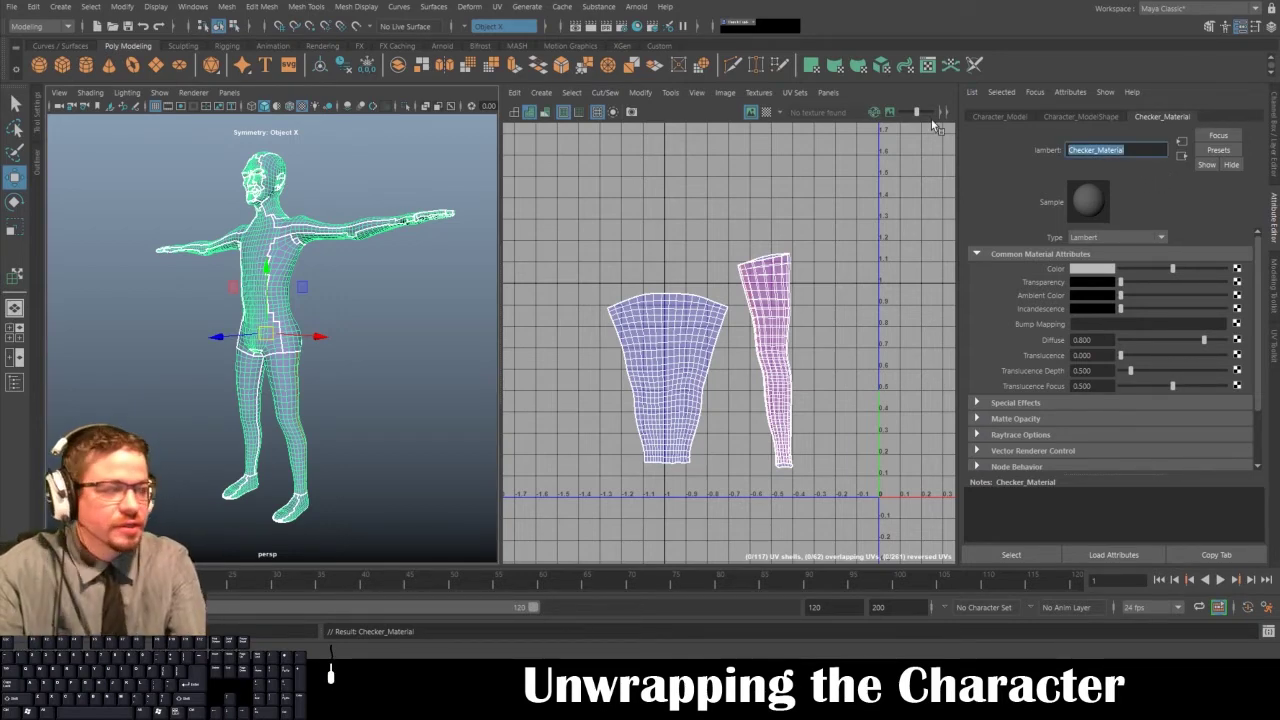
pyautogui.write('Checker Materi')
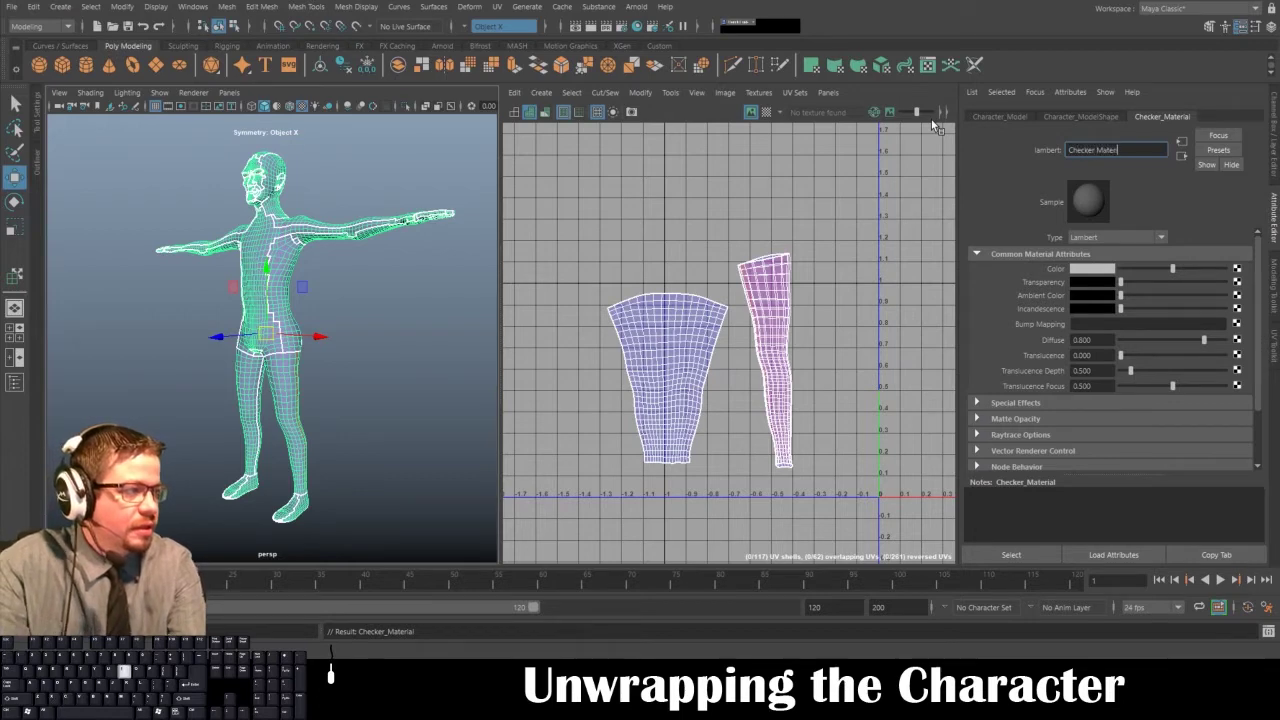
pyautogui.write('al')
pyautogui.press('Return')
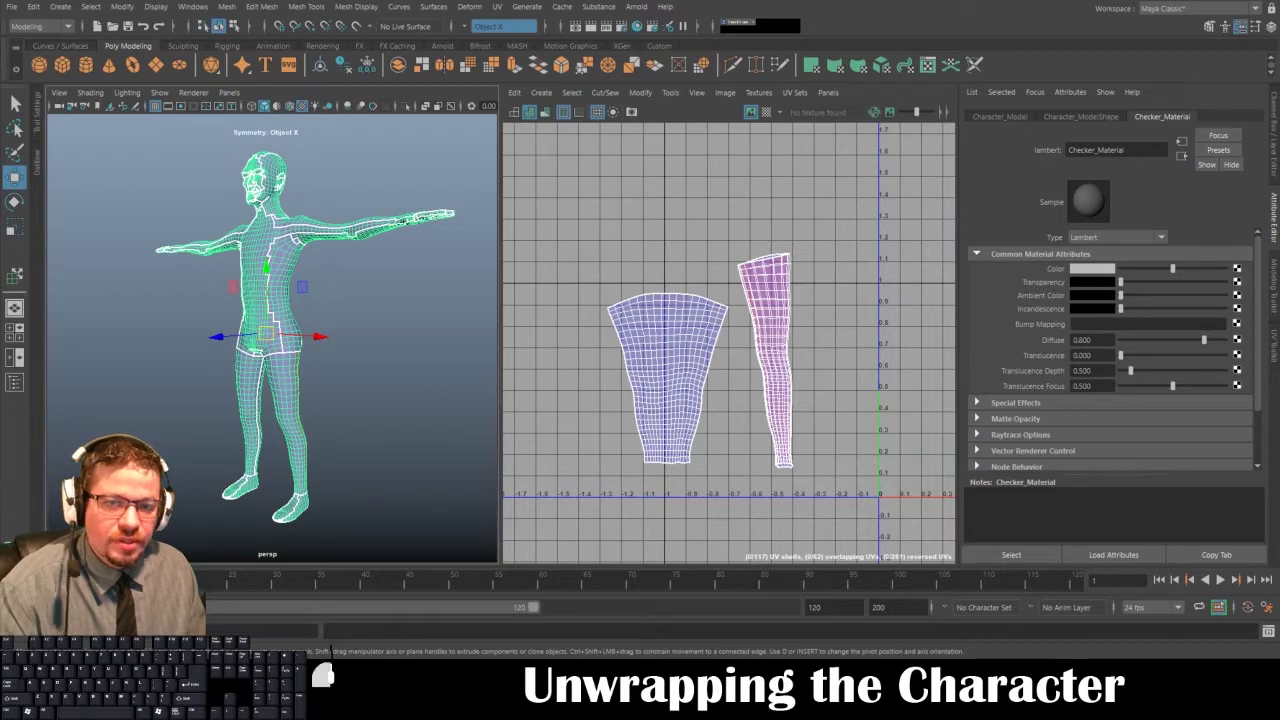
# - Connect a Checker texture to the colour of Checker_Material and reselect the character model
pyautogui.moveTo(523, 241); pyautogui.dragTo(553, 104)
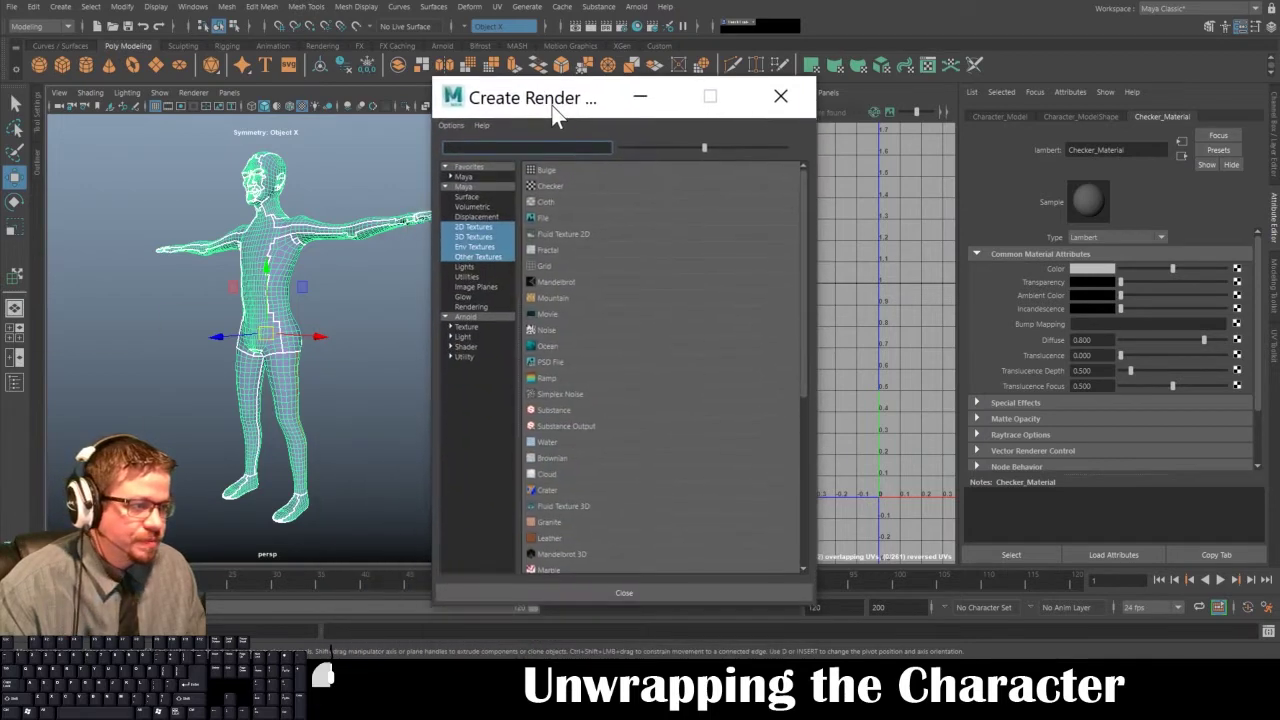
pyautogui.click(550, 186)
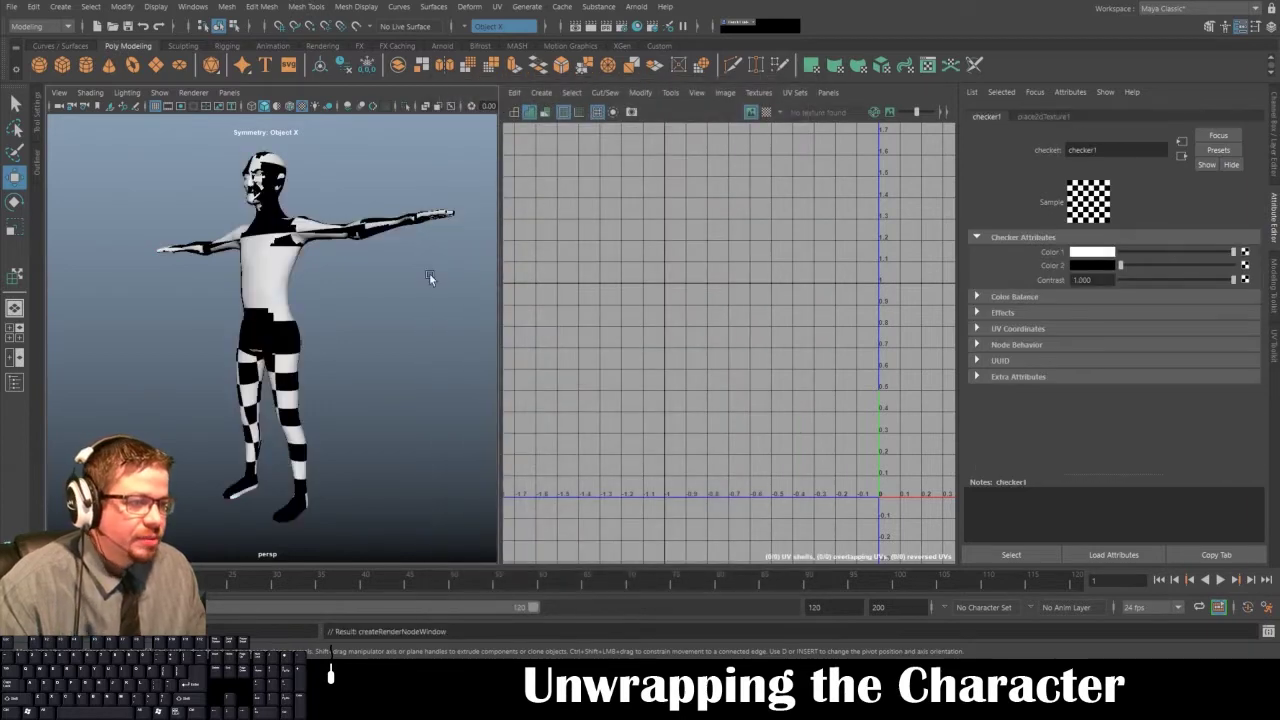
pyautogui.click(273, 265)
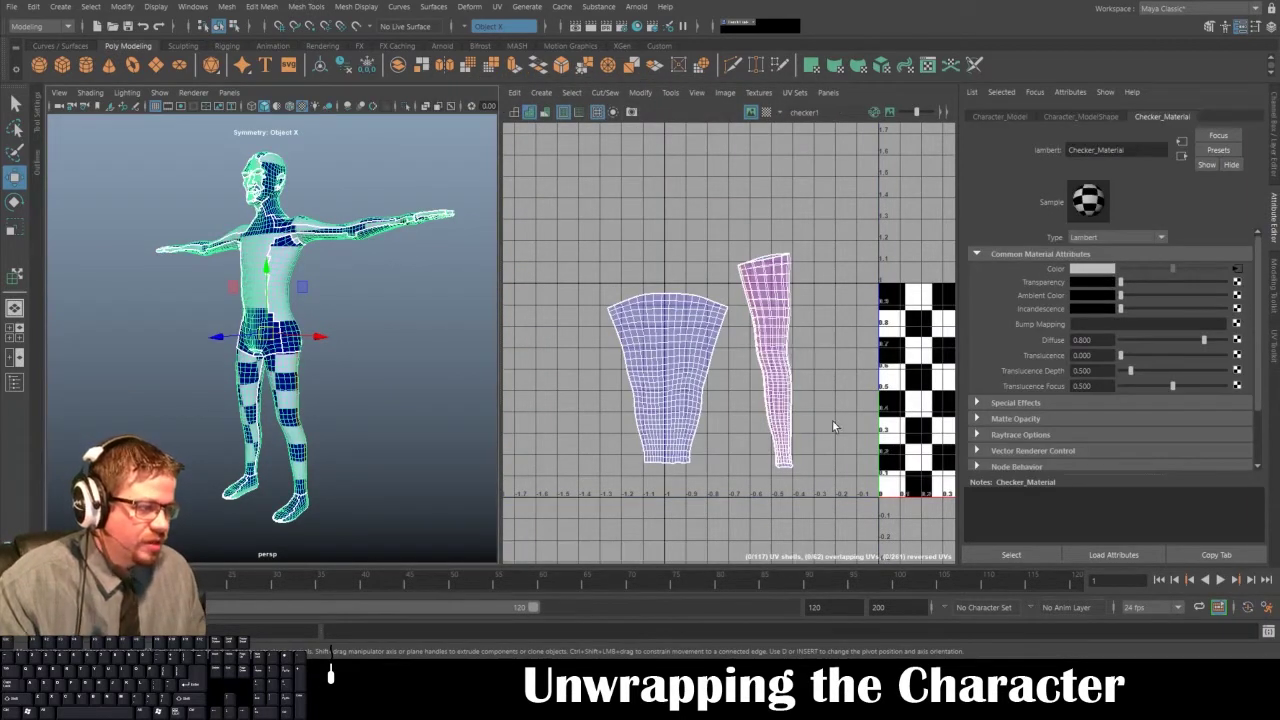
# - Select all the character's UV shells with the Move UV Shell tool and scale them up uniformly
pyautogui.scroll(-6, 833, 426)
pyautogui.click(669, 92)
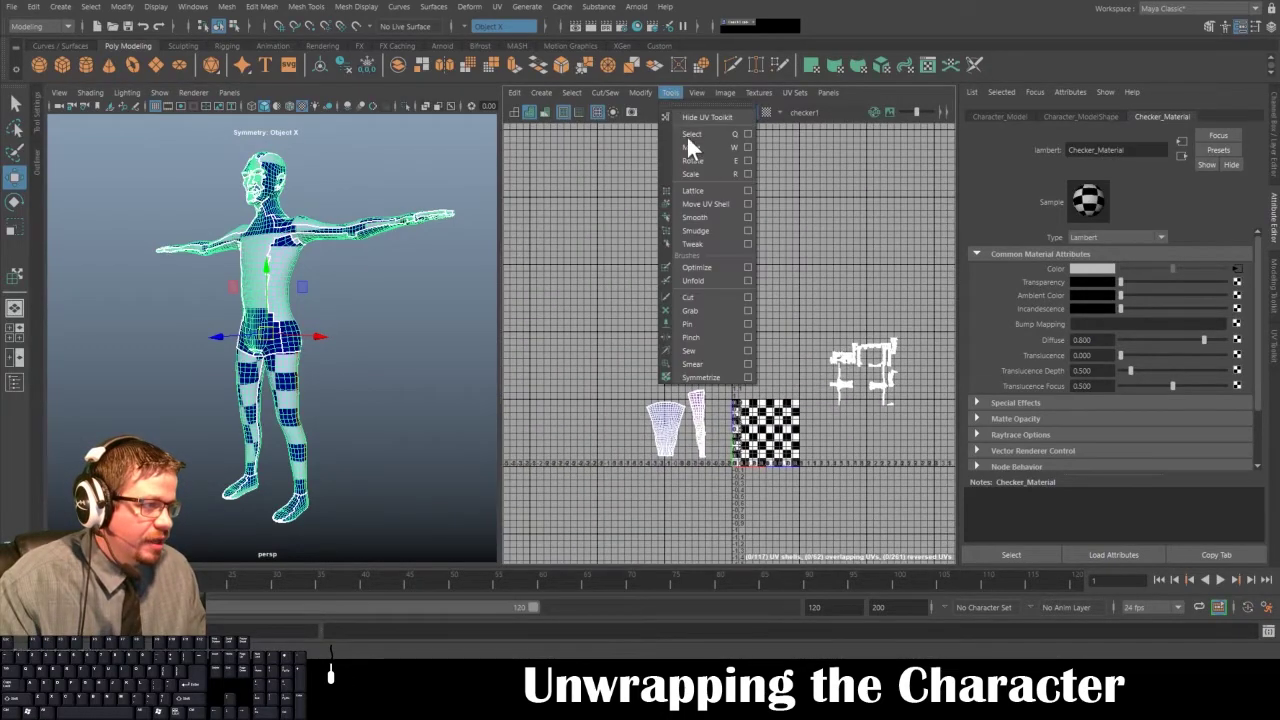
pyautogui.click(702, 201)
pyautogui.moveTo(591, 266); pyautogui.dragTo(1077, 606)
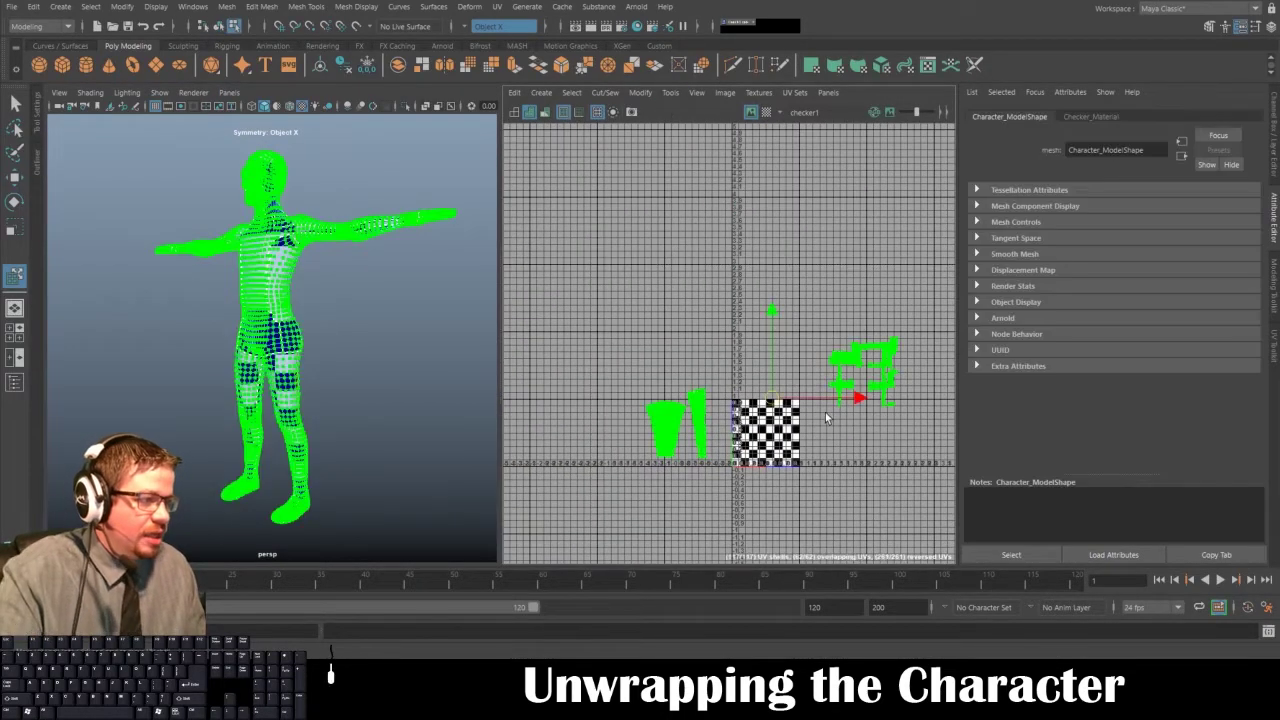
pyautogui.press('r')
pyautogui.moveTo(825, 412); pyautogui.dragTo(1093, 494, button='middle')
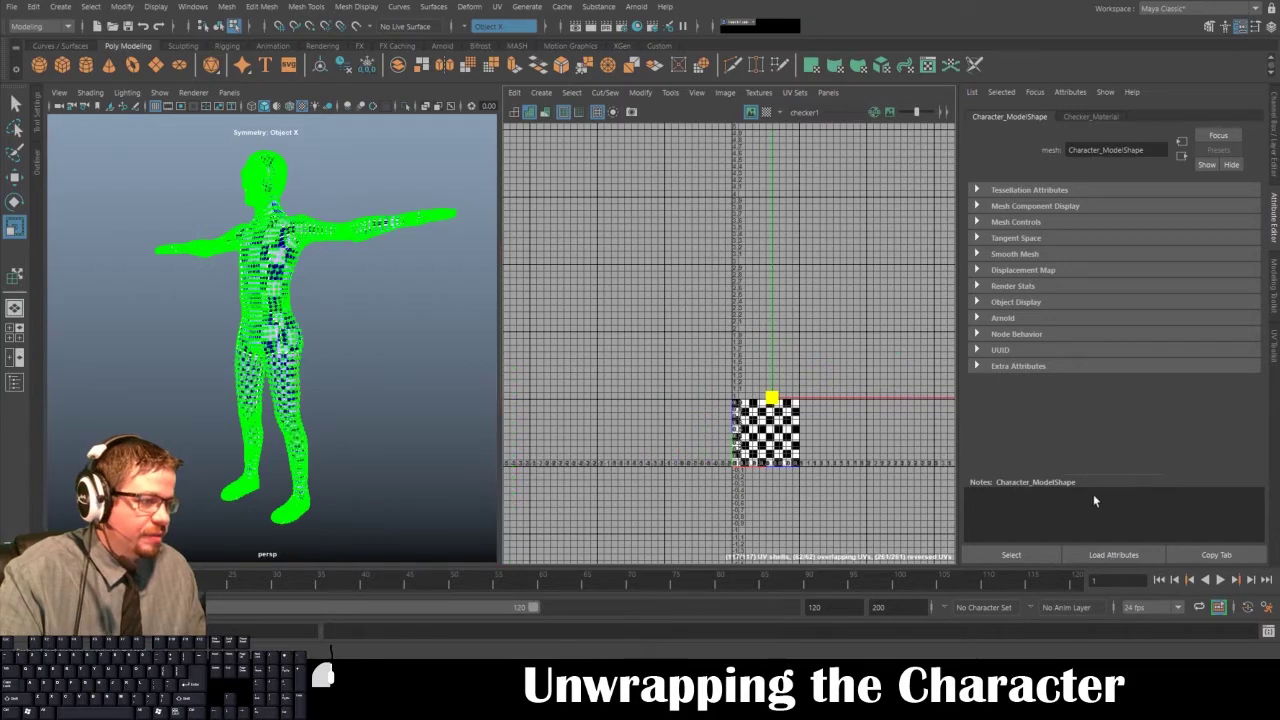
pyautogui.scroll(-5, 569, 277)
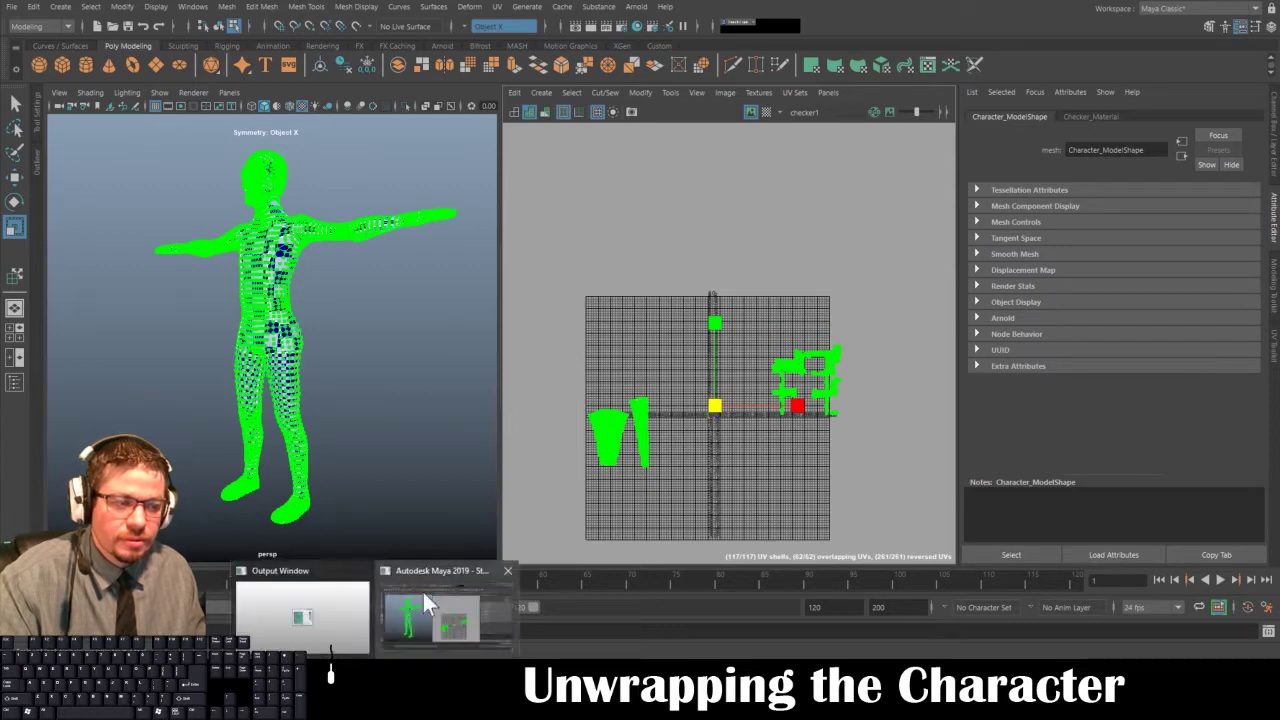
# - Undo the last action and bring the main Maya window back to the front
pyautogui.hotkey('ctrl', 'z')
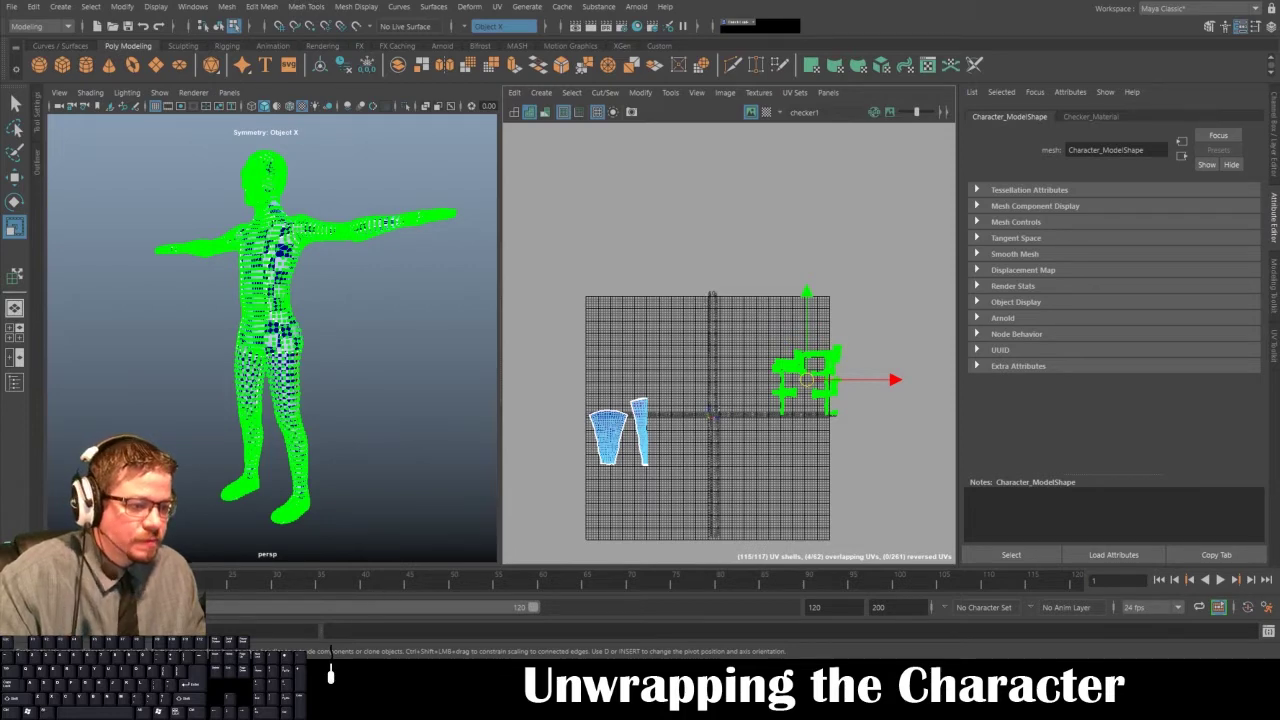
pyautogui.moveTo(350, 596)
pyautogui.click(363, 571)
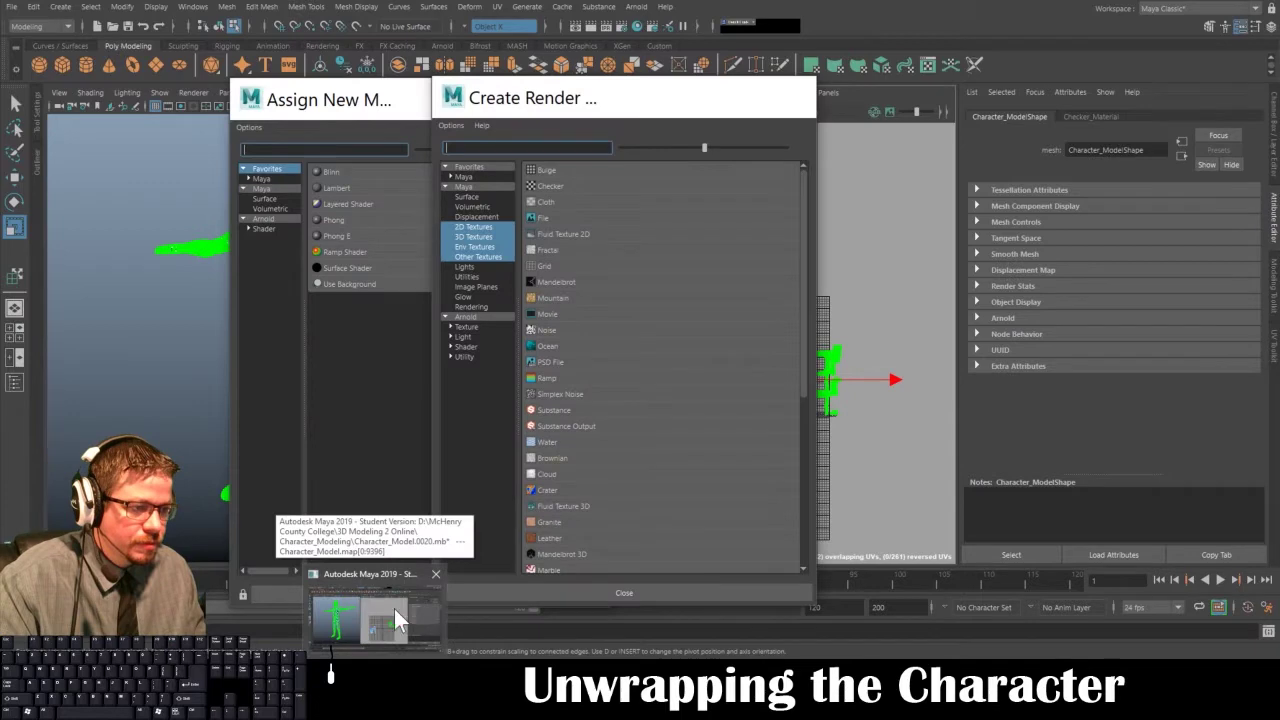
pyautogui.click(395, 609)
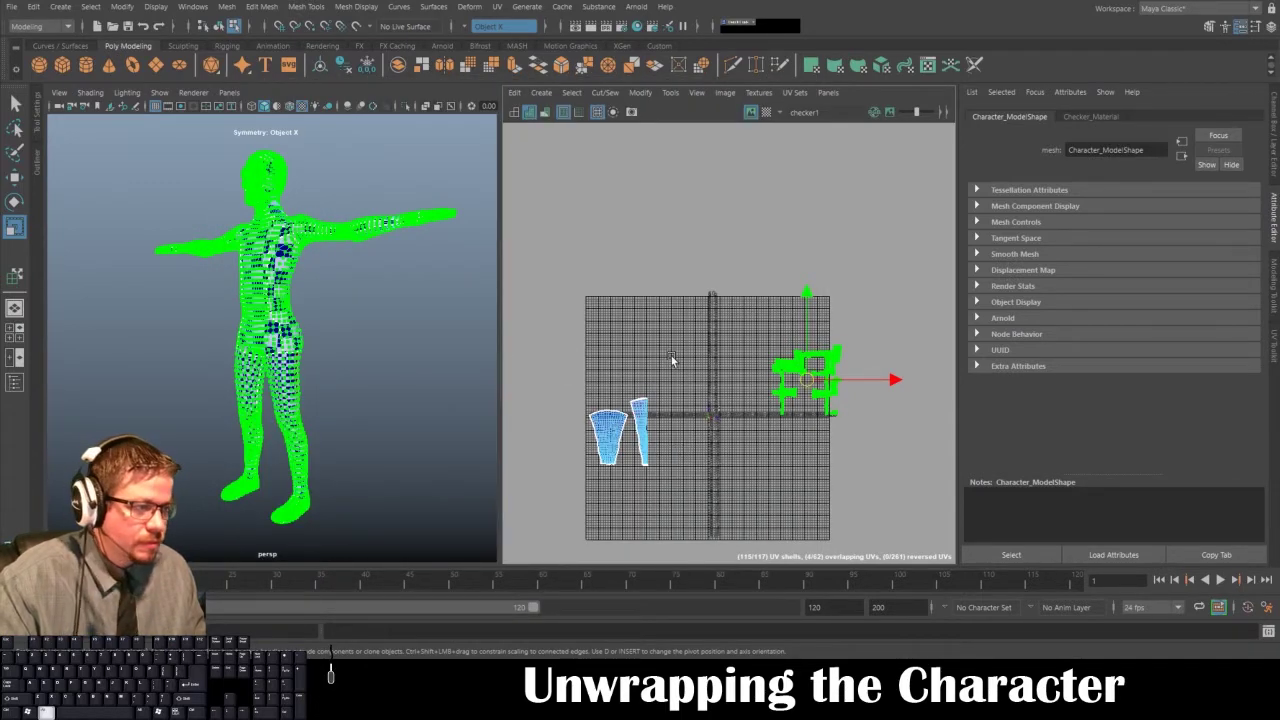
# - Examine the scaled-up body UV shells in the UV Editor and the front of the character model
pyautogui.keyDown('alt'); pyautogui.moveTo(671, 355); pyautogui.dragTo(627, 258, button='middle'); pyautogui.keyUp('alt')
pyautogui.keyDown('alt'); pyautogui.moveTo(350, 358); pyautogui.dragTo(375, 358); pyautogui.keyUp('alt')
pyautogui.keyDown('alt'); pyautogui.moveTo(651, 309); pyautogui.dragTo(850, 350, button='right'); pyautogui.keyUp('alt')
pyautogui.keyDown('alt'); pyautogui.moveTo(870, 337); pyautogui.dragTo(650, 403, button='middle'); pyautogui.keyUp('alt')
pyautogui.keyDown('alt'); pyautogui.moveTo(650, 403); pyautogui.dragTo(801, 508, button='right'); pyautogui.keyUp('alt')
pyautogui.keyDown('alt'); pyautogui.moveTo(738, 394); pyautogui.dragTo(667, 437, button='middle'); pyautogui.keyUp('alt')
pyautogui.keyDown('alt'); pyautogui.moveTo(230, 387); pyautogui.dragTo(316, 337); pyautogui.keyUp('alt')
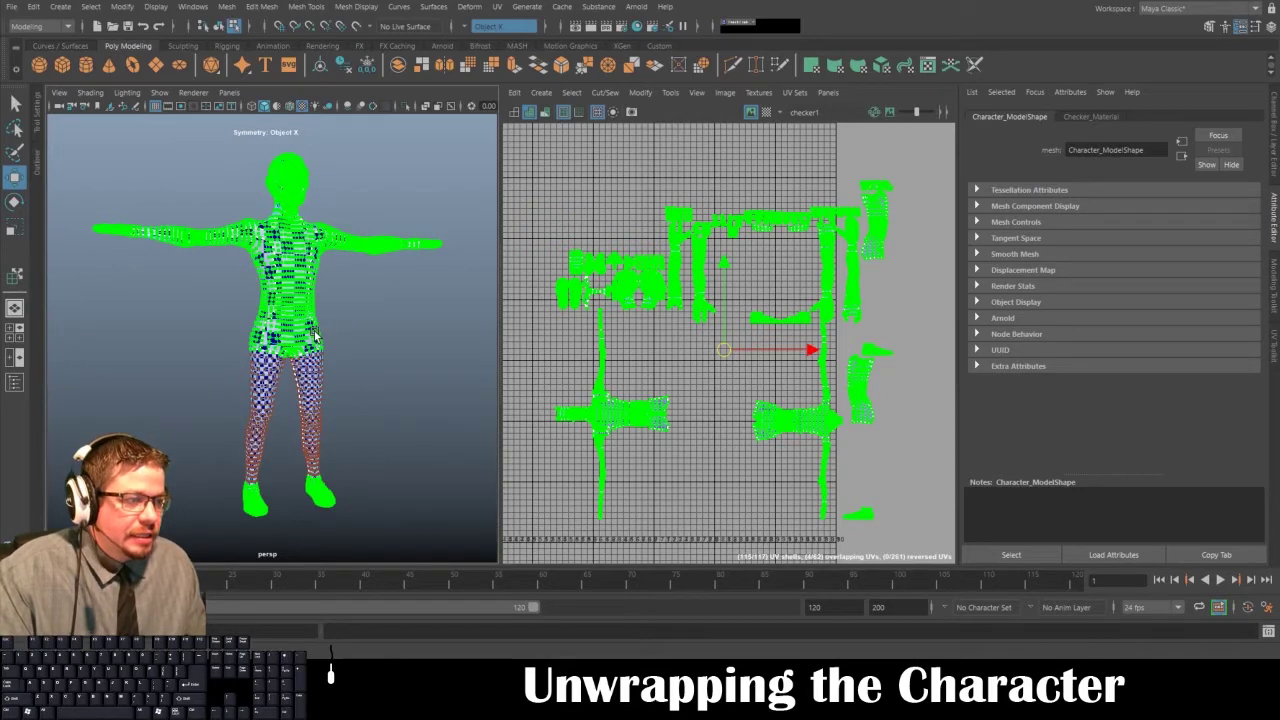
# - Maximize the perspective view, return to object mode and deselect the character model
pyautogui.press('space')
pyautogui.scroll(2, 377, 340)
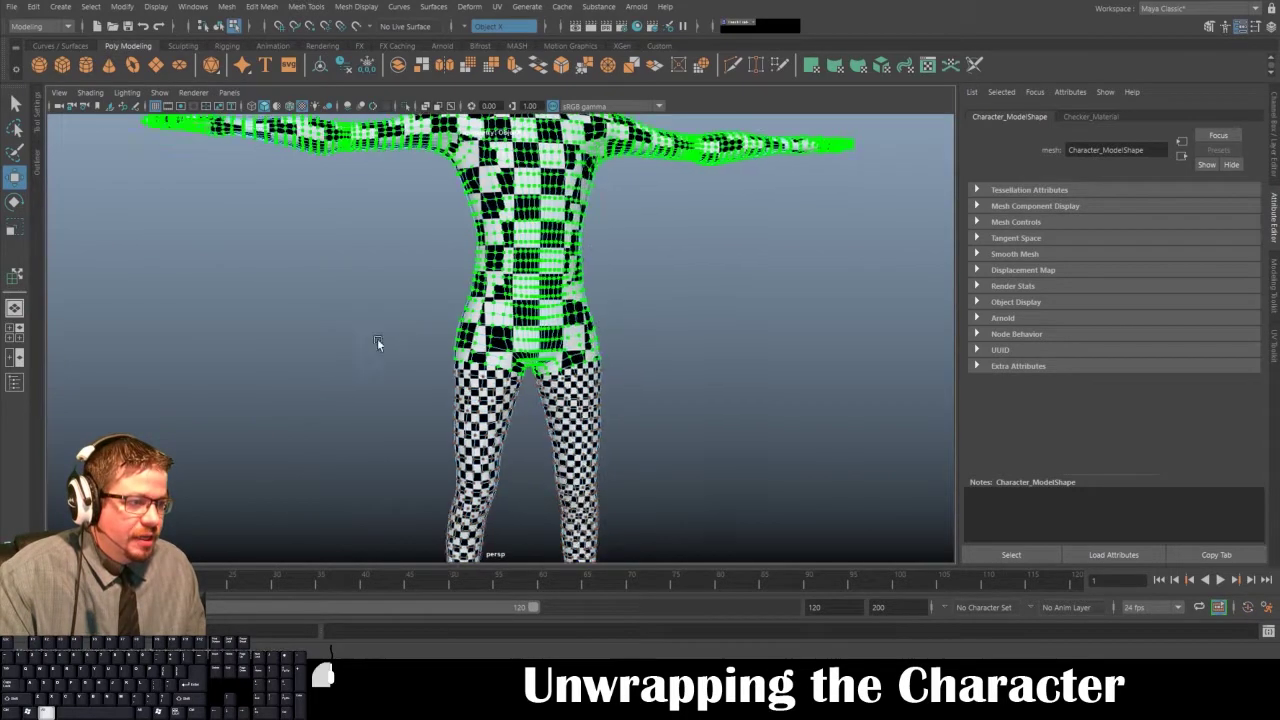
pyautogui.keyDown('alt'); pyautogui.moveTo(377, 343); pyautogui.dragTo(343, 300); pyautogui.keyUp('alt')
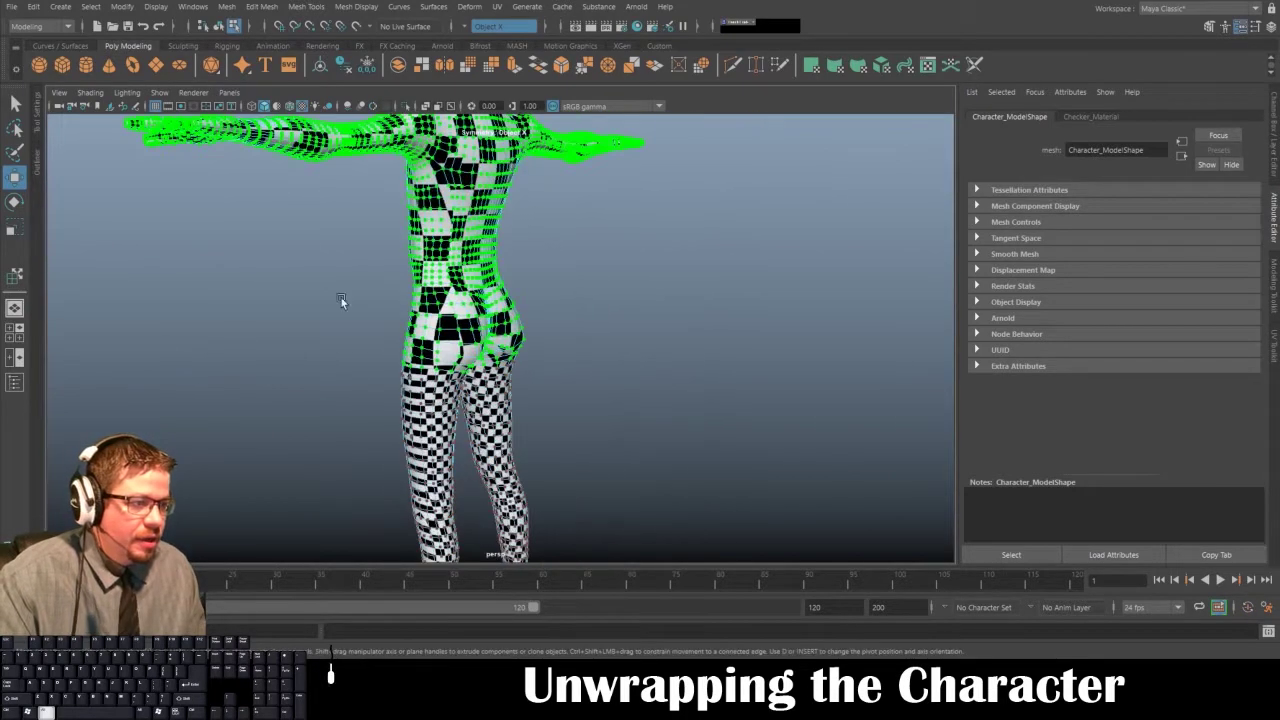
pyautogui.moveTo(493, 250); pyautogui.dragTo(541, 228, button='right')
pyautogui.click(541, 228)
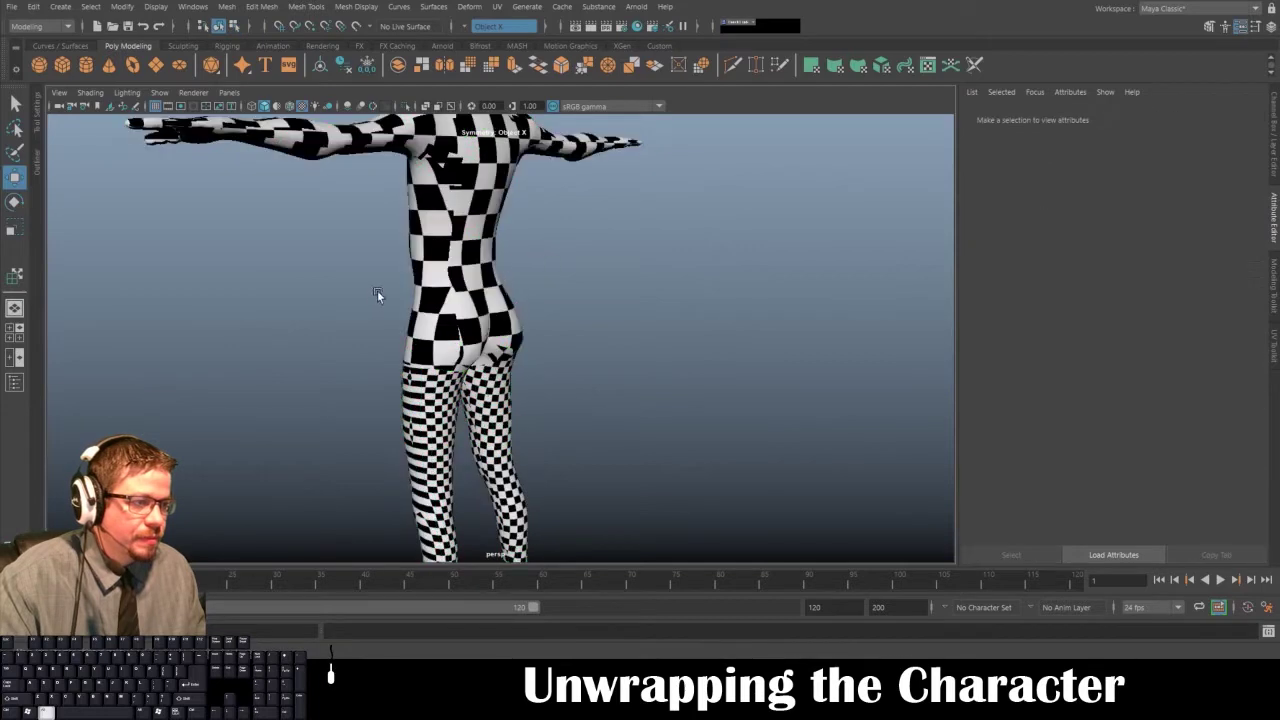
# - Compare the size and distortion of the checker squares on the character's torso, arms and legs from the front
pyautogui.keyDown('alt'); pyautogui.moveTo(377, 290); pyautogui.dragTo(580, 273); pyautogui.keyUp('alt')
pyautogui.keyDown('alt'); pyautogui.moveTo(580, 273); pyautogui.dragTo(588, 396, button='middle'); pyautogui.keyUp('alt')
pyautogui.keyDown('alt'); pyautogui.moveTo(591, 399); pyautogui.dragTo(494, 383); pyautogui.keyUp('alt')
pyautogui.keyDown('alt'); pyautogui.moveTo(494, 383); pyautogui.dragTo(491, 340, button='middle'); pyautogui.keyUp('alt')
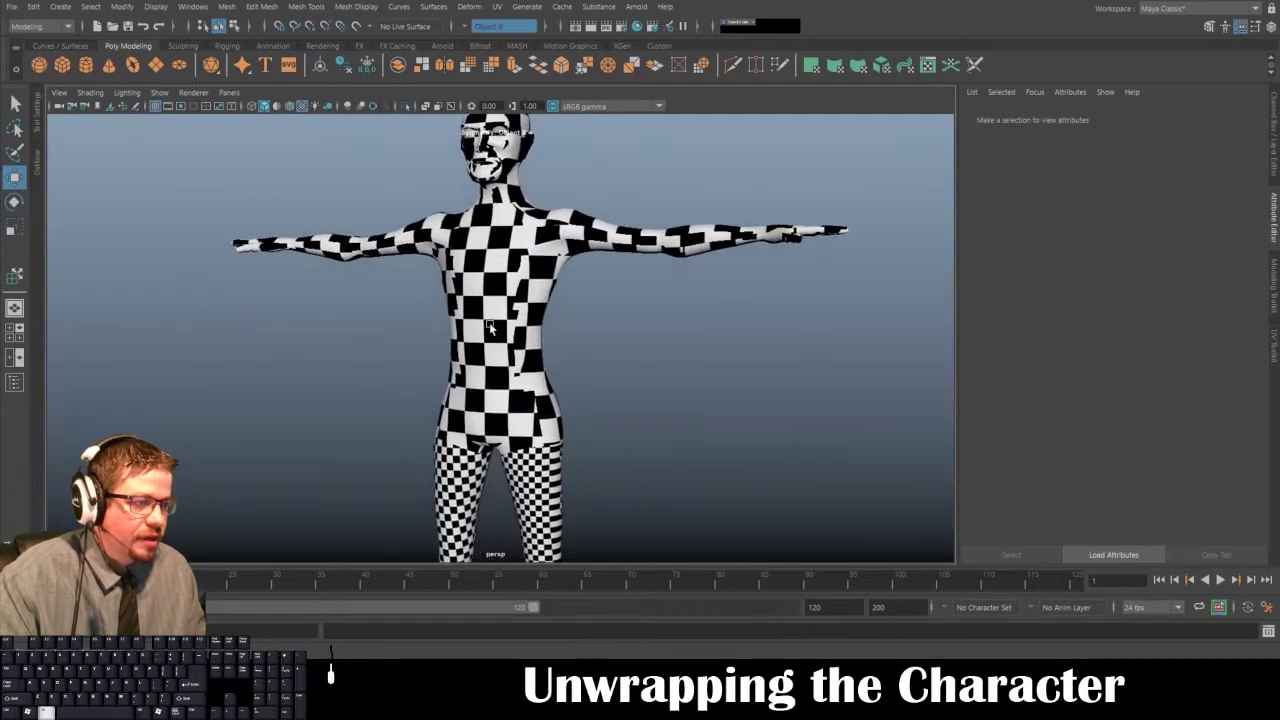
pyautogui.scroll(2, 491, 332)
pyautogui.keyDown('alt'); pyautogui.moveTo(505, 530); pyautogui.dragTo(508, 329, button='middle'); pyautogui.keyUp('alt')
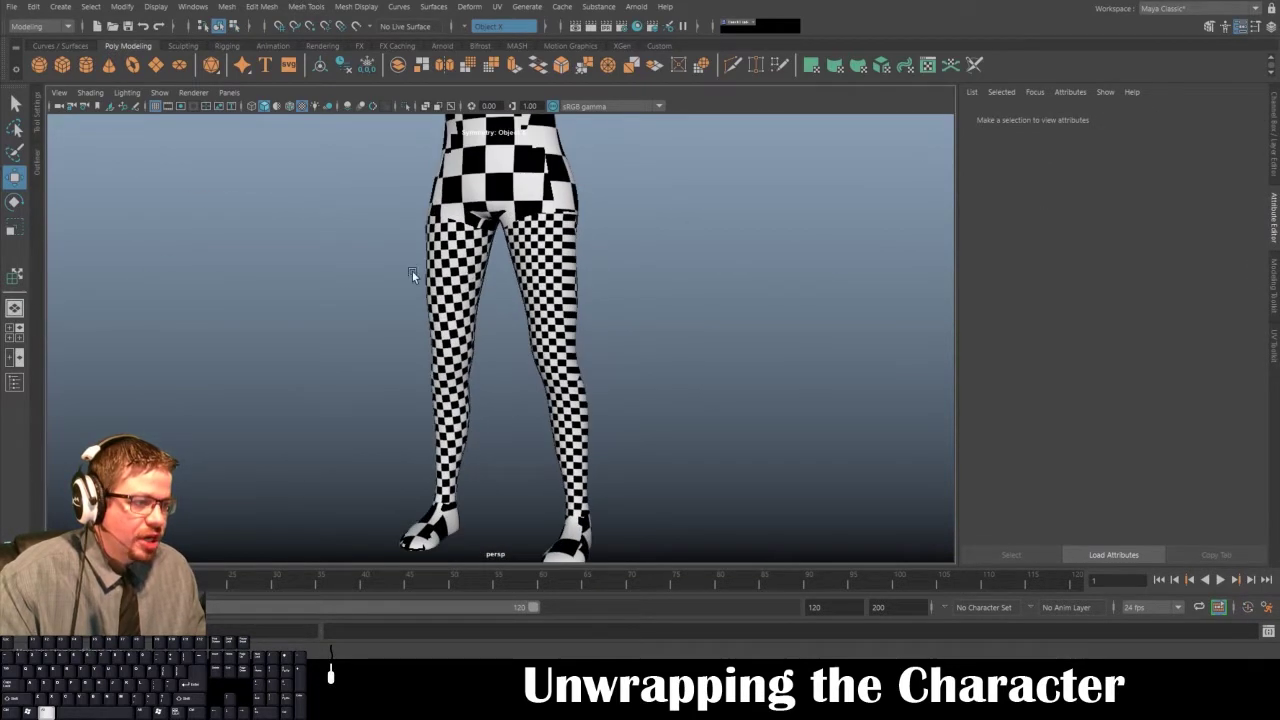
pyautogui.keyDown('alt'); pyautogui.moveTo(524, 253); pyautogui.dragTo(514, 336, button='middle'); pyautogui.keyUp('alt')
pyautogui.keyDown('alt'); pyautogui.moveTo(430, 310); pyautogui.dragTo(541, 319, button='middle'); pyautogui.keyUp('alt')
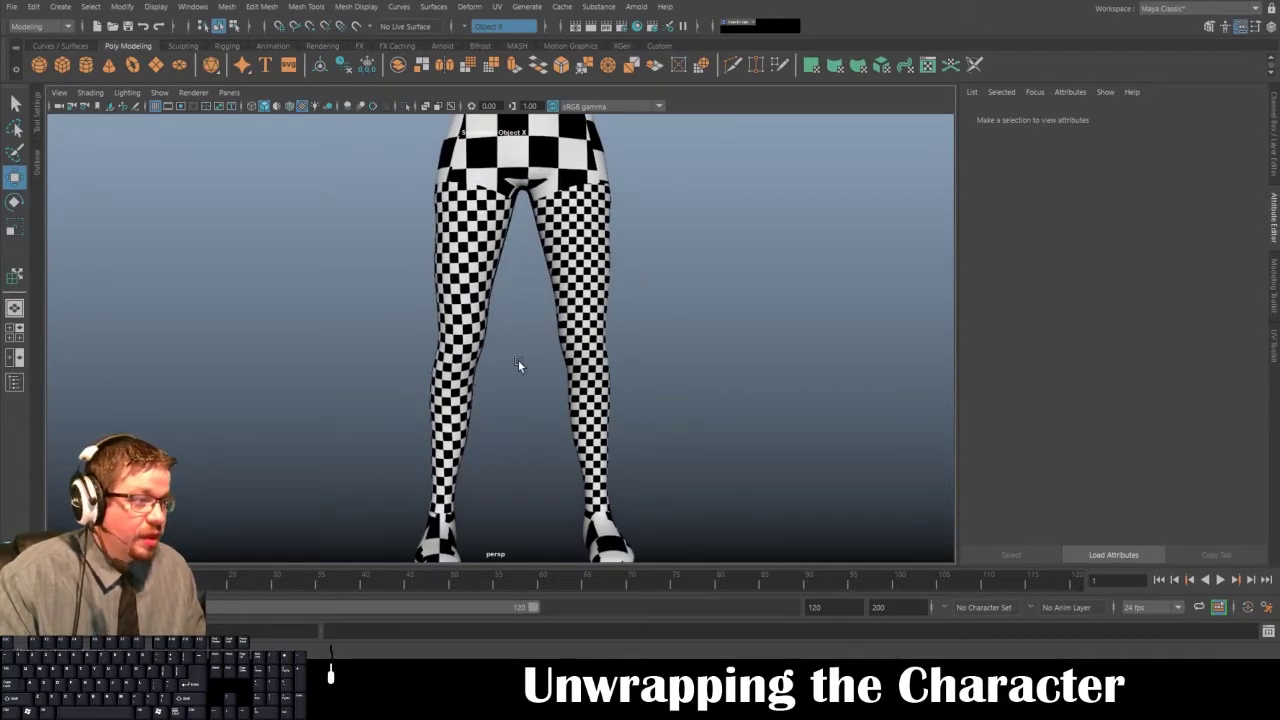
pyautogui.keyDown('alt'); pyautogui.moveTo(530, 366); pyautogui.dragTo(505, 327, button='right'); pyautogui.keyUp('alt')
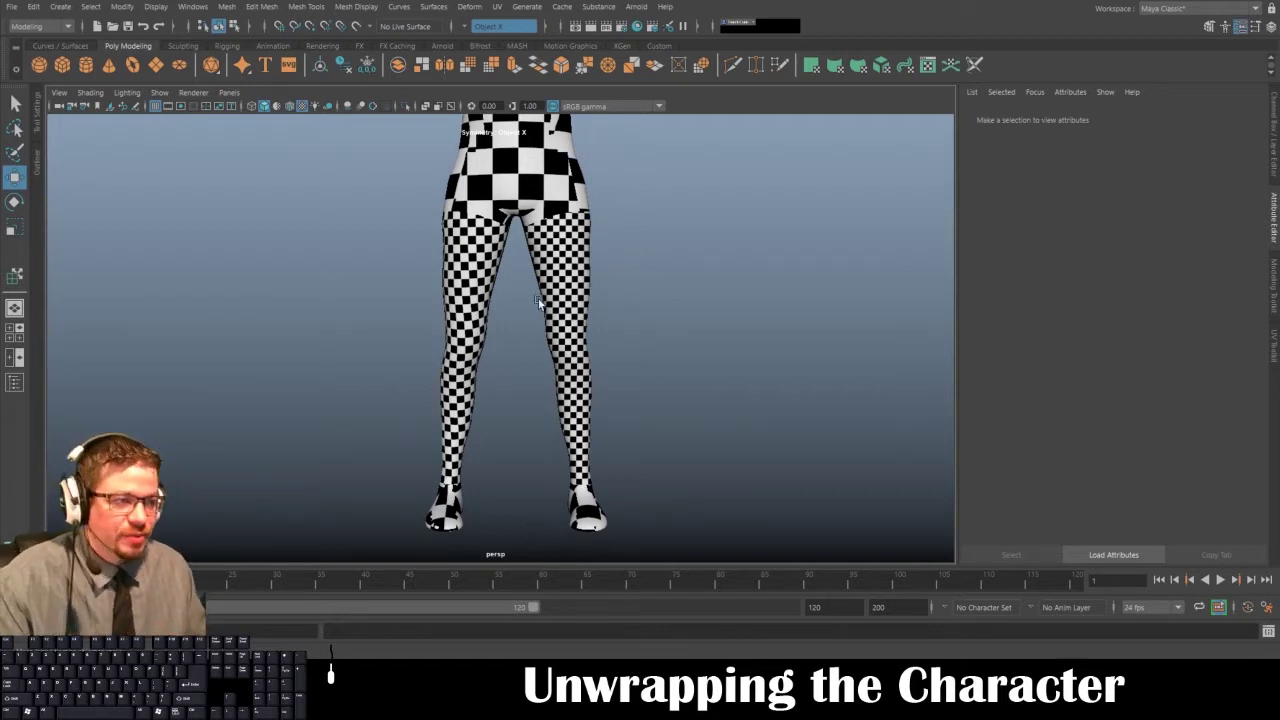
# - Examine the checker pattern on both legs from the sides, the back and up close for stretching and seams
pyautogui.keyDown('alt'); pyautogui.moveTo(465, 290); pyautogui.dragTo(352, 300); pyautogui.keyUp('alt')
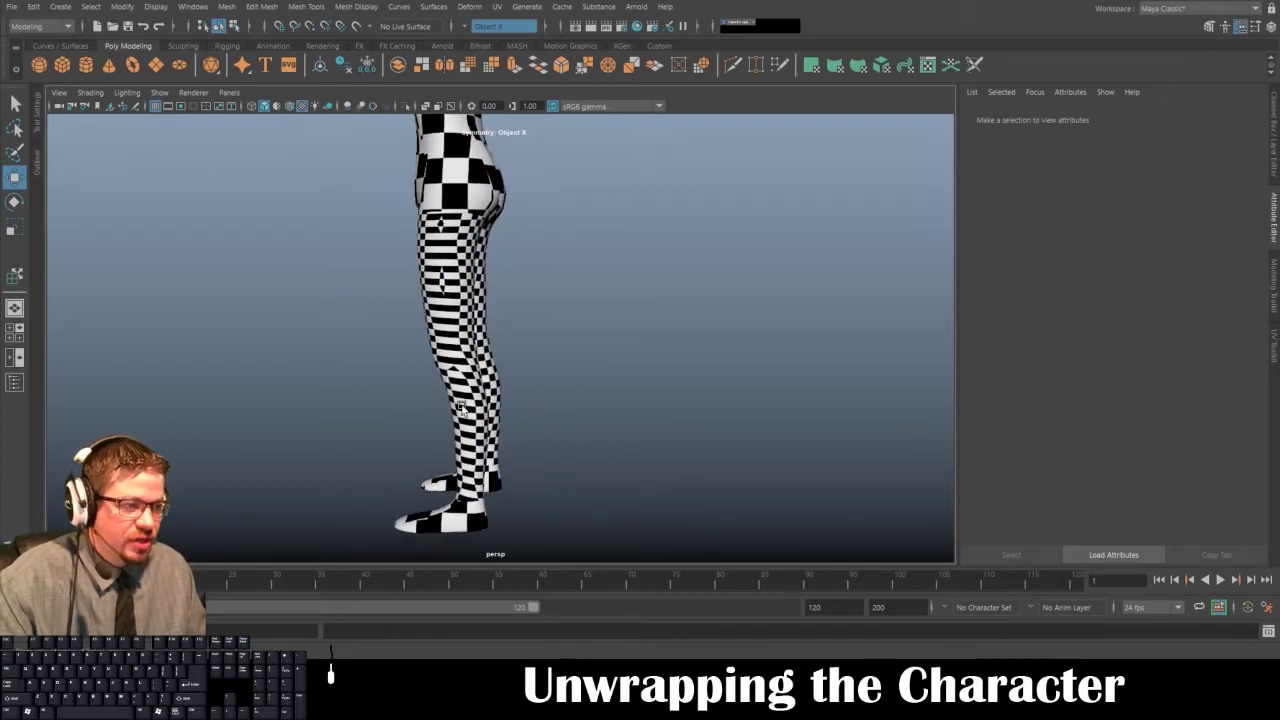
pyautogui.keyDown('alt'); pyautogui.moveTo(463, 410); pyautogui.dragTo(362, 396); pyautogui.keyUp('alt')
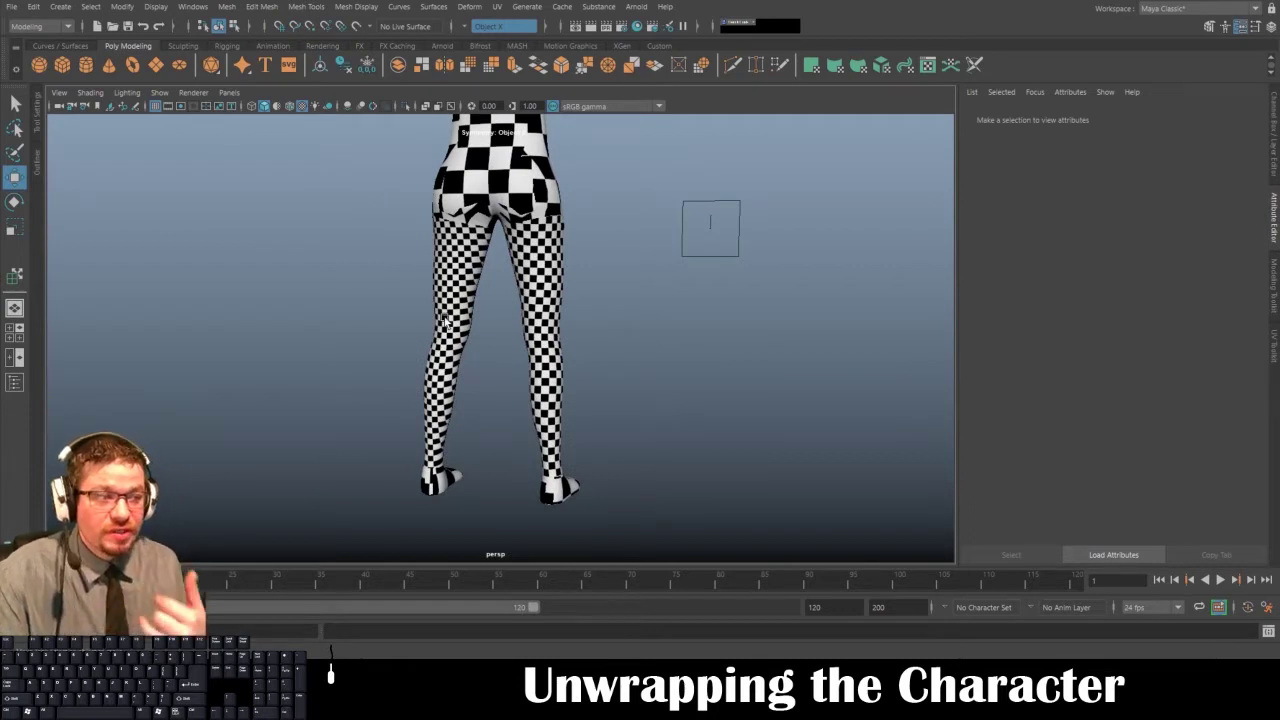
pyautogui.keyDown('alt'); pyautogui.moveTo(438, 322); pyautogui.dragTo(453, 312); pyautogui.keyUp('alt')
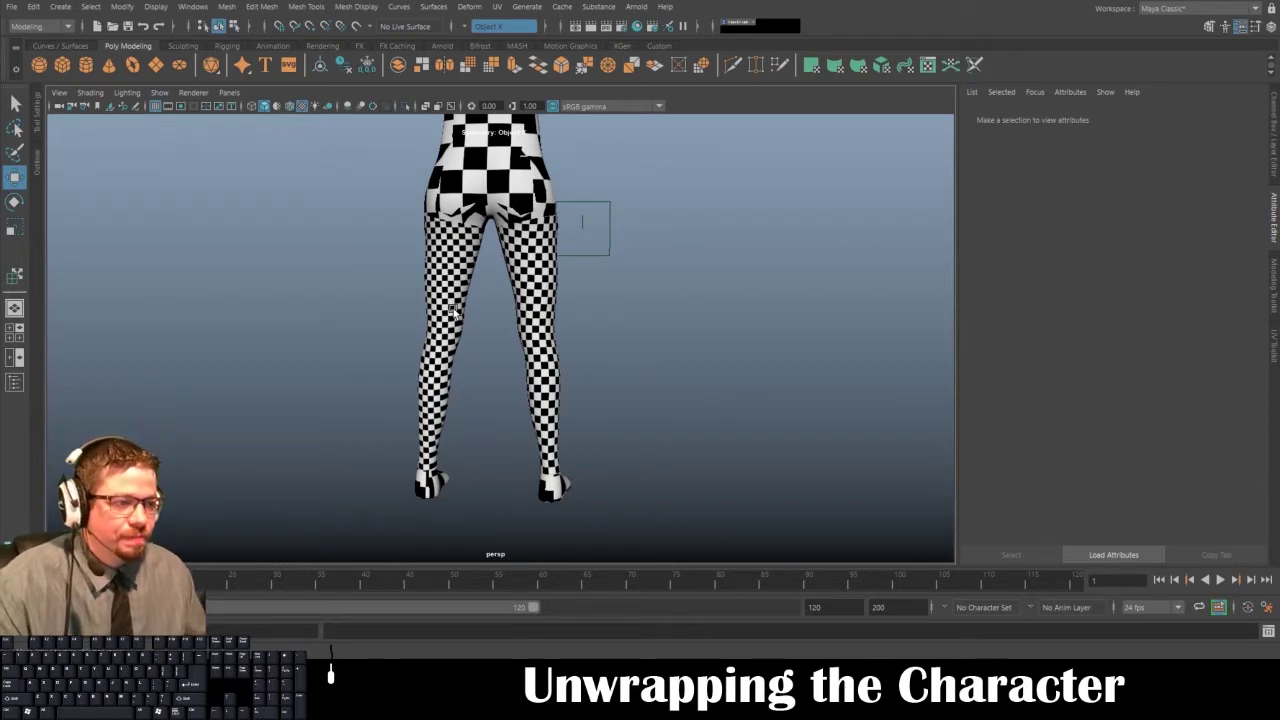
pyautogui.keyDown('alt'); pyautogui.moveTo(510, 336); pyautogui.dragTo(481, 314); pyautogui.keyUp('alt')
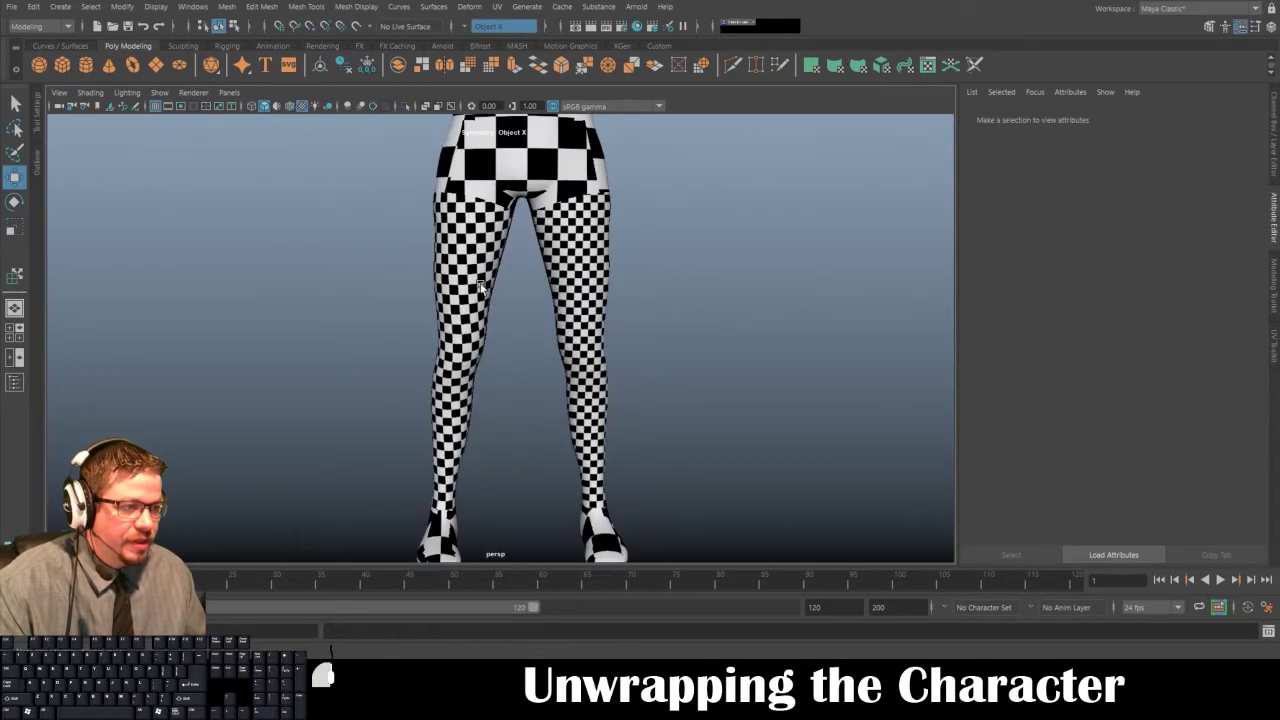
pyautogui.click(481, 314)
pyautogui.click(357, 358)
pyautogui.keyDown('alt'); pyautogui.moveTo(357, 358); pyautogui.dragTo(641, 374); pyautogui.keyUp('alt')
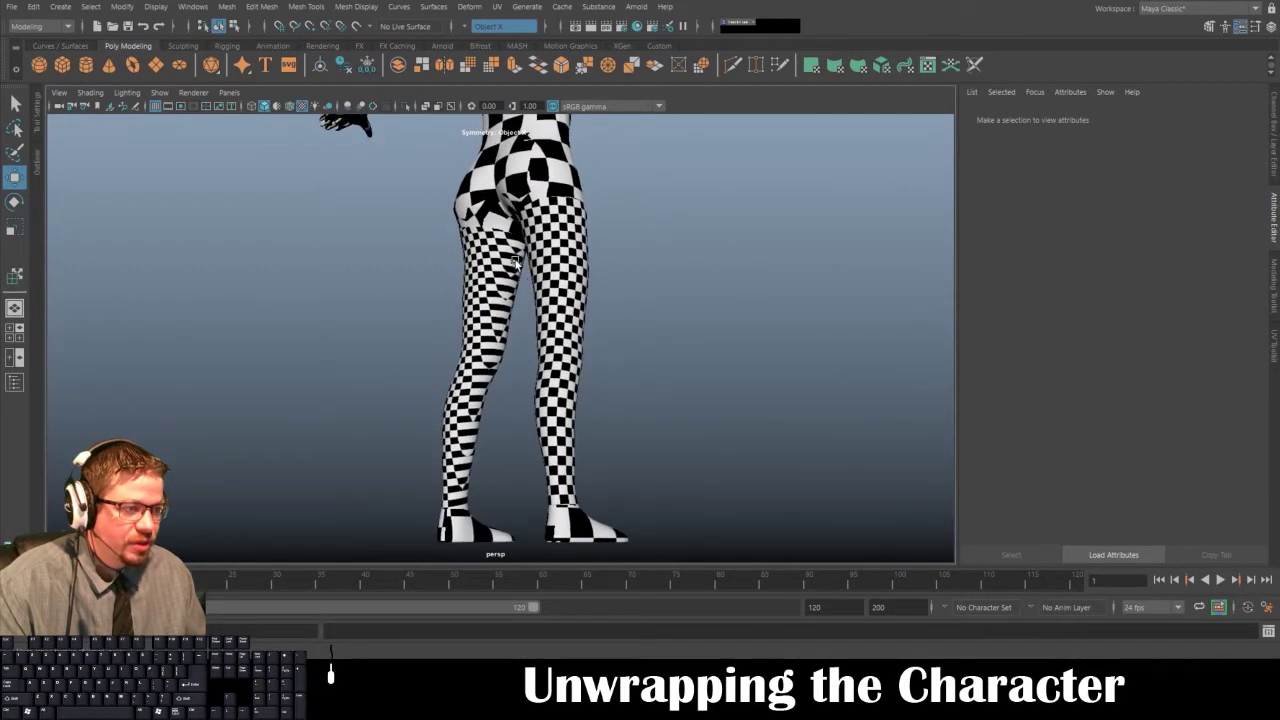
pyautogui.keyDown('alt'); pyautogui.moveTo(503, 316); pyautogui.dragTo(405, 368); pyautogui.keyUp('alt')
pyautogui.keyDown('alt'); pyautogui.moveTo(405, 368); pyautogui.dragTo(449, 368, button='right'); pyautogui.keyUp('alt')
pyautogui.keyDown('alt'); pyautogui.moveTo(455, 368); pyautogui.dragTo(600, 366); pyautogui.keyUp('alt')
pyautogui.keyDown('alt'); pyautogui.moveTo(372, 314); pyautogui.dragTo(476, 199); pyautogui.keyUp('alt')
pyautogui.keyDown('alt'); pyautogui.moveTo(460, 345); pyautogui.dragTo(435, 370); pyautogui.keyUp('alt')
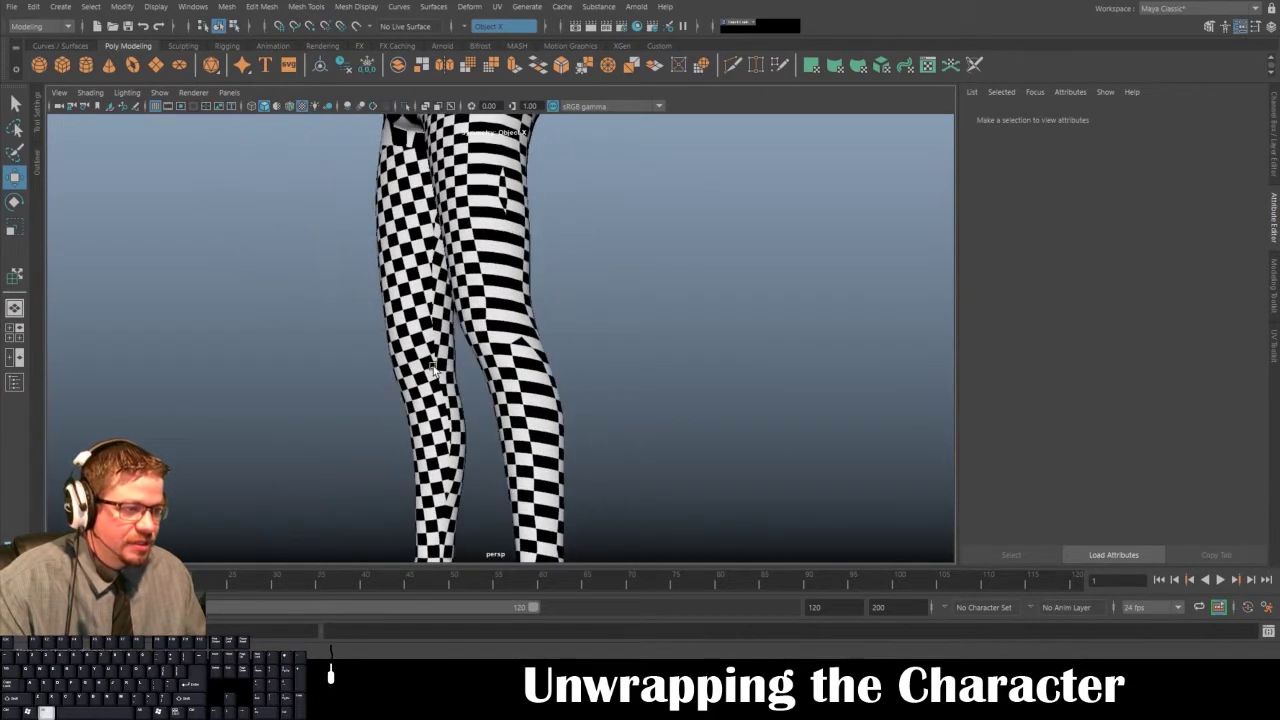
pyautogui.keyDown('alt'); pyautogui.moveTo(453, 449); pyautogui.dragTo(410, 343); pyautogui.keyUp('alt')
pyautogui.scroll(4, 430, 356)
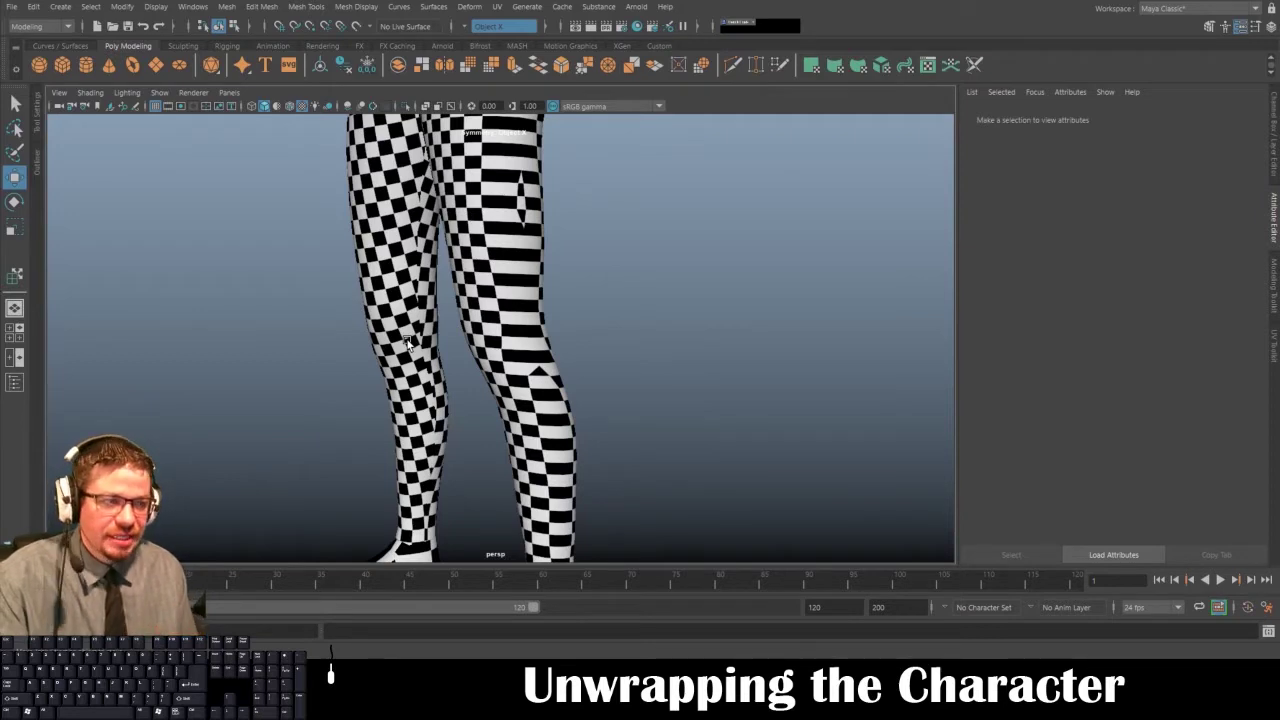
# - Show the character's mesh edges and examine the checker pattern around the hips, crotch and thighs from the front and back
pyautogui.click(407, 342)
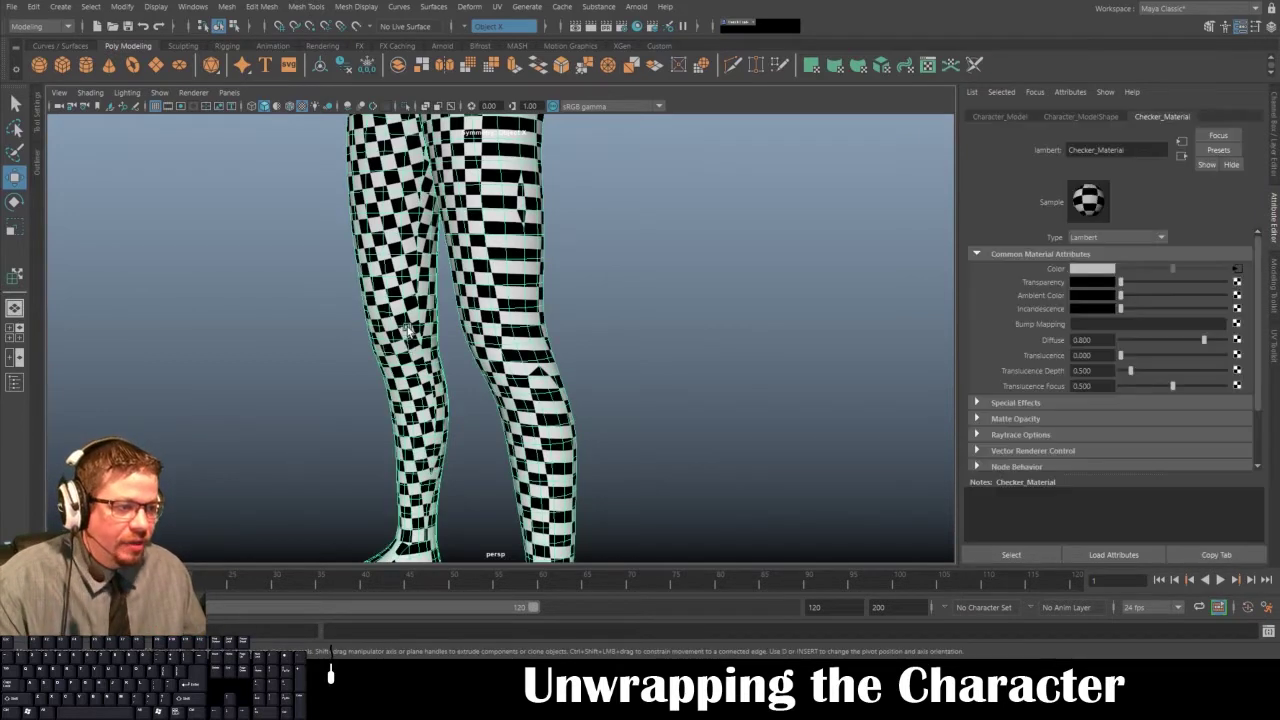
pyautogui.keyDown('alt'); pyautogui.moveTo(407, 342); pyautogui.dragTo(425, 262); pyautogui.keyUp('alt')
pyautogui.moveTo(425, 262); pyautogui.dragTo(425, 228, button='right')
pyautogui.keyDown('alt'); pyautogui.moveTo(450, 250); pyautogui.dragTo(556, 448, button='middle'); pyautogui.keyUp('alt')
pyautogui.keyDown('alt'); pyautogui.moveTo(556, 448); pyautogui.dragTo(596, 440, button='right'); pyautogui.keyUp('alt')
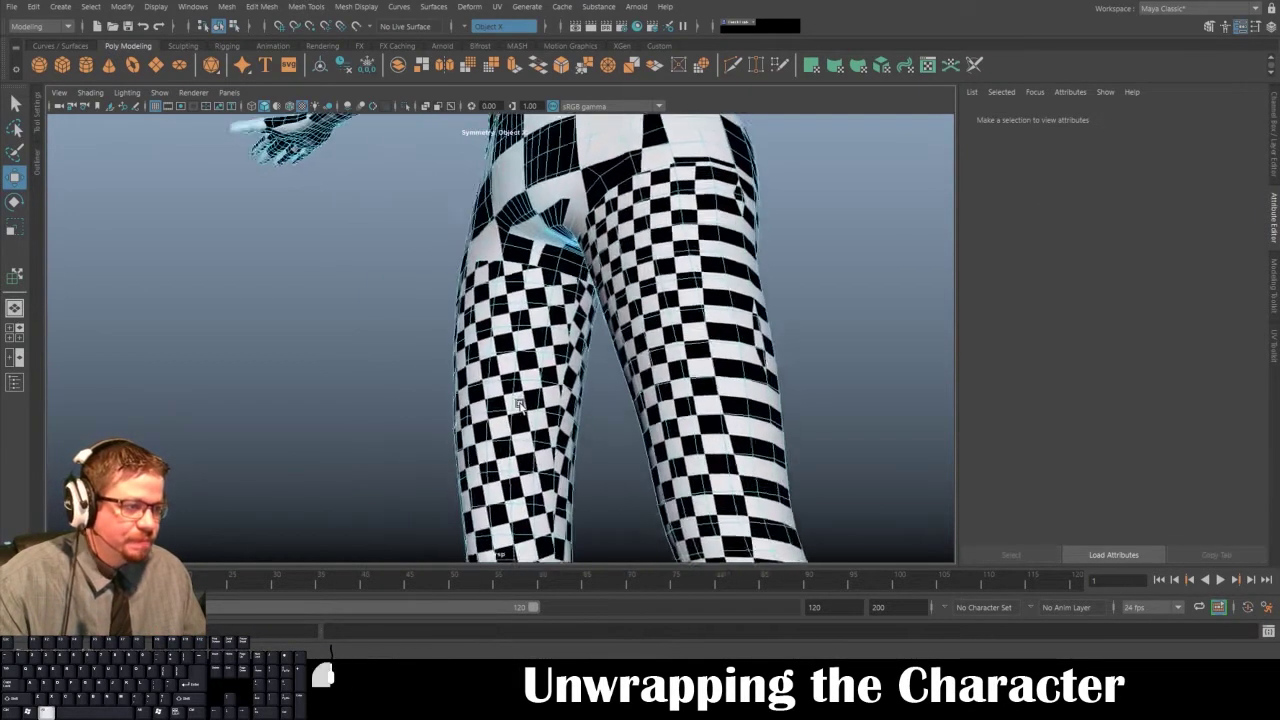
pyautogui.keyDown('alt'); pyautogui.moveTo(596, 440); pyautogui.dragTo(510, 352); pyautogui.keyUp('alt')
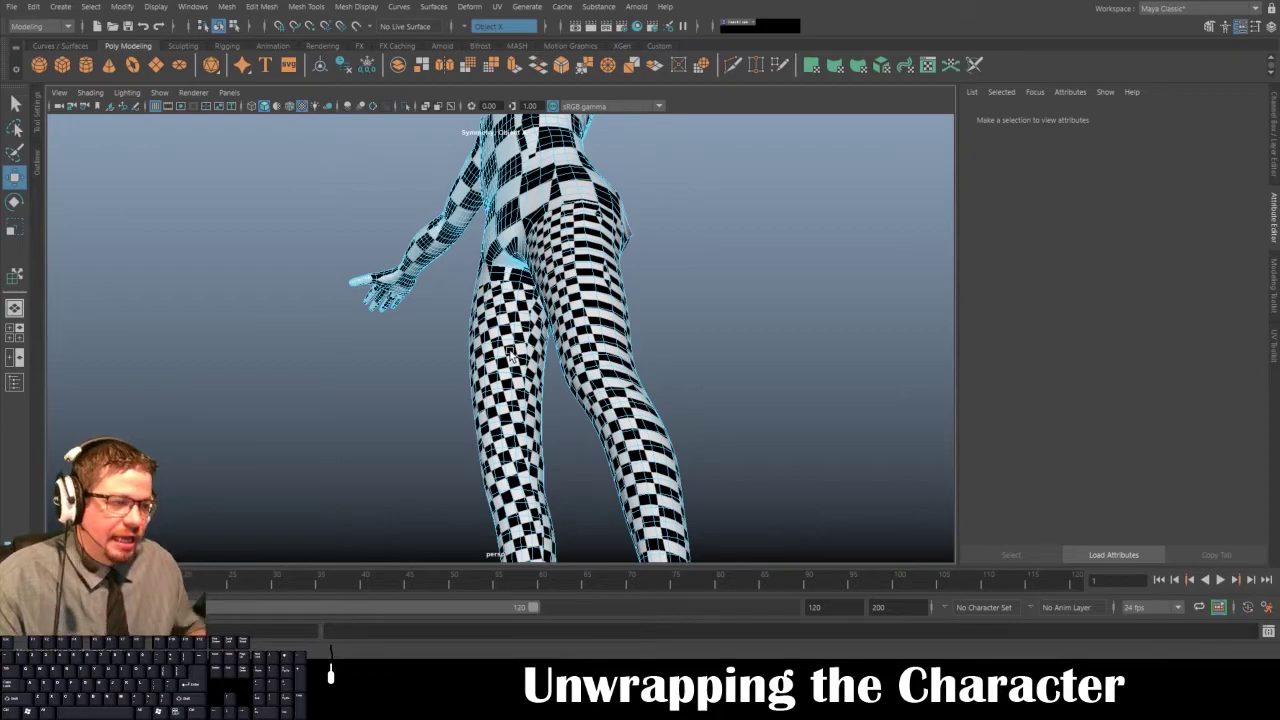
pyautogui.scroll(5, 510, 354)
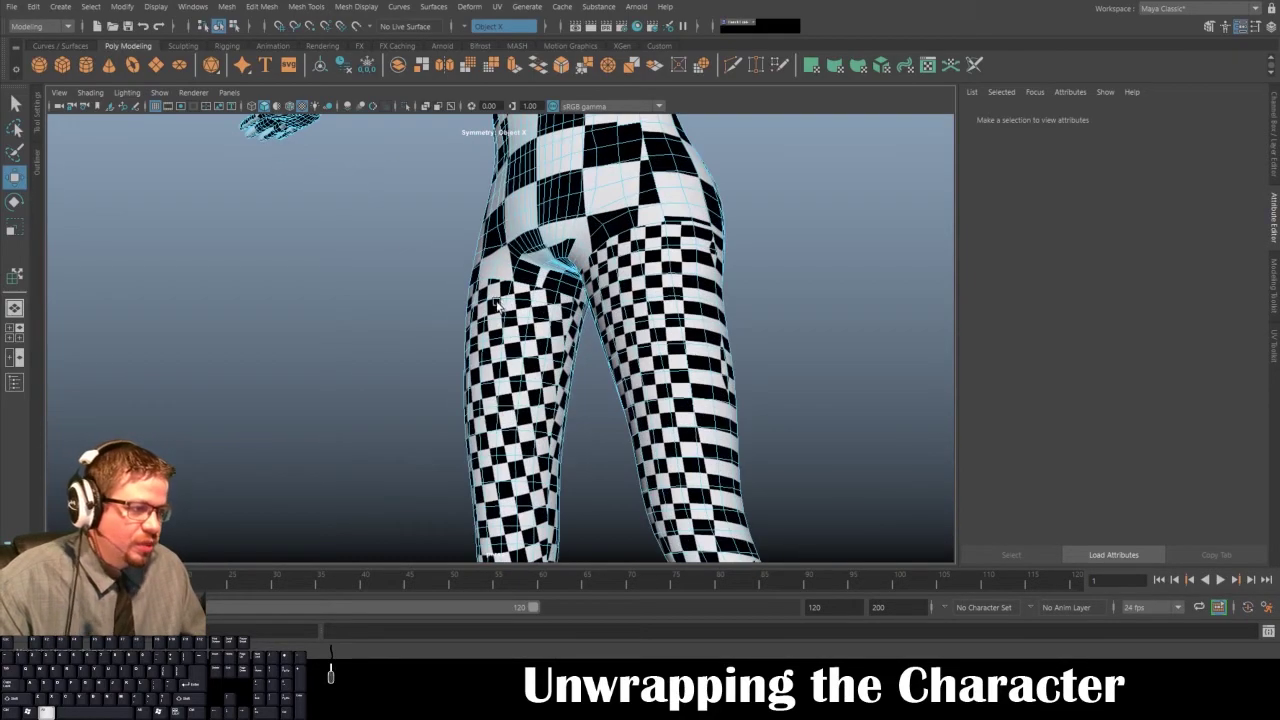
pyautogui.keyDown('alt'); pyautogui.moveTo(497, 301); pyautogui.dragTo(408, 332); pyautogui.keyUp('alt')
pyautogui.keyDown('alt'); pyautogui.moveTo(438, 480); pyautogui.dragTo(382, 412); pyautogui.keyUp('alt')
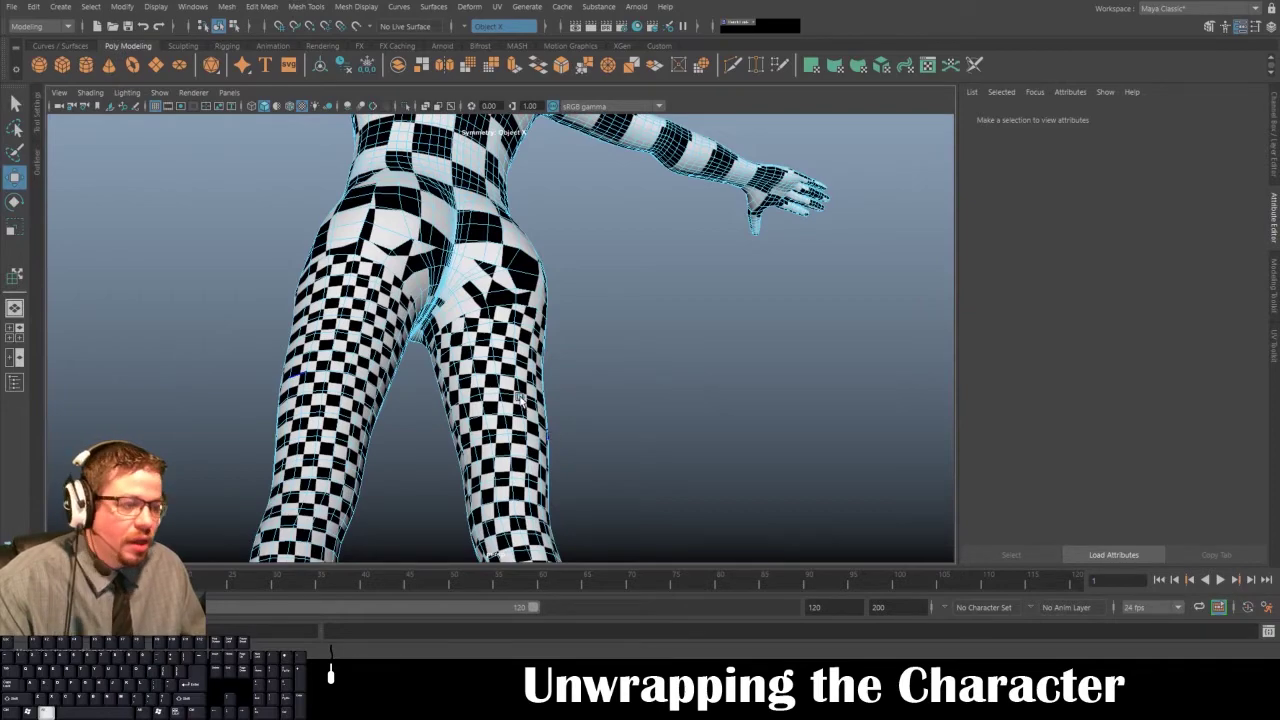
pyautogui.keyDown('alt'); pyautogui.moveTo(518, 402); pyautogui.dragTo(598, 422); pyautogui.keyUp('alt')
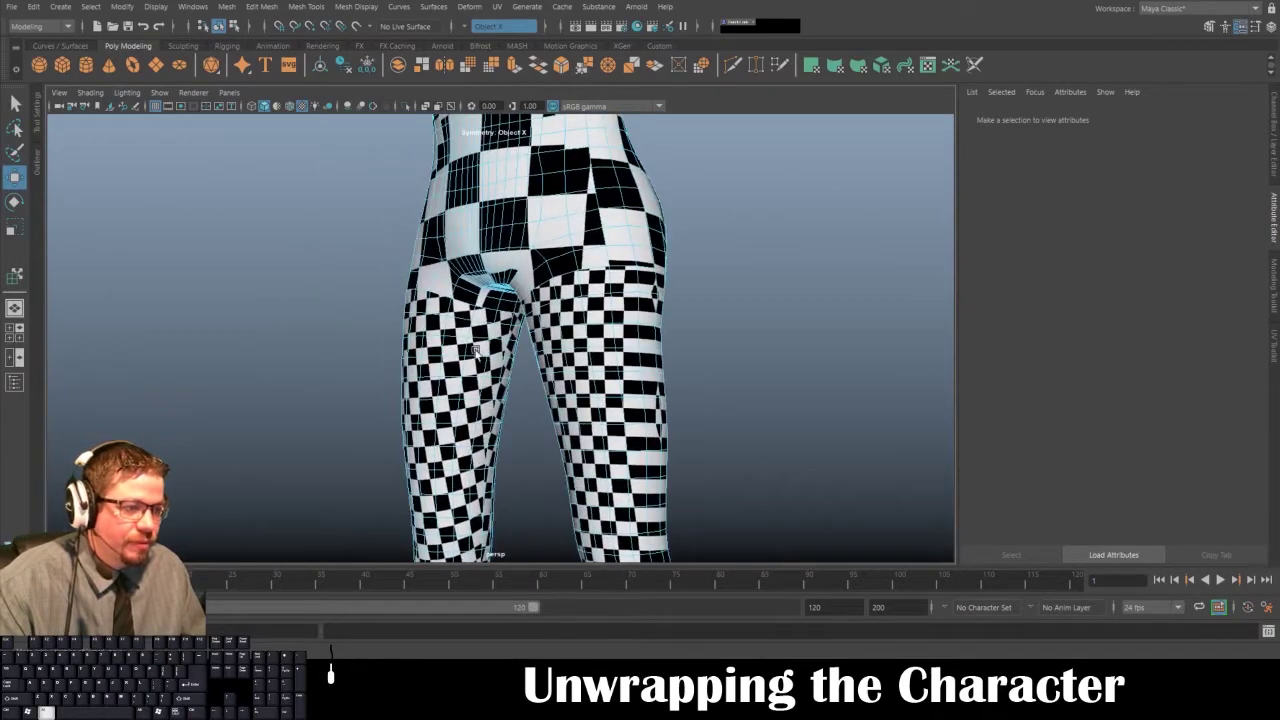
pyautogui.keyDown('alt'); pyautogui.moveTo(476, 348); pyautogui.dragTo(459, 297); pyautogui.keyUp('alt')
# - Pick faces on the inner upper thighs in face mode and compare the checker pattern on both legs
pyautogui.moveTo(459, 295); pyautogui.dragTo(456, 333, button='right')
pyautogui.click(476, 296)
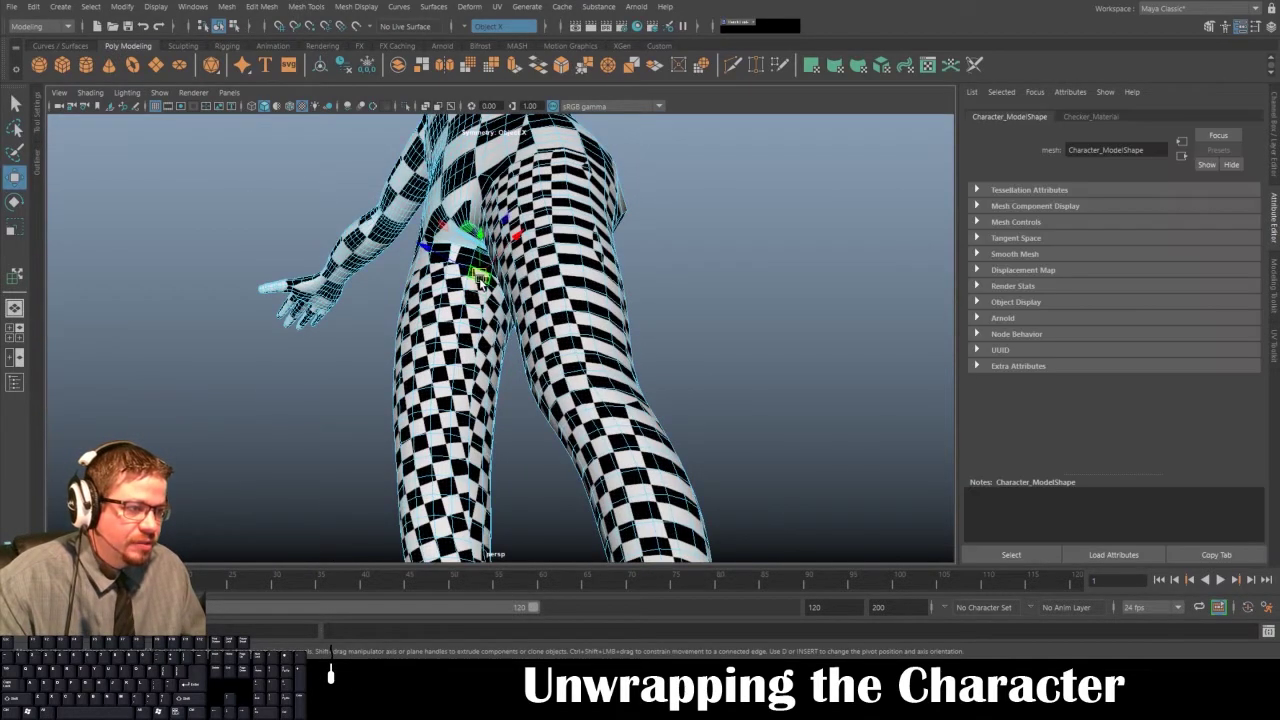
pyautogui.click(492, 293)
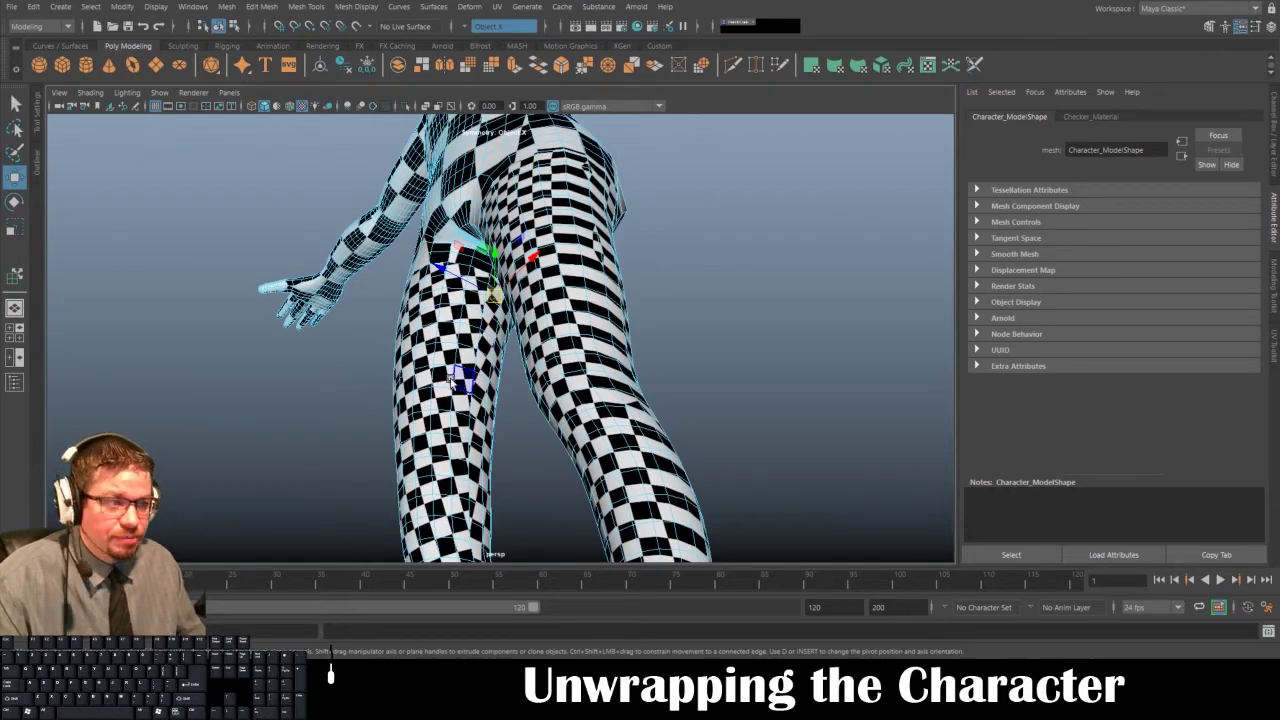
pyautogui.keyDown('alt'); pyautogui.moveTo(455, 380); pyautogui.dragTo(516, 440); pyautogui.keyUp('alt')
pyautogui.keyDown('alt'); pyautogui.moveTo(516, 440); pyautogui.dragTo(469, 346, button='middle'); pyautogui.keyUp('alt')
pyautogui.keyDown('alt'); pyautogui.moveTo(469, 346); pyautogui.dragTo(440, 320, button='right'); pyautogui.keyUp('alt')
pyautogui.keyDown('alt'); pyautogui.moveTo(440, 320); pyautogui.dragTo(464, 292); pyautogui.keyUp('alt')
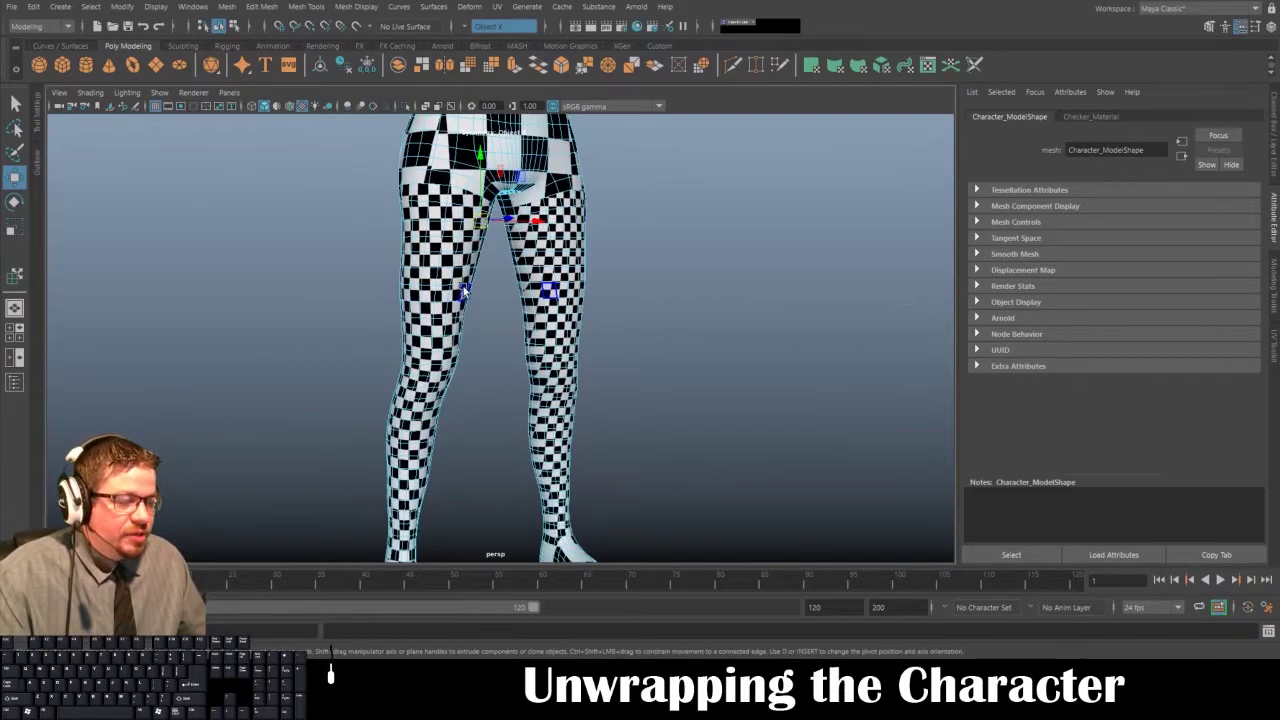
# - Show the UV Editor beside the perspective view, select the narrow leg shell with Move UV Shell, and unfold it
pyautogui.press('space')
pyautogui.moveTo(291, 304); pyautogui.dragTo(360, 285, button='right')
pyautogui.scroll(-3, 661, 251)
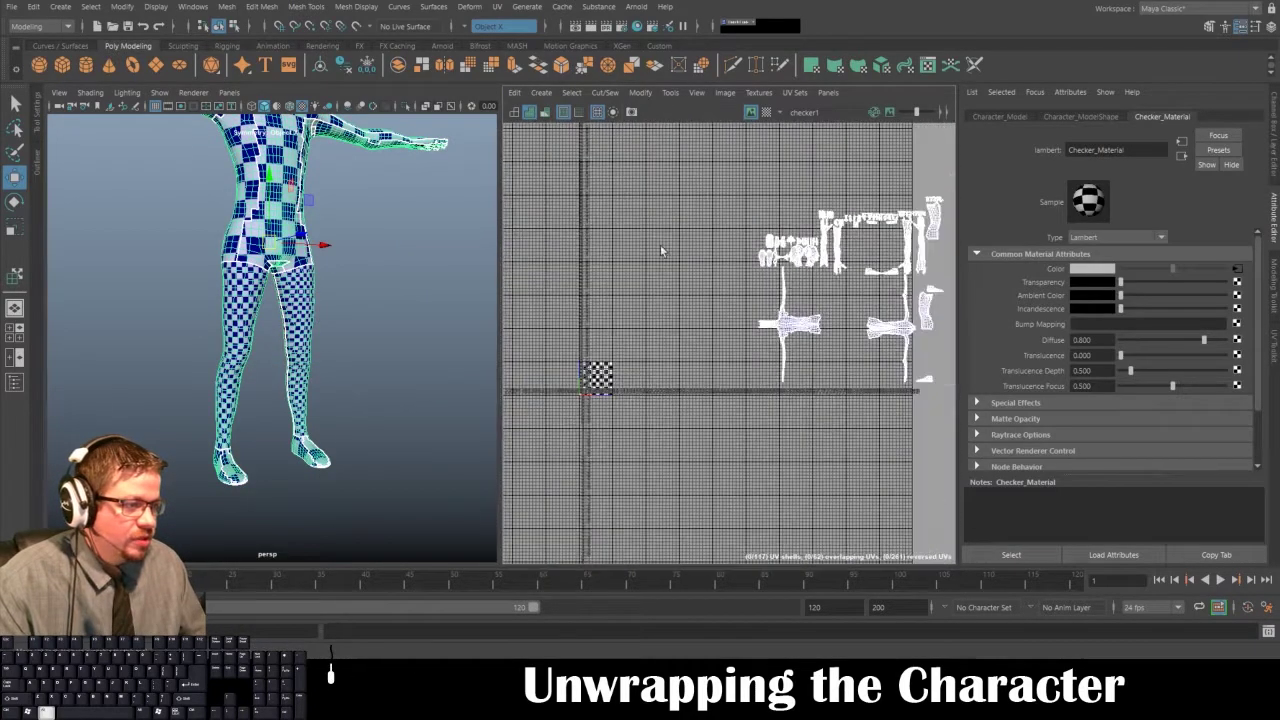
pyautogui.keyDown('alt'); pyautogui.moveTo(661, 251); pyautogui.dragTo(993, 131, button='middle'); pyautogui.keyUp('alt')
pyautogui.click(671, 93)
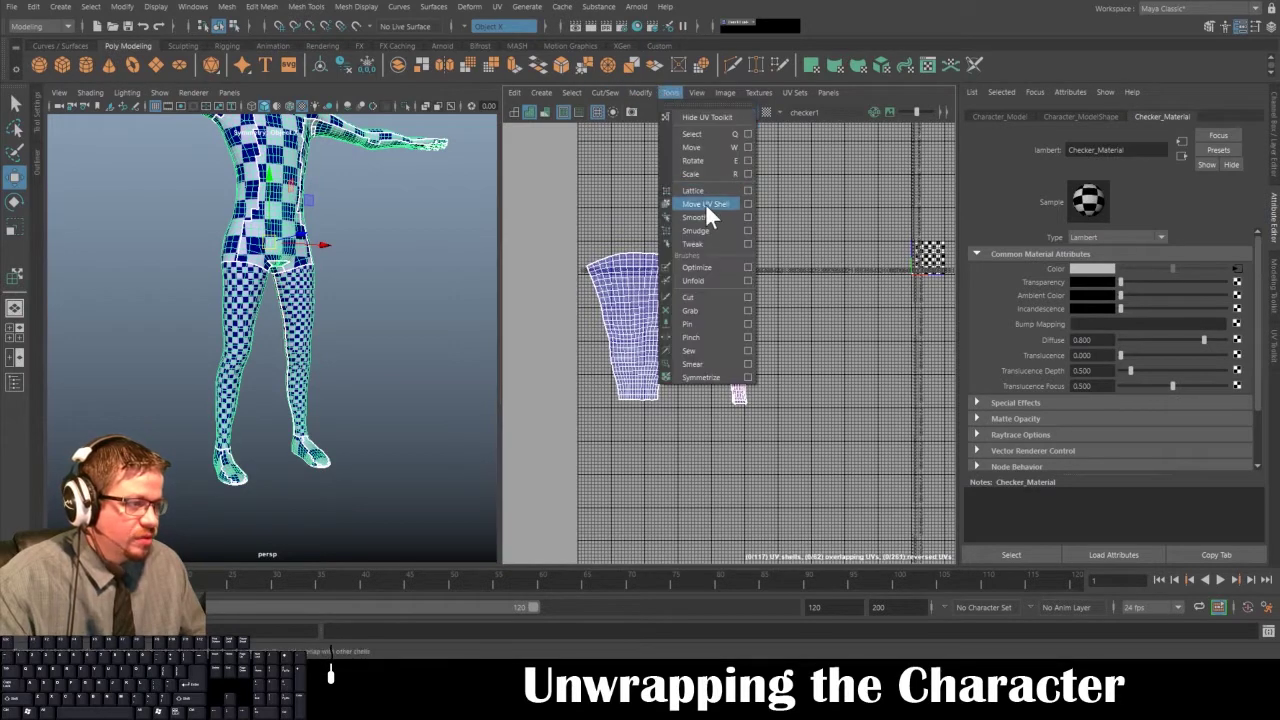
pyautogui.click(704, 204)
pyautogui.click(723, 248)
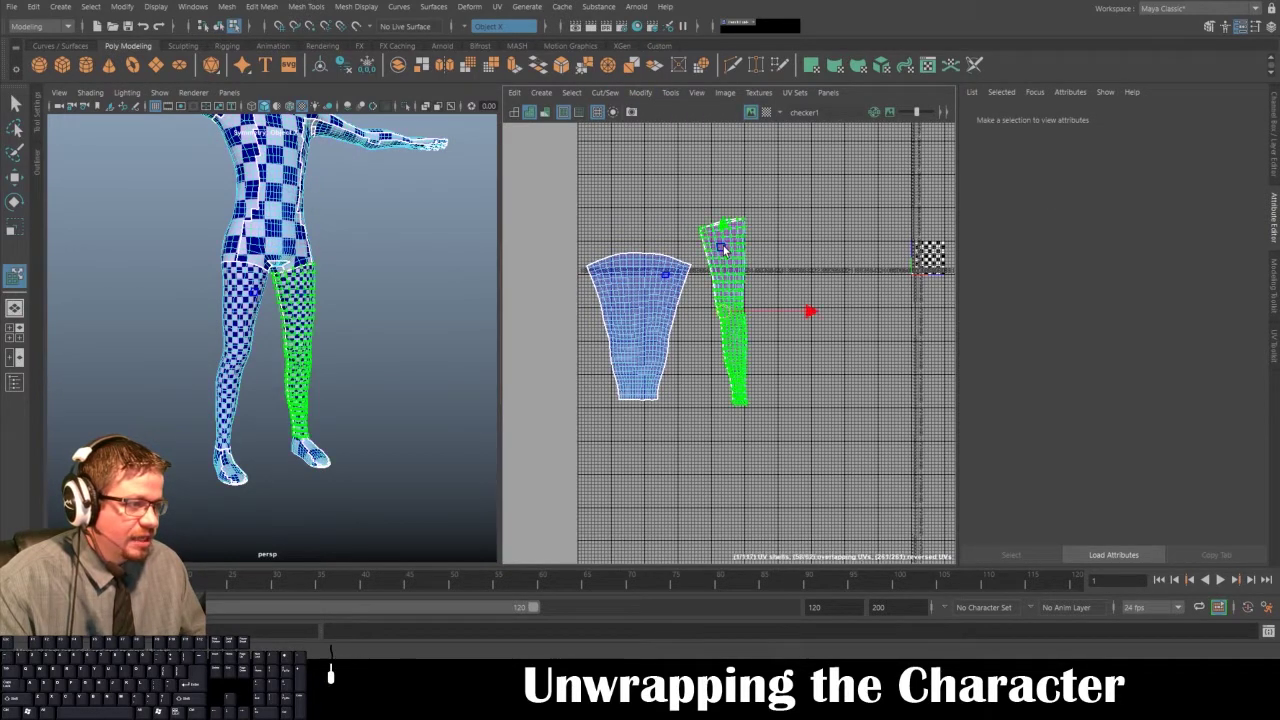
pyautogui.click(1276, 364)
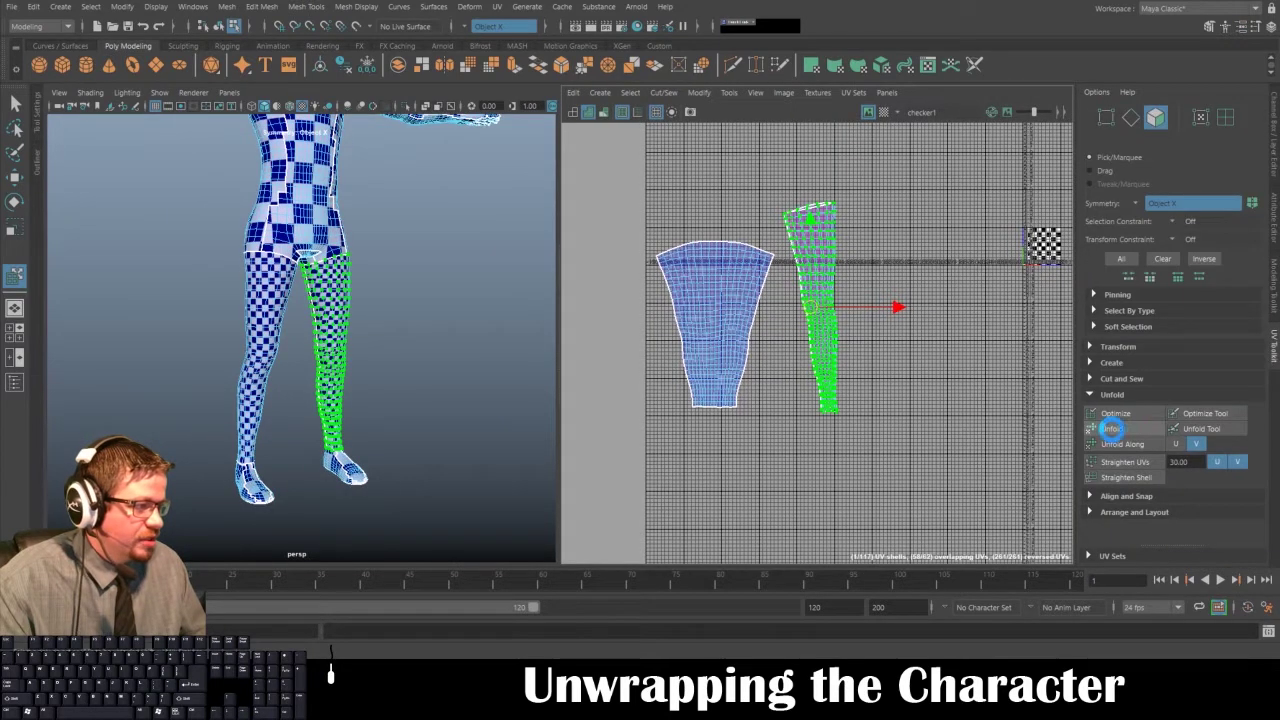
pyautogui.click(1112, 428)
# - Rotate the unfolded leg shell upright, place it beside the other leg shell without overlap, and deselect it
pyautogui.press('e')
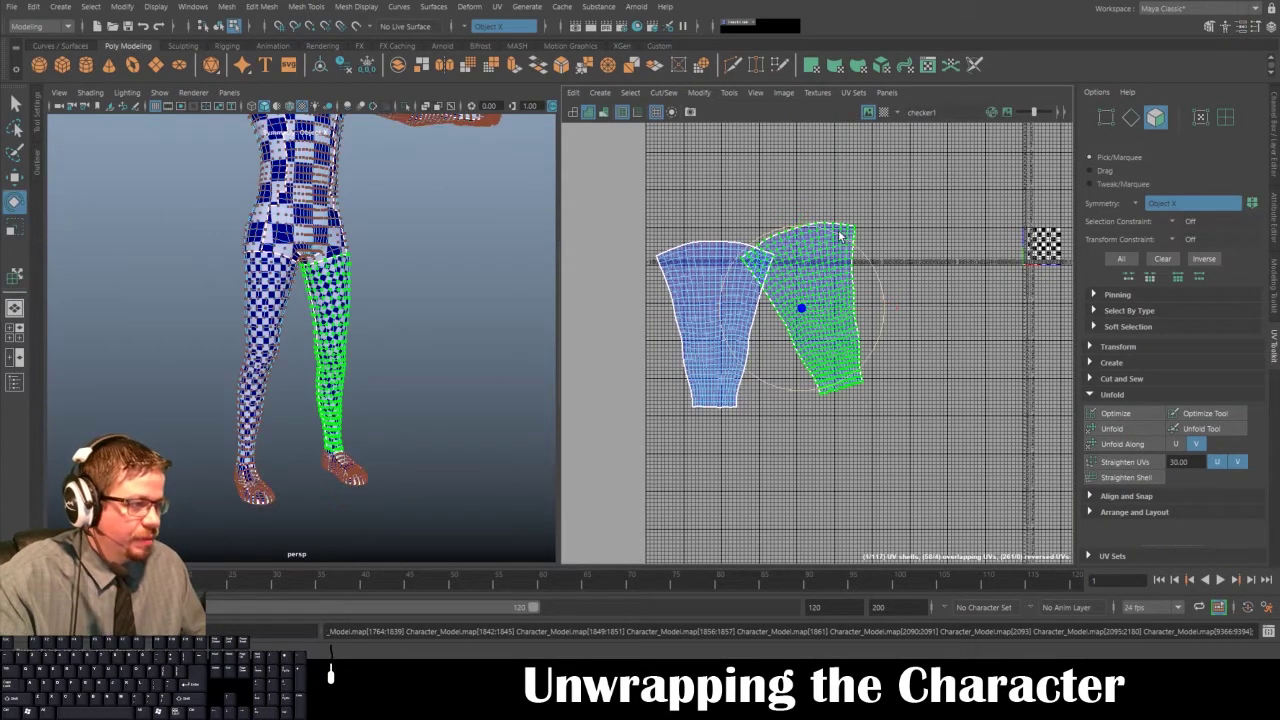
pyautogui.moveTo(843, 231); pyautogui.dragTo(865, 262)
pyautogui.press('w')
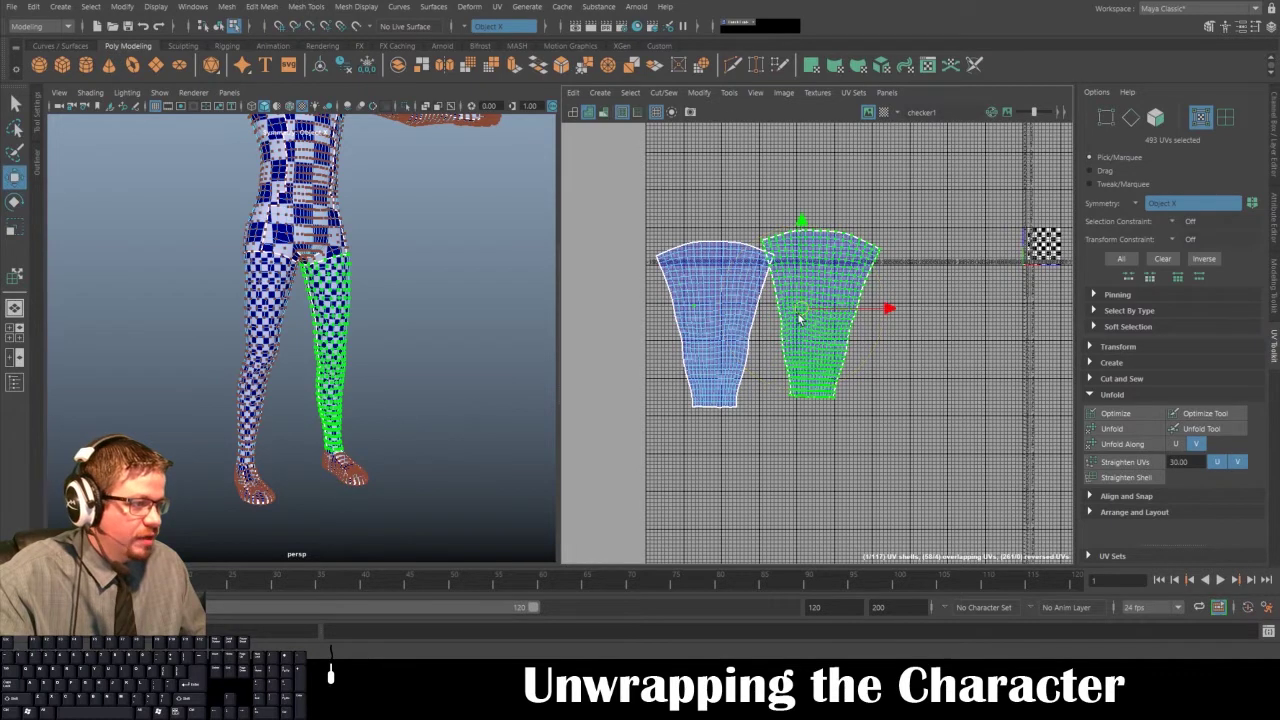
pyautogui.moveTo(801, 310); pyautogui.dragTo(826, 323)
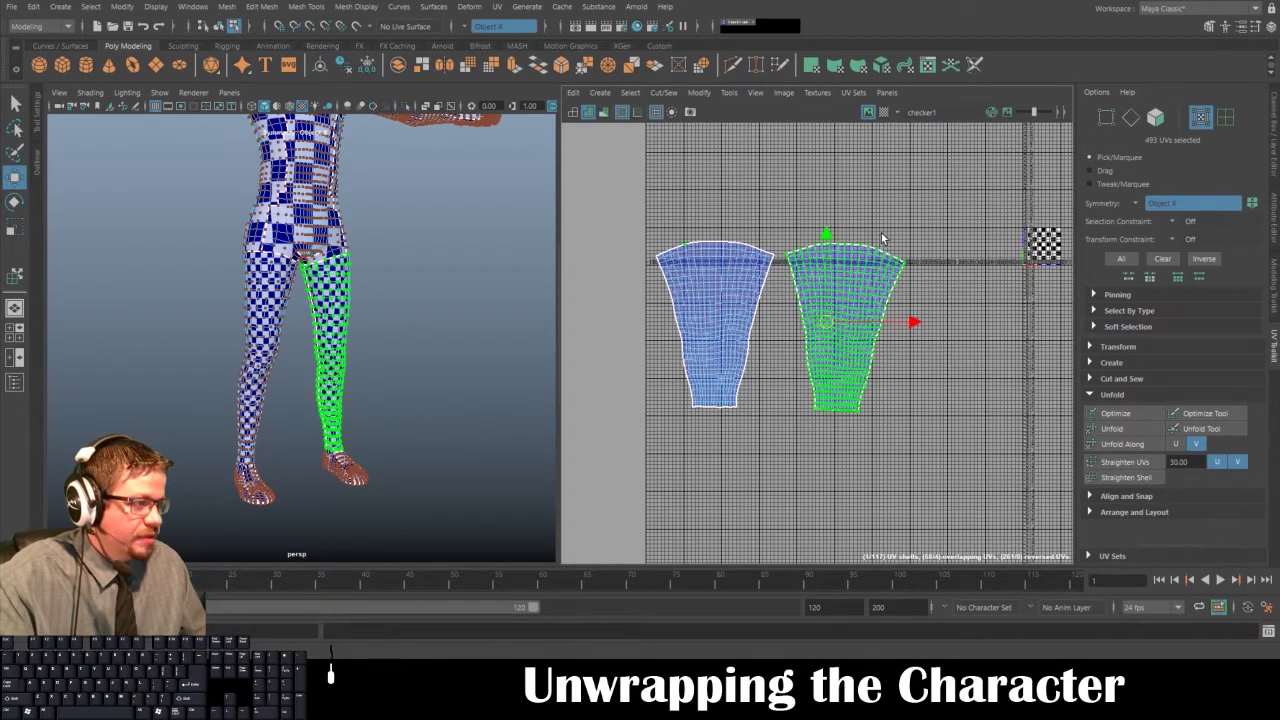
pyautogui.press('e')
pyautogui.moveTo(857, 245); pyautogui.dragTo(843, 248)
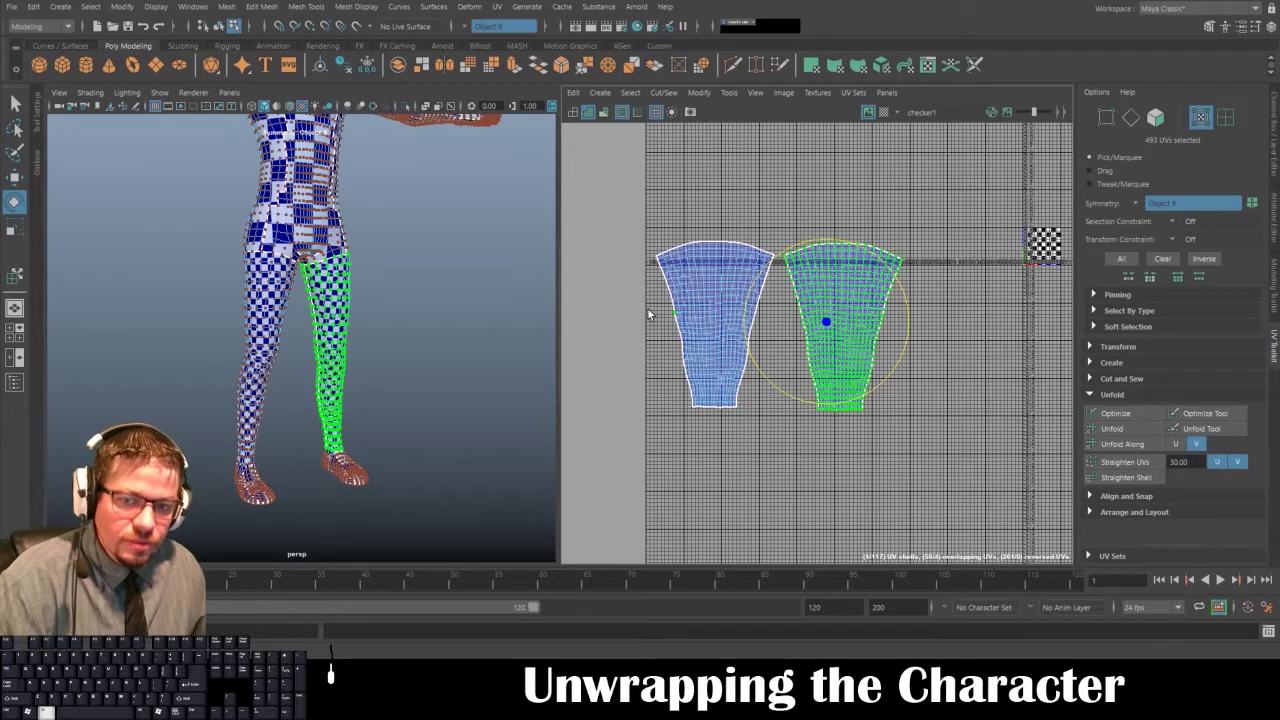
pyautogui.moveTo(734, 276)
pyautogui.mouseDown(button='right')
pyautogui.moveTo(758, 268)
pyautogui.moveTo(733, 277)
pyautogui.mouseUp(button='right')
pyautogui.press('q')
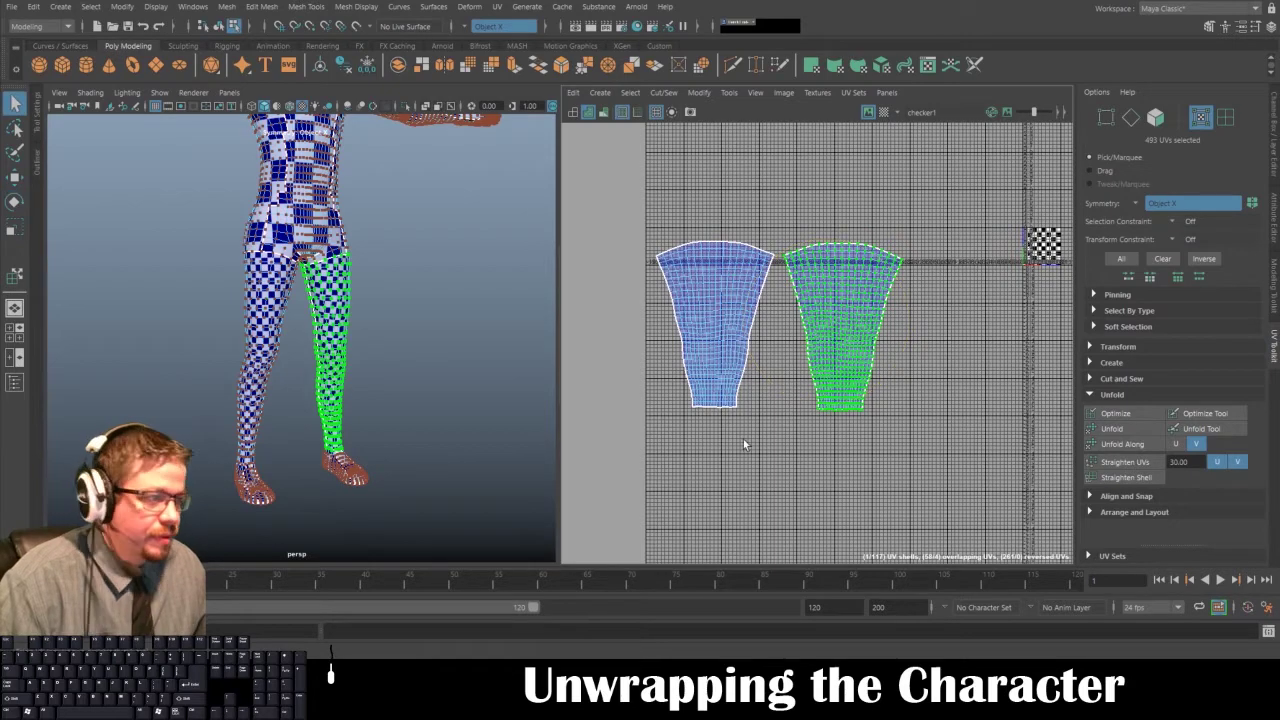
pyautogui.click(814, 461)
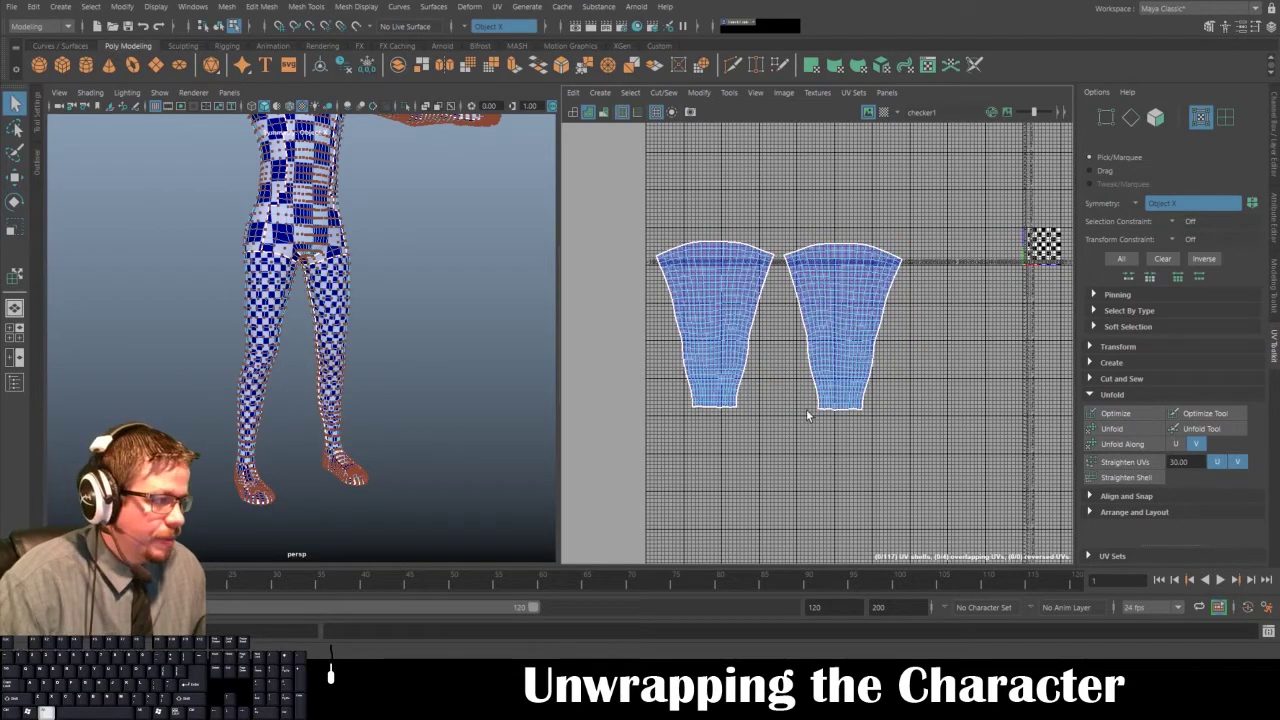
# - Review the remaining UV shells, then maximize the perspective view in face mode and examine the checker squares on the feet
pyautogui.keyDown('alt'); pyautogui.moveTo(806, 411); pyautogui.dragTo(691, 453, button='middle'); pyautogui.keyUp('alt')
pyautogui.keyDown('alt'); pyautogui.moveTo(887, 465); pyautogui.dragTo(780, 373, button='right'); pyautogui.keyUp('alt')
pyautogui.keyDown('alt'); pyautogui.moveTo(860, 401); pyautogui.dragTo(619, 397, button='middle'); pyautogui.keyUp('alt')
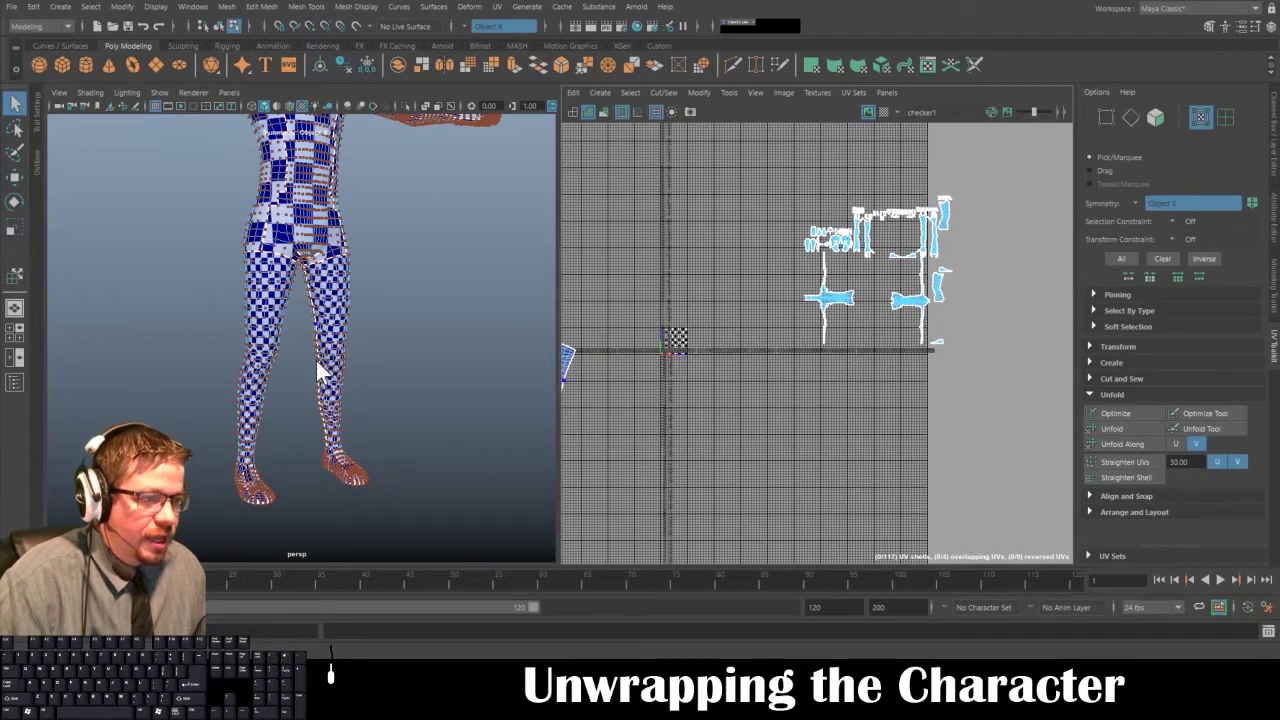
pyautogui.press('space')
pyautogui.keyDown('alt'); pyautogui.moveTo(549, 406); pyautogui.dragTo(577, 274, button='middle'); pyautogui.keyUp('alt')
pyautogui.moveTo(467, 273); pyautogui.dragTo(469, 306, button='right')
pyautogui.keyDown('alt'); pyautogui.moveTo(469, 310); pyautogui.dragTo(523, 387, button='right'); pyautogui.keyUp('alt')
pyautogui.keyDown('alt'); pyautogui.moveTo(467, 246); pyautogui.dragTo(515, 347); pyautogui.keyUp('alt')
pyautogui.keyDown('alt'); pyautogui.moveTo(515, 347); pyautogui.dragTo(526, 288, button='middle'); pyautogui.keyUp('alt')
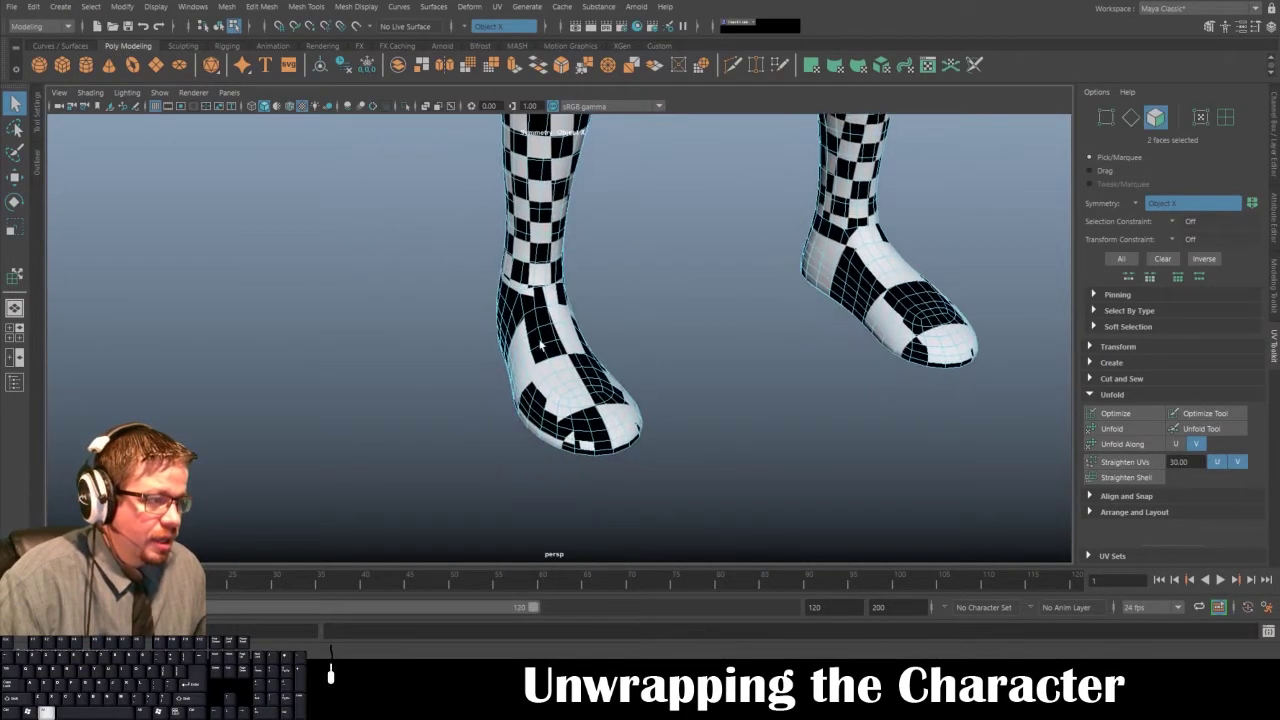
# - Examine the checker pattern's size and breaks across the torso, shoulders and arms from the front
pyautogui.keyDown('alt'); pyautogui.moveTo(740, 280); pyautogui.dragTo(675, 225); pyautogui.keyUp('alt')
pyautogui.keyDown('alt'); pyautogui.moveTo(675, 225); pyautogui.dragTo(608, 375, button='middle'); pyautogui.keyUp('alt')
pyautogui.keyDown('alt'); pyautogui.moveTo(608, 375); pyautogui.dragTo(490, 130, button='right'); pyautogui.keyUp('alt')
pyautogui.keyDown('alt'); pyautogui.moveTo(490, 130); pyautogui.dragTo(562, 440, button='middle'); pyautogui.keyUp('alt')
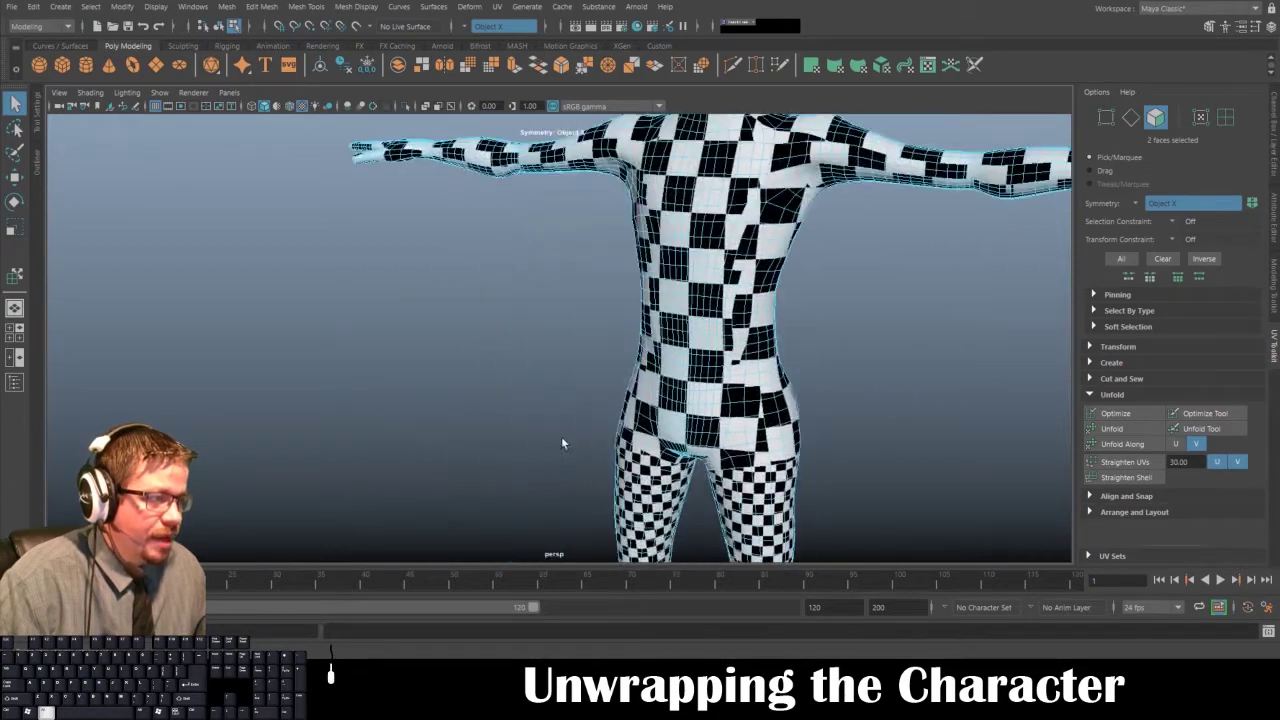
pyautogui.keyDown('alt'); pyautogui.moveTo(562, 440); pyautogui.dragTo(490, 350, button='right'); pyautogui.keyUp('alt')
pyautogui.keyDown('alt'); pyautogui.moveTo(490, 350); pyautogui.dragTo(650, 438); pyautogui.keyUp('alt')
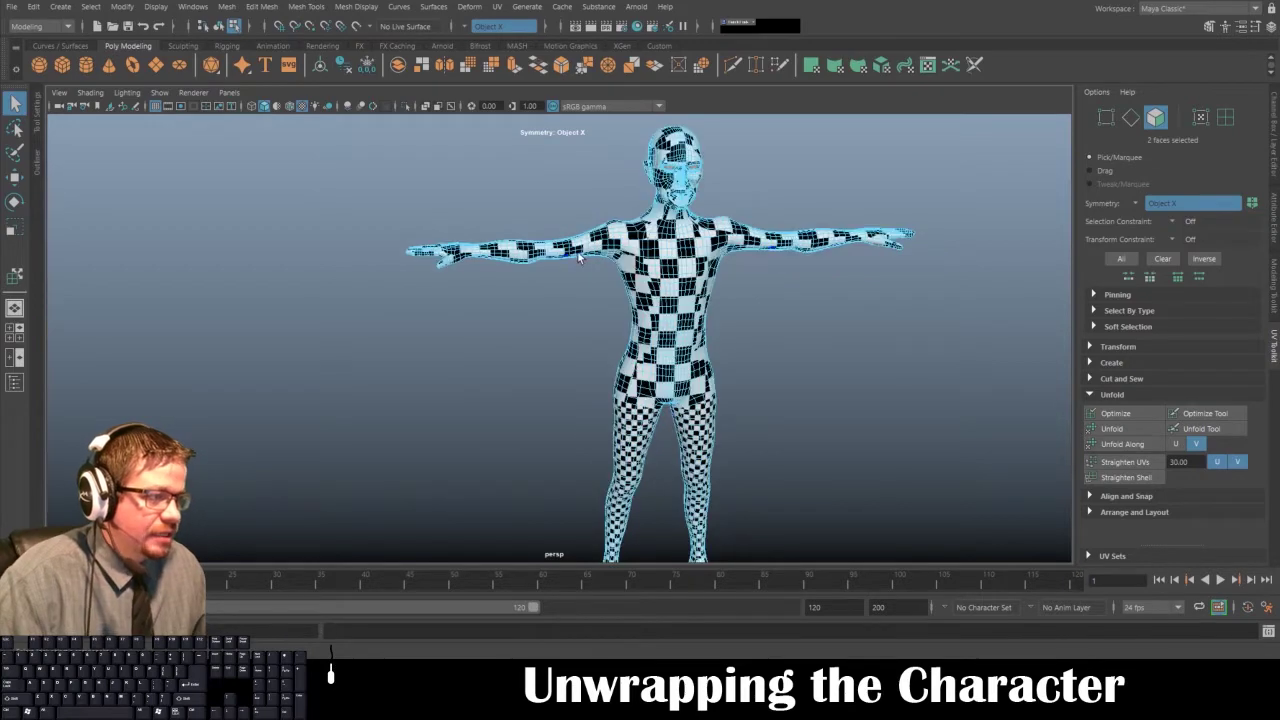
pyautogui.keyDown('alt'); pyautogui.moveTo(593, 283); pyautogui.dragTo(535, 325); pyautogui.keyUp('alt')
pyautogui.keyDown('alt'); pyautogui.moveTo(535, 325); pyautogui.dragTo(635, 352, button='right'); pyautogui.keyUp('alt')
pyautogui.keyDown('alt'); pyautogui.moveTo(578, 212); pyautogui.dragTo(581, 325, button='middle'); pyautogui.keyUp('alt')
pyautogui.scroll(6, 581, 326)
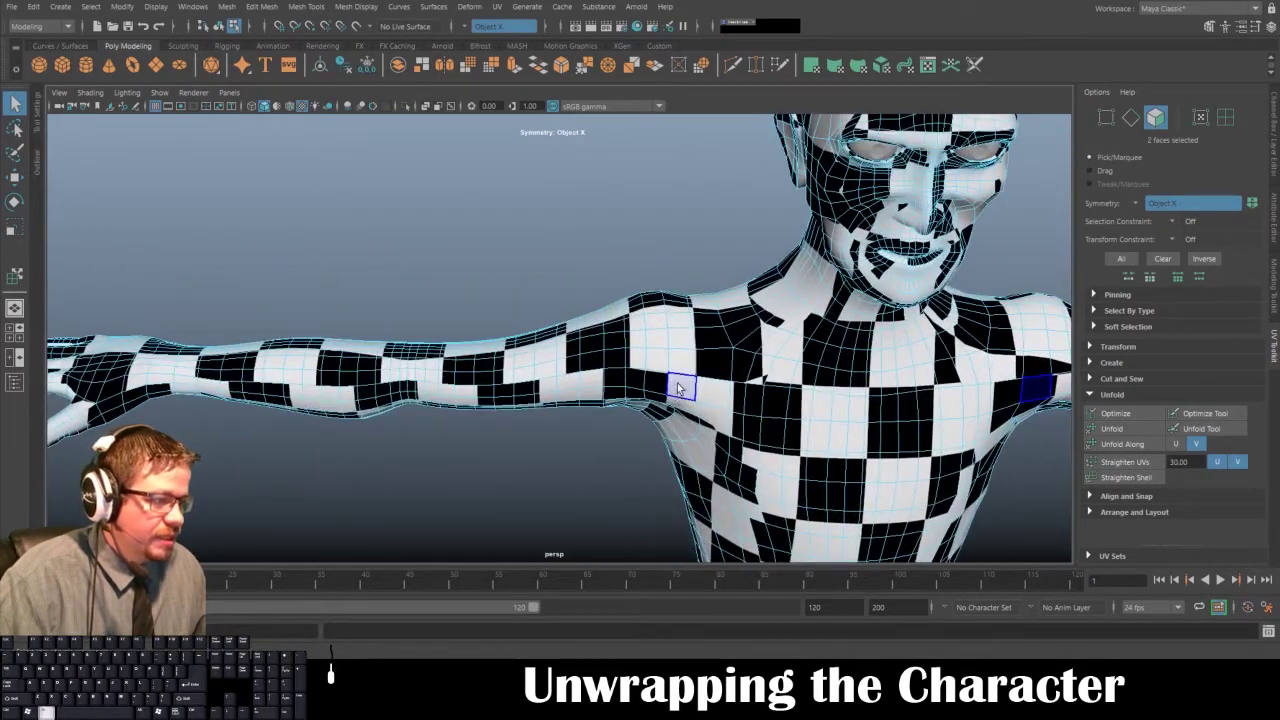
pyautogui.moveTo(675, 395)
pyautogui.keyDown('alt'); pyautogui.mouseDown()
pyautogui.moveTo(664, 382)
pyautogui.moveTo(655, 397)
pyautogui.mouseUp(); pyautogui.keyUp('alt')
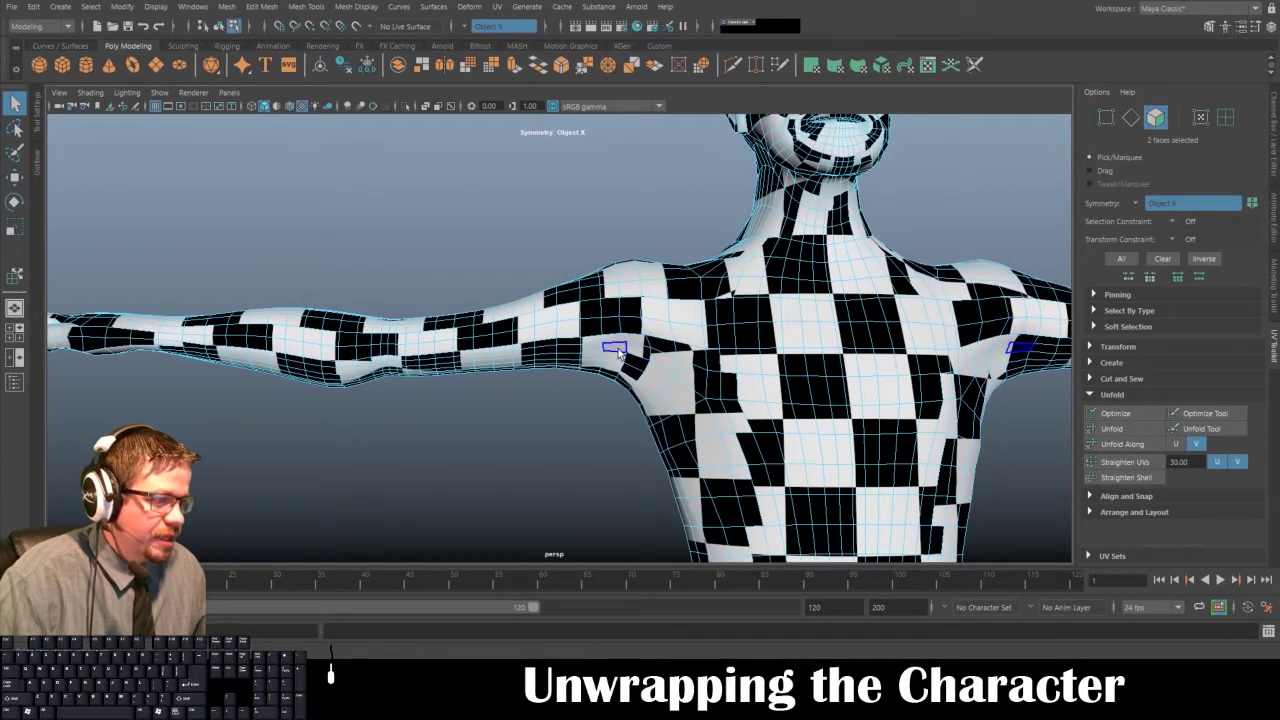
pyautogui.keyDown('alt'); pyautogui.moveTo(650, 408); pyautogui.dragTo(615, 406, button='right'); pyautogui.keyUp('alt')
pyautogui.moveTo(620, 407)
pyautogui.keyDown('alt'); pyautogui.mouseDown()
pyautogui.moveTo(668, 415)
pyautogui.moveTo(627, 422)
pyautogui.mouseUp(); pyautogui.keyUp('alt')
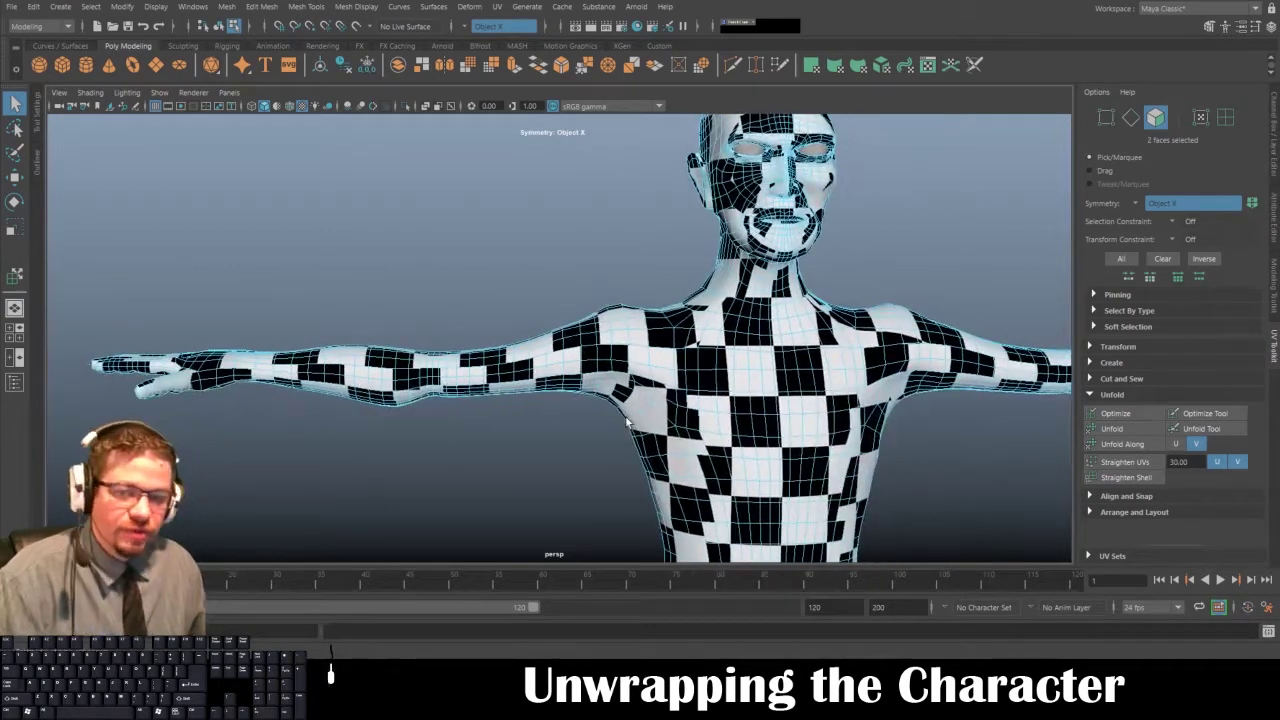
# - Select the face loops around both shoulders and add all arm and hand faces out to the fingertips
pyautogui.keyDown('shift'); pyautogui.doubleClick(615, 312); pyautogui.keyUp('shift')
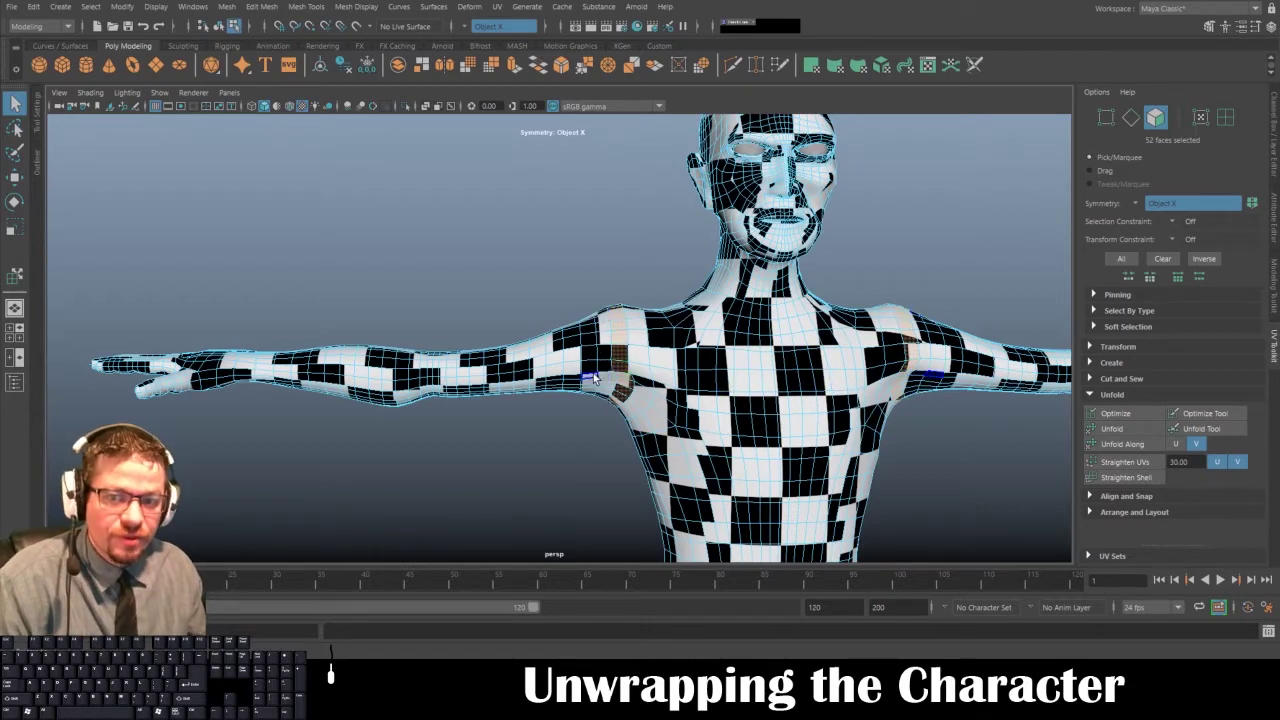
pyautogui.keyDown('alt'); pyautogui.moveTo(593, 378); pyautogui.dragTo(591, 359); pyautogui.keyUp('alt')
pyautogui.keyDown('alt'); pyautogui.moveTo(591, 359); pyautogui.dragTo(431, 390, button='right'); pyautogui.keyUp('alt')
pyautogui.keyDown('alt'); pyautogui.moveTo(432, 390); pyautogui.dragTo(499, 425); pyautogui.keyUp('alt')
pyautogui.keyDown('alt'); pyautogui.moveTo(589, 433); pyautogui.dragTo(527, 358, button='right'); pyautogui.keyUp('alt')
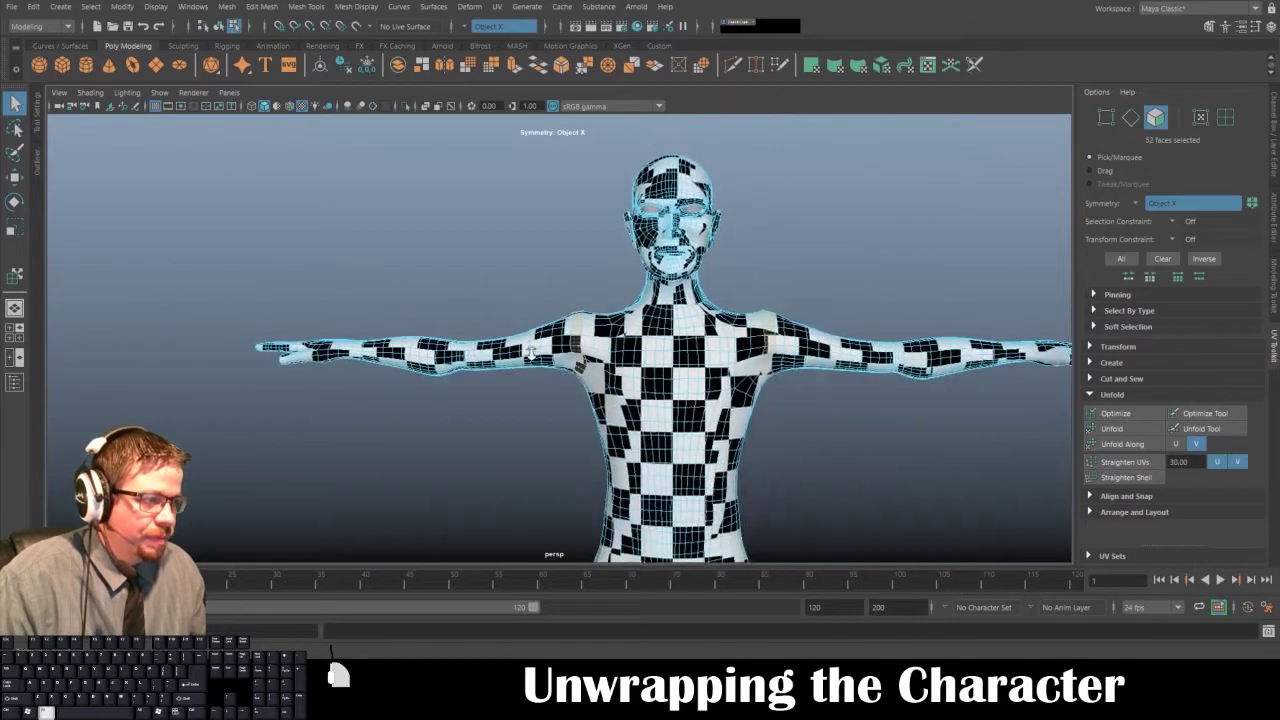
pyautogui.keyDown('alt'); pyautogui.moveTo(527, 358); pyautogui.dragTo(591, 317, button='middle'); pyautogui.keyUp('alt')
pyautogui.keyDown('alt'); pyautogui.moveTo(591, 317); pyautogui.dragTo(588, 342, button='right'); pyautogui.keyUp('alt')
pyautogui.keyDown('alt'); pyautogui.moveTo(588, 342); pyautogui.dragTo(540, 335, button='middle'); pyautogui.keyUp('alt')
pyautogui.keyDown('alt'); pyautogui.moveTo(540, 335); pyautogui.dragTo(461, 313); pyautogui.keyUp('alt')
pyautogui.moveTo(538, 311)
pyautogui.mouseDown()
pyautogui.moveTo(556, 309)
pyautogui.moveTo(544, 307)
pyautogui.mouseUp()
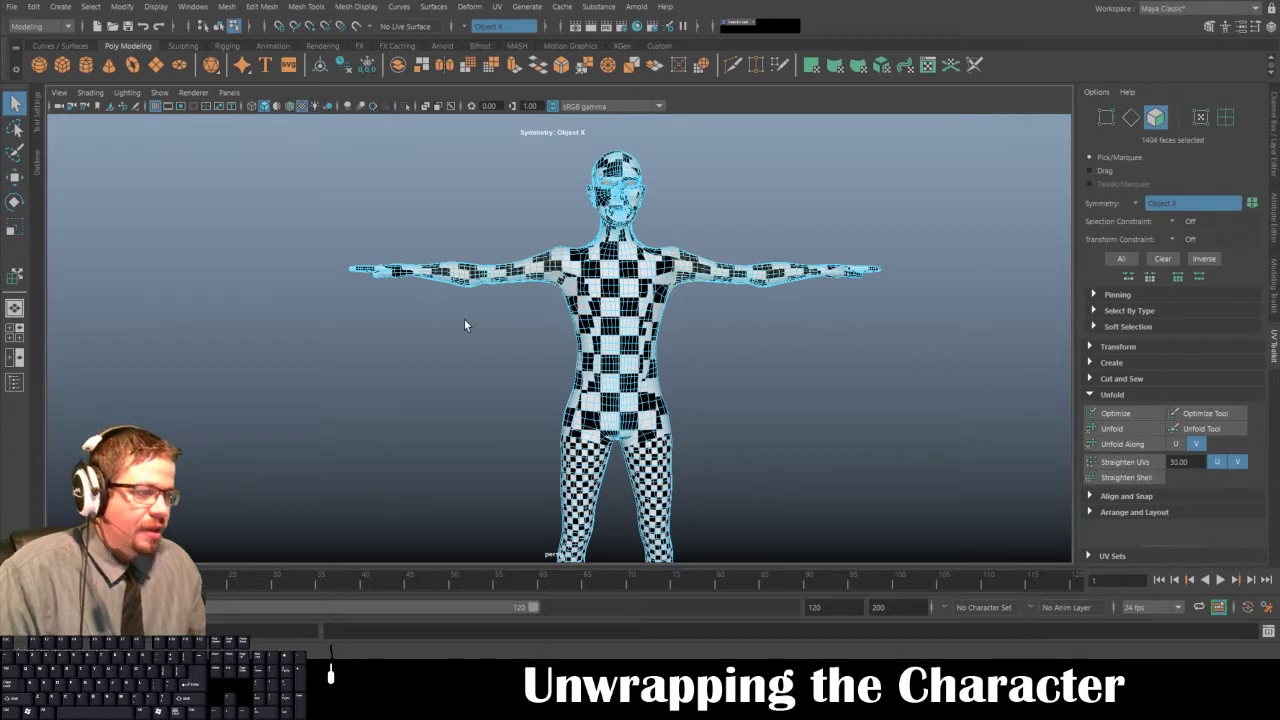
# - Switch the viewport to untextured shaded display and inspect the arm selection's boundary at the back of the shoulder
pyautogui.press('5')
pyautogui.keyDown('alt'); pyautogui.moveTo(462, 314); pyautogui.dragTo(526, 321); pyautogui.keyUp('alt')
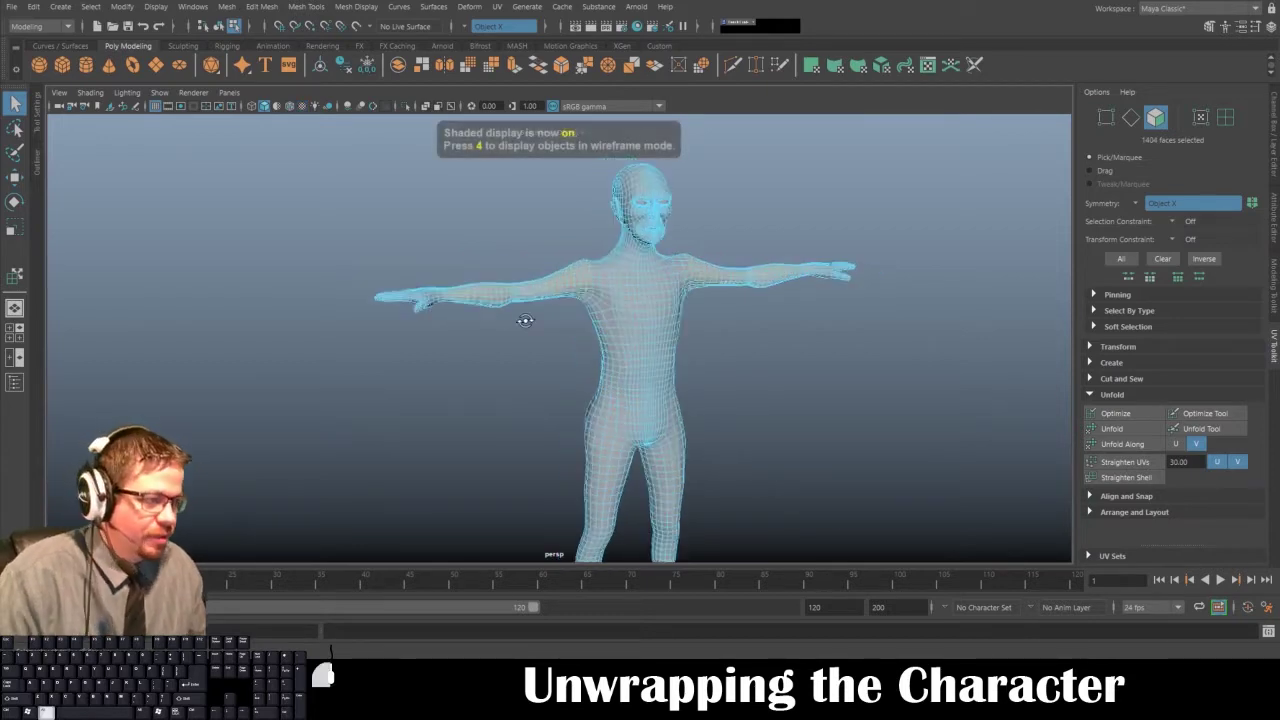
pyautogui.keyDown('alt'); pyautogui.moveTo(526, 321); pyautogui.dragTo(637, 376, button='right'); pyautogui.keyUp('alt')
pyautogui.moveTo(636, 376)
pyautogui.keyDown('alt'); pyautogui.mouseDown()
pyautogui.moveTo(757, 363)
pyautogui.moveTo(694, 380)
pyautogui.moveTo(680, 471)
pyautogui.moveTo(708, 440)
pyautogui.moveTo(701, 377)
pyautogui.moveTo(654, 374)
pyautogui.moveTo(751, 426)
pyautogui.moveTo(689, 449)
pyautogui.moveTo(519, 451)
pyautogui.moveTo(486, 437)
pyautogui.moveTo(466, 357)
pyautogui.moveTo(498, 374)
pyautogui.moveTo(451, 386)
pyautogui.moveTo(491, 477)
pyautogui.moveTo(757, 423)
pyautogui.moveTo(668, 384)
pyautogui.moveTo(591, 397)
pyautogui.moveTo(600, 380)
pyautogui.mouseUp(); pyautogui.keyUp('alt')
pyautogui.keyDown('alt'); pyautogui.moveTo(600, 380); pyautogui.dragTo(634, 457, button='right'); pyautogui.keyUp('alt')
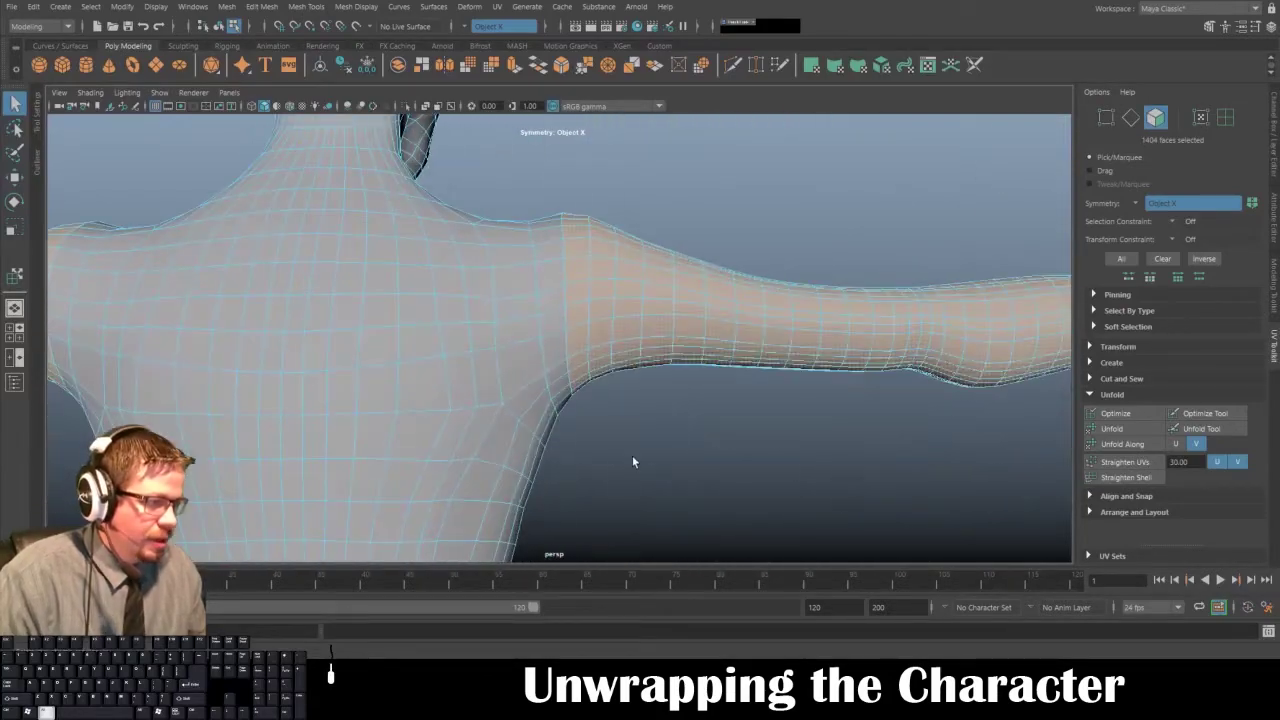
# - Try extending the arm selection by one more face loop toward the torso, check the armpit, and undo the addition
pyautogui.keyDown('shift'); pyautogui.click(553, 303); pyautogui.keyUp('shift')
pyautogui.keyDown('shift'); pyautogui.doubleClick(553, 323); pyautogui.keyUp('shift')
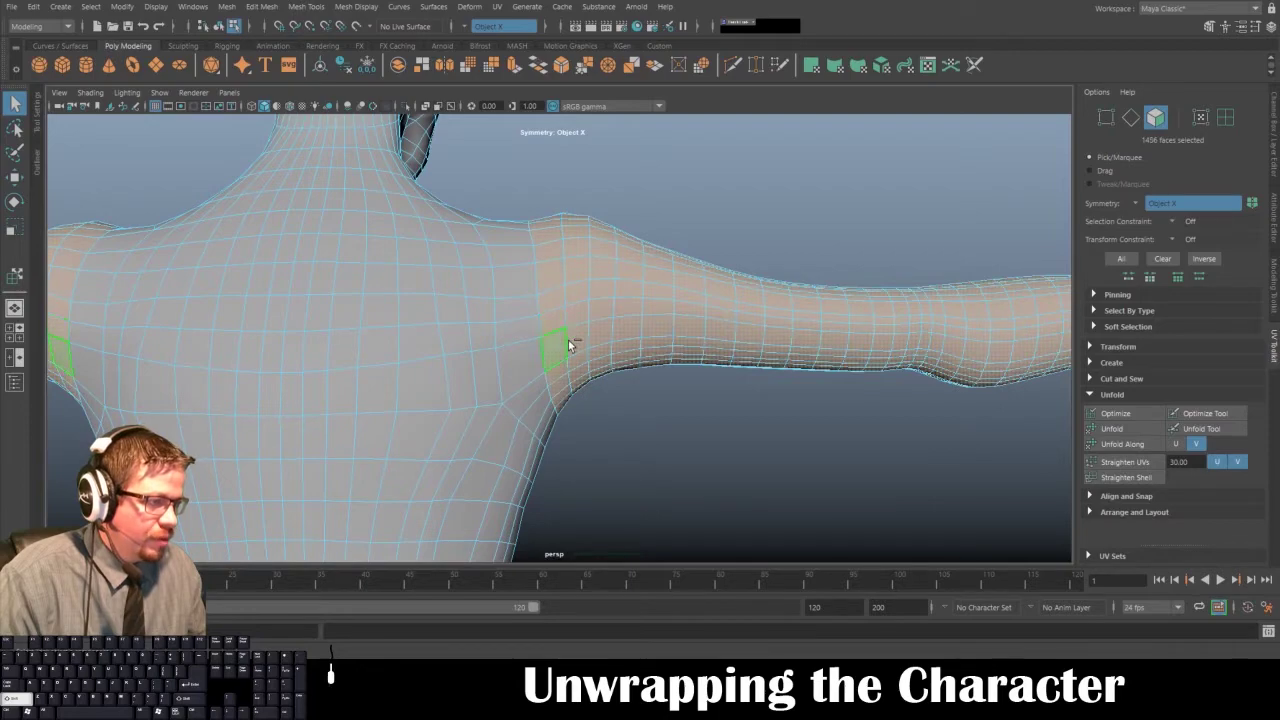
pyautogui.keyDown('alt'); pyautogui.moveTo(569, 346); pyautogui.dragTo(621, 277); pyautogui.keyUp('alt')
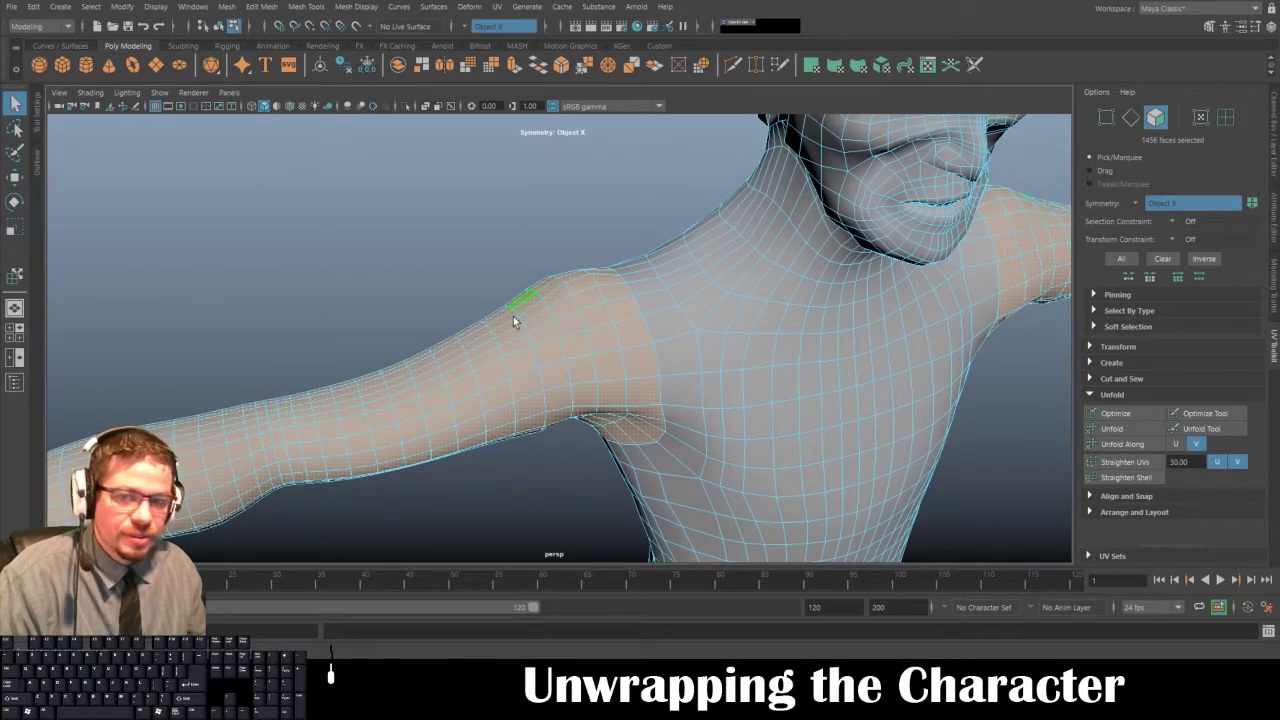
pyautogui.keyDown('alt'); pyautogui.moveTo(513, 317); pyautogui.dragTo(480, 289); pyautogui.keyUp('alt')
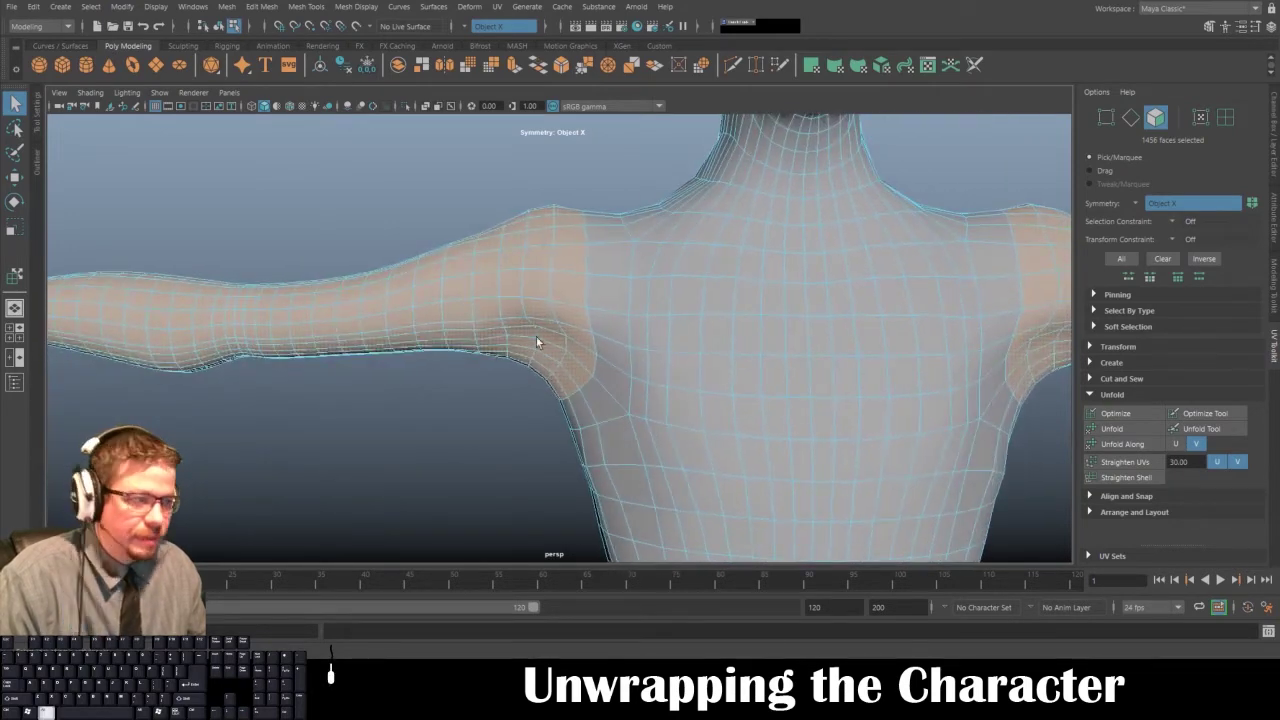
pyautogui.keyDown('alt'); pyautogui.moveTo(536, 337); pyautogui.dragTo(503, 257); pyautogui.keyUp('alt')
pyautogui.hotkey('ctrl', 'z')
pyautogui.hotkey('ctrl', 'z')
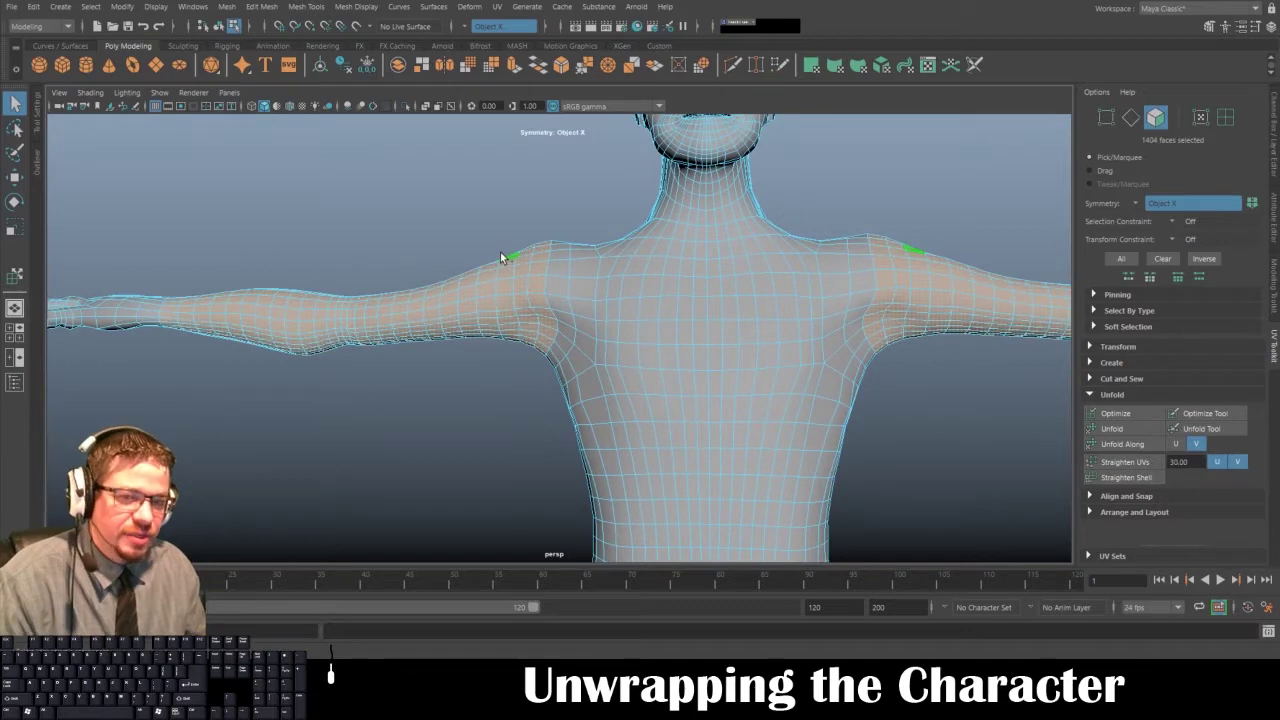
# - Extend the symmetrical arm face selection by two more face loops past the shoulders and armpits onto the chest
pyautogui.keyDown('alt'); pyautogui.moveTo(523, 268); pyautogui.dragTo(558, 274); pyautogui.keyUp('alt')
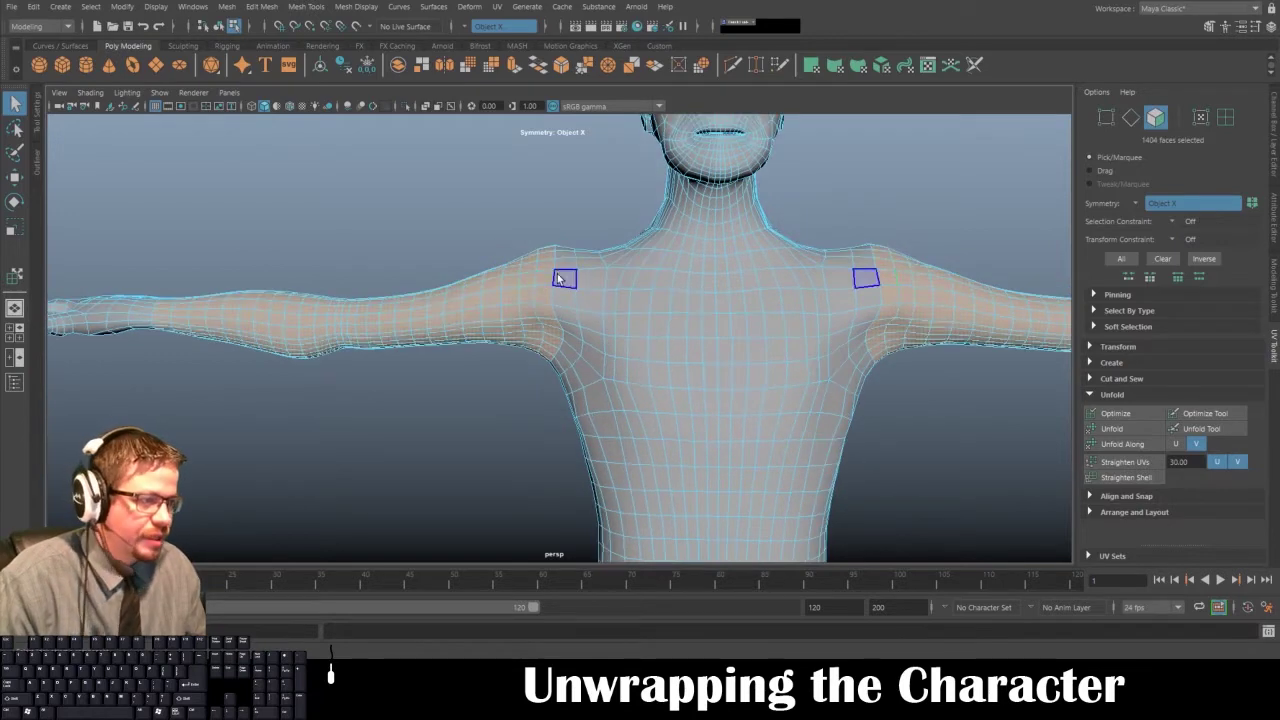
pyautogui.keyDown('shift'); pyautogui.click(560, 276); pyautogui.keyUp('shift')
pyautogui.keyDown('alt'); pyautogui.moveTo(501, 344); pyautogui.dragTo(477, 354); pyautogui.keyUp('alt')
pyautogui.keyDown('shift'); pyautogui.doubleClick(531, 282); pyautogui.keyUp('shift')
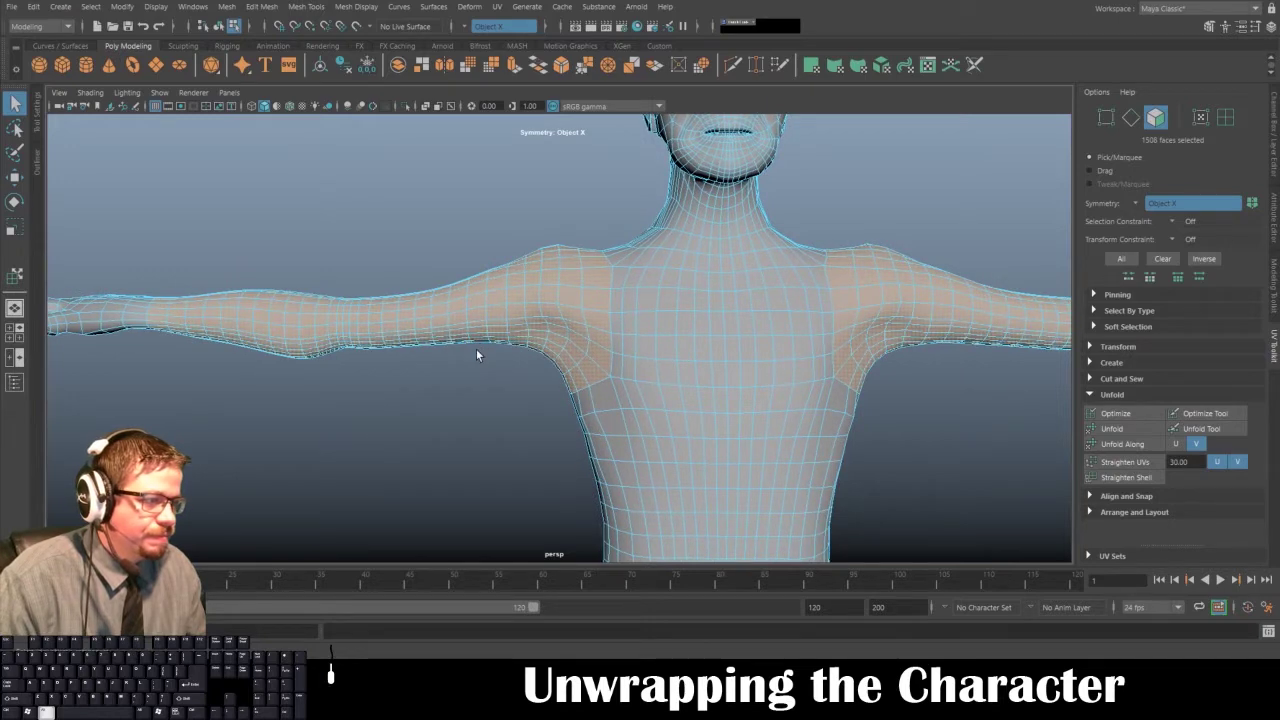
pyautogui.hotkey('ctrl', 'z')
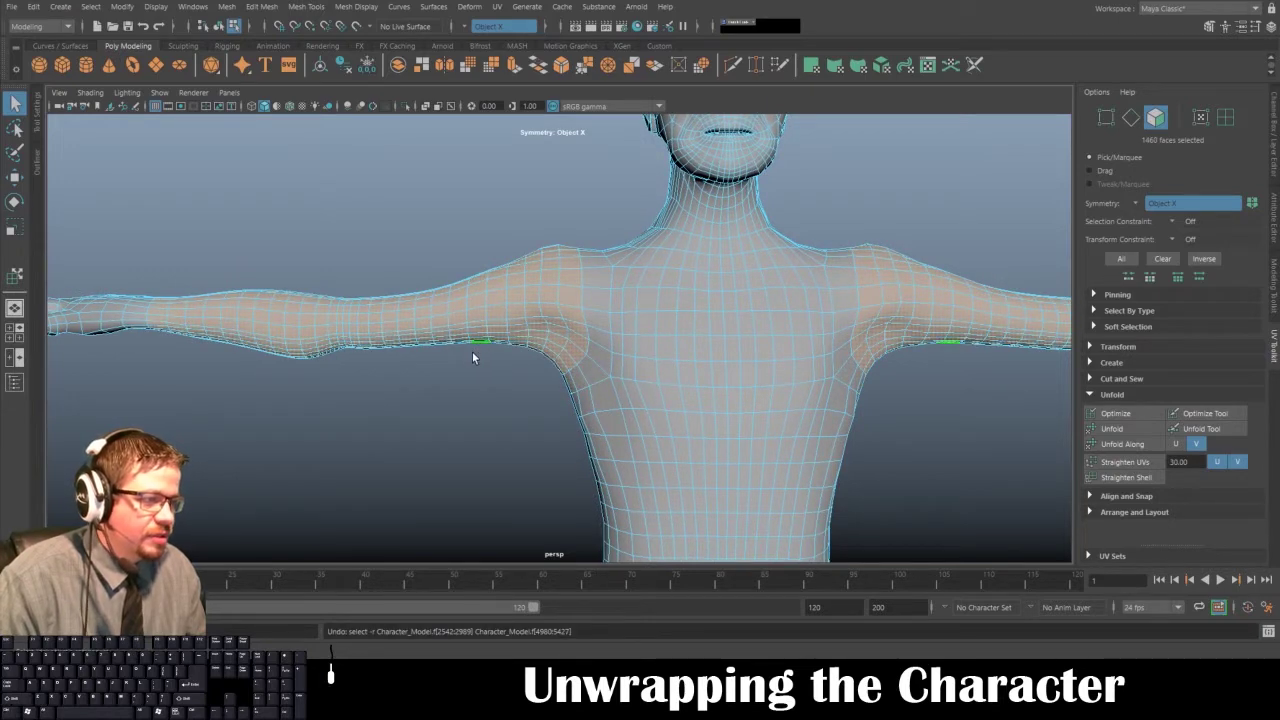
pyautogui.keyDown('shift'); pyautogui.doubleClick(603, 303); pyautogui.keyUp('shift')
pyautogui.keyDown('alt'); pyautogui.moveTo(530, 400); pyautogui.dragTo(263, 400); pyautogui.keyUp('alt')
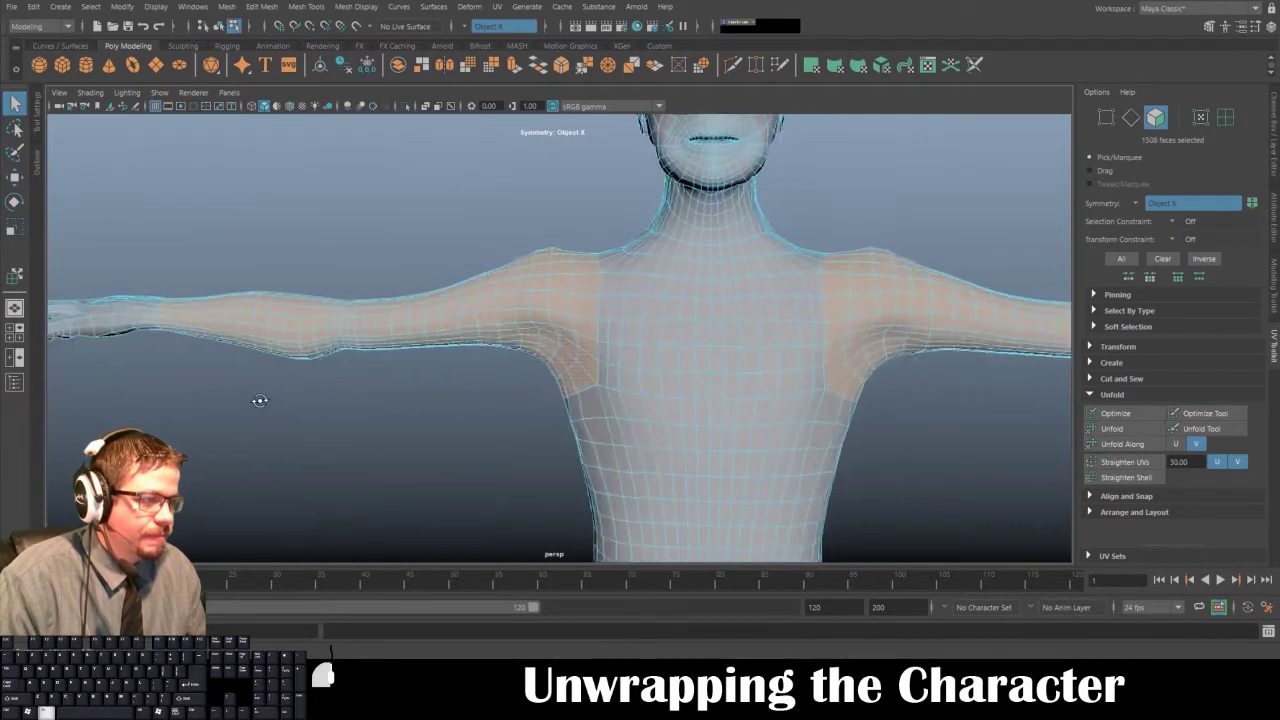
pyautogui.keyDown('alt'); pyautogui.moveTo(560, 434); pyautogui.dragTo(535, 316); pyautogui.keyUp('alt')
pyautogui.keyDown('alt'); pyautogui.moveTo(531, 363); pyautogui.dragTo(430, 216); pyautogui.keyUp('alt')
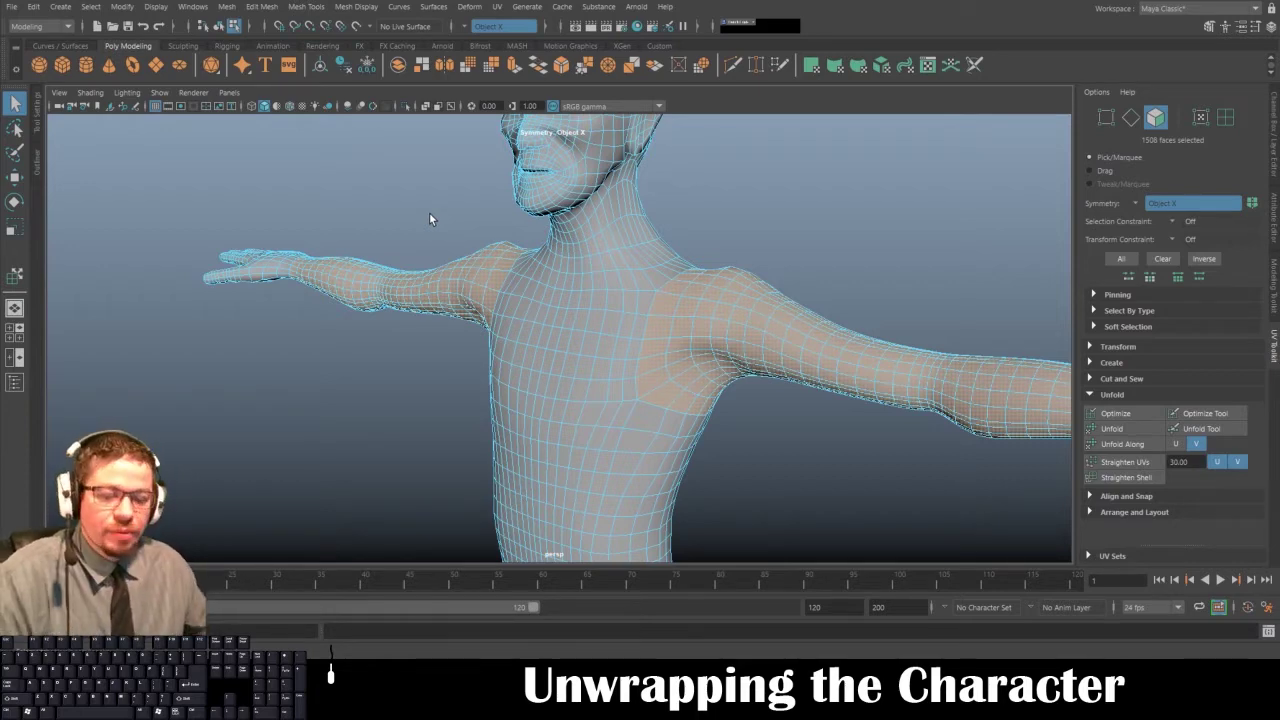
# - Apply a camera-based UV projection to the selected arm faces from a straight front view and inspect the two resulting arm shells
pyautogui.keyDown('alt'); pyautogui.moveTo(711, 309); pyautogui.dragTo(815, 280); pyautogui.keyUp('alt')
pyautogui.keyDown('alt'); pyautogui.moveTo(815, 280); pyautogui.dragTo(630, 240, button='right'); pyautogui.keyUp('alt')
pyautogui.keyDown('alt'); pyautogui.moveTo(700, 329); pyautogui.dragTo(681, 334); pyautogui.keyUp('alt')
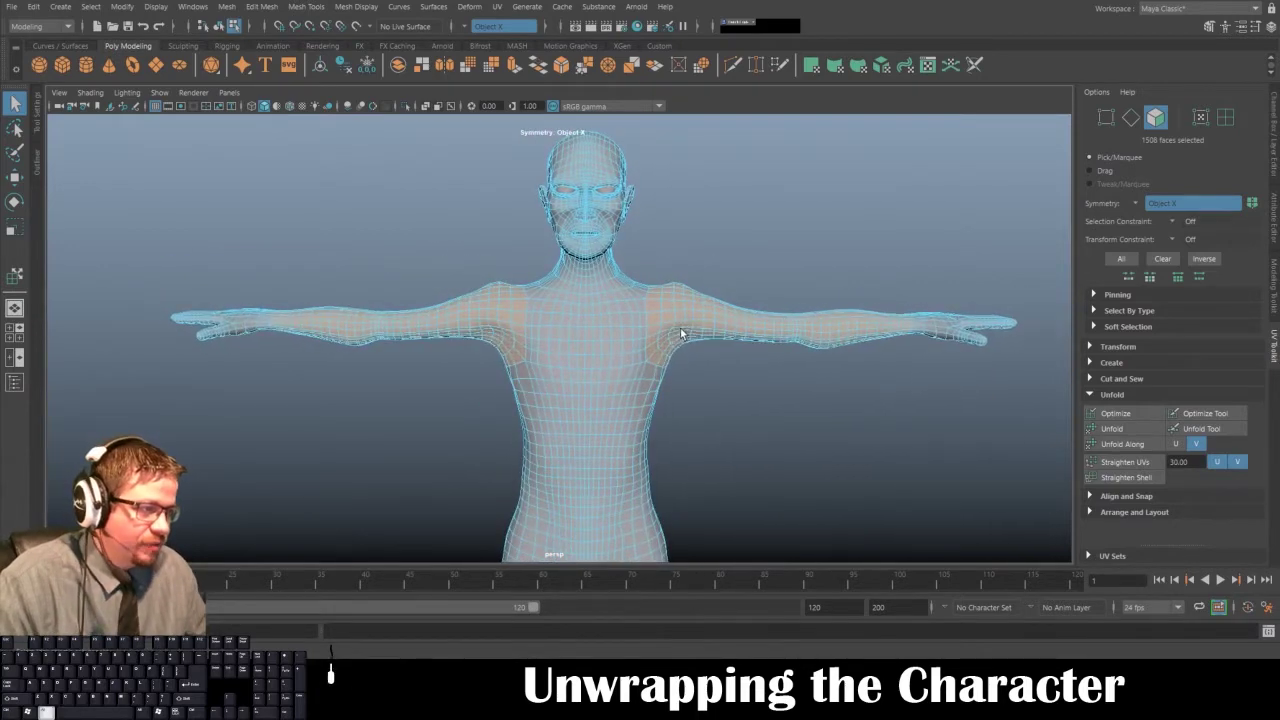
pyautogui.keyDown('alt'); pyautogui.moveTo(681, 334); pyautogui.dragTo(679, 290, button='middle'); pyautogui.keyUp('alt')
pyautogui.keyDown('alt'); pyautogui.moveTo(679, 290); pyautogui.dragTo(623, 246, button='right'); pyautogui.keyUp('alt')
pyautogui.keyDown('alt'); pyautogui.moveTo(623, 246); pyautogui.dragTo(633, 251, button='middle'); pyautogui.keyUp('alt')
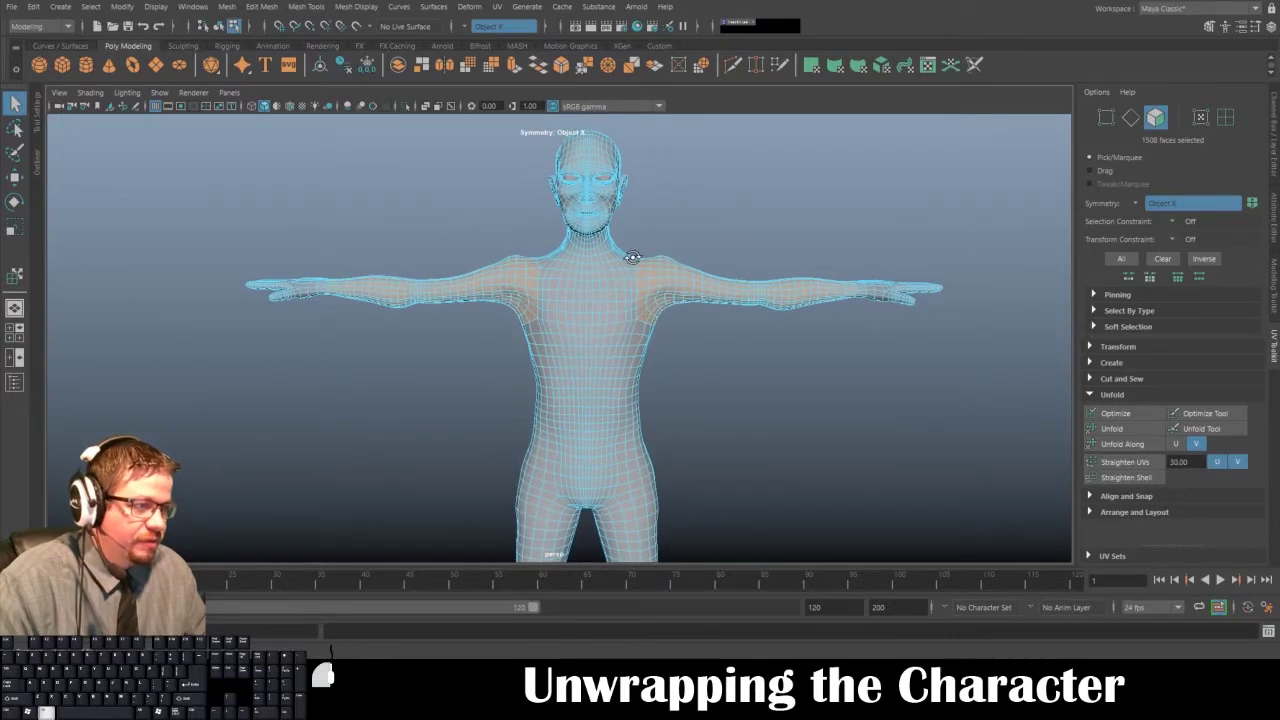
pyautogui.press('space')
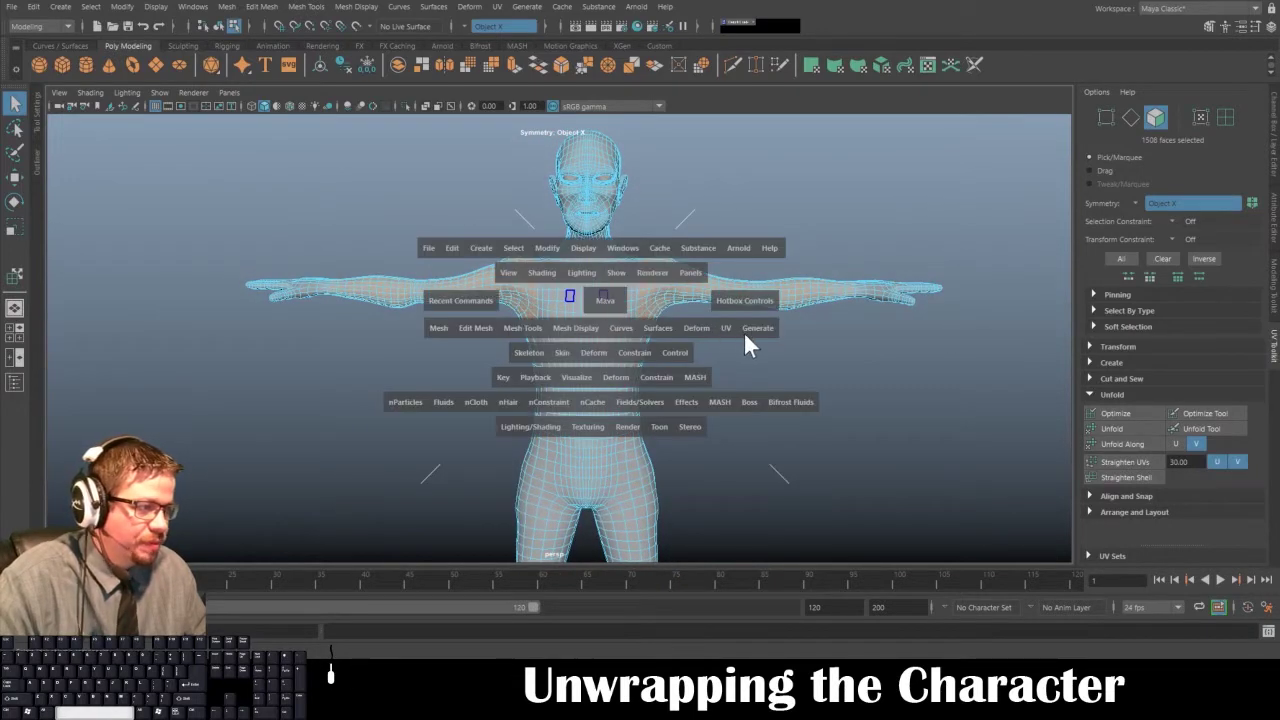
pyautogui.click(726, 329)
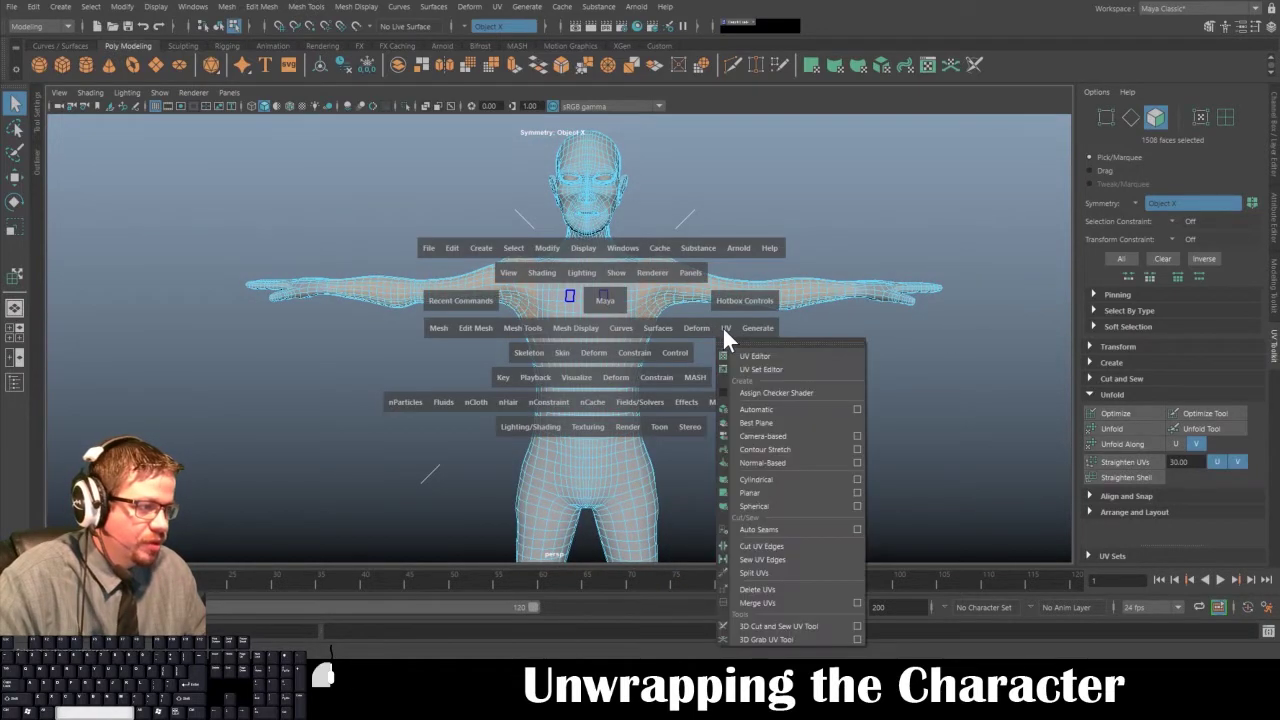
pyautogui.click(759, 435)
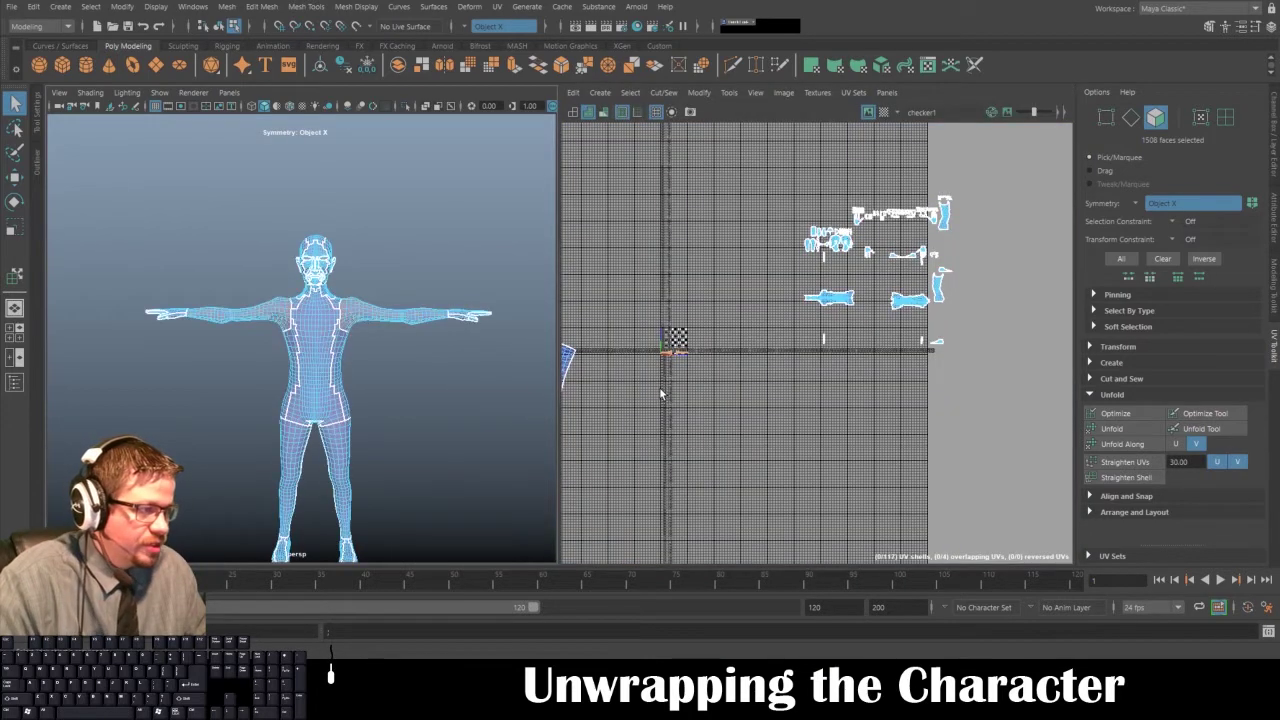
pyautogui.keyDown('alt'); pyautogui.moveTo(659, 392); pyautogui.dragTo(742, 371, button='middle'); pyautogui.keyUp('alt')
pyautogui.keyDown('alt'); pyautogui.moveTo(742, 371); pyautogui.dragTo(909, 537, button='right'); pyautogui.keyUp('alt')
pyautogui.keyDown('alt'); pyautogui.moveTo(909, 537); pyautogui.dragTo(749, 349, button='middle'); pyautogui.keyUp('alt')
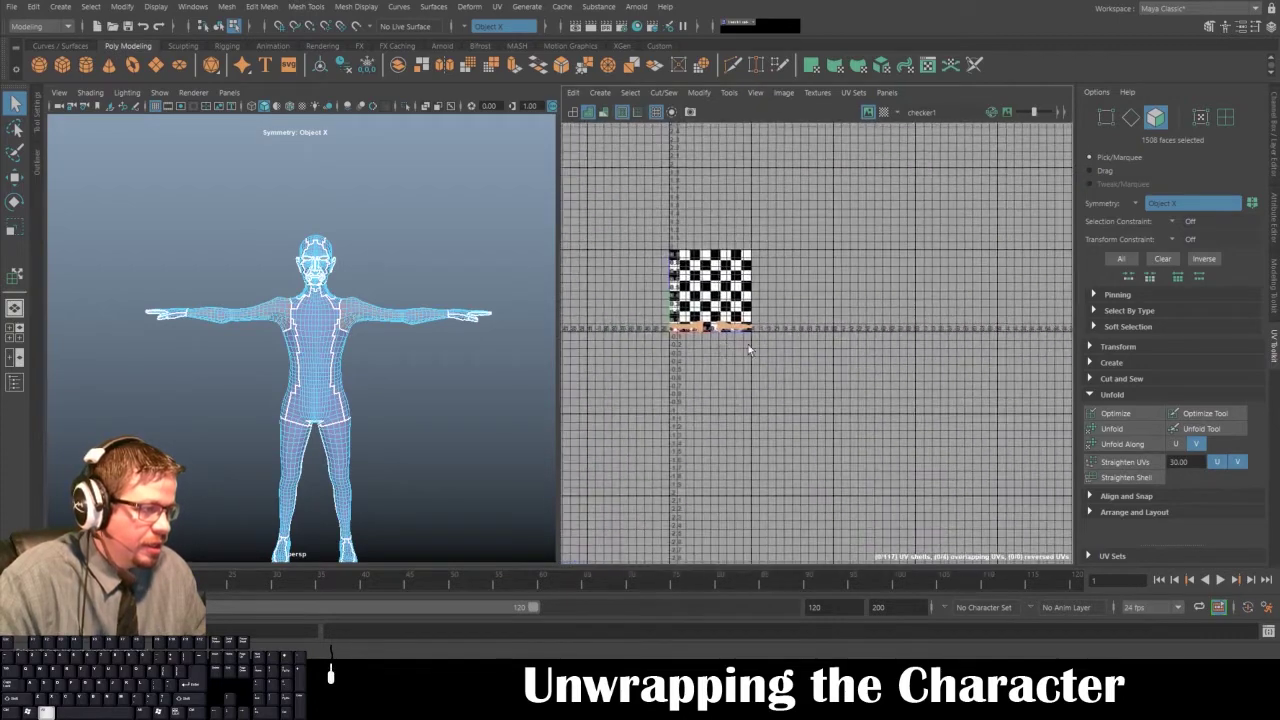
pyautogui.keyDown('alt'); pyautogui.moveTo(749, 349); pyautogui.dragTo(812, 420, button='right'); pyautogui.keyUp('alt')
pyautogui.keyDown('alt'); pyautogui.moveTo(620, 331); pyautogui.dragTo(812, 450, button='middle'); pyautogui.keyUp('alt')
pyautogui.keyDown('alt'); pyautogui.moveTo(812, 450); pyautogui.dragTo(837, 512, button='right'); pyautogui.keyUp('alt')
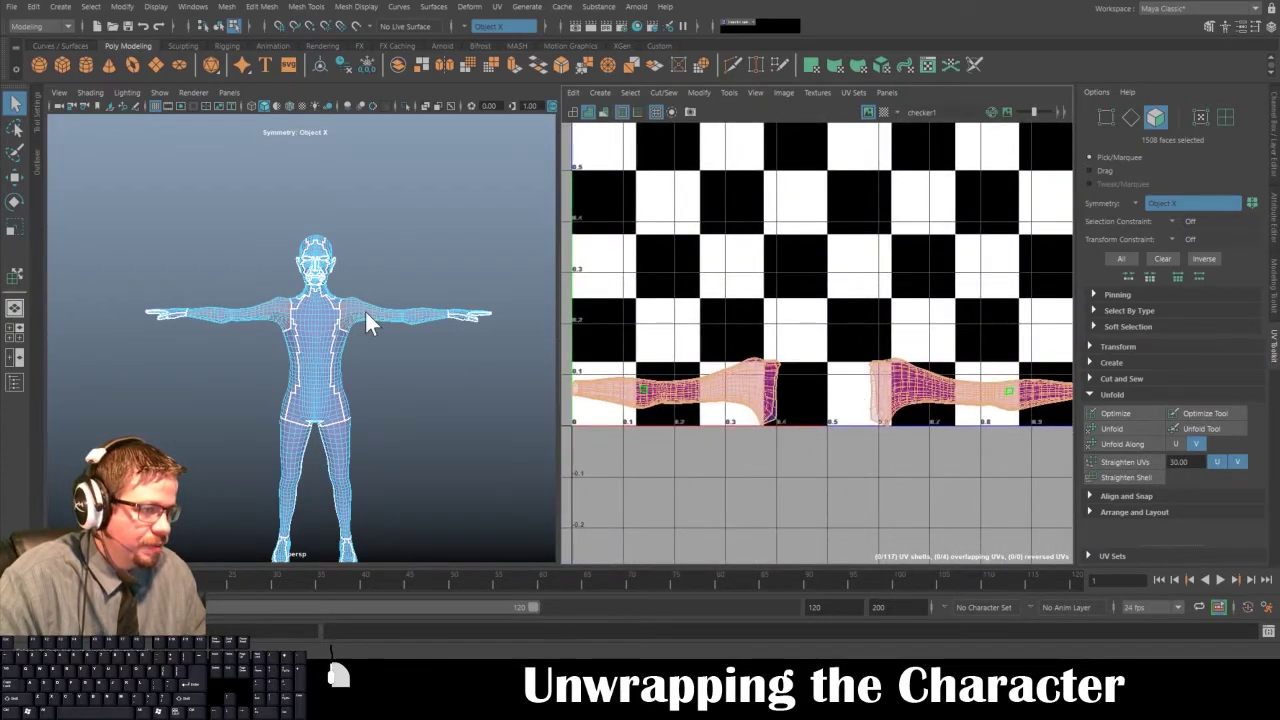
# - Switch the character to edge selection and select a lengthwise edge on the arm's underside at the armpit seam
pyautogui.click(413, 287)
pyautogui.keyDown('alt'); pyautogui.moveTo(391, 393); pyautogui.dragTo(355, 375); pyautogui.keyUp('alt')
pyautogui.click(305, 356)
pyautogui.keyDown('alt'); pyautogui.moveTo(355, 375); pyautogui.dragTo(474, 434, button='right'); pyautogui.keyUp('alt')
pyautogui.keyDown('alt'); pyautogui.moveTo(474, 434); pyautogui.dragTo(451, 435); pyautogui.keyUp('alt')
pyautogui.press('space')
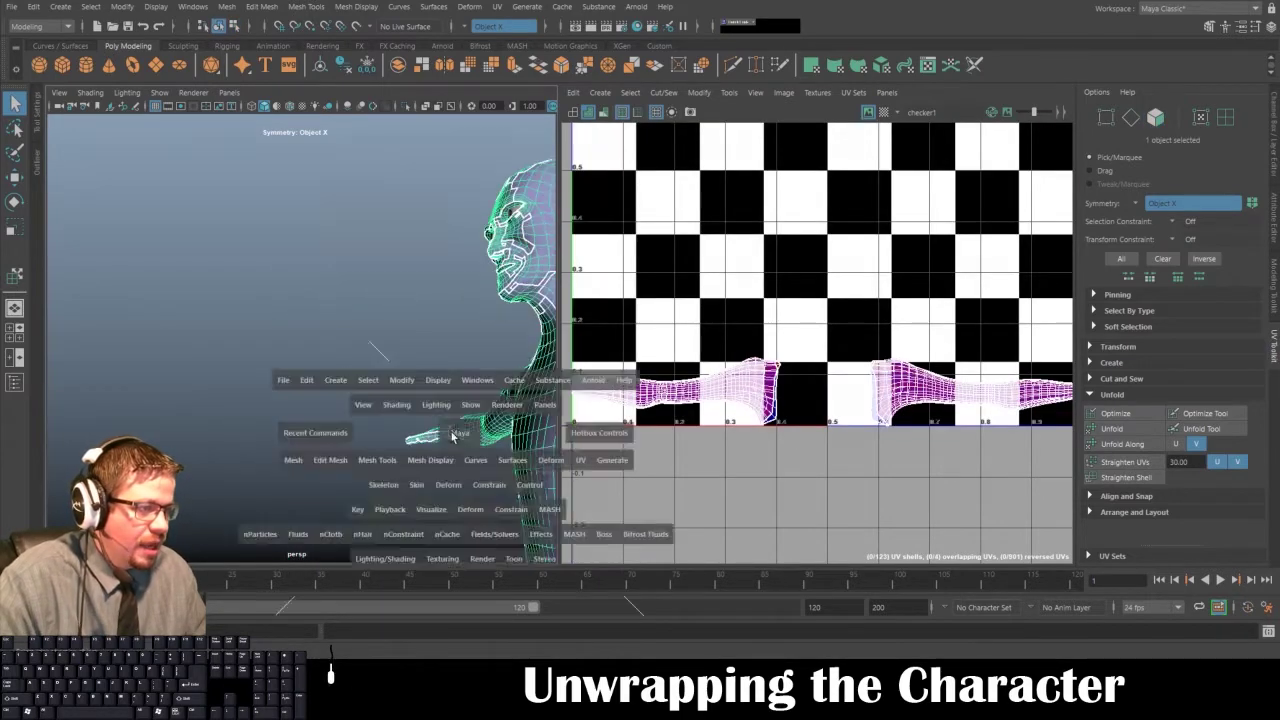
pyautogui.keyDown('alt'); pyautogui.moveTo(577, 370); pyautogui.dragTo(120, 394); pyautogui.keyUp('alt')
pyautogui.keyDown('alt'); pyautogui.moveTo(613, 434); pyautogui.dragTo(618, 410); pyautogui.keyUp('alt')
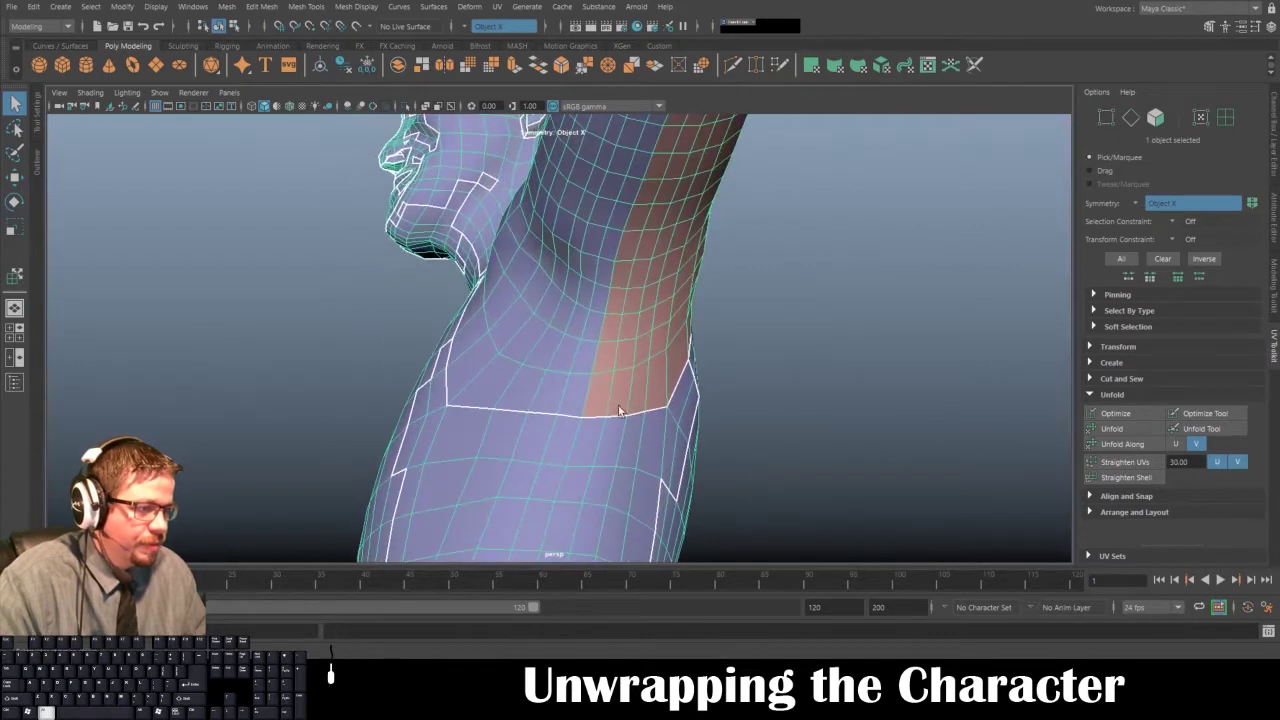
pyautogui.moveTo(599, 304); pyautogui.dragTo(603, 333, button='right')
pyautogui.moveTo(599, 266); pyautogui.dragTo(599, 268, button='right')
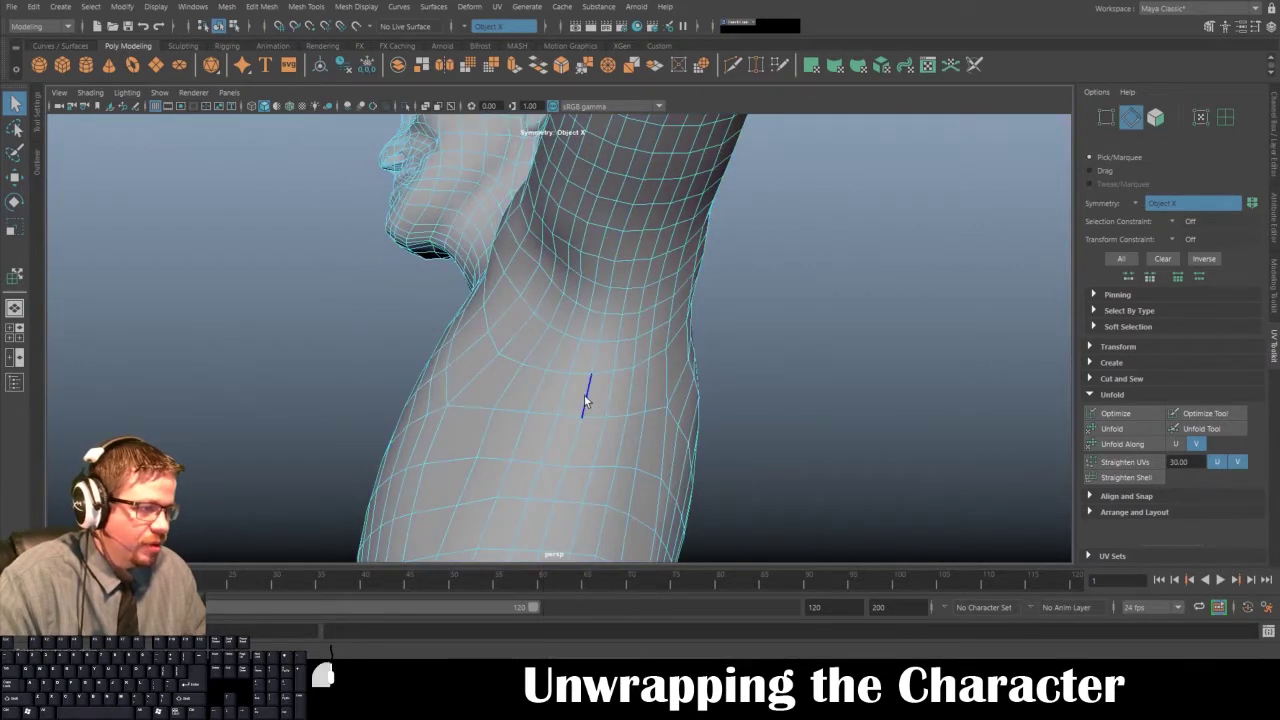
pyautogui.click(585, 394)
# - Extend the edge selection along the underside of both arms from the armpit to the wrist seam
pyautogui.press('space')
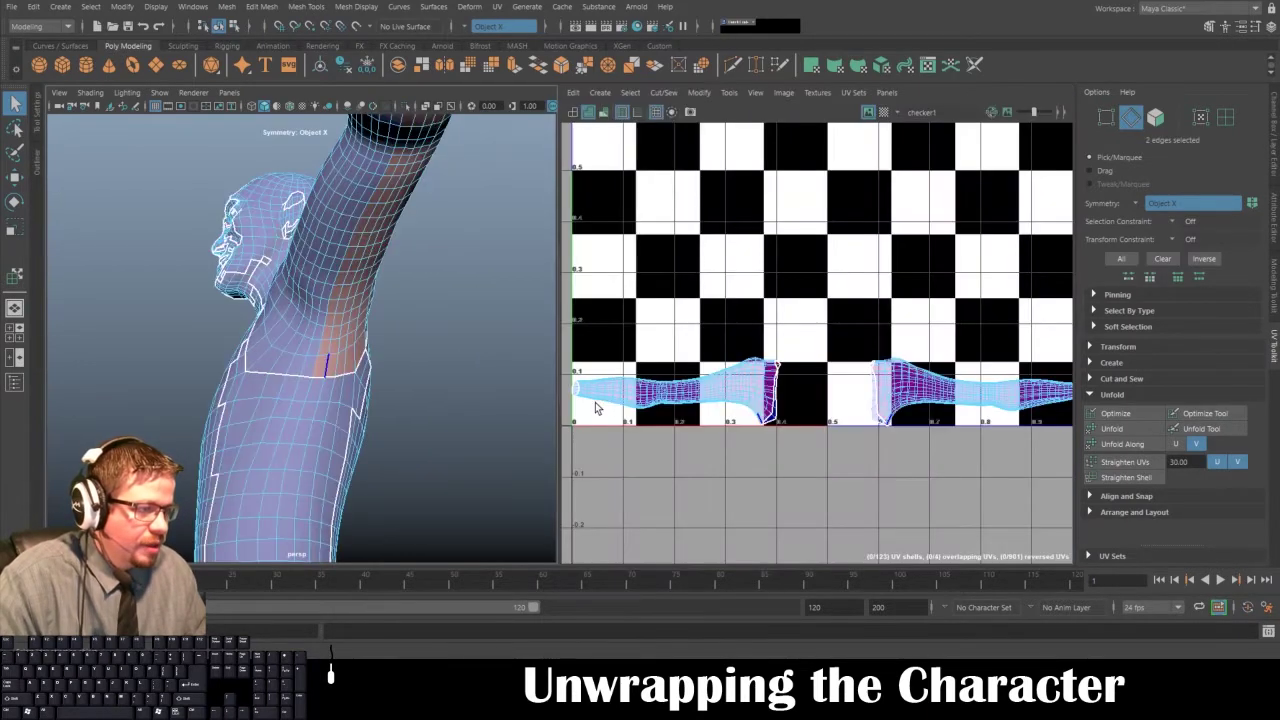
pyautogui.keyDown('alt'); pyautogui.moveTo(361, 291); pyautogui.dragTo(348, 363, button='middle'); pyautogui.keyUp('alt')
pyautogui.keyDown('alt'); pyautogui.moveTo(348, 363); pyautogui.dragTo(355, 226); pyautogui.keyUp('alt')
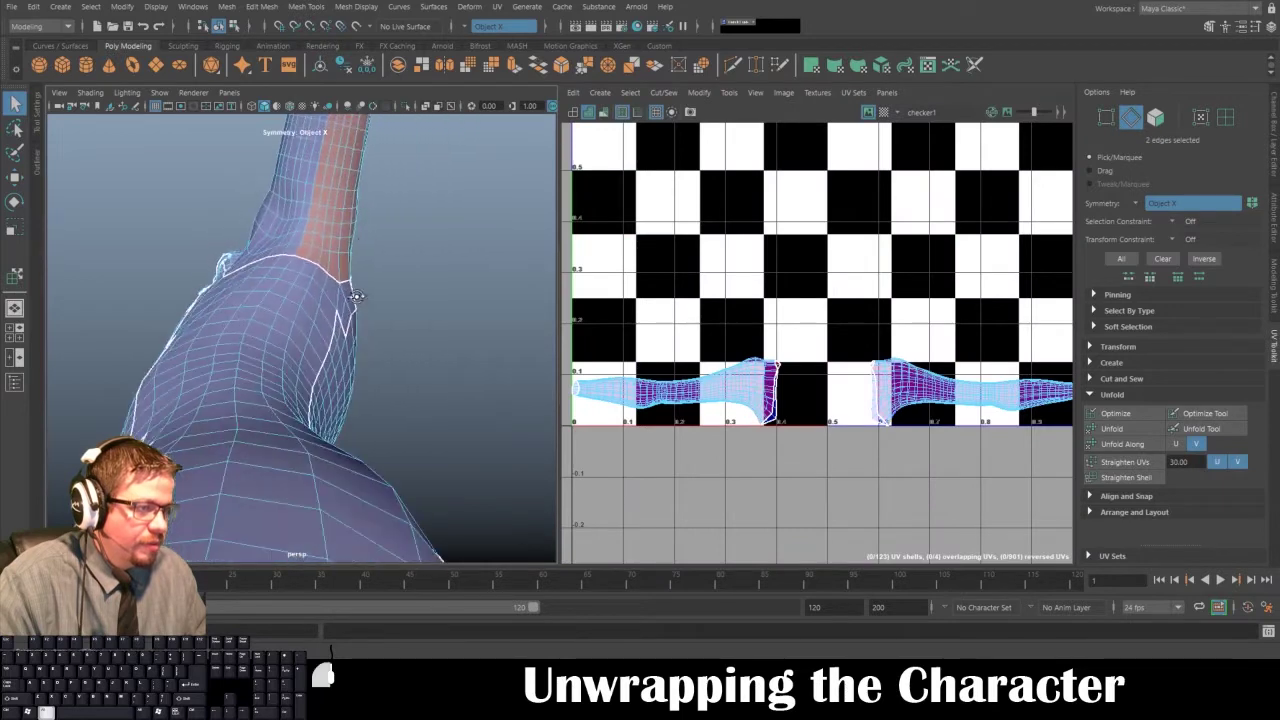
pyautogui.keyDown('alt'); pyautogui.moveTo(355, 226); pyautogui.dragTo(309, 391, button='middle'); pyautogui.keyUp('alt')
pyautogui.doubleClick(306, 343)
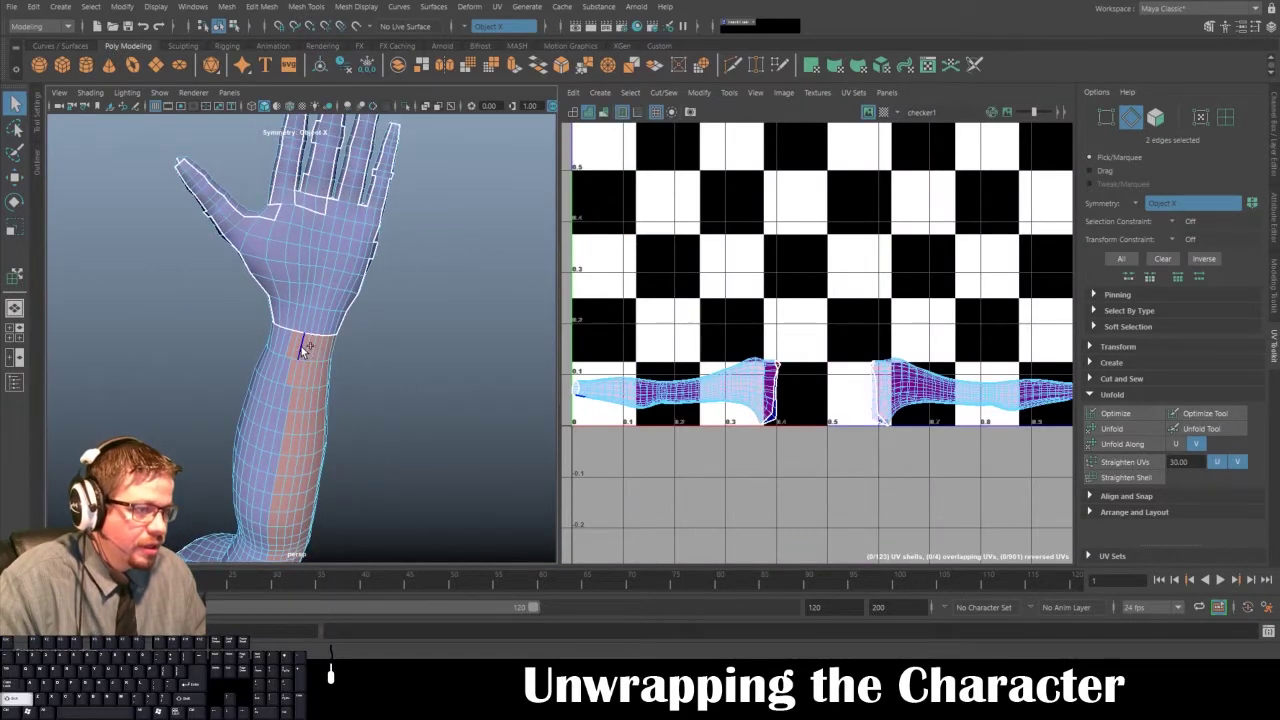
pyautogui.keyDown('alt'); pyautogui.moveTo(322, 443); pyautogui.dragTo(414, 191); pyautogui.keyUp('alt')
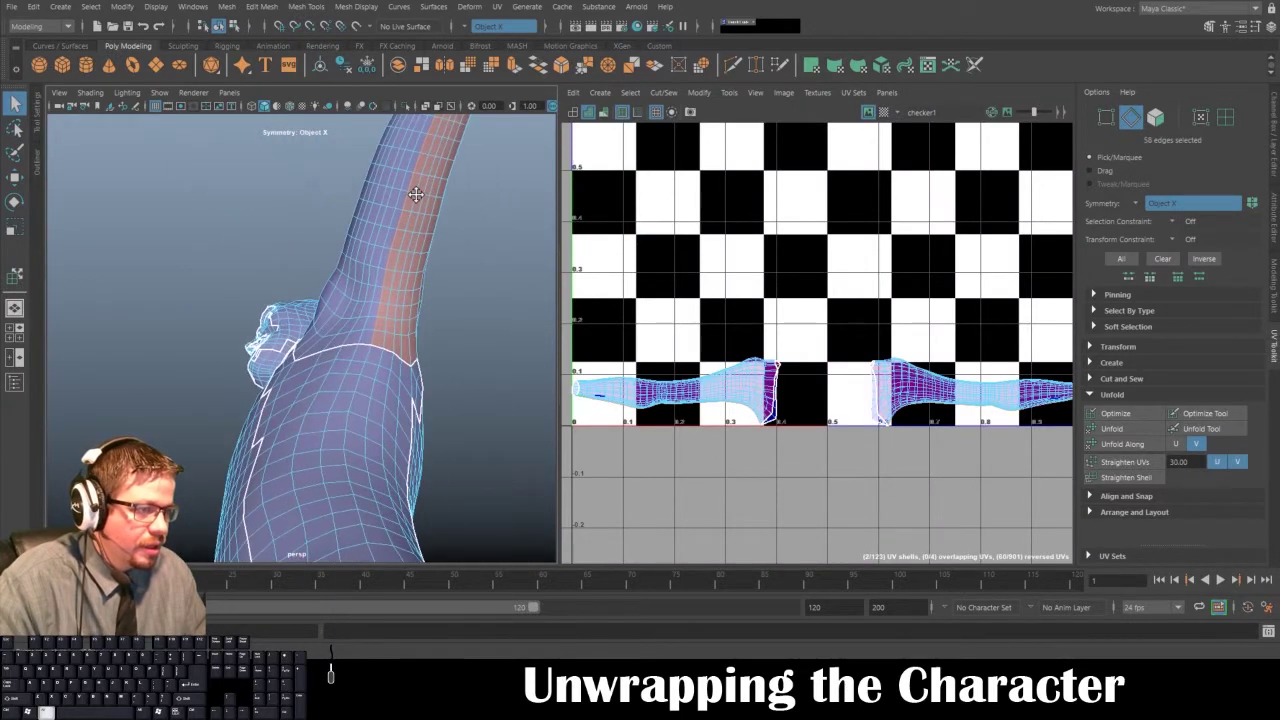
pyautogui.press('space')
# - Check the selected underside edge line along the arm and cut the UVs along it on both arms
pyautogui.keyDown('alt'); pyautogui.moveTo(560, 202); pyautogui.dragTo(440, 476, button='middle'); pyautogui.keyUp('alt')
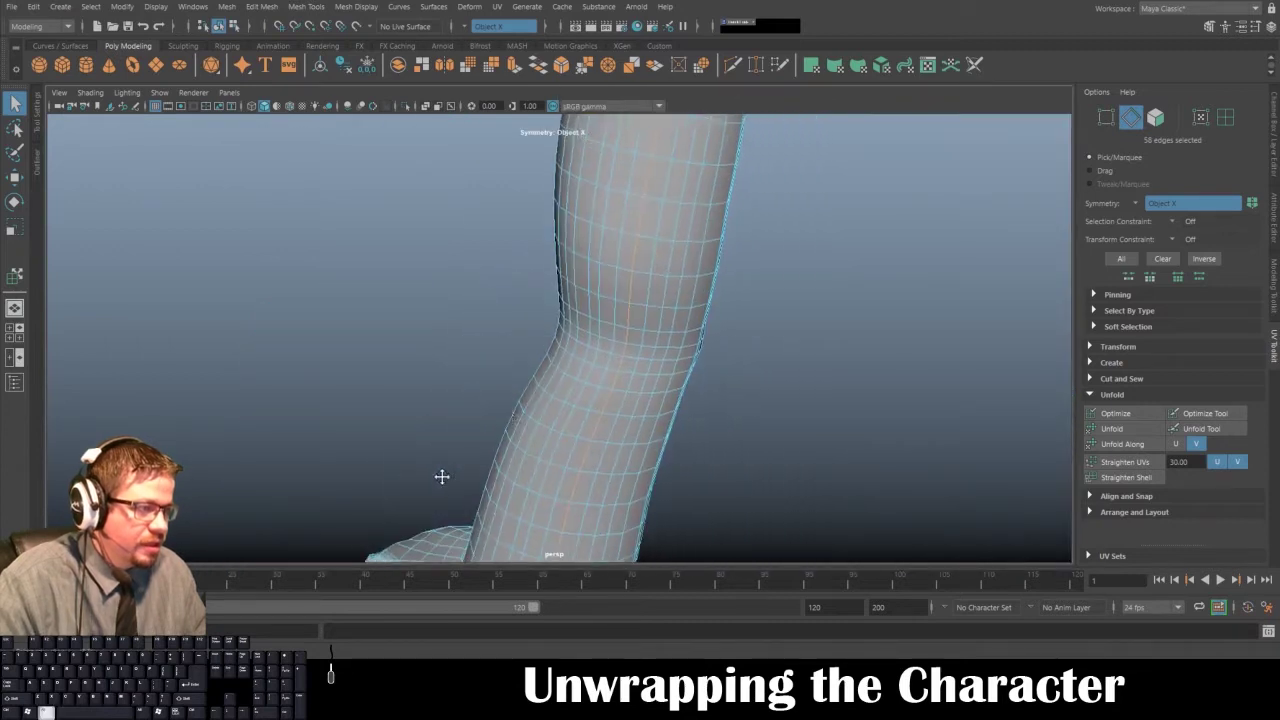
pyautogui.keyDown('alt'); pyautogui.moveTo(535, 362); pyautogui.dragTo(336, 198, button='right'); pyautogui.keyUp('alt')
pyautogui.keyDown('alt'); pyautogui.moveTo(336, 197); pyautogui.dragTo(578, 351); pyautogui.keyUp('alt')
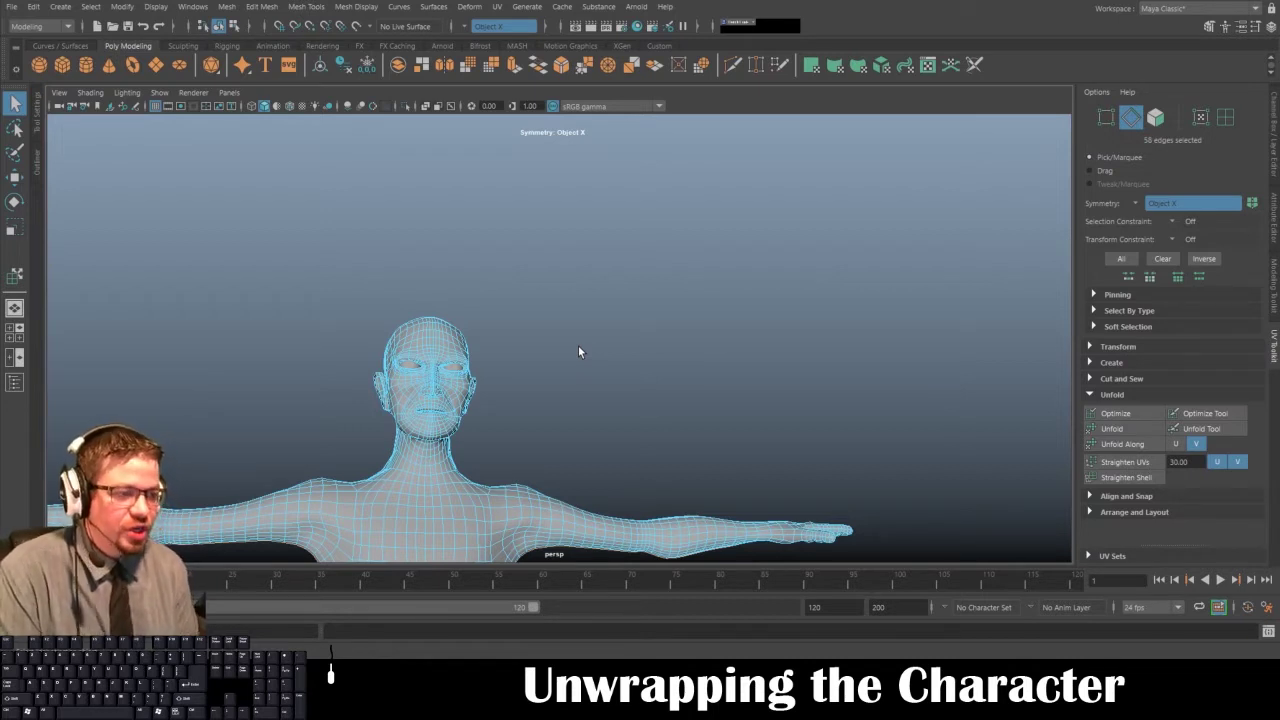
pyautogui.keyDown('alt'); pyautogui.moveTo(609, 409); pyautogui.dragTo(398, 369); pyautogui.keyUp('alt')
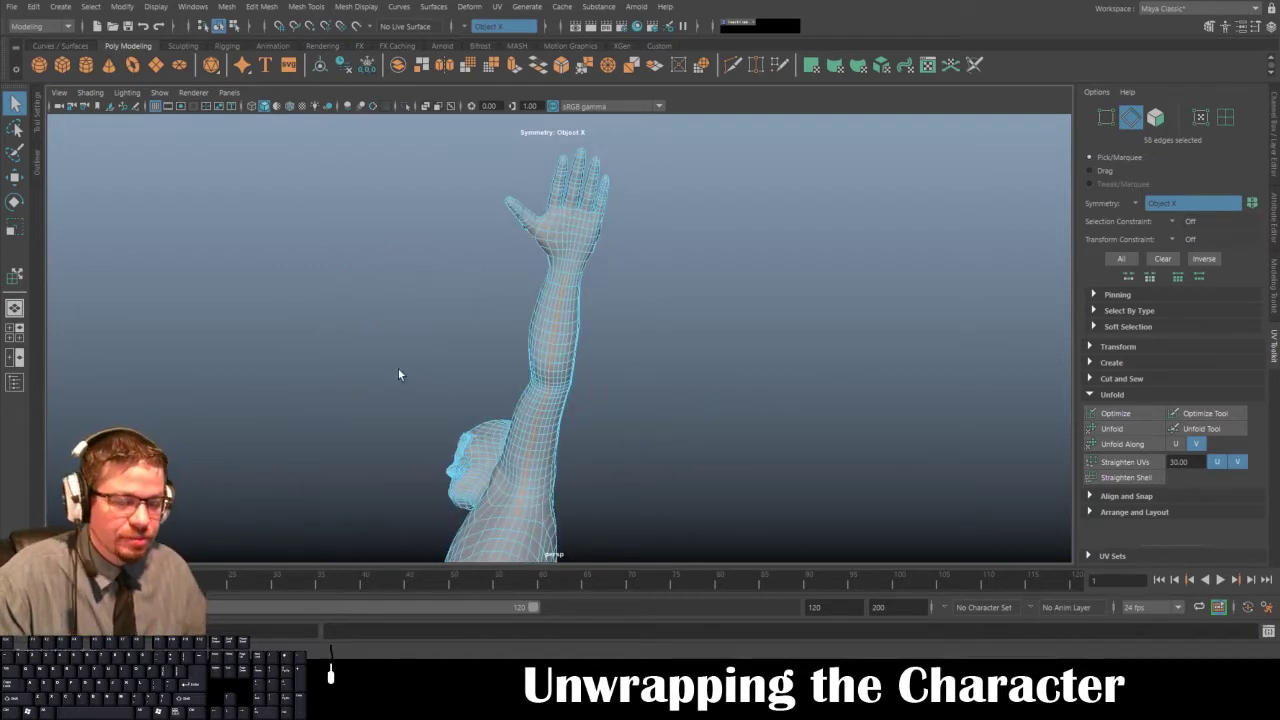
pyautogui.keyDown('alt'); pyautogui.moveTo(631, 320); pyautogui.dragTo(691, 386); pyautogui.keyUp('alt')
pyautogui.press('space')
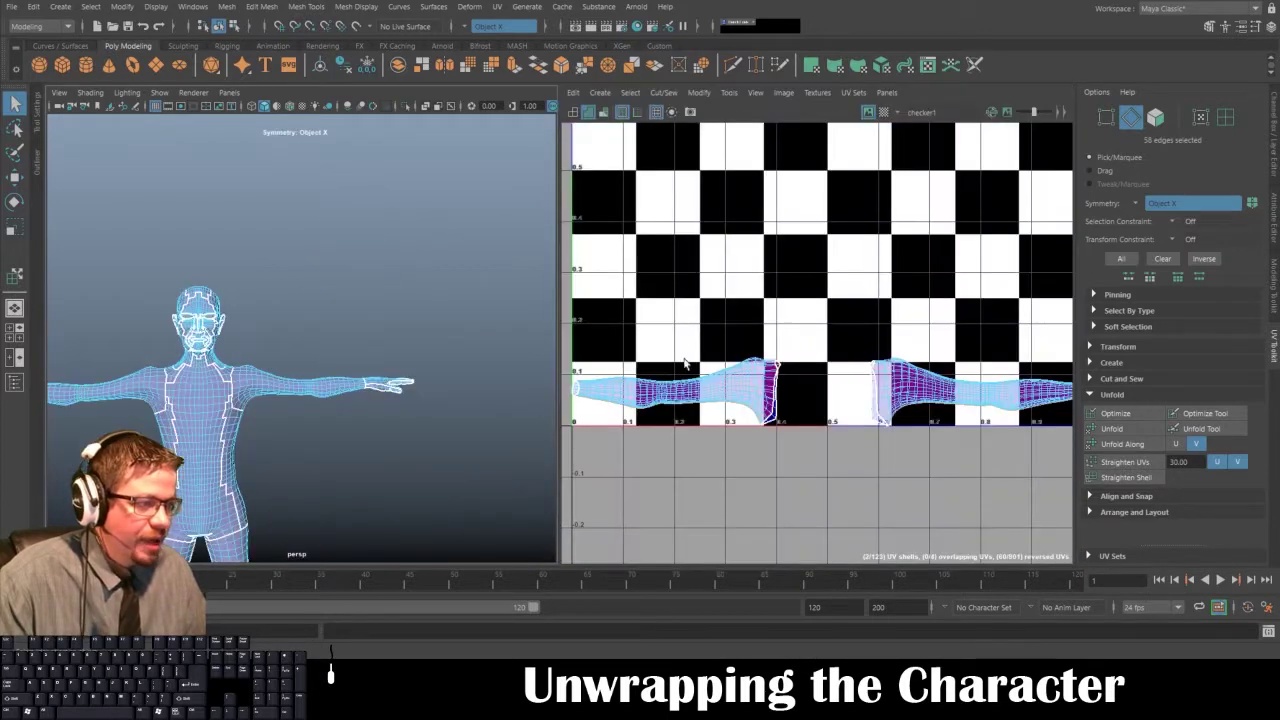
pyautogui.click(664, 93)
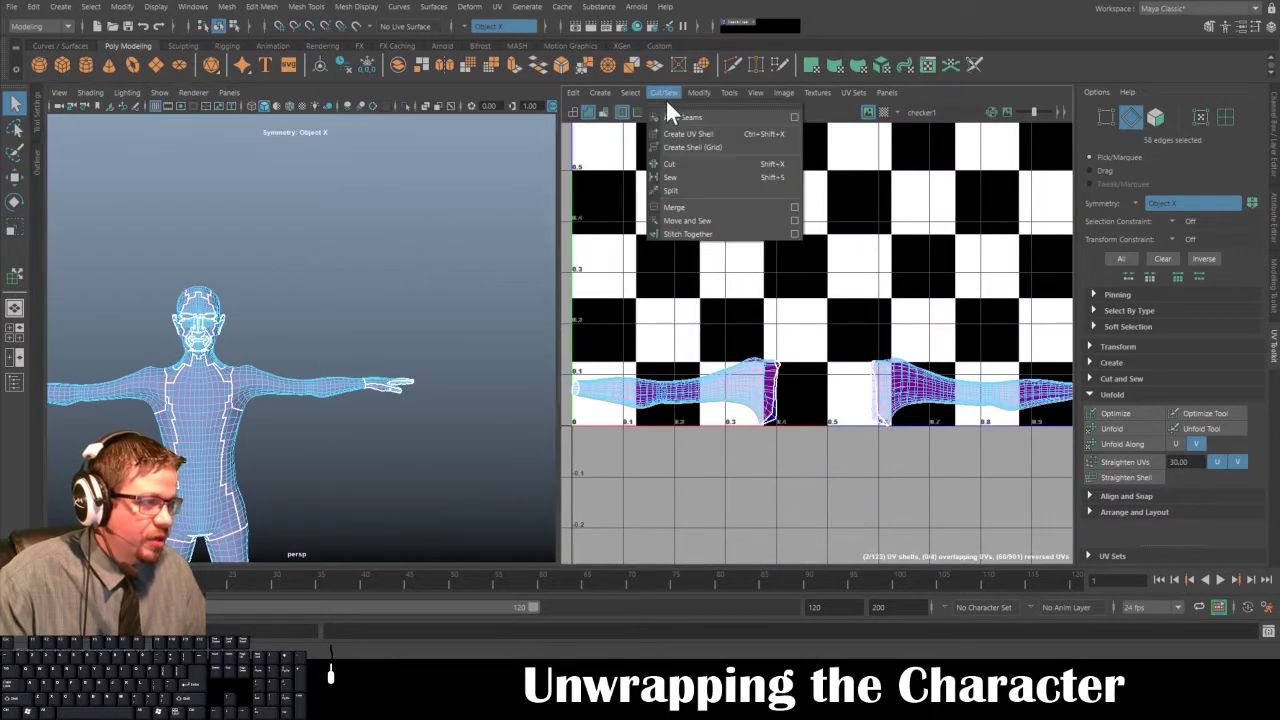
pyautogui.click(670, 165)
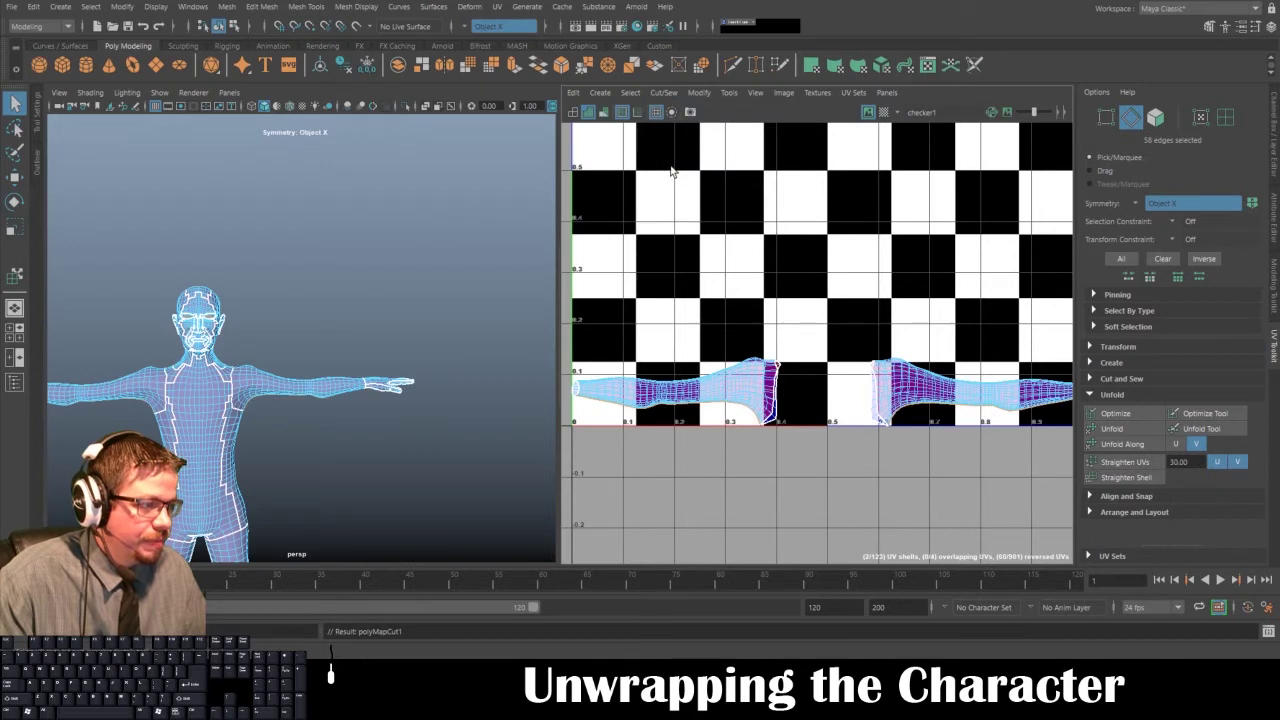
# - Select each arm's UV shell with the Move UV Shell tool and unfold both shells one after the other
pyautogui.click(699, 93)
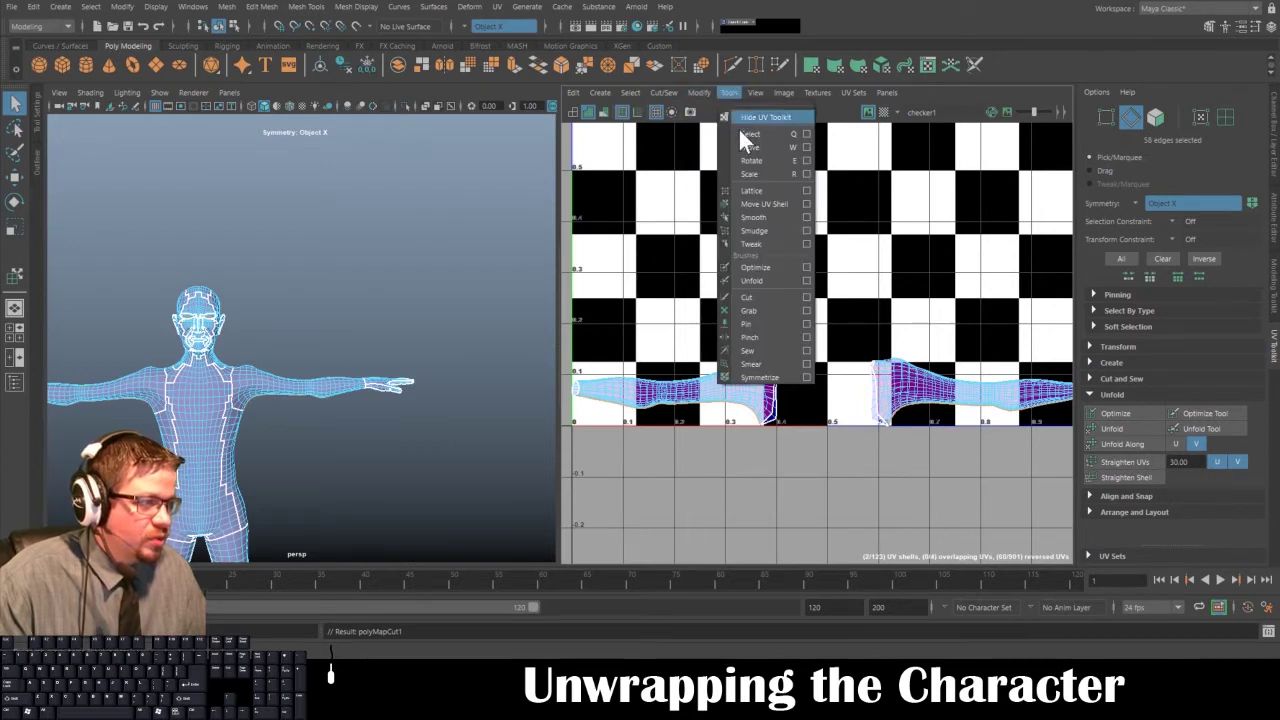
pyautogui.click(749, 209)
pyautogui.click(712, 390)
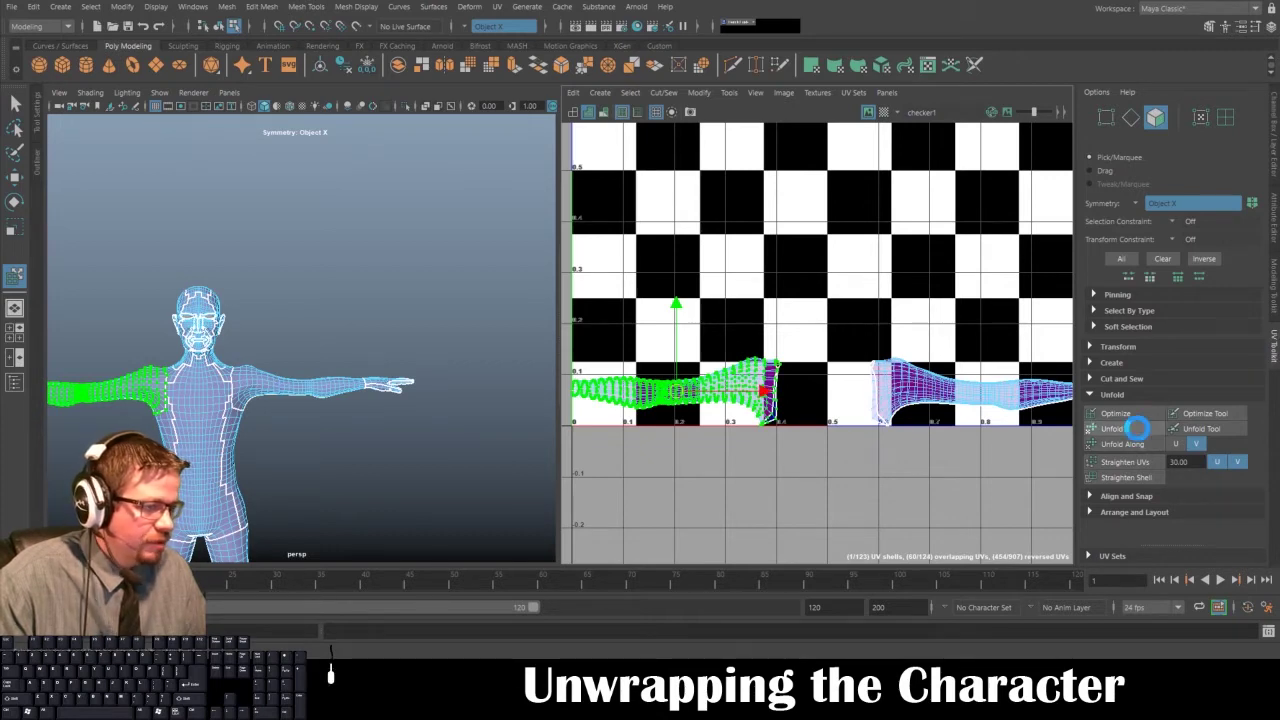
pyautogui.click(1125, 428)
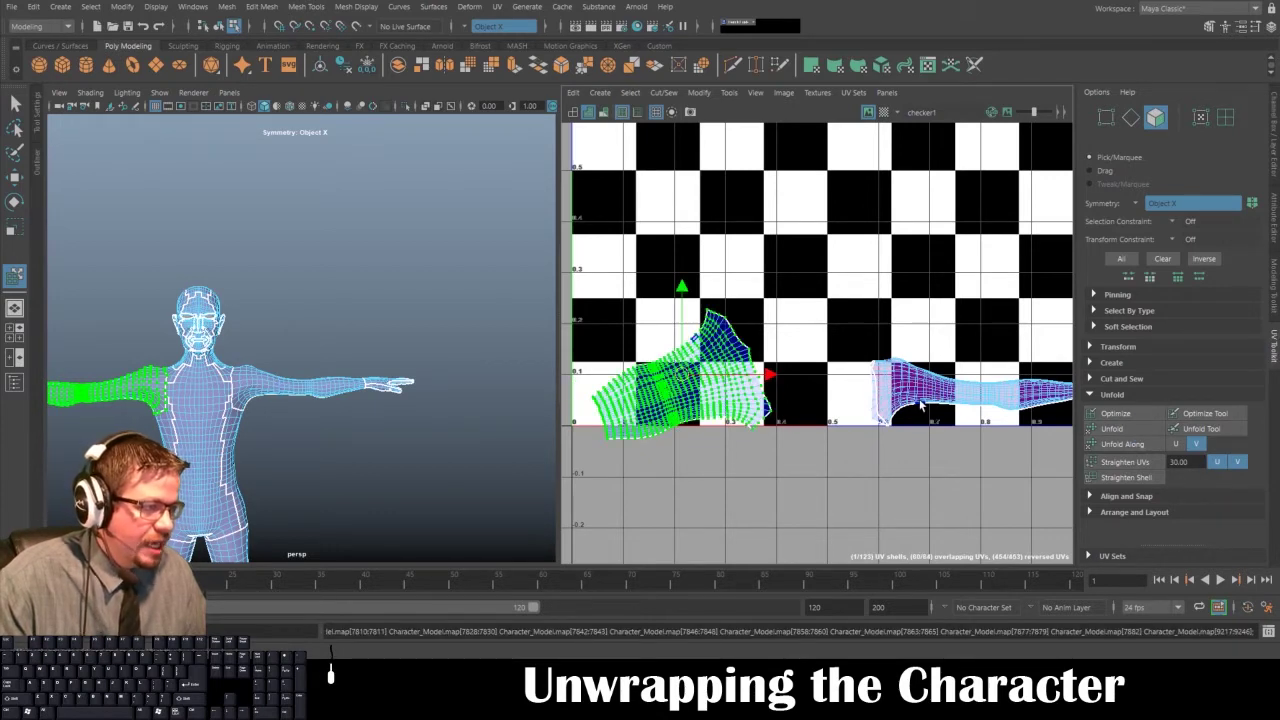
pyautogui.click(920, 395)
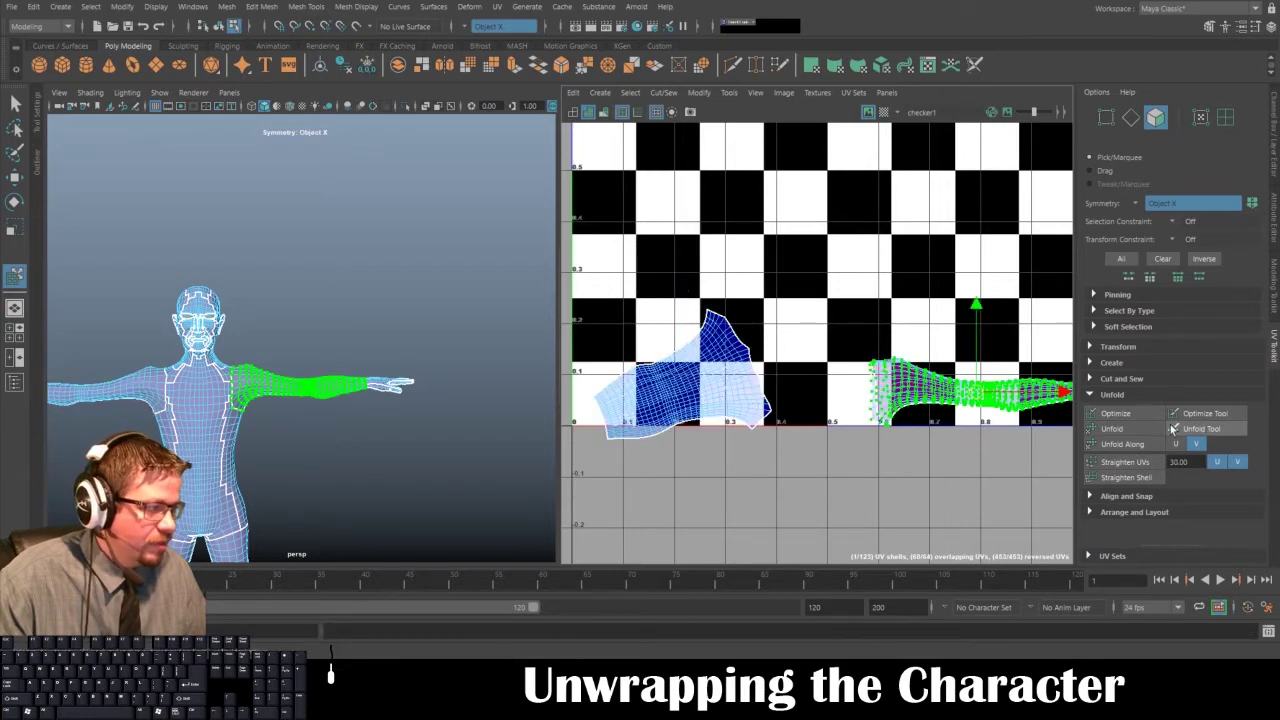
pyautogui.click(1123, 430)
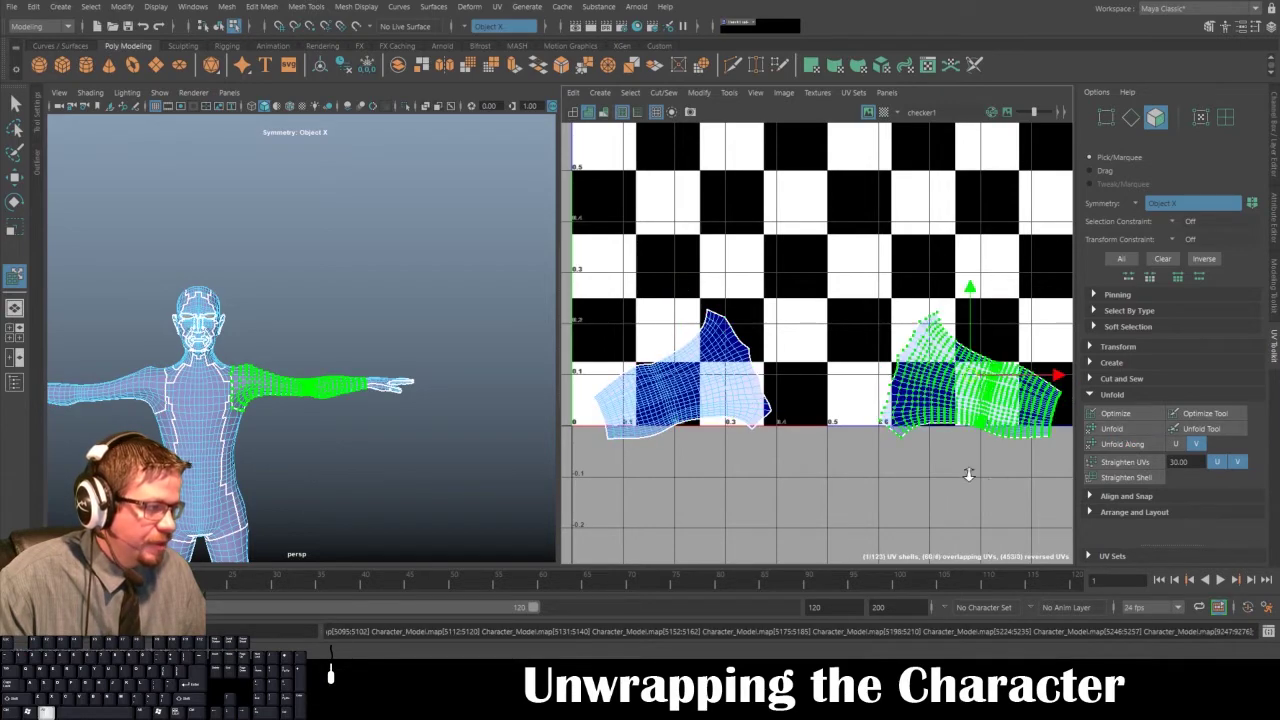
# - Select all UVs of both arm shells and move them out of the checker tile to the space above the leg shells
pyautogui.scroll(-6, 966, 477)
pyautogui.keyDown('alt'); pyautogui.moveTo(812, 474); pyautogui.dragTo(924, 311, button='middle'); pyautogui.keyUp('alt')
pyautogui.keyDown('alt'); pyautogui.moveTo(924, 311); pyautogui.dragTo(790, 260, button='right'); pyautogui.keyUp('alt')
pyautogui.keyDown('alt'); pyautogui.moveTo(790, 260); pyautogui.dragTo(681, 274, button='middle'); pyautogui.keyUp('alt')
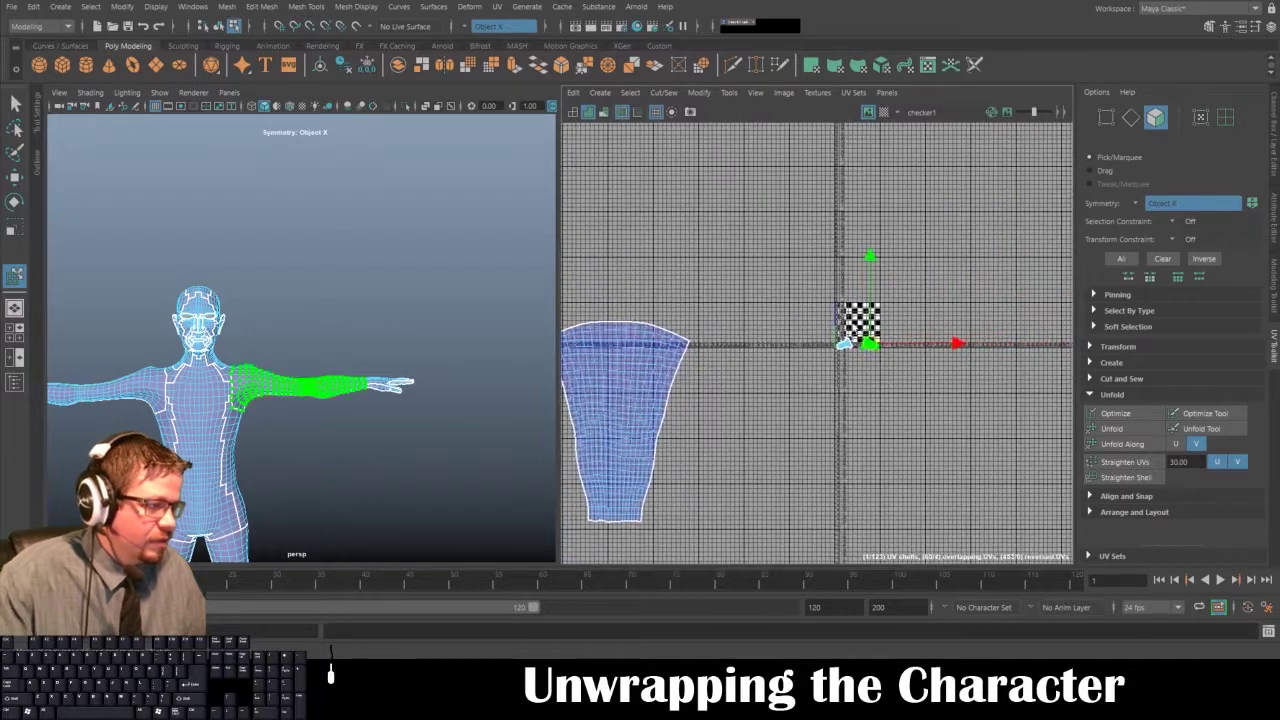
pyautogui.moveTo(829, 333); pyautogui.dragTo(931, 403)
pyautogui.press('w')
pyautogui.moveTo(858, 346); pyautogui.dragTo(565, 244)
# - Scale both arm shells up uniformly until together they span about the width of the two leg shells
pyautogui.press('f')
pyautogui.press('r')
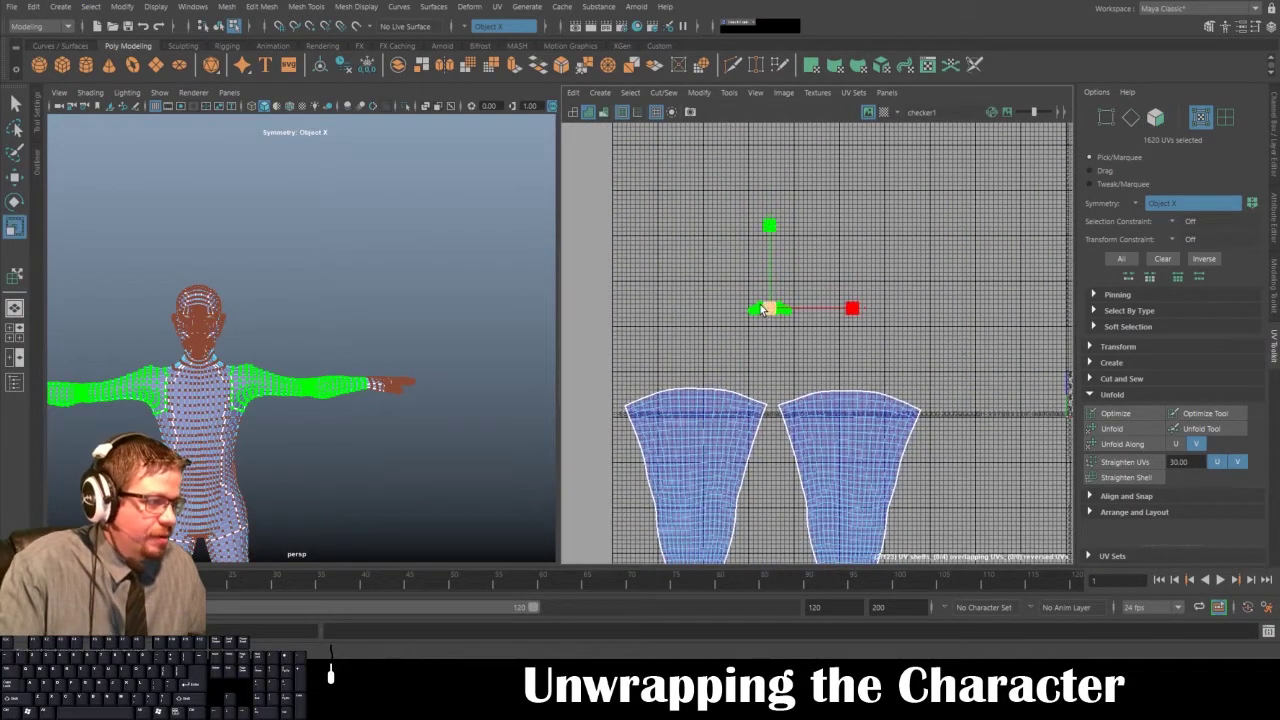
pyautogui.moveTo(769, 308); pyautogui.dragTo(1256, 402)
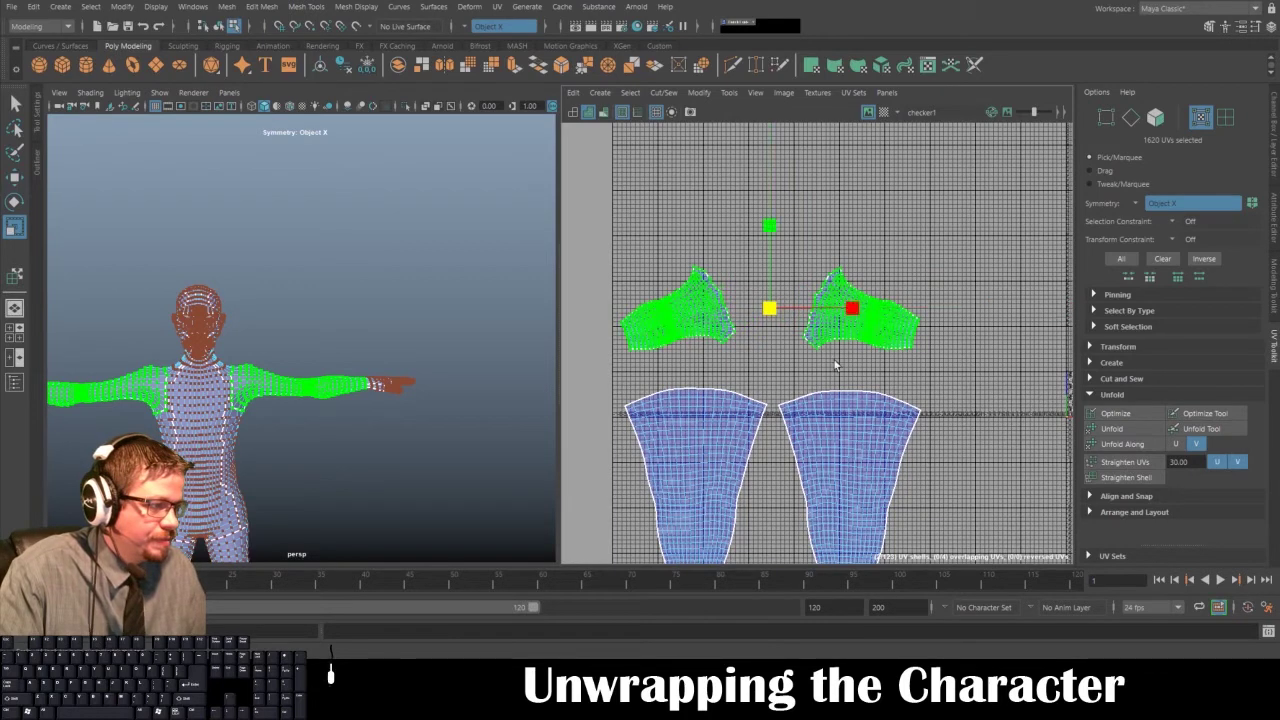
# - Return to object mode and display the checker texture on the character to compare the arms with the torso and legs
pyautogui.moveTo(195, 290); pyautogui.dragTo(255, 283, button='right')
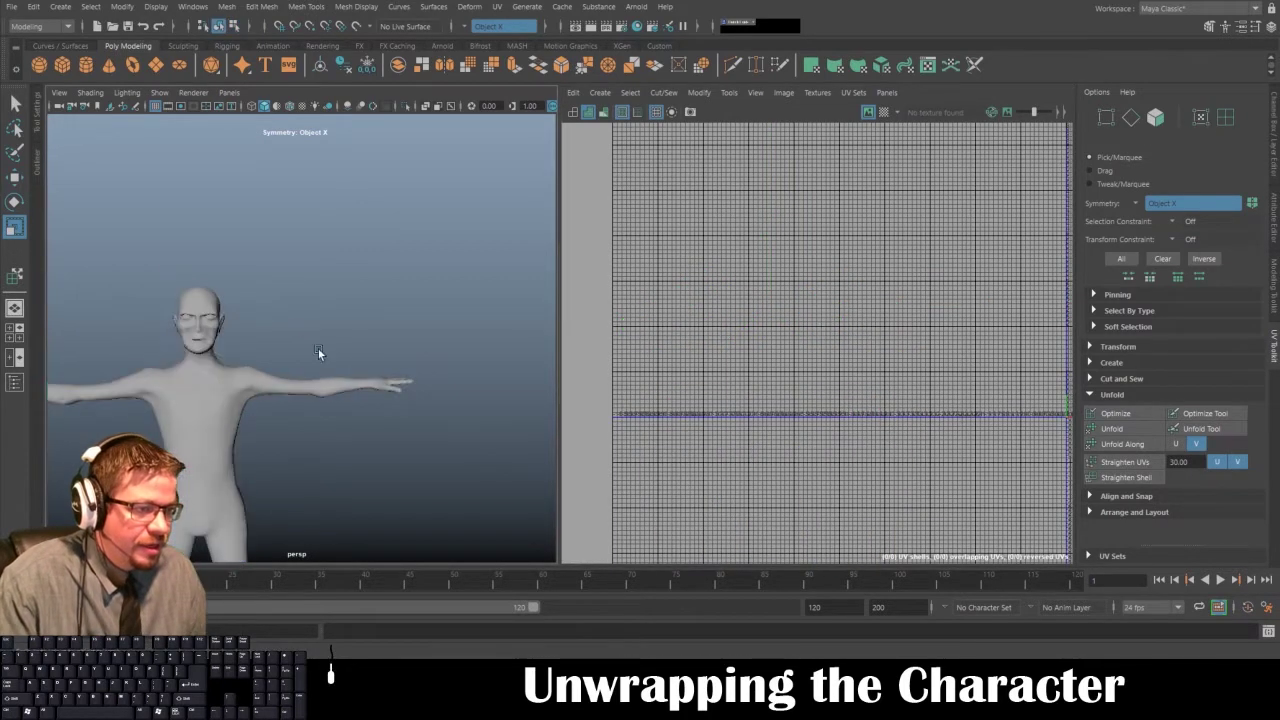
pyautogui.press('6')
pyautogui.keyDown('alt'); pyautogui.moveTo(329, 358); pyautogui.dragTo(383, 283, button='middle'); pyautogui.keyUp('alt')
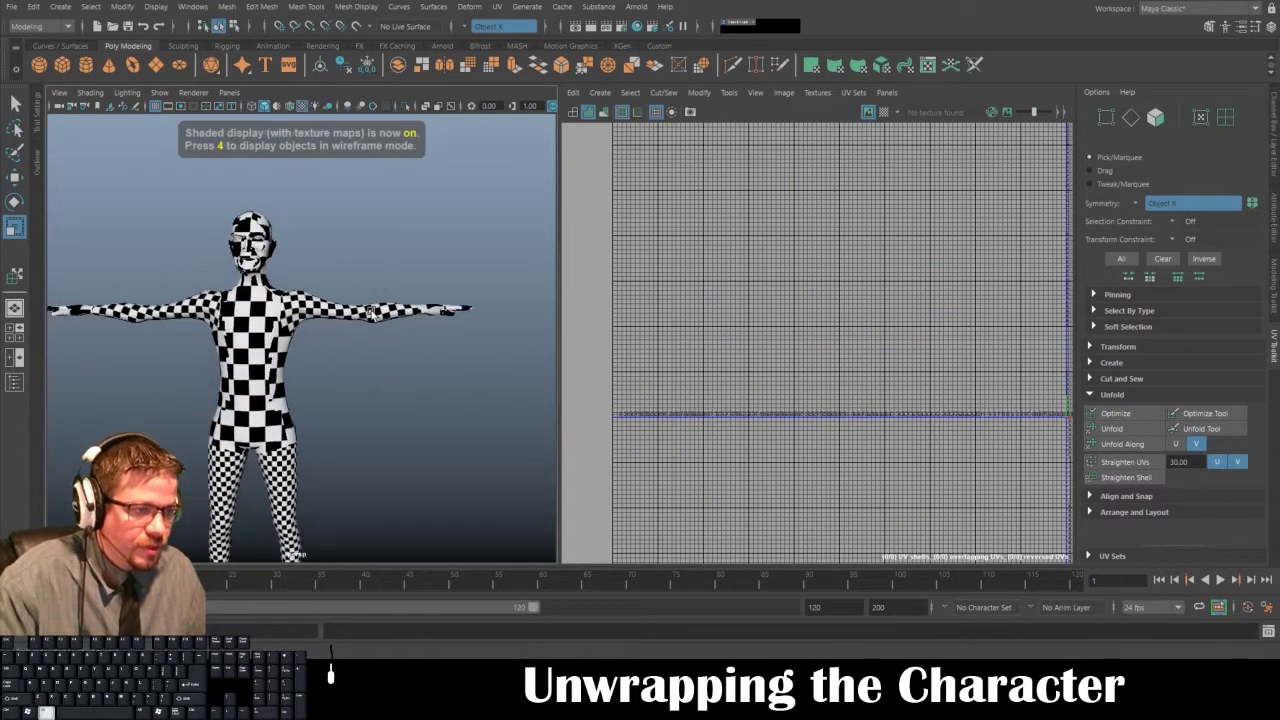
# - Examine the checker scale on the arms against the torso and legs, and compare it with the arm and leg UV shells
pyautogui.keyDown('alt'); pyautogui.moveTo(345, 358); pyautogui.dragTo(369, 361); pyautogui.keyUp('alt')
pyautogui.press('space')
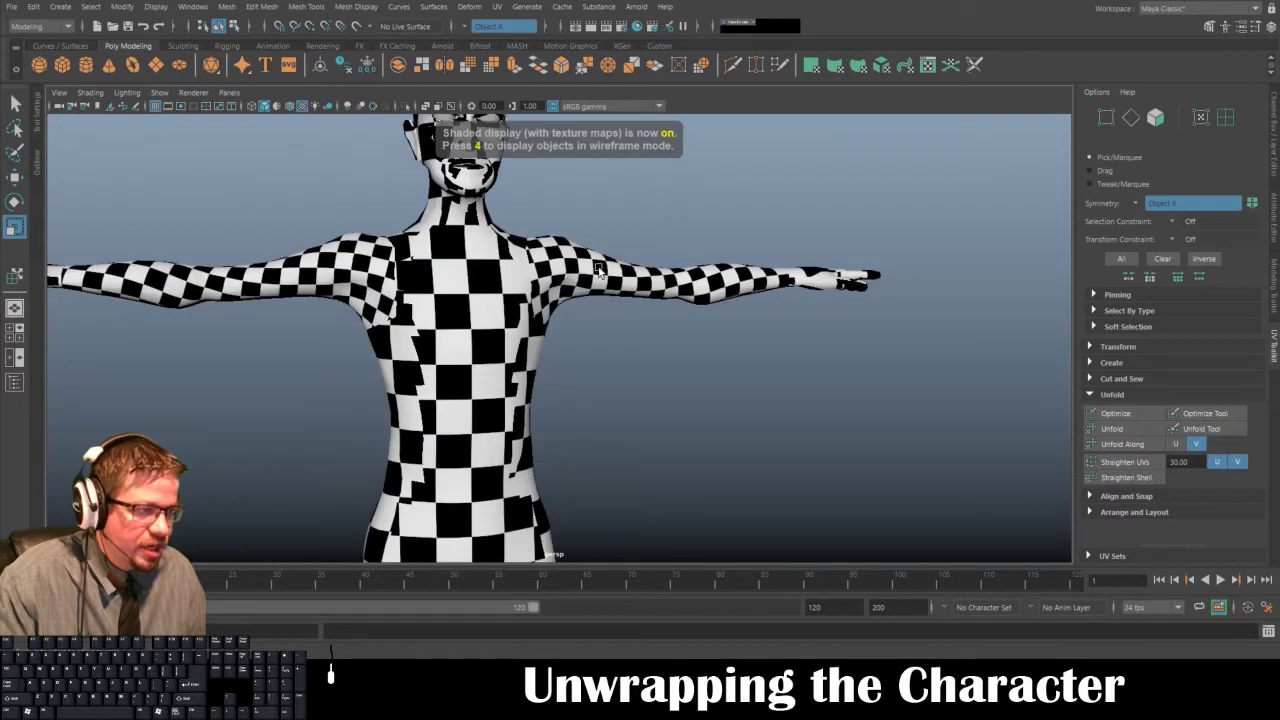
pyautogui.keyDown('alt'); pyautogui.moveTo(577, 330); pyautogui.dragTo(583, 168, button='middle'); pyautogui.keyUp('alt')
pyautogui.scroll(-6, 583, 168)
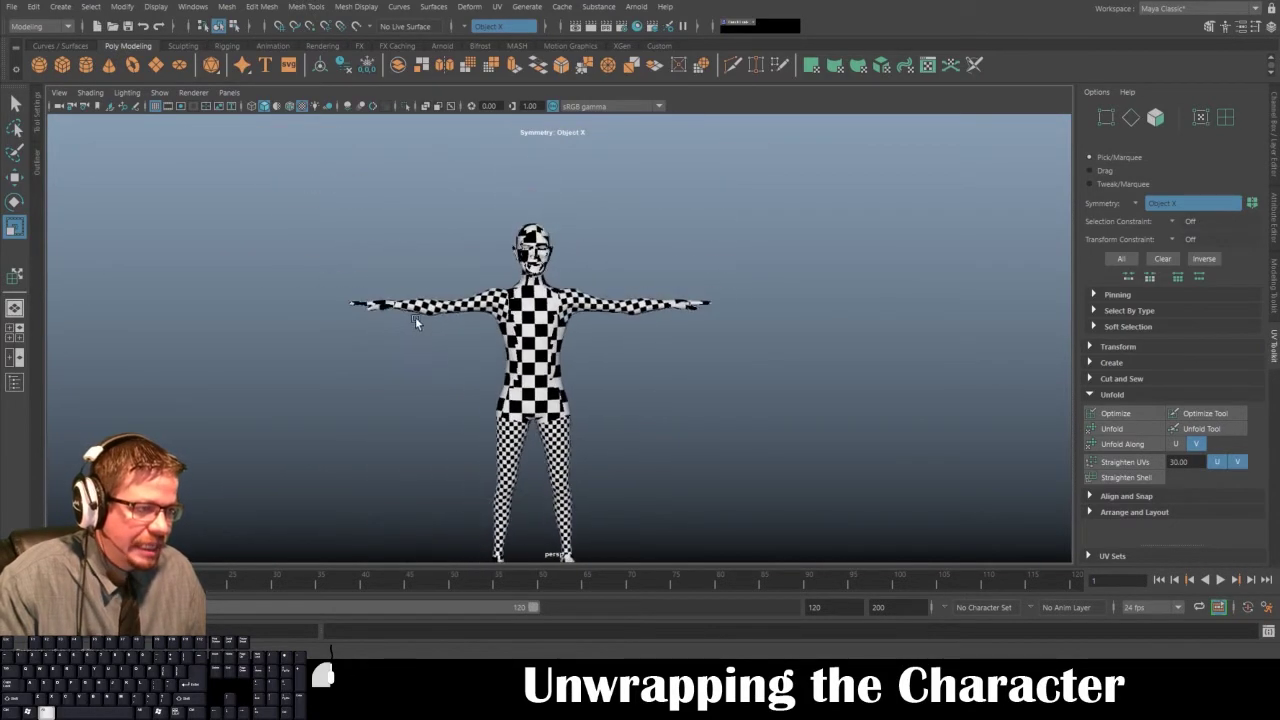
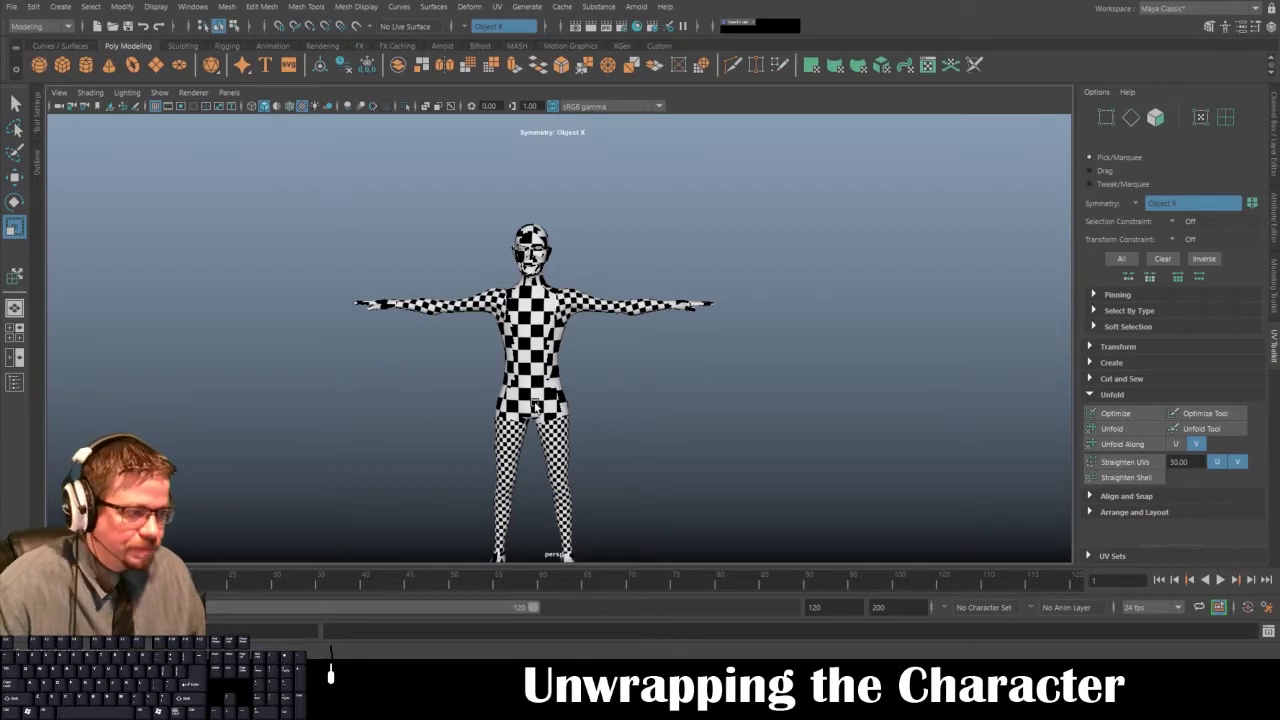
pyautogui.click(535, 410)
pyautogui.click(634, 402)
pyautogui.press('space')
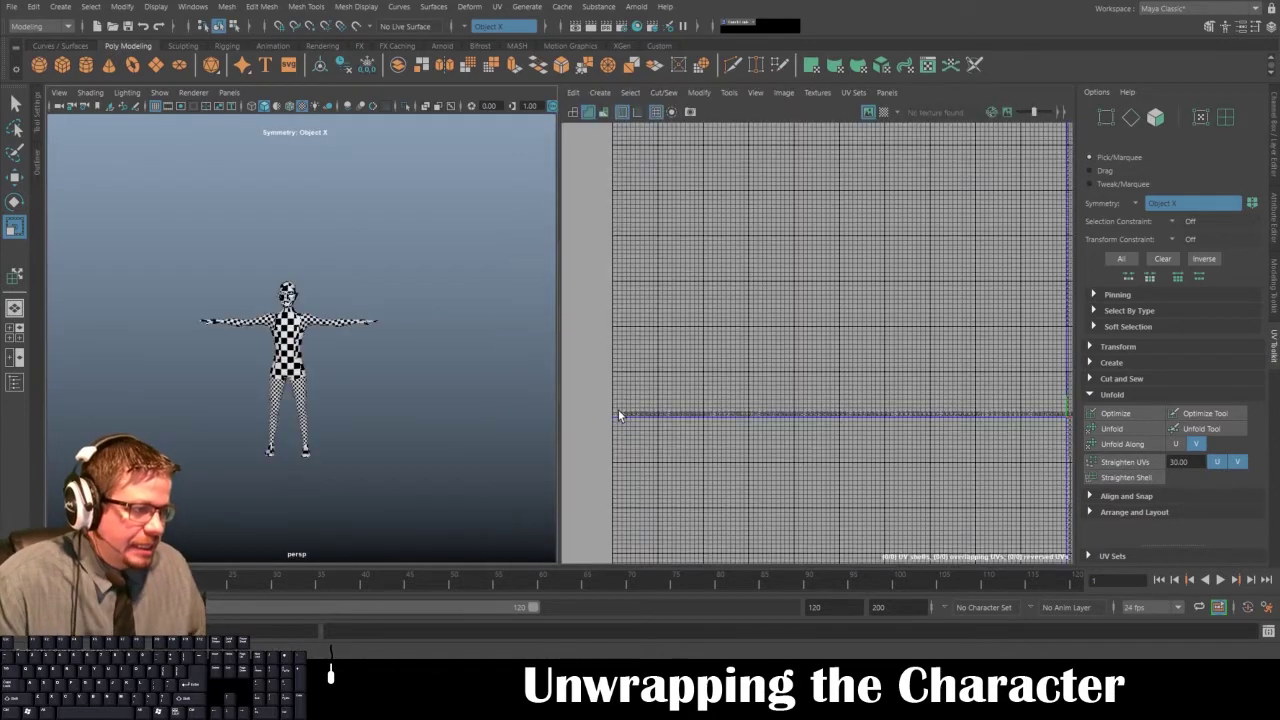
pyautogui.click(272, 355)
pyautogui.scroll(-5, 829, 374)
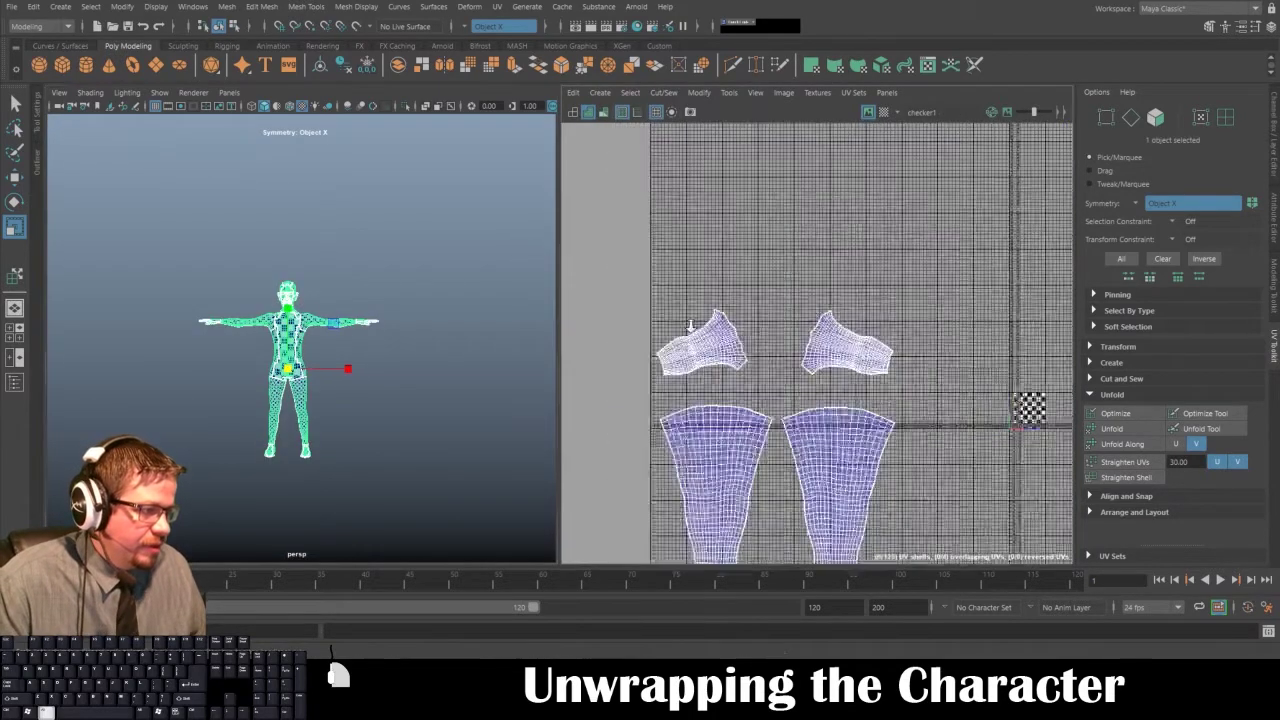
pyautogui.click(226, 362)
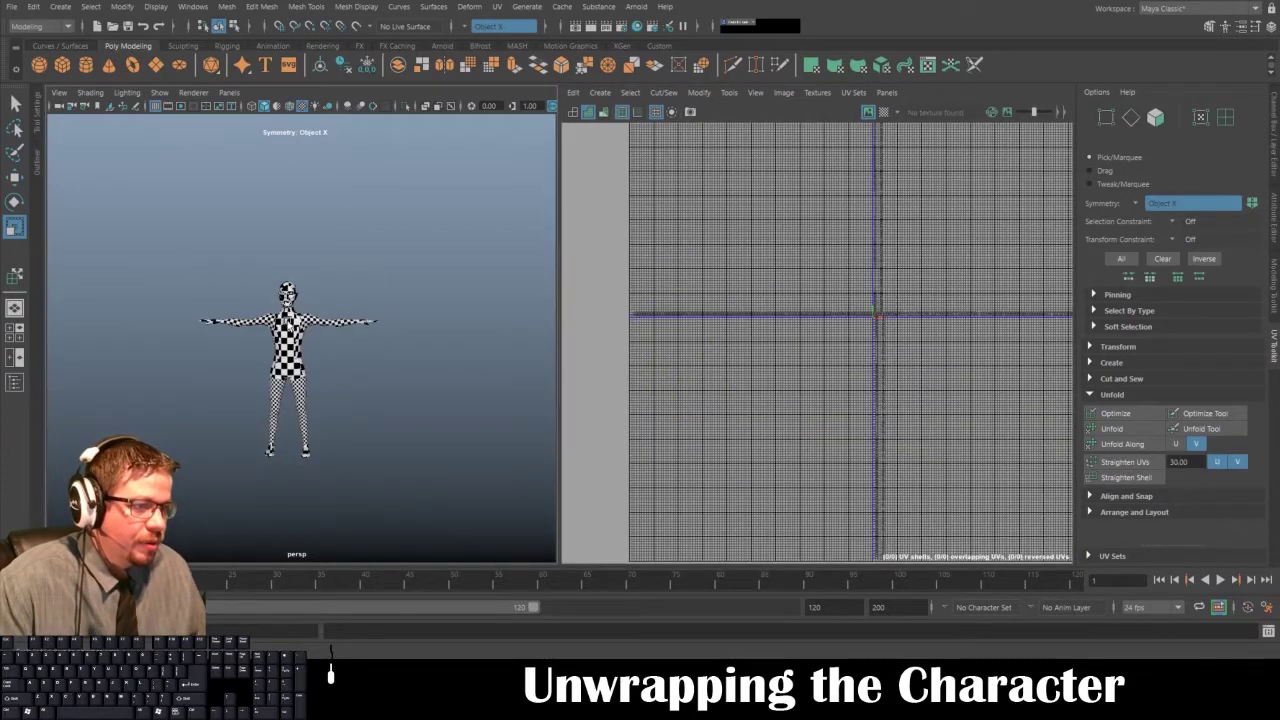
# - Inspect the checker pattern from several sides on the head, back, legs, feet and torso
pyautogui.keyDown('alt'); pyautogui.moveTo(226, 362); pyautogui.dragTo(265, 361, button='right'); pyautogui.keyUp('alt')
pyautogui.keyDown('alt'); pyautogui.moveTo(265, 361); pyautogui.dragTo(451, 338); pyautogui.keyUp('alt')
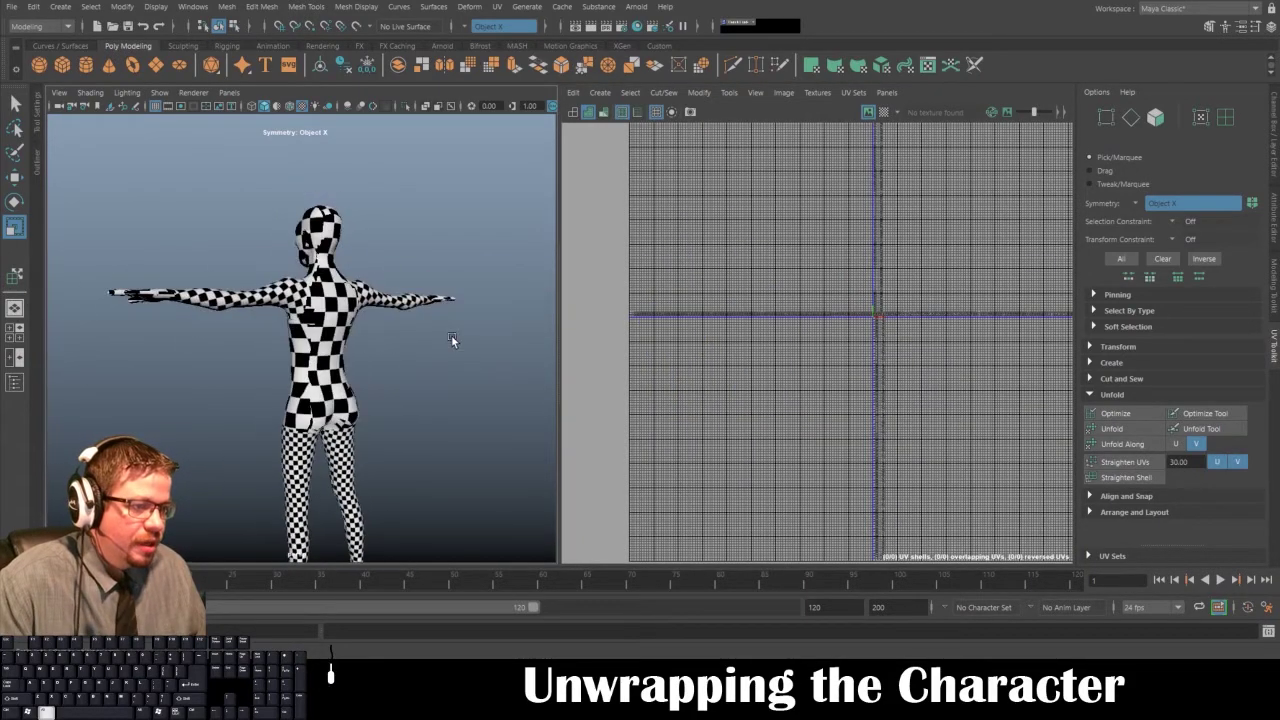
pyautogui.keyDown('alt'); pyautogui.moveTo(240, 350); pyautogui.dragTo(280, 350, button='right'); pyautogui.keyUp('alt')
pyautogui.keyDown('alt'); pyautogui.moveTo(140, 300); pyautogui.dragTo(240, 290); pyautogui.keyUp('alt')
pyautogui.keyDown('alt'); pyautogui.moveTo(160, 272); pyautogui.dragTo(200, 329, button='middle'); pyautogui.keyUp('alt')
pyautogui.keyDown('alt'); pyautogui.moveTo(200, 328); pyautogui.dragTo(277, 334); pyautogui.keyUp('alt')
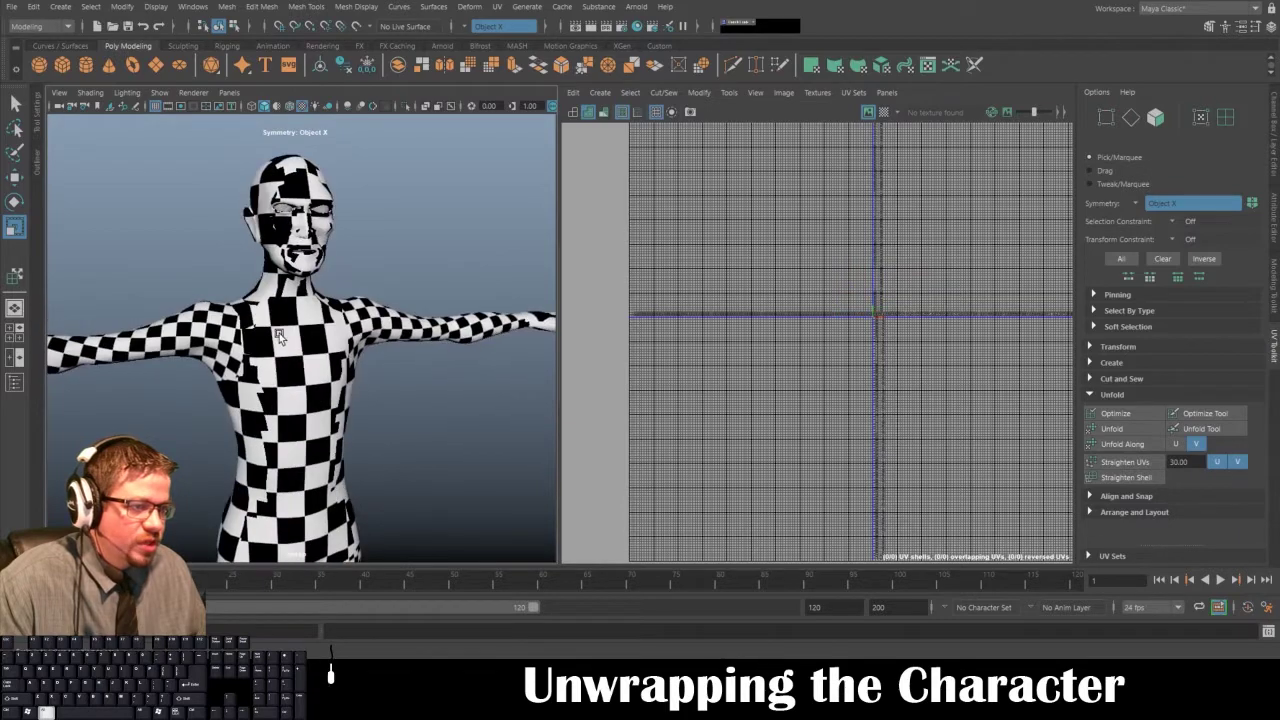
pyautogui.keyDown('alt'); pyautogui.moveTo(285, 510); pyautogui.dragTo(313, 389, button='middle'); pyautogui.keyUp('alt')
pyautogui.keyDown('alt'); pyautogui.moveTo(313, 385); pyautogui.dragTo(258, 395, button='right'); pyautogui.keyUp('alt')
pyautogui.keyDown('alt'); pyautogui.moveTo(265, 470); pyautogui.dragTo(288, 360, button='middle'); pyautogui.keyUp('alt')
pyautogui.keyDown('alt'); pyautogui.moveTo(288, 385); pyautogui.dragTo(378, 407, button='right'); pyautogui.keyUp('alt')
pyautogui.keyDown('alt'); pyautogui.moveTo(313, 374); pyautogui.dragTo(313, 360, button='middle'); pyautogui.keyUp('alt')
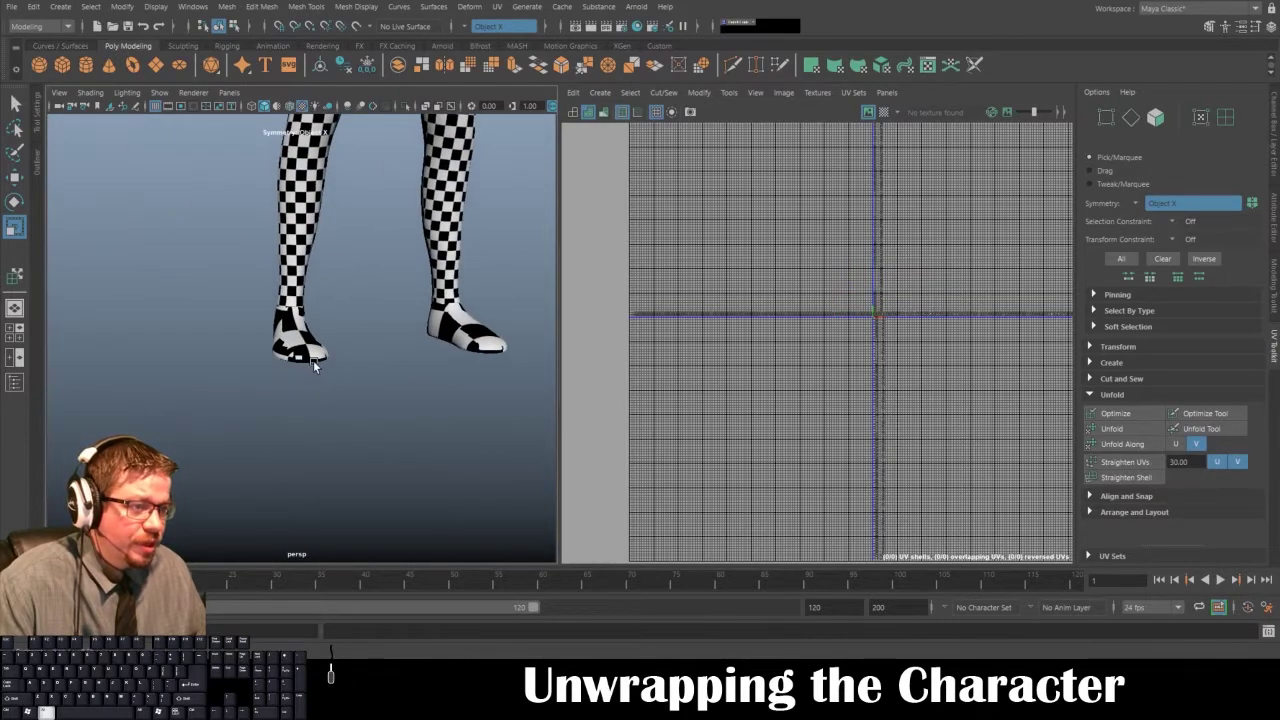
pyautogui.keyDown('alt'); pyautogui.moveTo(313, 360); pyautogui.dragTo(365, 372, button='right'); pyautogui.keyUp('alt')
pyautogui.keyDown('alt'); pyautogui.moveTo(378, 424); pyautogui.dragTo(316, 428); pyautogui.keyUp('alt')
pyautogui.keyDown('alt'); pyautogui.moveTo(312, 396); pyautogui.dragTo(318, 390, button='middle'); pyautogui.keyUp('alt')
pyautogui.moveTo(345, 394)
pyautogui.keyDown('alt'); pyautogui.mouseDown()
pyautogui.moveTo(324, 399)
pyautogui.moveTo(366, 394)
pyautogui.mouseUp(); pyautogui.keyUp('alt')
pyautogui.keyDown('alt'); pyautogui.moveTo(350, 330); pyautogui.dragTo(345, 460, button='middle'); pyautogui.keyUp('alt')
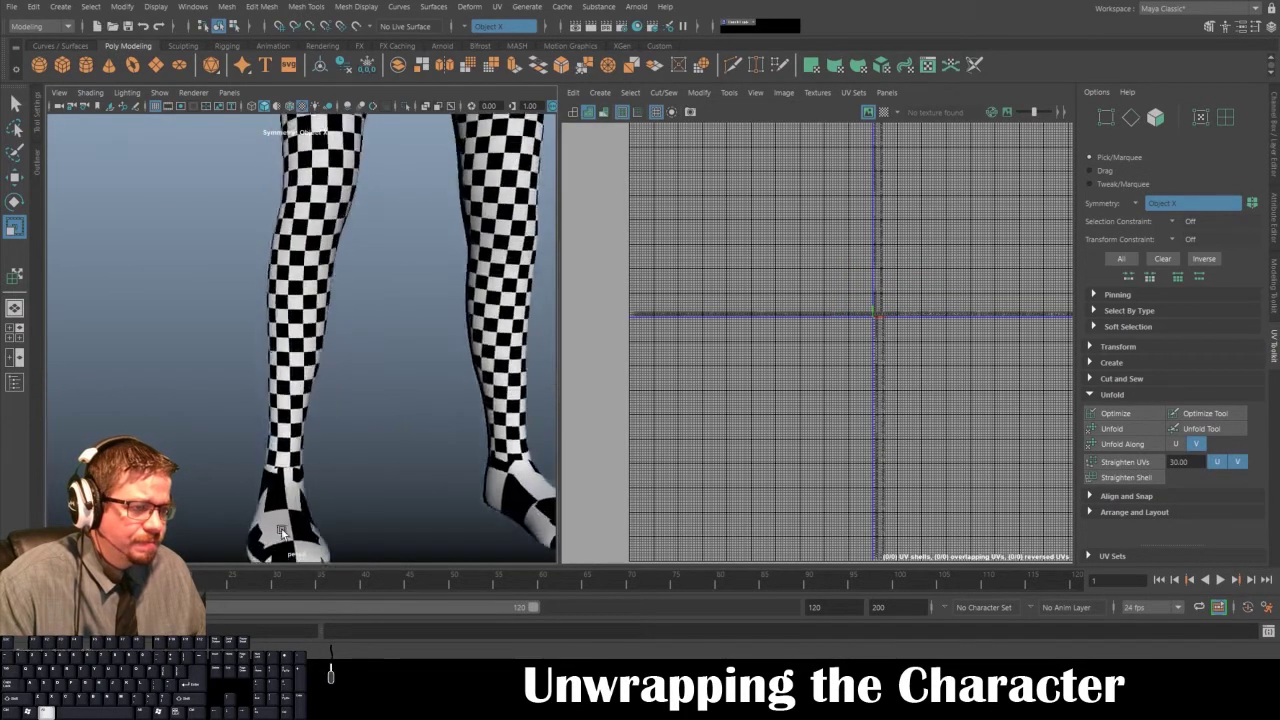
pyautogui.keyDown('alt'); pyautogui.moveTo(345, 455); pyautogui.dragTo(300, 440, button='right'); pyautogui.keyUp('alt')
pyautogui.keyDown('alt'); pyautogui.moveTo(275, 395); pyautogui.dragTo(246, 378, button='middle'); pyautogui.keyUp('alt')
pyautogui.keyDown('alt'); pyautogui.moveTo(258, 150); pyautogui.dragTo(267, 413, button='middle'); pyautogui.keyUp('alt')
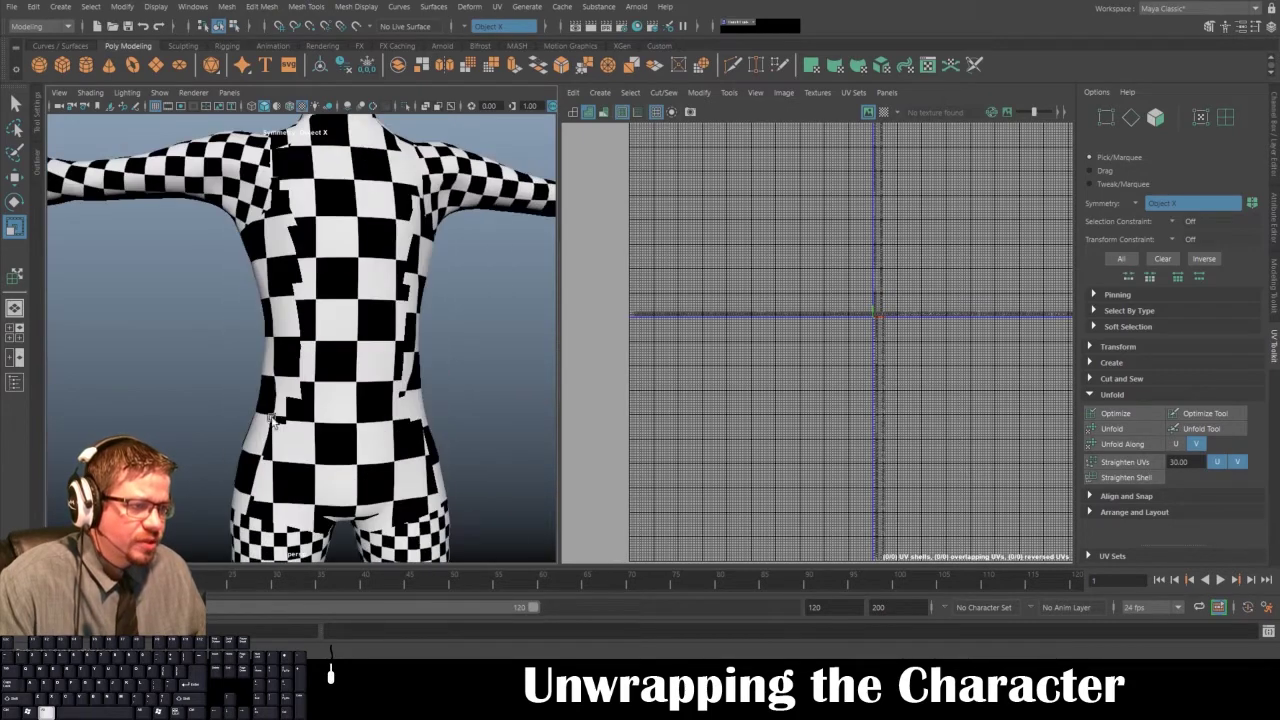
# - Switch the character to face selection and examine the neck base and shoulder area for a place to separate the torso
pyautogui.click(267, 413)
pyautogui.keyDown('alt'); pyautogui.moveTo(285, 375); pyautogui.dragTo(310, 355); pyautogui.keyUp('alt')
pyautogui.keyDown('alt'); pyautogui.moveTo(322, 153); pyautogui.dragTo(311, 265, button='middle'); pyautogui.keyUp('alt')
pyautogui.moveTo(311, 265); pyautogui.dragTo(311, 302, button='right')
pyautogui.keyDown('alt'); pyautogui.moveTo(298, 290); pyautogui.dragTo(545, 311); pyautogui.keyUp('alt')
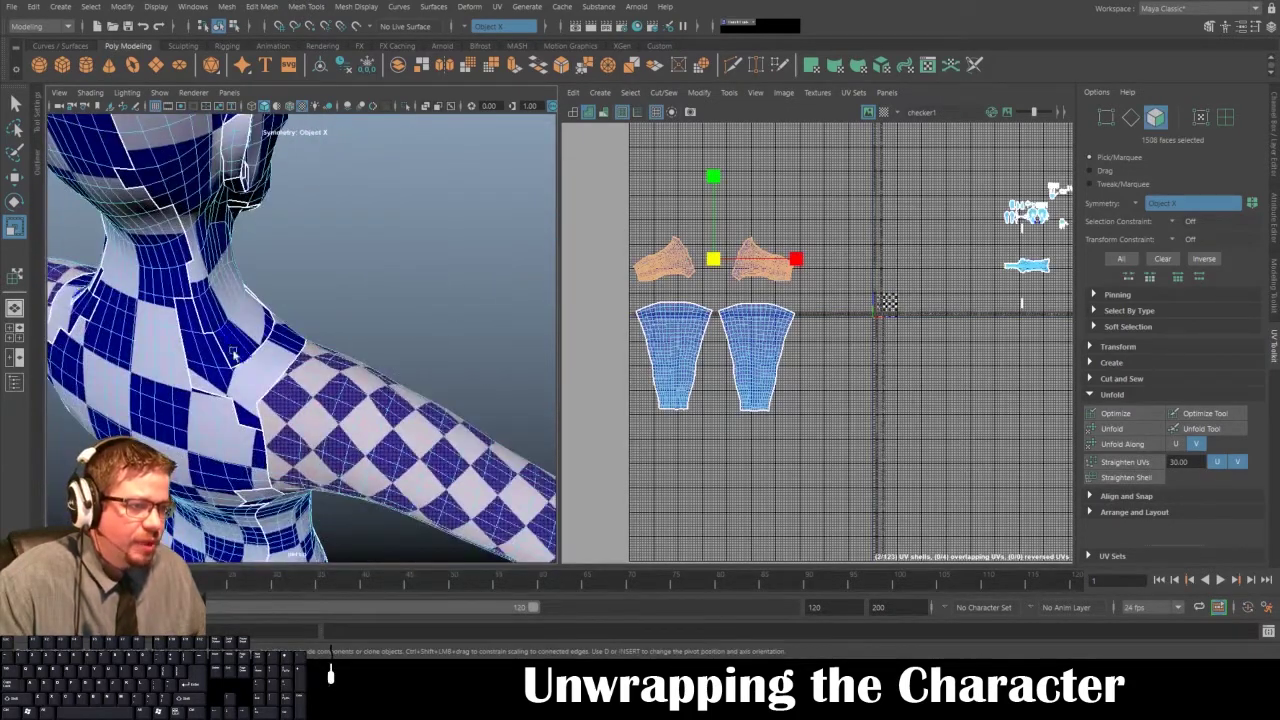
pyautogui.keyDown('alt'); pyautogui.moveTo(236, 342); pyautogui.dragTo(130, 338); pyautogui.keyUp('alt')
pyautogui.keyDown('alt'); pyautogui.moveTo(130, 338); pyautogui.dragTo(188, 420, button='middle'); pyautogui.keyUp('alt')
pyautogui.keyDown('alt'); pyautogui.moveTo(371, 417); pyautogui.dragTo(235, 334); pyautogui.keyUp('alt')
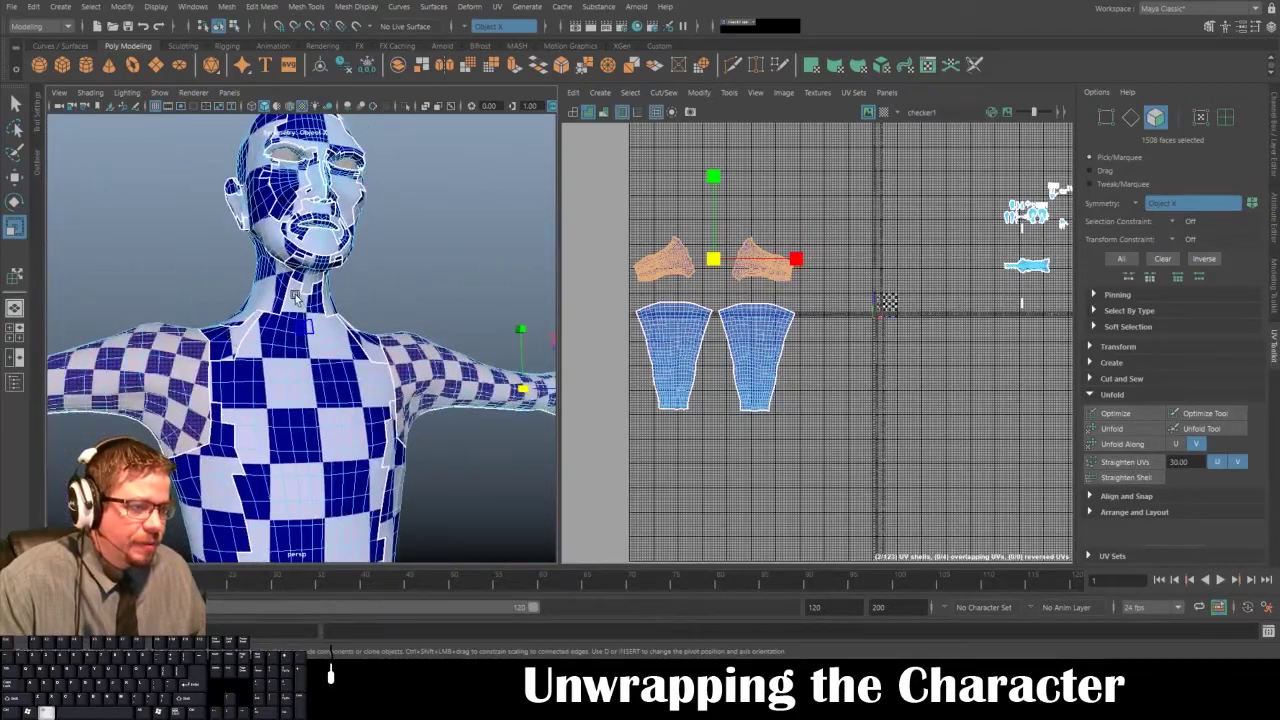
pyautogui.scroll(6, 303, 325)
pyautogui.keyDown('alt'); pyautogui.moveTo(305, 400); pyautogui.dragTo(330, 443); pyautogui.keyUp('alt')
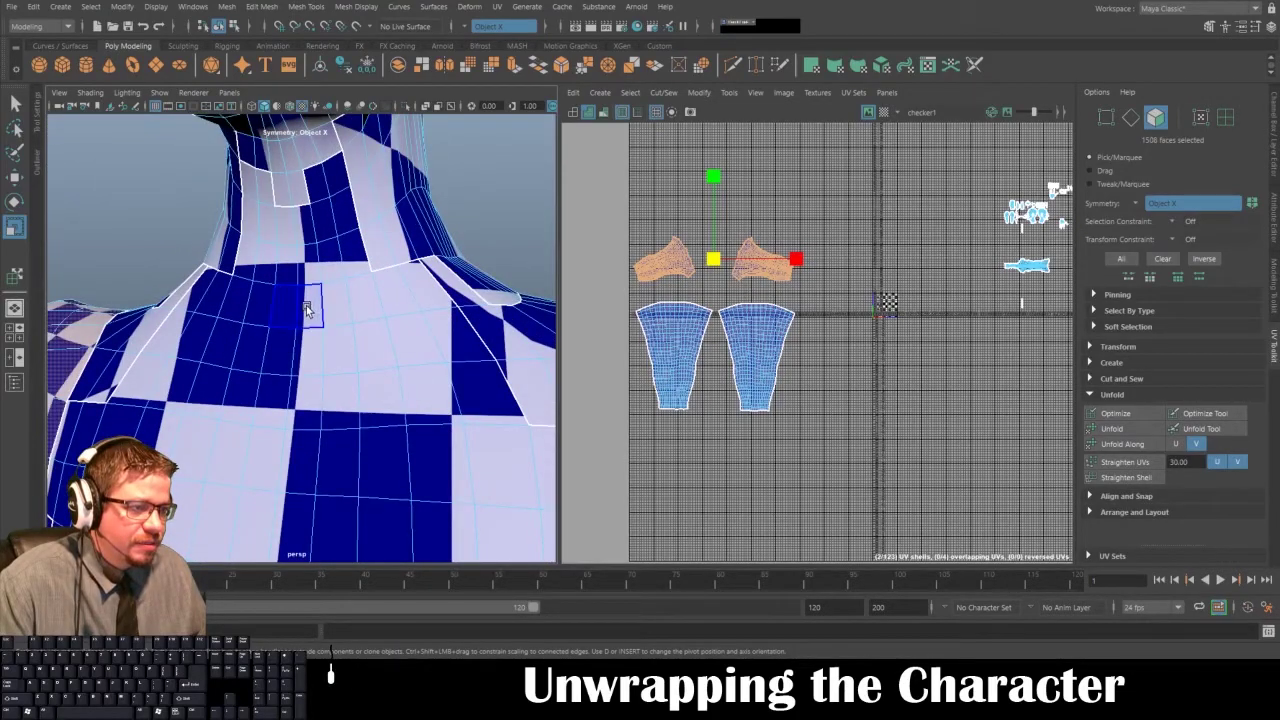
pyautogui.keyDown('alt'); pyautogui.moveTo(307, 310); pyautogui.dragTo(323, 333); pyautogui.keyUp('alt')
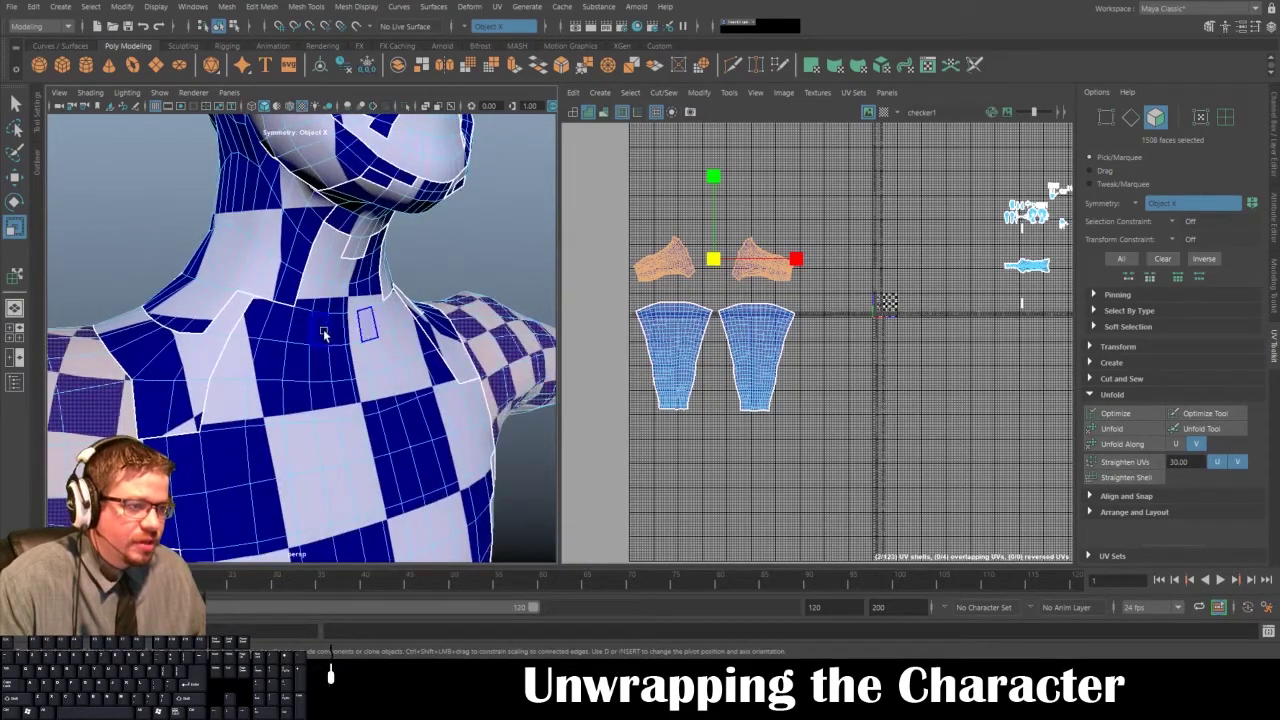
# - Select the ring of faces around the base of the neck with object X symmetry
pyautogui.click(340, 330)
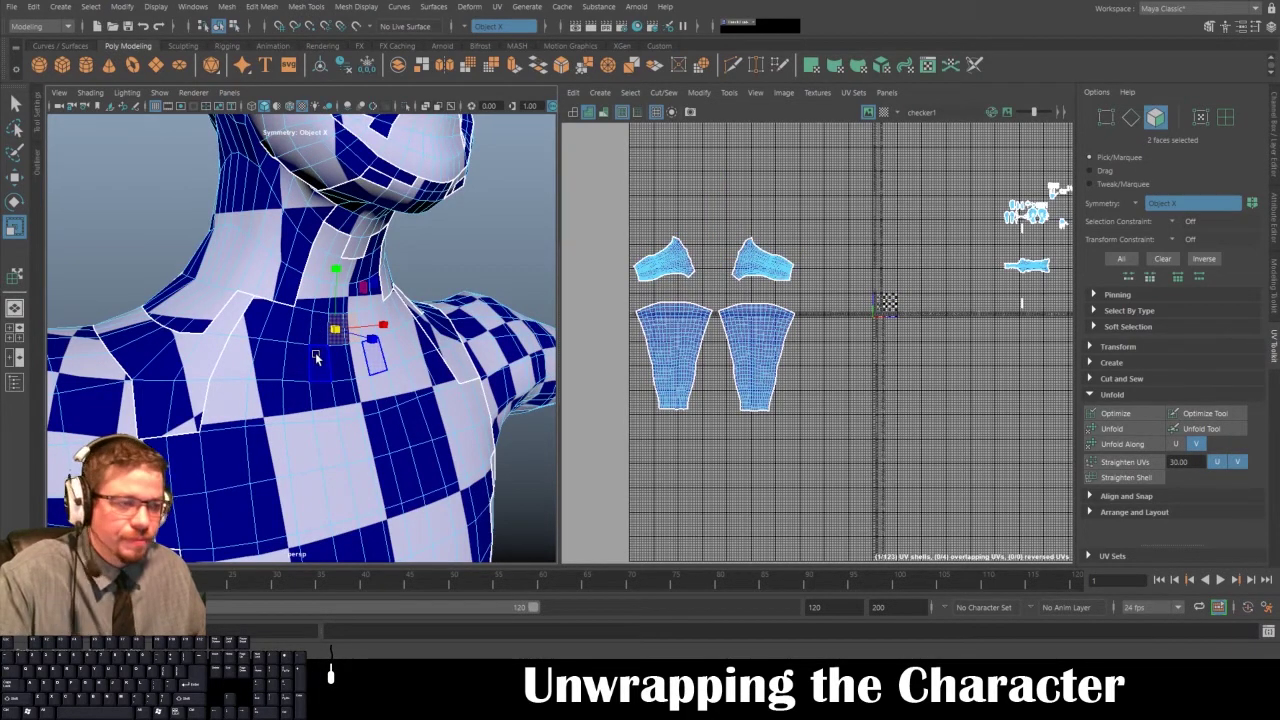
pyautogui.press('w')
pyautogui.keyDown('shift'); pyautogui.doubleClick(318, 335); pyautogui.keyUp('shift')
pyautogui.keyDown('alt'); pyautogui.moveTo(440, 391); pyautogui.dragTo(357, 378); pyautogui.keyUp('alt')
pyautogui.press('6')
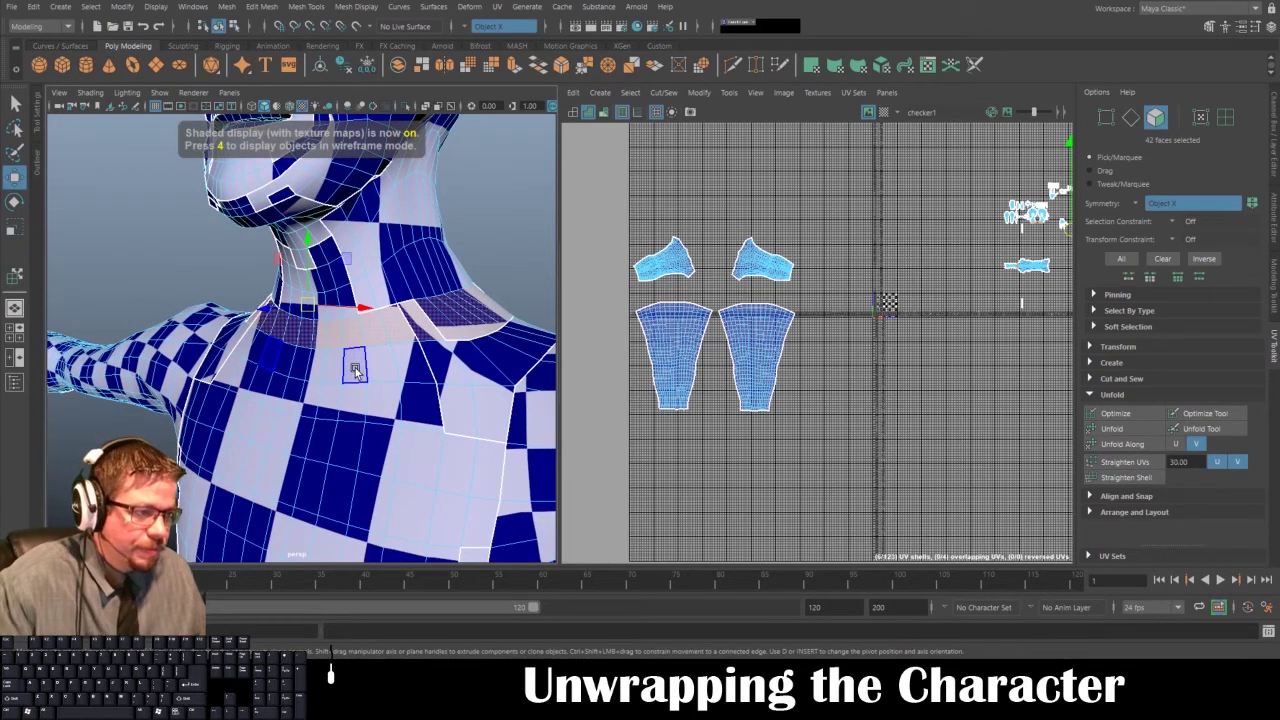
# - Add the second ring of faces below the neck base to the selection and check it with and without the checker texture
pyautogui.moveTo(331, 363)
pyautogui.keyDown('alt'); pyautogui.mouseDown()
pyautogui.moveTo(486, 371)
pyautogui.moveTo(414, 371)
pyautogui.mouseUp(); pyautogui.keyUp('alt')
pyautogui.press('space')
pyautogui.keyDown('shift'); pyautogui.doubleClick(428, 387); pyautogui.keyUp('shift')
pyautogui.press('5')
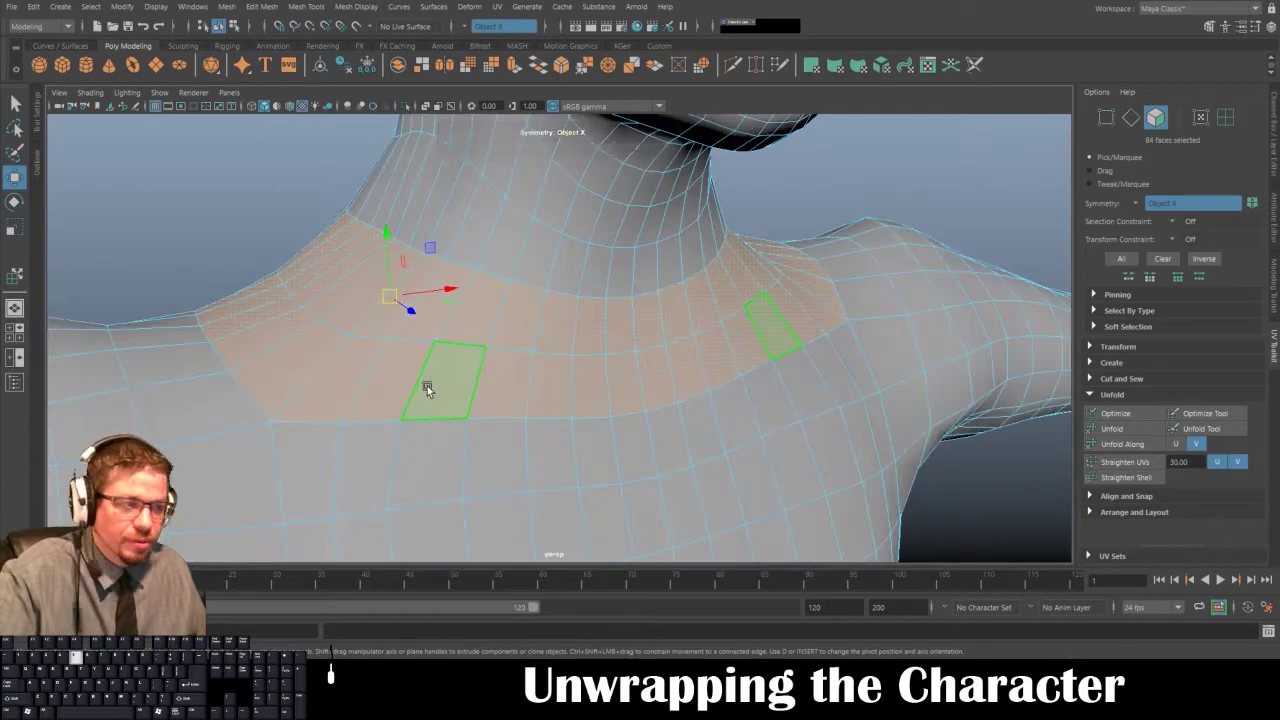
pyautogui.scroll(-4, 488, 436)
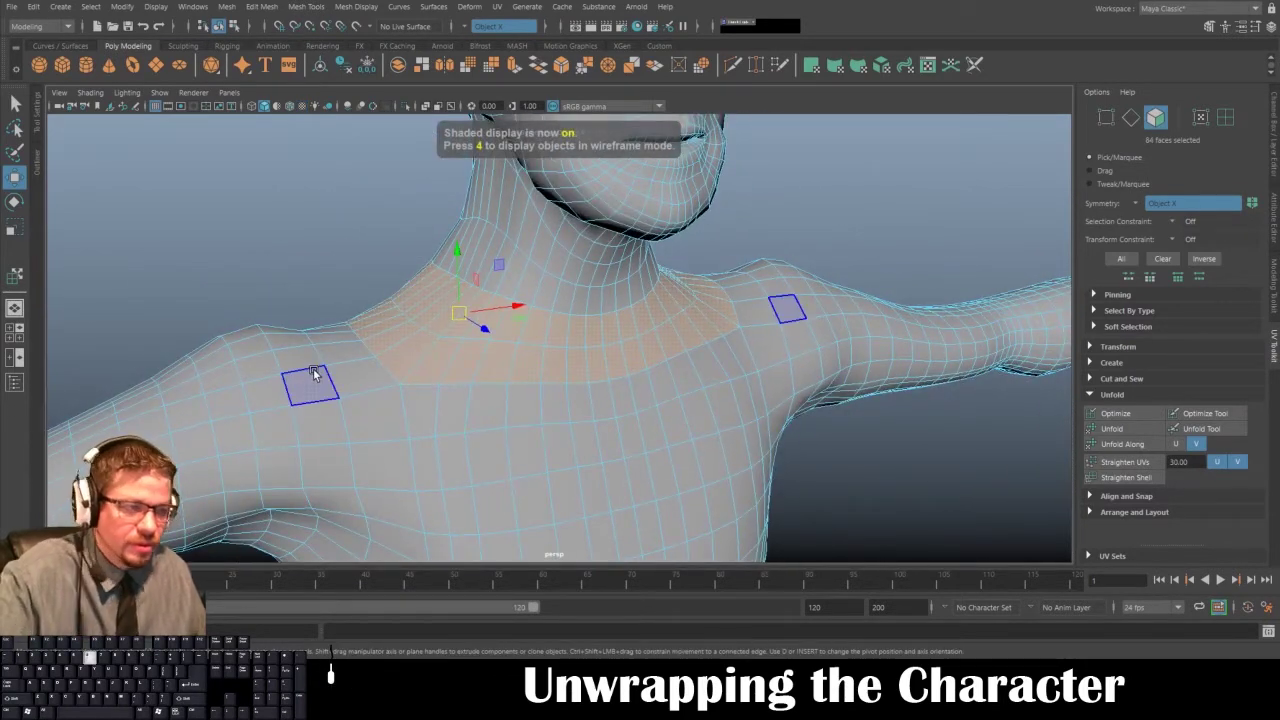
pyautogui.press('6')
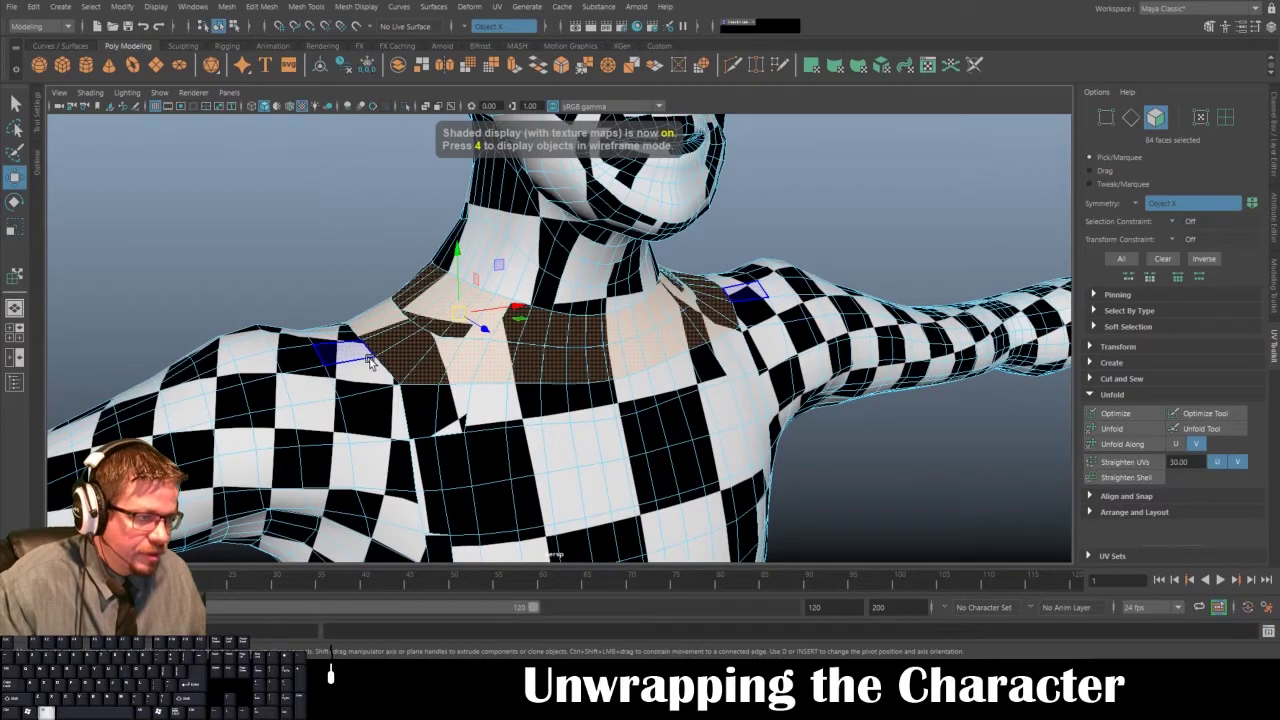
# - Add the upper back's face rows between the shoulders to the selection, working down from the neck rings
pyautogui.keyDown('alt'); pyautogui.moveTo(366, 360); pyautogui.dragTo(725, 402); pyautogui.keyUp('alt')
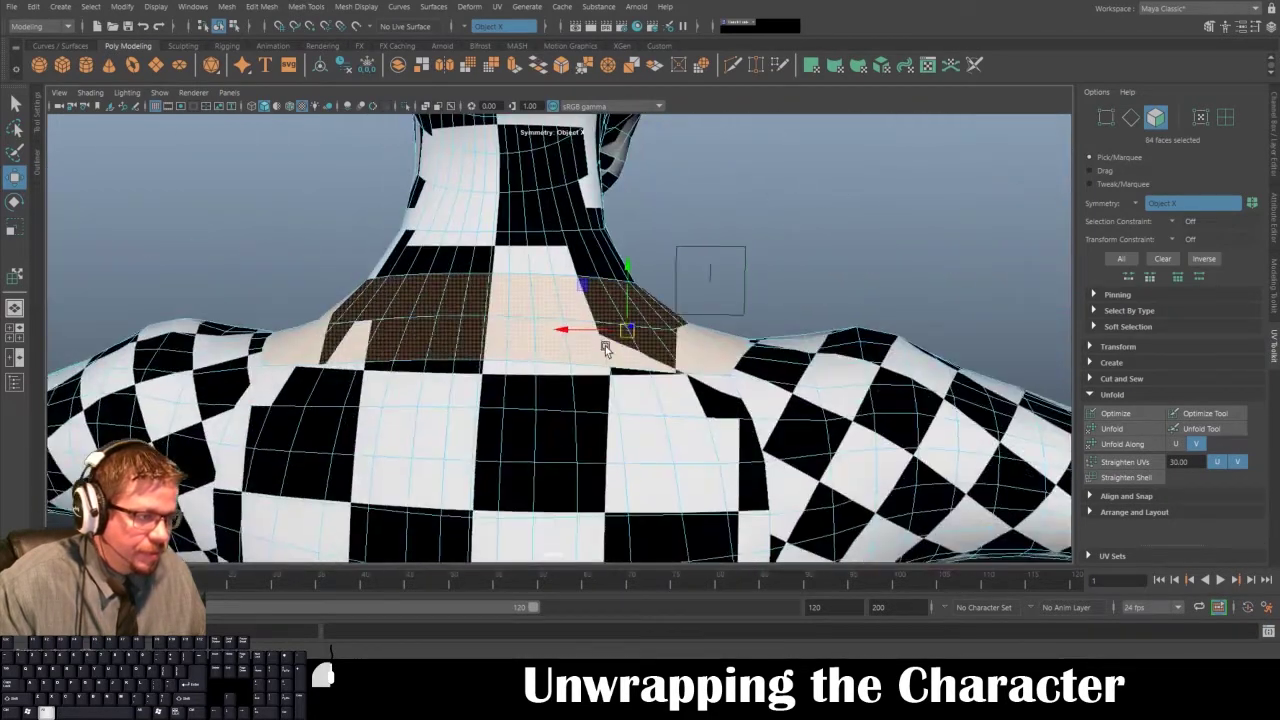
pyautogui.click(727, 400)
pyautogui.hotkey('ctrl', 'z')
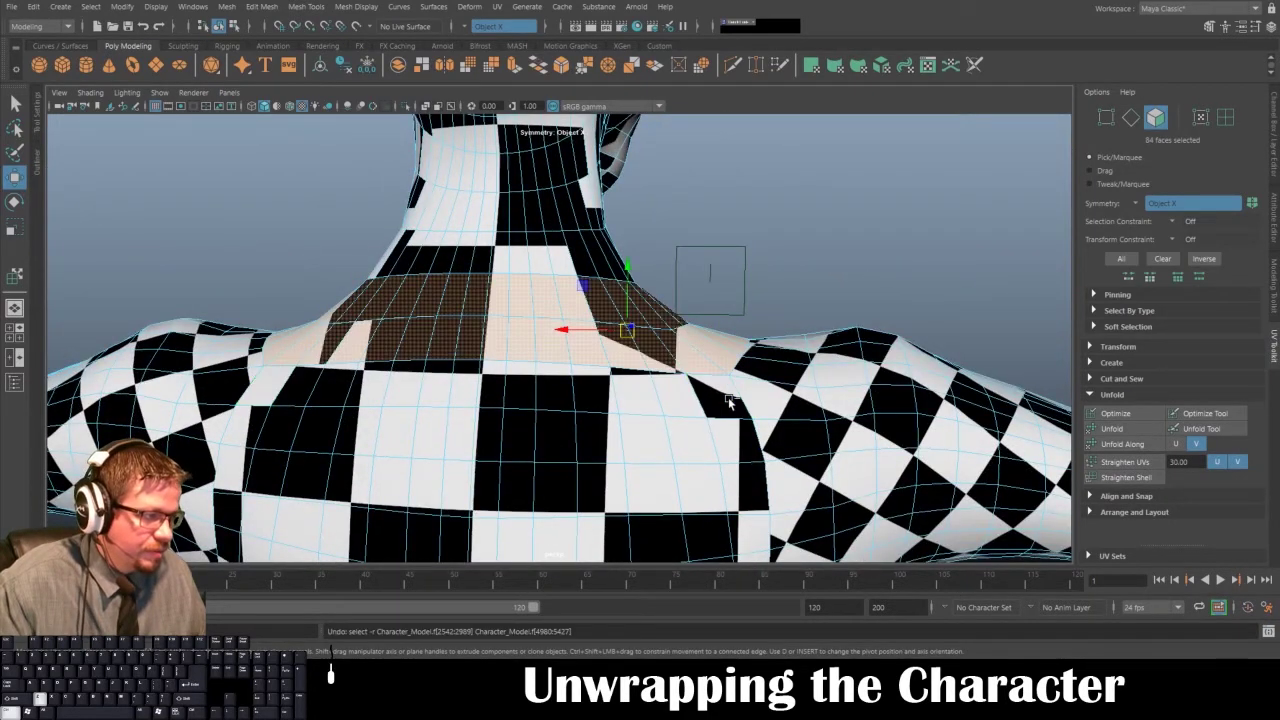
pyautogui.keyDown('shift'); pyautogui.click(727, 403); pyautogui.keyUp('shift')
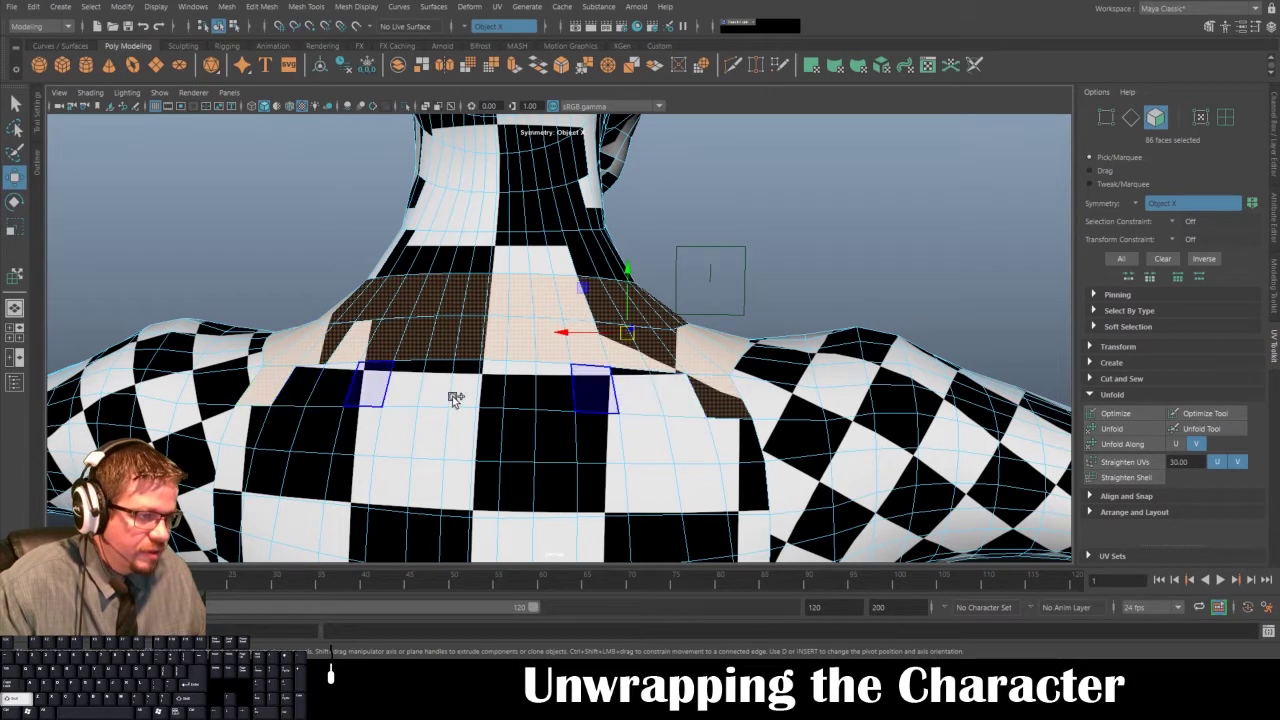
pyautogui.keyDown('shift'); pyautogui.click(491, 398); pyautogui.keyUp('shift')
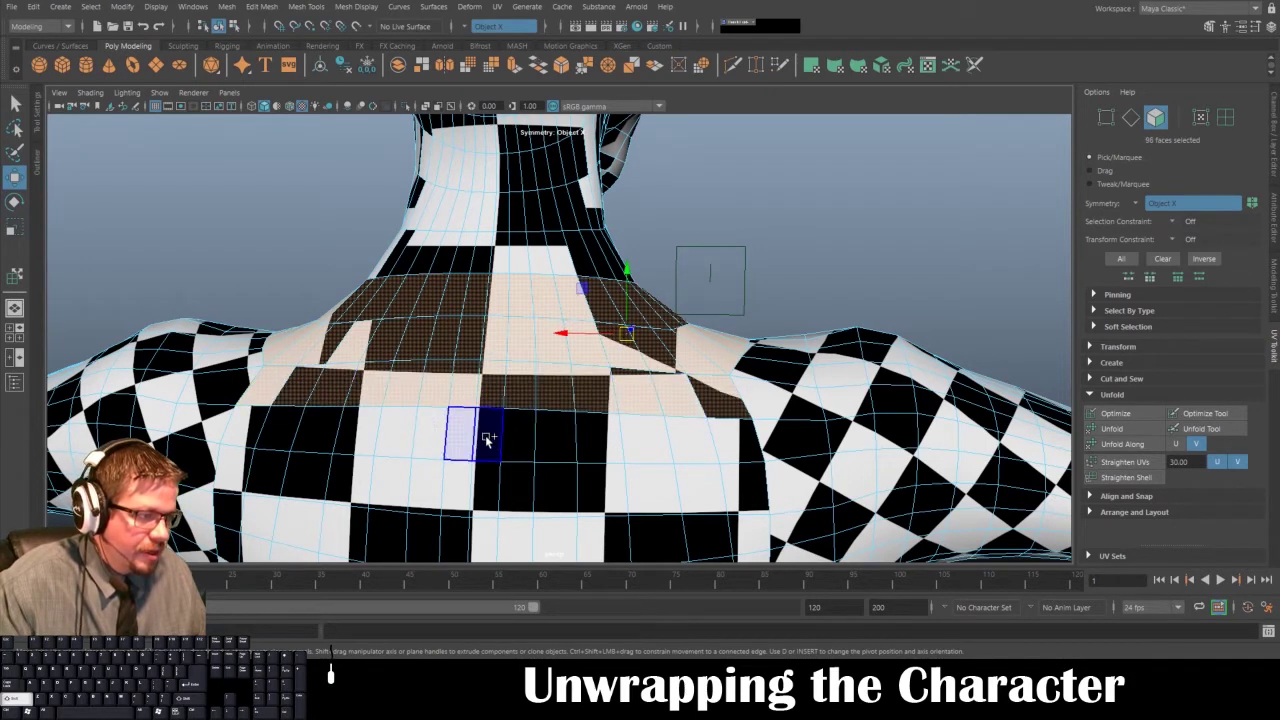
pyautogui.keyDown('shift'); pyautogui.doubleClick(722, 440); pyautogui.keyUp('shift')
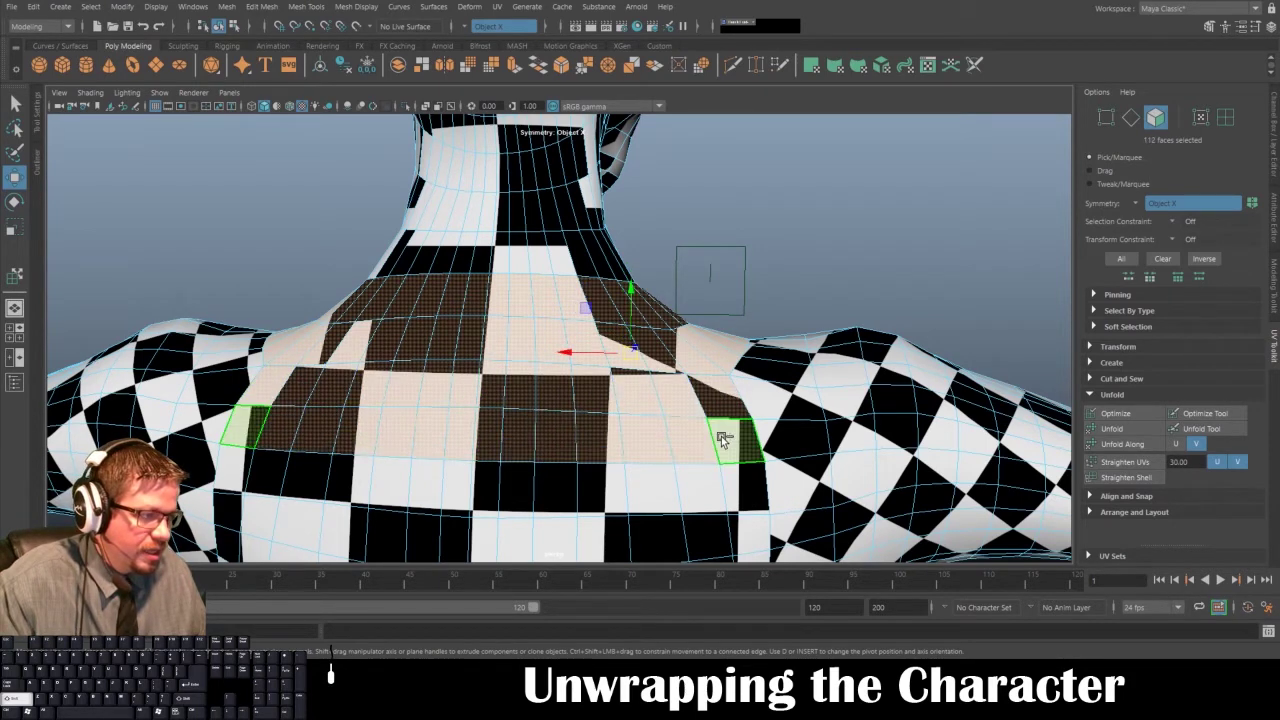
pyautogui.keyDown('shift'); pyautogui.doubleClick(491, 486); pyautogui.keyUp('shift')
# - Add the remaining back face rows between the arm seams to the selection, down to armpit level
pyautogui.keyDown('alt'); pyautogui.moveTo(491, 486); pyautogui.dragTo(466, 349); pyautogui.keyUp('alt')
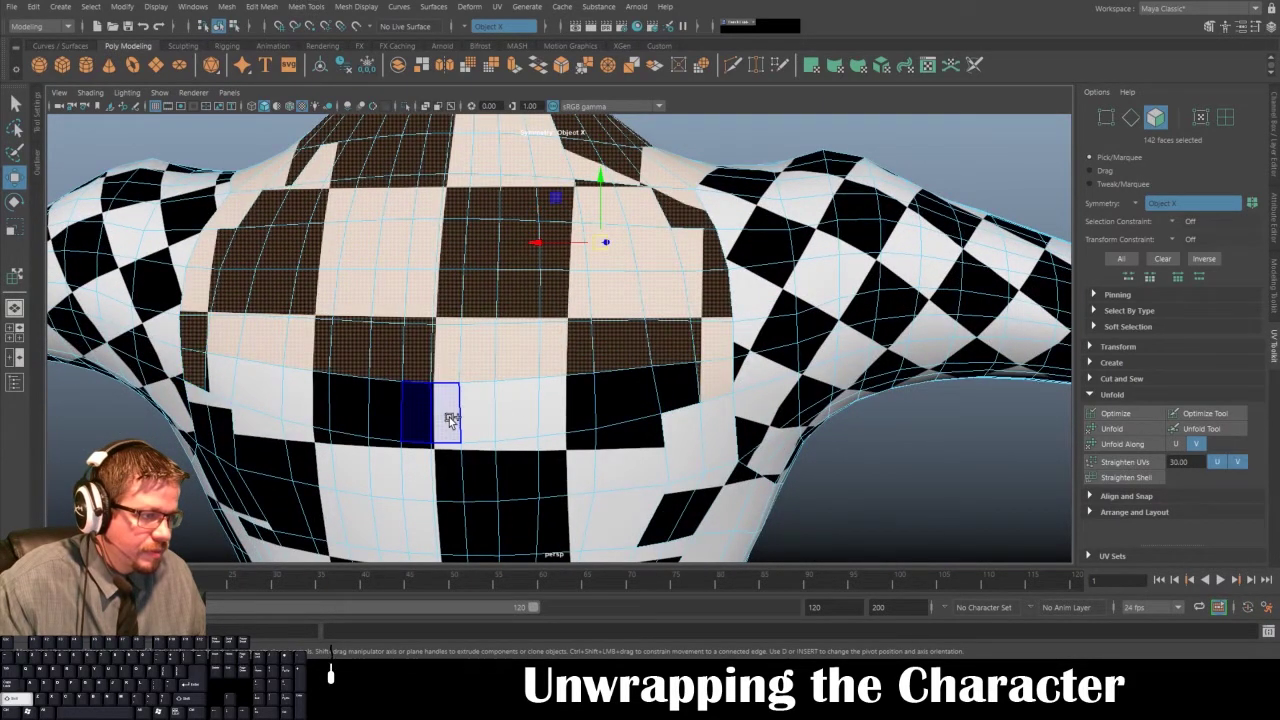
pyautogui.keyDown('shift'); pyautogui.doubleClick(460, 416); pyautogui.keyUp('shift')
pyautogui.keyDown('alt'); pyautogui.moveTo(463, 417); pyautogui.dragTo(504, 316); pyautogui.keyUp('alt')
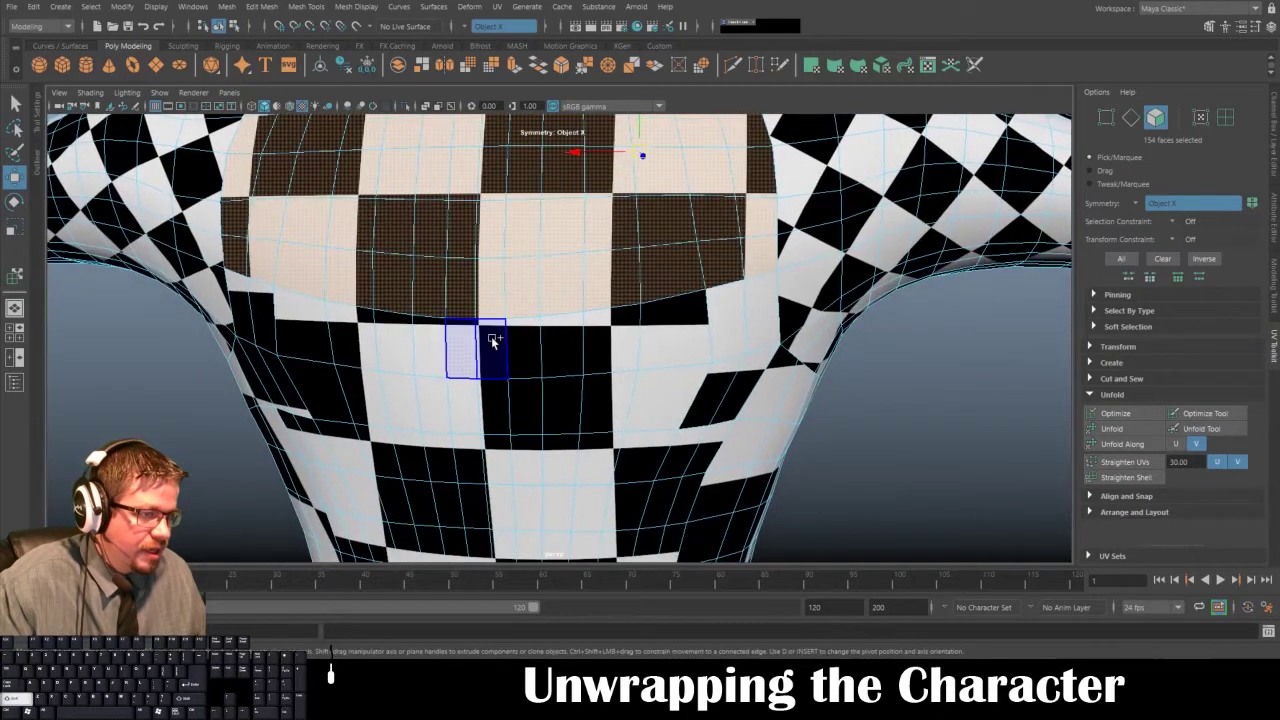
pyautogui.keyDown('shift'); pyautogui.click(492, 340); pyautogui.keyUp('shift')
pyautogui.keyDown('shift'); pyautogui.doubleClick(763, 314); pyautogui.keyUp('shift')
# - Add the complete face loop around the torso just below the armpits to the selection
pyautogui.keyDown('alt'); pyautogui.moveTo(674, 398); pyautogui.dragTo(697, 346); pyautogui.keyUp('alt')
pyautogui.keyDown('shift'); pyautogui.click(531, 357); pyautogui.keyUp('shift')
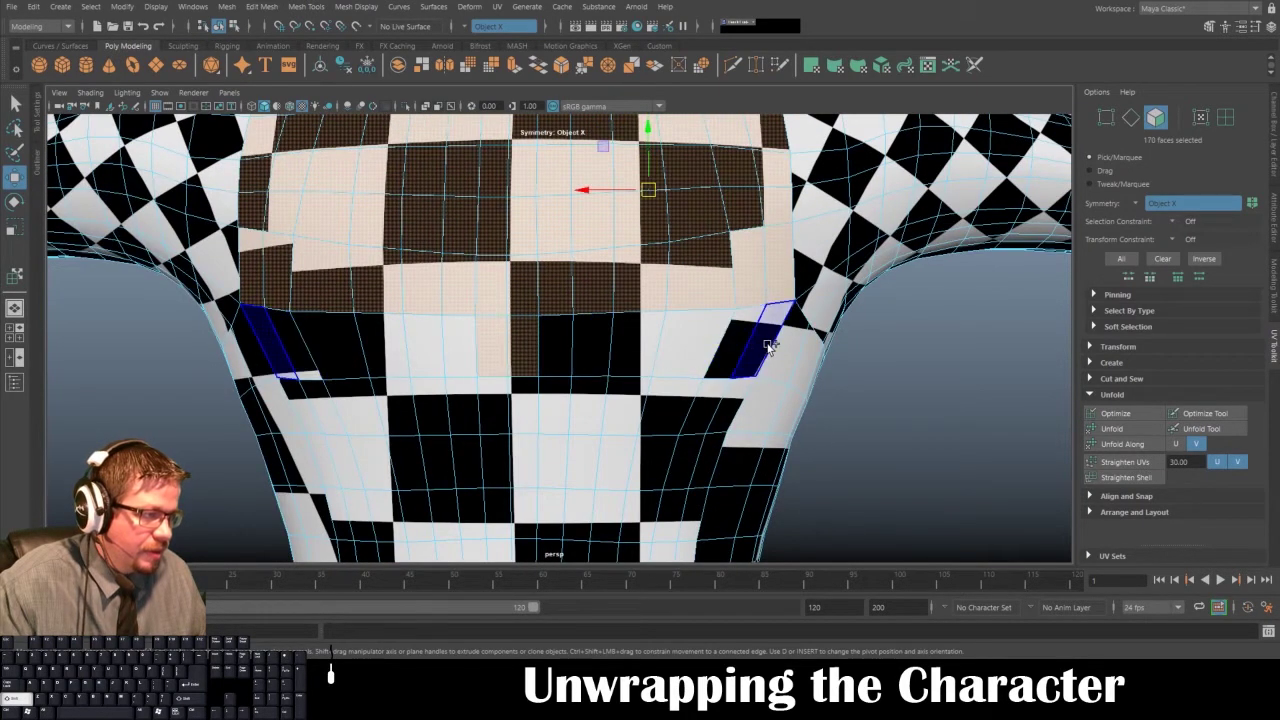
pyautogui.keyDown('shift'); pyautogui.doubleClick(551, 347); pyautogui.keyUp('shift')
# - Add the lowest chest face row between the armpits, directly above the torso loop, to the selection
pyautogui.keyDown('alt'); pyautogui.moveTo(551, 347); pyautogui.dragTo(571, 430); pyautogui.keyUp('alt')
pyautogui.keyDown('shift'); pyautogui.click(390, 344); pyautogui.keyUp('shift')
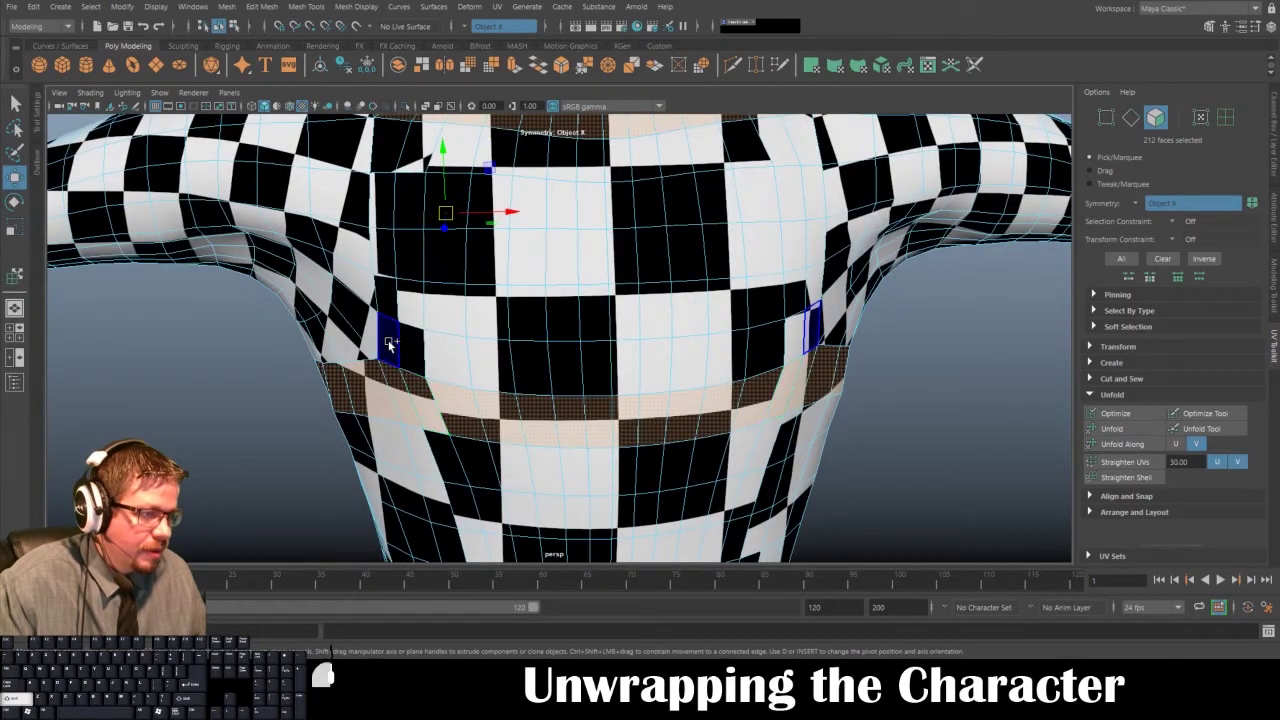
pyautogui.keyDown('shift'); pyautogui.click(588, 365); pyautogui.keyUp('shift')
pyautogui.hotkey('ctrl', 'z')
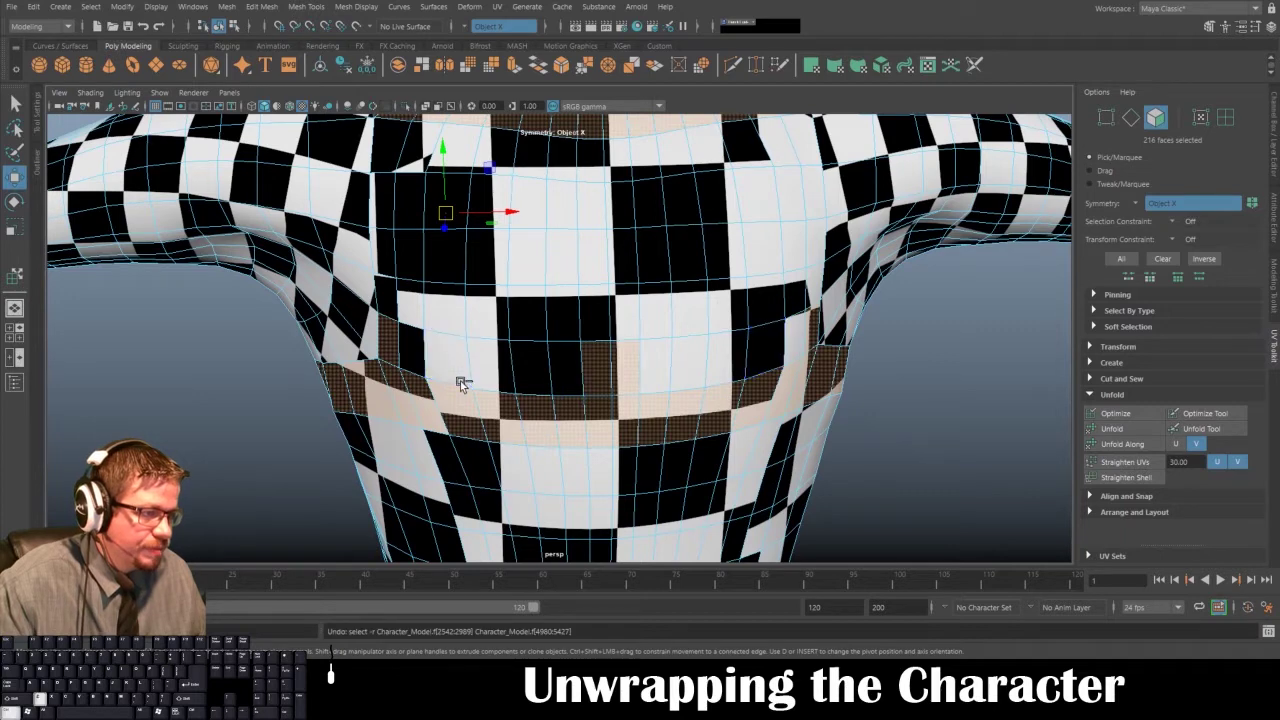
pyautogui.keyDown('shift'); pyautogui.doubleClick(594, 366); pyautogui.keyUp('shift')
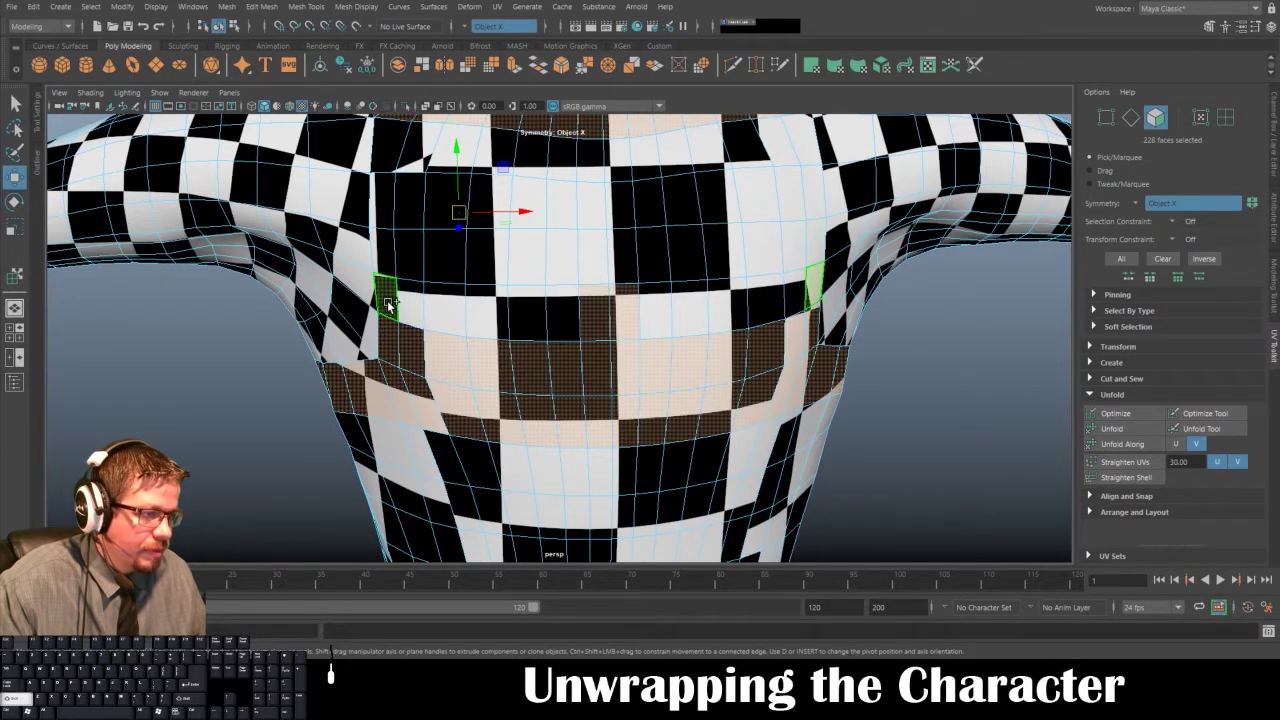
# - Add the remaining chest face rows between the arm seams to the selection, up to the neck rings
pyautogui.keyDown('shift'); pyautogui.doubleClick(388, 304); pyautogui.keyUp('shift')
pyautogui.keyDown('alt'); pyautogui.moveTo(460, 304); pyautogui.dragTo(465, 378, button='middle'); pyautogui.keyUp('alt')
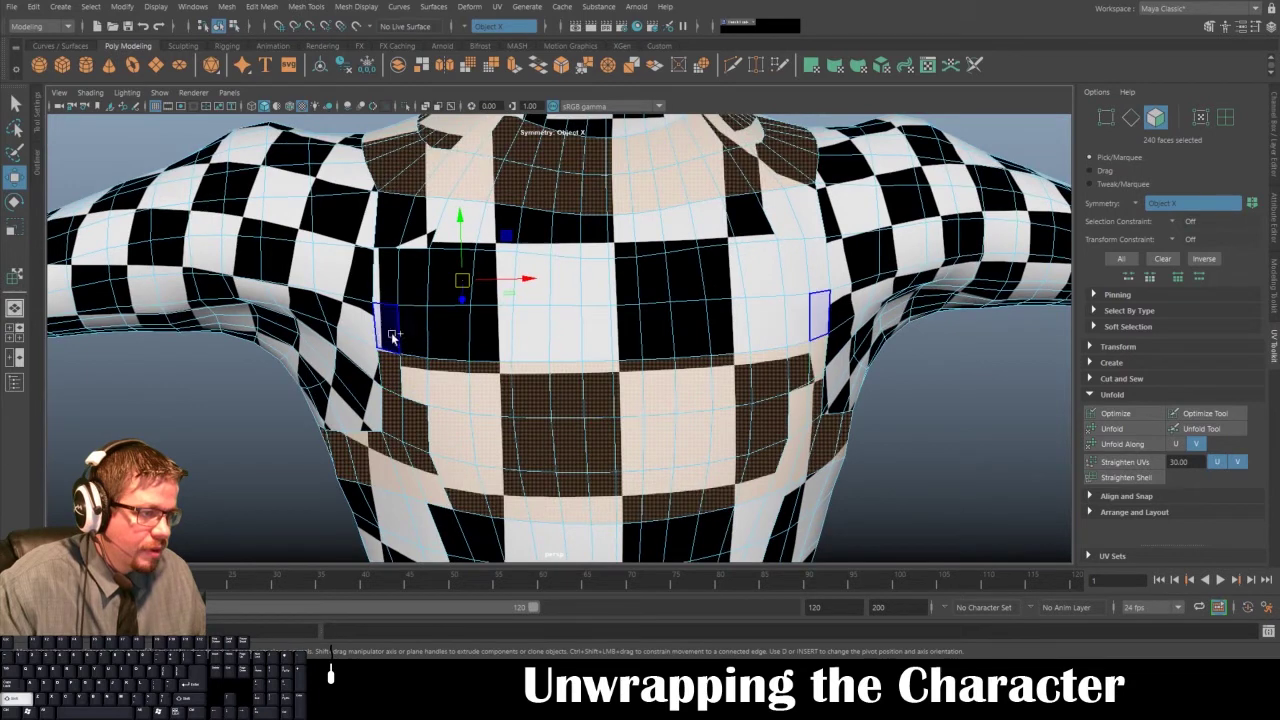
pyautogui.keyDown('shift'); pyautogui.doubleClick(594, 332); pyautogui.keyUp('shift')
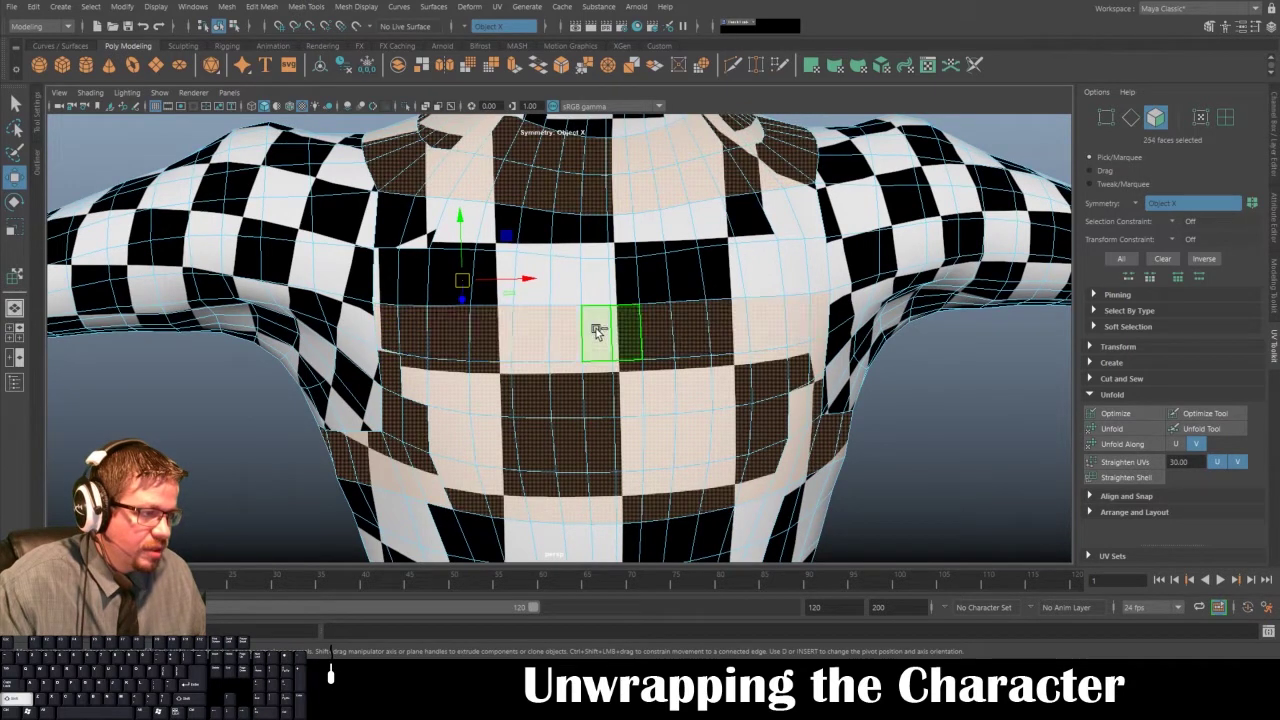
pyautogui.keyDown('shift'); pyautogui.doubleClick(394, 272); pyautogui.keyUp('shift')
pyautogui.keyDown('shift'); pyautogui.click(393, 227); pyautogui.keyUp('shift')
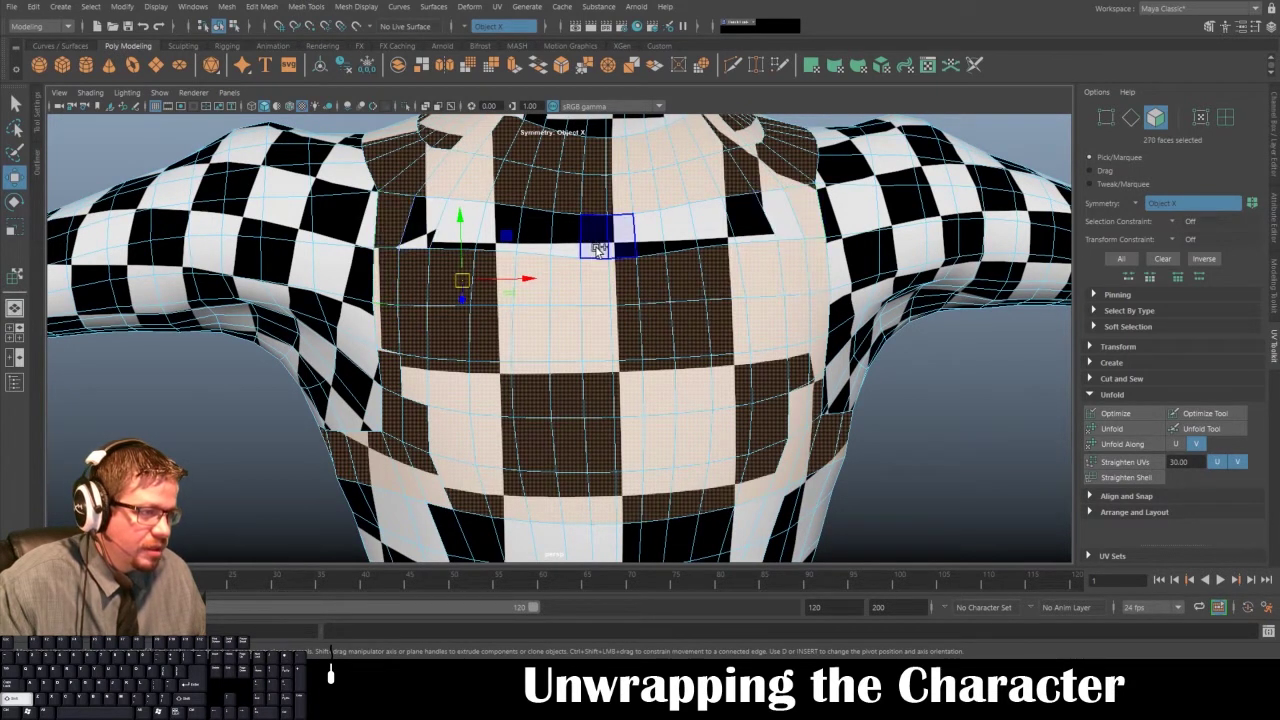
pyautogui.keyDown('shift'); pyautogui.doubleClick(594, 249); pyautogui.keyUp('shift')
# - Add the torso faces from below the chest loop down to the waist, front and back, to the selection
pyautogui.keyDown('alt'); pyautogui.moveTo(653, 422); pyautogui.dragTo(488, 366, button='right'); pyautogui.keyUp('alt')
pyautogui.keyDown('alt'); pyautogui.moveTo(488, 366); pyautogui.dragTo(693, 414); pyautogui.keyUp('alt')
pyautogui.keyDown('alt'); pyautogui.moveTo(693, 415); pyautogui.dragTo(602, 420, button='right'); pyautogui.keyUp('alt')
pyautogui.keyDown('alt'); pyautogui.moveTo(602, 420); pyautogui.dragTo(614, 336, button='middle'); pyautogui.keyUp('alt')
pyautogui.keyDown('alt'); pyautogui.moveTo(560, 345); pyautogui.dragTo(888, 349); pyautogui.keyUp('alt')
pyautogui.keyDown('alt'); pyautogui.moveTo(640, 345); pyautogui.dragTo(691, 443); pyautogui.keyUp('alt')
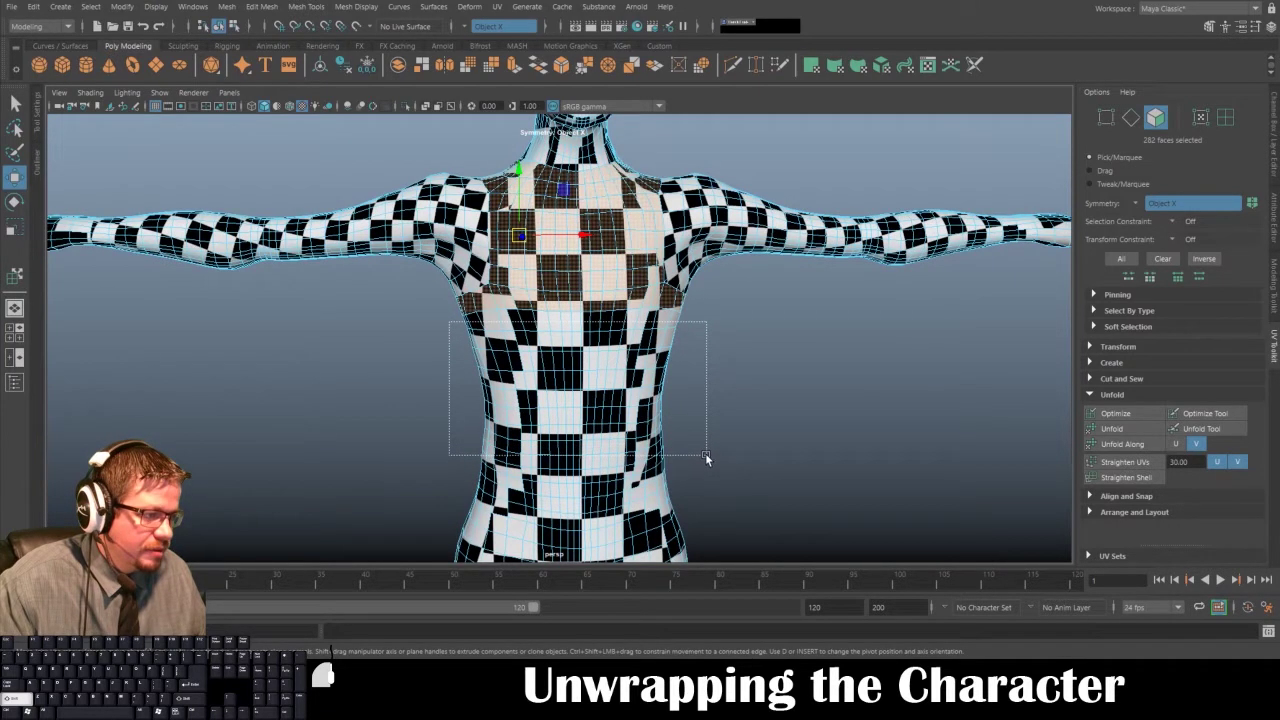
pyautogui.moveTo(706, 458); pyautogui.dragTo(505, 448)
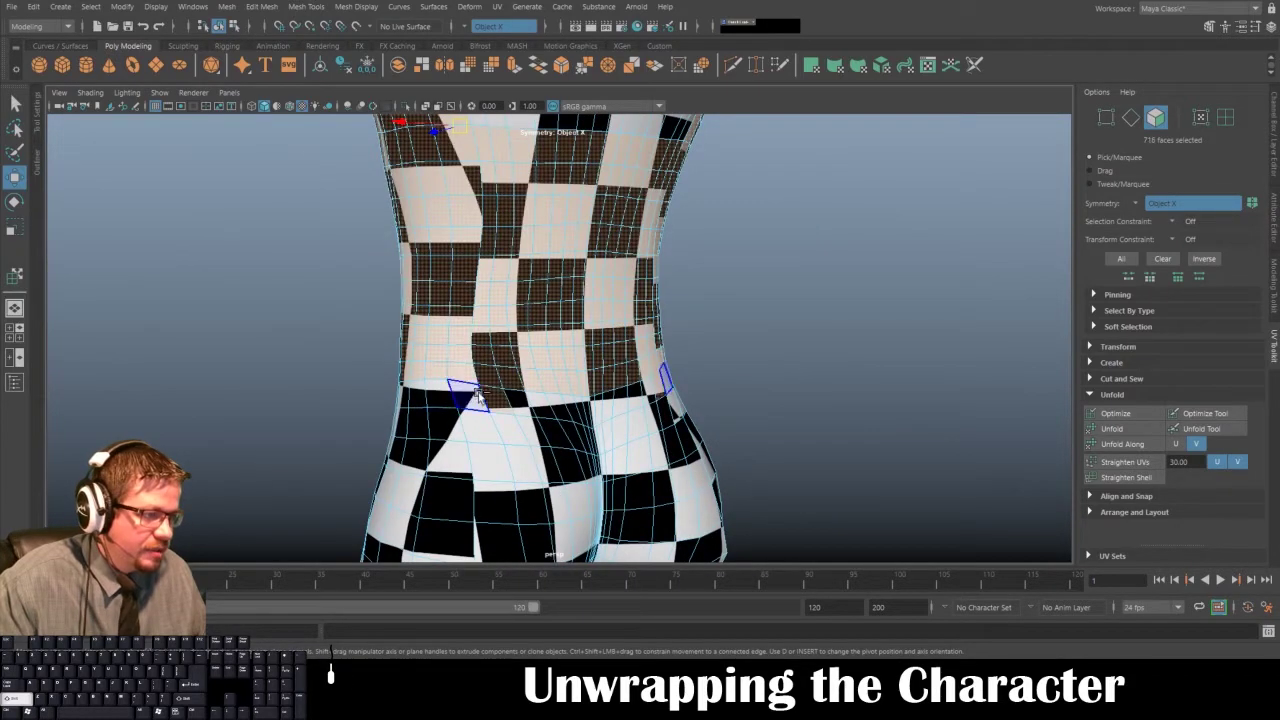
# - Add the face loop around the waist and the missing front row directly above it to the selection
pyautogui.keyDown('alt'); pyautogui.moveTo(629, 423); pyautogui.dragTo(480, 386); pyautogui.keyUp('alt')
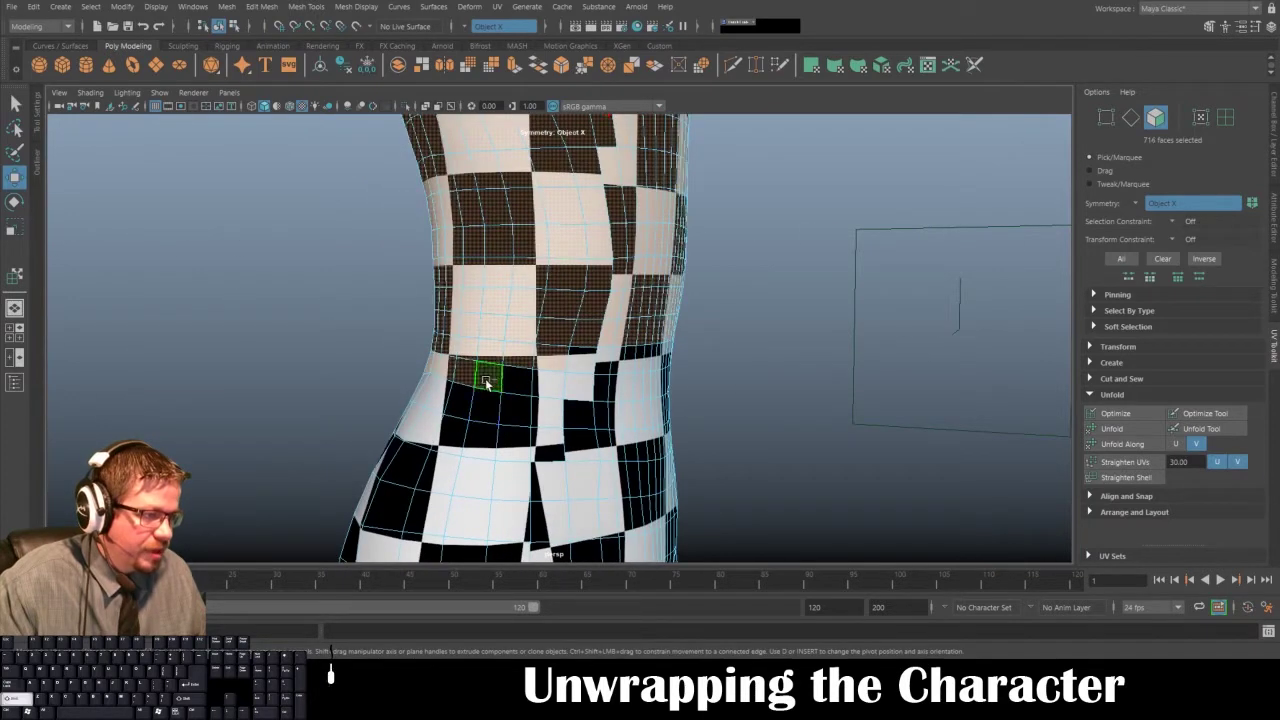
pyautogui.keyDown('shift'); pyautogui.click(511, 384); pyautogui.keyUp('shift')
pyautogui.press('5')
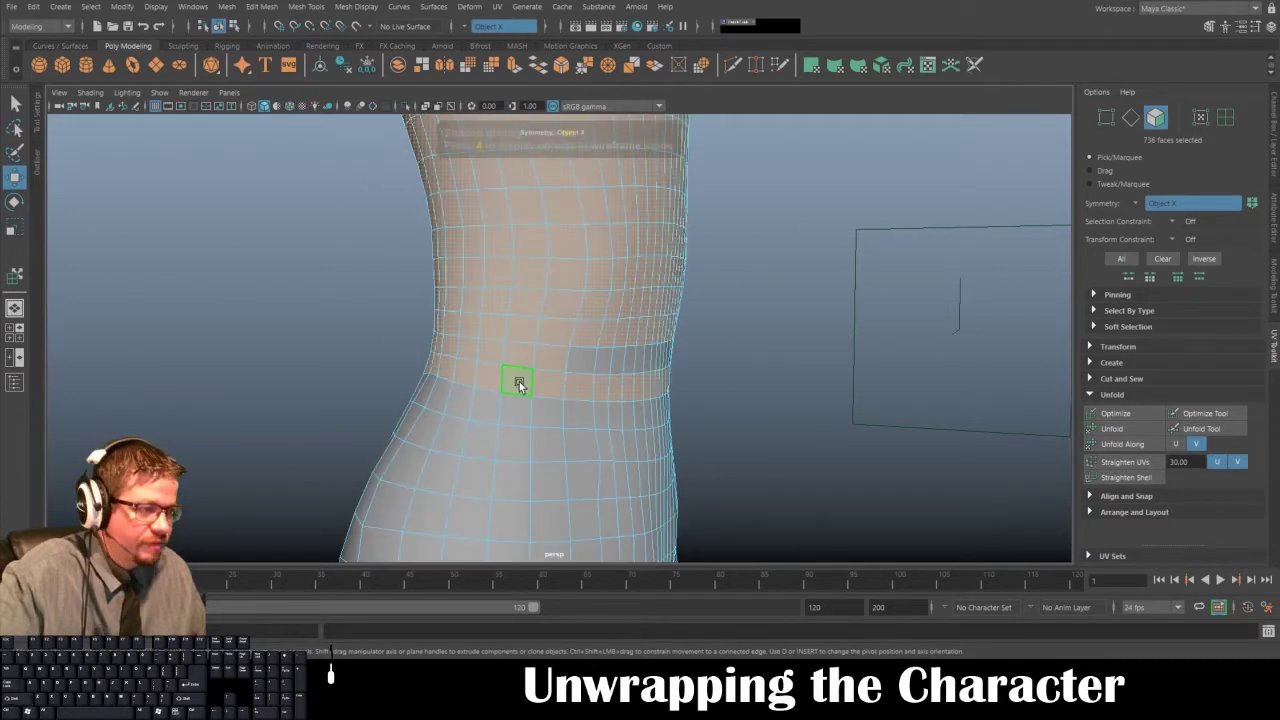
pyautogui.keyDown('alt'); pyautogui.moveTo(514, 380); pyautogui.dragTo(519, 371); pyautogui.keyUp('alt')
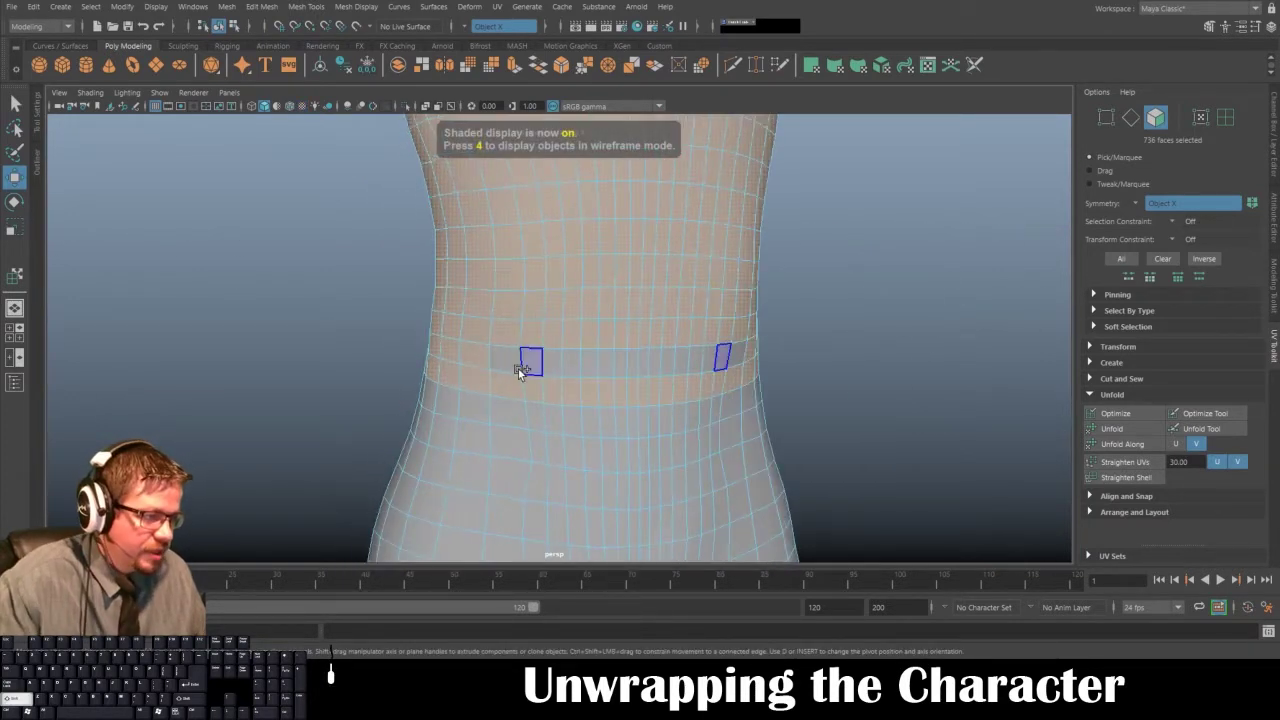
pyautogui.keyDown('shift'); pyautogui.doubleClick(638, 364); pyautogui.keyUp('shift')
pyautogui.keyDown('alt'); pyautogui.moveTo(638, 366); pyautogui.dragTo(598, 335, button='right'); pyautogui.keyUp('alt')
pyautogui.keyDown('alt'); pyautogui.moveTo(598, 335); pyautogui.dragTo(600, 510, button='middle'); pyautogui.keyUp('alt')
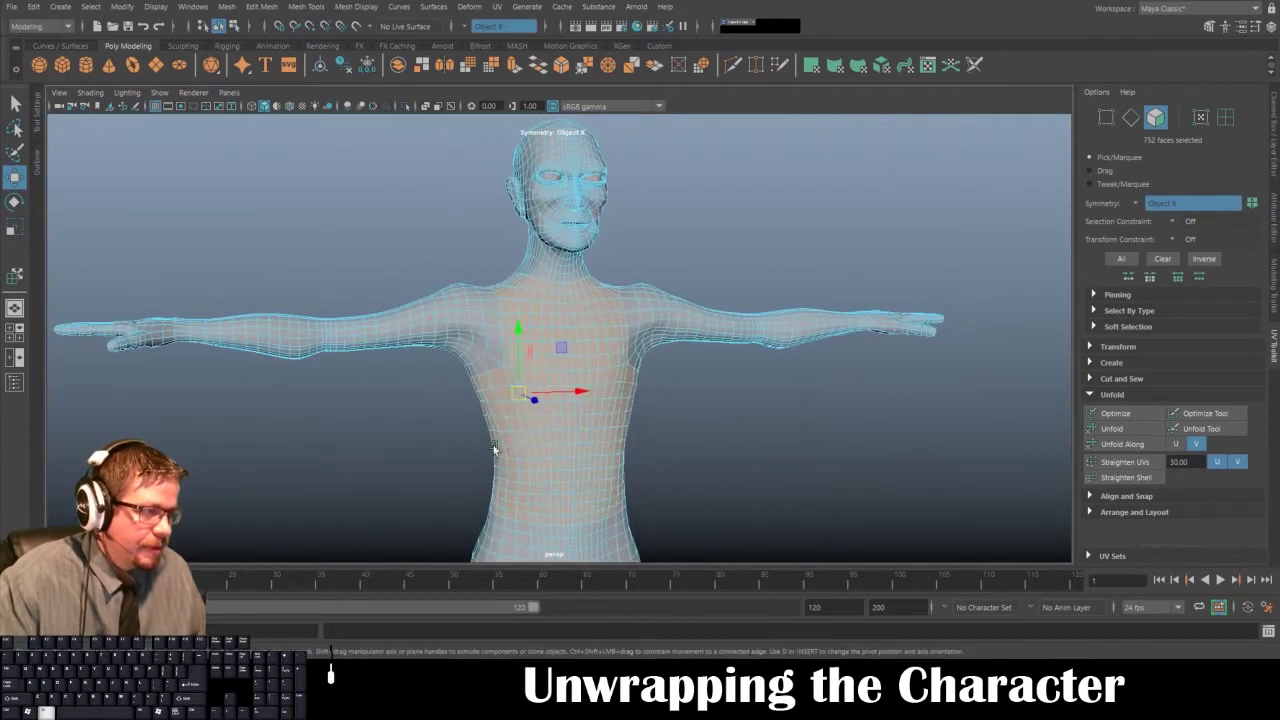
# - Add the missing face row across the back, just below the armpits, to the selection
pyautogui.keyDown('alt'); pyautogui.moveTo(493, 445); pyautogui.dragTo(391, 380); pyautogui.keyUp('alt')
pyautogui.keyDown('alt'); pyautogui.moveTo(637, 419); pyautogui.dragTo(549, 417); pyautogui.keyUp('alt')
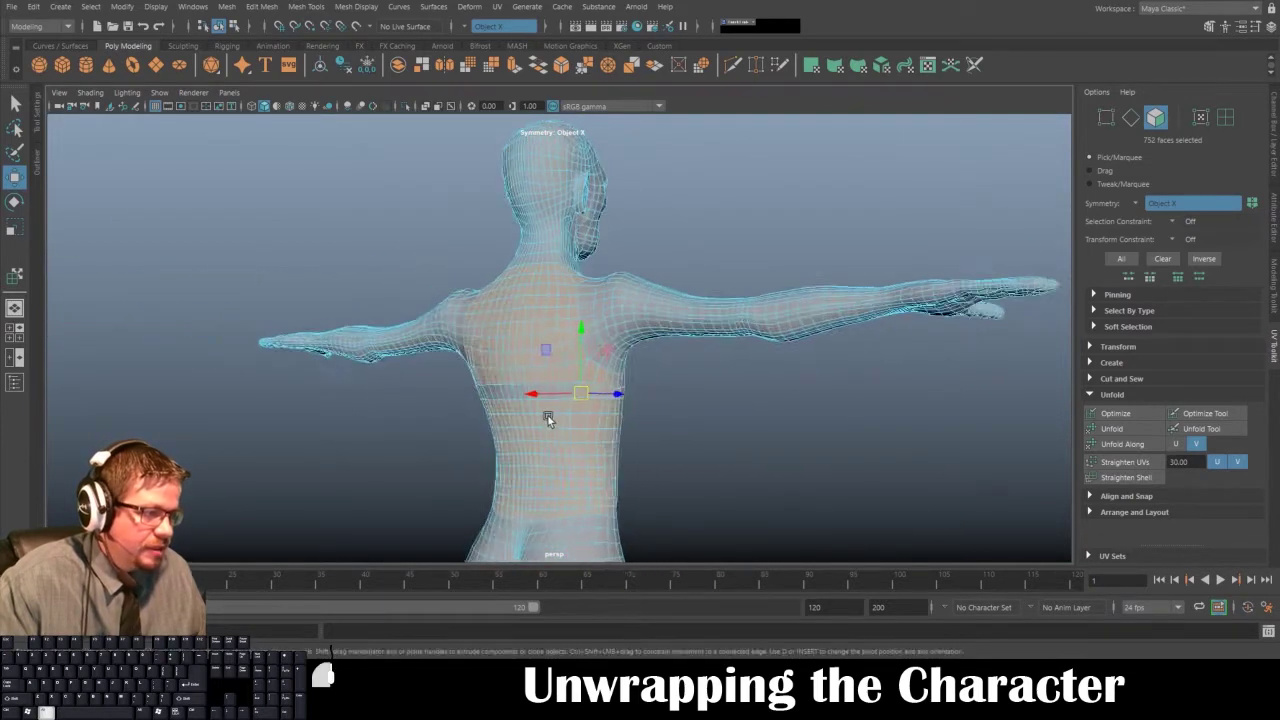
pyautogui.scroll(5, 620, 459)
pyautogui.keyDown('alt'); pyautogui.moveTo(620, 459); pyautogui.dragTo(614, 336, button='middle'); pyautogui.keyUp('alt')
pyautogui.keyDown('alt'); pyautogui.moveTo(614, 336); pyautogui.dragTo(640, 466, button='right'); pyautogui.keyUp('alt')
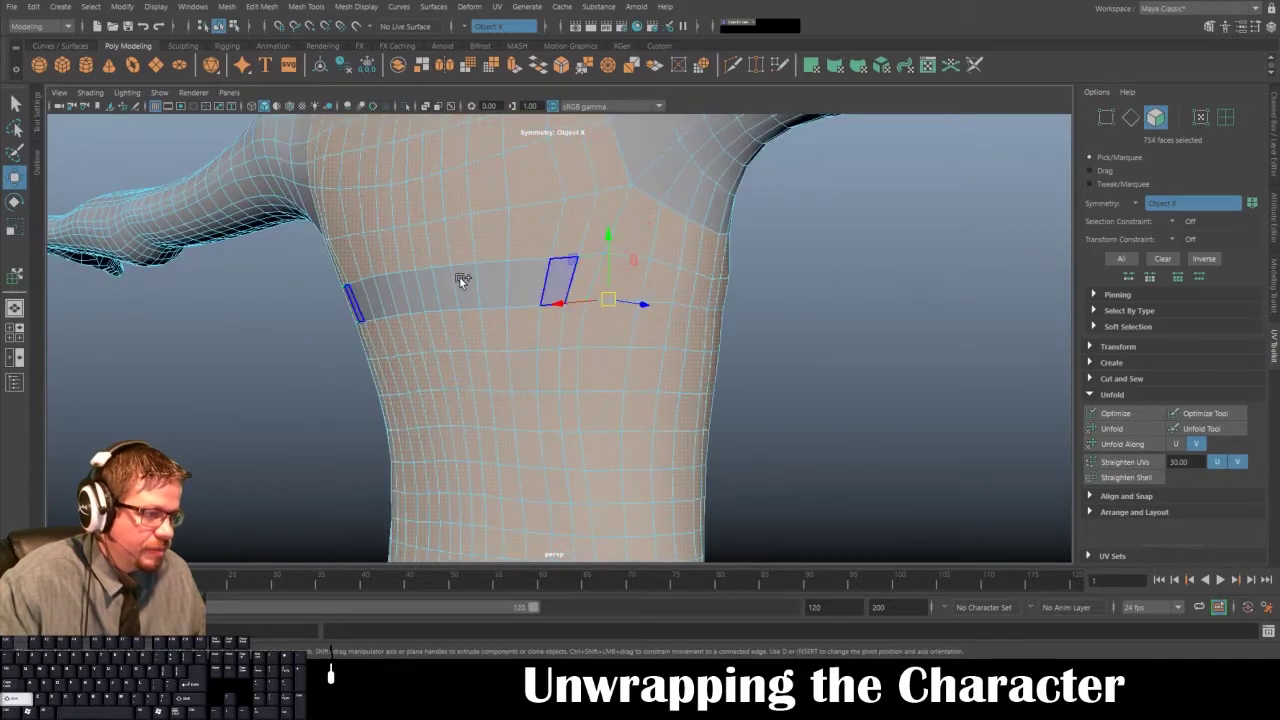
pyautogui.keyDown('shift'); pyautogui.doubleClick(426, 288); pyautogui.keyUp('shift')
pyautogui.keyDown('alt'); pyautogui.moveTo(426, 288); pyautogui.dragTo(357, 251, button='right'); pyautogui.keyUp('alt')
pyautogui.keyDown('alt'); pyautogui.moveTo(357, 251); pyautogui.dragTo(620, 346); pyautogui.keyUp('alt')
pyautogui.keyDown('alt'); pyautogui.moveTo(620, 346); pyautogui.dragTo(513, 314, button='right'); pyautogui.keyUp('alt')
pyautogui.keyDown('alt'); pyautogui.moveTo(513, 311); pyautogui.dragTo(526, 334); pyautogui.keyUp('alt')
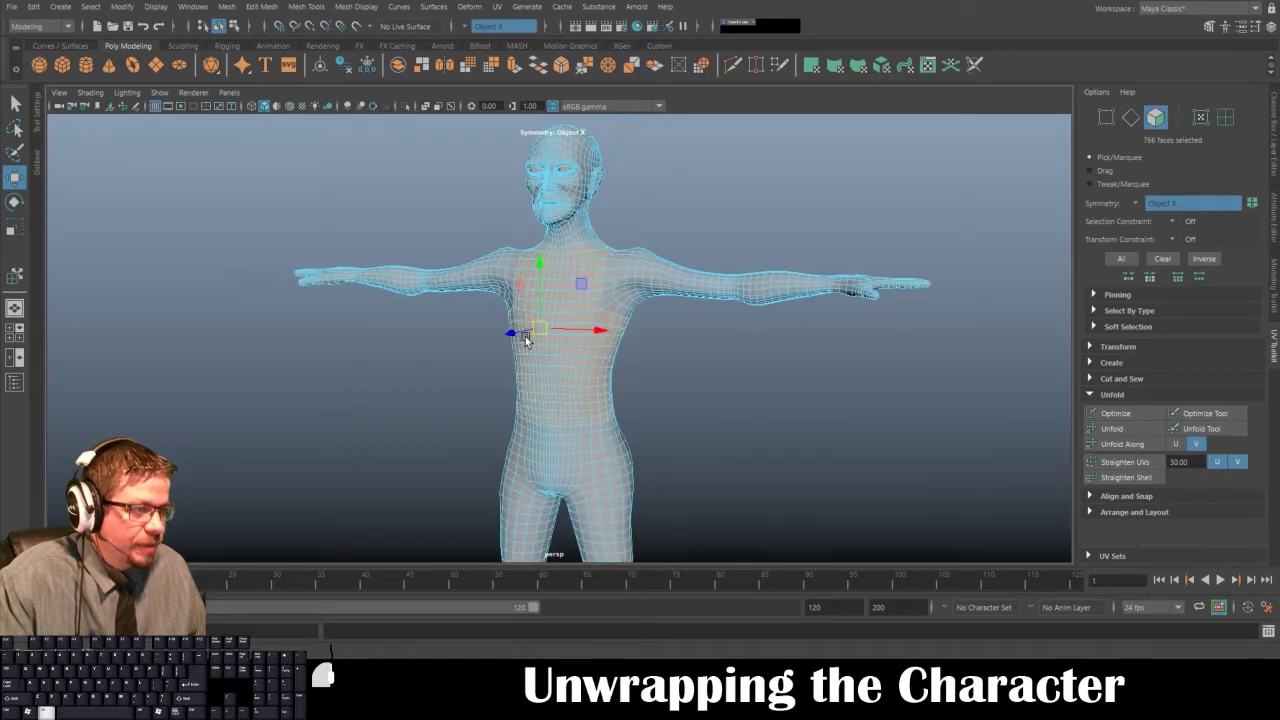
# - Apply a Camera-based UV projection to the torso faces from the front and frame the result in the UV editor
pyautogui.keyDown('alt'); pyautogui.moveTo(343, 332); pyautogui.dragTo(473, 358); pyautogui.keyUp('alt')
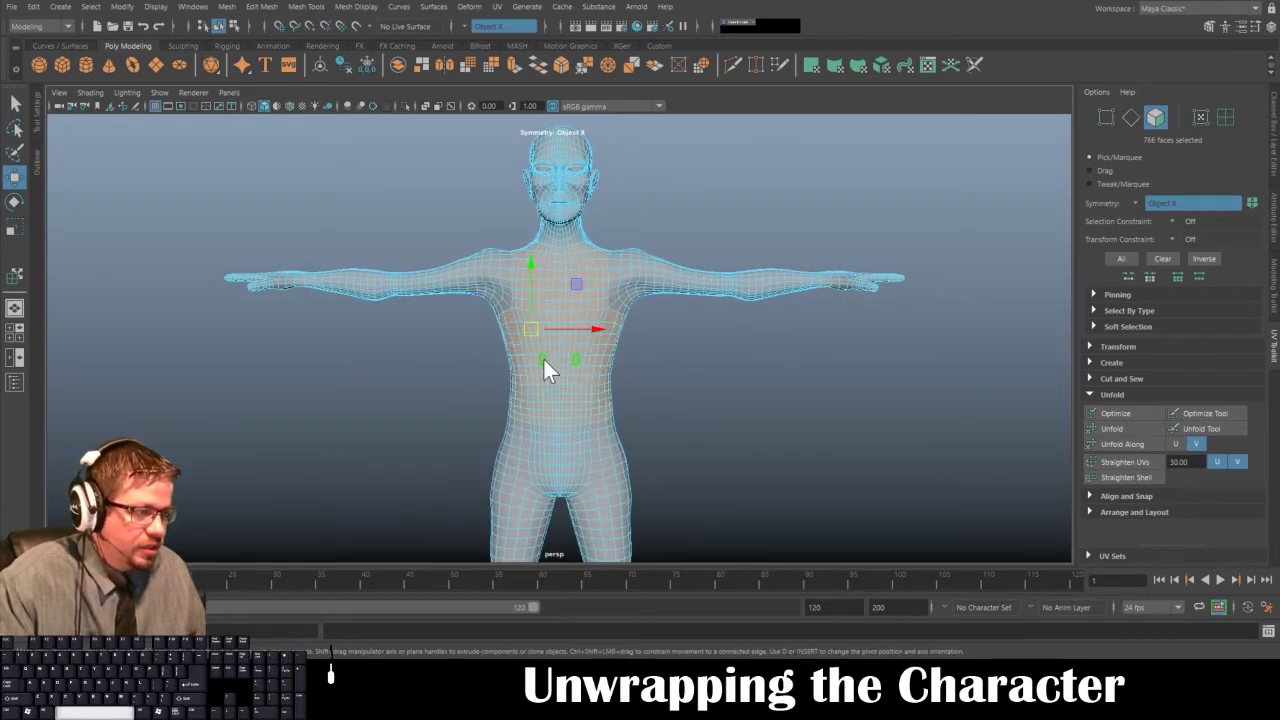
pyautogui.press('space')
pyautogui.click(663, 385)
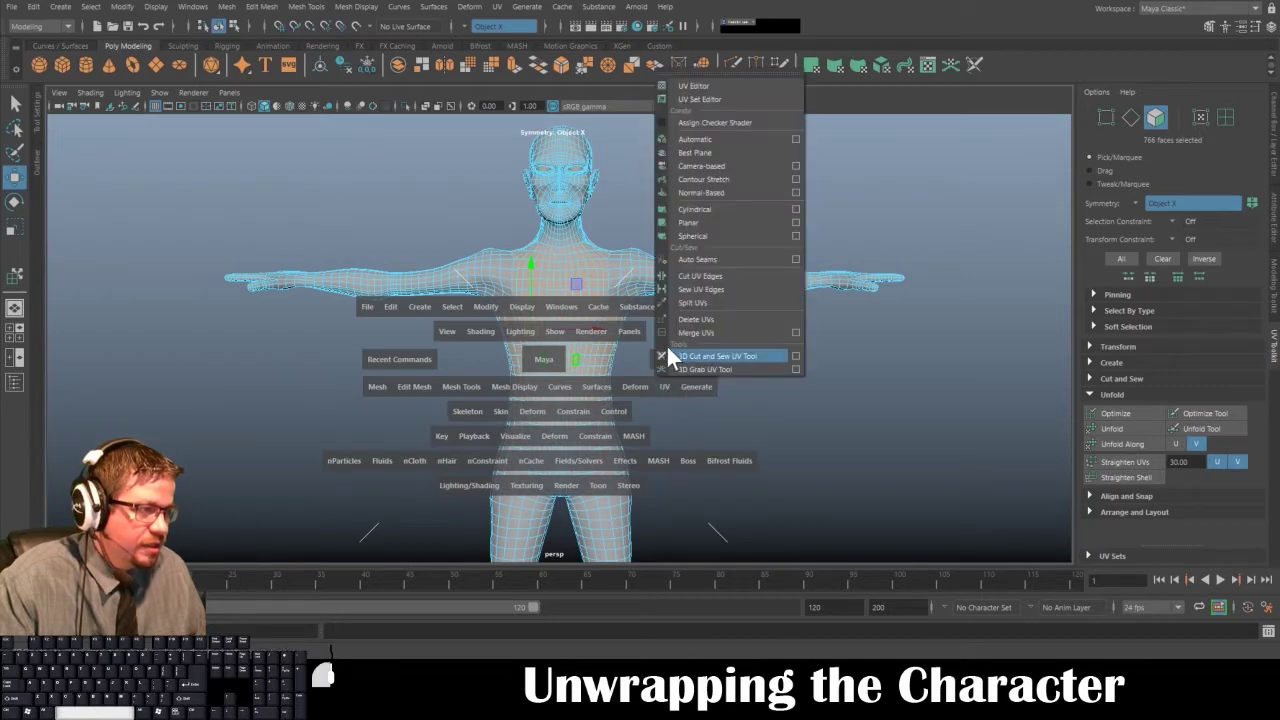
pyautogui.click(690, 169)
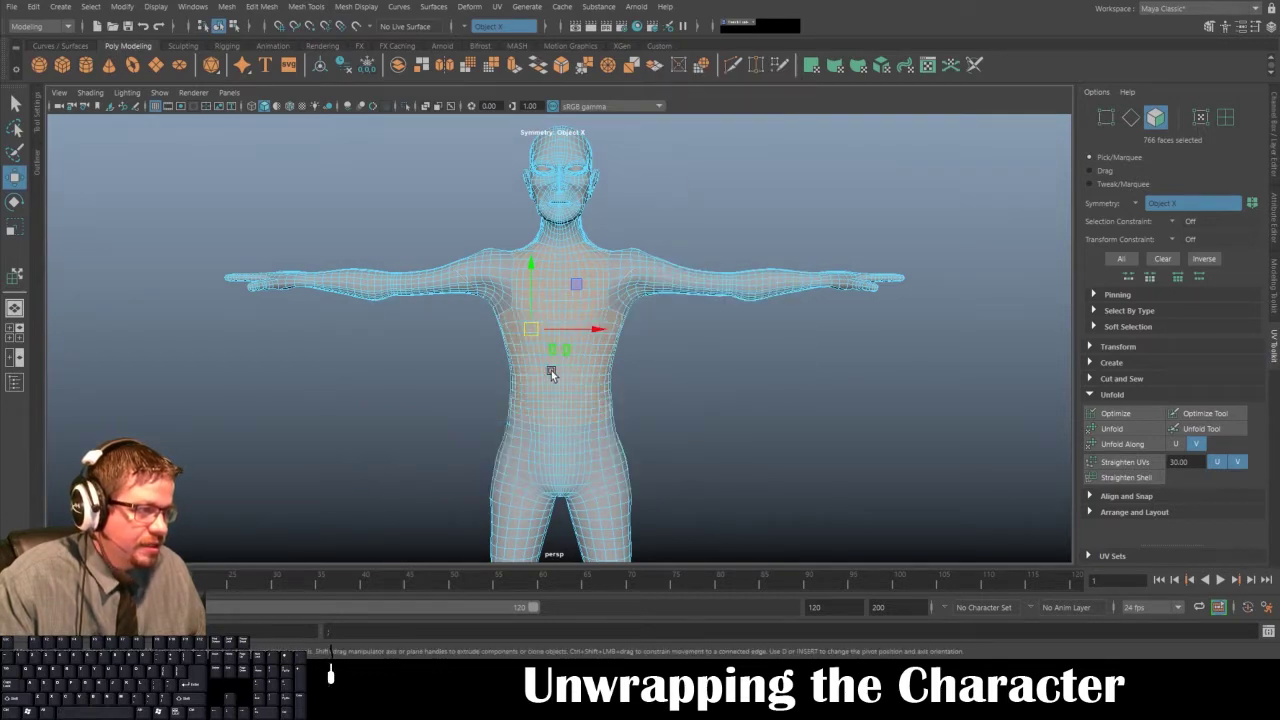
pyautogui.press('space')
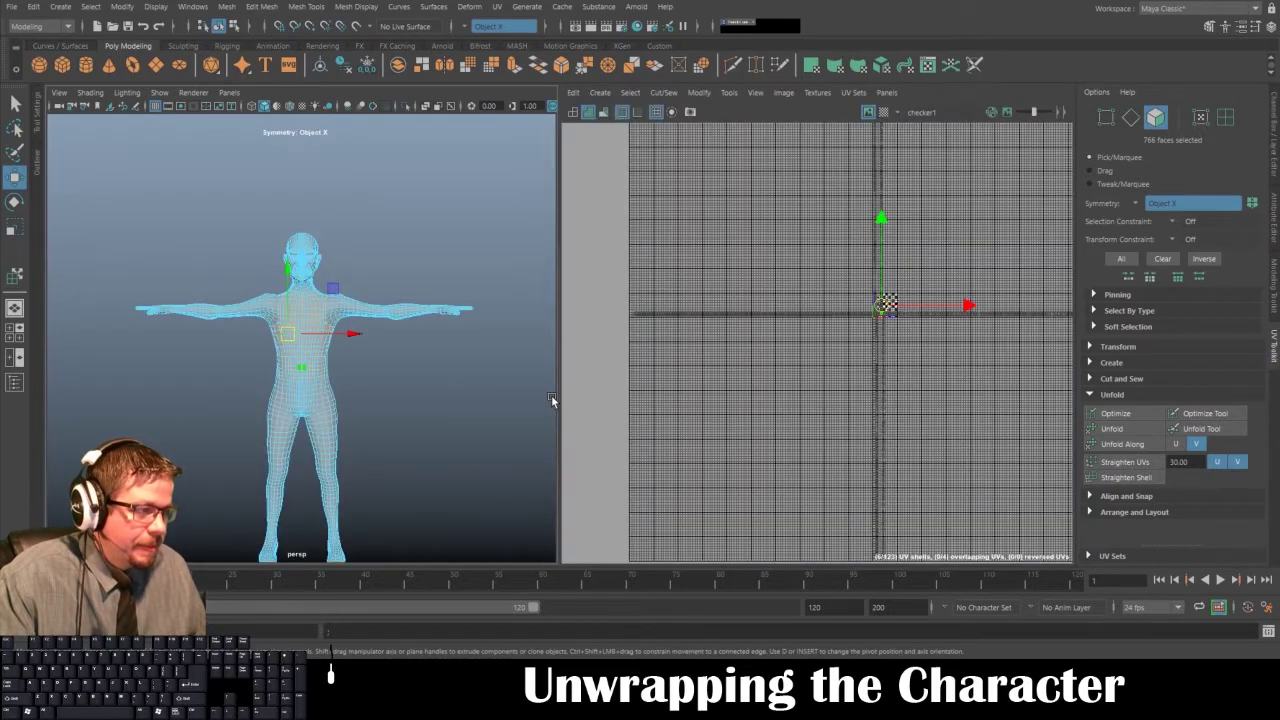
pyautogui.press('f')
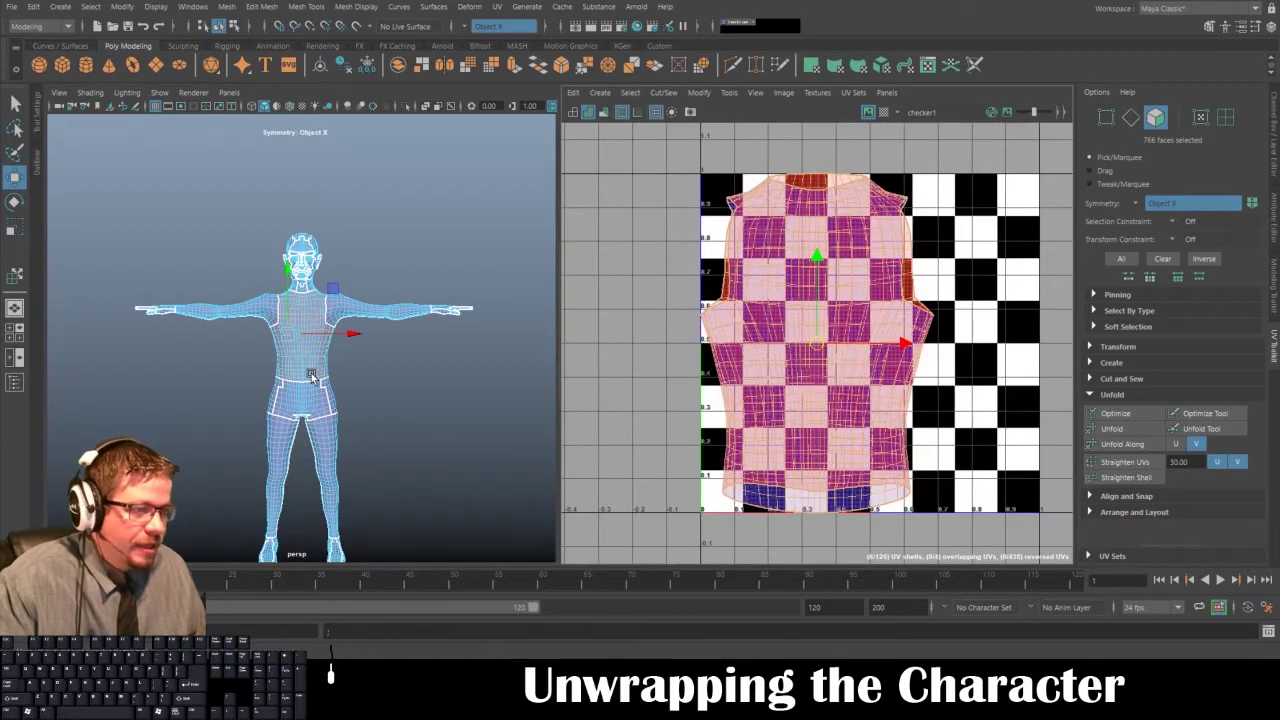
# - Drop the torso face selection and switch the model to edge selection at the side of the torso below the armpit
pyautogui.moveTo(305, 335); pyautogui.dragTo(364, 289, button='right')
pyautogui.click(184, 361)
pyautogui.keyDown('alt'); pyautogui.moveTo(184, 361); pyautogui.dragTo(405, 388); pyautogui.keyUp('alt')
pyautogui.click(304, 361)
pyautogui.keyDown('alt'); pyautogui.moveTo(405, 388); pyautogui.dragTo(466, 484, button='right'); pyautogui.keyUp('alt')
pyautogui.keyDown('alt'); pyautogui.moveTo(350, 362); pyautogui.dragTo(323, 355); pyautogui.keyUp('alt')
pyautogui.keyDown('alt'); pyautogui.moveTo(323, 355); pyautogui.dragTo(309, 395, button='middle'); pyautogui.keyUp('alt')
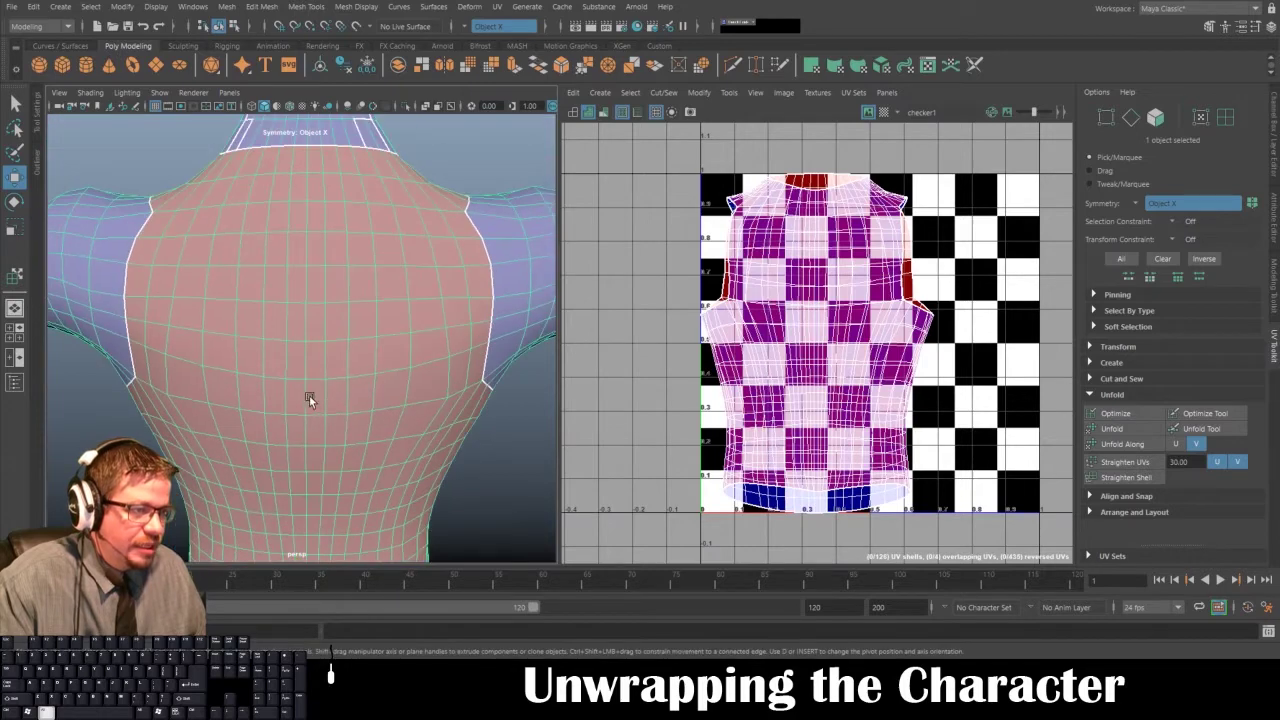
pyautogui.keyDown('alt'); pyautogui.moveTo(309, 395); pyautogui.dragTo(205, 405); pyautogui.keyUp('alt')
pyautogui.keyDown('alt'); pyautogui.moveTo(238, 220); pyautogui.dragTo(245, 292, button='middle'); pyautogui.keyUp('alt')
pyautogui.moveTo(286, 280); pyautogui.dragTo(286, 248, button='right')
pyautogui.keyDown('alt'); pyautogui.moveTo(286, 285); pyautogui.dragTo(239, 290); pyautogui.keyUp('alt')
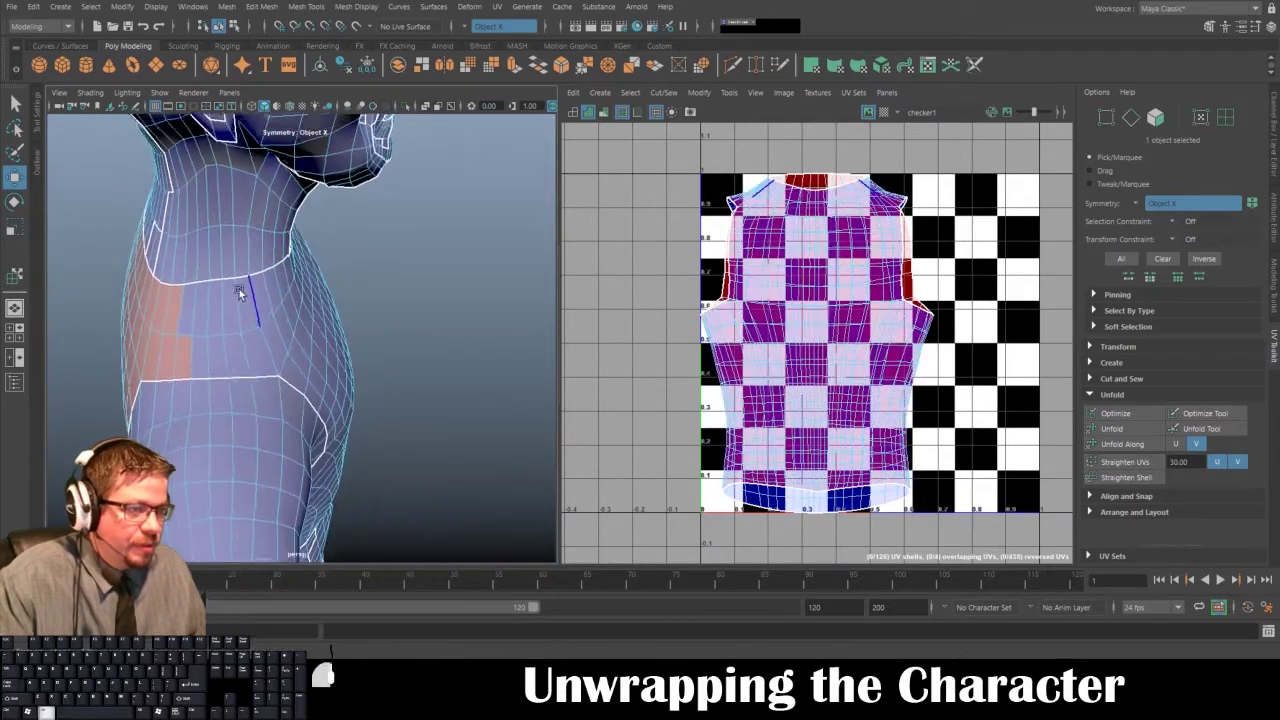
# - Select the first vertical edges directly below the armpit along the side of the torso
pyautogui.click(212, 340)
pyautogui.hotkey('ctrl', 'e')
pyautogui.keyDown('shift'); pyautogui.click(210, 290); pyautogui.keyUp('shift')
pyautogui.keyDown('alt'); pyautogui.moveTo(392, 283); pyautogui.dragTo(245, 264); pyautogui.keyUp('alt')
pyautogui.keyDown('alt'); pyautogui.moveTo(352, 260); pyautogui.dragTo(318, 310); pyautogui.keyUp('alt')
pyautogui.keyDown('shift'); pyautogui.click(340, 325); pyautogui.keyUp('shift')
pyautogui.keyDown('alt'); pyautogui.moveTo(391, 374); pyautogui.dragTo(414, 290, button='middle'); pyautogui.keyUp('alt')
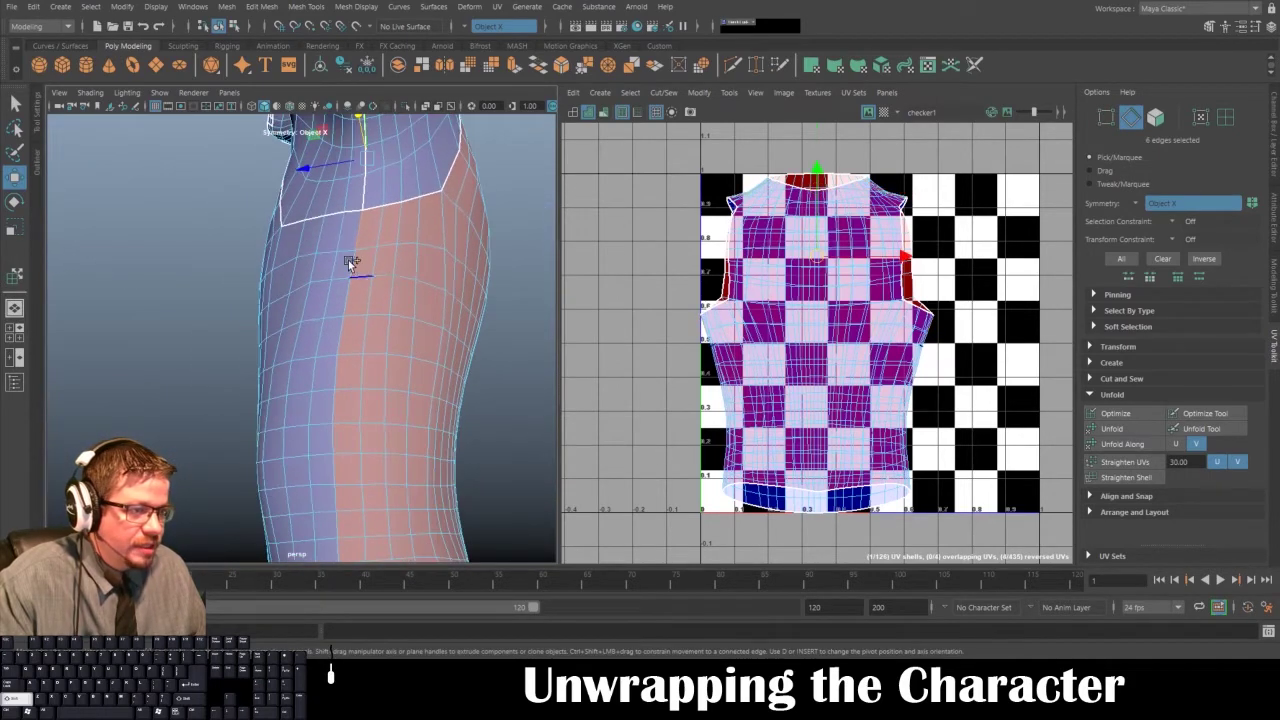
# - Extend the side edge selection down between the front and back halves to the waist seam
pyautogui.keyDown('shift'); pyautogui.click(341, 327); pyautogui.keyUp('shift')
pyautogui.keyDown('shift'); pyautogui.click(337, 368); pyautogui.keyUp('shift')
pyautogui.keyDown('alt'); pyautogui.moveTo(350, 383); pyautogui.dragTo(376, 298, button='middle'); pyautogui.keyUp('alt')
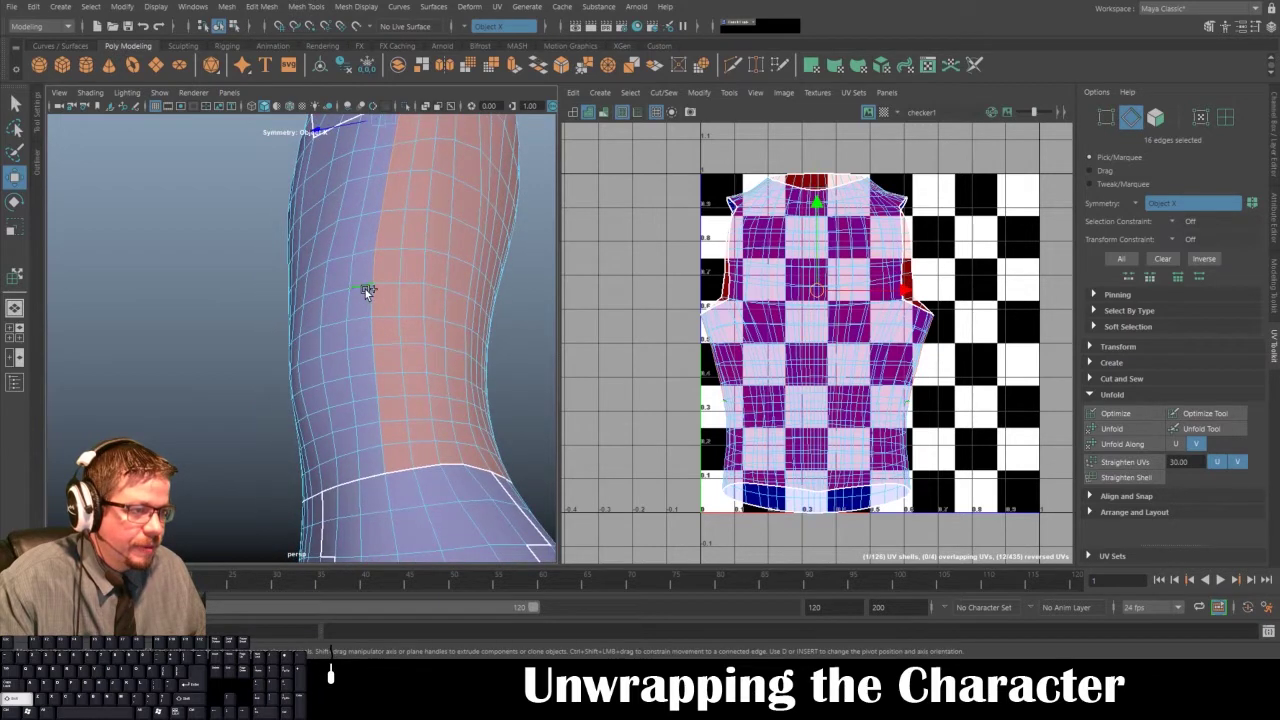
pyautogui.keyDown('shift'); pyautogui.click(375, 330); pyautogui.keyUp('shift')
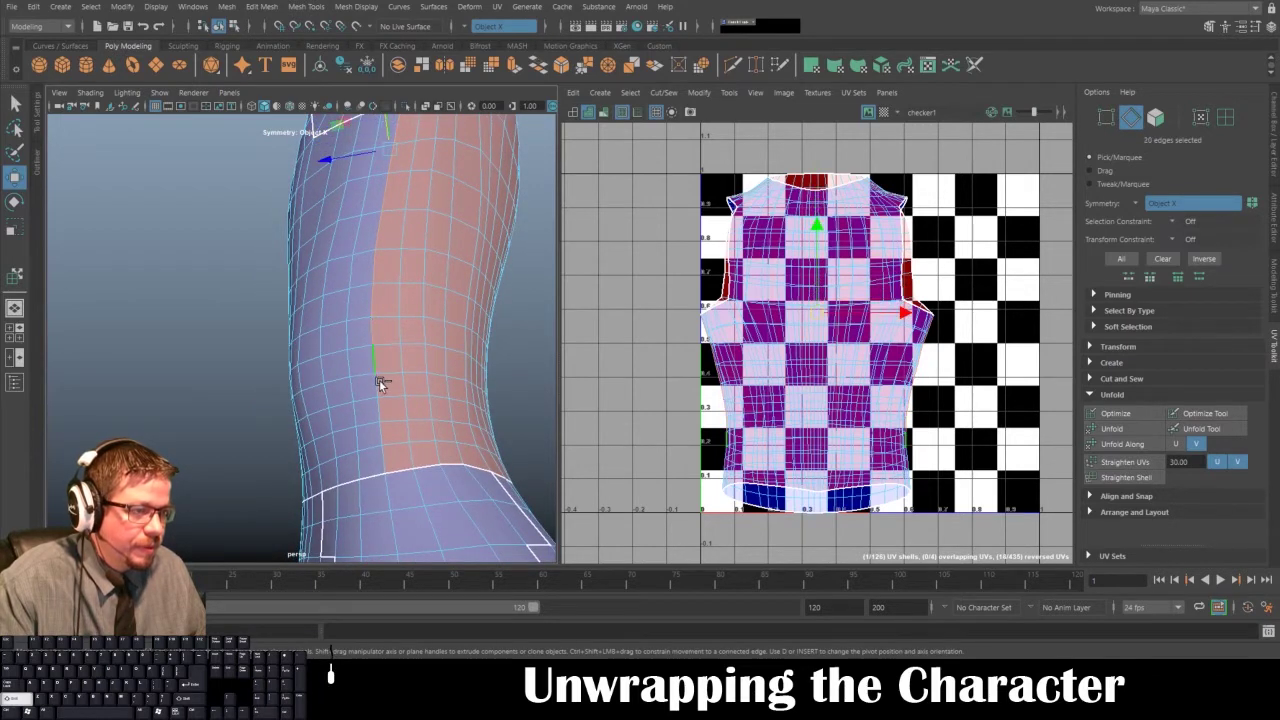
pyautogui.keyDown('shift'); pyautogui.click(388, 455); pyautogui.keyUp('shift')
# - Check the selected side edges from armpit to waist and cut the UVs along them
pyautogui.keyDown('alt'); pyautogui.moveTo(388, 453); pyautogui.dragTo(296, 368, button='right'); pyautogui.keyUp('alt')
pyautogui.keyDown('alt'); pyautogui.moveTo(296, 368); pyautogui.dragTo(311, 428); pyautogui.keyUp('alt')
pyautogui.keyDown('alt'); pyautogui.moveTo(311, 428); pyautogui.dragTo(271, 476, button='middle'); pyautogui.keyUp('alt')
pyautogui.keyDown('alt'); pyautogui.moveTo(271, 476); pyautogui.dragTo(368, 384, button='right'); pyautogui.keyUp('alt')
pyautogui.keyDown('alt'); pyautogui.moveTo(368, 384); pyautogui.dragTo(92, 336); pyautogui.keyUp('alt')
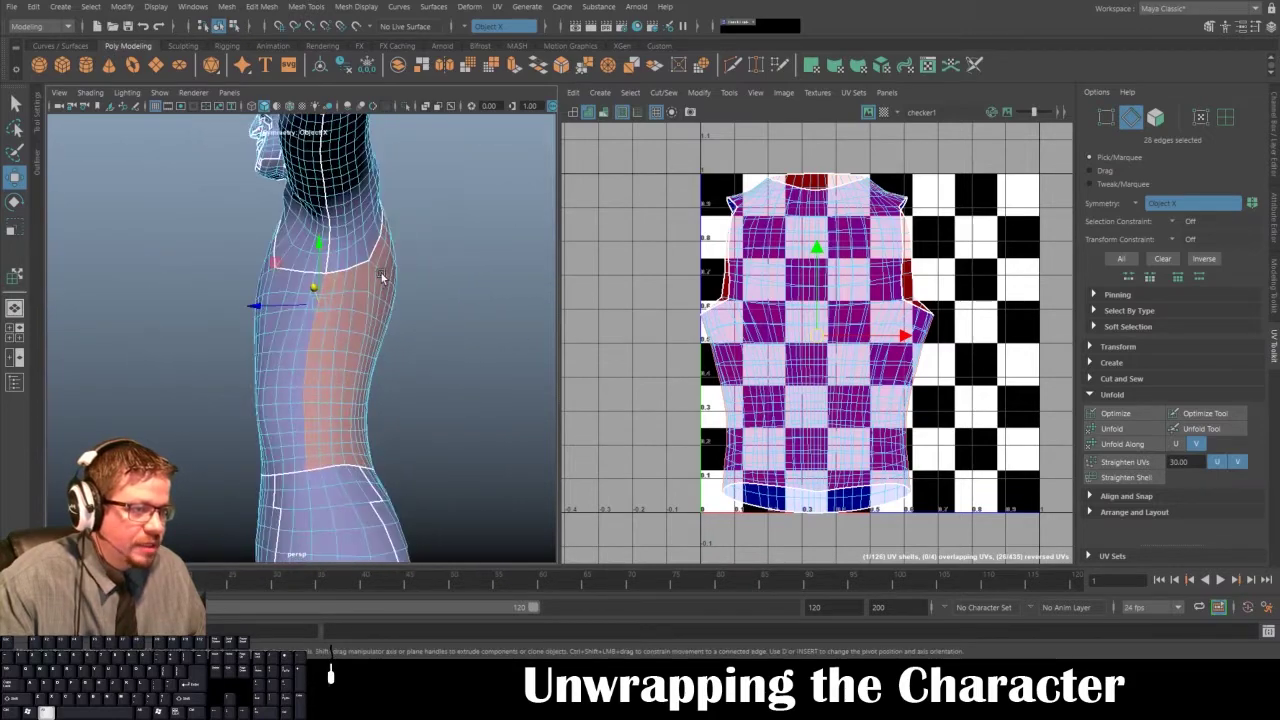
pyautogui.keyDown('alt'); pyautogui.moveTo(383, 273); pyautogui.dragTo(366, 345, button='middle'); pyautogui.keyUp('alt')
pyautogui.keyDown('alt'); pyautogui.moveTo(366, 345); pyautogui.dragTo(400, 410, button='right'); pyautogui.keyUp('alt')
pyautogui.keyDown('alt'); pyautogui.moveTo(400, 410); pyautogui.dragTo(394, 480, button='middle'); pyautogui.keyUp('alt')
pyautogui.scroll(-5, 279, 304)
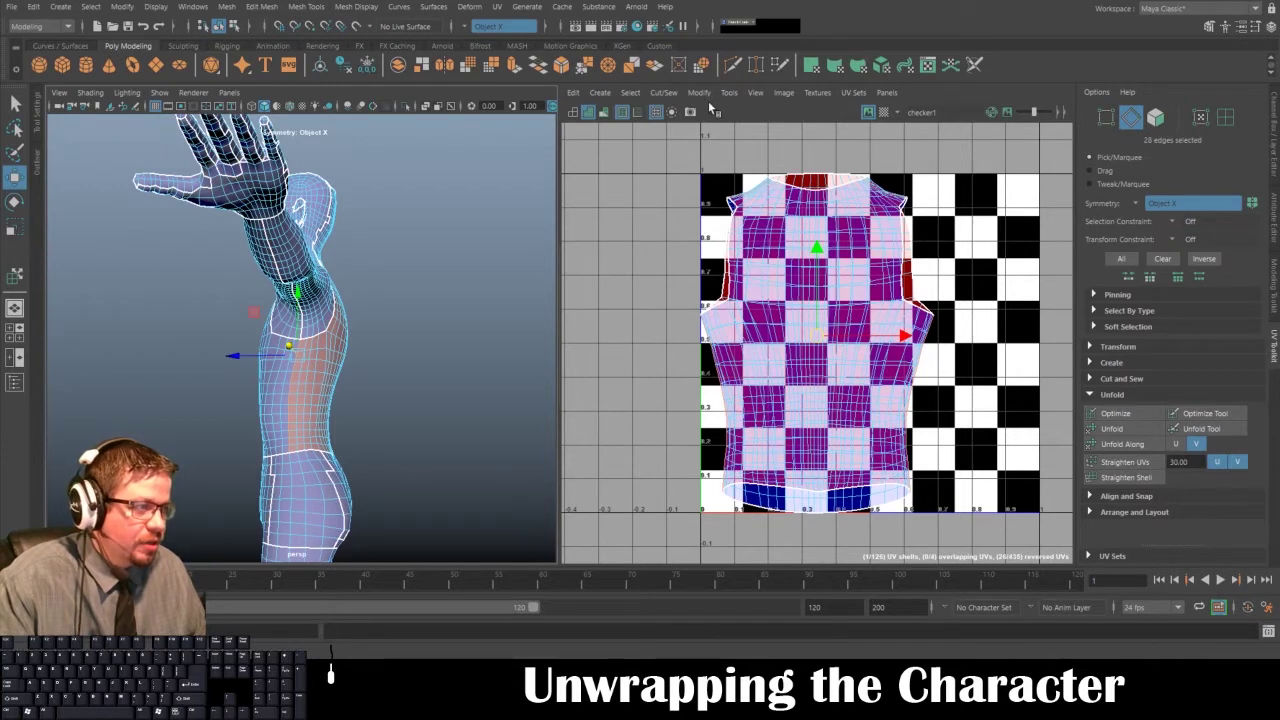
pyautogui.click(663, 93)
pyautogui.click(672, 160)
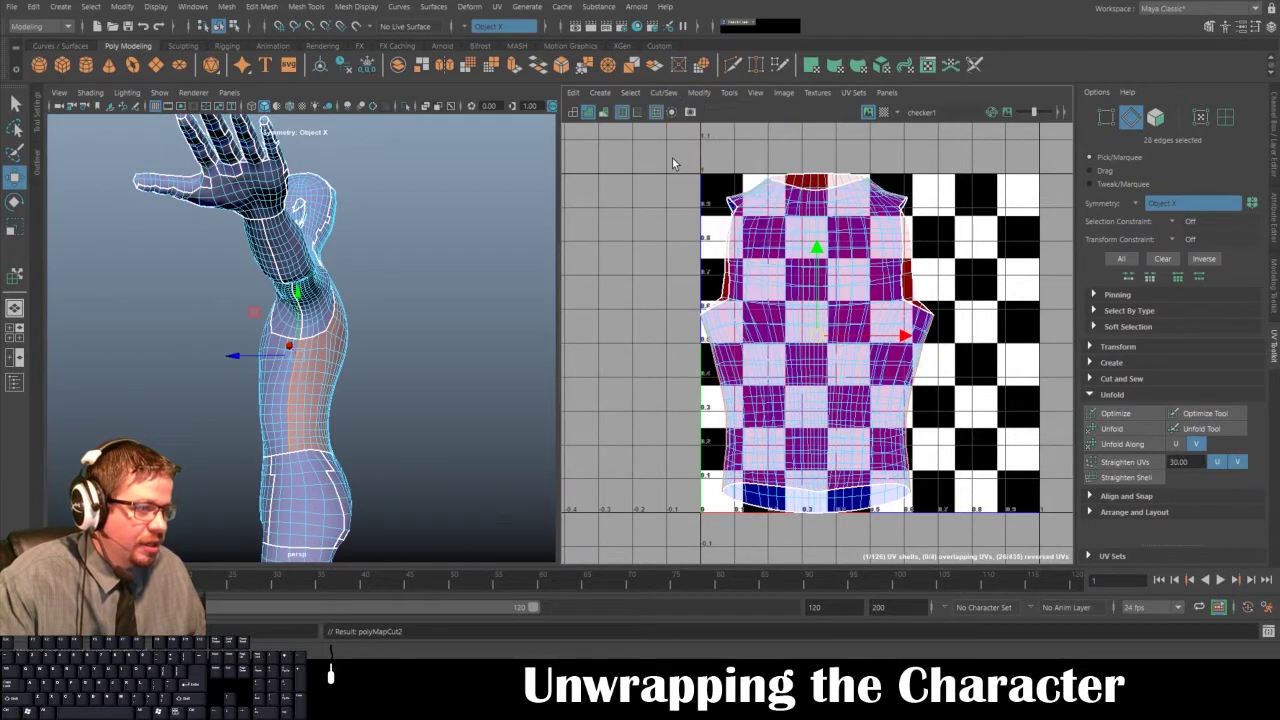
# - Unfold the torso's back UV shell and move it out of the texture square, off its left edge
pyautogui.click(730, 93)
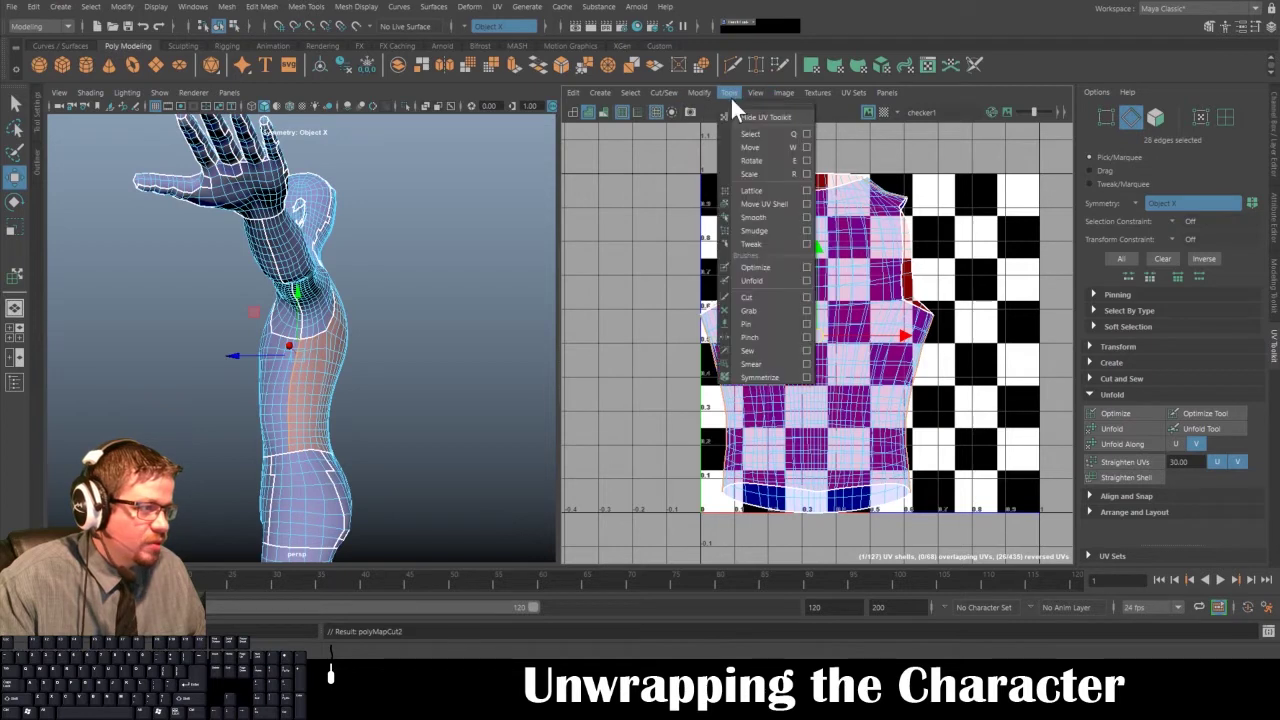
pyautogui.click(757, 208)
pyautogui.click(822, 292)
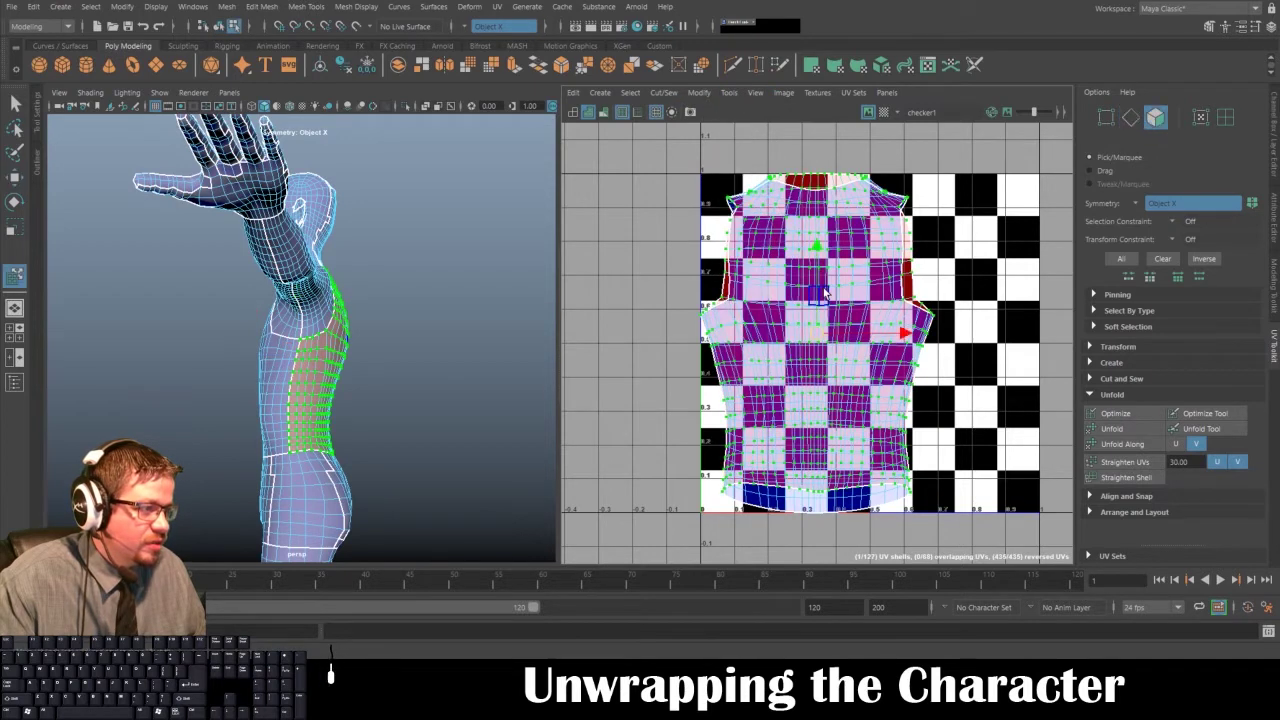
pyautogui.click(1115, 428)
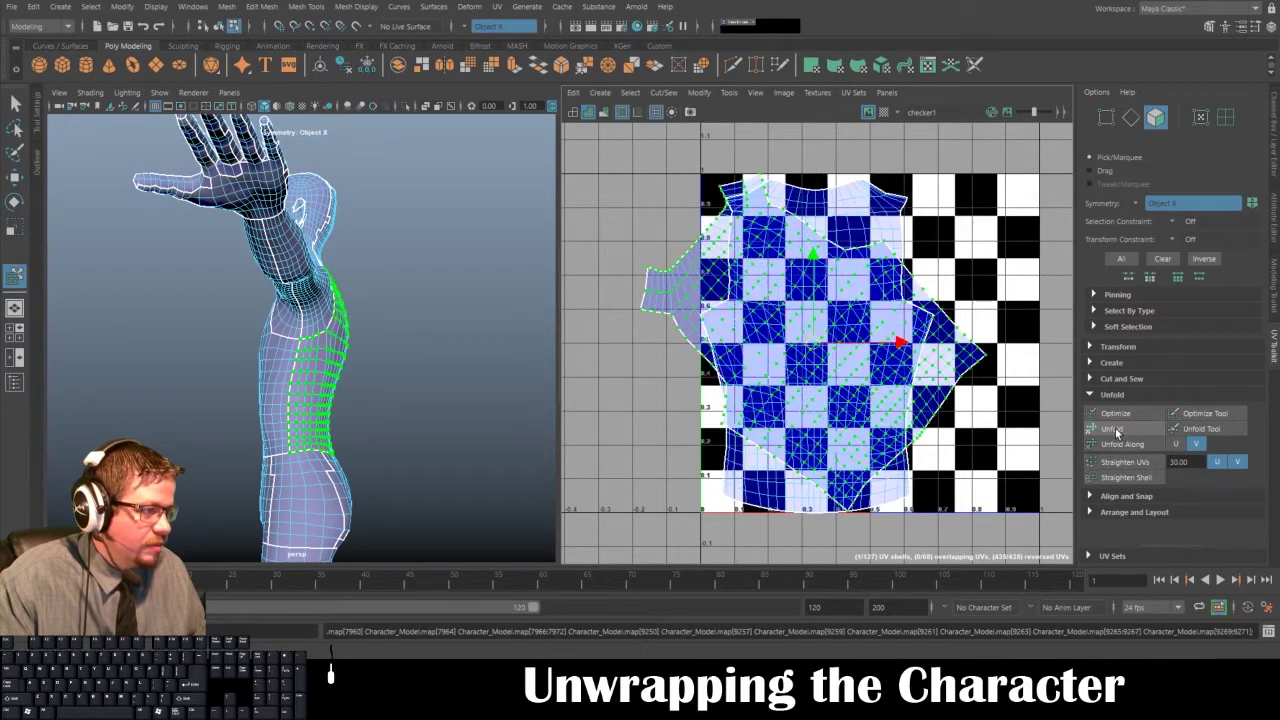
pyautogui.press('w')
pyautogui.moveTo(899, 343); pyautogui.dragTo(592, 343)
# - Unfold the torso's front UV shell and place it outside the texture square, above the back shell
pyautogui.click(855, 351)
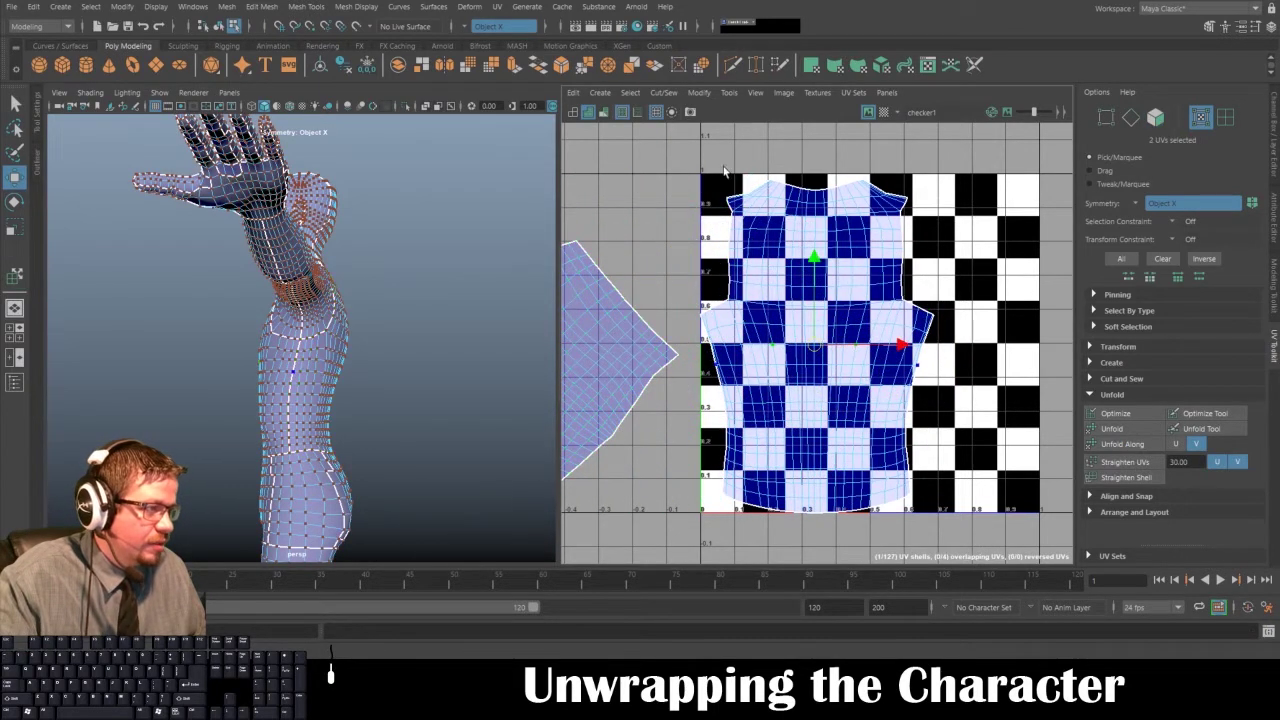
pyautogui.click(729, 93)
pyautogui.click(755, 231)
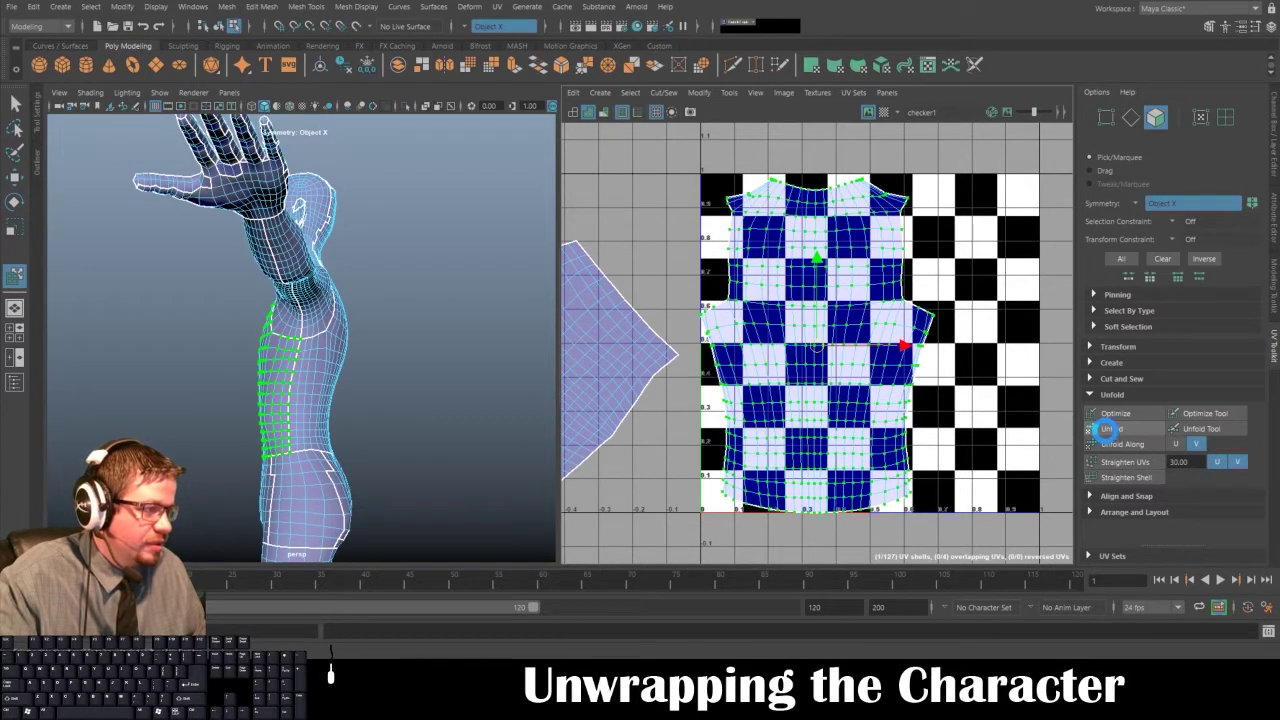
pyautogui.click(1106, 429)
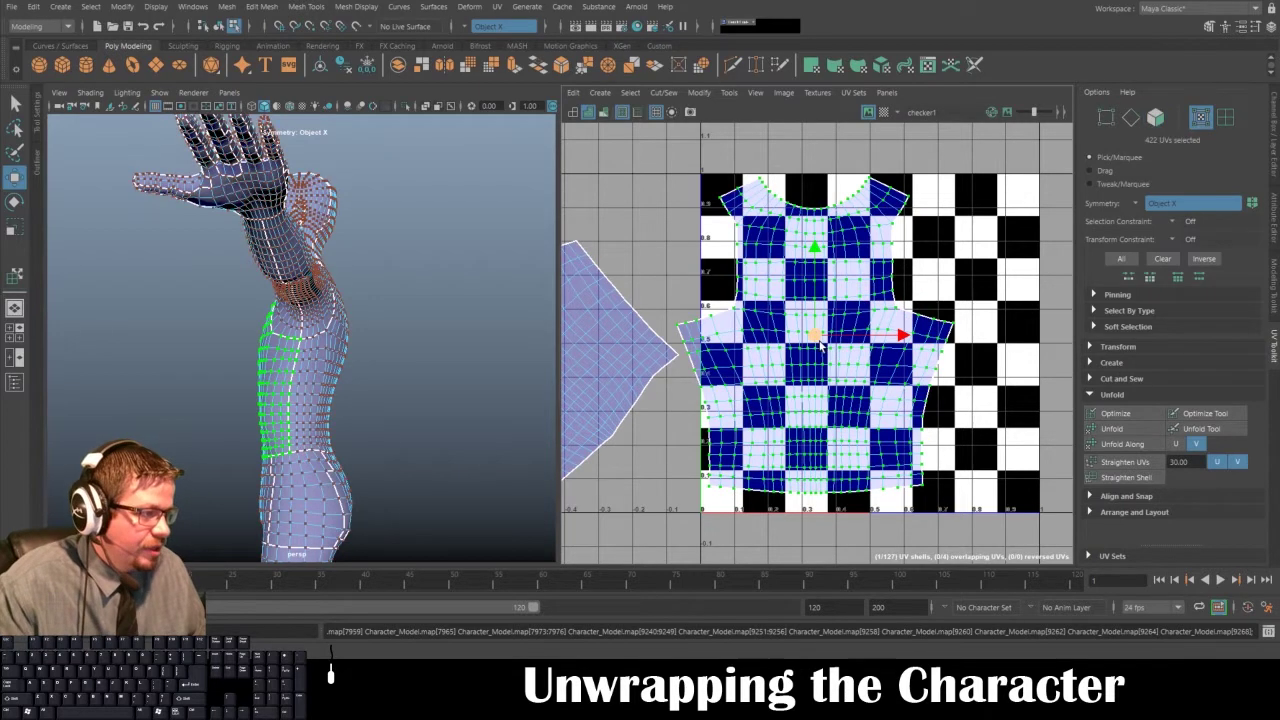
pyautogui.keyDown('alt'); pyautogui.moveTo(819, 340); pyautogui.dragTo(666, 192, button='right'); pyautogui.keyUp('alt')
pyautogui.moveTo(878, 390); pyautogui.dragTo(752, 233)
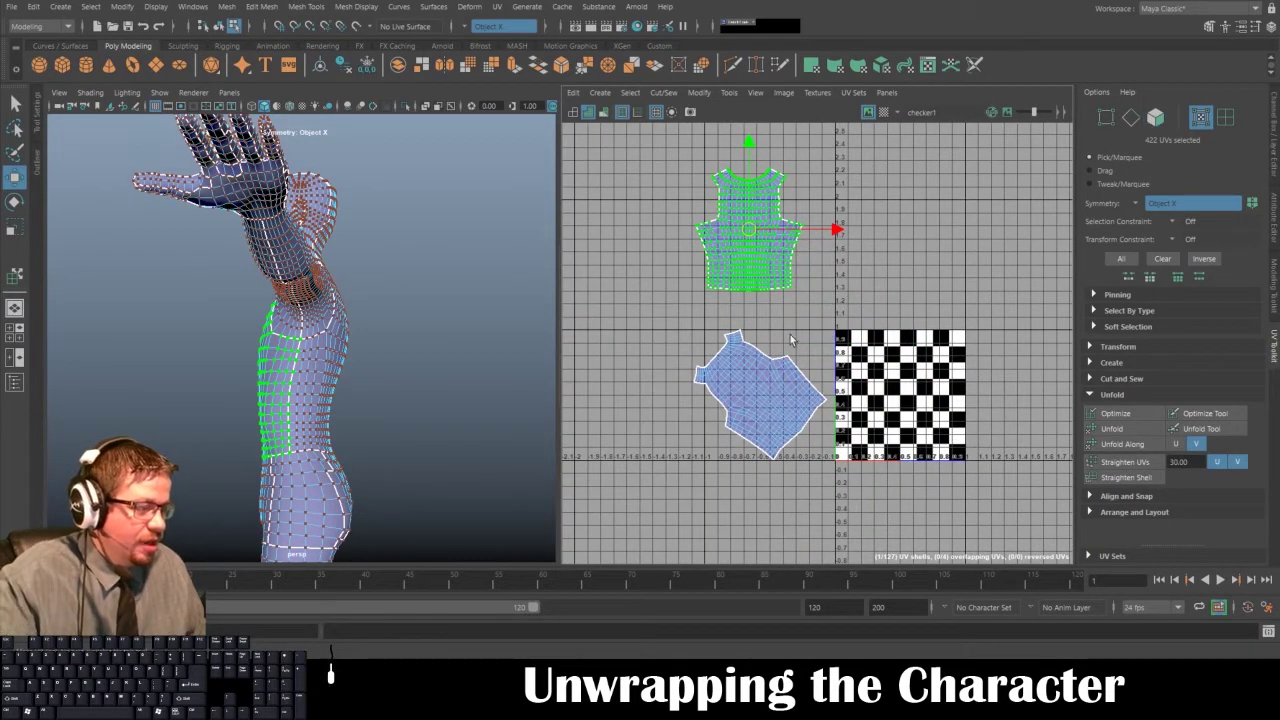
# - Rotate the torso's back UV shell upright and position it directly beneath the front shell
pyautogui.moveTo(790, 340); pyautogui.dragTo(705, 322)
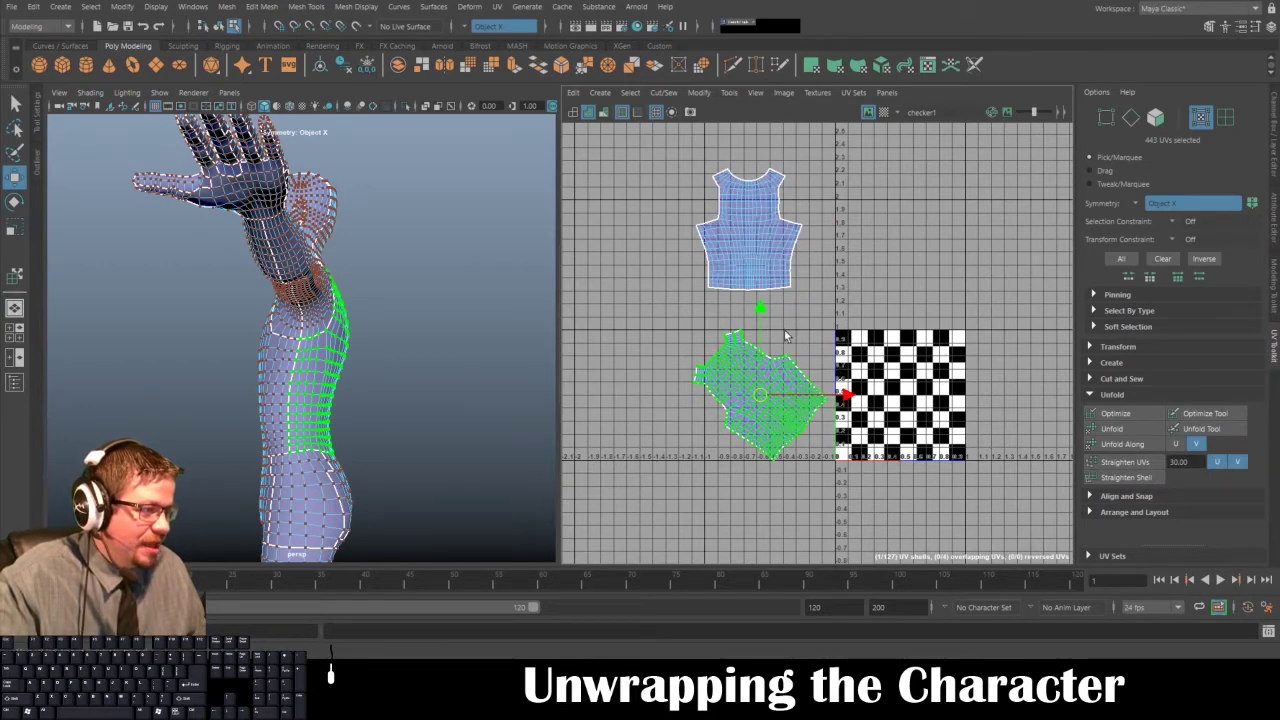
pyautogui.press('e')
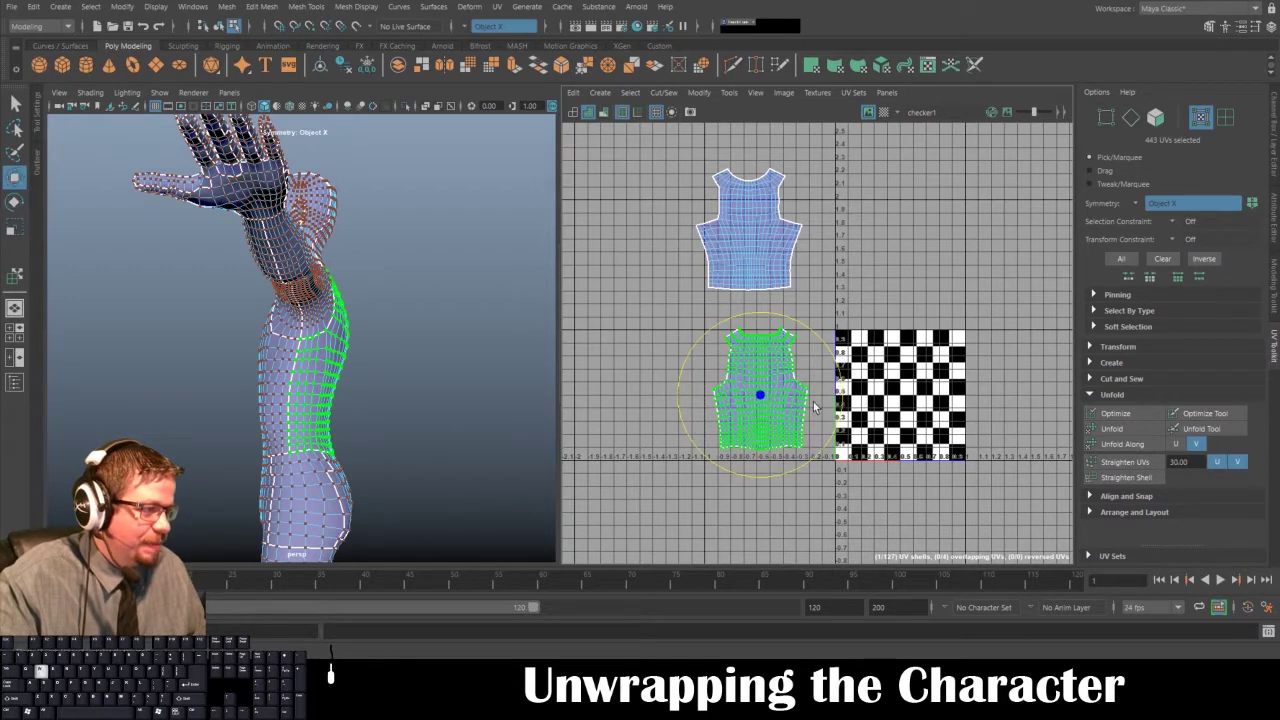
pyautogui.moveTo(767, 400); pyautogui.dragTo(754, 385)
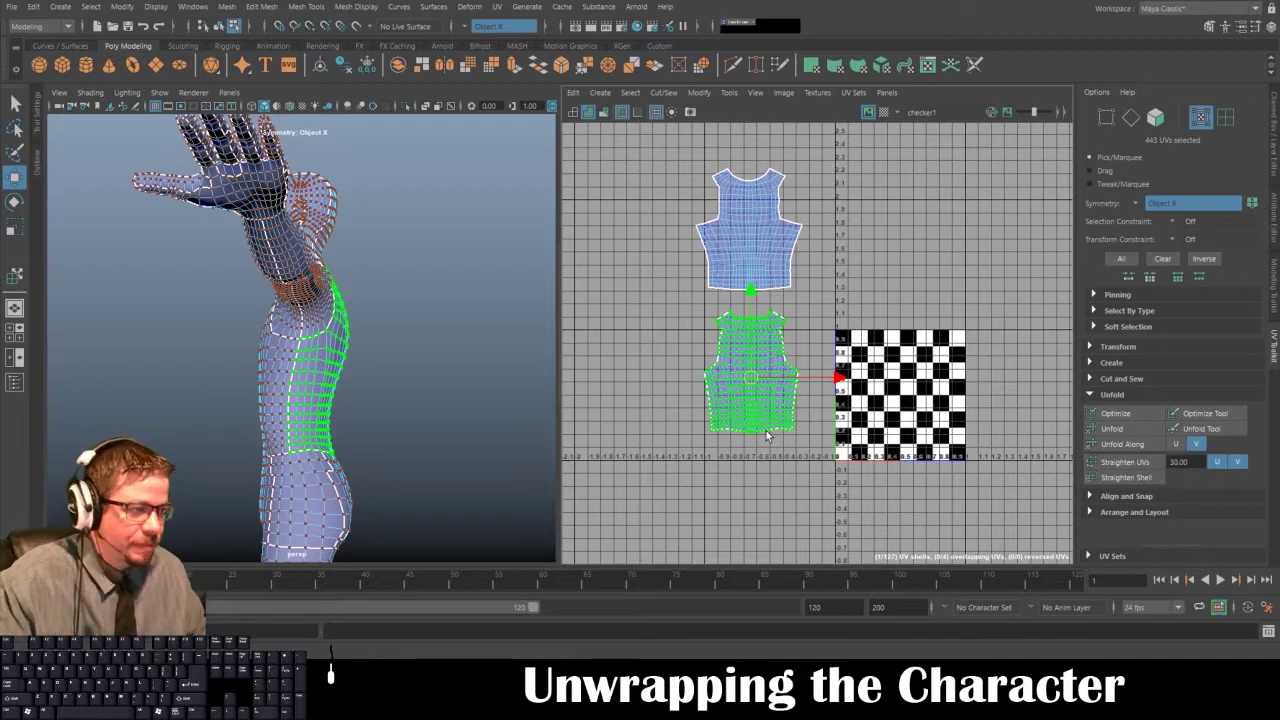
# - Switch to face selection and select the complete face loop around the hips directly below the waist seam
pyautogui.keyDown('alt'); pyautogui.moveTo(296, 390); pyautogui.dragTo(439, 392); pyautogui.keyUp('alt')
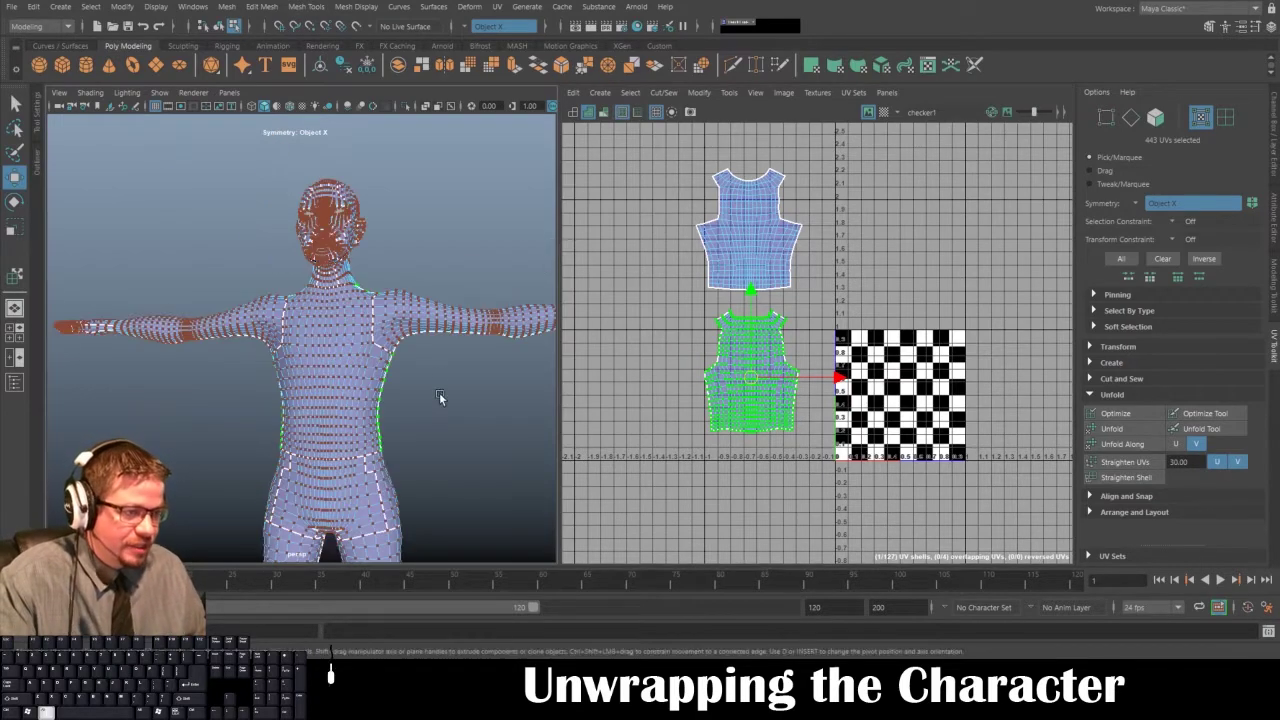
pyautogui.keyDown('alt'); pyautogui.moveTo(439, 392); pyautogui.dragTo(410, 280, button='middle'); pyautogui.keyUp('alt')
pyautogui.keyDown('alt'); pyautogui.moveTo(375, 407); pyautogui.dragTo(427, 410, button='right'); pyautogui.keyUp('alt')
pyautogui.keyDown('alt'); pyautogui.moveTo(388, 408); pyautogui.dragTo(414, 409); pyautogui.keyUp('alt')
pyautogui.keyDown('alt'); pyautogui.moveTo(293, 332); pyautogui.dragTo(150, 332); pyautogui.keyUp('alt')
pyautogui.moveTo(316, 317); pyautogui.dragTo(317, 338, button='right')
pyautogui.click(316, 314)
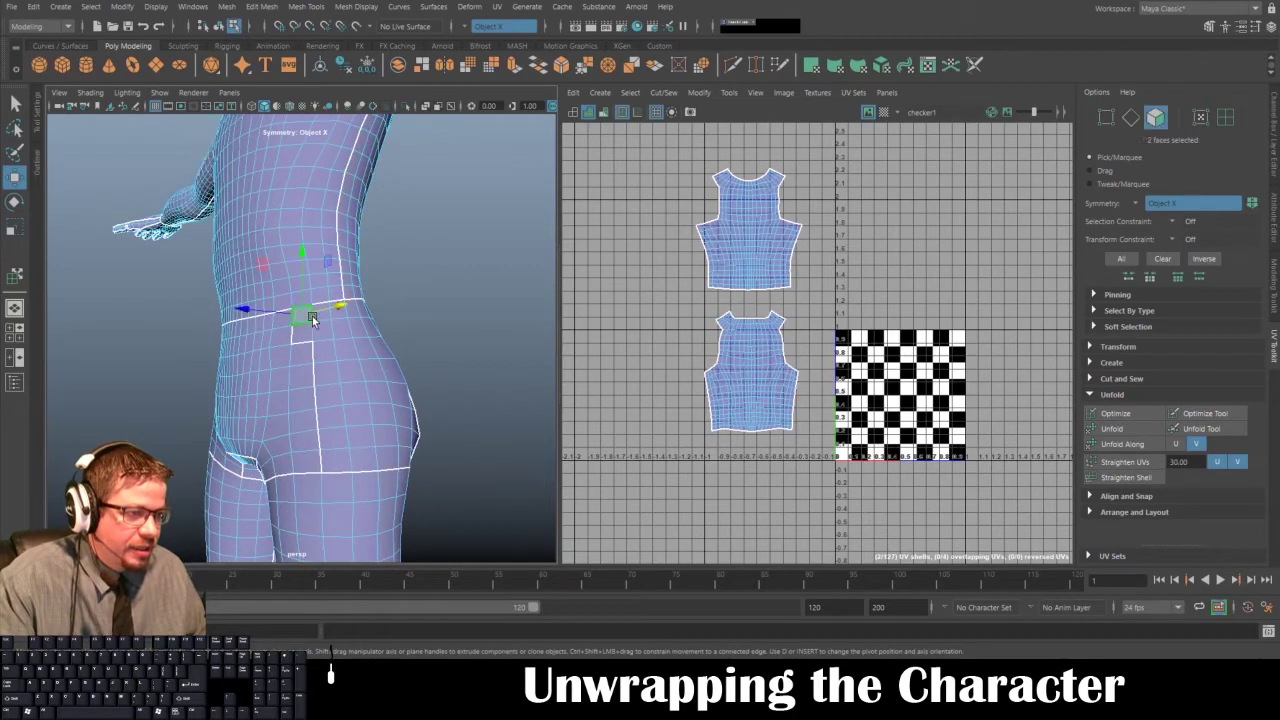
pyautogui.keyDown('shift'); pyautogui.doubleClick(323, 318); pyautogui.keyUp('shift')
pyautogui.keyDown('alt'); pyautogui.moveTo(356, 362); pyautogui.dragTo(271, 372); pyautogui.keyUp('alt')
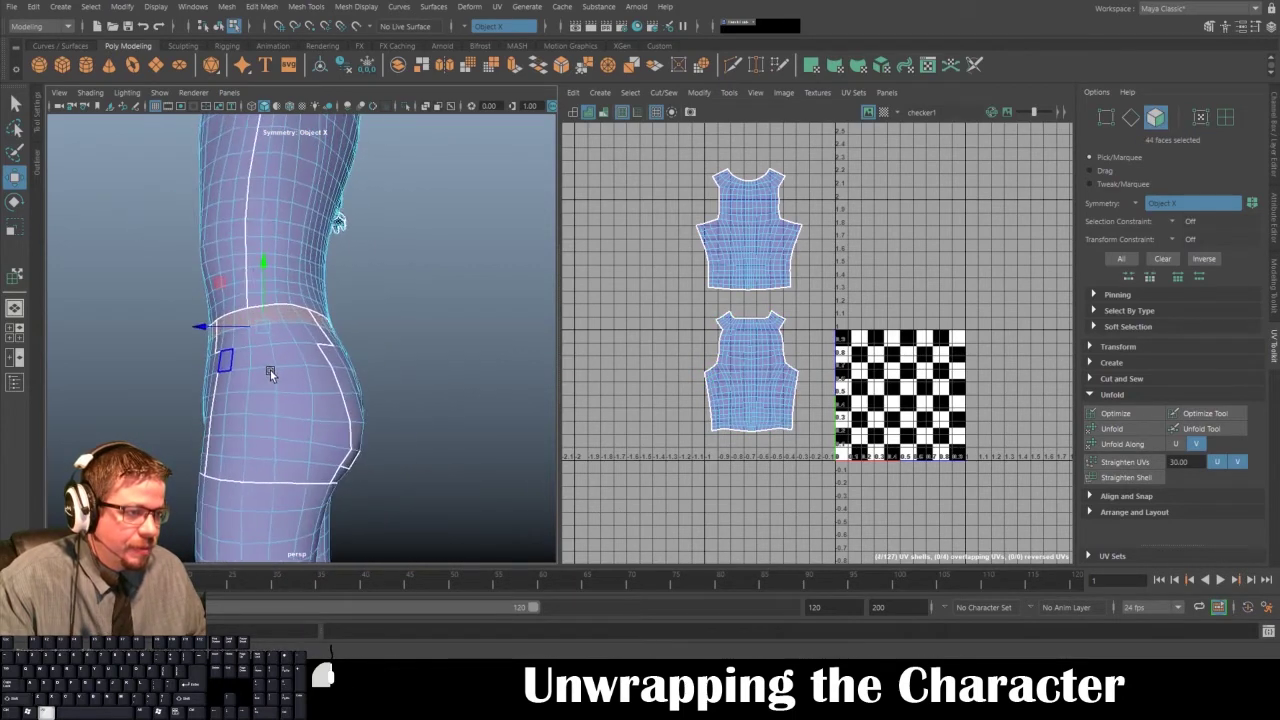
# - Add the next five face loops around the hips to the selection, continuing down to the lower buttocks
pyautogui.keyDown('alt'); pyautogui.moveTo(271, 374); pyautogui.dragTo(357, 443, button='right'); pyautogui.keyUp('alt')
pyautogui.keyDown('shift'); pyautogui.doubleClick(248, 410); pyautogui.keyUp('shift')
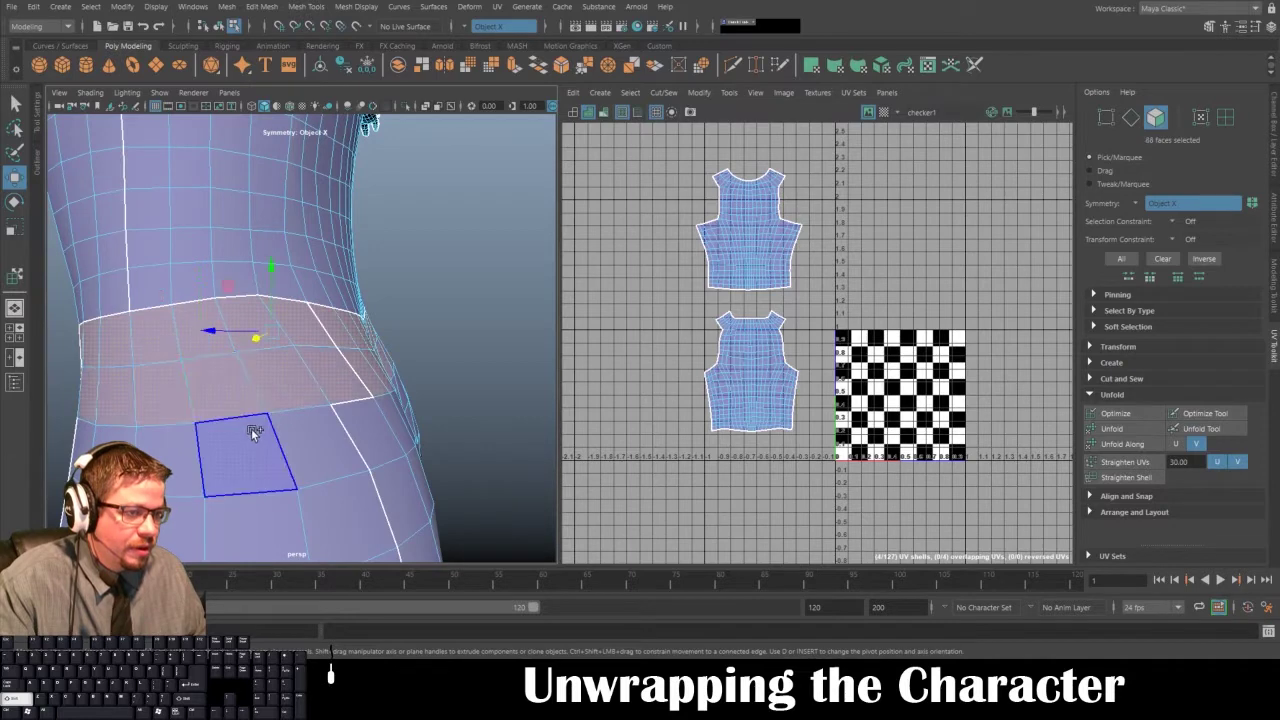
pyautogui.keyDown('shift'); pyautogui.click(253, 434); pyautogui.keyUp('shift')
pyautogui.keyDown('shift'); pyautogui.doubleClick(314, 447); pyautogui.keyUp('shift')
pyautogui.keyDown('alt'); pyautogui.moveTo(314, 447); pyautogui.dragTo(353, 297, button='middle'); pyautogui.keyUp('alt')
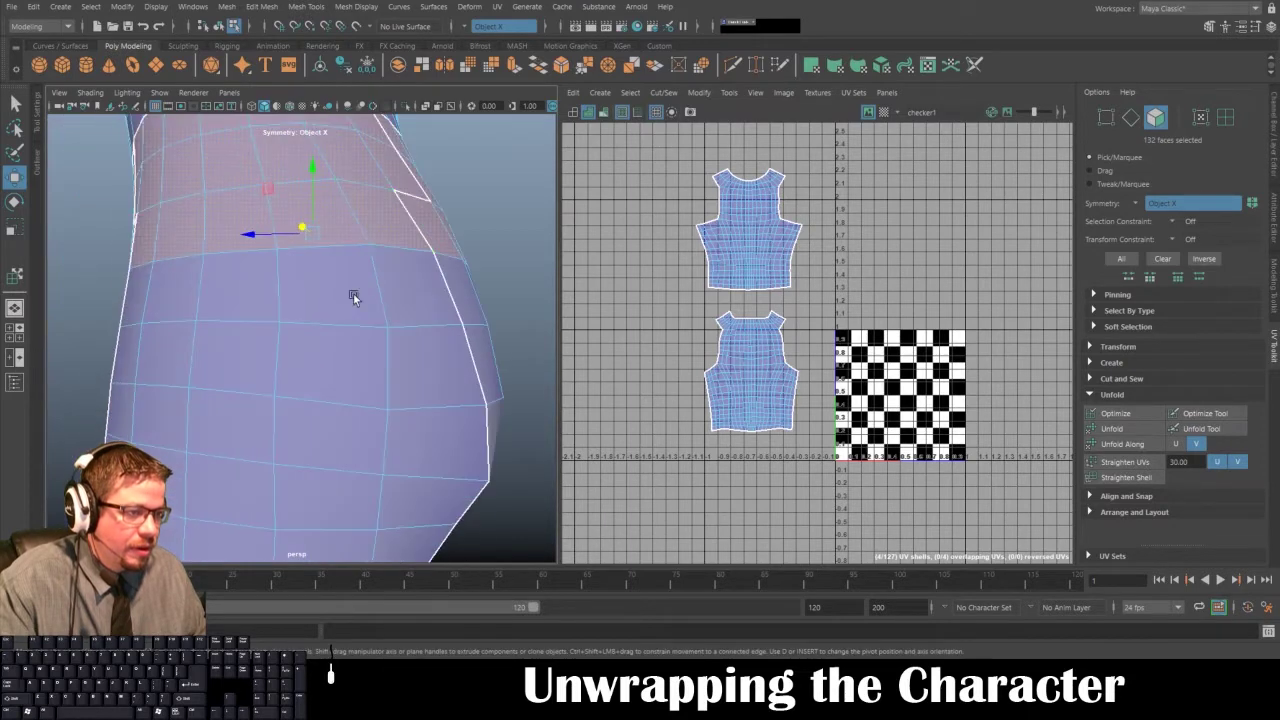
pyautogui.keyDown('shift'); pyautogui.doubleClick(434, 286); pyautogui.keyUp('shift')
pyautogui.keyDown('shift'); pyautogui.doubleClick(399, 384); pyautogui.keyUp('shift')
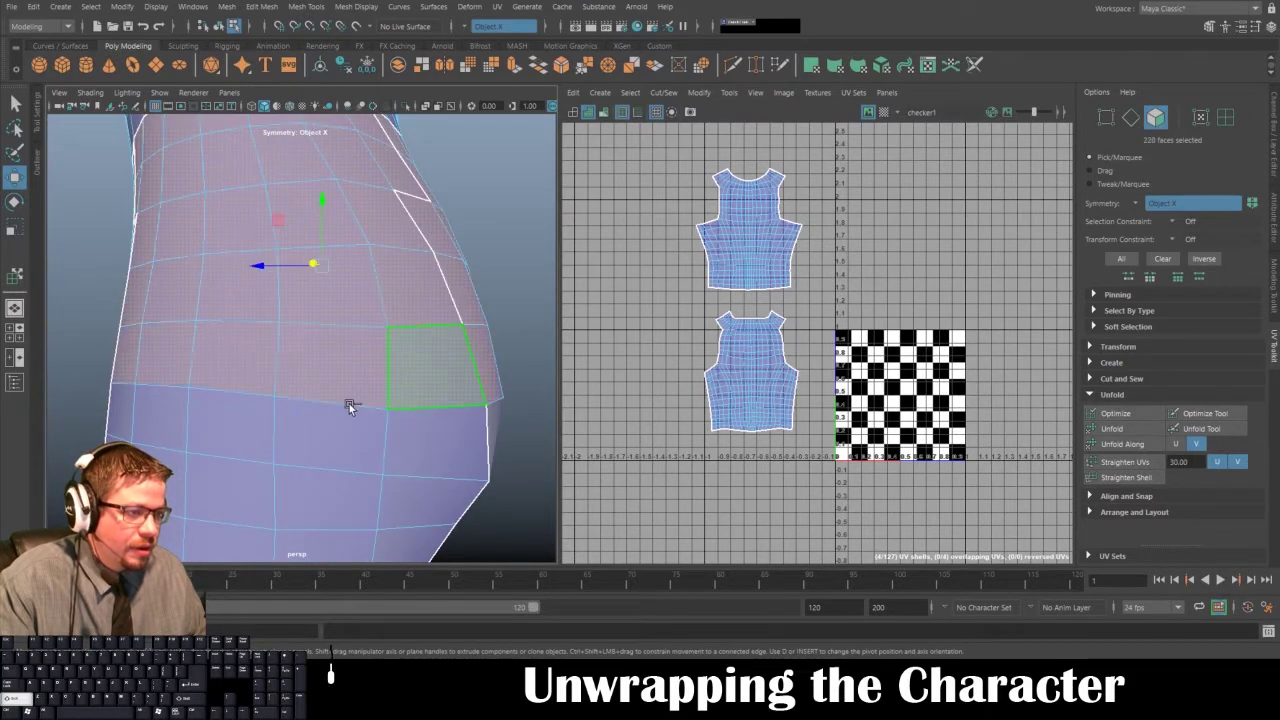
pyautogui.keyDown('shift'); pyautogui.doubleClick(405, 445); pyautogui.keyUp('shift')
# - Add the faces beneath both buttocks and the narrow strip of faces in the cleft between them to the selection
pyautogui.keyDown('alt'); pyautogui.moveTo(393, 445); pyautogui.dragTo(225, 391); pyautogui.keyUp('alt')
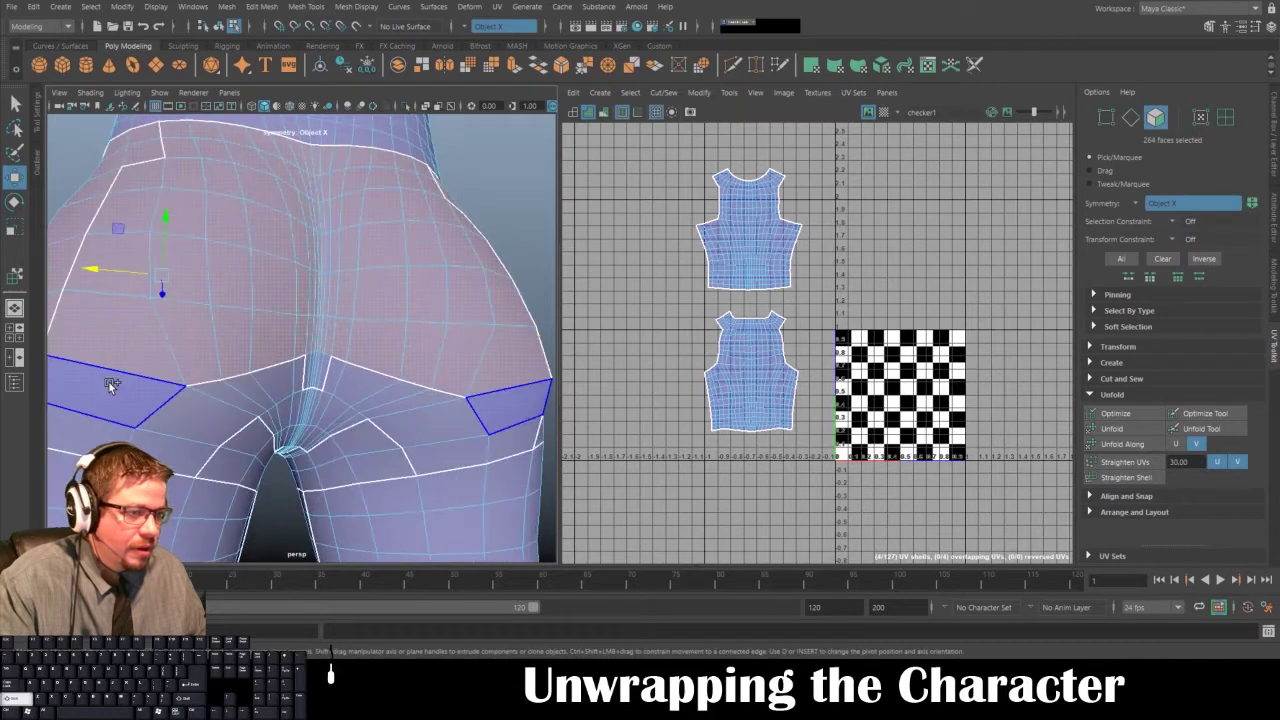
pyautogui.keyDown('shift'); pyautogui.doubleClick(110, 385); pyautogui.keyUp('shift')
pyautogui.keyDown('shift'); pyautogui.doubleClick(195, 415); pyautogui.keyUp('shift')
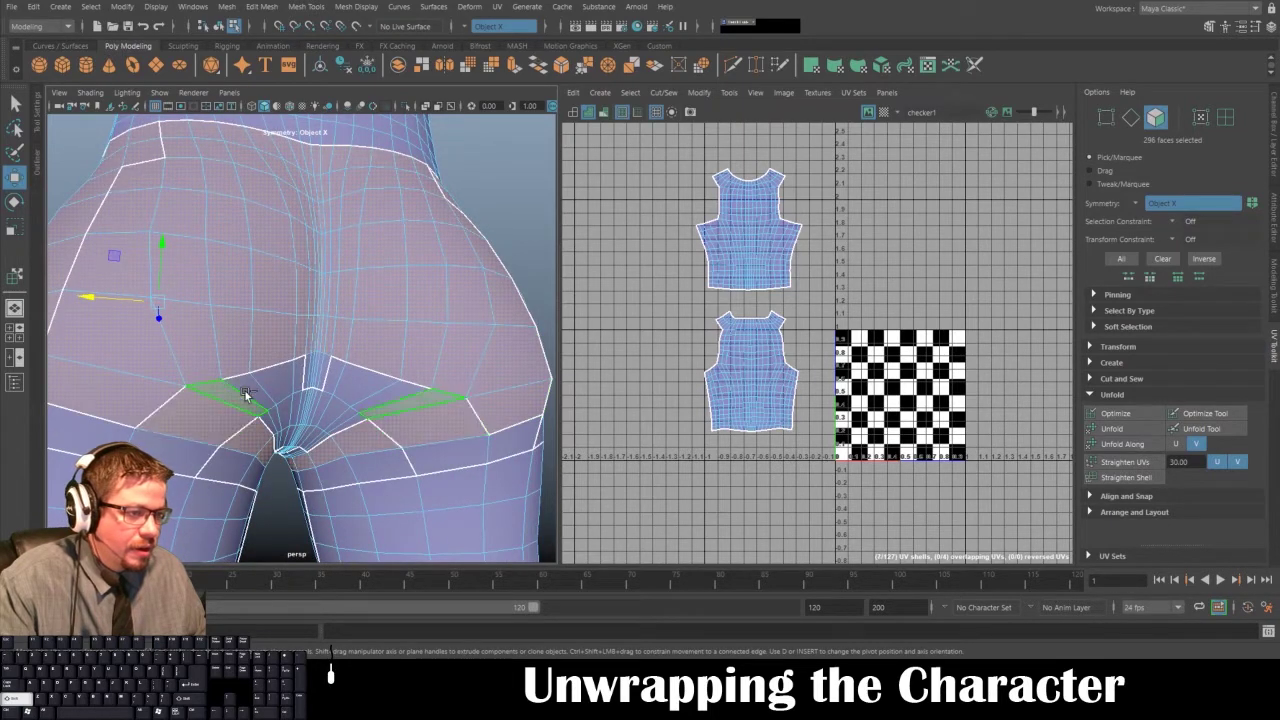
pyautogui.scroll(6, 312, 380)
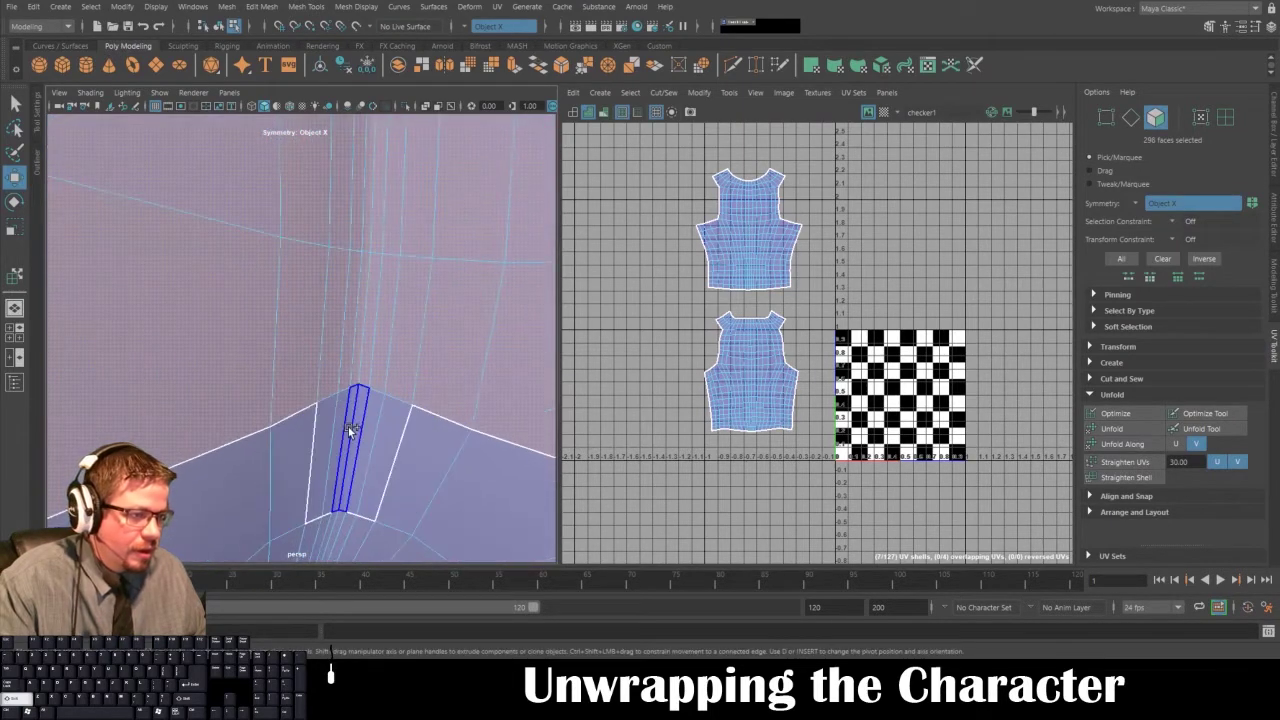
pyautogui.keyDown('shift'); pyautogui.doubleClick(350, 428); pyautogui.keyUp('shift')
# - Extend the face selection across the rear of the crotch, row by row between the upper inner thighs
pyautogui.keyDown('alt'); pyautogui.moveTo(351, 423); pyautogui.dragTo(229, 357); pyautogui.keyUp('alt')
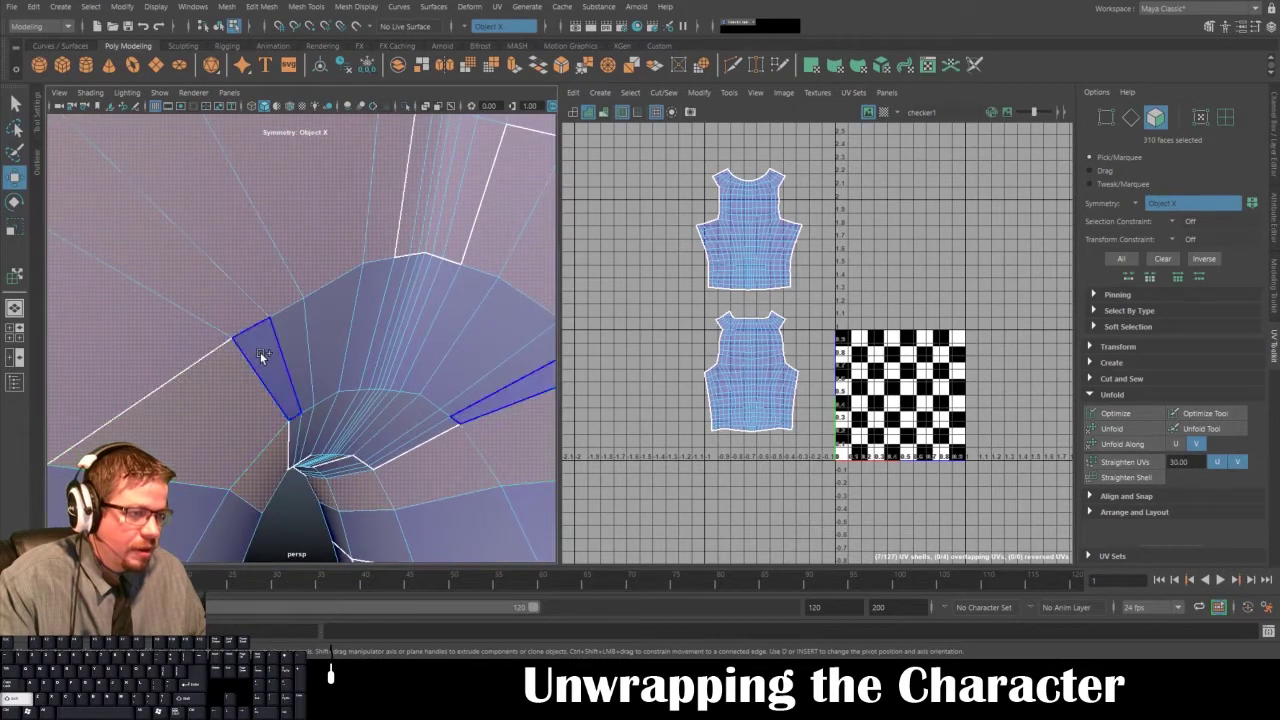
pyautogui.keyDown('shift'); pyautogui.doubleClick(397, 310); pyautogui.keyUp('shift')
pyautogui.keyDown('alt'); pyautogui.moveTo(371, 361); pyautogui.dragTo(339, 376); pyautogui.keyUp('alt')
pyautogui.keyDown('shift'); pyautogui.click(258, 356); pyautogui.keyUp('shift')
pyautogui.keyDown('shift'); pyautogui.doubleClick(317, 314); pyautogui.keyUp('shift')
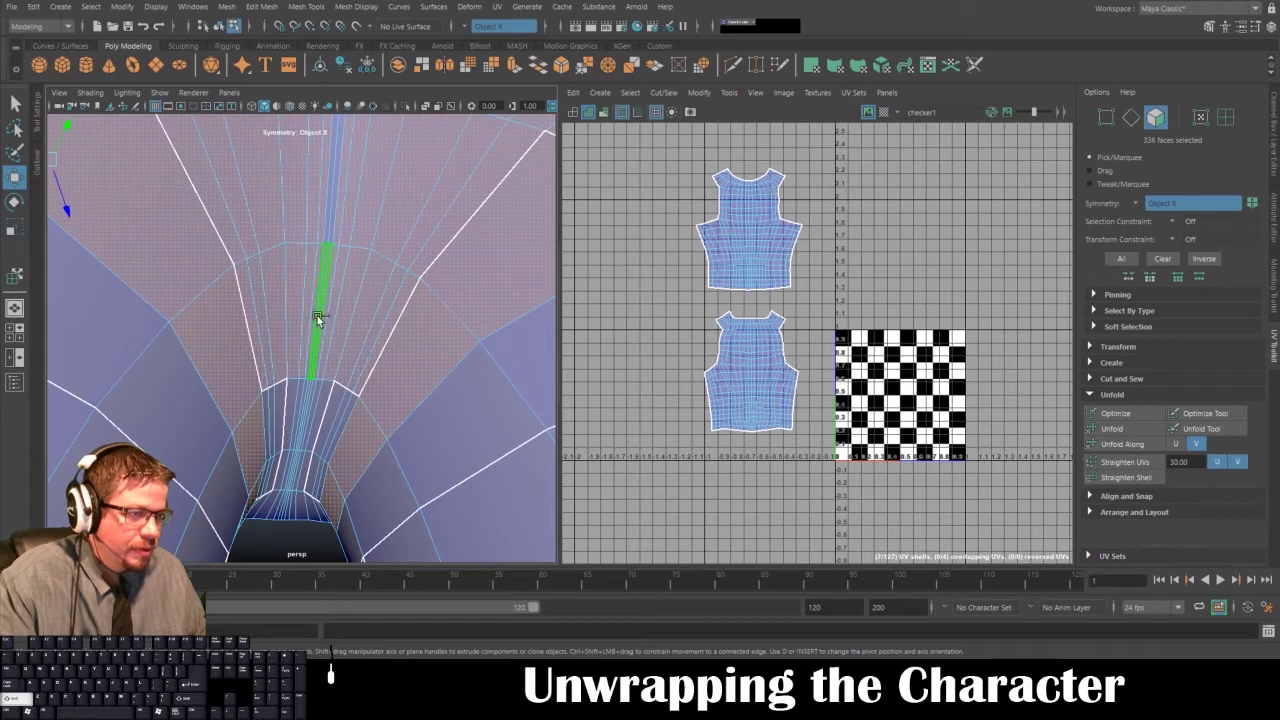
# - Add the successive rows of narrow faces along the crotch's underside between the legs to the selection
pyautogui.keyDown('alt'); pyautogui.moveTo(317, 314); pyautogui.dragTo(276, 294); pyautogui.keyUp('alt')
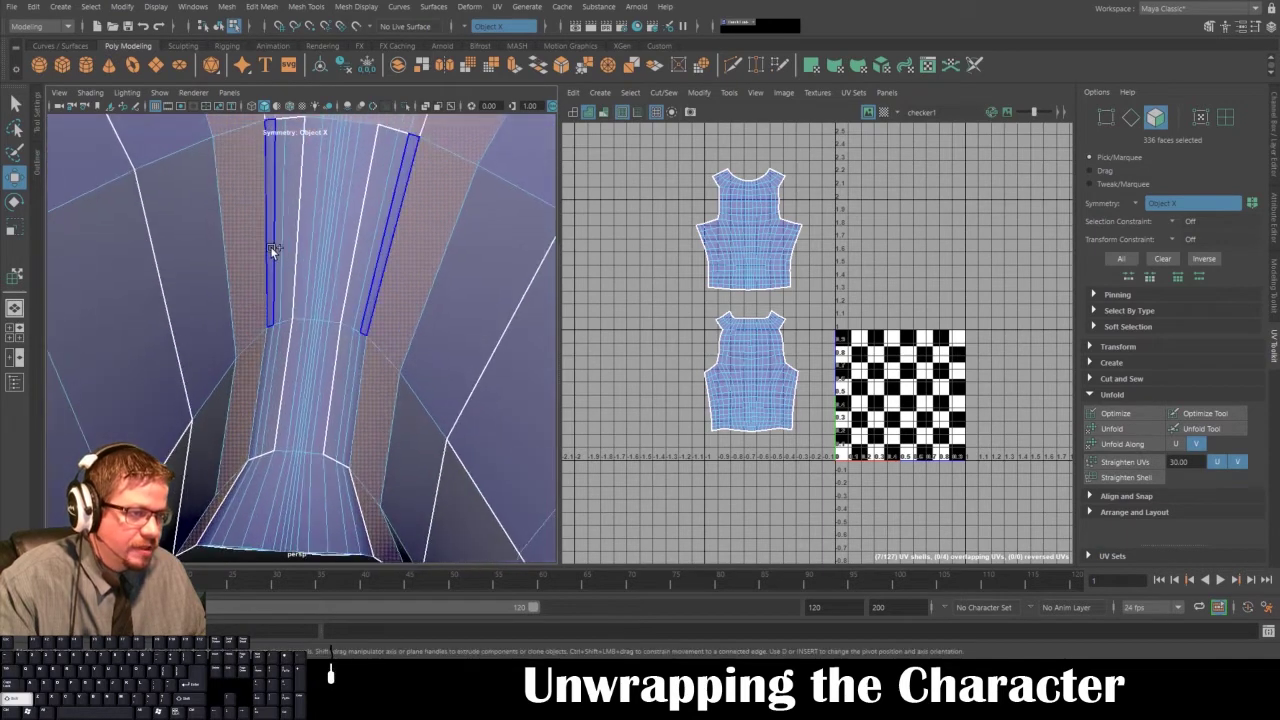
pyautogui.keyDown('shift'); pyautogui.doubleClick(325, 236); pyautogui.keyUp('shift')
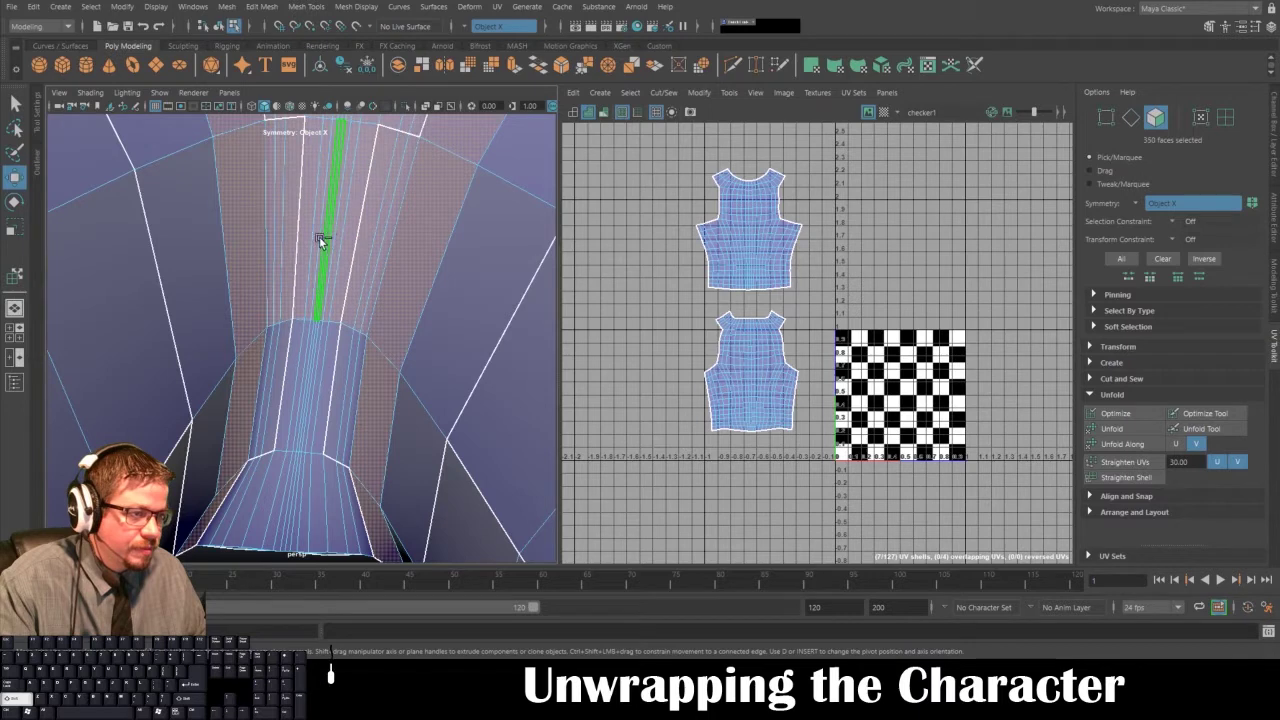
pyautogui.keyDown('shift'); pyautogui.doubleClick(314, 358); pyautogui.keyUp('shift')
pyautogui.keyDown('alt'); pyautogui.moveTo(314, 349); pyautogui.dragTo(368, 156, button='middle'); pyautogui.keyUp('alt')
pyautogui.keyDown('alt'); pyautogui.moveTo(368, 156); pyautogui.dragTo(310, 324); pyautogui.keyUp('alt')
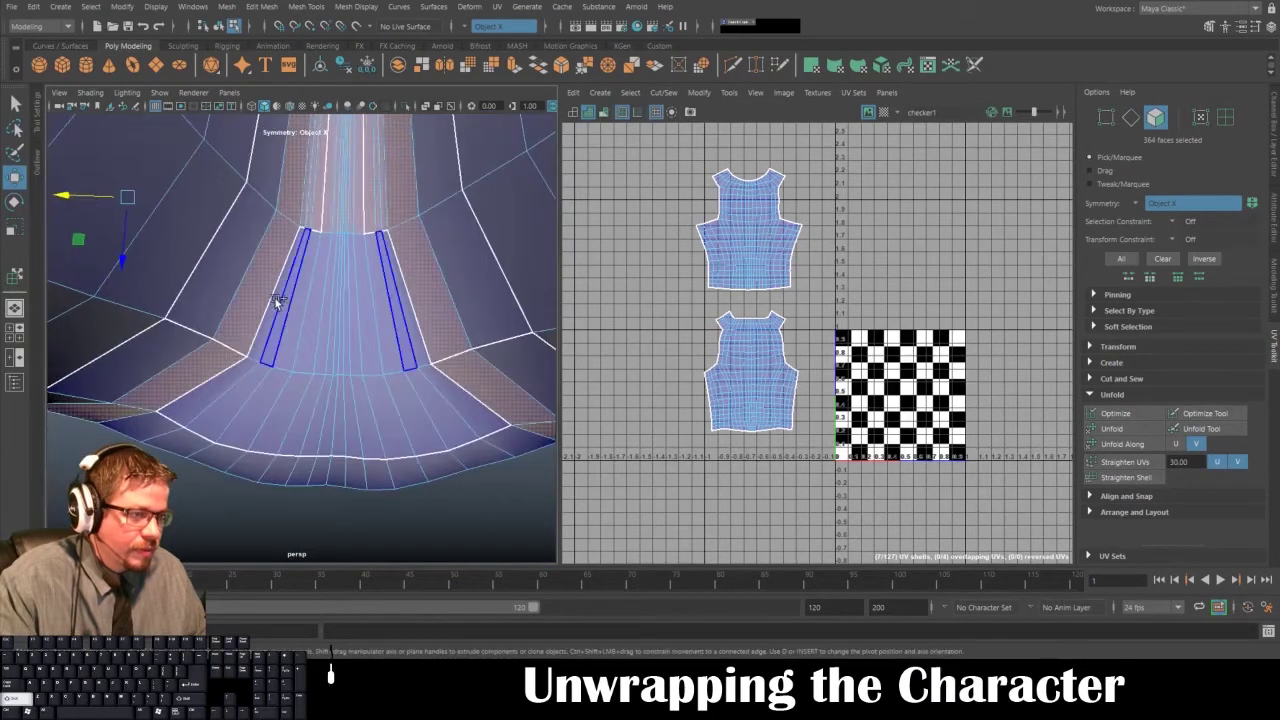
pyautogui.keyDown('shift'); pyautogui.doubleClick(278, 302); pyautogui.keyUp('shift')
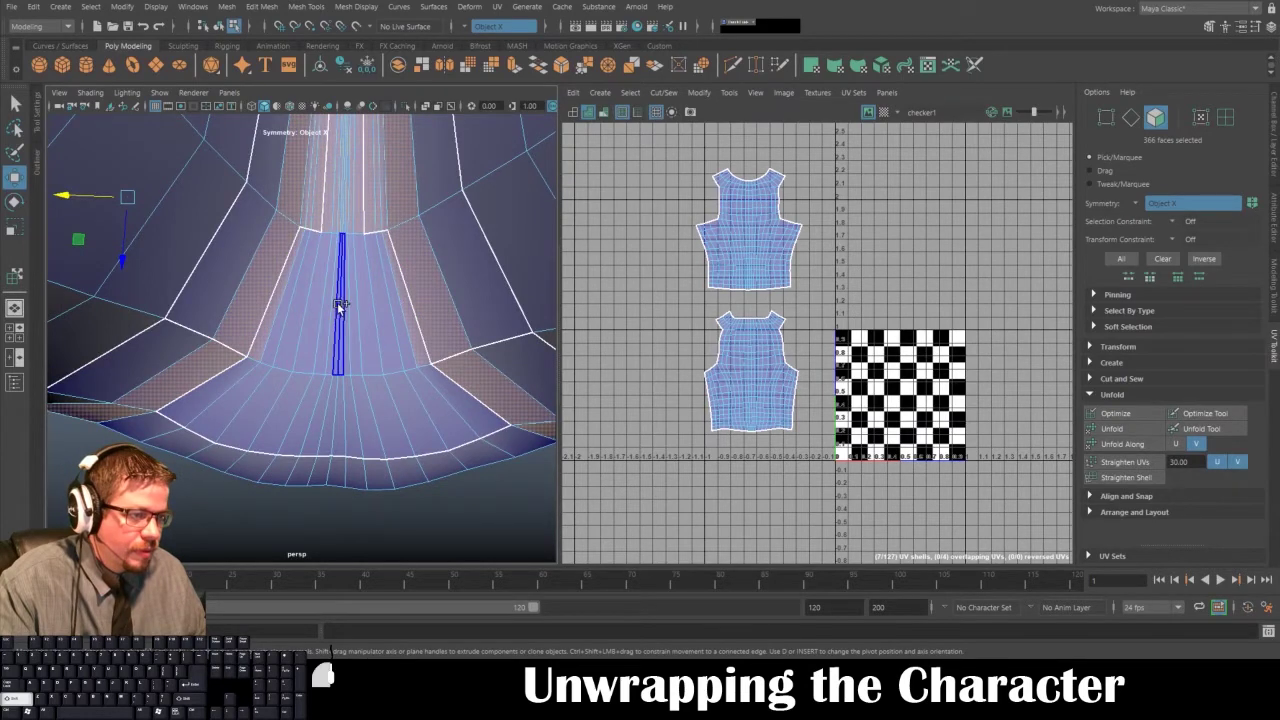
pyautogui.keyDown('shift'); pyautogui.doubleClick(339, 307); pyautogui.keyUp('shift')
# - Add the wide, fan-shaped row of faces at the front of the crotch to the selection
pyautogui.keyDown('alt'); pyautogui.moveTo(323, 346); pyautogui.dragTo(322, 300); pyautogui.keyUp('alt')
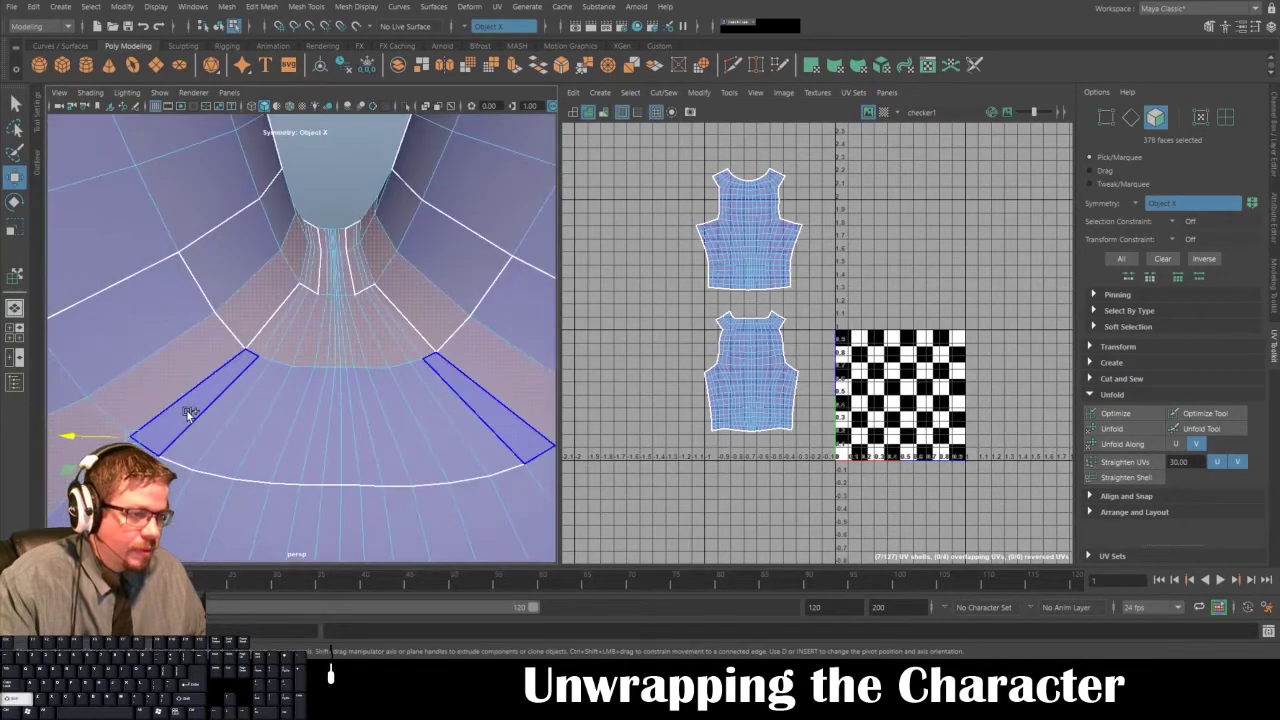
pyautogui.keyDown('shift'); pyautogui.doubleClick(190, 413); pyautogui.keyUp('shift')
pyautogui.keyDown('shift'); pyautogui.doubleClick(340, 416); pyautogui.keyUp('shift')
pyautogui.keyDown('alt'); pyautogui.moveTo(337, 423); pyautogui.dragTo(449, 306); pyautogui.keyUp('alt')
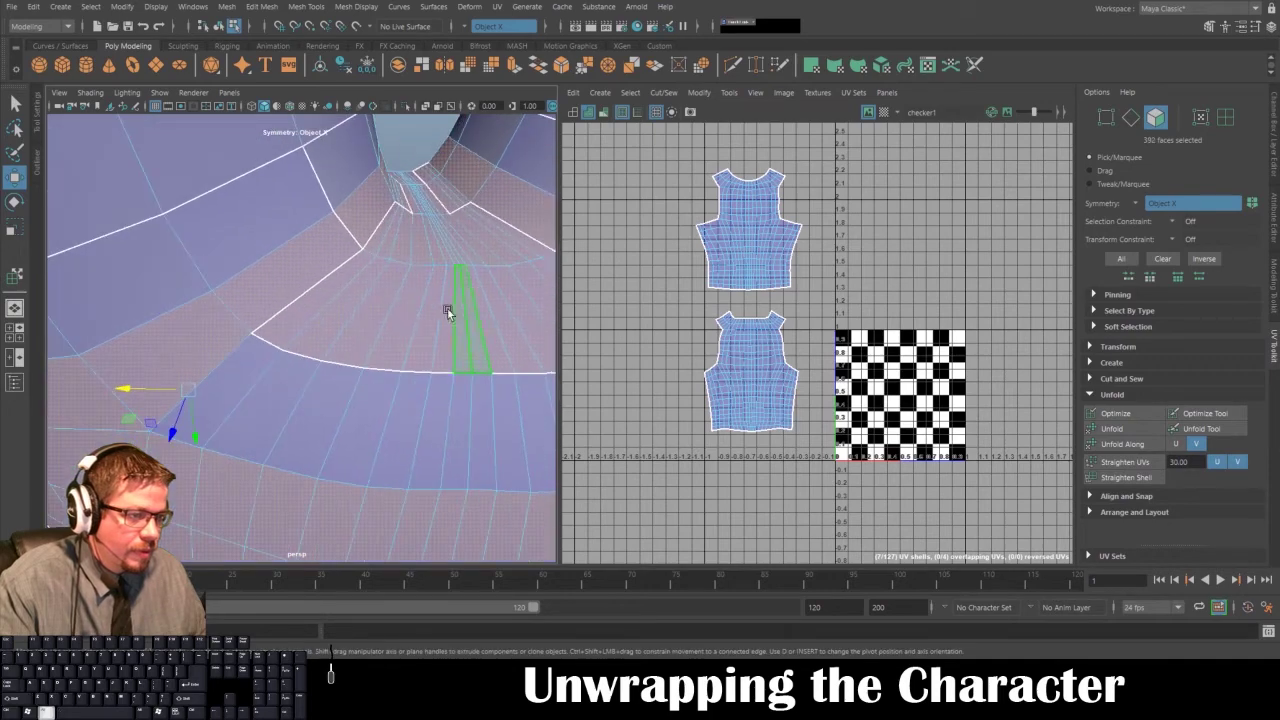
# - Add the remaining crotch faces under the body to the pelvis face selection
pyautogui.keyDown('alt'); pyautogui.moveTo(287, 401); pyautogui.dragTo(545, 290); pyautogui.keyUp('alt')
pyautogui.keyDown('shift'); pyautogui.doubleClick(338, 403); pyautogui.keyUp('shift')
pyautogui.keyDown('alt'); pyautogui.moveTo(545, 290); pyautogui.dragTo(108, 135, button='right'); pyautogui.keyUp('alt')
pyautogui.keyDown('alt'); pyautogui.moveTo(108, 135); pyautogui.dragTo(334, 382); pyautogui.keyUp('alt')
pyautogui.scroll(10, 300, 334)
pyautogui.press('space')
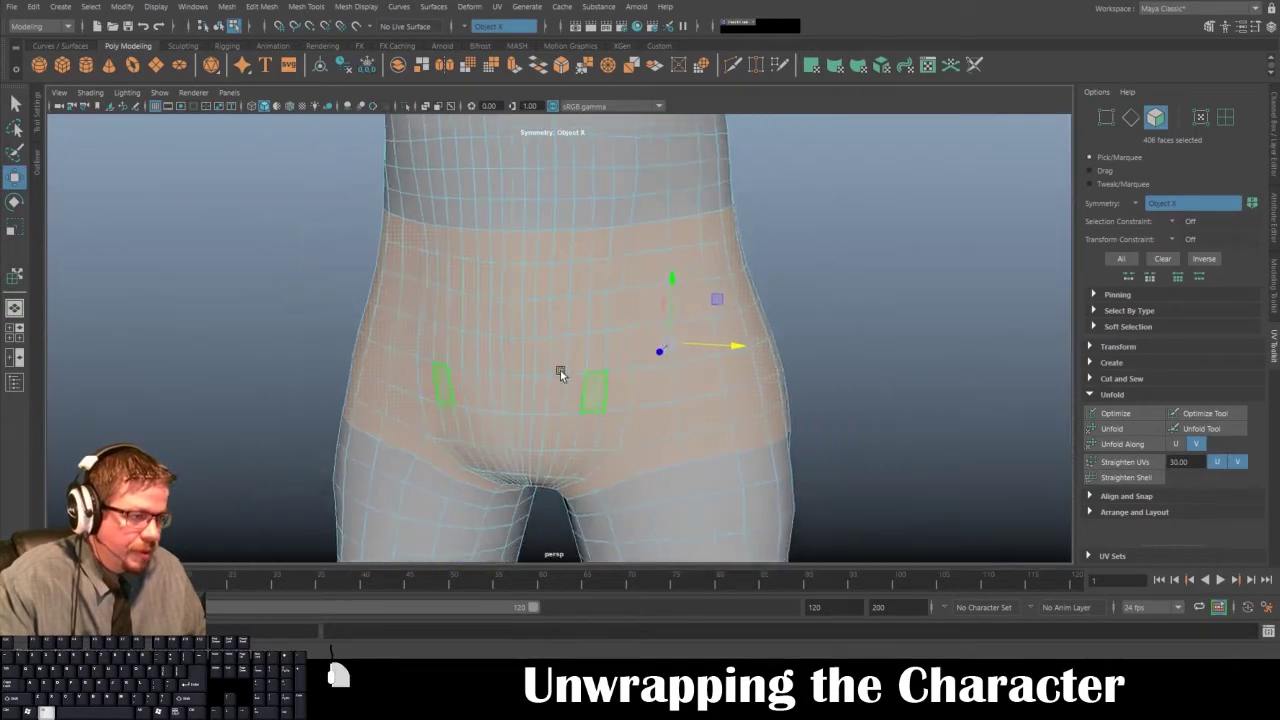
# - Try a camera-based UV projection of the selected pelvis faces from the front view
pyautogui.keyDown('alt'); pyautogui.moveTo(560, 370); pyautogui.dragTo(584, 327); pyautogui.keyUp('alt')
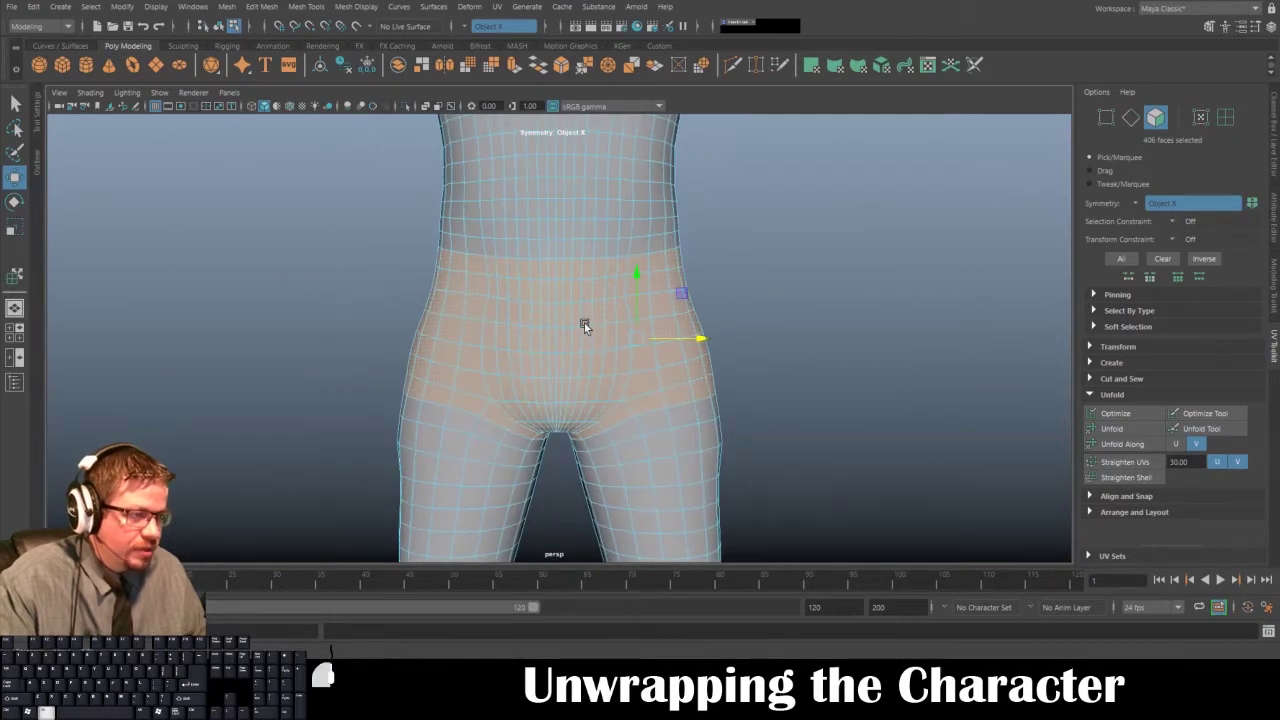
pyautogui.keyDown('alt'); pyautogui.moveTo(590, 323); pyautogui.dragTo(520, 345, button='middle'); pyautogui.keyUp('alt')
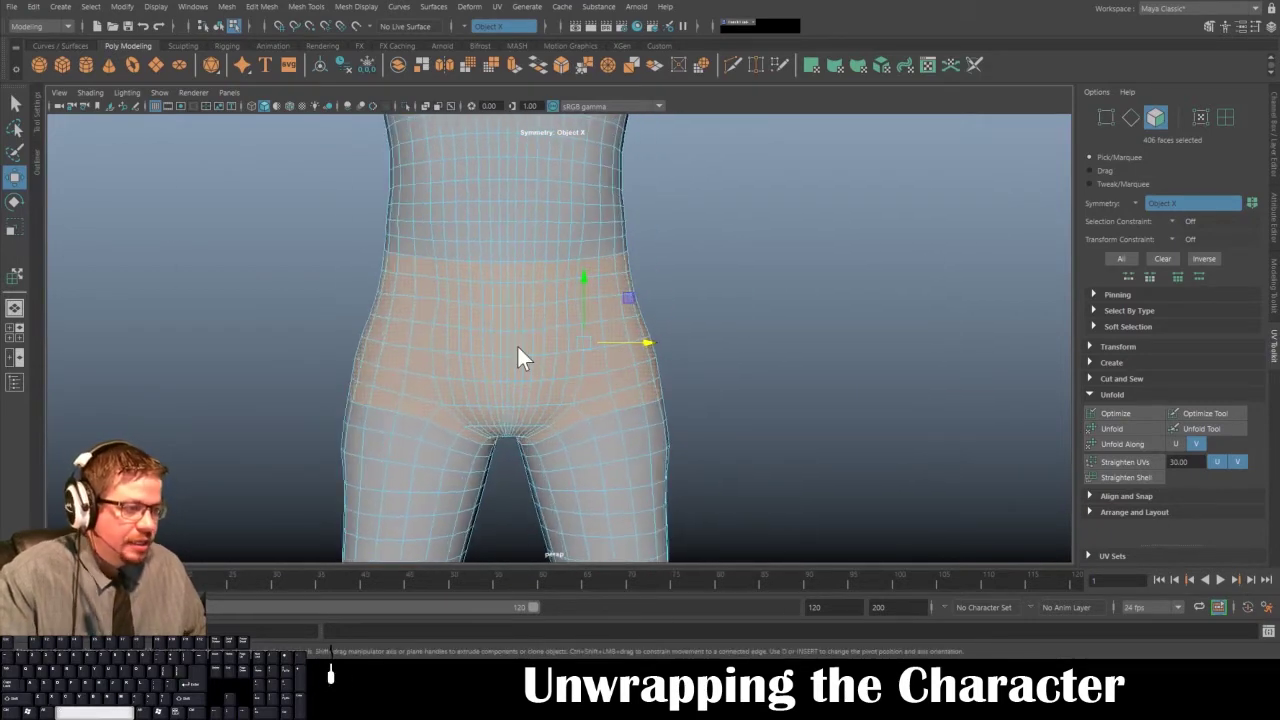
pyautogui.press('space')
pyautogui.moveTo(636, 379); pyautogui.dragTo(695, 159)
pyautogui.keyDown('alt'); pyautogui.moveTo(659, 320); pyautogui.dragTo(594, 345); pyautogui.keyUp('alt')
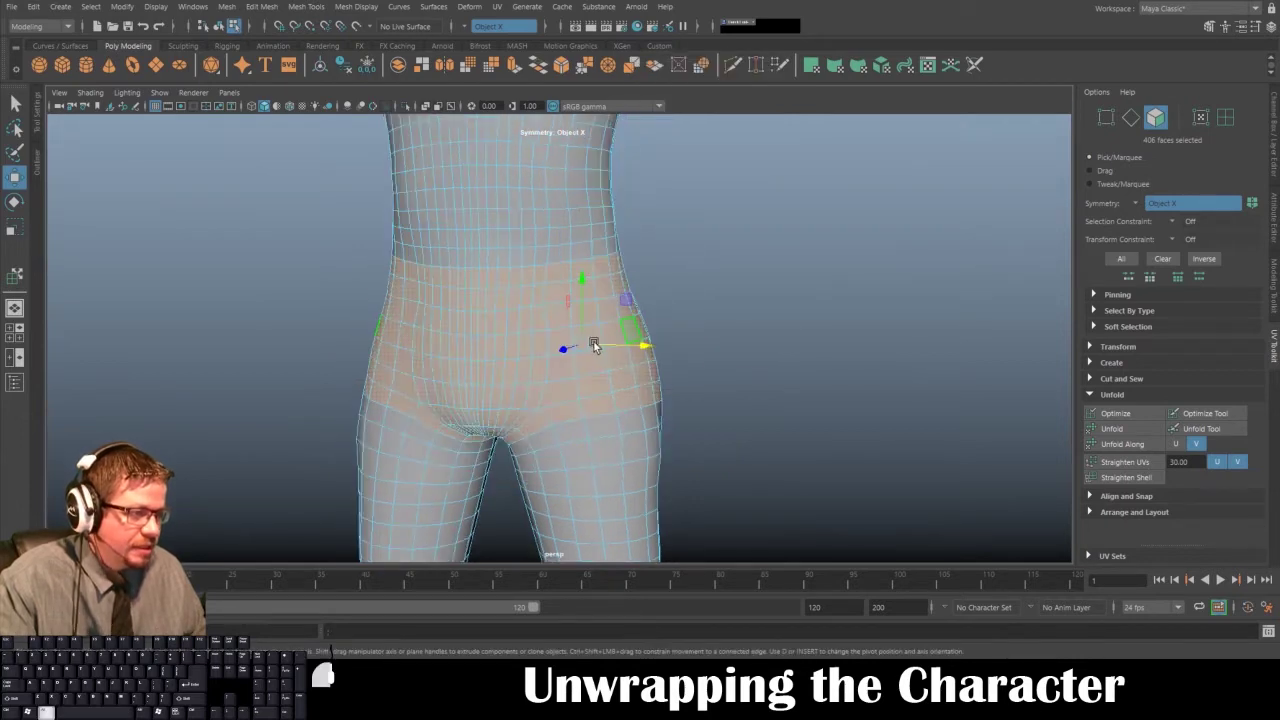
pyautogui.rightClick(499, 304)
pyautogui.moveTo(501, 291); pyautogui.dragTo(496, 307, button='right')
pyautogui.press('space')
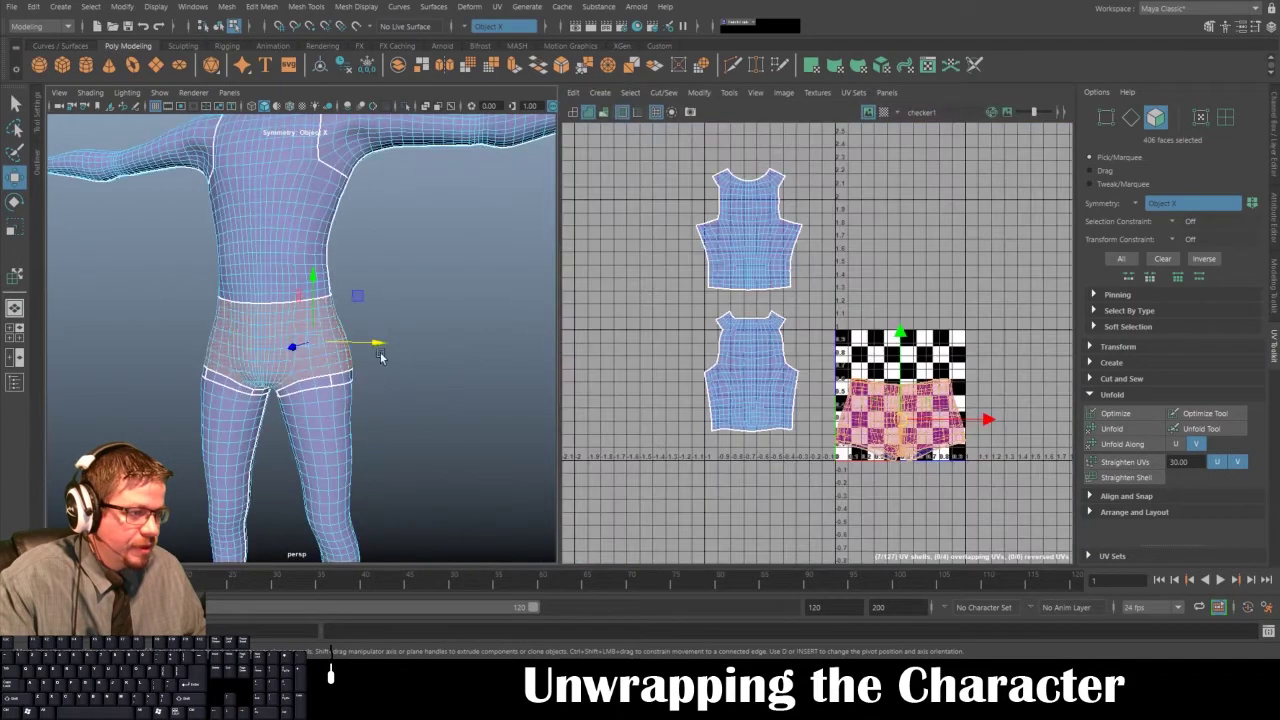
# - Inspect the projected crotch area up close and undo the camera-based projection of the pelvis
pyautogui.scroll(4, 423, 341)
pyautogui.keyDown('alt'); pyautogui.moveTo(141, 379); pyautogui.dragTo(309, 368); pyautogui.keyUp('alt')
pyautogui.keyDown('alt'); pyautogui.moveTo(309, 368); pyautogui.dragTo(240, 437, button='right'); pyautogui.keyUp('alt')
pyautogui.keyDown('alt'); pyautogui.moveTo(240, 437); pyautogui.dragTo(233, 393); pyautogui.keyUp('alt')
pyautogui.keyDown('alt'); pyautogui.moveTo(233, 393); pyautogui.dragTo(277, 254, button='right'); pyautogui.keyUp('alt')
pyautogui.keyDown('alt'); pyautogui.moveTo(321, 429); pyautogui.dragTo(295, 404, button='right'); pyautogui.keyUp('alt')
pyautogui.keyDown('alt'); pyautogui.moveTo(295, 404); pyautogui.dragTo(239, 440); pyautogui.keyUp('alt')
pyautogui.keyDown('alt'); pyautogui.moveTo(239, 440); pyautogui.dragTo(230, 379, button='right'); pyautogui.keyUp('alt')
pyautogui.hotkey('ctrl', 'z')
pyautogui.hotkey('ctrl', 'z')
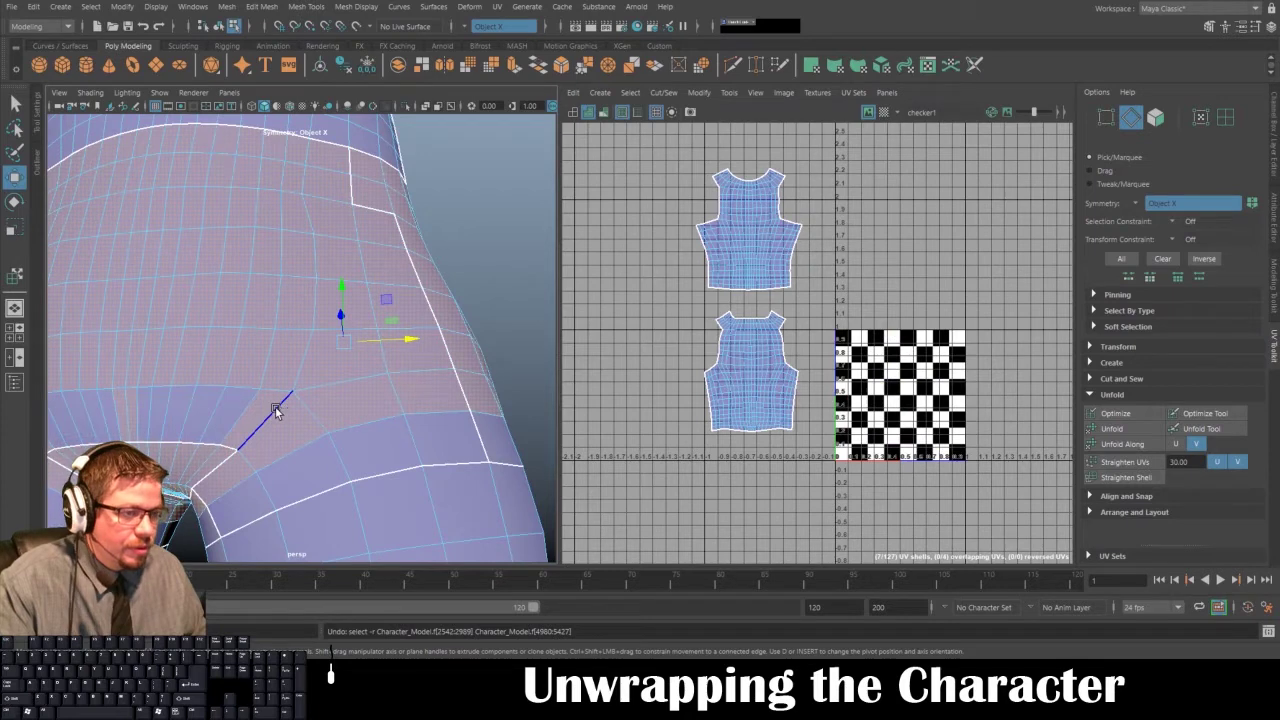
# - In face mode, add the unselected front crotch and inner-thigh faces to the pelvis selection and face the hips from the front
pyautogui.moveTo(271, 397); pyautogui.dragTo(277, 351, button='right')
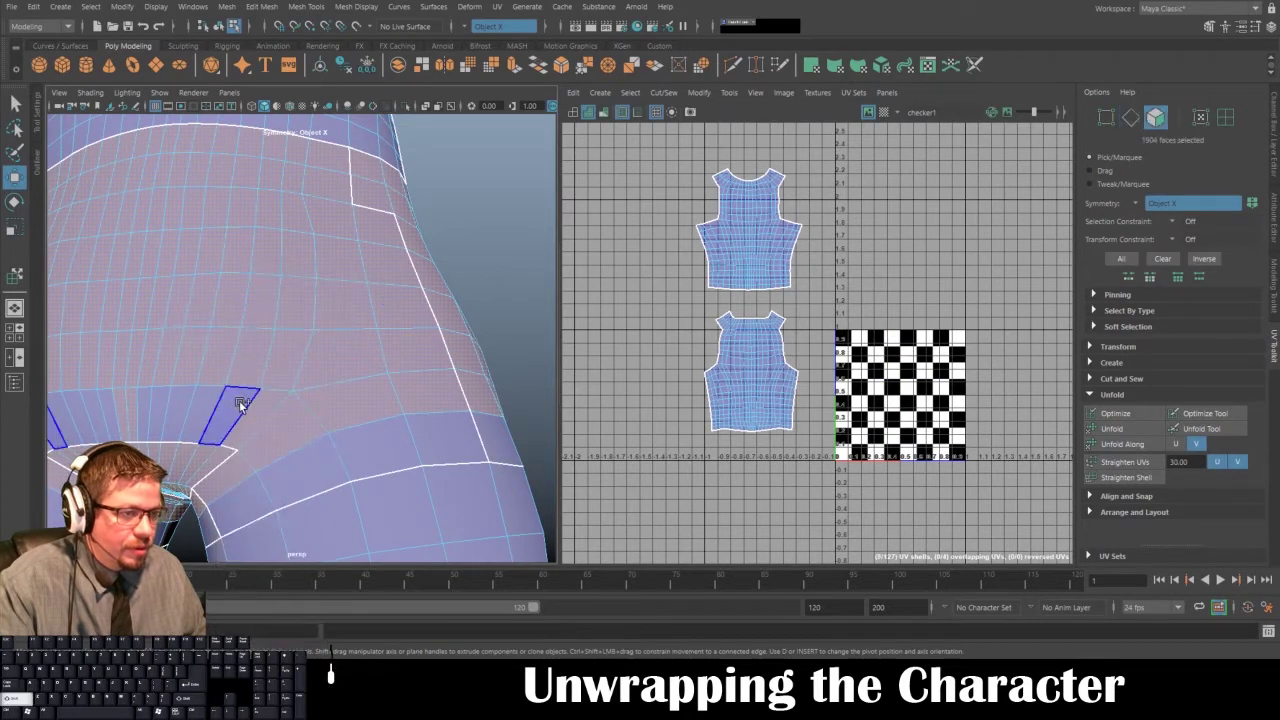
pyautogui.keyDown('shift'); pyautogui.doubleClick(145, 416); pyautogui.keyUp('shift')
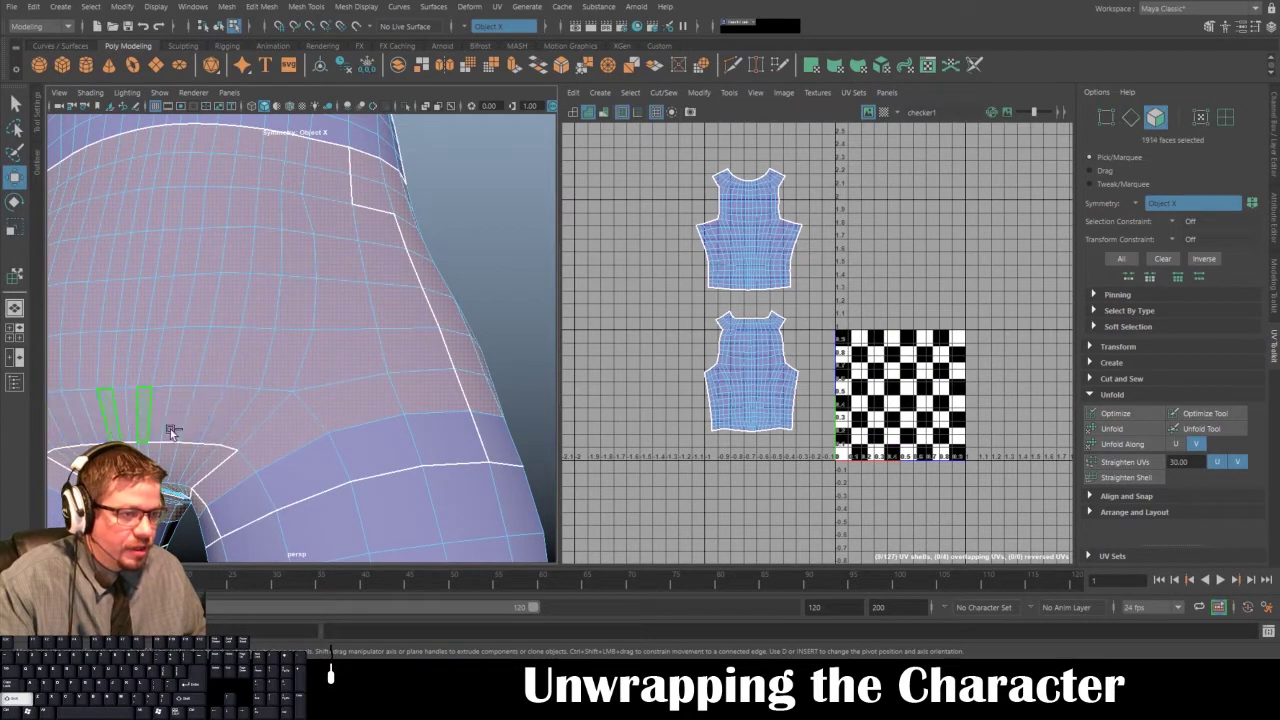
pyautogui.keyDown('shift'); pyautogui.click(238, 504); pyautogui.keyUp('shift')
pyautogui.keyDown('shift'); pyautogui.doubleClick(293, 485); pyautogui.keyUp('shift')
pyautogui.scroll(-5, 281, 483)
pyautogui.keyDown('alt'); pyautogui.moveTo(281, 483); pyautogui.dragTo(83, 456); pyautogui.keyUp('alt')
pyautogui.keyDown('alt'); pyautogui.moveTo(400, 470); pyautogui.dragTo(424, 433); pyautogui.keyUp('alt')
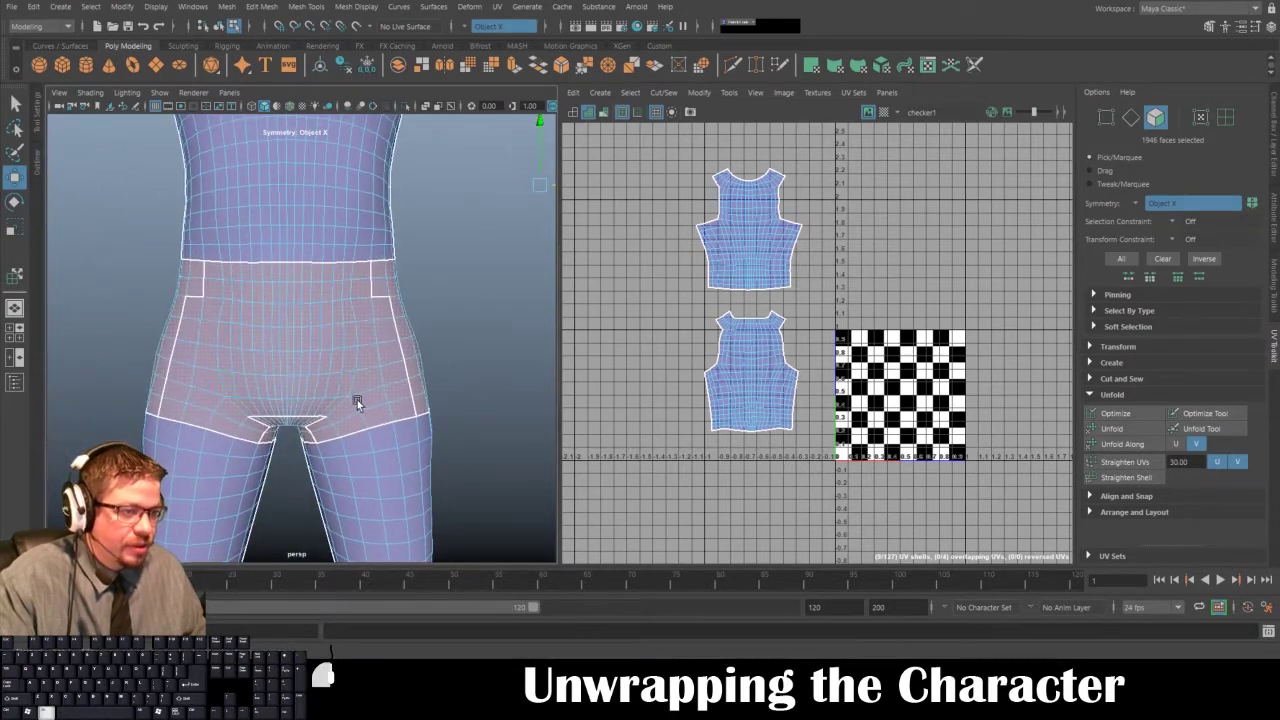
# - Apply a camera-based UV projection to the selected faces
pyautogui.press('space')
pyautogui.click(426, 401)
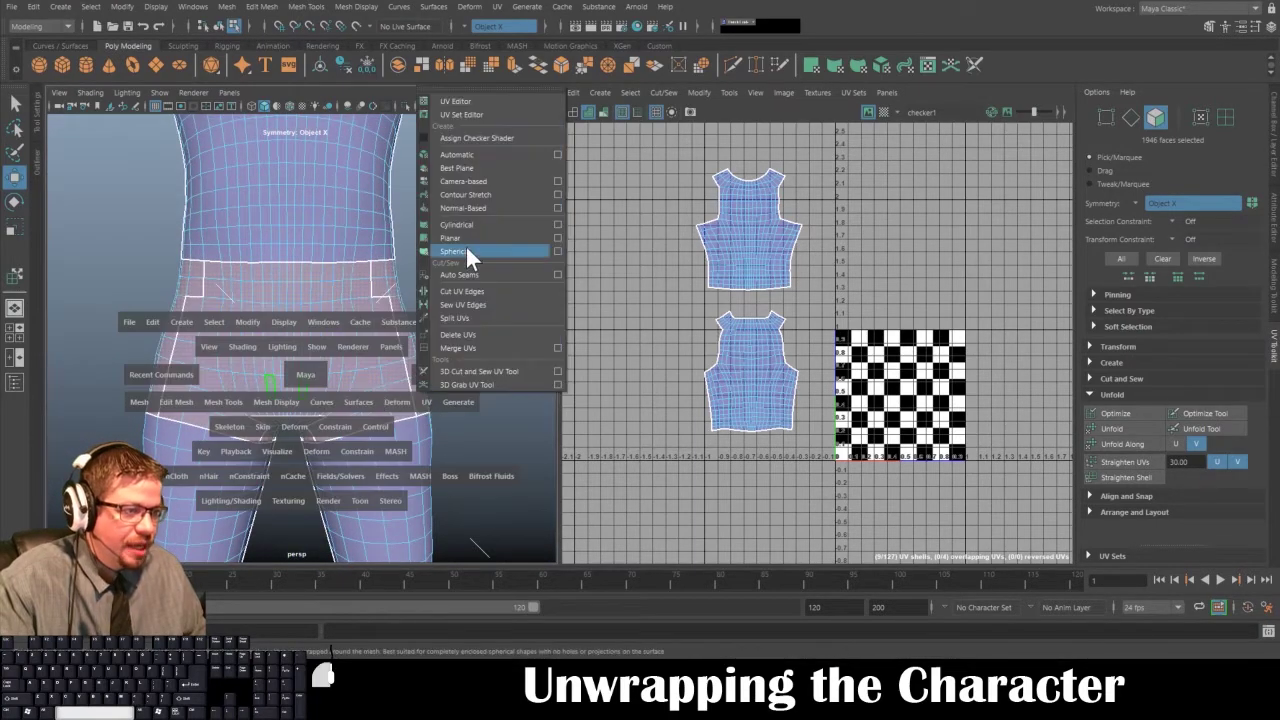
pyautogui.click(478, 182)
# - Select the row of edges running across the crotch between the legs and cut the UVs along it
pyautogui.keyDown('alt'); pyautogui.moveTo(340, 395); pyautogui.dragTo(325, 382); pyautogui.keyUp('alt')
pyautogui.keyDown('alt'); pyautogui.moveTo(325, 382); pyautogui.dragTo(310, 485, button='right'); pyautogui.keyUp('alt')
pyautogui.keyDown('alt'); pyautogui.moveTo(310, 485); pyautogui.dragTo(290, 435); pyautogui.keyUp('alt')
pyautogui.moveTo(242, 374); pyautogui.dragTo(234, 279, button='right')
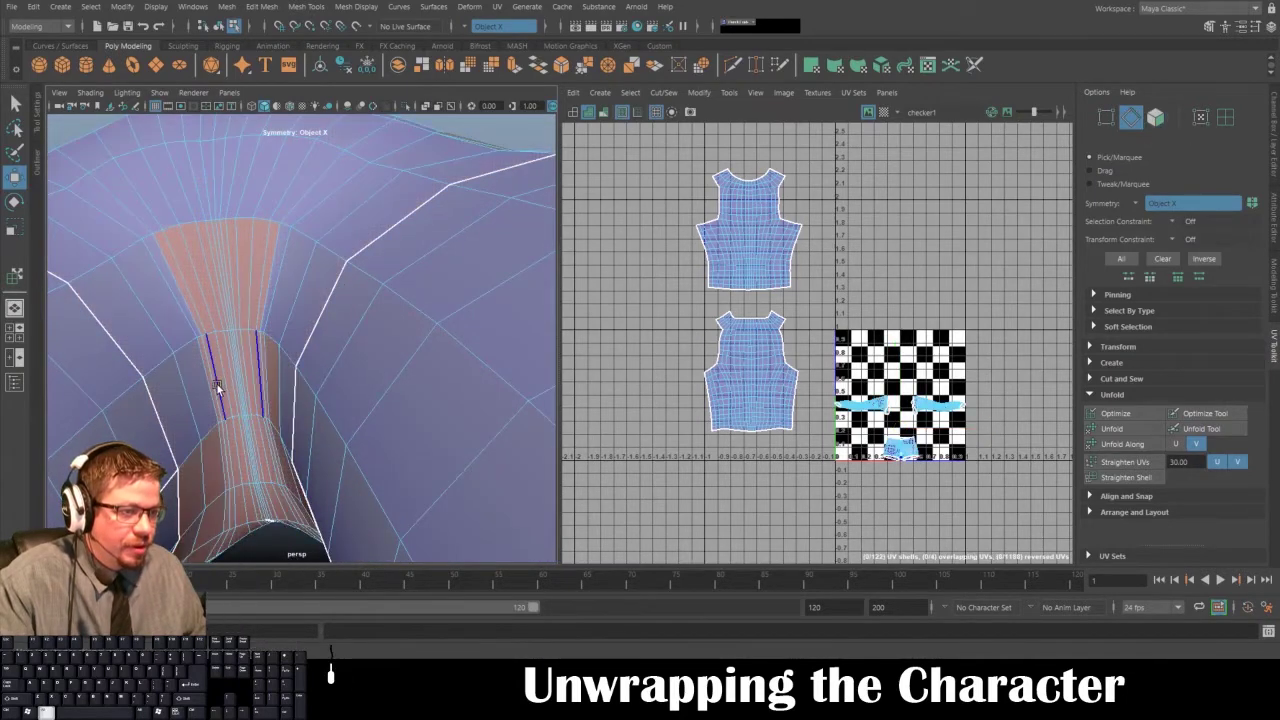
pyautogui.keyDown('alt'); pyautogui.moveTo(215, 386); pyautogui.dragTo(201, 367); pyautogui.keyUp('alt')
pyautogui.click(176, 351)
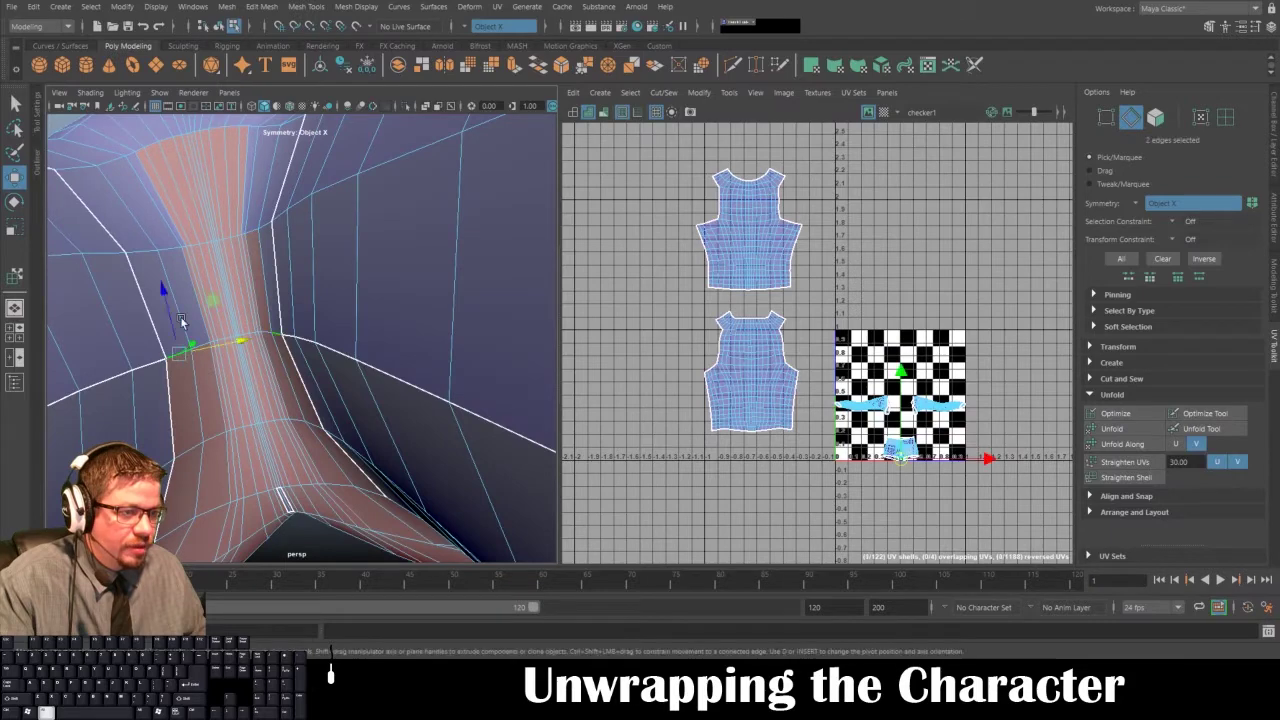
pyautogui.keyDown('alt'); pyautogui.moveTo(180, 316); pyautogui.dragTo(203, 370); pyautogui.keyUp('alt')
pyautogui.keyDown('shift'); pyautogui.click(113, 347); pyautogui.keyUp('shift')
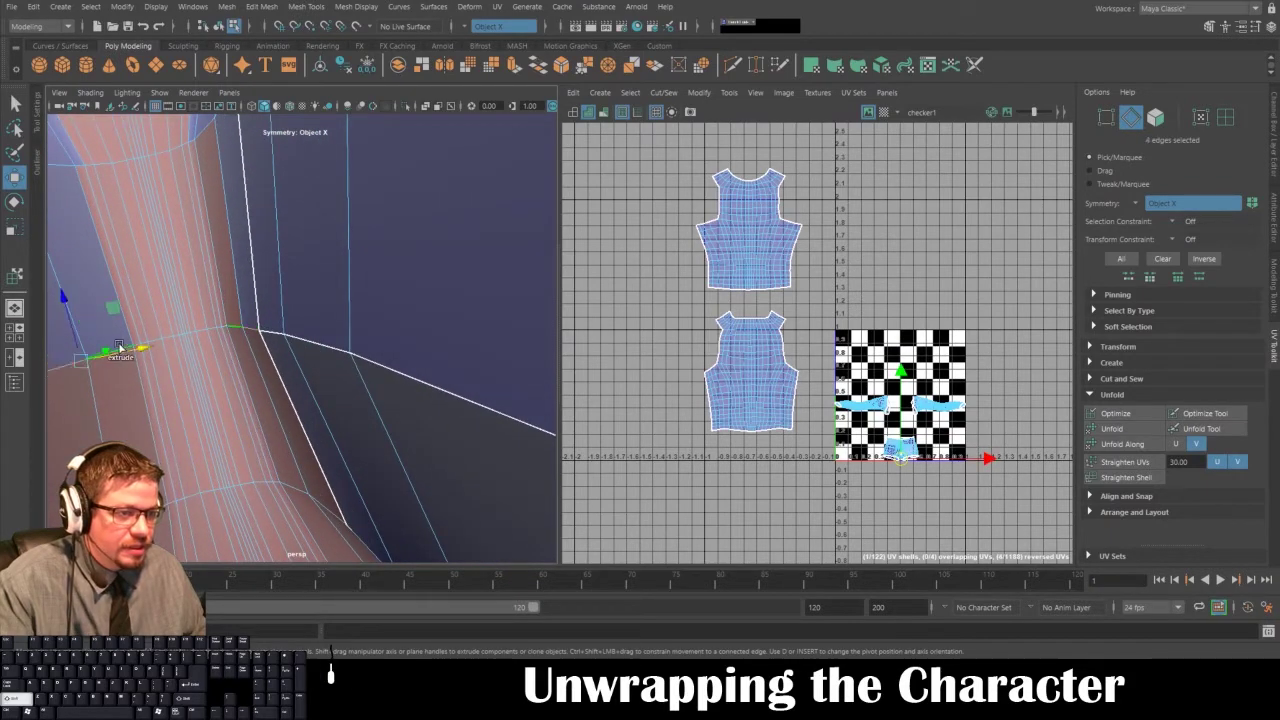
pyautogui.keyDown('alt'); pyautogui.moveTo(118, 350); pyautogui.dragTo(203, 371); pyautogui.keyUp('alt')
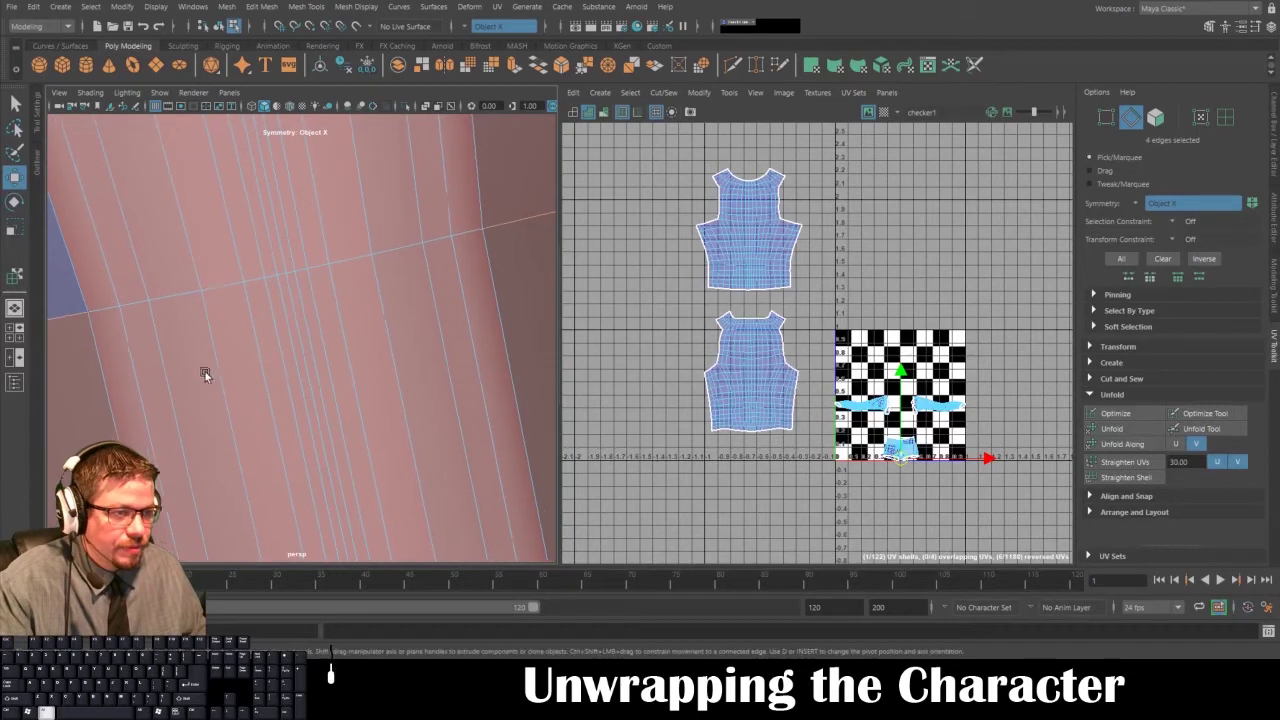
pyautogui.keyDown('shift'); pyautogui.click(137, 303); pyautogui.keyUp('shift')
pyautogui.keyDown('alt'); pyautogui.moveTo(137, 303); pyautogui.dragTo(210, 291); pyautogui.keyUp('alt')
pyautogui.keyDown('shift'); pyautogui.click(255, 280); pyautogui.keyUp('shift')
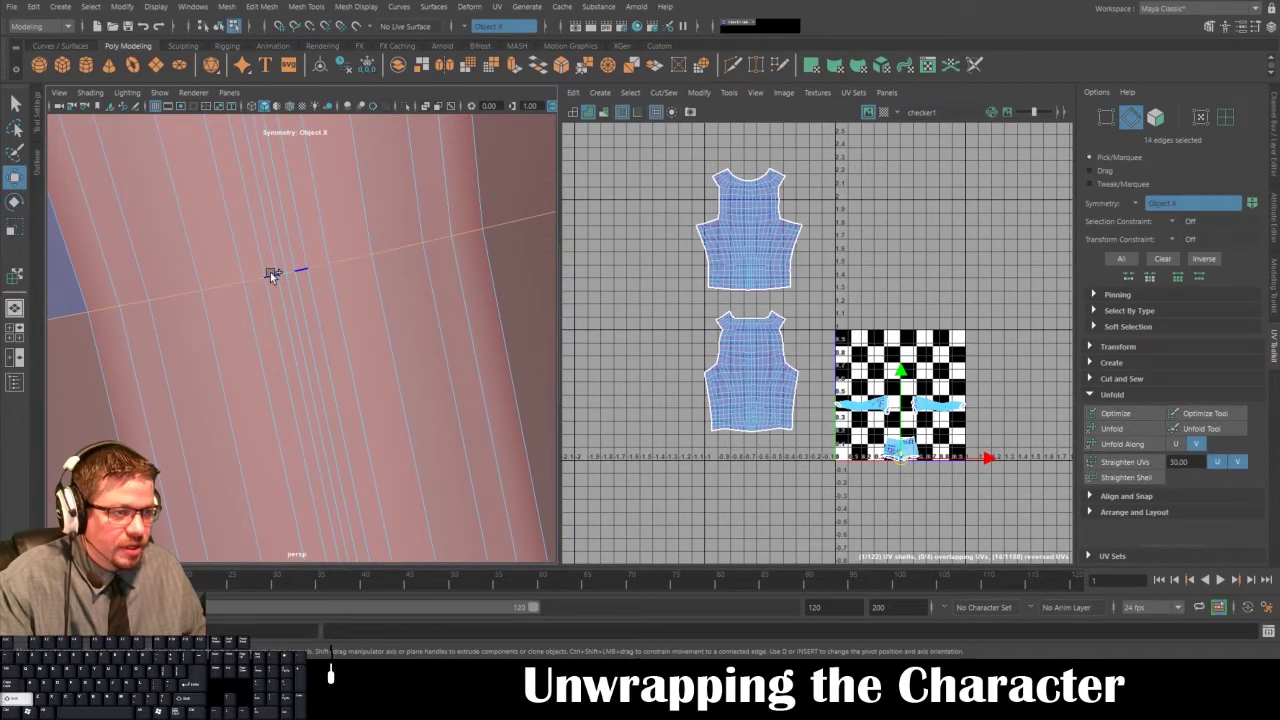
pyautogui.keyDown('shift'); pyautogui.click(285, 273); pyautogui.keyUp('shift')
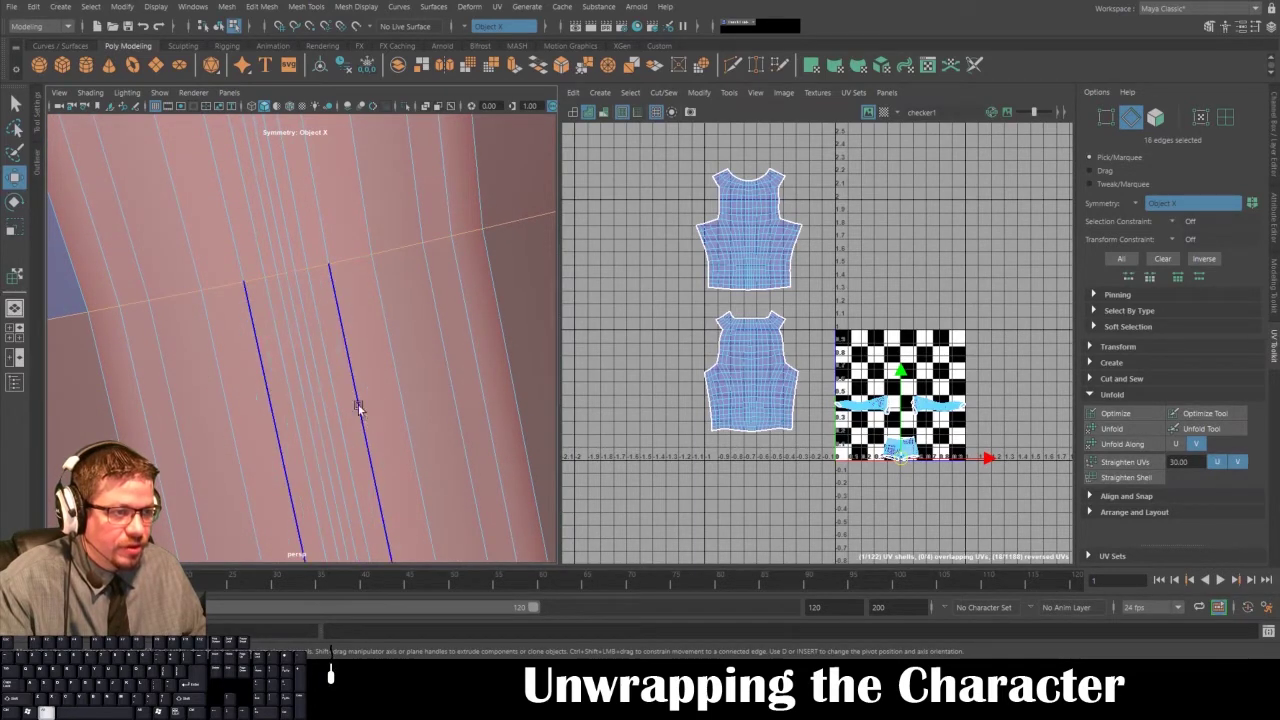
pyautogui.scroll(-10, 240, 307)
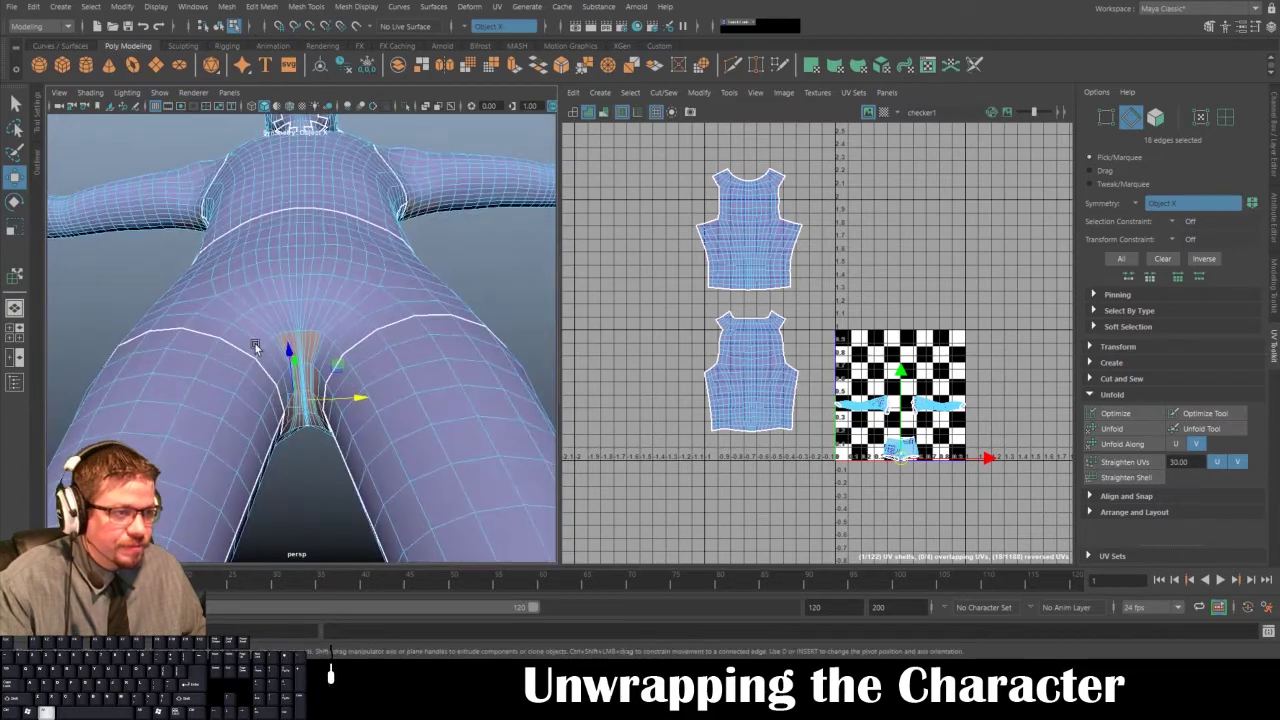
pyautogui.click(663, 92)
pyautogui.click(690, 163)
# - Cut the UVs along the vertical edge line down the side of the hips, from waist to thigh seam
pyautogui.keyDown('alt'); pyautogui.moveTo(334, 372); pyautogui.dragTo(329, 420); pyautogui.keyUp('alt')
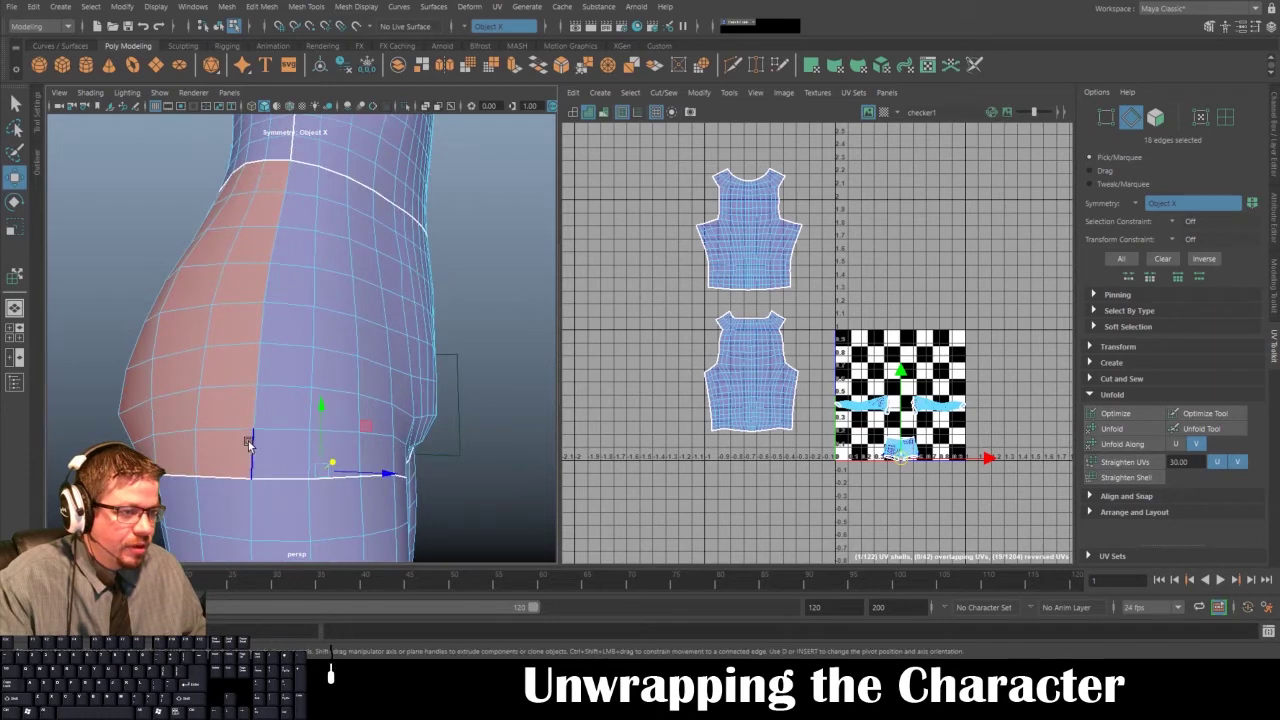
pyautogui.click(289, 174)
pyautogui.doubleClick(289, 177)
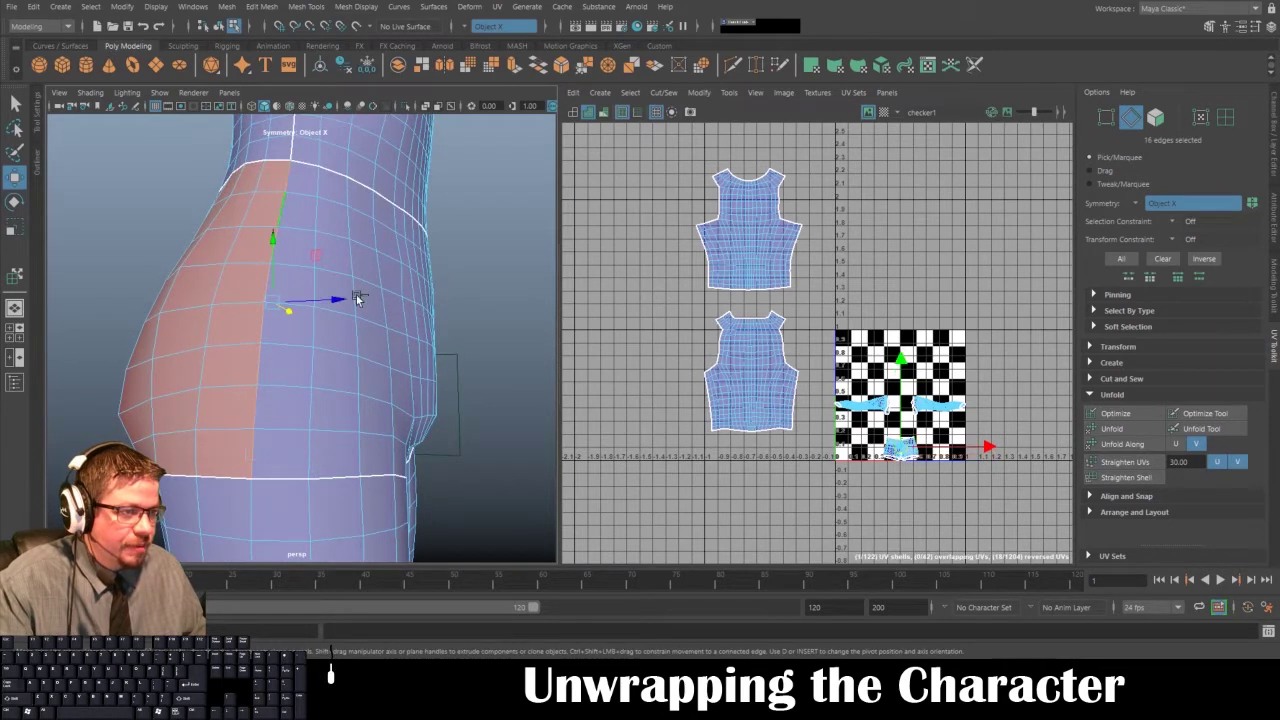
pyautogui.click(663, 92)
pyautogui.click(669, 163)
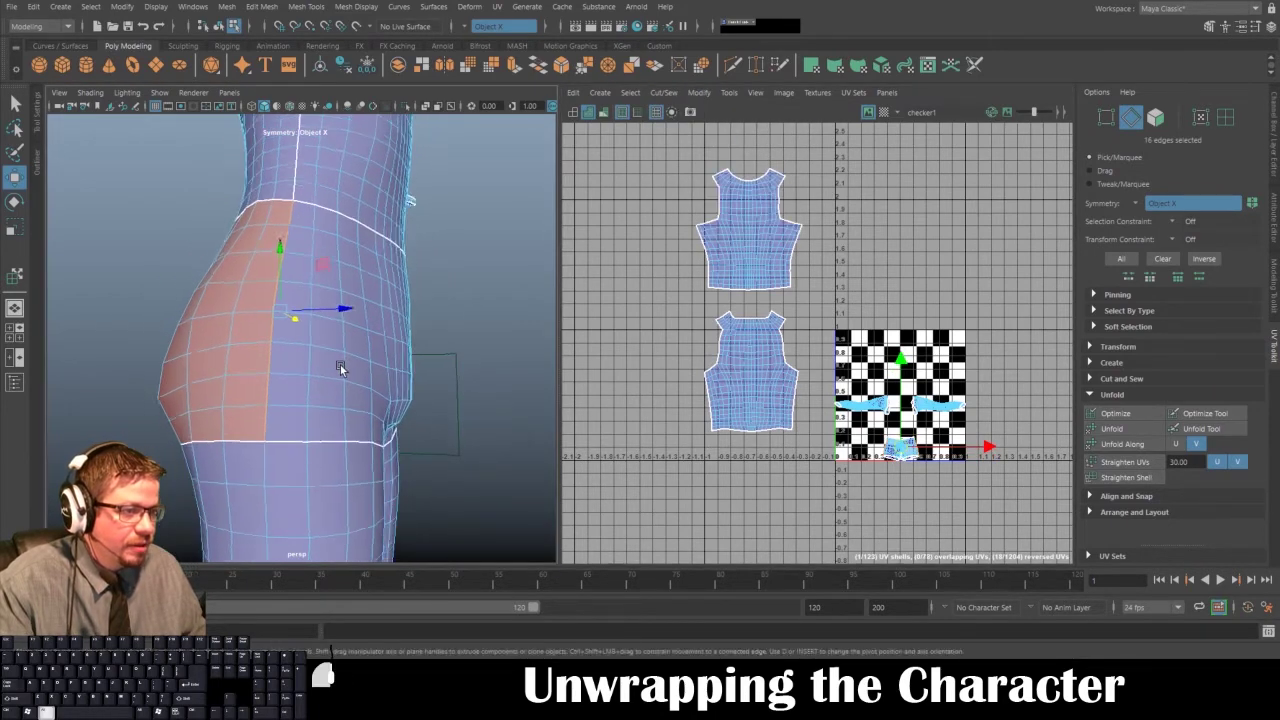
# - Switch to the UV shell tool and pick the front torso, pelvis and arm shells to identify them on the model
pyautogui.keyDown('alt'); pyautogui.moveTo(343, 366); pyautogui.dragTo(272, 357); pyautogui.keyUp('alt')
pyautogui.rightClick(430, 200)
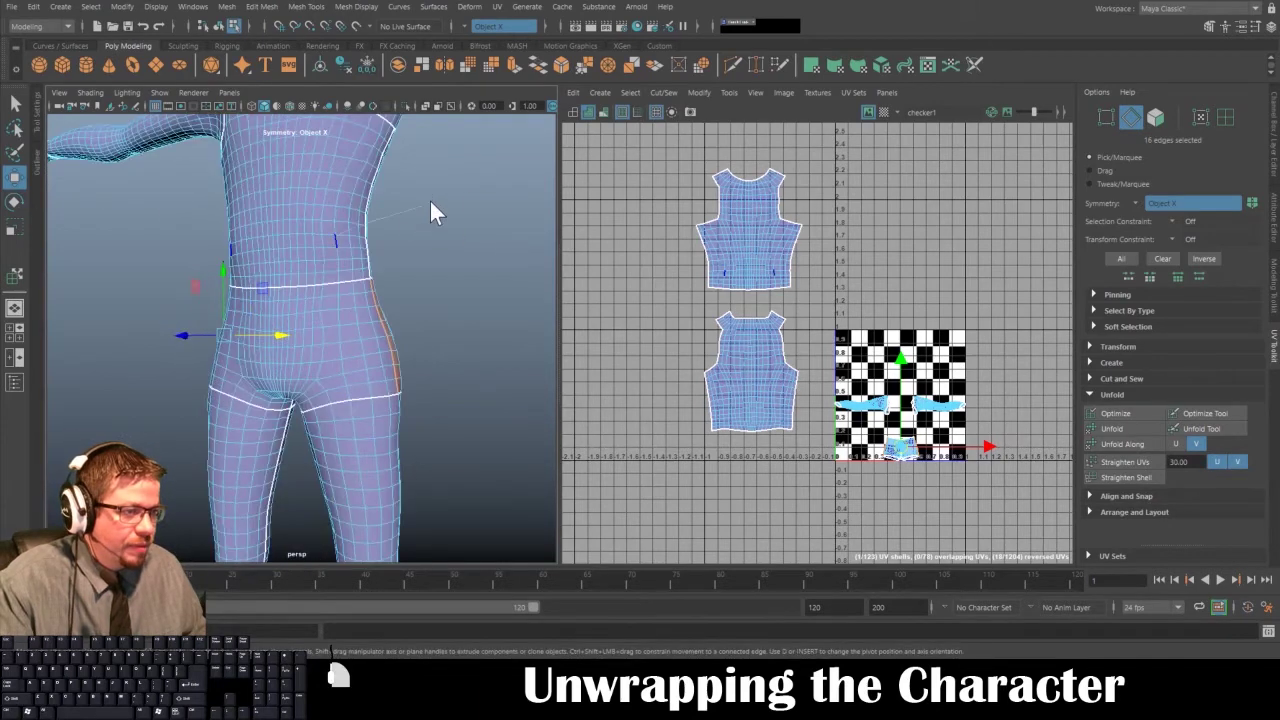
pyautogui.click(729, 93)
pyautogui.click(766, 229)
pyautogui.click(724, 271)
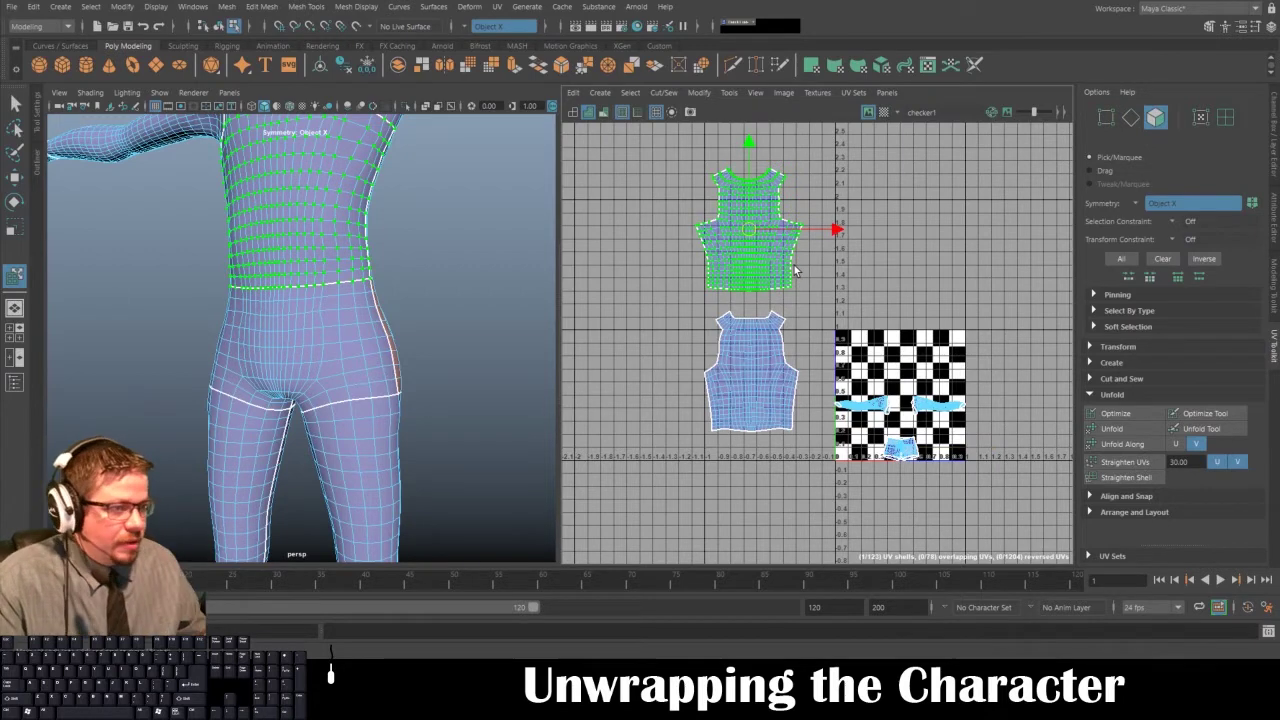
pyautogui.keyDown('alt'); pyautogui.moveTo(893, 375); pyautogui.dragTo(786, 324, button='middle'); pyautogui.keyUp('alt')
pyautogui.keyDown('alt'); pyautogui.moveTo(787, 325); pyautogui.dragTo(832, 332, button='right'); pyautogui.keyUp('alt')
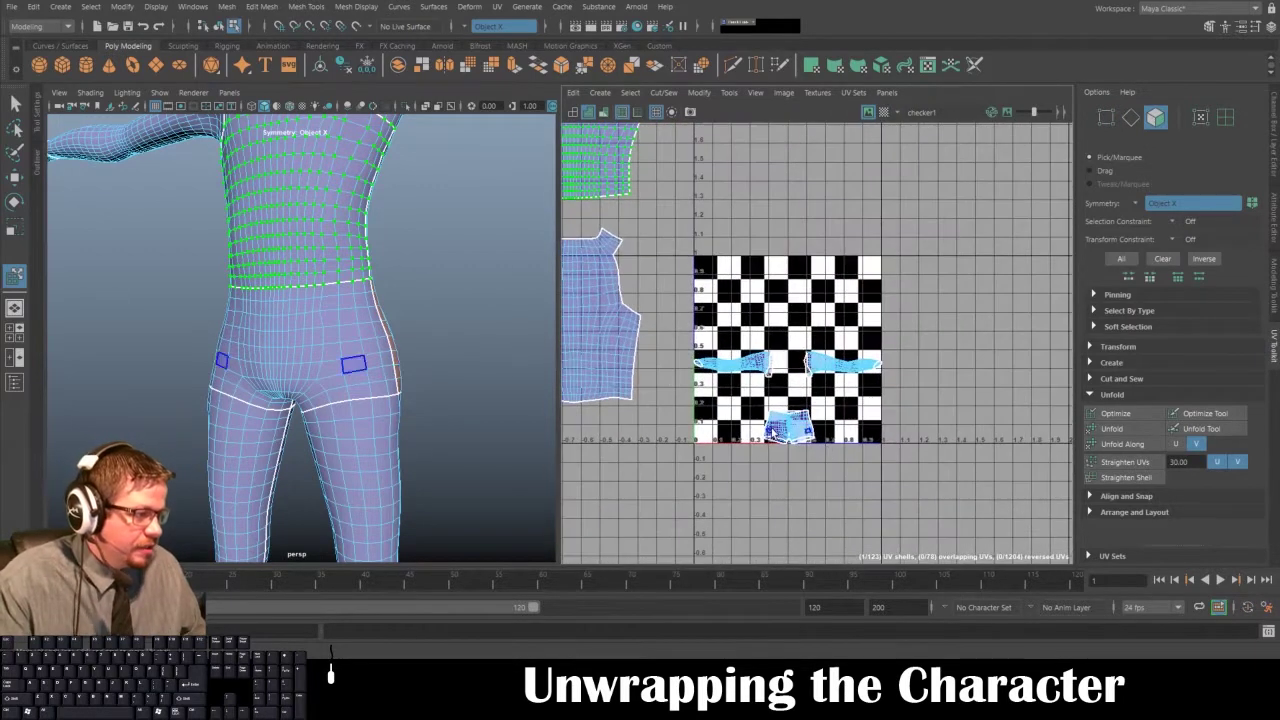
pyautogui.click(781, 427)
pyautogui.click(744, 367)
# - Select both arm shells and move them off the checker tile into the empty space above the leg shells
pyautogui.keyDown('alt'); pyautogui.moveTo(707, 447); pyautogui.dragTo(604, 352, button='right'); pyautogui.keyUp('alt')
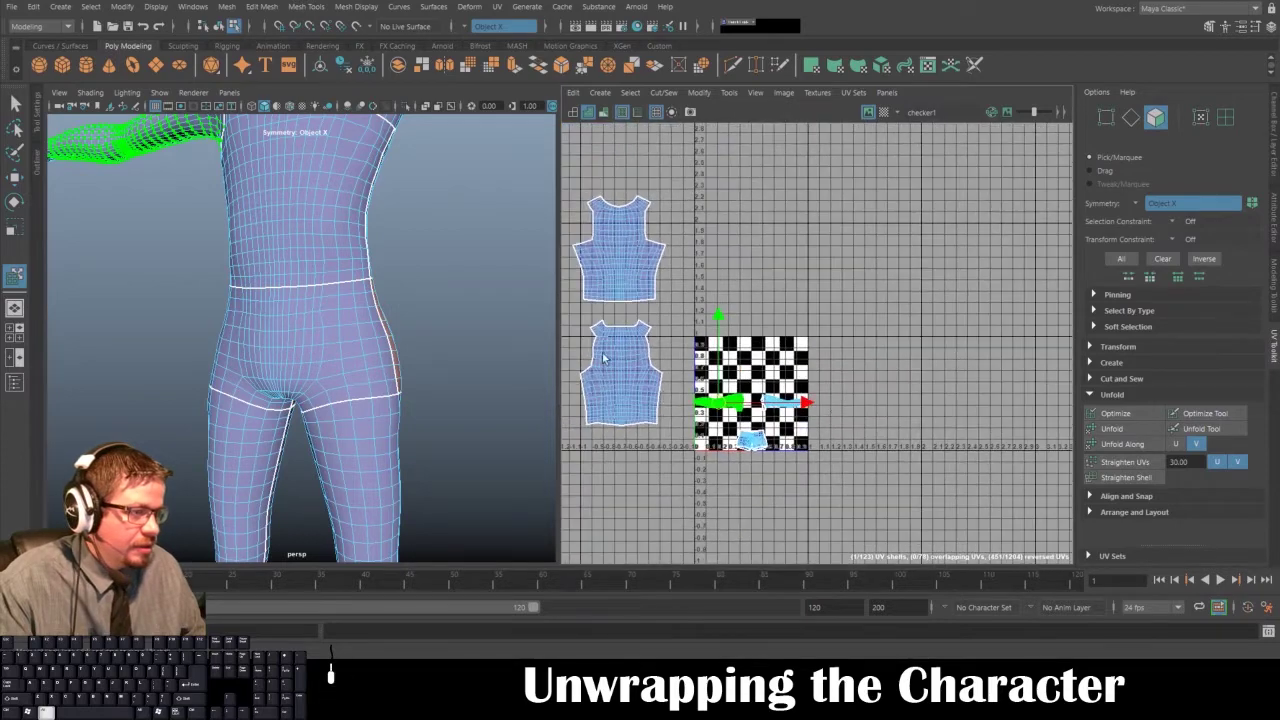
pyautogui.keyDown('alt'); pyautogui.moveTo(805, 419); pyautogui.dragTo(1084, 335, button='middle'); pyautogui.keyUp('alt')
pyautogui.keyDown('alt'); pyautogui.moveTo(985, 405); pyautogui.dragTo(664, 248, button='right'); pyautogui.keyUp('alt')
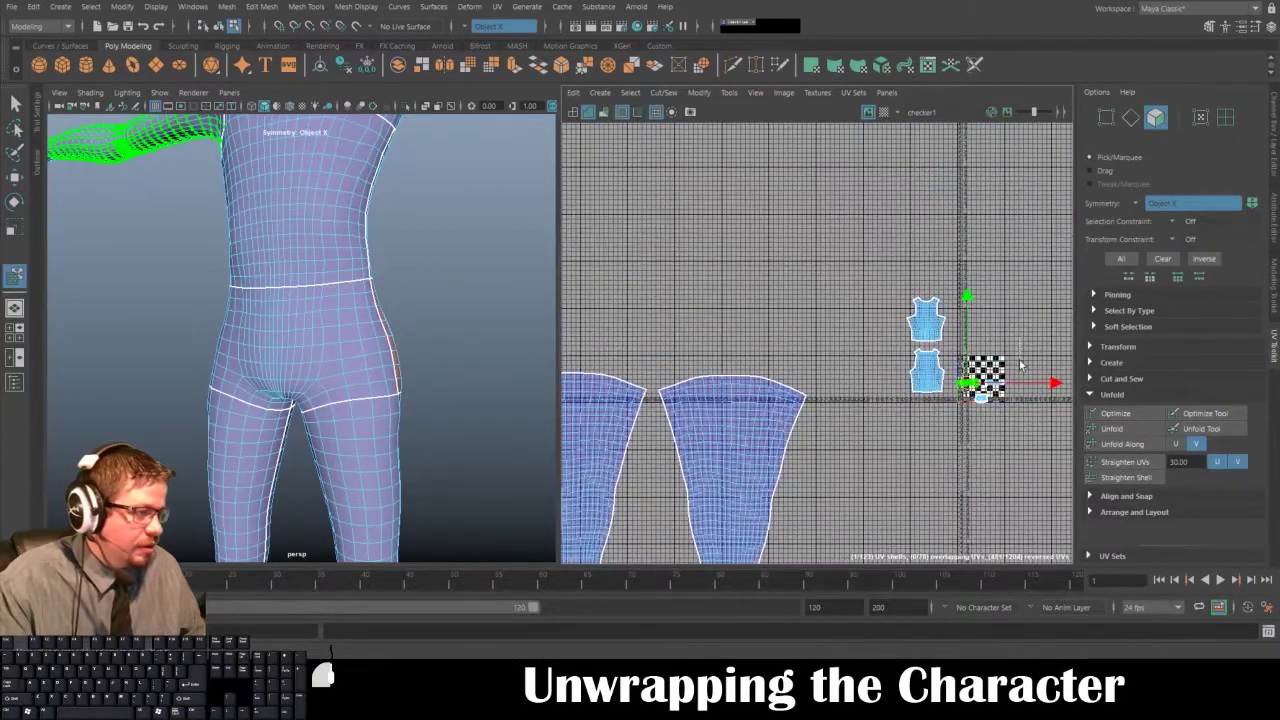
pyautogui.moveTo(954, 389); pyautogui.dragTo(1272, 512)
pyautogui.press('r')
pyautogui.press('w')
pyautogui.moveTo(981, 383); pyautogui.dragTo(589, 256)
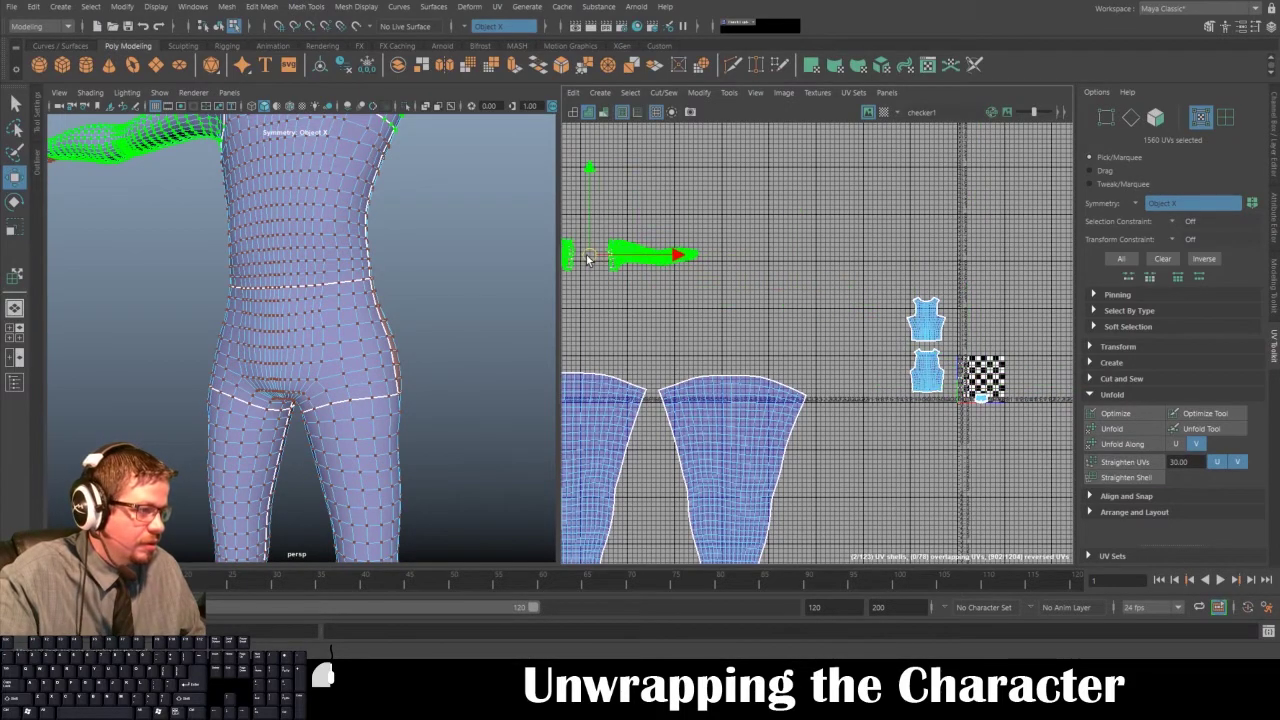
# - Select the lengthwise edge loop along the underside of both arms and cut the UVs along it
pyautogui.keyDown('alt'); pyautogui.moveTo(324, 192); pyautogui.dragTo(405, 378, button='middle'); pyautogui.keyUp('alt')
pyautogui.keyDown('alt'); pyautogui.moveTo(405, 378); pyautogui.dragTo(279, 267); pyautogui.keyUp('alt')
pyautogui.scroll(4, 272, 232)
pyautogui.moveTo(270, 228); pyautogui.dragTo(263, 160, button='right')
pyautogui.keyDown('alt'); pyautogui.moveTo(263, 180); pyautogui.dragTo(349, 297); pyautogui.keyUp('alt')
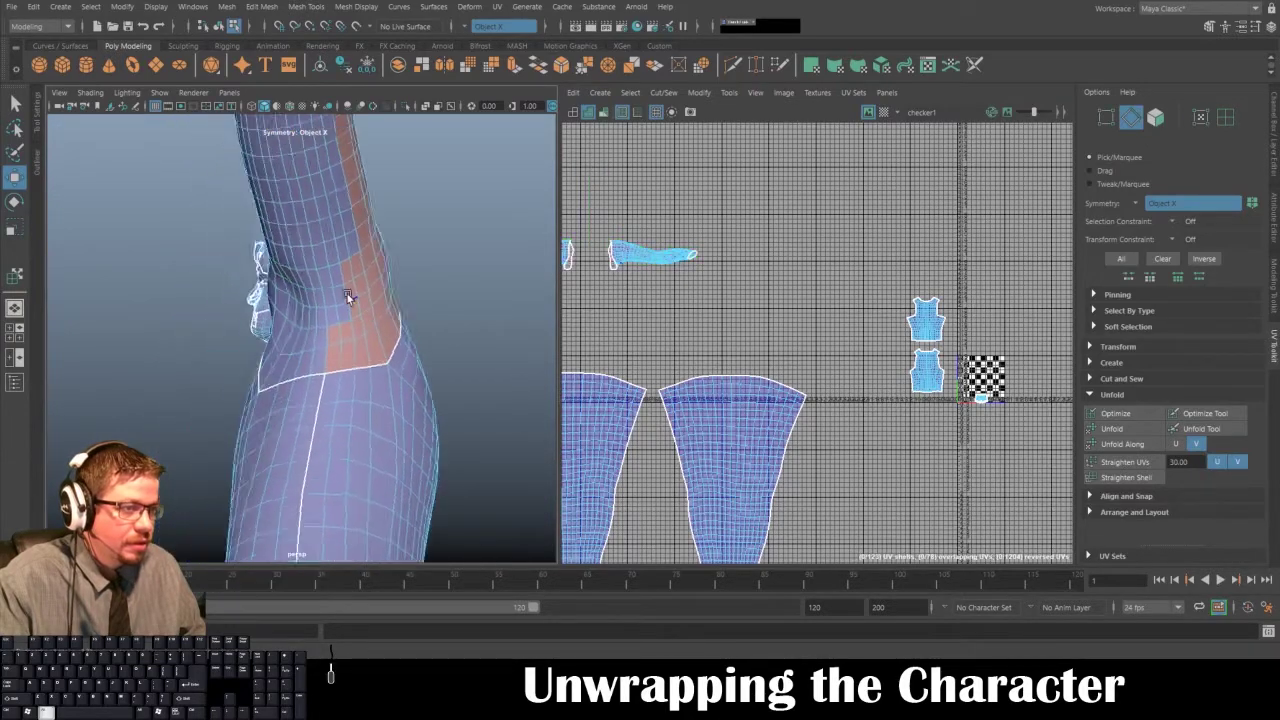
pyautogui.keyDown('alt'); pyautogui.moveTo(349, 297); pyautogui.dragTo(380, 390, button='right'); pyautogui.keyUp('alt')
pyautogui.click(377, 401)
pyautogui.keyDown('alt'); pyautogui.moveTo(378, 384); pyautogui.dragTo(348, 284); pyautogui.keyUp('alt')
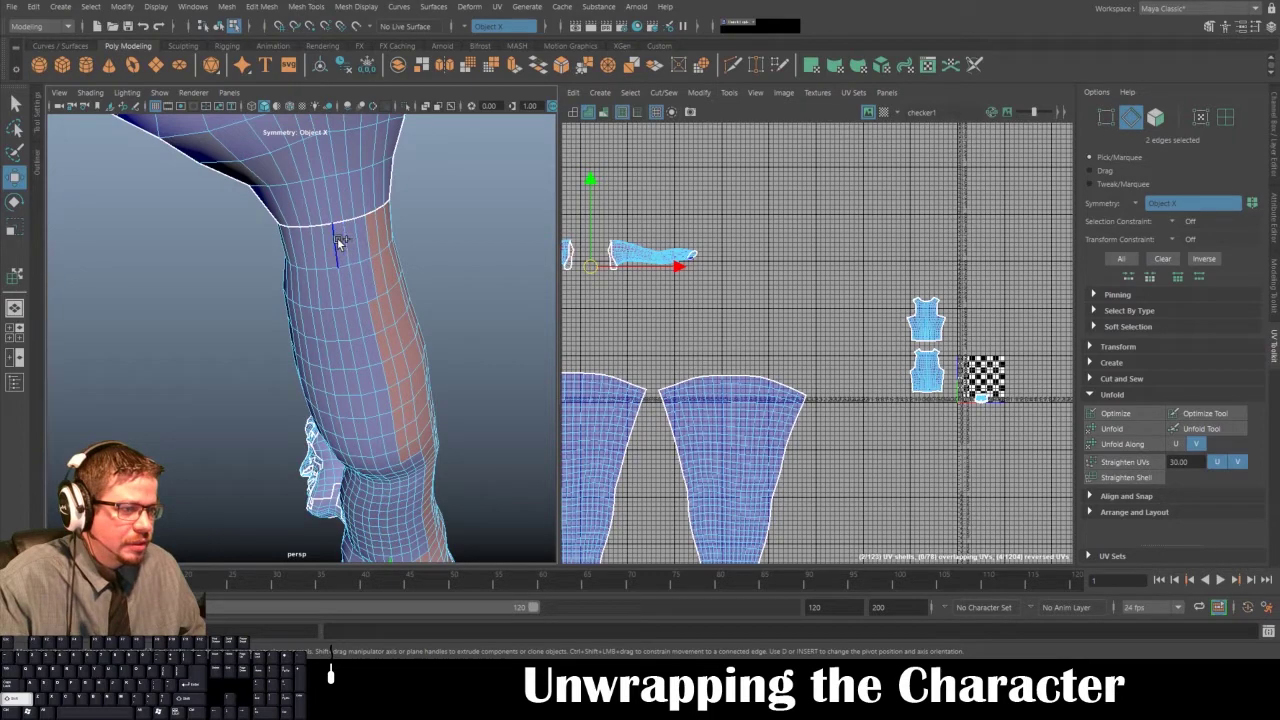
pyautogui.doubleClick(337, 242)
pyautogui.moveTo(337, 239)
pyautogui.keyDown('alt'); pyautogui.mouseDown()
pyautogui.moveTo(425, 140)
pyautogui.moveTo(380, 280)
pyautogui.moveTo(353, 255)
pyautogui.mouseUp(); pyautogui.keyUp('alt')
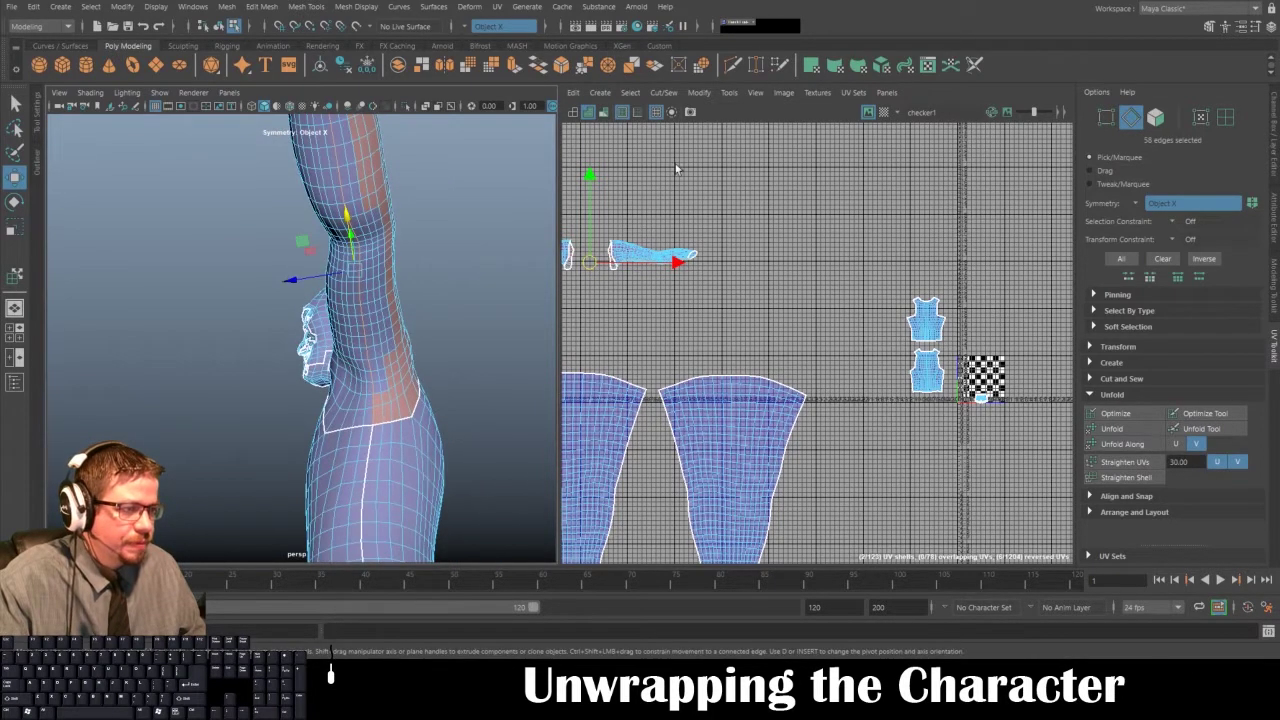
pyautogui.click(653, 94)
pyautogui.click(677, 172)
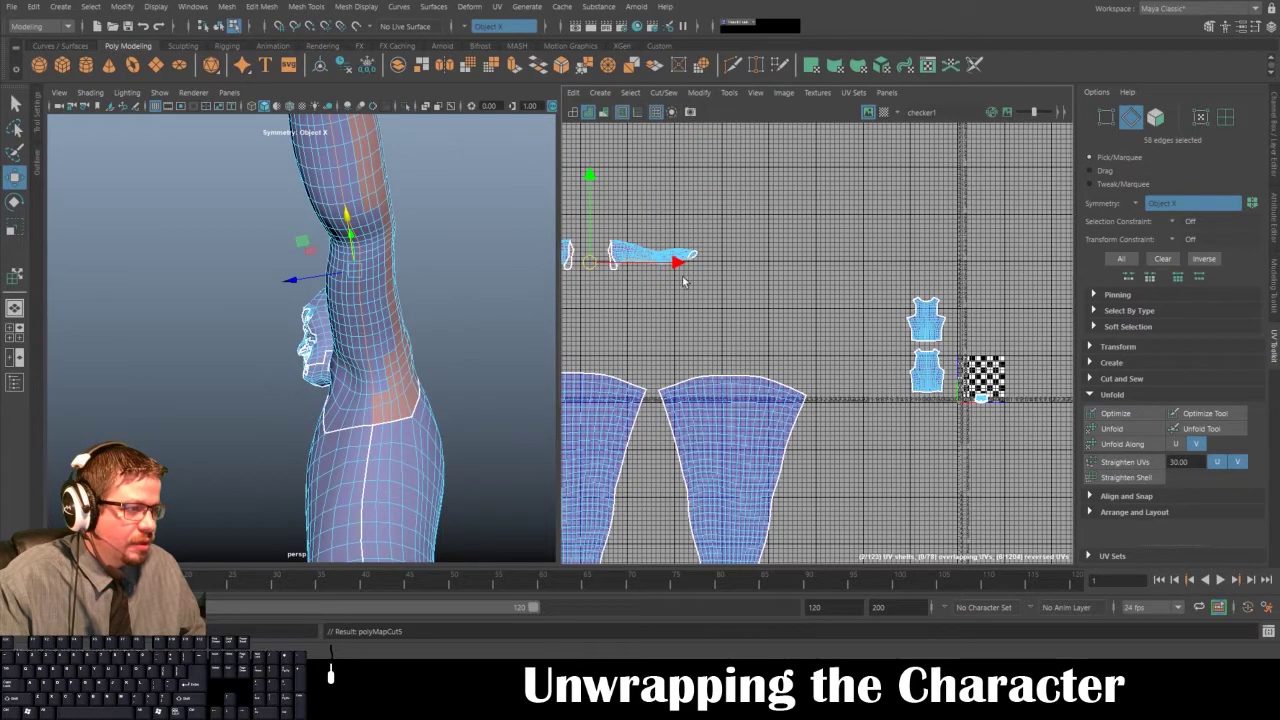
# - Pick each arm's UV shell in turn with the shell tool and unfold it
pyautogui.click(729, 92)
pyautogui.click(749, 205)
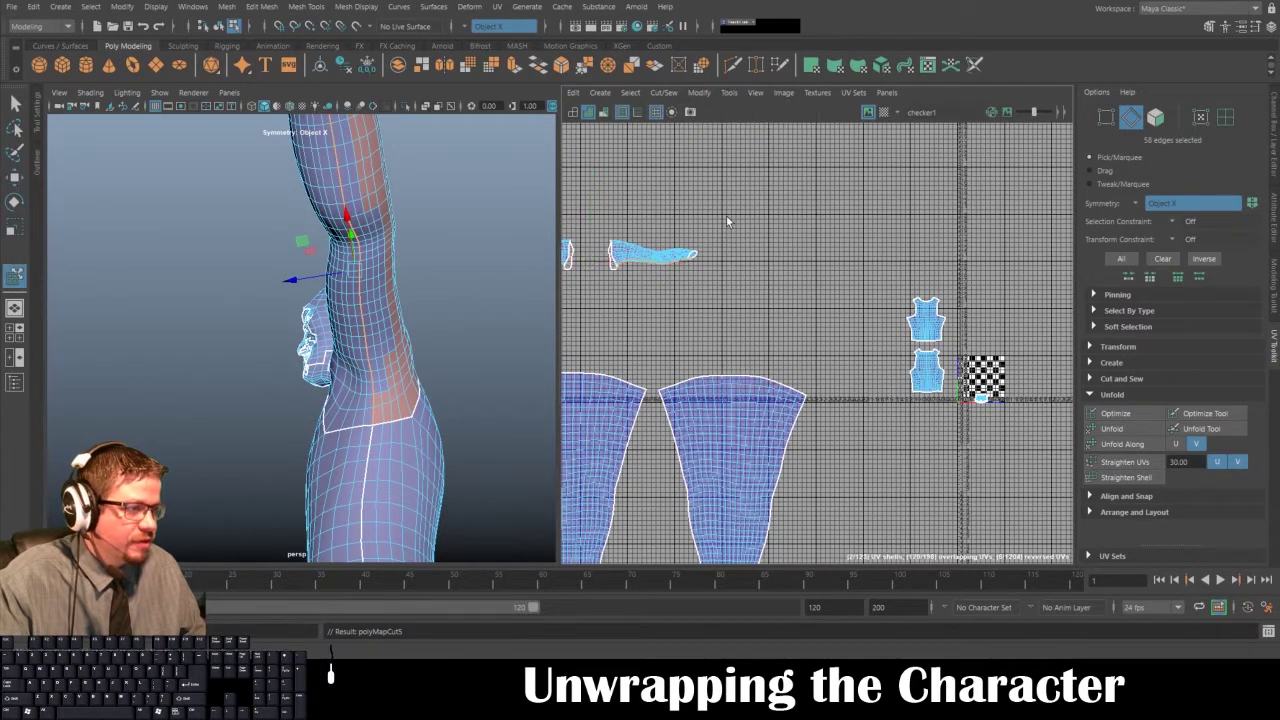
pyautogui.click(655, 255)
pyautogui.click(1115, 428)
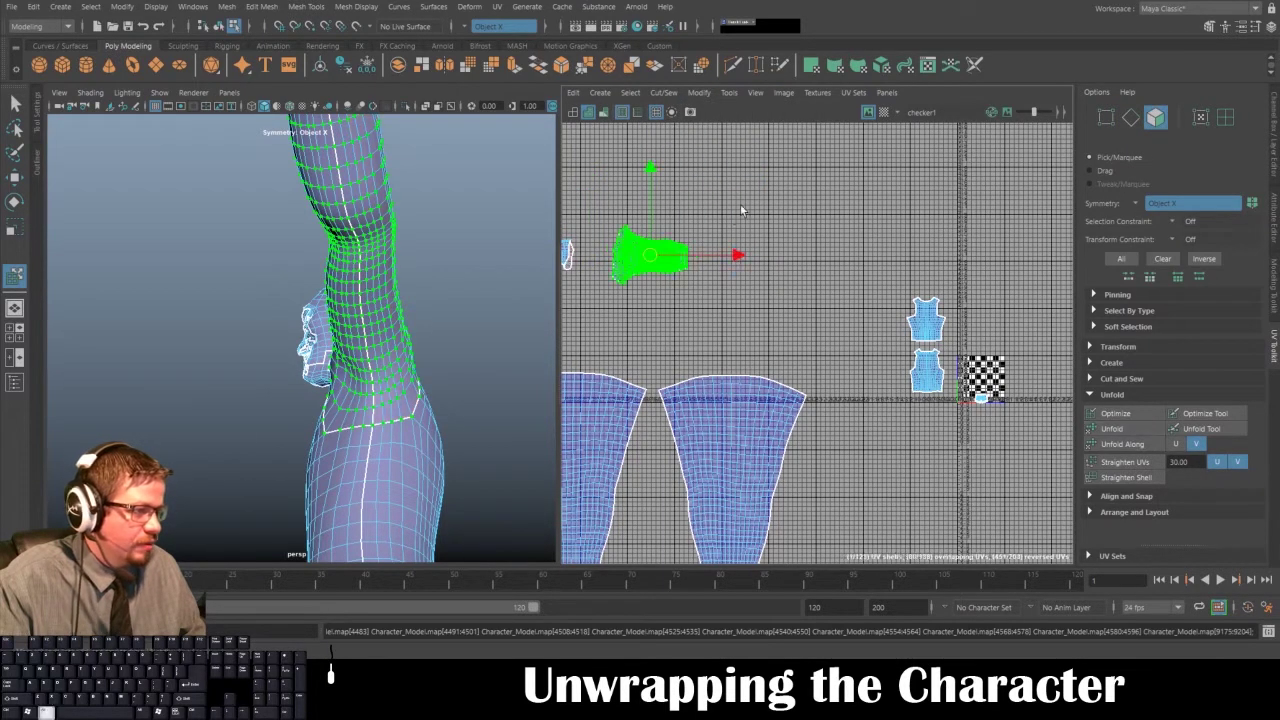
pyautogui.keyDown('alt'); pyautogui.moveTo(741, 210); pyautogui.dragTo(872, 245, button='middle'); pyautogui.keyUp('alt')
pyautogui.click(677, 290)
pyautogui.click(1130, 428)
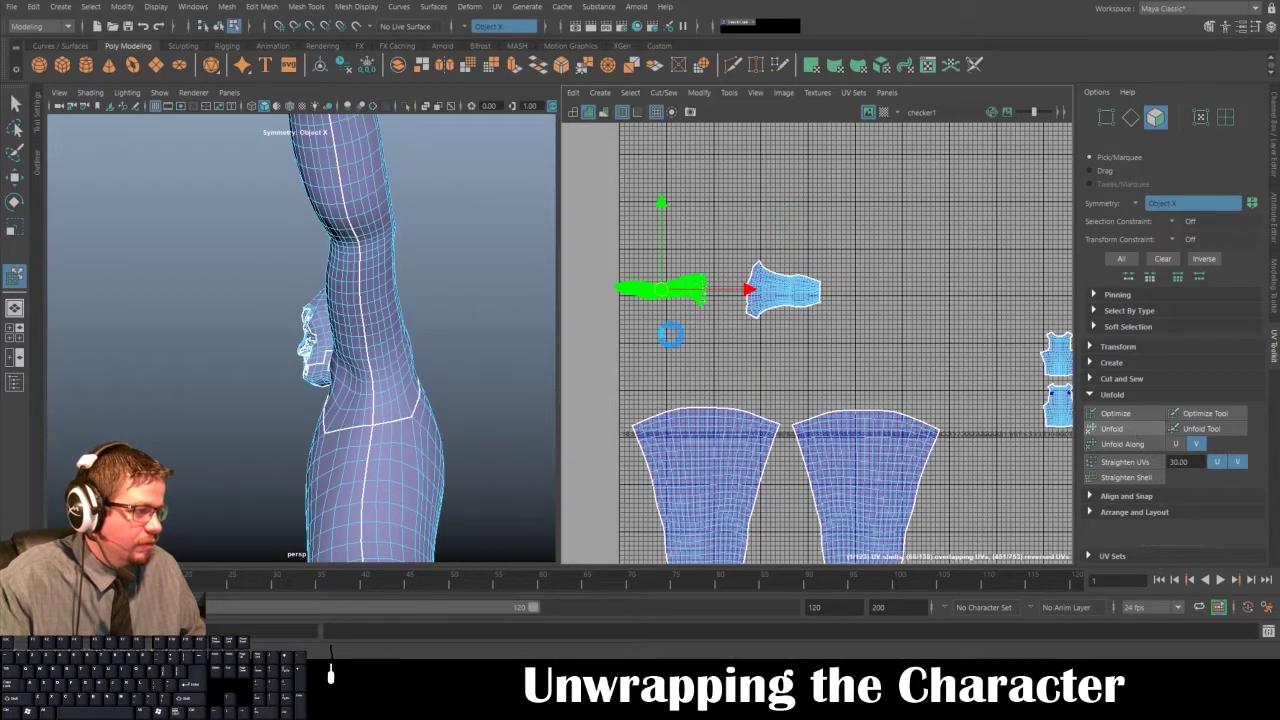
pyautogui.click(783, 382)
pyautogui.keyDown('alt'); pyautogui.moveTo(534, 271); pyautogui.dragTo(400, 377); pyautogui.keyUp('alt')
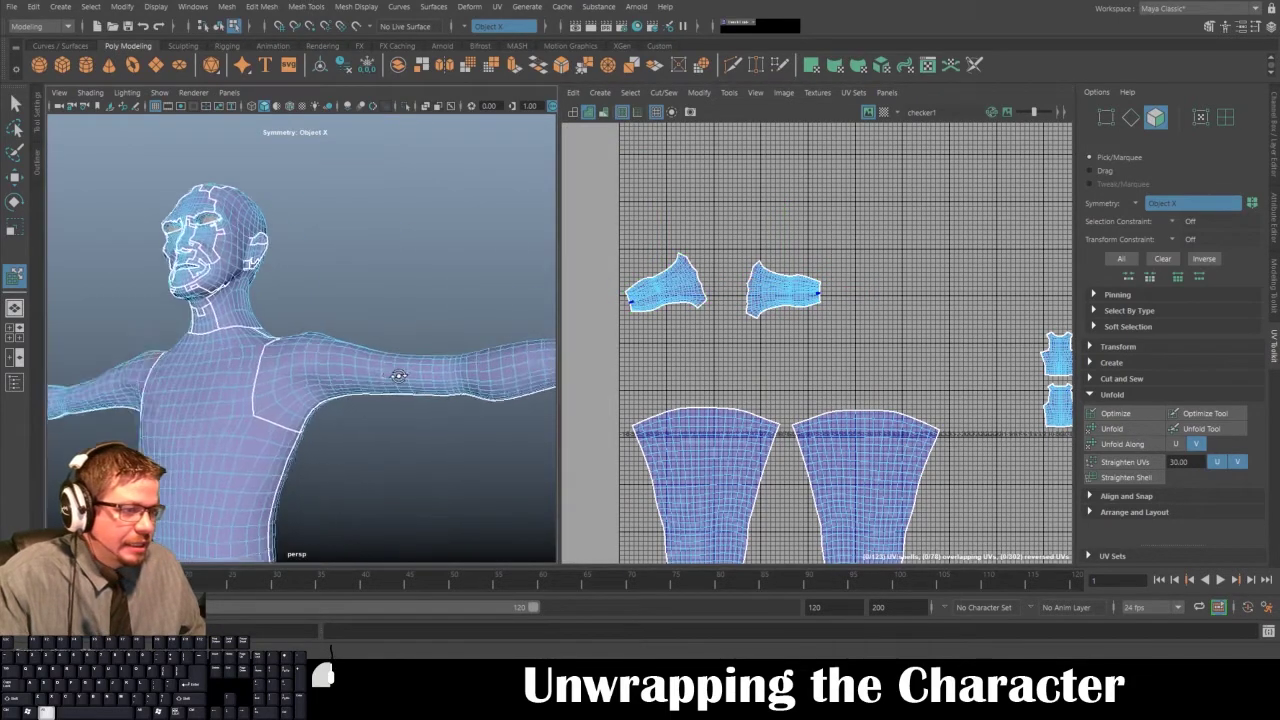
pyautogui.keyDown('alt'); pyautogui.moveTo(400, 377); pyautogui.dragTo(469, 226, button='middle'); pyautogui.keyUp('alt')
pyautogui.keyDown('alt'); pyautogui.moveTo(469, 226); pyautogui.dragTo(293, 258); pyautogui.keyUp('alt')
pyautogui.keyDown('alt'); pyautogui.moveTo(293, 258); pyautogui.dragTo(180, 268, button='right'); pyautogui.keyUp('alt')
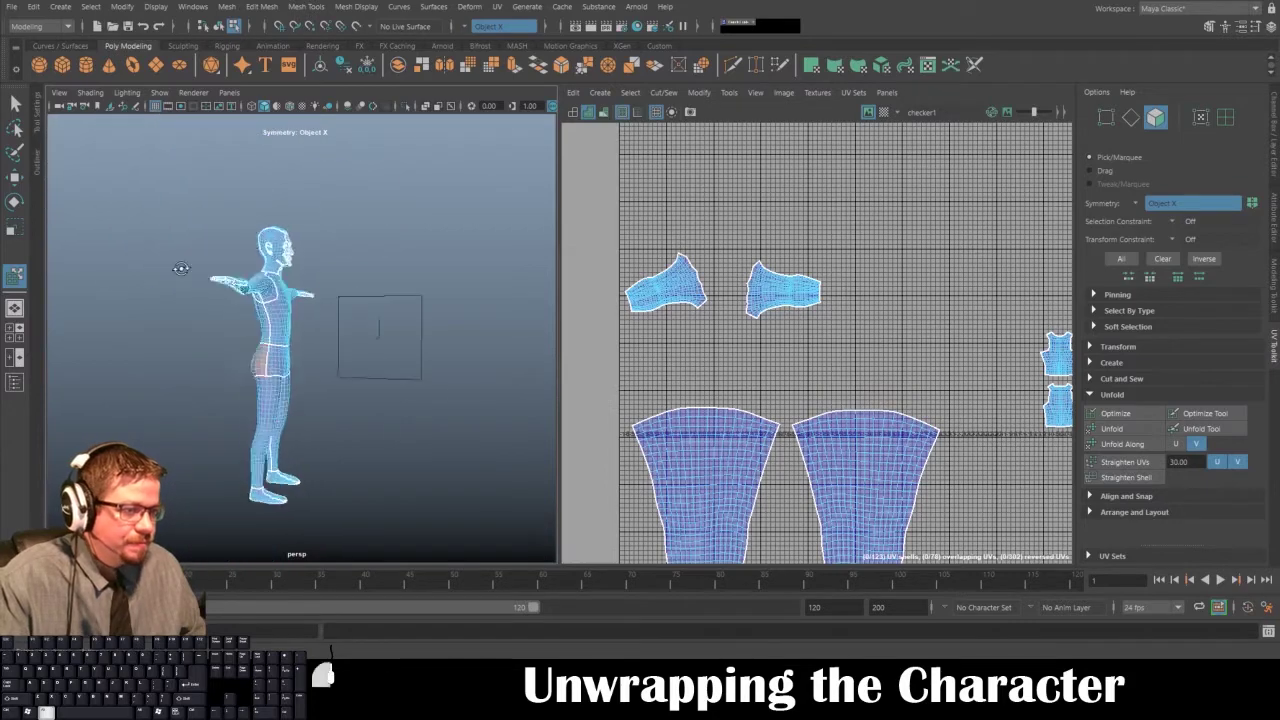
# - Select both unfolded arm shells and scale them up together to a size comparable to the leg shells
pyautogui.keyDown('alt'); pyautogui.moveTo(180, 268); pyautogui.dragTo(224, 204); pyautogui.keyUp('alt')
pyautogui.moveTo(805, 332)
pyautogui.keyDown('alt'); pyautogui.mouseDown(button='middle')
pyautogui.moveTo(752, 325)
pyautogui.moveTo(802, 326)
pyautogui.mouseUp(button='middle'); pyautogui.keyUp('alt')
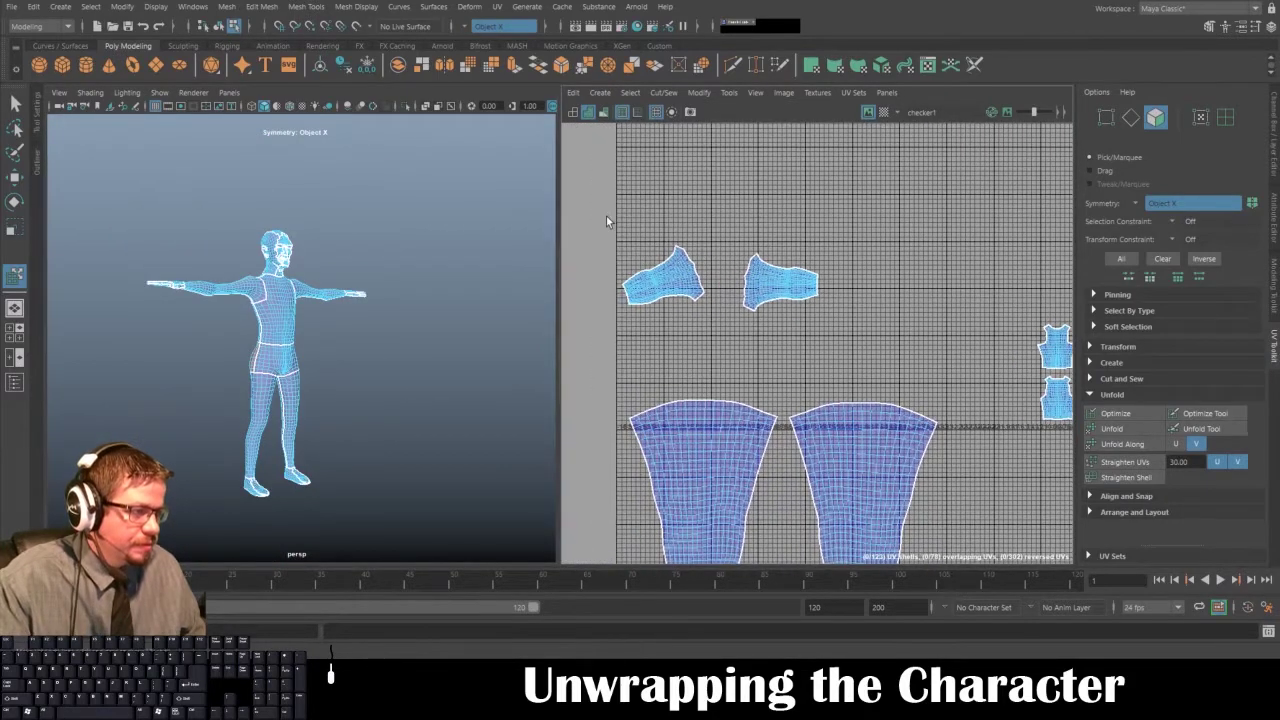
pyautogui.moveTo(612, 222); pyautogui.dragTo(880, 366)
pyautogui.moveTo(720, 279); pyautogui.dragTo(964, 390)
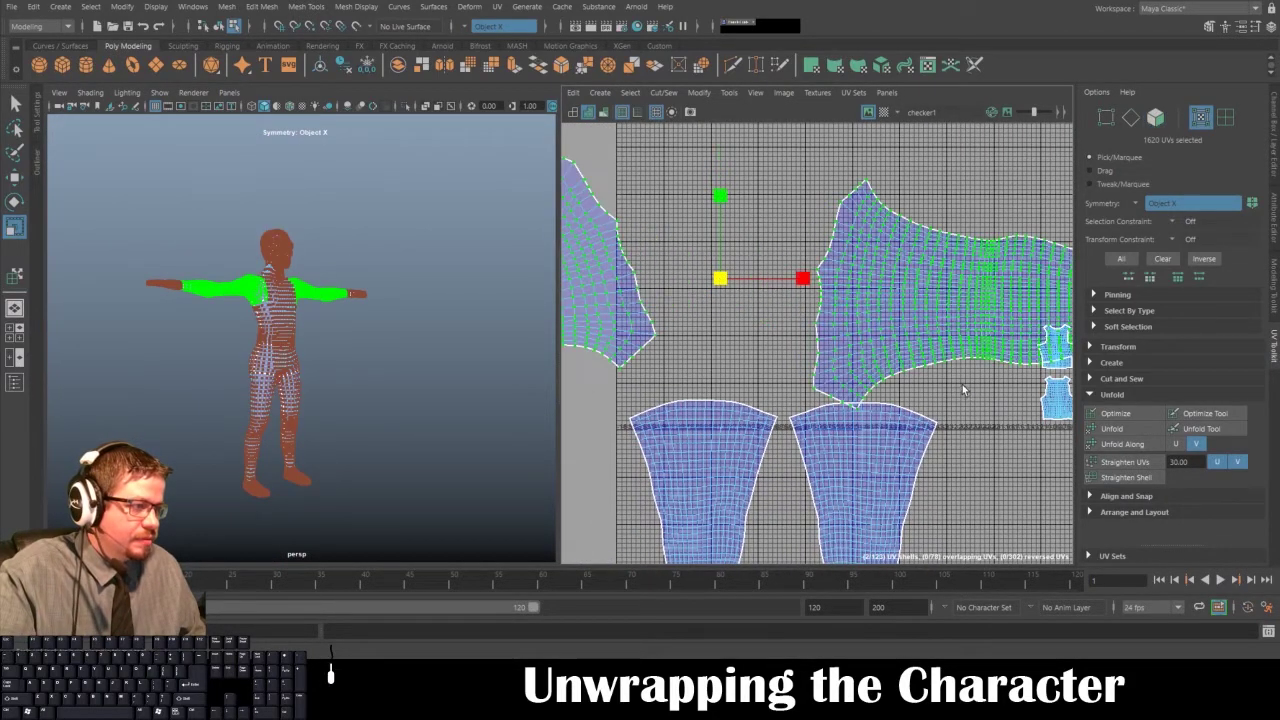
pyautogui.scroll(-5, 830, 310)
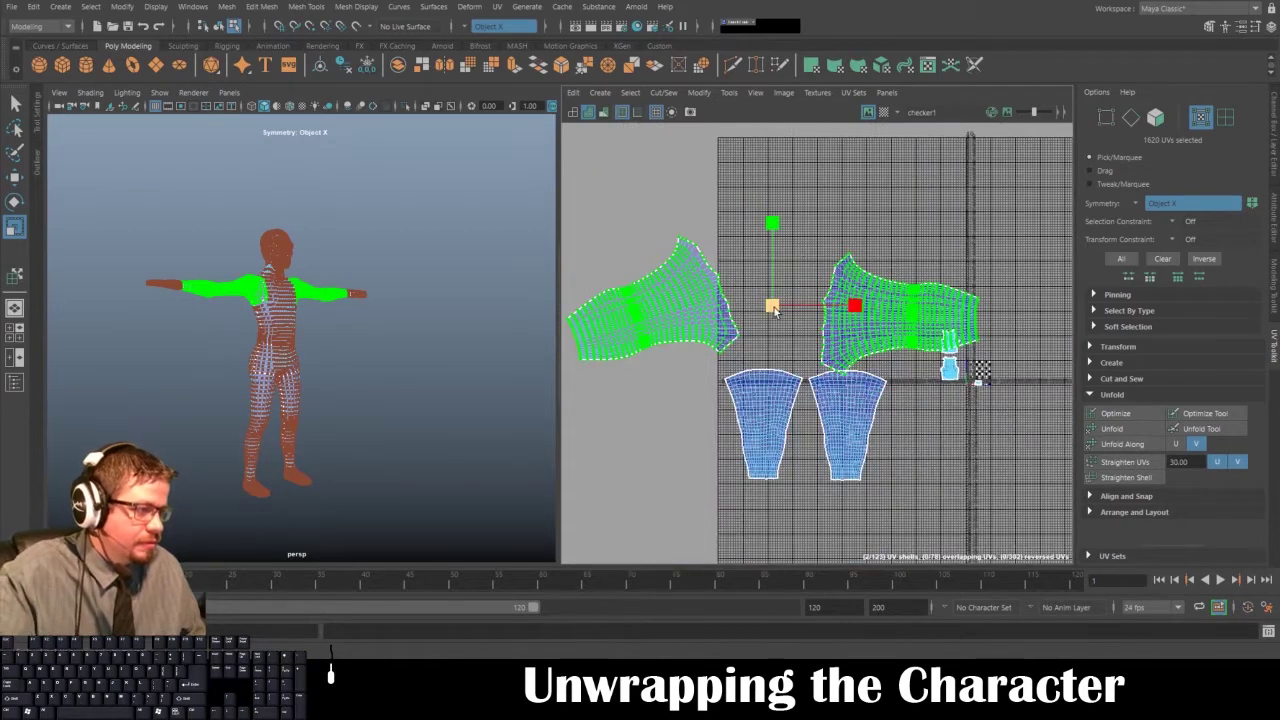
pyautogui.moveTo(773, 308)
pyautogui.mouseDown()
pyautogui.moveTo(740, 295)
pyautogui.moveTo(790, 322)
pyautogui.mouseUp()
pyautogui.press('w')
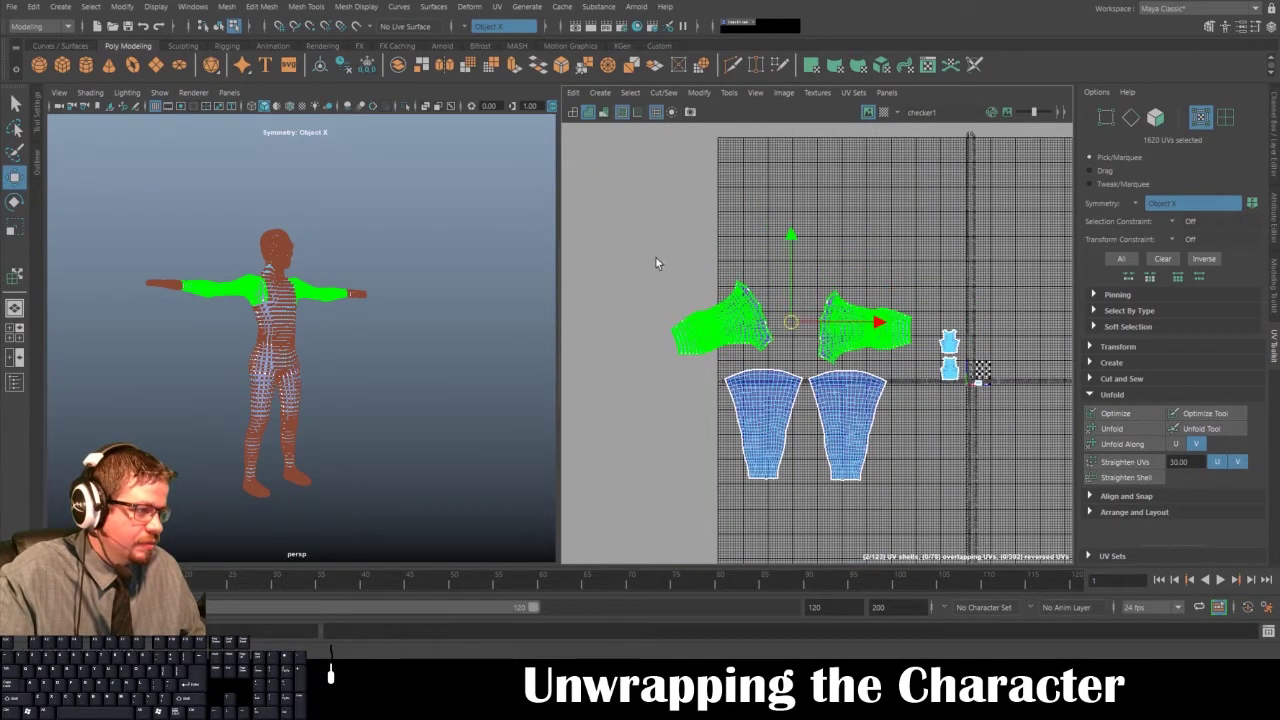
# - Rotate the tilted arm shell level and move it next to the other arm shell, above the leg shells
pyautogui.rightClick(710, 117)
pyautogui.click(754, 233)
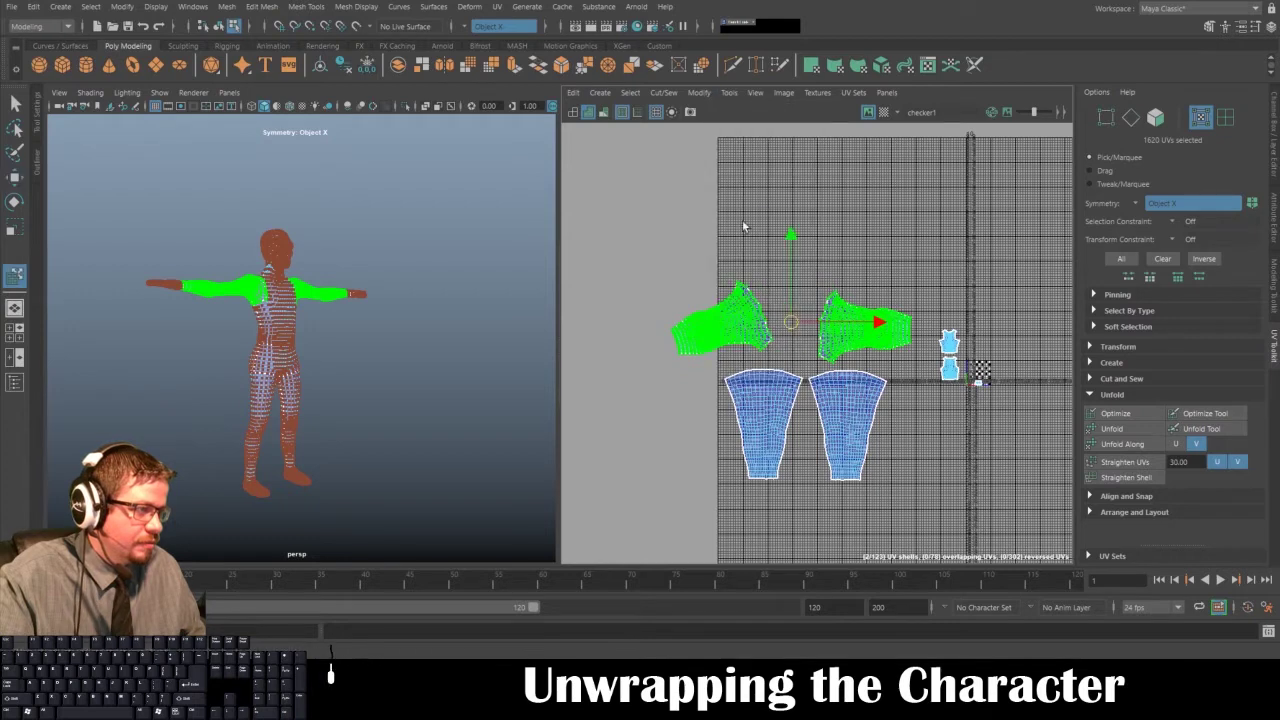
pyautogui.click(723, 305)
pyautogui.press('e')
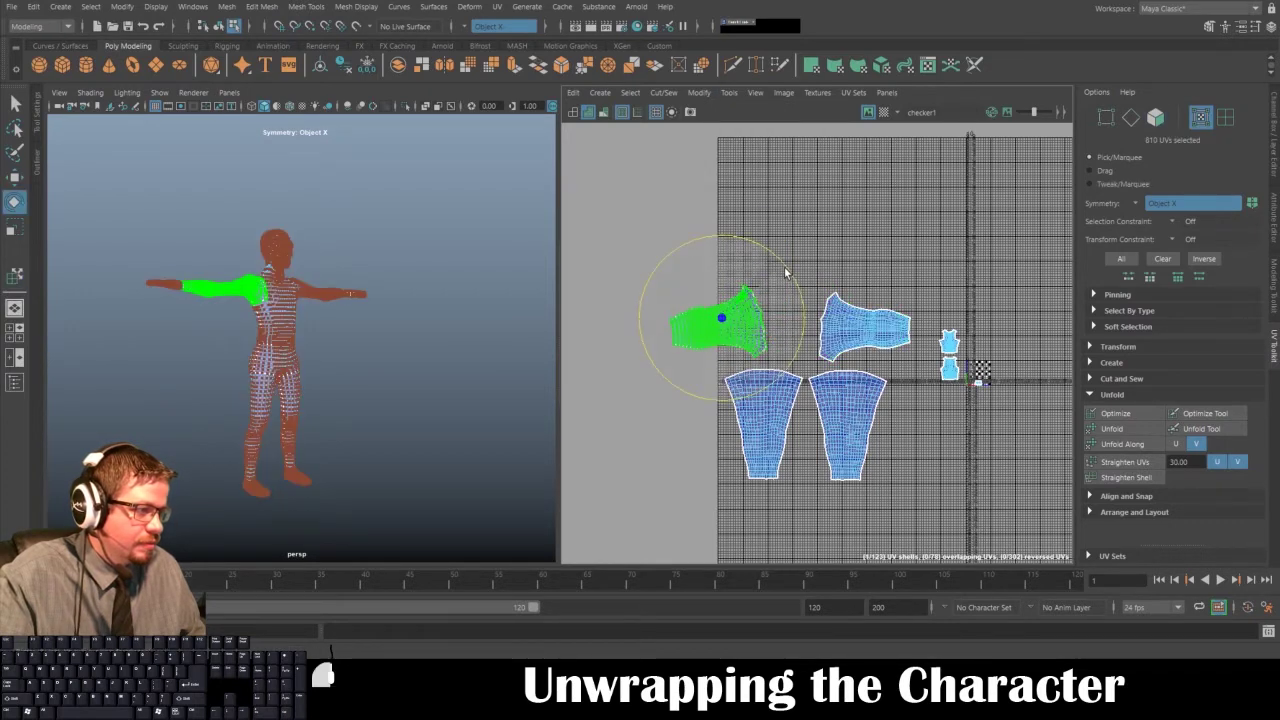
pyautogui.press('w')
pyautogui.moveTo(723, 322); pyautogui.dragTo(758, 320)
pyautogui.click(788, 289)
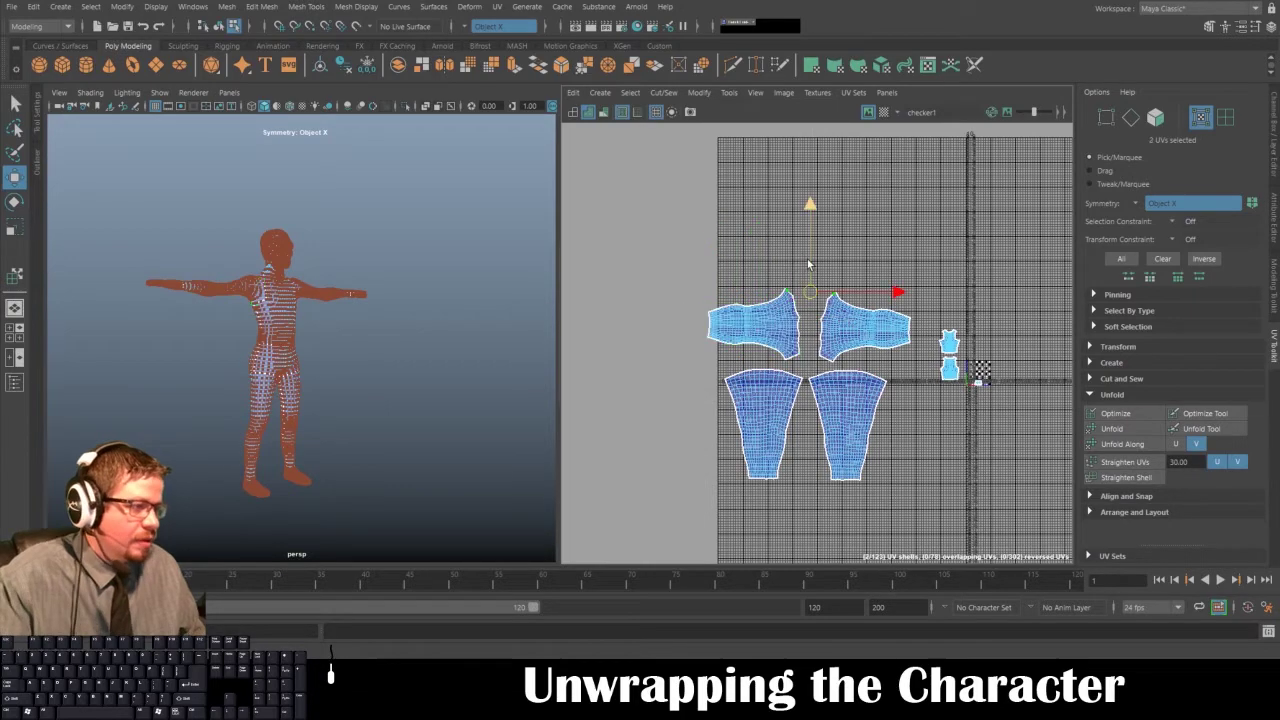
pyautogui.click(873, 239)
# - Select the front and back torso shells and scale them up to match the arm and leg shells
pyautogui.keyDown('alt'); pyautogui.moveTo(984, 342); pyautogui.dragTo(745, 320, button='middle'); pyautogui.keyUp('alt')
pyautogui.keyDown('alt'); pyautogui.moveTo(742, 260); pyautogui.dragTo(848, 349, button='middle'); pyautogui.keyUp('alt')
pyautogui.keyDown('alt'); pyautogui.moveTo(848, 349); pyautogui.dragTo(832, 419, button='right'); pyautogui.keyUp('alt')
pyautogui.keyDown('alt'); pyautogui.moveTo(832, 419); pyautogui.dragTo(779, 267, button='middle'); pyautogui.keyUp('alt')
pyautogui.moveTo(733, 247); pyautogui.dragTo(780, 360)
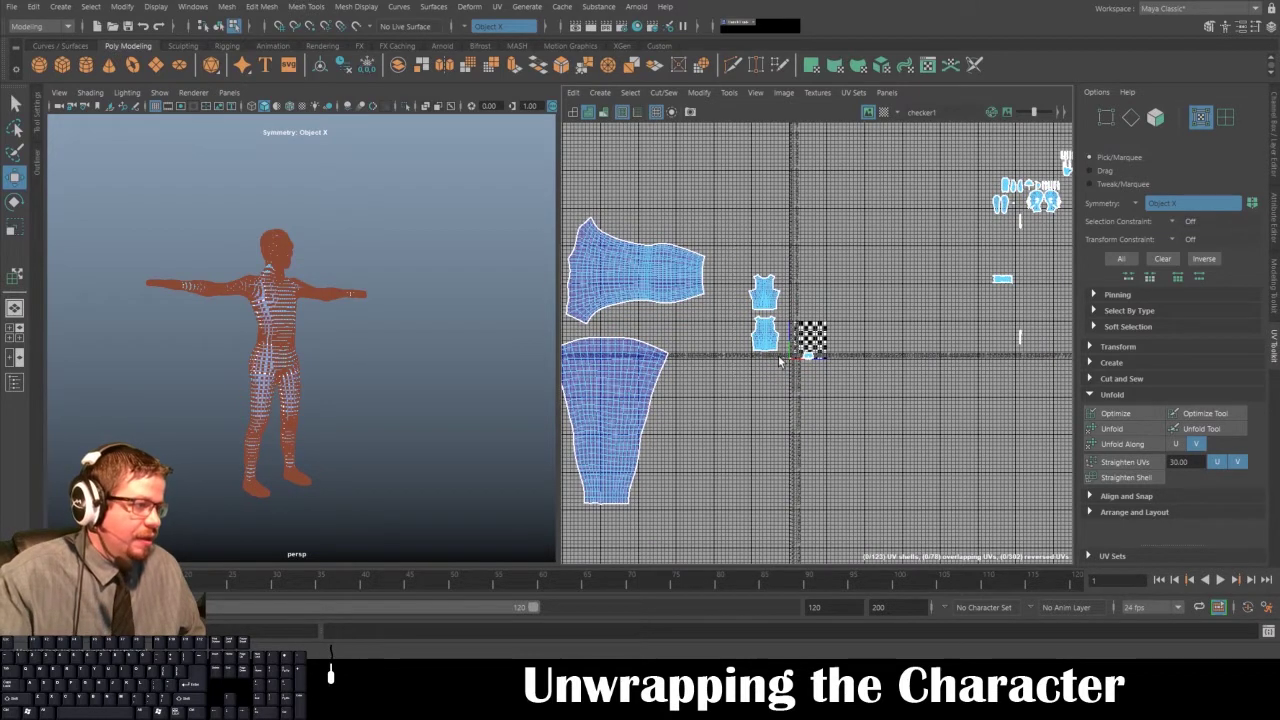
pyautogui.click(728, 94)
pyautogui.click(728, 93)
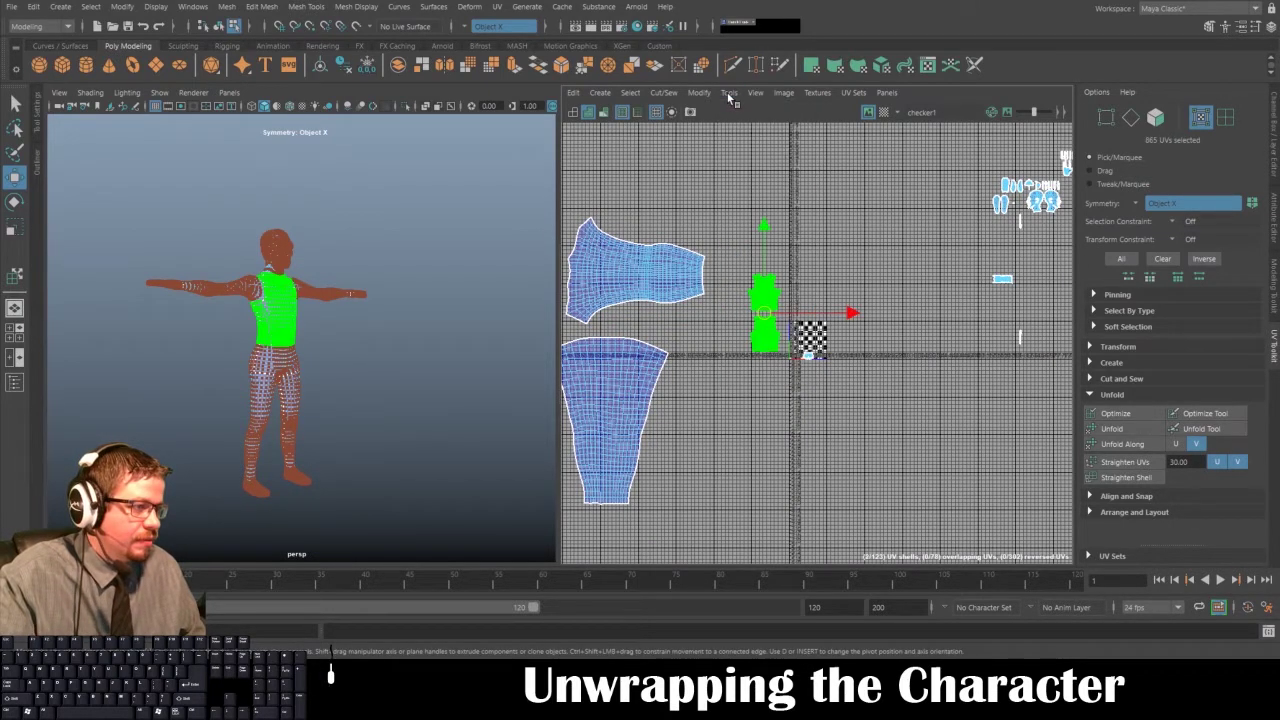
pyautogui.press('r')
pyautogui.moveTo(764, 314); pyautogui.dragTo(921, 419)
# - Move the enlarged torso shells away from the checker tile to free space beside the limb shells, then clear the selection
pyautogui.press('w')
pyautogui.keyDown('alt'); pyautogui.moveTo(802, 353); pyautogui.dragTo(772, 272, button='right'); pyautogui.keyUp('alt')
pyautogui.keyDown('alt'); pyautogui.moveTo(772, 272); pyautogui.dragTo(845, 217, button='middle'); pyautogui.keyUp('alt')
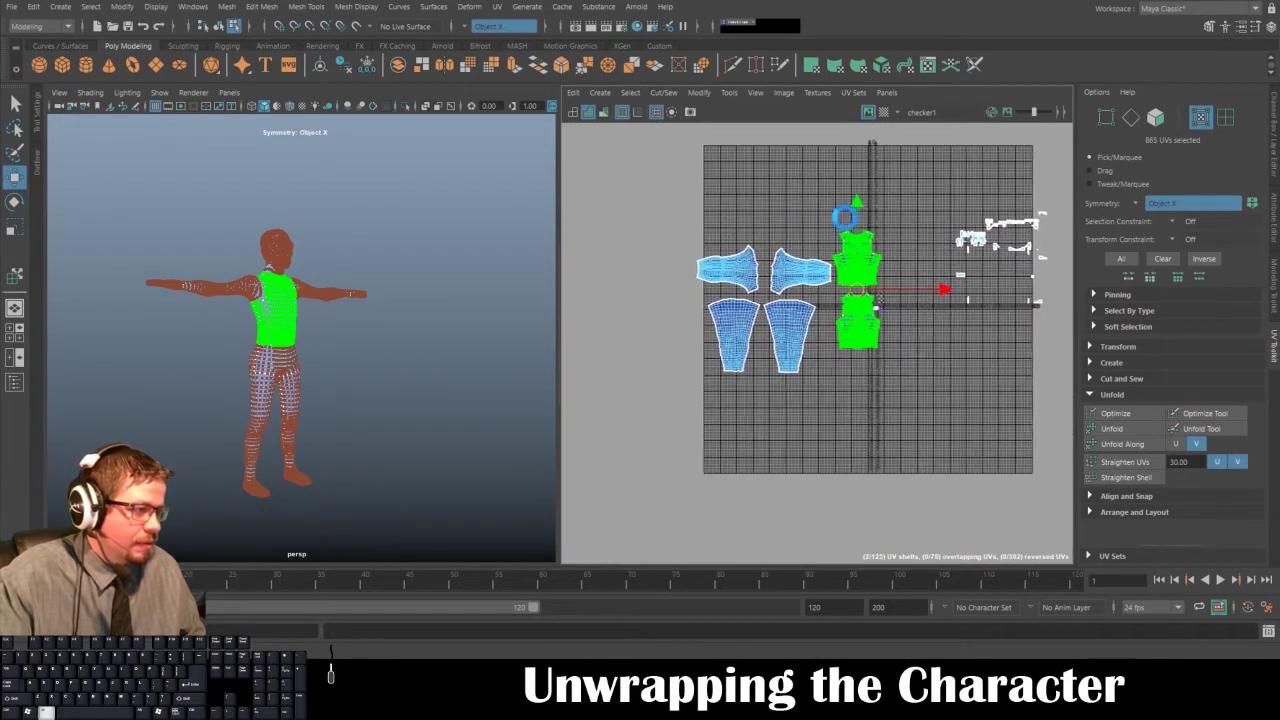
pyautogui.moveTo(858, 290); pyautogui.dragTo(853, 342)
pyautogui.press('r')
pyautogui.press('w')
pyautogui.moveTo(656, 316); pyautogui.dragTo(633, 314)
pyautogui.click(686, 194)
# - Examine the overlapping pelvis shells on the checker tile and the thin sliver shell between them
pyautogui.keyDown('alt'); pyautogui.moveTo(686, 194); pyautogui.dragTo(580, 190, button='middle'); pyautogui.keyUp('alt')
pyautogui.keyDown('alt'); pyautogui.moveTo(580, 190); pyautogui.dragTo(968, 610, button='right'); pyautogui.keyUp('alt')
pyautogui.keyDown('alt'); pyautogui.moveTo(772, 184); pyautogui.dragTo(786, 163, button='middle'); pyautogui.keyUp('alt')
pyautogui.keyDown('alt'); pyautogui.moveTo(786, 163); pyautogui.dragTo(860, 270, button='right'); pyautogui.keyUp('alt')
pyautogui.keyDown('alt'); pyautogui.moveTo(713, 133); pyautogui.dragTo(791, 320, button='middle'); pyautogui.keyUp('alt')
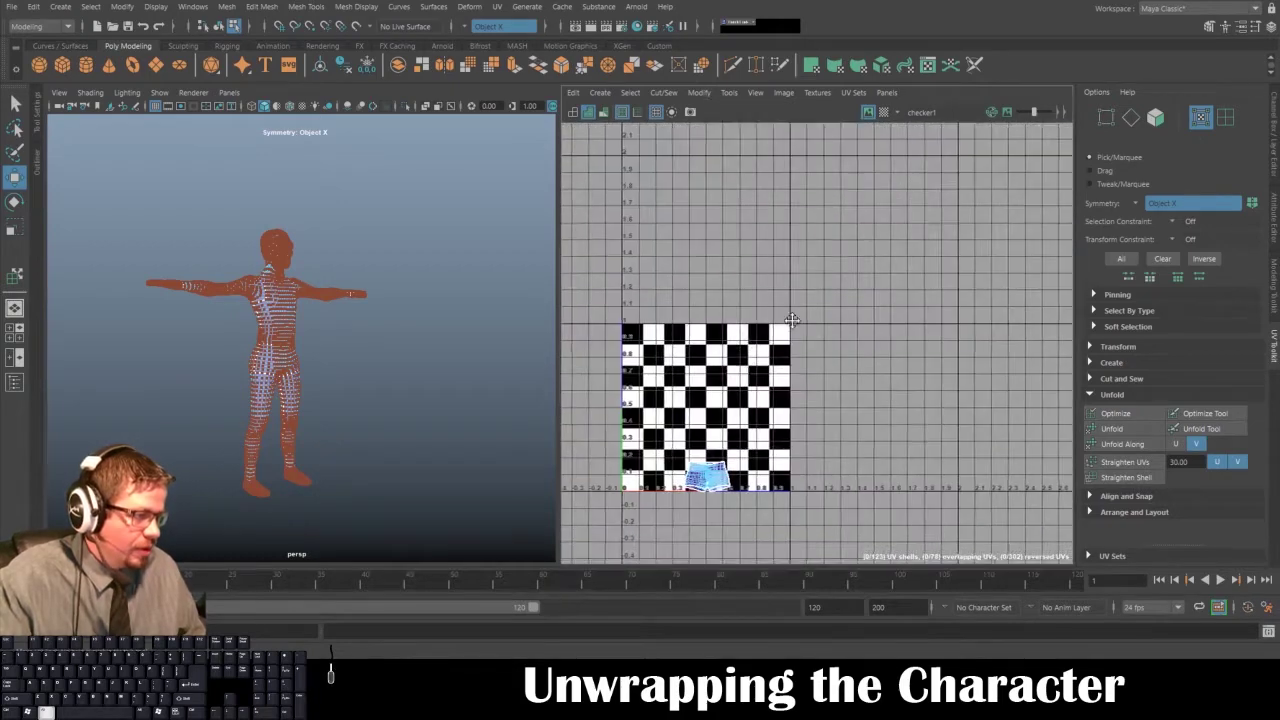
pyautogui.keyDown('alt'); pyautogui.moveTo(791, 320); pyautogui.dragTo(860, 420, button='right'); pyautogui.keyUp('alt')
pyautogui.keyDown('alt'); pyautogui.moveTo(810, 420); pyautogui.dragTo(849, 274, button='middle'); pyautogui.keyUp('alt')
pyautogui.keyDown('alt'); pyautogui.moveTo(849, 274); pyautogui.dragTo(925, 330, button='right'); pyautogui.keyUp('alt')
pyautogui.keyDown('alt'); pyautogui.moveTo(898, 240); pyautogui.dragTo(954, 288, button='middle'); pyautogui.keyUp('alt')
pyautogui.scroll(8, 871, 409)
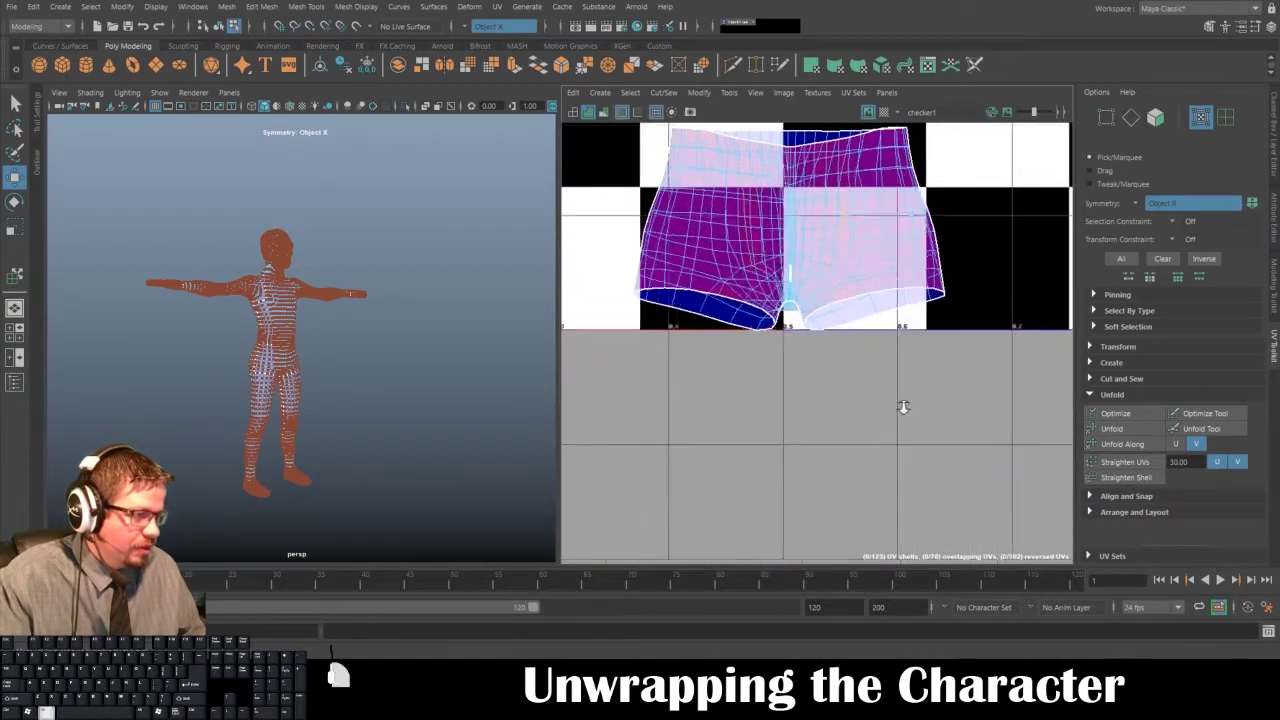
pyautogui.scroll(5, 737, 290)
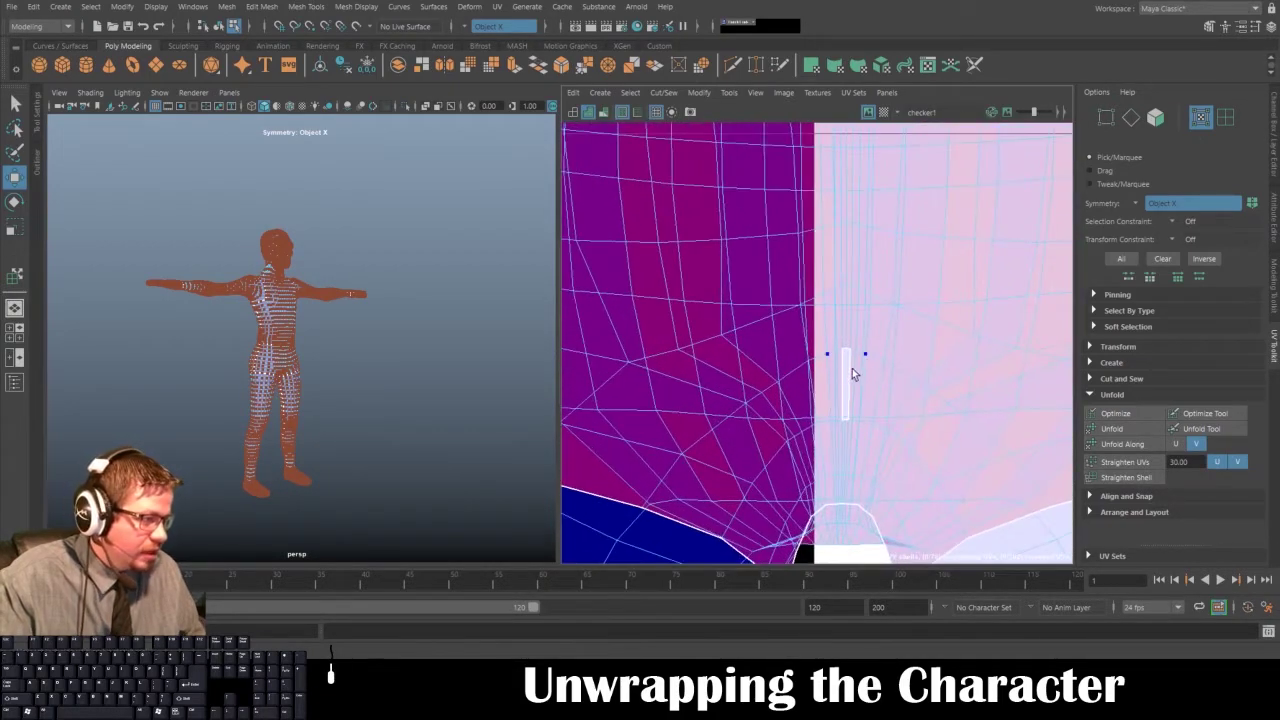
pyautogui.click(728, 93)
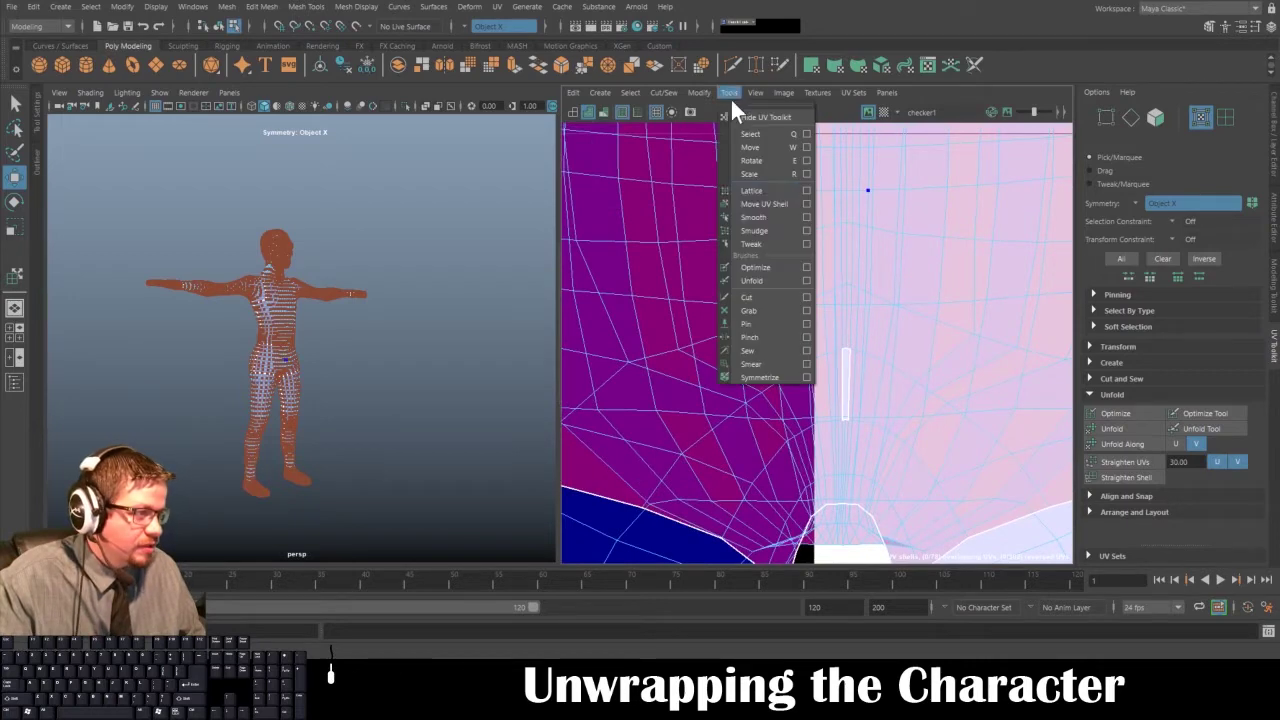
pyautogui.click(936, 396)
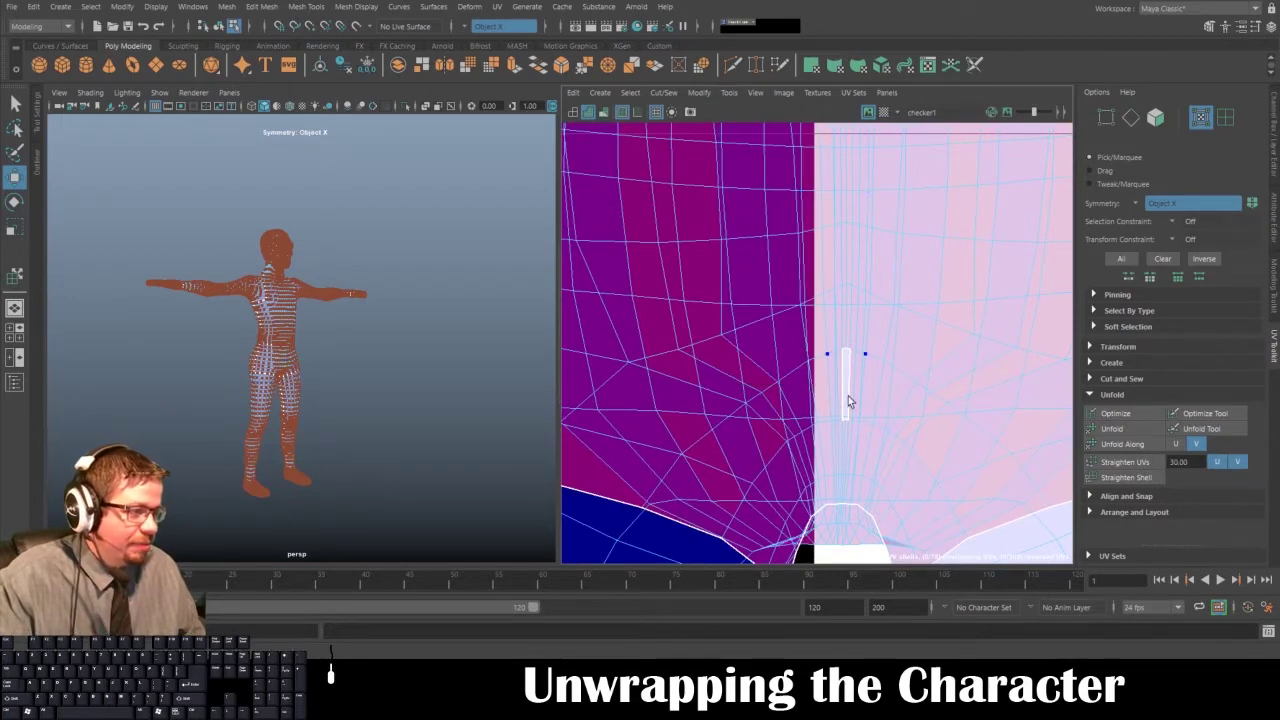
pyautogui.keyDown('alt'); pyautogui.moveTo(880, 443); pyautogui.dragTo(784, 314, button='right'); pyautogui.keyUp('alt')
# - Separate the overlapping pelvis shells with Move UV Shell, placing the front one above the back one
pyautogui.click(728, 93)
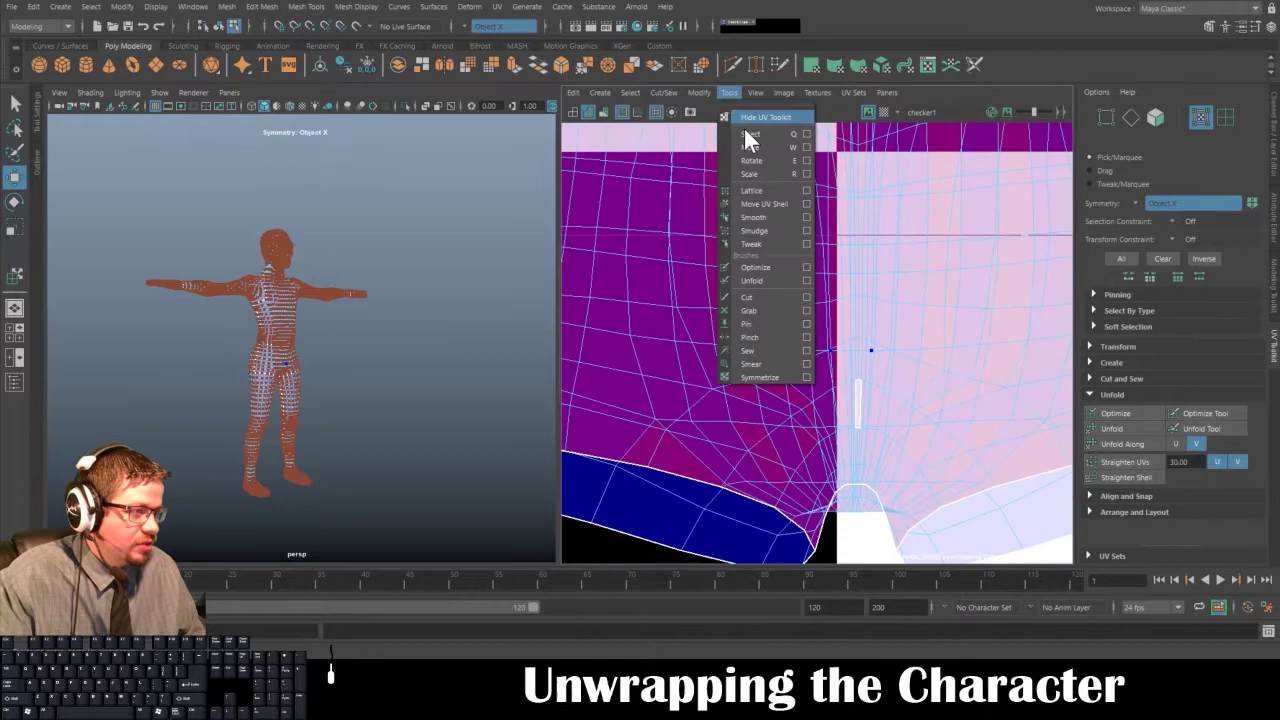
pyautogui.click(765, 205)
pyautogui.click(868, 376)
pyautogui.keyDown('alt'); pyautogui.moveTo(943, 482); pyautogui.dragTo(702, 102, button='right'); pyautogui.keyUp('alt')
pyautogui.moveTo(913, 325); pyautogui.dragTo(874, 78)
pyautogui.click(893, 457)
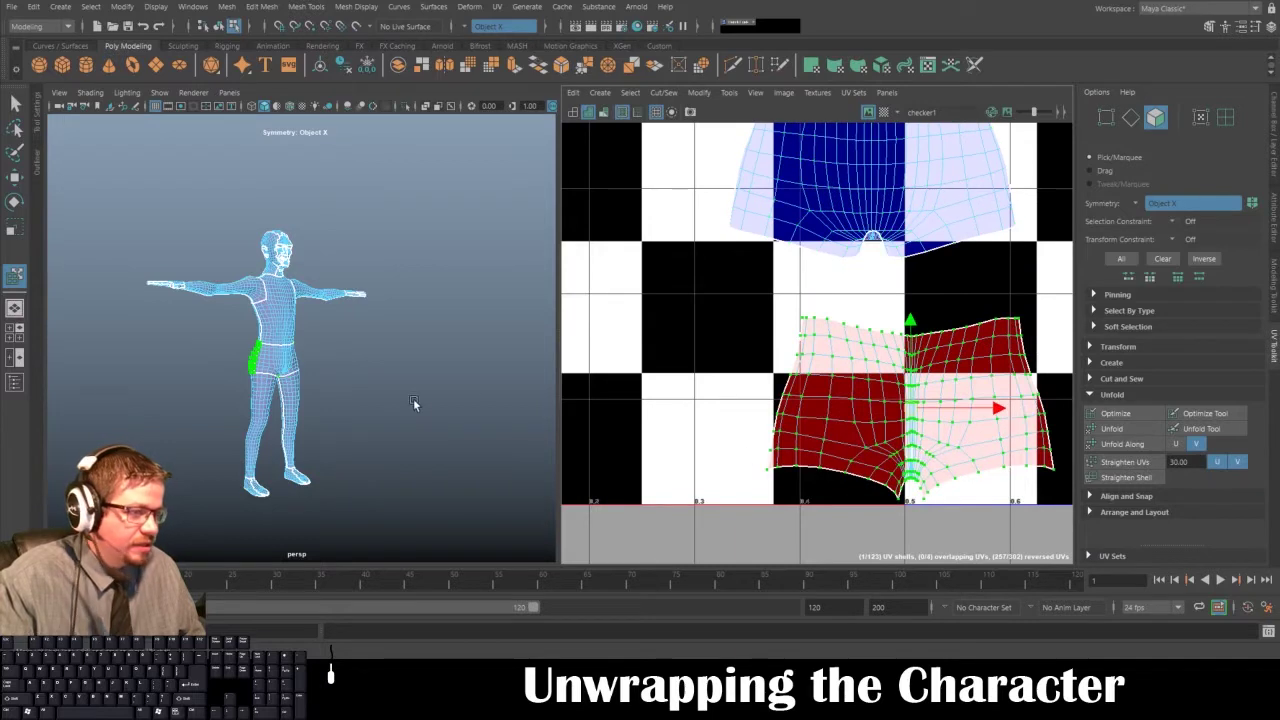
# - Select all faces of the back pelvis shell in the UV layout
pyautogui.press('f')
pyautogui.keyDown('alt'); pyautogui.moveTo(387, 346); pyautogui.dragTo(487, 313); pyautogui.keyUp('alt')
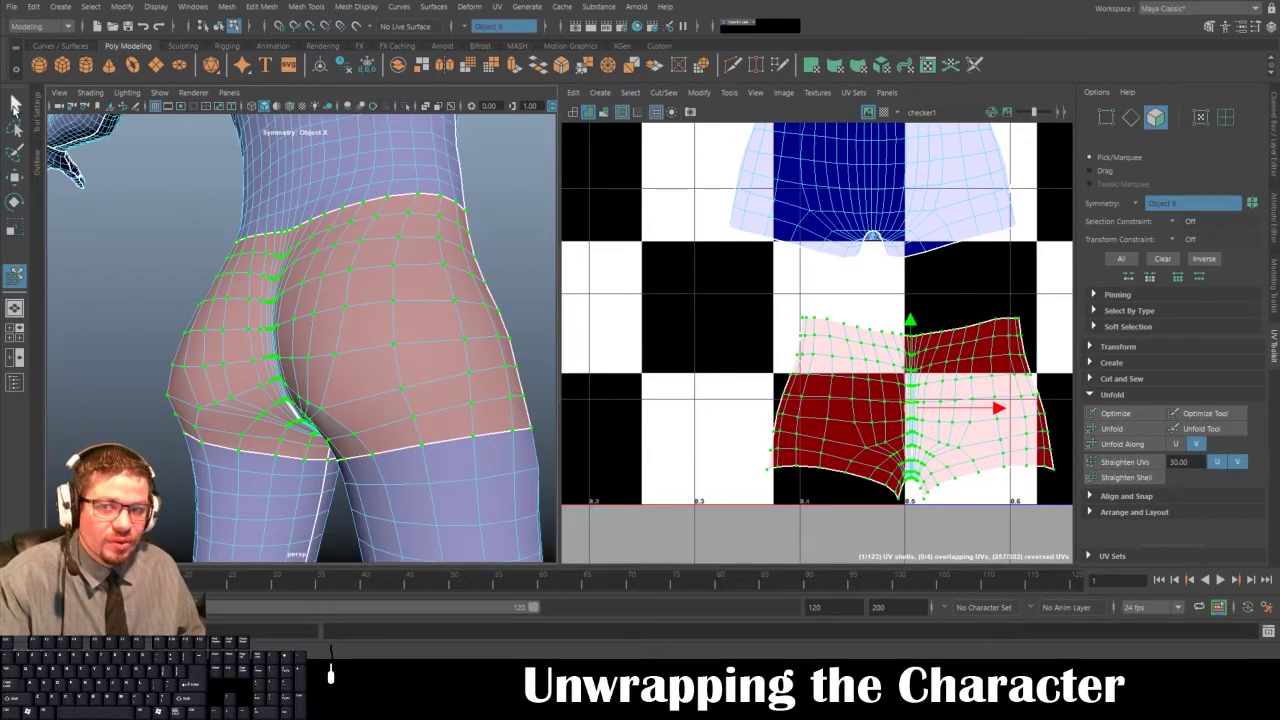
pyautogui.click(15, 103)
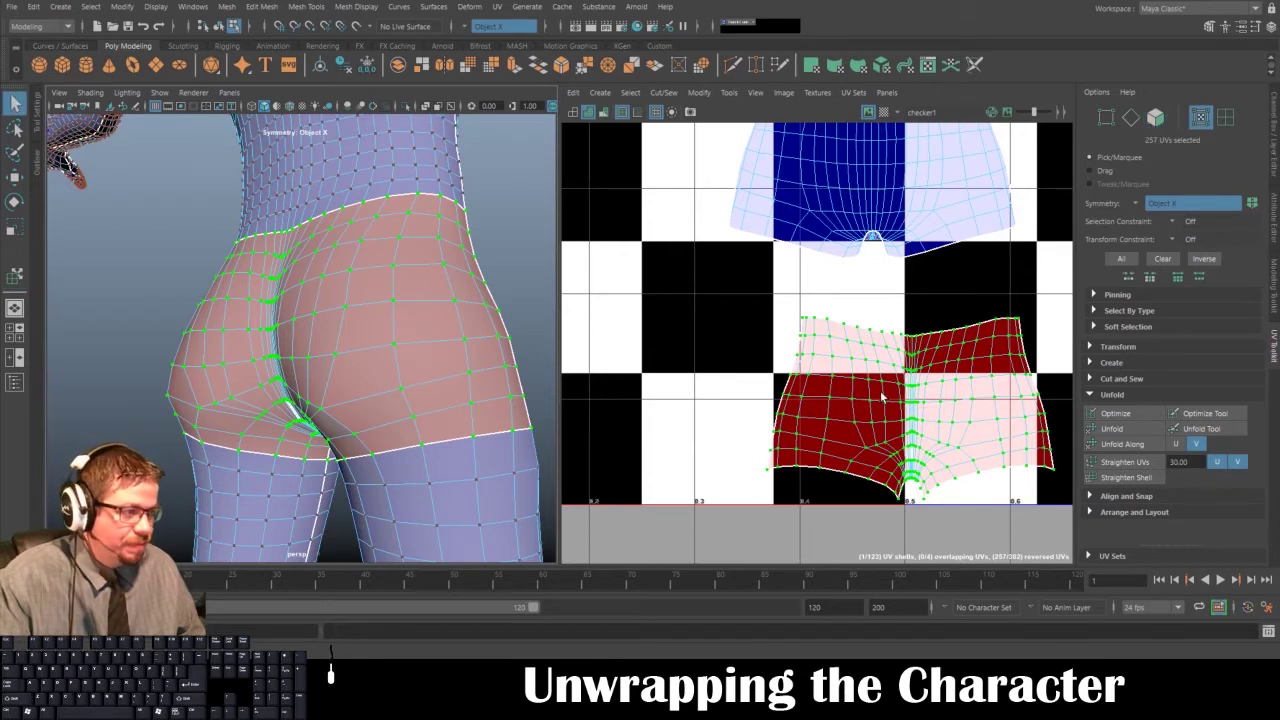
pyautogui.moveTo(858, 360); pyautogui.dragTo(858, 402, button='right')
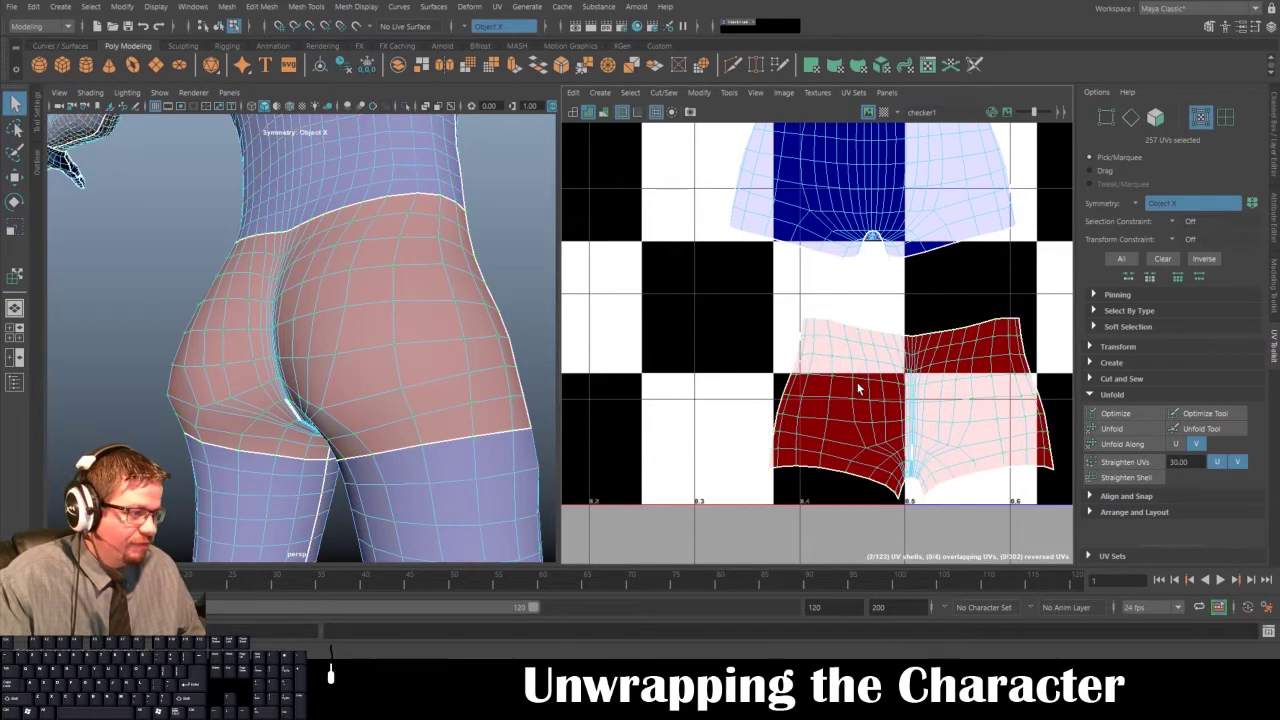
pyautogui.moveTo(767, 315); pyautogui.dragTo(996, 490)
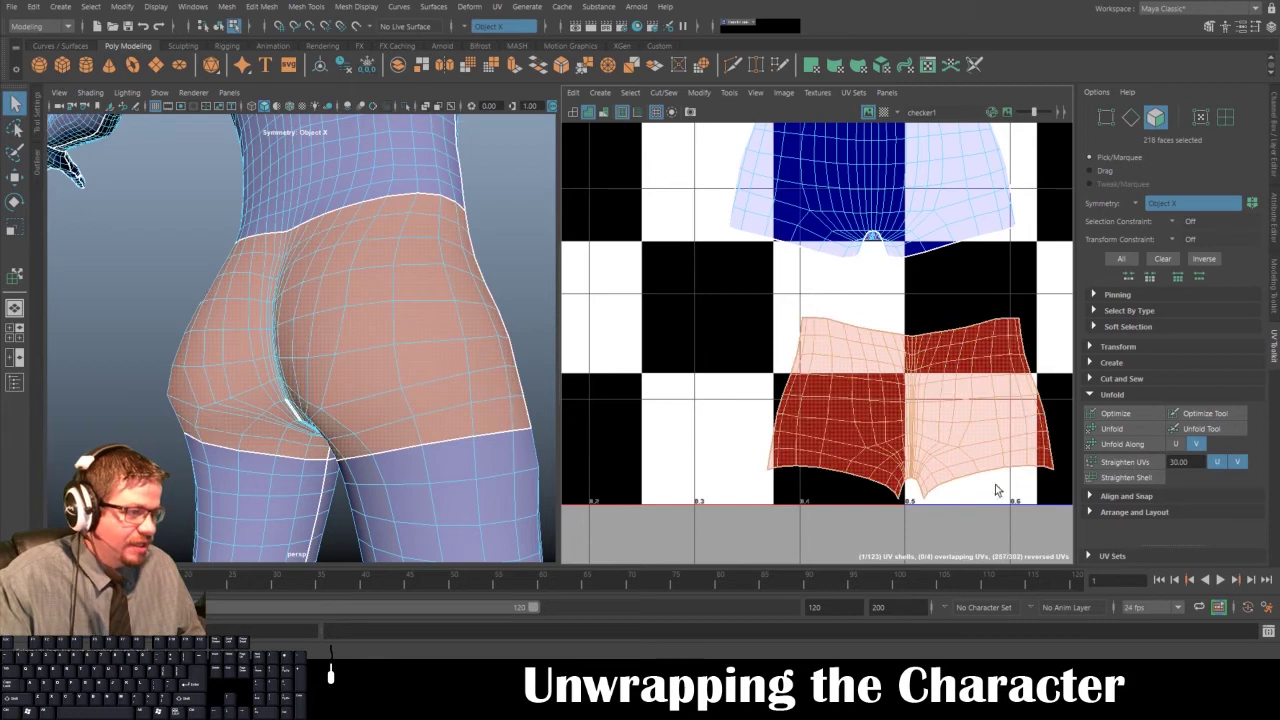
pyautogui.keyDown('alt'); pyautogui.moveTo(413, 447); pyautogui.dragTo(423, 420); pyautogui.keyUp('alt')
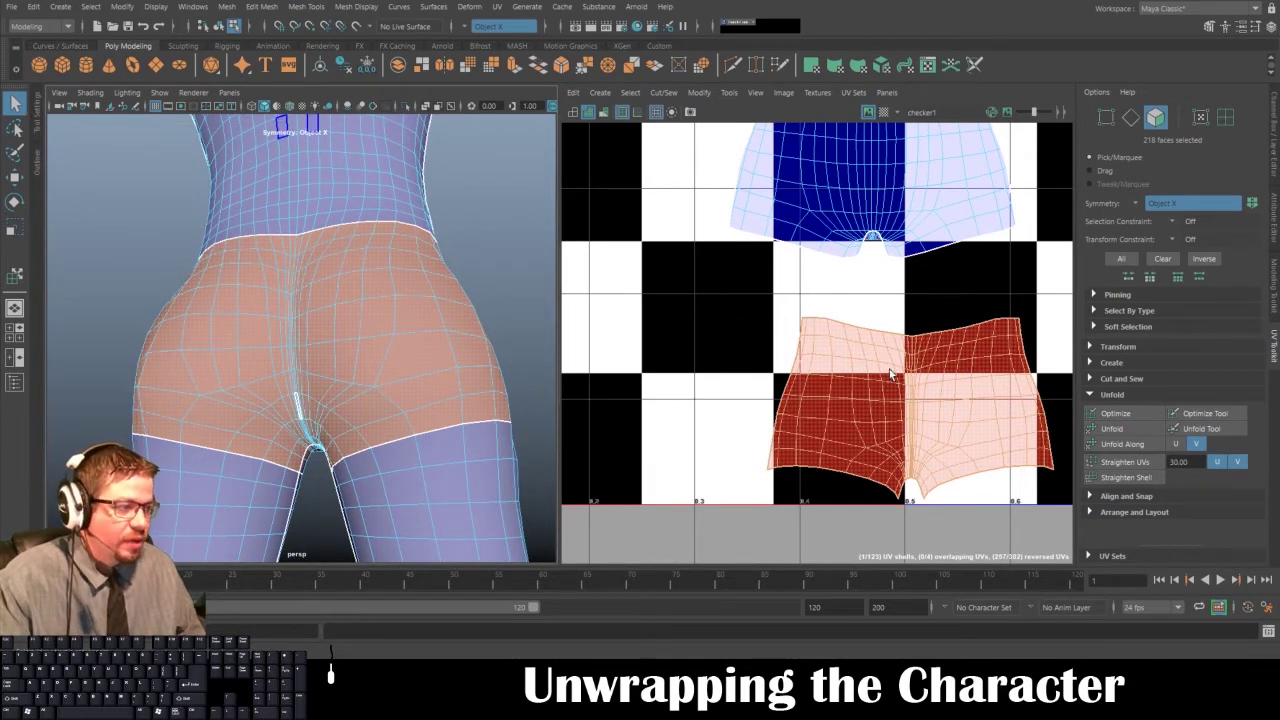
# - Add the two thin sliver faces between the buttocks to the back pelvis face selection
pyautogui.scroll(10, 376, 333)
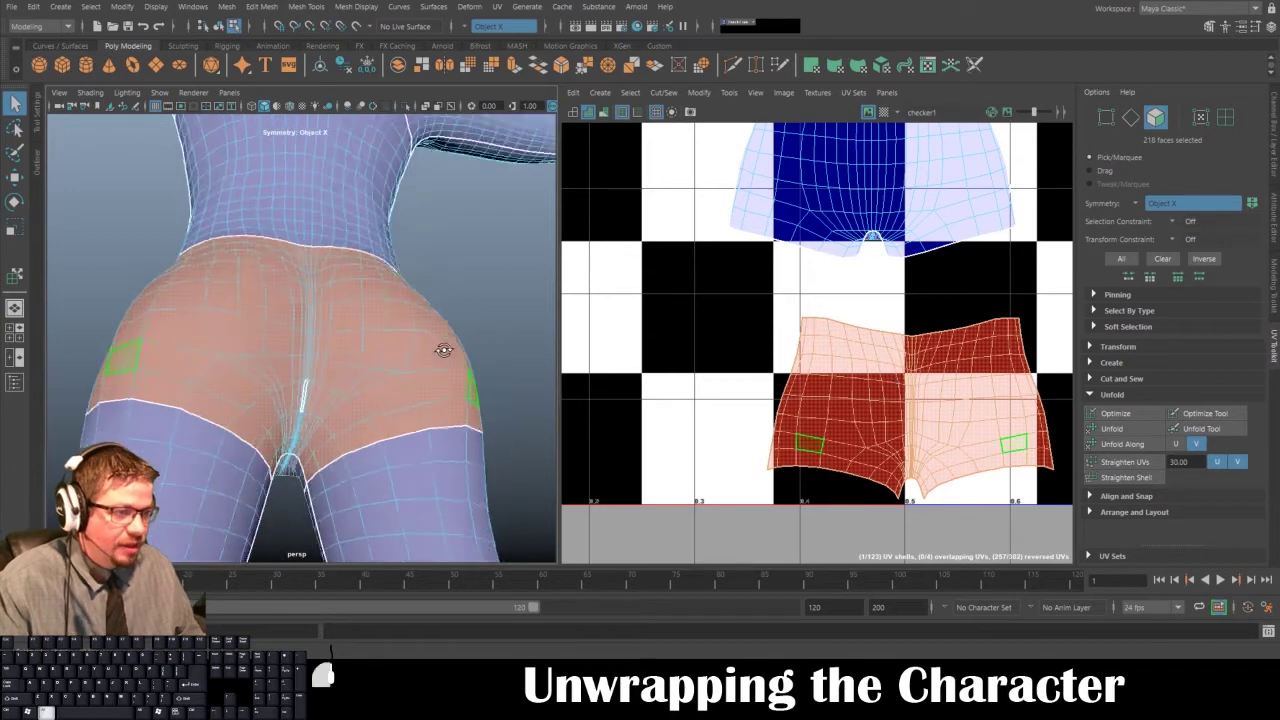
pyautogui.keyDown('alt'); pyautogui.moveTo(376, 333); pyautogui.dragTo(374, 324, button='middle'); pyautogui.keyUp('alt')
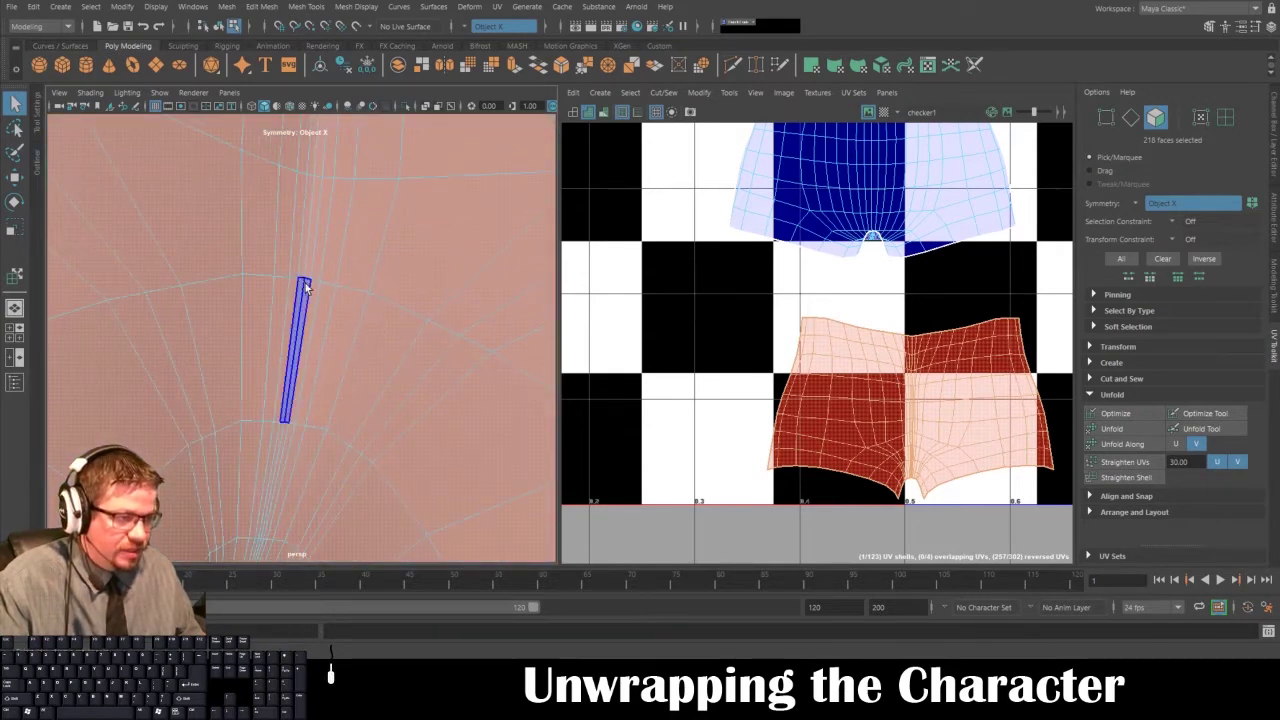
pyautogui.keyDown('shift'); pyautogui.click(309, 295); pyautogui.keyUp('shift')
pyautogui.keyDown('shift'); pyautogui.click(309, 296); pyautogui.keyUp('shift')
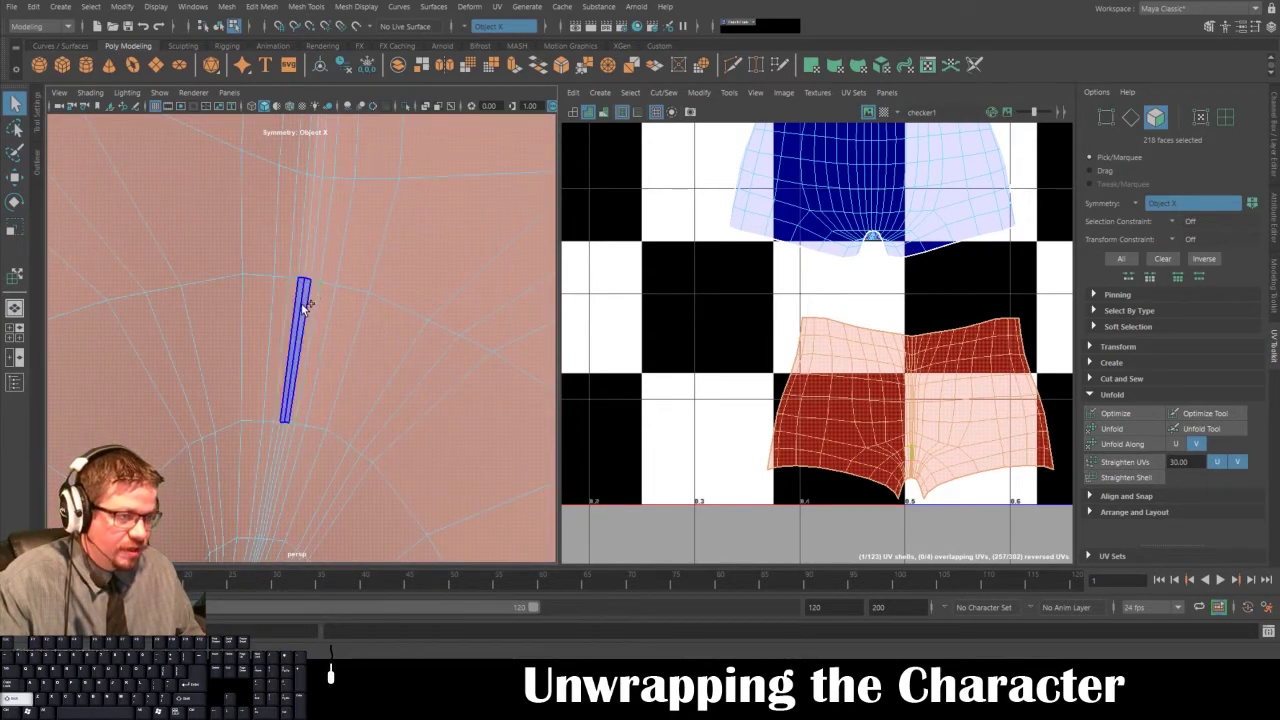
pyautogui.keyDown('shift'); pyautogui.click(302, 304); pyautogui.keyUp('shift')
# - Try projecting new UVs onto the selected back pelvis faces from behind, then undo the projection
pyautogui.keyDown('alt'); pyautogui.moveTo(302, 304); pyautogui.dragTo(226, 287, button='right'); pyautogui.keyUp('alt')
pyautogui.keyDown('alt'); pyautogui.moveTo(226, 287); pyautogui.dragTo(240, 337); pyautogui.keyUp('alt')
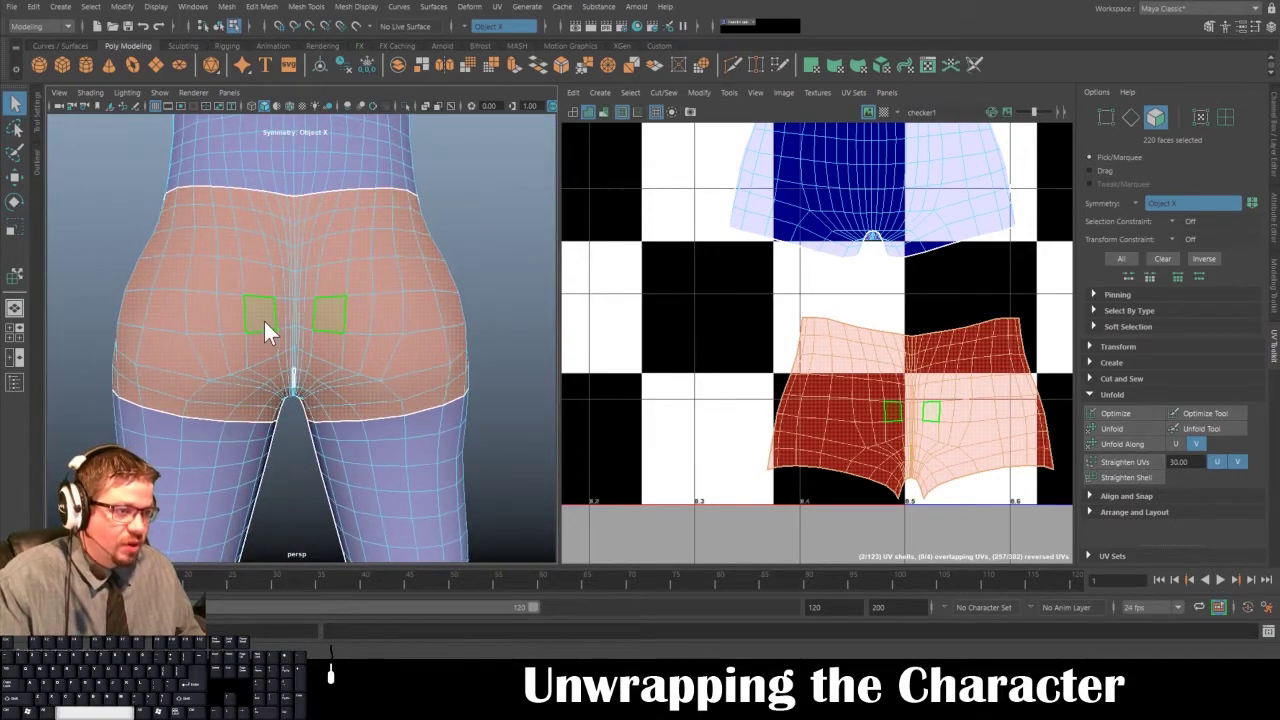
pyautogui.press('space')
pyautogui.moveTo(383, 349); pyautogui.dragTo(424, 134)
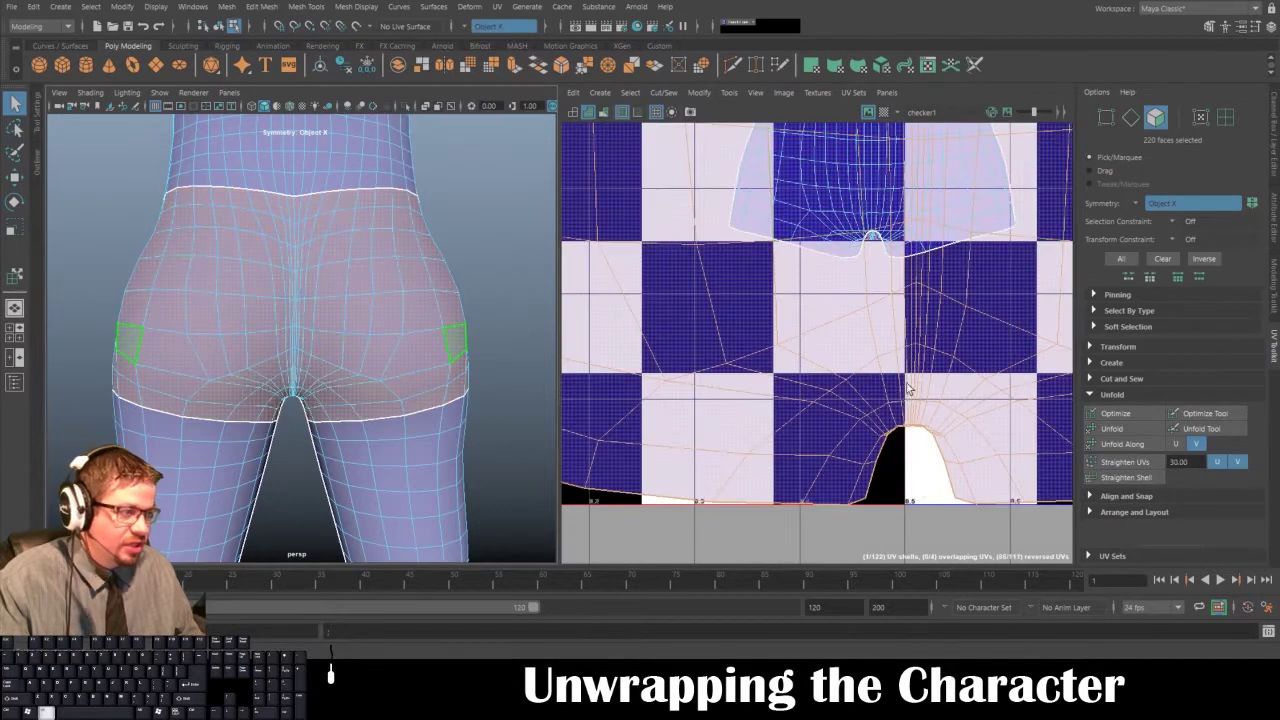
pyautogui.press('f')
pyautogui.click(729, 93)
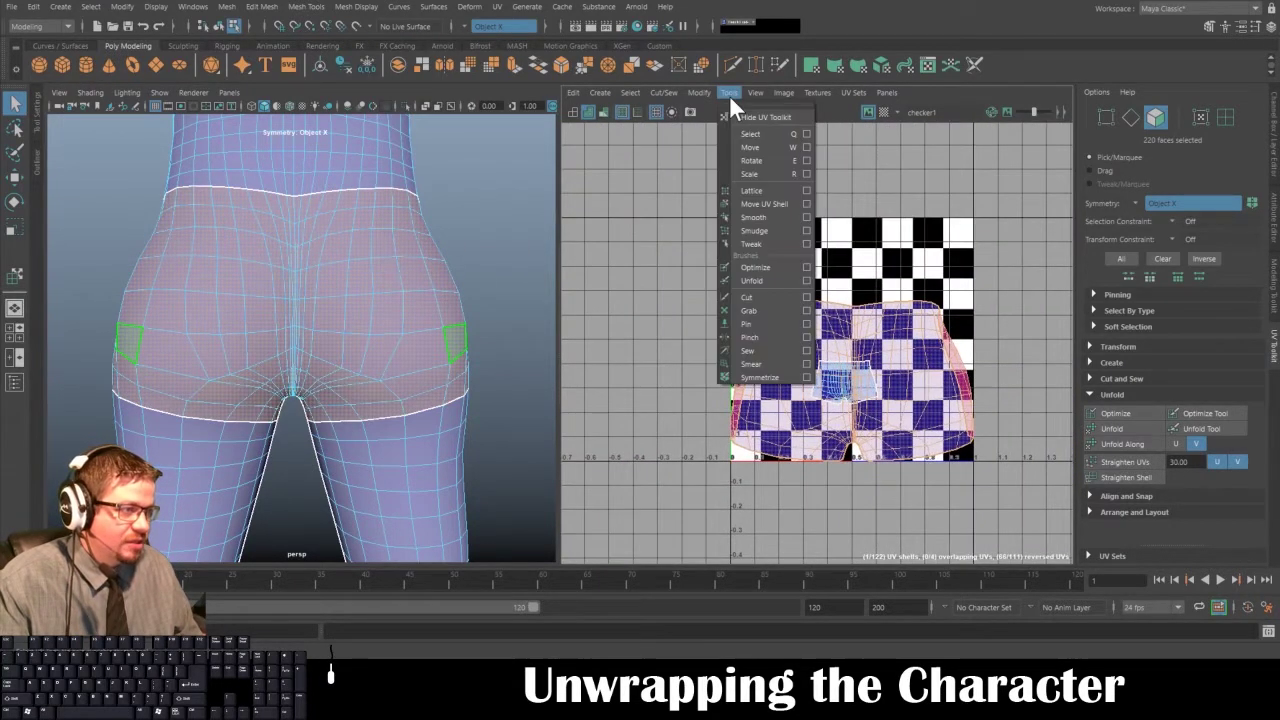
pyautogui.click(763, 203)
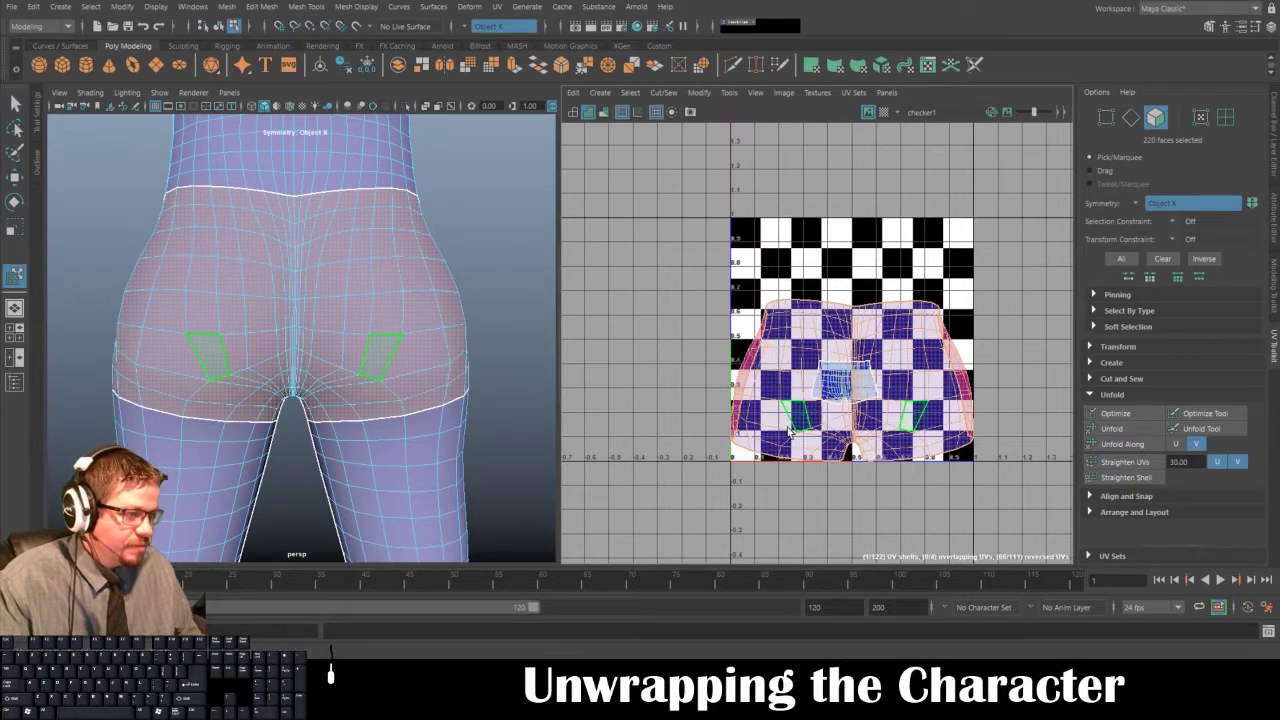
pyautogui.hotkey('ctrl', 'z')
pyautogui.hotkey('ctrl', 'z')
# - Select the border edges of the loose sliver faces between the buttocks and join them to the back pelvis shell with Move and Sew
pyautogui.keyDown('alt'); pyautogui.moveTo(385, 268); pyautogui.dragTo(340, 180); pyautogui.keyUp('alt')
pyautogui.keyDown('alt'); pyautogui.moveTo(310, 240); pyautogui.dragTo(327, 362, button='right'); pyautogui.keyUp('alt')
pyautogui.keyDown('alt'); pyautogui.moveTo(265, 243); pyautogui.dragTo(272, 292, button='right'); pyautogui.keyUp('alt')
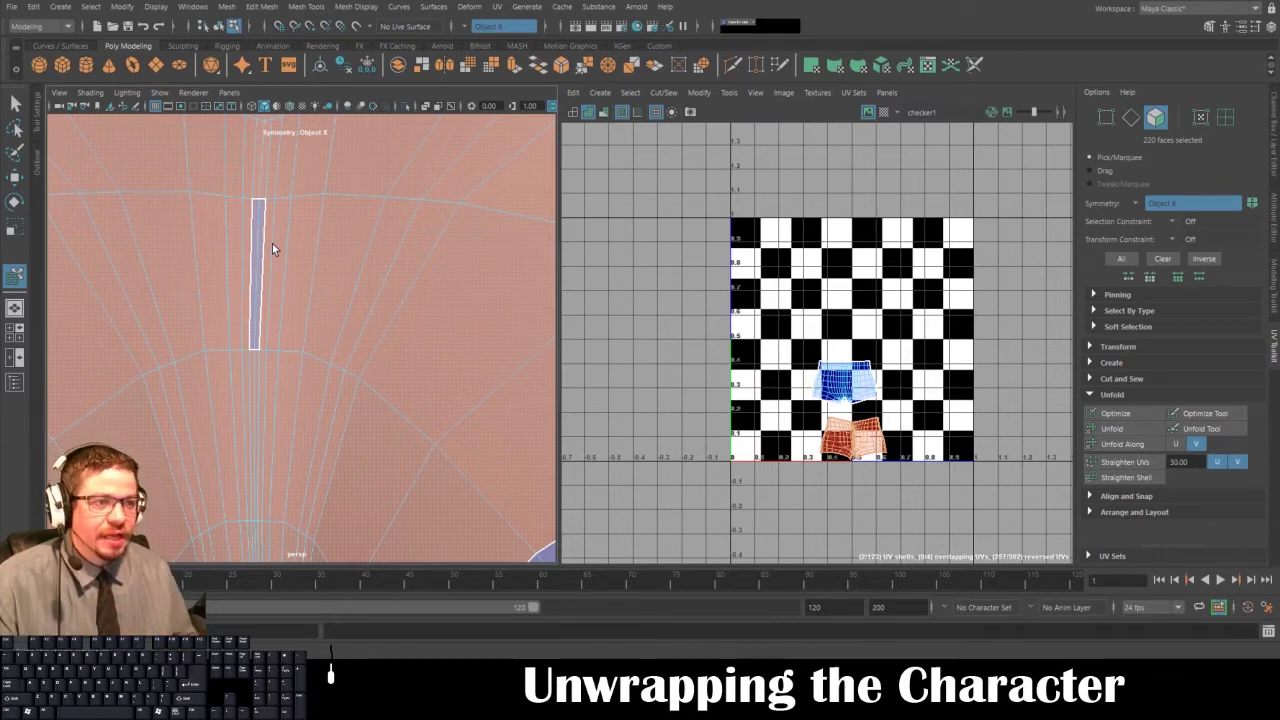
pyautogui.moveTo(246, 203); pyautogui.dragTo(235, 172, button='right')
pyautogui.click(251, 229)
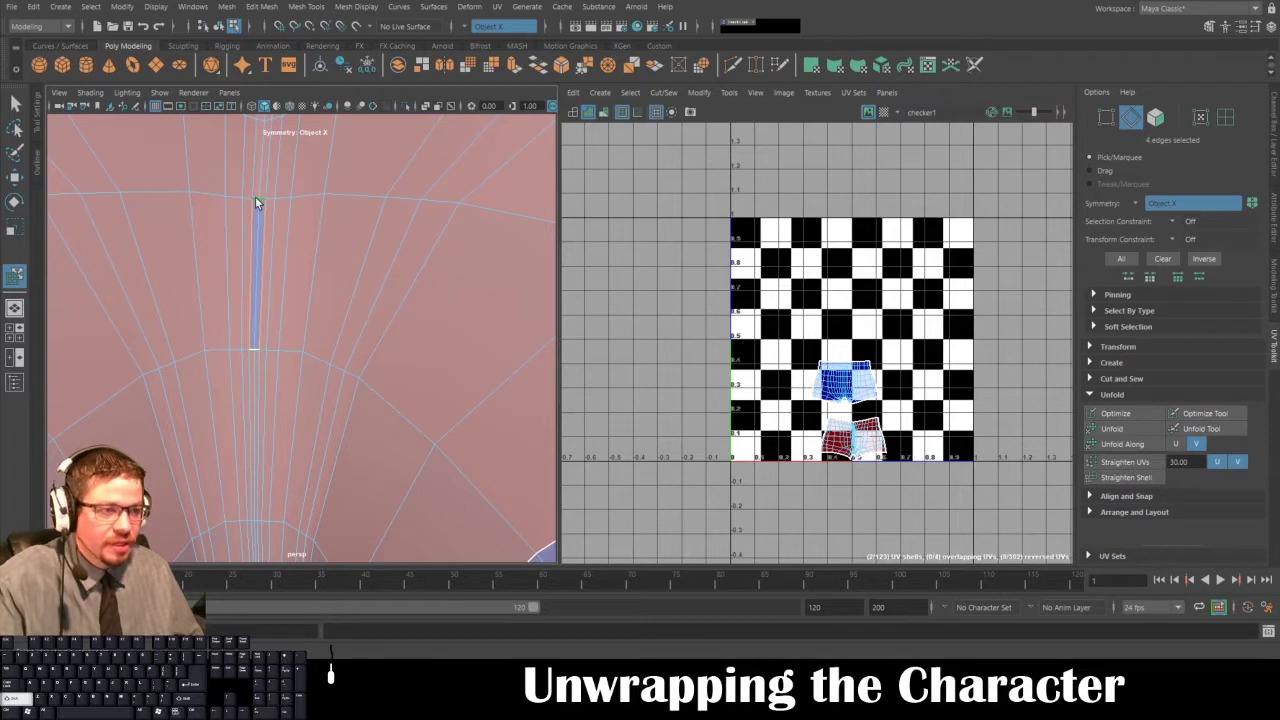
pyautogui.keyDown('shift'); pyautogui.click(250, 349); pyautogui.keyUp('shift')
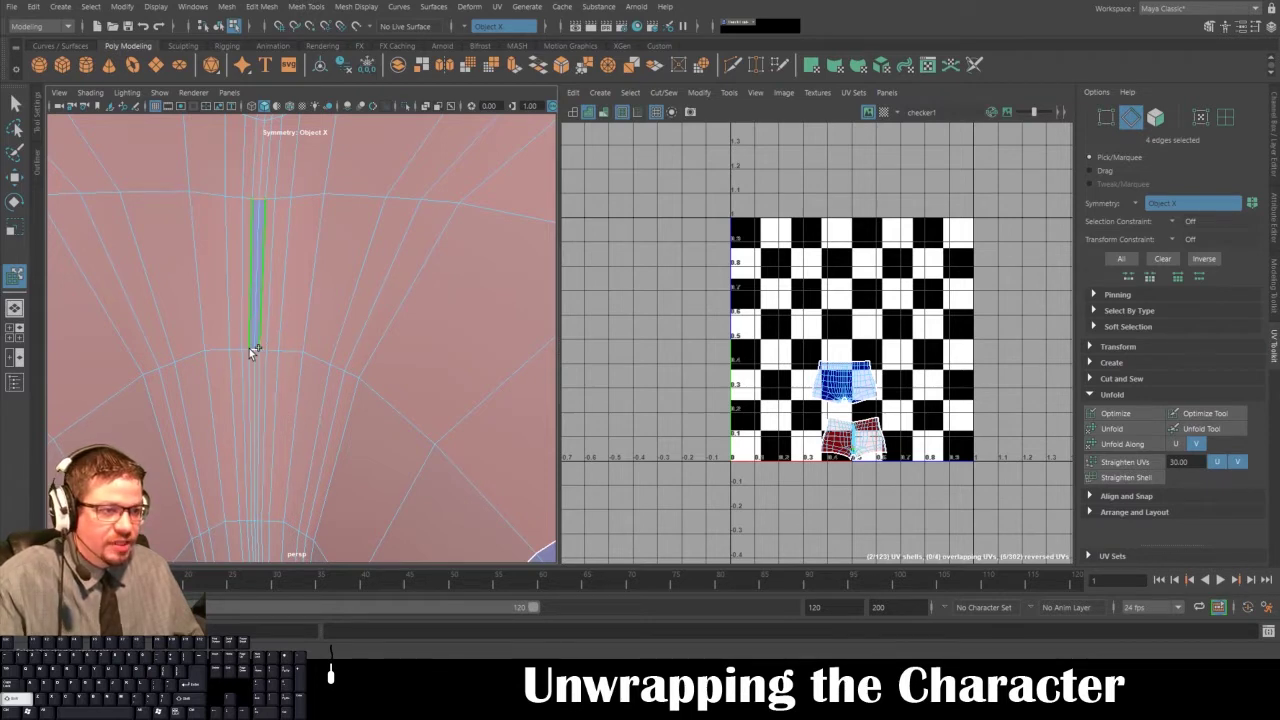
pyautogui.hotkey('ctrl', 'z')
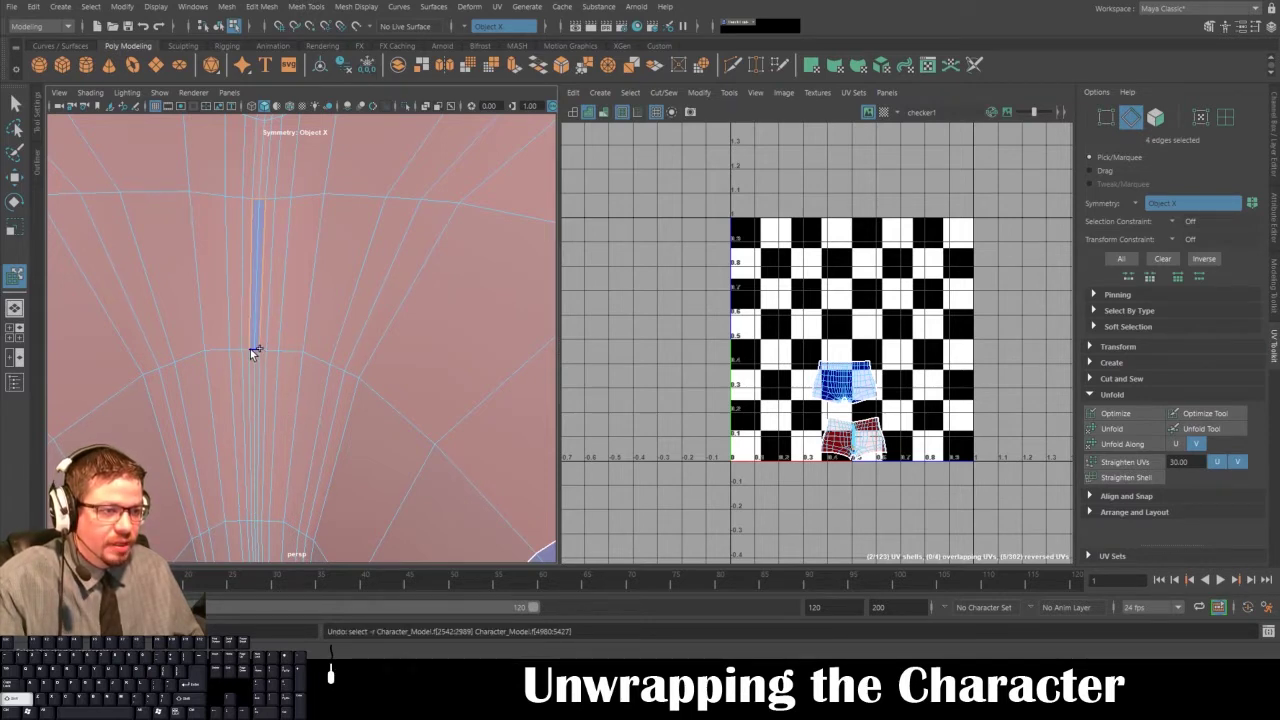
pyautogui.keyDown('shift'); pyautogui.click(250, 349); pyautogui.keyUp('shift')
pyautogui.click(733, 94)
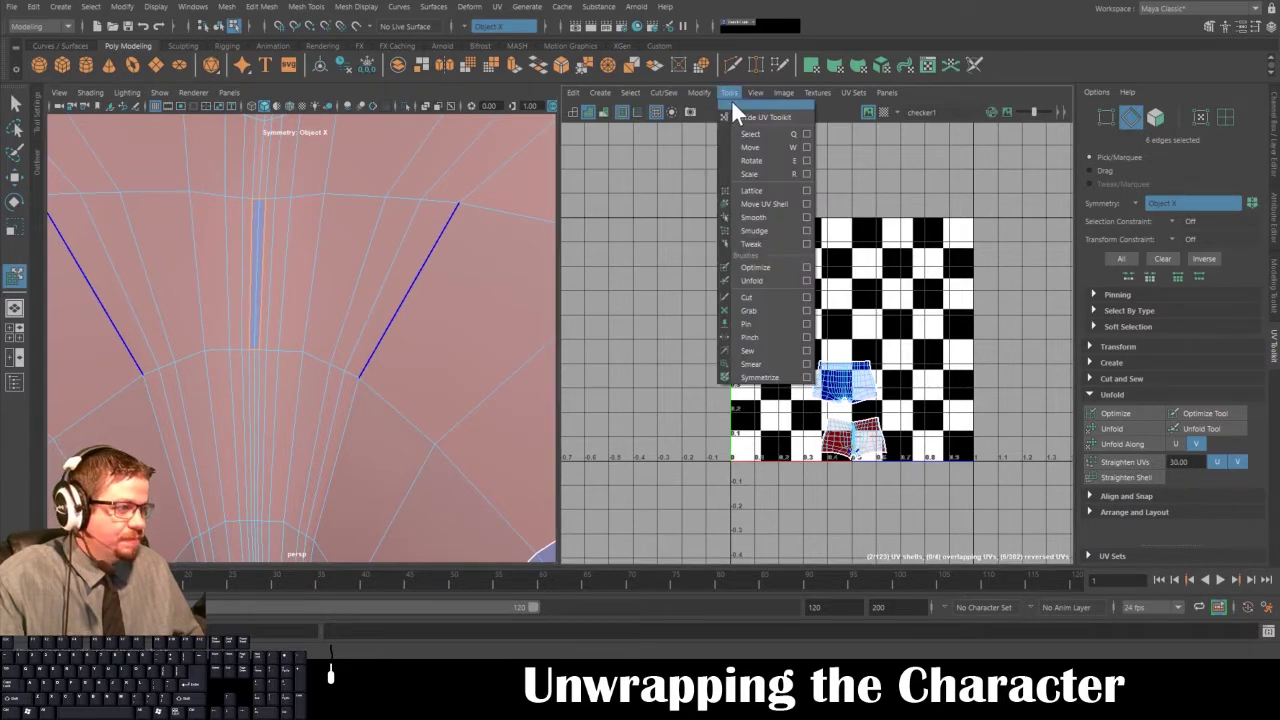
pyautogui.moveTo(664, 93)
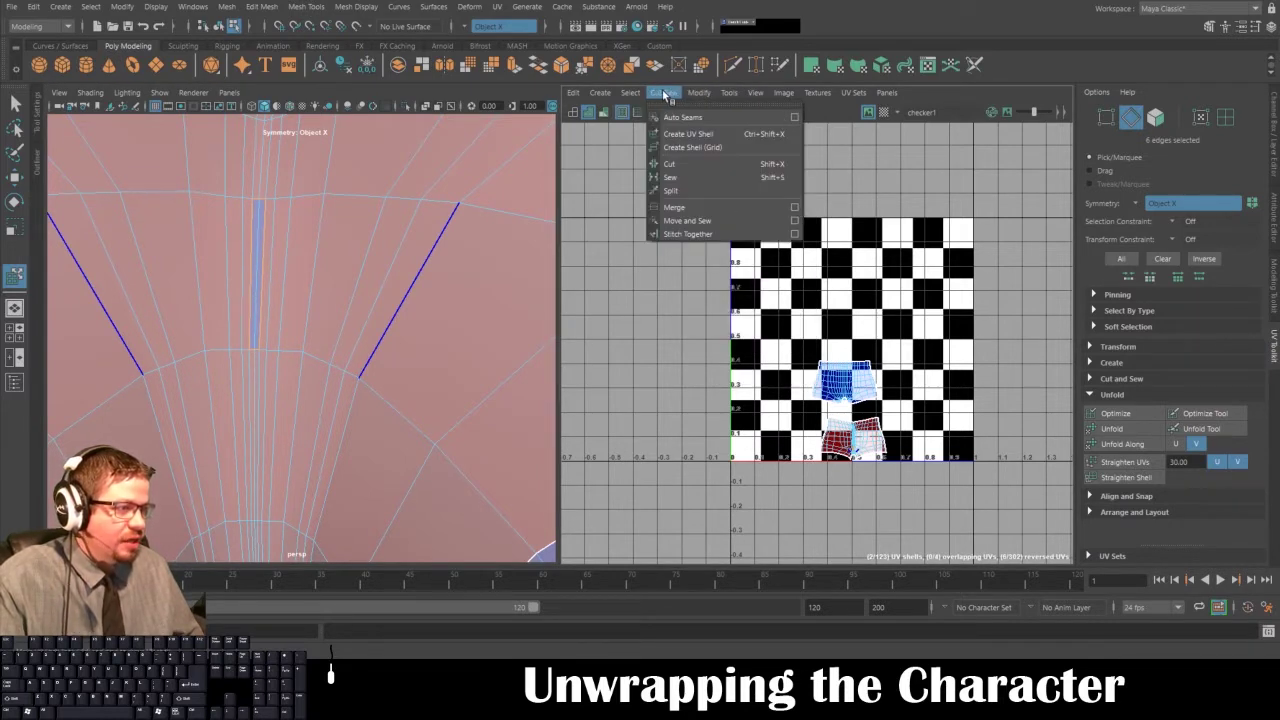
pyautogui.click(674, 219)
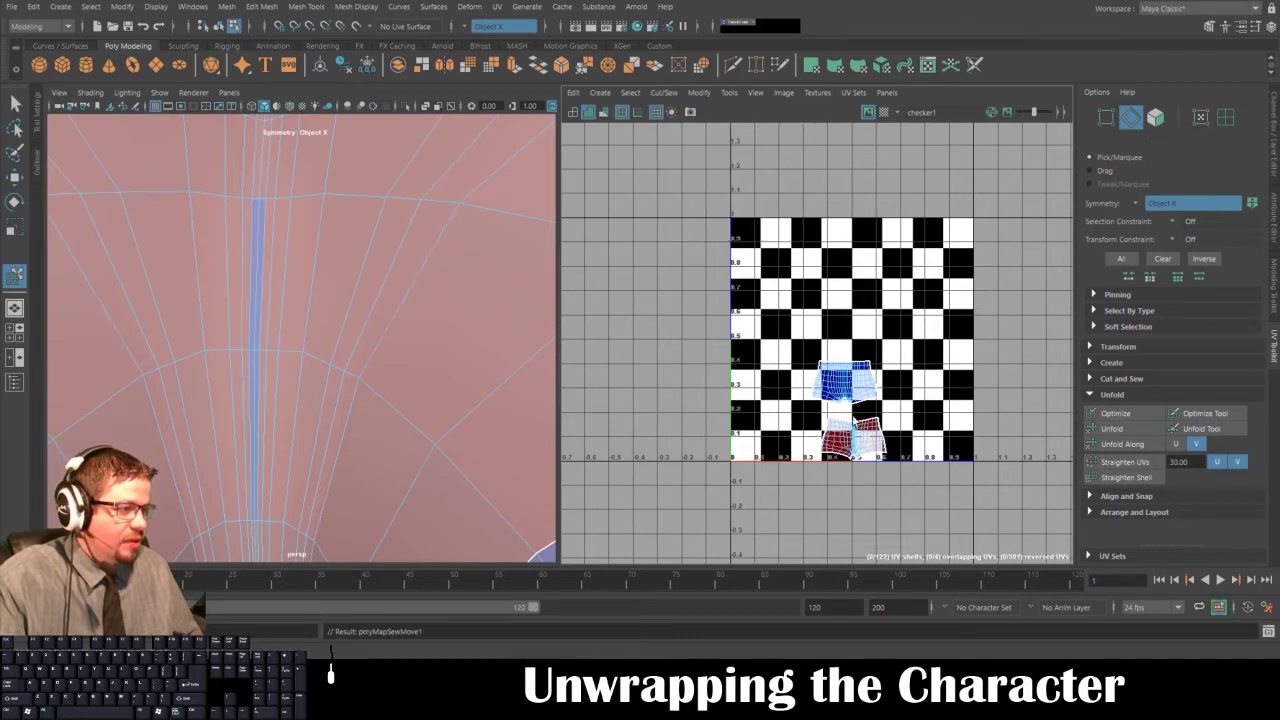
# - Examine the sewn sliver faces along the centre line of the back pelvis shell in the UV layout
pyautogui.keyDown('alt'); pyautogui.moveTo(853, 420); pyautogui.dragTo(766, 300, button='middle'); pyautogui.keyUp('alt')
pyautogui.keyDown('alt'); pyautogui.moveTo(766, 300); pyautogui.dragTo(770, 520, button='right'); pyautogui.keyUp('alt')
pyautogui.keyDown('alt'); pyautogui.moveTo(770, 520); pyautogui.dragTo(864, 570, button='middle'); pyautogui.keyUp('alt')
pyautogui.keyDown('alt'); pyautogui.moveTo(694, 277); pyautogui.dragTo(701, 443, button='right'); pyautogui.keyUp('alt')
pyautogui.keyDown('alt'); pyautogui.moveTo(701, 443); pyautogui.dragTo(852, 453, button='middle'); pyautogui.keyUp('alt')
pyautogui.keyDown('alt'); pyautogui.moveTo(852, 453); pyautogui.dragTo(849, 583, button='right'); pyautogui.keyUp('alt')
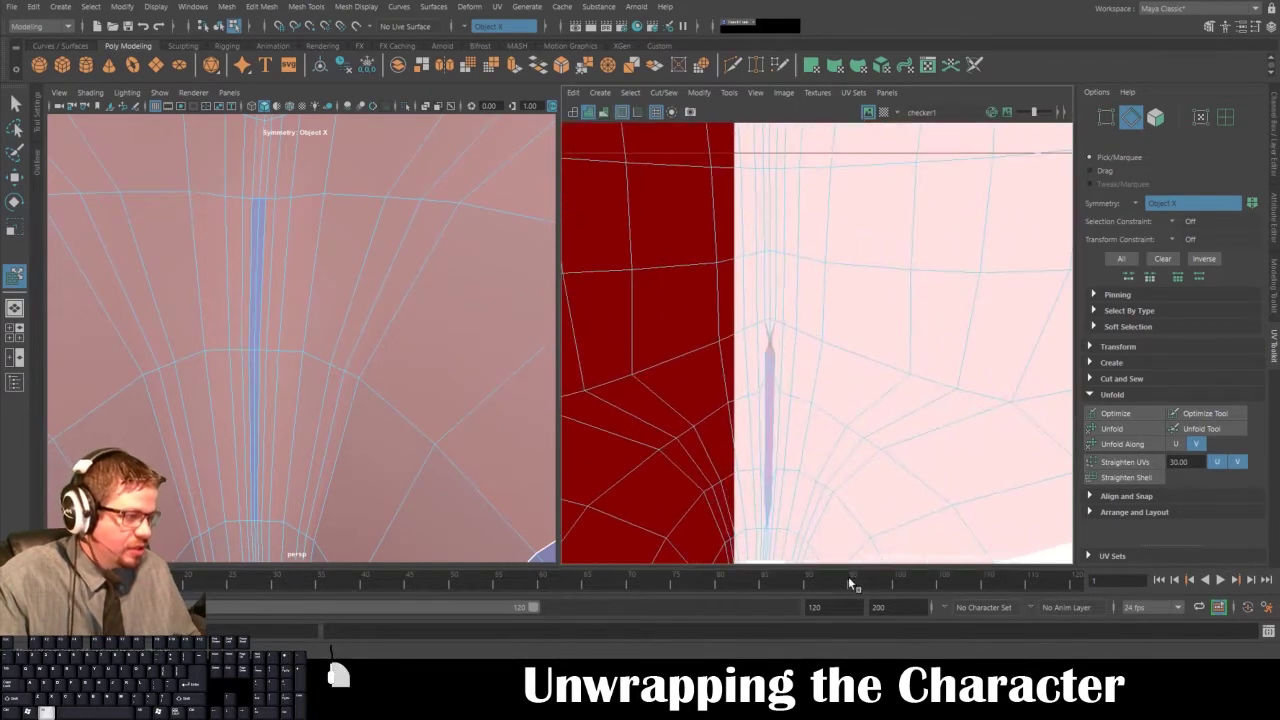
pyautogui.keyDown('alt'); pyautogui.moveTo(773, 420); pyautogui.dragTo(721, 353, button='middle'); pyautogui.keyUp('alt')
pyautogui.keyDown('alt'); pyautogui.moveTo(721, 353); pyautogui.dragTo(724, 425, button='right'); pyautogui.keyUp('alt')
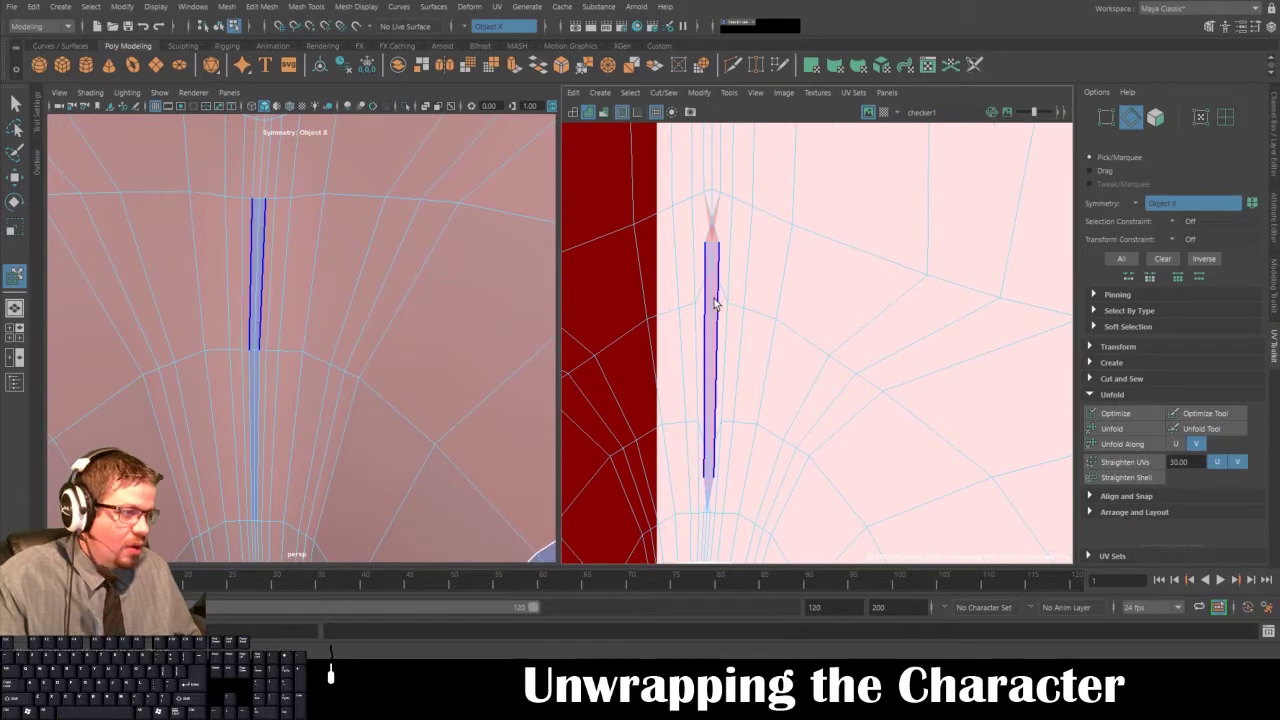
pyautogui.scroll(-8, 715, 305)
pyautogui.click(723, 251)
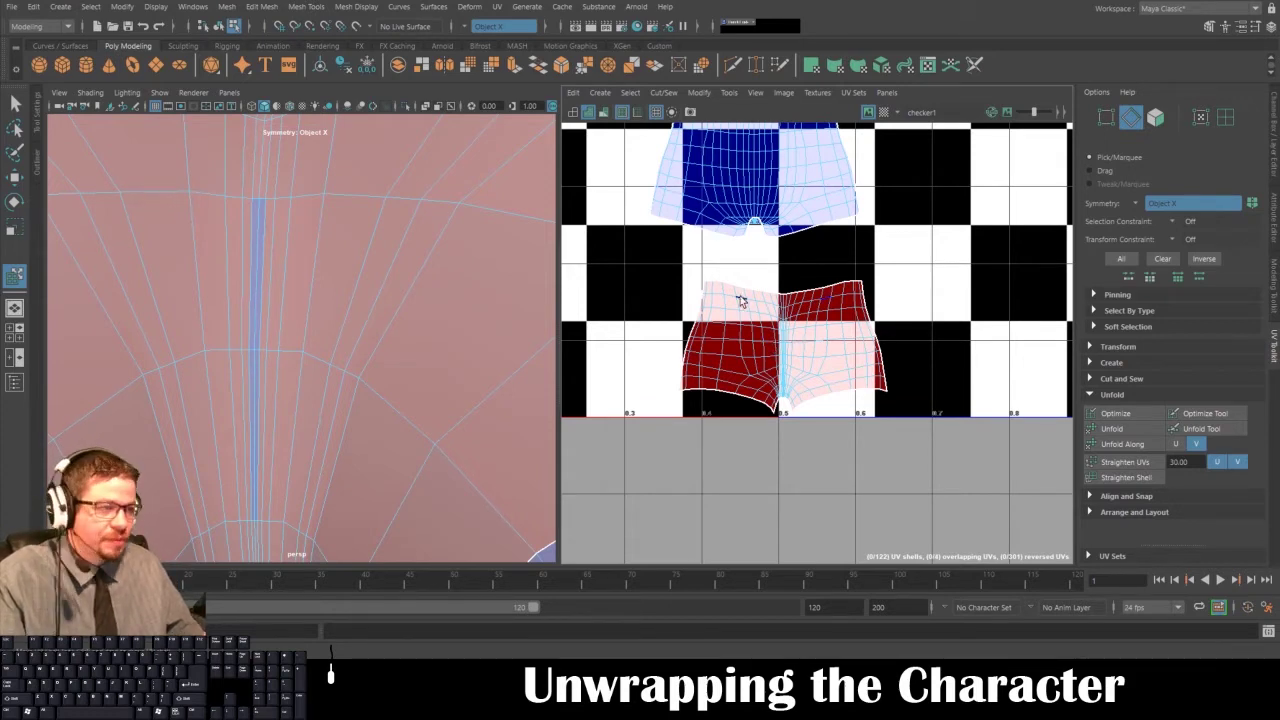
pyautogui.scroll(5, 751, 334)
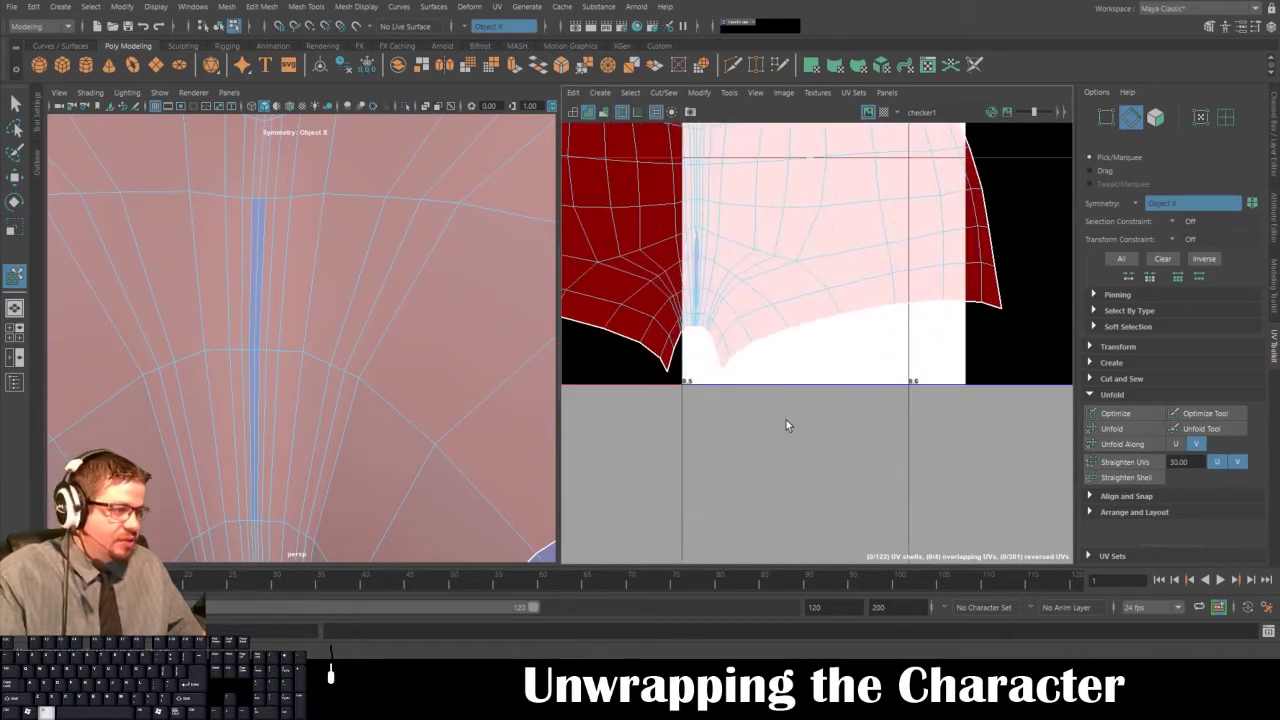
pyautogui.scroll(5, 786, 426)
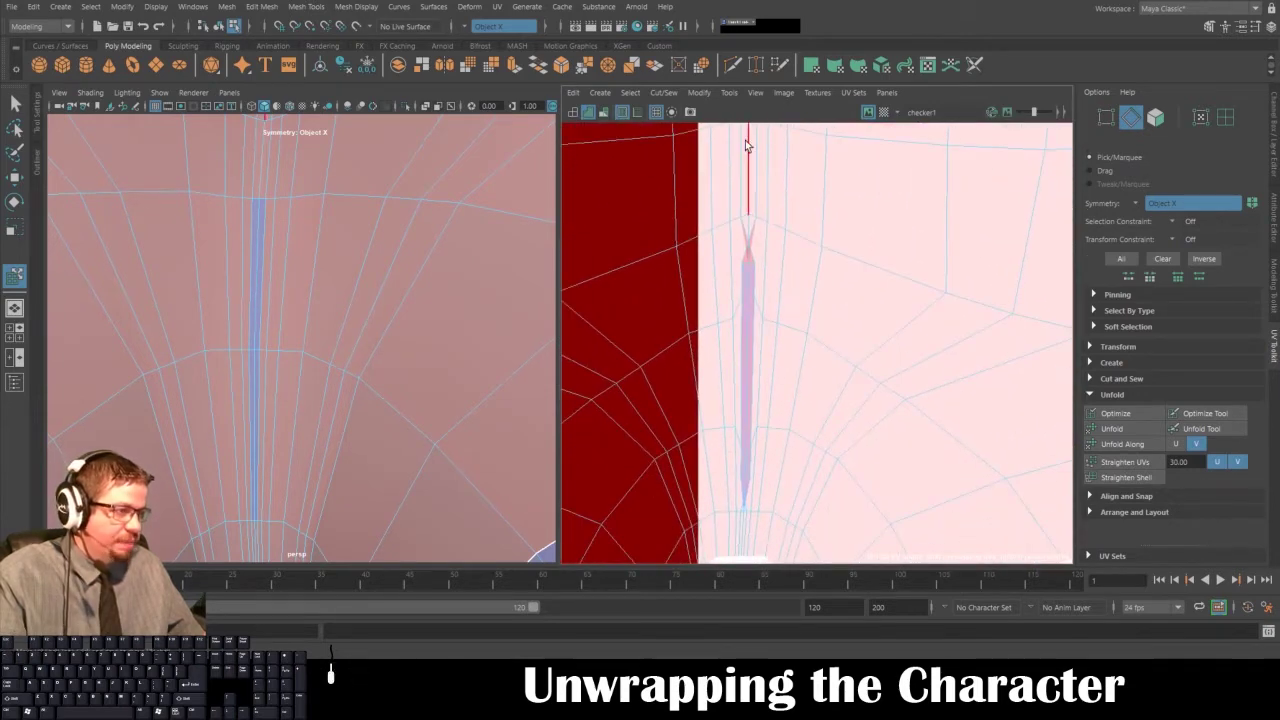
# - Relocate the back pelvis shell with Move UV Shell to empty space outside the texture square, near U 1.0 and V -0.3
pyautogui.click(728, 92)
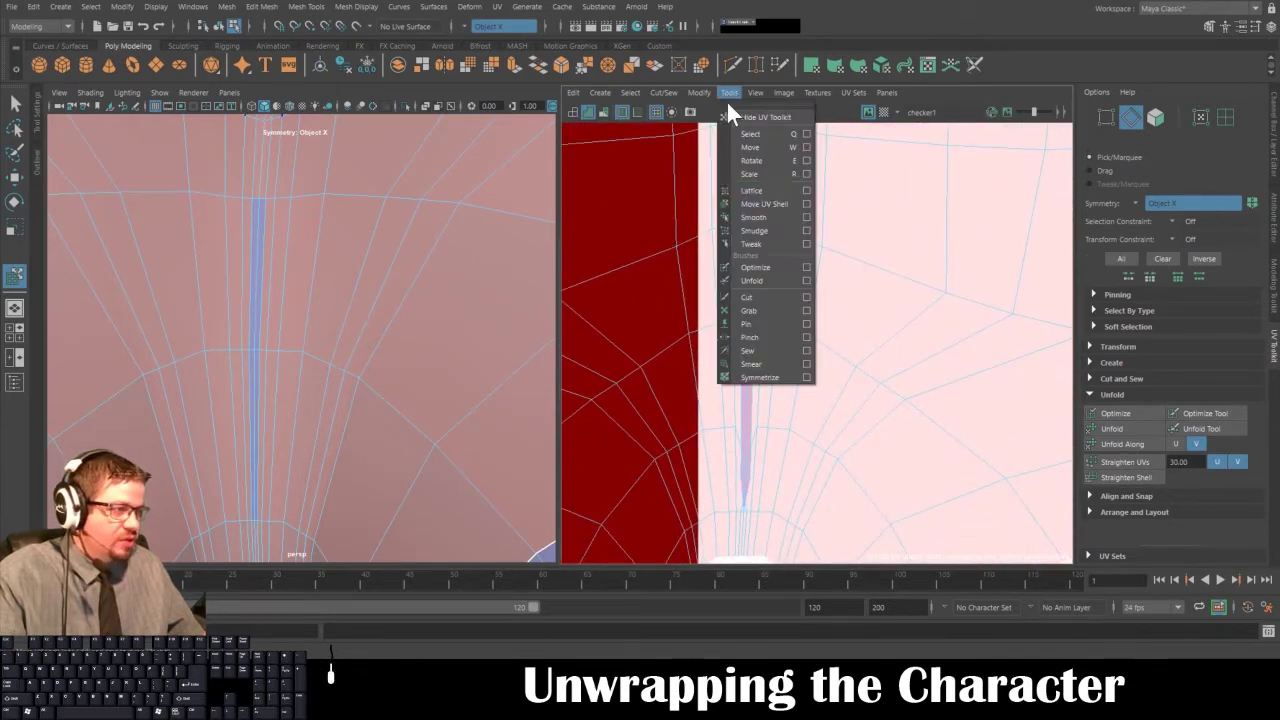
pyautogui.click(762, 206)
pyautogui.keyDown('alt'); pyautogui.moveTo(855, 492); pyautogui.dragTo(795, 338, button='right'); pyautogui.keyUp('alt')
pyautogui.keyDown('alt'); pyautogui.moveTo(836, 420); pyautogui.dragTo(816, 314, button='right'); pyautogui.keyUp('alt')
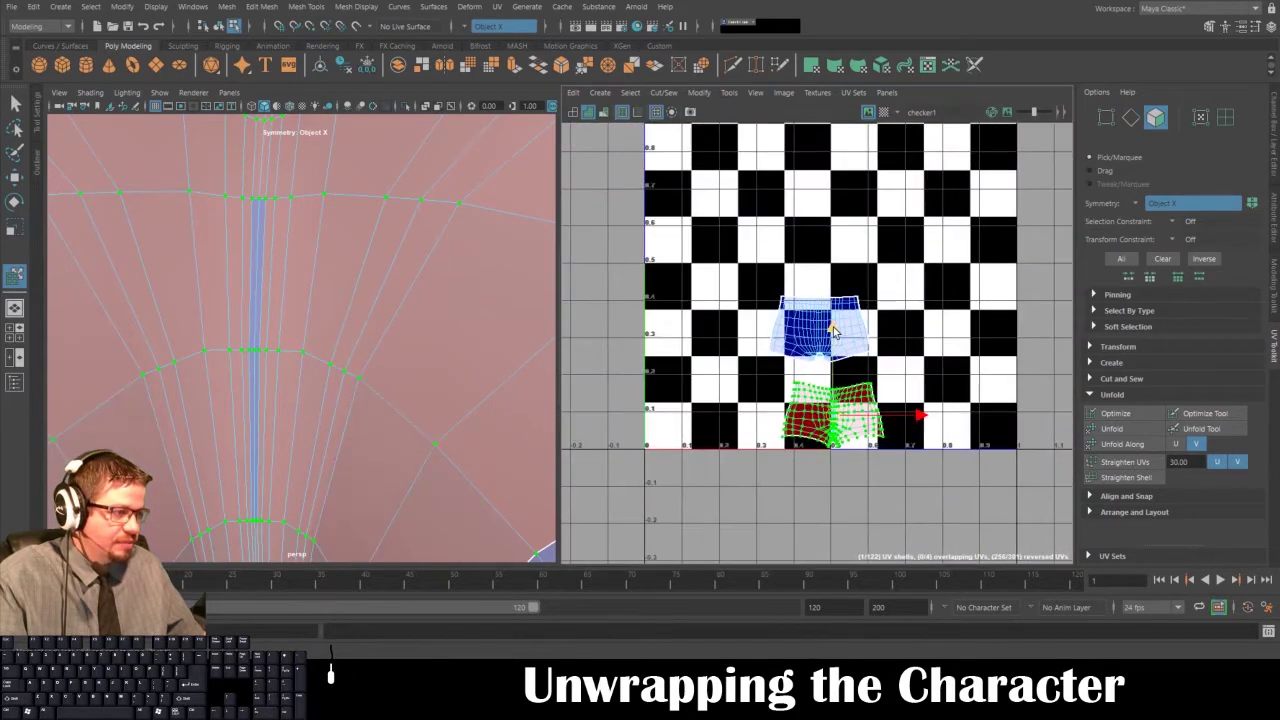
pyautogui.moveTo(833, 335); pyautogui.dragTo(811, 560)
pyautogui.moveTo(841, 434); pyautogui.dragTo(1019, 553)
pyautogui.press('f')
pyautogui.scroll(3, 808, 474)
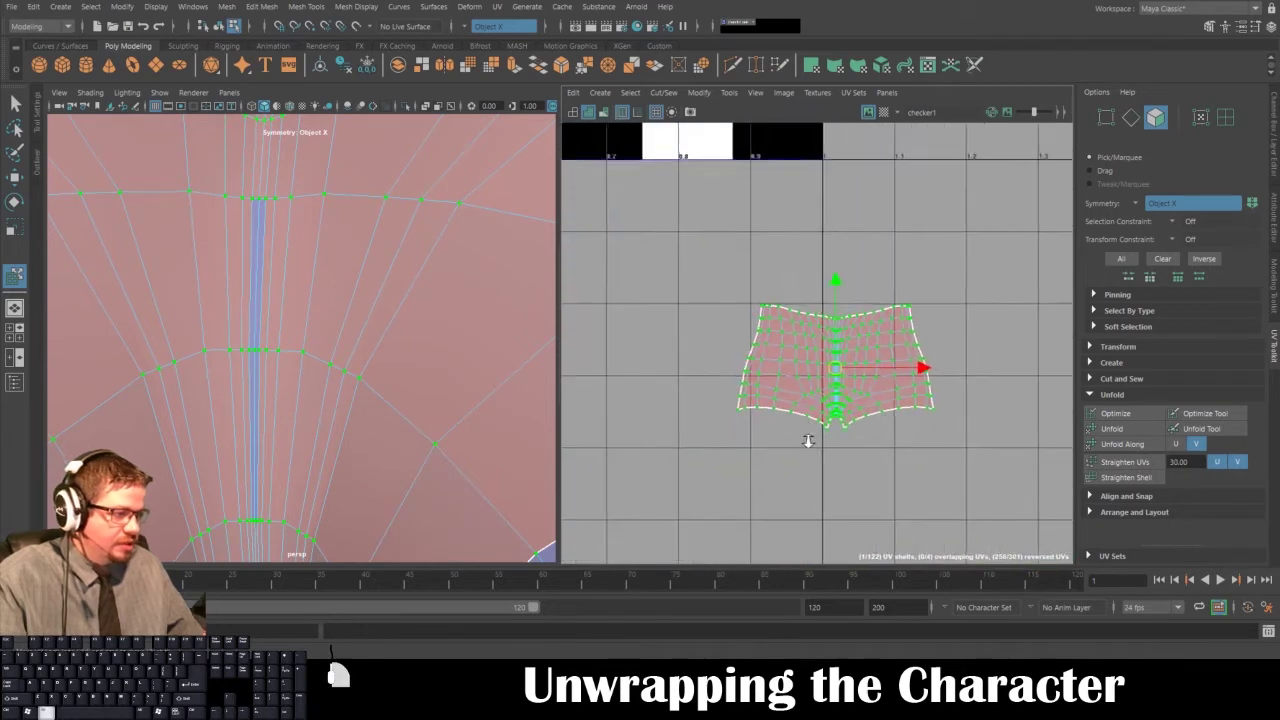
pyautogui.scroll(-4, 822, 368)
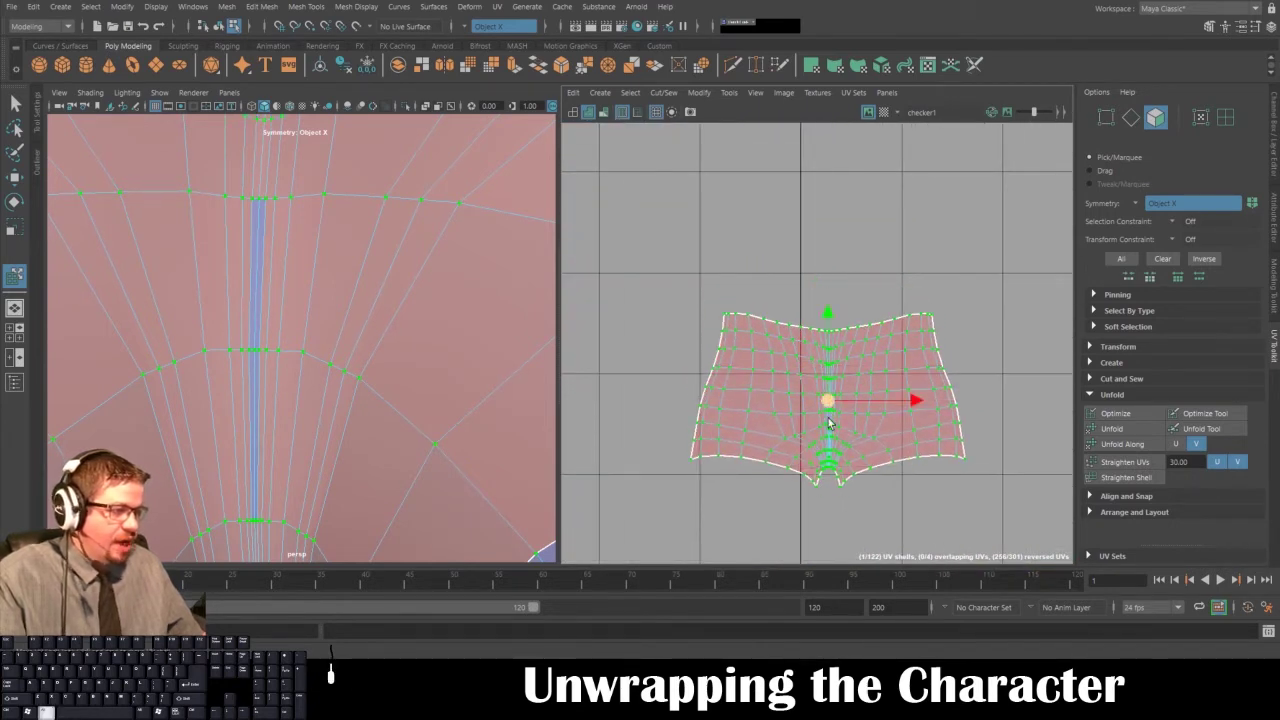
pyautogui.keyDown('alt'); pyautogui.moveTo(719, 279); pyautogui.dragTo(720, 277, button='middle'); pyautogui.keyUp('alt')
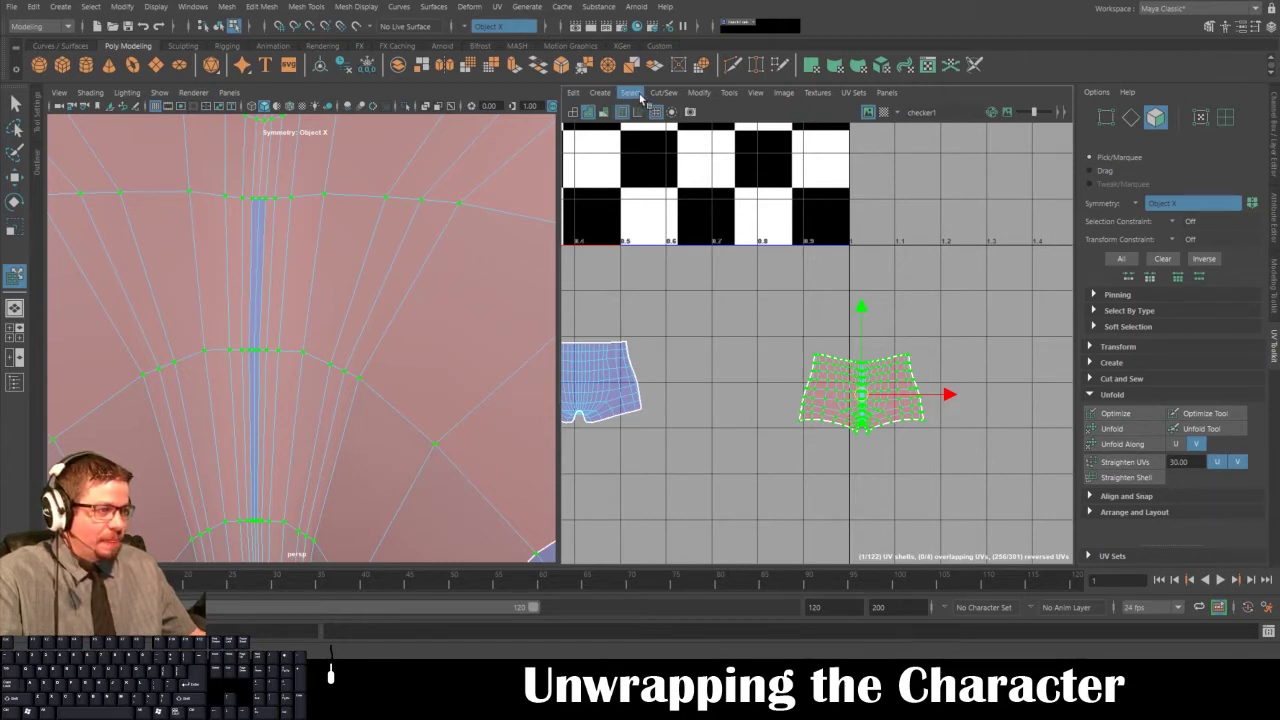
# - Flip the back pelvis shell horizontally in the UV layout to correct its reversed faces
pyautogui.click(729, 93)
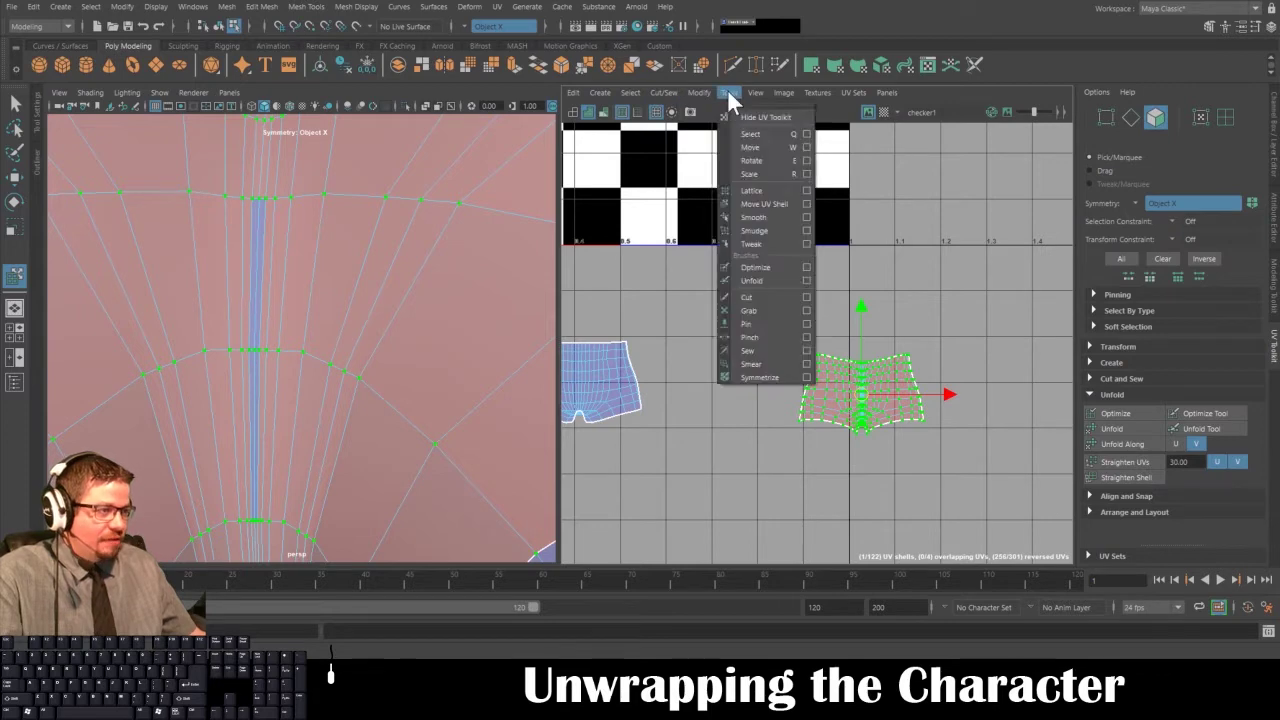
pyautogui.moveTo(699, 94)
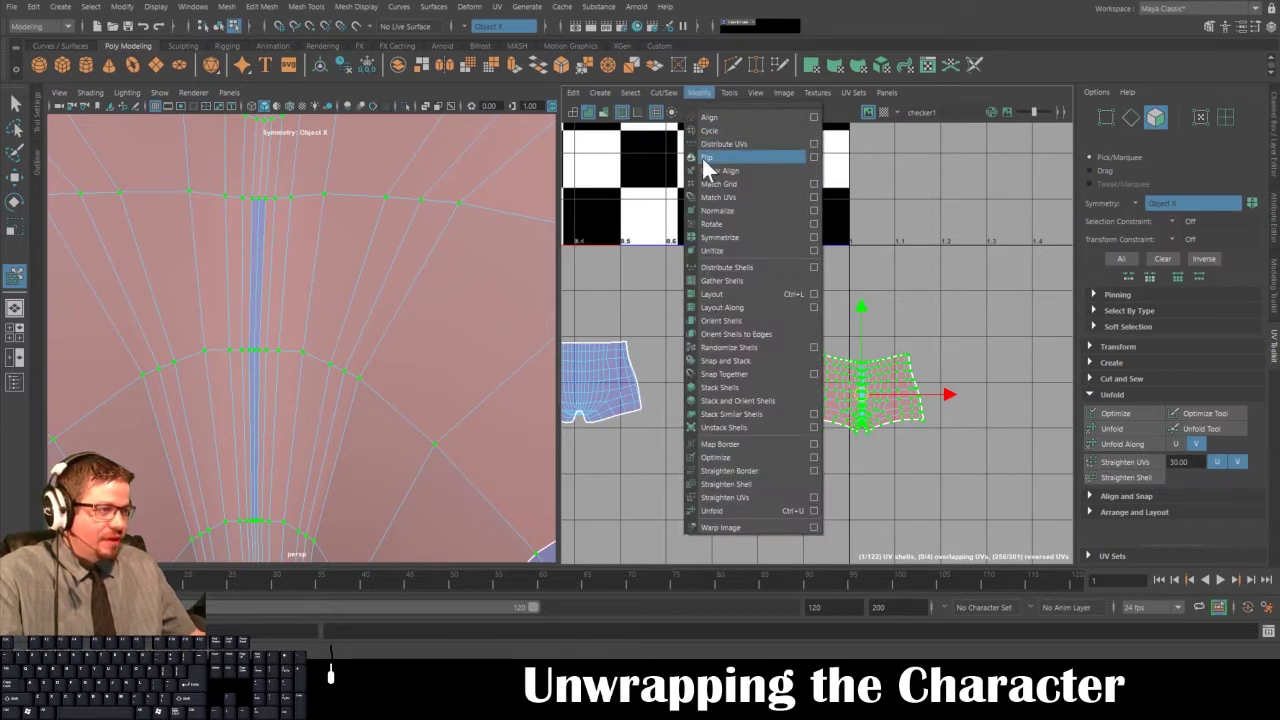
pyautogui.click(706, 160)
# - Reapply the horizontal flip about the pivot to the back pelvis shell and reverse it with one more flip
pyautogui.click(699, 92)
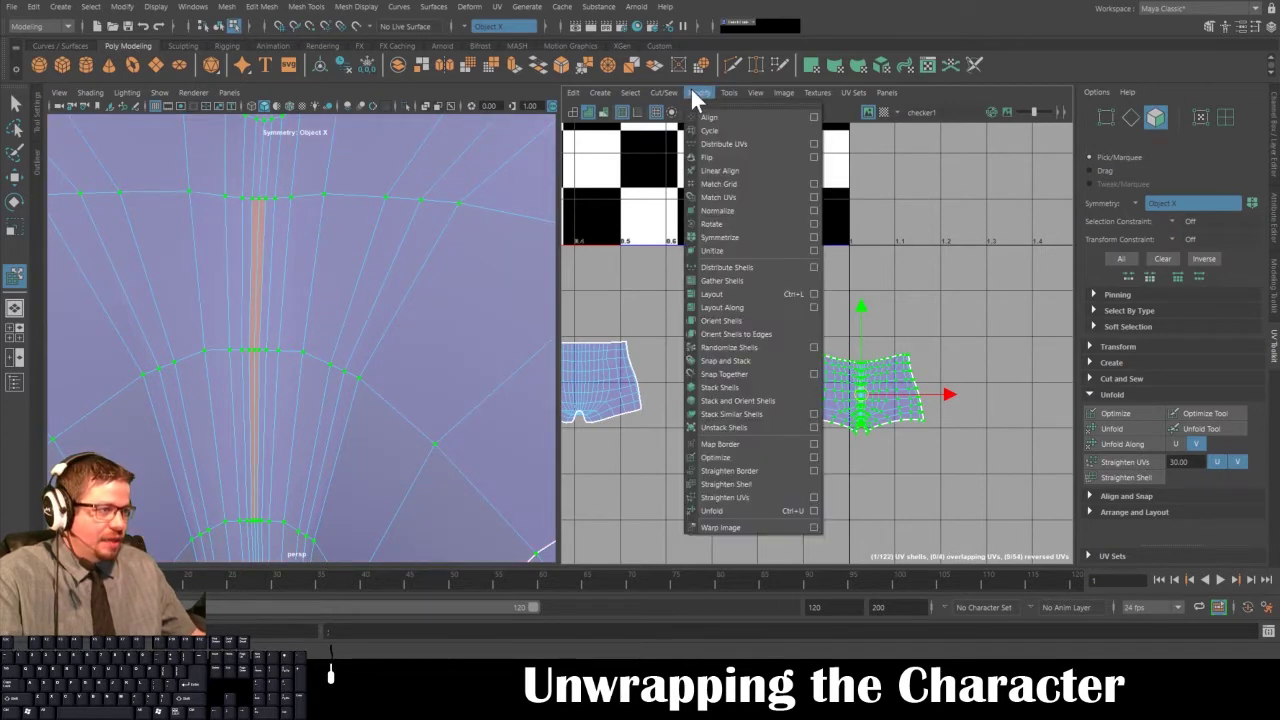
pyautogui.click(811, 158)
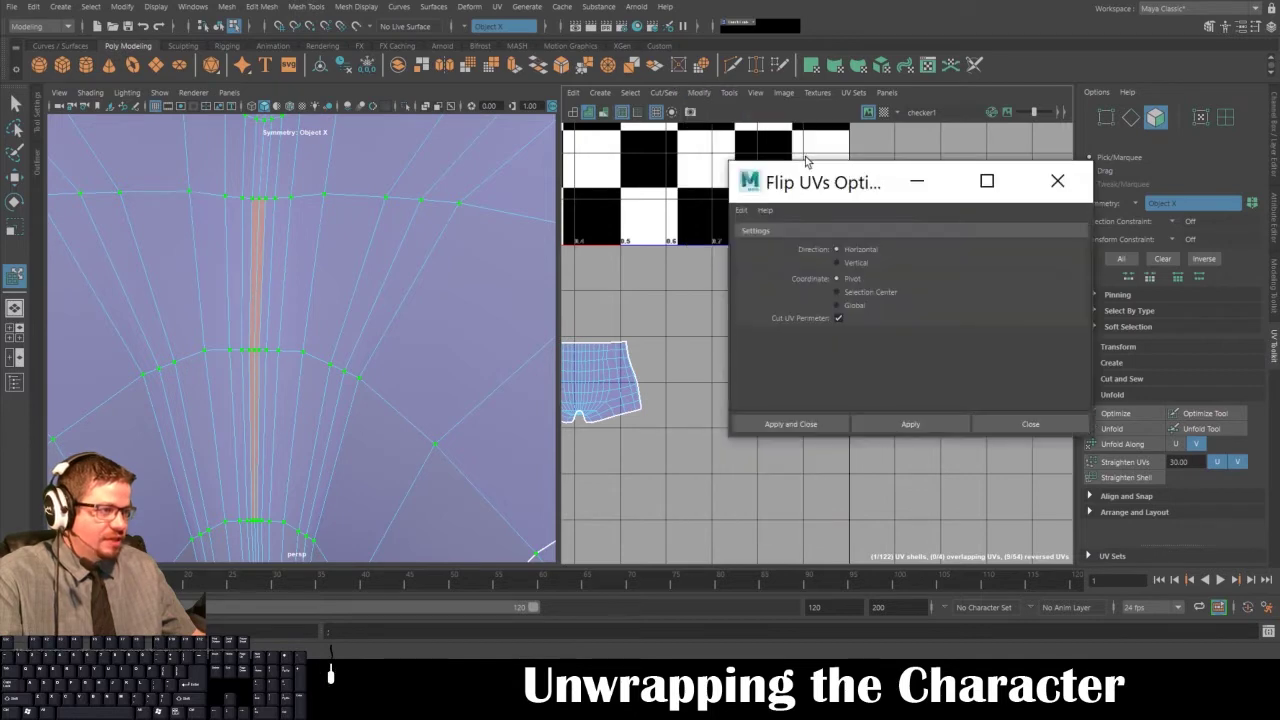
pyautogui.moveTo(840, 190); pyautogui.dragTo(800, 188)
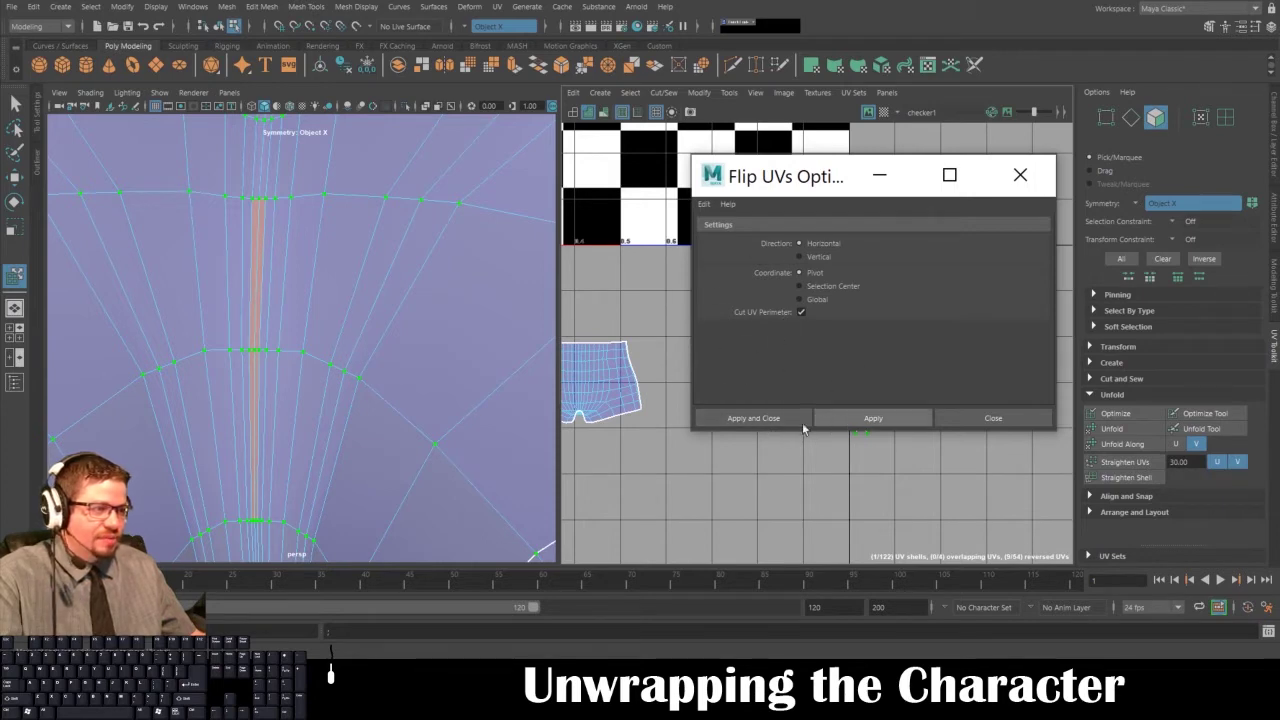
pyautogui.click(752, 419)
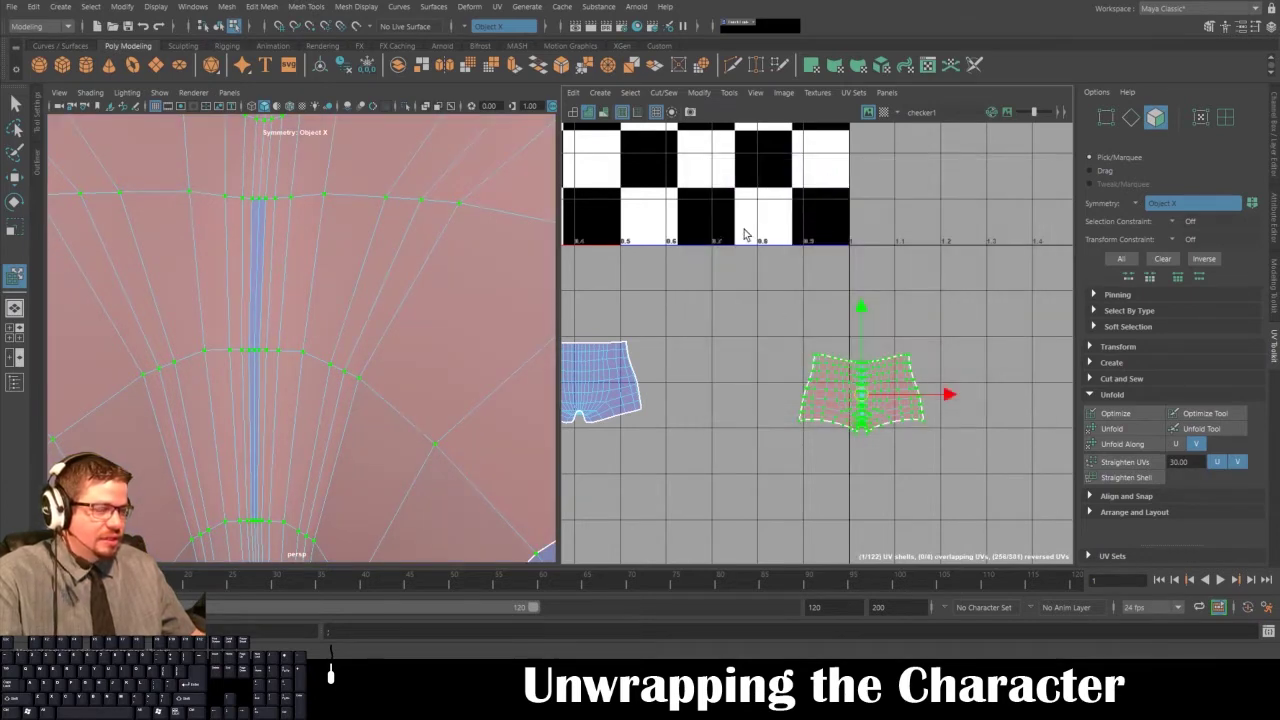
pyautogui.click(699, 92)
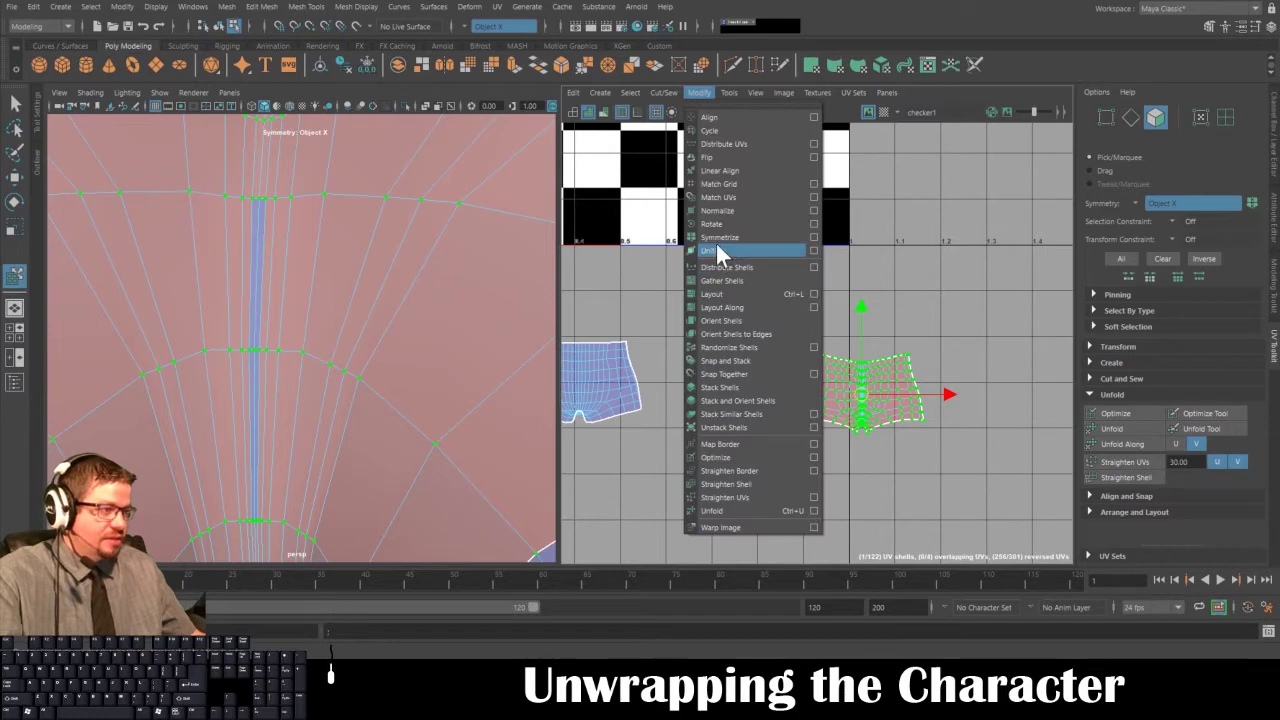
pyautogui.click(725, 157)
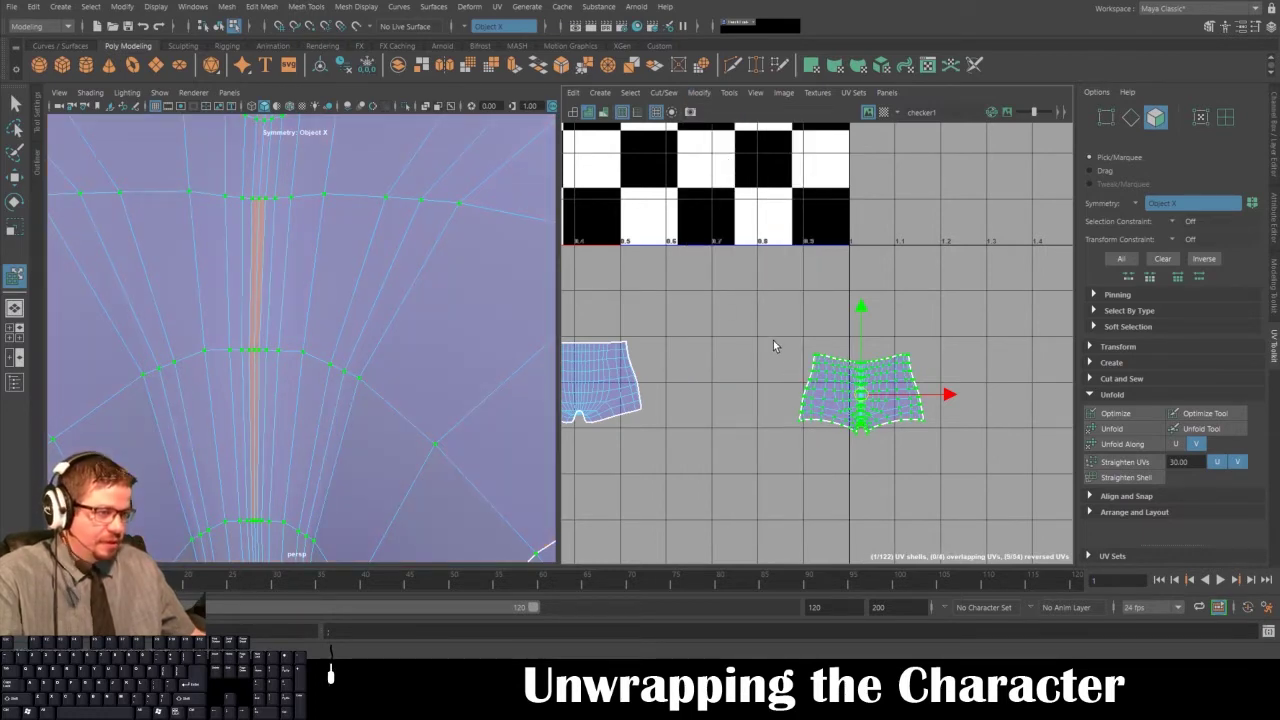
# - Inspect the sliver faces and their neighbours at the lower centre of the flipped back pelvis shell for twisted or overlapping UVs
pyautogui.scroll(8, 923, 420)
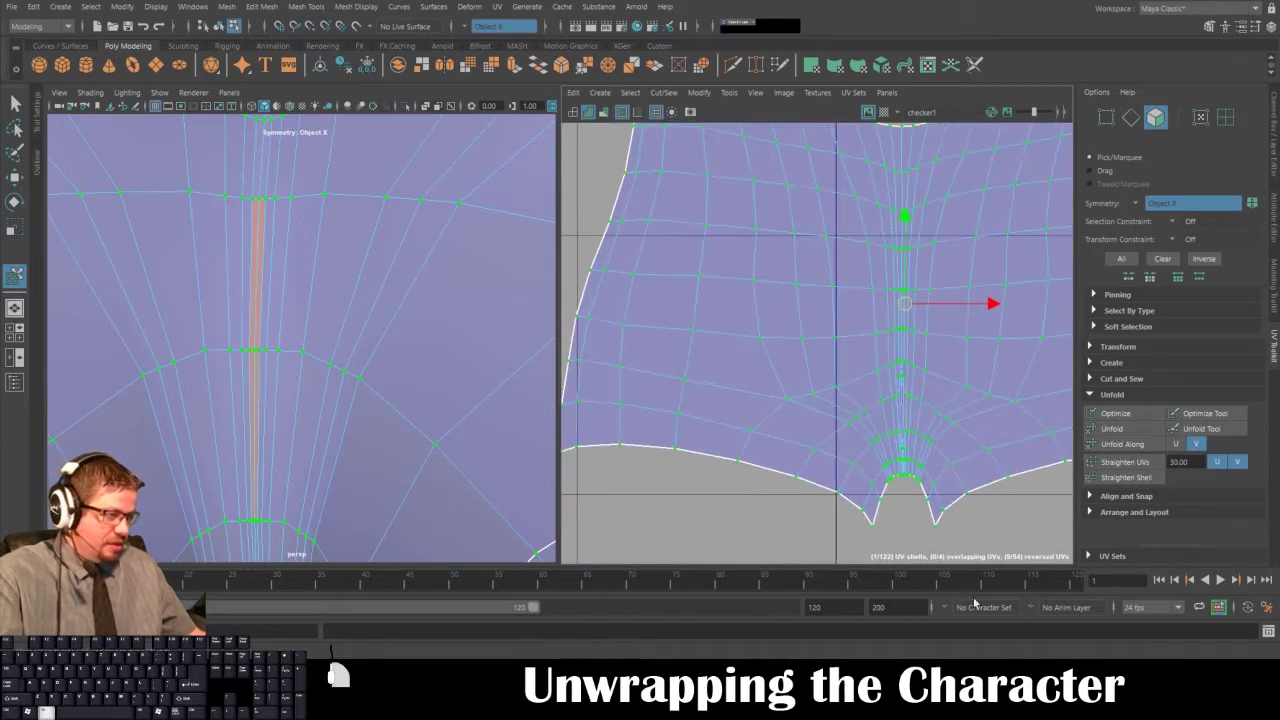
pyautogui.keyDown('alt'); pyautogui.moveTo(770, 463); pyautogui.dragTo(851, 331, button='right'); pyautogui.keyUp('alt')
pyautogui.keyDown('alt'); pyautogui.moveTo(851, 331); pyautogui.dragTo(854, 366, button='middle'); pyautogui.keyUp('alt')
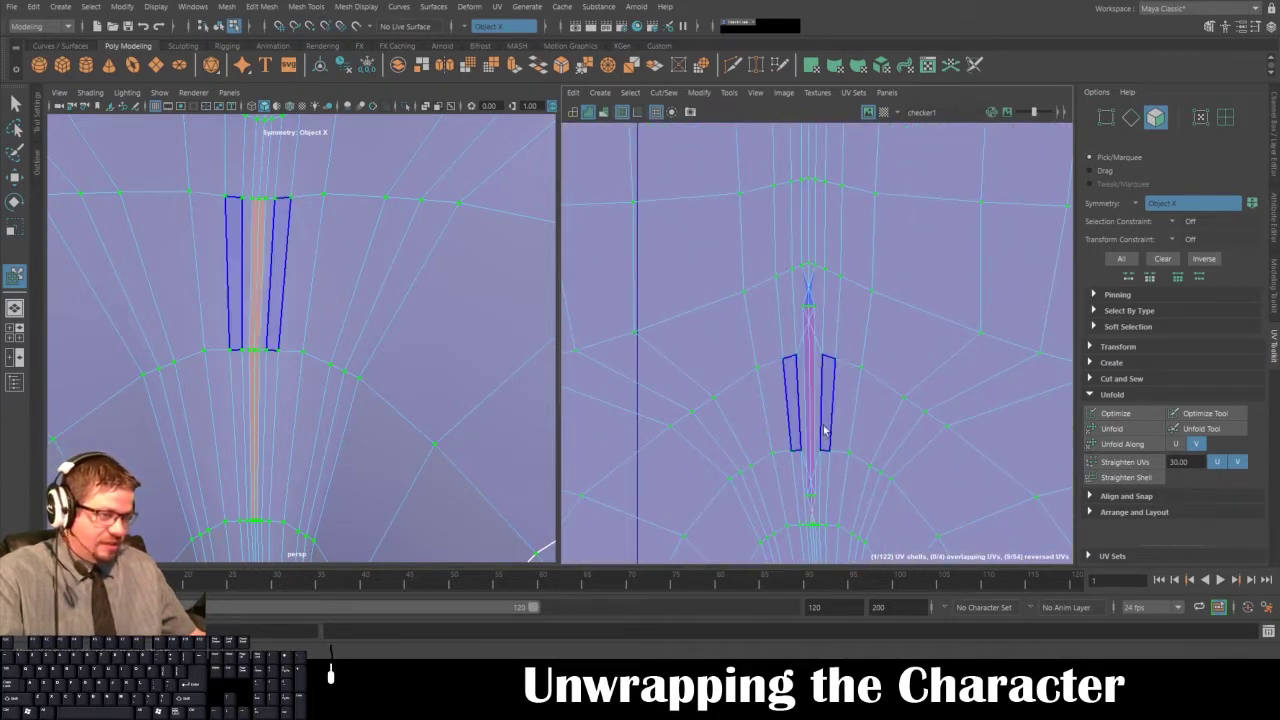
pyautogui.click(812, 384)
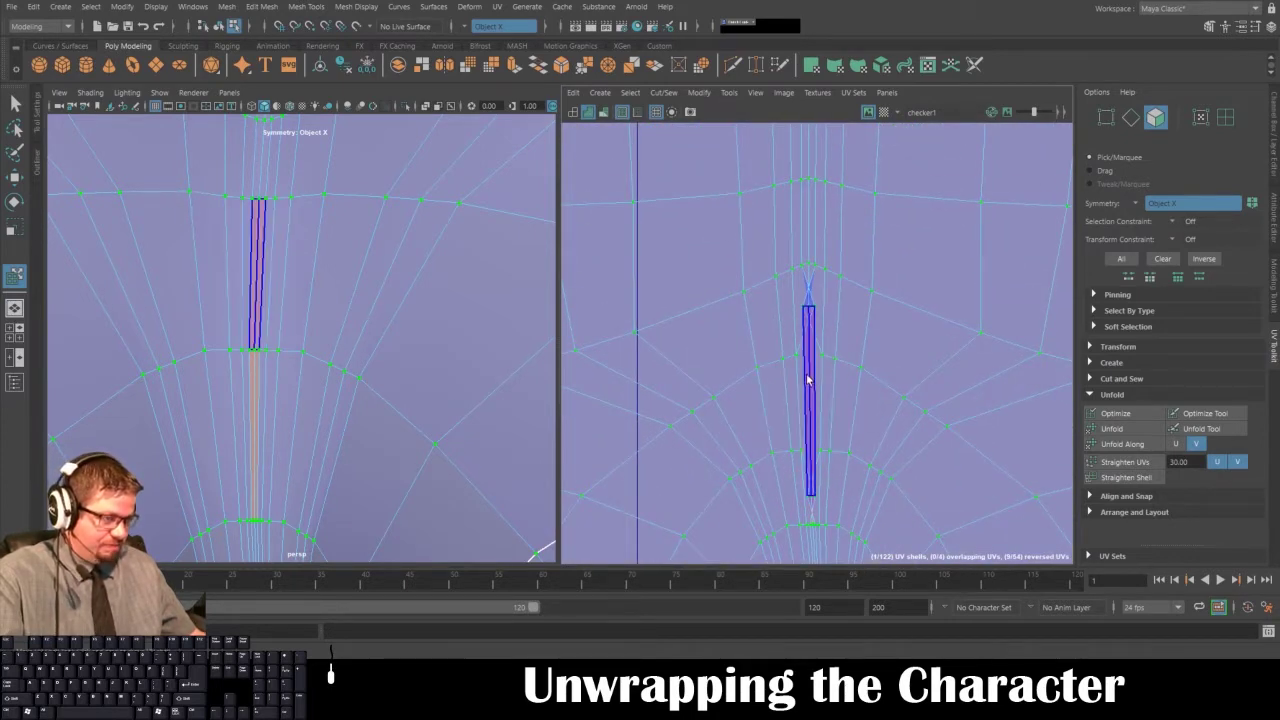
pyautogui.click(848, 495)
pyautogui.click(820, 485)
pyautogui.click(812, 440)
pyautogui.click(818, 503)
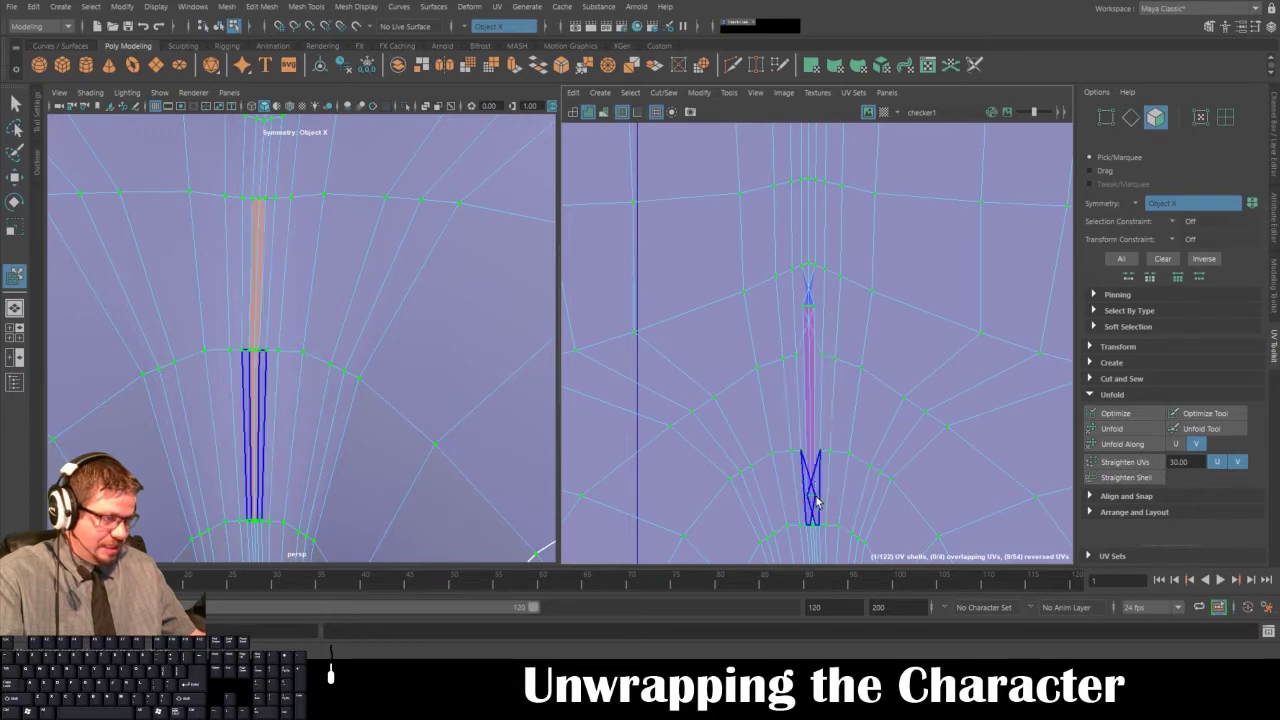
pyautogui.keyDown('alt'); pyautogui.moveTo(748, 334); pyautogui.dragTo(667, 104, button='right'); pyautogui.keyUp('alt')
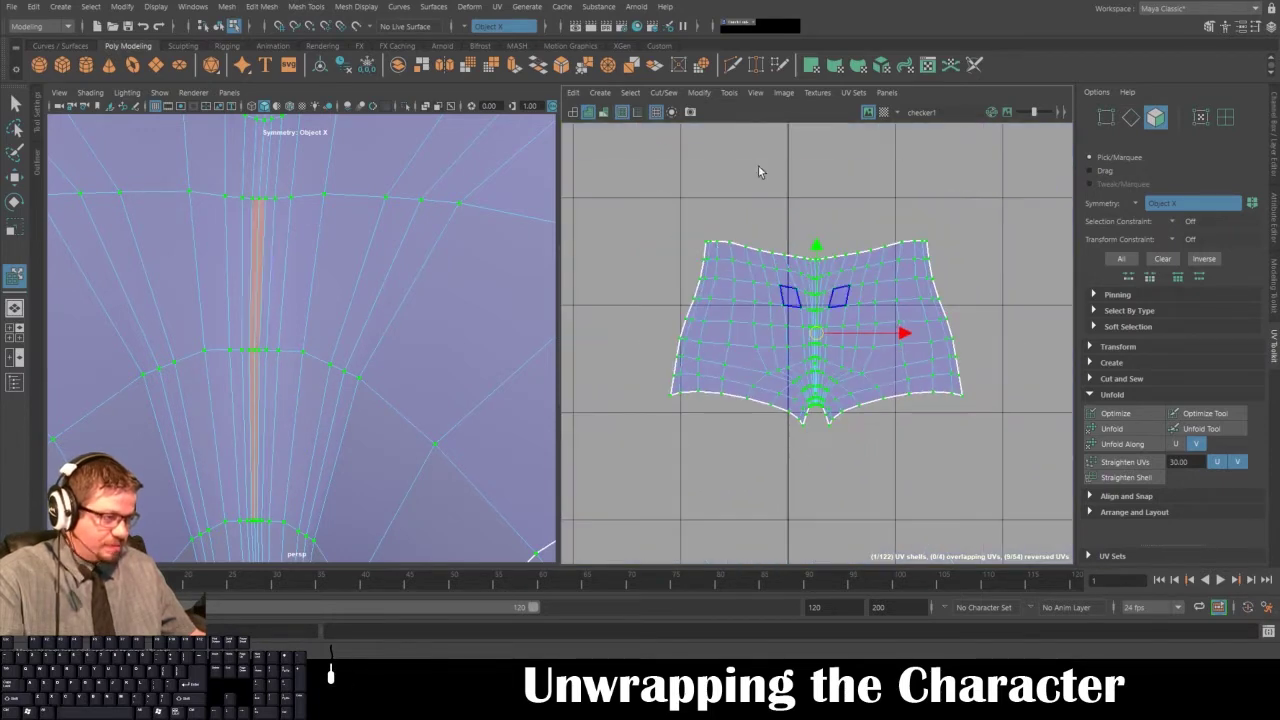
# - Unfold the back pelvis shell's UVs in several passes with the Unfold control of the Smooth tool
pyautogui.click(728, 92)
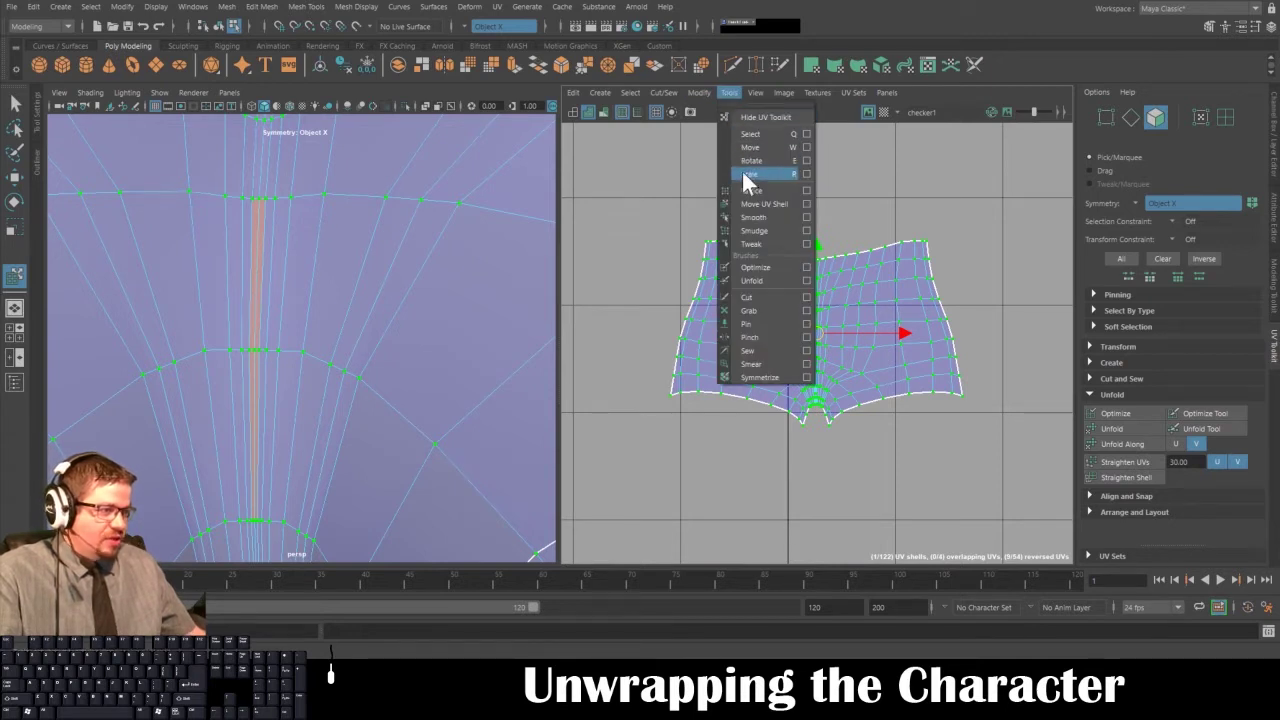
pyautogui.click(749, 218)
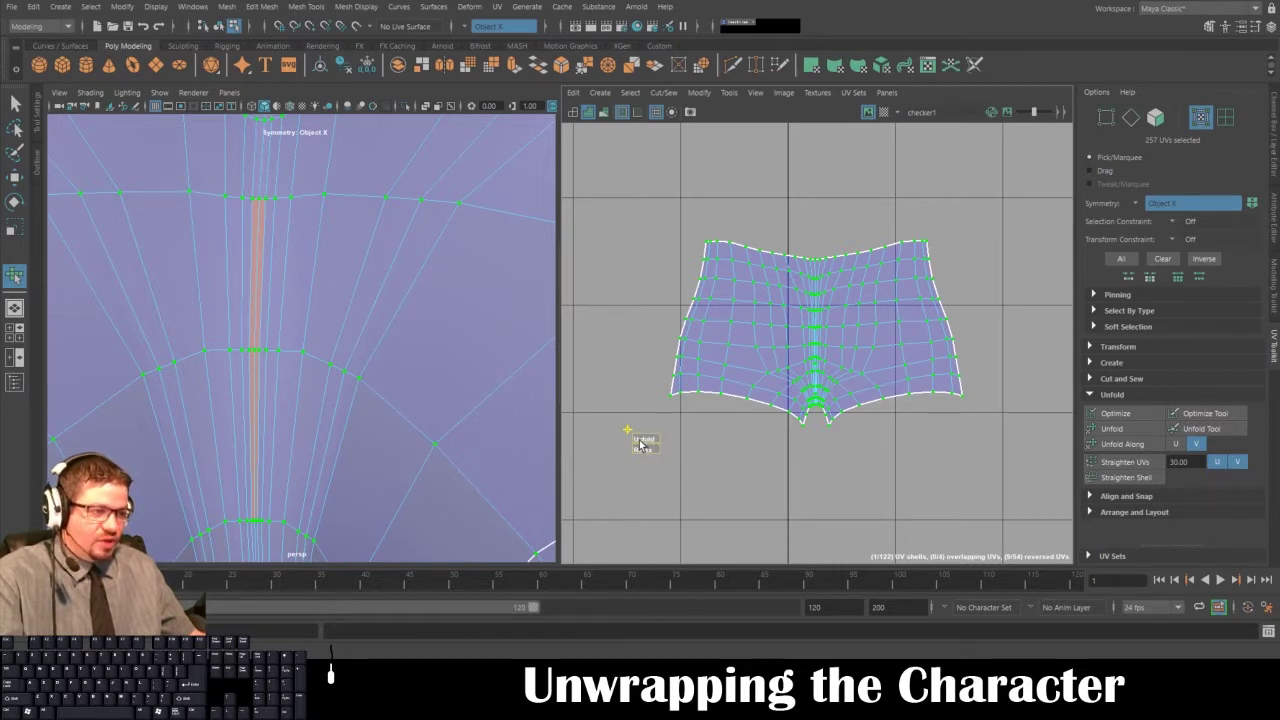
pyautogui.moveTo(640, 444); pyautogui.dragTo(713, 439)
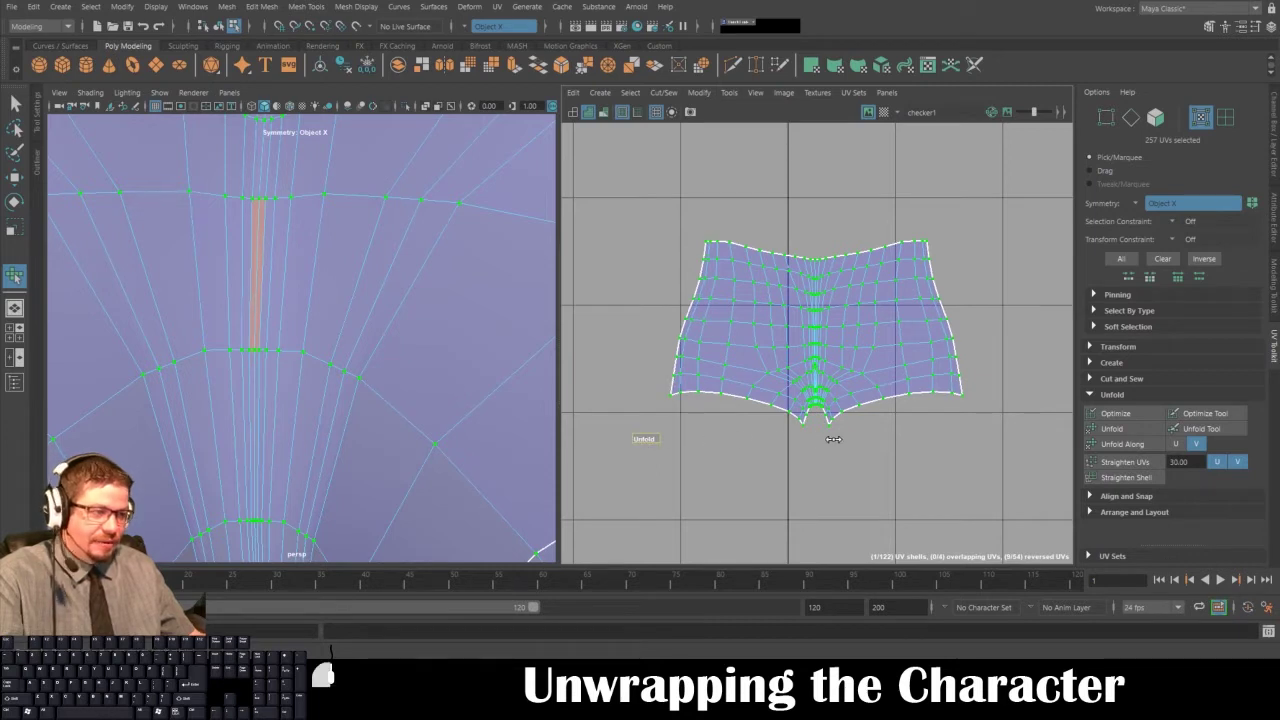
pyautogui.moveTo(940, 410); pyautogui.dragTo(950, 406)
pyautogui.moveTo(640, 452); pyautogui.dragTo(735, 437)
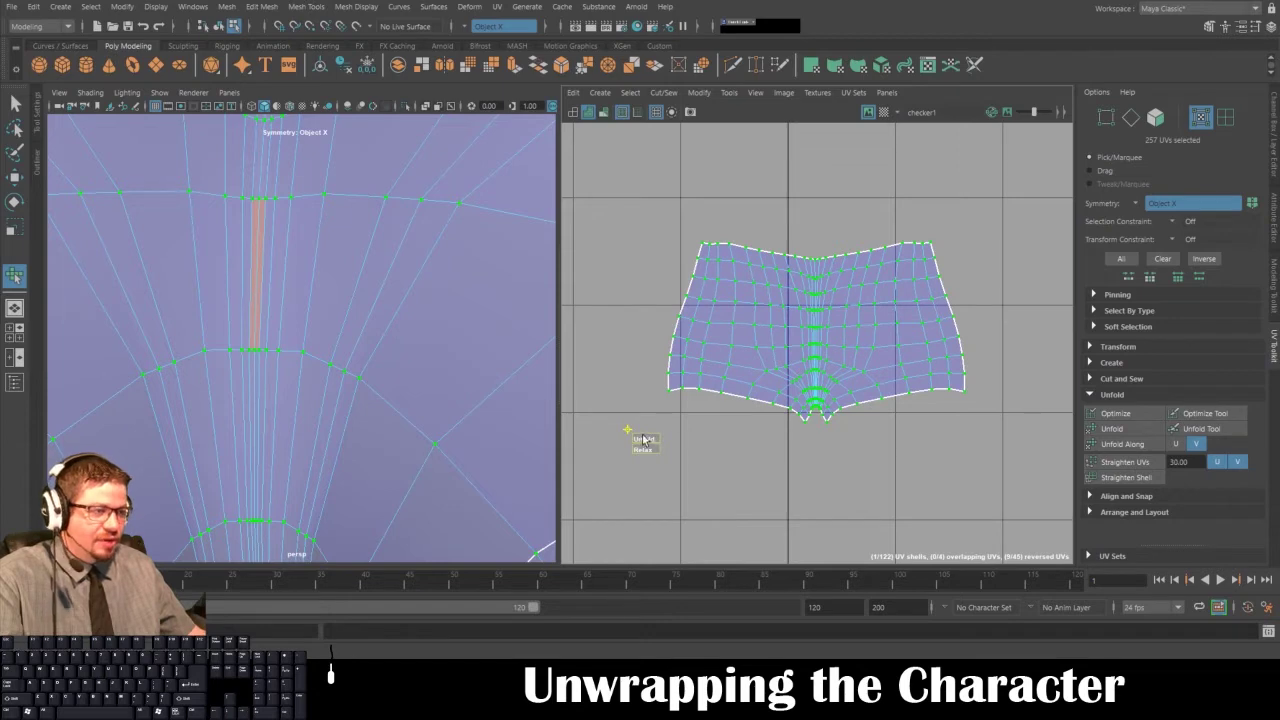
pyautogui.moveTo(645, 441); pyautogui.dragTo(800, 438)
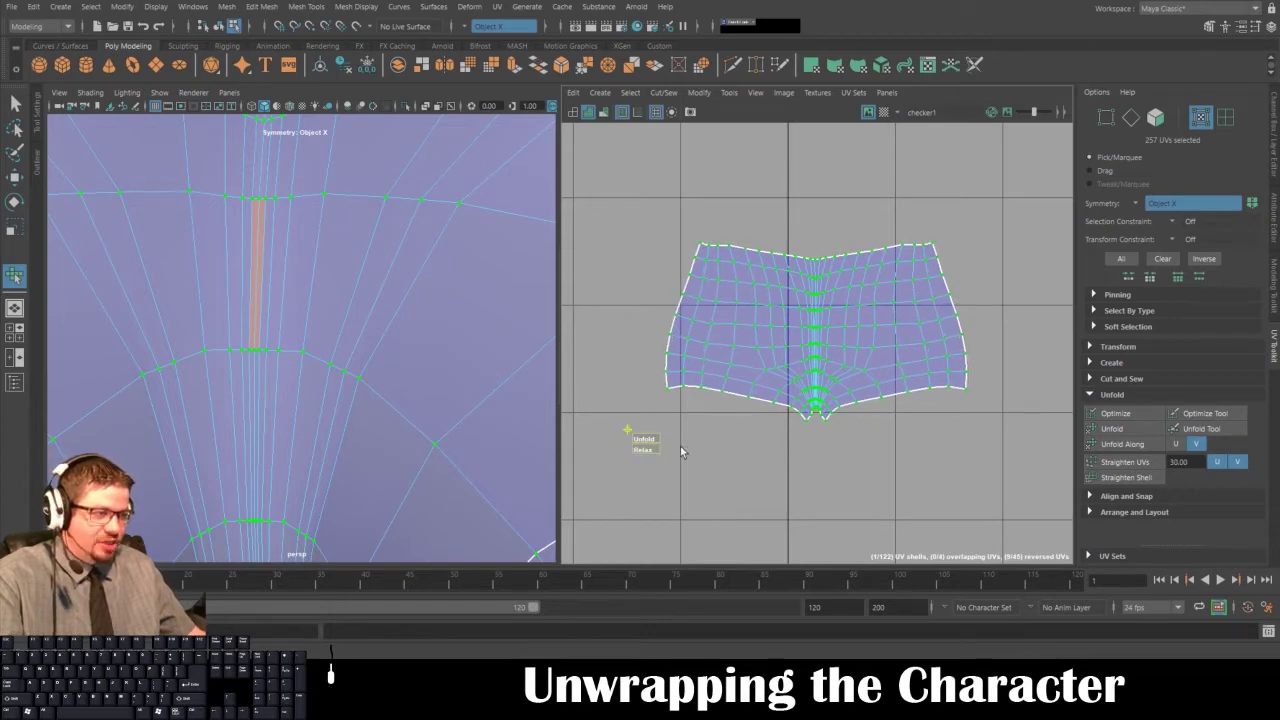
# - Relax the back pelvis shell's lower centre further with more passes of the Smooth tool's Unfold control
pyautogui.moveTo(638, 441); pyautogui.dragTo(650, 440)
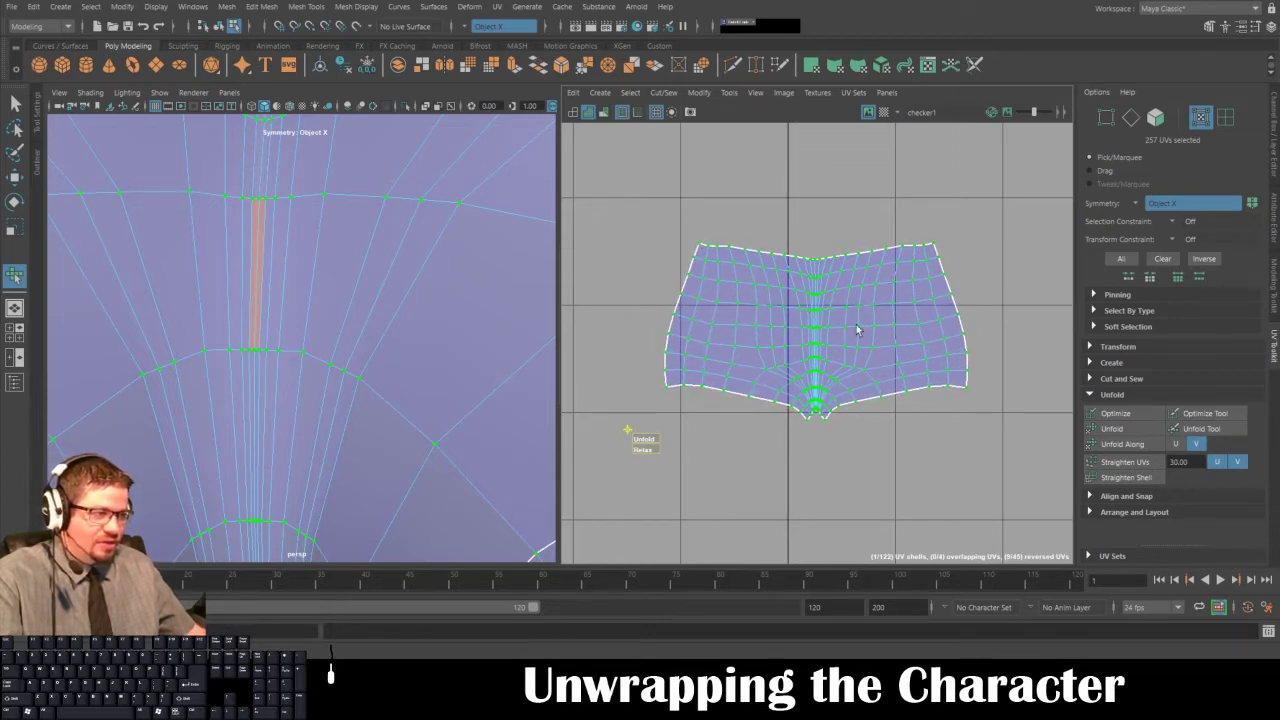
pyautogui.keyDown('alt'); pyautogui.moveTo(926, 432); pyautogui.dragTo(720, 243, button='right'); pyautogui.keyUp('alt')
pyautogui.keyDown('alt'); pyautogui.moveTo(905, 342); pyautogui.dragTo(780, 257, button='middle'); pyautogui.keyUp('alt')
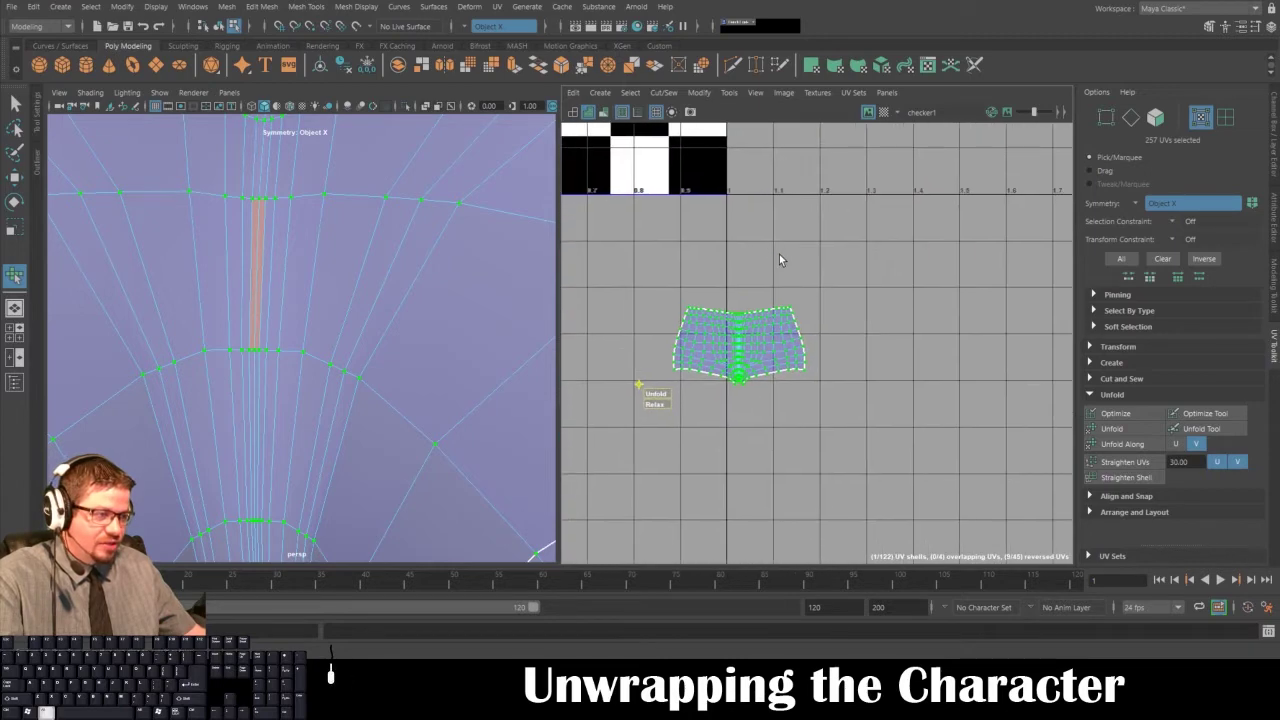
pyautogui.keyDown('alt'); pyautogui.moveTo(780, 257); pyautogui.dragTo(858, 422, button='right'); pyautogui.keyUp('alt')
pyautogui.keyDown('alt'); pyautogui.moveTo(786, 428); pyautogui.dragTo(764, 458, button='middle'); pyautogui.keyUp('alt')
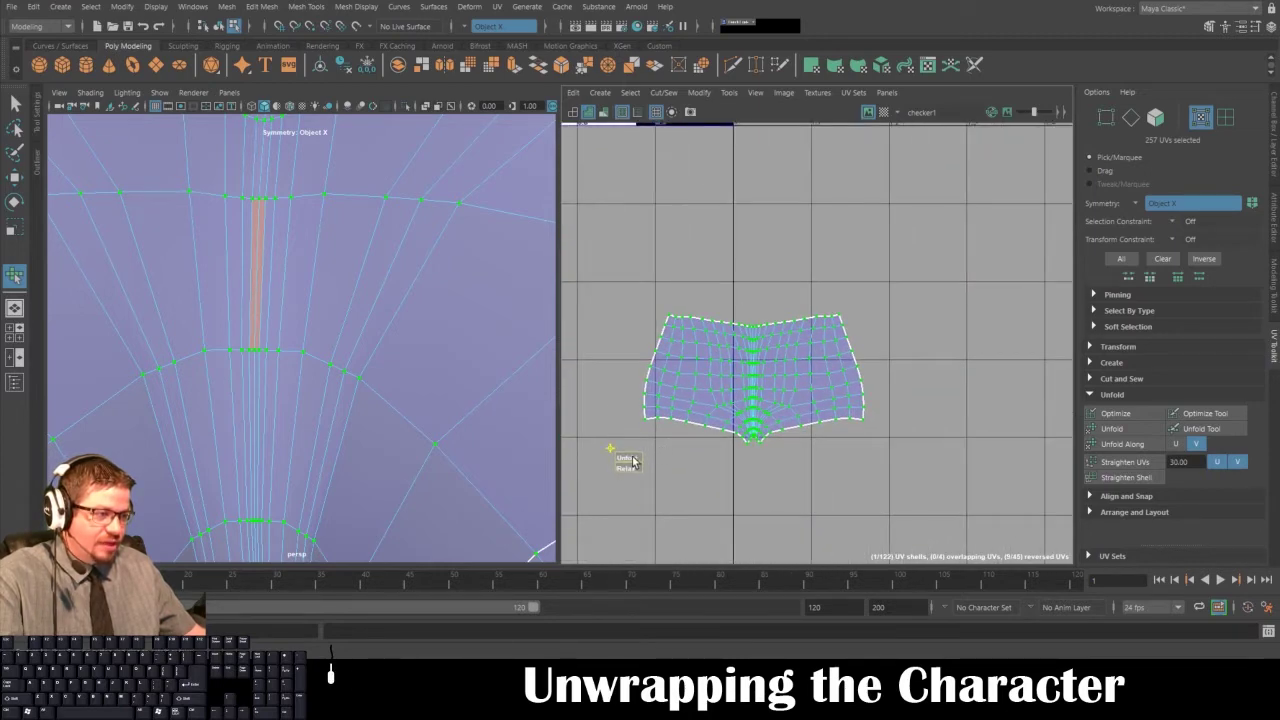
pyautogui.moveTo(633, 461); pyautogui.dragTo(701, 474)
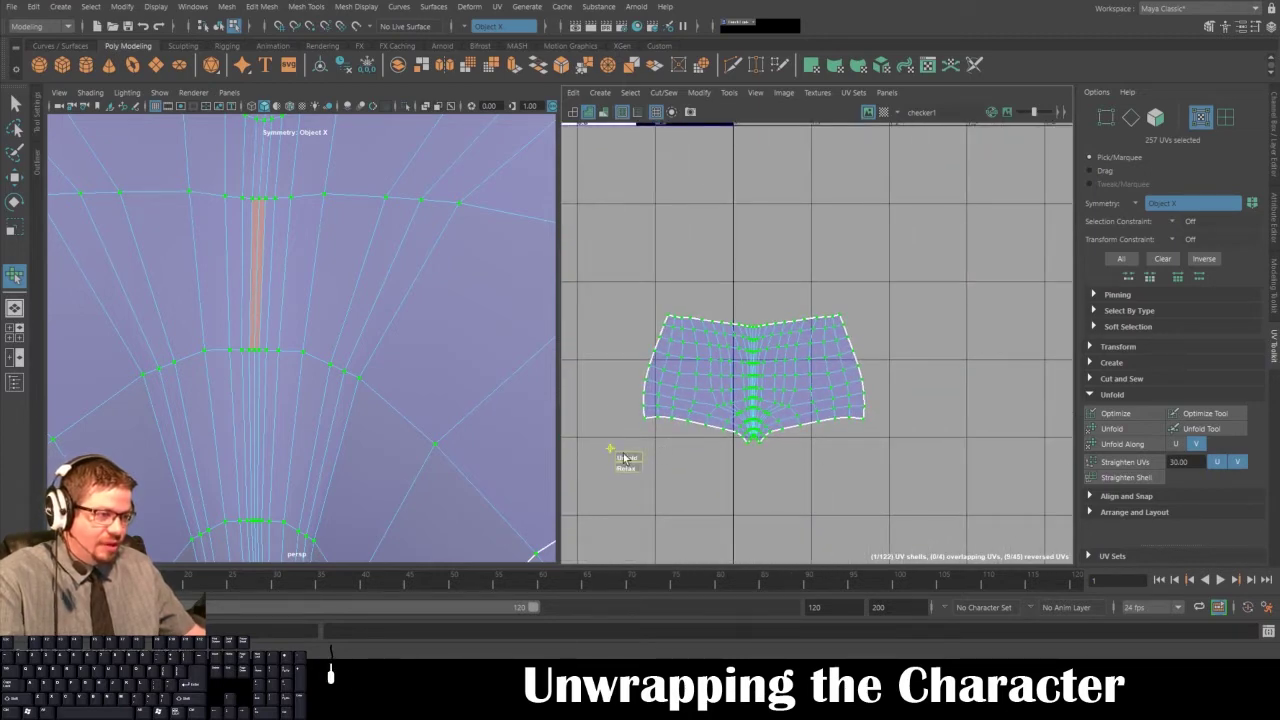
pyautogui.click(1175, 444)
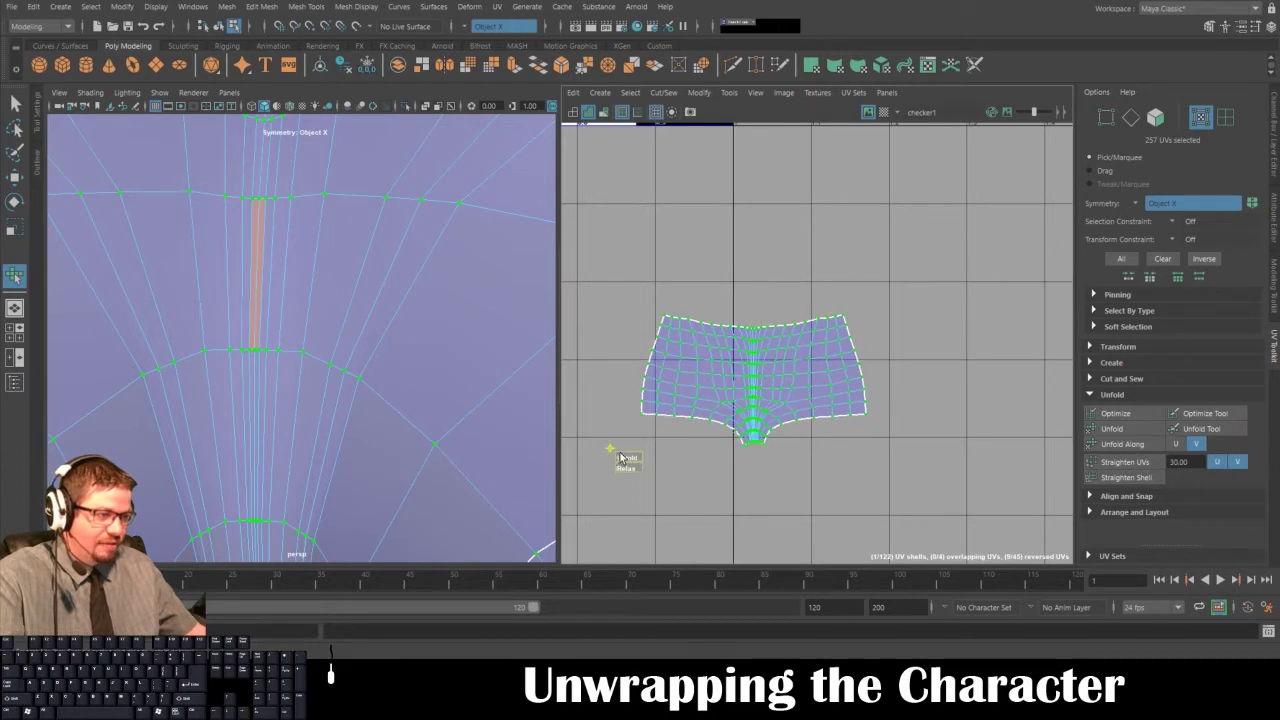
pyautogui.moveTo(620, 457); pyautogui.dragTo(922, 456)
# - Run the Unfold command on the whole back pelvis shell and display the checker texture on the model
pyautogui.moveTo(860, 340)
pyautogui.keyDown('alt'); pyautogui.mouseDown(button='right')
pyautogui.moveTo(743, 266)
pyautogui.moveTo(945, 486)
pyautogui.mouseUp(button='right'); pyautogui.keyUp('alt')
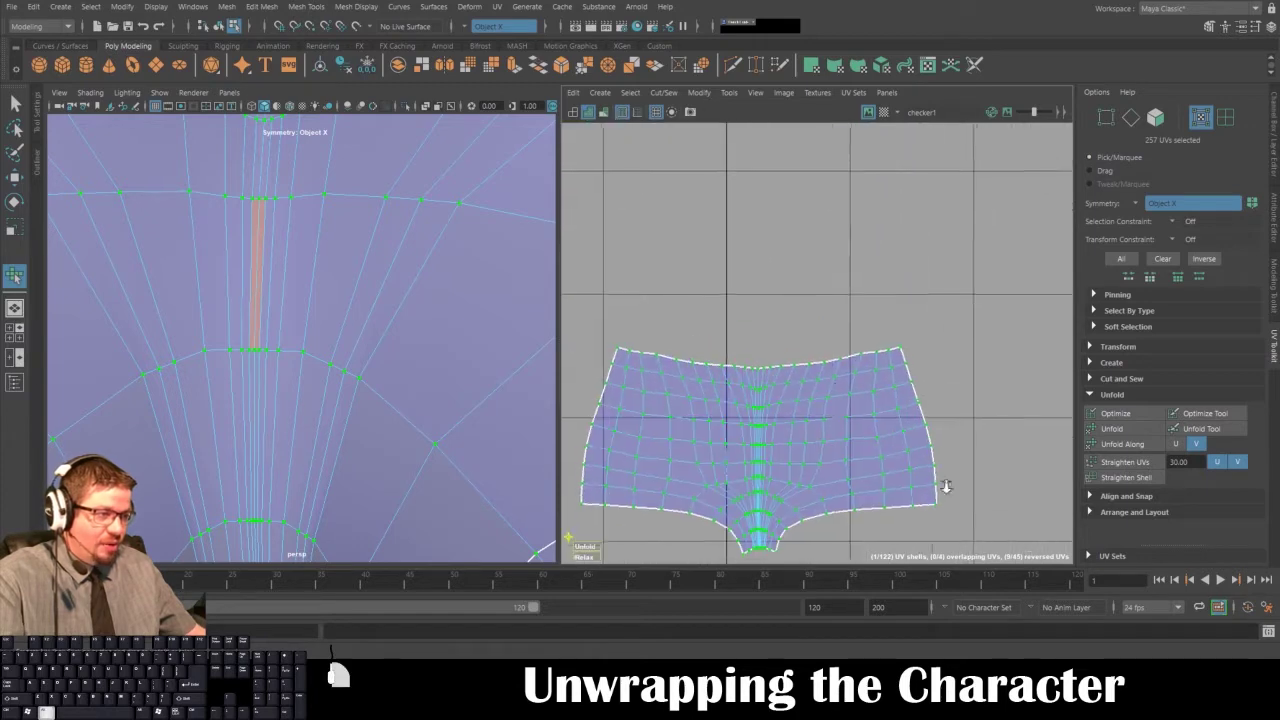
pyautogui.keyDown('alt'); pyautogui.moveTo(840, 446); pyautogui.dragTo(827, 277, button='middle'); pyautogui.keyUp('alt')
pyautogui.keyDown('alt'); pyautogui.moveTo(828, 277); pyautogui.dragTo(935, 395, button='right'); pyautogui.keyUp('alt')
pyautogui.keyDown('alt'); pyautogui.moveTo(761, 351); pyautogui.dragTo(878, 408, button='middle'); pyautogui.keyUp('alt')
pyautogui.keyDown('alt'); pyautogui.moveTo(878, 408); pyautogui.dragTo(767, 330, button='right'); pyautogui.keyUp('alt')
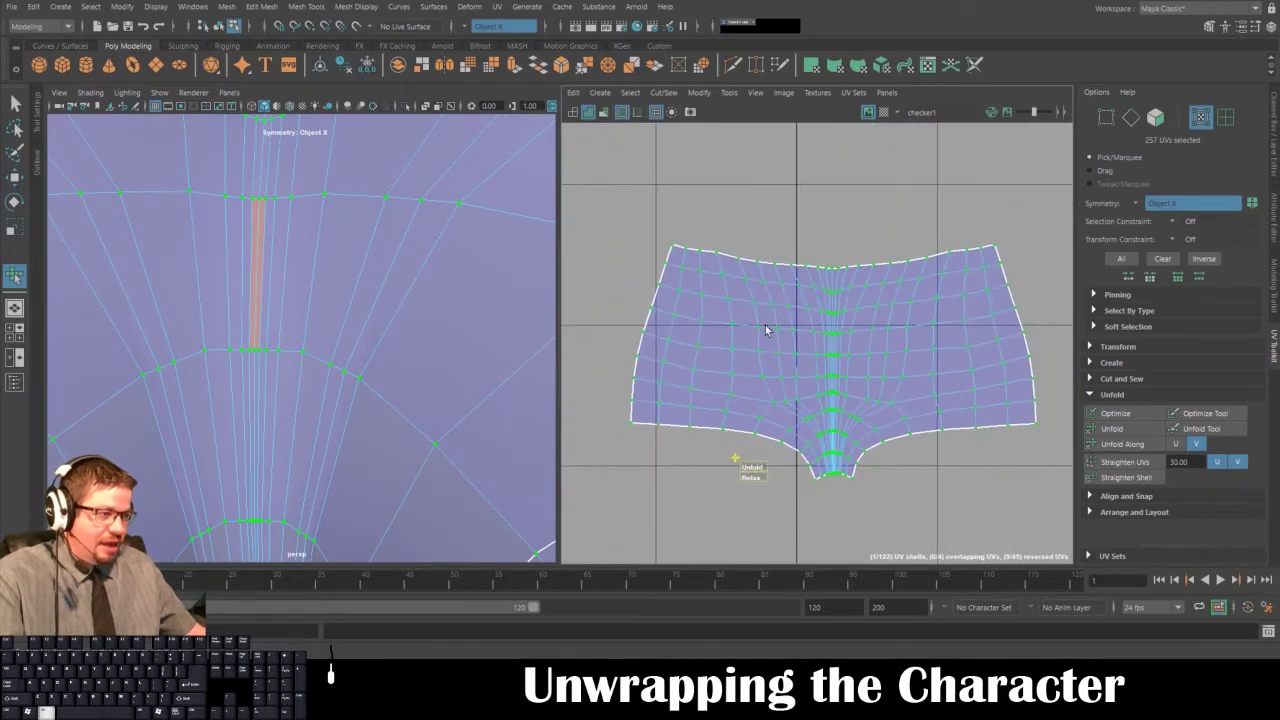
pyautogui.scroll(-3, 859, 428)
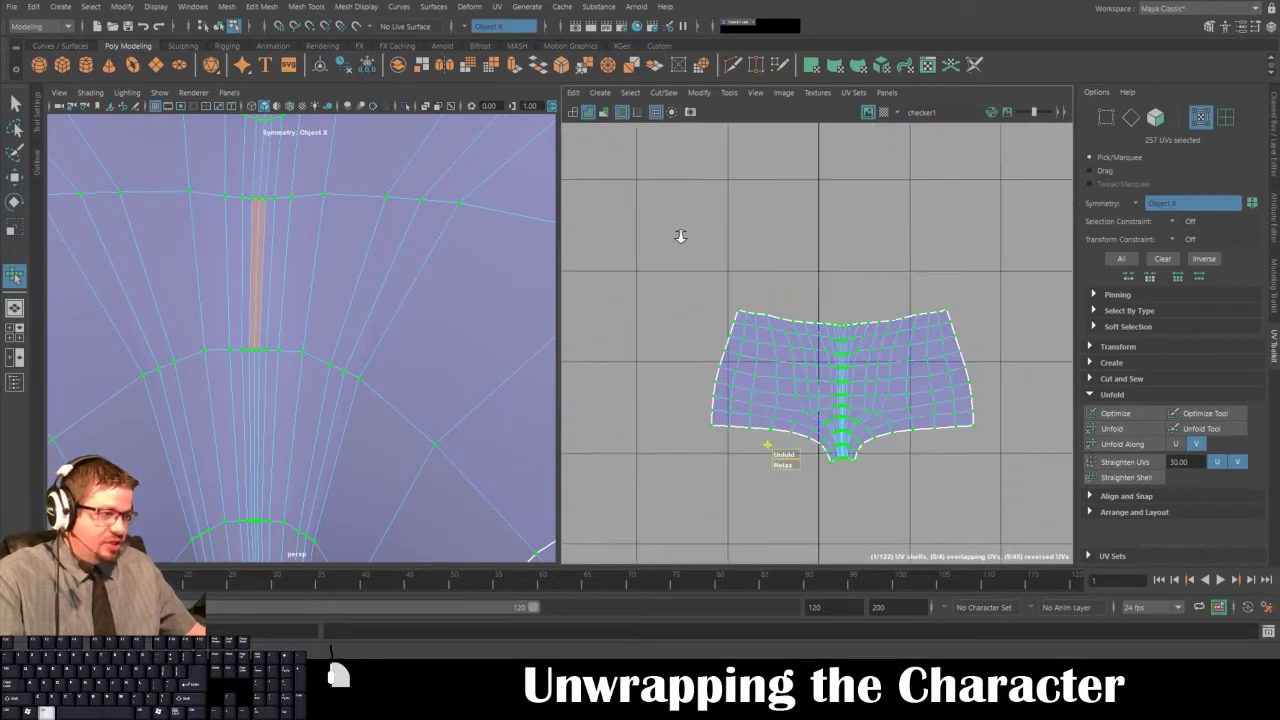
pyautogui.click(1121, 430)
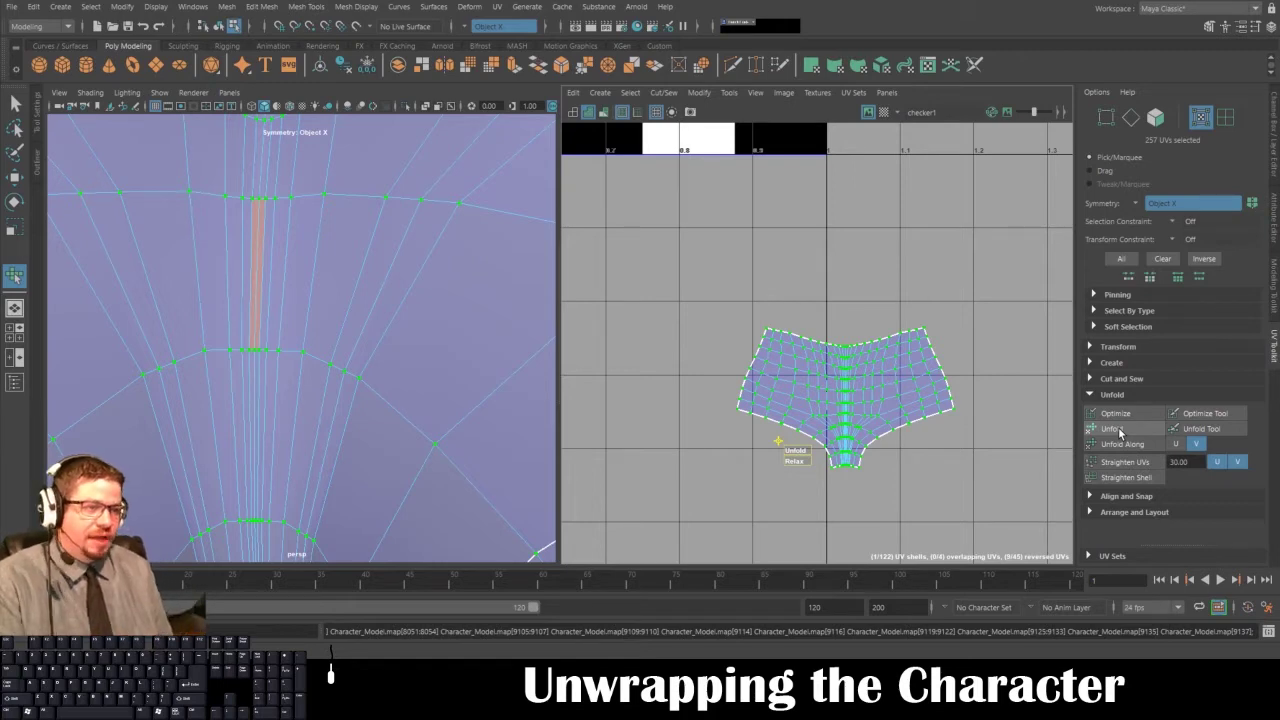
pyautogui.scroll(-3, 397, 423)
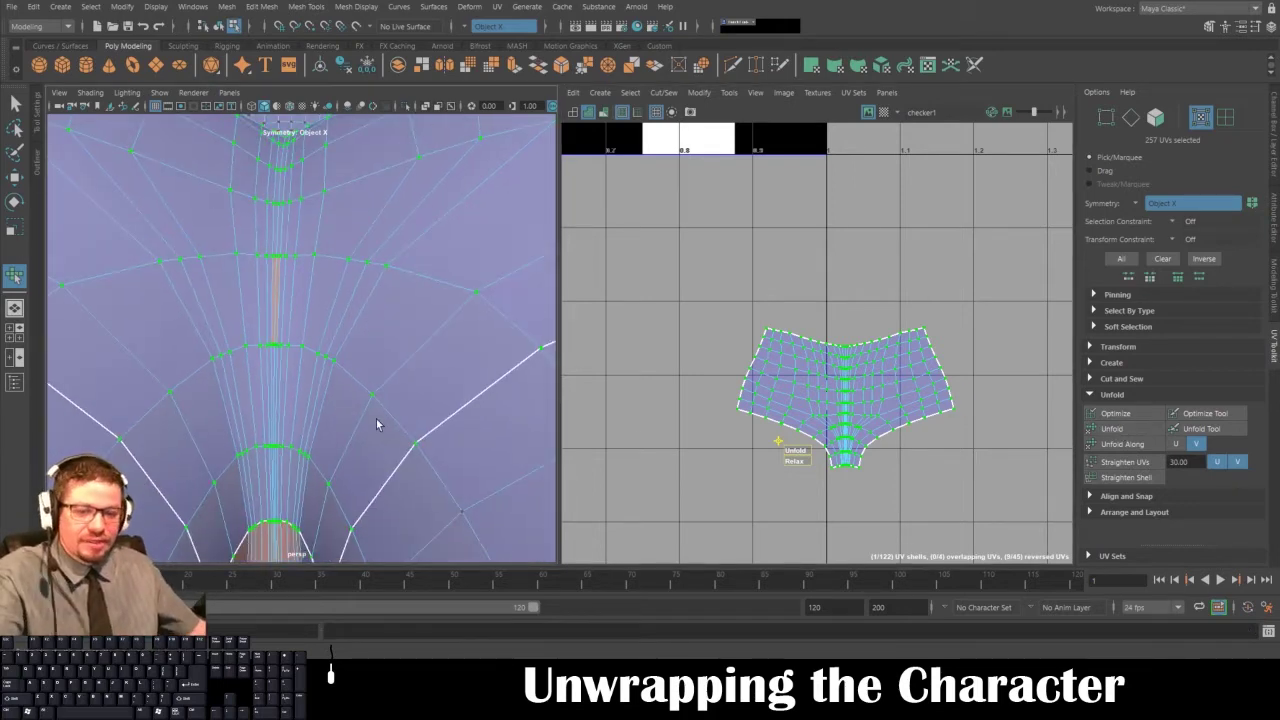
pyautogui.press('6')
pyautogui.scroll(-2, 321, 413)
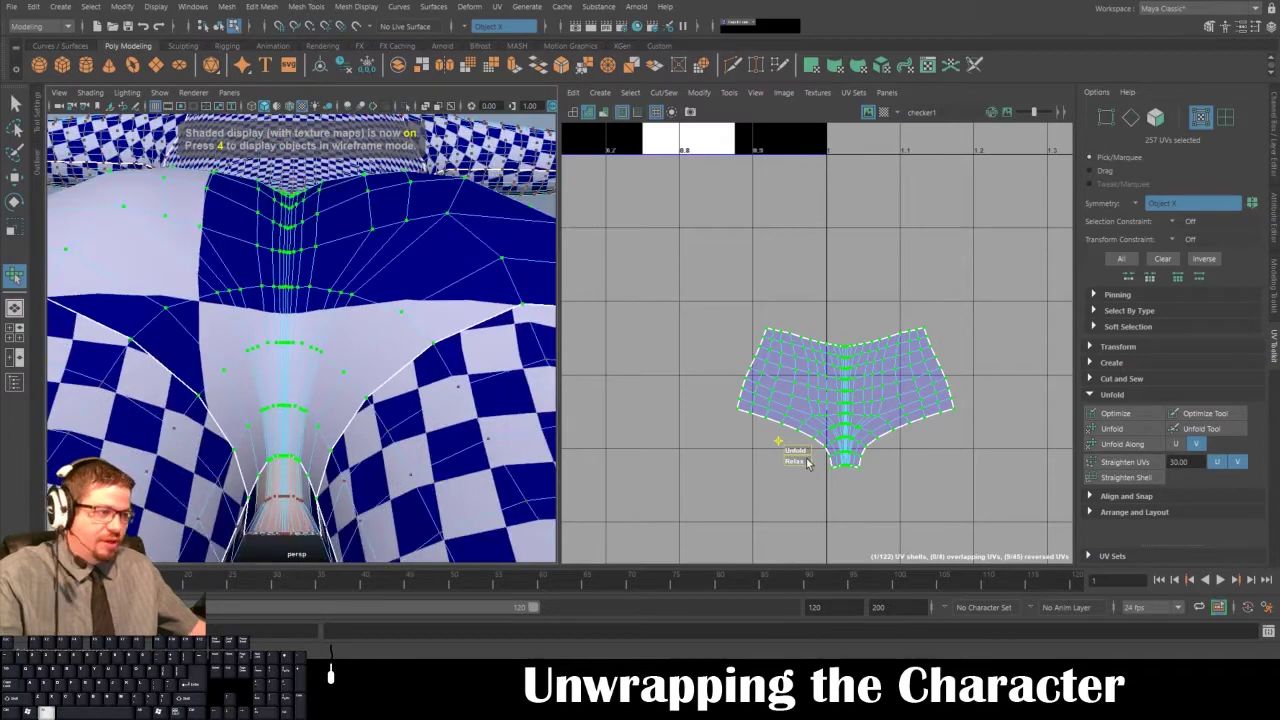
# - Scale the back pelvis shell up uniformly in the UV layout to shrink its checker squares on the model
pyautogui.press('r')
pyautogui.moveTo(847, 402); pyautogui.dragTo(1270, 530)
pyautogui.keyDown('alt'); pyautogui.moveTo(925, 448); pyautogui.dragTo(712, 287, button='right'); pyautogui.keyUp('alt')
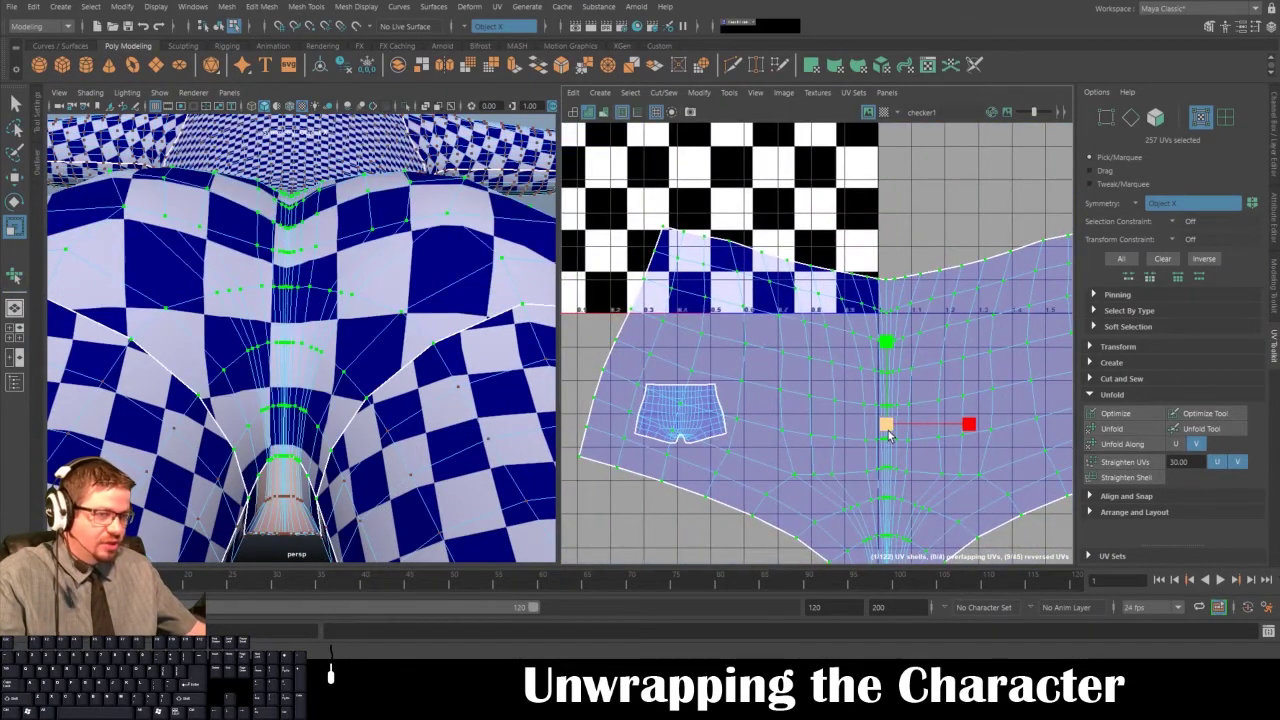
pyautogui.moveTo(889, 434); pyautogui.dragTo(1066, 444)
pyautogui.keyDown('alt'); pyautogui.moveTo(1040, 440); pyautogui.dragTo(796, 377, button='right'); pyautogui.keyUp('alt')
pyautogui.keyDown('alt'); pyautogui.moveTo(796, 377); pyautogui.dragTo(795, 387); pyautogui.keyUp('alt')
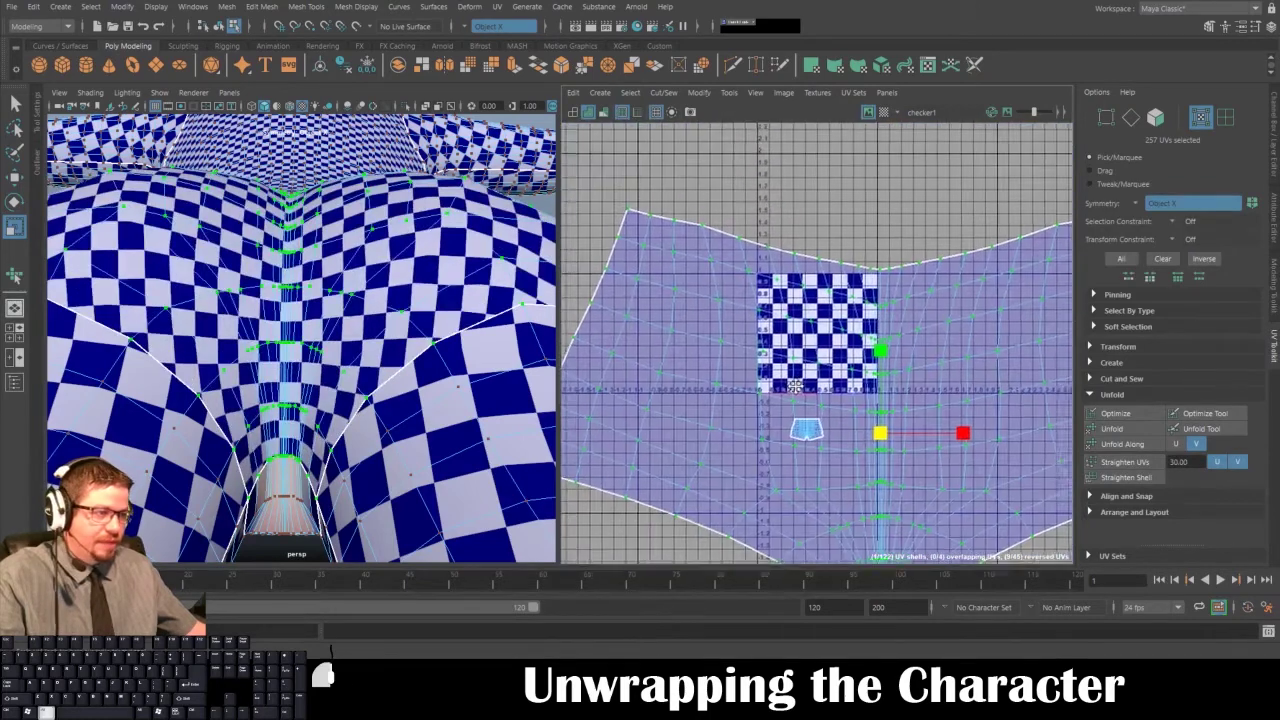
pyautogui.keyDown('alt'); pyautogui.moveTo(796, 387); pyautogui.dragTo(790, 395, button='middle'); pyautogui.keyUp('alt')
pyautogui.hotkey('ctrl', 'z')
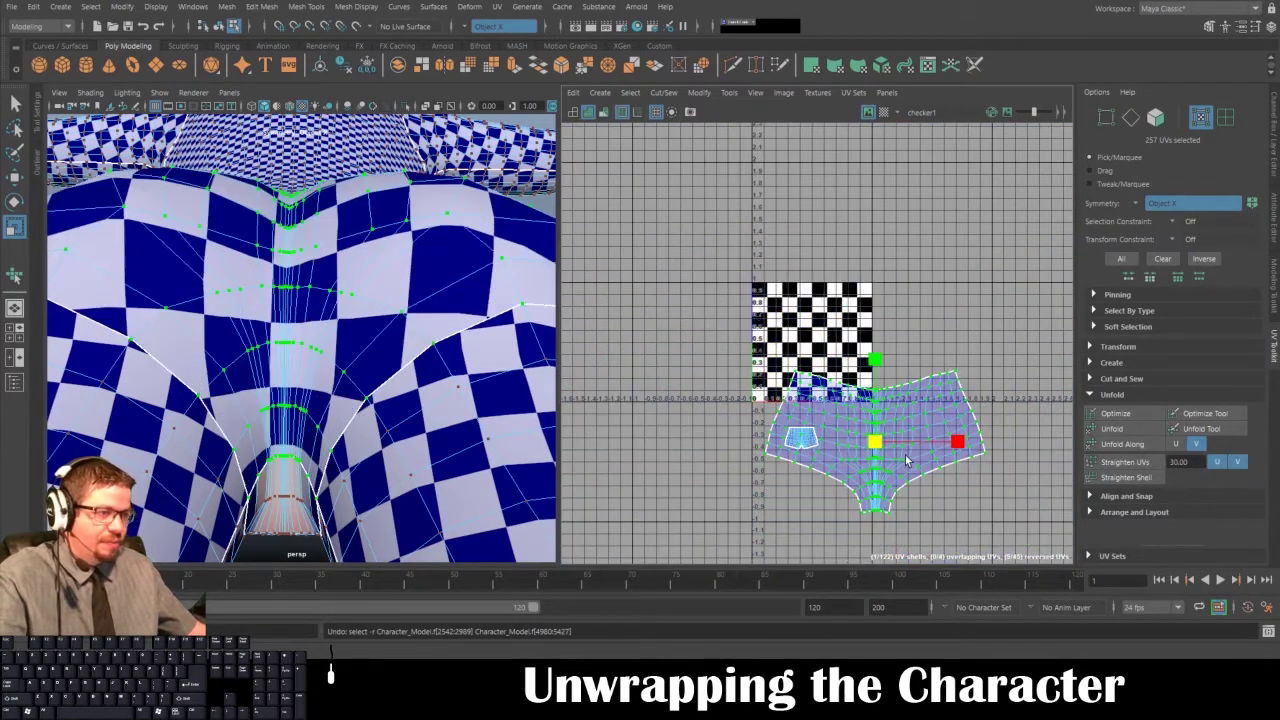
# - Enlarge the back pelvis shell to bring its checker size closer to the legs and move it clear of the 0–1 tile
pyautogui.moveTo(868, 436); pyautogui.dragTo(977, 498)
pyautogui.keyDown('alt'); pyautogui.moveTo(776, 434); pyautogui.dragTo(645, 310, button='right'); pyautogui.keyUp('alt')
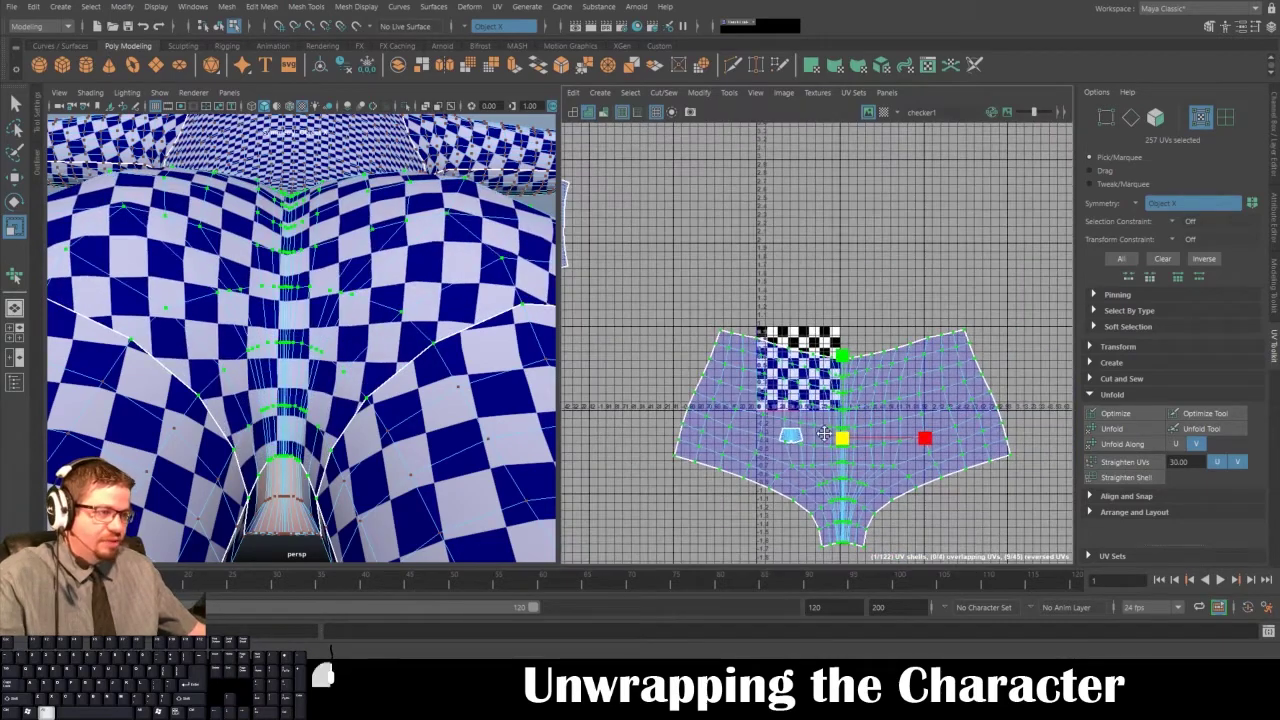
pyautogui.keyDown('alt'); pyautogui.moveTo(856, 478); pyautogui.dragTo(664, 240, button='right'); pyautogui.keyUp('alt')
pyautogui.scroll(-3, 900, 250)
pyautogui.press('w')
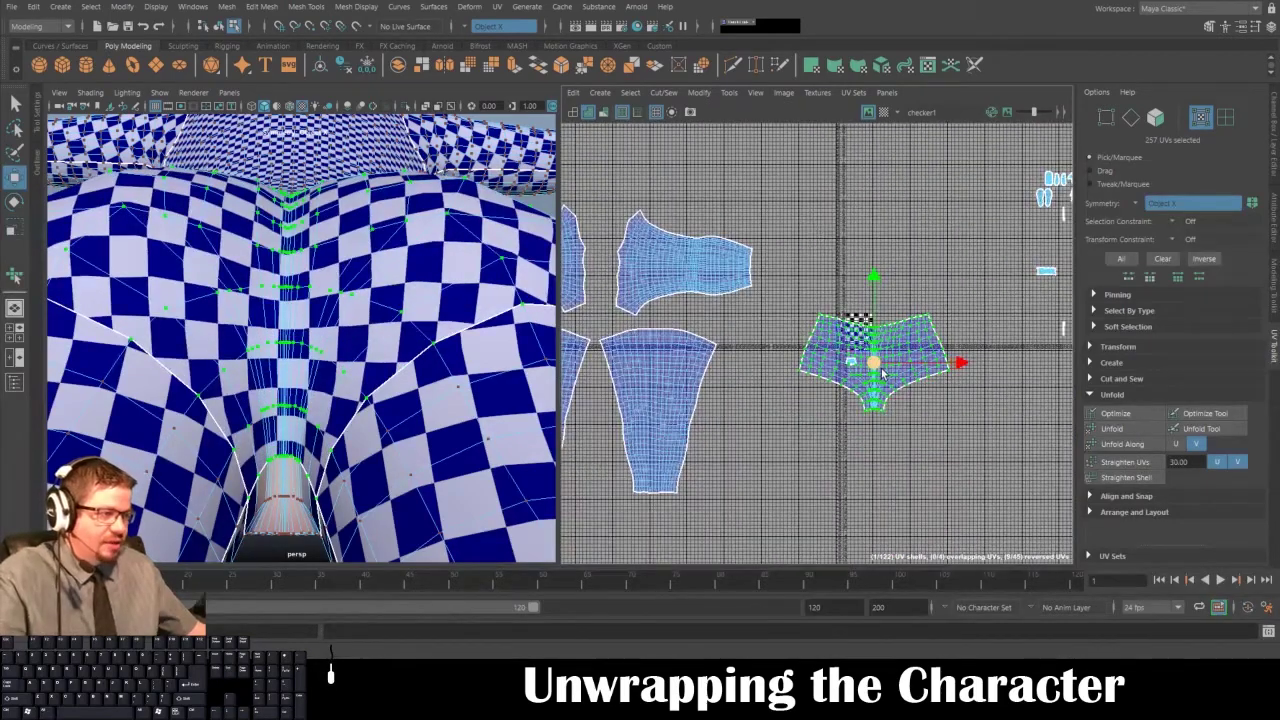
pyautogui.moveTo(873, 367); pyautogui.dragTo(990, 488)
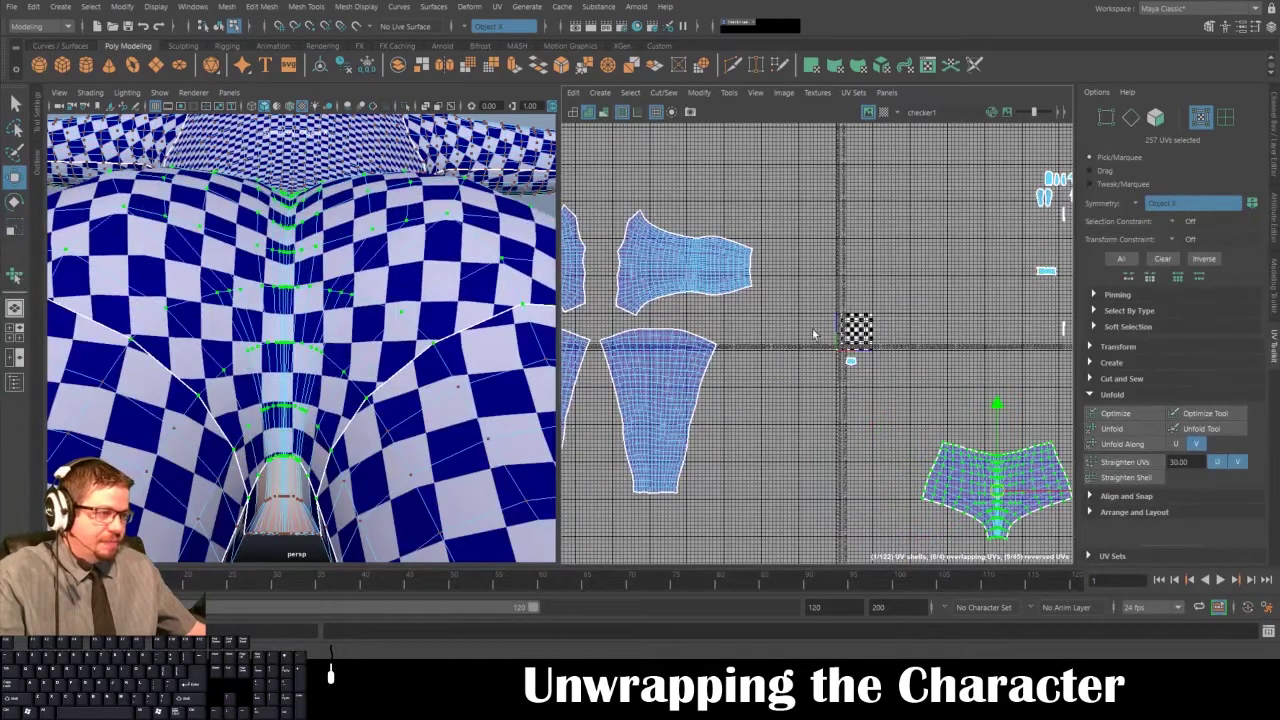
# - Select the small front pelvis shell below the 0–1 tile and unfold its UVs, using the Smooth tool and the Unfold command
pyautogui.moveTo(899, 393); pyautogui.dragTo(904, 391)
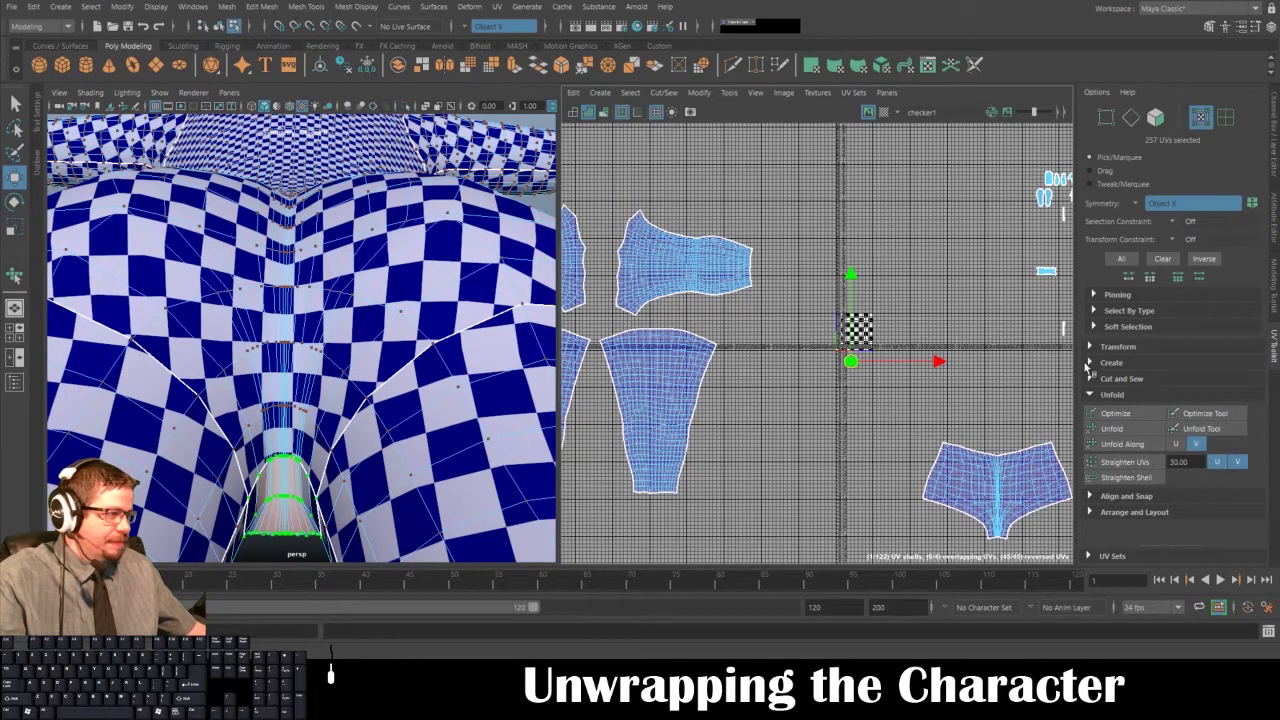
pyautogui.click(729, 93)
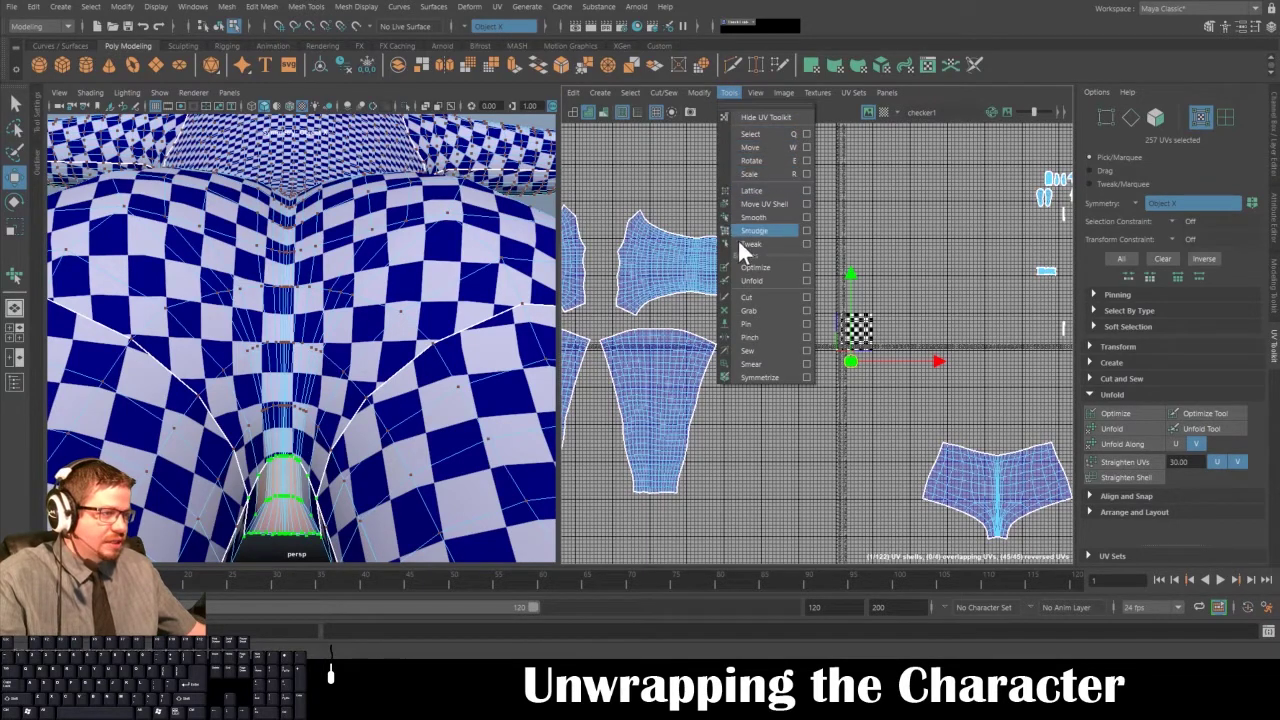
pyautogui.click(749, 282)
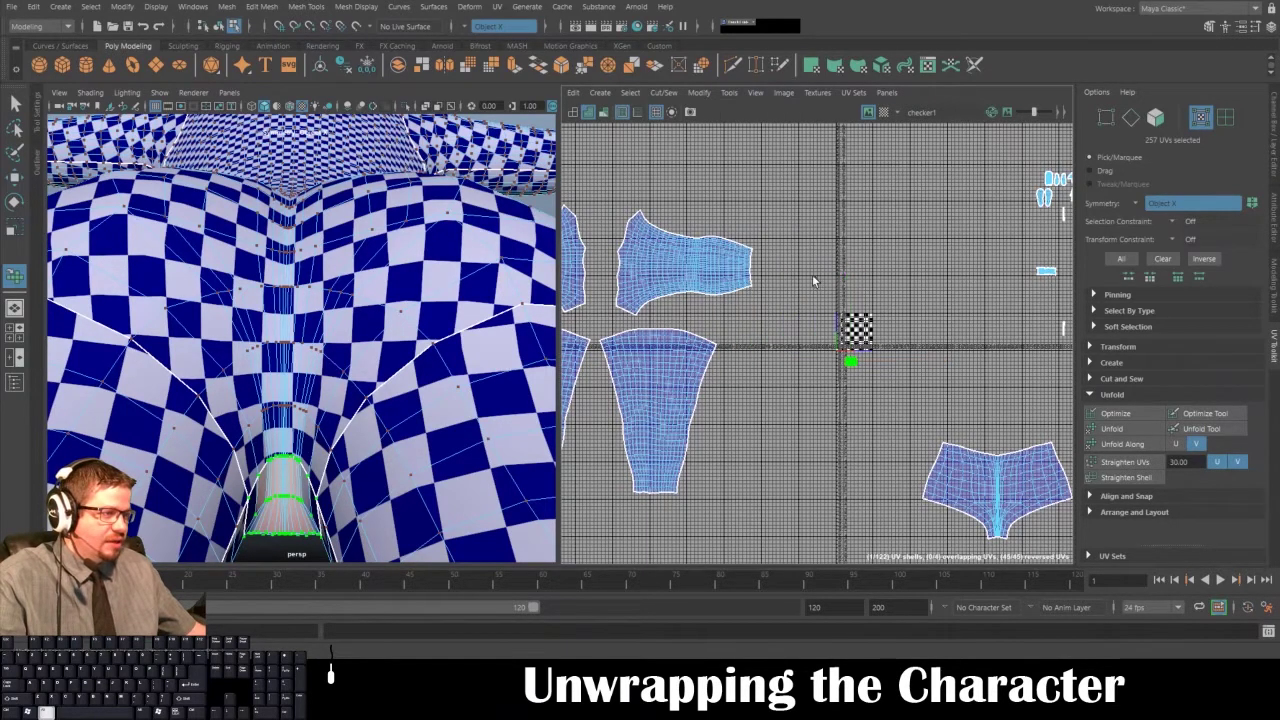
pyautogui.scroll(5, 878, 345)
pyautogui.keyDown('alt'); pyautogui.moveTo(773, 211); pyautogui.dragTo(731, 157, button='middle'); pyautogui.keyUp('alt')
pyautogui.keyDown('alt'); pyautogui.moveTo(731, 157); pyautogui.dragTo(898, 434, button='right'); pyautogui.keyUp('alt')
pyautogui.keyDown('alt'); pyautogui.moveTo(898, 434); pyautogui.dragTo(865, 139, button='middle'); pyautogui.keyUp('alt')
pyautogui.keyDown('alt'); pyautogui.moveTo(865, 139); pyautogui.dragTo(904, 440, button='right'); pyautogui.keyUp('alt')
pyautogui.moveTo(760, 316)
pyautogui.mouseDown()
pyautogui.moveTo(678, 308)
pyautogui.moveTo(676, 330)
pyautogui.moveTo(693, 333)
pyautogui.moveTo(629, 335)
pyautogui.moveTo(726, 344)
pyautogui.moveTo(716, 326)
pyautogui.moveTo(777, 320)
pyautogui.moveTo(700, 362)
pyautogui.moveTo(731, 380)
pyautogui.moveTo(816, 338)
pyautogui.moveTo(760, 297)
pyautogui.moveTo(645, 378)
pyautogui.moveTo(786, 338)
pyautogui.moveTo(634, 315)
pyautogui.moveTo(766, 306)
pyautogui.moveTo(749, 363)
pyautogui.moveTo(686, 203)
pyautogui.mouseUp()
pyautogui.press('b')
pyautogui.click(18, 105)
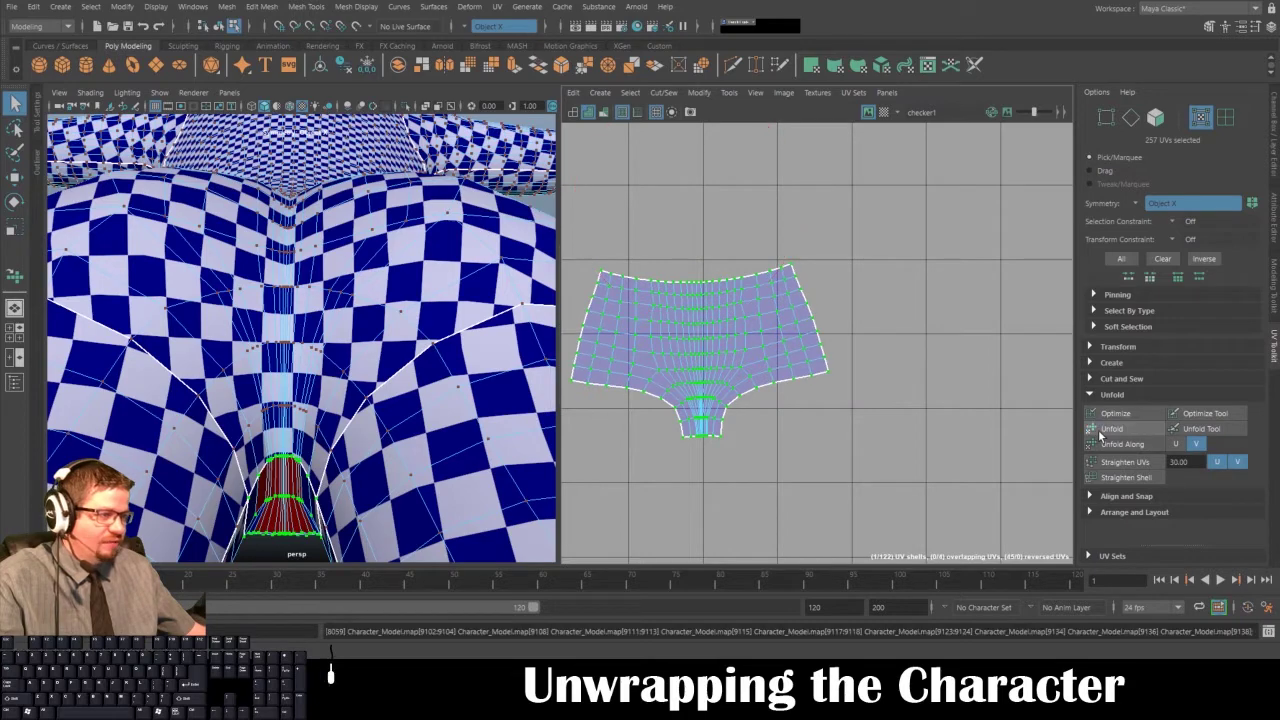
# - Scale the front pelvis shell up uniformly until its checker squares are close in size to those on the legs
pyautogui.scroll(-1, 838, 450)
pyautogui.scroll(-10, 838, 450)
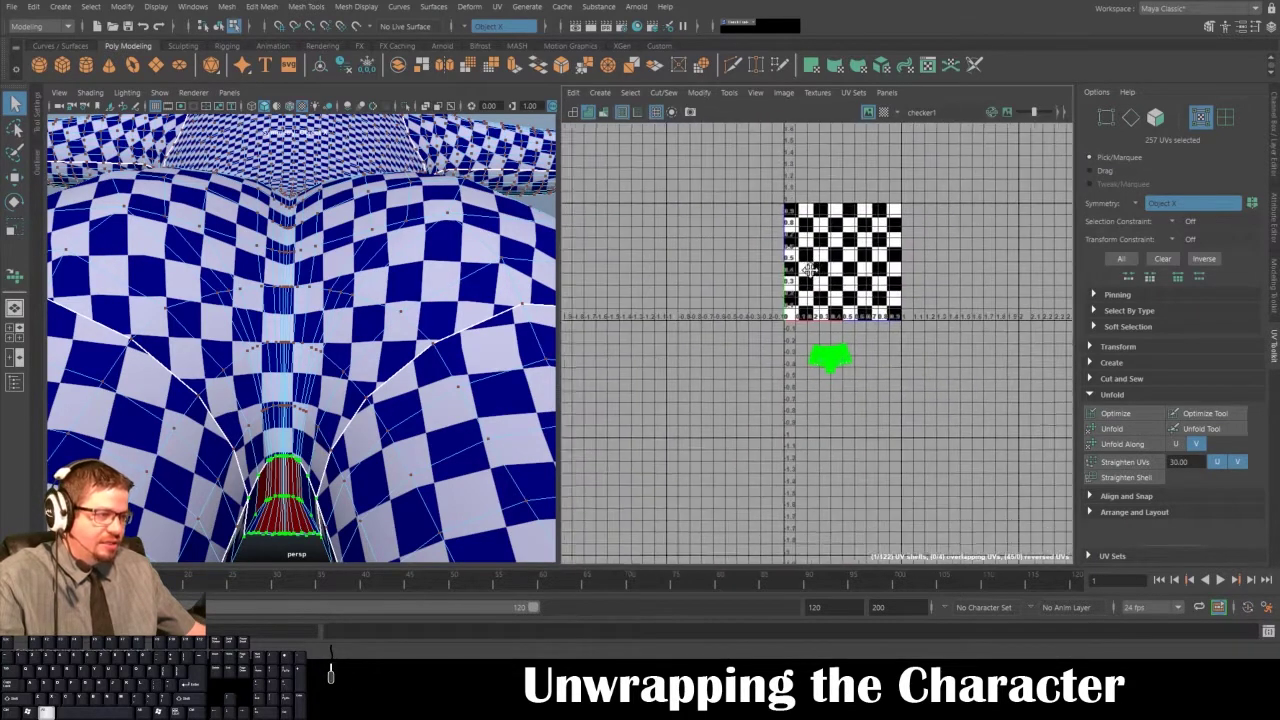
pyautogui.press('w')
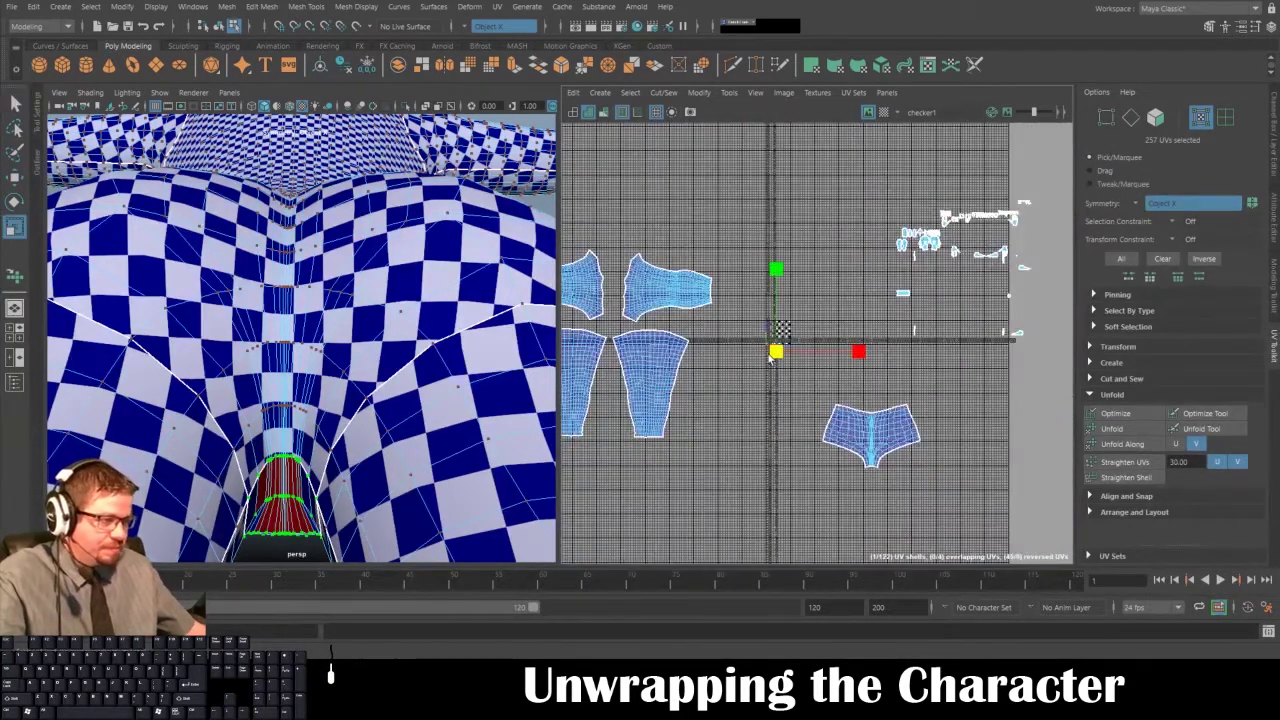
pyautogui.moveTo(860, 416); pyautogui.dragTo(860, 416)
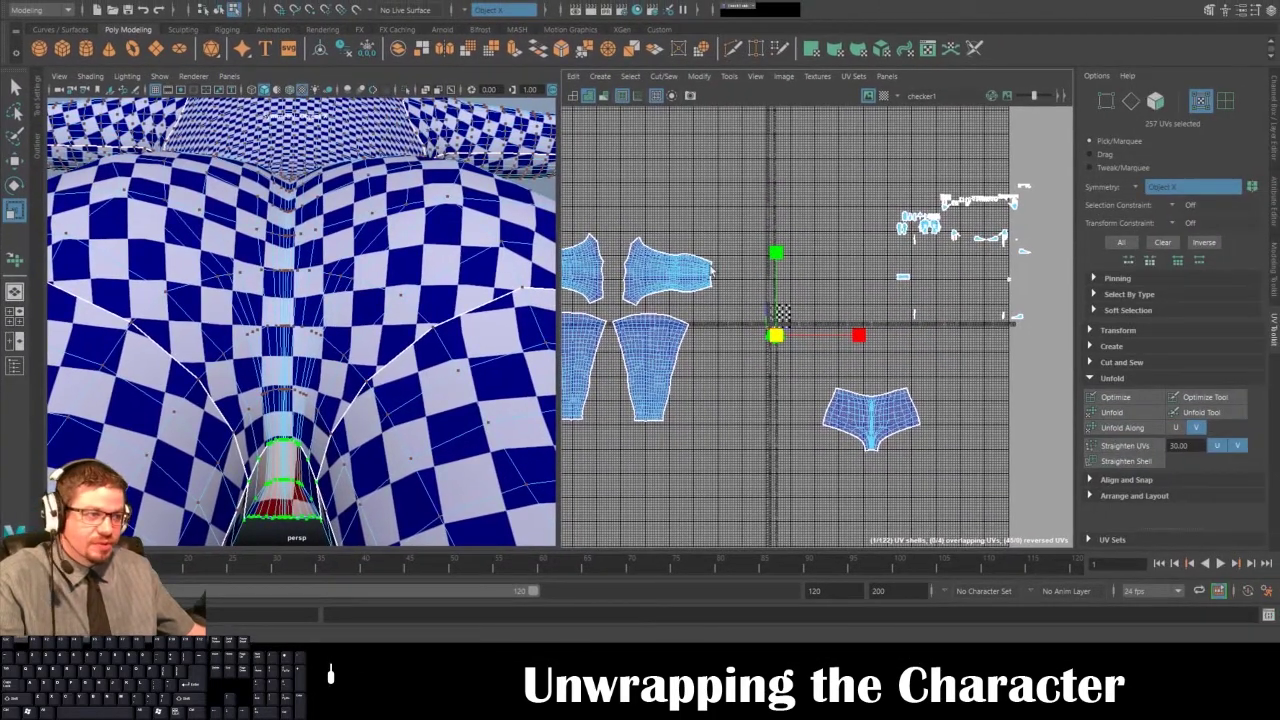
pyautogui.keyDown('alt'); pyautogui.moveTo(744, 324); pyautogui.dragTo(766, 320, button='middle'); pyautogui.keyUp('alt')
pyautogui.keyDown('alt'); pyautogui.moveTo(356, 308); pyautogui.dragTo(330, 362); pyautogui.keyUp('alt')
pyautogui.keyDown('alt'); pyautogui.moveTo(330, 362); pyautogui.dragTo(540, 388, button='right'); pyautogui.keyUp('alt')
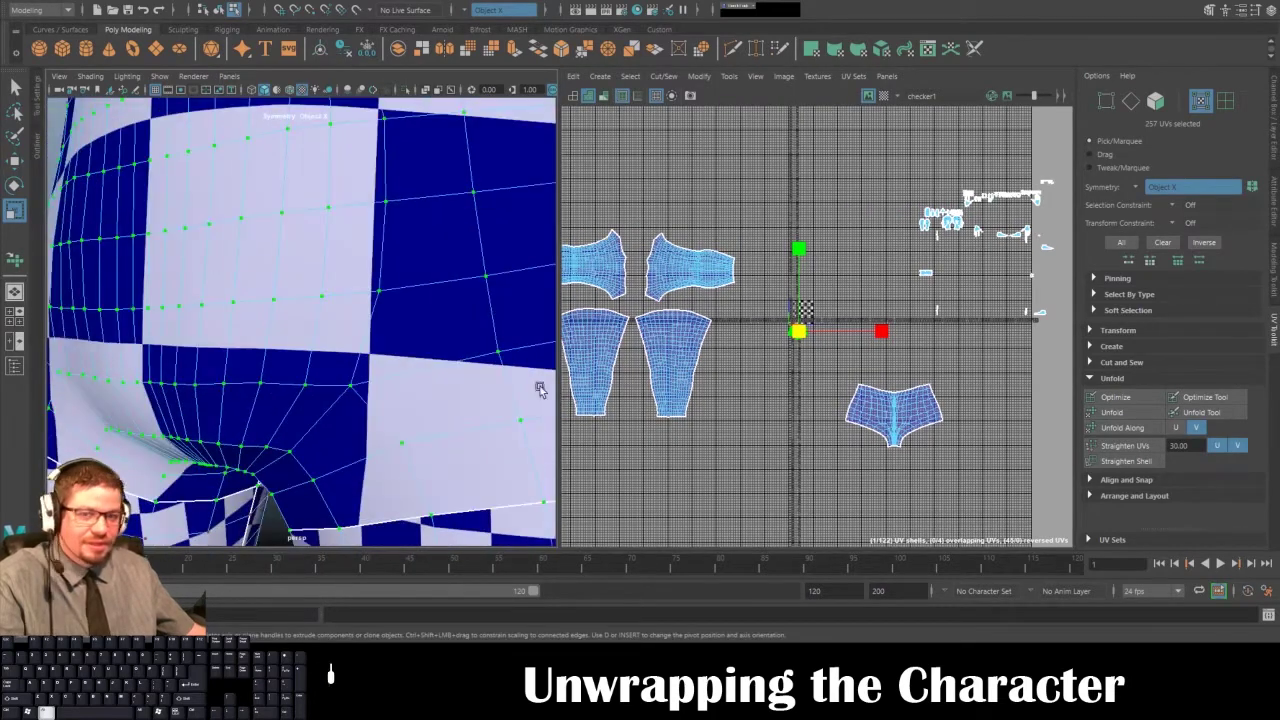
pyautogui.scroll(-5, 400, 349)
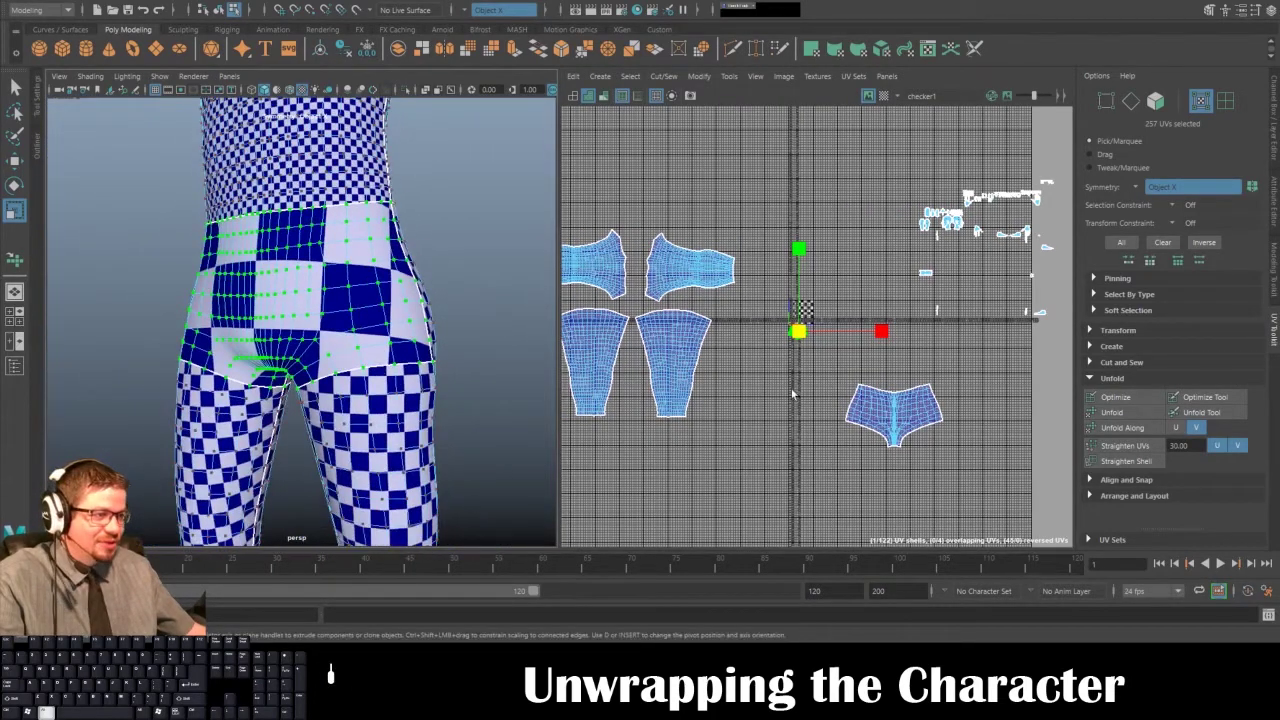
pyautogui.scroll(8, 792, 395)
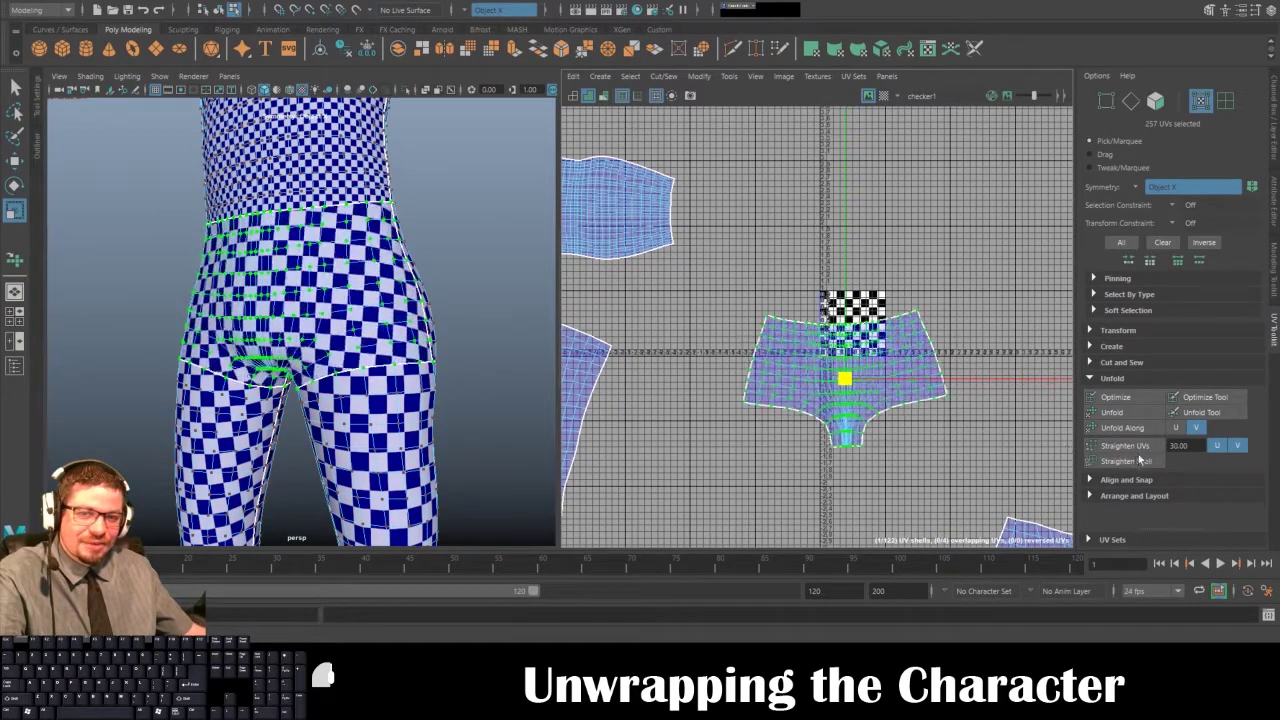
# - Rotate the front pelvis shell slightly until it sits level in the UV layout
pyautogui.press('e')
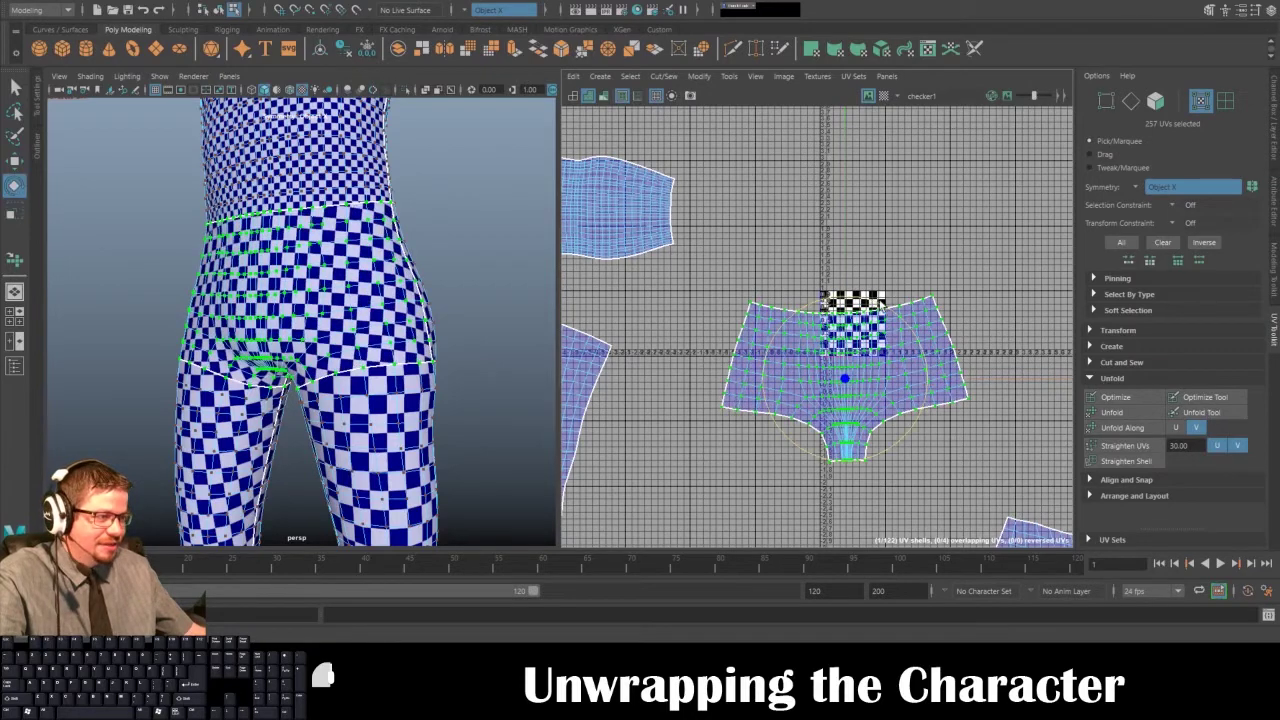
pyautogui.moveTo(874, 298); pyautogui.dragTo(880, 300)
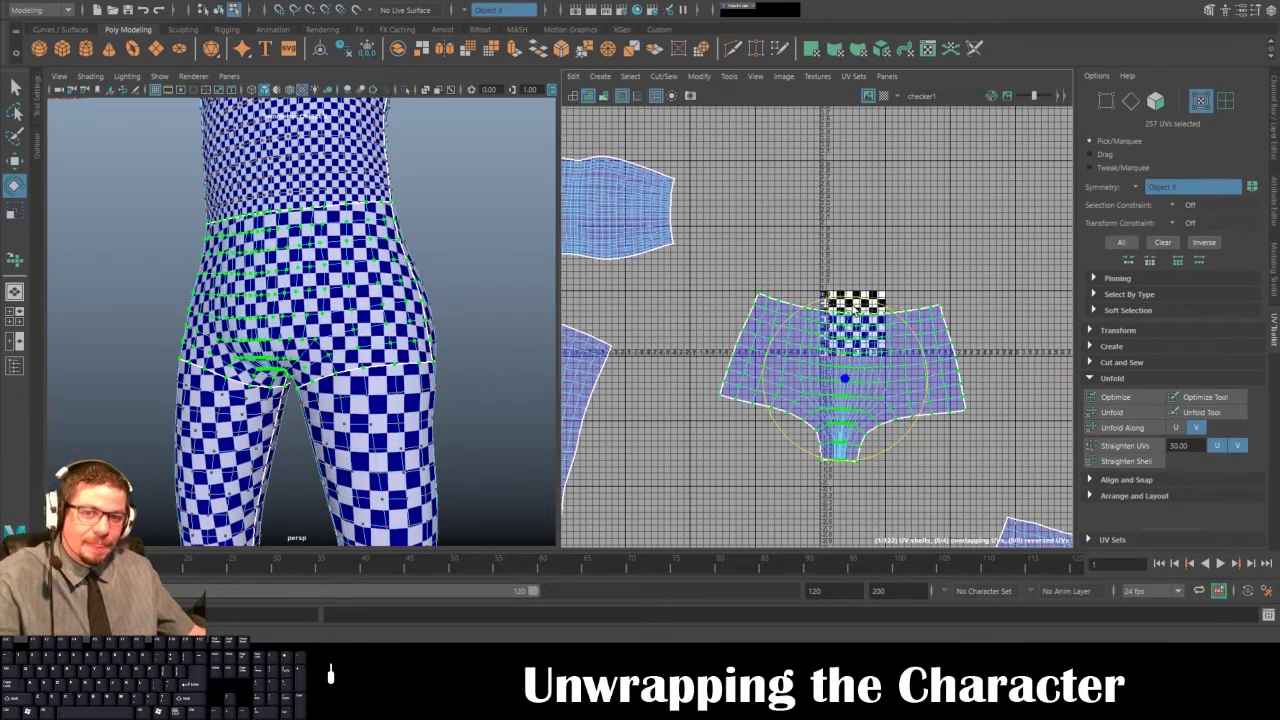
pyautogui.scroll(-3, 852, 302)
pyautogui.keyDown('alt'); pyautogui.moveTo(821, 228); pyautogui.dragTo(812, 200, button='middle'); pyautogui.keyUp('alt')
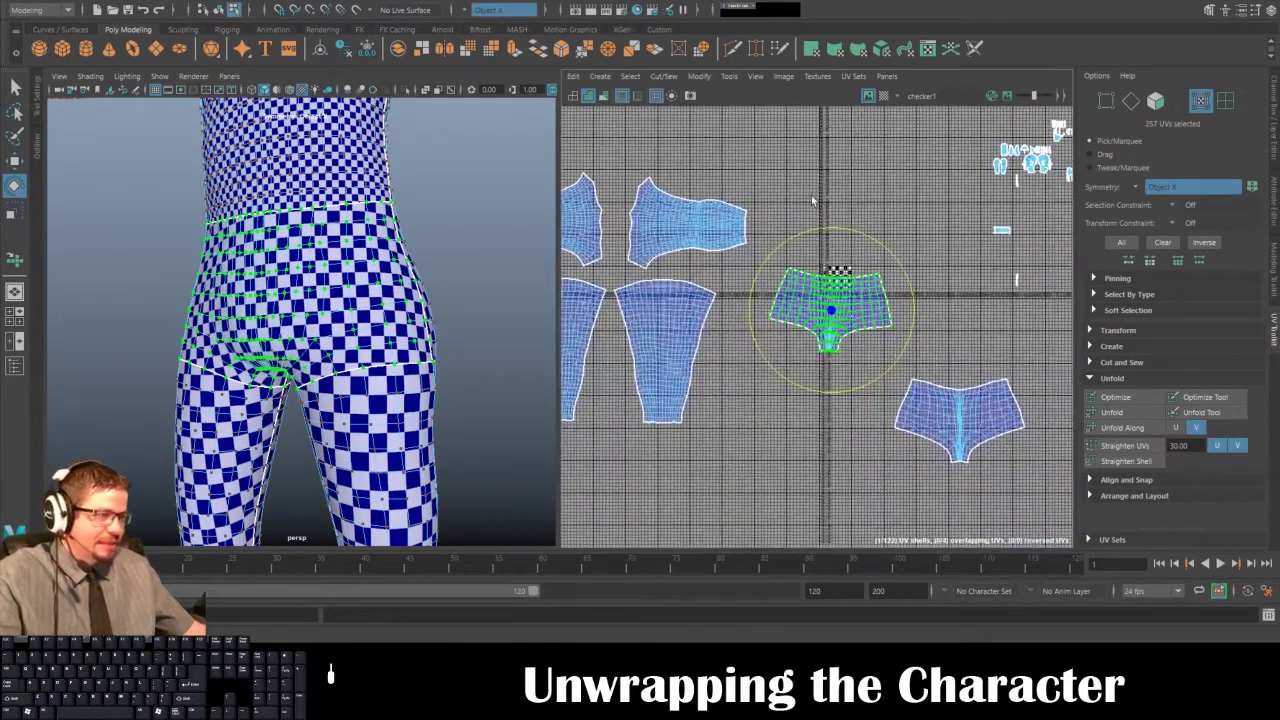
pyautogui.moveTo(836, 229); pyautogui.dragTo(831, 231)
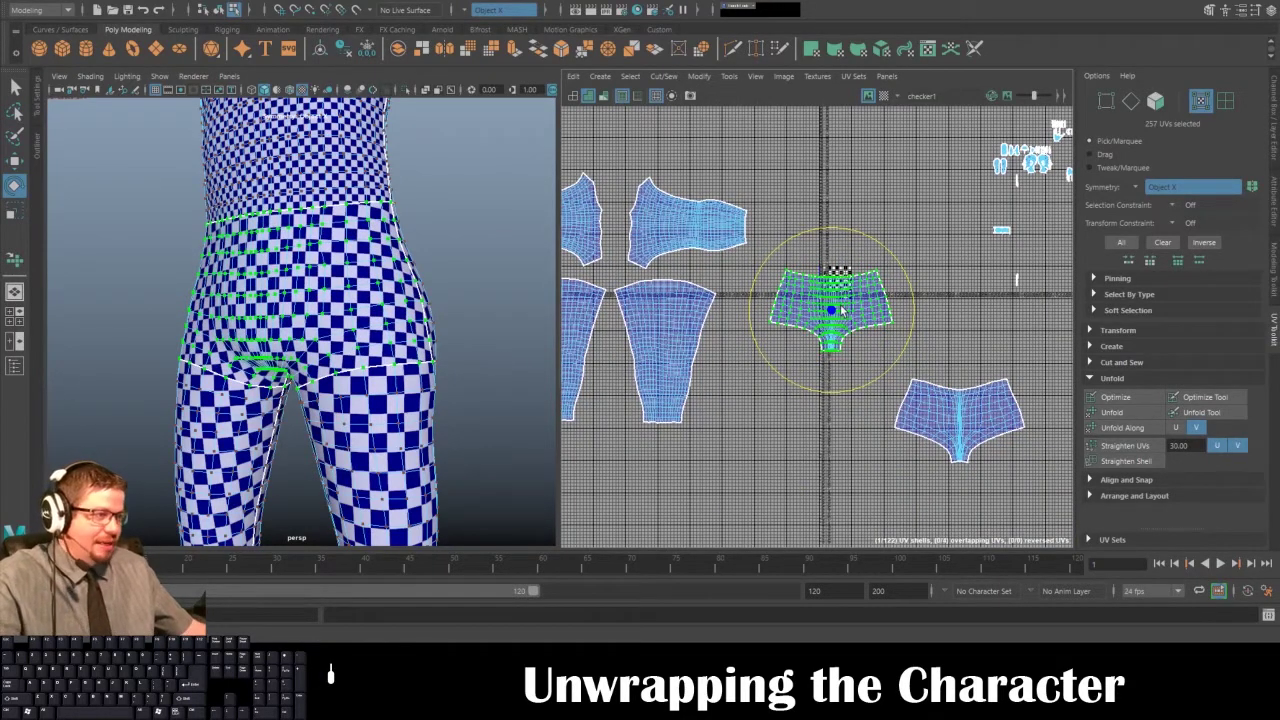
# - Move the front pelvis shell below the 0–1 tile beside the back pelvis shell and deselect it
pyautogui.press('w')
pyautogui.moveTo(842, 311); pyautogui.dragTo(818, 410)
pyautogui.moveTo(795, 386); pyautogui.dragTo(760, 368, button='right')
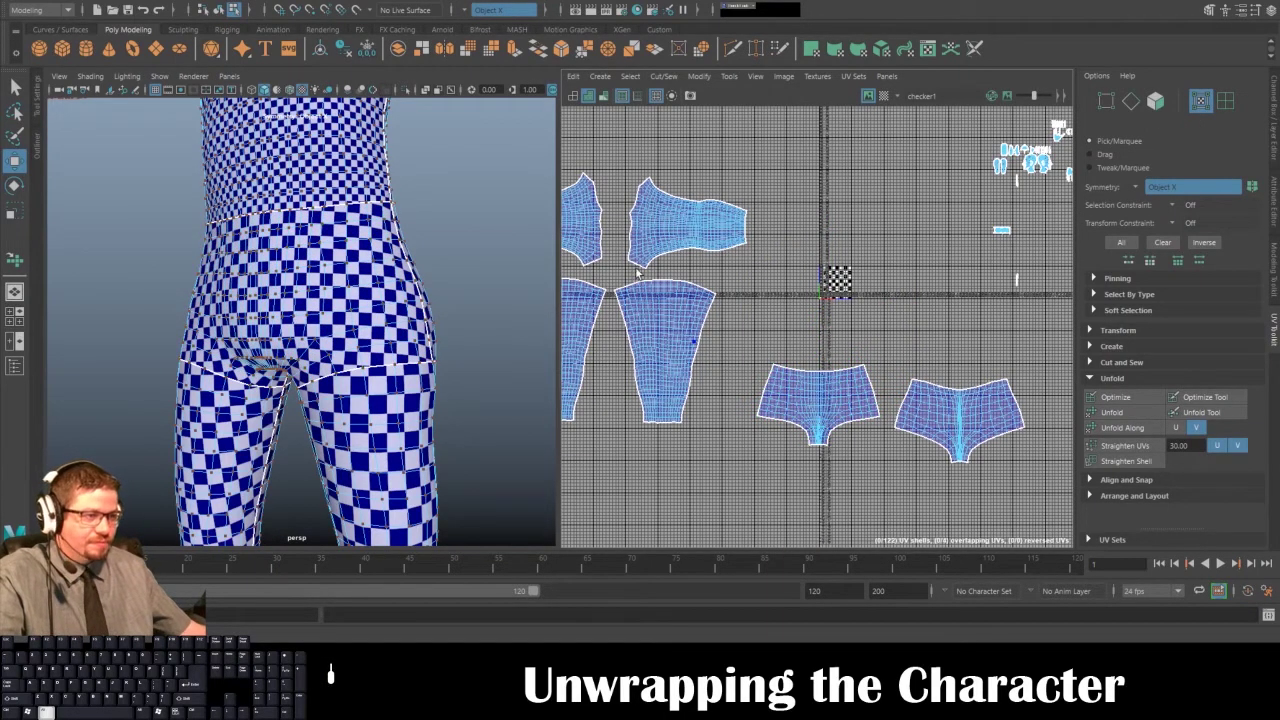
# - Review the full UV layout and switch the character model back to object mode
pyautogui.scroll(-5, 830, 300)
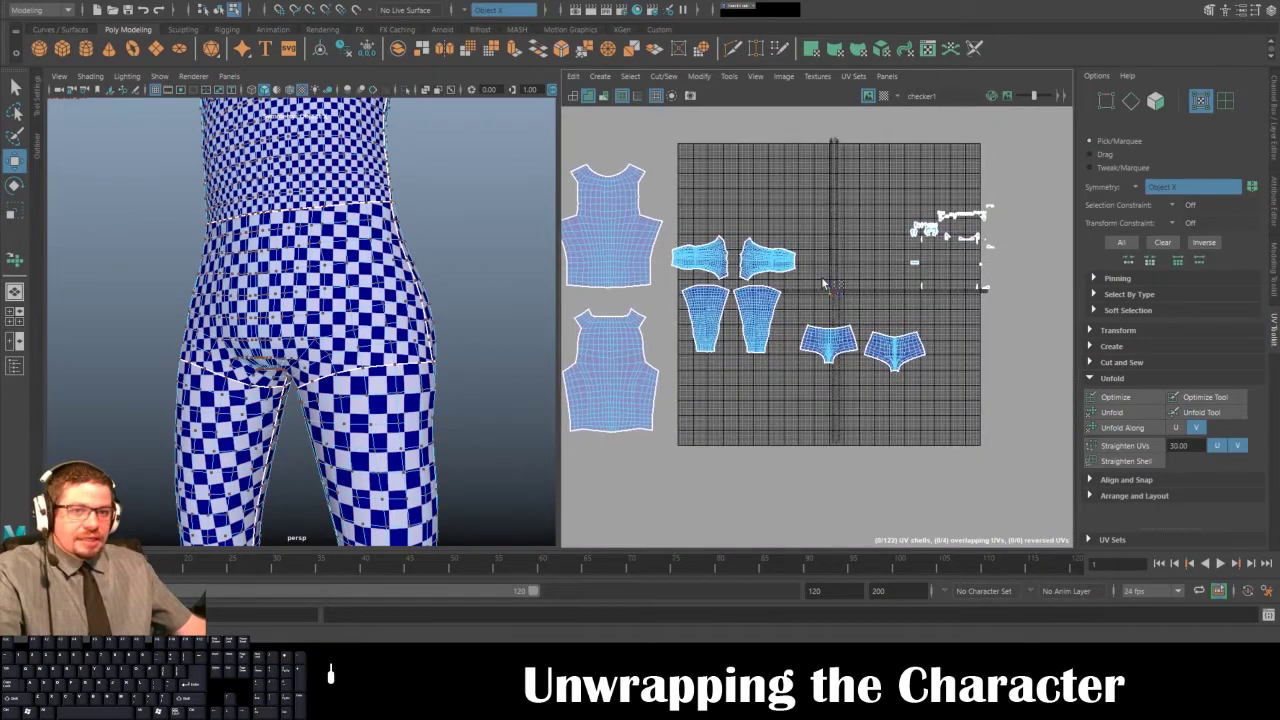
pyautogui.scroll(-2, 805, 376)
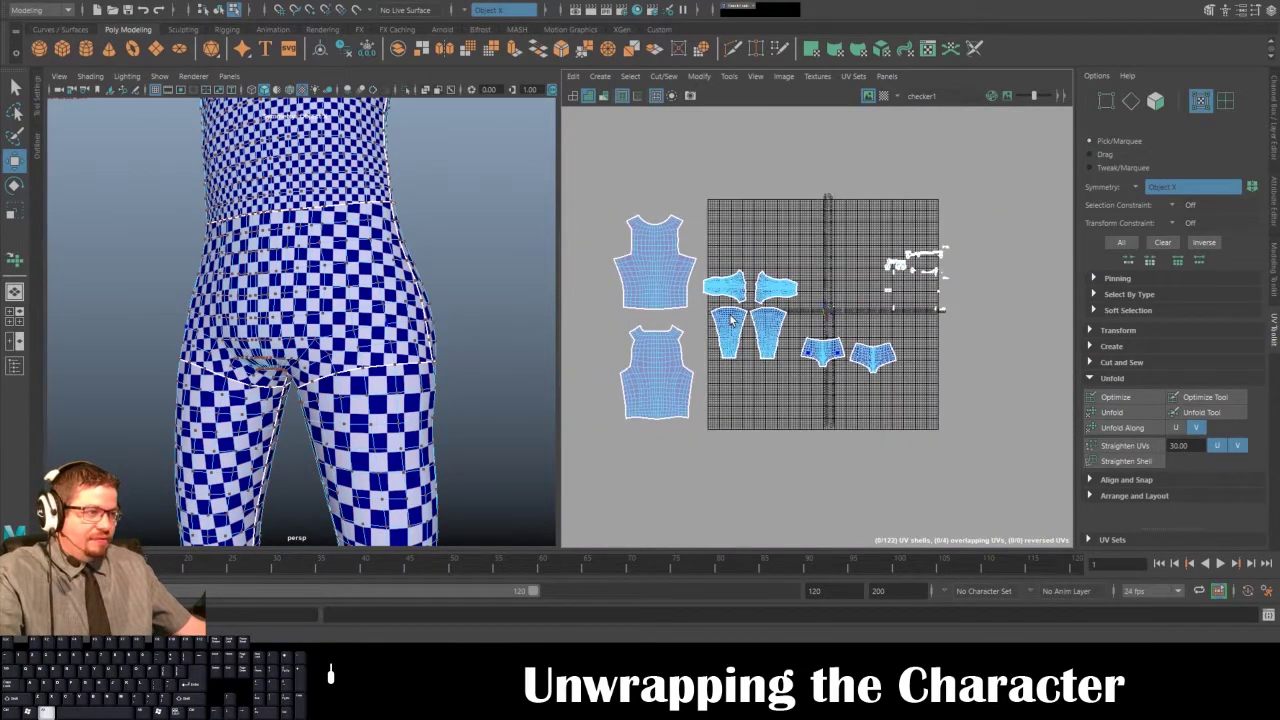
pyautogui.scroll(2, 255, 230)
pyautogui.moveTo(252, 220); pyautogui.dragTo(325, 185, button='right')
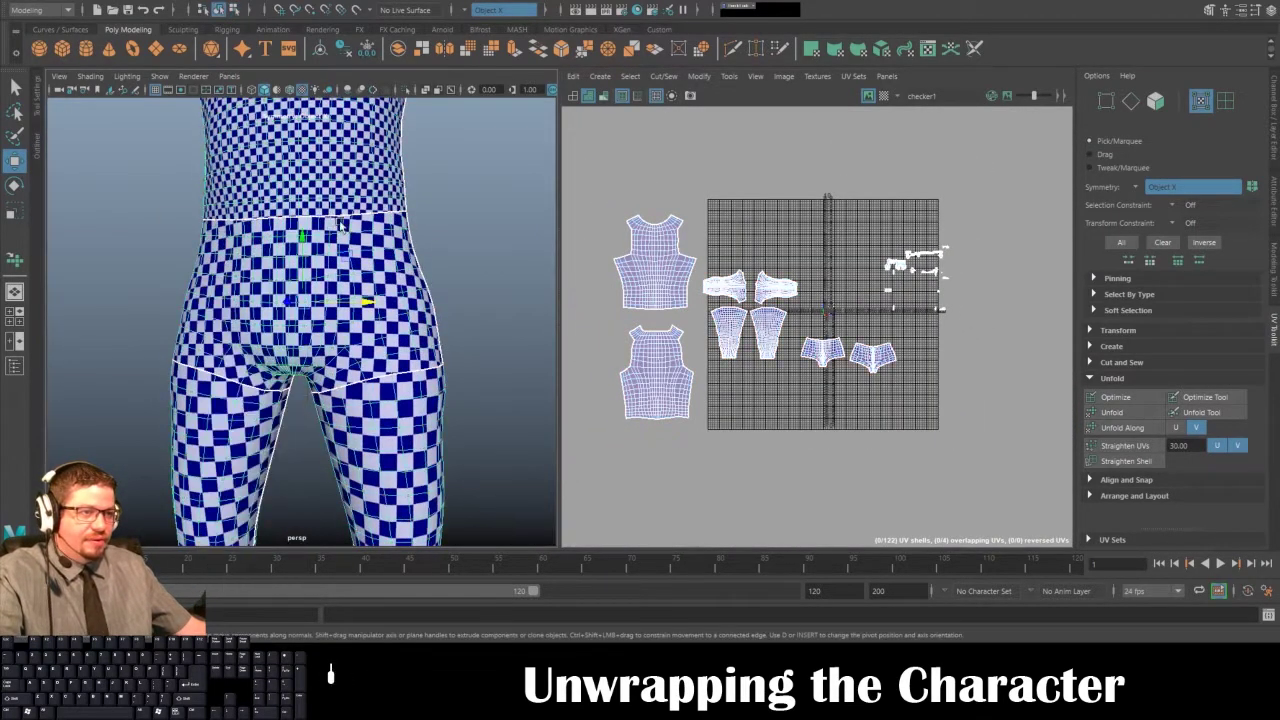
# - Compare the checker pattern density across the character's torso, arms, pelvis and legs in the full-body view
pyautogui.click(457, 286)
pyautogui.keyDown('alt'); pyautogui.moveTo(457, 286); pyautogui.dragTo(248, 274, button='right'); pyautogui.keyUp('alt')
pyautogui.keyDown('alt'); pyautogui.moveTo(248, 274); pyautogui.dragTo(326, 320); pyautogui.keyUp('alt')
pyautogui.scroll(5, 326, 323)
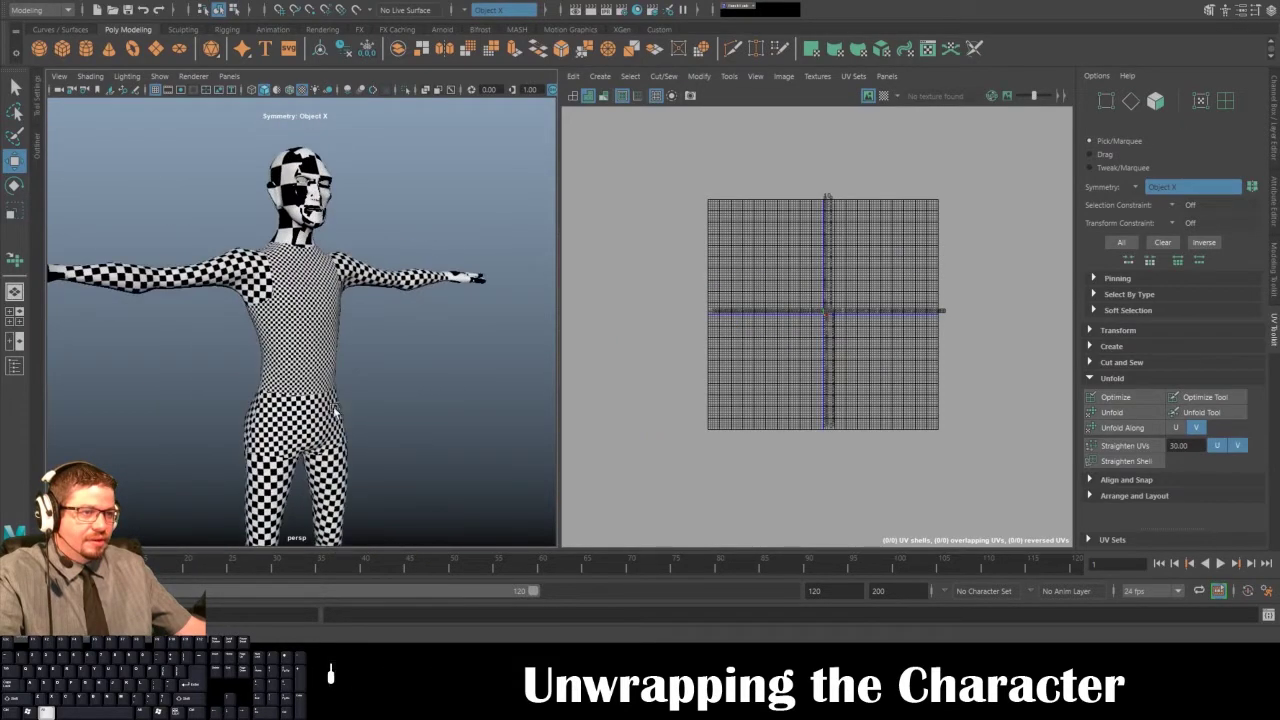
pyautogui.click(274, 335)
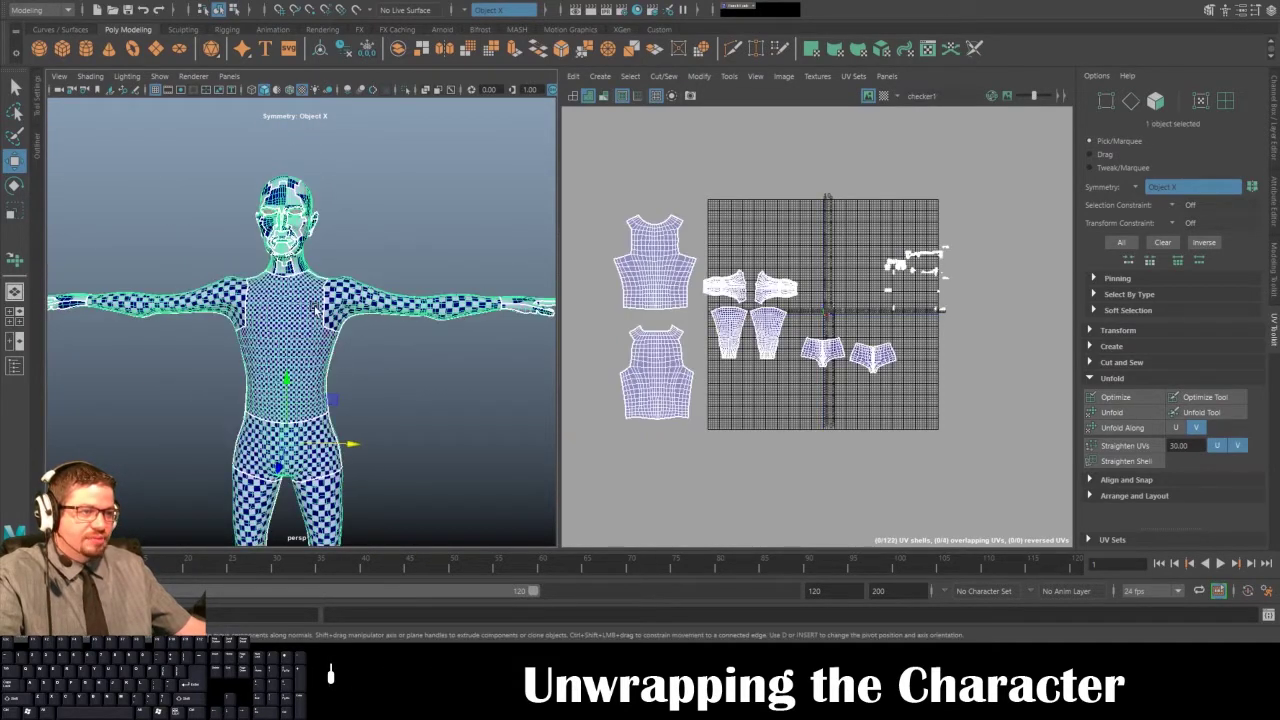
pyautogui.click(373, 366)
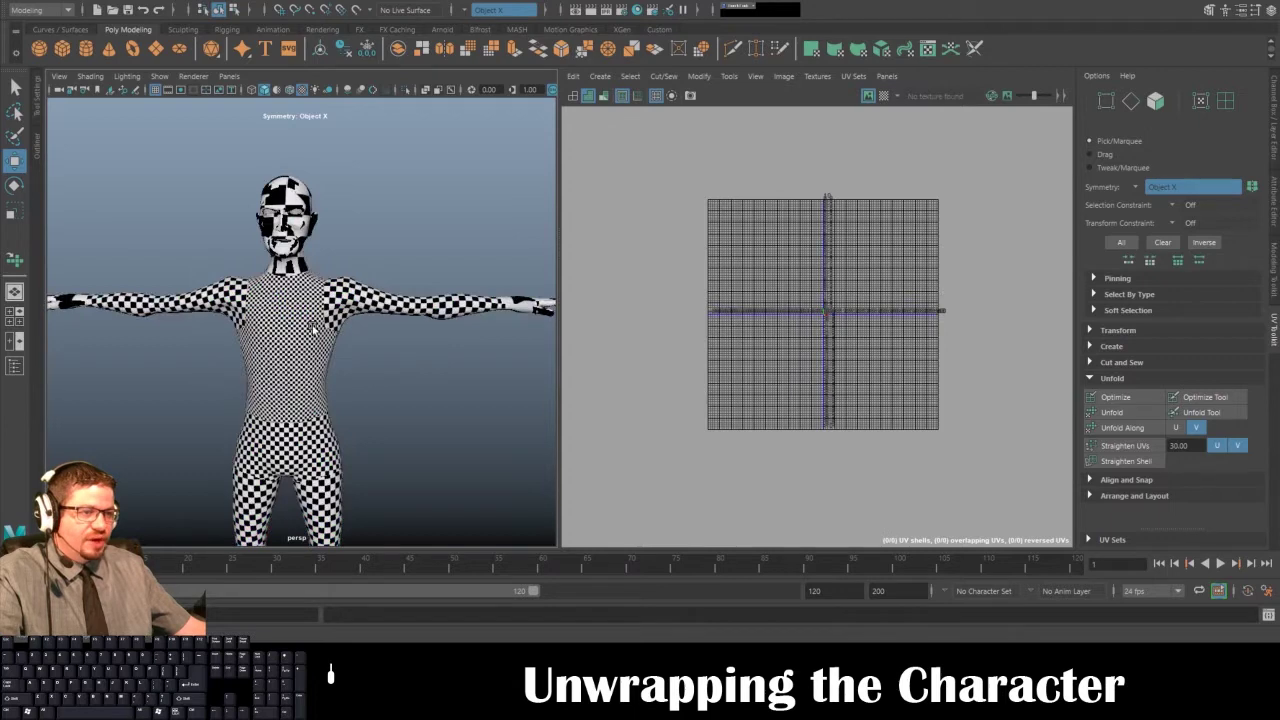
pyautogui.click(313, 330)
pyautogui.click(416, 366)
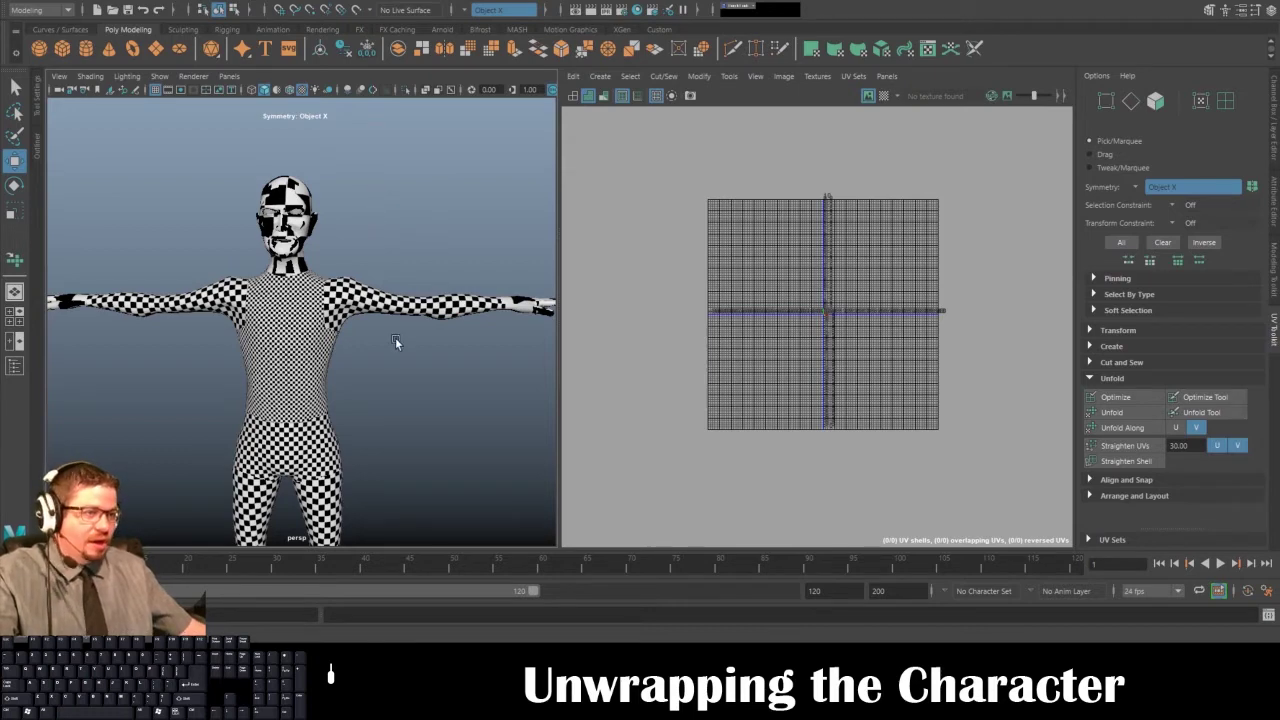
# - Select the character model and switch it to face selection mode at the feet
pyautogui.click(336, 306)
pyautogui.keyDown('alt'); pyautogui.moveTo(437, 400); pyautogui.dragTo(419, 215, button='middle'); pyautogui.keyUp('alt')
pyautogui.scroll(5, 415, 230)
pyautogui.keyDown('alt'); pyautogui.moveTo(402, 293); pyautogui.dragTo(388, 301, button='middle'); pyautogui.keyUp('alt')
pyautogui.scroll(5, 390, 298)
pyautogui.moveTo(406, 239); pyautogui.dragTo(408, 275, button='right')
pyautogui.keyDown('alt'); pyautogui.moveTo(364, 262); pyautogui.dragTo(330, 259, button='middle'); pyautogui.keyUp('alt')
pyautogui.scroll(1, 328, 252)
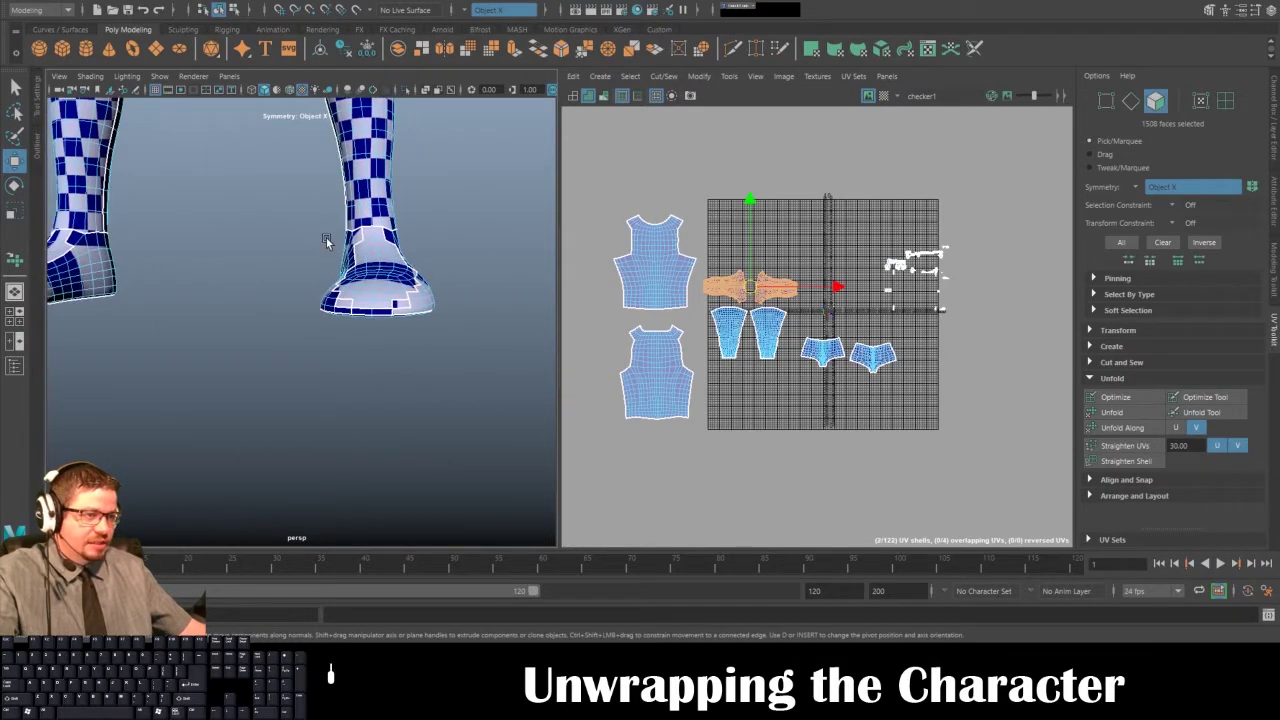
# - Select all faces of both feet up to the ankles with symmetry on
pyautogui.moveTo(468, 367); pyautogui.dragTo(469, 368)
pyautogui.keyDown('alt'); pyautogui.moveTo(465, 352); pyautogui.dragTo(428, 370); pyautogui.keyUp('alt')
pyautogui.keyDown('alt'); pyautogui.moveTo(338, 246); pyautogui.dragTo(327, 280, button='middle'); pyautogui.keyUp('alt')
pyautogui.keyDown('alt'); pyautogui.moveTo(327, 278); pyautogui.dragTo(337, 221); pyautogui.keyUp('alt')
pyautogui.click(332, 280)
pyautogui.keyDown('alt'); pyautogui.moveTo(332, 280); pyautogui.dragTo(313, 365); pyautogui.keyUp('alt')
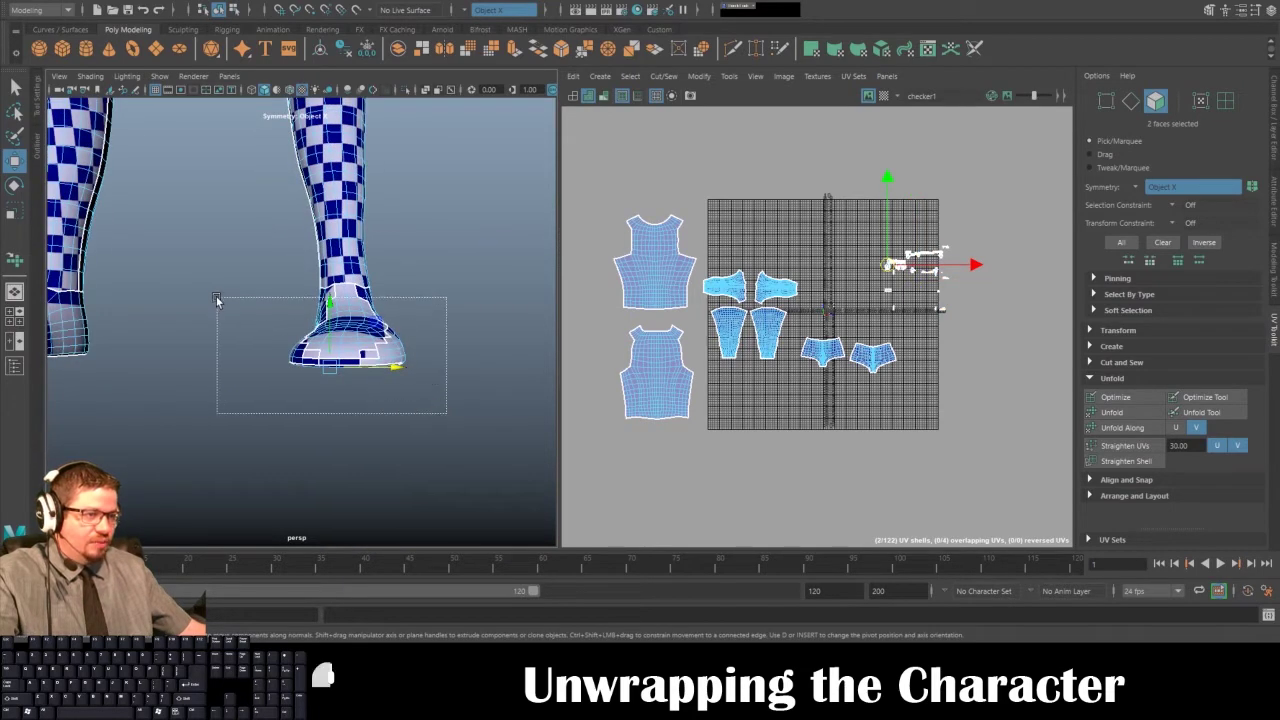
pyautogui.moveTo(217, 300); pyautogui.dragTo(117, 306)
pyautogui.keyDown('alt'); pyautogui.moveTo(361, 253); pyautogui.dragTo(304, 283); pyautogui.keyUp('alt')
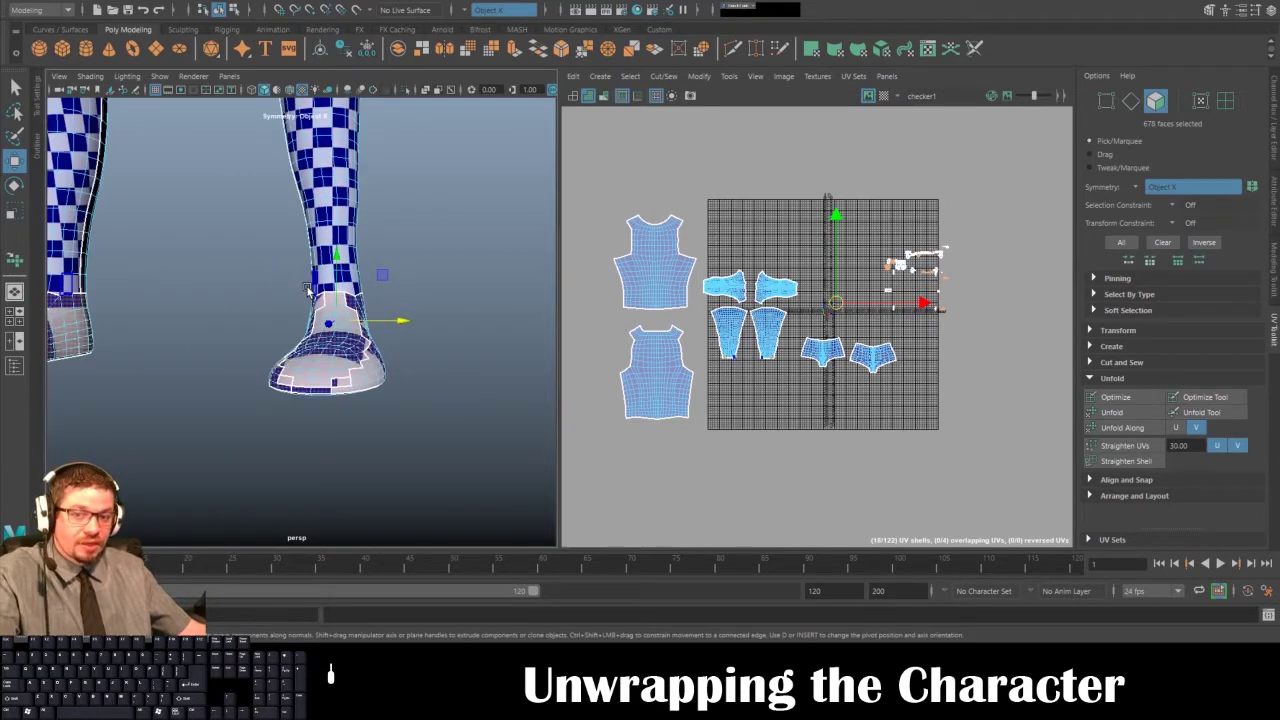
# - Try a camera-based UV projection on the selected foot faces
pyautogui.keyDown('alt'); pyautogui.moveTo(307, 318); pyautogui.dragTo(283, 312); pyautogui.keyUp('alt')
pyautogui.press('space')
pyautogui.press('space')
pyautogui.press('space')
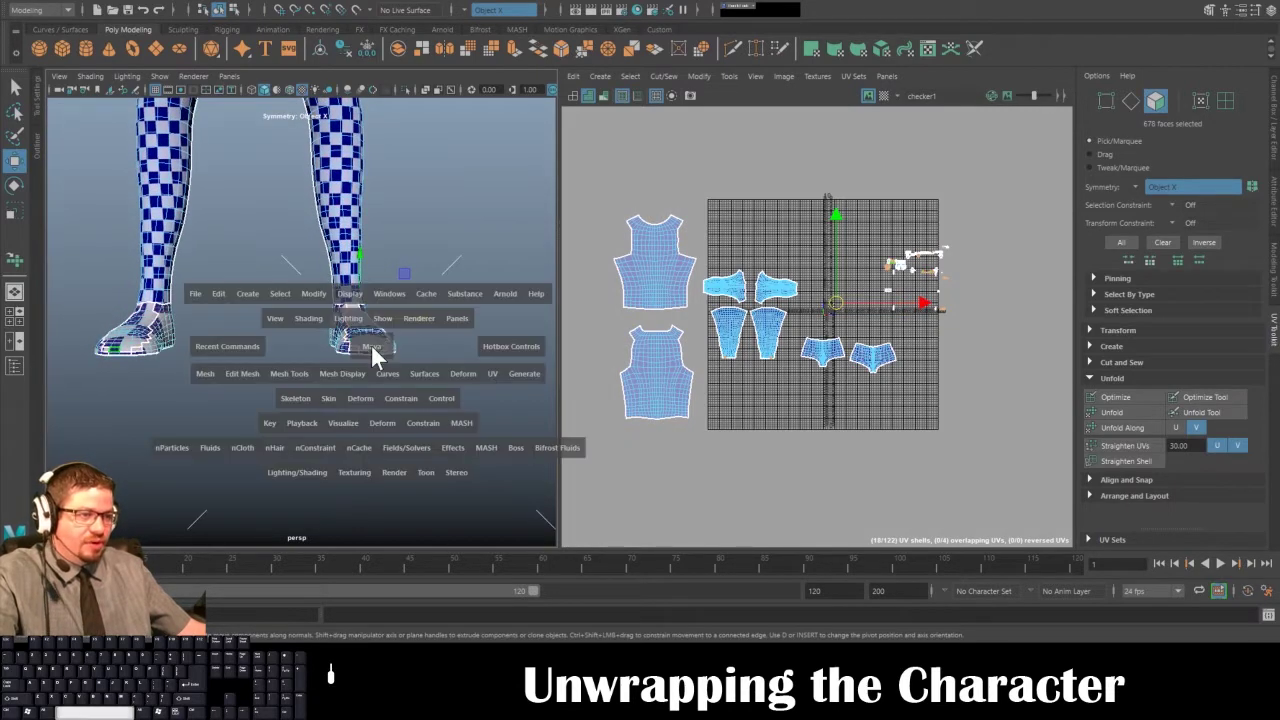
pyautogui.moveTo(485, 369); pyautogui.dragTo(548, 147)
# - Check the projected foot shells in the UV layout and undo the projection to restore the face selection
pyautogui.click(286, 343)
pyautogui.keyDown('alt'); pyautogui.moveTo(286, 343); pyautogui.dragTo(472, 350); pyautogui.keyUp('alt')
pyautogui.keyDown('alt'); pyautogui.moveTo(811, 252); pyautogui.dragTo(874, 414, button='right'); pyautogui.keyUp('alt')
pyautogui.keyDown('alt'); pyautogui.moveTo(874, 414); pyautogui.dragTo(768, 442, button='middle'); pyautogui.keyUp('alt')
pyautogui.keyDown('alt'); pyautogui.moveTo(768, 442); pyautogui.dragTo(908, 511, button='right'); pyautogui.keyUp('alt')
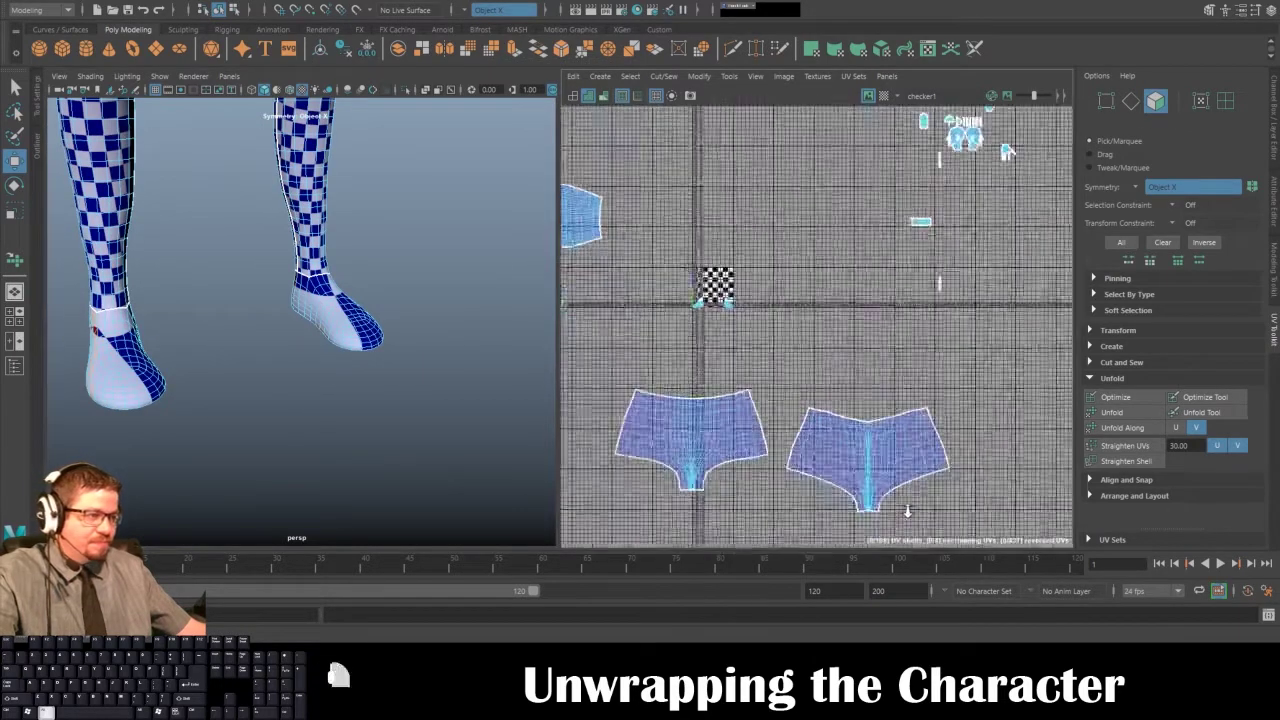
pyautogui.keyDown('alt'); pyautogui.moveTo(660, 293); pyautogui.dragTo(701, 286, button='middle'); pyautogui.keyUp('alt')
pyautogui.keyDown('alt'); pyautogui.moveTo(701, 286); pyautogui.dragTo(814, 142, button='right'); pyautogui.keyUp('alt')
pyautogui.keyDown('alt'); pyautogui.moveTo(814, 142); pyautogui.dragTo(780, 208, button='middle'); pyautogui.keyUp('alt')
pyautogui.scroll(8, 893, 455)
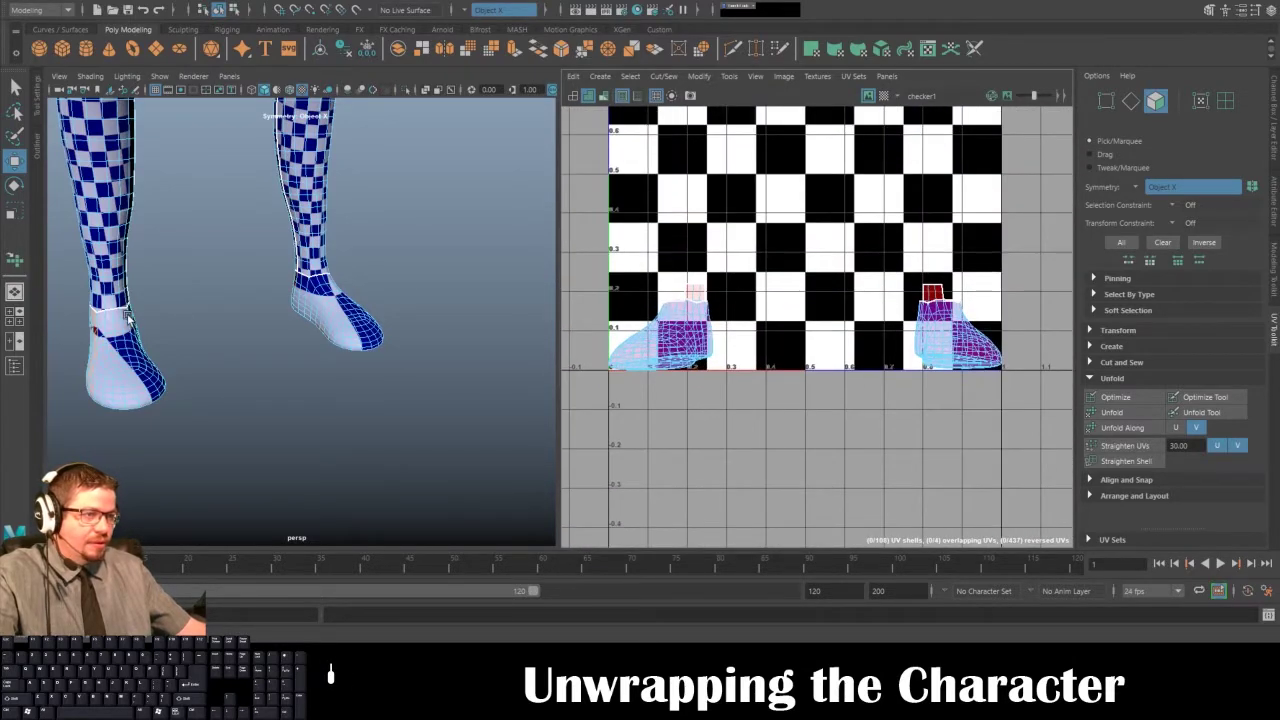
pyautogui.hotkey('ctrl', 'z')
pyautogui.hotkey('ctrl', 'z')
# - Show the model in plain shading and remove the stray faces above the ankle seam from the feet selection
pyautogui.keyDown('alt'); pyautogui.moveTo(183, 358); pyautogui.dragTo(382, 330); pyautogui.keyUp('alt')
pyautogui.press('5')
pyautogui.keyDown('alt'); pyautogui.moveTo(382, 330); pyautogui.dragTo(449, 314, button='right'); pyautogui.keyUp('alt')
pyautogui.keyDown('alt'); pyautogui.moveTo(449, 314); pyautogui.dragTo(290, 366, button='middle'); pyautogui.keyUp('alt')
pyautogui.keyDown('alt'); pyautogui.moveTo(290, 366); pyautogui.dragTo(363, 380, button='right'); pyautogui.keyUp('alt')
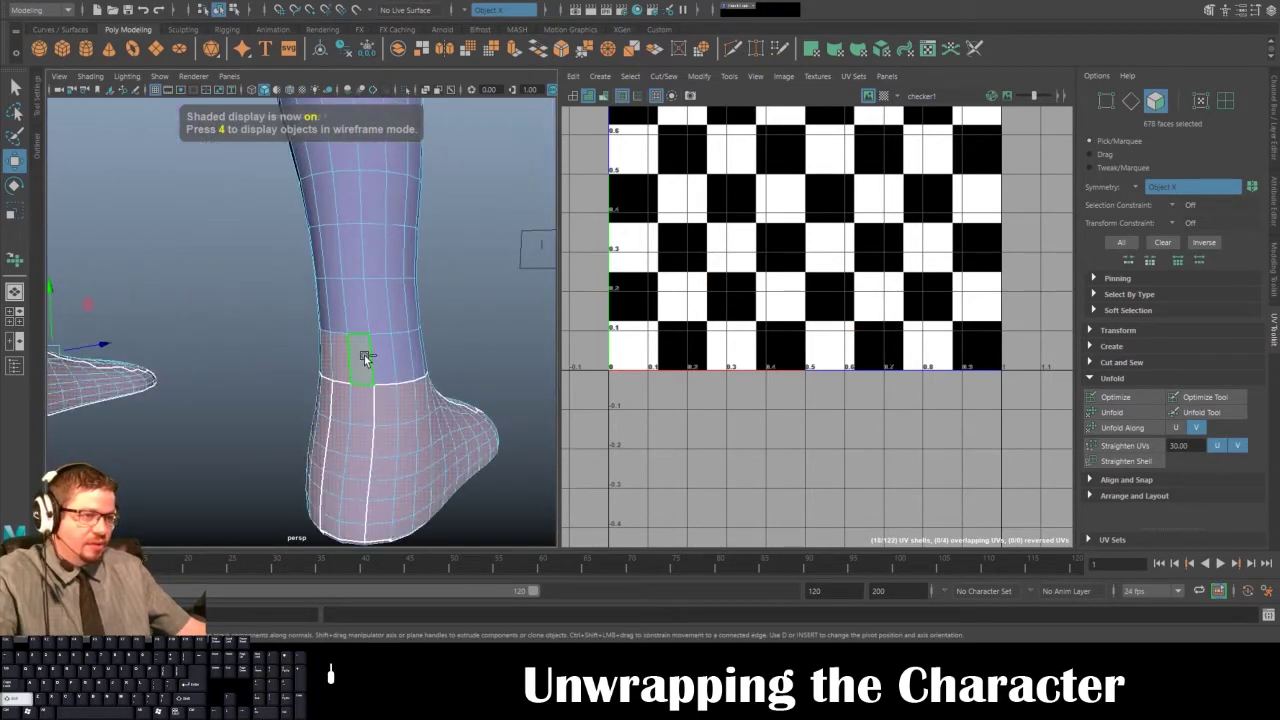
pyautogui.keyDown('shift'); pyautogui.click(336, 360); pyautogui.keyUp('shift')
pyautogui.keyDown('shift'); pyautogui.click(328, 363); pyautogui.keyUp('shift')
# - Apply a camera-based UV projection to the selected faces of both feet from the front view
pyautogui.keyDown('alt'); pyautogui.moveTo(328, 363); pyautogui.dragTo(420, 426); pyautogui.keyUp('alt')
pyautogui.keyDown('alt'); pyautogui.moveTo(420, 426); pyautogui.dragTo(290, 390, button='right'); pyautogui.keyUp('alt')
pyautogui.keyDown('alt'); pyautogui.moveTo(290, 390); pyautogui.dragTo(263, 343, button='middle'); pyautogui.keyUp('alt')
pyautogui.keyDown('alt'); pyautogui.moveTo(262, 343); pyautogui.dragTo(228, 361); pyautogui.keyUp('alt')
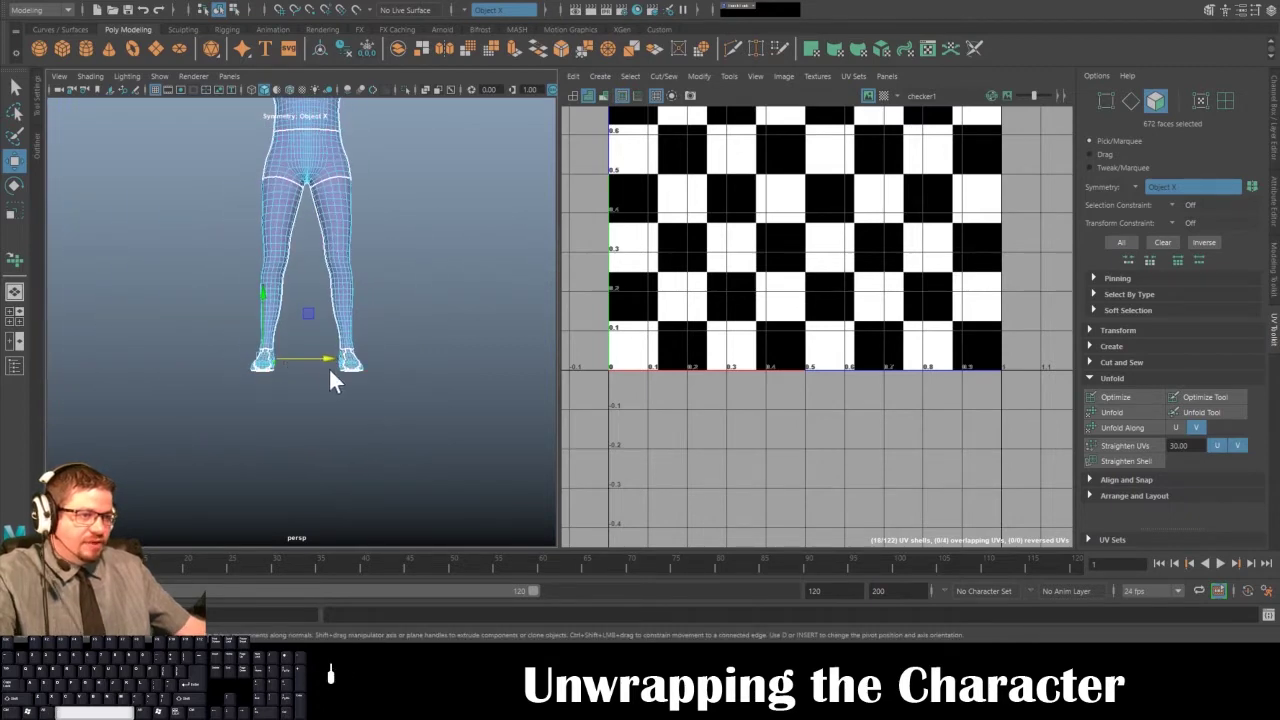
pyautogui.press('space')
pyautogui.click(404, 390)
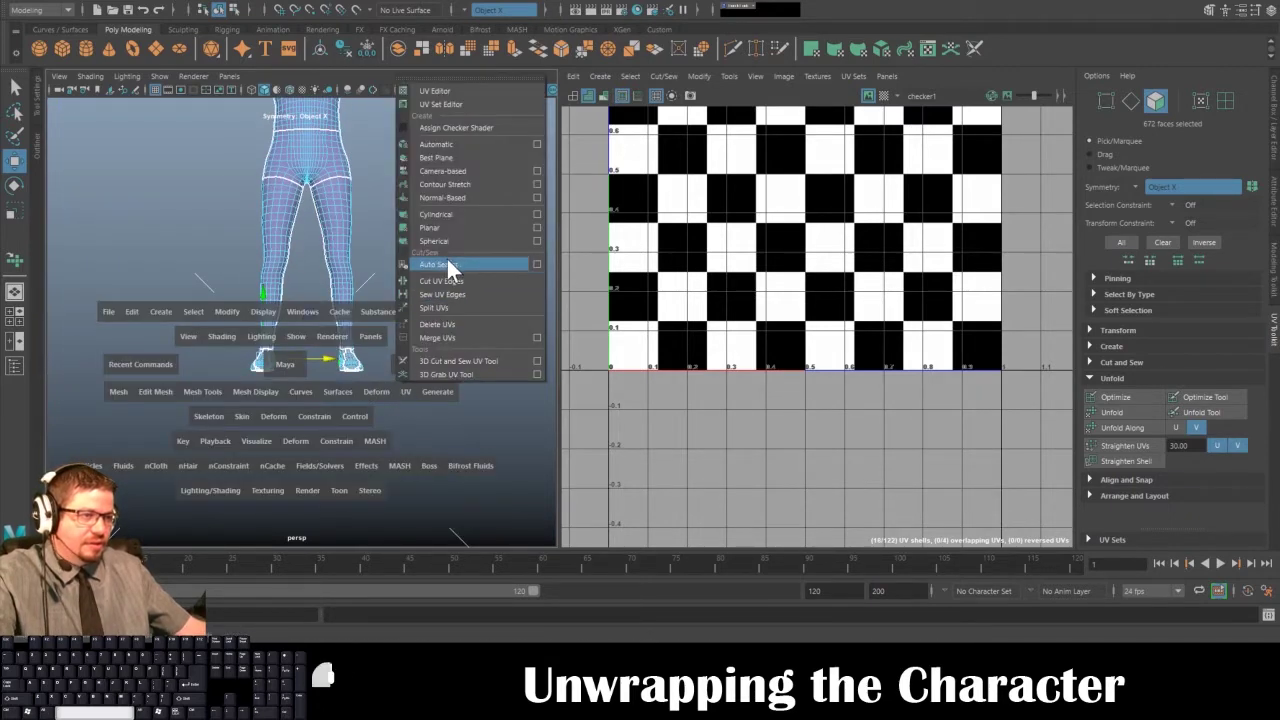
pyautogui.click(451, 171)
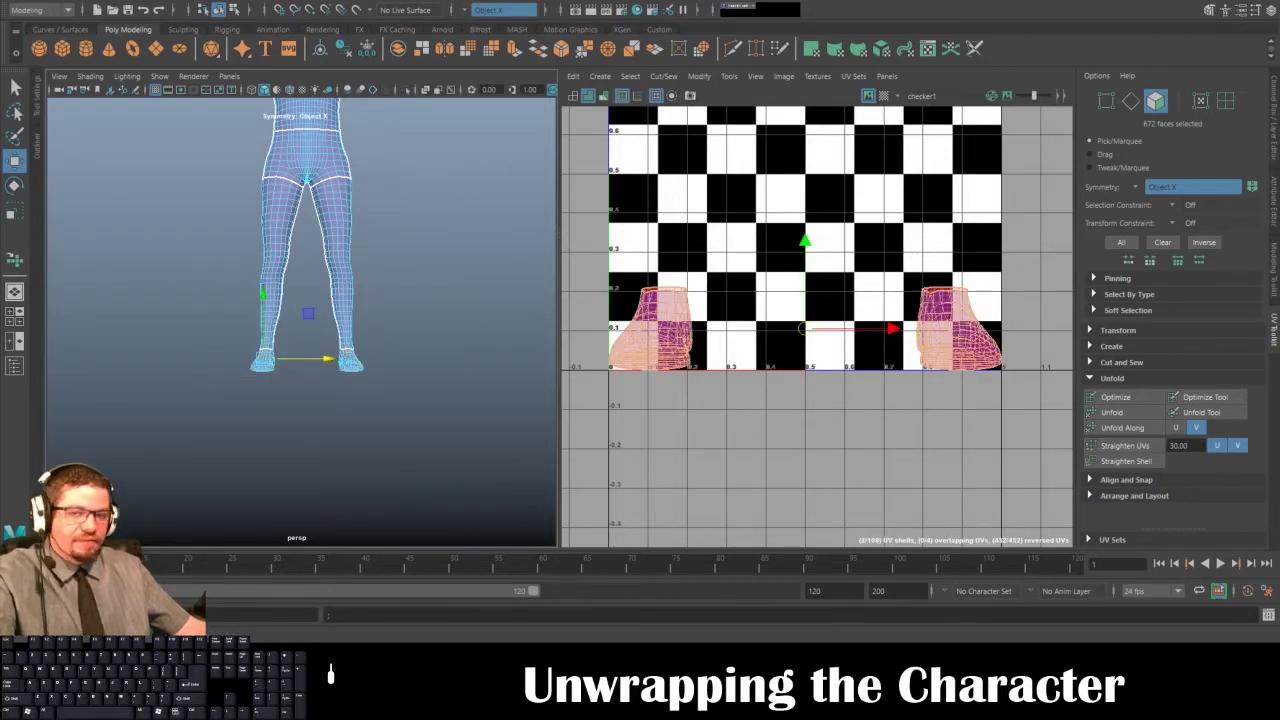
# - Switch the model to object mode and examine the feet and ankle seams from several sides
pyautogui.keyDown('alt'); pyautogui.moveTo(266, 345); pyautogui.dragTo(343, 337); pyautogui.keyUp('alt')
pyautogui.moveTo(283, 288); pyautogui.dragTo(328, 269, button='right')
pyautogui.click(348, 323)
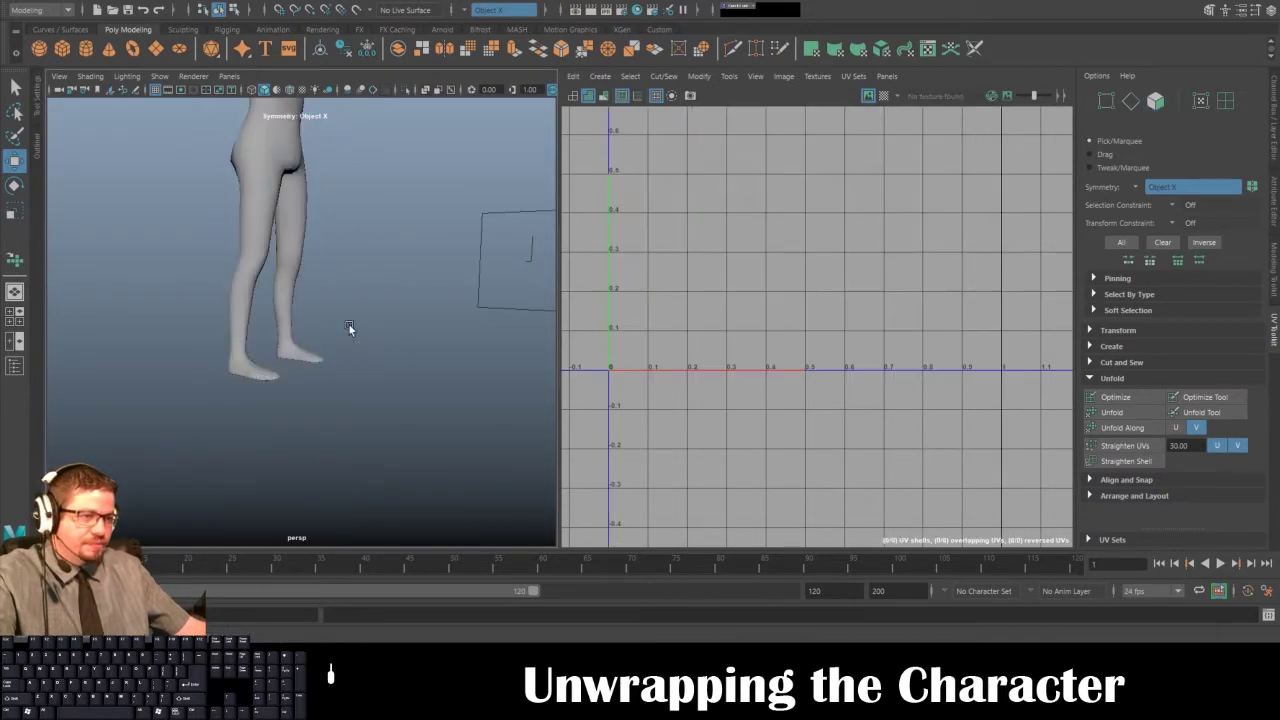
pyautogui.keyDown('alt'); pyautogui.moveTo(348, 323); pyautogui.dragTo(310, 278); pyautogui.keyUp('alt')
pyautogui.click(298, 301)
pyautogui.keyDown('alt'); pyautogui.moveTo(298, 301); pyautogui.dragTo(298, 238, button='middle'); pyautogui.keyUp('alt')
pyautogui.keyDown('alt'); pyautogui.moveTo(298, 238); pyautogui.dragTo(416, 389, button='right'); pyautogui.keyUp('alt')
pyautogui.keyDown('alt'); pyautogui.moveTo(416, 389); pyautogui.dragTo(260, 345); pyautogui.keyUp('alt')
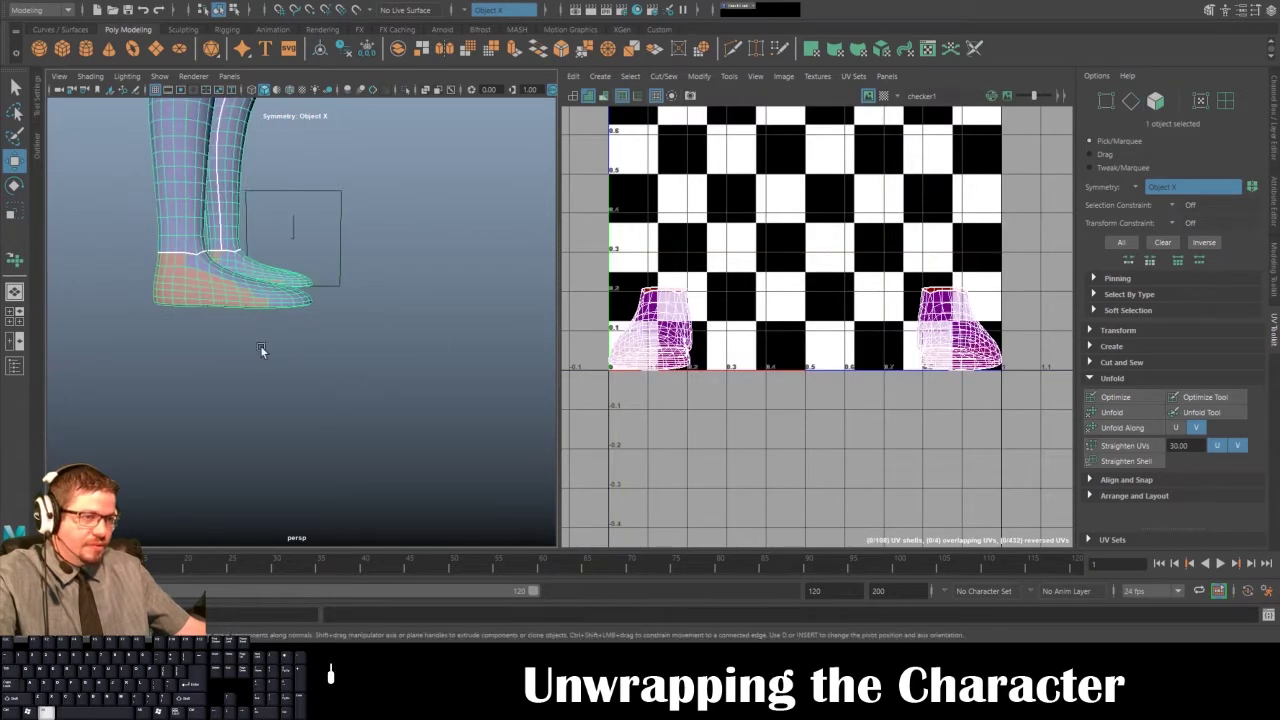
pyautogui.keyDown('alt'); pyautogui.moveTo(260, 345); pyautogui.dragTo(303, 428, button='middle'); pyautogui.keyUp('alt')
pyautogui.keyDown('alt'); pyautogui.moveTo(303, 428); pyautogui.dragTo(354, 442, button='right'); pyautogui.keyUp('alt')
pyautogui.keyDown('alt'); pyautogui.moveTo(354, 442); pyautogui.dragTo(192, 428); pyautogui.keyUp('alt')
pyautogui.keyDown('alt'); pyautogui.moveTo(352, 374); pyautogui.dragTo(384, 291, button='middle'); pyautogui.keyUp('alt')
pyautogui.keyDown('alt'); pyautogui.moveTo(383, 291); pyautogui.dragTo(407, 302); pyautogui.keyUp('alt')
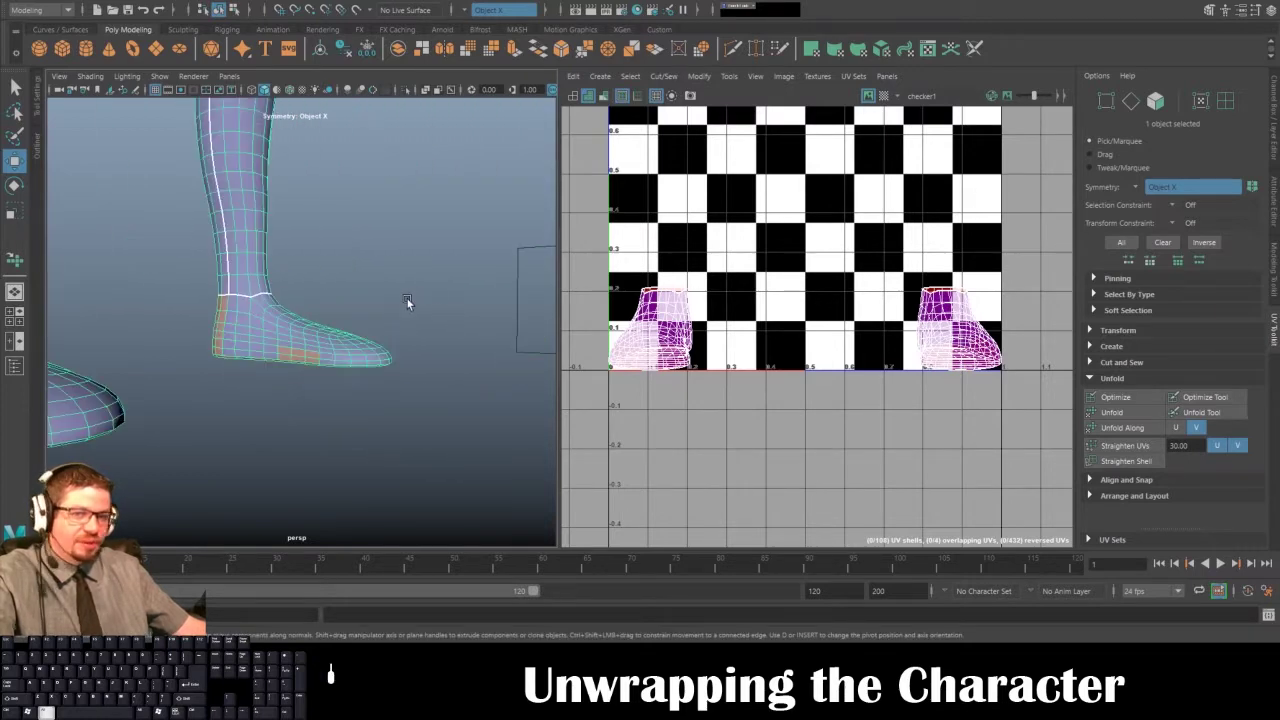
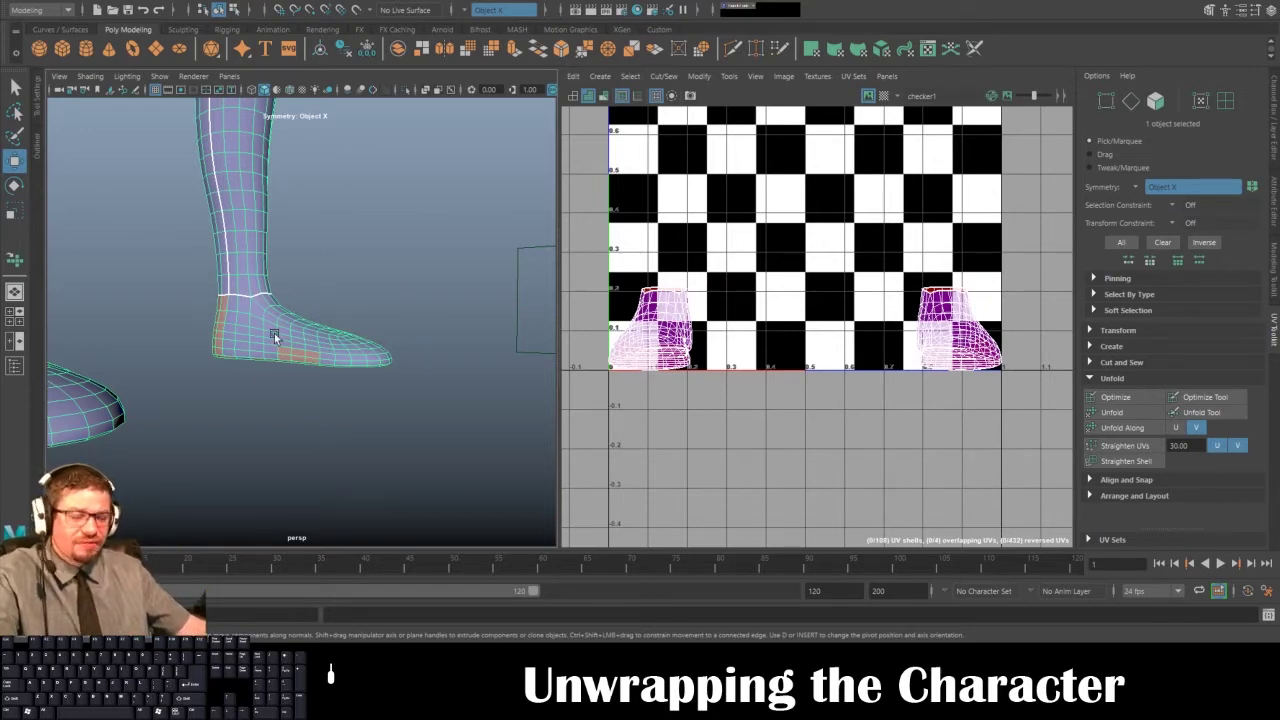
pyautogui.keyDown('alt'); pyautogui.moveTo(274, 333); pyautogui.dragTo(306, 309); pyautogui.keyUp('alt')
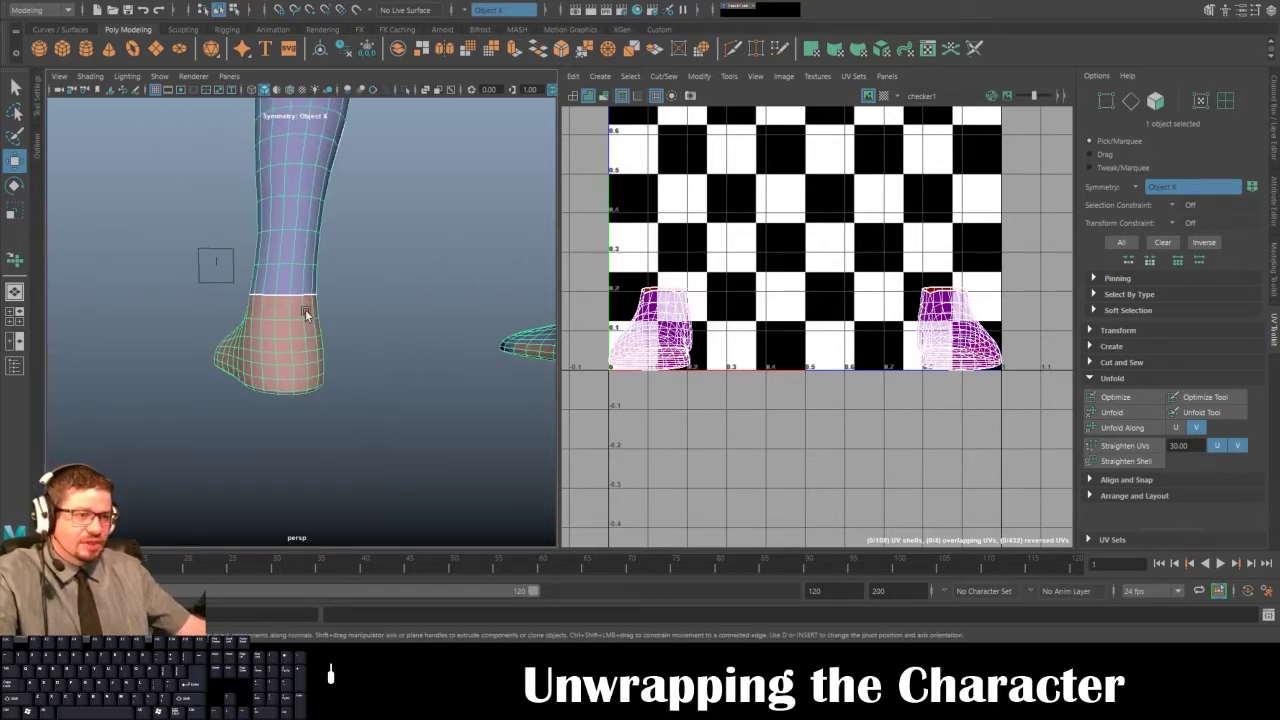
# - Switch to edge selection and select the edge loop around the soles of both feet
pyautogui.moveTo(290, 287); pyautogui.dragTo(293, 285, button='right')
pyautogui.keyDown('alt'); pyautogui.moveTo(292, 285); pyautogui.dragTo(259, 273); pyautogui.keyUp('alt')
pyautogui.click(259, 313)
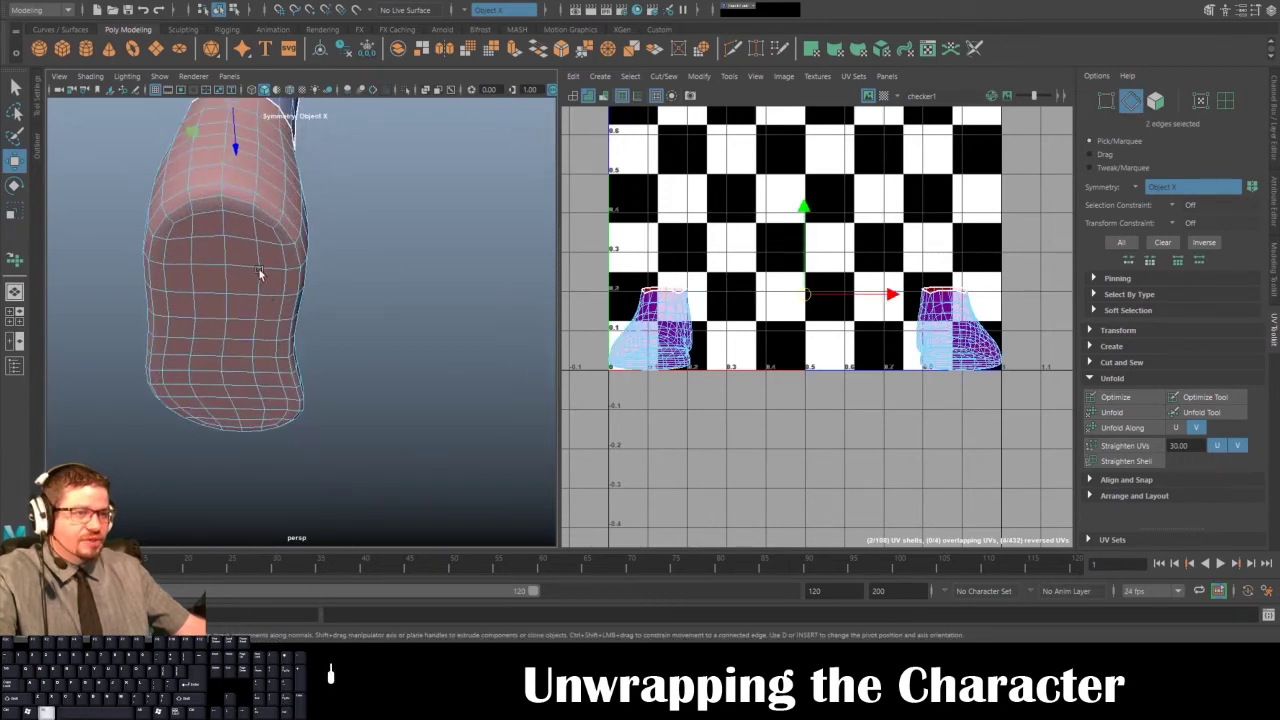
pyautogui.doubleClick(240, 203)
pyautogui.keyDown('alt'); pyautogui.moveTo(240, 206); pyautogui.dragTo(340, 420); pyautogui.keyUp('alt')
pyautogui.keyDown('shift'); pyautogui.click(257, 321); pyautogui.keyUp('shift')
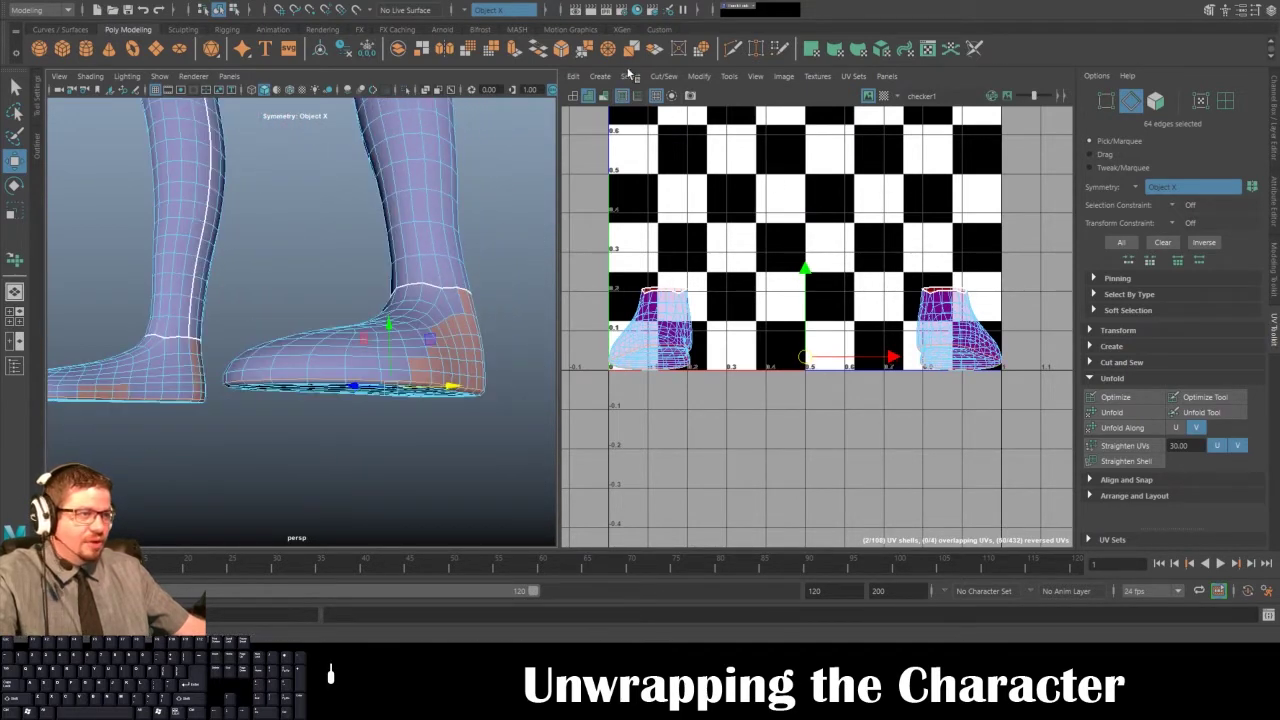
# - Cut the UVs along the selected sole edge loops
pyautogui.click(703, 77)
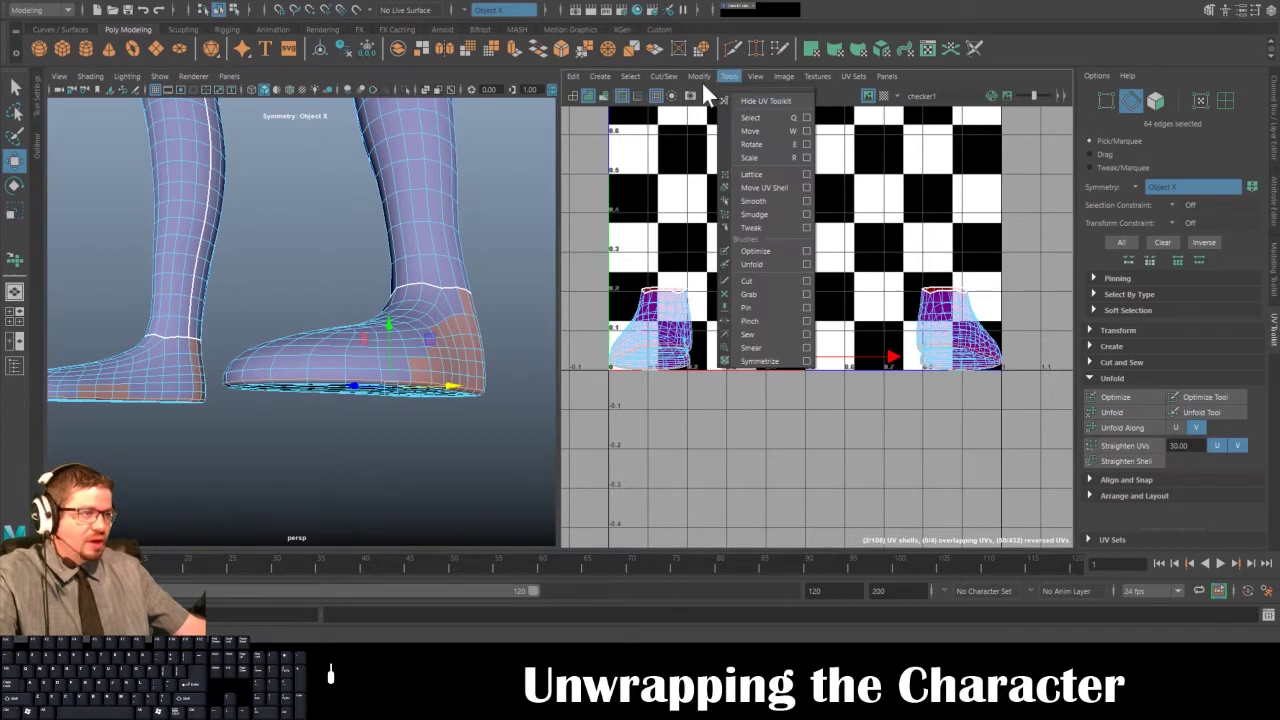
pyautogui.moveTo(661, 78)
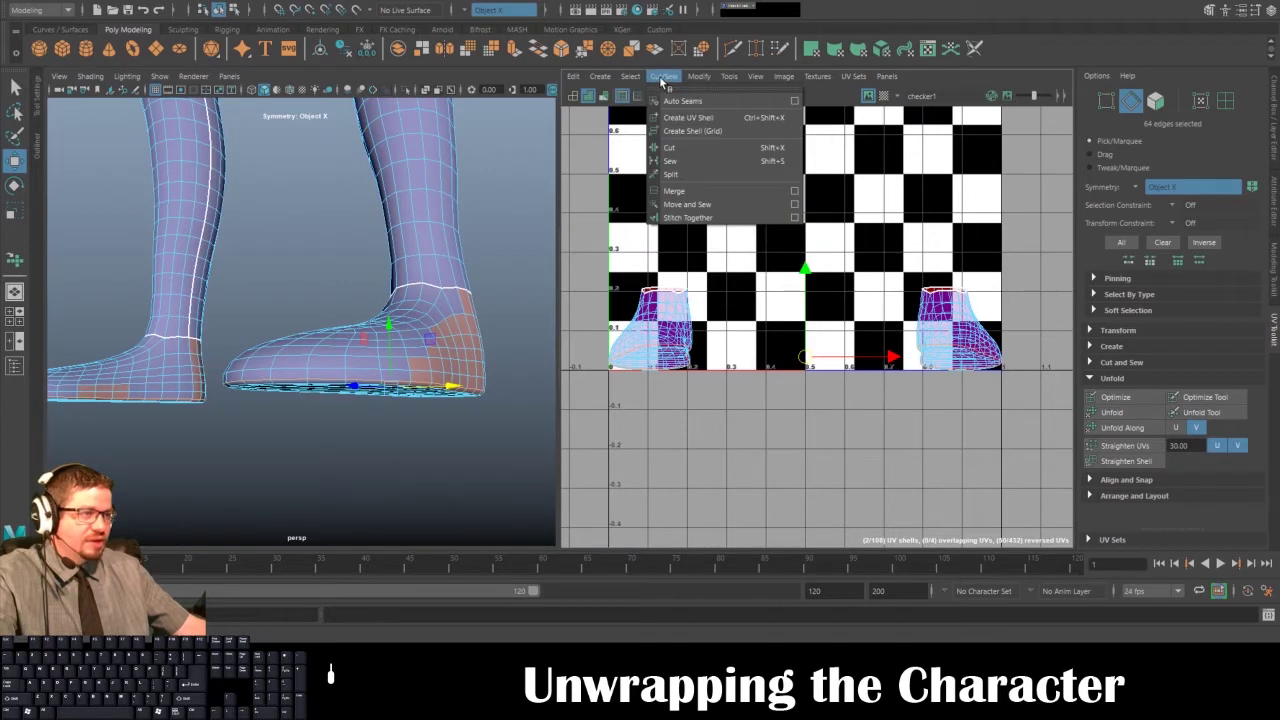
pyautogui.click(678, 148)
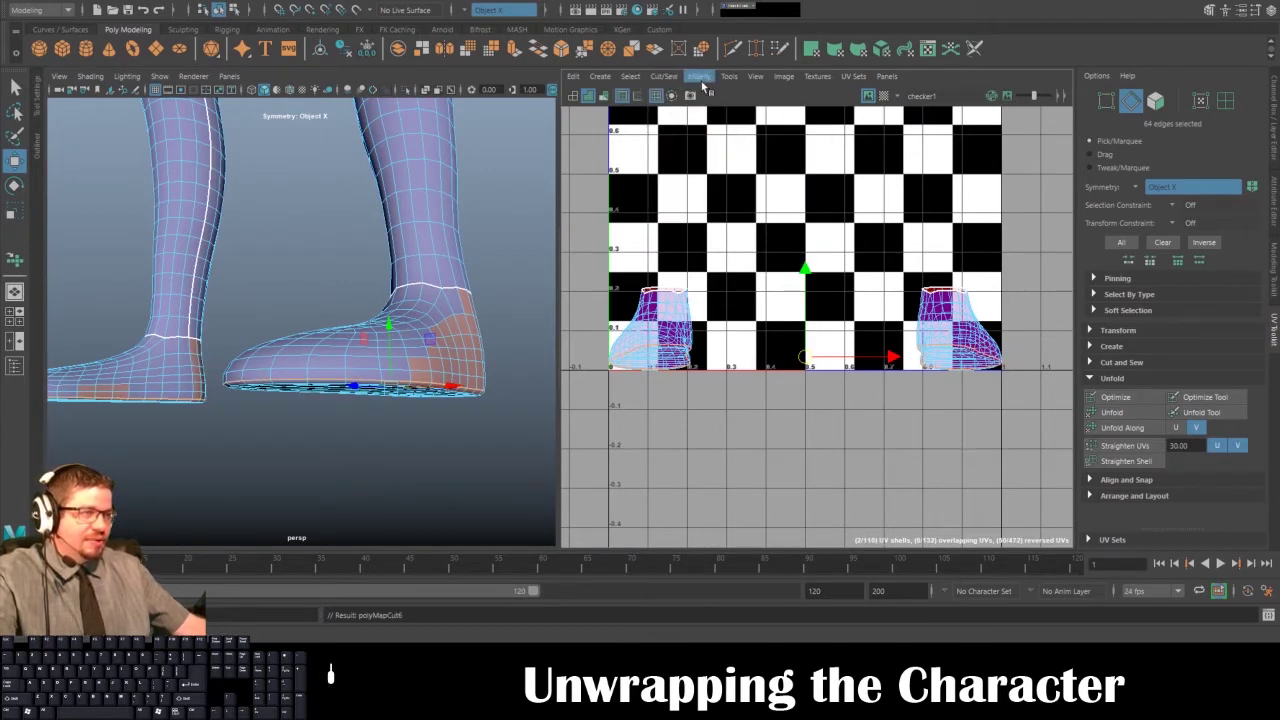
pyautogui.click(665, 76)
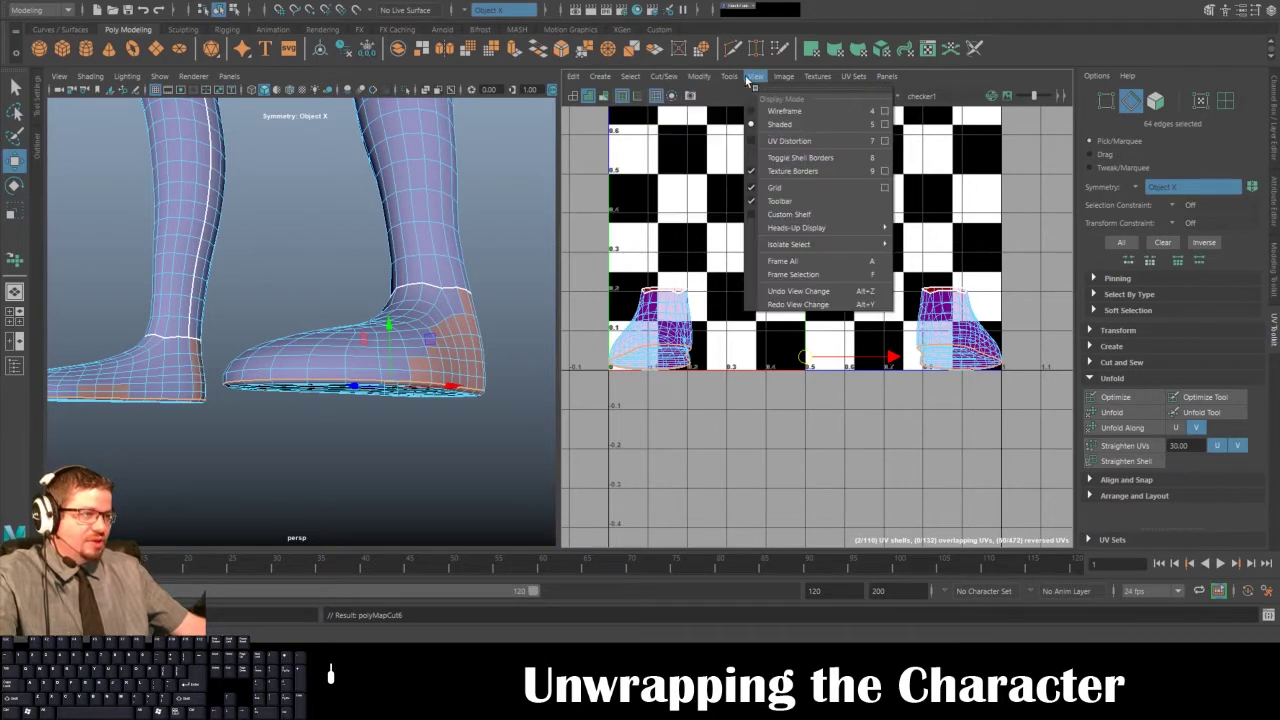
pyautogui.click(697, 77)
pyautogui.click(662, 80)
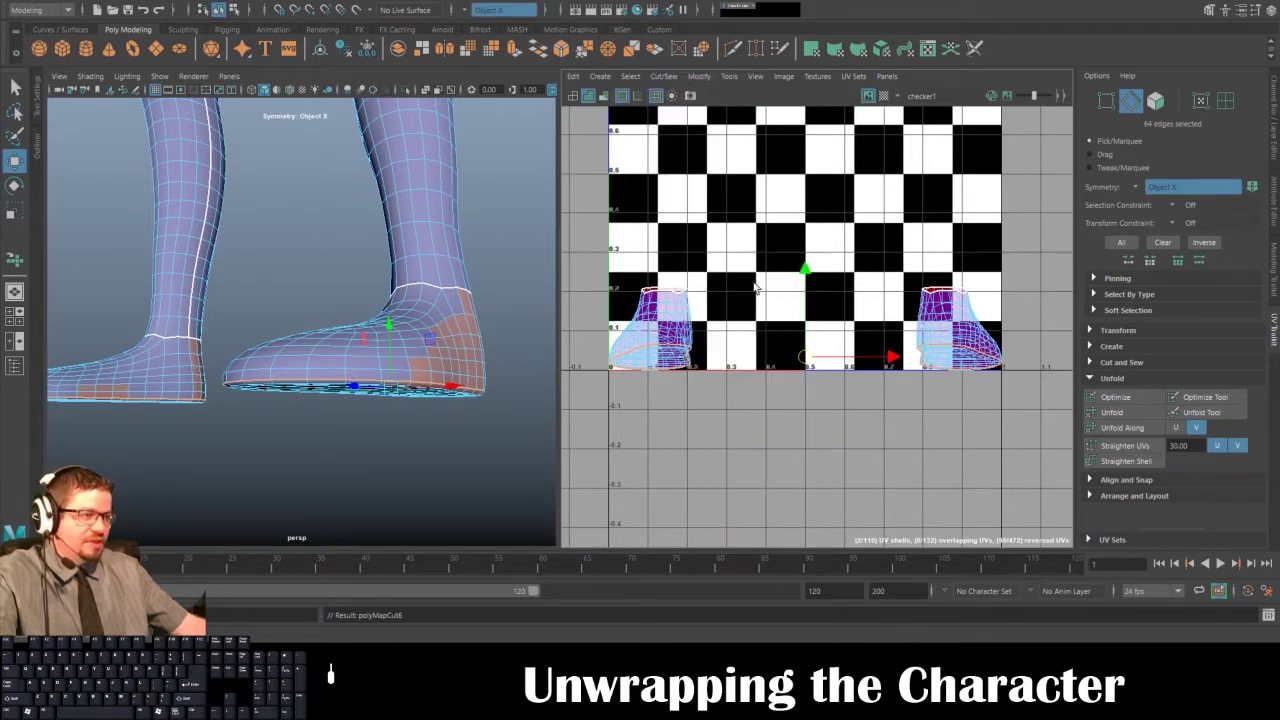
# - Move both upper foot shells up and away from the sole shells with the Move UV Shell tool
pyautogui.click(724, 79)
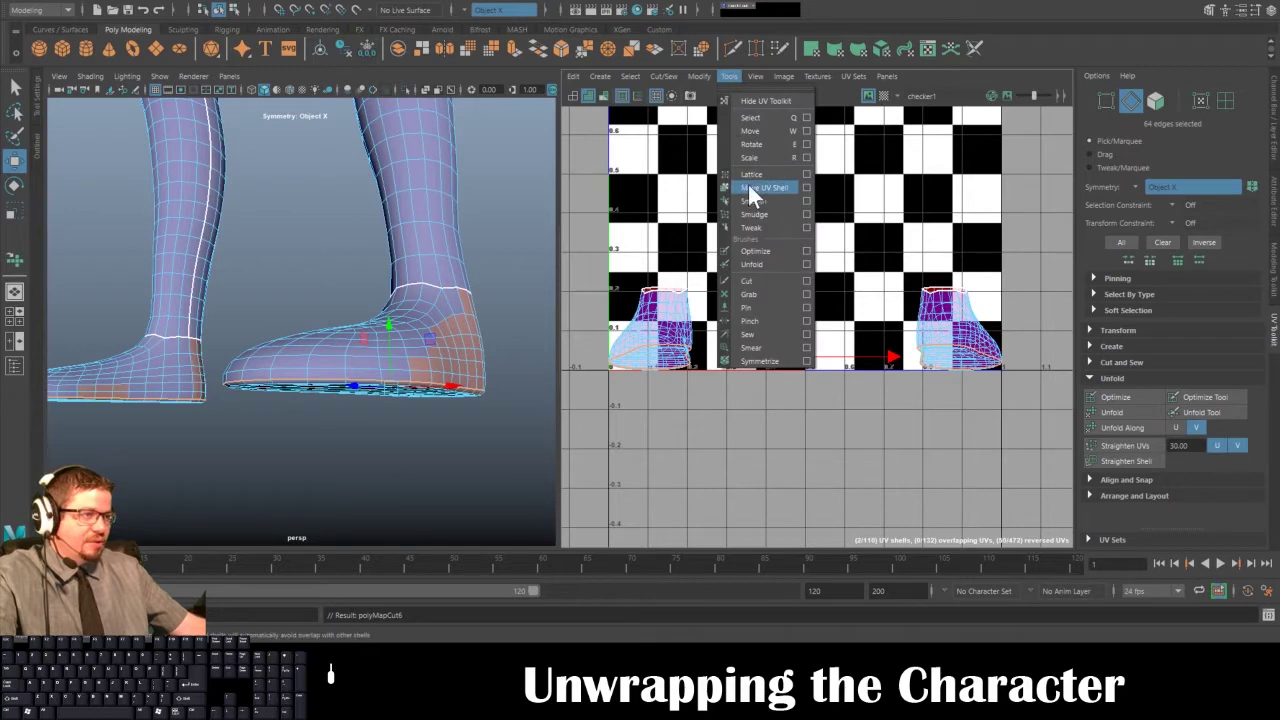
pyautogui.click(752, 188)
pyautogui.click(652, 330)
pyautogui.moveTo(652, 330); pyautogui.dragTo(672, 226)
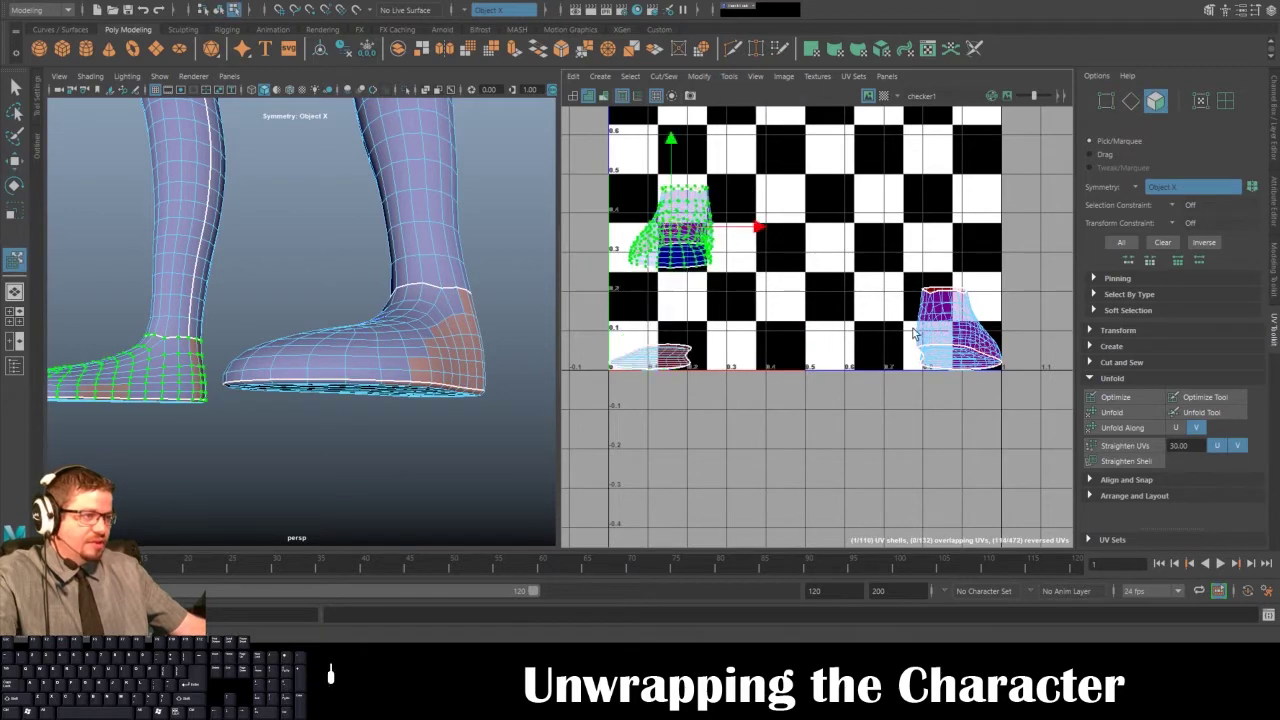
pyautogui.click(914, 334)
pyautogui.moveTo(914, 334); pyautogui.dragTo(937, 190)
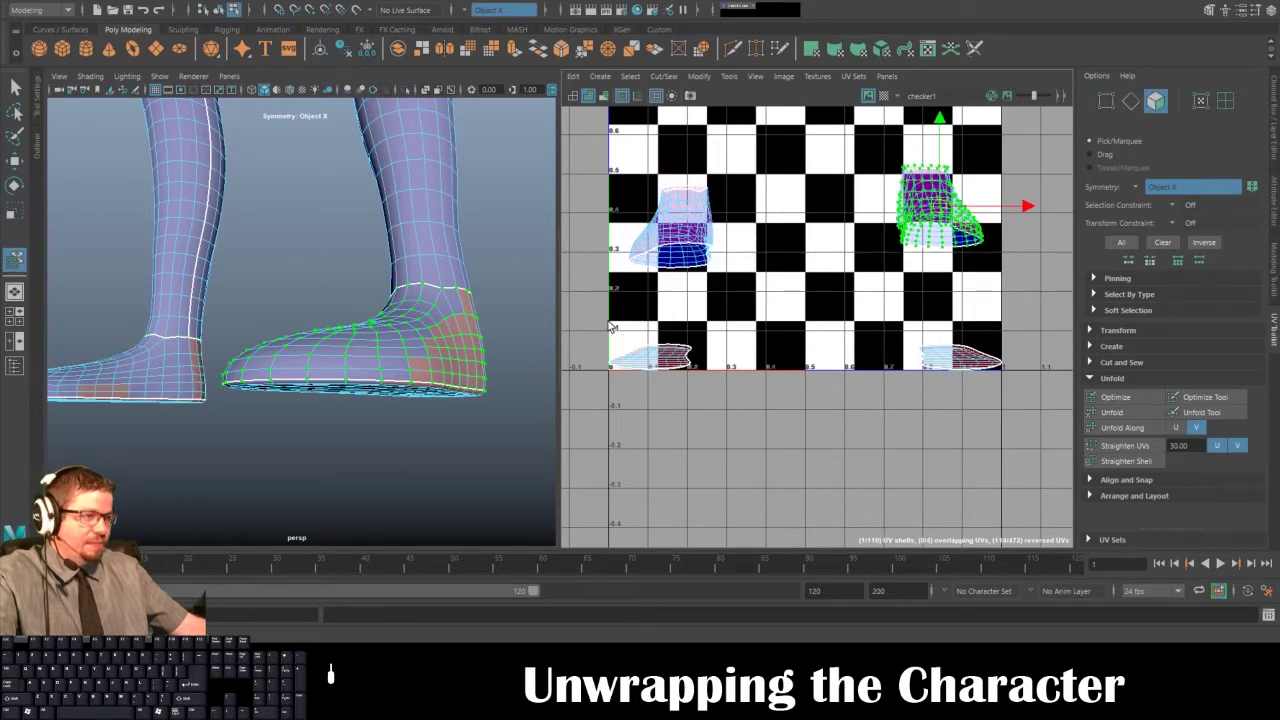
# - Unfold the UV shells of both soles, one after the other
pyautogui.moveTo(594, 342); pyautogui.dragTo(723, 418)
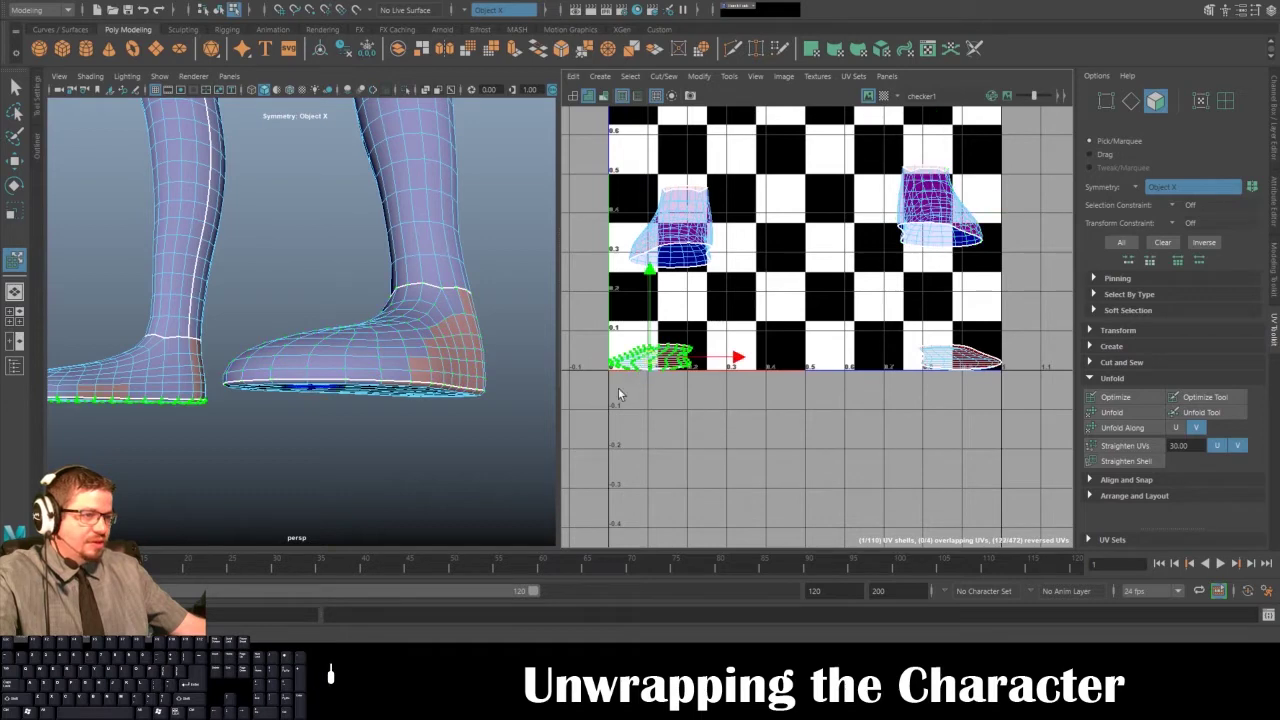
pyautogui.click(1114, 412)
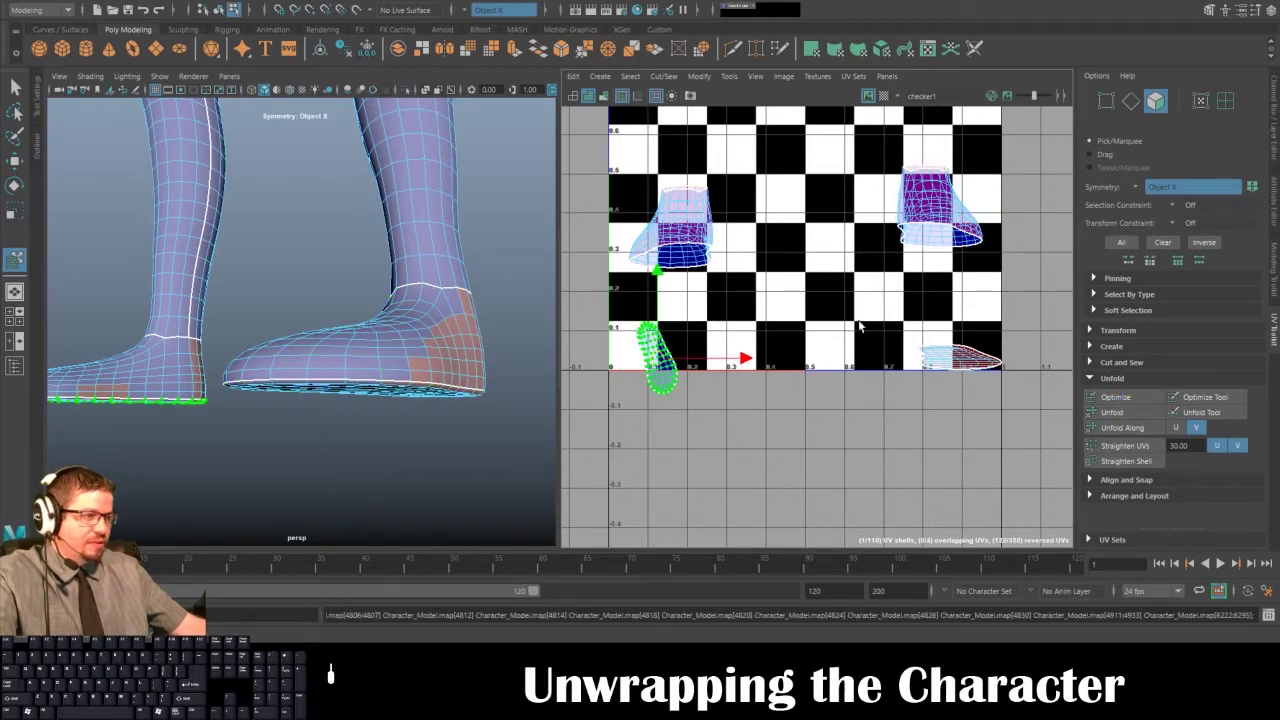
pyautogui.moveTo(868, 301); pyautogui.dragTo(1045, 430)
pyautogui.click(1118, 411)
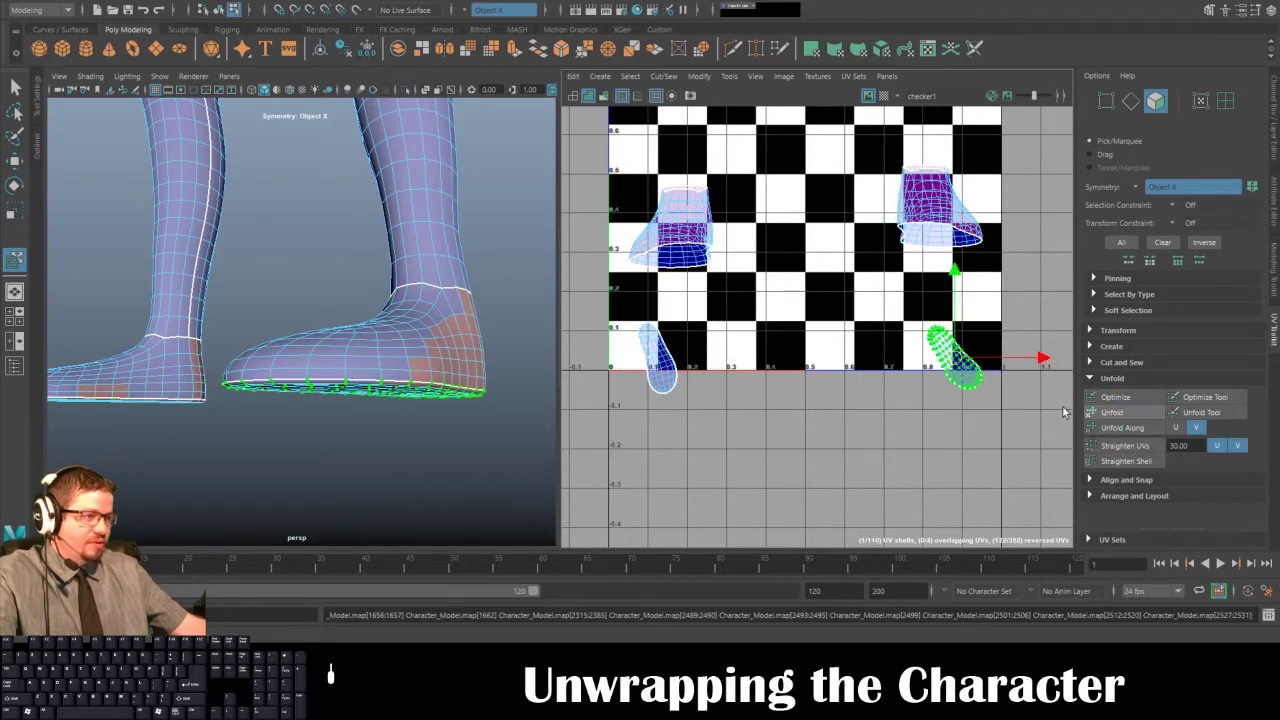
# - Leave UV shell selection, return to object mode and reselect the character model
pyautogui.keyDown('alt'); pyautogui.moveTo(340, 418); pyautogui.dragTo(340, 277); pyautogui.keyUp('alt')
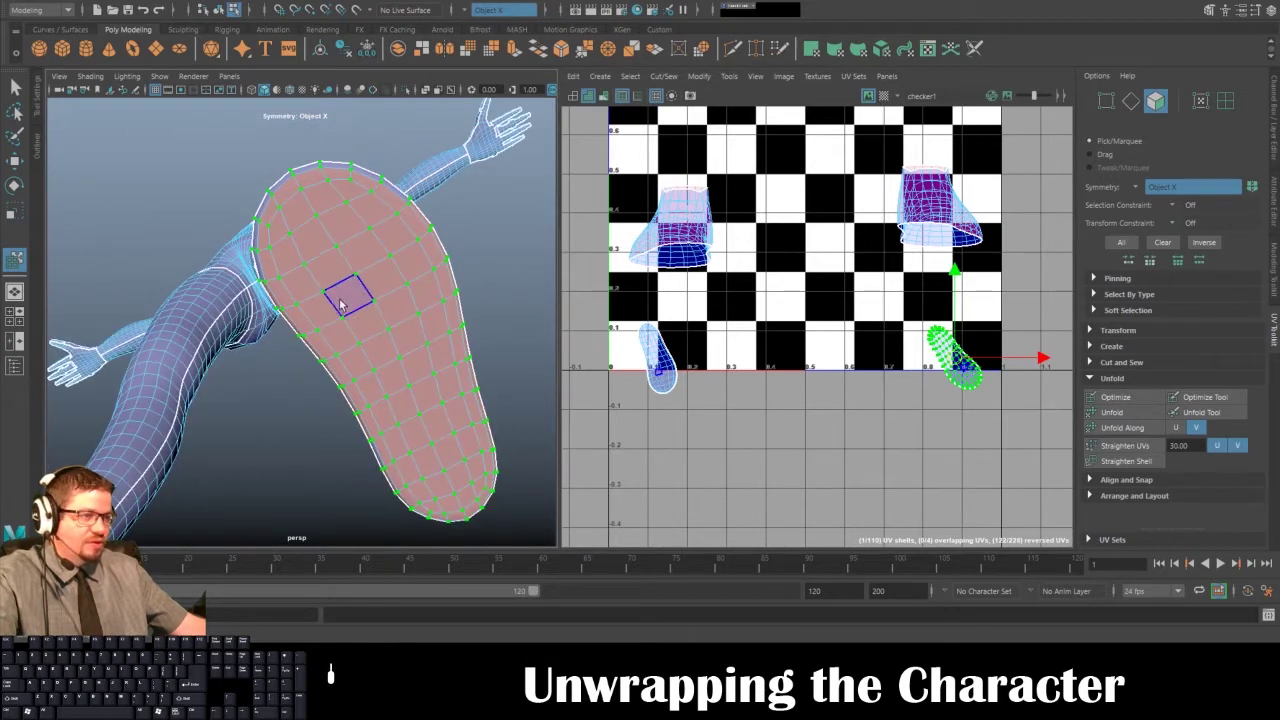
pyautogui.moveTo(327, 249); pyautogui.dragTo(369, 230, button='right')
pyautogui.click(477, 268)
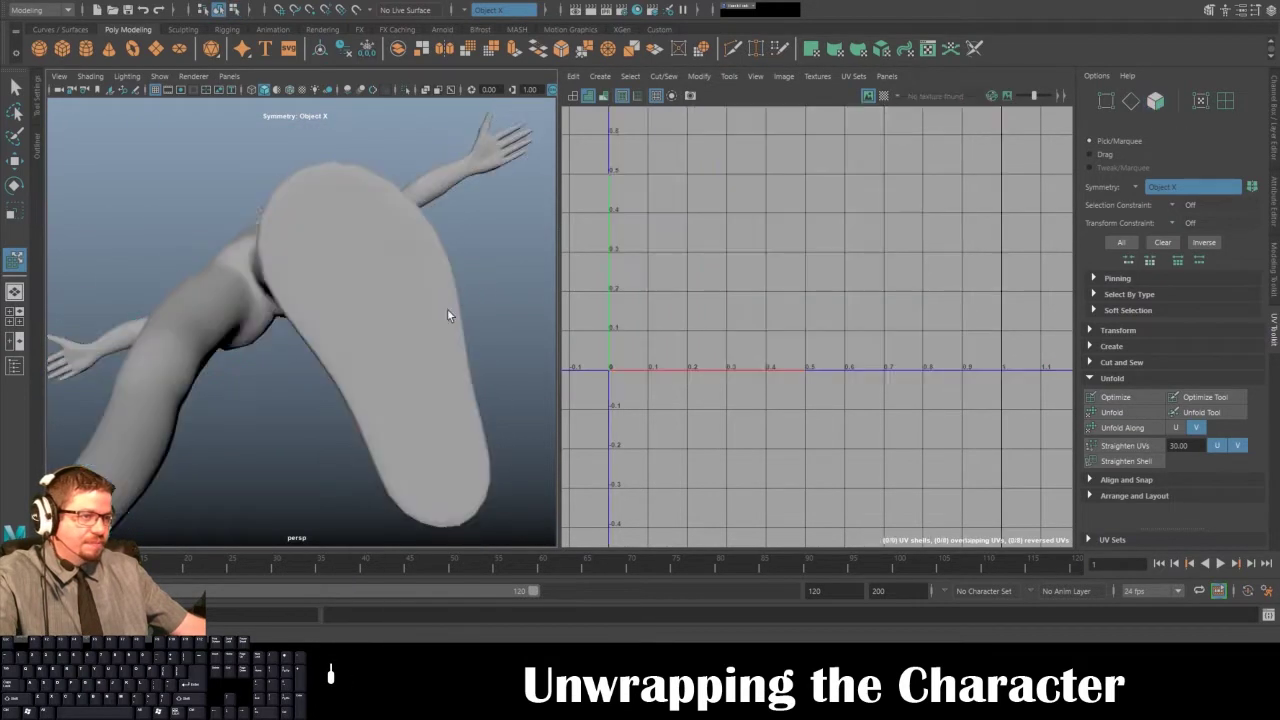
pyautogui.keyDown('alt'); pyautogui.moveTo(448, 310); pyautogui.dragTo(419, 335); pyautogui.keyUp('alt')
pyautogui.click(419, 335)
pyautogui.keyDown('alt'); pyautogui.moveTo(366, 371); pyautogui.dragTo(190, 379); pyautogui.keyUp('alt')
# - Select the vertical edge line down the back of the heel in edge mode and cut the UVs along it
pyautogui.moveTo(159, 290); pyautogui.dragTo(162, 250, button='right')
pyautogui.keyDown('alt'); pyautogui.moveTo(306, 347); pyautogui.dragTo(100, 348); pyautogui.keyUp('alt')
pyautogui.keyDown('alt'); pyautogui.moveTo(100, 348); pyautogui.dragTo(130, 358, button='right'); pyautogui.keyUp('alt')
pyautogui.keyDown('alt'); pyautogui.moveTo(130, 358); pyautogui.dragTo(316, 361, button='middle'); pyautogui.keyUp('alt')
pyautogui.keyDown('alt'); pyautogui.moveTo(351, 294); pyautogui.dragTo(229, 279); pyautogui.keyUp('alt')
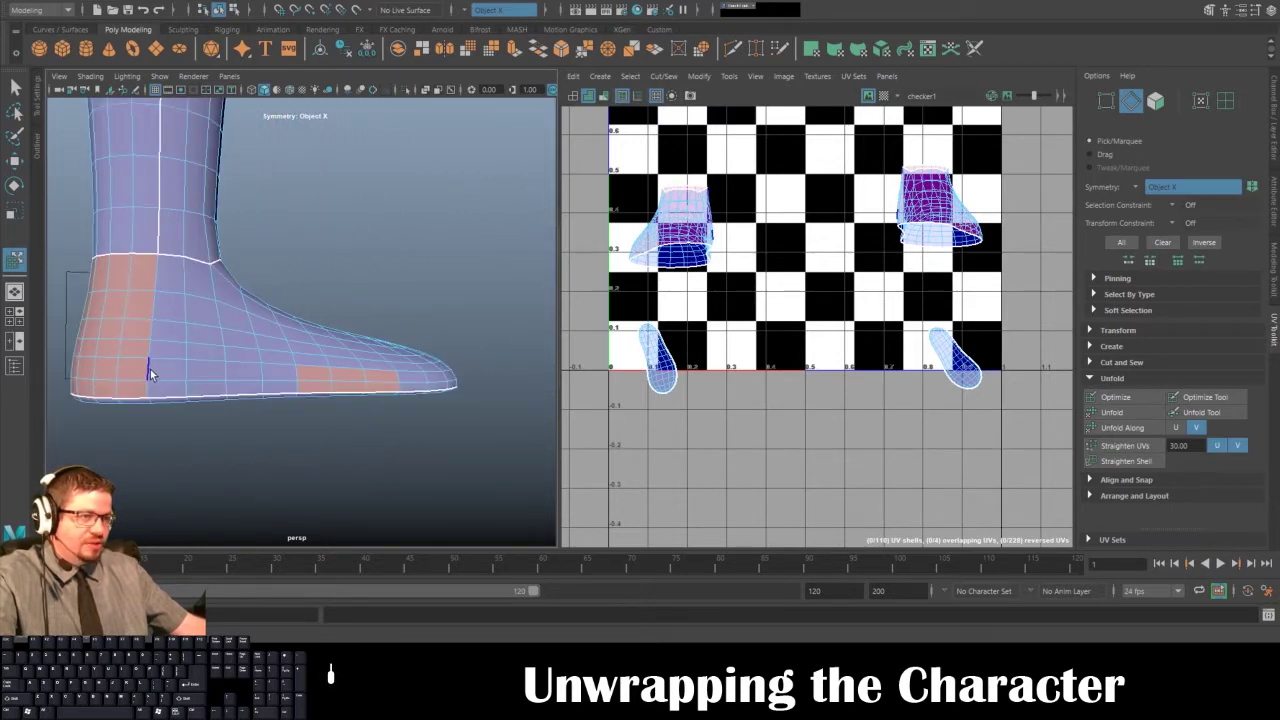
pyautogui.keyDown('alt'); pyautogui.moveTo(150, 393); pyautogui.dragTo(253, 393); pyautogui.keyUp('alt')
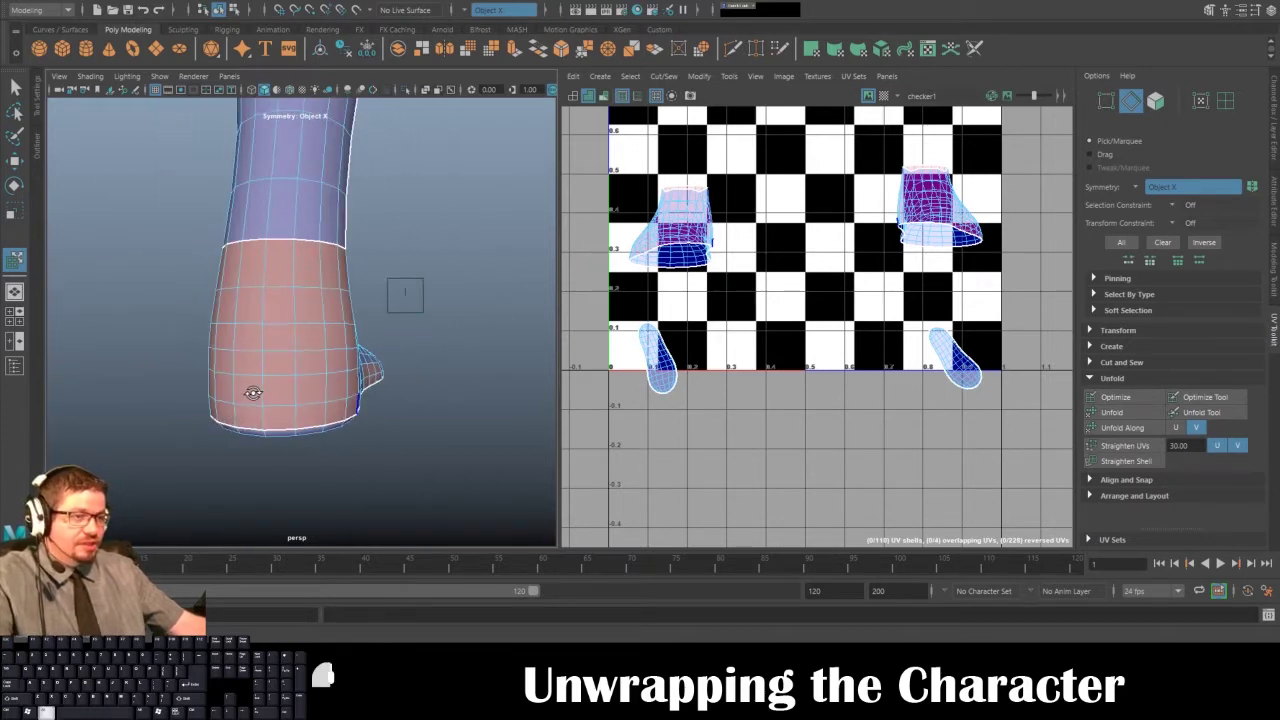
pyautogui.keyDown('alt'); pyautogui.moveTo(286, 268); pyautogui.dragTo(294, 249); pyautogui.keyUp('alt')
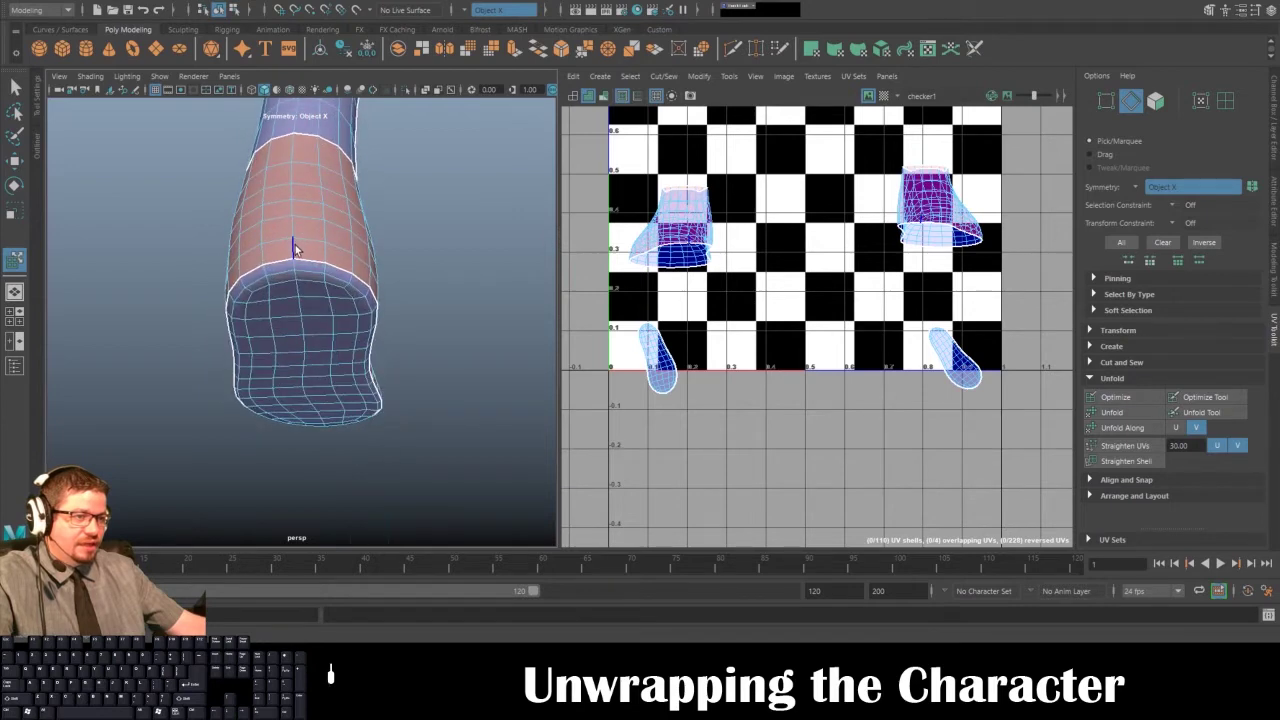
pyautogui.doubleClick(296, 152)
pyautogui.keyDown('alt'); pyautogui.moveTo(296, 152); pyautogui.dragTo(325, 328); pyautogui.keyUp('alt')
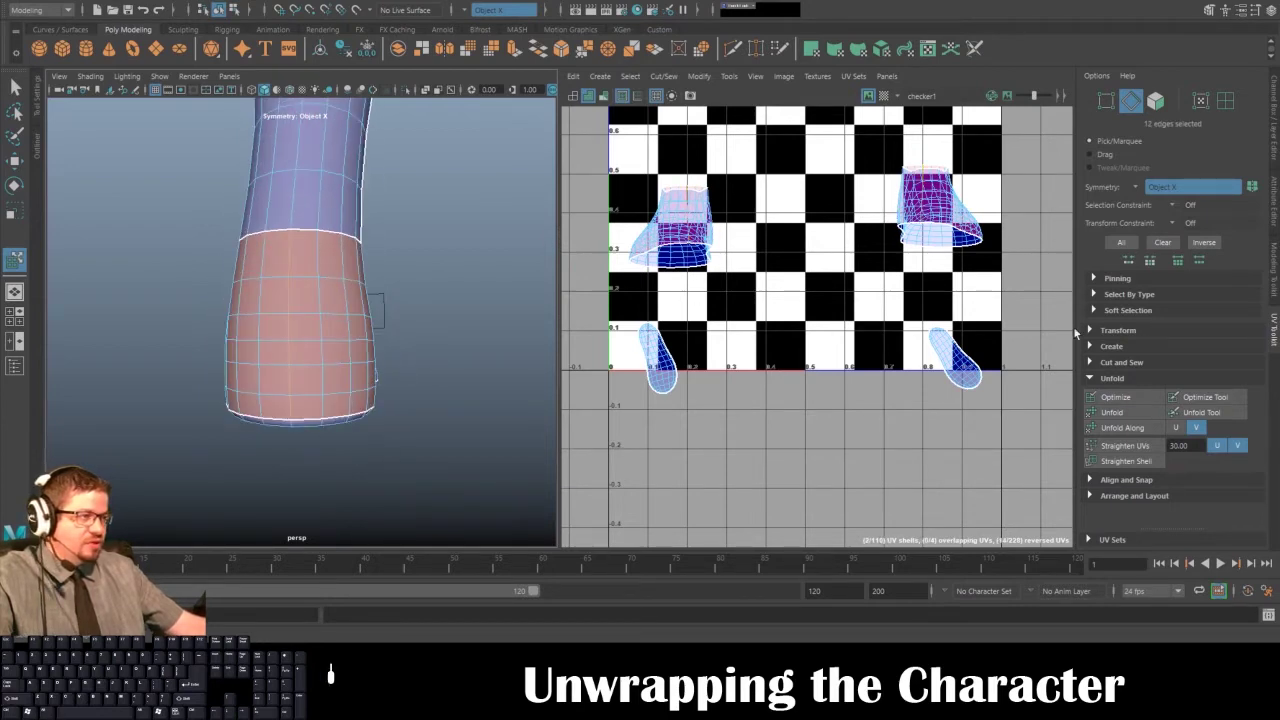
pyautogui.click(660, 76)
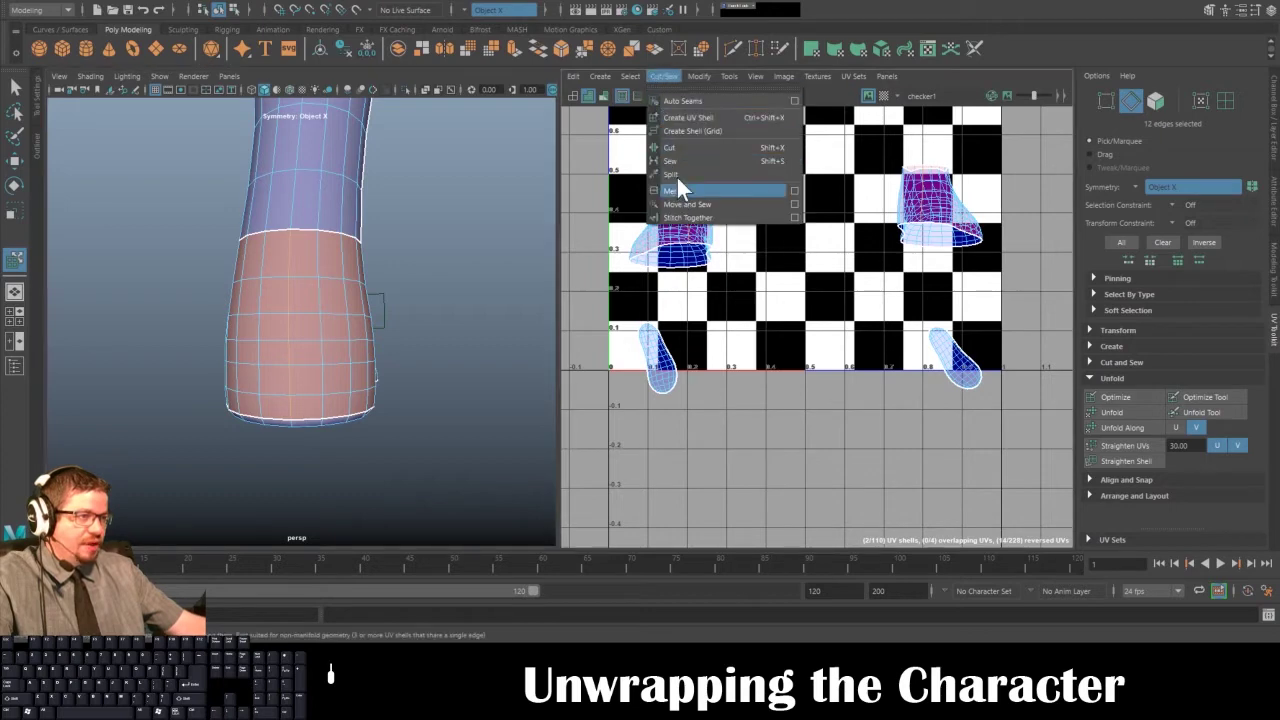
pyautogui.click(680, 147)
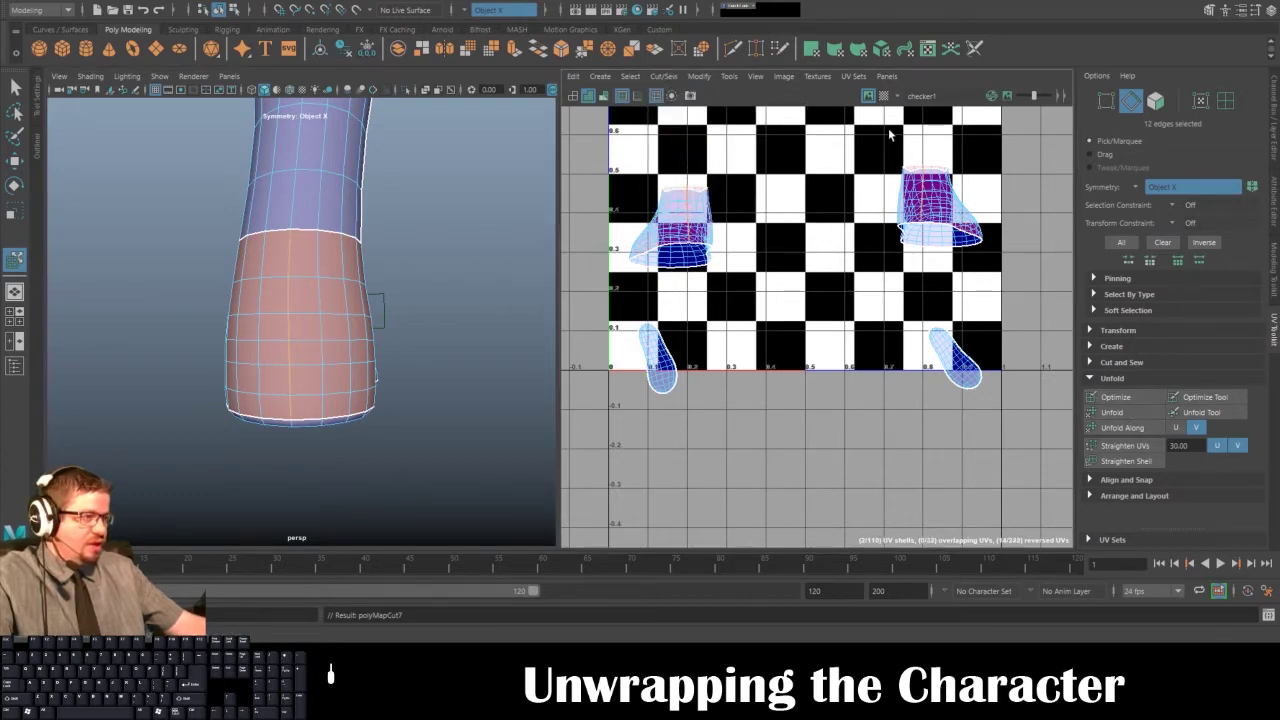
# - Pick the two upper foot shells with the Move UV Shell tool and unfold them one after the other
pyautogui.click(729, 76)
pyautogui.click(766, 189)
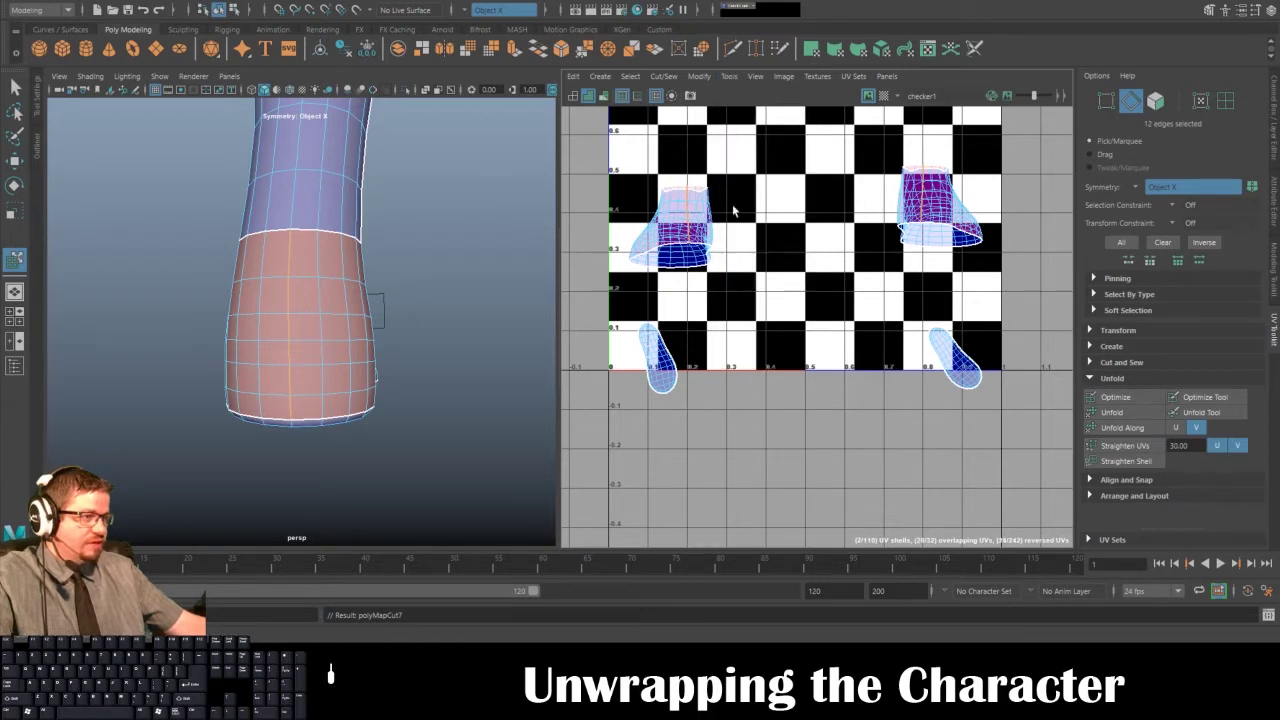
pyautogui.click(692, 226)
pyautogui.click(1121, 414)
pyautogui.click(1122, 417)
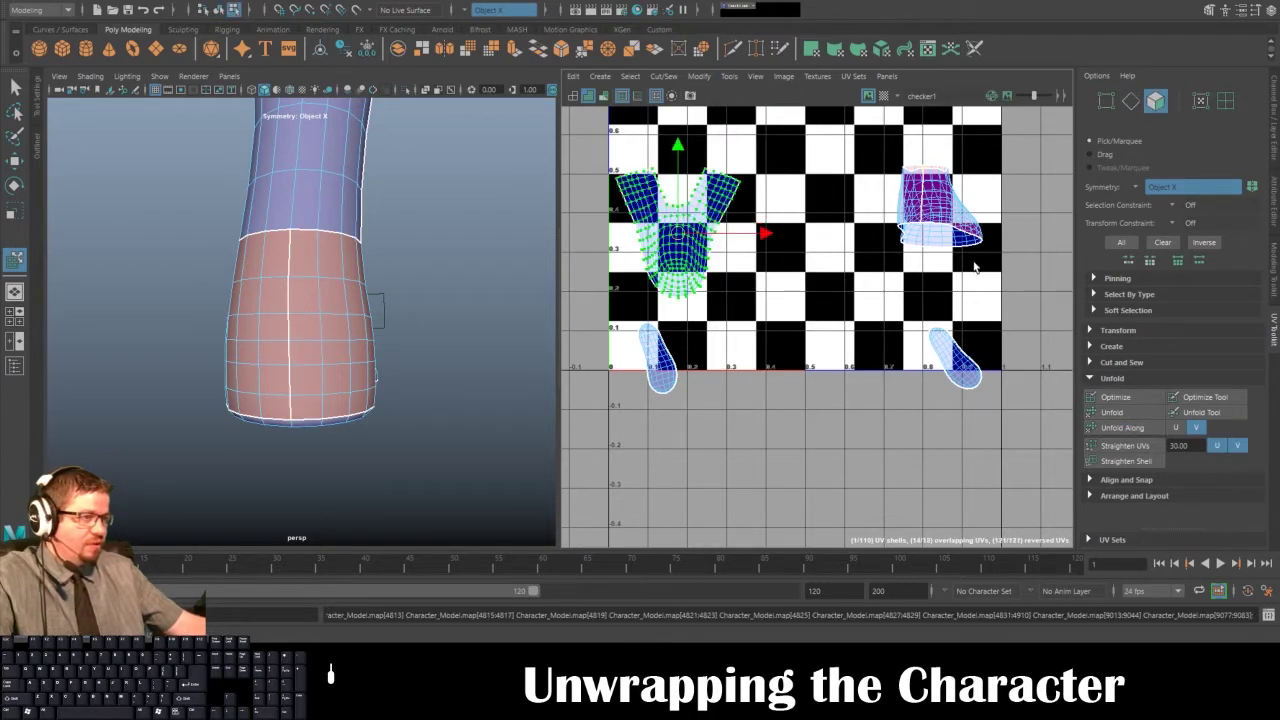
pyautogui.click(936, 203)
pyautogui.click(1112, 412)
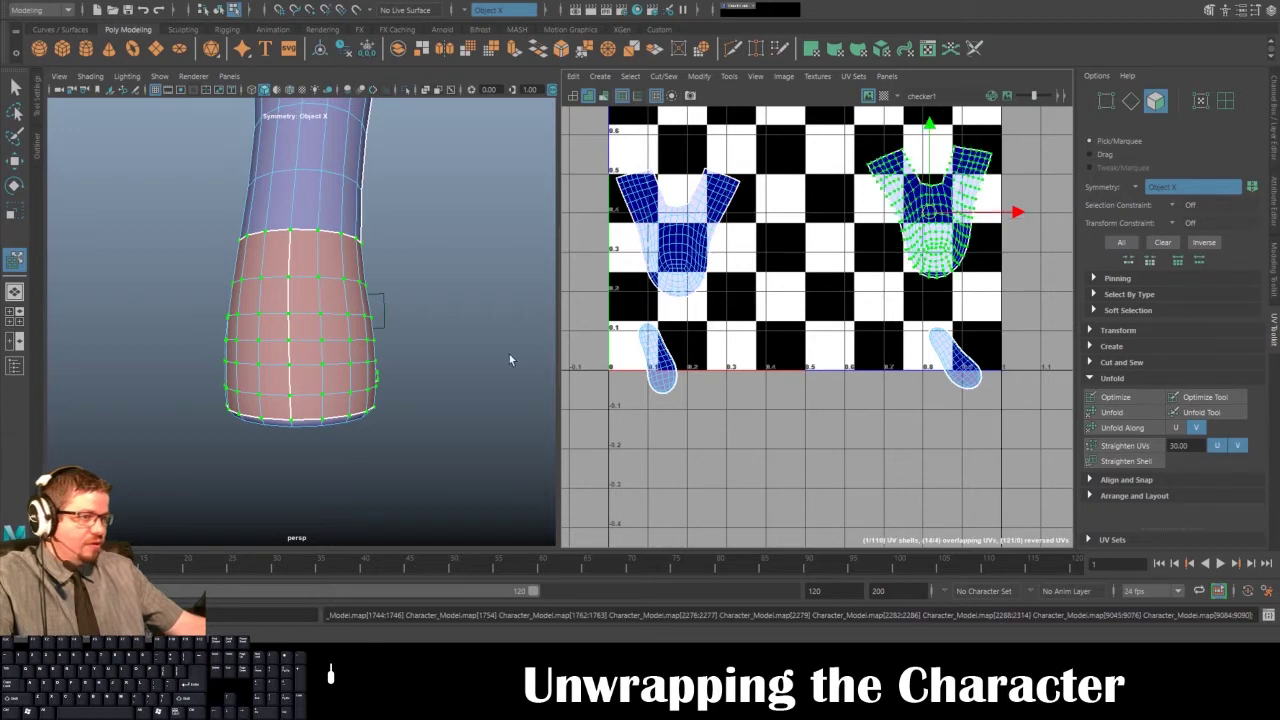
# - Return to object mode and examine the UV seams on the feet, the legs and the rest of the body
pyautogui.keyDown('alt'); pyautogui.moveTo(509, 354); pyautogui.dragTo(358, 349); pyautogui.keyUp('alt')
pyautogui.moveTo(358, 349); pyautogui.dragTo(436, 262, button='right')
pyautogui.keyDown('alt'); pyautogui.moveTo(414, 417); pyautogui.dragTo(307, 373); pyautogui.keyUp('alt')
pyautogui.click(332, 378)
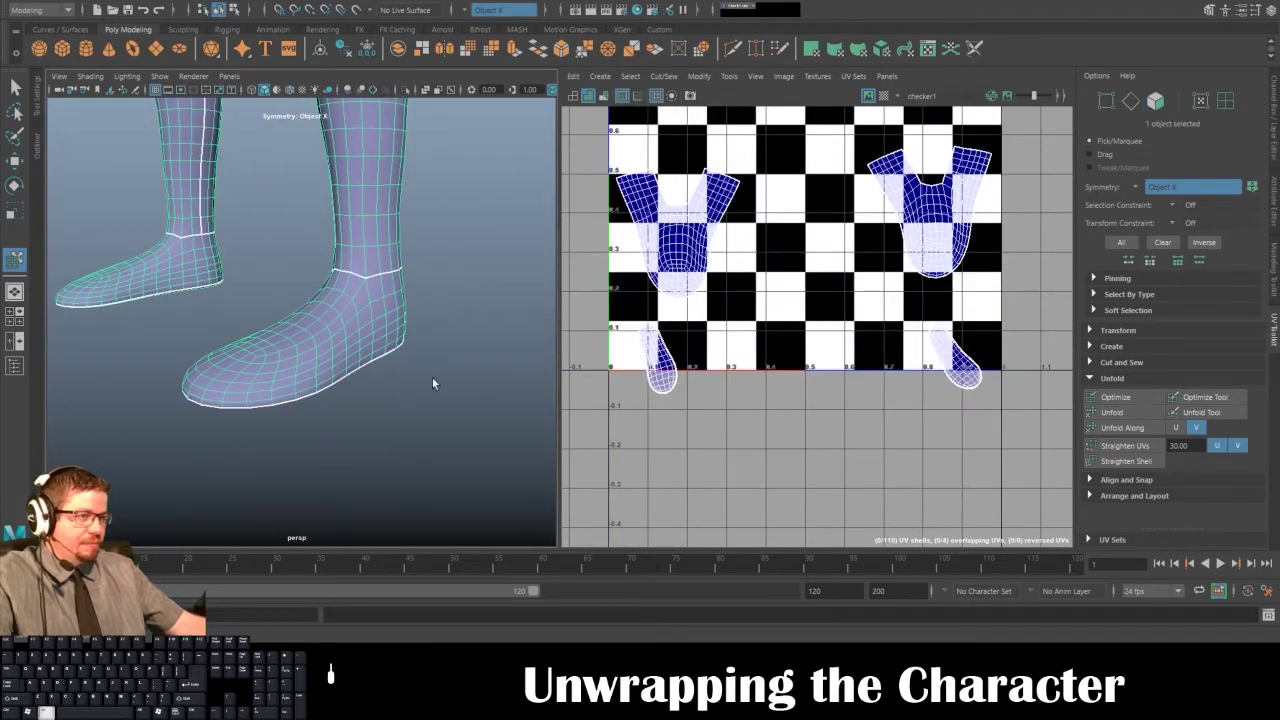
pyautogui.keyDown('alt'); pyautogui.moveTo(433, 384); pyautogui.dragTo(310, 371); pyautogui.keyUp('alt')
pyautogui.keyDown('alt'); pyautogui.moveTo(490, 355); pyautogui.dragTo(320, 374); pyautogui.keyUp('alt')
pyautogui.keyDown('alt'); pyautogui.moveTo(411, 369); pyautogui.dragTo(290, 375); pyautogui.keyUp('alt')
pyautogui.keyDown('alt'); pyautogui.moveTo(440, 384); pyautogui.dragTo(277, 368, button='right'); pyautogui.keyUp('alt')
pyautogui.keyDown('alt'); pyautogui.moveTo(307, 371); pyautogui.dragTo(270, 372); pyautogui.keyUp('alt')
pyautogui.keyDown('alt'); pyautogui.moveTo(270, 372); pyautogui.dragTo(290, 376, button='middle'); pyautogui.keyUp('alt')
pyautogui.keyDown('alt'); pyautogui.moveTo(290, 376); pyautogui.dragTo(300, 378, button='right'); pyautogui.keyUp('alt')
pyautogui.keyDown('alt'); pyautogui.moveTo(300, 378); pyautogui.dragTo(320, 380); pyautogui.keyUp('alt')
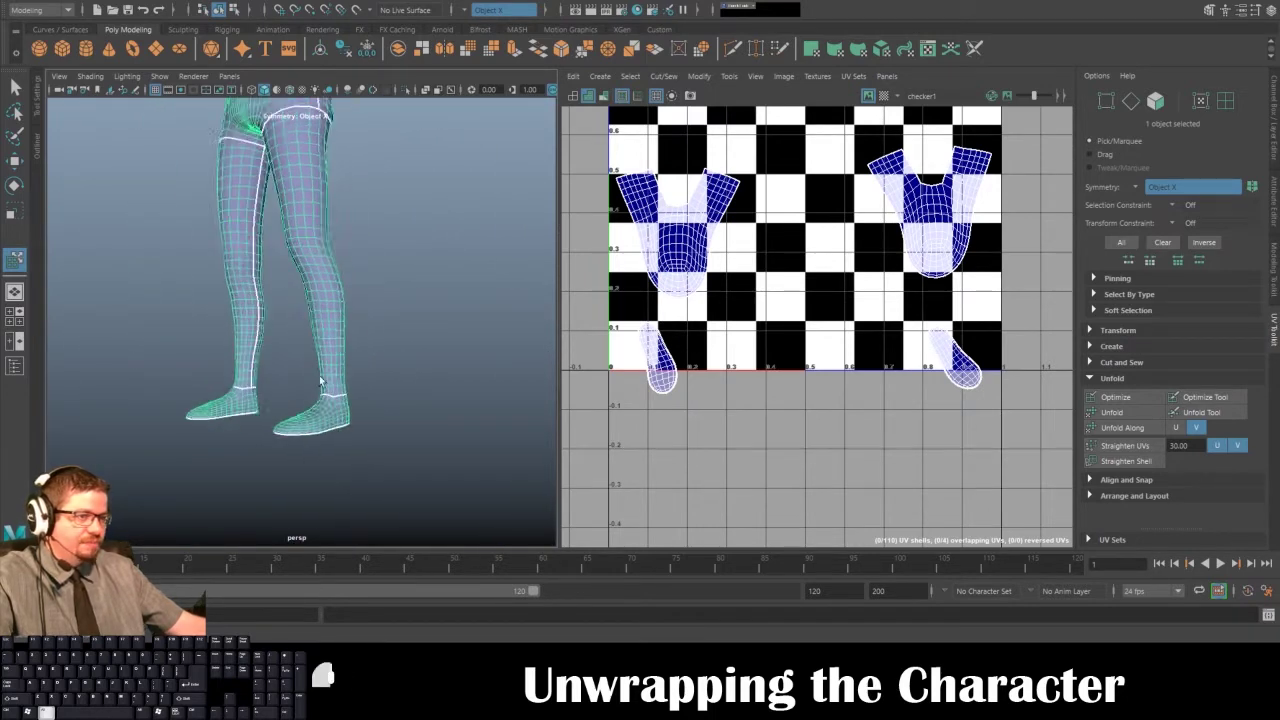
pyautogui.keyDown('alt'); pyautogui.moveTo(320, 380); pyautogui.dragTo(275, 350, button='right'); pyautogui.keyUp('alt')
pyautogui.keyDown('alt'); pyautogui.moveTo(275, 350); pyautogui.dragTo(277, 374, button='middle'); pyautogui.keyUp('alt')
pyautogui.keyDown('alt'); pyautogui.moveTo(277, 374); pyautogui.dragTo(335, 378); pyautogui.keyUp('alt')
pyautogui.keyDown('alt'); pyautogui.moveTo(335, 378); pyautogui.dragTo(337, 435, button='middle'); pyautogui.keyUp('alt')
pyautogui.keyDown('alt'); pyautogui.moveTo(337, 435); pyautogui.dragTo(281, 382, button='right'); pyautogui.keyUp('alt')
pyautogui.click(281, 382)
pyautogui.keyDown('alt'); pyautogui.moveTo(281, 382); pyautogui.dragTo(340, 425); pyautogui.keyUp('alt')
pyautogui.keyDown('alt'); pyautogui.moveTo(340, 425); pyautogui.dragTo(343, 435, button='middle'); pyautogui.keyUp('alt')
pyautogui.keyDown('alt'); pyautogui.moveTo(343, 435); pyautogui.dragTo(295, 412, button='right'); pyautogui.keyUp('alt')
pyautogui.keyDown('alt'); pyautogui.moveTo(295, 412); pyautogui.dragTo(274, 413); pyautogui.keyUp('alt')
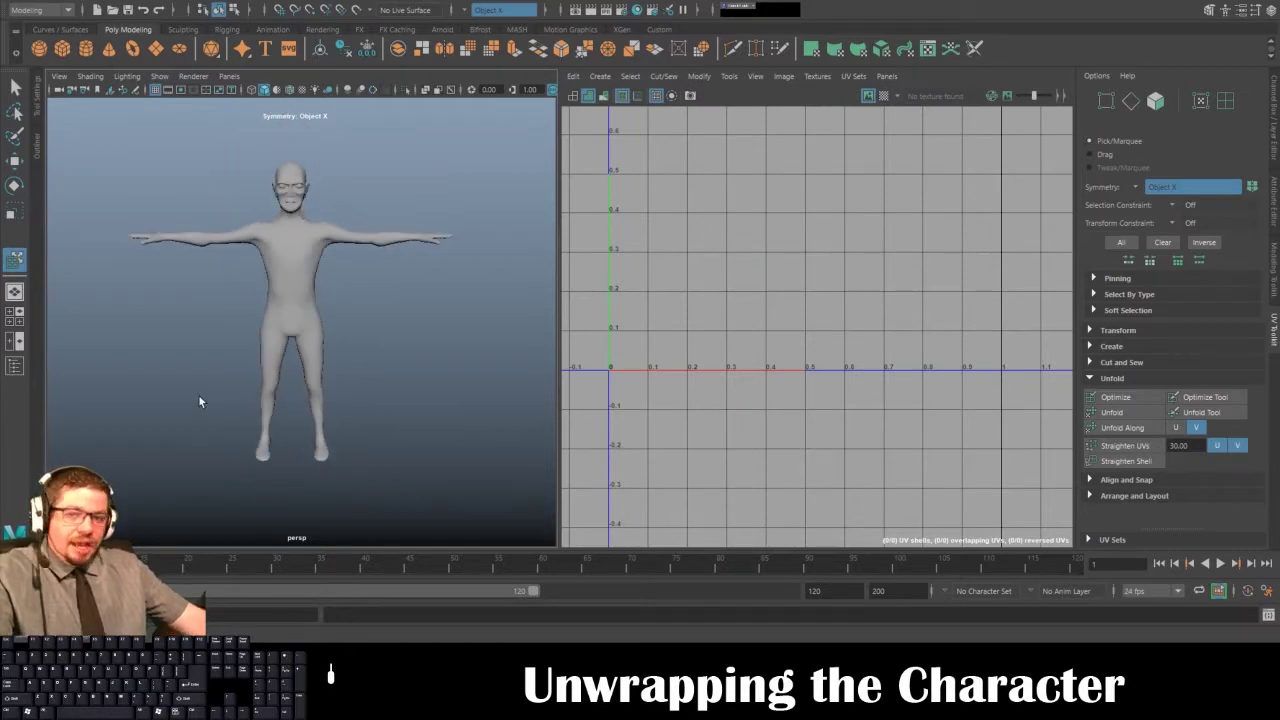
pyautogui.keyDown('alt'); pyautogui.moveTo(282, 358); pyautogui.dragTo(297, 315); pyautogui.keyUp('alt')
pyautogui.click(297, 315)
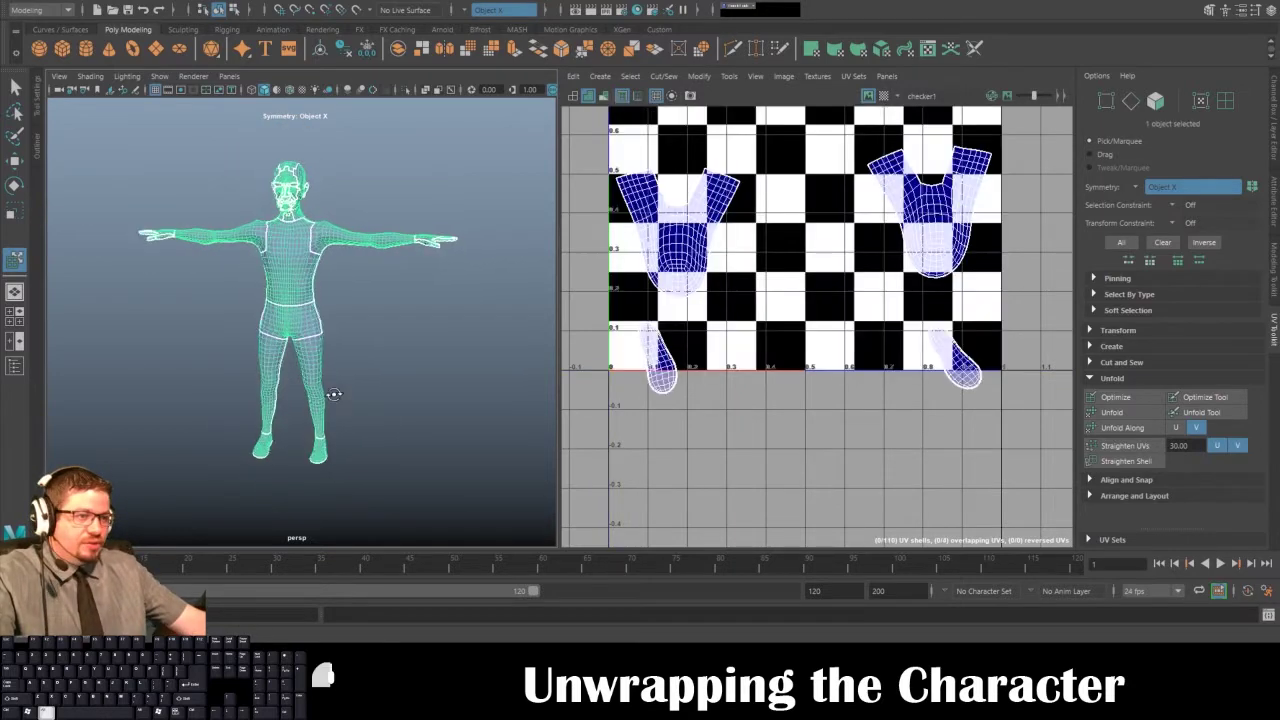
pyautogui.keyDown('alt'); pyautogui.moveTo(297, 315); pyautogui.dragTo(380, 408, button='right'); pyautogui.keyUp('alt')
pyautogui.keyDown('alt'); pyautogui.moveTo(381, 411); pyautogui.dragTo(407, 360, button='middle'); pyautogui.keyUp('alt')
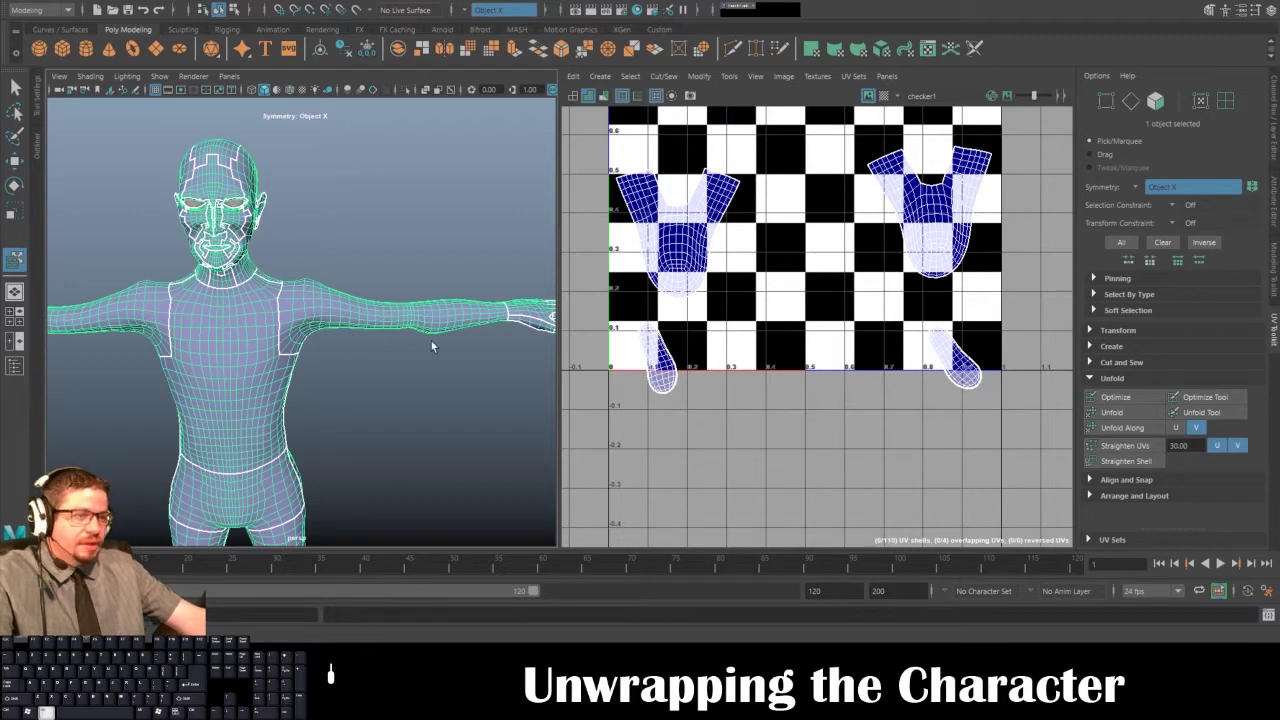
# - Enlarge the perspective view on the hand and select only the faces of the thumb and four fingers in face mode
pyautogui.keyDown('alt'); pyautogui.moveTo(432, 345); pyautogui.dragTo(388, 362); pyautogui.keyUp('alt')
pyautogui.keyDown('alt'); pyautogui.moveTo(388, 362); pyautogui.dragTo(440, 380, button='right'); pyautogui.keyUp('alt')
pyautogui.keyDown('alt'); pyautogui.moveTo(440, 380); pyautogui.dragTo(320, 410, button='middle'); pyautogui.keyUp('alt')
pyautogui.press('space')
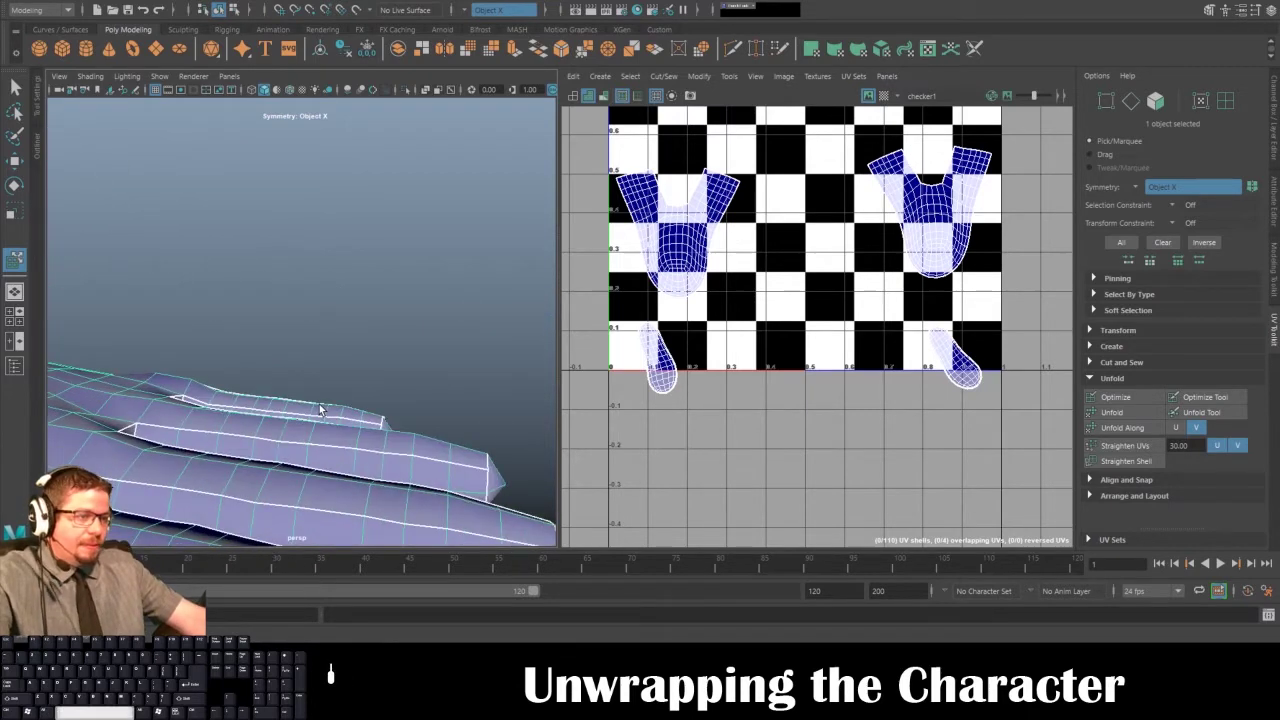
pyautogui.press('space')
pyautogui.keyDown('alt'); pyautogui.moveTo(520, 386); pyautogui.dragTo(506, 188, button='middle'); pyautogui.keyUp('alt')
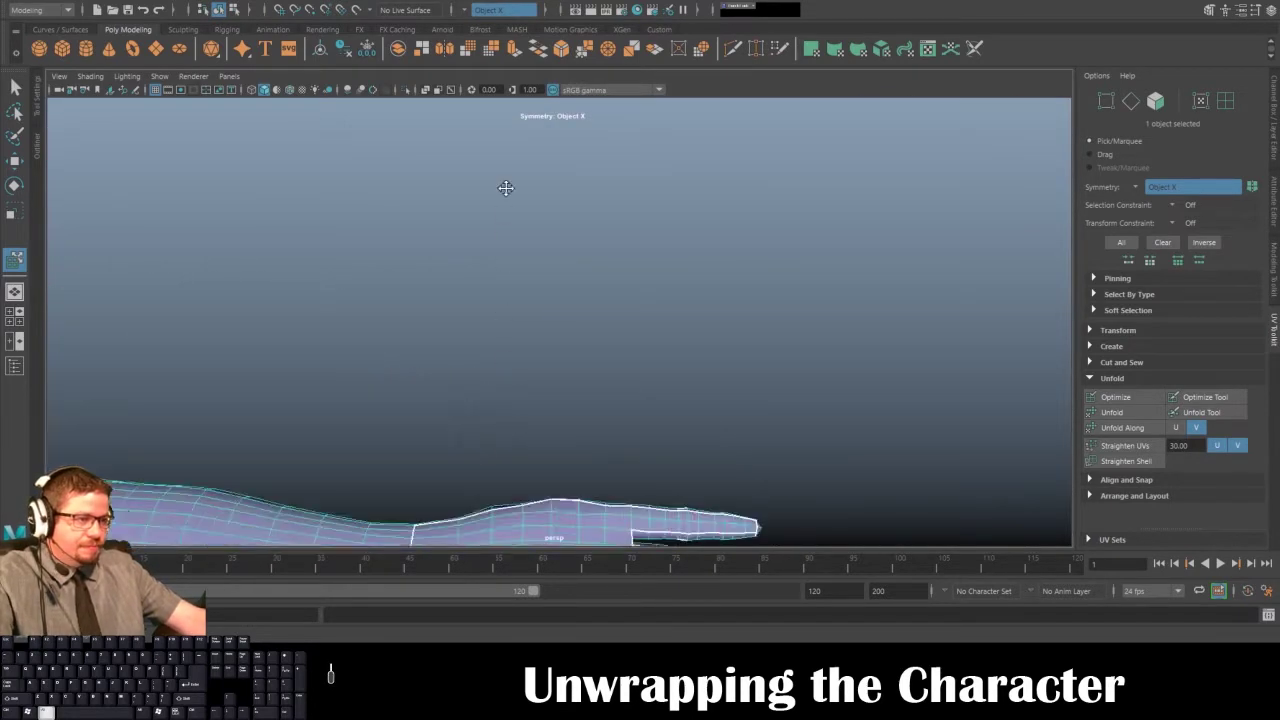
pyautogui.keyDown('alt'); pyautogui.moveTo(506, 188); pyautogui.dragTo(597, 288); pyautogui.keyUp('alt')
pyautogui.moveTo(597, 288); pyautogui.dragTo(548, 225, button='right')
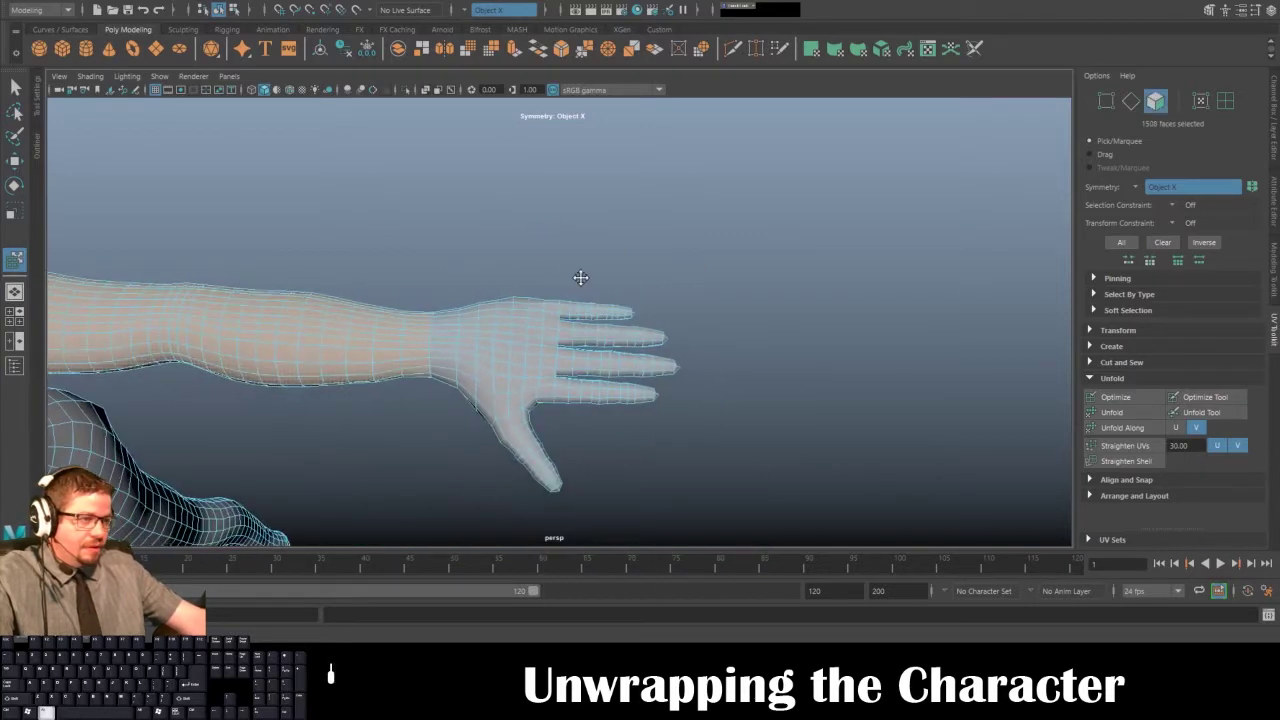
pyautogui.keyDown('alt'); pyautogui.moveTo(580, 277); pyautogui.dragTo(567, 278, button='middle'); pyautogui.keyUp('alt')
pyautogui.keyDown('alt'); pyautogui.moveTo(549, 287); pyautogui.dragTo(686, 486); pyautogui.keyUp('alt')
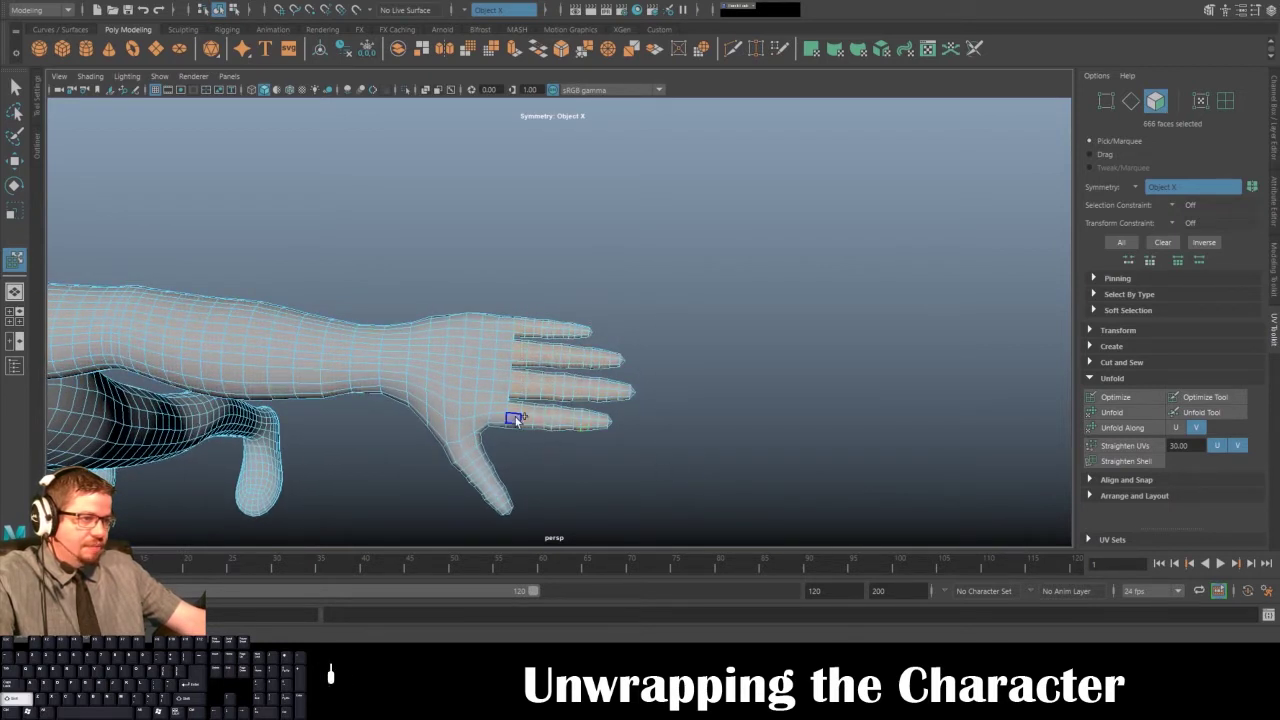
pyautogui.moveTo(516, 431)
pyautogui.keyDown('alt'); pyautogui.mouseDown()
pyautogui.moveTo(640, 480)
pyautogui.moveTo(654, 306)
pyautogui.moveTo(514, 380)
pyautogui.moveTo(615, 463)
pyautogui.moveTo(526, 451)
pyautogui.moveTo(646, 523)
pyautogui.moveTo(477, 374)
pyautogui.moveTo(307, 420)
pyautogui.moveTo(457, 411)
pyautogui.moveTo(499, 427)
pyautogui.mouseUp(); pyautogui.keyUp('alt')
pyautogui.keyDown('shift'); pyautogui.moveTo(388, 307); pyautogui.dragTo(571, 393); pyautogui.keyUp('shift')
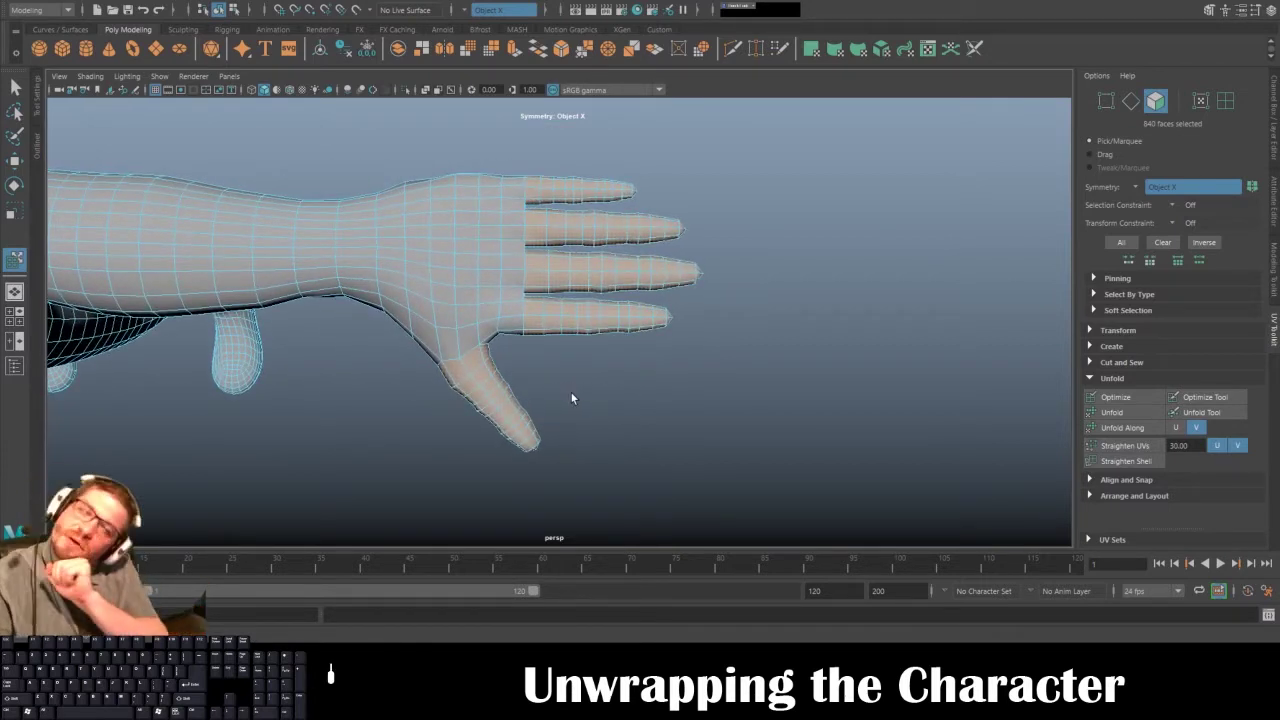
# - Create a new UV projection for the selected finger faces and switch to edge selection with the UV layout shown
pyautogui.press('space')
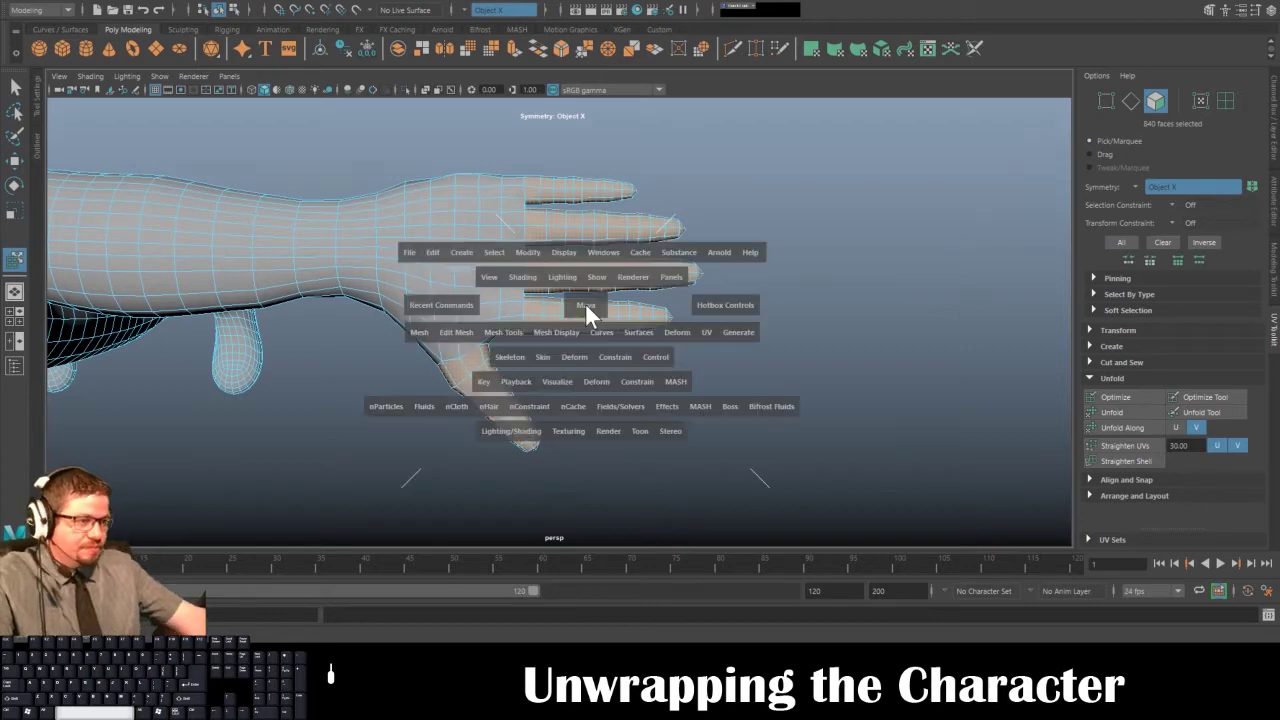
pyautogui.moveTo(706, 333); pyautogui.dragTo(729, 111)
pyautogui.keyDown('alt'); pyautogui.moveTo(671, 343); pyautogui.dragTo(570, 385); pyautogui.keyUp('alt')
pyautogui.moveTo(560, 289)
pyautogui.mouseDown(button='right')
pyautogui.moveTo(567, 324)
pyautogui.moveTo(552, 272)
pyautogui.mouseUp(button='right')
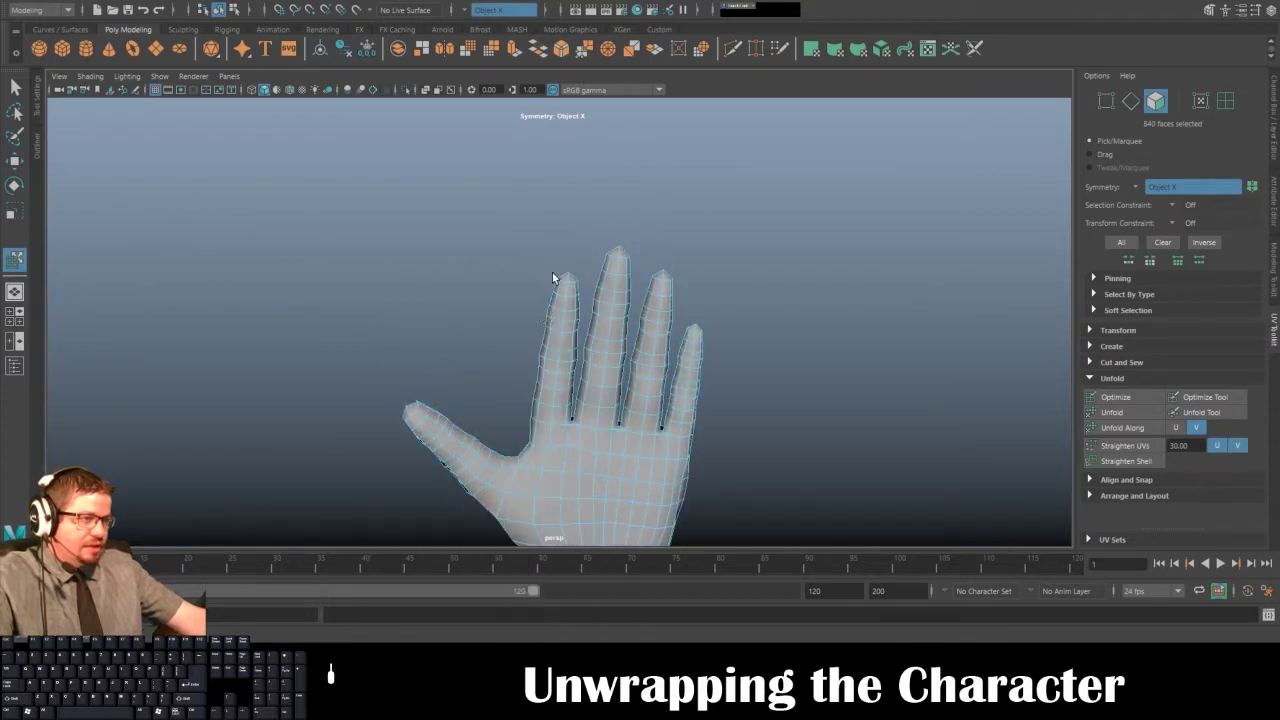
pyautogui.keyDown('alt'); pyautogui.moveTo(546, 314); pyautogui.dragTo(540, 266, button='middle'); pyautogui.keyUp('alt')
pyautogui.keyDown('alt'); pyautogui.moveTo(540, 266); pyautogui.dragTo(514, 300, button='right'); pyautogui.keyUp('alt')
pyautogui.keyDown('alt'); pyautogui.moveTo(514, 300); pyautogui.dragTo(591, 351); pyautogui.keyUp('alt')
pyautogui.keyDown('alt'); pyautogui.moveTo(540, 248); pyautogui.dragTo(488, 316); pyautogui.keyUp('alt')
pyautogui.keyDown('alt'); pyautogui.moveTo(524, 268); pyautogui.dragTo(611, 288); pyautogui.keyUp('alt')
pyautogui.press('space')
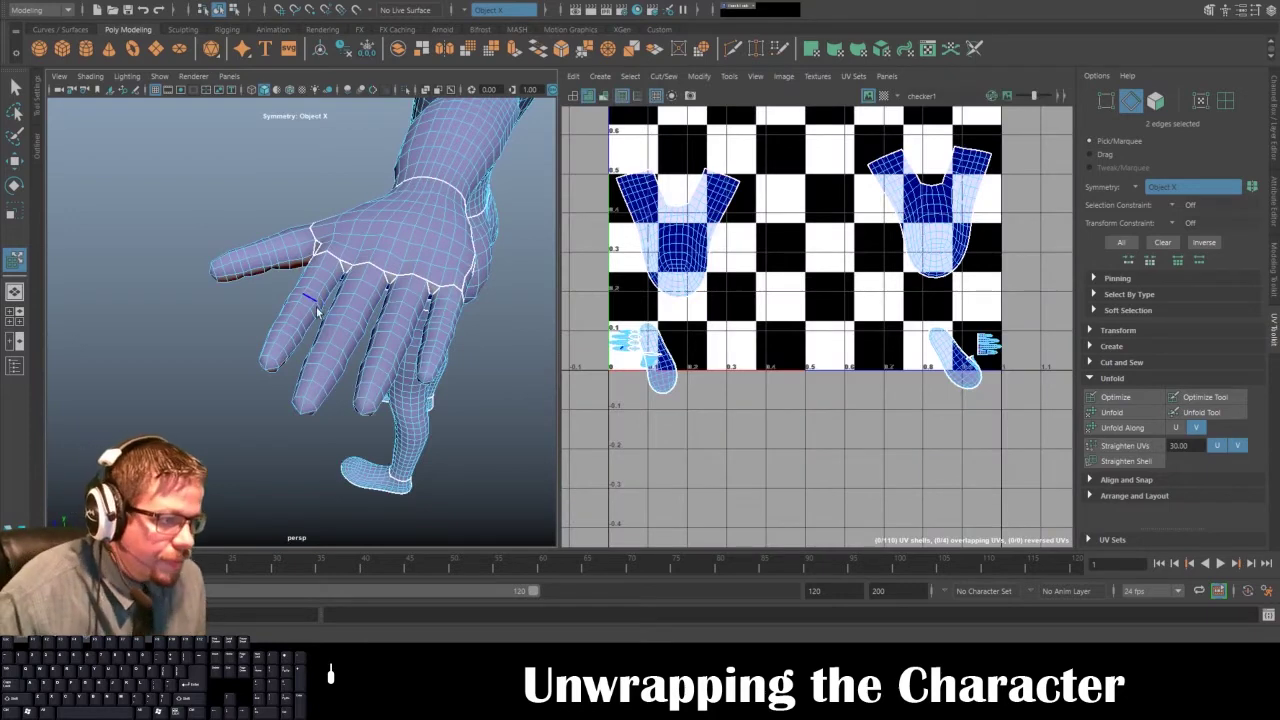
# - Select the line of edges along the side of the index finger that faces the middle finger, up to its base
pyautogui.moveTo(345, 323)
pyautogui.keyDown('alt'); pyautogui.mouseDown()
pyautogui.moveTo(446, 320)
pyautogui.moveTo(351, 266)
pyautogui.moveTo(340, 290)
pyautogui.moveTo(357, 305)
pyautogui.moveTo(323, 312)
pyautogui.mouseUp(); pyautogui.keyUp('alt')
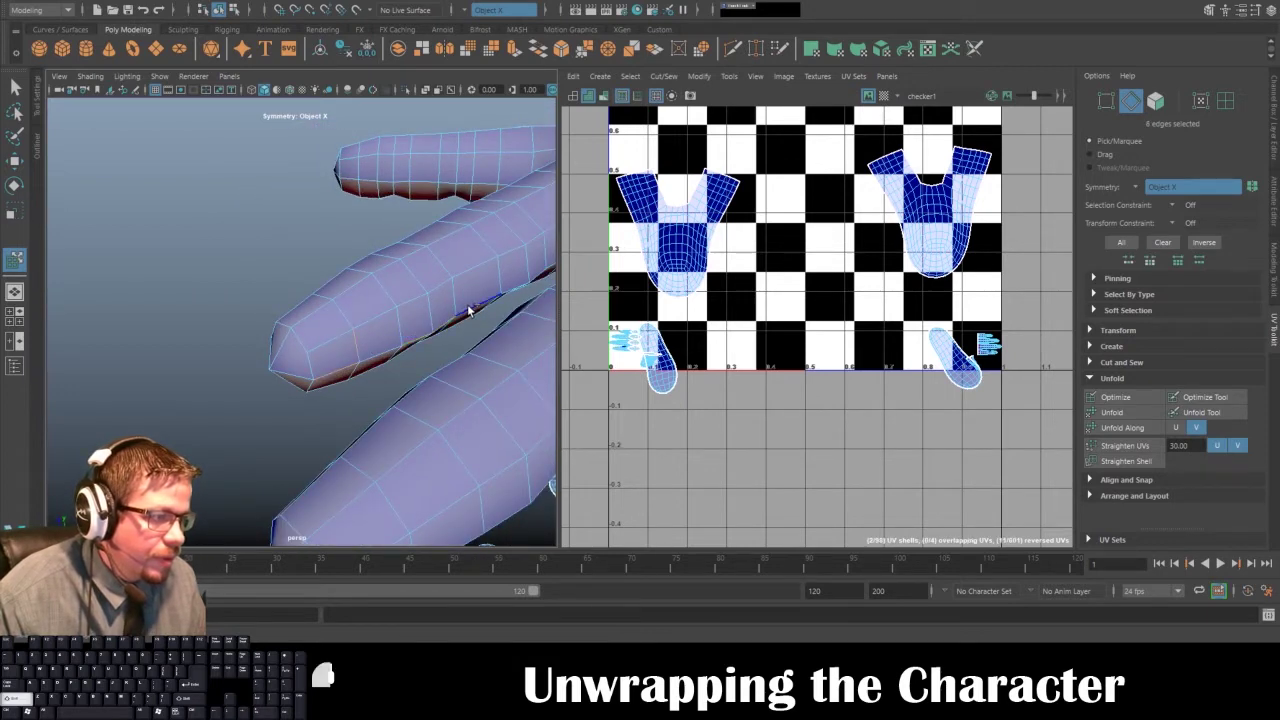
pyautogui.keyDown('shift'); pyautogui.click(506, 293); pyautogui.keyUp('shift')
pyautogui.keyDown('alt'); pyautogui.moveTo(506, 293); pyautogui.dragTo(406, 326, button='middle'); pyautogui.keyUp('alt')
pyautogui.keyDown('alt'); pyautogui.moveTo(406, 326); pyautogui.dragTo(389, 389, button='right'); pyautogui.keyUp('alt')
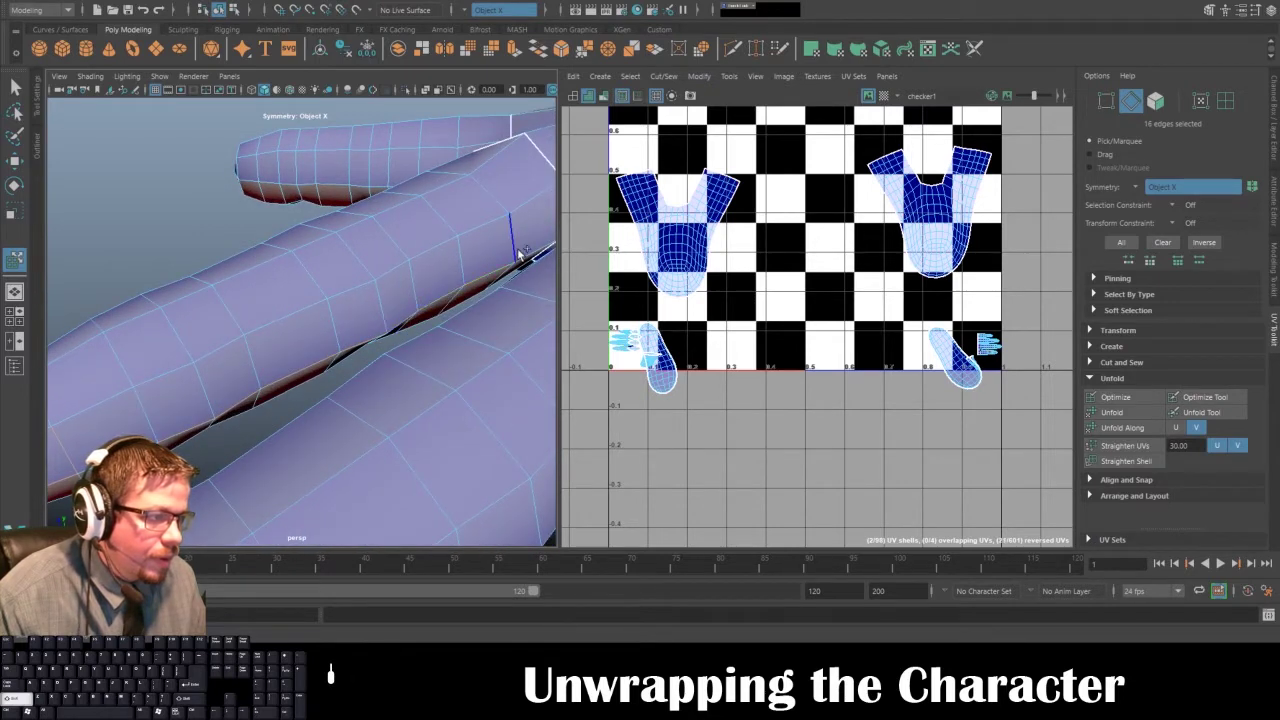
pyautogui.keyDown('alt'); pyautogui.moveTo(530, 248); pyautogui.dragTo(357, 280); pyautogui.keyUp('alt')
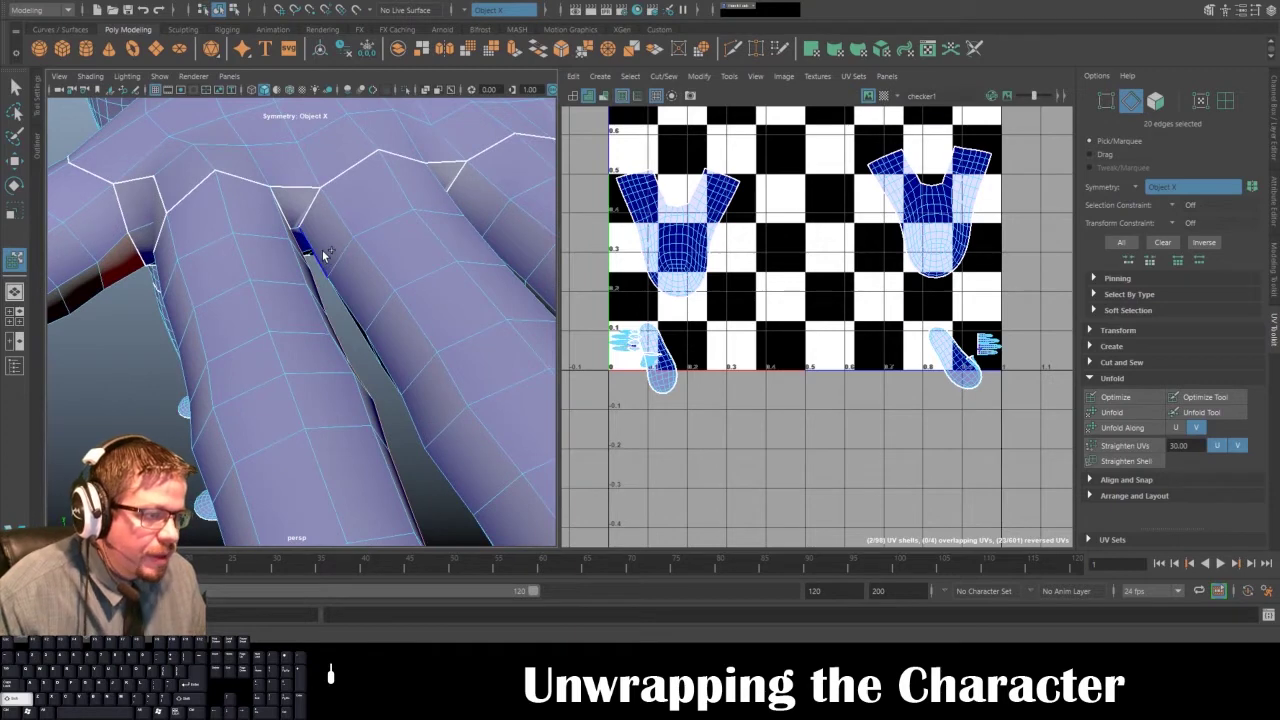
# - Add the line of edges along the side of the middle finger facing the ring finger, from base to tip
pyautogui.keyDown('alt'); pyautogui.moveTo(336, 288); pyautogui.dragTo(418, 405); pyautogui.keyUp('alt')
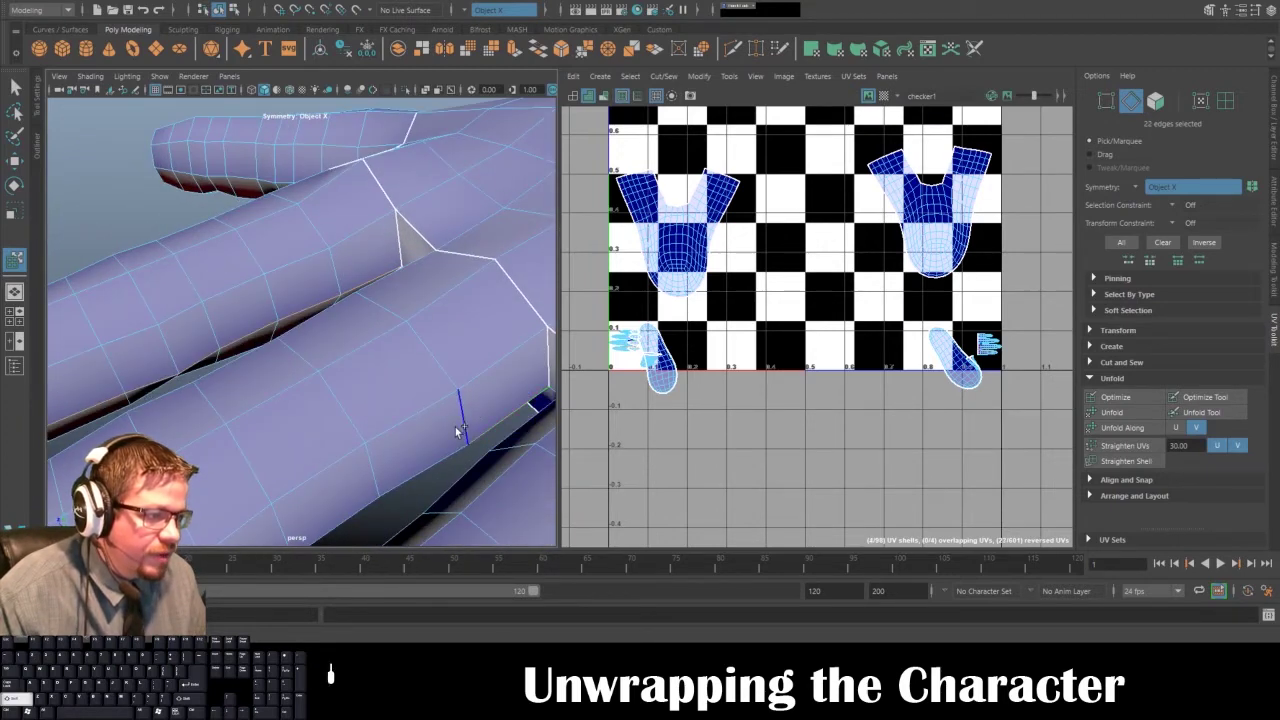
pyautogui.keyDown('shift'); pyautogui.click(452, 435); pyautogui.keyUp('shift')
pyautogui.keyDown('alt'); pyautogui.moveTo(438, 418); pyautogui.dragTo(375, 432, button='right'); pyautogui.keyUp('alt')
pyautogui.keyDown('alt'); pyautogui.moveTo(375, 432); pyautogui.dragTo(449, 336, button='middle'); pyautogui.keyUp('alt')
pyautogui.keyDown('shift'); pyautogui.click(352, 403); pyautogui.keyUp('shift')
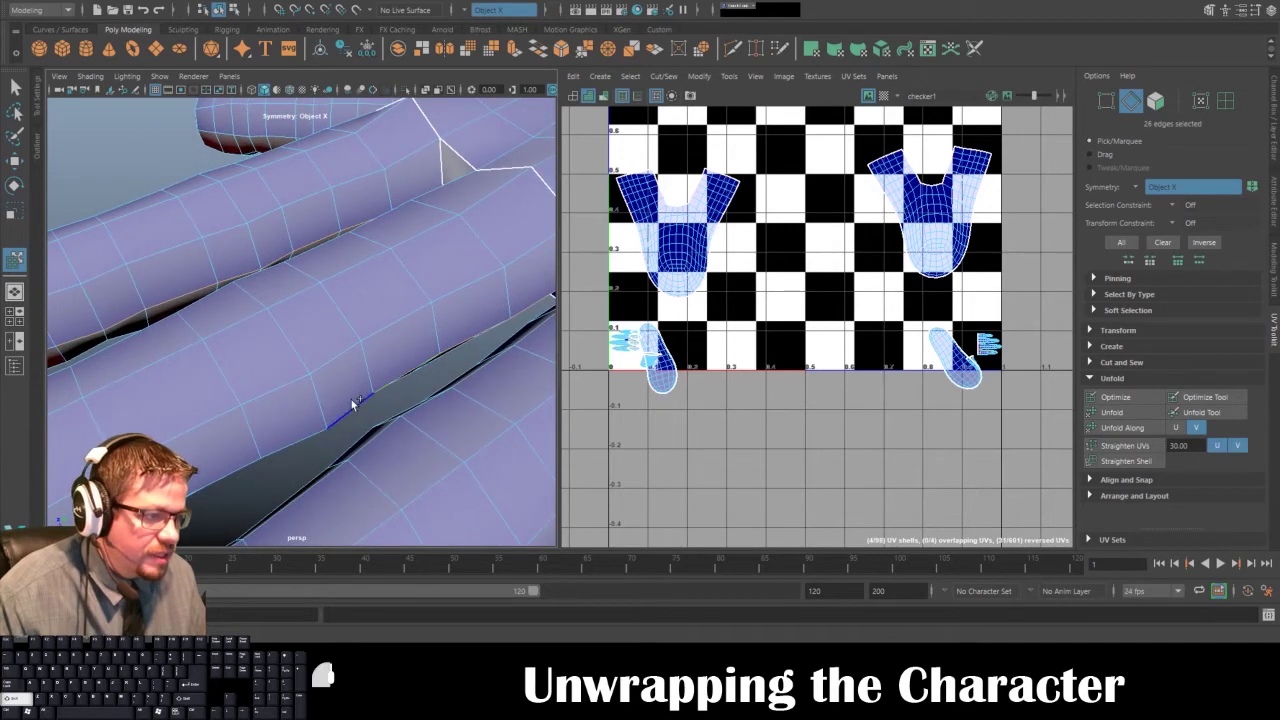
pyautogui.keyDown('shift'); pyautogui.doubleClick(351, 399); pyautogui.keyUp('shift')
pyautogui.keyDown('alt'); pyautogui.moveTo(283, 434); pyautogui.dragTo(325, 348); pyautogui.keyUp('alt')
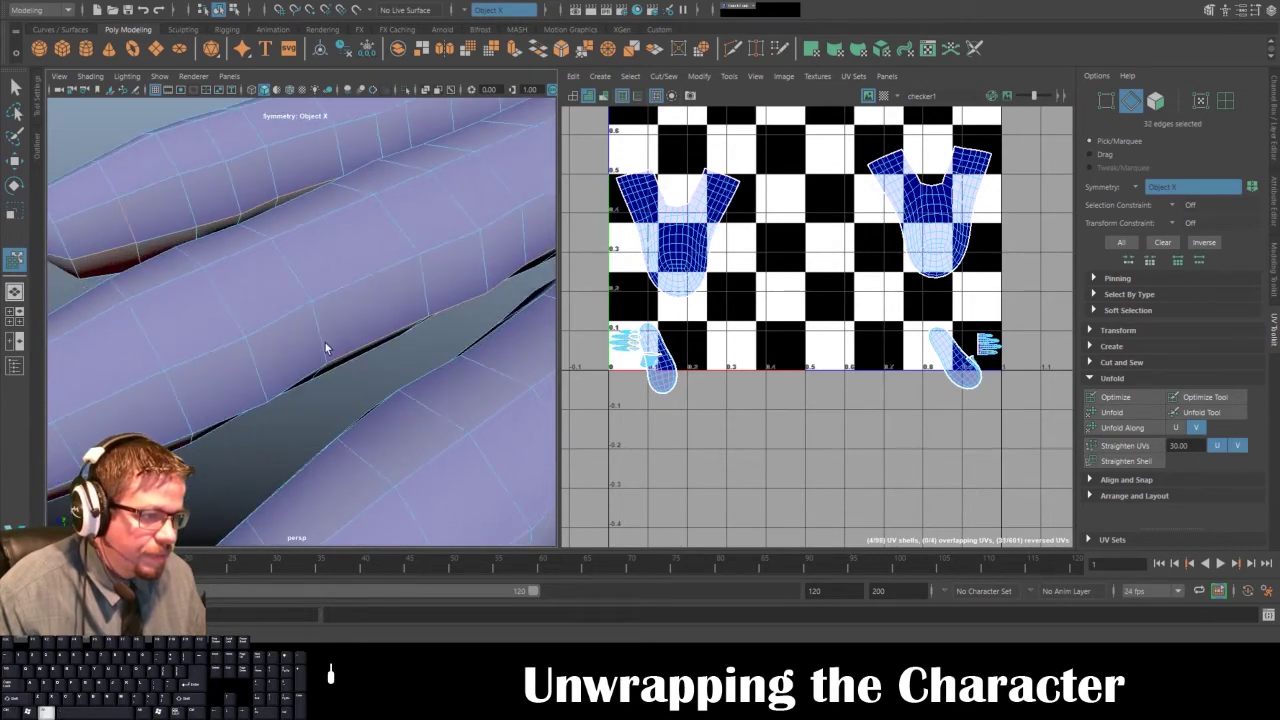
pyautogui.keyDown('shift'); pyautogui.doubleClick(244, 400); pyautogui.keyUp('shift')
pyautogui.keyDown('alt'); pyautogui.moveTo(154, 433); pyautogui.dragTo(318, 340, button='middle'); pyautogui.keyUp('alt')
pyautogui.keyDown('shift'); pyautogui.doubleClick(230, 396); pyautogui.keyUp('shift')
pyautogui.keyDown('alt'); pyautogui.moveTo(394, 389); pyautogui.dragTo(300, 384); pyautogui.keyUp('alt')
pyautogui.keyDown('alt'); pyautogui.moveTo(300, 384); pyautogui.dragTo(289, 408, button='right'); pyautogui.keyUp('alt')
pyautogui.keyDown('alt'); pyautogui.moveTo(290, 407); pyautogui.dragTo(274, 394); pyautogui.keyUp('alt')
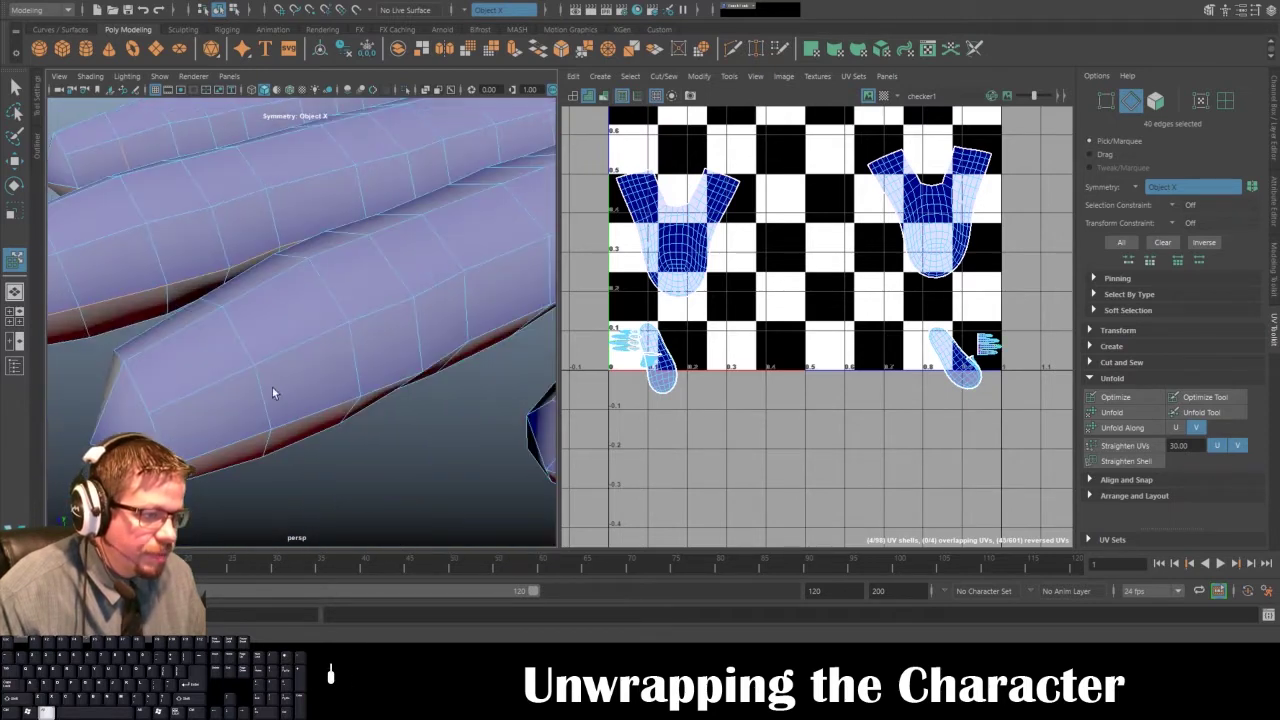
# - Add the line of edges along the side of the ring finger facing the little finger, from tip to base
pyautogui.keyDown('alt'); pyautogui.moveTo(222, 444); pyautogui.dragTo(266, 409); pyautogui.keyUp('alt')
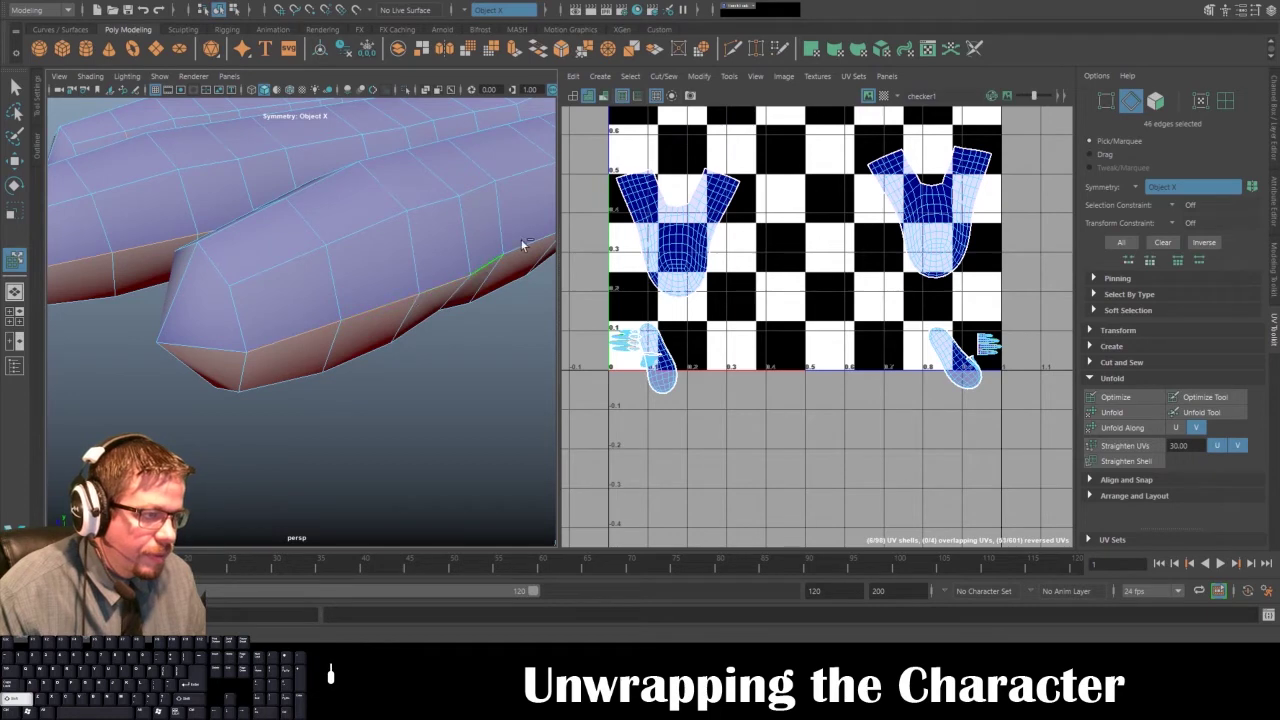
pyautogui.keyDown('alt'); pyautogui.moveTo(510, 242); pyautogui.dragTo(270, 320); pyautogui.keyUp('alt')
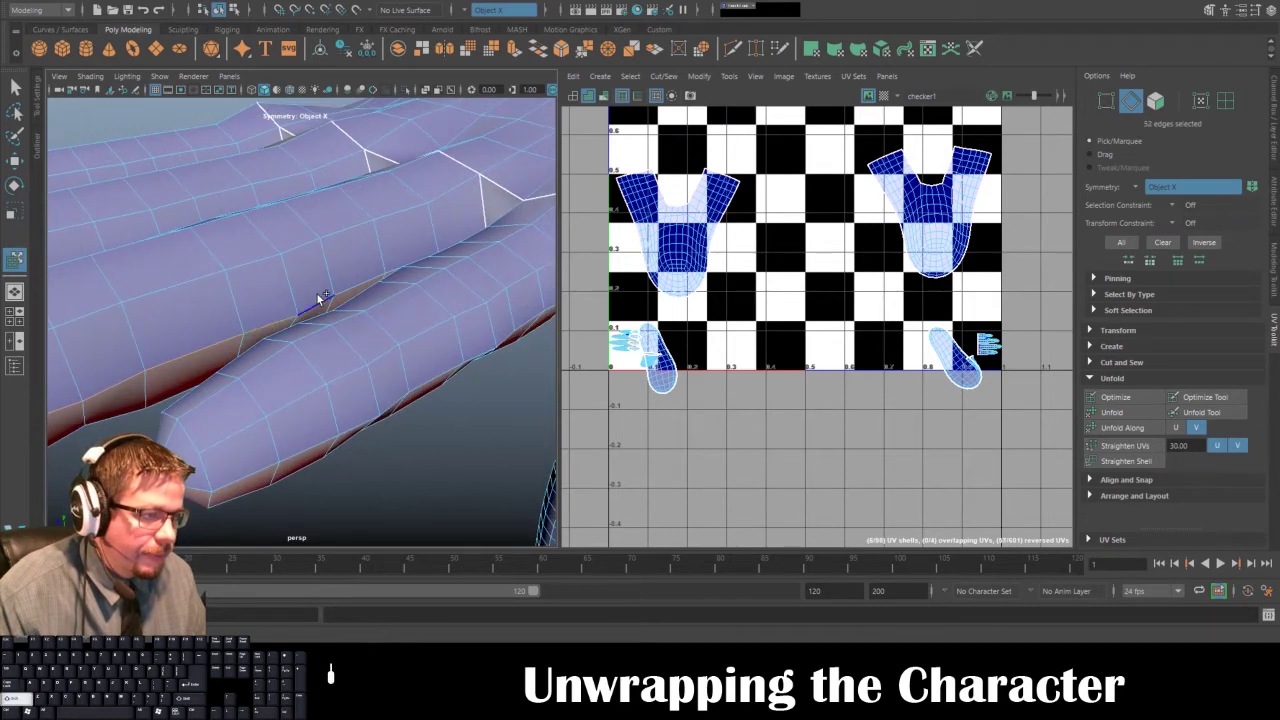
pyautogui.keyDown('alt'); pyautogui.moveTo(375, 303); pyautogui.dragTo(388, 327); pyautogui.keyUp('alt')
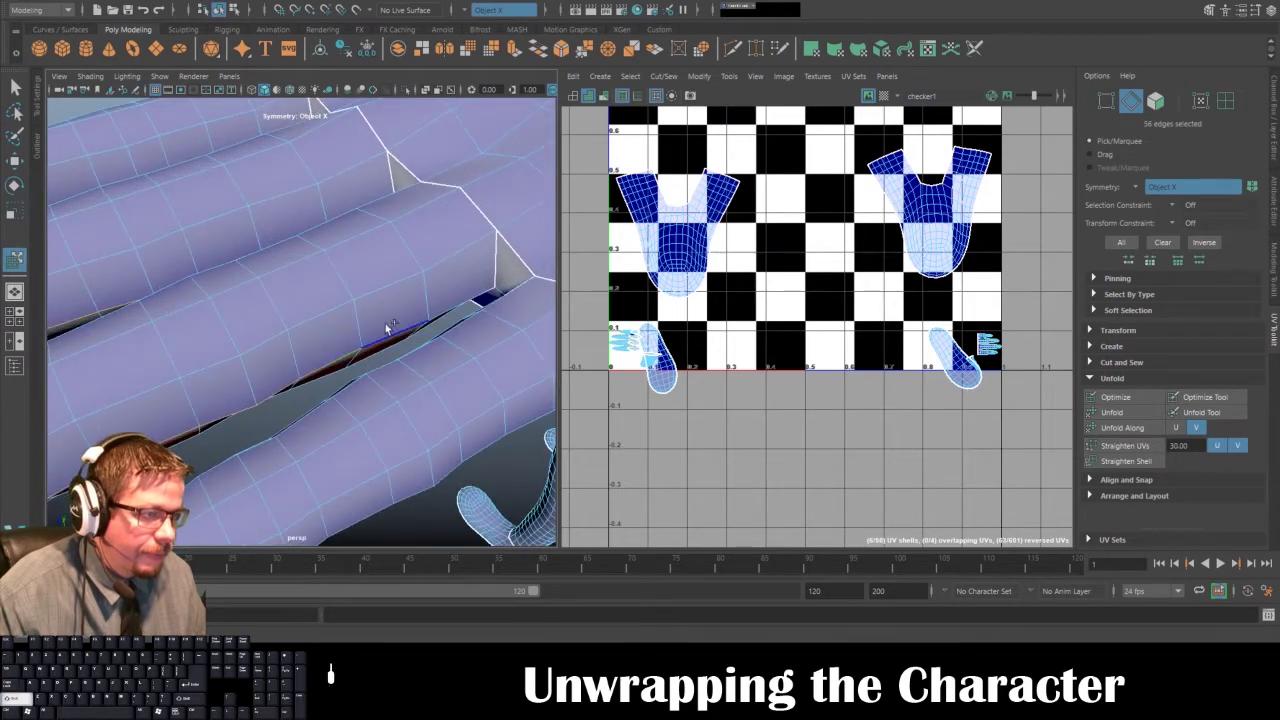
pyautogui.keyDown('shift'); pyautogui.click(463, 297); pyautogui.keyUp('shift')
# - Add the line of edges along the outer side of the little finger up to the seam at its base
pyautogui.keyDown('alt'); pyautogui.moveTo(463, 297); pyautogui.dragTo(145, 342); pyautogui.keyUp('alt')
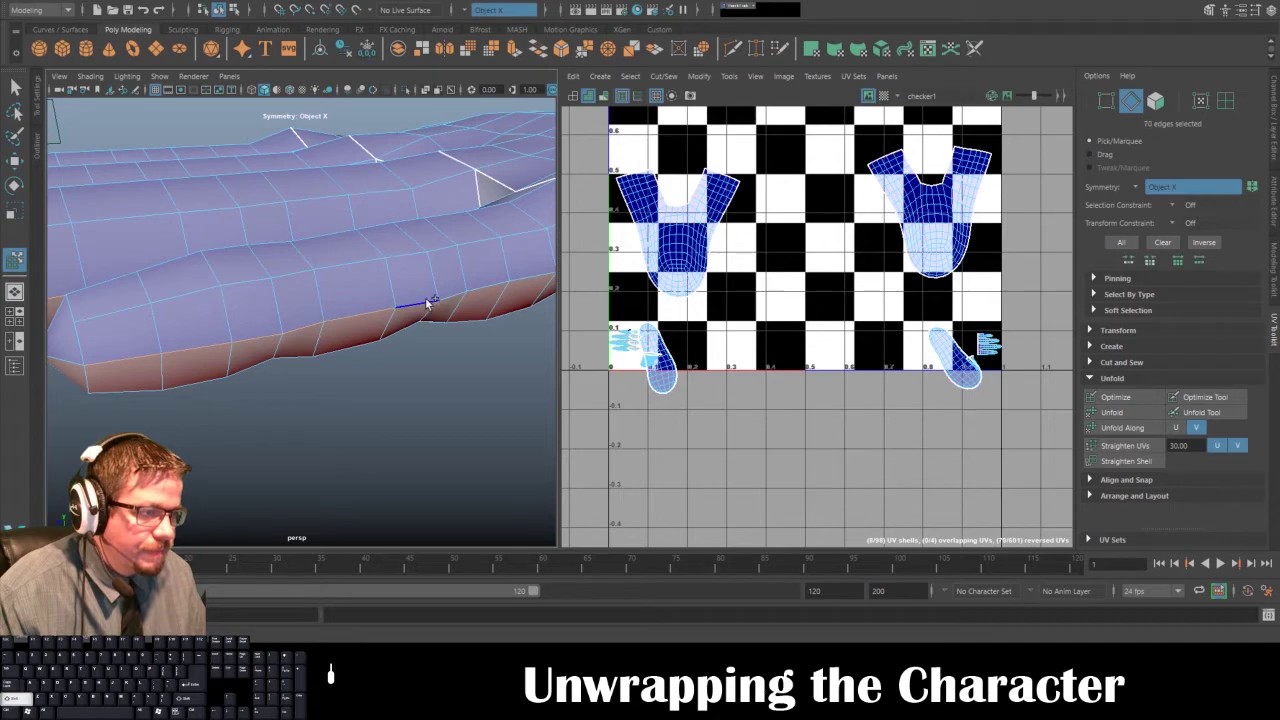
pyautogui.keyDown('alt'); pyautogui.moveTo(535, 281); pyautogui.dragTo(306, 303, button='middle'); pyautogui.keyUp('alt')
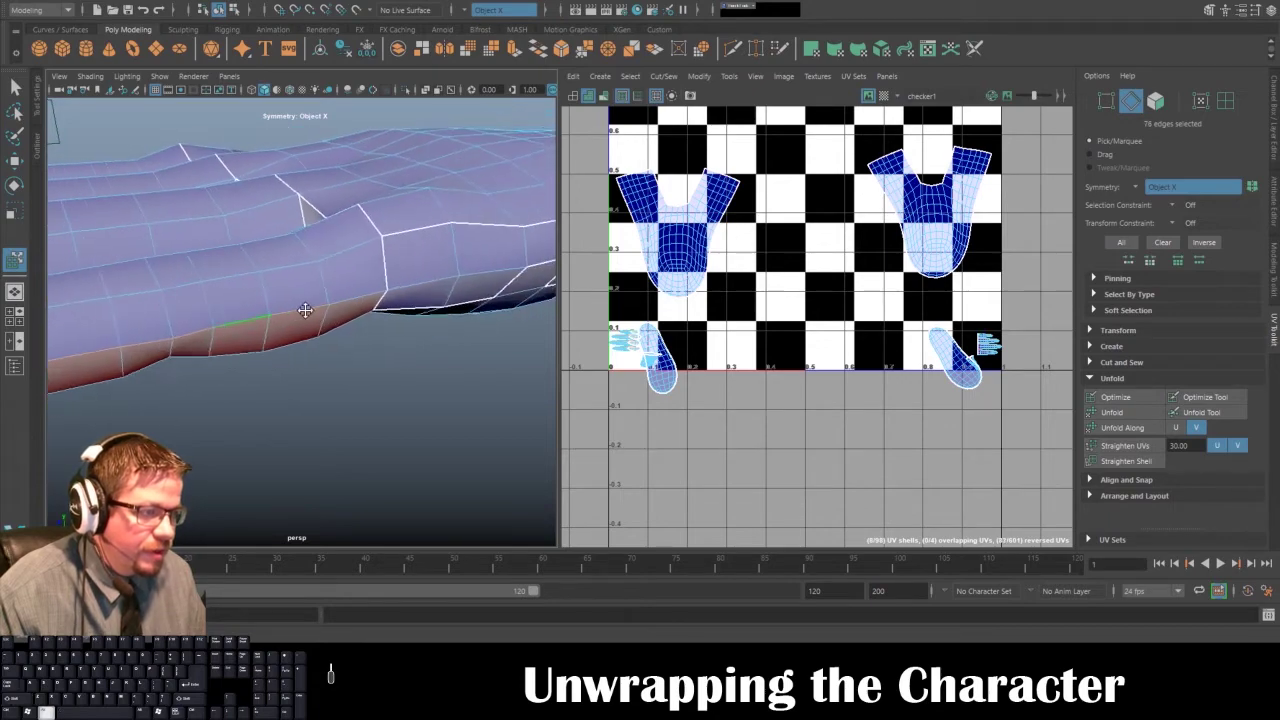
pyautogui.keyDown('shift'); pyautogui.click(358, 298); pyautogui.keyUp('shift')
# - Add the line of edges along the side of the thumb, from its base around to its tip
pyautogui.keyDown('alt'); pyautogui.moveTo(358, 298); pyautogui.dragTo(212, 322); pyautogui.keyUp('alt')
pyautogui.keyDown('alt'); pyautogui.moveTo(212, 322); pyautogui.dragTo(275, 350, button='middle'); pyautogui.keyUp('alt')
pyautogui.keyDown('alt'); pyautogui.moveTo(275, 350); pyautogui.dragTo(322, 450, button='right'); pyautogui.keyUp('alt')
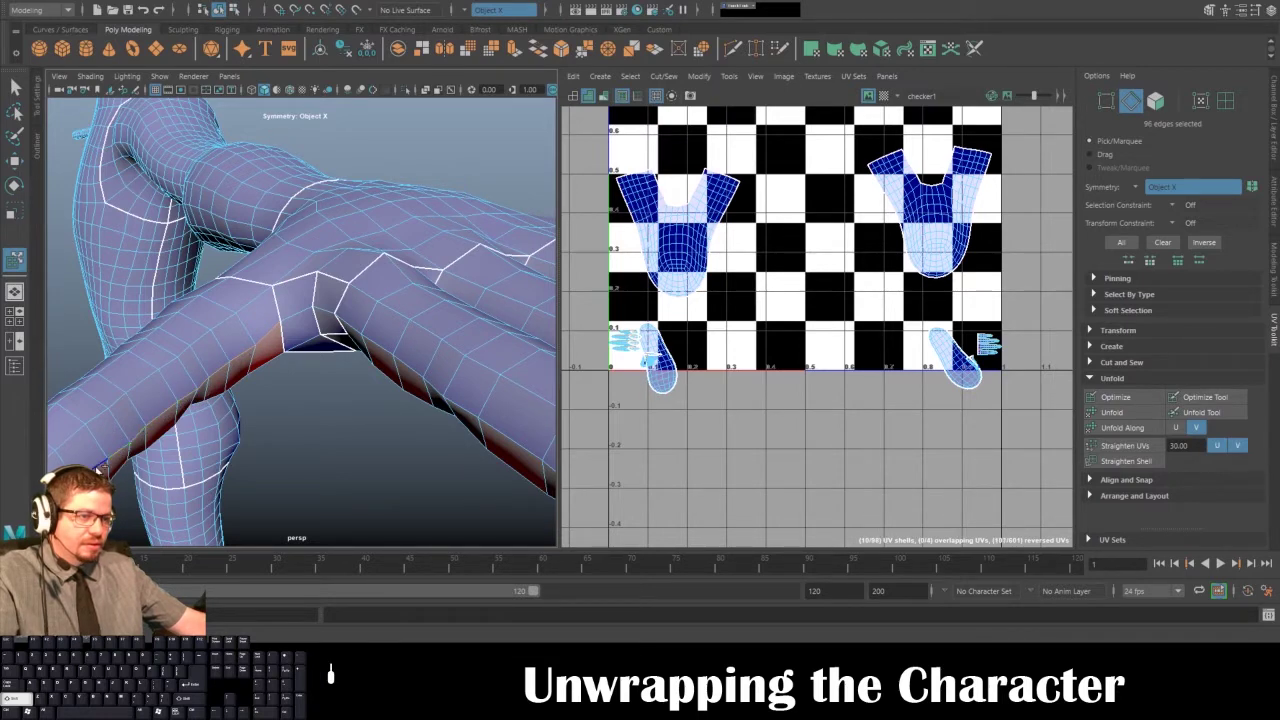
pyautogui.keyDown('alt'); pyautogui.moveTo(101, 457); pyautogui.dragTo(170, 403, button='middle'); pyautogui.keyUp('alt')
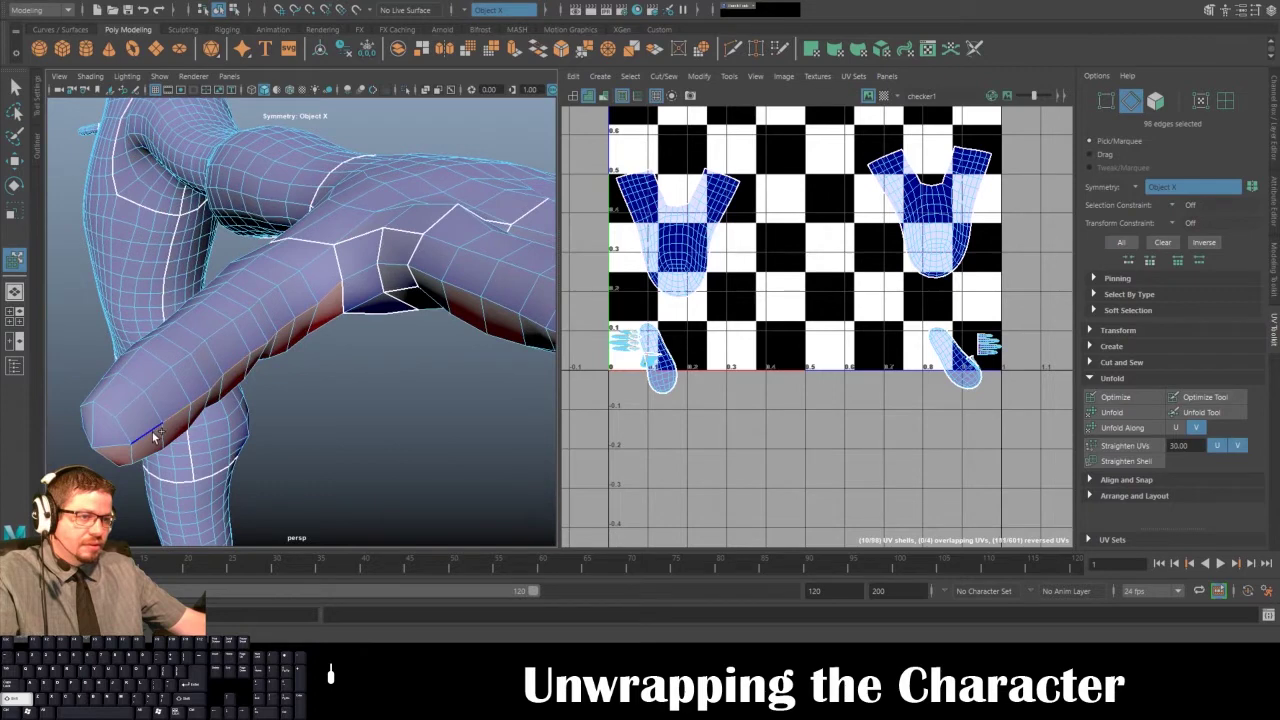
pyautogui.keyDown('shift'); pyautogui.click(114, 445); pyautogui.keyUp('shift')
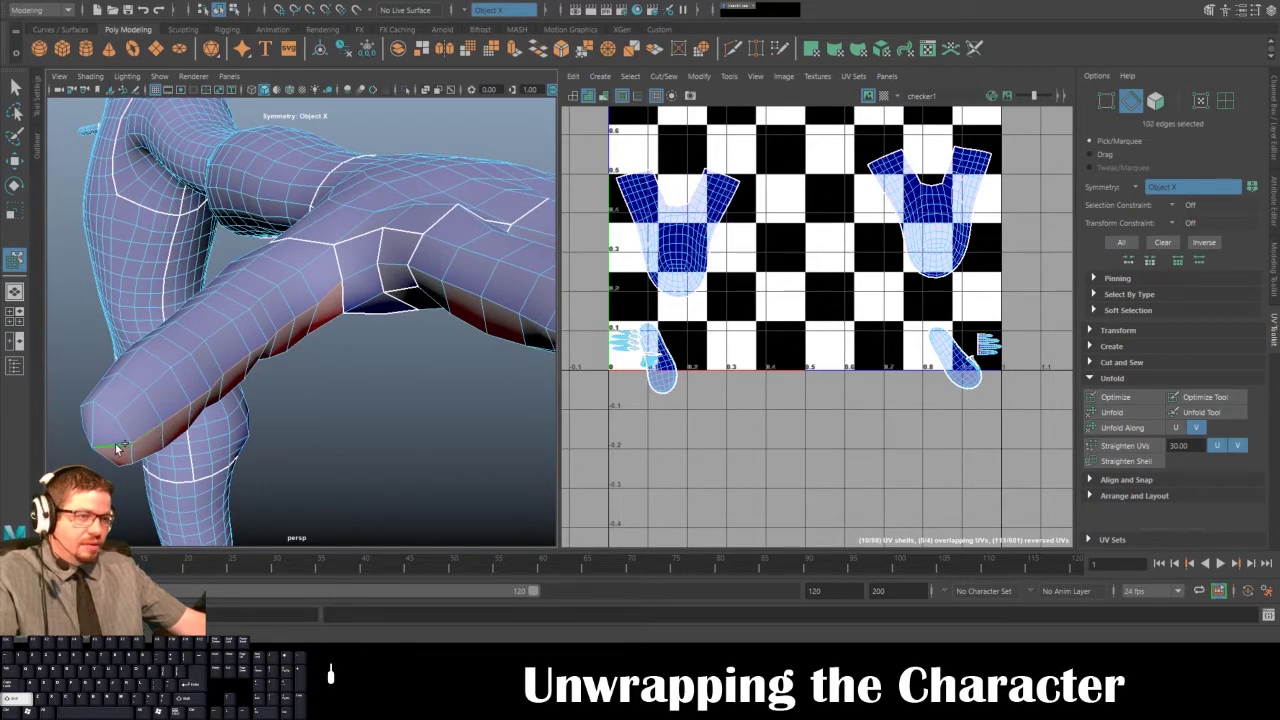
# - Complete the seam selection across the fingertips and cut the UVs along the selected edges
pyautogui.keyDown('alt'); pyautogui.moveTo(300, 420); pyautogui.dragTo(240, 400, button='right'); pyautogui.keyUp('alt')
pyautogui.keyDown('alt'); pyautogui.moveTo(340, 400); pyautogui.dragTo(175, 405); pyautogui.keyUp('alt')
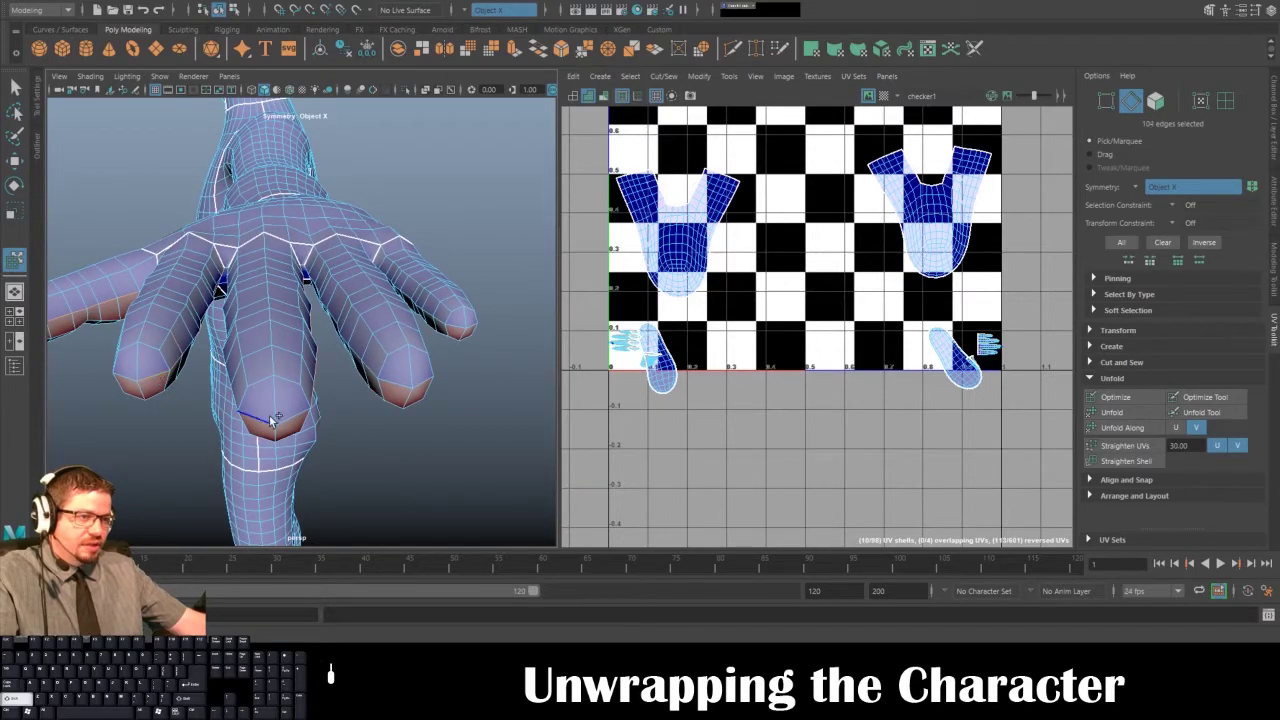
pyautogui.keyDown('shift'); pyautogui.click(428, 383); pyautogui.keyUp('shift')
pyautogui.keyDown('alt'); pyautogui.moveTo(428, 383); pyautogui.dragTo(265, 405); pyautogui.keyUp('alt')
pyautogui.keyDown('shift'); pyautogui.click(279, 368); pyautogui.keyUp('shift')
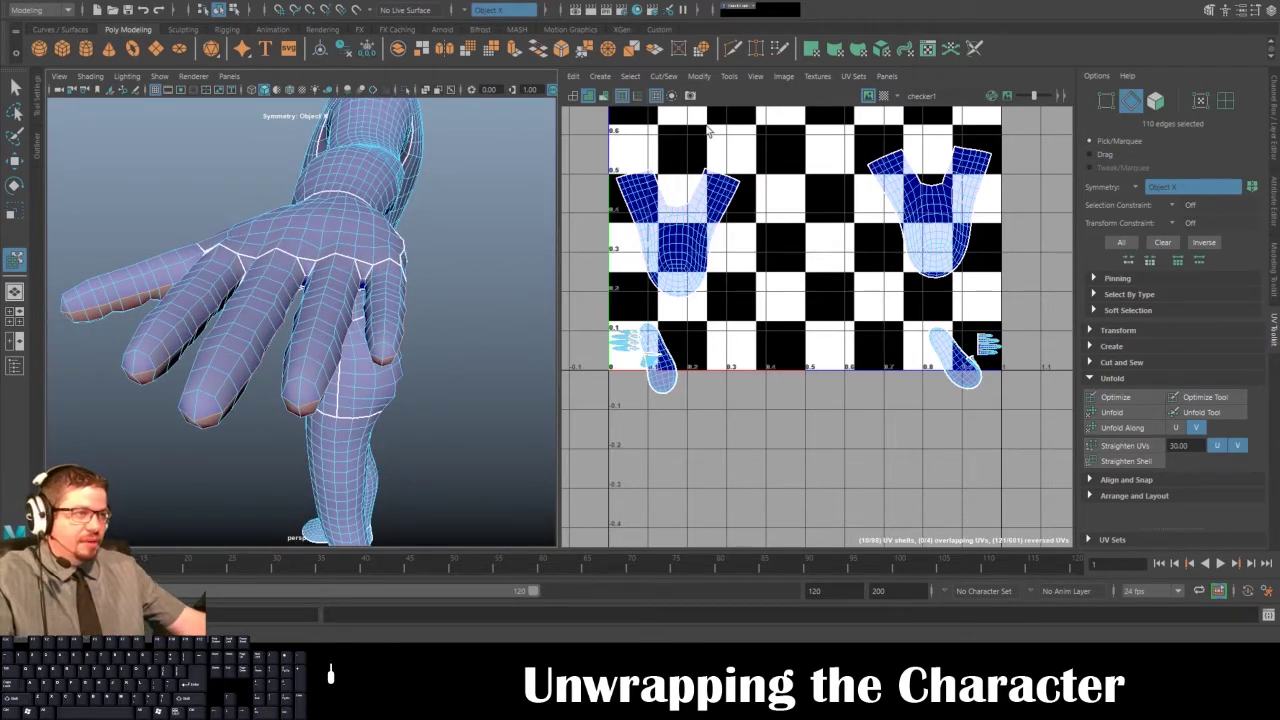
pyautogui.click(663, 77)
pyautogui.click(668, 147)
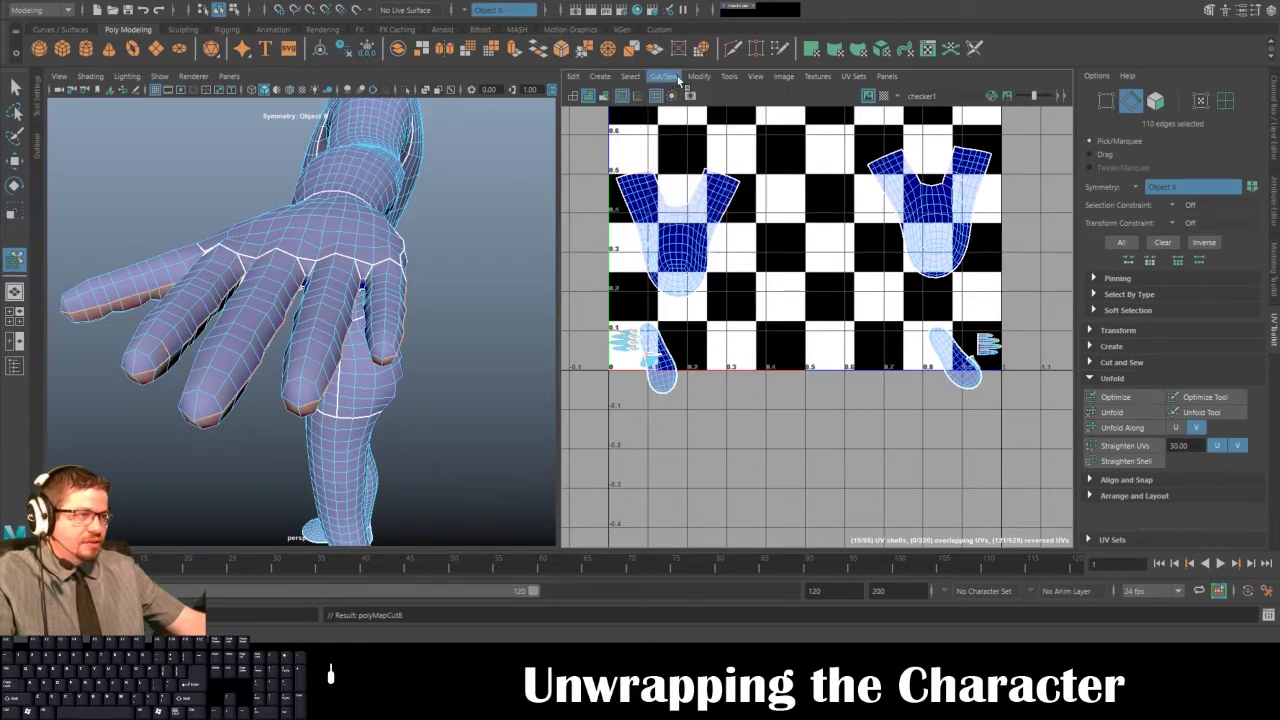
# - Use the Move UV Shell tool to place the two sole shells and two upper-foot shells below the texture tile
pyautogui.click(729, 77)
pyautogui.click(758, 189)
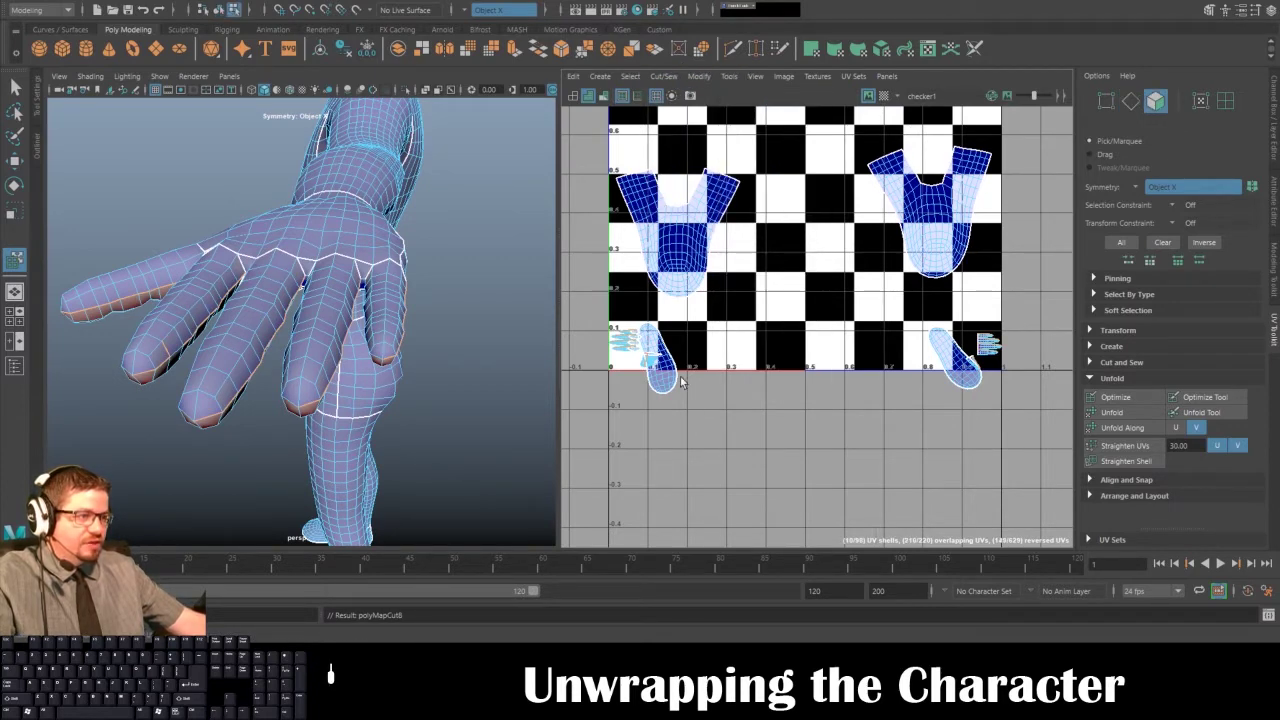
pyautogui.click(672, 388)
pyautogui.click(932, 378)
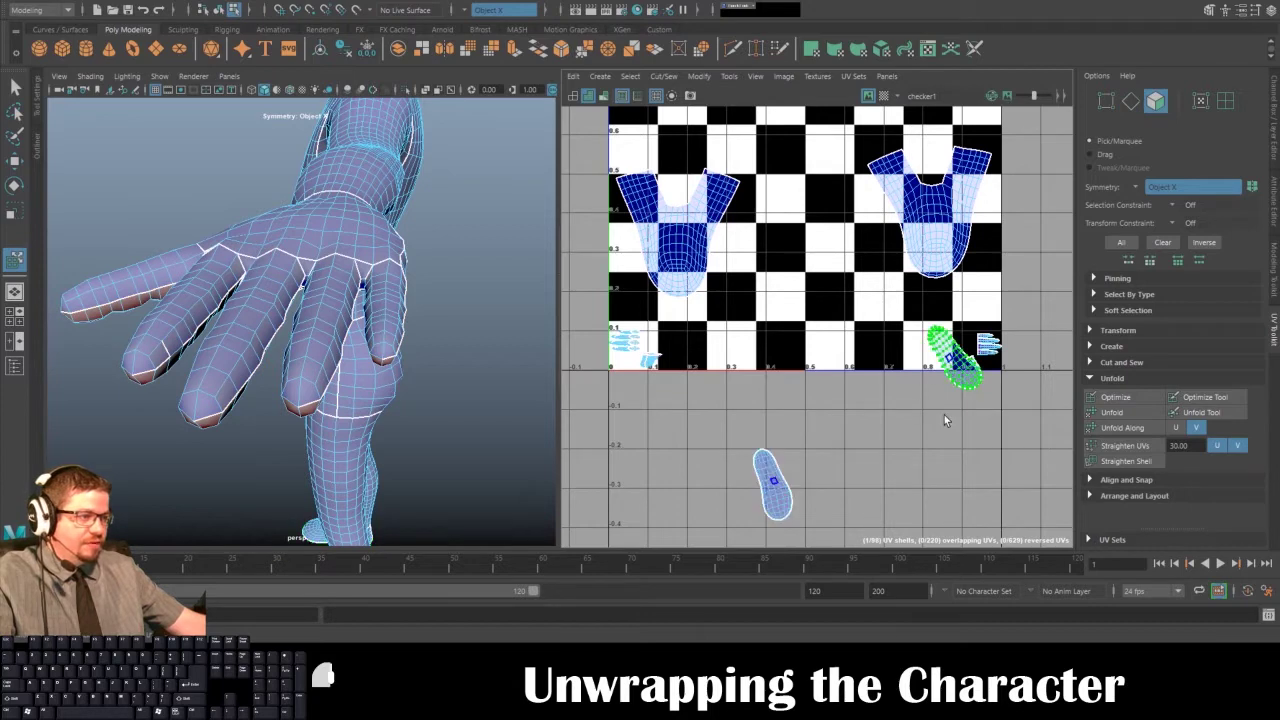
pyautogui.moveTo(945, 360); pyautogui.dragTo(856, 488)
pyautogui.moveTo(670, 253); pyautogui.dragTo(983, 490)
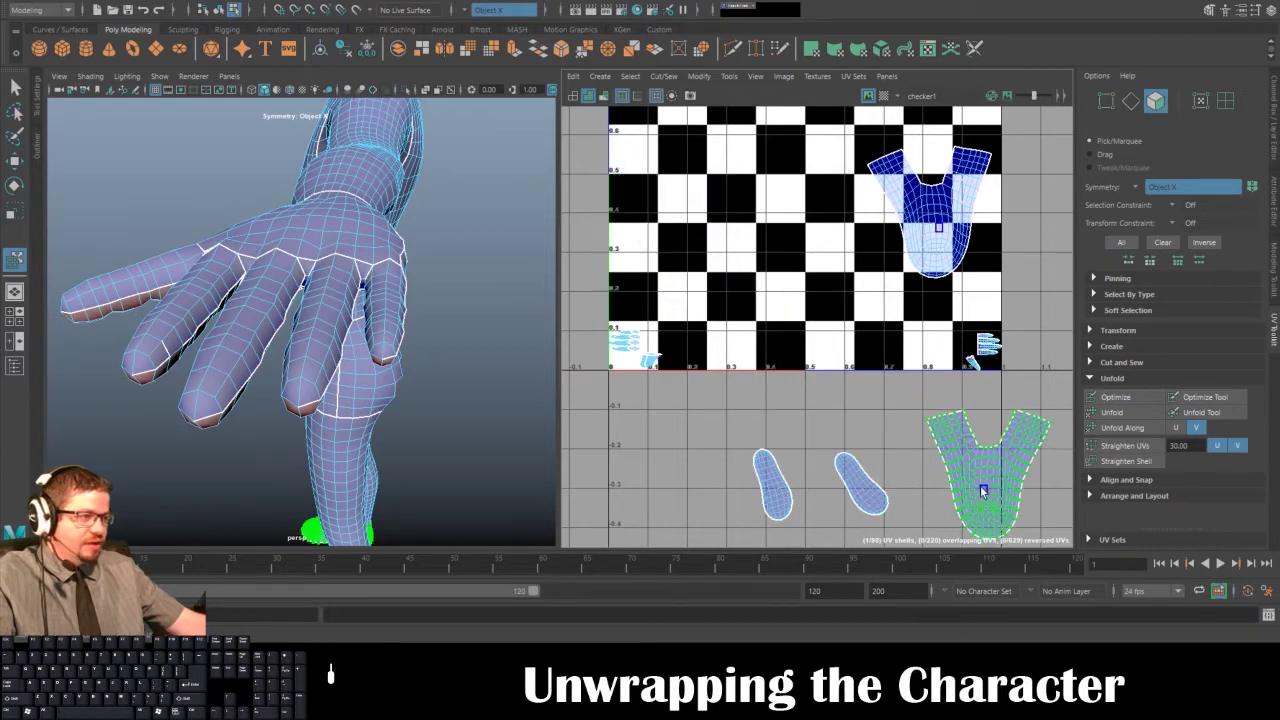
pyautogui.moveTo(935, 205); pyautogui.dragTo(680, 470)
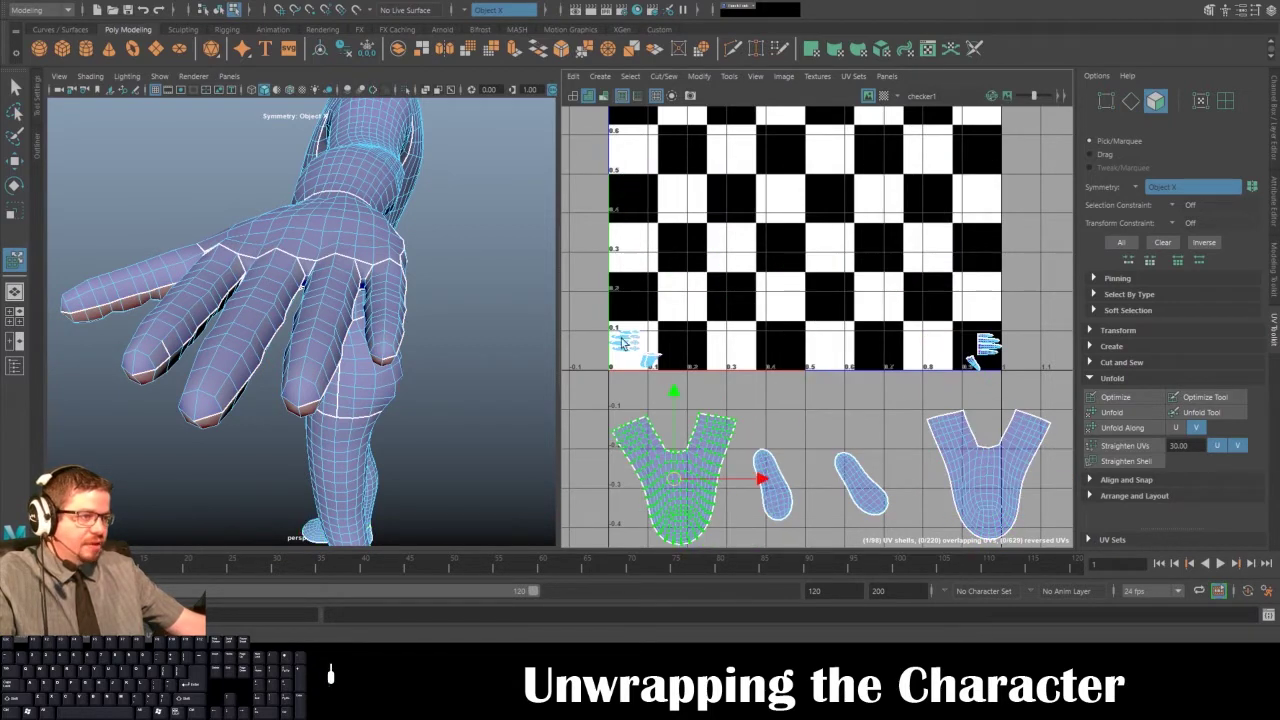
# - Select the thumb and finger shells near the UV origin and unfold them
pyautogui.scroll(3, 610, 284)
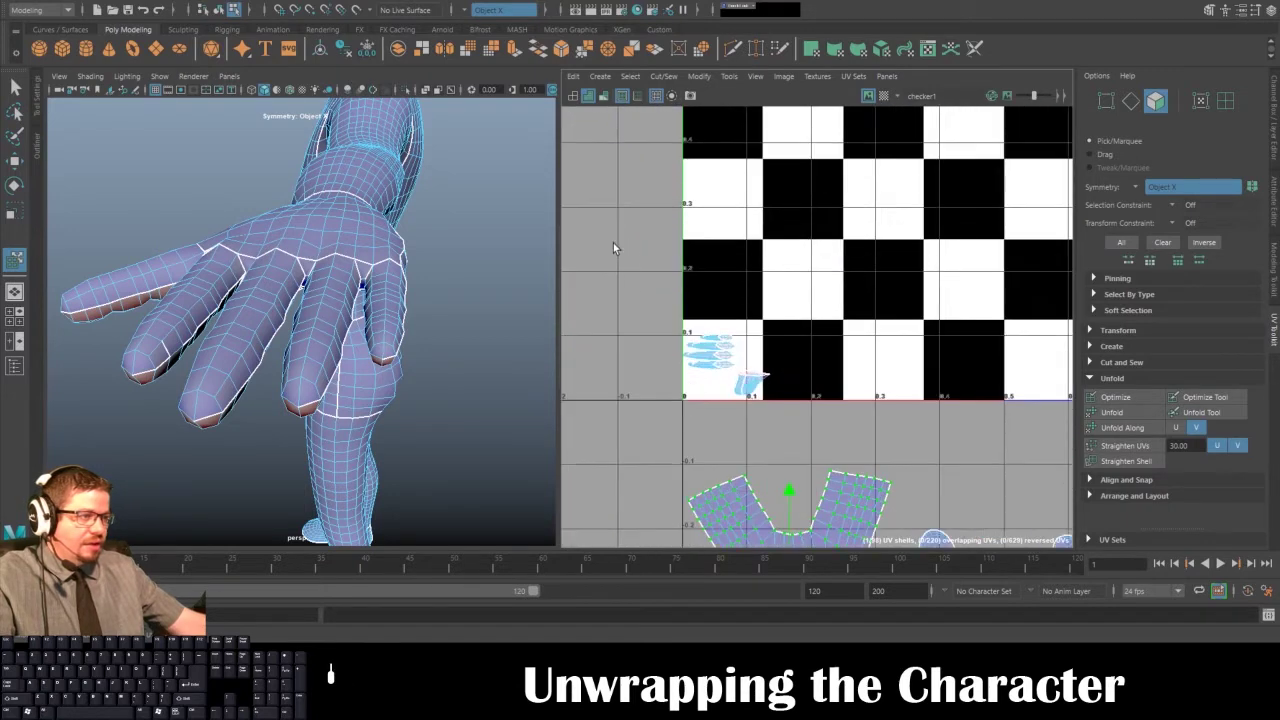
pyautogui.moveTo(814, 408); pyautogui.dragTo(834, 407)
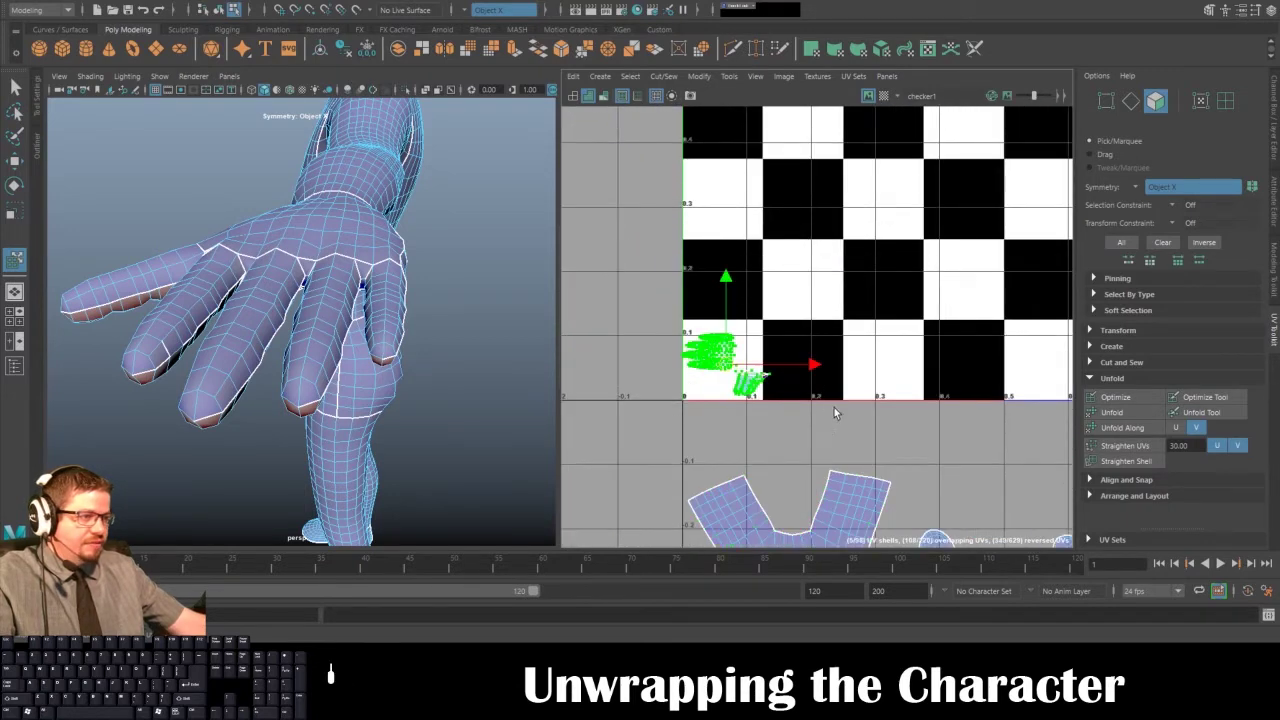
pyautogui.click(1094, 412)
pyautogui.scroll(3, 731, 381)
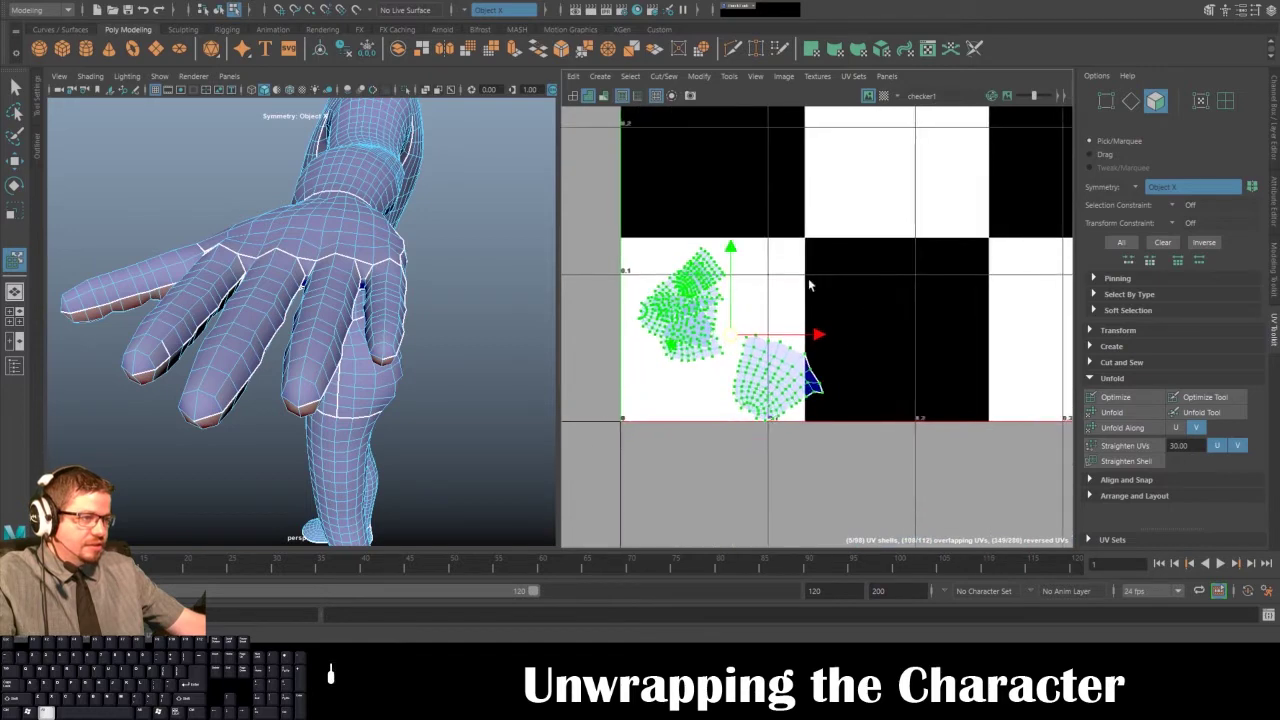
# - Spread the overlapping unfolded finger shells near the UV origin apart with the Move UV Shell tool
pyautogui.click(728, 76)
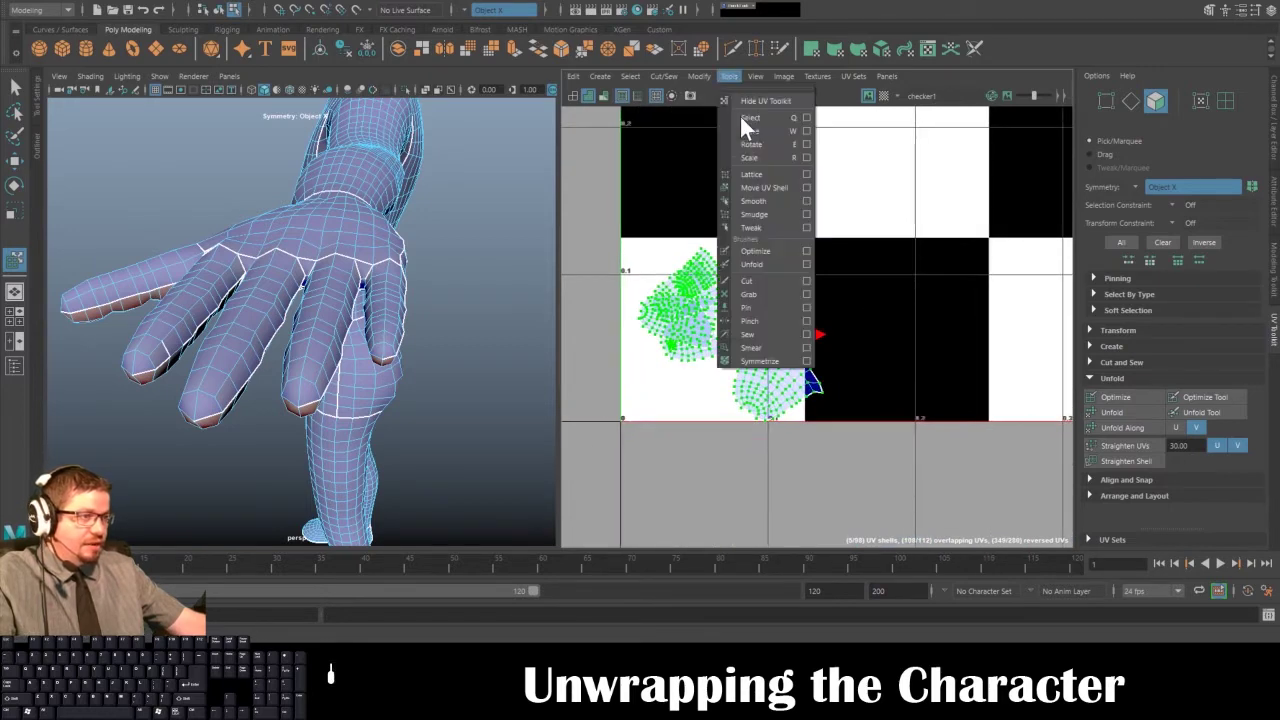
pyautogui.click(761, 187)
pyautogui.hotkey('ctrl', 'z')
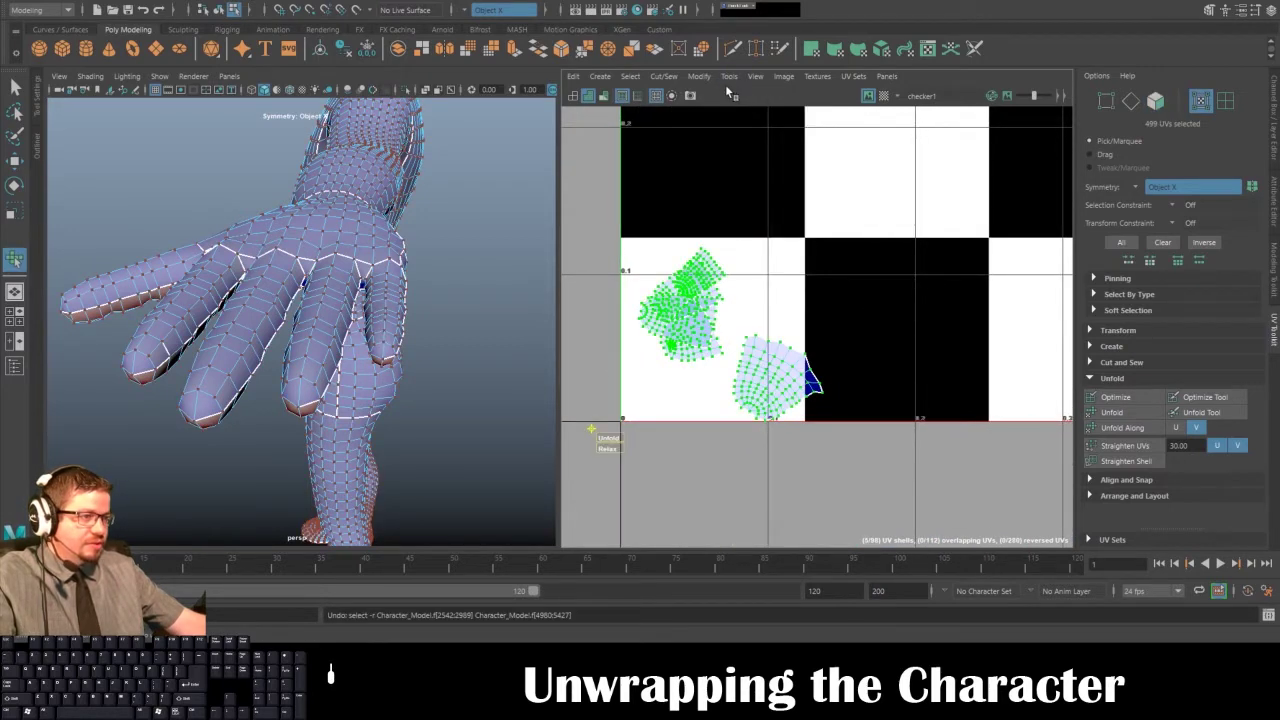
pyautogui.click(729, 77)
pyautogui.click(754, 187)
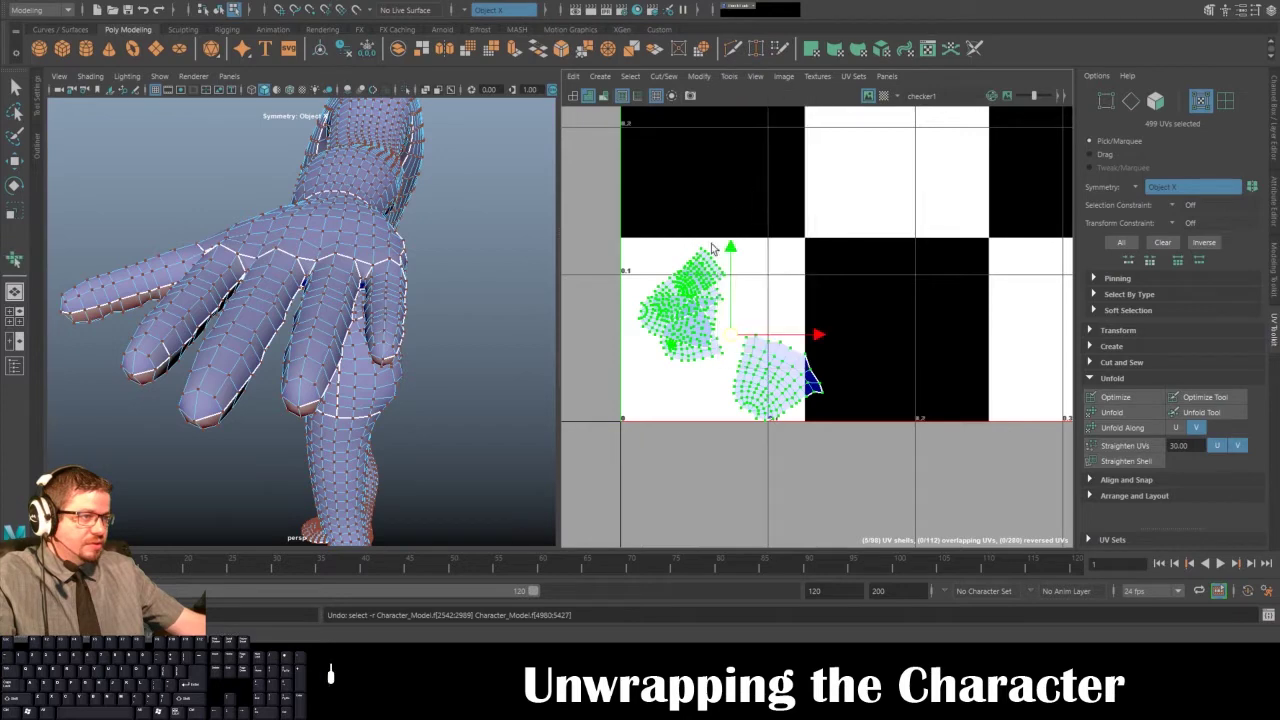
pyautogui.moveTo(686, 277); pyautogui.dragTo(799, 205)
pyautogui.click(688, 320)
pyautogui.moveTo(688, 320); pyautogui.dragTo(852, 322)
pyautogui.click(720, 316)
pyautogui.moveTo(722, 316); pyautogui.dragTo(925, 250)
# - Select the other set of thumb and finger shells, near U = 1, and unfold them
pyautogui.keyDown('alt'); pyautogui.moveTo(834, 265); pyautogui.dragTo(650, 284, button='middle'); pyautogui.keyUp('alt')
pyautogui.moveTo(970, 280)
pyautogui.keyDown('alt'); pyautogui.mouseDown(button='middle')
pyautogui.moveTo(600, 298)
pyautogui.moveTo(672, 290)
pyautogui.mouseUp(button='middle'); pyautogui.keyUp('alt')
pyautogui.scroll(-3, 803, 268)
pyautogui.moveTo(783, 401); pyautogui.dragTo(785, 403)
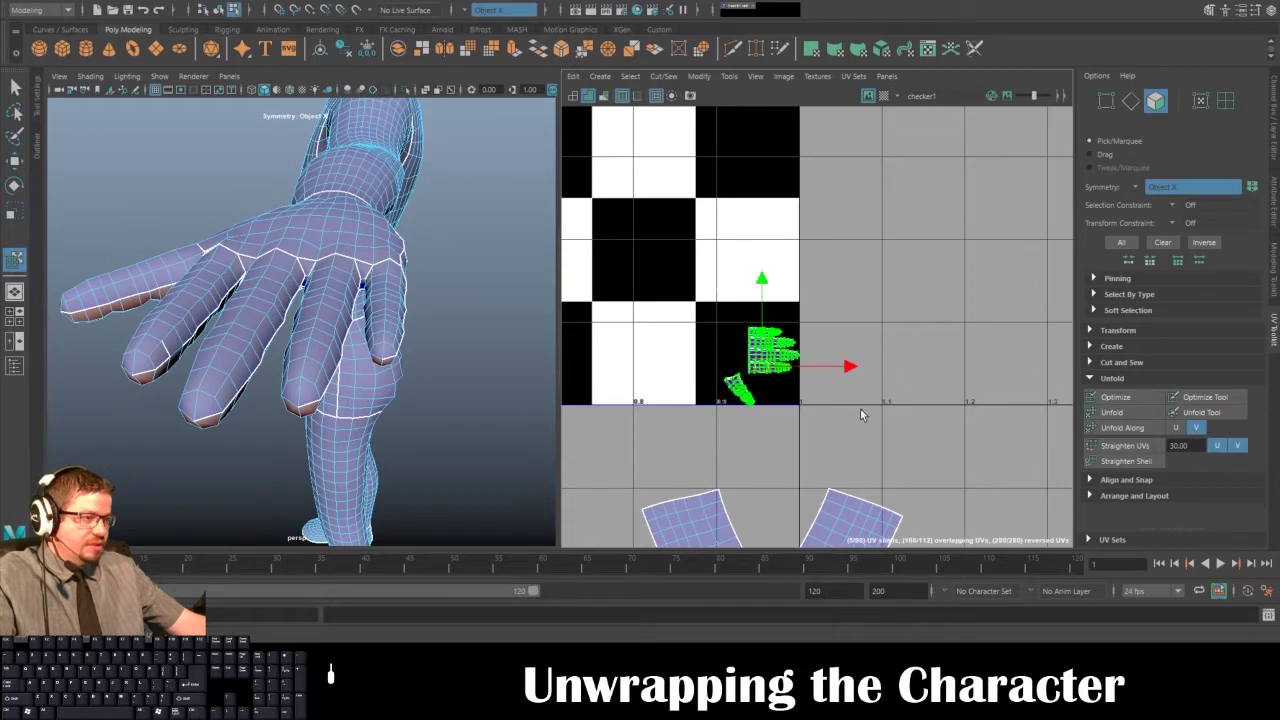
pyautogui.click(1112, 412)
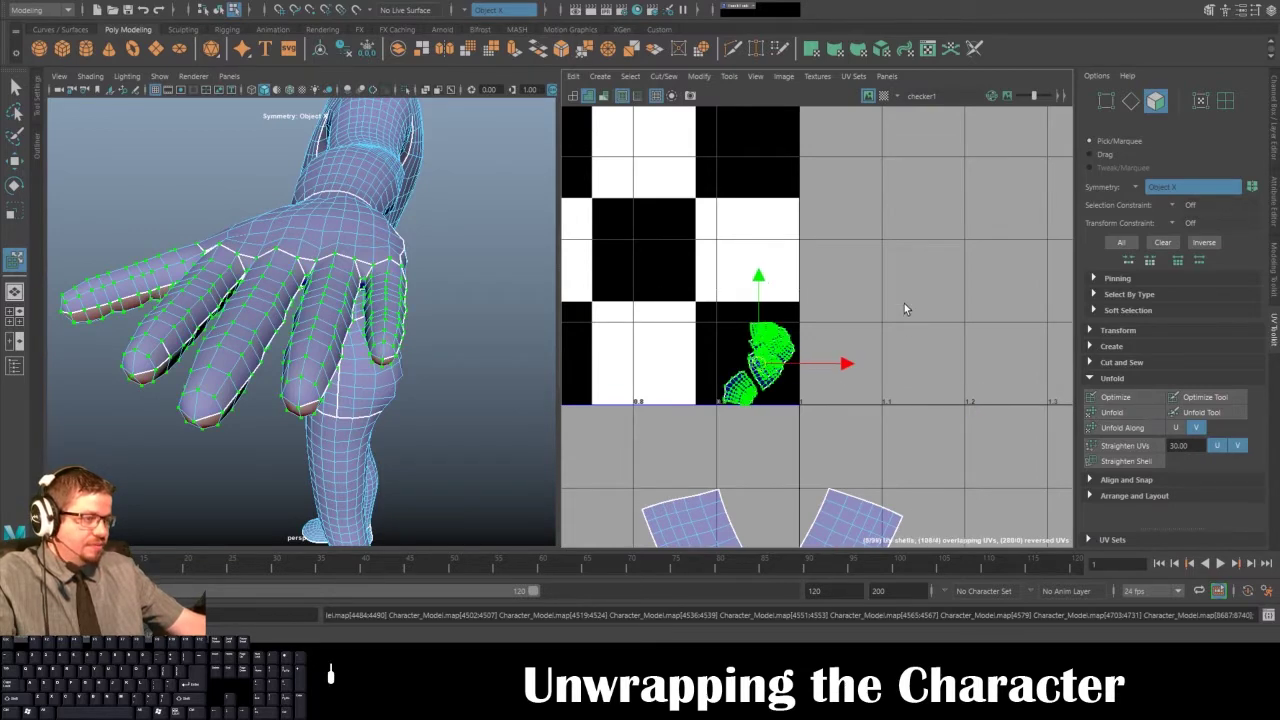
# - Separate the unfolded thumb and finger shells near U = 1 so that none of them overlap
pyautogui.scroll(2, 908, 360)
pyautogui.click(700, 356)
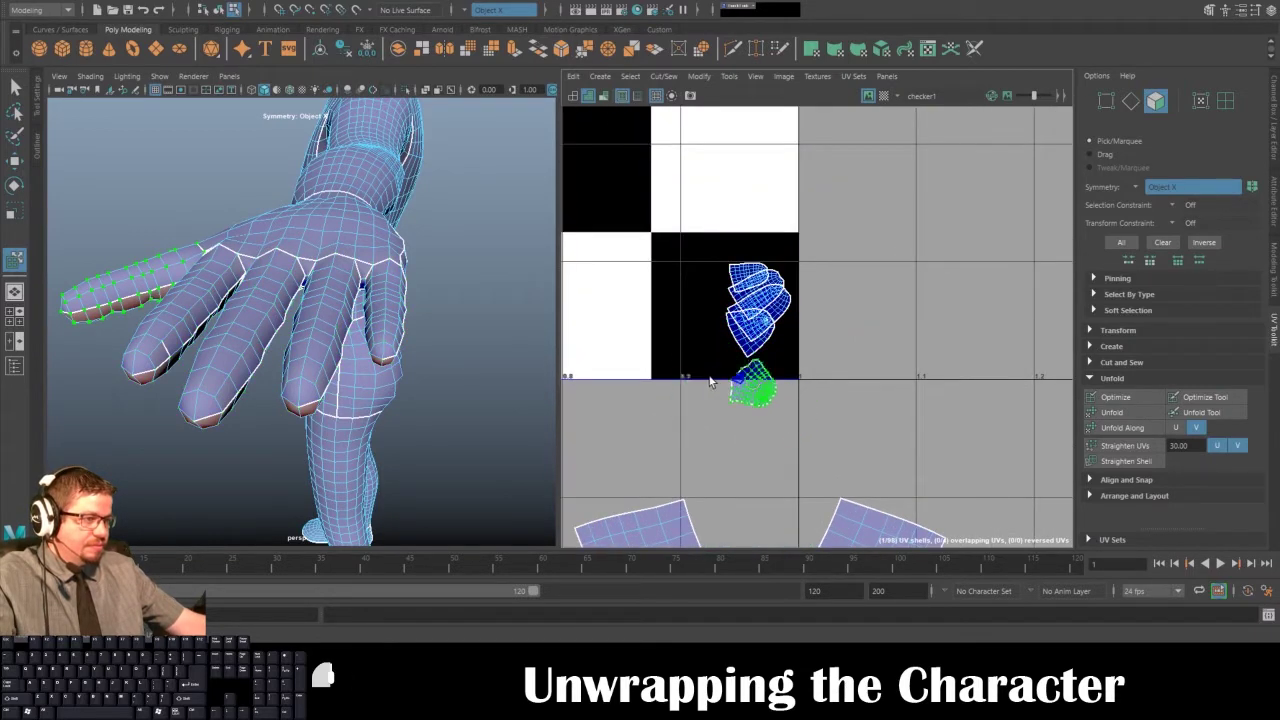
pyautogui.moveTo(709, 376); pyautogui.dragTo(711, 377)
pyautogui.moveTo(753, 331); pyautogui.dragTo(813, 392)
pyautogui.click(757, 298)
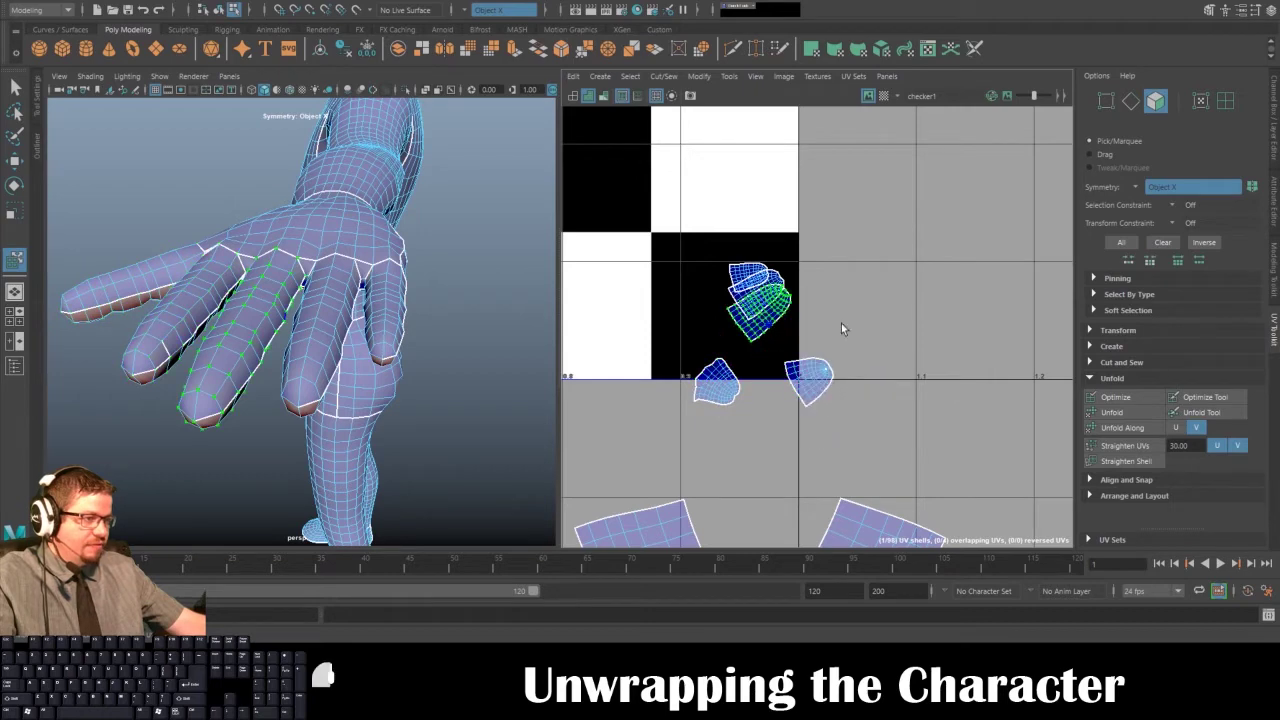
pyautogui.moveTo(757, 298); pyautogui.dragTo(920, 302)
pyautogui.click(755, 293)
pyautogui.moveTo(747, 300); pyautogui.dragTo(862, 268)
pyautogui.click(750, 275)
pyautogui.moveTo(750, 275); pyautogui.dragTo(850, 201)
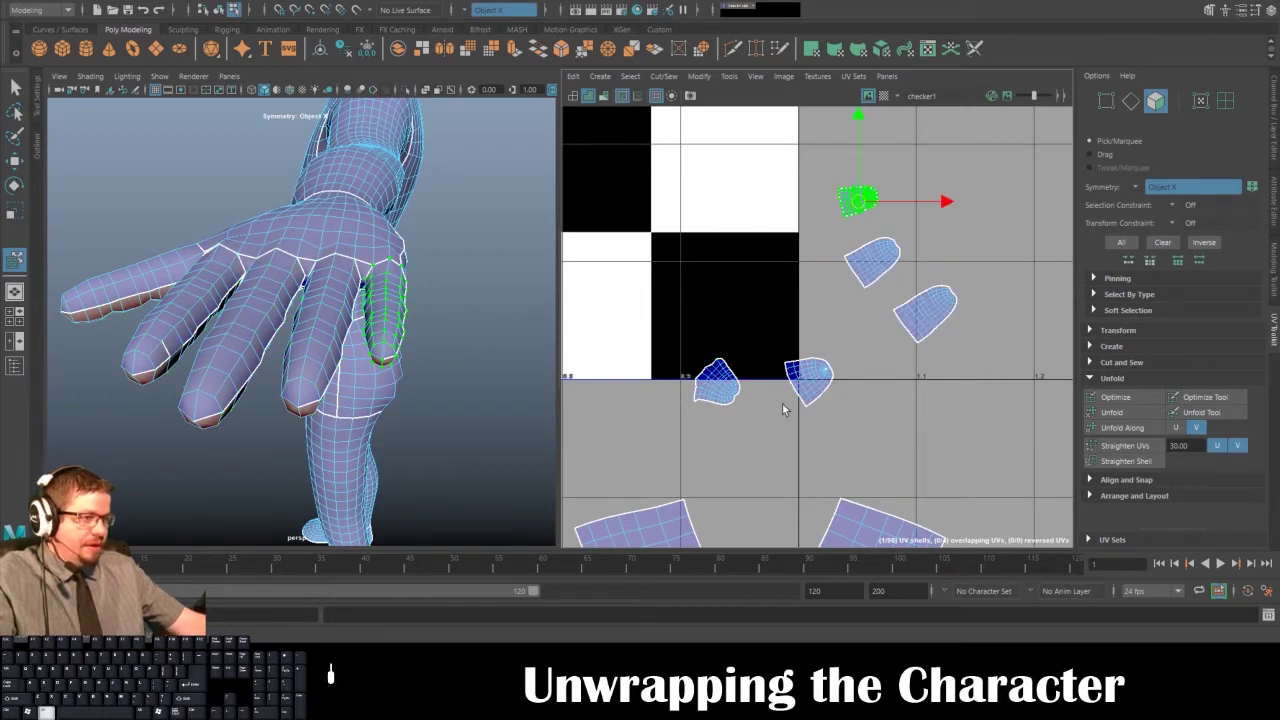
# - Switch the model to face selection and select the faces in the web between the thumb and index finger
pyautogui.keyDown('alt'); pyautogui.moveTo(769, 383); pyautogui.dragTo(700, 376, button='right'); pyautogui.keyUp('alt')
pyautogui.keyDown('alt'); pyautogui.moveTo(280, 285); pyautogui.dragTo(424, 275); pyautogui.keyUp('alt')
pyautogui.keyDown('alt'); pyautogui.moveTo(415, 330); pyautogui.dragTo(577, 300, button='middle'); pyautogui.keyUp('alt')
pyautogui.keyDown('alt'); pyautogui.moveTo(425, 336); pyautogui.dragTo(334, 326); pyautogui.keyUp('alt')
pyautogui.moveTo(334, 326); pyautogui.dragTo(313, 355, button='right')
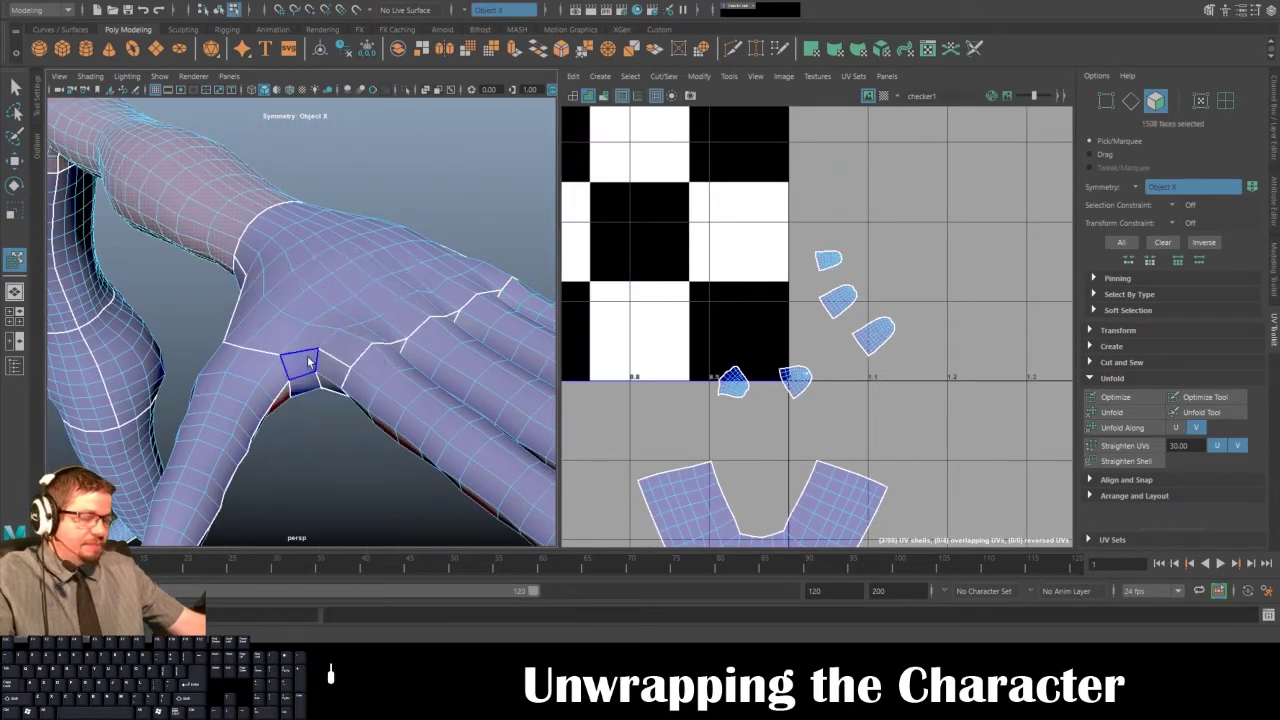
pyautogui.click(310, 362)
pyautogui.keyDown('alt'); pyautogui.moveTo(310, 362); pyautogui.dragTo(423, 357); pyautogui.keyUp('alt')
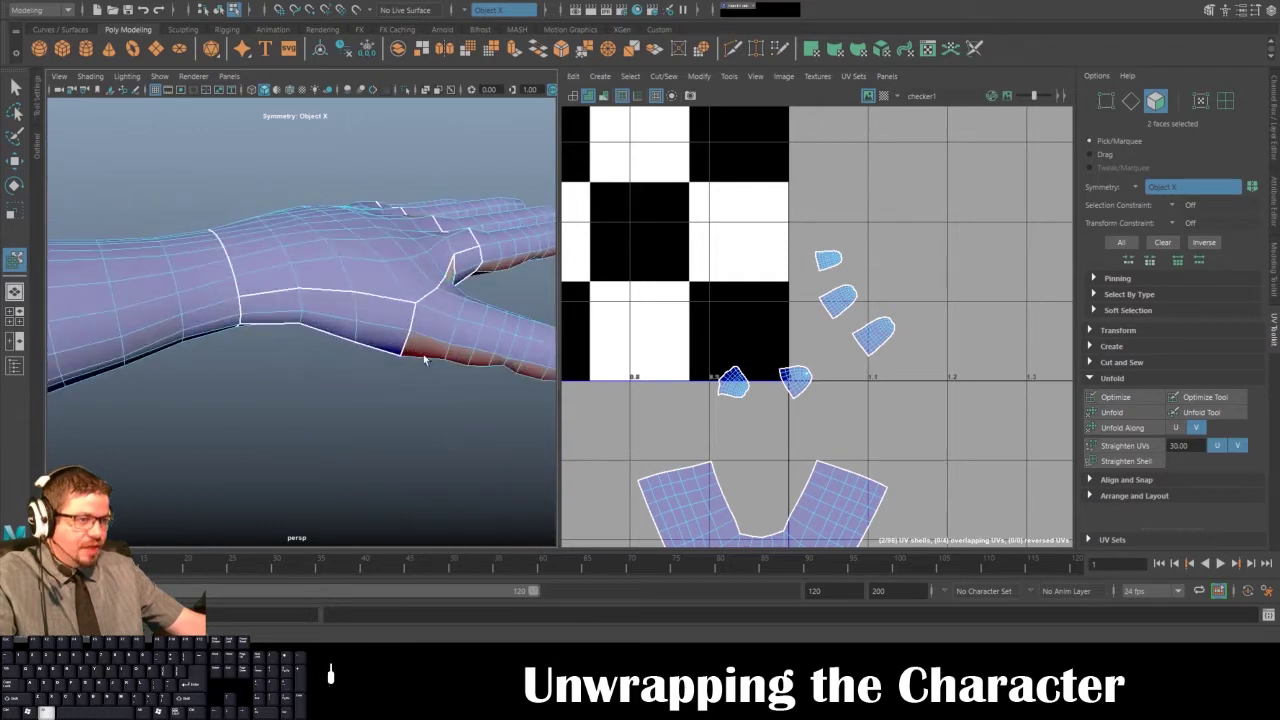
pyautogui.keyDown('alt'); pyautogui.moveTo(437, 272); pyautogui.dragTo(360, 317); pyautogui.keyUp('alt')
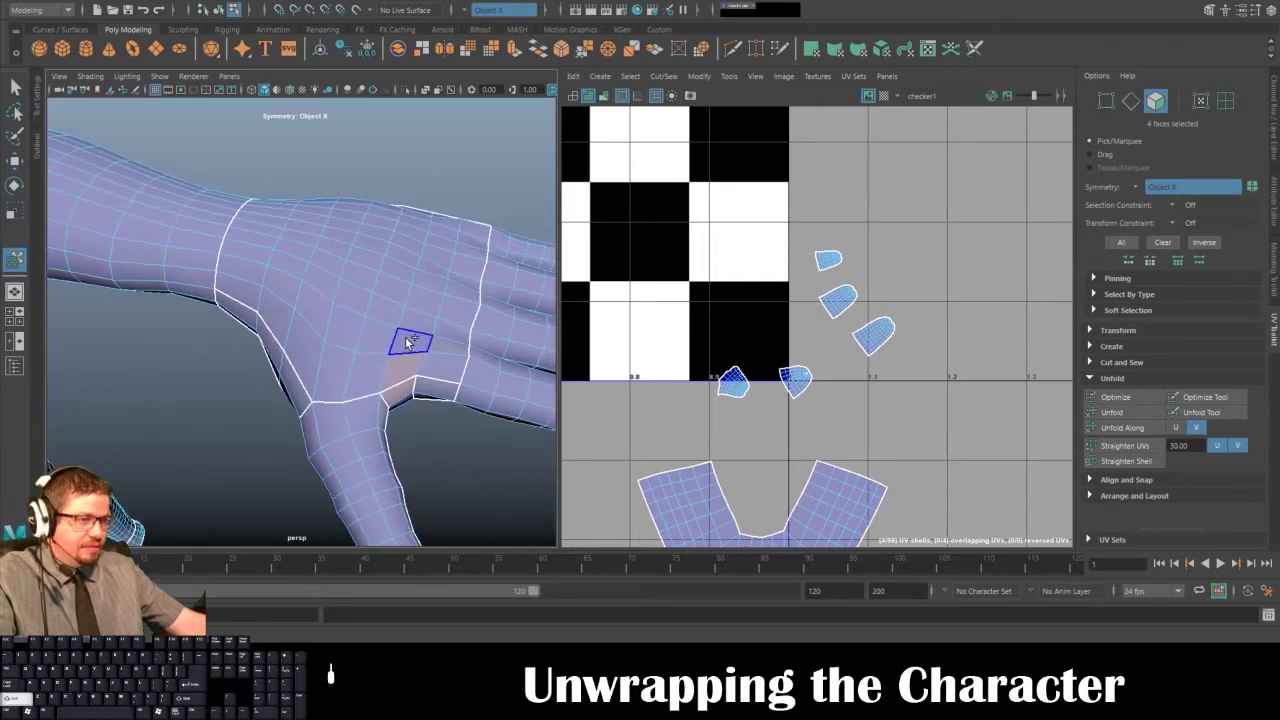
# - Extend the face selection with the rows around the knuckles and palm, from the finger bases to the thumb base
pyautogui.doubleClick(402, 350)
pyautogui.keyDown('alt'); pyautogui.moveTo(400, 354); pyautogui.dragTo(398, 293); pyautogui.keyUp('alt')
pyautogui.keyDown('shift'); pyautogui.doubleClick(412, 327); pyautogui.keyUp('shift')
pyautogui.keyDown('alt'); pyautogui.moveTo(376, 333); pyautogui.dragTo(270, 280); pyautogui.keyUp('alt')
pyautogui.keyDown('shift'); pyautogui.click(396, 332); pyautogui.keyUp('shift')
pyautogui.keyDown('shift'); pyautogui.click(398, 321); pyautogui.keyUp('shift')
pyautogui.keyDown('shift'); pyautogui.click(290, 322); pyautogui.keyUp('shift')
pyautogui.keyDown('shift'); pyautogui.click(286, 330); pyautogui.keyUp('shift')
pyautogui.keyDown('shift'); pyautogui.click(339, 340); pyautogui.keyUp('shift')
pyautogui.keyDown('shift'); pyautogui.doubleClick(303, 403); pyautogui.keyUp('shift')
pyautogui.keyDown('shift'); pyautogui.doubleClick(193, 371); pyautogui.keyUp('shift')
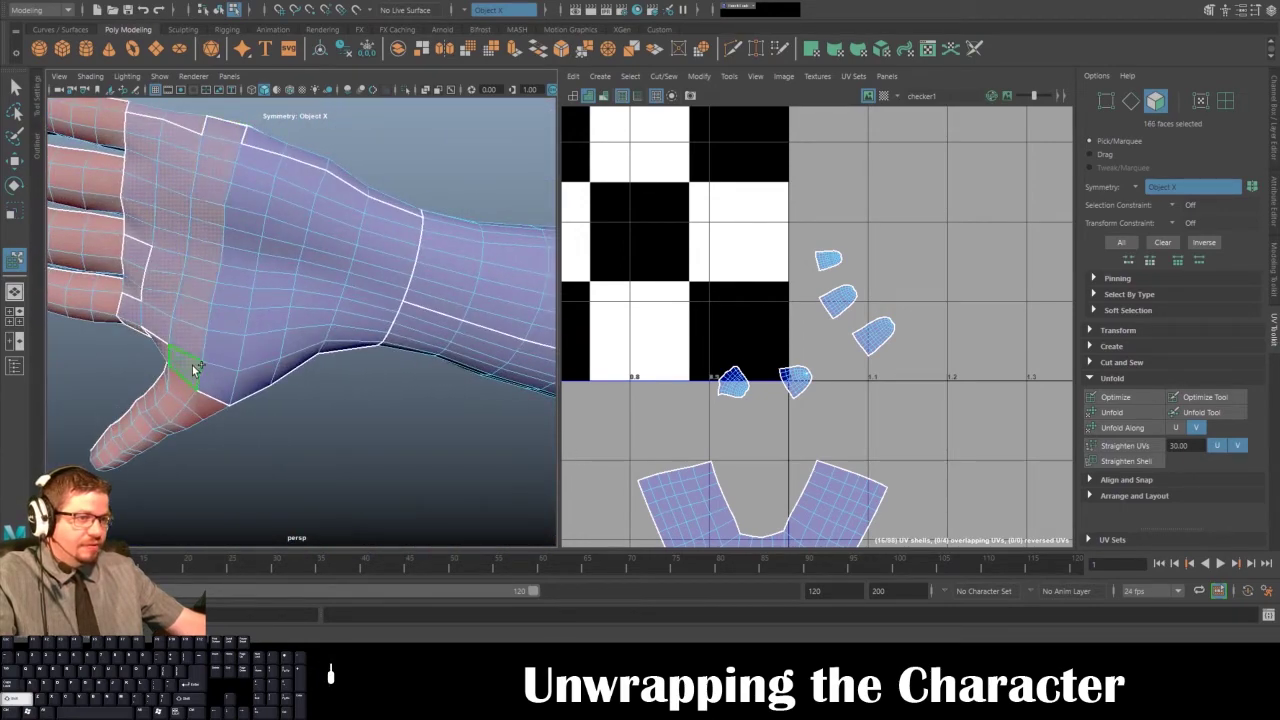
# - Add the next rows of faces around the middle of the hand, including those beside the thumb base
pyautogui.keyDown('shift'); pyautogui.doubleClick(263, 160); pyautogui.keyUp('shift')
pyautogui.keyDown('alt'); pyautogui.moveTo(263, 160); pyautogui.dragTo(226, 402); pyautogui.keyUp('alt')
pyautogui.keyDown('shift'); pyautogui.doubleClick(200, 289); pyautogui.keyUp('shift')
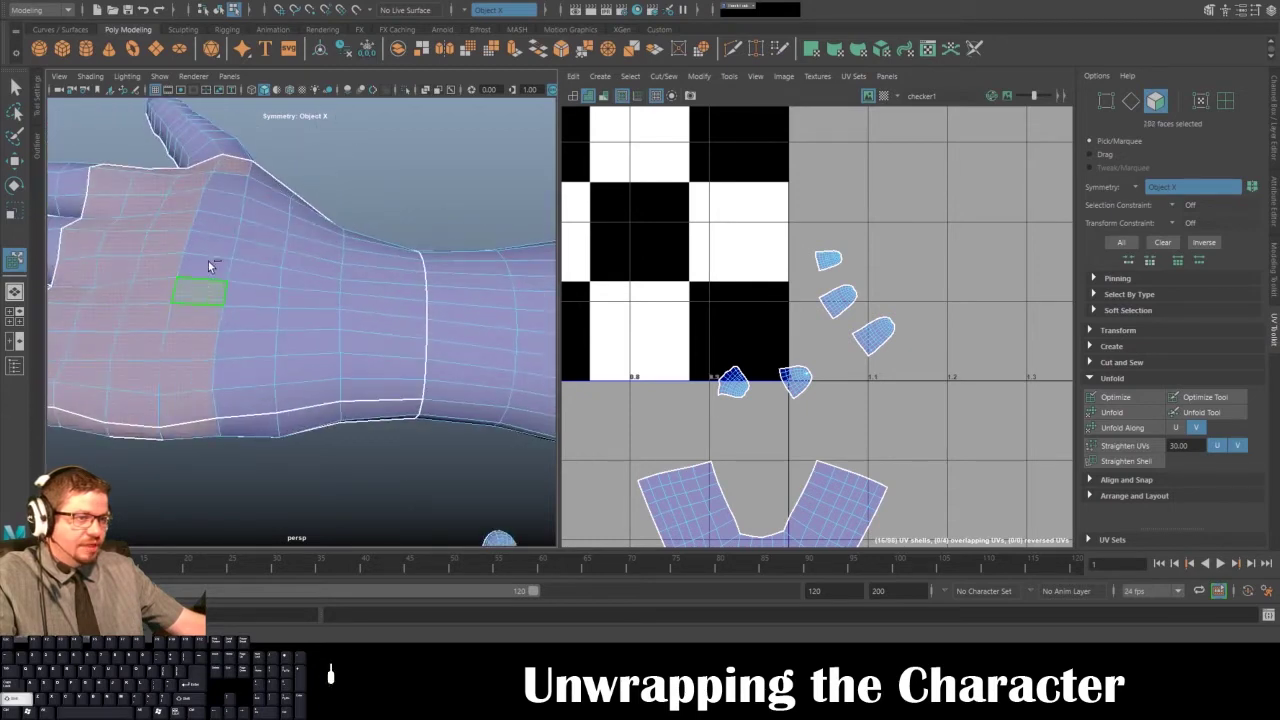
pyautogui.keyDown('shift'); pyautogui.click(228, 184); pyautogui.keyUp('shift')
pyautogui.keyDown('shift'); pyautogui.click(222, 203); pyautogui.keyUp('shift')
# - Add the remaining hand faces below the thumb up to the wrist seam and check the selection from all sides
pyautogui.keyDown('alt'); pyautogui.moveTo(251, 237); pyautogui.dragTo(352, 248); pyautogui.keyUp('alt')
pyautogui.keyDown('shift'); pyautogui.click(427, 290); pyautogui.keyUp('shift')
pyautogui.keyDown('shift'); pyautogui.doubleClick(391, 263); pyautogui.keyUp('shift')
pyautogui.keyDown('shift'); pyautogui.click(350, 249); pyautogui.keyUp('shift')
pyautogui.keyDown('shift'); pyautogui.doubleClick(322, 229); pyautogui.keyUp('shift')
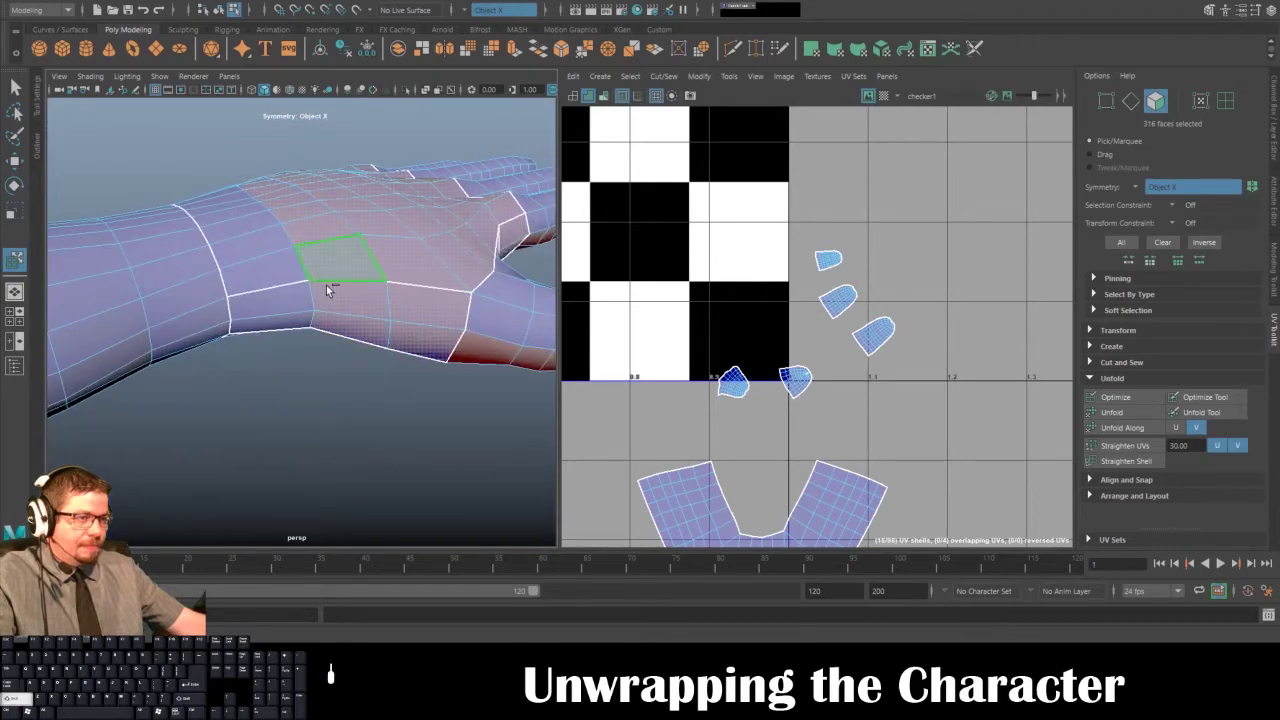
pyautogui.keyDown('shift'); pyautogui.click(296, 292); pyautogui.keyUp('shift')
pyautogui.keyDown('alt'); pyautogui.moveTo(280, 266); pyautogui.dragTo(310, 250); pyautogui.keyUp('alt')
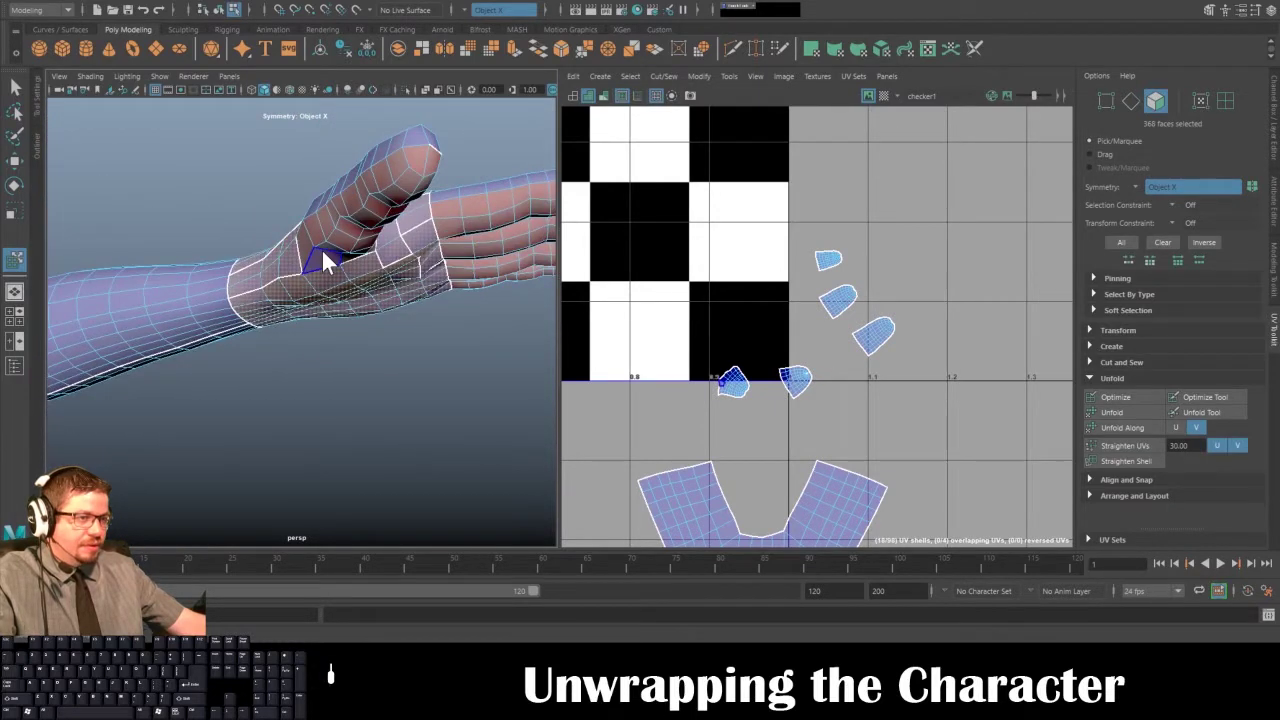
pyautogui.click(321, 255)
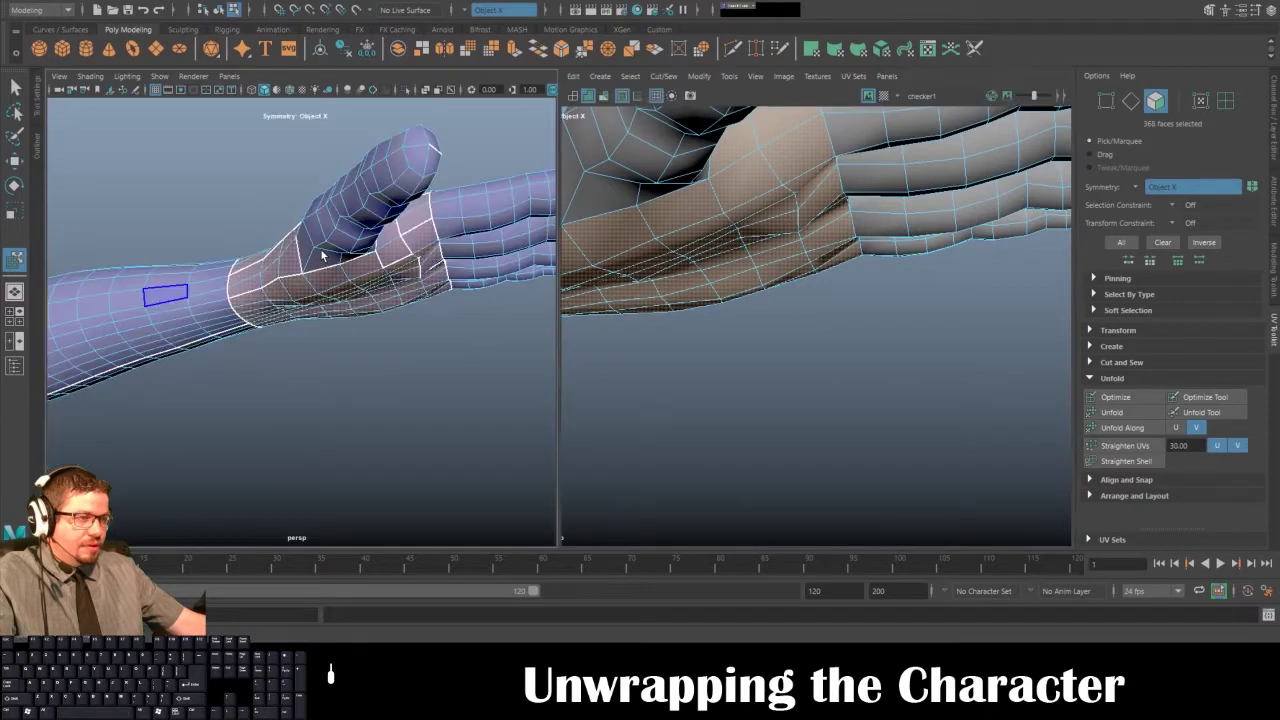
pyautogui.keyDown('alt'); pyautogui.moveTo(330, 300); pyautogui.dragTo(365, 317); pyautogui.keyUp('alt')
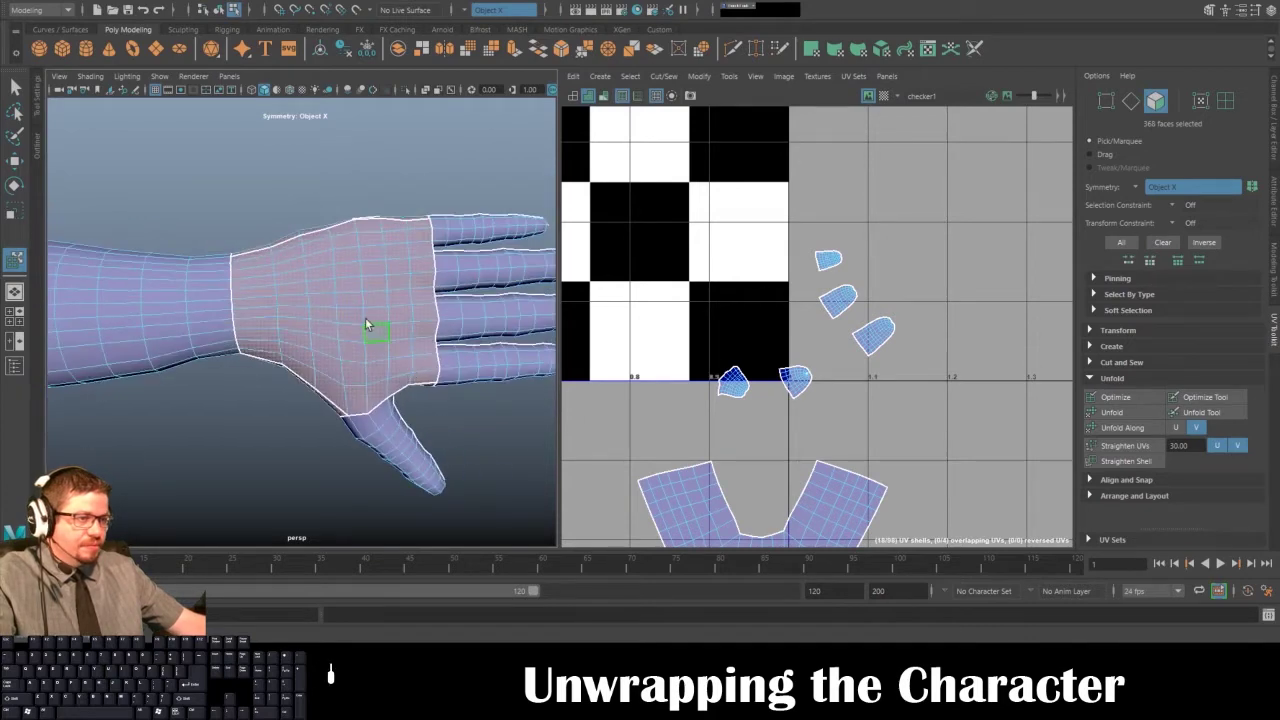
# - Apply a camera-based UV projection to the selected palm and back-of-hand faces
pyautogui.press('space')
pyautogui.click(487, 347)
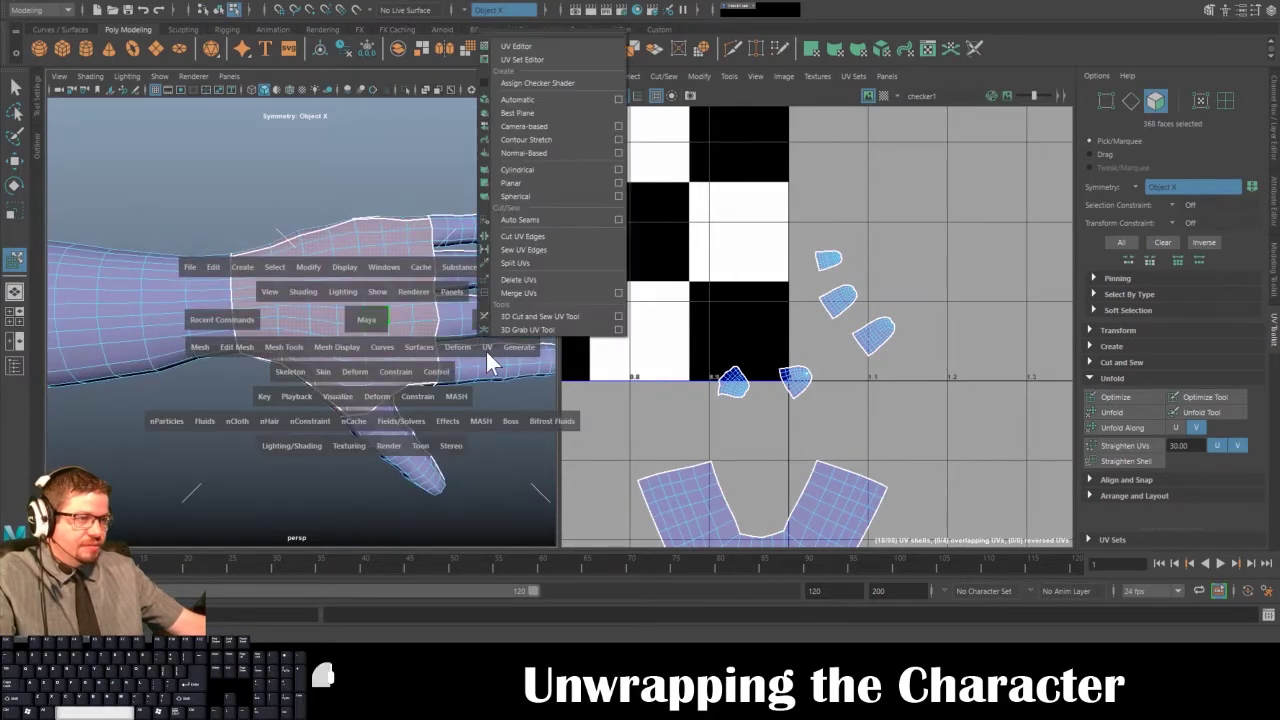
pyautogui.click(545, 129)
# - Select the edges along the outer side of the hand, between the fingers and along the thumb side, and cut the UVs there
pyautogui.keyDown('alt'); pyautogui.moveTo(448, 250); pyautogui.dragTo(85, 195); pyautogui.keyUp('alt')
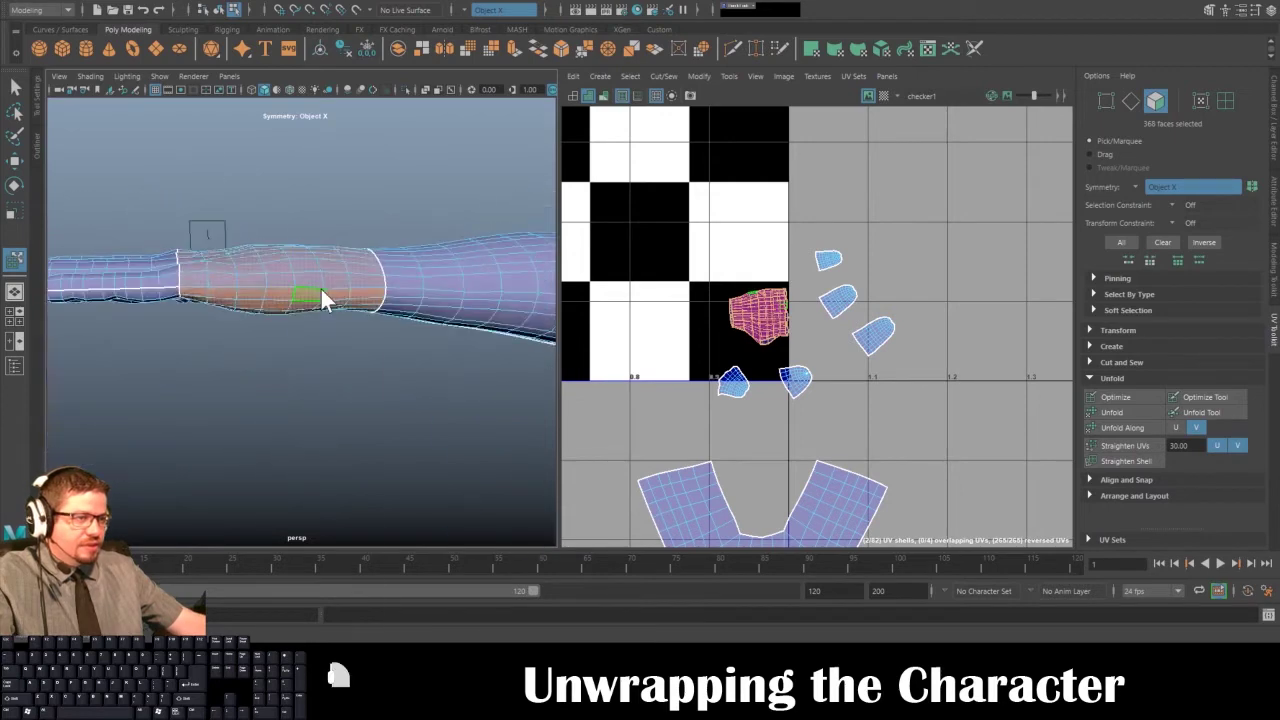
pyautogui.moveTo(321, 289); pyautogui.dragTo(322, 250, button='right')
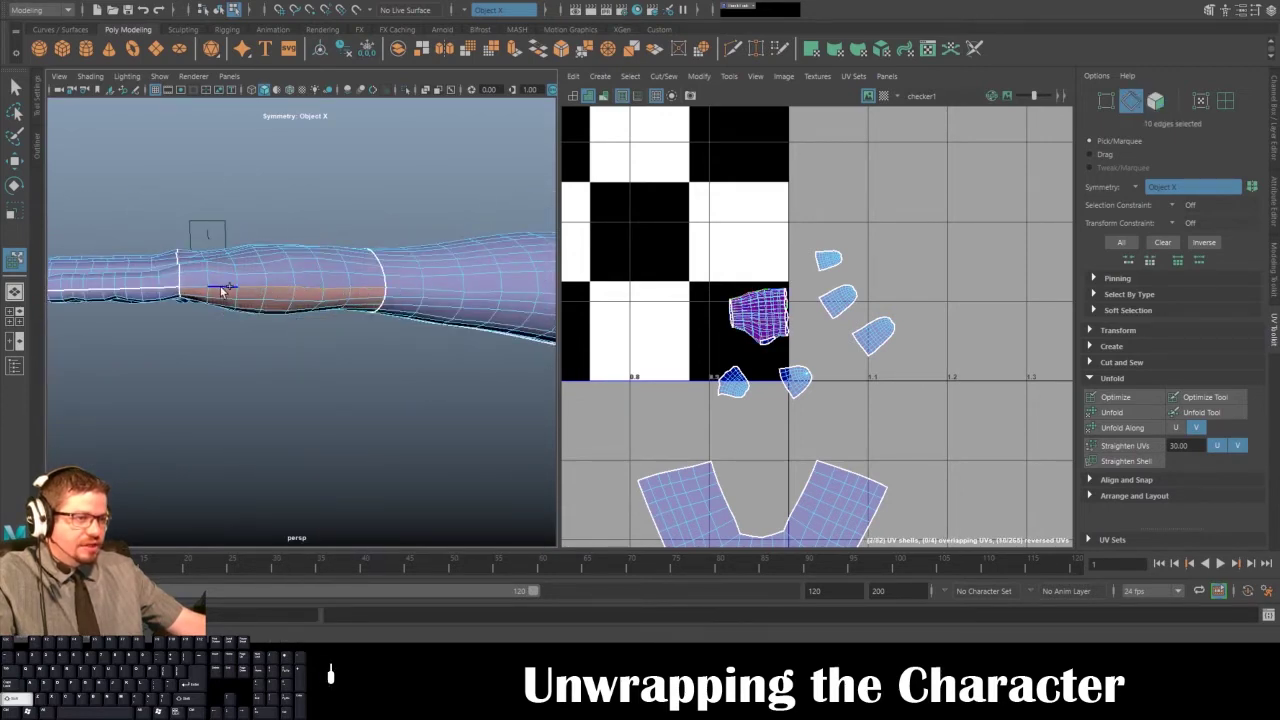
pyautogui.keyDown('alt'); pyautogui.moveTo(197, 289); pyautogui.dragTo(375, 341); pyautogui.keyUp('alt')
pyautogui.keyDown('alt'); pyautogui.moveTo(375, 341); pyautogui.dragTo(428, 380, button='right'); pyautogui.keyUp('alt')
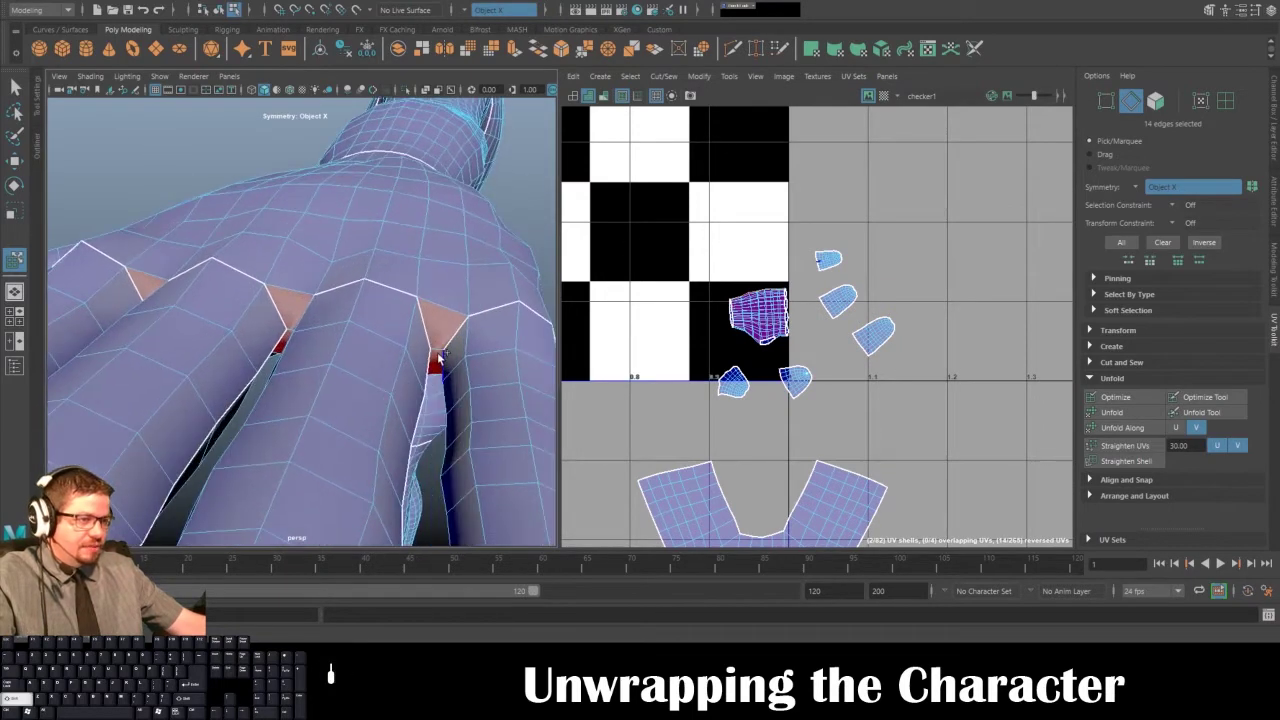
pyautogui.keyDown('shift'); pyautogui.click(438, 355); pyautogui.keyUp('shift')
pyautogui.keyDown('alt'); pyautogui.moveTo(438, 355); pyautogui.dragTo(367, 310); pyautogui.keyUp('alt')
pyautogui.keyDown('shift'); pyautogui.click(333, 337); pyautogui.keyUp('shift')
pyautogui.keyDown('shift'); pyautogui.click(255, 345); pyautogui.keyUp('shift')
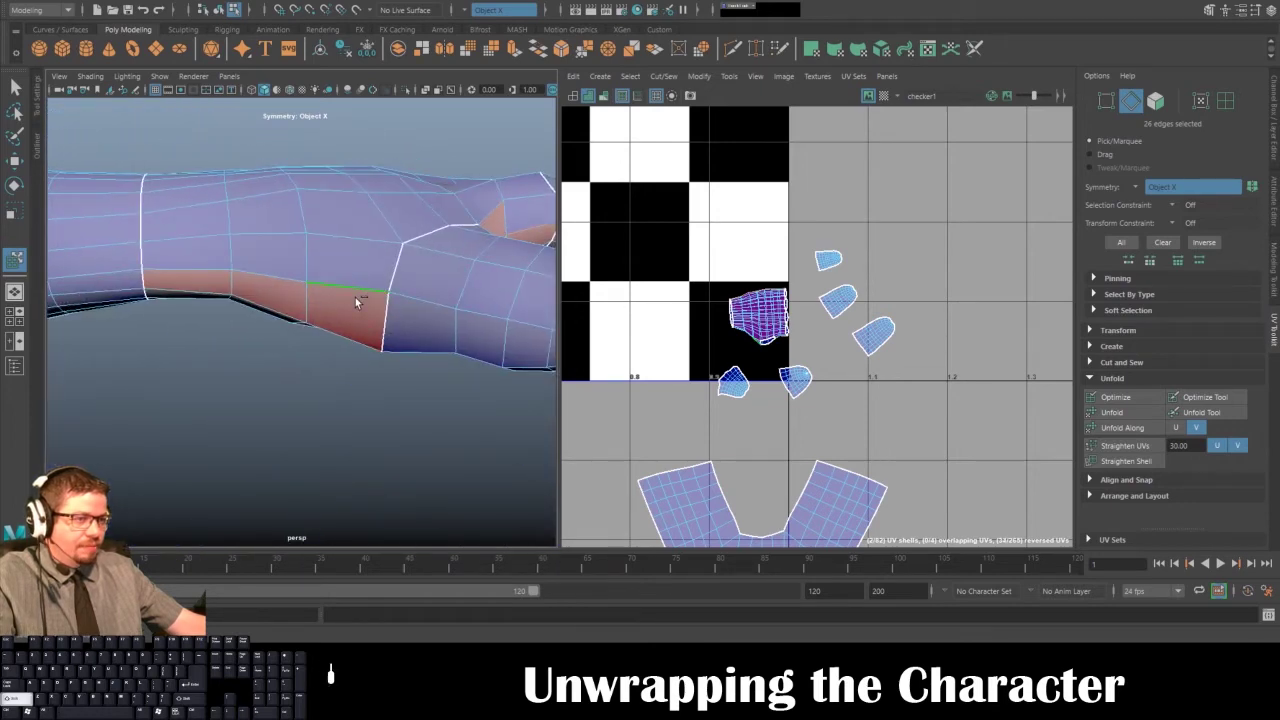
pyautogui.keyDown('alt'); pyautogui.moveTo(357, 300); pyautogui.dragTo(191, 309); pyautogui.keyUp('alt')
pyautogui.press('f')
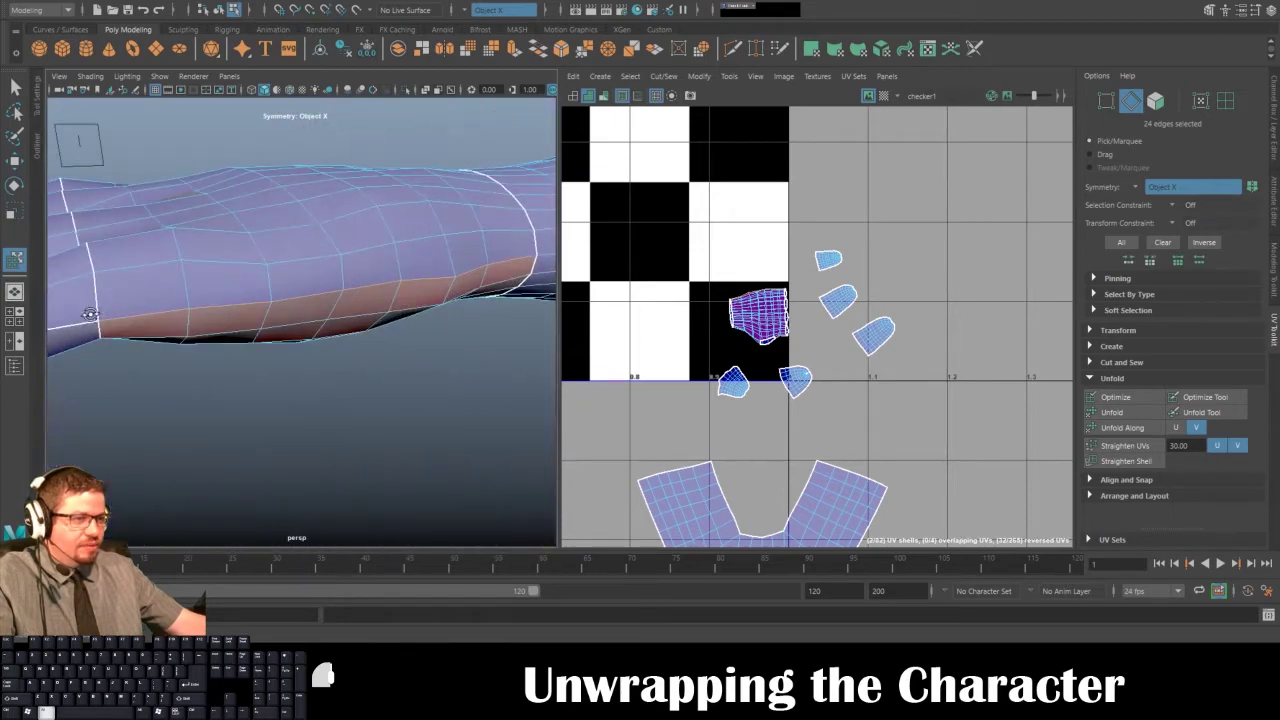
pyautogui.keyDown('alt'); pyautogui.moveTo(446, 290); pyautogui.dragTo(456, 172); pyautogui.keyUp('alt')
pyautogui.click(651, 77)
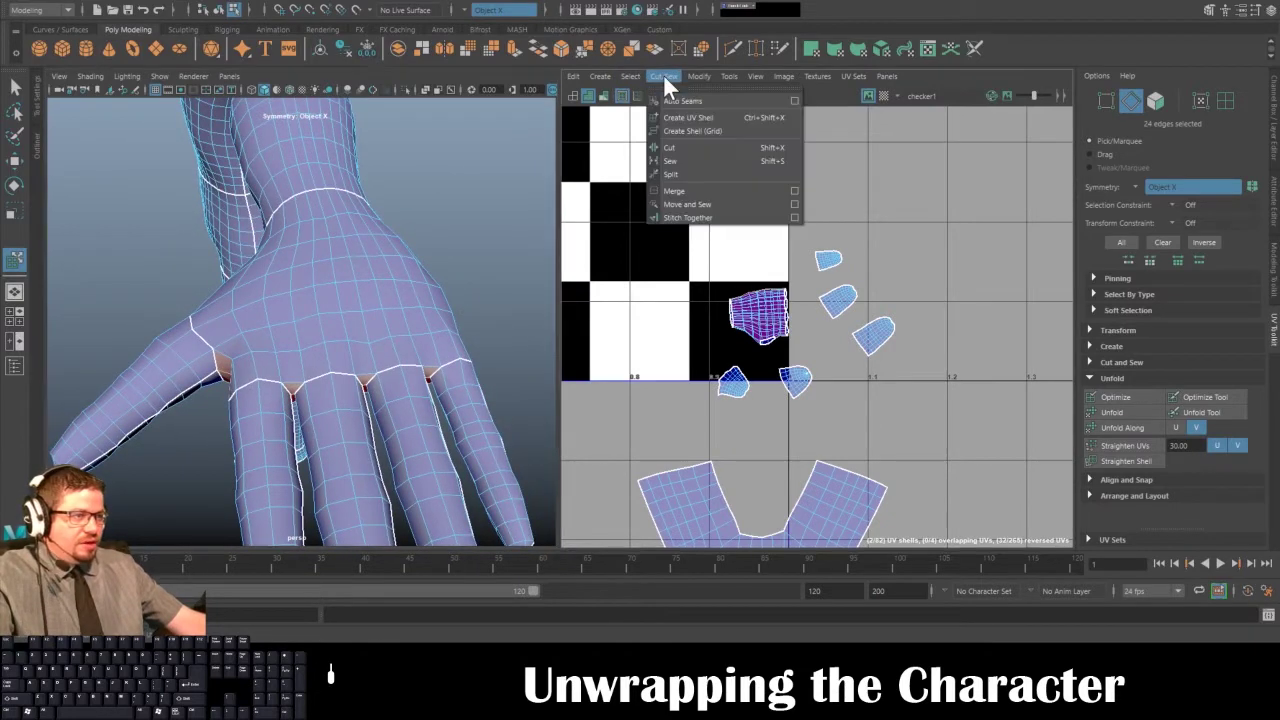
pyautogui.click(680, 145)
# - Select the hand's UV shell with the Move UV Shell tool and unfold it
pyautogui.click(728, 77)
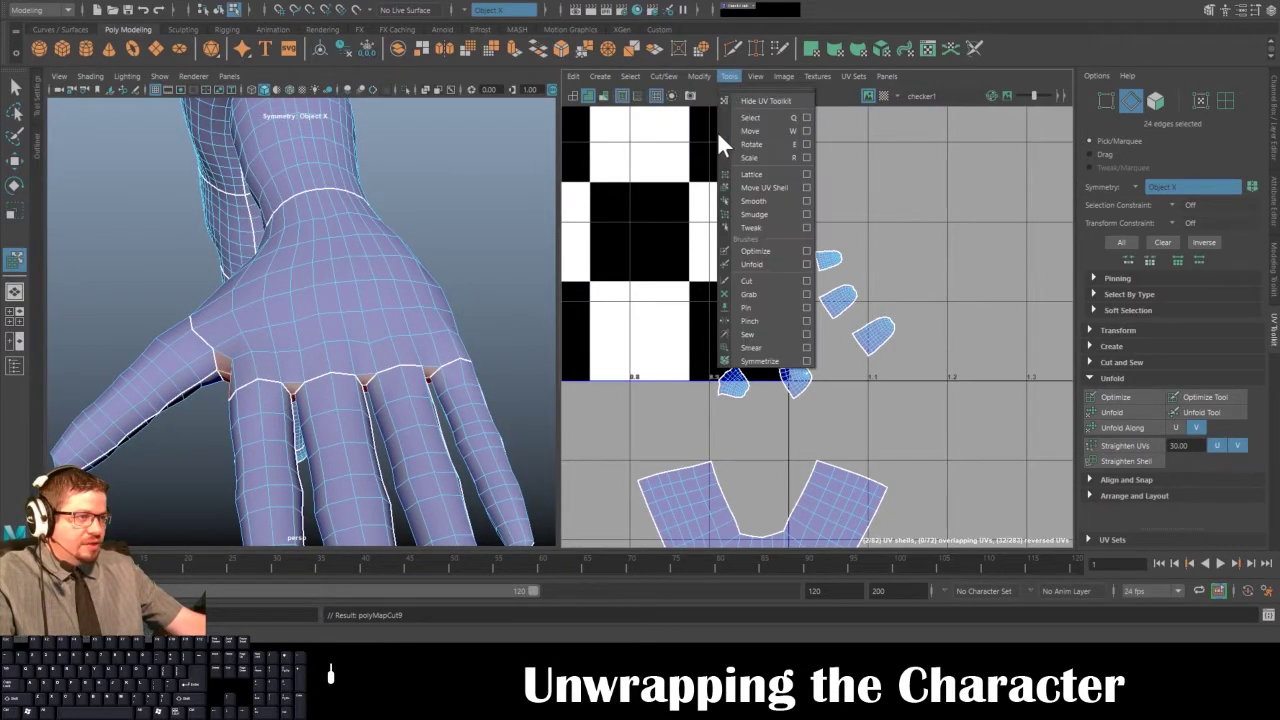
pyautogui.click(762, 187)
pyautogui.click(776, 343)
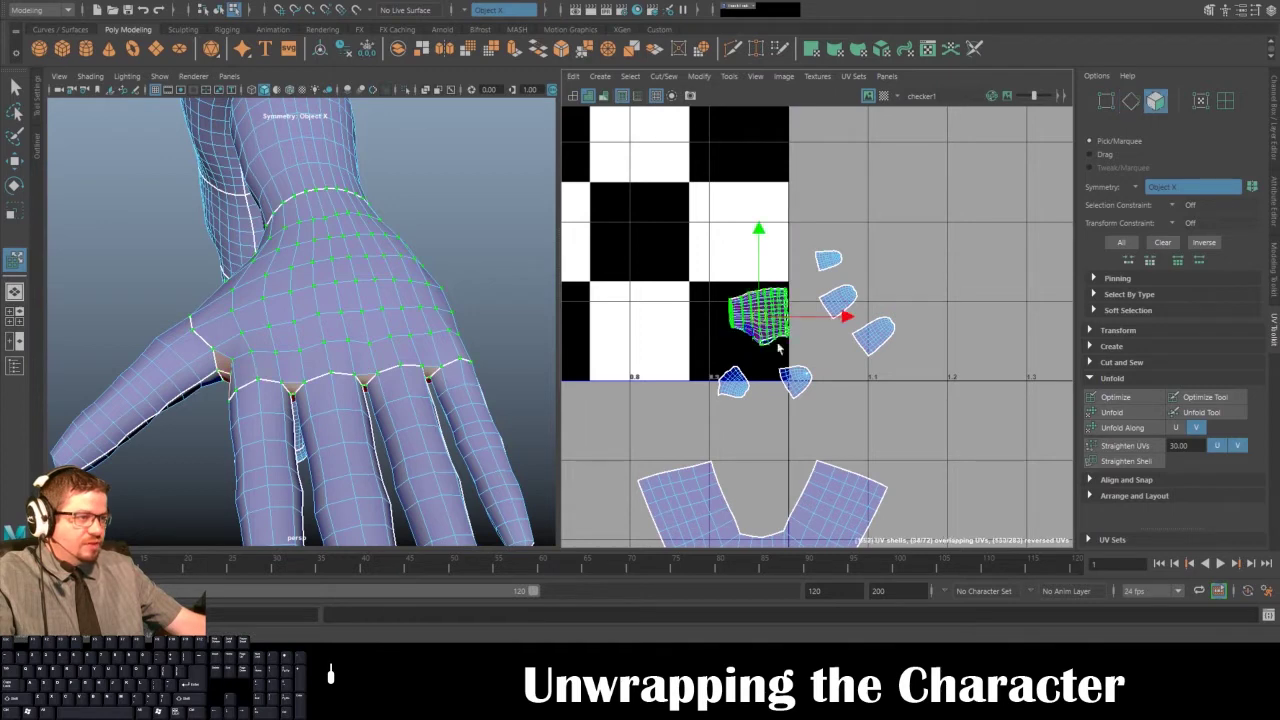
pyautogui.click(1091, 427)
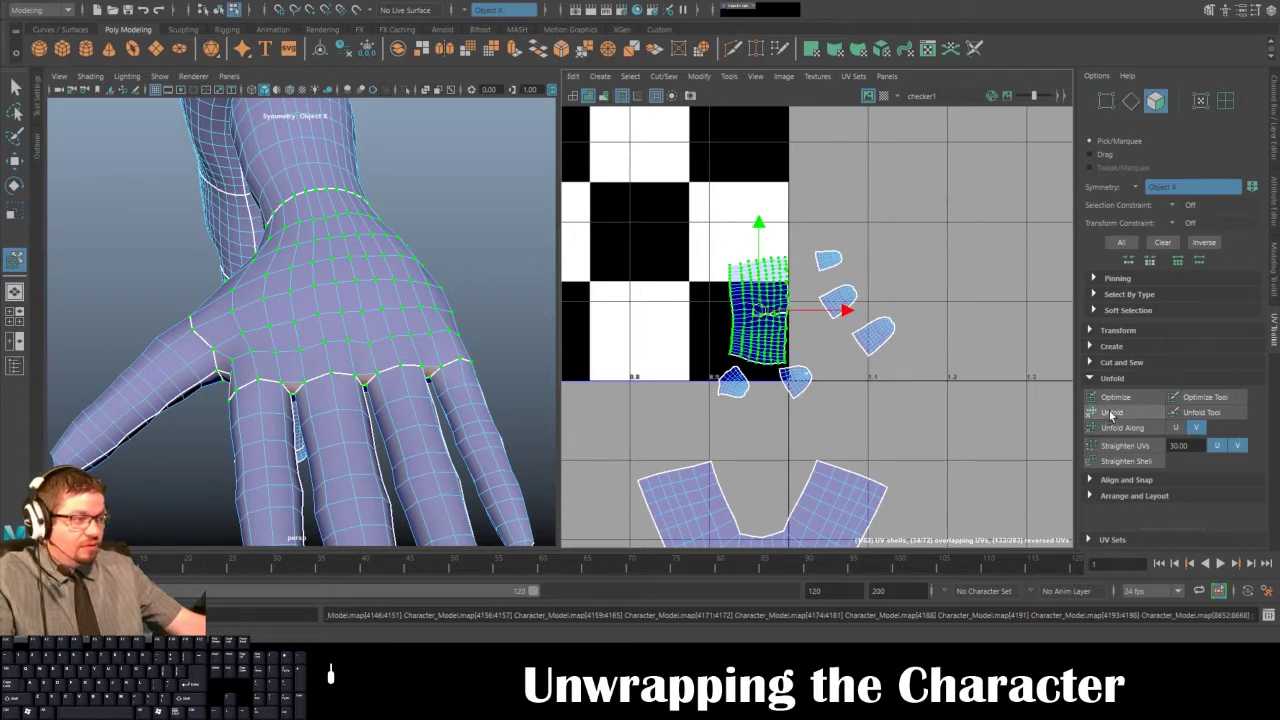
pyautogui.click(1110, 413)
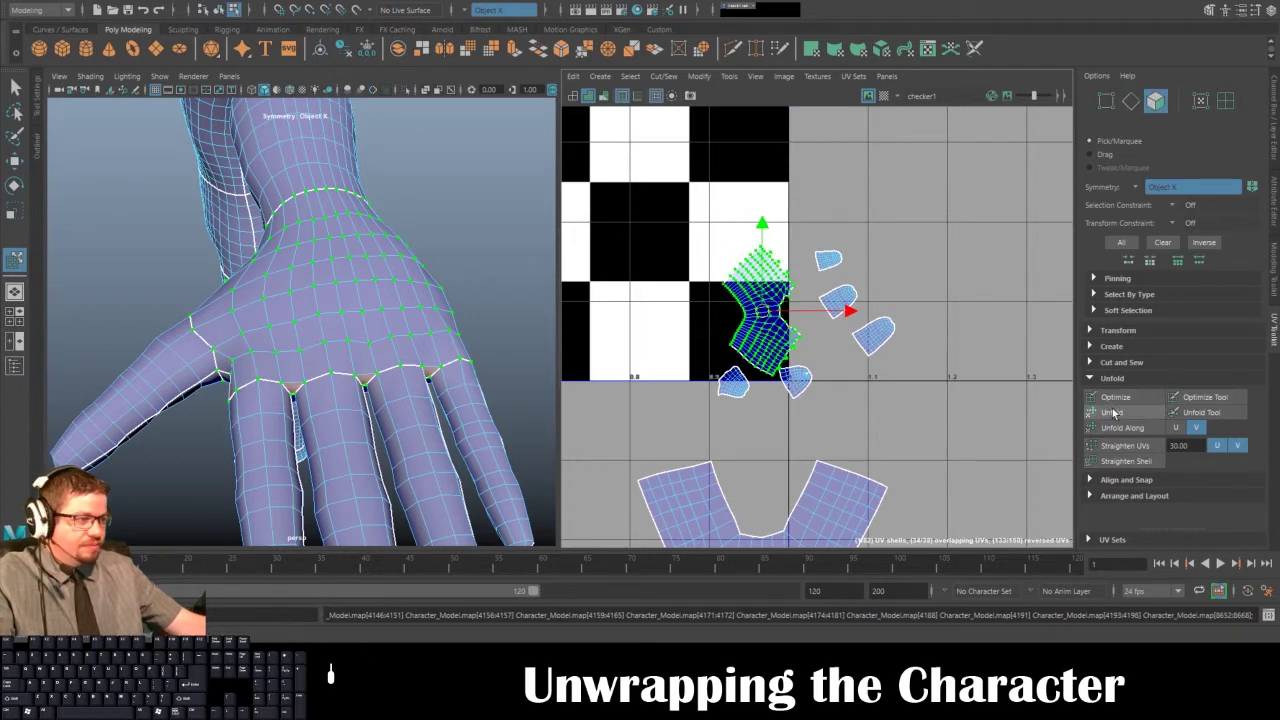
# - Select the opposite hand's UV shell, unfold it and move it outside the 0–1 tile, beyond the U=0 edge
pyautogui.keyDown('alt'); pyautogui.moveTo(681, 335); pyautogui.dragTo(953, 262, button='middle'); pyautogui.keyUp('alt')
pyautogui.scroll(-2, 953, 262)
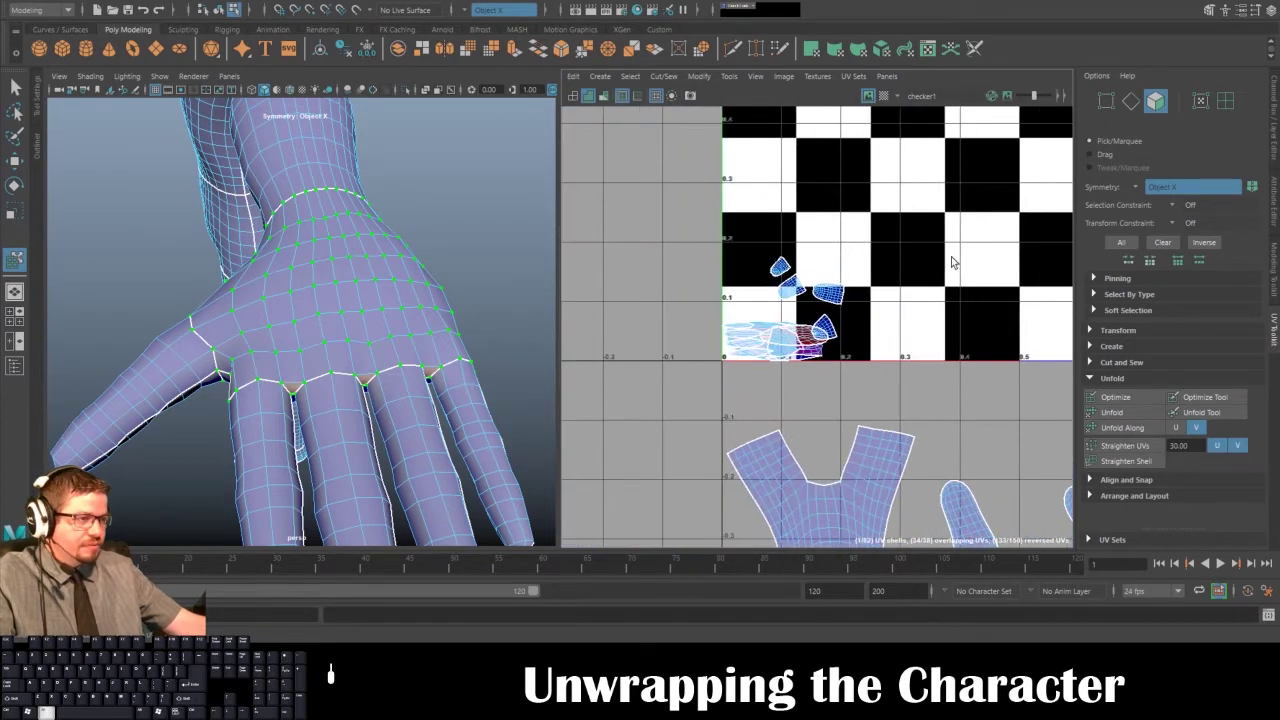
pyautogui.click(755, 329)
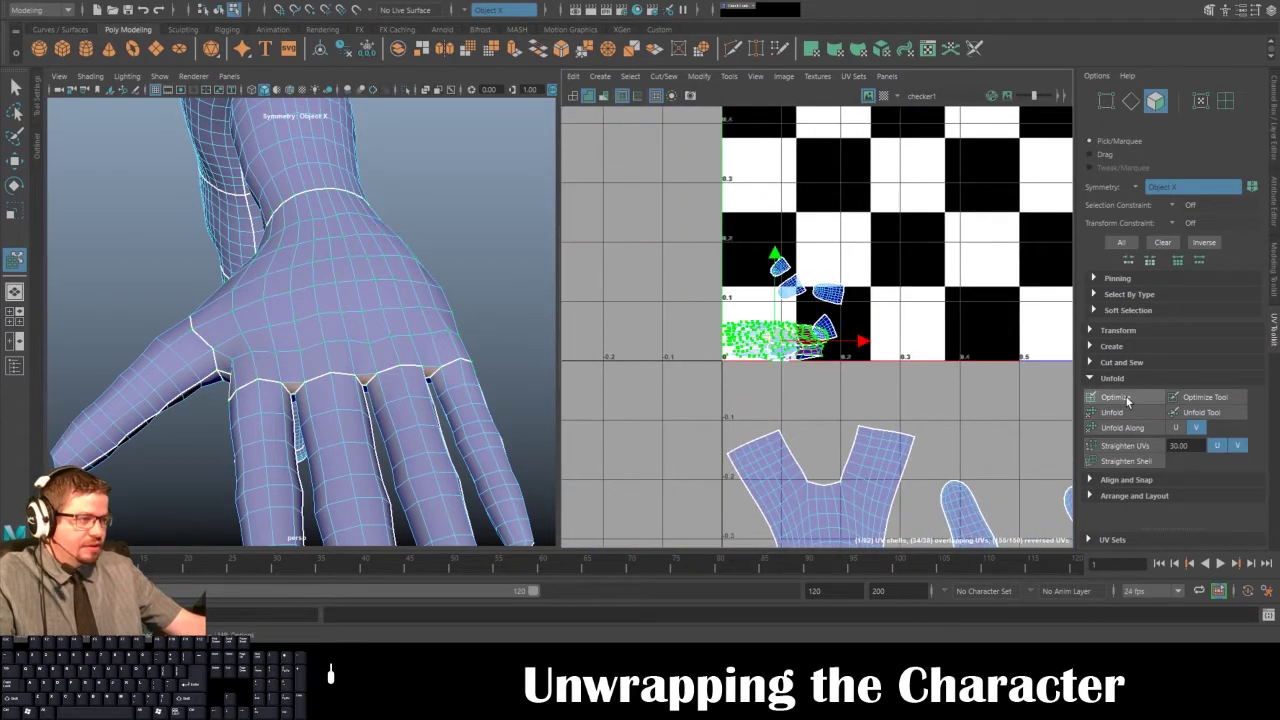
pyautogui.click(1114, 413)
pyautogui.moveTo(767, 340); pyautogui.dragTo(649, 289)
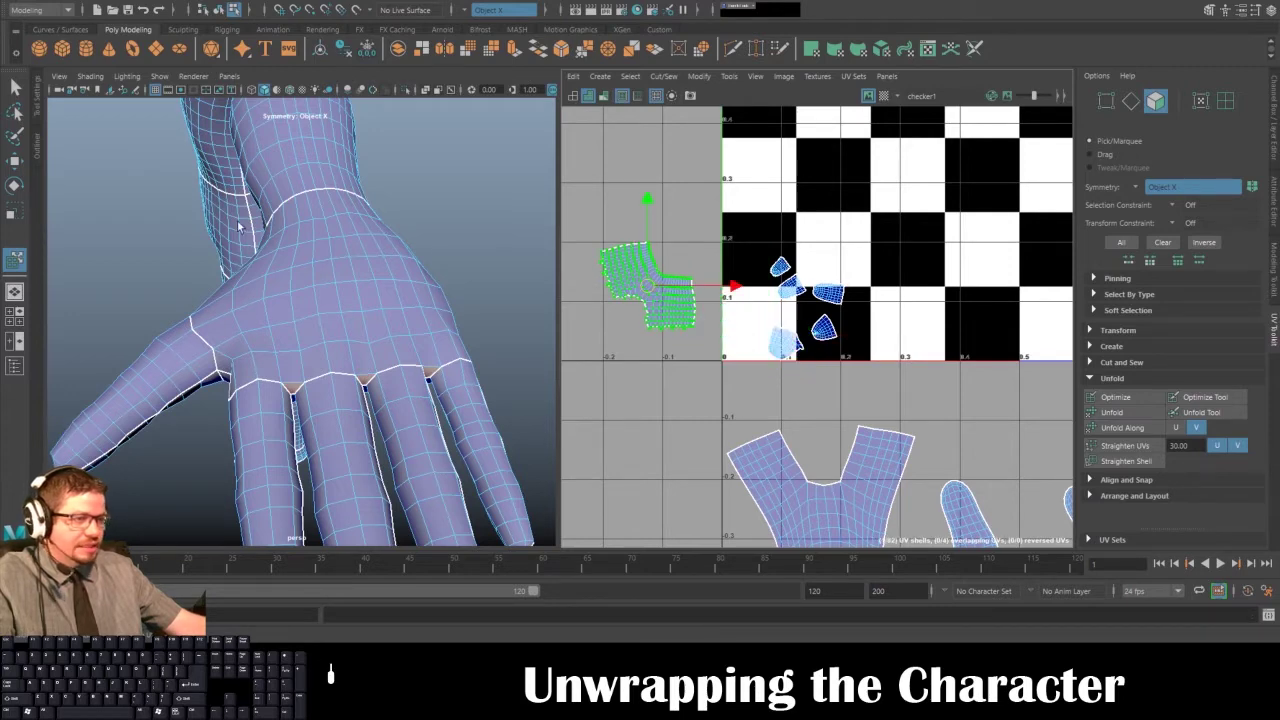
# - Return to object mode, frame the head in an enlarged perspective view and isolate the character mesh from the eyeballs
pyautogui.moveTo(238, 222); pyautogui.dragTo(291, 180, button='right')
pyautogui.press('f')
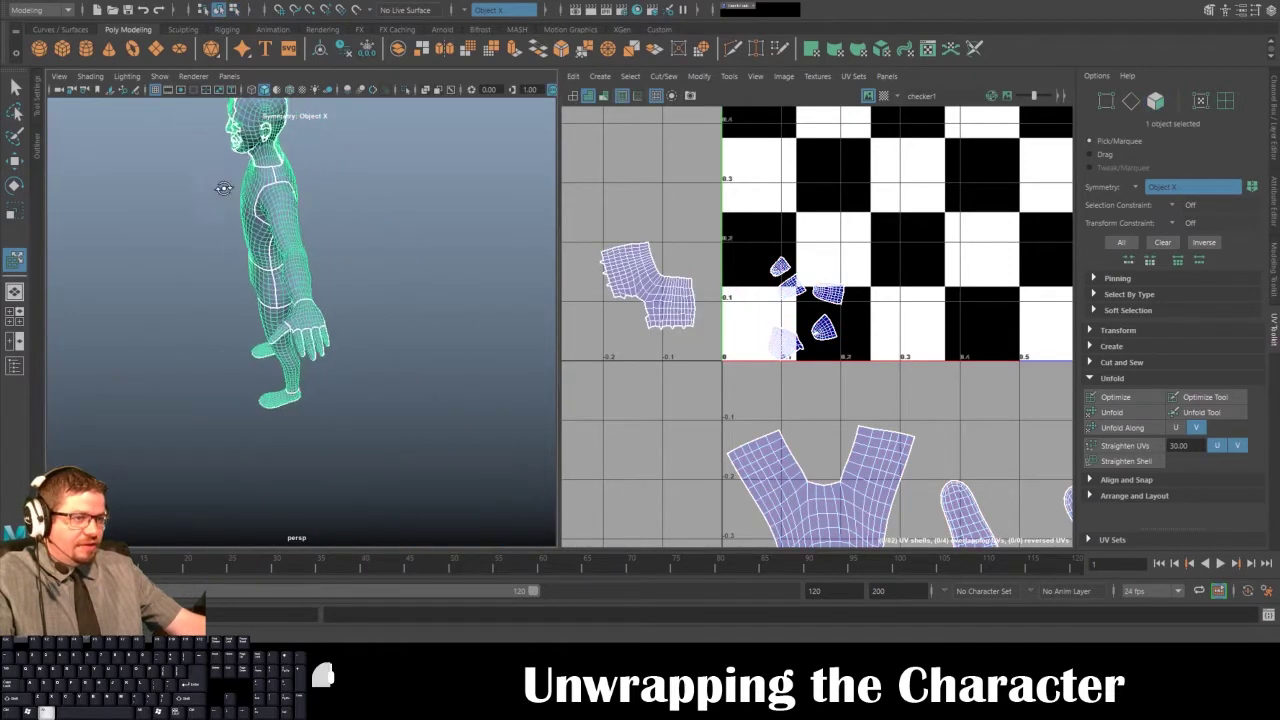
pyautogui.keyDown('alt'); pyautogui.moveTo(223, 188); pyautogui.dragTo(449, 193); pyautogui.keyUp('alt')
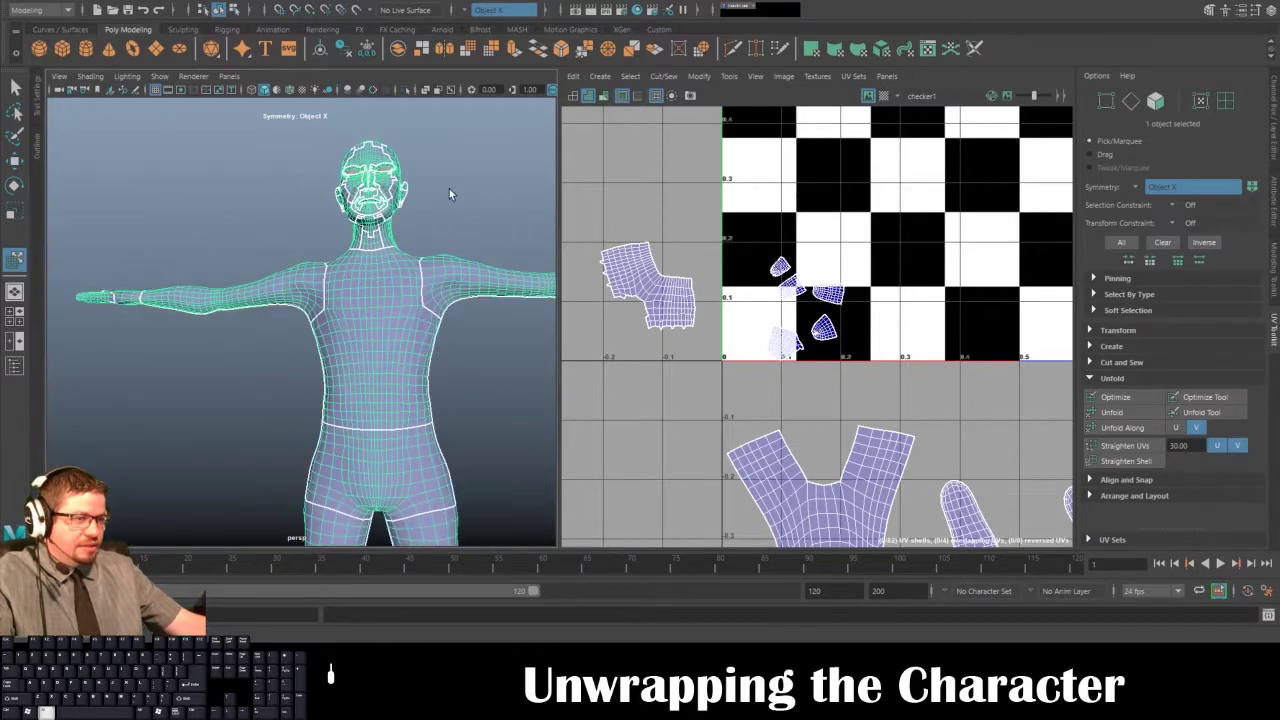
pyautogui.keyDown('alt'); pyautogui.moveTo(442, 437); pyautogui.dragTo(479, 505, button='middle'); pyautogui.keyUp('alt')
pyautogui.keyDown('alt'); pyautogui.moveTo(330, 440); pyautogui.dragTo(421, 393, button='right'); pyautogui.keyUp('alt')
pyautogui.keyDown('alt'); pyautogui.moveTo(450, 352); pyautogui.dragTo(298, 333, button='middle'); pyautogui.keyUp('alt')
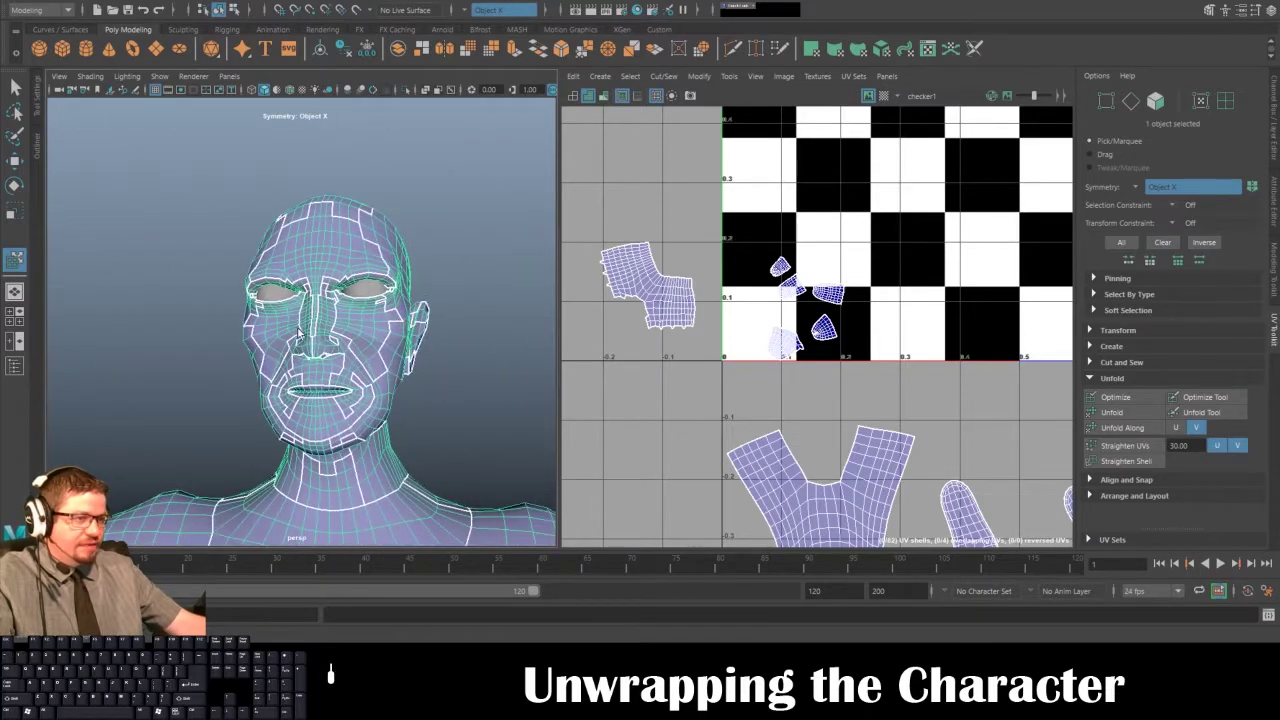
pyautogui.press('space')
pyautogui.keyDown('alt'); pyautogui.moveTo(456, 264); pyautogui.dragTo(458, 348); pyautogui.keyUp('alt')
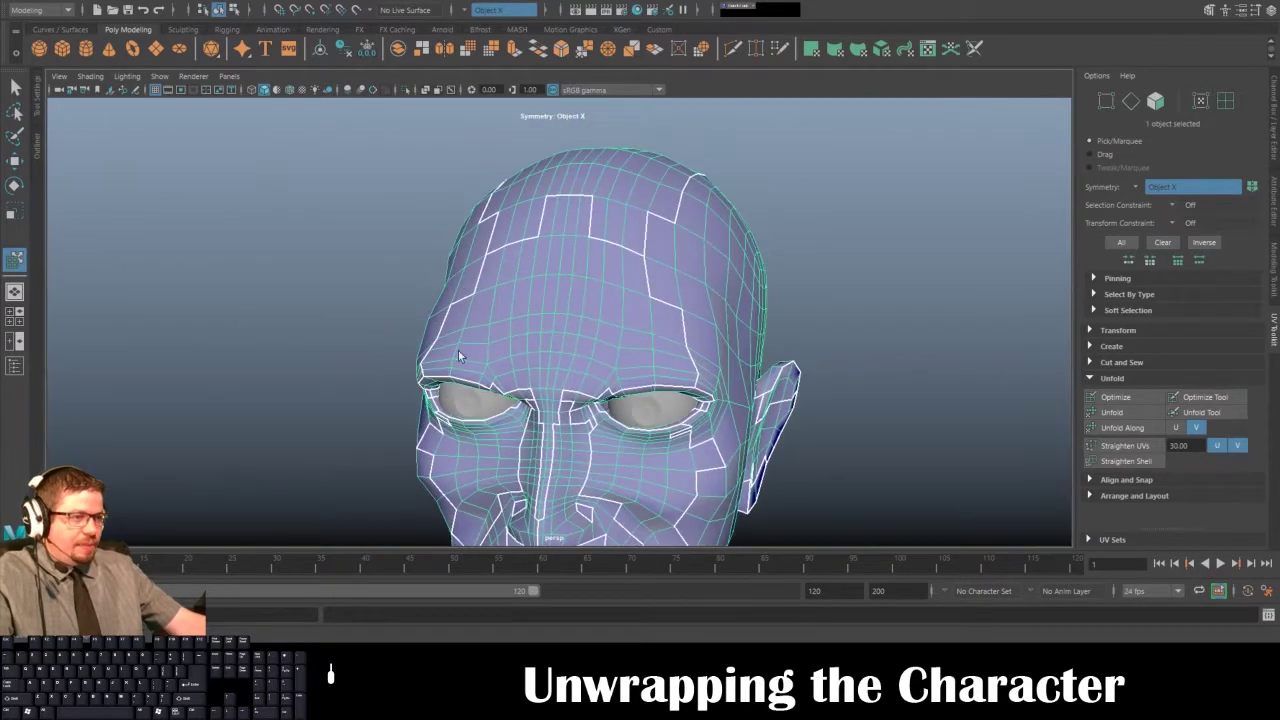
pyautogui.click(468, 407)
pyautogui.click(626, 347)
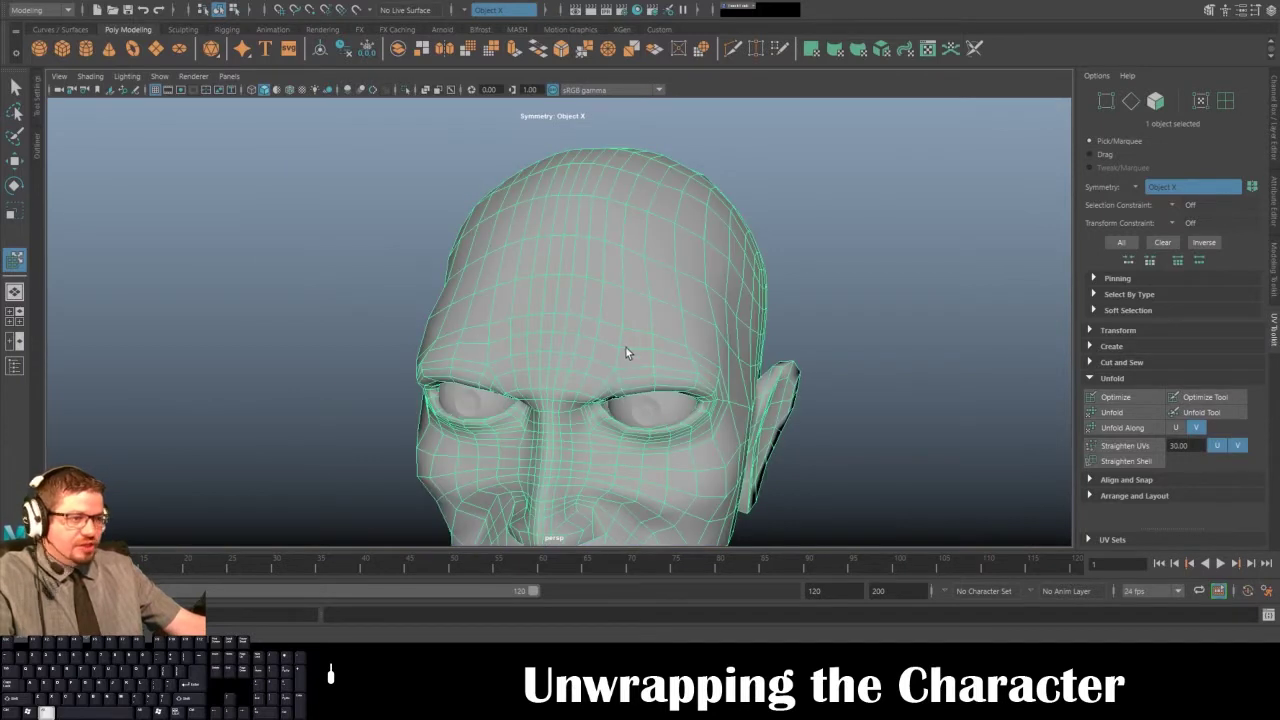
pyautogui.hotkey('shift', 'i')
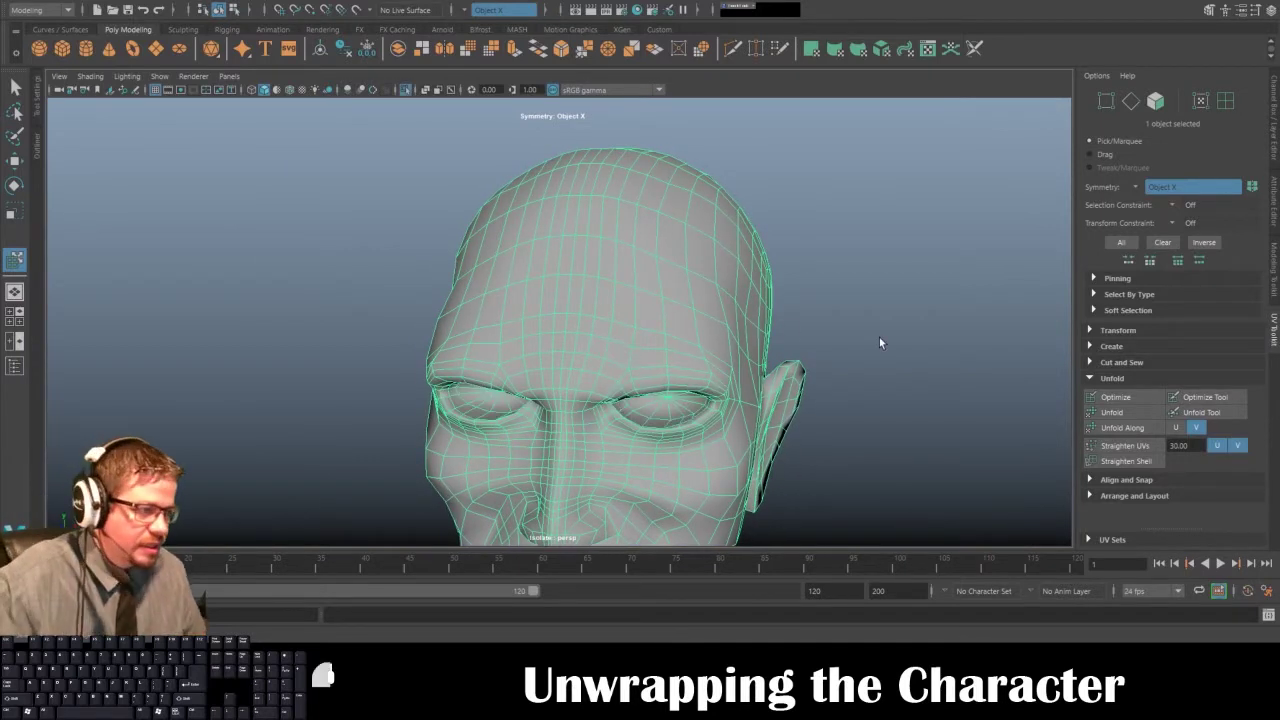
# - Select the triangular faces fanning out from the centre of the eye socket, with symmetry on Object X, and delete them
pyautogui.keyDown('alt'); pyautogui.moveTo(879, 338); pyautogui.dragTo(886, 328); pyautogui.keyUp('alt')
pyautogui.keyDown('alt'); pyautogui.moveTo(625, 240); pyautogui.dragTo(725, 300, button='right'); pyautogui.keyUp('alt')
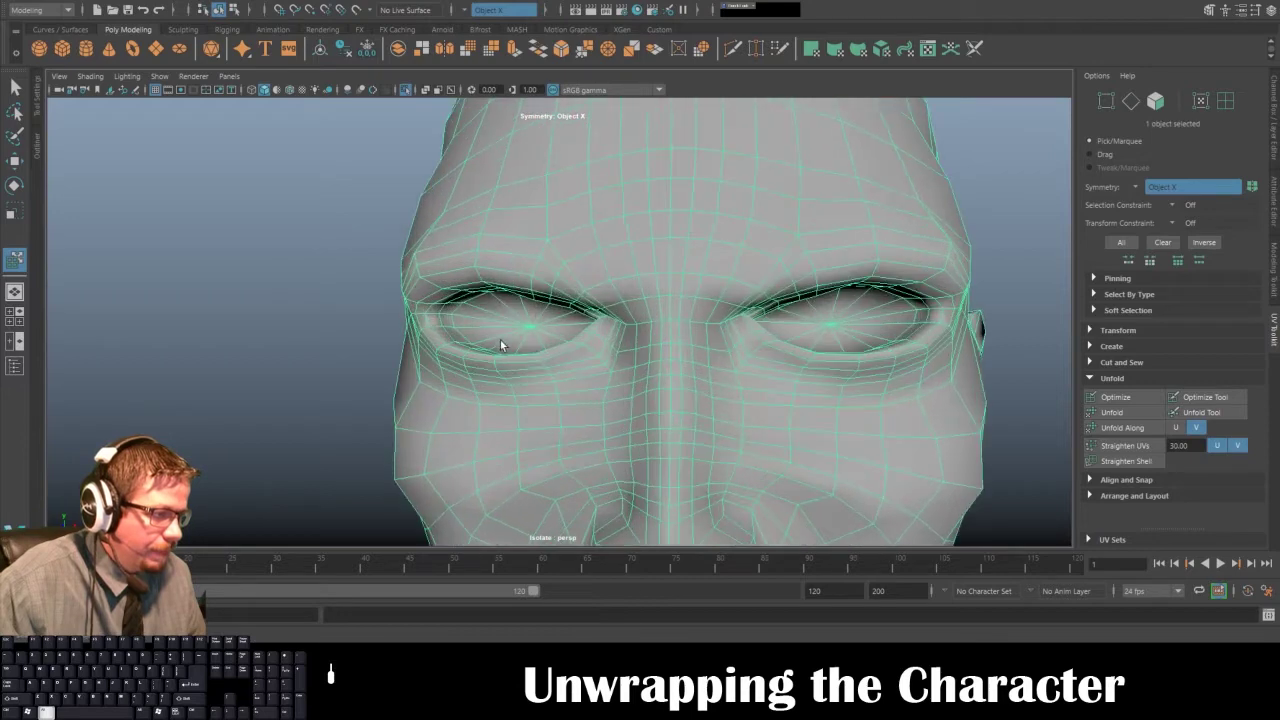
pyautogui.keyDown('alt'); pyautogui.moveTo(503, 346); pyautogui.dragTo(760, 320); pyautogui.keyUp('alt')
pyautogui.keyDown('alt'); pyautogui.moveTo(760, 320); pyautogui.dragTo(505, 295, button='middle'); pyautogui.keyUp('alt')
pyautogui.keyDown('alt'); pyautogui.moveTo(515, 305); pyautogui.dragTo(575, 340, button='right'); pyautogui.keyUp('alt')
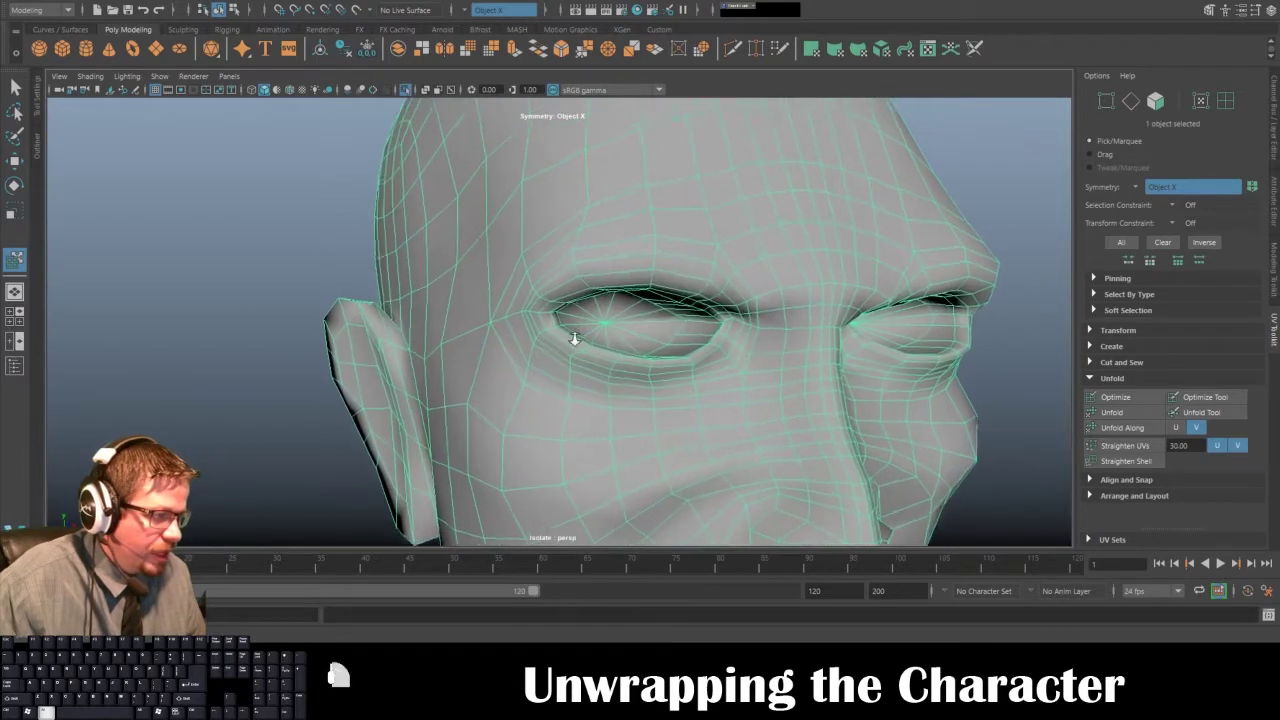
pyautogui.keyDown('alt'); pyautogui.moveTo(575, 338); pyautogui.dragTo(646, 317); pyautogui.keyUp('alt')
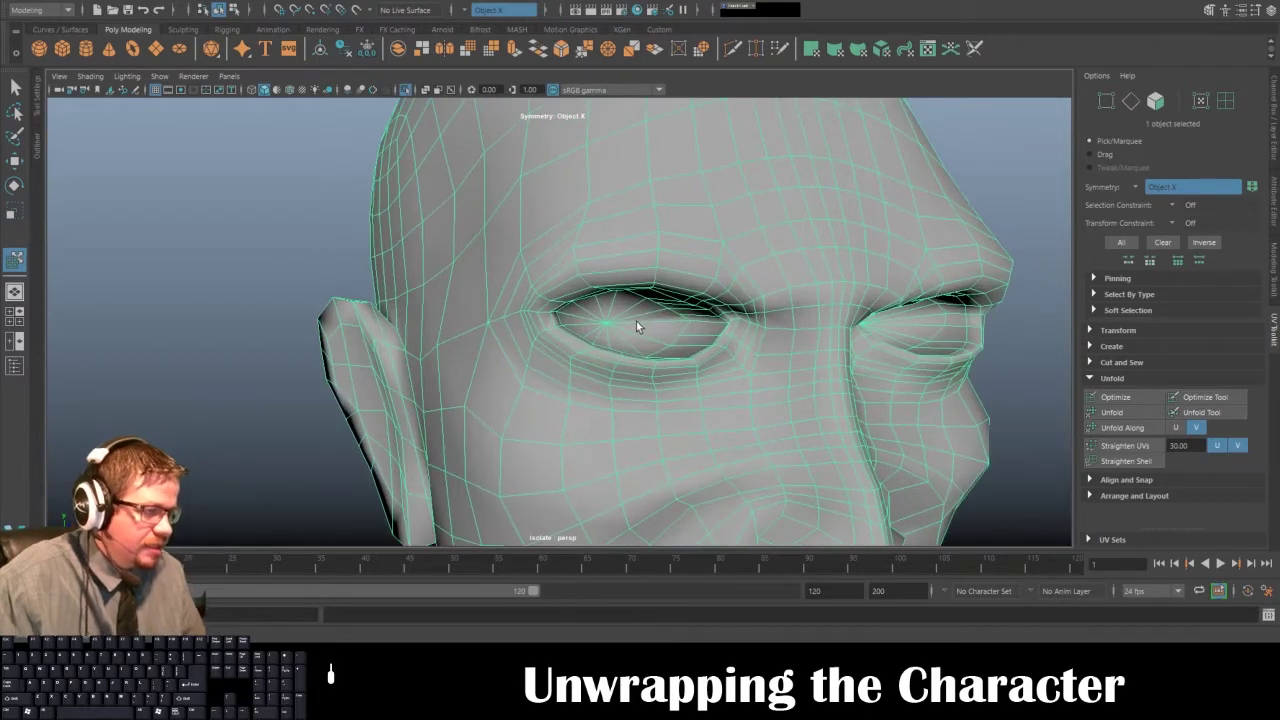
pyautogui.moveTo(652, 315); pyautogui.dragTo(637, 266, button='right')
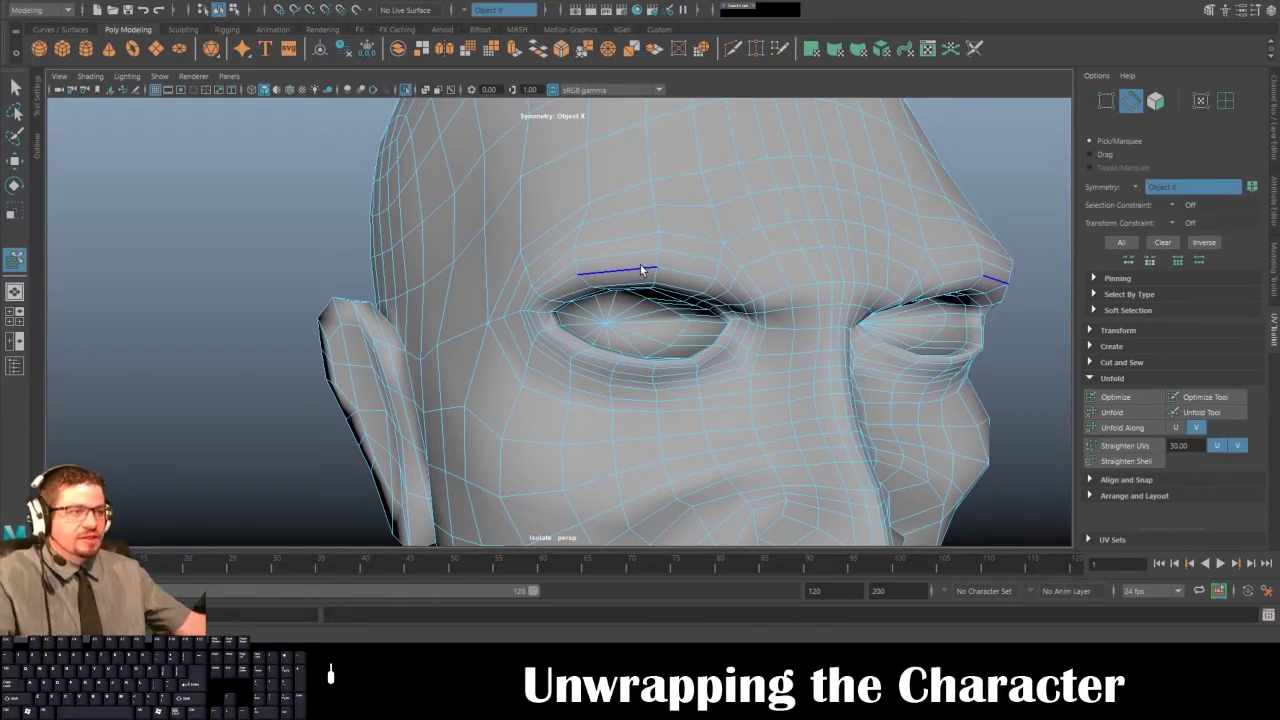
pyautogui.keyDown('alt'); pyautogui.moveTo(502, 228); pyautogui.dragTo(429, 256); pyautogui.keyUp('alt')
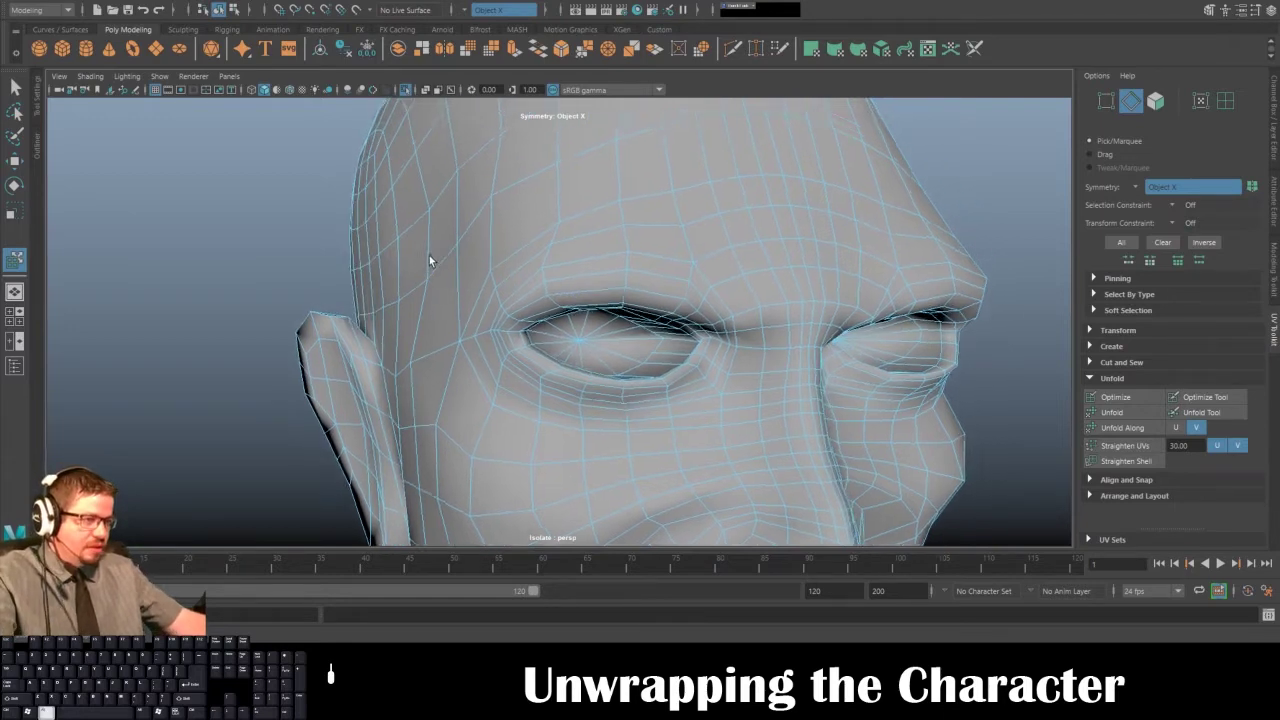
pyautogui.keyDown('alt'); pyautogui.moveTo(429, 256); pyautogui.dragTo(562, 330, button='right'); pyautogui.keyUp('alt')
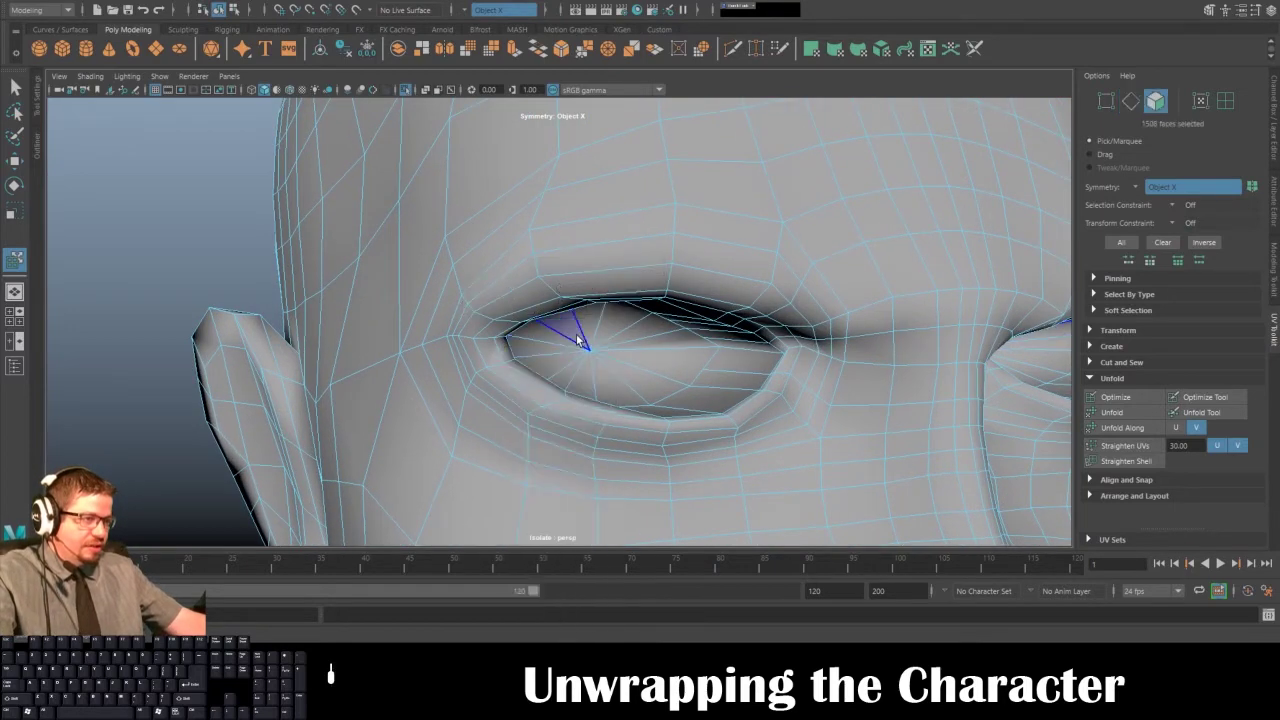
pyautogui.click(597, 321)
pyautogui.keyDown('shift'); pyautogui.click(677, 369); pyautogui.keyUp('shift')
pyautogui.keyDown('shift'); pyautogui.click(649, 380); pyautogui.keyUp('shift')
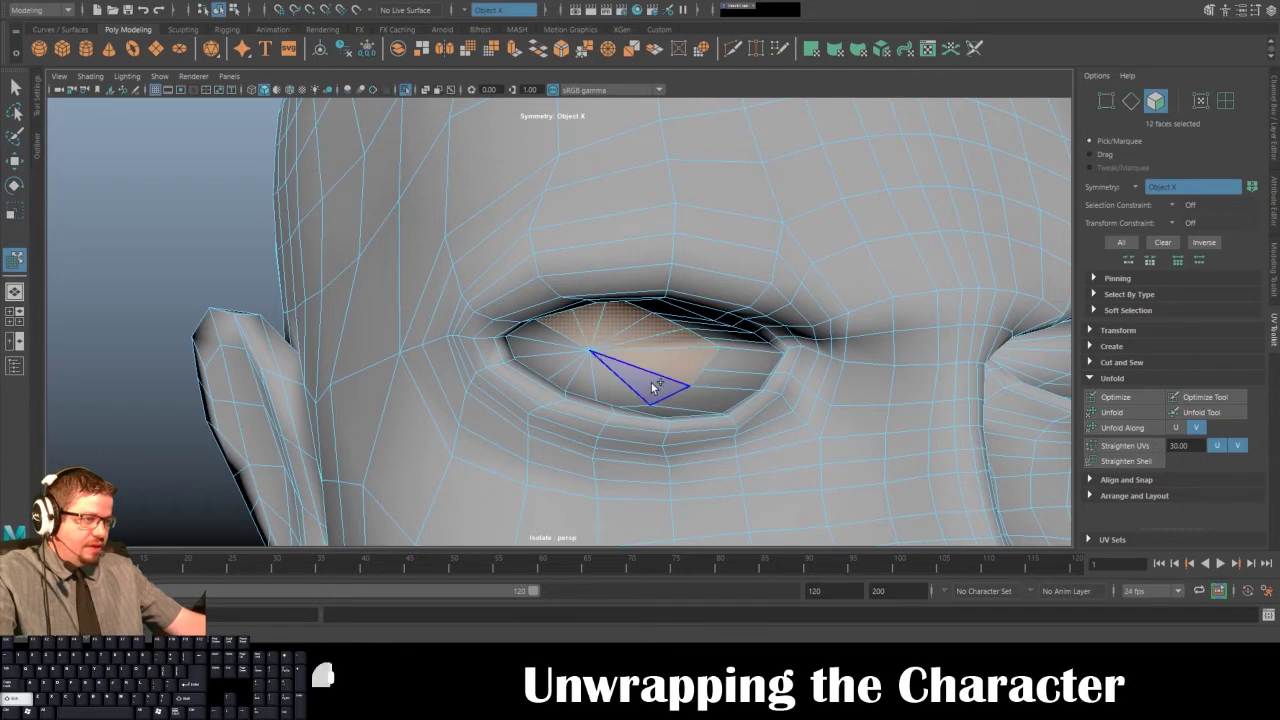
pyautogui.keyDown('shift'); pyautogui.click(613, 386); pyautogui.keyUp('shift')
pyautogui.keyDown('shift'); pyautogui.click(576, 382); pyautogui.keyUp('shift')
pyautogui.keyDown('shift'); pyautogui.click(567, 372); pyautogui.keyUp('shift')
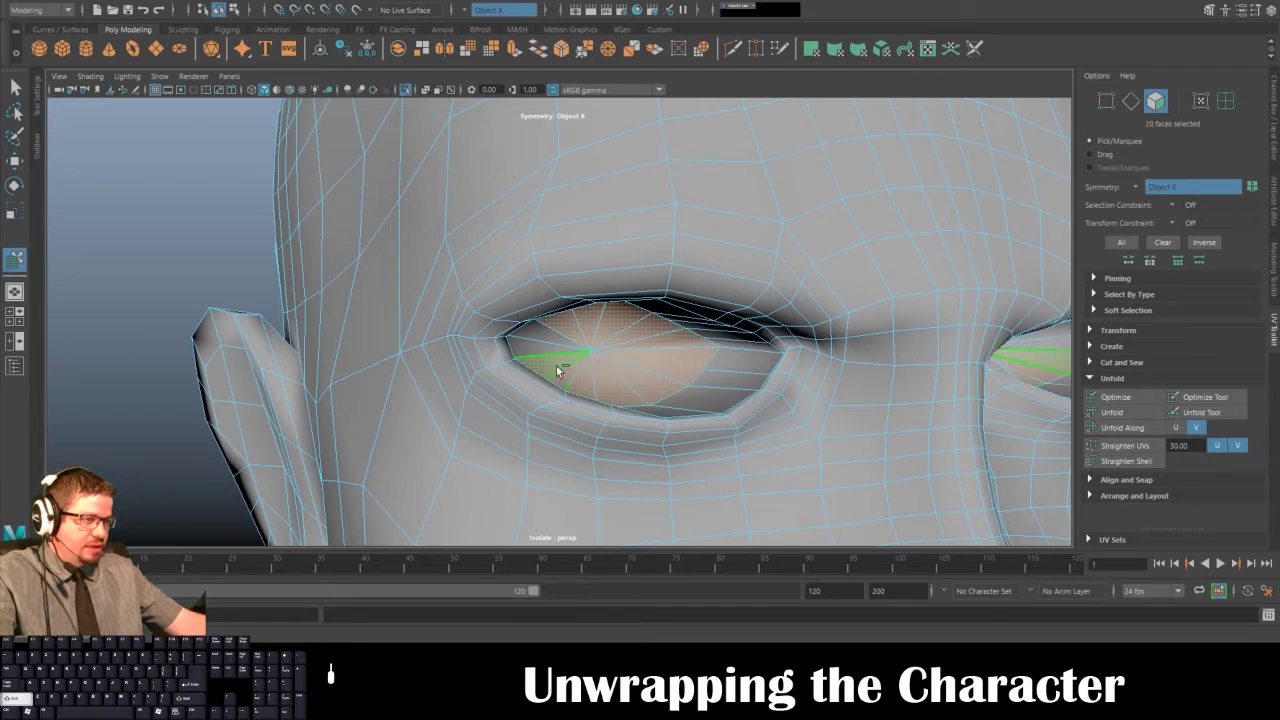
pyautogui.press('Delete')
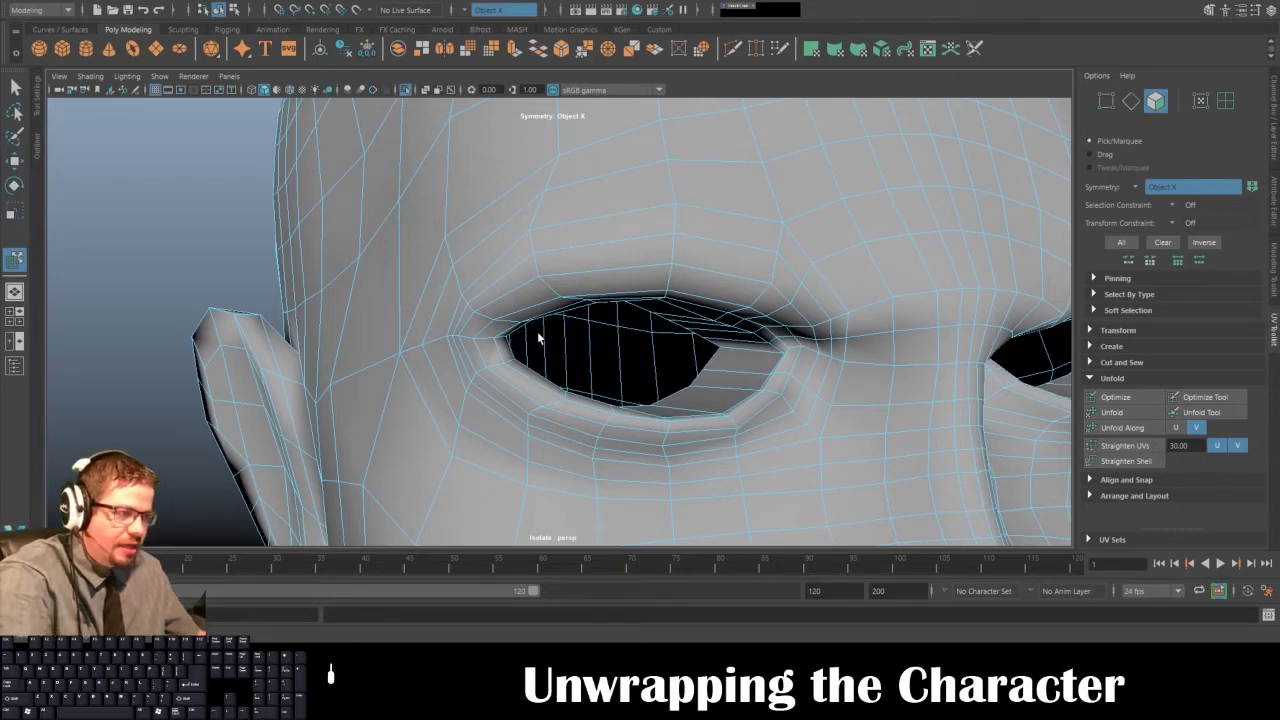
# - Fill the open borders in both eye sockets and poke the new faces into triangles around a central vertex
pyautogui.moveTo(713, 288); pyautogui.dragTo(712, 335, button='right')
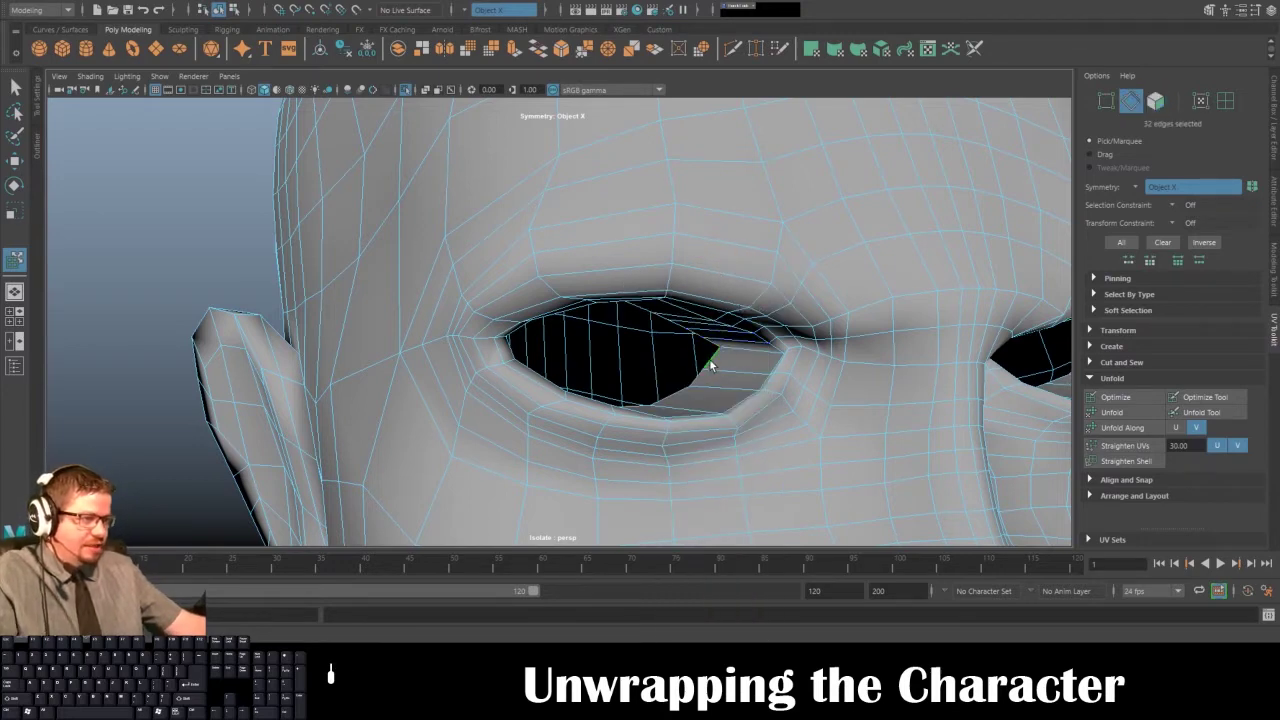
pyautogui.keyDown('shift'); pyautogui.moveTo(717, 339); pyautogui.dragTo(694, 517, button='right'); pyautogui.keyUp('shift')
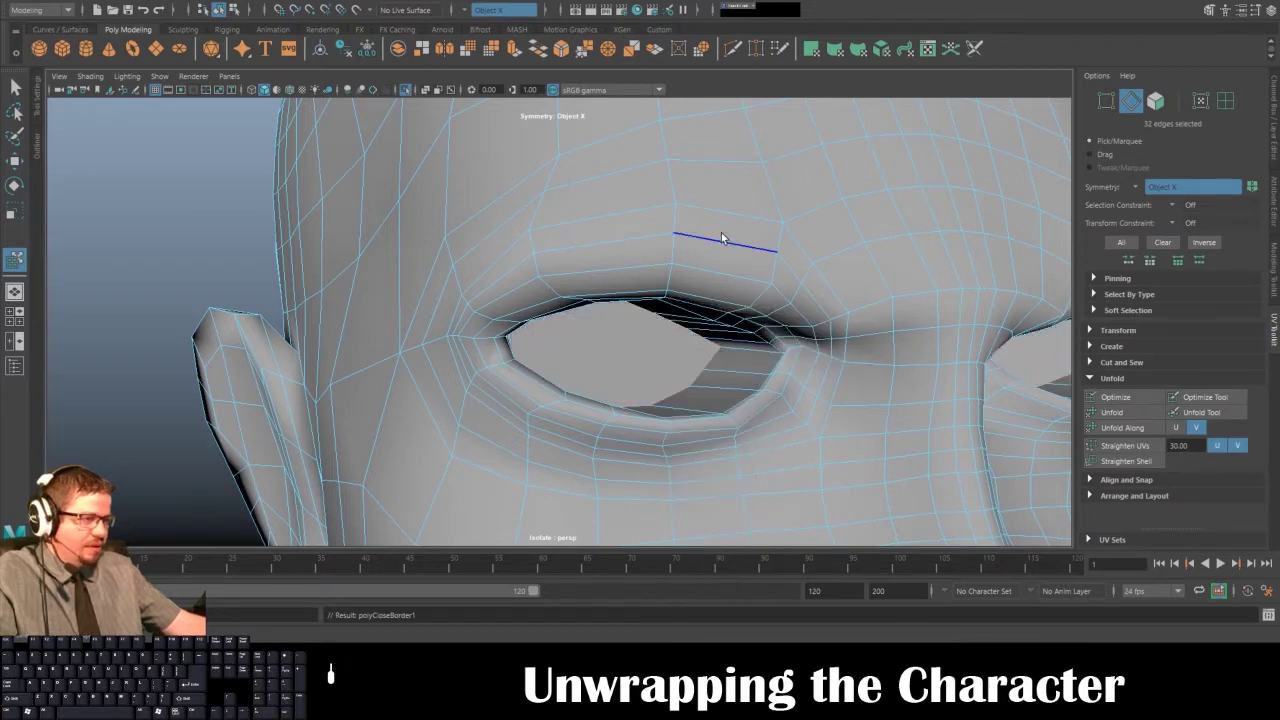
pyautogui.moveTo(653, 289); pyautogui.dragTo(654, 323, button='right')
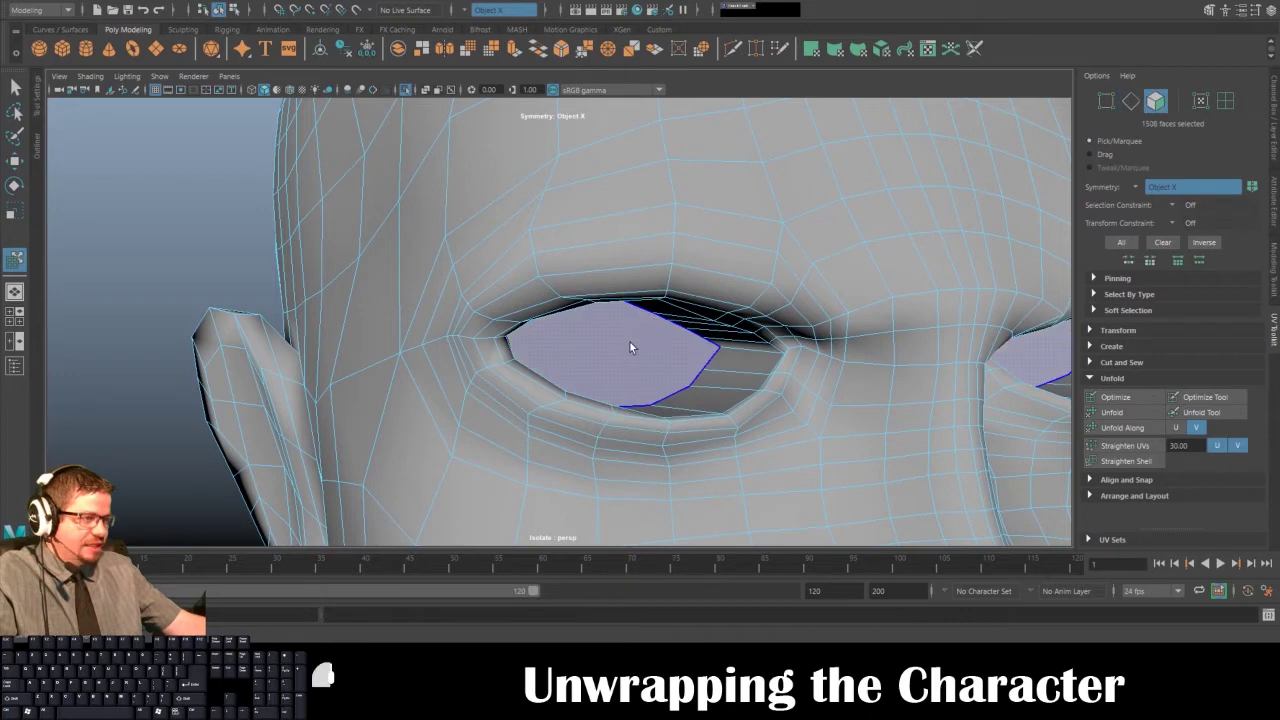
pyautogui.click(630, 342)
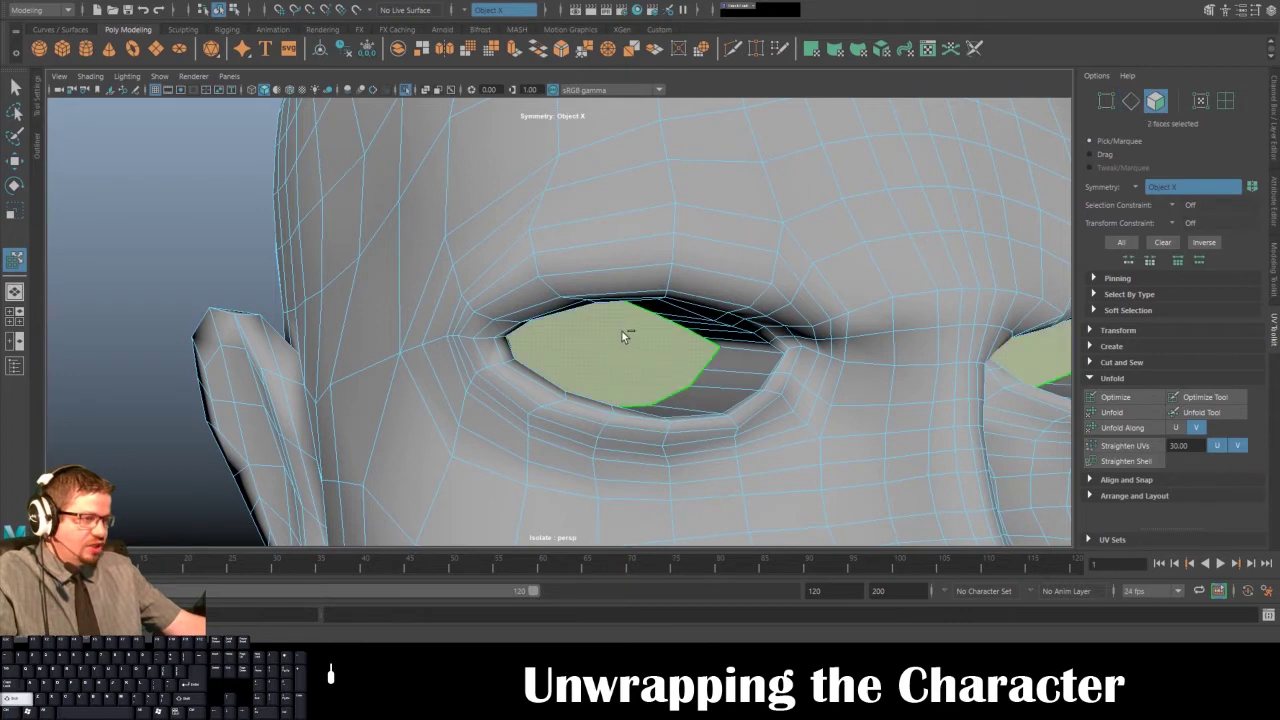
pyautogui.keyDown('shift'); pyautogui.moveTo(622, 331); pyautogui.dragTo(654, 314, button='right'); pyautogui.keyUp('shift')
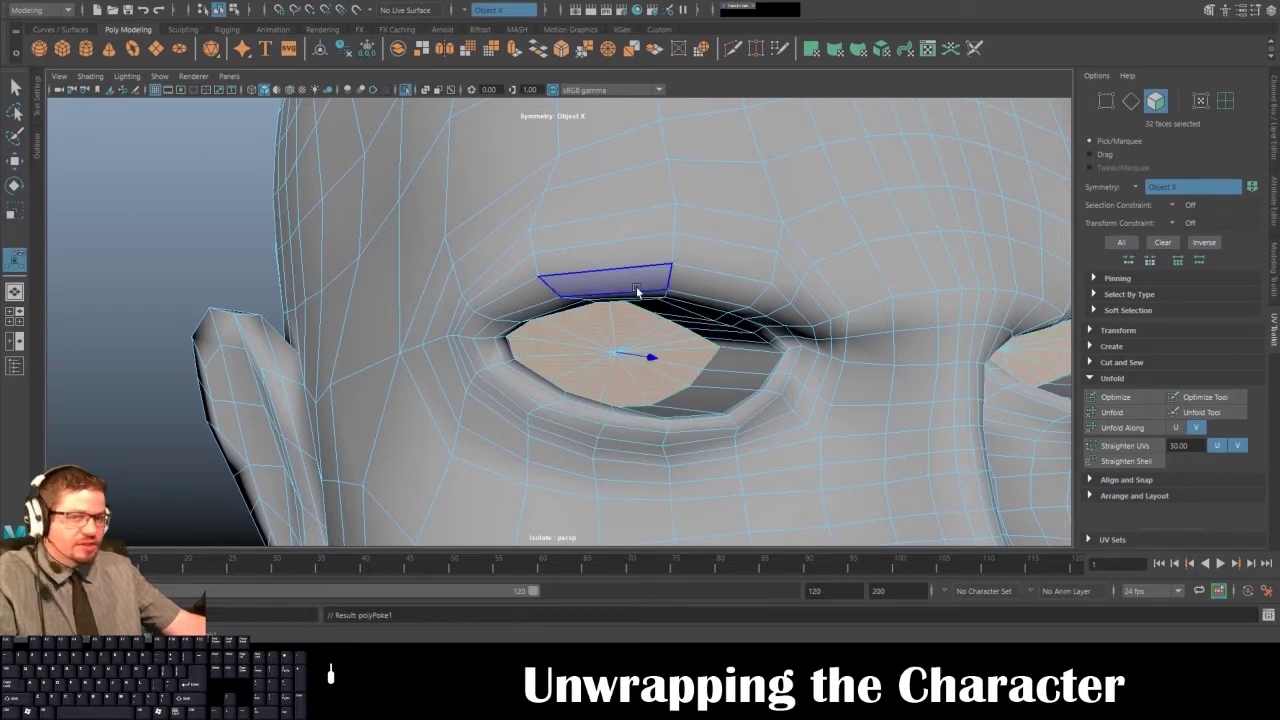
# - Return to object mode, deselect the character mesh and inspect the mouth area
pyautogui.keyDown('alt'); pyautogui.moveTo(615, 343); pyautogui.dragTo(508, 260, button='right'); pyautogui.keyUp('alt')
pyautogui.moveTo(589, 265); pyautogui.dragTo(650, 247, button='right')
pyautogui.keyDown('alt'); pyautogui.moveTo(808, 345); pyautogui.dragTo(760, 312, button='right'); pyautogui.keyUp('alt')
pyautogui.click(760, 307)
pyautogui.keyDown('alt'); pyautogui.moveTo(717, 318); pyautogui.dragTo(645, 160, button='middle'); pyautogui.keyUp('alt')
pyautogui.keyDown('alt'); pyautogui.moveTo(625, 230); pyautogui.dragTo(669, 308, button='right'); pyautogui.keyUp('alt')
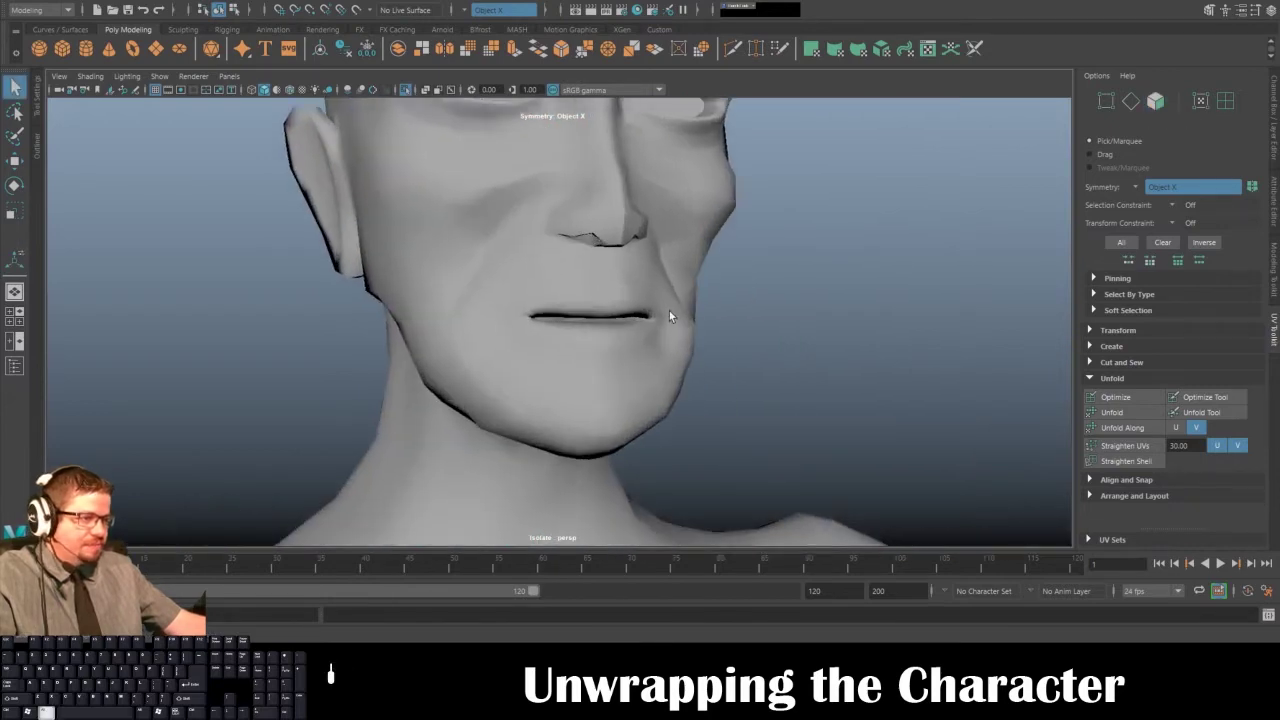
# - Examine the mouth opening and the underside of the nose from several angles
pyautogui.keyDown('alt'); pyautogui.moveTo(669, 308); pyautogui.dragTo(465, 300); pyautogui.keyUp('alt')
pyautogui.keyDown('alt'); pyautogui.moveTo(465, 300); pyautogui.dragTo(650, 285, button='middle'); pyautogui.keyUp('alt')
pyautogui.keyDown('alt'); pyautogui.moveTo(570, 350); pyautogui.dragTo(600, 431, button='right'); pyautogui.keyUp('alt')
pyautogui.keyDown('alt'); pyautogui.moveTo(531, 280); pyautogui.dragTo(365, 290); pyautogui.keyUp('alt')
pyautogui.keyDown('alt'); pyautogui.moveTo(500, 220); pyautogui.dragTo(535, 385, button='middle'); pyautogui.keyUp('alt')
pyautogui.keyDown('alt'); pyautogui.moveTo(580, 250); pyautogui.dragTo(623, 494, button='right'); pyautogui.keyUp('alt')
pyautogui.keyDown('alt'); pyautogui.moveTo(530, 110); pyautogui.dragTo(529, 86, button='middle'); pyautogui.keyUp('alt')
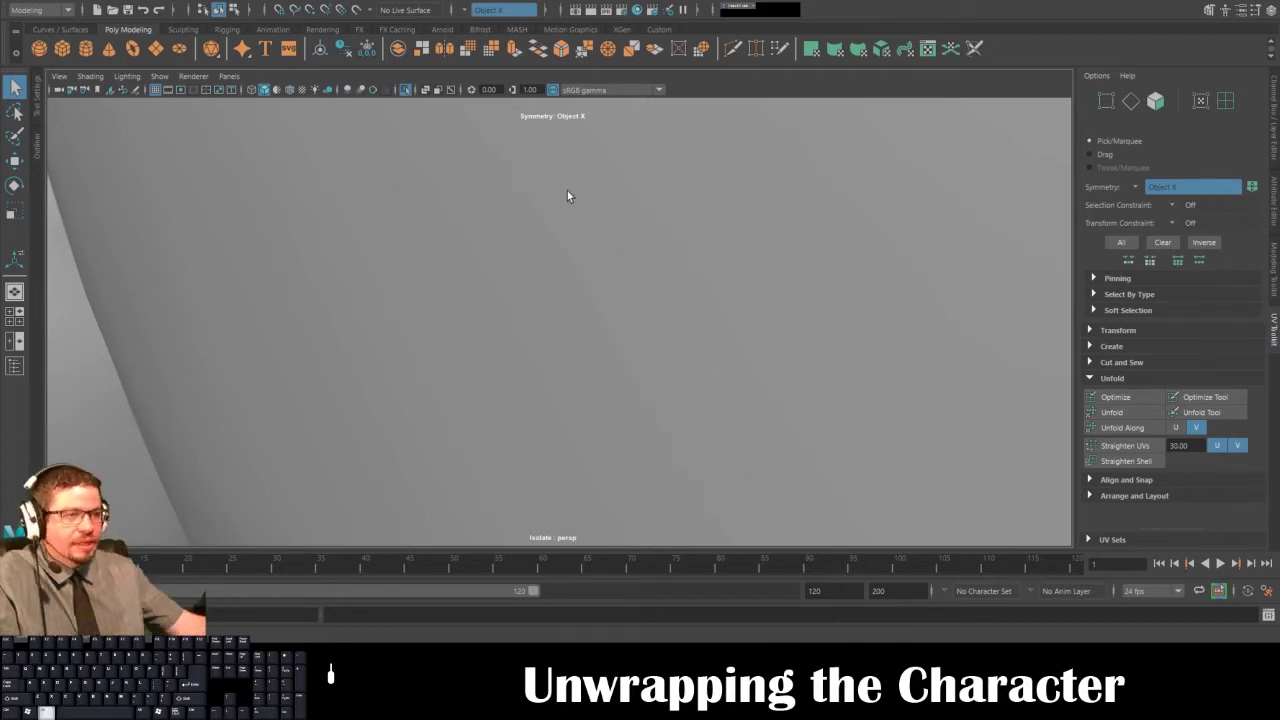
pyautogui.keyDown('alt'); pyautogui.moveTo(574, 284); pyautogui.dragTo(598, 464, button='right'); pyautogui.keyUp('alt')
# - Select the character mesh and examine the wireframe inside the head around the nostrils, mouth and cheeks
pyautogui.click(461, 231)
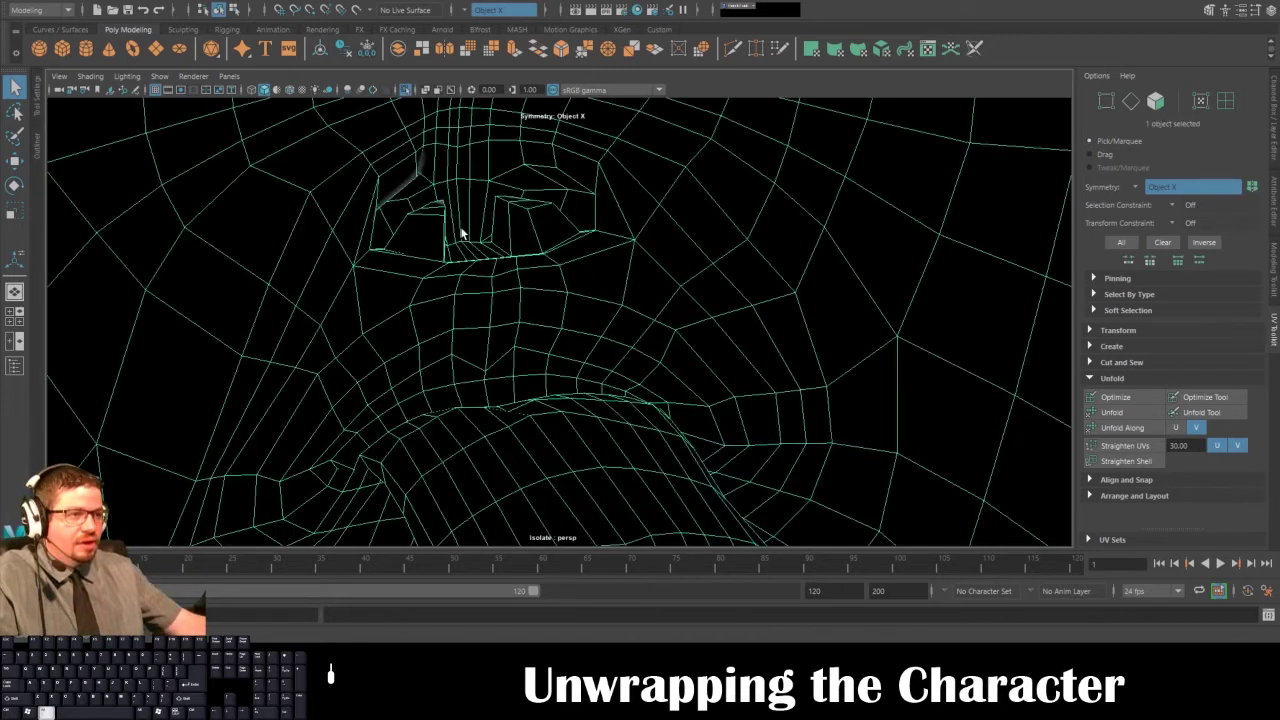
pyautogui.keyDown('alt'); pyautogui.moveTo(461, 231); pyautogui.dragTo(521, 376, button='middle'); pyautogui.keyUp('alt')
pyautogui.keyDown('alt'); pyautogui.moveTo(521, 376); pyautogui.dragTo(515, 535, button='right'); pyautogui.keyUp('alt')
pyautogui.keyDown('alt'); pyautogui.moveTo(515, 535); pyautogui.dragTo(419, 346); pyautogui.keyUp('alt')
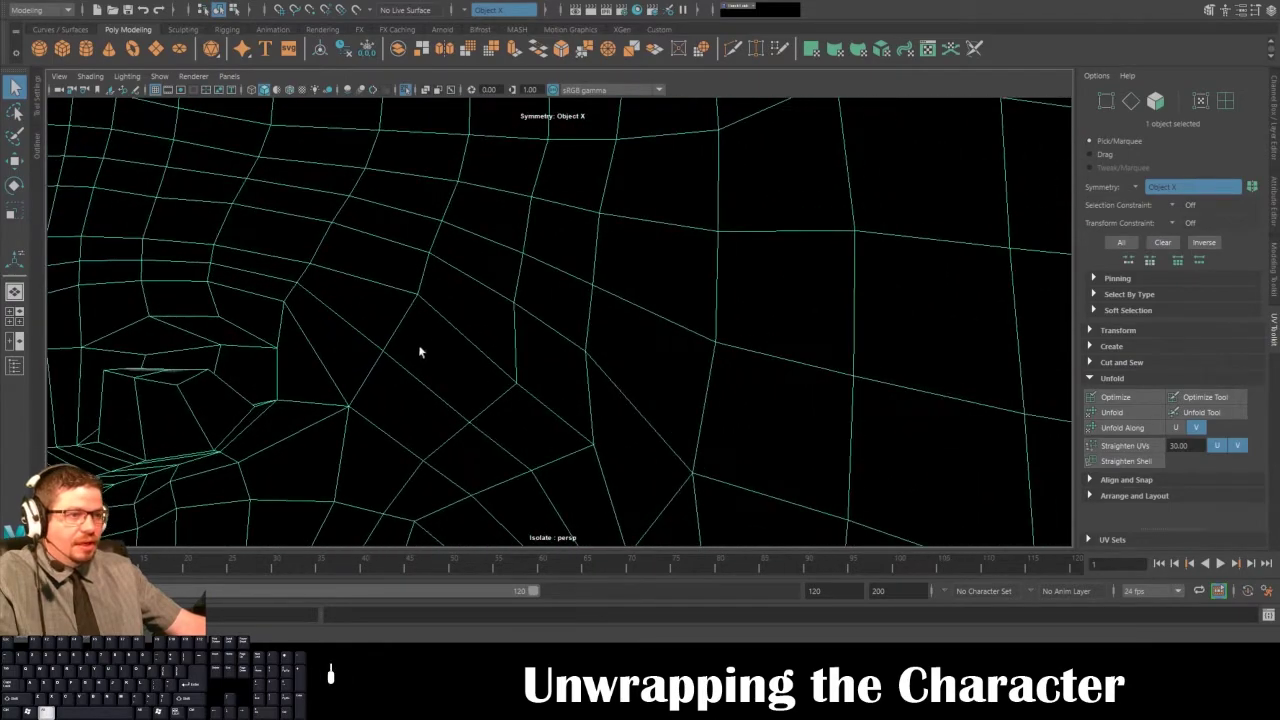
pyautogui.keyDown('alt'); pyautogui.moveTo(419, 346); pyautogui.dragTo(523, 271, button='middle'); pyautogui.keyUp('alt')
pyautogui.keyDown('alt'); pyautogui.moveTo(523, 271); pyautogui.dragTo(426, 343); pyautogui.keyUp('alt')
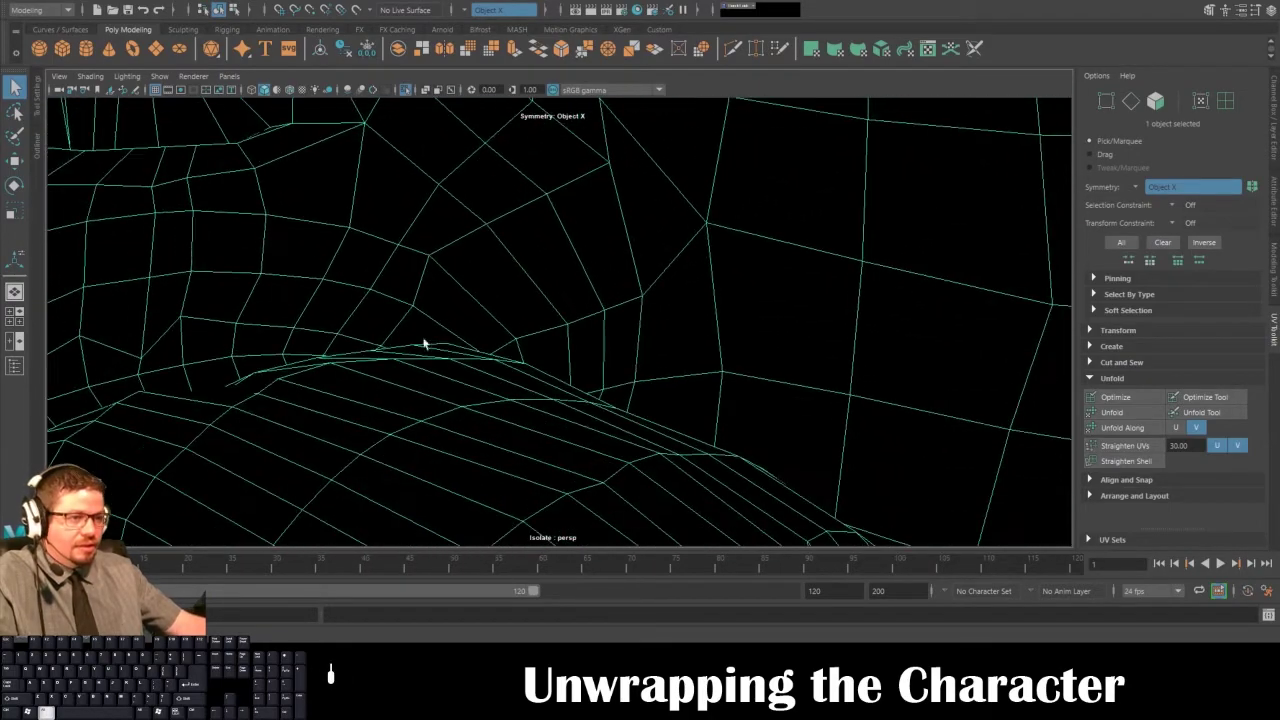
pyautogui.keyDown('alt'); pyautogui.moveTo(426, 343); pyautogui.dragTo(545, 276, button='middle'); pyautogui.keyUp('alt')
pyautogui.keyDown('alt'); pyautogui.moveTo(545, 276); pyautogui.dragTo(528, 282); pyautogui.keyUp('alt')
pyautogui.keyDown('alt'); pyautogui.moveTo(528, 282); pyautogui.dragTo(374, 325, button='right'); pyautogui.keyUp('alt')
pyautogui.keyDown('alt'); pyautogui.moveTo(374, 325); pyautogui.dragTo(577, 201, button='middle'); pyautogui.keyUp('alt')
pyautogui.keyDown('alt'); pyautogui.moveTo(577, 201); pyautogui.dragTo(512, 264, button='right'); pyautogui.keyUp('alt')
pyautogui.keyDown('alt'); pyautogui.moveTo(512, 264); pyautogui.dragTo(403, 219); pyautogui.keyUp('alt')
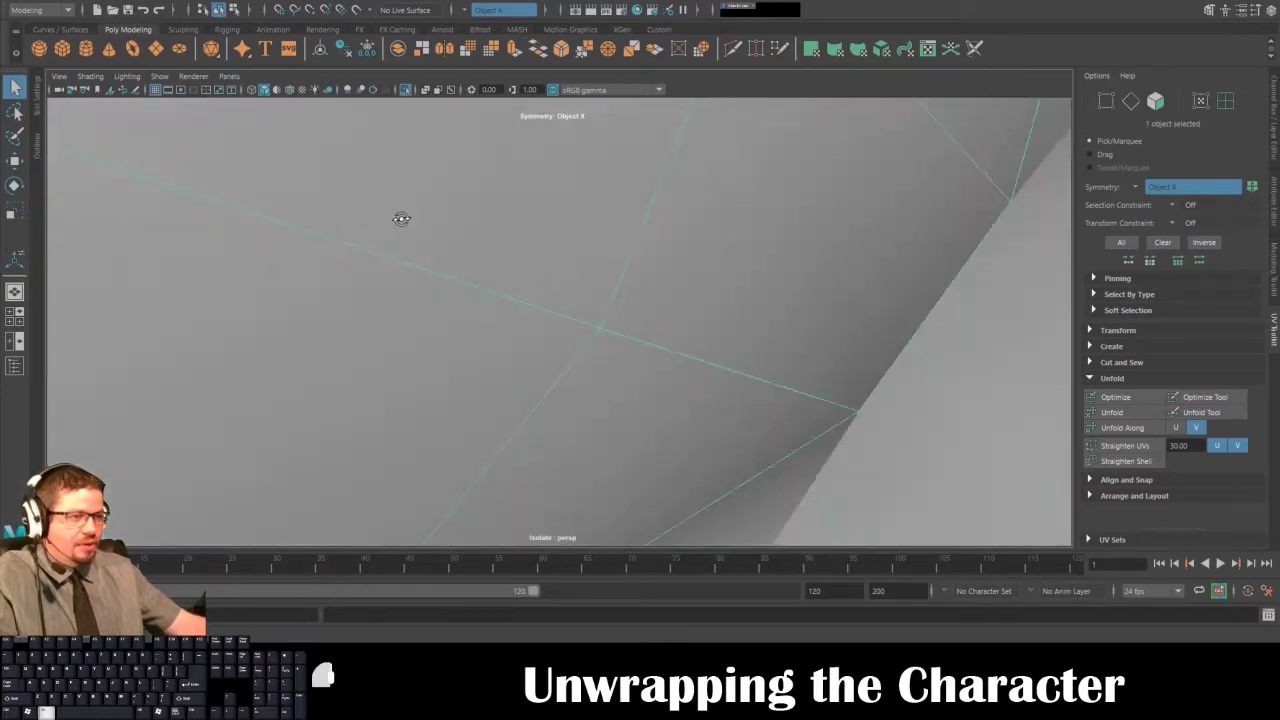
pyautogui.keyDown('alt'); pyautogui.moveTo(403, 219); pyautogui.dragTo(229, 80, button='right'); pyautogui.keyUp('alt')
pyautogui.keyDown('alt'); pyautogui.moveTo(229, 79); pyautogui.dragTo(434, 285, button='middle'); pyautogui.keyUp('alt')
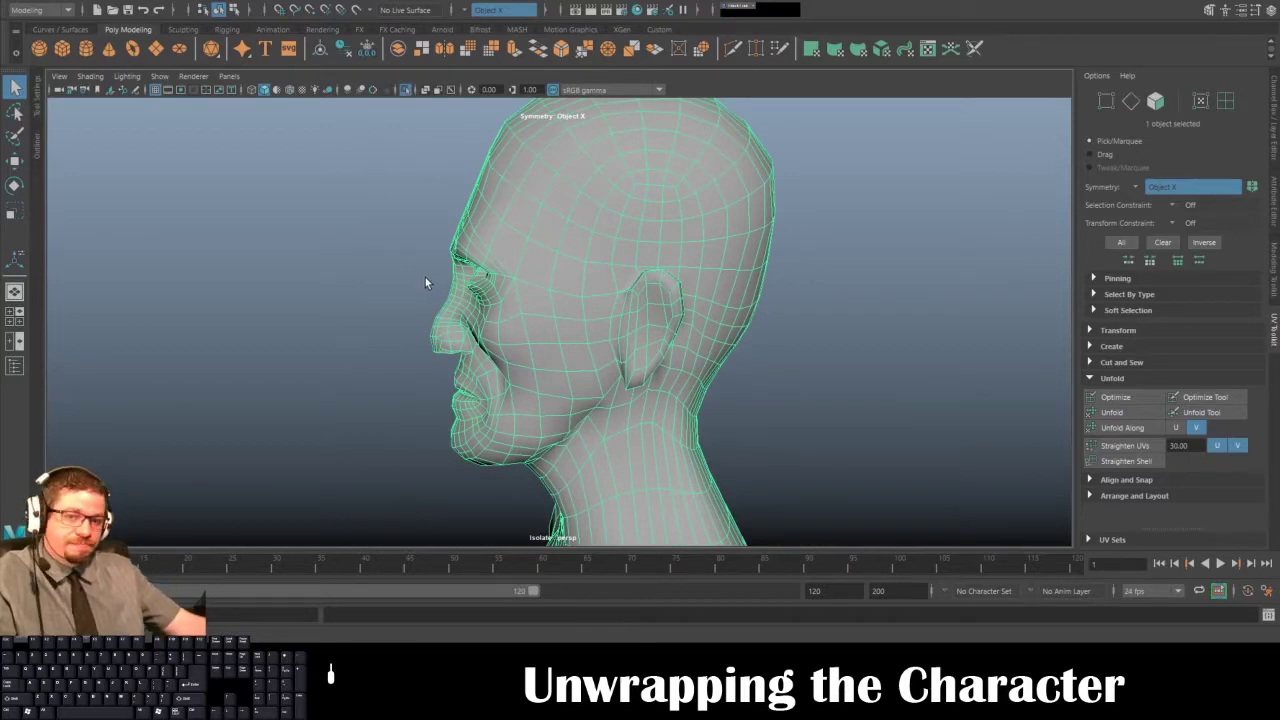
# - Display the checker texture on the character mesh and examine the pattern on the head, torso and arms
pyautogui.keyDown('alt'); pyautogui.moveTo(337, 175); pyautogui.dragTo(543, 212, button='middle'); pyautogui.keyUp('alt')
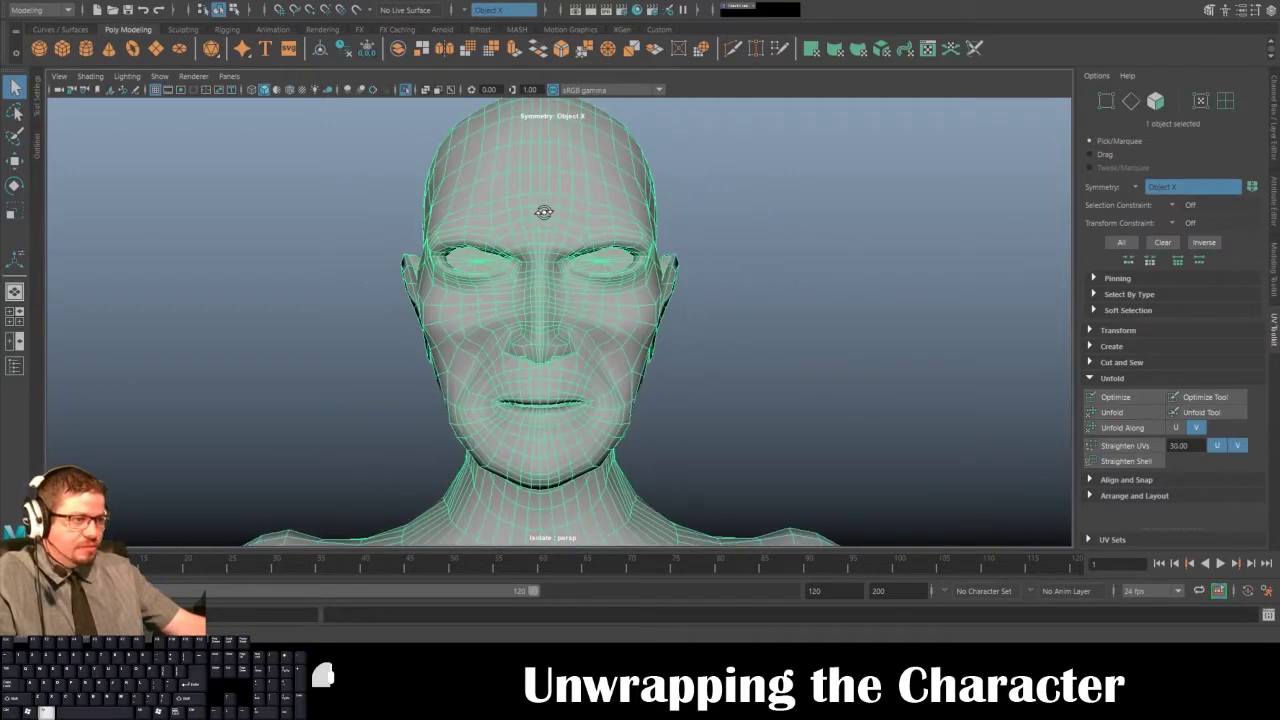
pyautogui.rightClick(540, 190)
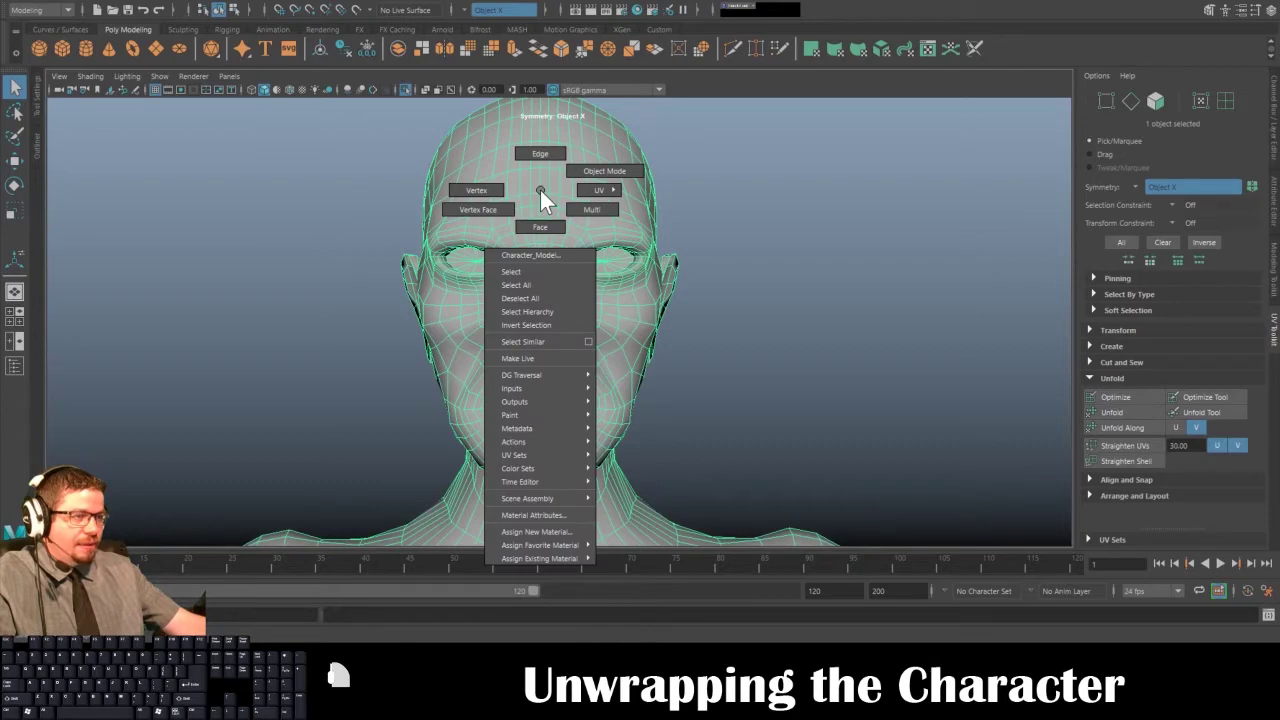
pyautogui.moveTo(540, 190); pyautogui.dragTo(575, 168, button='right')
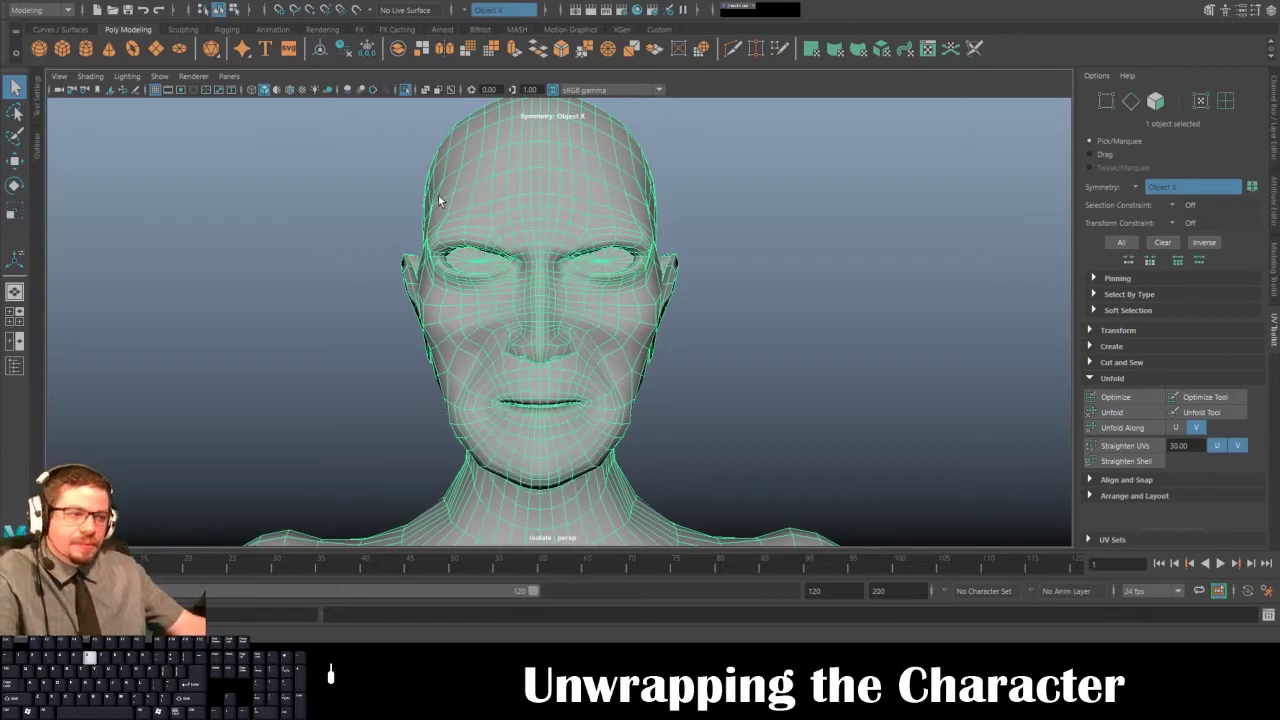
pyautogui.press('6')
pyautogui.scroll(-3, 434, 220)
pyautogui.moveTo(434, 220)
pyautogui.keyDown('alt'); pyautogui.mouseDown()
pyautogui.moveTo(703, 313)
pyautogui.moveTo(476, 389)
pyautogui.mouseUp(); pyautogui.keyUp('alt')
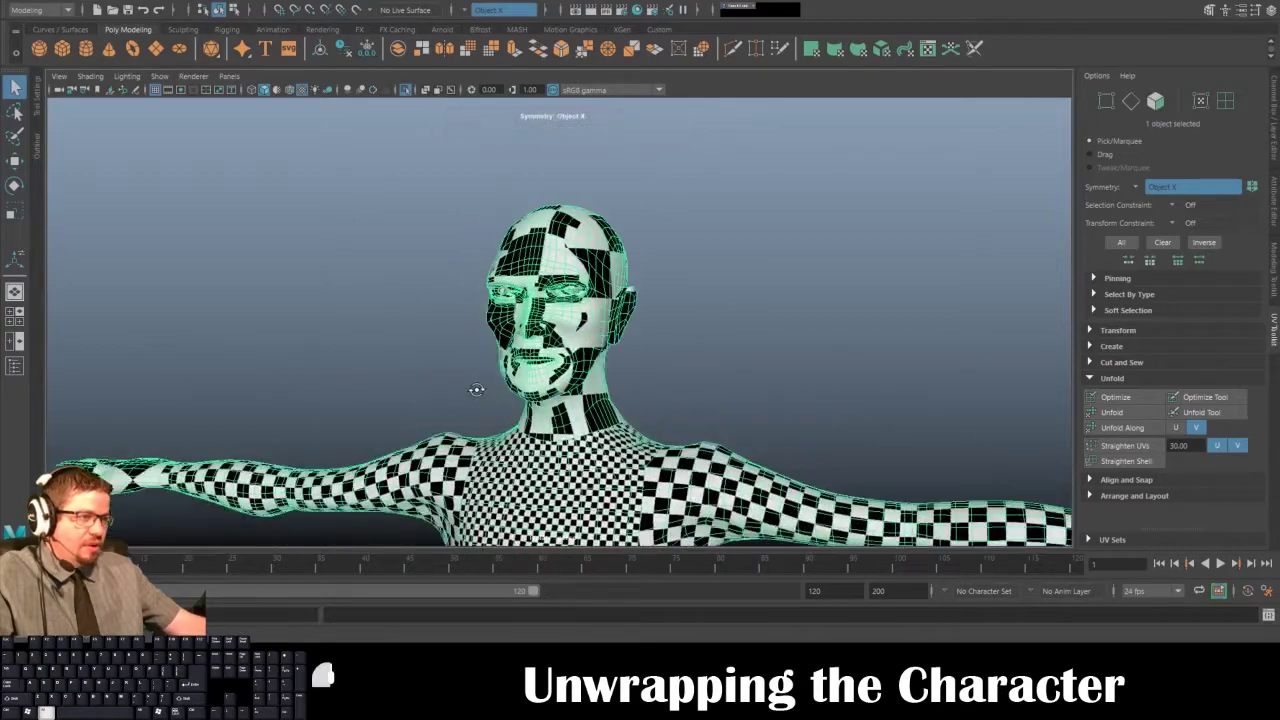
pyautogui.keyDown('alt'); pyautogui.moveTo(476, 389); pyautogui.dragTo(313, 219, button='right'); pyautogui.keyUp('alt')
pyautogui.keyDown('alt'); pyautogui.moveTo(440, 420); pyautogui.dragTo(430, 230, button='middle'); pyautogui.keyUp('alt')
pyautogui.keyDown('alt'); pyautogui.moveTo(548, 350); pyautogui.dragTo(483, 296, button='right'); pyautogui.keyUp('alt')
pyautogui.keyDown('alt'); pyautogui.moveTo(483, 296); pyautogui.dragTo(474, 380, button='middle'); pyautogui.keyUp('alt')
pyautogui.keyDown('alt'); pyautogui.moveTo(360, 160); pyautogui.dragTo(478, 258, button='right'); pyautogui.keyUp('alt')
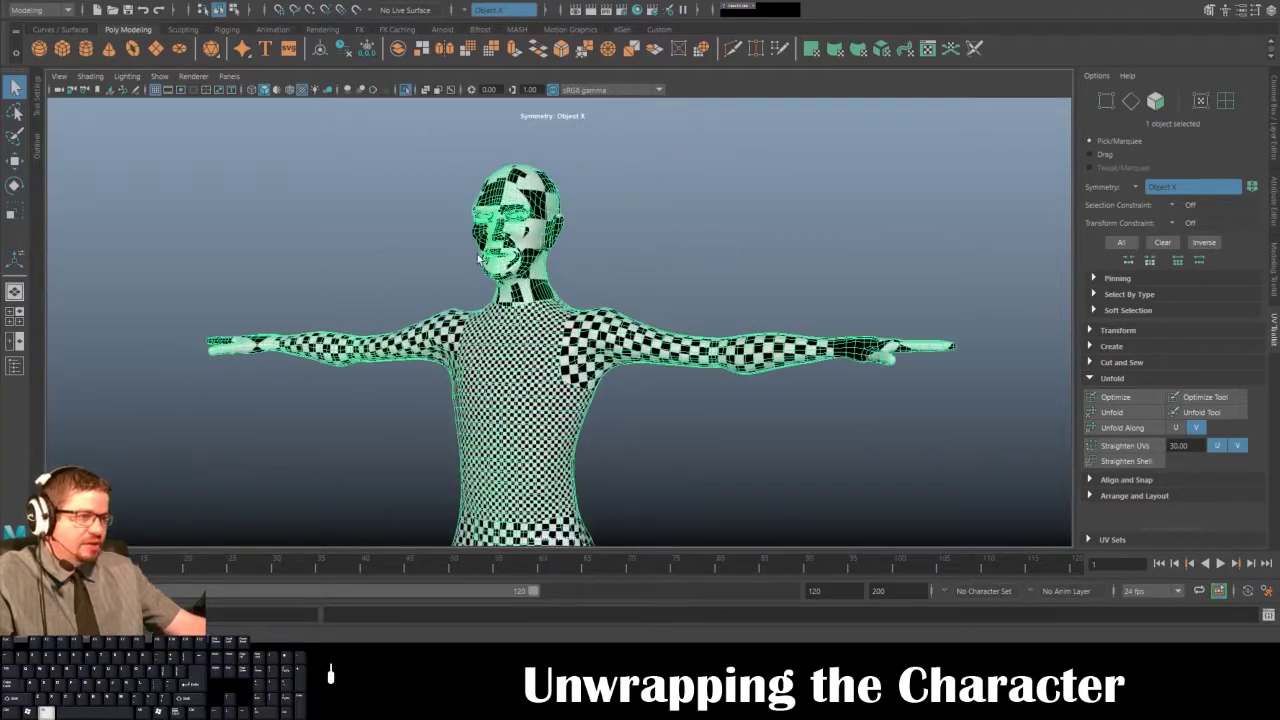
pyautogui.keyDown('alt'); pyautogui.moveTo(478, 258); pyautogui.dragTo(528, 390, button='middle'); pyautogui.keyUp('alt')
pyautogui.keyDown('alt'); pyautogui.moveTo(528, 390); pyautogui.dragTo(586, 405, button='right'); pyautogui.keyUp('alt')
pyautogui.keyDown('alt'); pyautogui.moveTo(586, 405); pyautogui.dragTo(565, 326, button='middle'); pyautogui.keyUp('alt')
# - Find the scattered head and neck UV shells in the UV Editor and select all of their faces
pyautogui.press('space')
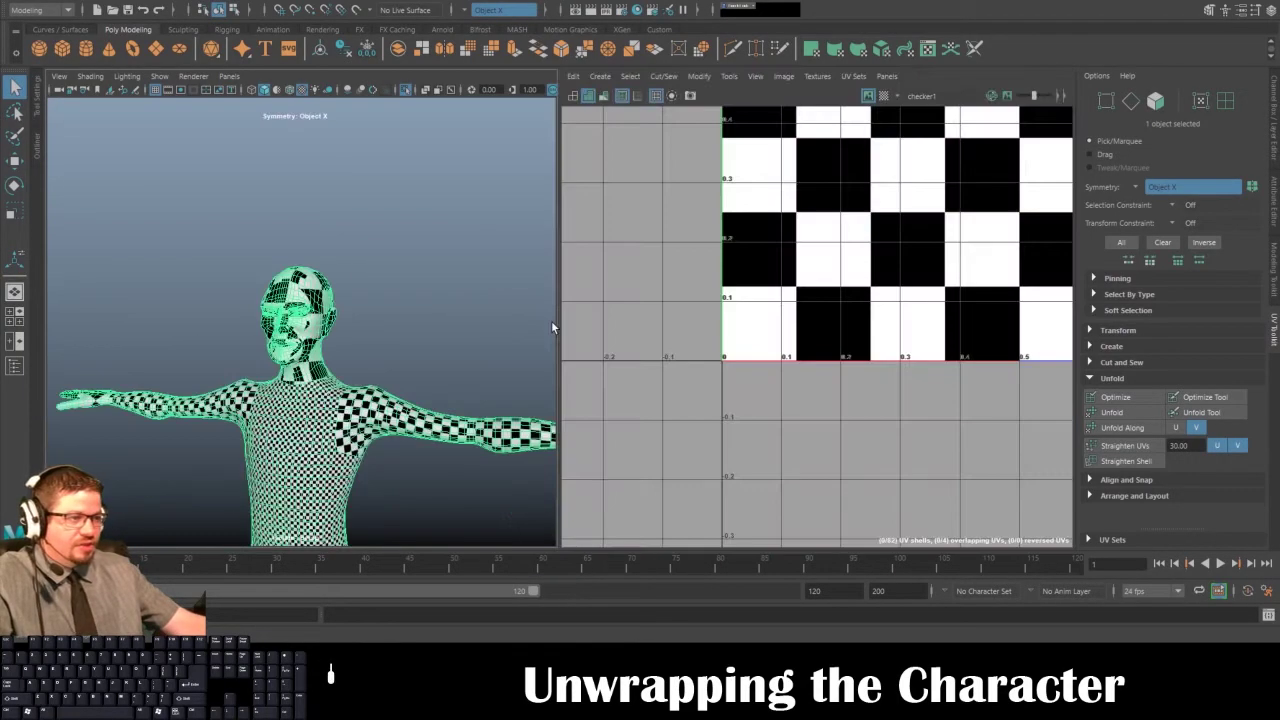
pyautogui.press('space')
pyautogui.scroll(-5, 594, 251)
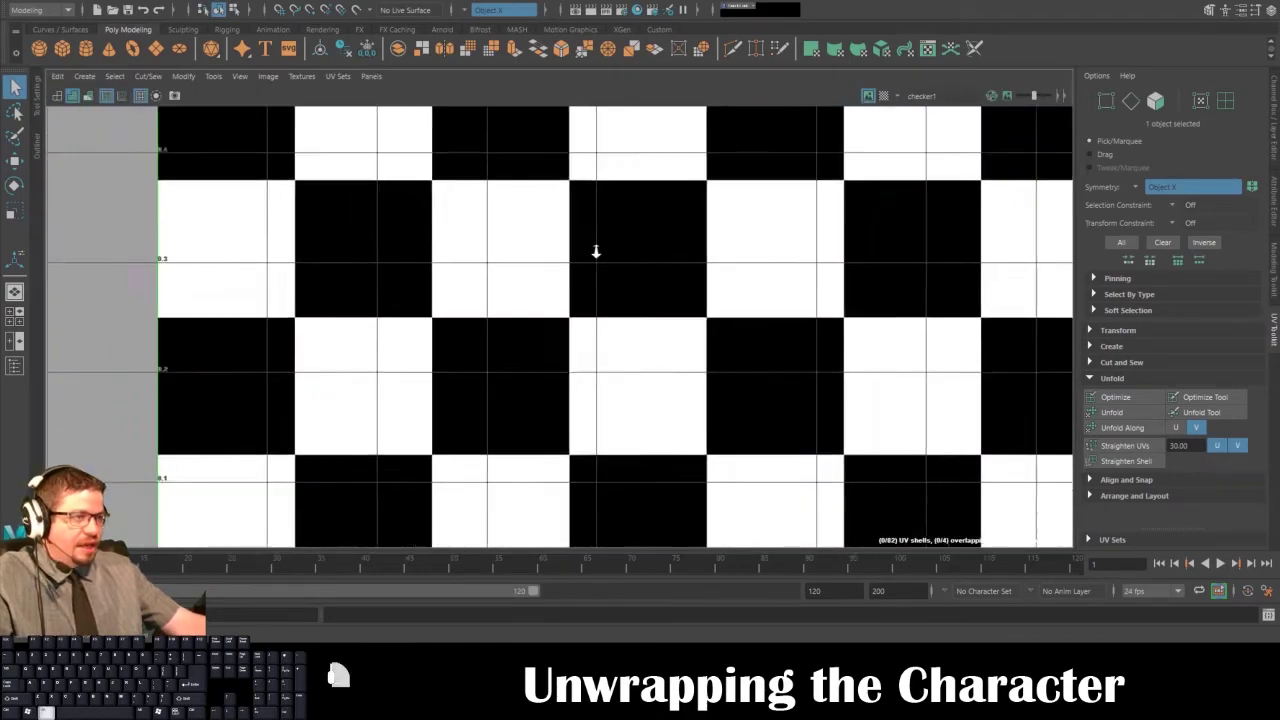
pyautogui.keyDown('alt'); pyautogui.moveTo(697, 219); pyautogui.dragTo(450, 464, button='middle'); pyautogui.keyUp('alt')
pyautogui.keyDown('alt'); pyautogui.moveTo(712, 351); pyautogui.dragTo(372, 491, button='middle'); pyautogui.keyUp('alt')
pyautogui.keyDown('alt'); pyautogui.moveTo(762, 348); pyautogui.dragTo(757, 290, button='right'); pyautogui.keyUp('alt')
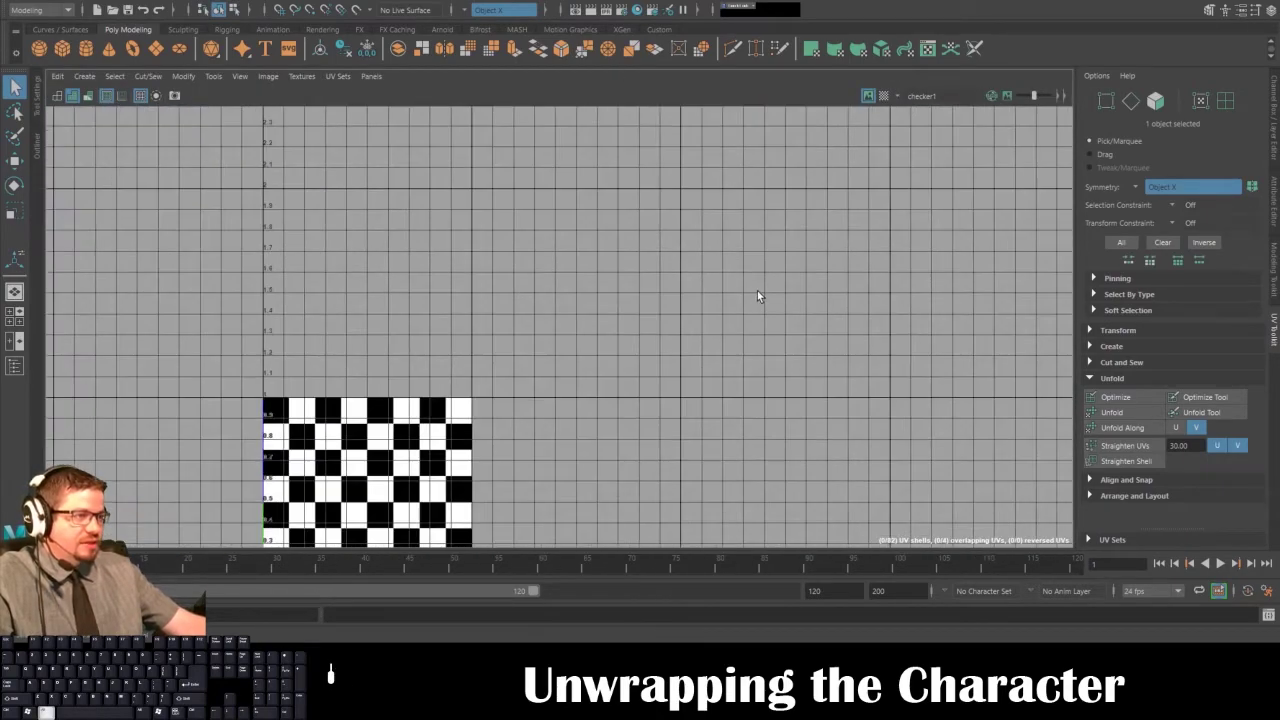
pyautogui.keyDown('alt'); pyautogui.moveTo(789, 437); pyautogui.dragTo(743, 409, button='right'); pyautogui.keyUp('alt')
pyautogui.scroll(-3, 760, 400)
pyautogui.keyDown('alt'); pyautogui.moveTo(541, 183); pyautogui.dragTo(500, 206, button='right'); pyautogui.keyUp('alt')
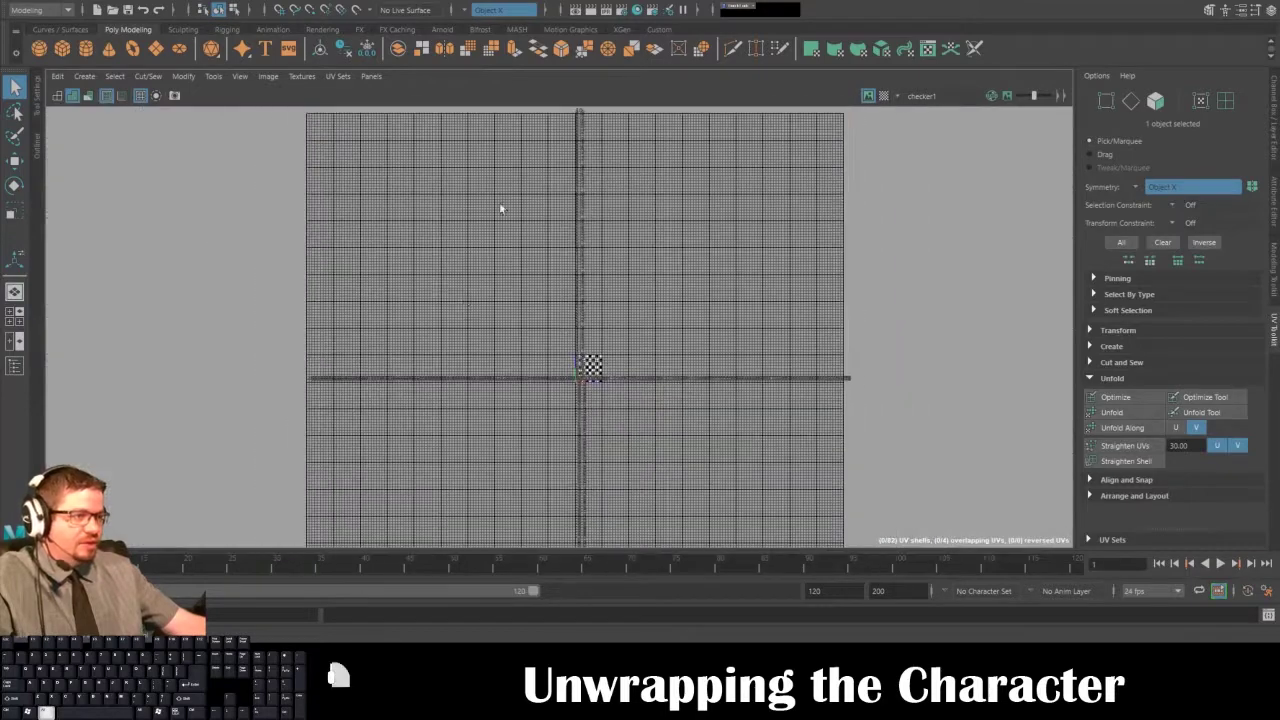
pyautogui.press('space')
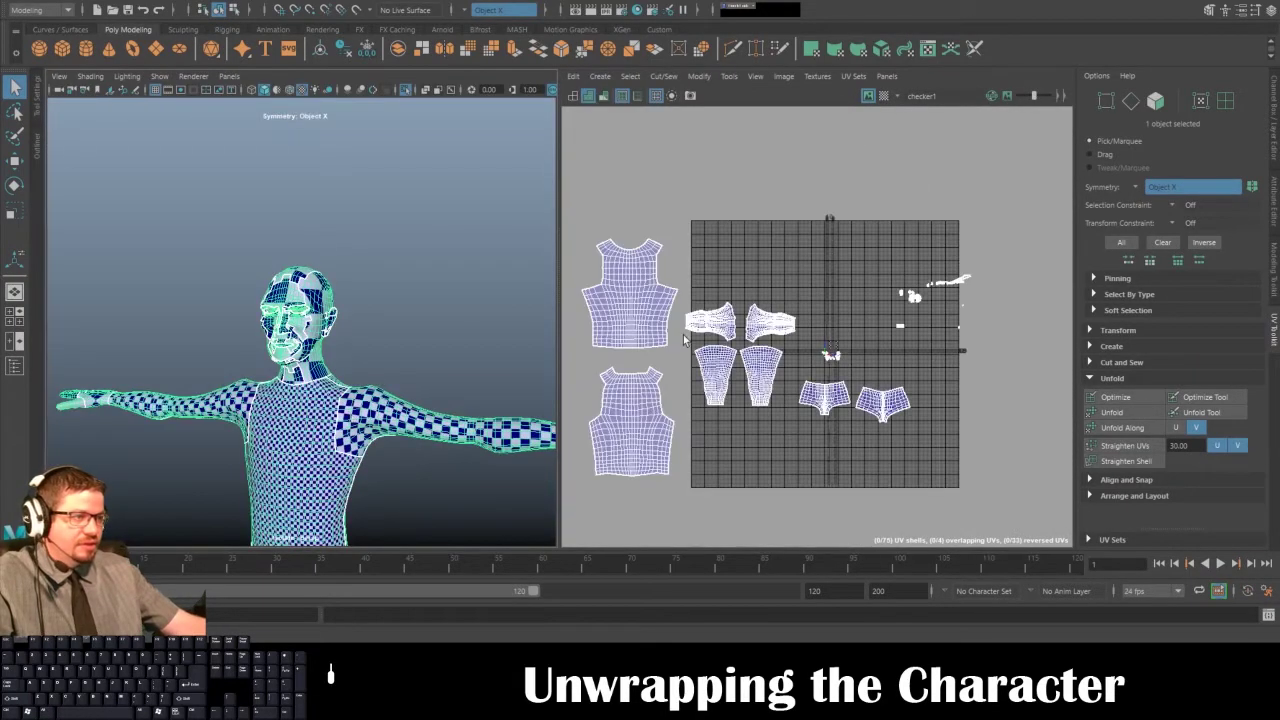
pyautogui.keyDown('alt'); pyautogui.moveTo(895, 265); pyautogui.dragTo(680, 259, button='middle'); pyautogui.keyUp('alt')
pyautogui.keyDown('alt'); pyautogui.moveTo(680, 259); pyautogui.dragTo(891, 429, button='right'); pyautogui.keyUp('alt')
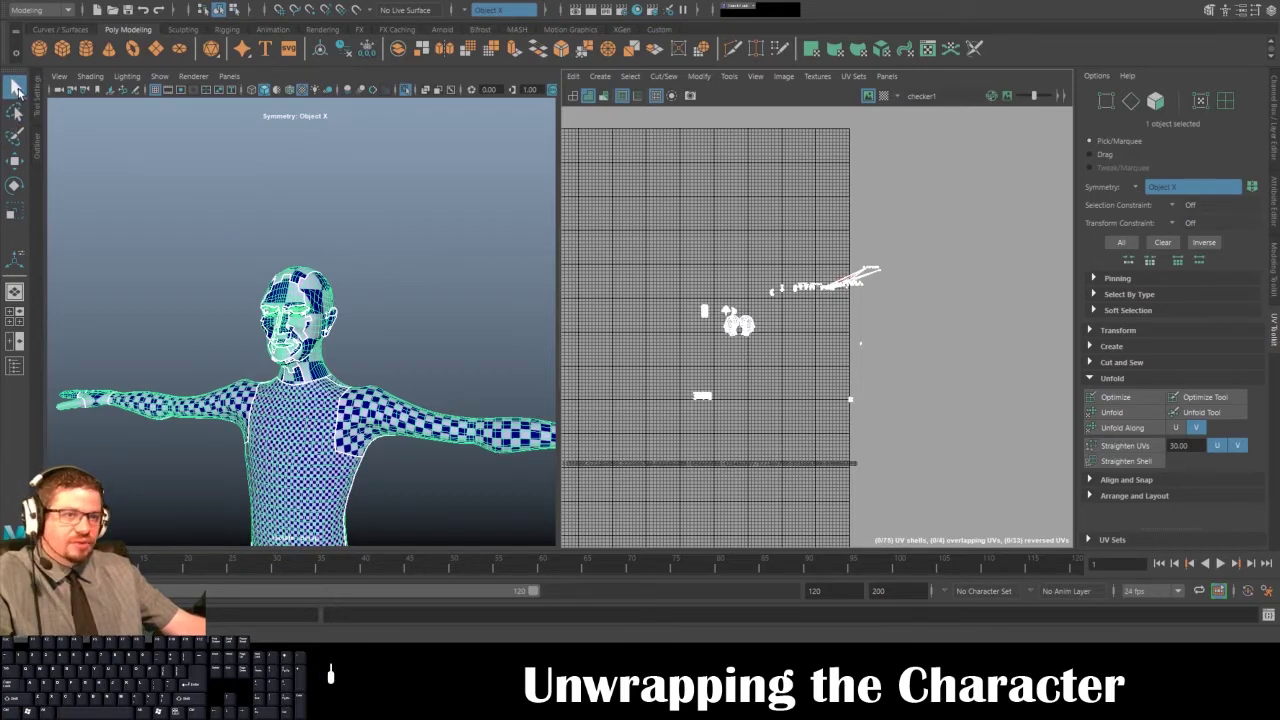
pyautogui.moveTo(829, 280); pyautogui.dragTo(829, 304, button='right')
pyautogui.moveTo(635, 194); pyautogui.dragTo(988, 491)
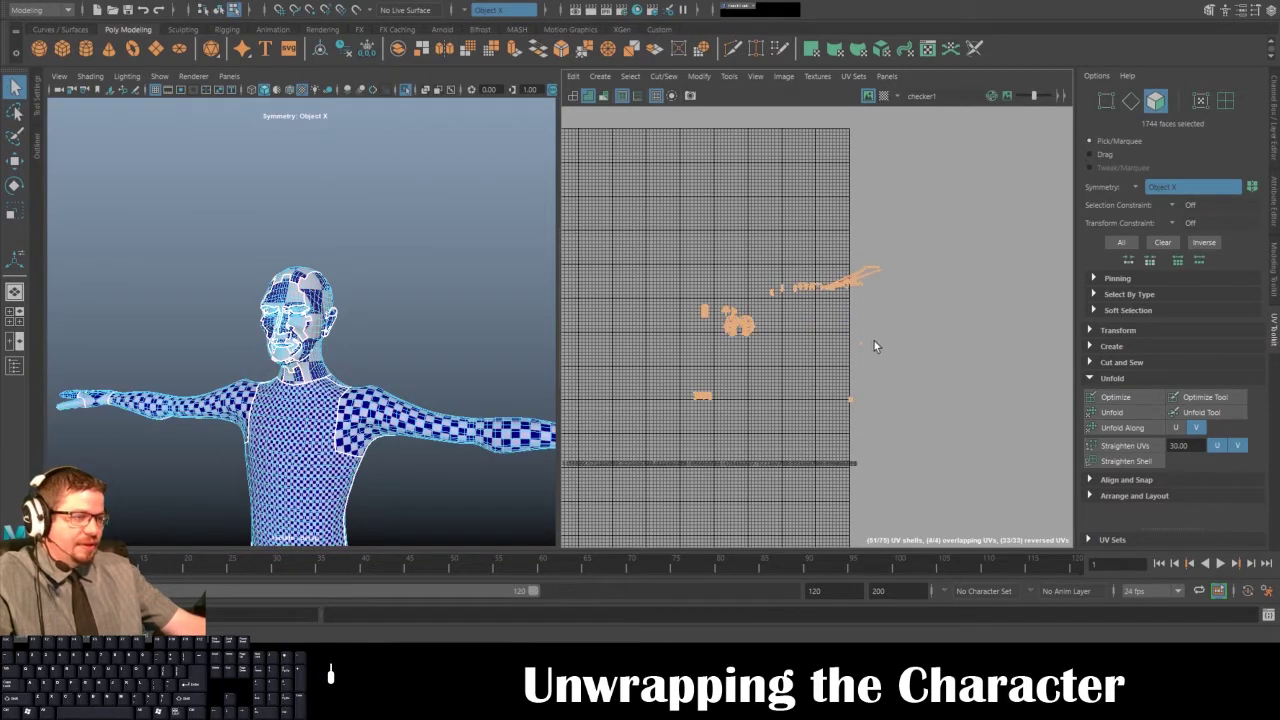
# - Isolate the selected head and neck faces in an enlarged shaded view and check the lower border of the neck
pyautogui.scroll(2, 359, 341)
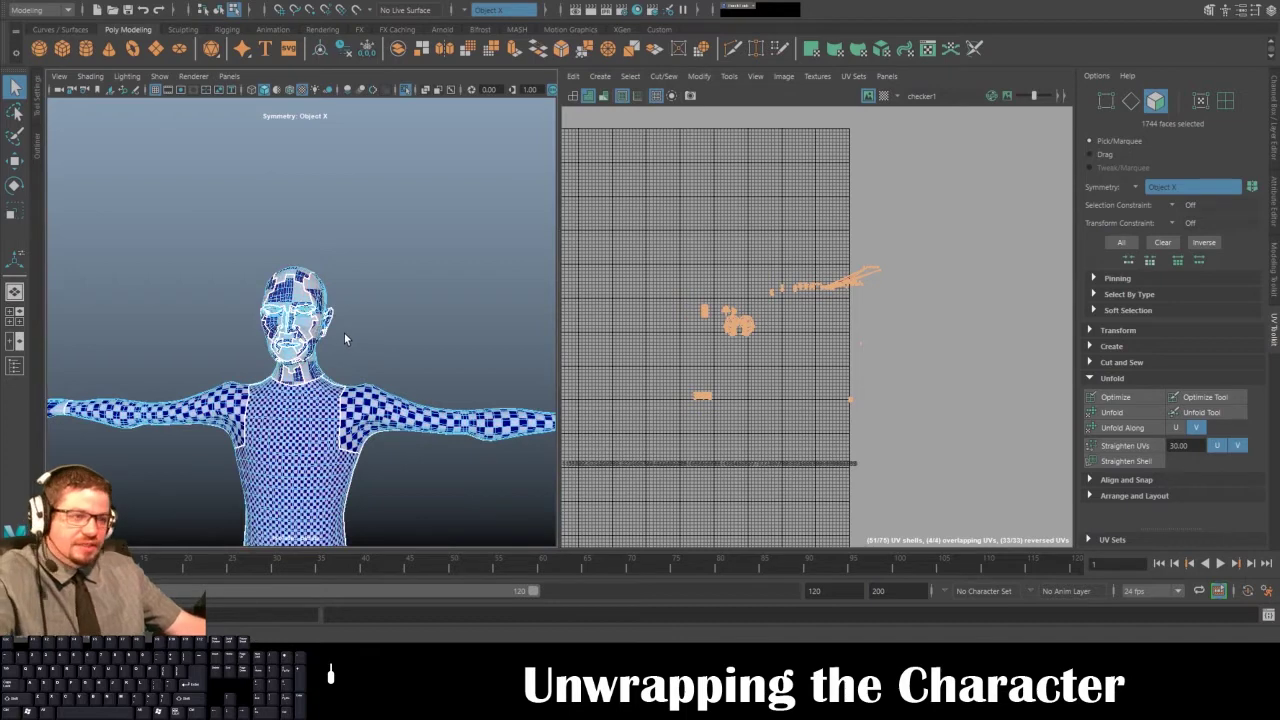
pyautogui.press('space')
pyautogui.press('5')
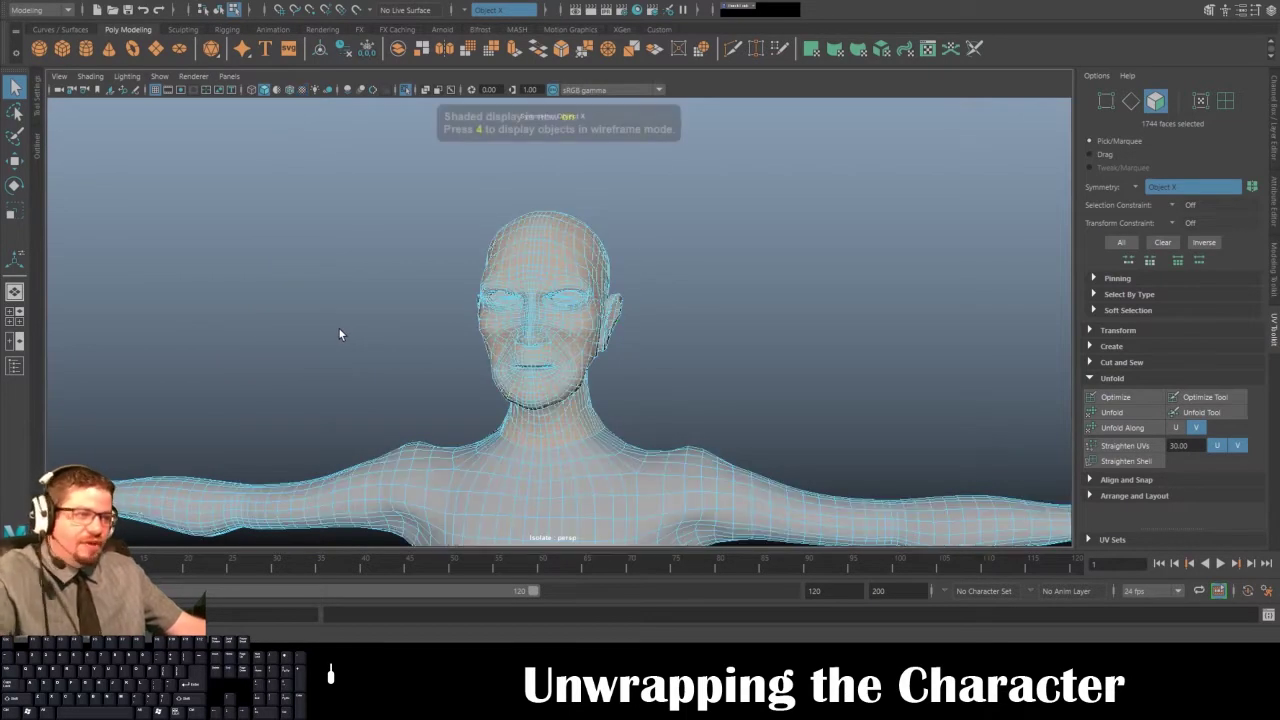
pyautogui.hotkey('shift', 'i')
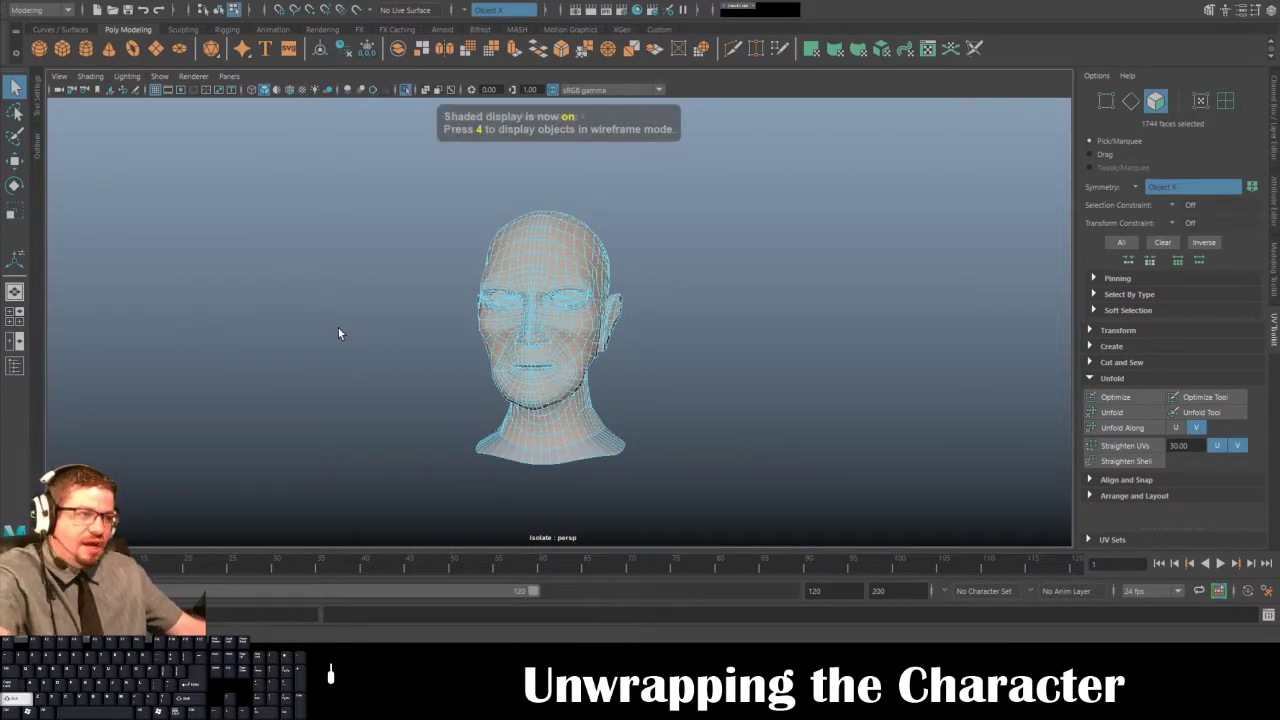
pyautogui.moveTo(401, 330)
pyautogui.keyDown('alt'); pyautogui.mouseDown()
pyautogui.moveTo(643, 357)
pyautogui.moveTo(380, 355)
pyautogui.moveTo(453, 309)
pyautogui.moveTo(508, 317)
pyautogui.moveTo(438, 330)
pyautogui.moveTo(454, 277)
pyautogui.moveTo(451, 341)
pyautogui.mouseUp(); pyautogui.keyUp('alt')
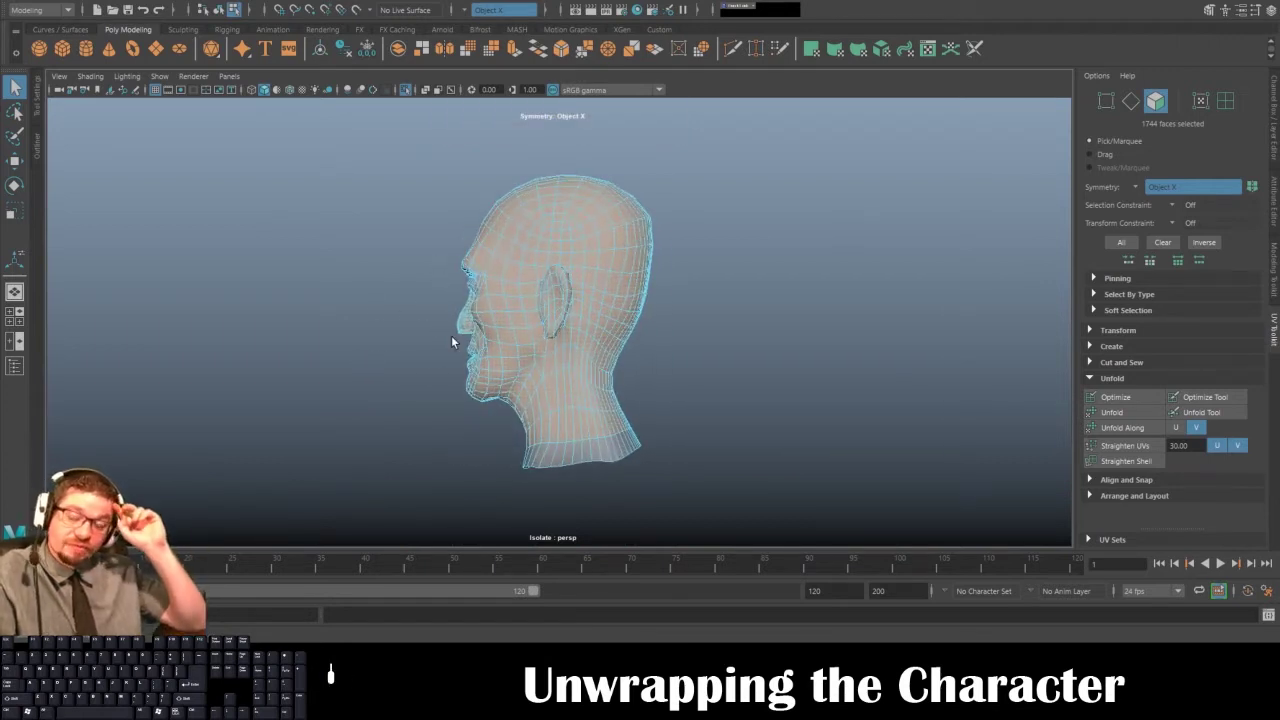
pyautogui.keyDown('alt'); pyautogui.moveTo(548, 378); pyautogui.dragTo(687, 166); pyautogui.keyUp('alt')
pyautogui.keyDown('alt'); pyautogui.moveTo(687, 166); pyautogui.dragTo(688, 122, button='middle'); pyautogui.keyUp('alt')
pyautogui.keyDown('alt'); pyautogui.moveTo(646, 271); pyautogui.dragTo(813, 478, button='right'); pyautogui.keyUp('alt')
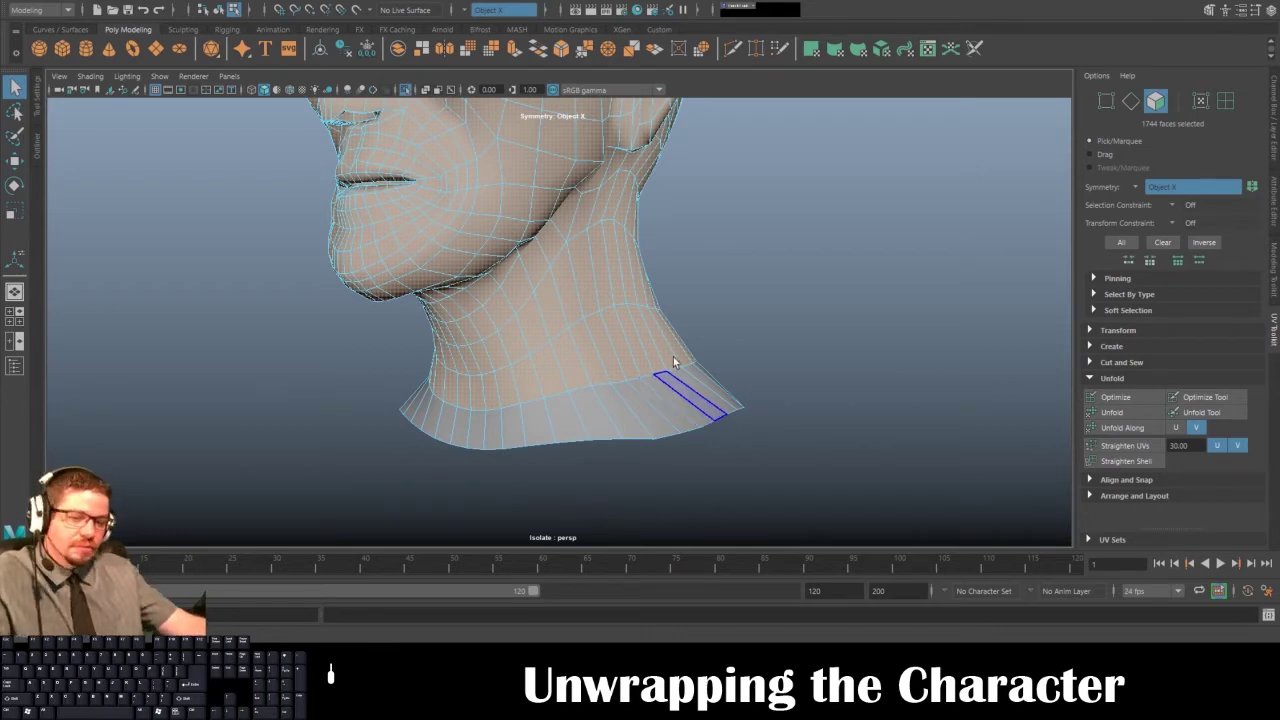
pyautogui.keyDown('alt'); pyautogui.moveTo(708, 300); pyautogui.dragTo(630, 260); pyautogui.keyUp('alt')
# - Frame the head from the front and apply a camera-based UV projection to the selected head and neck faces
pyautogui.press('space')
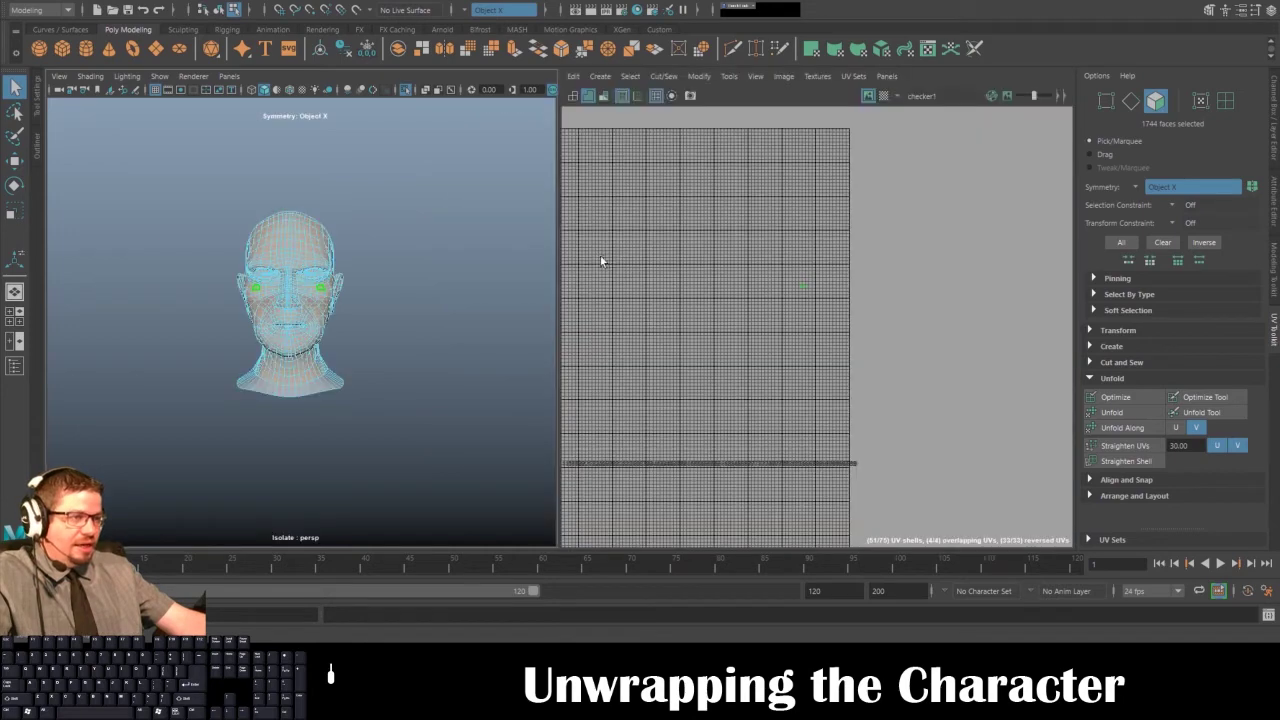
pyautogui.keyDown('alt'); pyautogui.moveTo(394, 268); pyautogui.dragTo(432, 258, button='middle'); pyautogui.keyUp('alt')
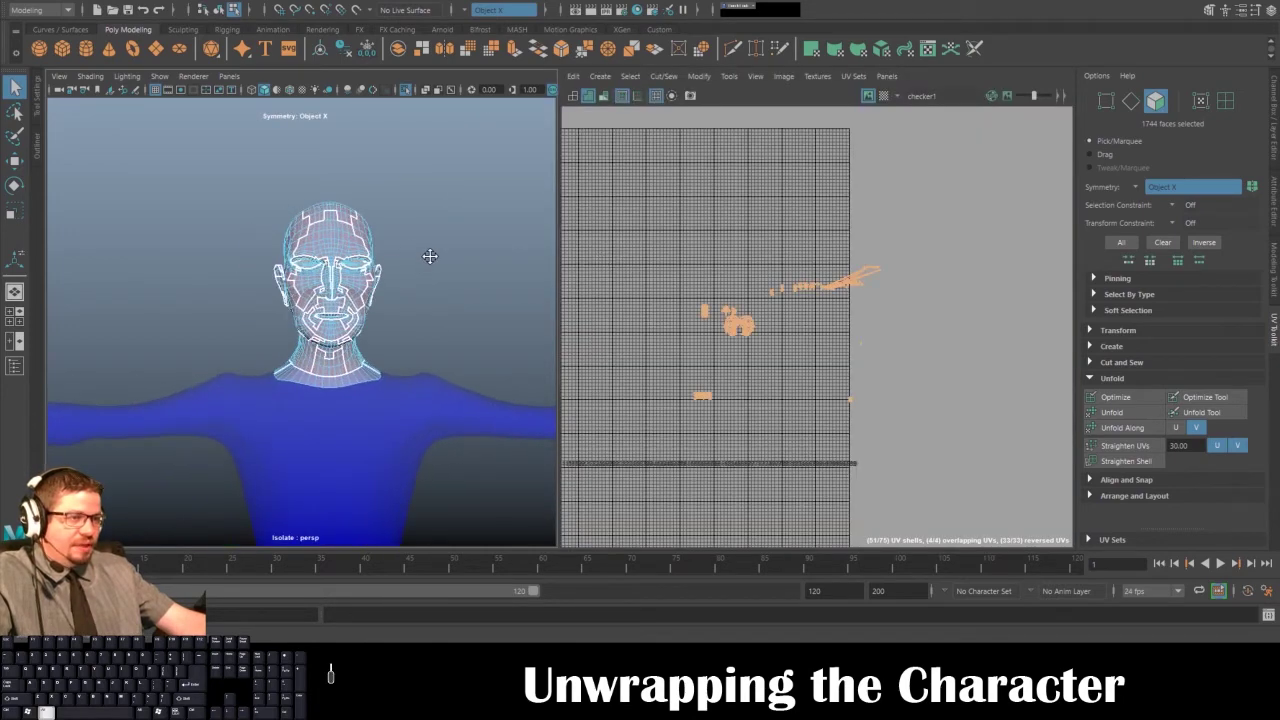
pyautogui.click(362, 284)
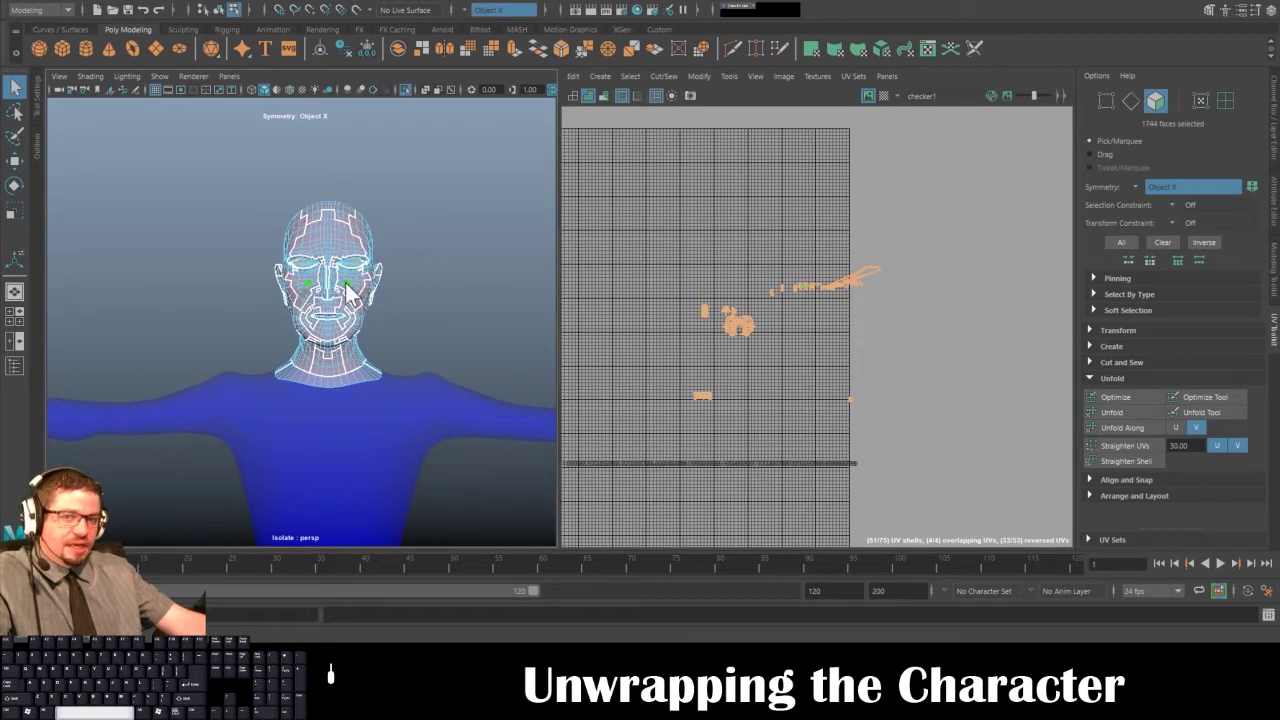
pyautogui.press('space')
pyautogui.click(466, 310)
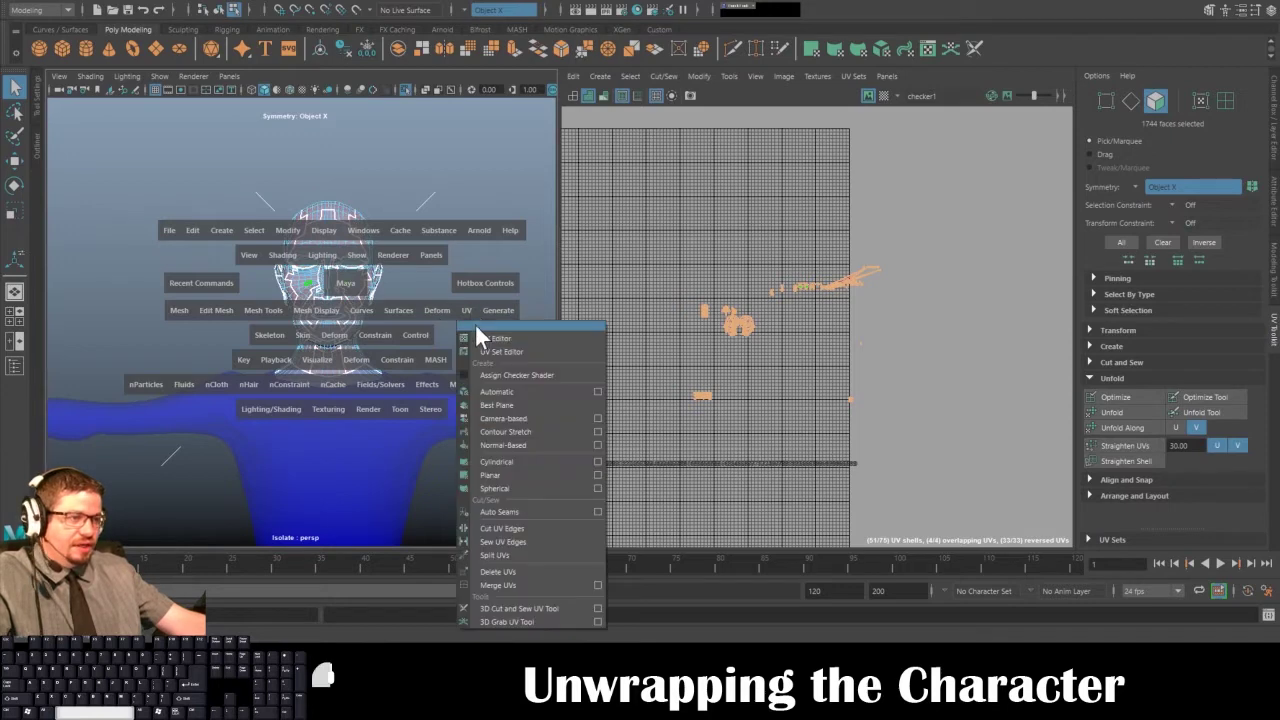
pyautogui.click(498, 419)
# - Return to object mode, turn off the isolated display and reselect the whole character mesh
pyautogui.moveTo(380, 268); pyautogui.dragTo(414, 247, button='right')
pyautogui.click(354, 275)
pyautogui.click(448, 277)
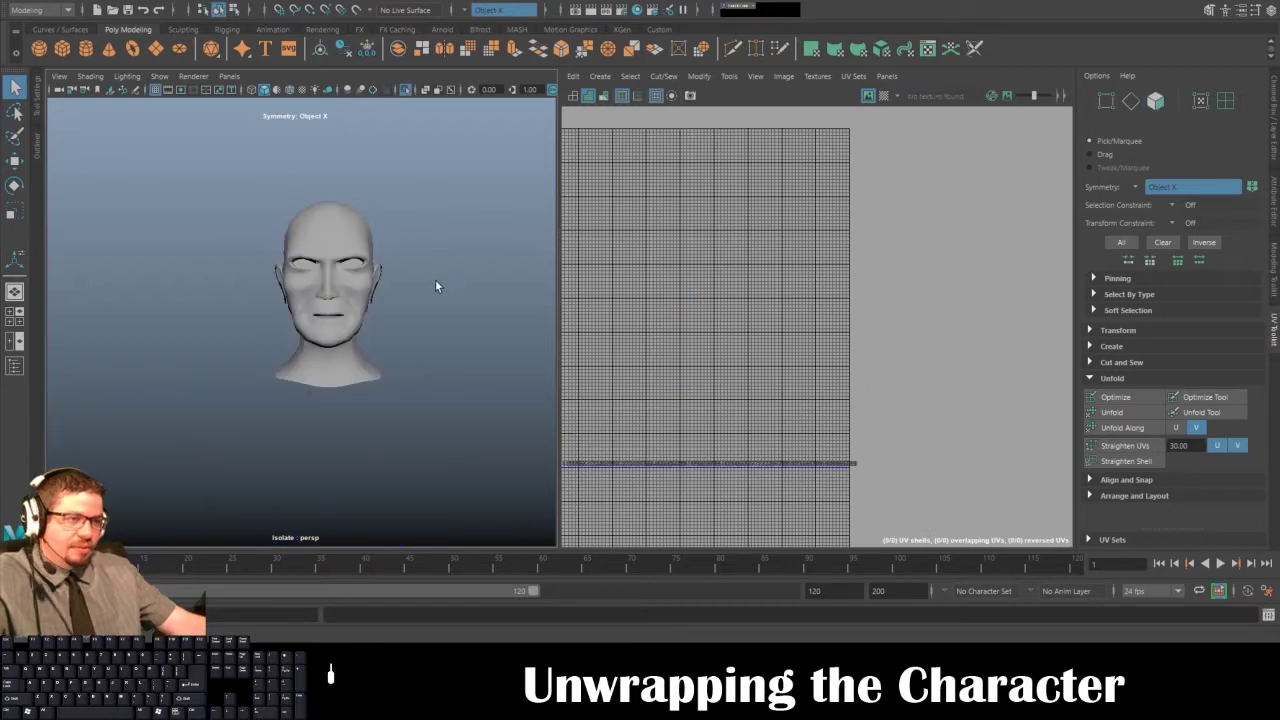
pyautogui.hotkey('shift', 'i')
pyautogui.click(356, 318)
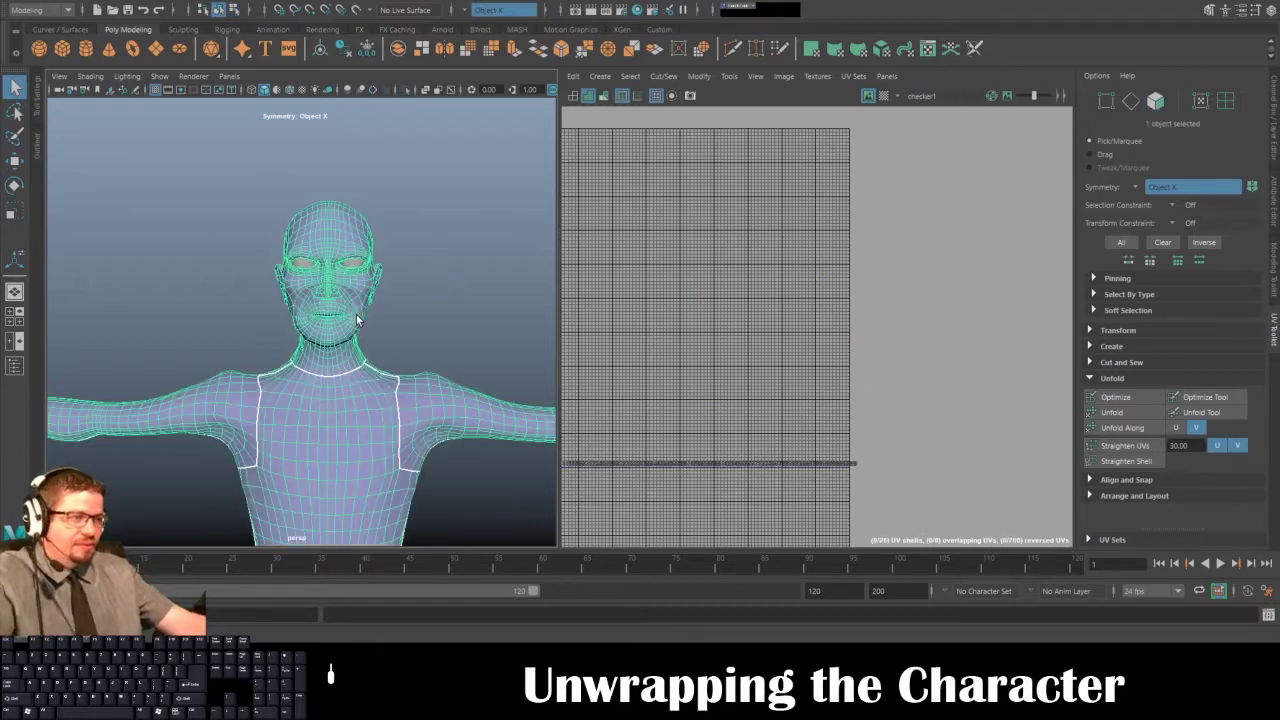
# - Frame the newly projected head shell and its neighbouring shells around the 0 to 1 UV tile
pyautogui.keyDown('alt'); pyautogui.moveTo(700, 349); pyautogui.dragTo(450, 100, button='right'); pyautogui.keyUp('alt')
pyautogui.keyDown('alt'); pyautogui.moveTo(823, 213); pyautogui.dragTo(910, 90, button='middle'); pyautogui.keyUp('alt')
pyautogui.keyDown('alt'); pyautogui.moveTo(660, 220); pyautogui.dragTo(801, 330, button='right'); pyautogui.keyUp('alt')
pyautogui.keyDown('alt'); pyautogui.moveTo(801, 330); pyautogui.dragTo(790, 361, button='middle'); pyautogui.keyUp('alt')
pyautogui.keyDown('alt'); pyautogui.moveTo(790, 361); pyautogui.dragTo(949, 560, button='right'); pyautogui.keyUp('alt')
pyautogui.keyDown('alt'); pyautogui.moveTo(611, 217); pyautogui.dragTo(787, 327, button='middle'); pyautogui.keyUp('alt')
pyautogui.keyDown('alt'); pyautogui.moveTo(787, 327); pyautogui.dragTo(907, 335, button='right'); pyautogui.keyUp('alt')
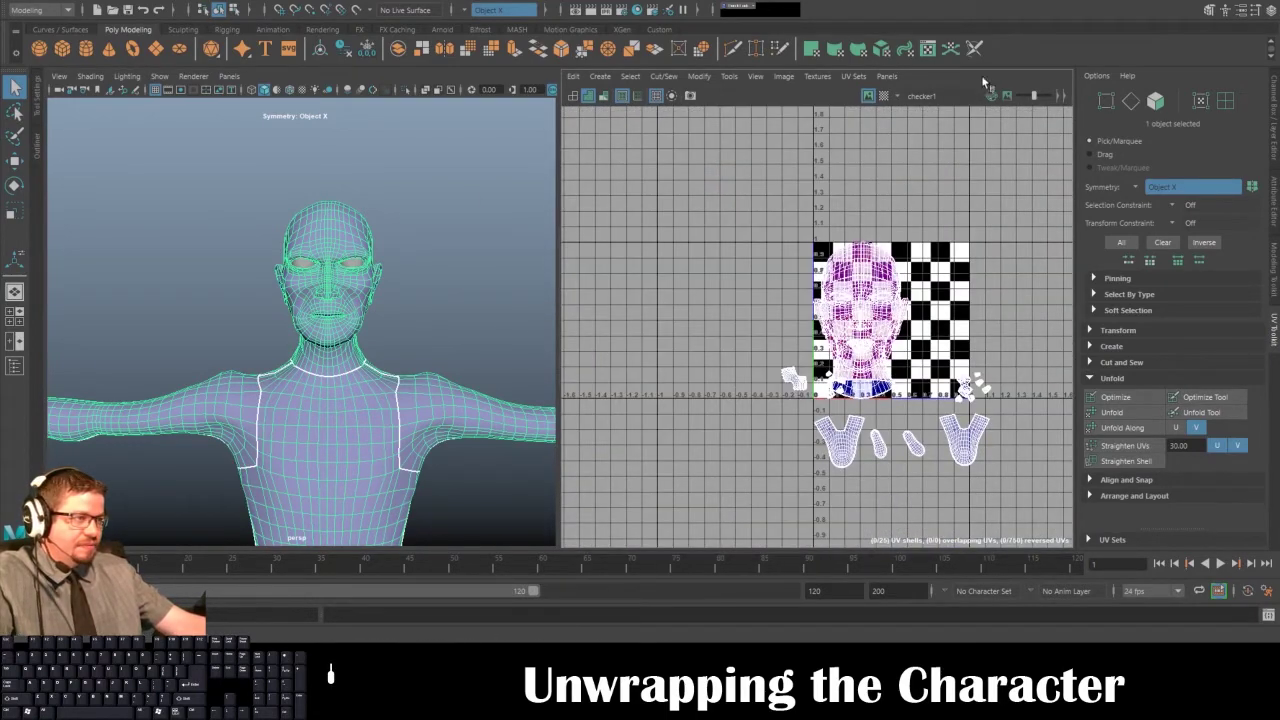
# - Switch to edge selection and frame the back of the head and neck in an enlarged view with the checker texture displayed
pyautogui.keyDown('alt'); pyautogui.moveTo(488, 256); pyautogui.dragTo(316, 262); pyautogui.keyUp('alt')
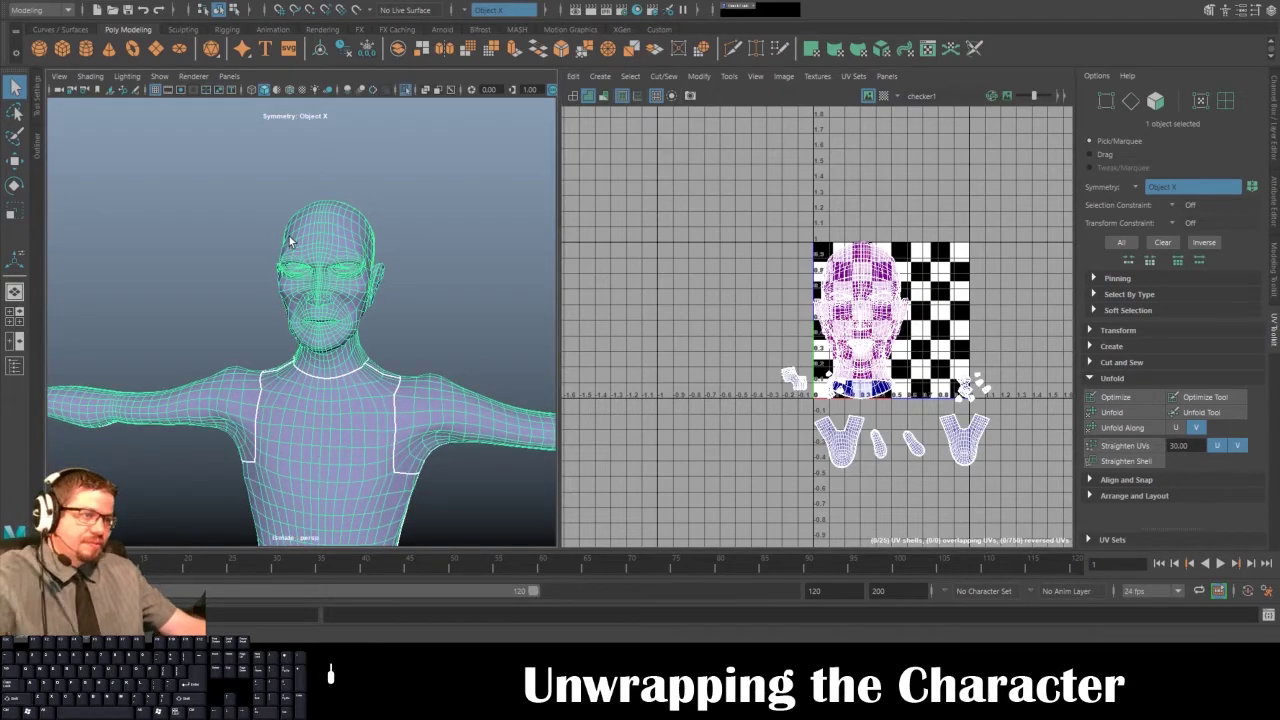
pyautogui.keyDown('alt'); pyautogui.moveTo(290, 243); pyautogui.dragTo(402, 387, button='right'); pyautogui.keyUp('alt')
pyautogui.press('space')
pyautogui.keyDown('alt'); pyautogui.moveTo(372, 314); pyautogui.dragTo(500, 415, button='middle'); pyautogui.keyUp('alt')
pyautogui.moveTo(545, 250); pyautogui.dragTo(550, 191, button='right')
pyautogui.keyDown('alt'); pyautogui.moveTo(536, 257); pyautogui.dragTo(717, 295); pyautogui.keyUp('alt')
pyautogui.click(647, 271)
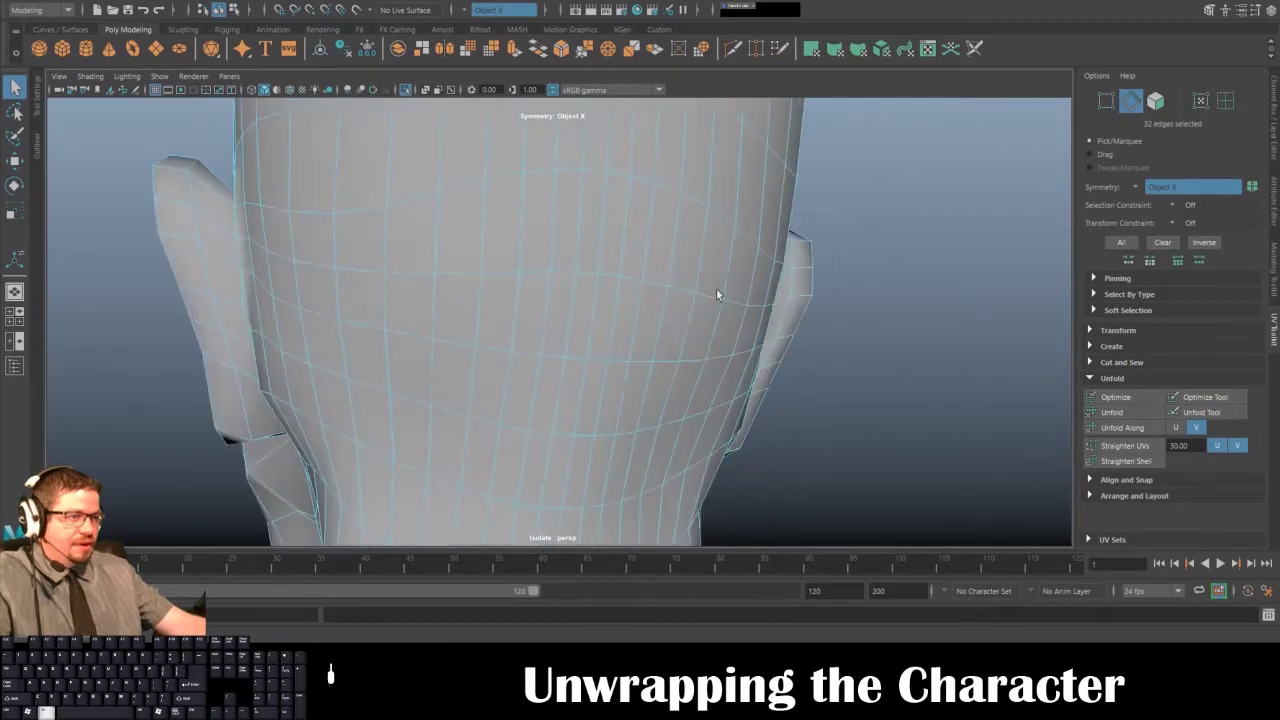
pyautogui.keyDown('alt'); pyautogui.moveTo(717, 295); pyautogui.dragTo(493, 278, button='right'); pyautogui.keyUp('alt')
pyautogui.keyDown('alt'); pyautogui.moveTo(493, 278); pyautogui.dragTo(486, 221, button='middle'); pyautogui.keyUp('alt')
pyautogui.click(484, 228)
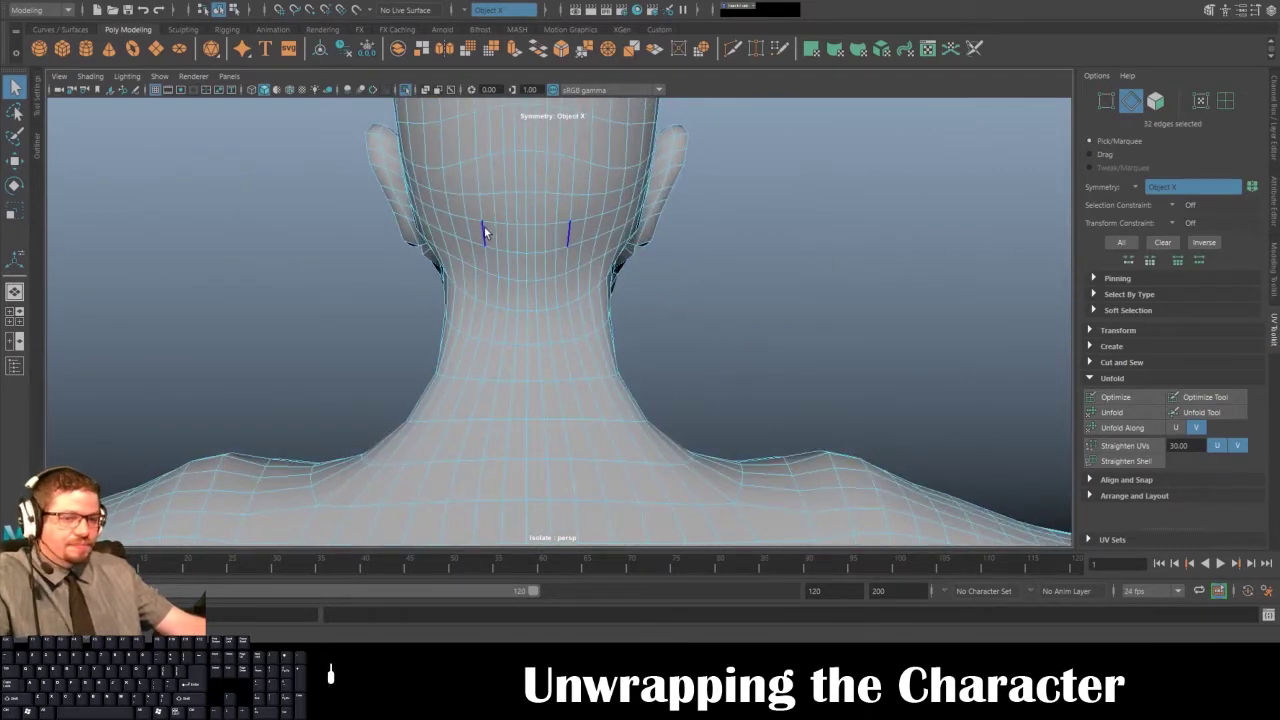
pyautogui.press('6')
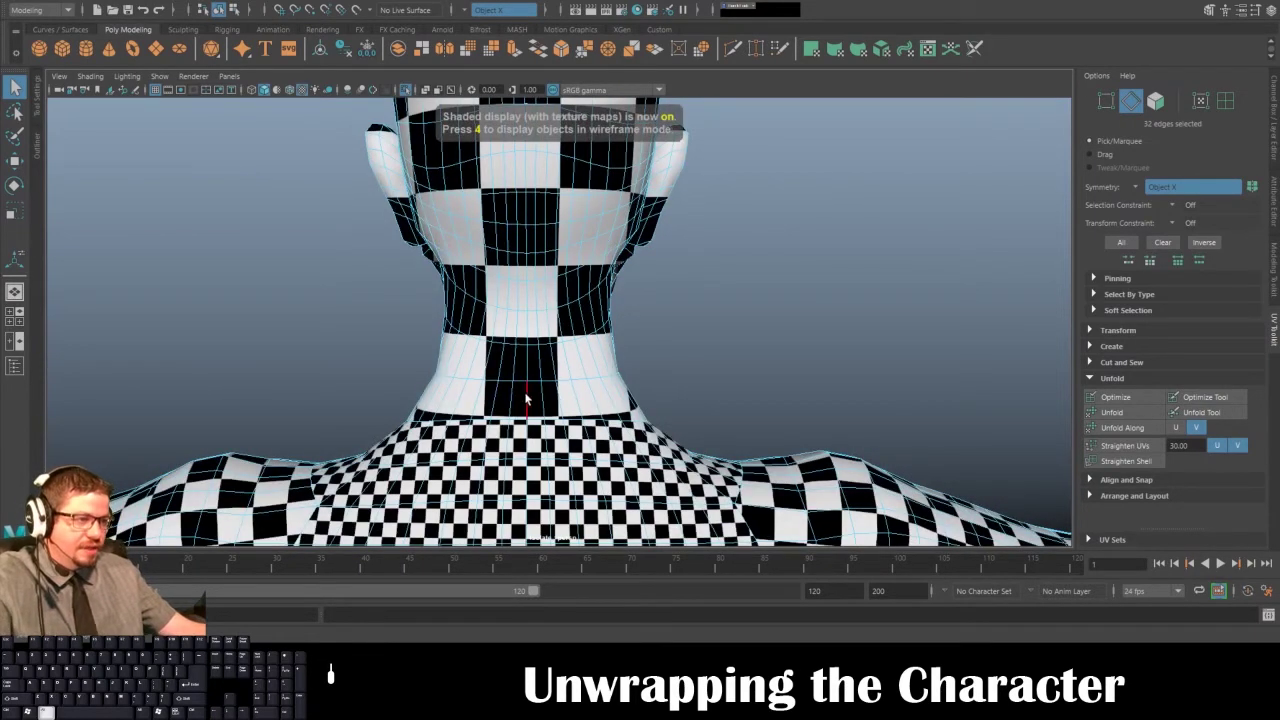
# - Select the centre edges from the base of the neck up the back of the head to the crown and cut the UVs there
pyautogui.keyDown('shift'); pyautogui.click(526, 362); pyautogui.keyUp('shift')
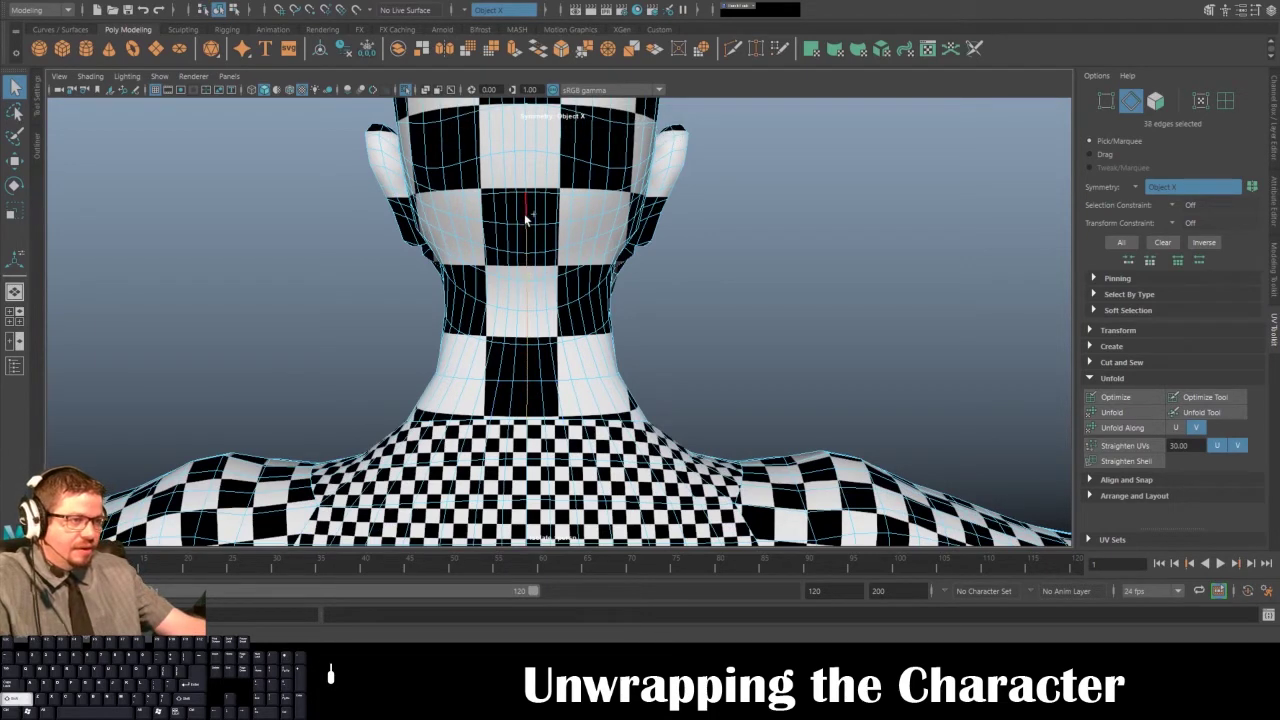
pyautogui.keyDown('shift'); pyautogui.click(533, 177); pyautogui.keyUp('shift')
pyautogui.press('f')
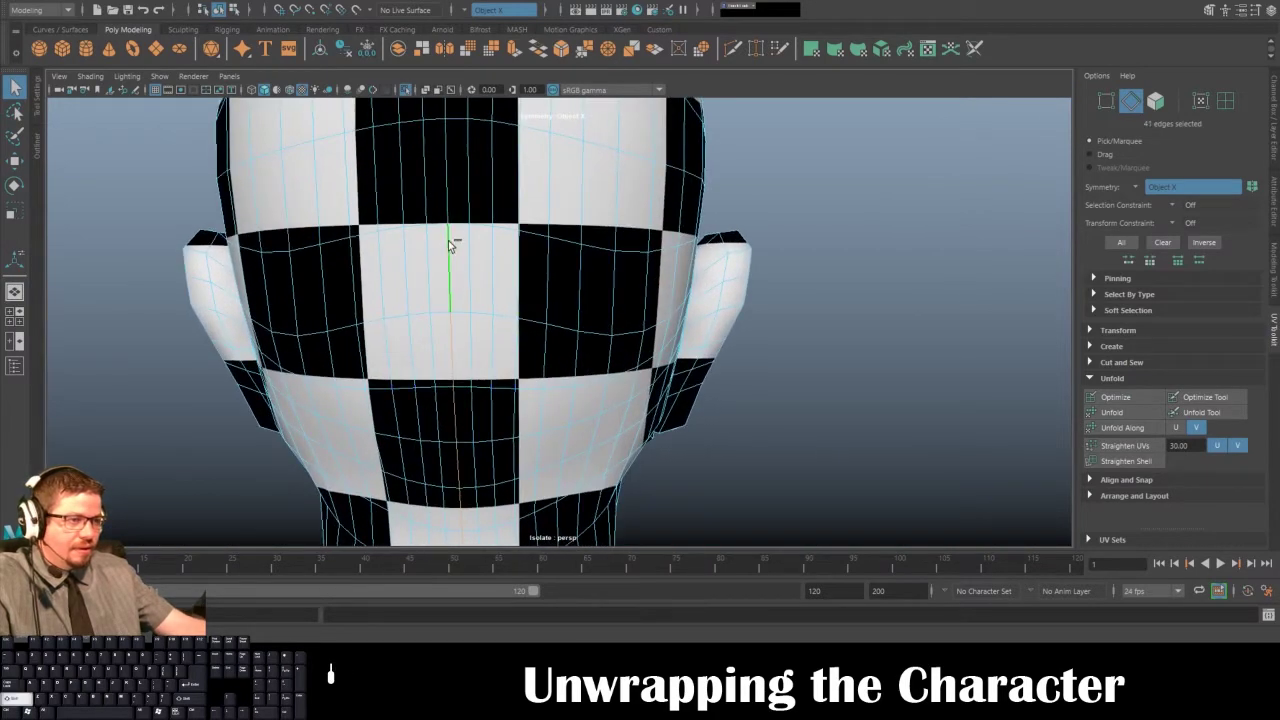
pyautogui.keyDown('shift'); pyautogui.click(449, 186); pyautogui.keyUp('shift')
pyautogui.keyDown('alt'); pyautogui.moveTo(462, 205); pyautogui.dragTo(471, 360, button='middle'); pyautogui.keyUp('alt')
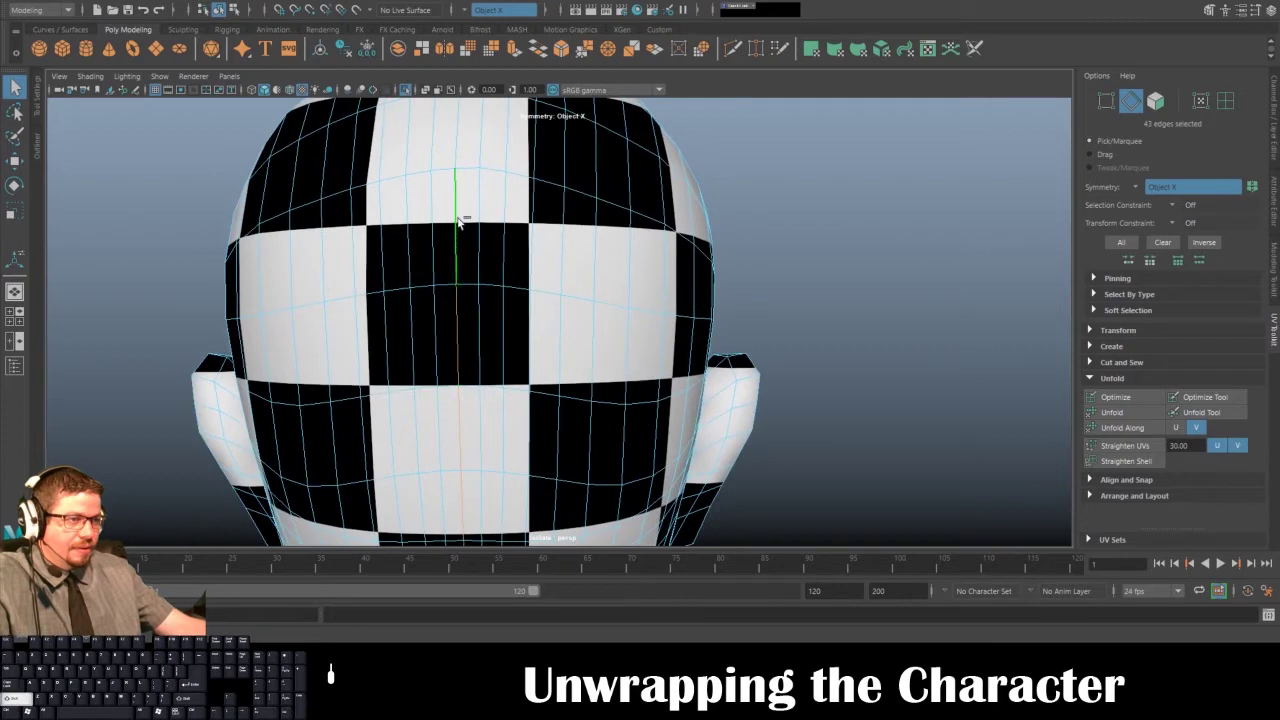
pyautogui.keyDown('alt'); pyautogui.moveTo(459, 222); pyautogui.dragTo(466, 277); pyautogui.keyUp('alt')
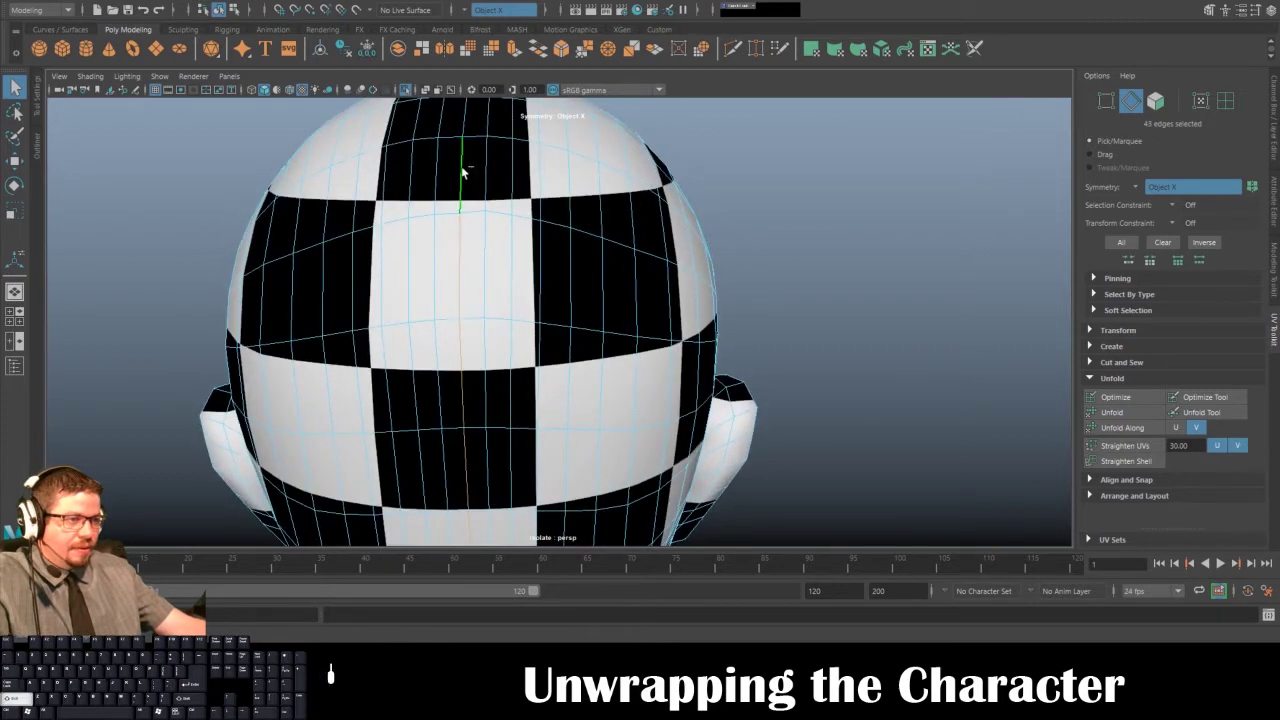
pyautogui.keyDown('alt'); pyautogui.moveTo(459, 119); pyautogui.dragTo(477, 249); pyautogui.keyUp('alt')
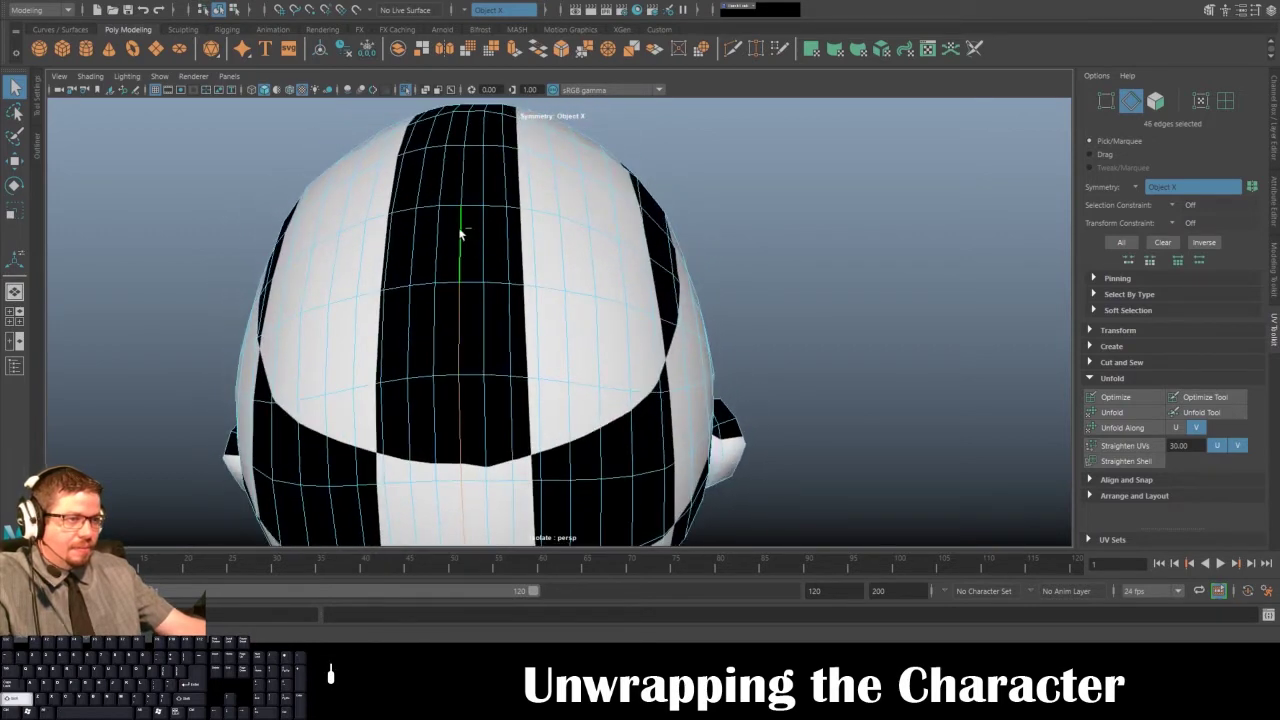
pyautogui.keyDown('alt'); pyautogui.moveTo(465, 186); pyautogui.dragTo(677, 243); pyautogui.keyUp('alt')
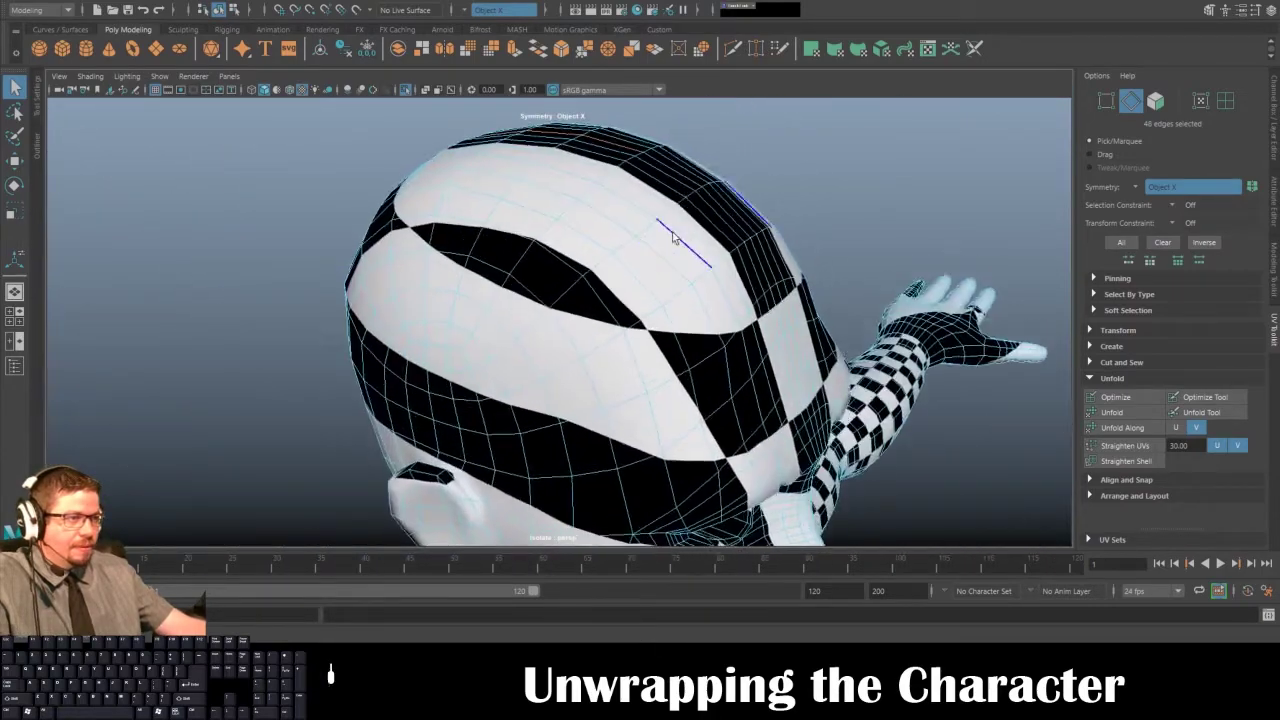
pyautogui.keyDown('alt'); pyautogui.moveTo(663, 164); pyautogui.dragTo(424, 255); pyautogui.keyUp('alt')
pyautogui.hotkey('ctrl', 'z')
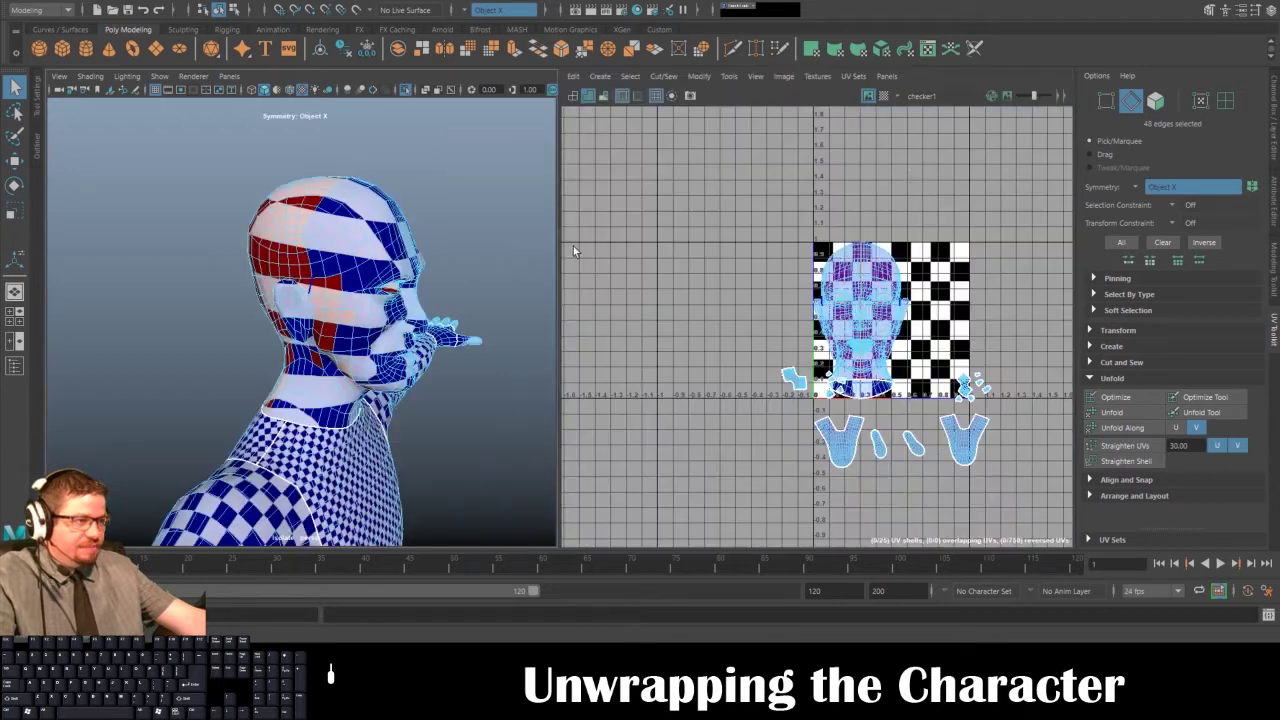
pyautogui.click(670, 79)
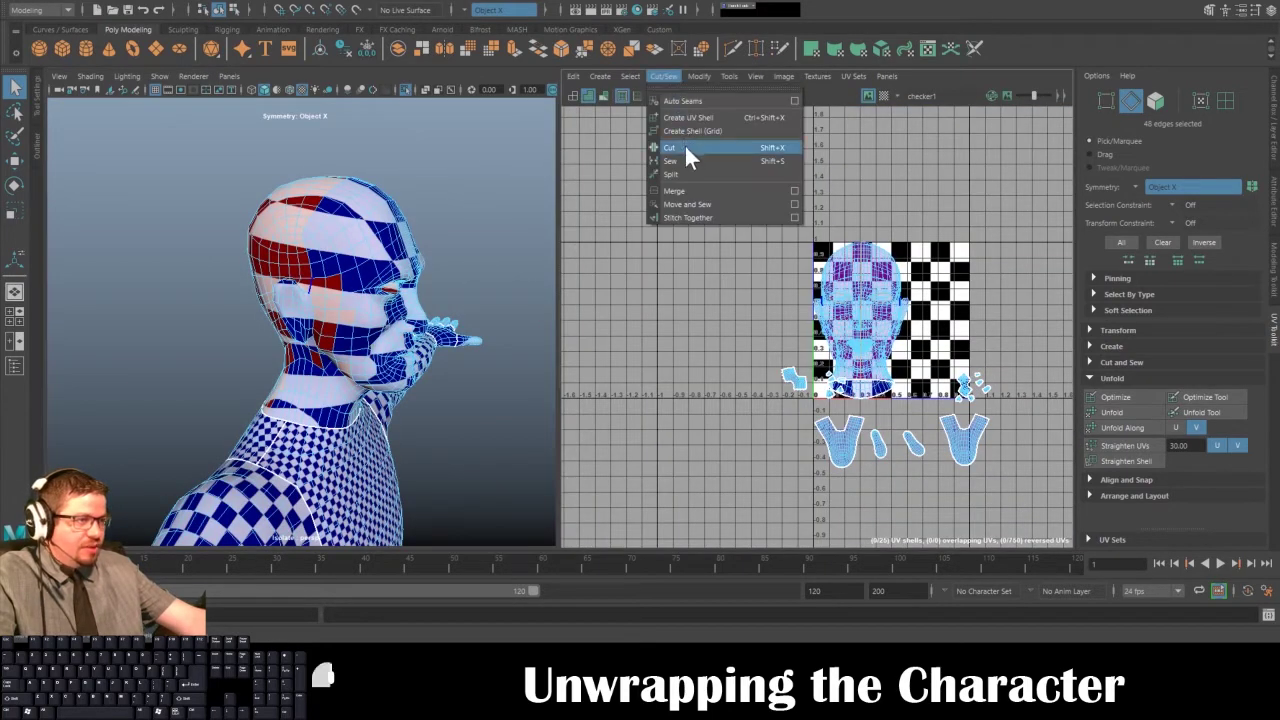
pyautogui.click(684, 143)
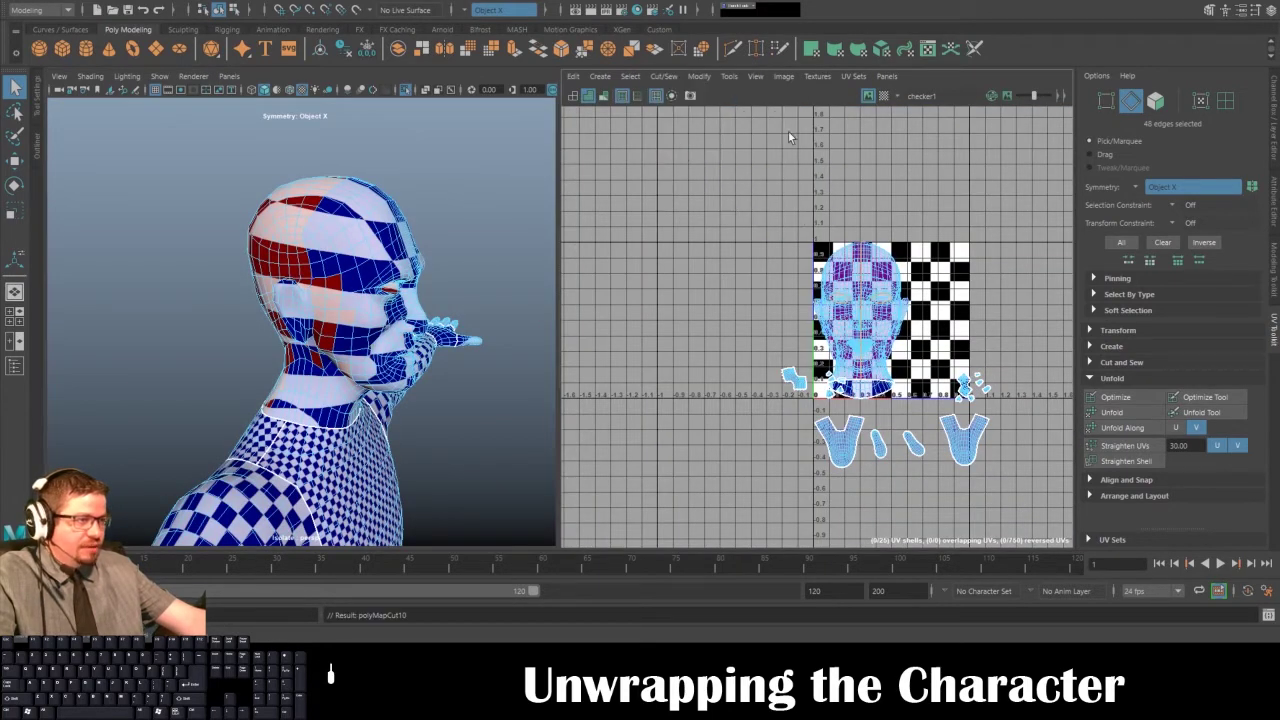
# - Move the head shell out beside the 0 to 1 UV tile and unfold it
pyautogui.click(730, 78)
pyautogui.click(763, 187)
pyautogui.click(863, 270)
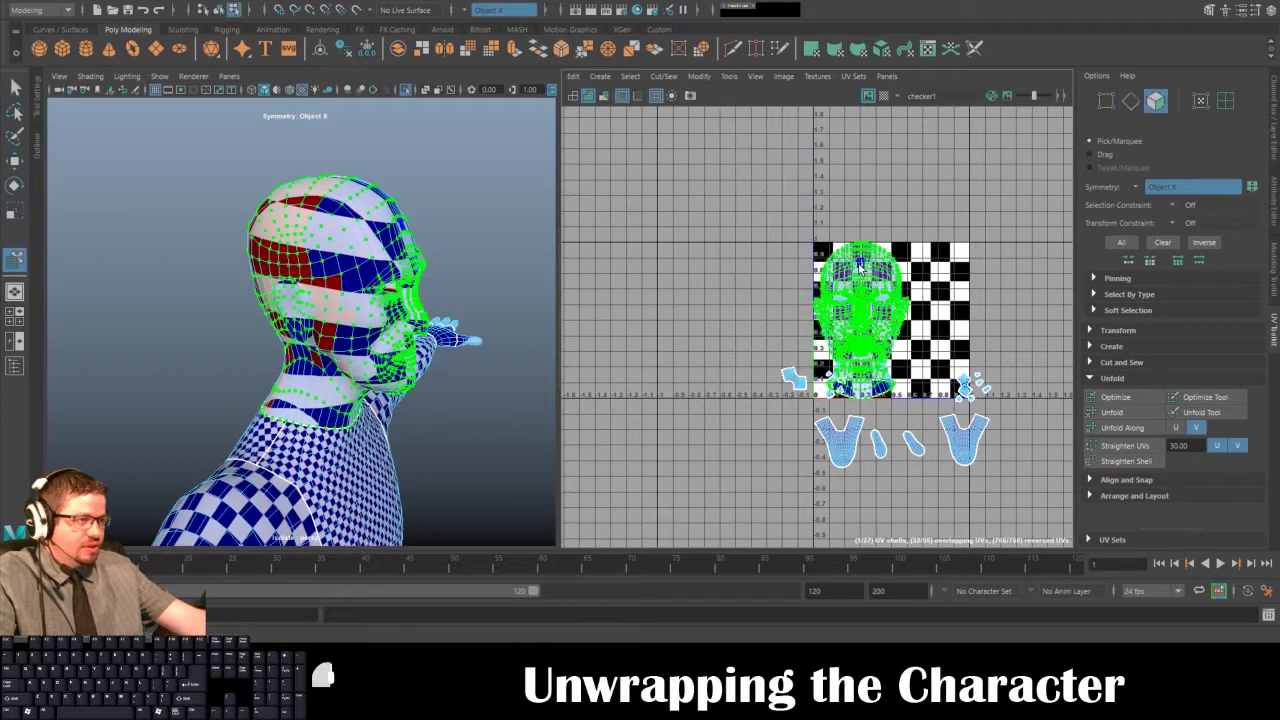
pyautogui.moveTo(863, 270); pyautogui.dragTo(680, 252)
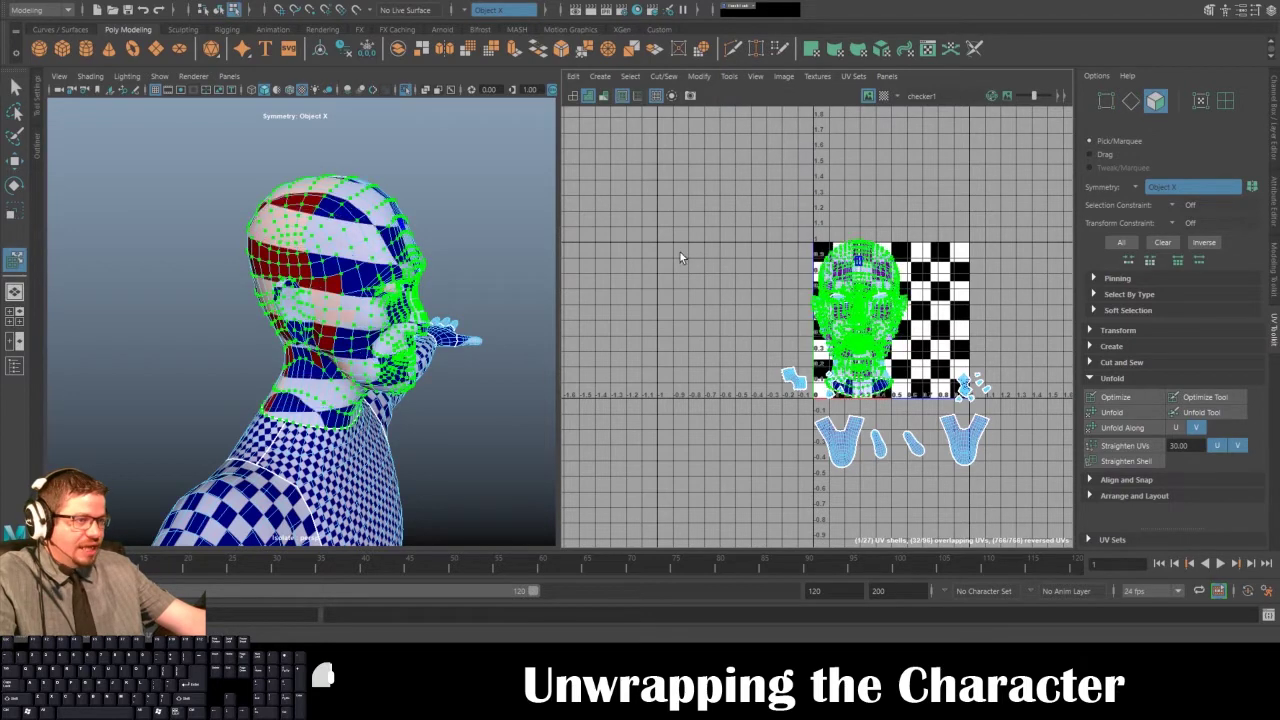
pyautogui.click(1143, 411)
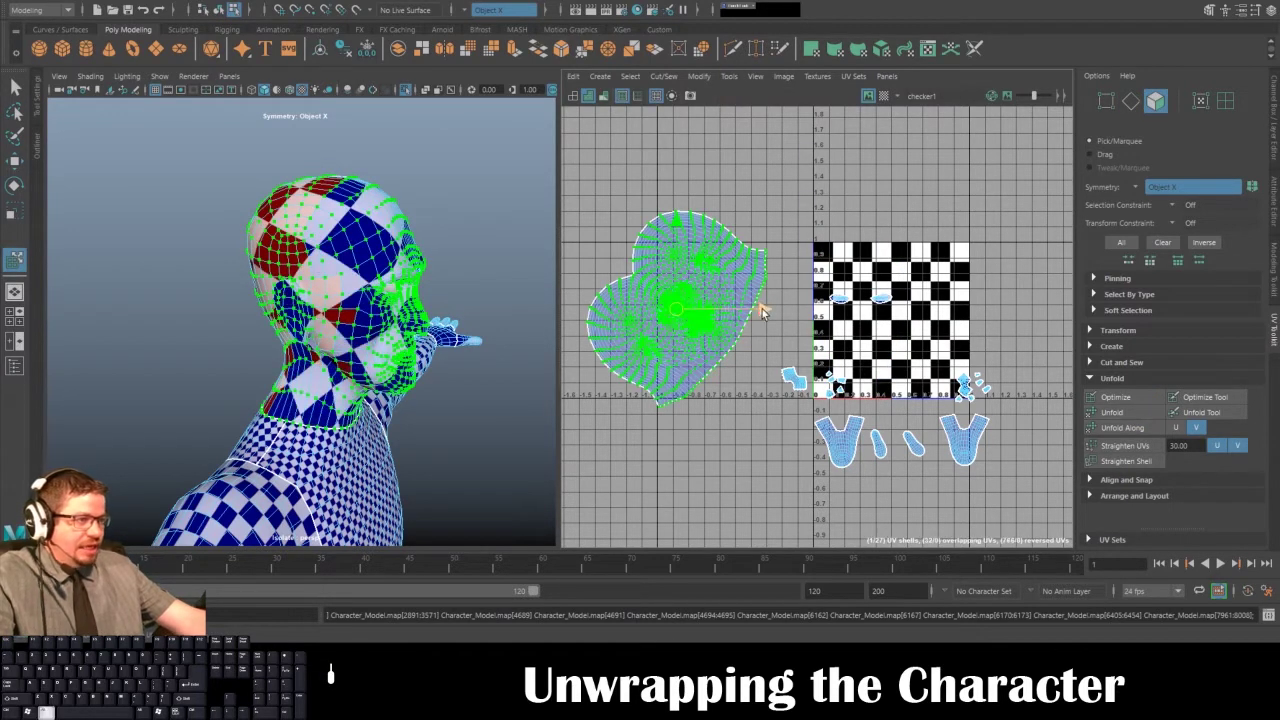
# - Rotate the unfolded head shell until the face stands upright and the neck border points down
pyautogui.scroll(5, 760, 306)
pyautogui.keyDown('alt'); pyautogui.moveTo(793, 292); pyautogui.dragTo(862, 420, button='middle'); pyautogui.keyUp('alt')
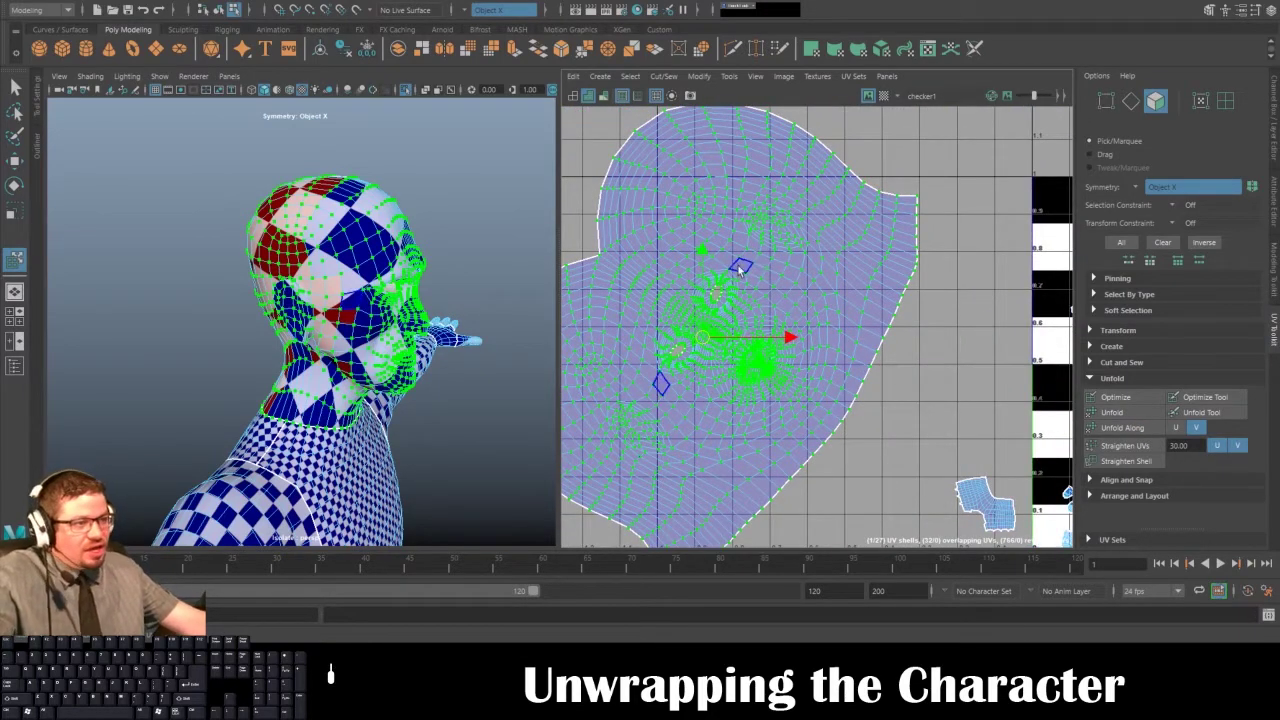
pyautogui.press('e')
pyautogui.moveTo(733, 265); pyautogui.dragTo(800, 317)
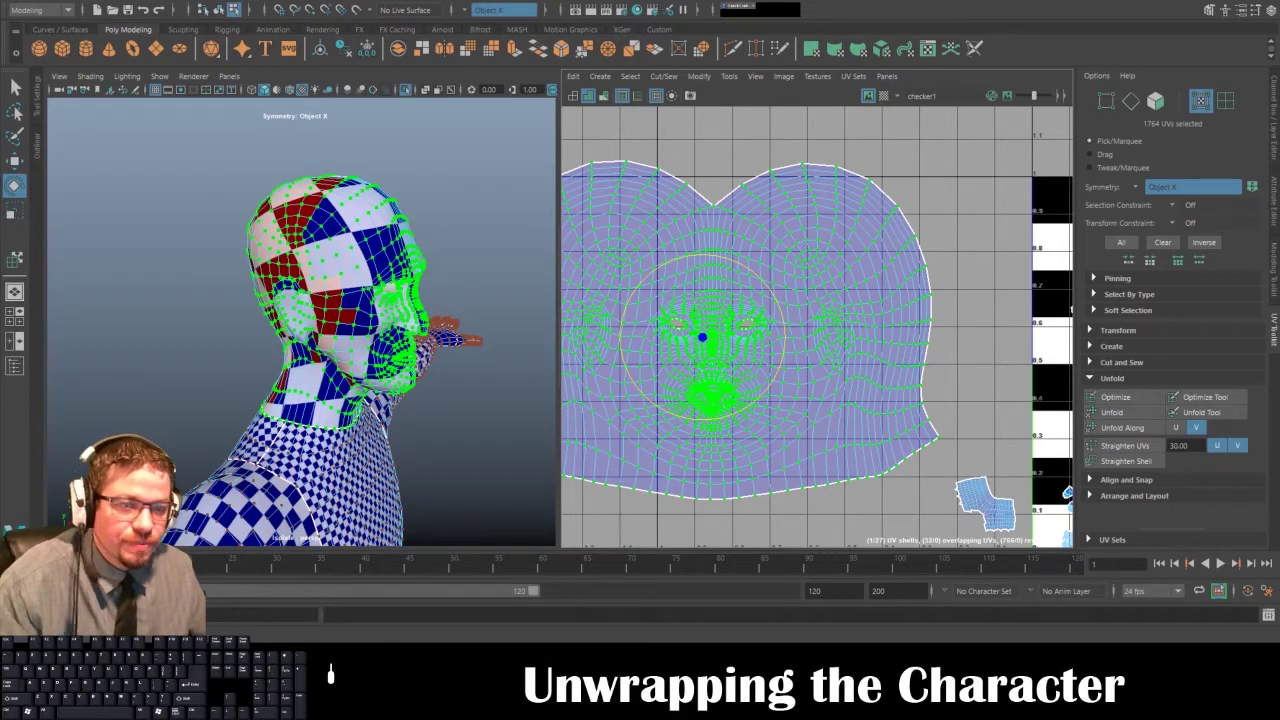
# - Look inside the mouth in an enlarged view and select the edge loop just behind the lips
pyautogui.press('space')
pyautogui.keyDown('alt'); pyautogui.moveTo(680, 440); pyautogui.dragTo(520, 455); pyautogui.keyUp('alt')
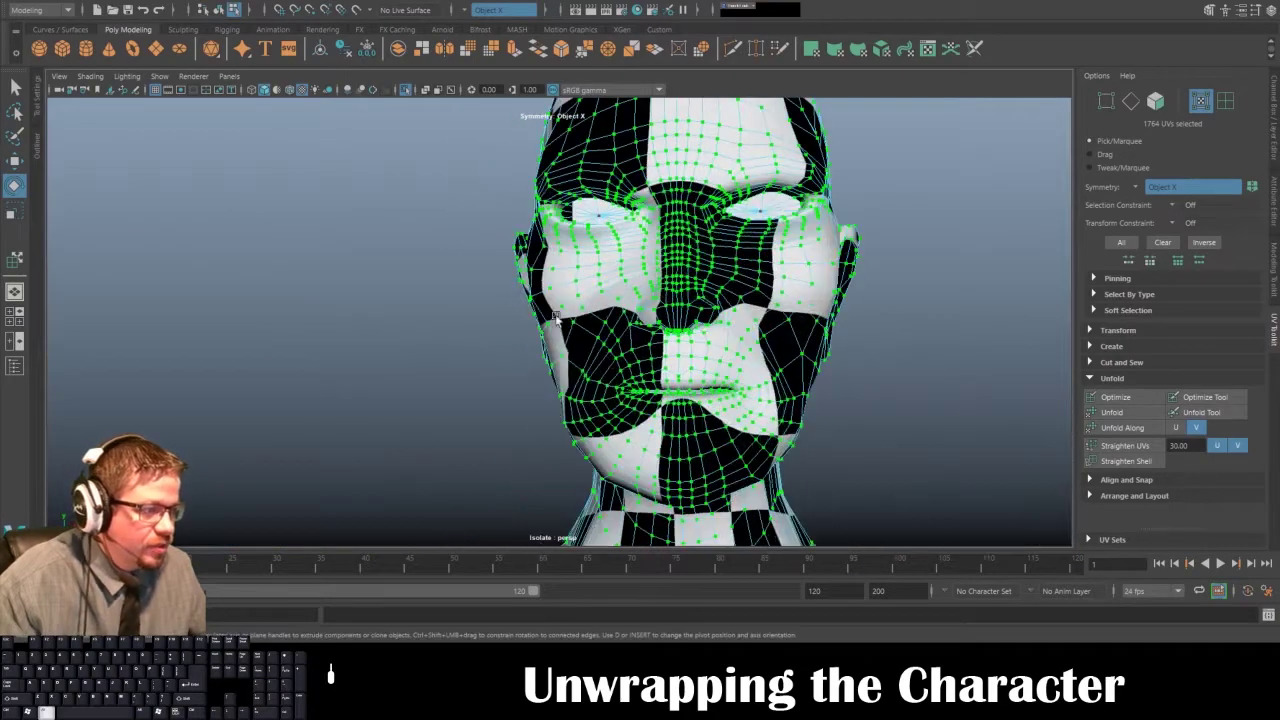
pyautogui.keyDown('alt'); pyautogui.moveTo(520, 455); pyautogui.dragTo(700, 472, button='right'); pyautogui.keyUp('alt')
pyautogui.keyDown('alt'); pyautogui.moveTo(700, 472); pyautogui.dragTo(644, 353, button='middle'); pyautogui.keyUp('alt')
pyautogui.keyDown('alt'); pyautogui.moveTo(645, 352); pyautogui.dragTo(278, 254); pyautogui.keyUp('alt')
pyautogui.moveTo(278, 231); pyautogui.dragTo(272, 182, button='right')
pyautogui.keyDown('alt'); pyautogui.moveTo(300, 290); pyautogui.dragTo(464, 492); pyautogui.keyUp('alt')
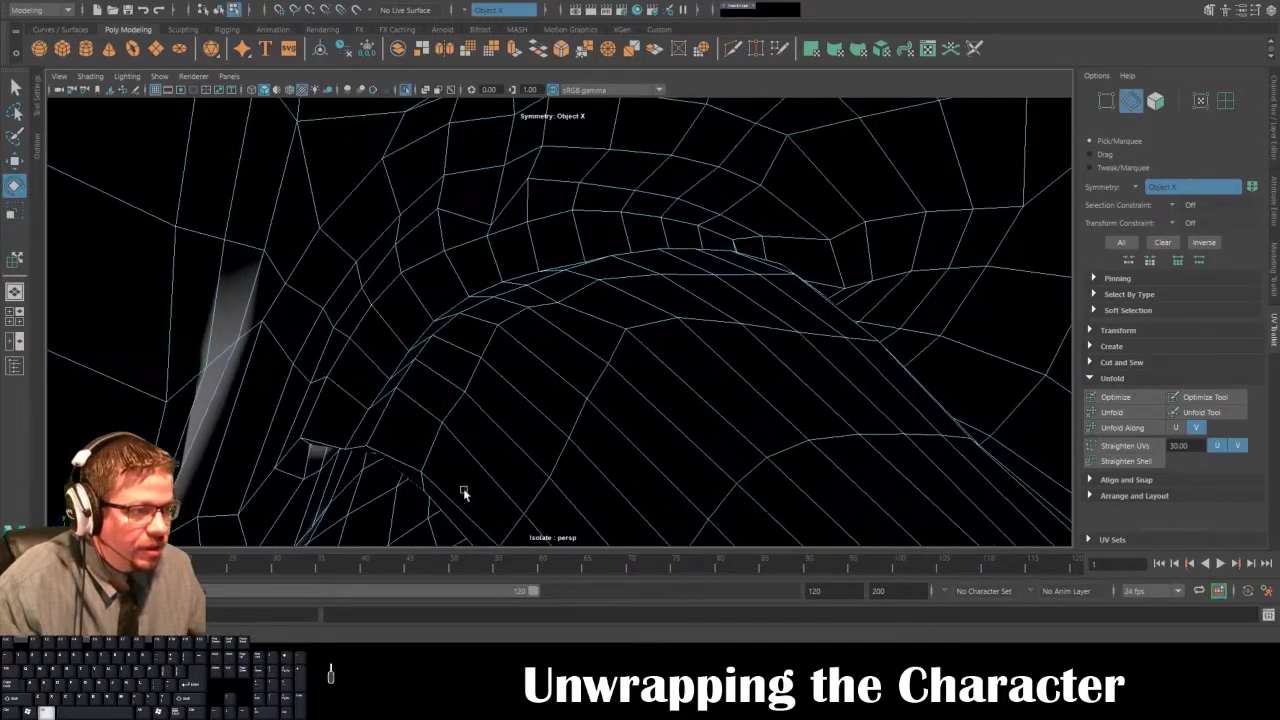
pyautogui.click(382, 384)
# - Check the selected mouth loop from outside the face and cut the UVs along it
pyautogui.keyDown('alt'); pyautogui.moveTo(350, 414); pyautogui.dragTo(261, 390); pyautogui.keyUp('alt')
pyautogui.keyDown('alt'); pyautogui.moveTo(261, 390); pyautogui.dragTo(377, 446, button='middle'); pyautogui.keyUp('alt')
pyautogui.keyDown('alt'); pyautogui.moveTo(377, 446); pyautogui.dragTo(471, 471); pyautogui.keyUp('alt')
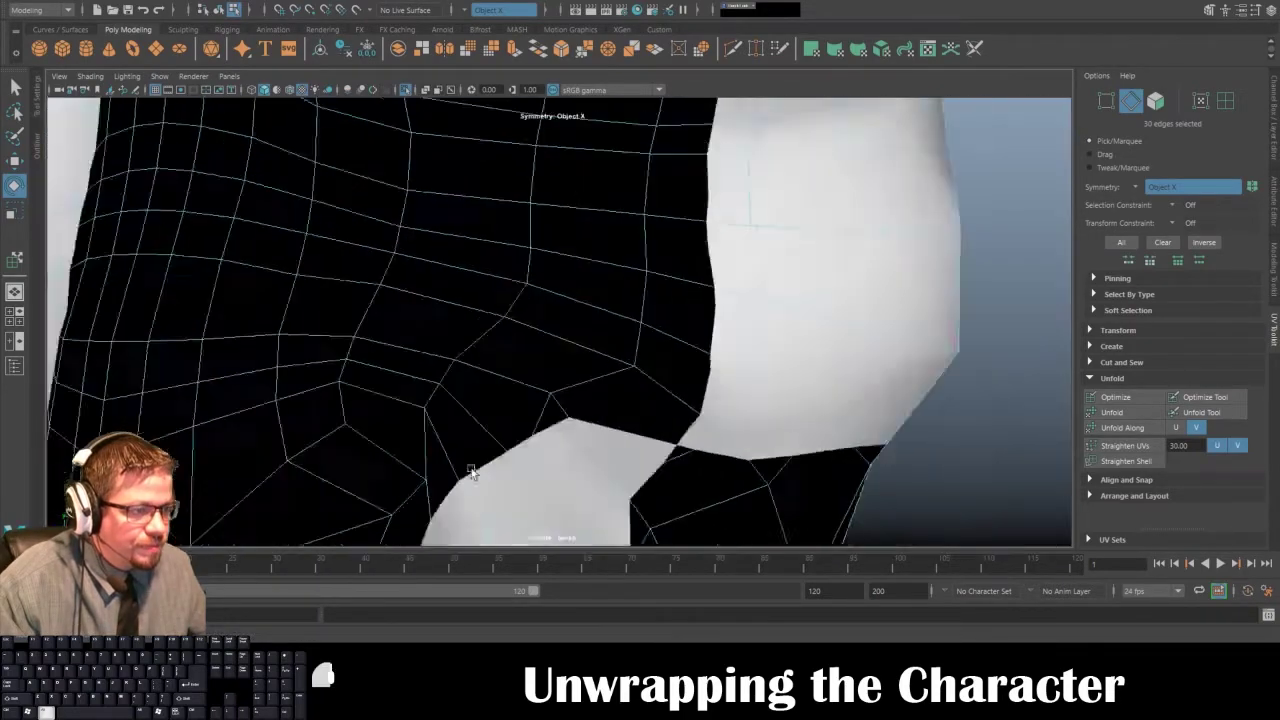
pyautogui.keyDown('alt'); pyautogui.moveTo(471, 471); pyautogui.dragTo(420, 440, button='right'); pyautogui.keyUp('alt')
pyautogui.keyDown('alt'); pyautogui.moveTo(420, 440); pyautogui.dragTo(450, 310, button='middle'); pyautogui.keyUp('alt')
pyautogui.keyDown('alt'); pyautogui.moveTo(450, 310); pyautogui.dragTo(513, 371); pyautogui.keyUp('alt')
pyautogui.press('space')
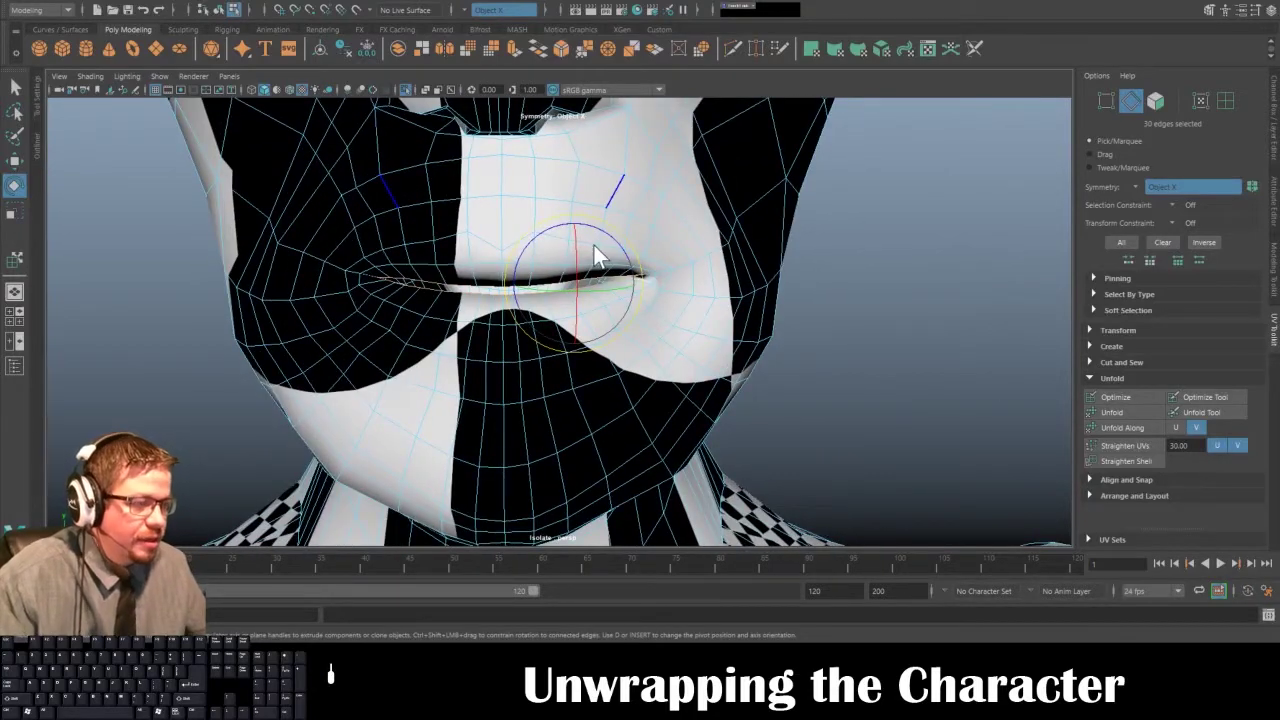
pyautogui.click(665, 77)
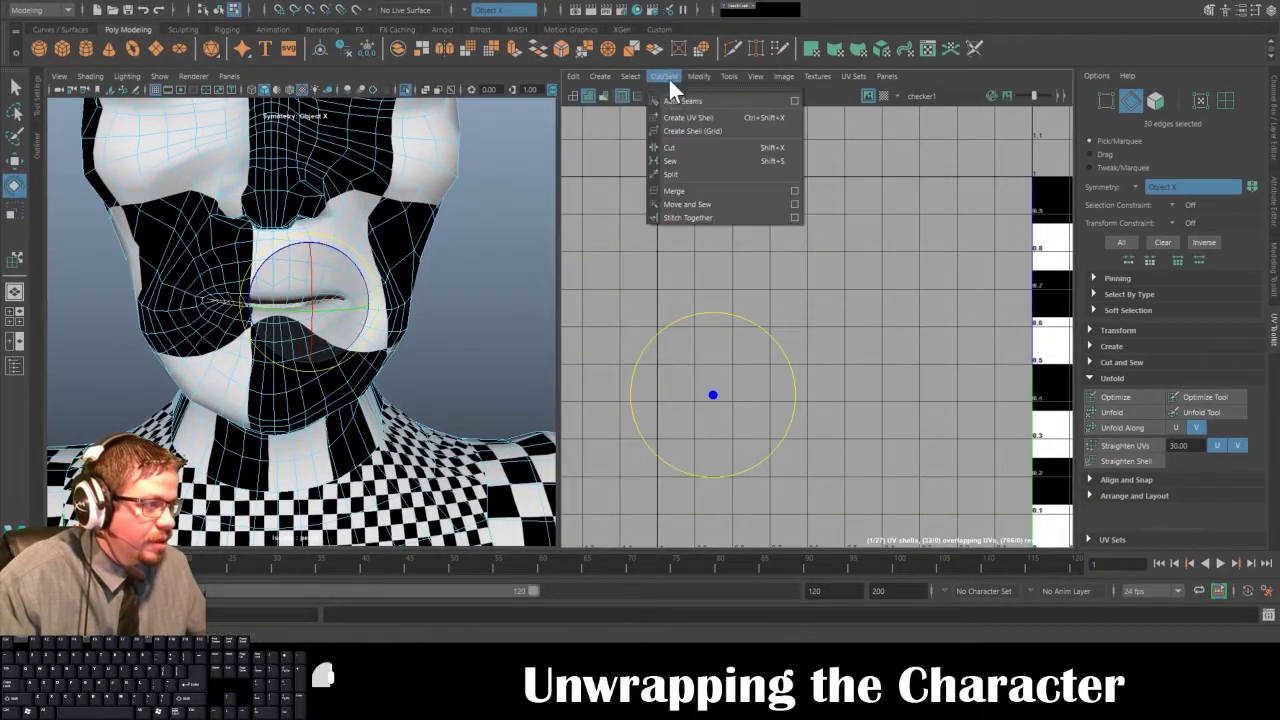
pyautogui.click(699, 148)
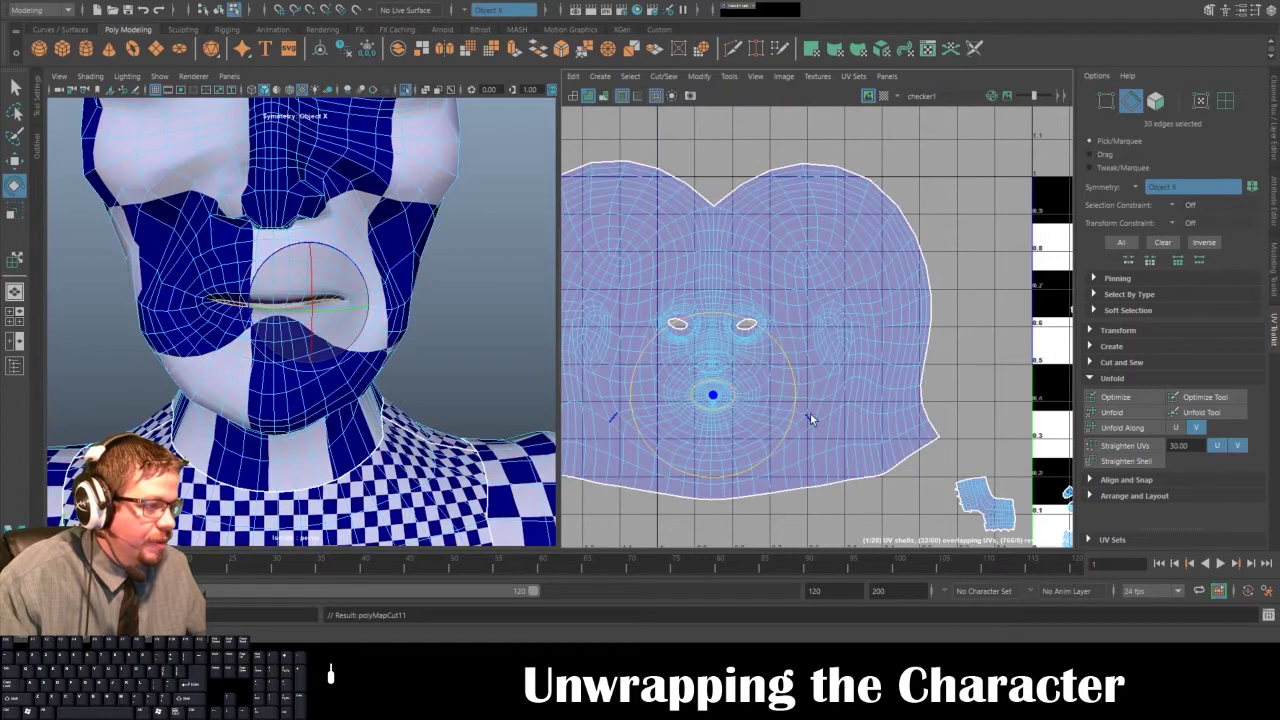
# - Select the outer head shell as a whole and unfold it again with the mouth interior separated
pyautogui.click(728, 76)
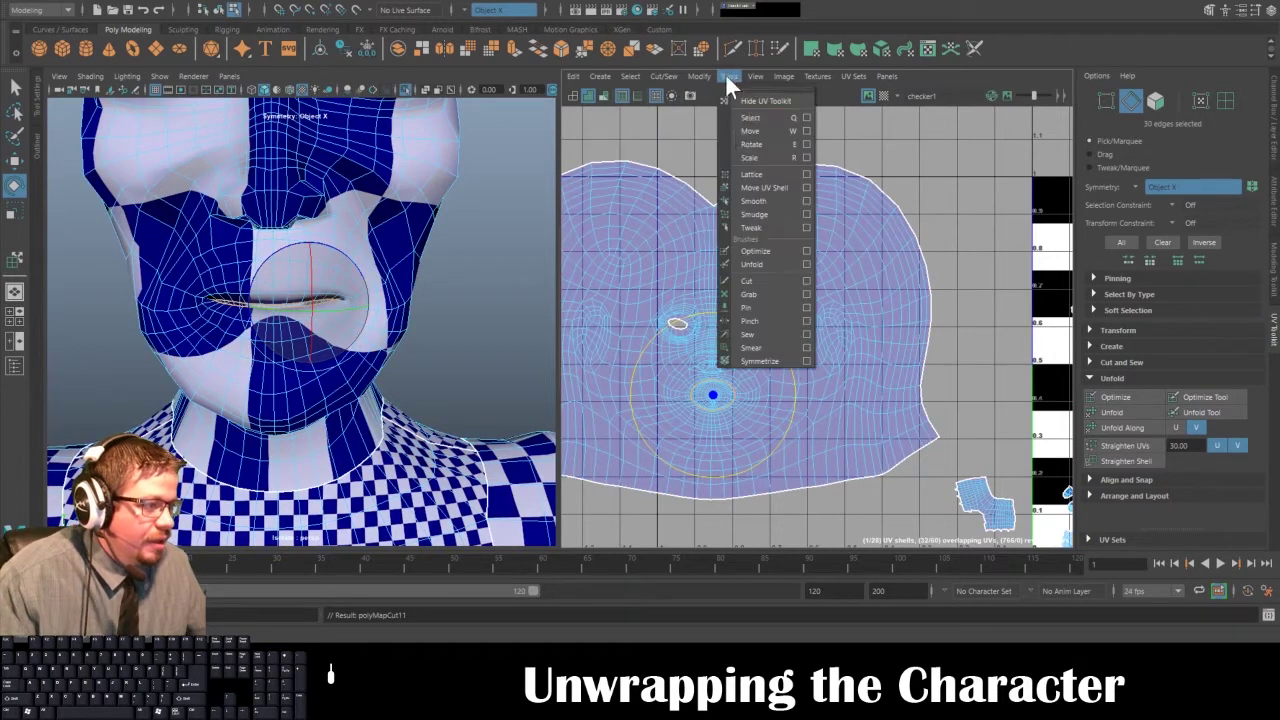
pyautogui.click(751, 182)
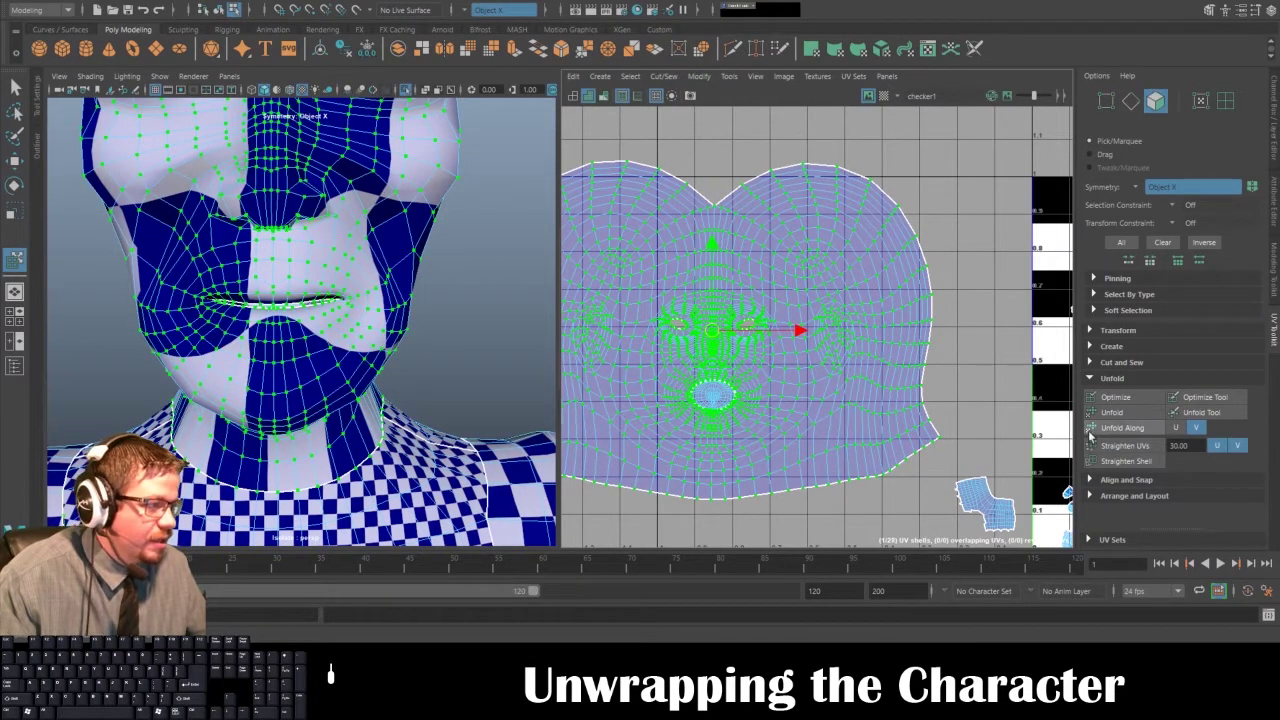
pyautogui.click(1112, 412)
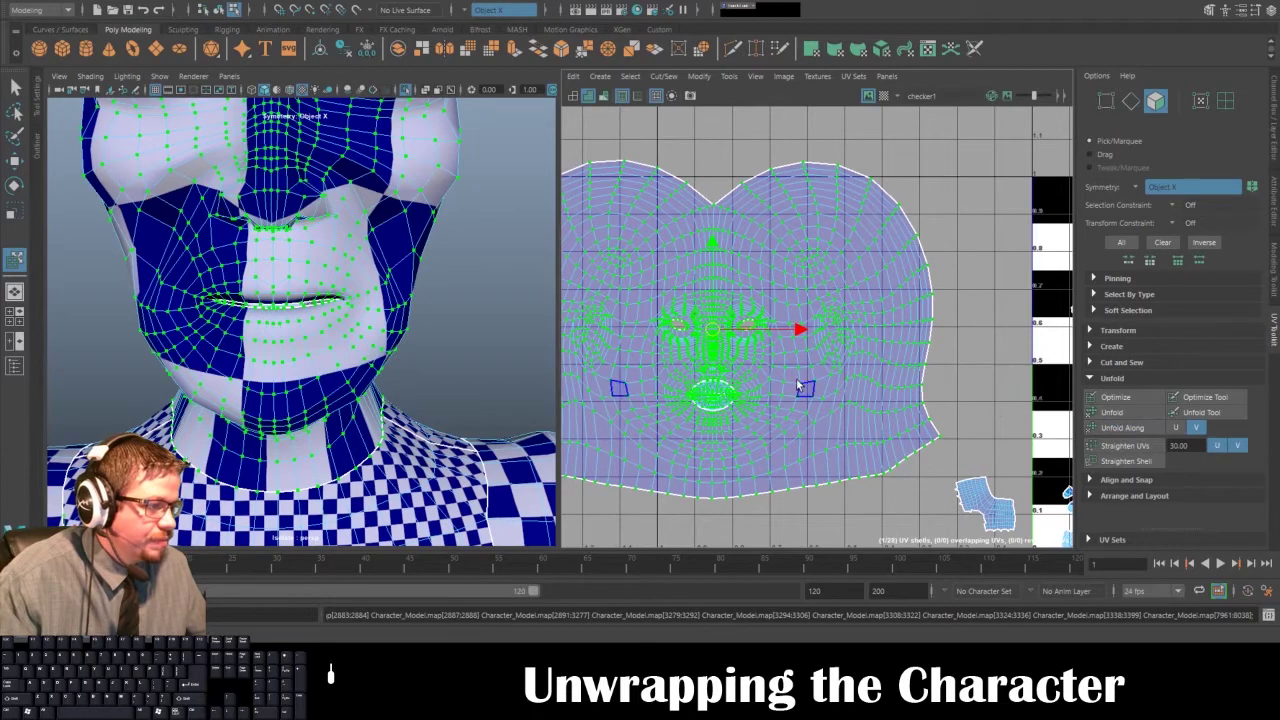
# - Move the head shell up beside the UV tile and scale it up uniformly to bring its checkers closer to the body's checker size
pyautogui.scroll(-2, 715, 437)
pyautogui.keyDown('alt'); pyautogui.moveTo(719, 253); pyautogui.dragTo(714, 254, button='right'); pyautogui.keyUp('alt')
pyautogui.click(742, 254)
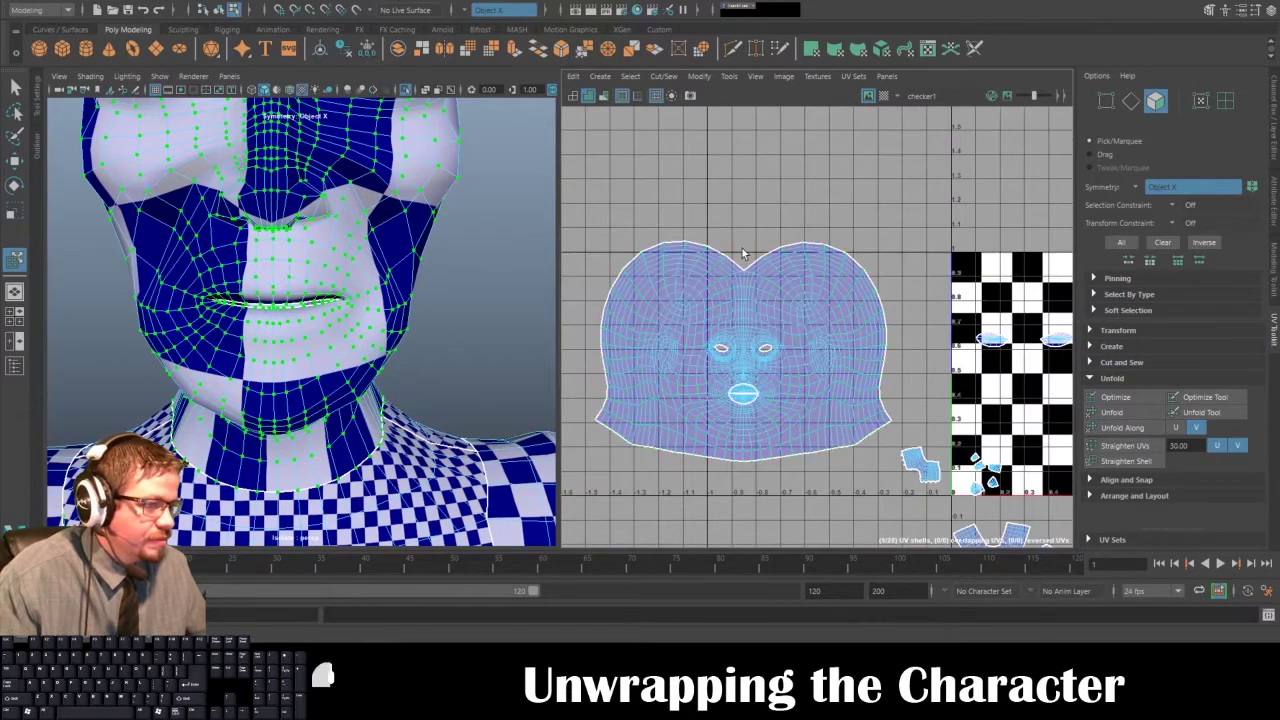
pyautogui.click(740, 120)
pyautogui.moveTo(745, 286); pyautogui.dragTo(776, 88)
pyautogui.keyDown('alt'); pyautogui.moveTo(743, 228); pyautogui.dragTo(713, 422, button='middle'); pyautogui.keyUp('alt')
pyautogui.press('r')
pyautogui.moveTo(757, 345); pyautogui.dragTo(921, 437)
pyautogui.moveTo(922, 436); pyautogui.dragTo(782, 347, button='middle')
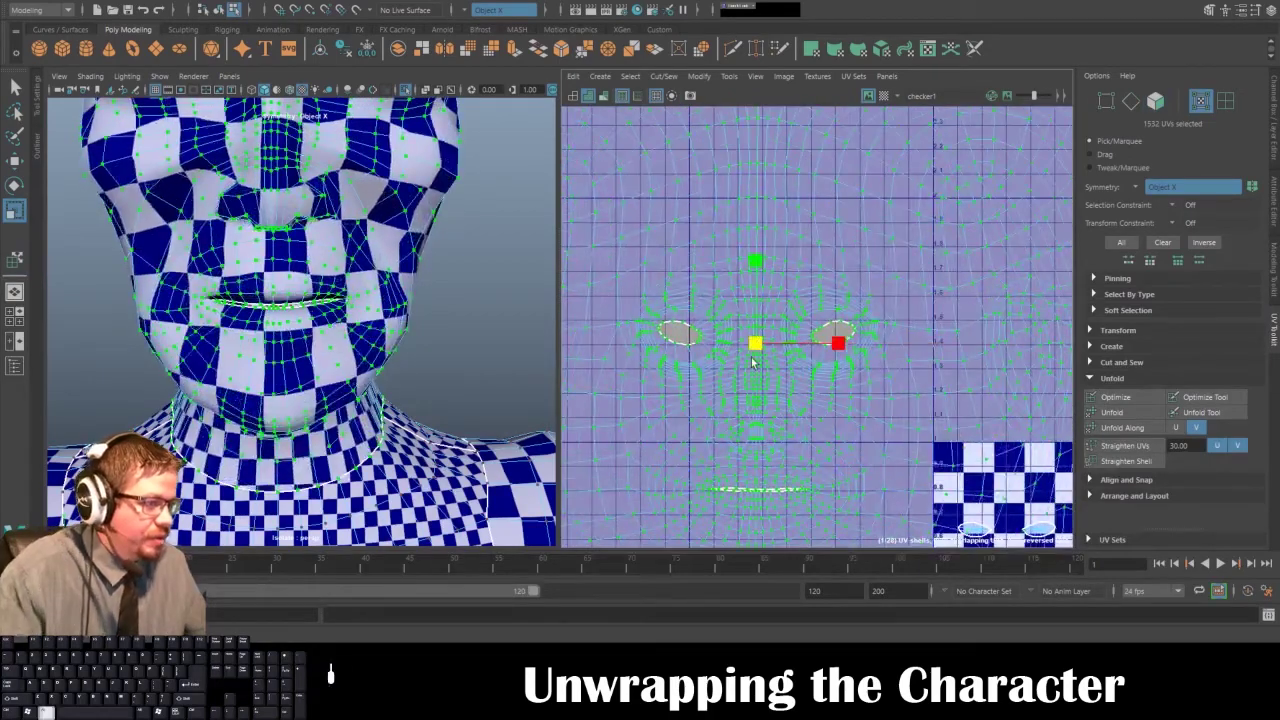
# - Scale up the head UV shell and move it well above the checker tile
pyautogui.keyDown('alt'); pyautogui.moveTo(752, 363); pyautogui.dragTo(620, 360, button='right'); pyautogui.keyUp('alt')
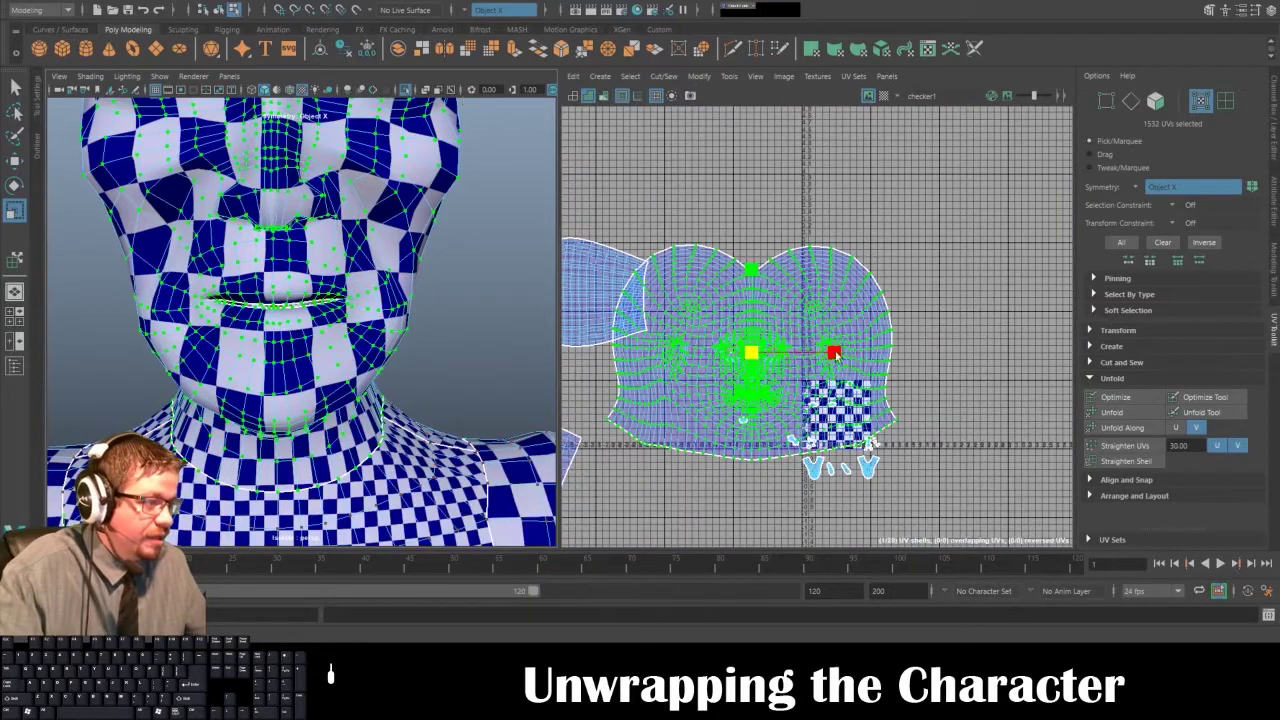
pyautogui.moveTo(755, 360); pyautogui.dragTo(838, 352, button='middle')
pyautogui.moveTo(752, 352); pyautogui.dragTo(822, 0)
# - Return to object mode and examine the checker density across the neck, face and ear
pyautogui.keyDown('alt'); pyautogui.moveTo(378, 438); pyautogui.dragTo(388, 225); pyautogui.keyUp('alt')
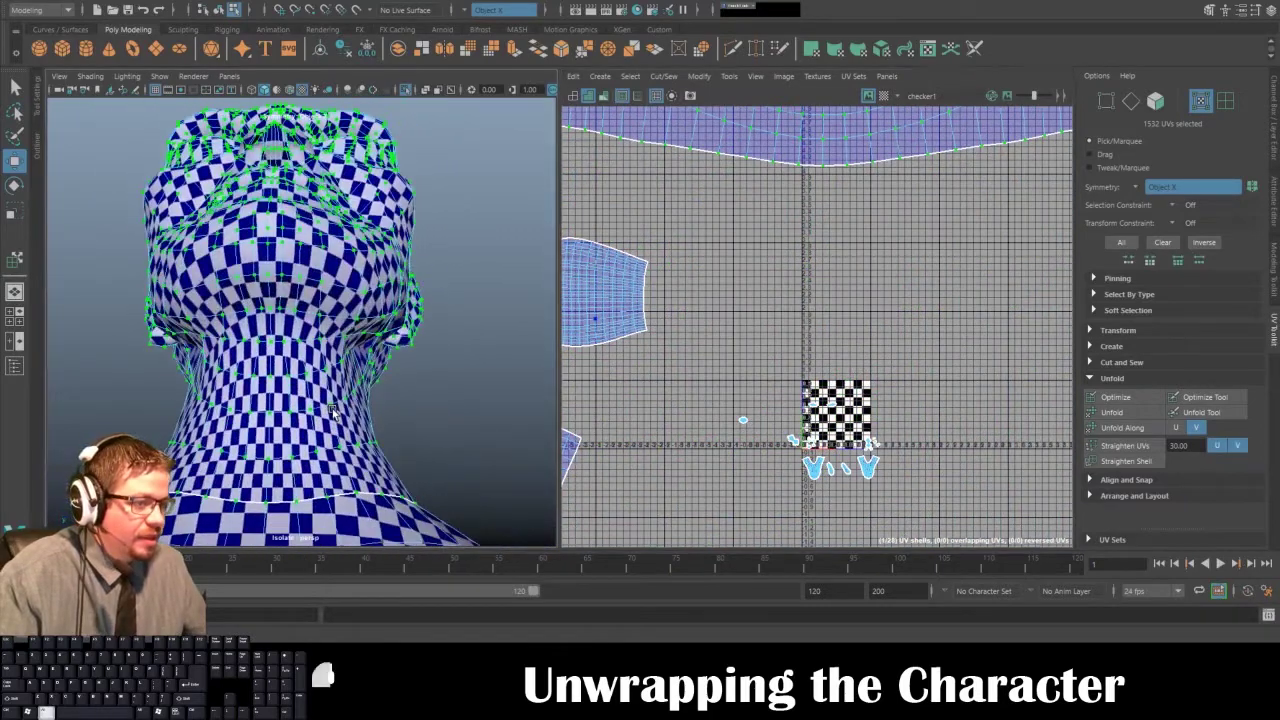
pyautogui.moveTo(360, 260); pyautogui.dragTo(360, 262, button='right')
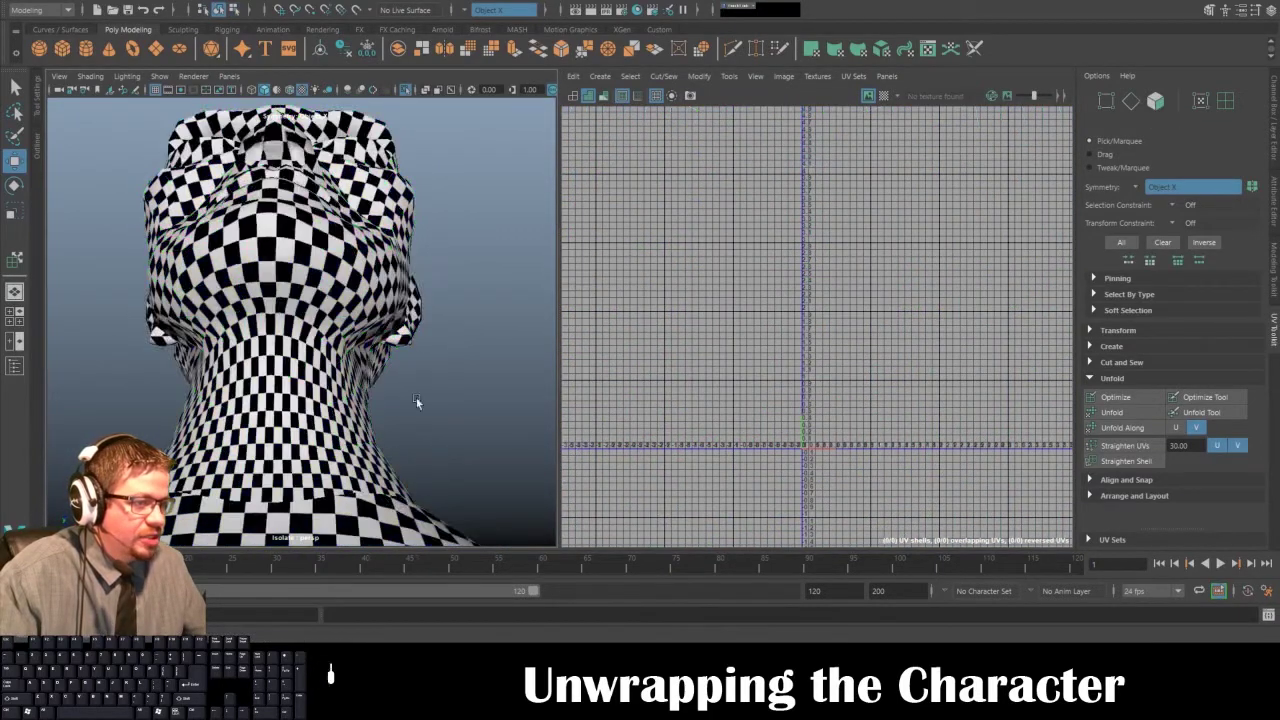
pyautogui.keyDown('alt'); pyautogui.moveTo(420, 400); pyautogui.dragTo(355, 431); pyautogui.keyUp('alt')
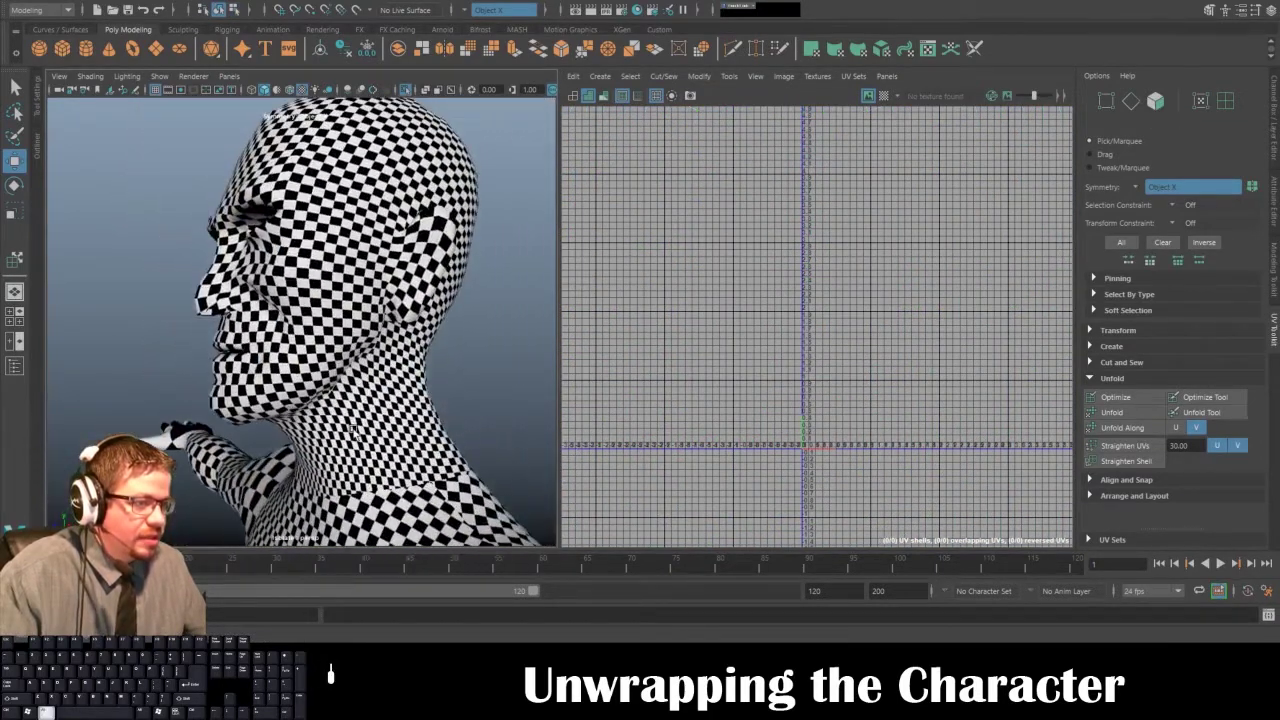
pyautogui.keyDown('alt'); pyautogui.moveTo(263, 321); pyautogui.dragTo(373, 316); pyautogui.keyUp('alt')
pyautogui.keyDown('alt'); pyautogui.moveTo(295, 283); pyautogui.dragTo(205, 350); pyautogui.keyUp('alt')
pyautogui.scroll(4, 305, 425)
pyautogui.keyDown('alt'); pyautogui.moveTo(303, 425); pyautogui.dragTo(222, 412); pyautogui.keyUp('alt')
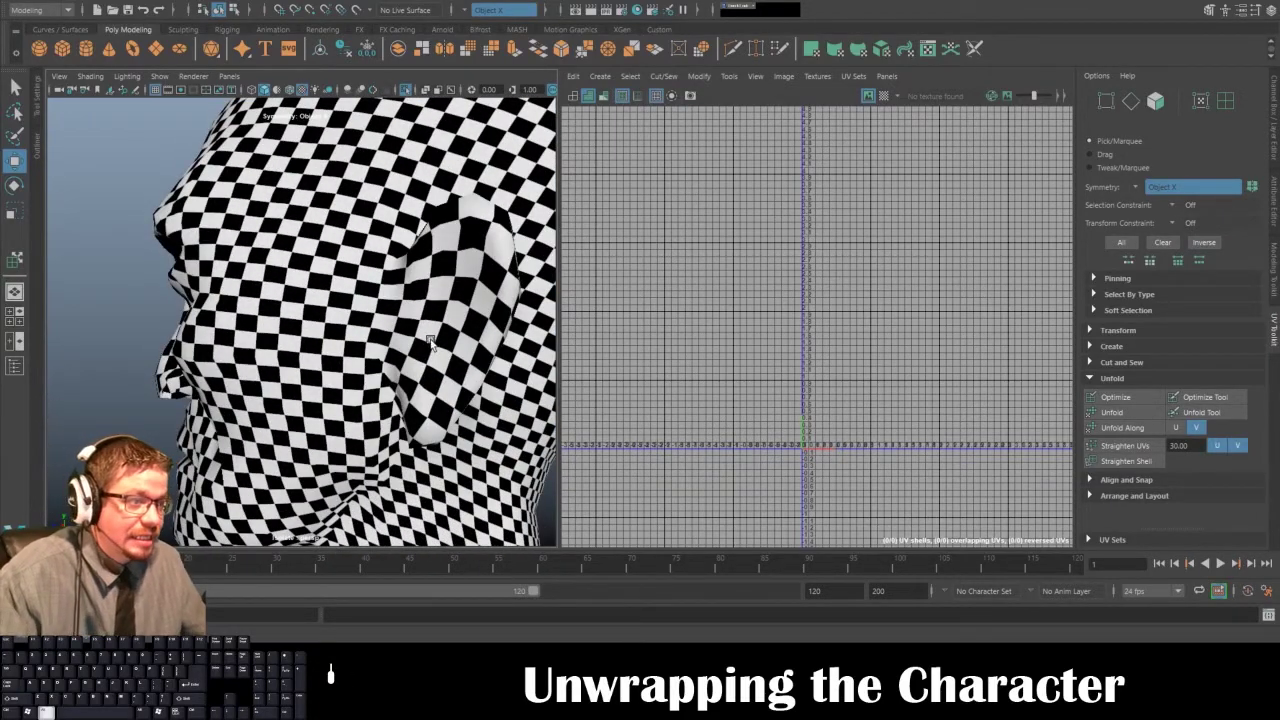
pyautogui.keyDown('alt'); pyautogui.moveTo(430, 343); pyautogui.dragTo(278, 445); pyautogui.keyUp('alt')
# - Select the edges along the front of the ear's base, where it meets the cheek, using symmetry
pyautogui.click(261, 410)
pyautogui.keyDown('alt'); pyautogui.moveTo(890, 243); pyautogui.dragTo(808, 125, button='right'); pyautogui.keyUp('alt')
pyautogui.keyDown('alt'); pyautogui.moveTo(808, 125); pyautogui.dragTo(793, 316, button='middle'); pyautogui.keyUp('alt')
pyautogui.keyDown('alt'); pyautogui.moveTo(793, 316); pyautogui.dragTo(832, 322, button='right'); pyautogui.keyUp('alt')
pyautogui.keyDown('alt'); pyautogui.moveTo(790, 310); pyautogui.dragTo(866, 470, button='middle'); pyautogui.keyUp('alt')
pyautogui.keyDown('alt'); pyautogui.moveTo(700, 338); pyautogui.dragTo(735, 343, button='right'); pyautogui.keyUp('alt')
pyautogui.keyDown('alt'); pyautogui.moveTo(735, 343); pyautogui.dragTo(737, 303, button='middle'); pyautogui.keyUp('alt')
pyautogui.keyDown('alt'); pyautogui.moveTo(243, 325); pyautogui.dragTo(168, 330); pyautogui.keyUp('alt')
pyautogui.keyDown('alt'); pyautogui.moveTo(168, 330); pyautogui.dragTo(300, 300, button='middle'); pyautogui.keyUp('alt')
pyautogui.keyDown('alt'); pyautogui.moveTo(300, 300); pyautogui.dragTo(355, 265, button='right'); pyautogui.keyUp('alt')
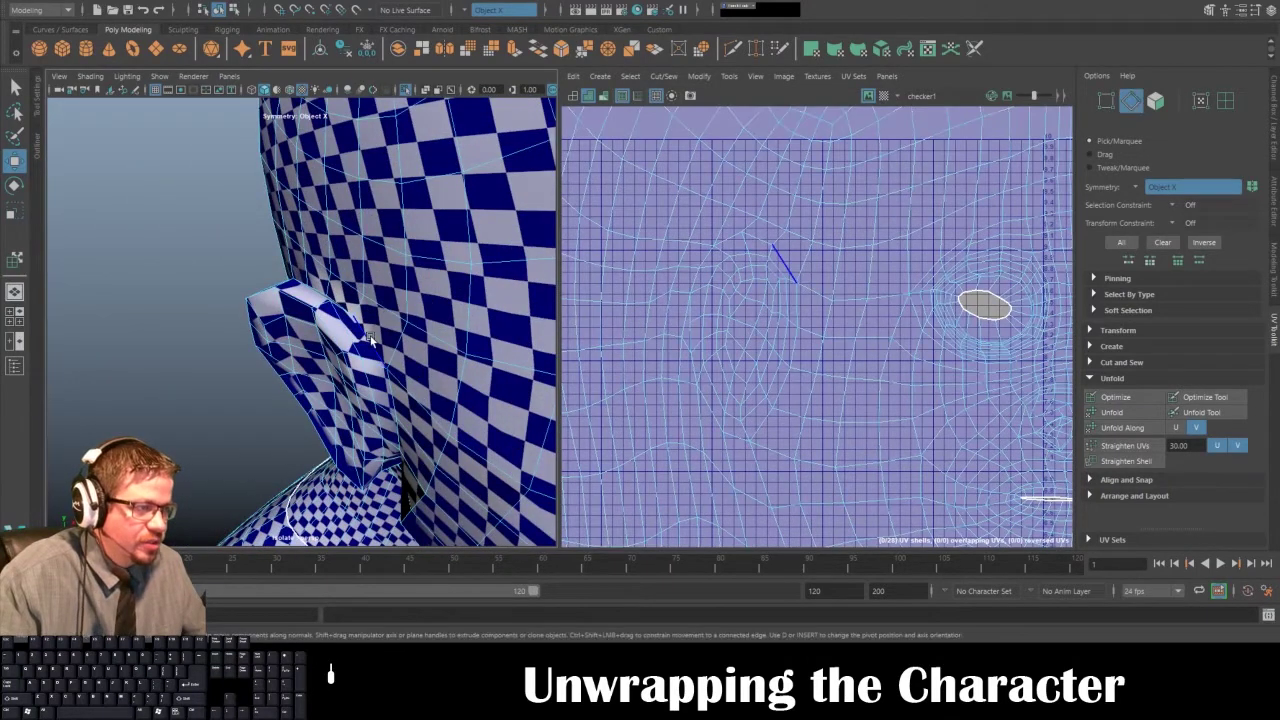
pyautogui.keyDown('alt'); pyautogui.moveTo(385, 385); pyautogui.dragTo(405, 330); pyautogui.keyUp('alt')
pyautogui.keyDown('shift'); pyautogui.click(402, 333); pyautogui.keyUp('shift')
pyautogui.keyDown('shift'); pyautogui.click(408, 396); pyautogui.keyUp('shift')
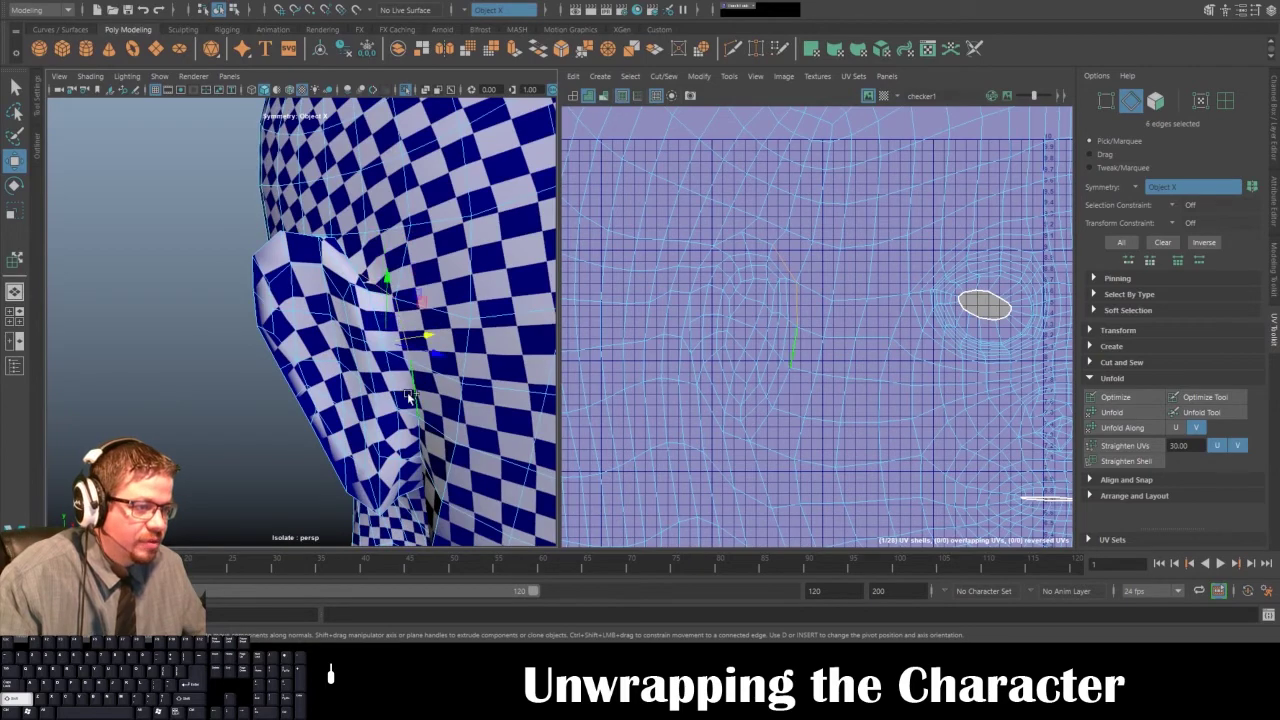
pyautogui.keyDown('shift'); pyautogui.click(423, 441); pyautogui.keyUp('shift')
# - Extend the symmetrical edge selection around the bottom of the ear's base under the lobe
pyautogui.keyDown('alt'); pyautogui.moveTo(423, 441); pyautogui.dragTo(478, 470); pyautogui.keyUp('alt')
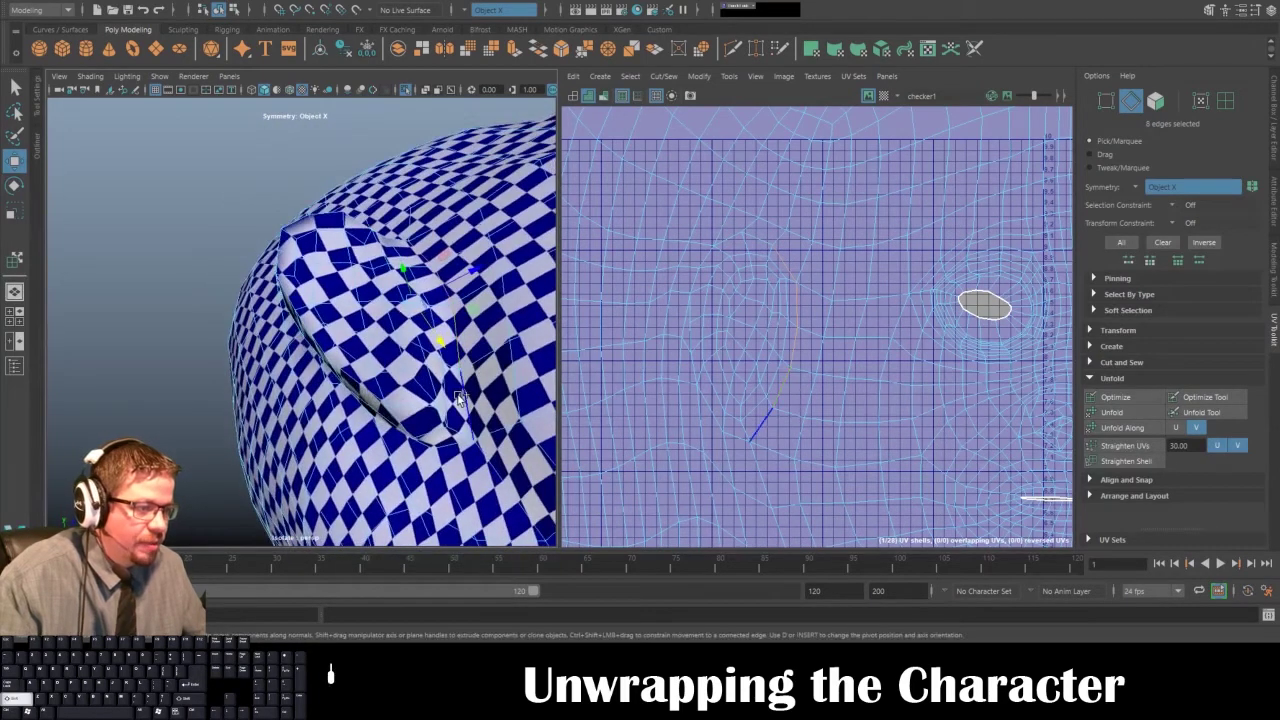
pyautogui.keyDown('shift'); pyautogui.click(475, 413); pyautogui.keyUp('shift')
pyautogui.keyDown('alt'); pyautogui.moveTo(476, 414); pyautogui.dragTo(466, 375, button='middle'); pyautogui.keyUp('alt')
pyautogui.keyDown('alt'); pyautogui.moveTo(466, 375); pyautogui.dragTo(480, 435); pyautogui.keyUp('alt')
pyautogui.keyDown('alt'); pyautogui.moveTo(480, 435); pyautogui.dragTo(420, 390, button='middle'); pyautogui.keyUp('alt')
pyautogui.keyDown('alt'); pyautogui.moveTo(420, 390); pyautogui.dragTo(490, 445, button='right'); pyautogui.keyUp('alt')
pyautogui.keyDown('alt'); pyautogui.moveTo(490, 445); pyautogui.dragTo(364, 399, button='middle'); pyautogui.keyUp('alt')
pyautogui.moveTo(439, 361); pyautogui.dragTo(447, 336, button='right')
pyautogui.moveTo(451, 286); pyautogui.dragTo(452, 258, button='right')
pyautogui.keyDown('alt'); pyautogui.moveTo(437, 323); pyautogui.dragTo(404, 316); pyautogui.keyUp('alt')
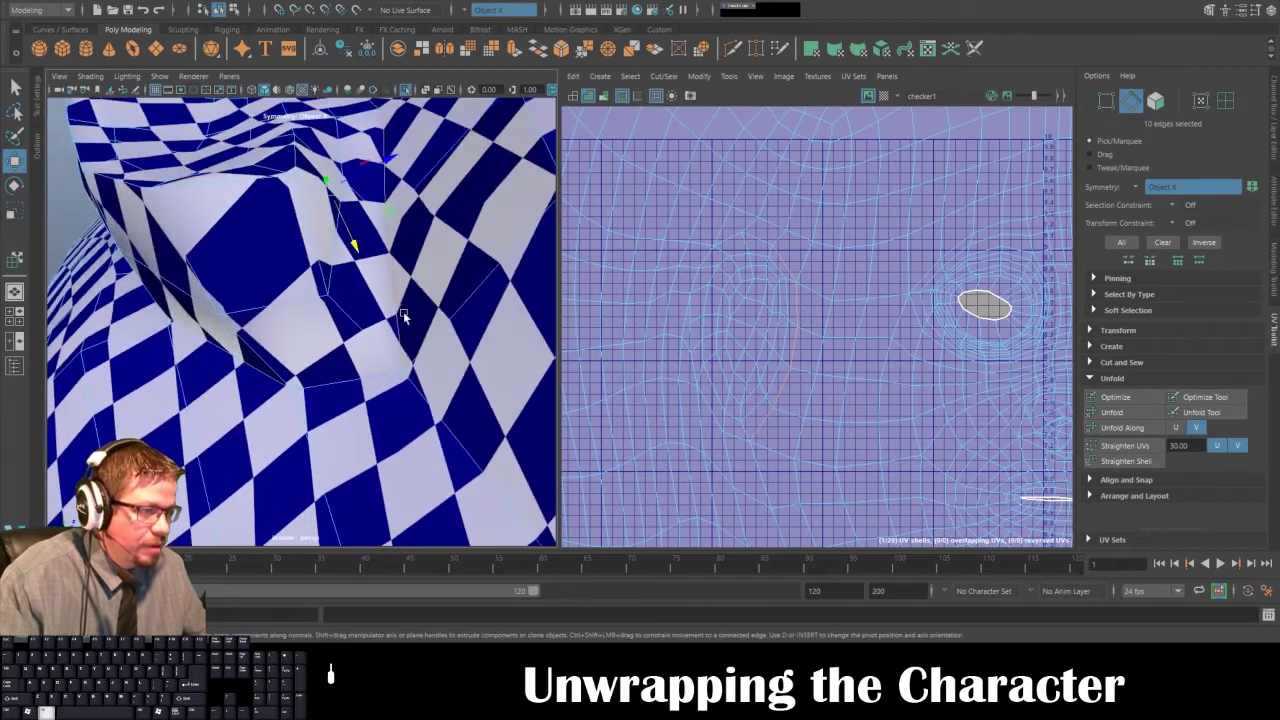
# - Add the edges running up the back of the ear's base to the selection
pyautogui.keyDown('shift'); pyautogui.click(249, 371); pyautogui.keyUp('shift')
pyautogui.keyDown('alt'); pyautogui.moveTo(249, 371); pyautogui.dragTo(289, 337); pyautogui.keyUp('alt')
pyautogui.keyDown('shift'); pyautogui.click(278, 276); pyautogui.keyUp('shift')
pyautogui.keyDown('alt'); pyautogui.moveTo(279, 210); pyautogui.dragTo(281, 298, button='middle'); pyautogui.keyUp('alt')
pyautogui.keyDown('shift'); pyautogui.click(281, 298); pyautogui.keyUp('shift')
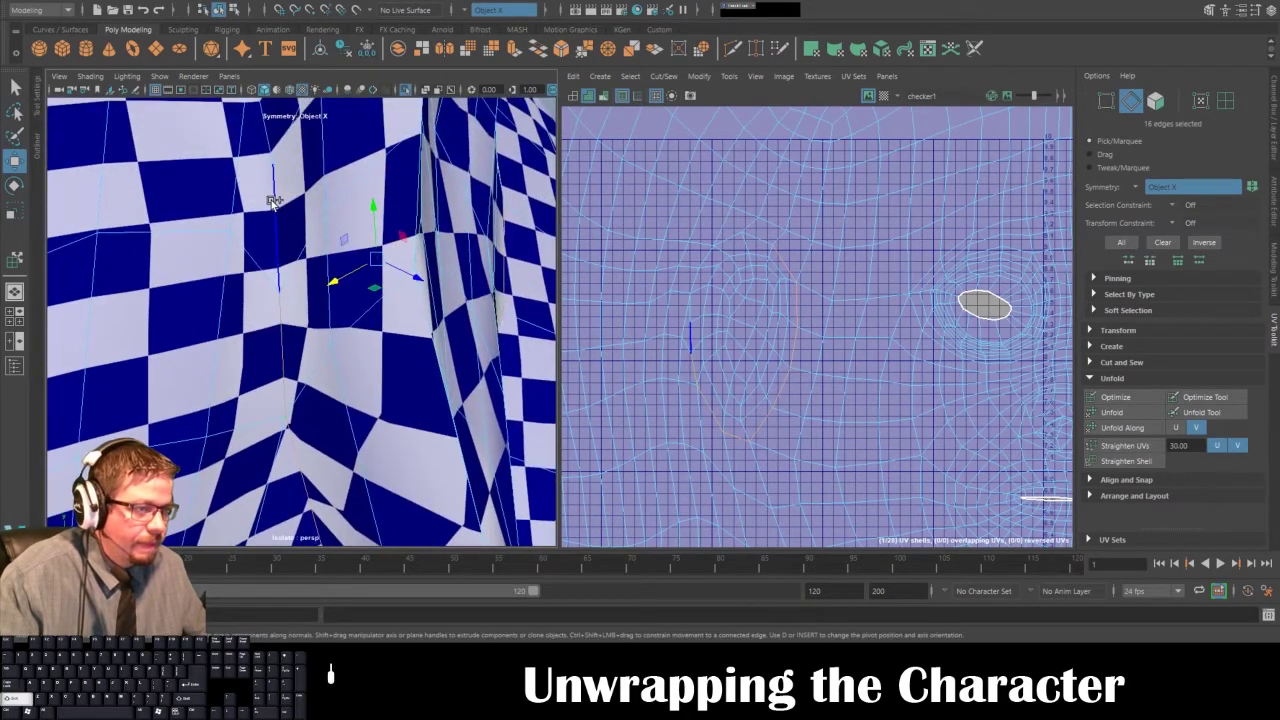
pyautogui.keyDown('alt'); pyautogui.moveTo(281, 298); pyautogui.dragTo(243, 279); pyautogui.keyUp('alt')
pyautogui.keyDown('shift'); pyautogui.click(275, 257); pyautogui.keyUp('shift')
pyautogui.keyDown('shift'); pyautogui.click(223, 265); pyautogui.keyUp('shift')
pyautogui.keyDown('alt'); pyautogui.moveTo(223, 265); pyautogui.dragTo(225, 313, button='middle'); pyautogui.keyUp('alt')
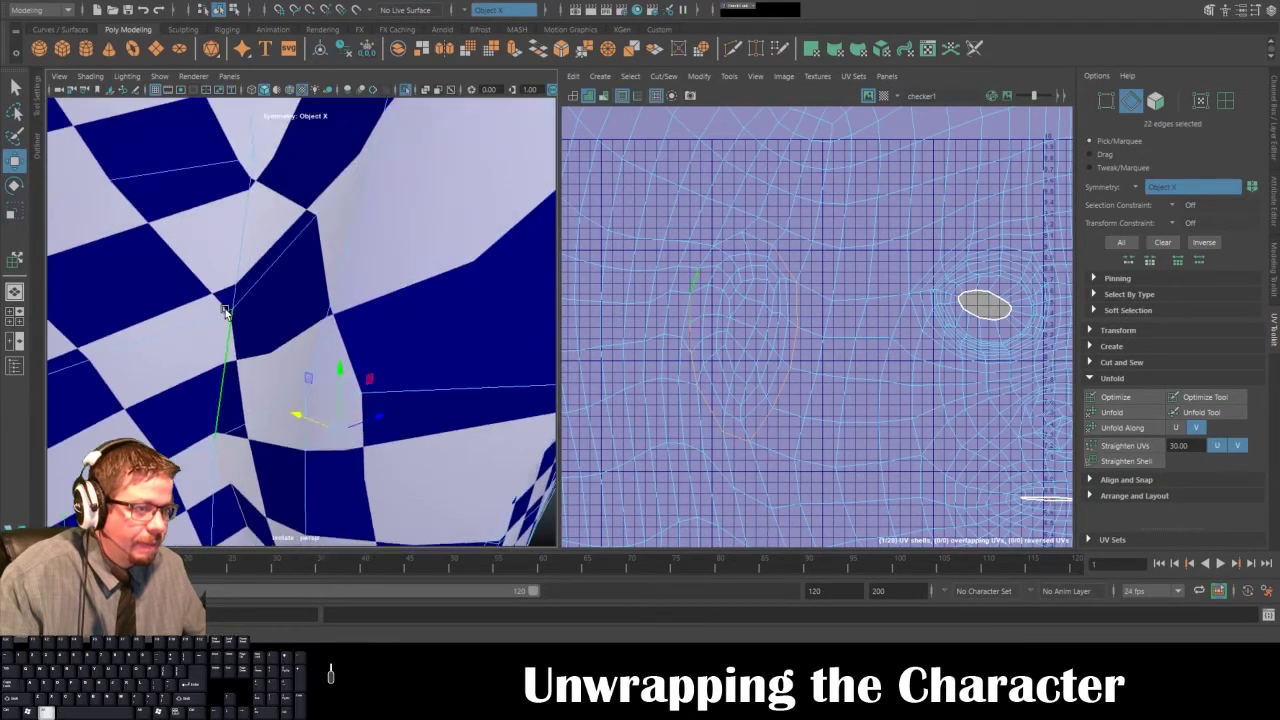
# - Complete the edge loop over the top of the ear's base and cut the UVs along it on both ears
pyautogui.keyDown('shift'); pyautogui.click(247, 256); pyautogui.keyUp('shift')
pyautogui.keyDown('alt'); pyautogui.moveTo(250, 186); pyautogui.dragTo(246, 238, button='middle'); pyautogui.keyUp('alt')
pyautogui.keyDown('alt'); pyautogui.moveTo(246, 238); pyautogui.dragTo(277, 272); pyautogui.keyUp('alt')
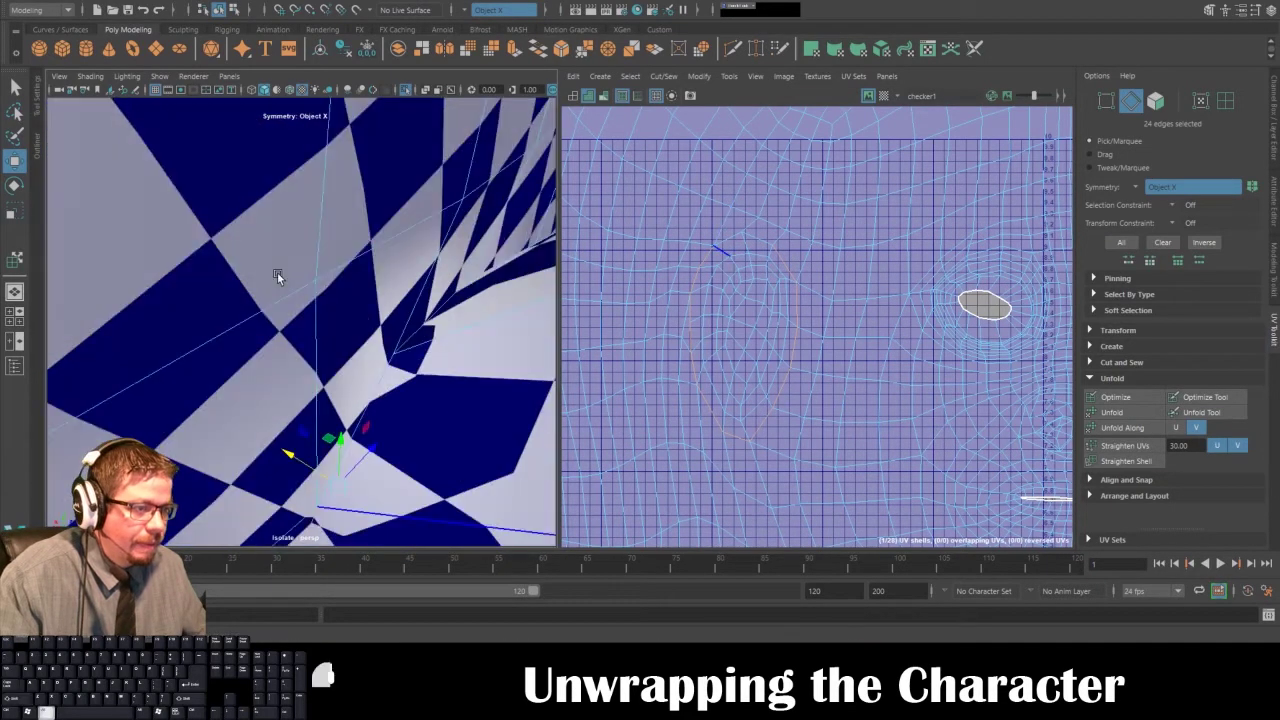
pyautogui.press('5')
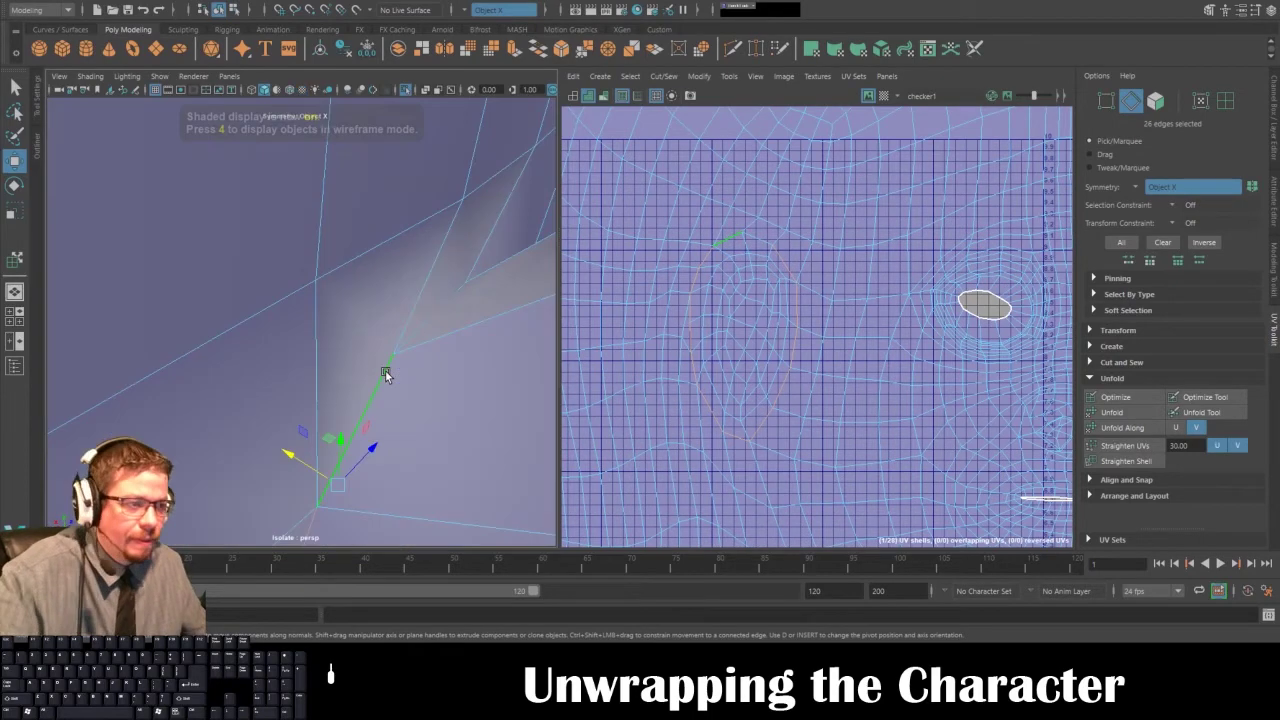
pyautogui.moveTo(386, 371)
pyautogui.keyDown('alt'); pyautogui.mouseDown()
pyautogui.moveTo(203, 360)
pyautogui.moveTo(200, 371)
pyautogui.moveTo(120, 263)
pyautogui.moveTo(231, 283)
pyautogui.moveTo(233, 221)
pyautogui.moveTo(346, 251)
pyautogui.moveTo(391, 297)
pyautogui.moveTo(374, 197)
pyautogui.moveTo(293, 246)
pyautogui.moveTo(177, 251)
pyautogui.moveTo(163, 286)
pyautogui.mouseUp(); pyautogui.keyUp('alt')
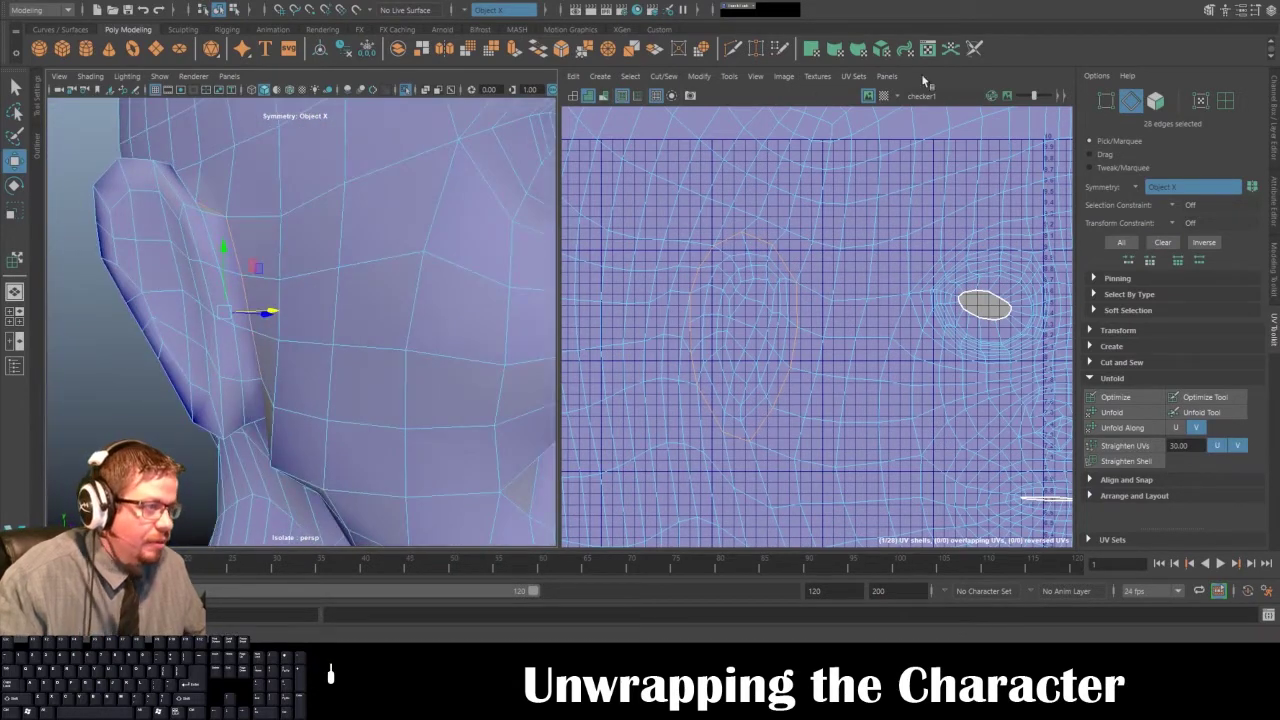
pyautogui.click(663, 76)
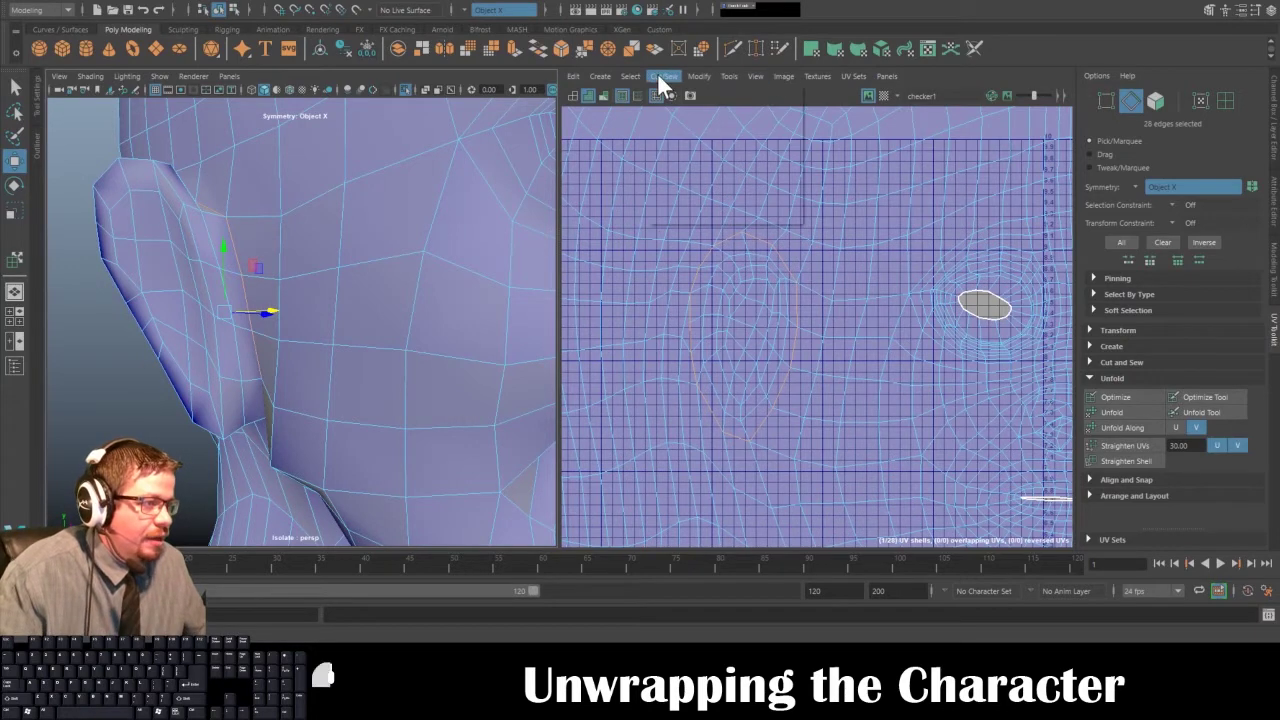
pyautogui.click(670, 146)
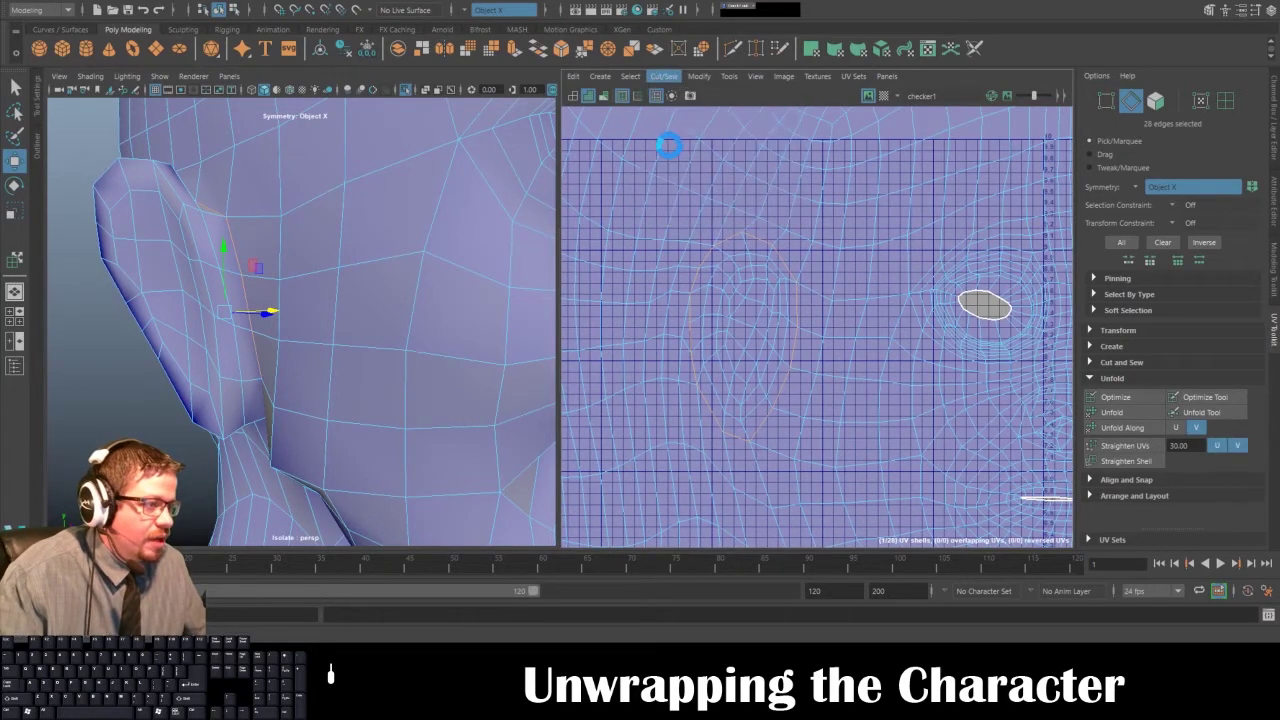
# - Move both cut ear shells out of the head shell into the empty space above it with the Move UV Shell tool
pyautogui.click(729, 76)
pyautogui.click(755, 188)
pyautogui.click(760, 321)
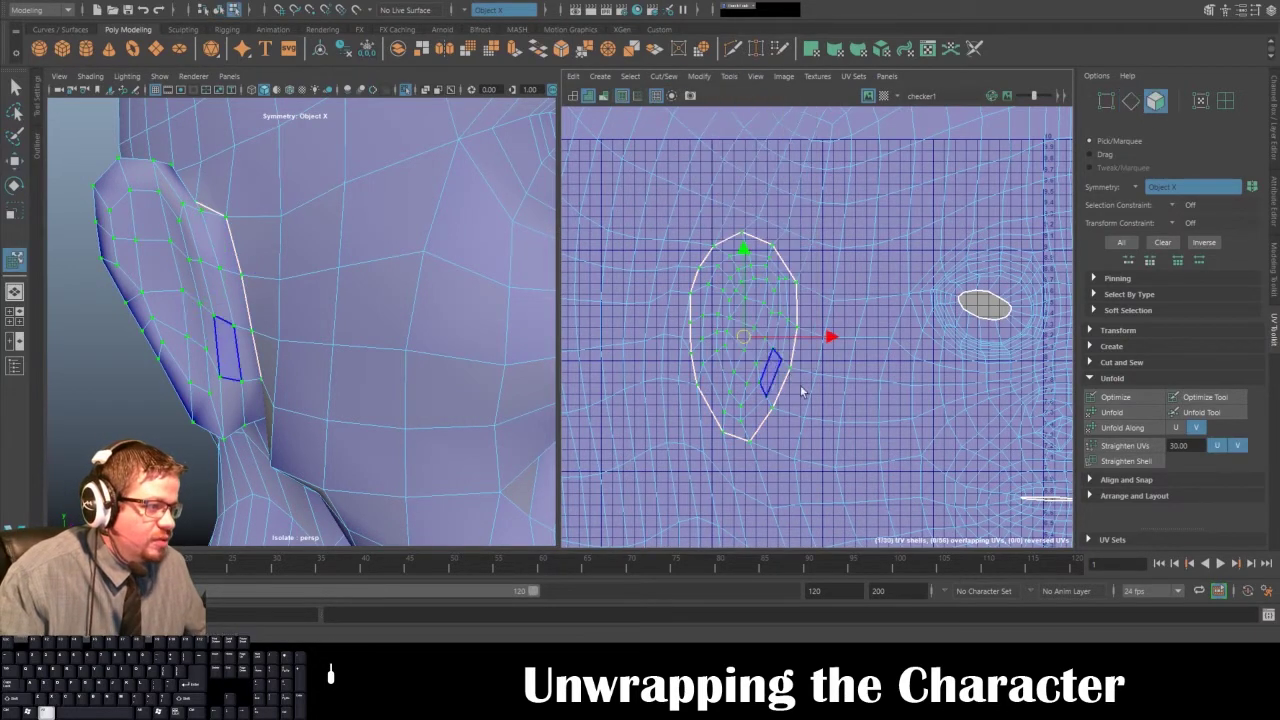
pyautogui.scroll(-5, 966, 392)
pyautogui.keyDown('alt'); pyautogui.moveTo(962, 372); pyautogui.dragTo(809, 358, button='middle'); pyautogui.keyUp('alt')
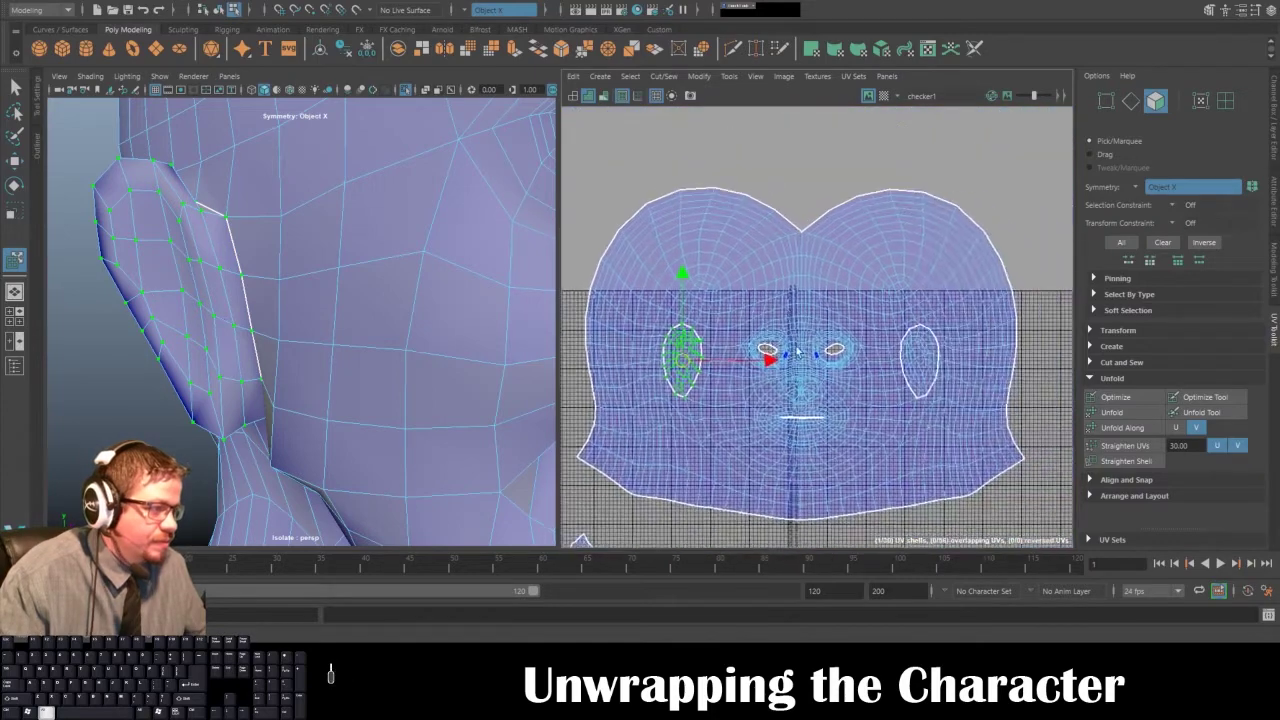
pyautogui.keyDown('shift'); pyautogui.click(917, 364); pyautogui.keyUp('shift')
pyautogui.moveTo(921, 367); pyautogui.dragTo(913, 147)
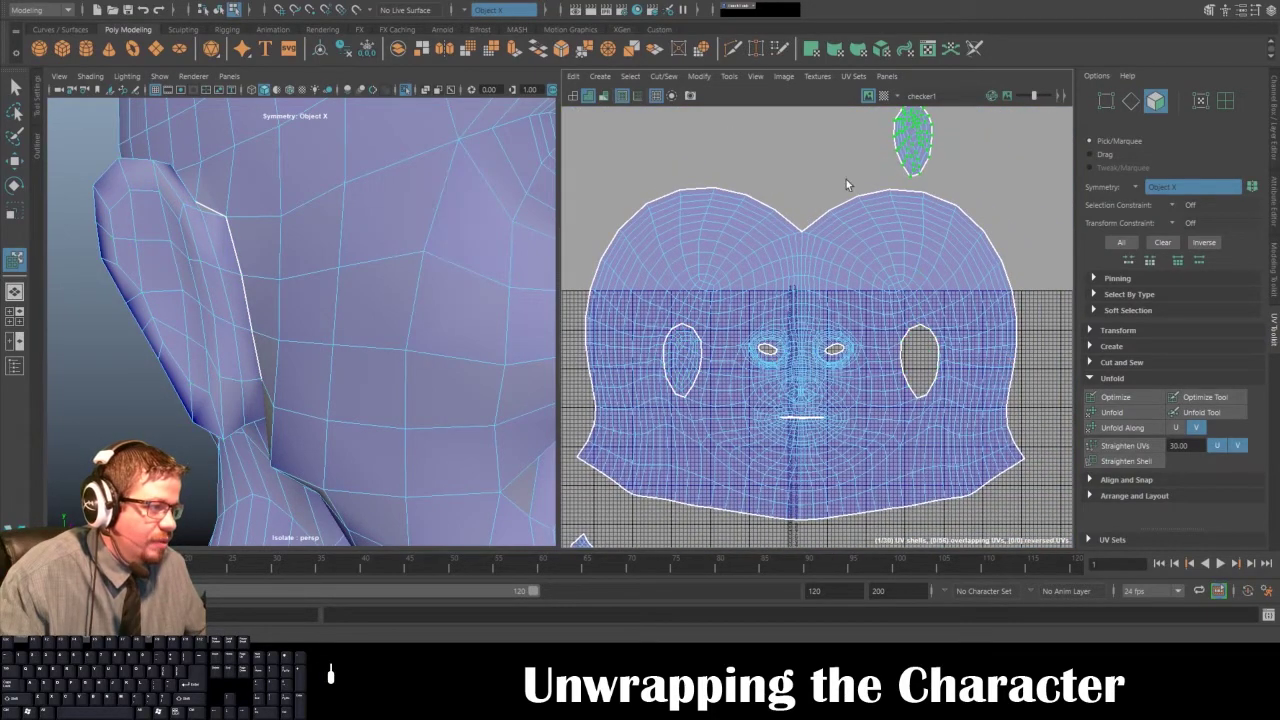
pyautogui.click(670, 373)
pyautogui.moveTo(672, 372); pyautogui.dragTo(700, 129)
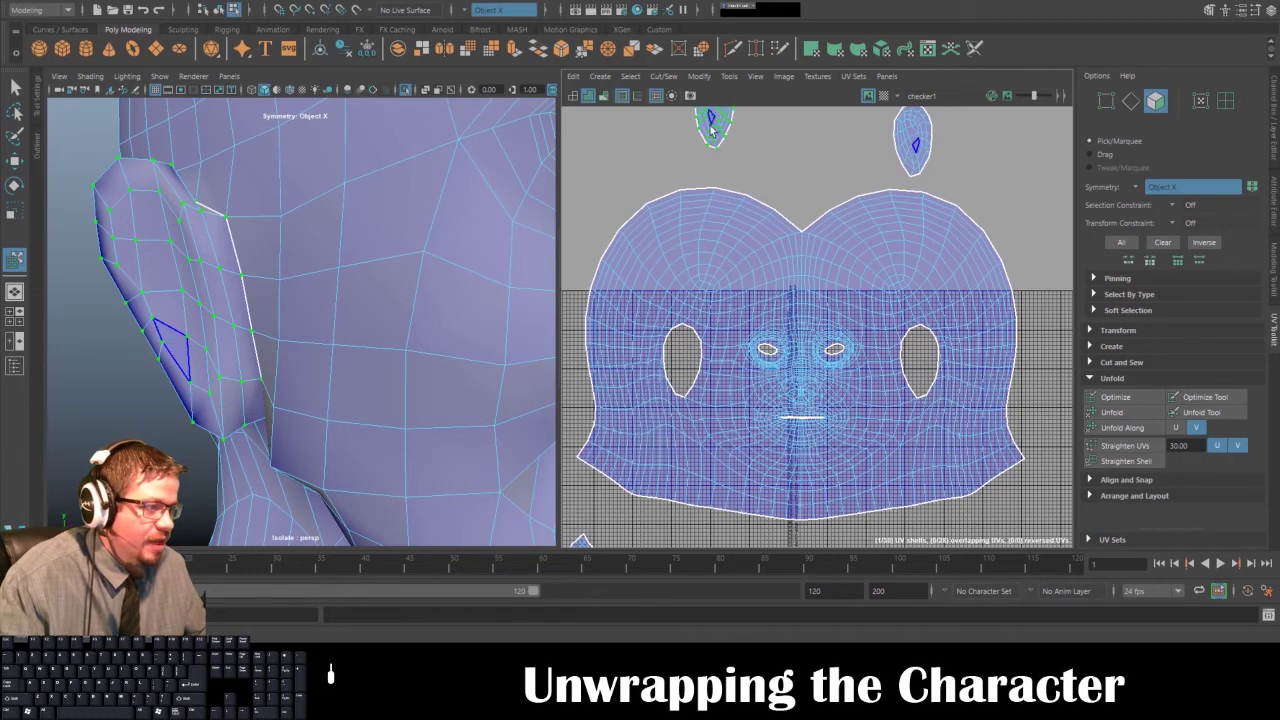
# - Unfold the two separated ear UV shells
pyautogui.keyDown('alt'); pyautogui.moveTo(771, 215); pyautogui.dragTo(750, 291, button='middle'); pyautogui.keyUp('alt')
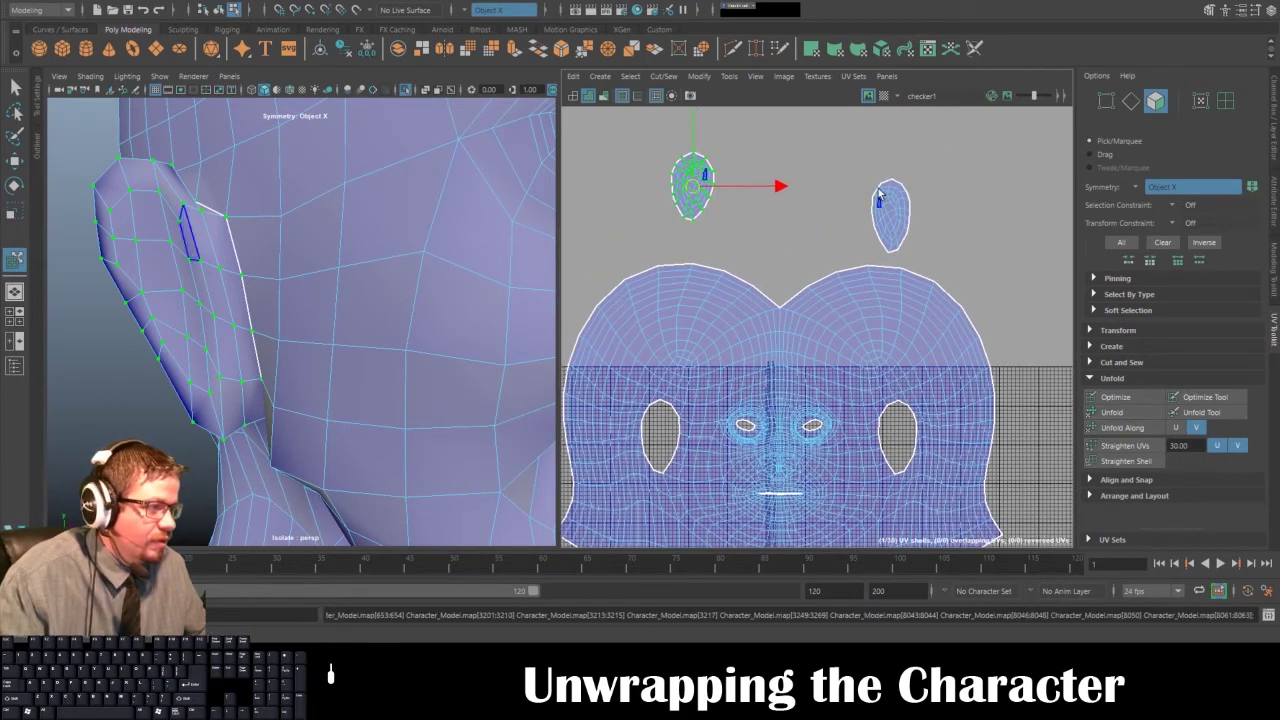
pyautogui.moveTo(844, 148); pyautogui.dragTo(864, 180)
pyautogui.moveTo(926, 249); pyautogui.dragTo(927, 251)
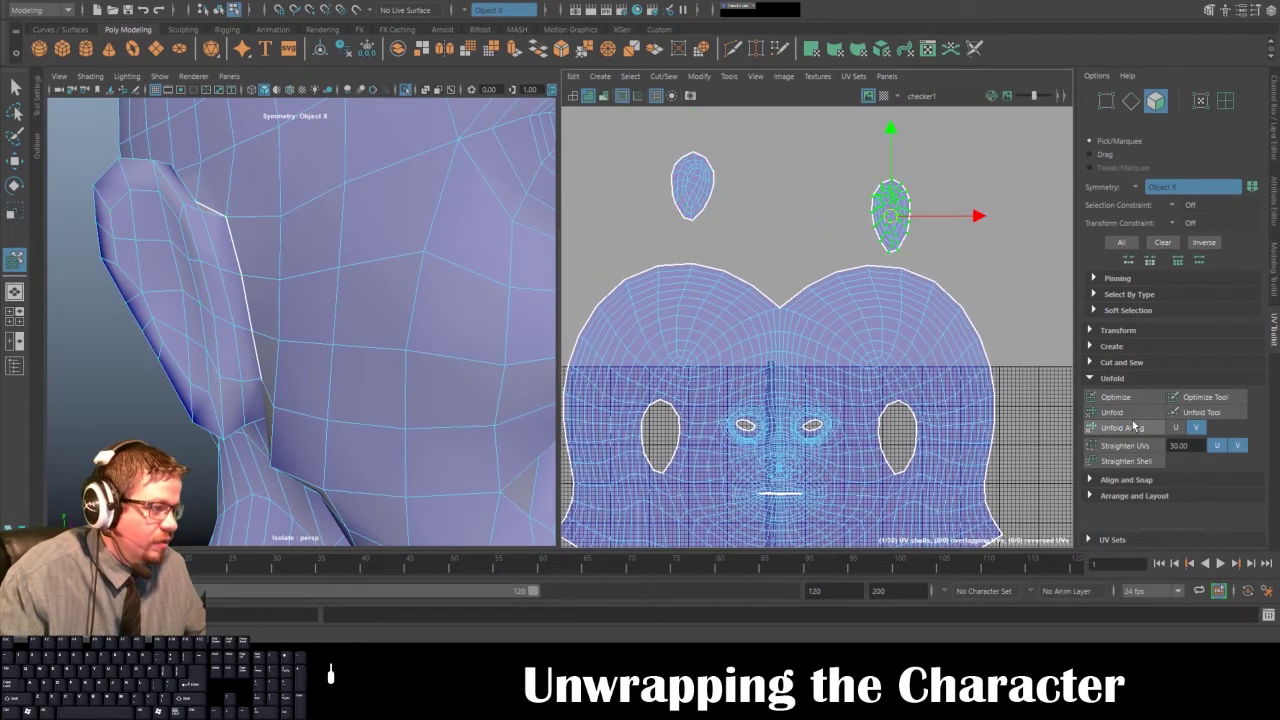
pyautogui.click(1125, 413)
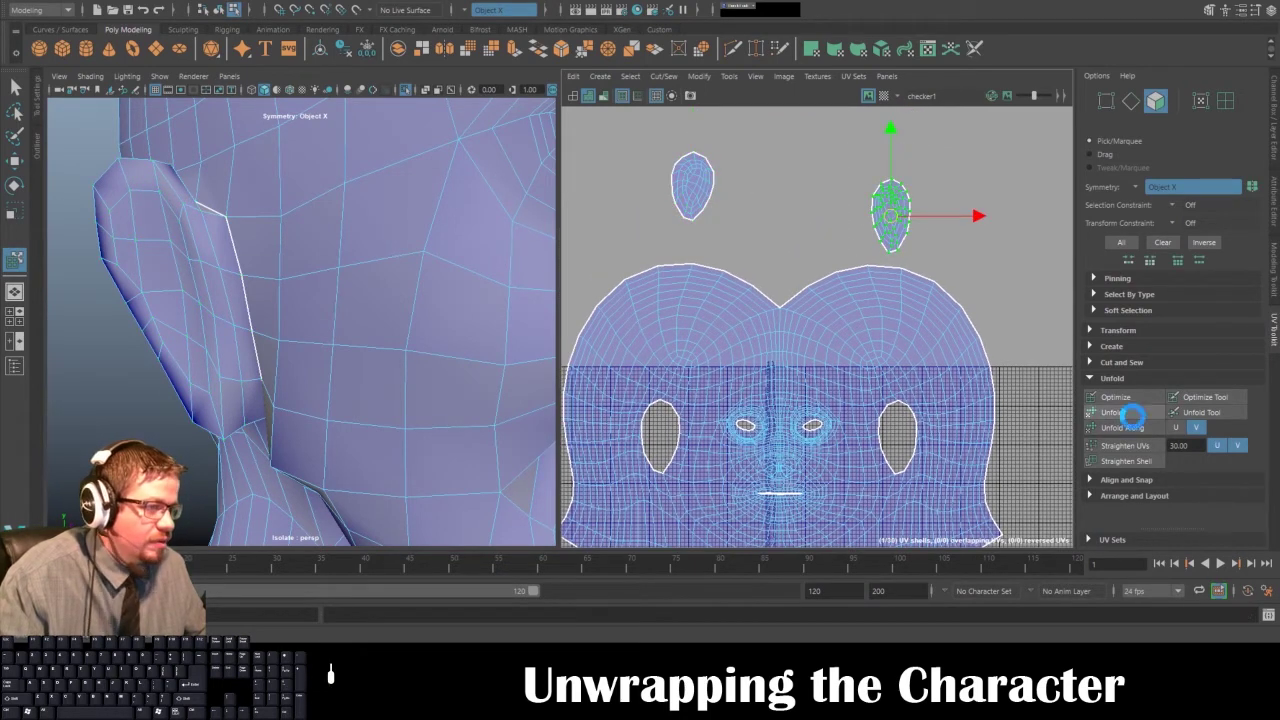
# - Select the head UV shell, unfold it again around the ear openings, and clear the selection
pyautogui.click(725, 79)
pyautogui.click(730, 188)
pyautogui.moveTo(827, 362); pyautogui.dragTo(812, 342)
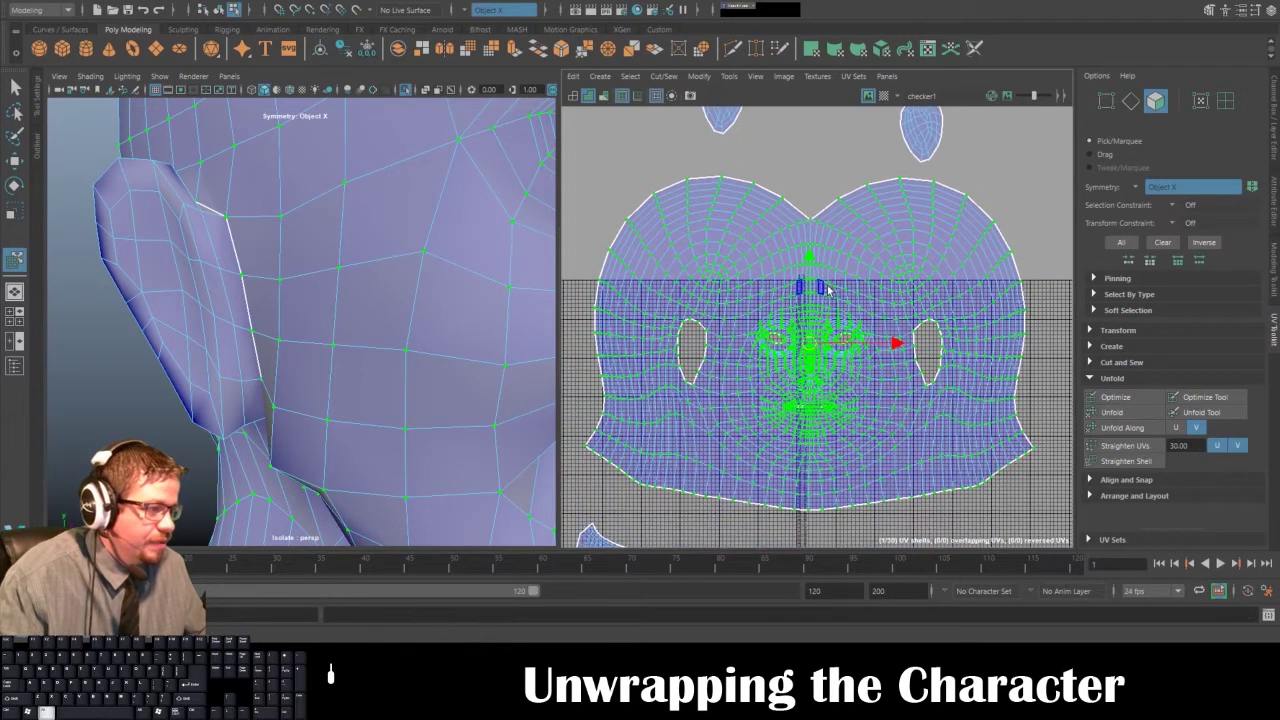
pyautogui.rightClick(843, 277)
pyautogui.moveTo(843, 275)
pyautogui.mouseDown(button='right')
pyautogui.moveTo(883, 254)
pyautogui.moveTo(842, 267)
pyautogui.mouseUp(button='right')
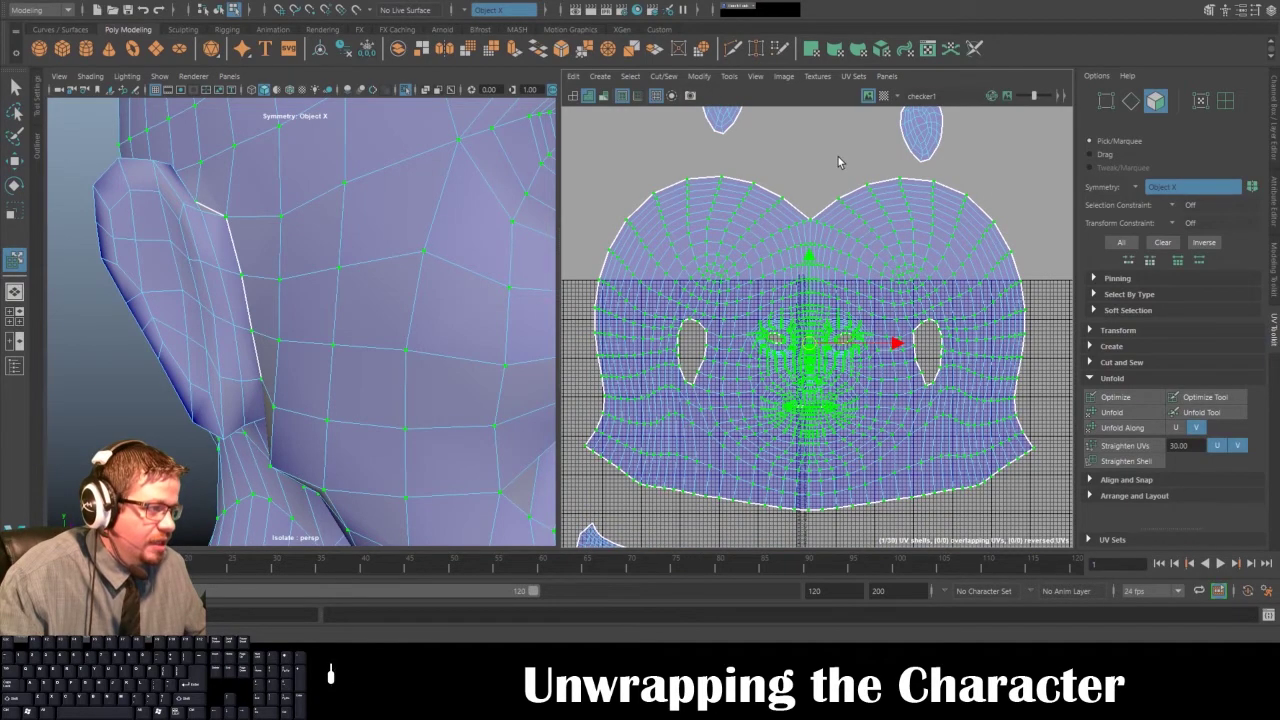
pyautogui.click(838, 156)
# - Restore the textured display and select the whole character in object mode
pyautogui.press('6')
pyautogui.moveTo(399, 292); pyautogui.dragTo(414, 245, button='right')
pyautogui.click(107, 333)
pyautogui.keyDown('alt'); pyautogui.moveTo(107, 333); pyautogui.dragTo(250, 285); pyautogui.keyUp('alt')
pyautogui.click(388, 318)
# - Examine the checker pattern on and behind both ears and across the face and neck for distortion
pyautogui.keyDown('alt'); pyautogui.moveTo(240, 305); pyautogui.dragTo(284, 350, button='right'); pyautogui.keyUp('alt')
pyautogui.keyDown('alt'); pyautogui.moveTo(284, 350); pyautogui.dragTo(262, 250); pyautogui.keyUp('alt')
pyautogui.keyDown('alt'); pyautogui.moveTo(262, 250); pyautogui.dragTo(290, 320, button='middle'); pyautogui.keyUp('alt')
pyautogui.keyDown('alt'); pyautogui.moveTo(290, 320); pyautogui.dragTo(350, 338); pyautogui.keyUp('alt')
pyautogui.keyDown('alt'); pyautogui.moveTo(350, 338); pyautogui.dragTo(327, 316, button='right'); pyautogui.keyUp('alt')
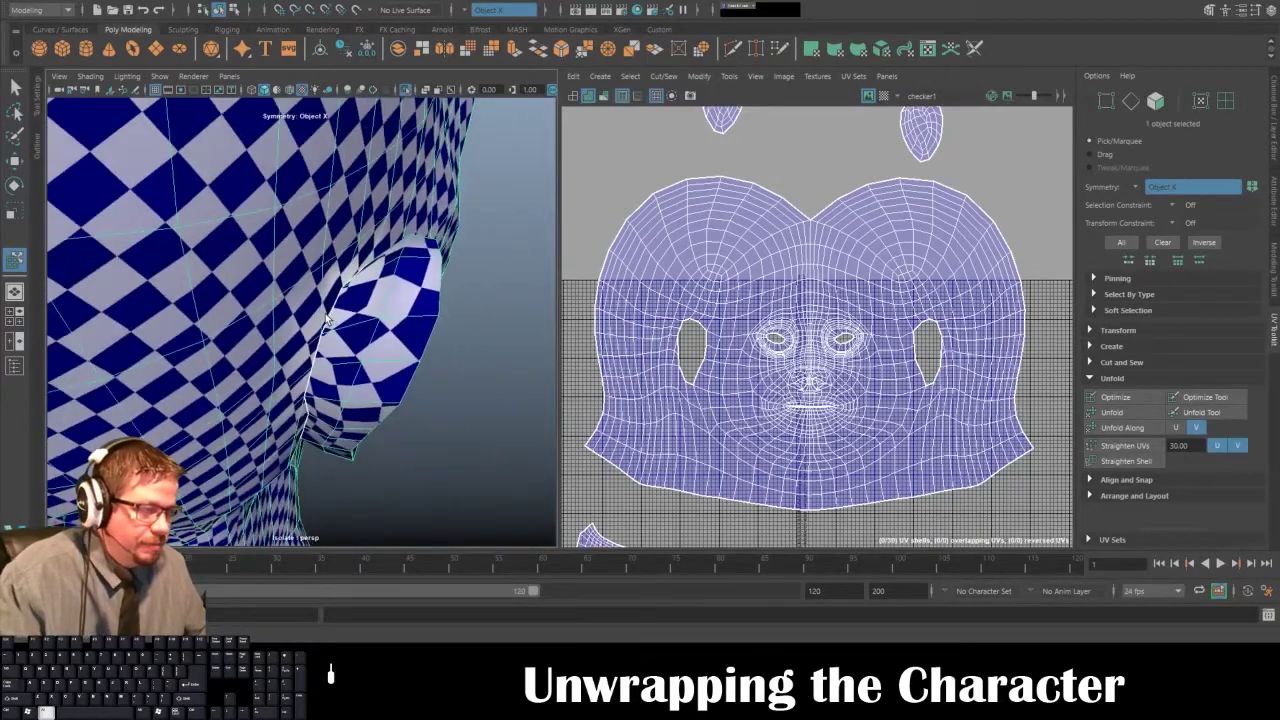
pyautogui.keyDown('alt'); pyautogui.moveTo(696, 249); pyautogui.dragTo(708, 359, button='middle'); pyautogui.keyUp('alt')
pyautogui.keyDown('alt'); pyautogui.moveTo(408, 344); pyautogui.dragTo(200, 335); pyautogui.keyUp('alt')
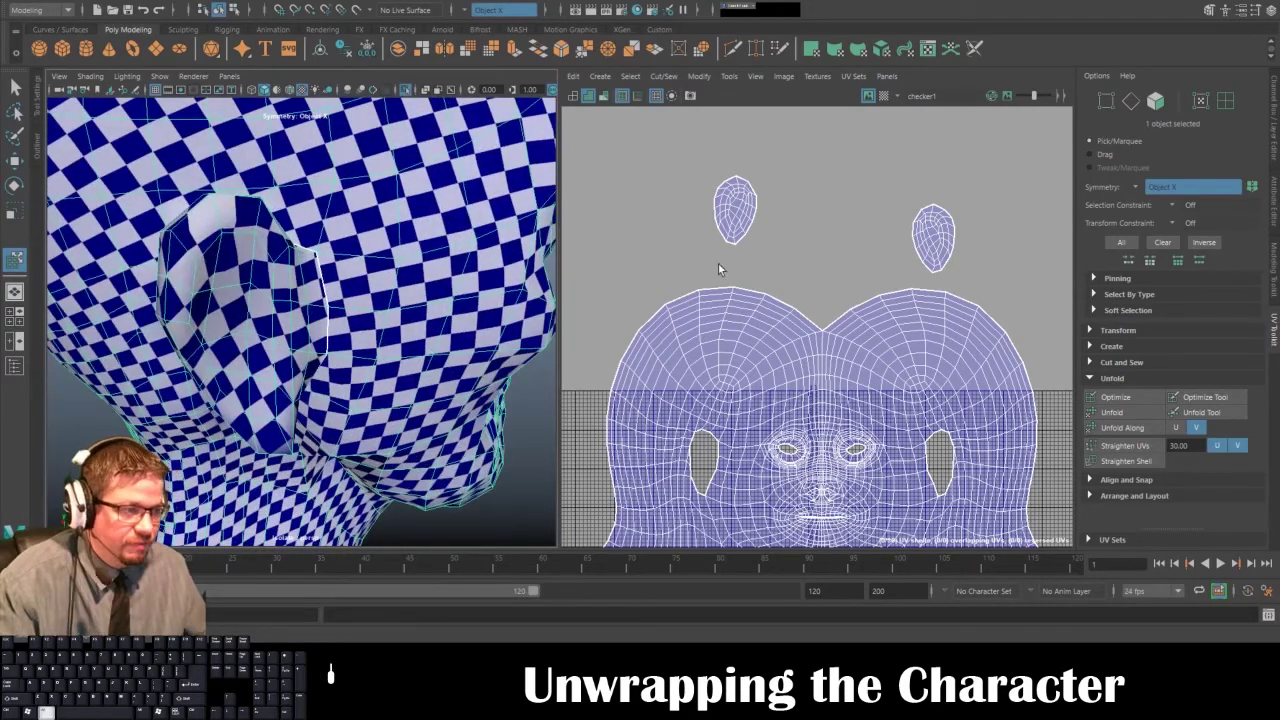
pyautogui.keyDown('alt'); pyautogui.moveTo(482, 346); pyautogui.dragTo(365, 300, button='right'); pyautogui.keyUp('alt')
pyautogui.keyDown('alt'); pyautogui.moveTo(365, 290); pyautogui.dragTo(166, 246); pyautogui.keyUp('alt')
pyautogui.keyDown('alt'); pyautogui.moveTo(430, 332); pyautogui.dragTo(453, 254, button='middle'); pyautogui.keyUp('alt')
pyautogui.keyDown('alt'); pyautogui.moveTo(414, 318); pyautogui.dragTo(290, 305); pyautogui.keyUp('alt')
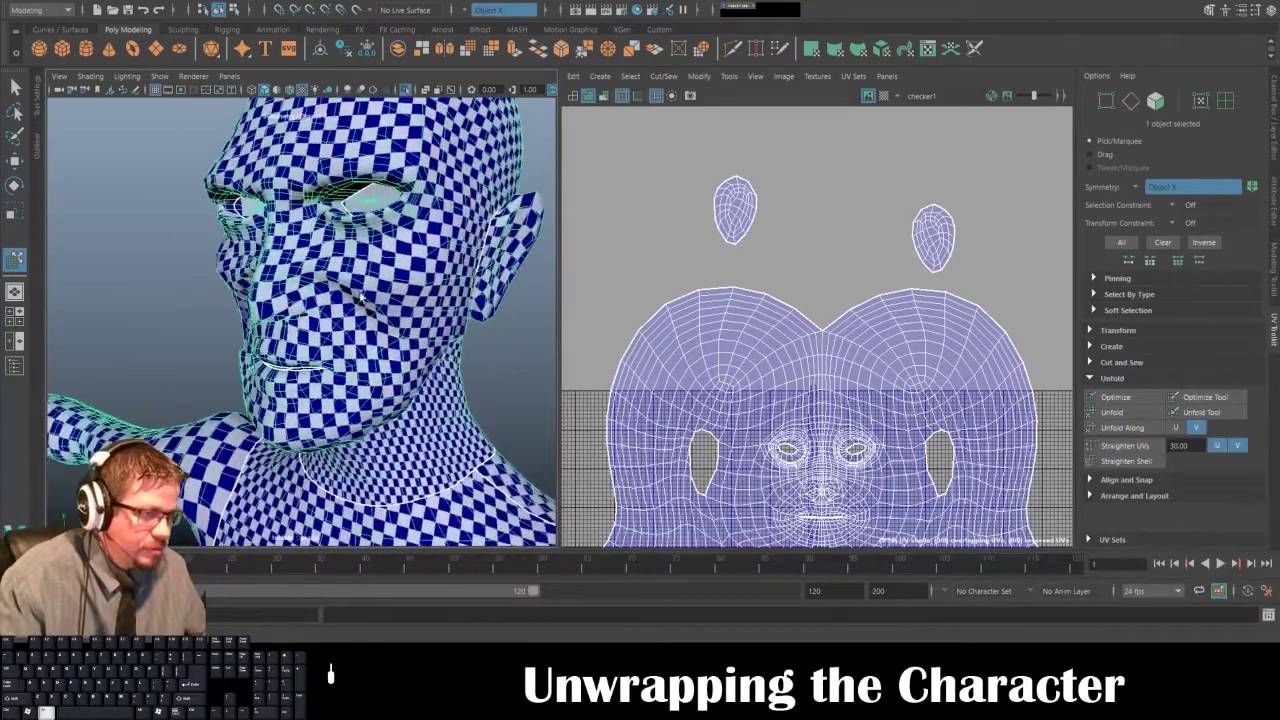
pyautogui.keyDown('alt'); pyautogui.moveTo(290, 305); pyautogui.dragTo(281, 218, button='middle'); pyautogui.keyUp('alt')
pyautogui.keyDown('alt'); pyautogui.moveTo(300, 270); pyautogui.dragTo(278, 260); pyautogui.keyUp('alt')
# - Select the two small eye-shaped UV shells inside the checker tile with the Move UV Shell tool and unfold them
pyautogui.keyDown('alt'); pyautogui.moveTo(911, 480); pyautogui.dragTo(803, 368, button='right'); pyautogui.keyUp('alt')
pyautogui.keyDown('alt'); pyautogui.moveTo(890, 535); pyautogui.dragTo(804, 357, button='middle'); pyautogui.keyUp('alt')
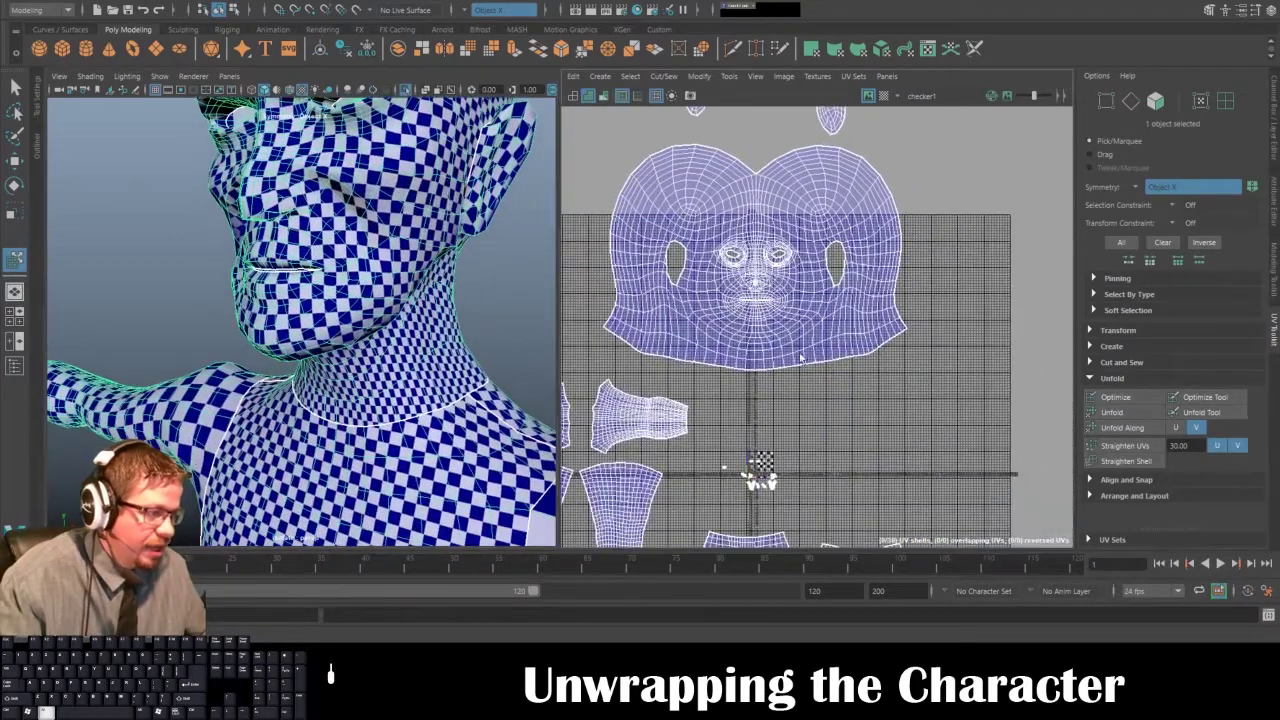
pyautogui.keyDown('alt'); pyautogui.moveTo(855, 425); pyautogui.dragTo(816, 284, button='middle'); pyautogui.keyUp('alt')
pyautogui.keyDown('alt'); pyautogui.moveTo(830, 310); pyautogui.dragTo(1003, 496, button='right'); pyautogui.keyUp('alt')
pyautogui.keyDown('alt'); pyautogui.moveTo(618, 378); pyautogui.dragTo(834, 212, button='middle'); pyautogui.keyUp('alt')
pyautogui.keyDown('alt'); pyautogui.moveTo(834, 212); pyautogui.dragTo(893, 250, button='right'); pyautogui.keyUp('alt')
pyautogui.keyDown('alt'); pyautogui.moveTo(867, 160); pyautogui.dragTo(898, 372, button='middle'); pyautogui.keyUp('alt')
pyautogui.keyDown('alt'); pyautogui.moveTo(850, 330); pyautogui.dragTo(957, 428, button='right'); pyautogui.keyUp('alt')
pyautogui.keyDown('alt'); pyautogui.moveTo(821, 358); pyautogui.dragTo(840, 255, button='middle'); pyautogui.keyUp('alt')
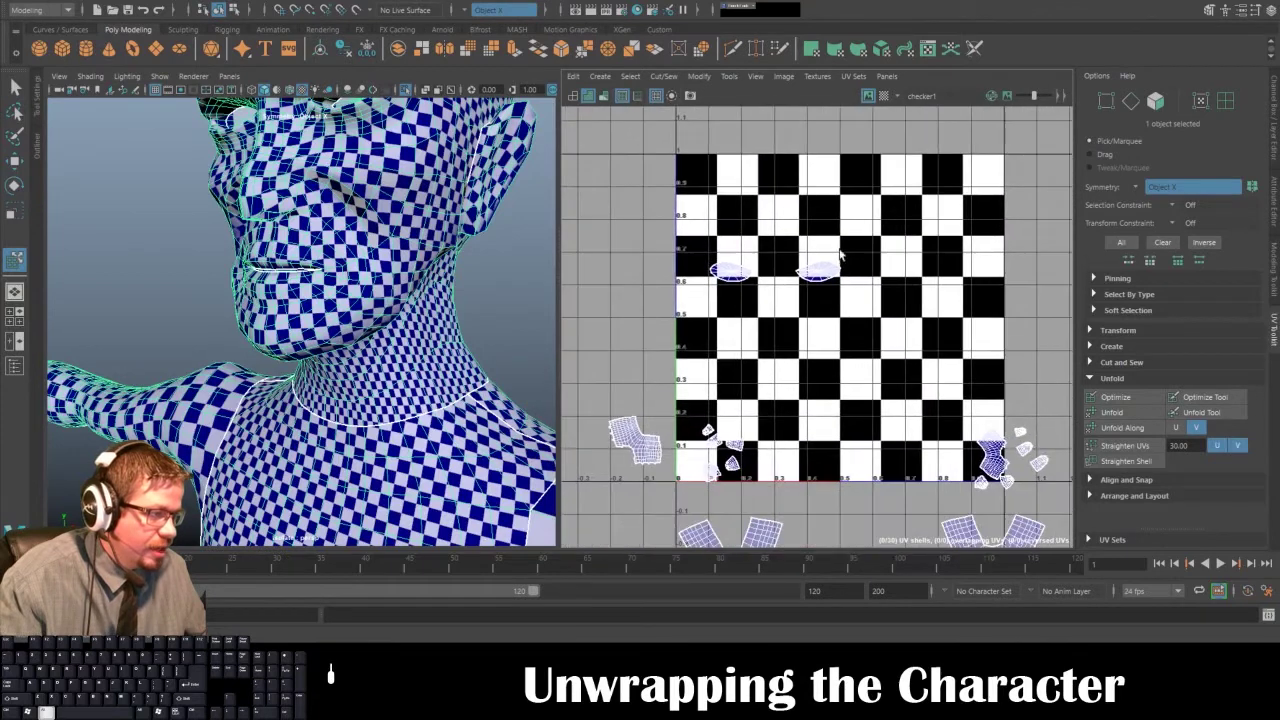
pyautogui.click(757, 78)
pyautogui.click(776, 189)
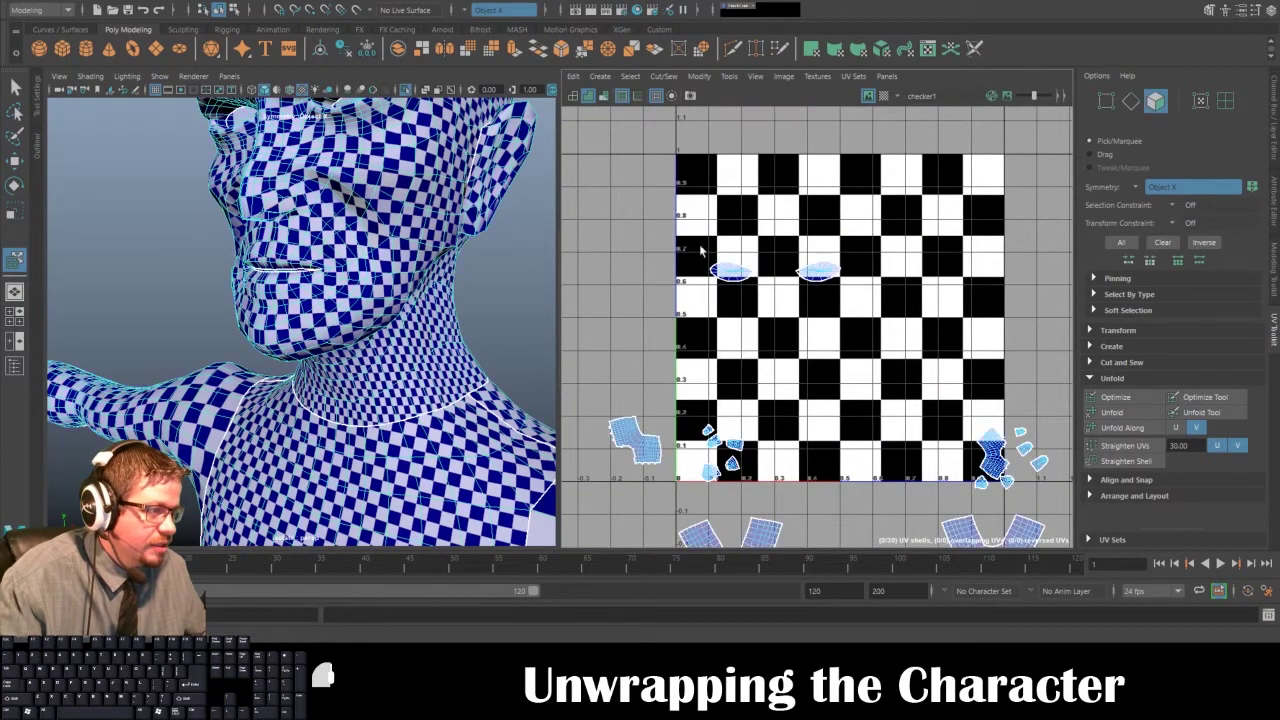
pyautogui.moveTo(701, 250); pyautogui.dragTo(1007, 360)
pyautogui.click(1113, 413)
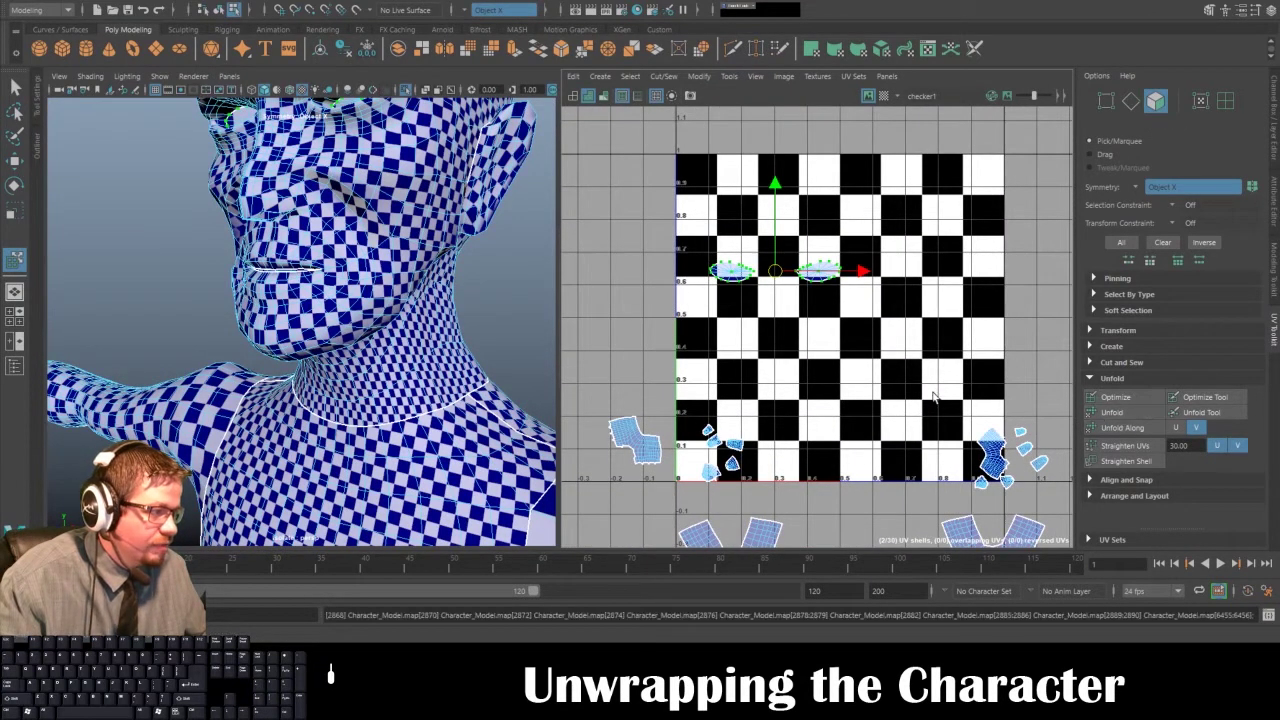
# - Select a face on the inner surface inside the head and frame its oval UV shell
pyautogui.keyDown('alt'); pyautogui.moveTo(339, 322); pyautogui.dragTo(400, 275); pyautogui.keyUp('alt')
pyautogui.keyDown('alt'); pyautogui.moveTo(390, 320); pyautogui.dragTo(567, 378, button='right'); pyautogui.keyUp('alt')
pyautogui.keyDown('alt'); pyautogui.moveTo(470, 380); pyautogui.dragTo(306, 418, button='middle'); pyautogui.keyUp('alt')
pyautogui.keyDown('alt'); pyautogui.moveTo(448, 316); pyautogui.dragTo(394, 384, button='middle'); pyautogui.keyUp('alt')
pyautogui.moveTo(441, 160); pyautogui.dragTo(440, 177, button='right')
pyautogui.click(450, 163)
pyautogui.press('f')
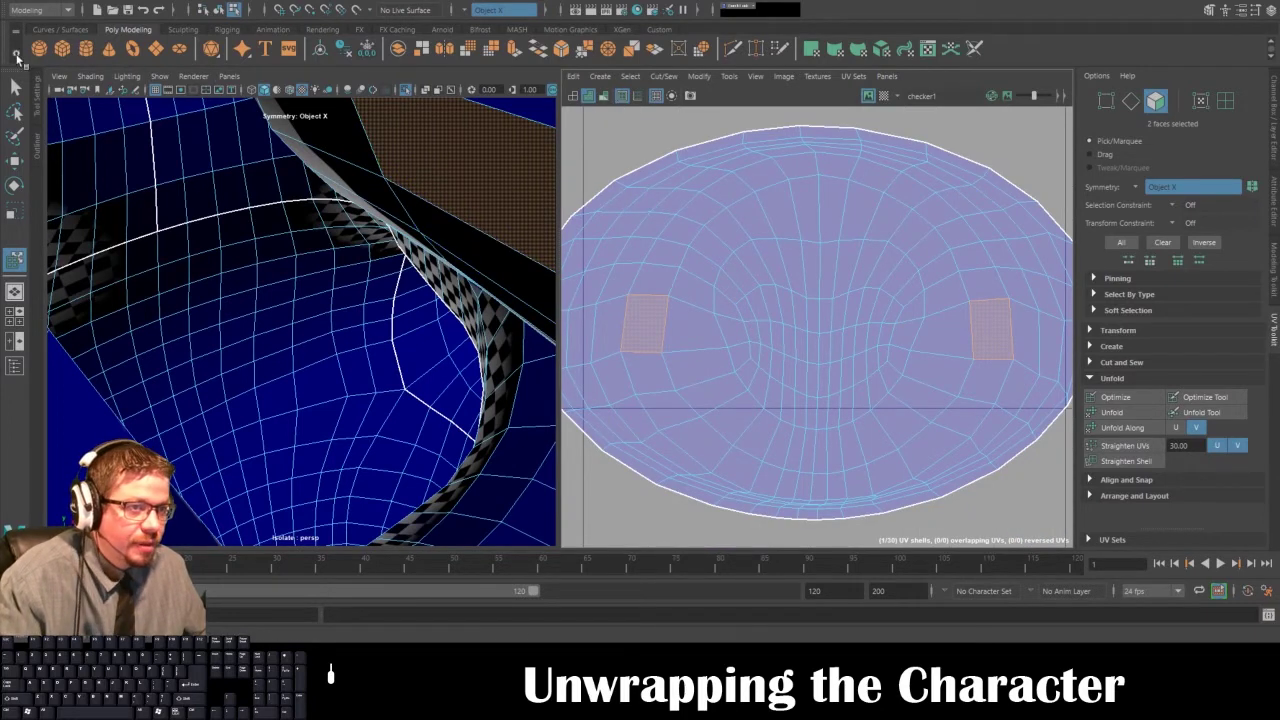
# - Switch to edge selection and select the crosswise edge row and the first centreline edges on the inner mouth surface
pyautogui.press('q')
pyautogui.moveTo(849, 230); pyautogui.dragTo(805, 268, button='right')
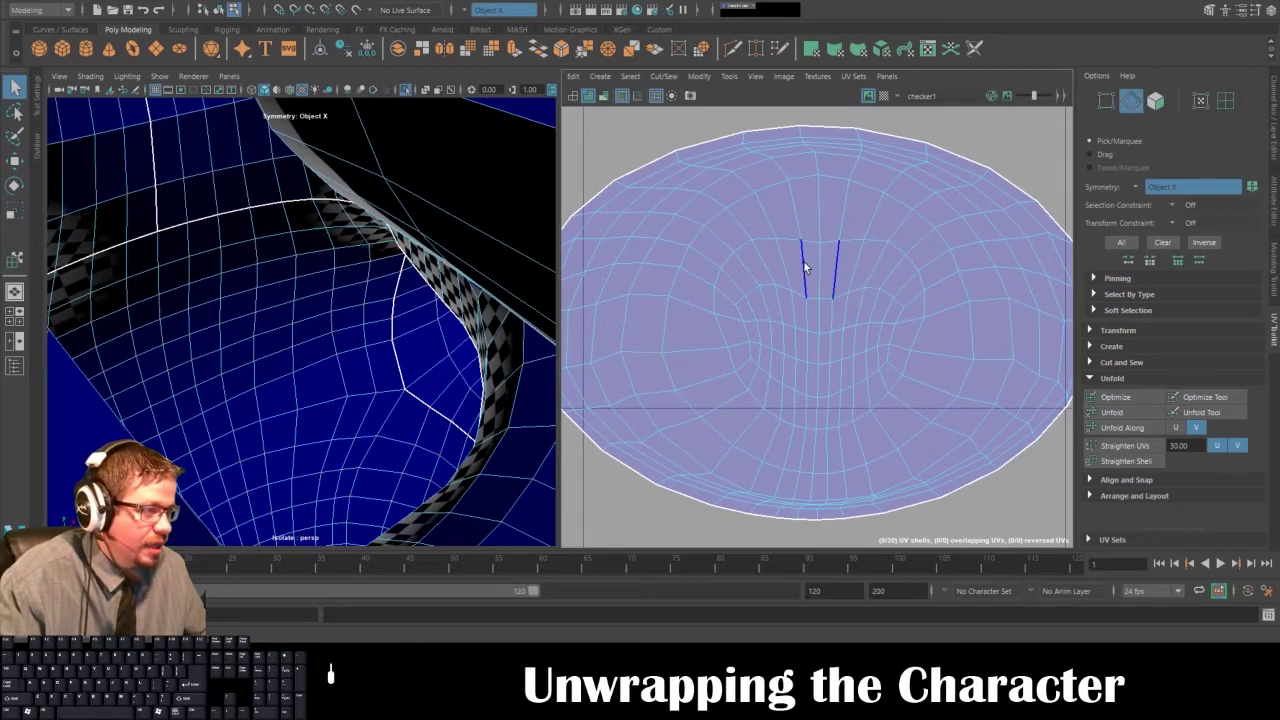
pyautogui.keyDown('alt'); pyautogui.moveTo(292, 261); pyautogui.dragTo(586, 264); pyautogui.keyUp('alt')
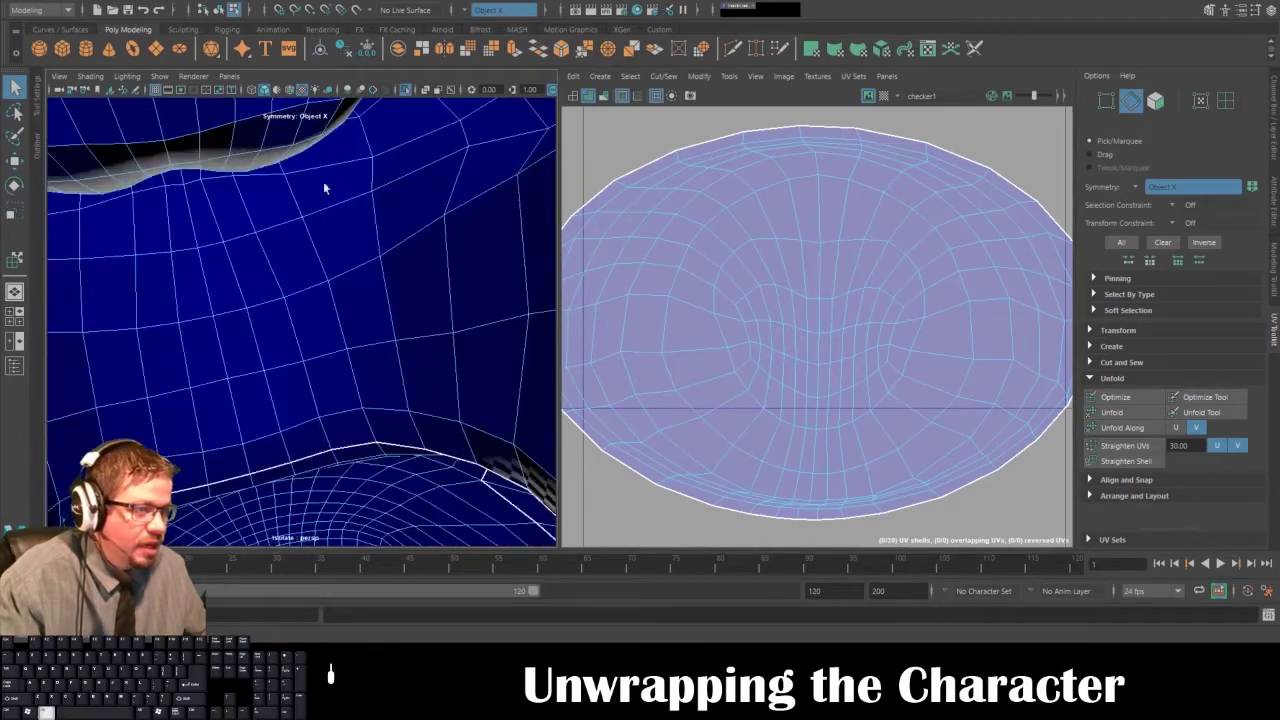
pyautogui.keyDown('alt'); pyautogui.moveTo(325, 186); pyautogui.dragTo(345, 264); pyautogui.keyUp('alt')
pyautogui.keyDown('alt'); pyautogui.moveTo(311, 214); pyautogui.dragTo(295, 133); pyautogui.keyUp('alt')
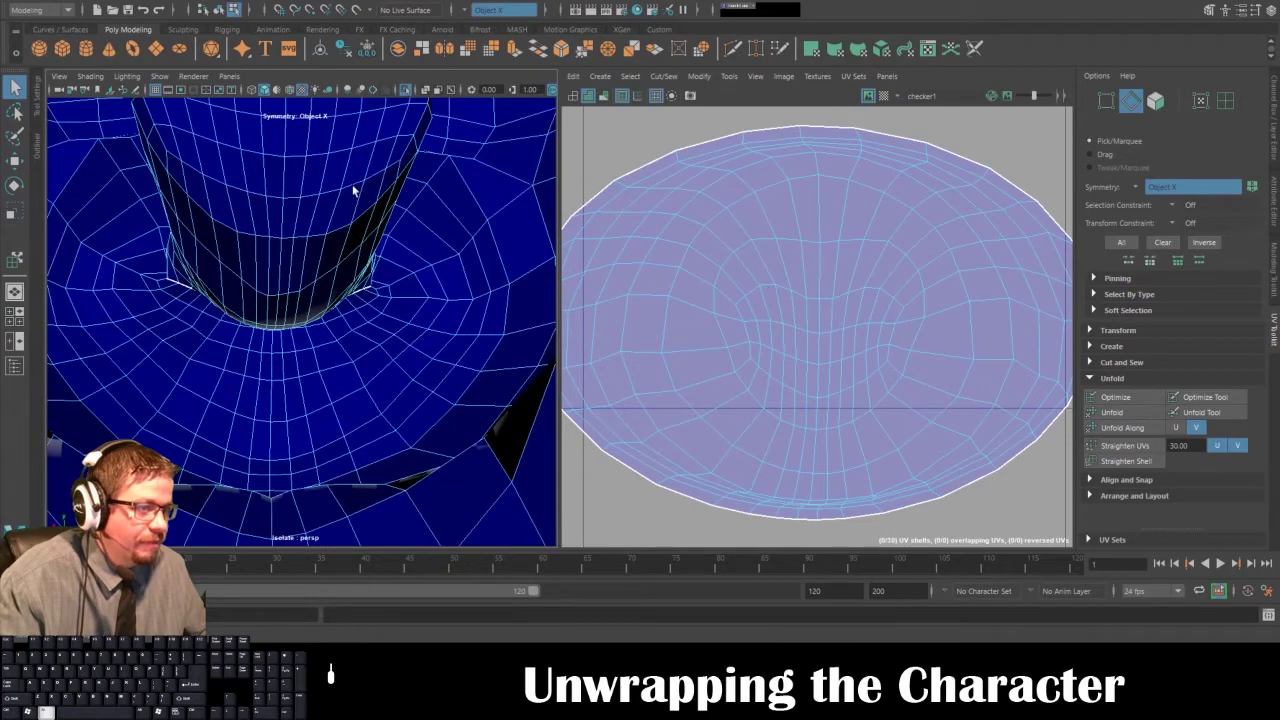
pyautogui.keyDown('alt'); pyautogui.moveTo(352, 190); pyautogui.dragTo(273, 160); pyautogui.keyUp('alt')
pyautogui.click(277, 234)
pyautogui.keyDown('alt'); pyautogui.moveTo(281, 139); pyautogui.dragTo(296, 210, button='middle'); pyautogui.keyUp('alt')
pyautogui.keyDown('shift'); pyautogui.click(281, 206); pyautogui.keyUp('shift')
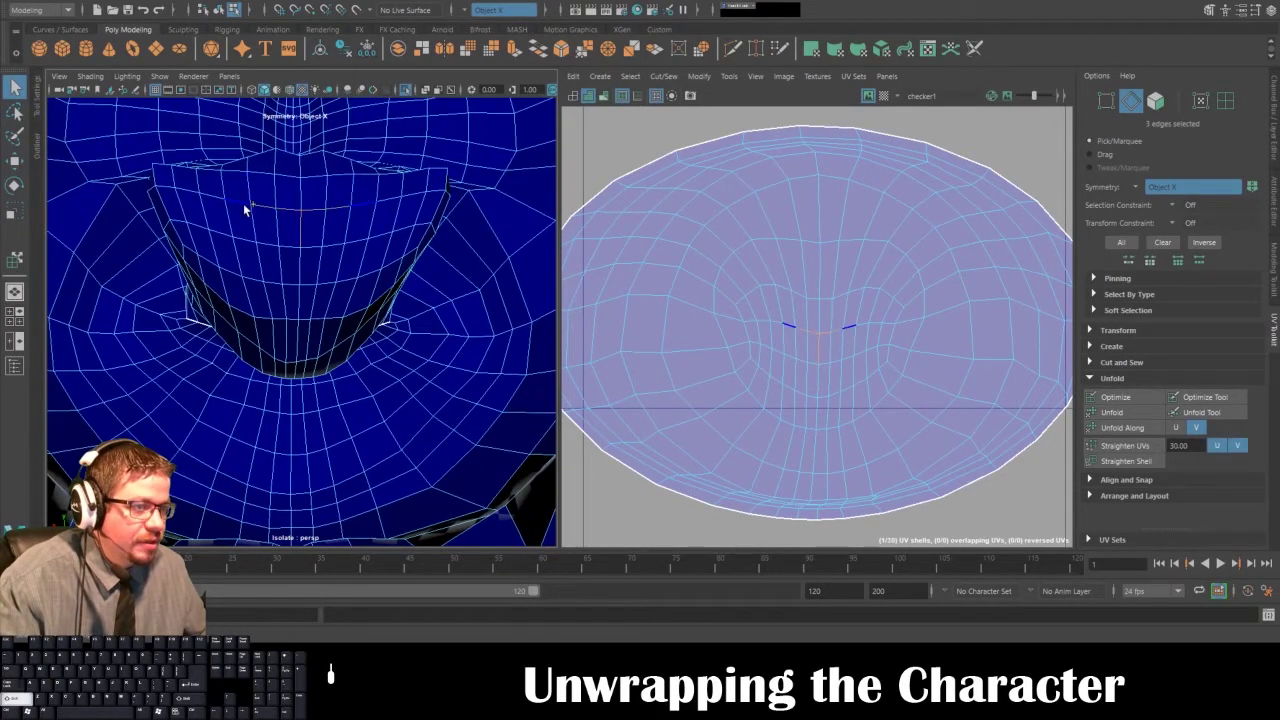
pyautogui.keyDown('alt'); pyautogui.moveTo(167, 192); pyautogui.dragTo(308, 238); pyautogui.keyUp('alt')
pyautogui.keyDown('shift'); pyautogui.click(308, 238); pyautogui.keyUp('shift')
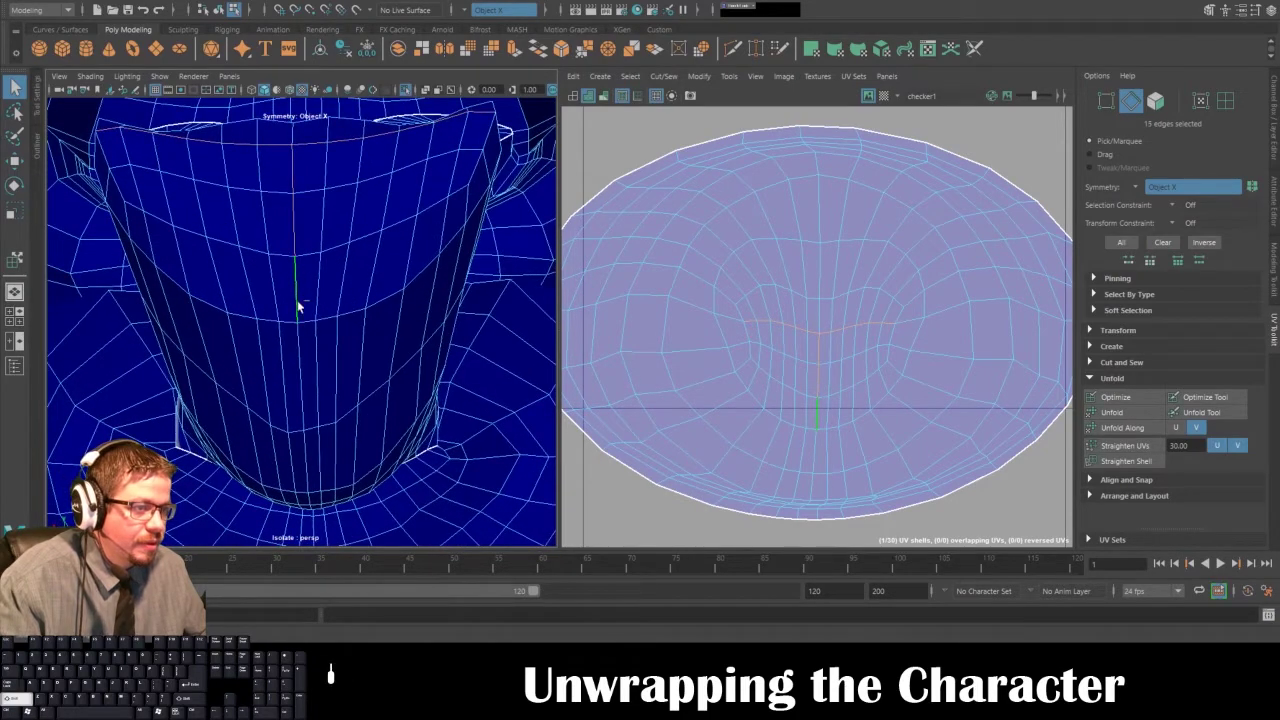
# - Extend the edge selection along the centreline of the inner mouth surface down to the shell's border
pyautogui.keyDown('shift'); pyautogui.click(297, 340); pyautogui.keyUp('shift')
pyautogui.moveTo(297, 340)
pyautogui.keyDown('alt'); pyautogui.mouseDown()
pyautogui.moveTo(314, 177)
pyautogui.moveTo(364, 388)
pyautogui.moveTo(354, 331)
pyautogui.moveTo(294, 340)
pyautogui.moveTo(296, 321)
pyautogui.mouseUp(); pyautogui.keyUp('alt')
pyautogui.press('6')
pyautogui.keyDown('shift'); pyautogui.click(336, 340); pyautogui.keyUp('shift')
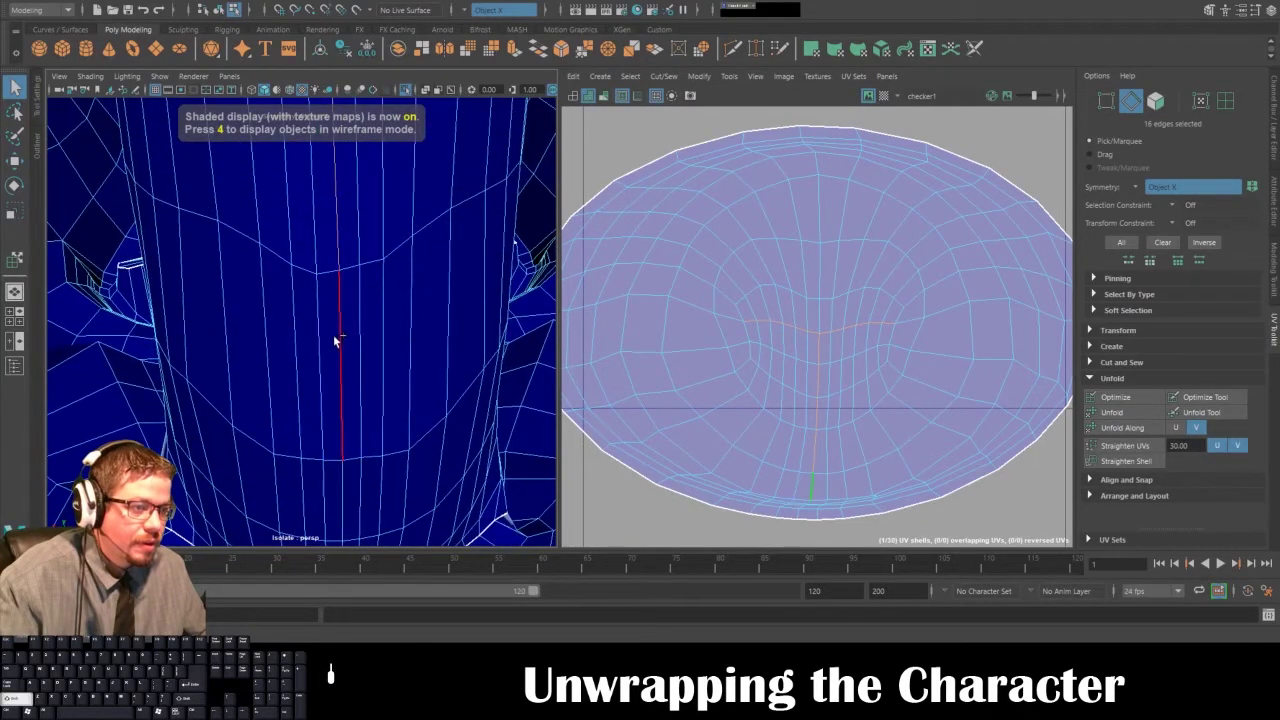
pyautogui.keyDown('shift'); pyautogui.click(341, 478); pyautogui.keyUp('shift')
pyautogui.keyDown('alt'); pyautogui.moveTo(341, 476); pyautogui.dragTo(349, 350); pyautogui.keyUp('alt')
pyautogui.keyDown('alt'); pyautogui.moveTo(349, 350); pyautogui.dragTo(302, 86, button='middle'); pyautogui.keyUp('alt')
pyautogui.keyDown('alt'); pyautogui.moveTo(302, 84); pyautogui.dragTo(341, 242); pyautogui.keyUp('alt')
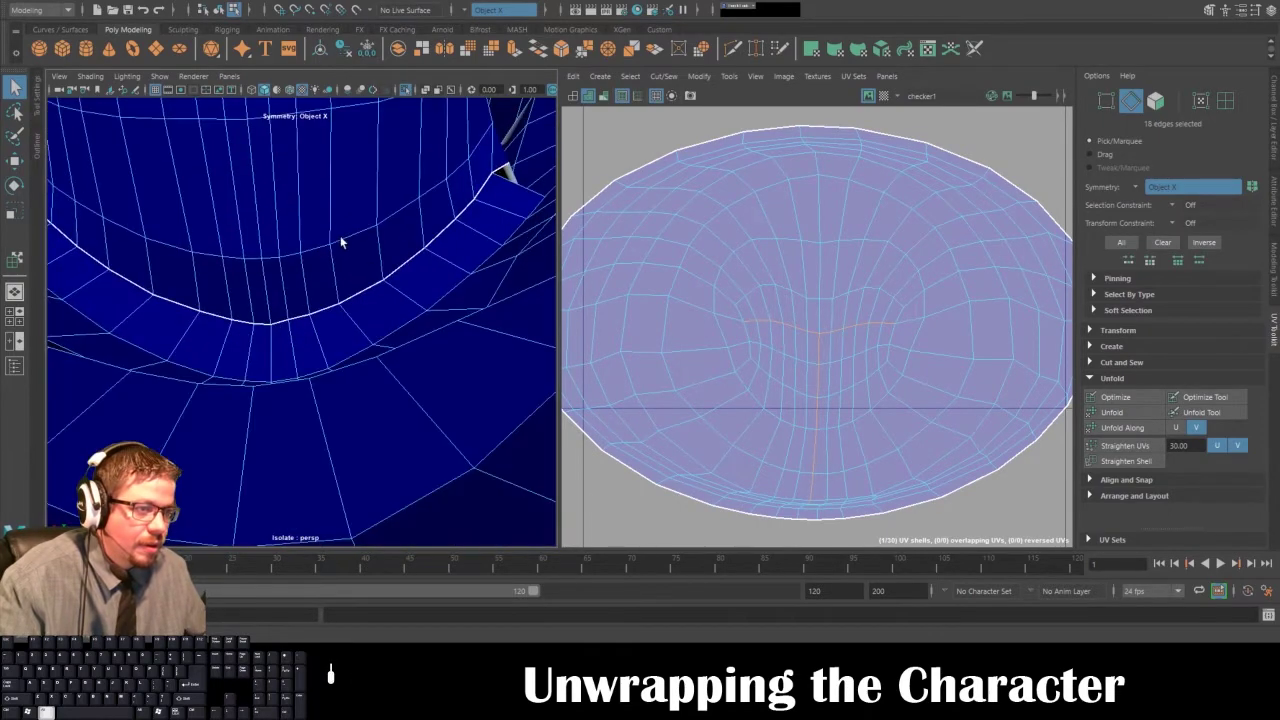
pyautogui.keyDown('alt'); pyautogui.moveTo(260, 228); pyautogui.dragTo(265, 207); pyautogui.keyUp('alt')
pyautogui.keyDown('shift'); pyautogui.click(279, 229); pyautogui.keyUp('shift')
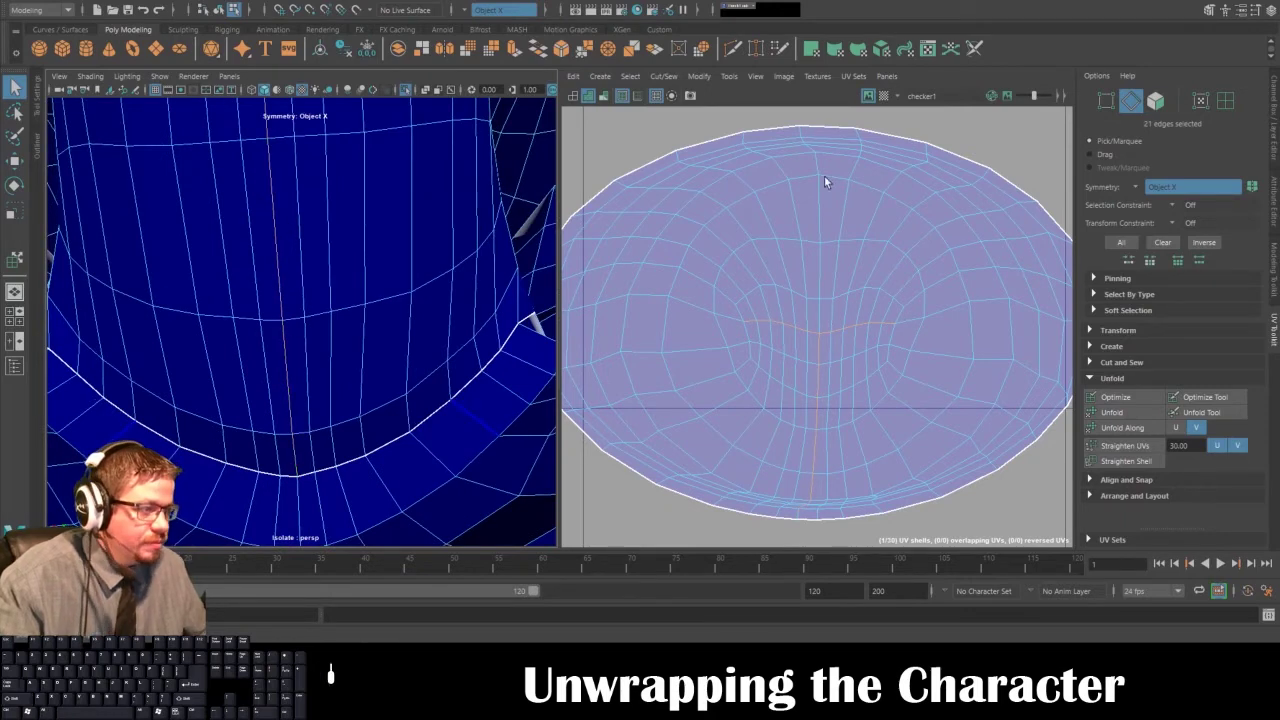
# - Cut the oval inner mouth UV shell along the selected T-shaped run of edges
pyautogui.click(727, 75)
pyautogui.click(726, 74)
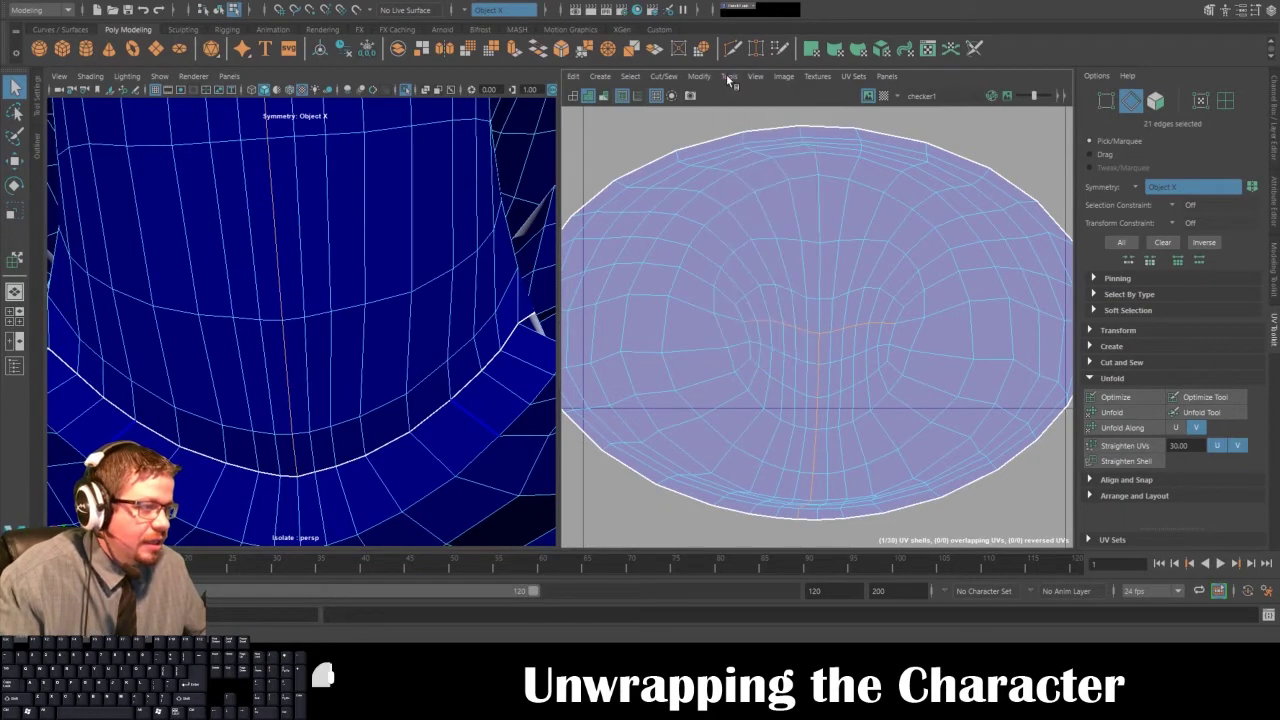
pyautogui.click(662, 76)
pyautogui.click(676, 147)
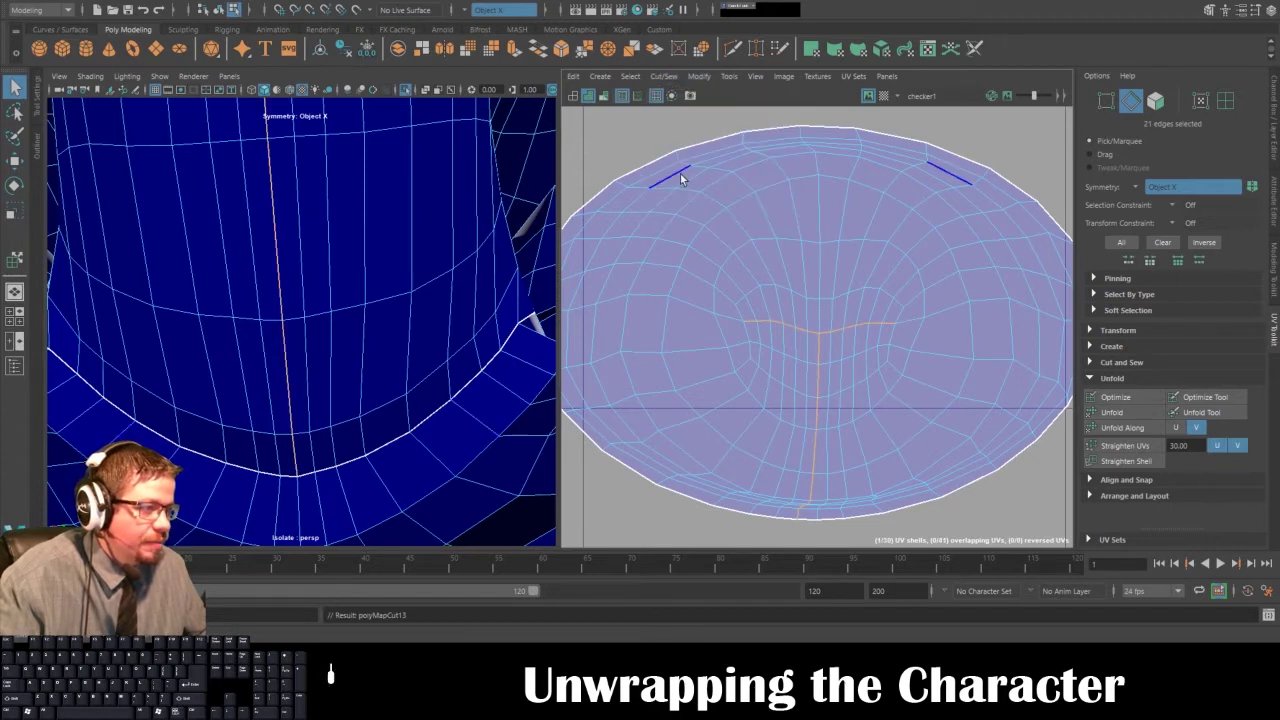
# - Select the cut inner mouth shell with the Move UV Shell tool and unfold it
pyautogui.click(722, 77)
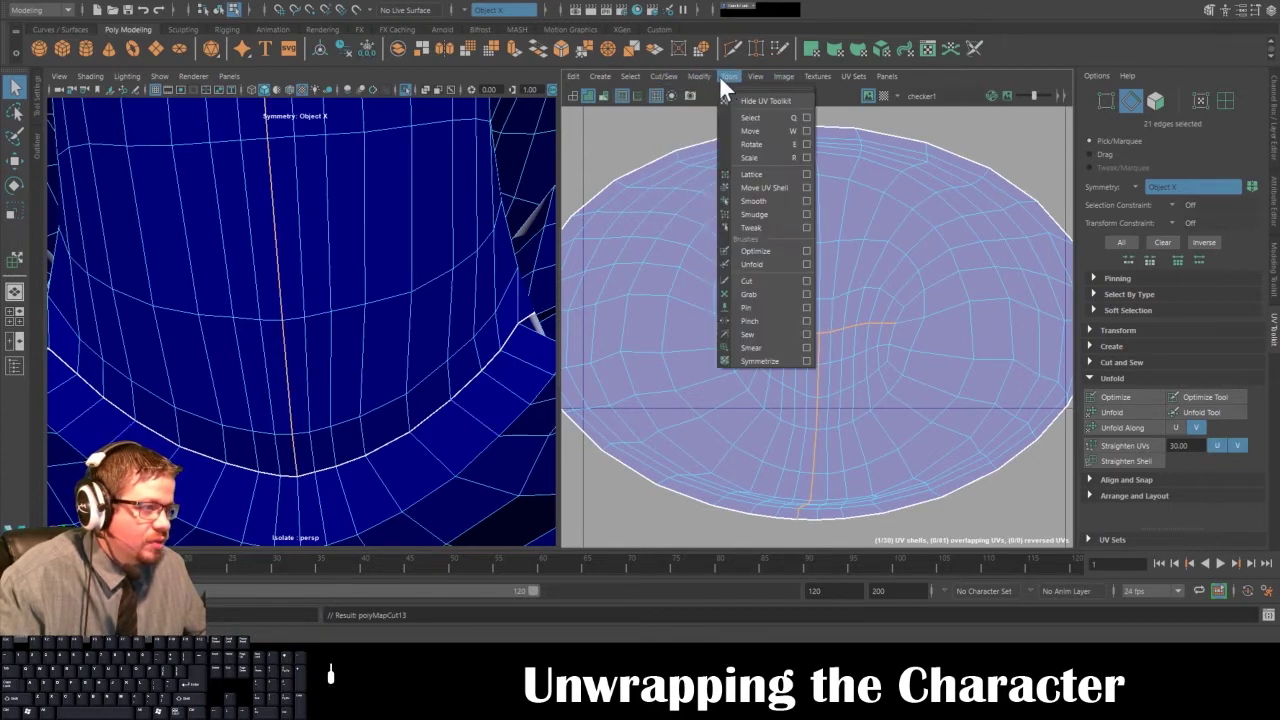
pyautogui.click(740, 176)
pyautogui.click(785, 306)
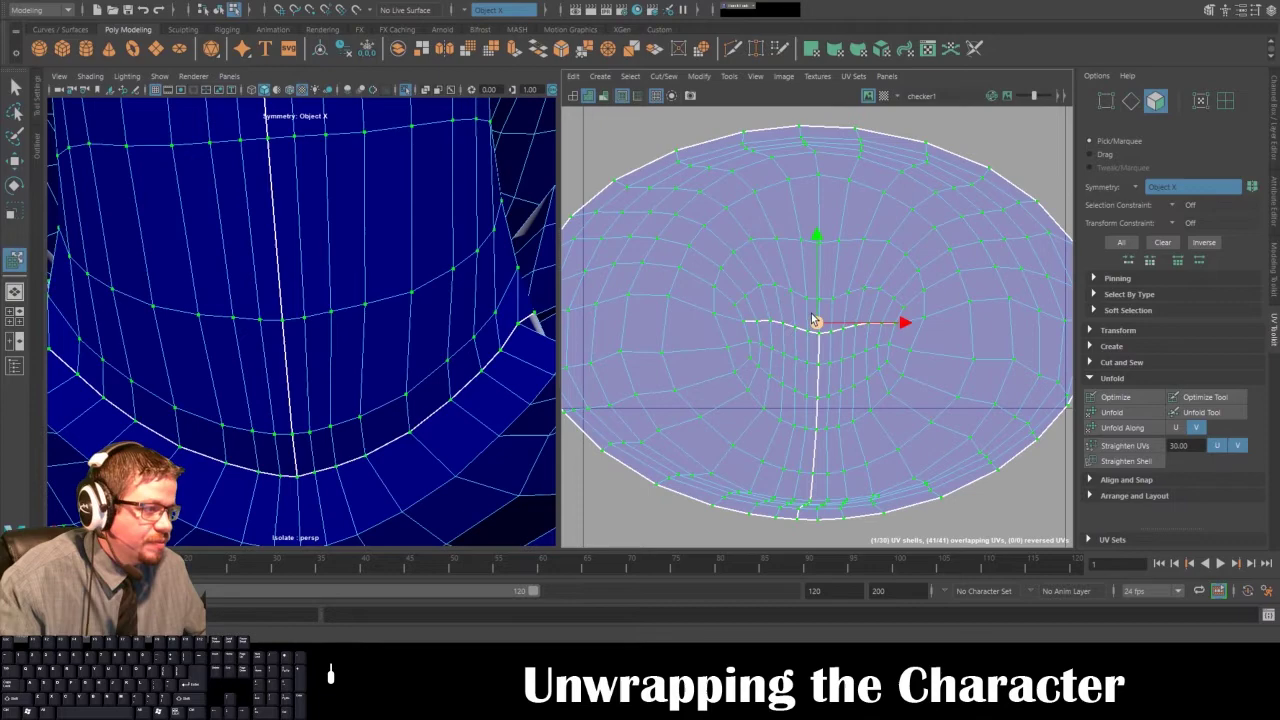
pyautogui.click(1120, 412)
pyautogui.scroll(-3, 908, 434)
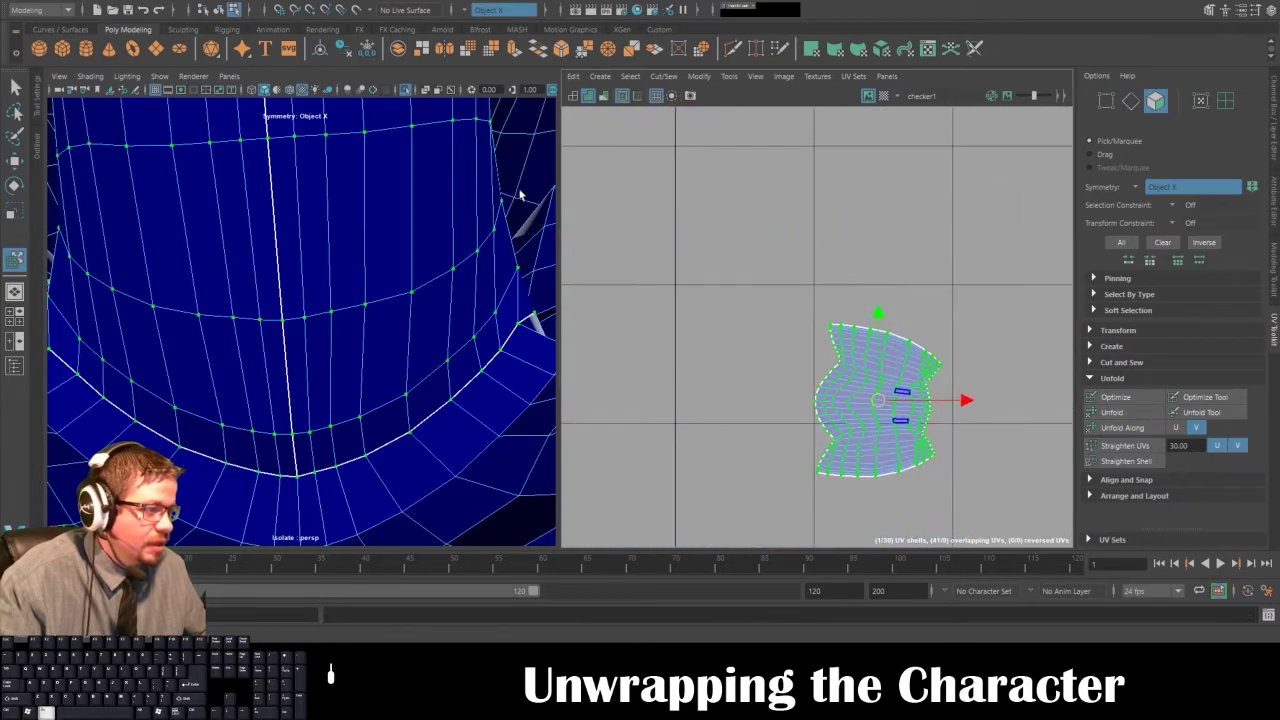
pyautogui.keyDown('alt'); pyautogui.moveTo(313, 289); pyautogui.dragTo(240, 268, button='right'); pyautogui.keyUp('alt')
pyautogui.keyDown('alt'); pyautogui.moveTo(240, 268); pyautogui.dragTo(640, 370); pyautogui.keyUp('alt')
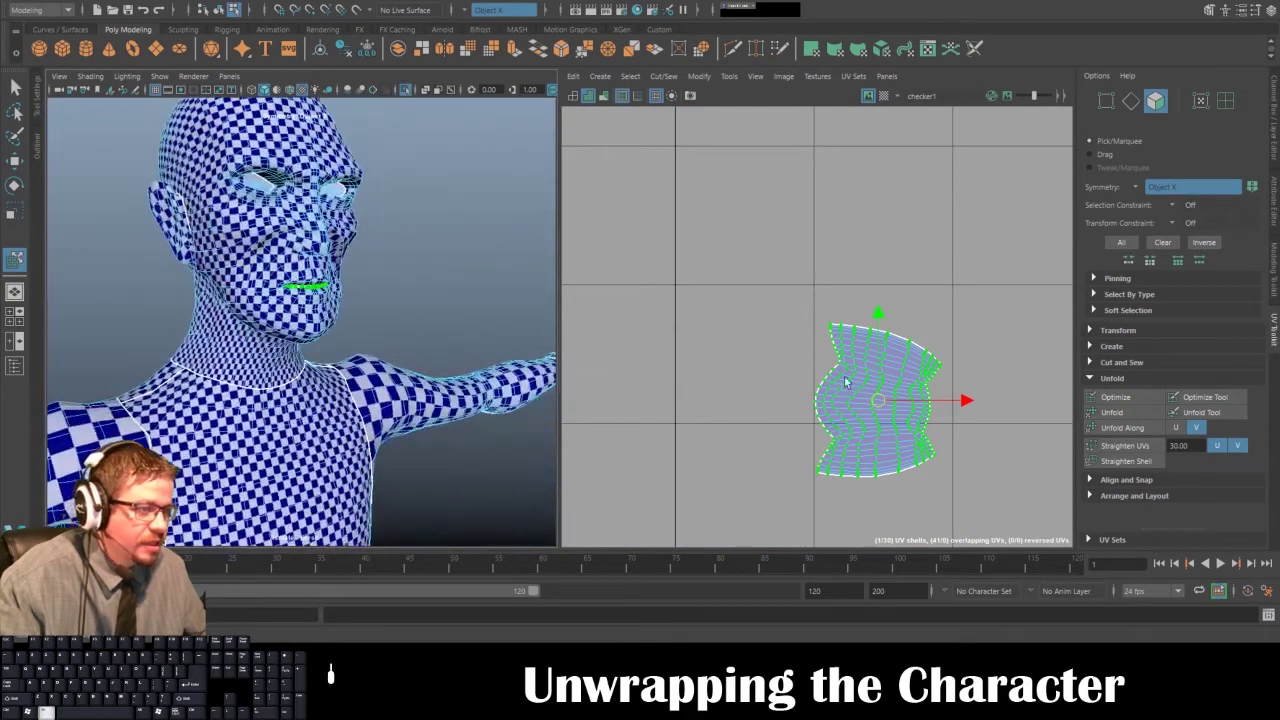
# - Convert the inner mouth shell selection to UVs and scale the tiny shell up uniformly
pyautogui.keyDown('alt'); pyautogui.moveTo(868, 411); pyautogui.dragTo(545, 200, button='right'); pyautogui.keyUp('alt')
pyautogui.keyDown('alt'); pyautogui.moveTo(790, 270); pyautogui.dragTo(663, 204, button='right'); pyautogui.keyUp('alt')
pyautogui.keyDown('alt'); pyautogui.moveTo(792, 277); pyautogui.dragTo(689, 322, button='middle'); pyautogui.keyUp('alt')
pyautogui.keyDown('alt'); pyautogui.moveTo(800, 320); pyautogui.dragTo(700, 250, button='right'); pyautogui.keyUp('alt')
pyautogui.keyDown('alt'); pyautogui.moveTo(734, 247); pyautogui.dragTo(730, 178, button='middle'); pyautogui.keyUp('alt')
pyautogui.keyDown('alt'); pyautogui.moveTo(812, 298); pyautogui.dragTo(772, 274, button='right'); pyautogui.keyUp('alt')
pyautogui.keyDown('alt'); pyautogui.moveTo(771, 273); pyautogui.dragTo(698, 274, button='middle'); pyautogui.keyUp('alt')
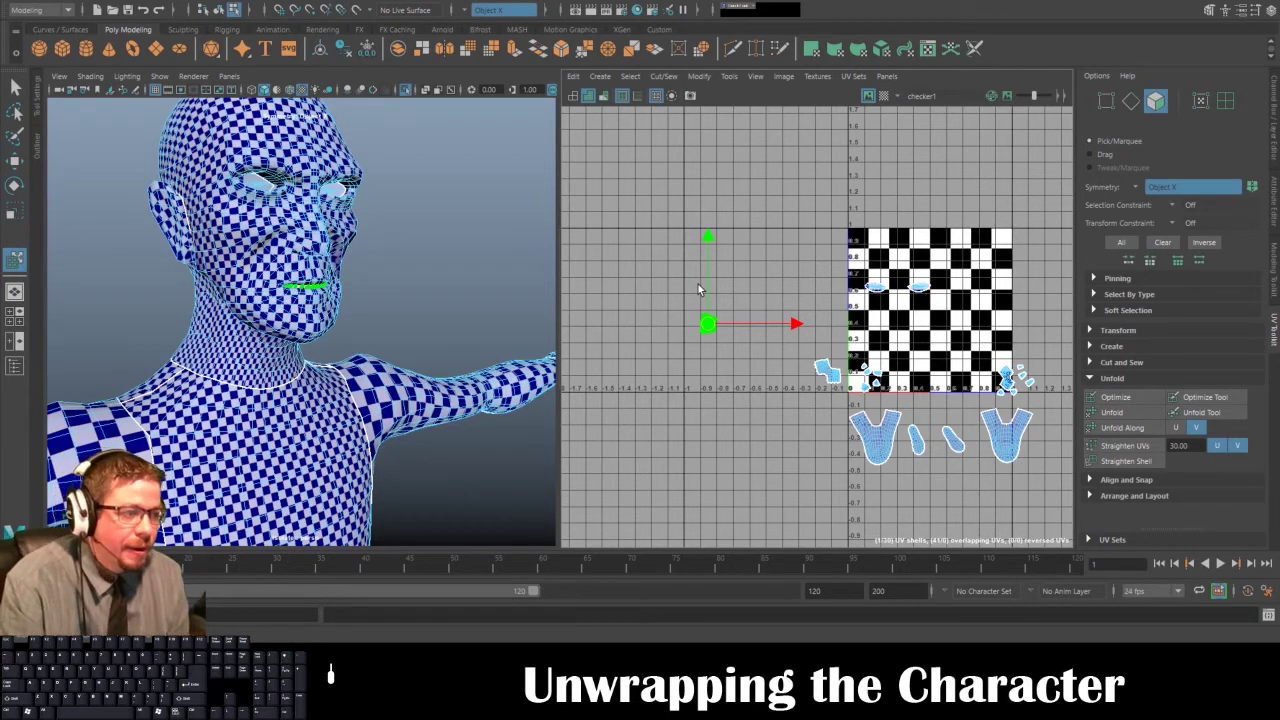
pyautogui.hotkey('ctrl', 'F12')
pyautogui.press('r')
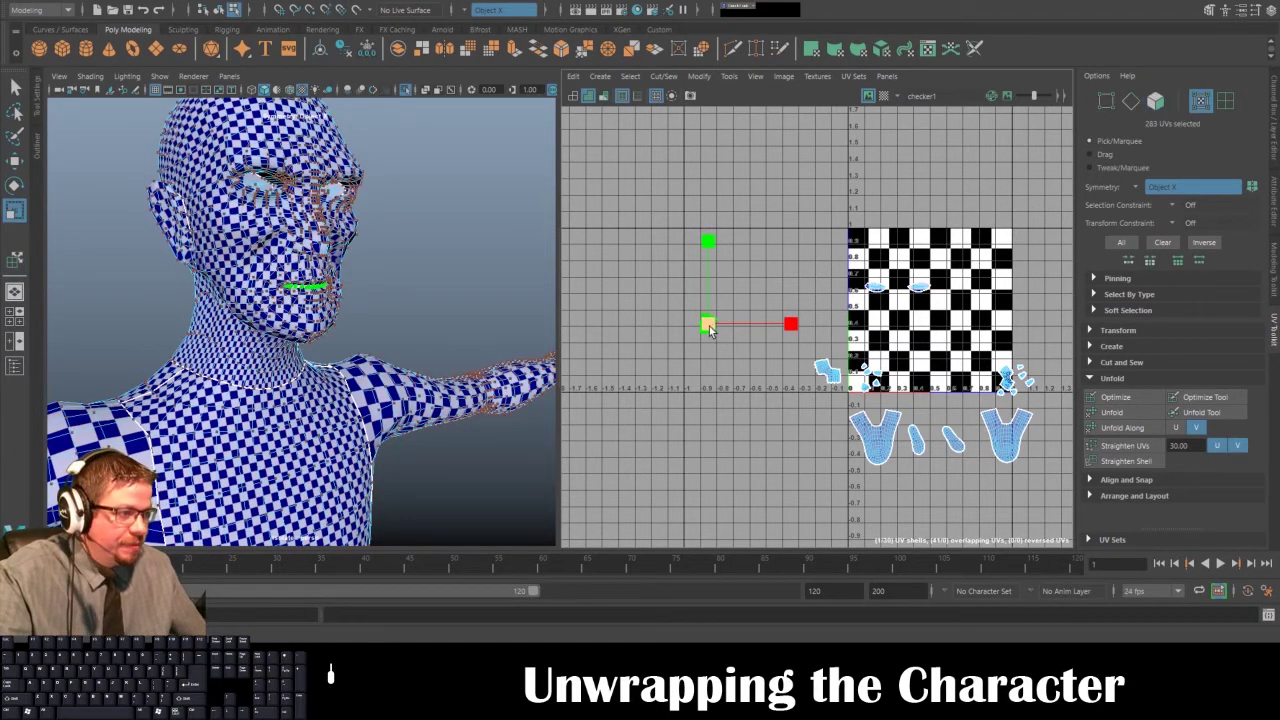
pyautogui.moveTo(712, 328); pyautogui.dragTo(871, 364)
# - Move the inner mouth shell and the two small eye shells to the empty area above the checker tile
pyautogui.scroll(-3, 645, 240)
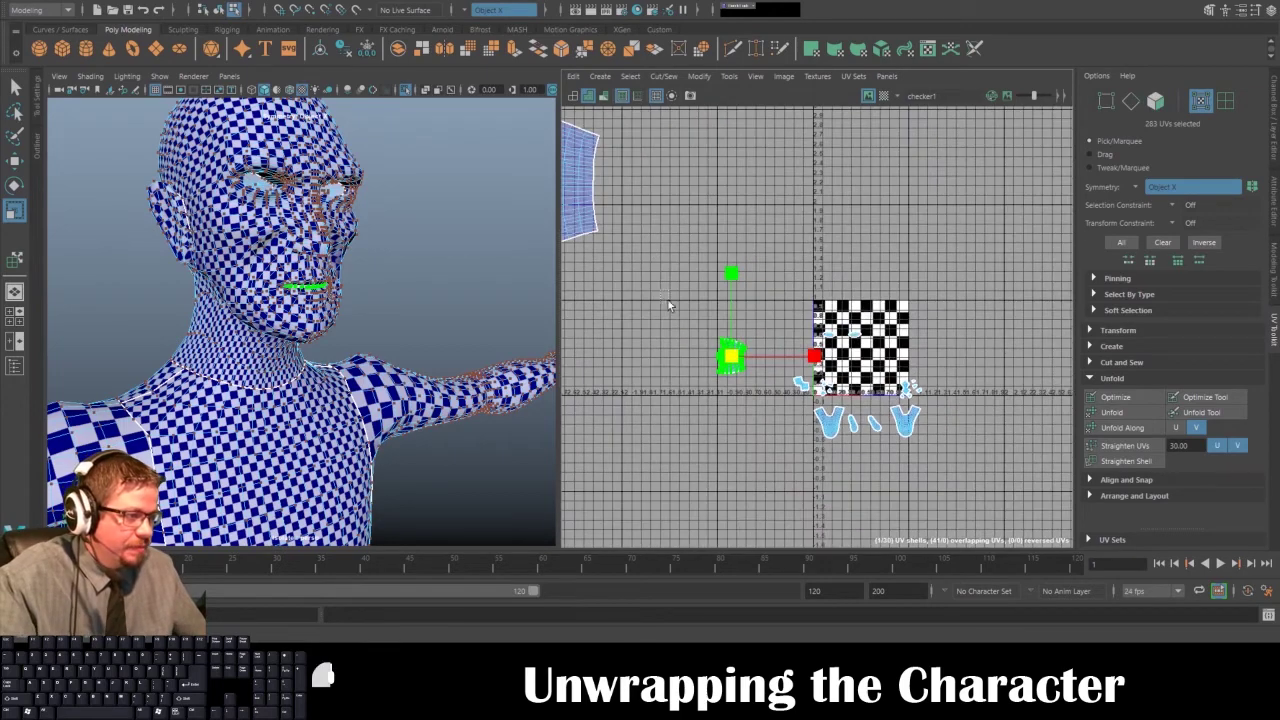
pyautogui.press('w')
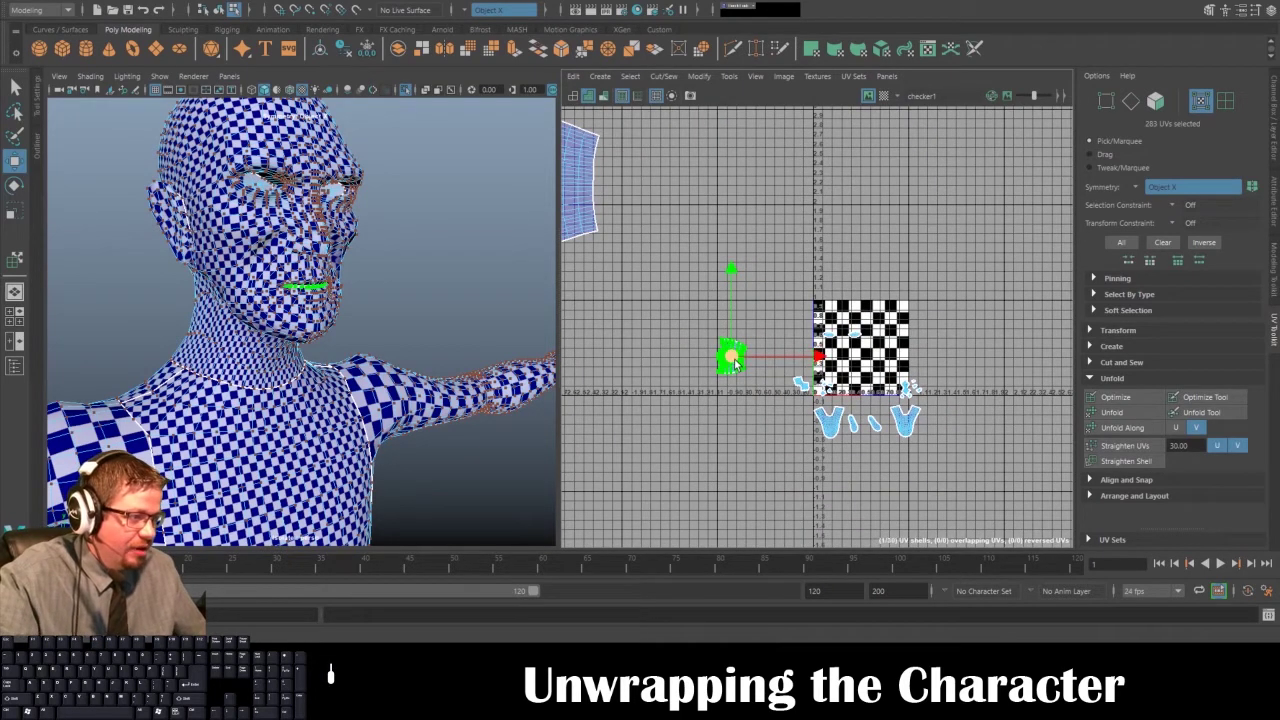
pyautogui.moveTo(735, 363); pyautogui.dragTo(780, 170)
pyautogui.moveTo(913, 362); pyautogui.dragTo(836, 316)
pyautogui.keyDown('alt'); pyautogui.moveTo(856, 300); pyautogui.dragTo(810, 432, button='middle'); pyautogui.keyUp('alt')
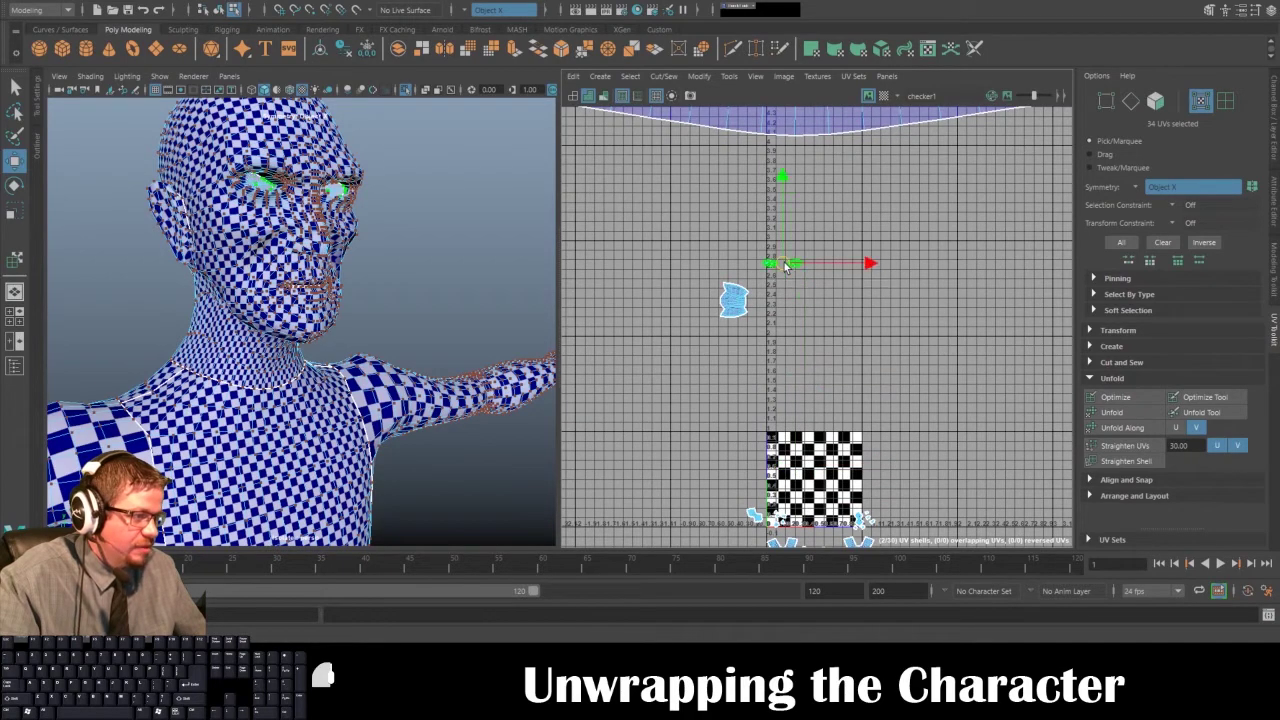
# - Select all of the character's UV shells with the Move UV Shell tool
pyautogui.keyDown('alt'); pyautogui.moveTo(672, 300); pyautogui.dragTo(675, 470, button='middle'); pyautogui.keyUp('alt')
pyautogui.keyDown('alt'); pyautogui.moveTo(688, 396); pyautogui.dragTo(520, 90, button='right'); pyautogui.keyUp('alt')
pyautogui.keyDown('alt'); pyautogui.moveTo(959, 392); pyautogui.dragTo(798, 117, button='right'); pyautogui.keyUp('alt')
pyautogui.keyDown('alt'); pyautogui.moveTo(878, 250); pyautogui.dragTo(912, 246, button='middle'); pyautogui.keyUp('alt')
pyautogui.keyDown('alt'); pyautogui.moveTo(912, 248); pyautogui.dragTo(905, 192, button='right'); pyautogui.keyUp('alt')
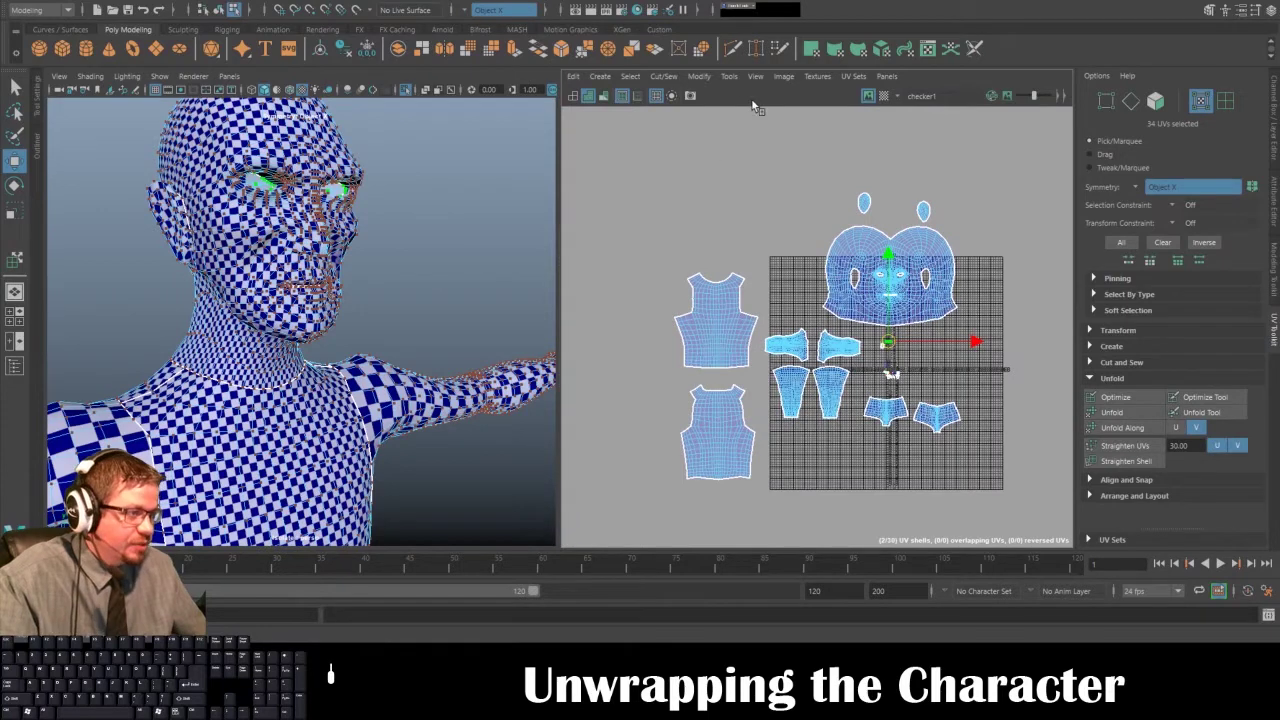
pyautogui.click(698, 78)
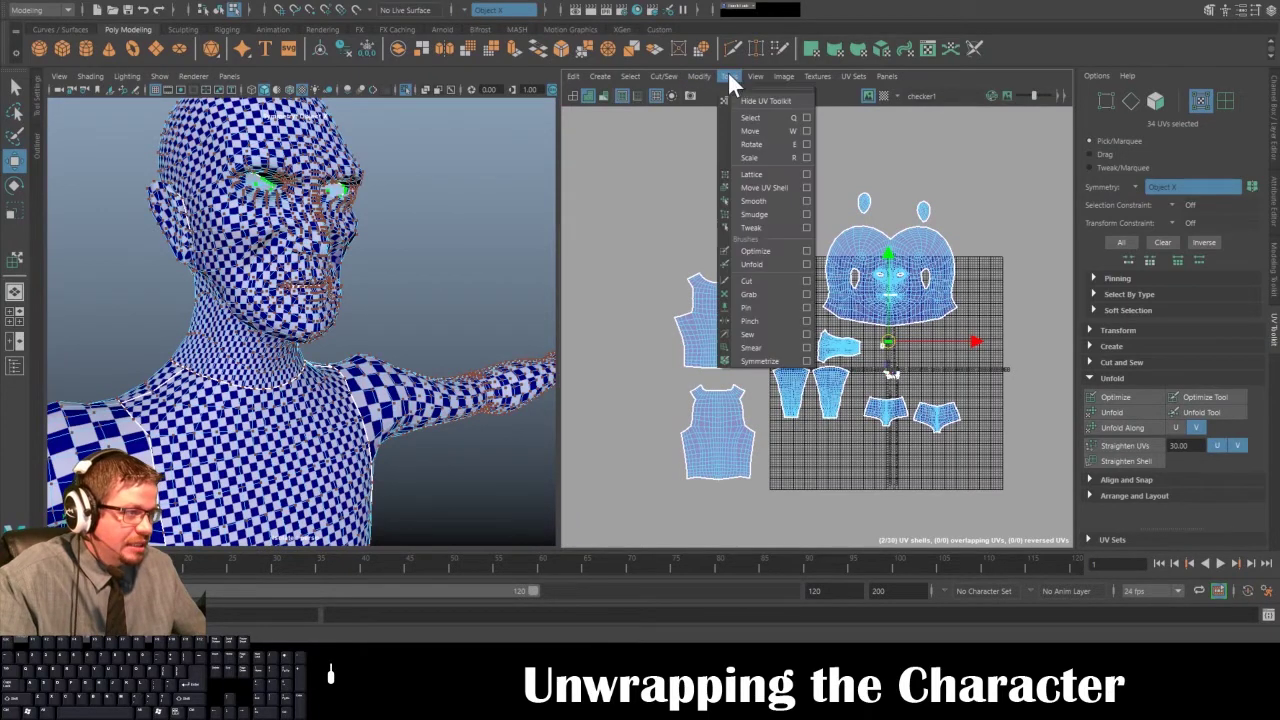
pyautogui.click(750, 188)
pyautogui.moveTo(619, 158); pyautogui.dragTo(1103, 547)
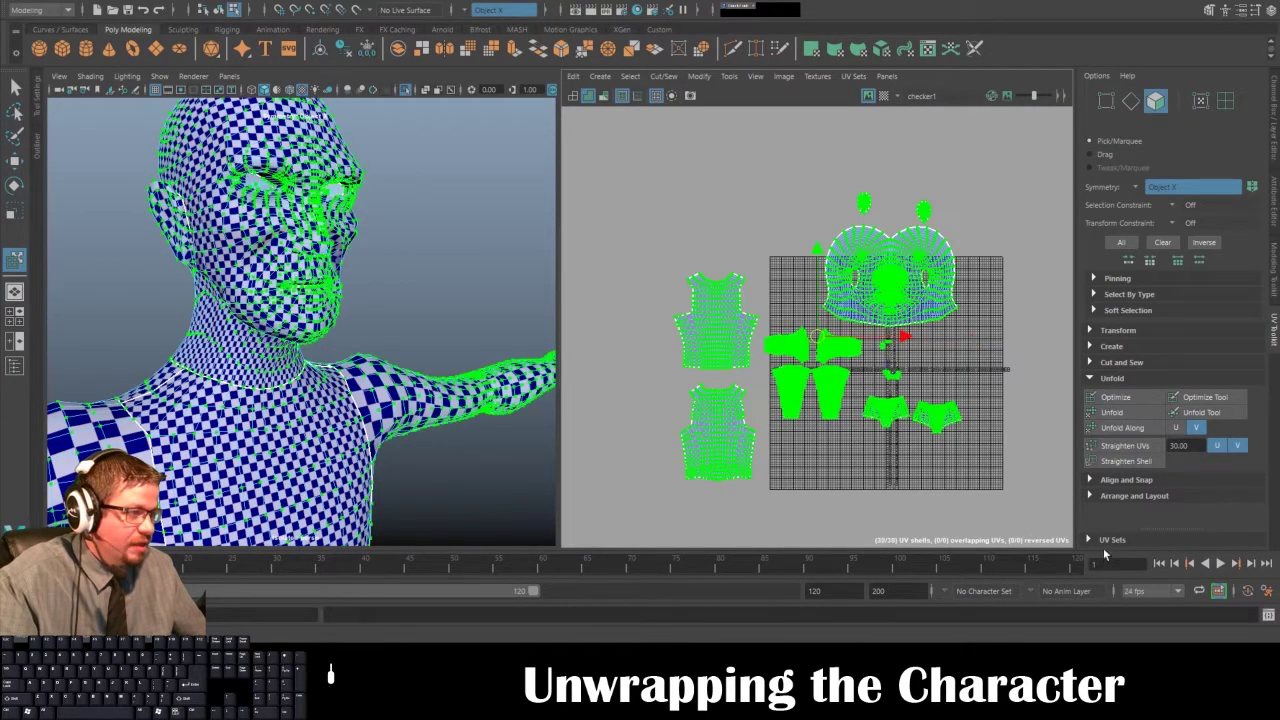
# - Open the Layout UVs options for the selected shells and choose a texture map size of 1024
pyautogui.click(705, 77)
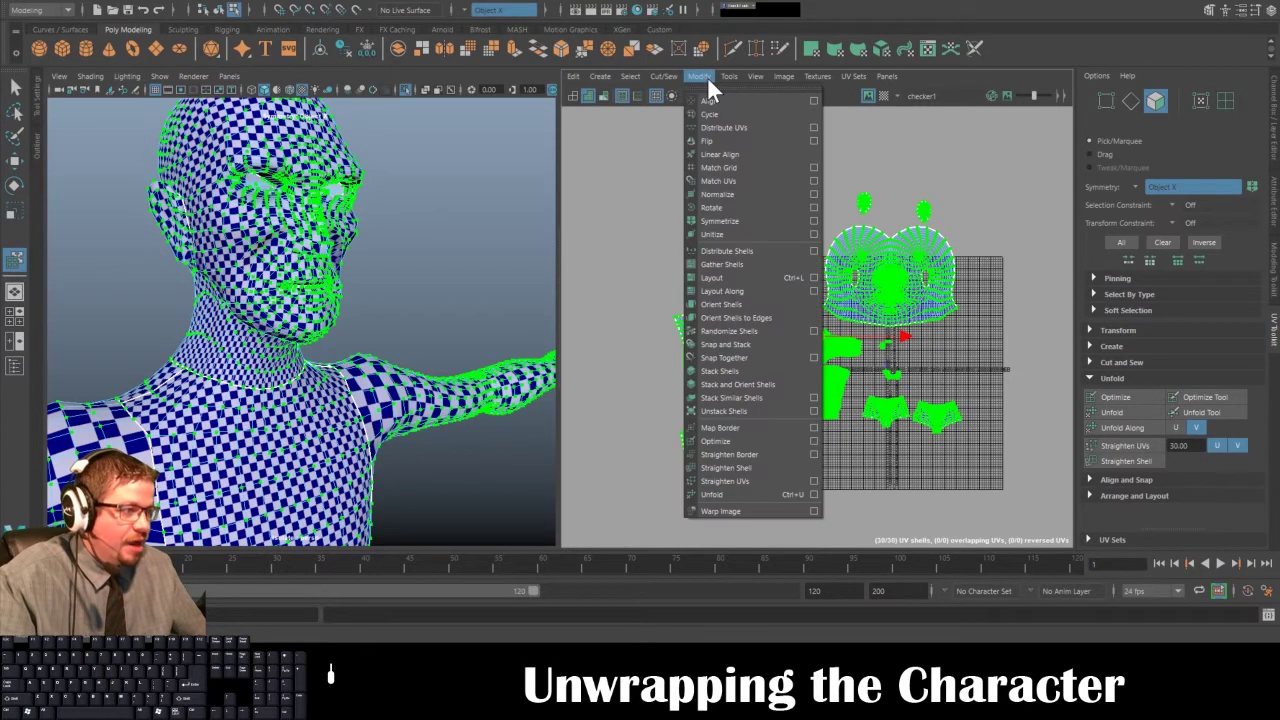
pyautogui.click(813, 277)
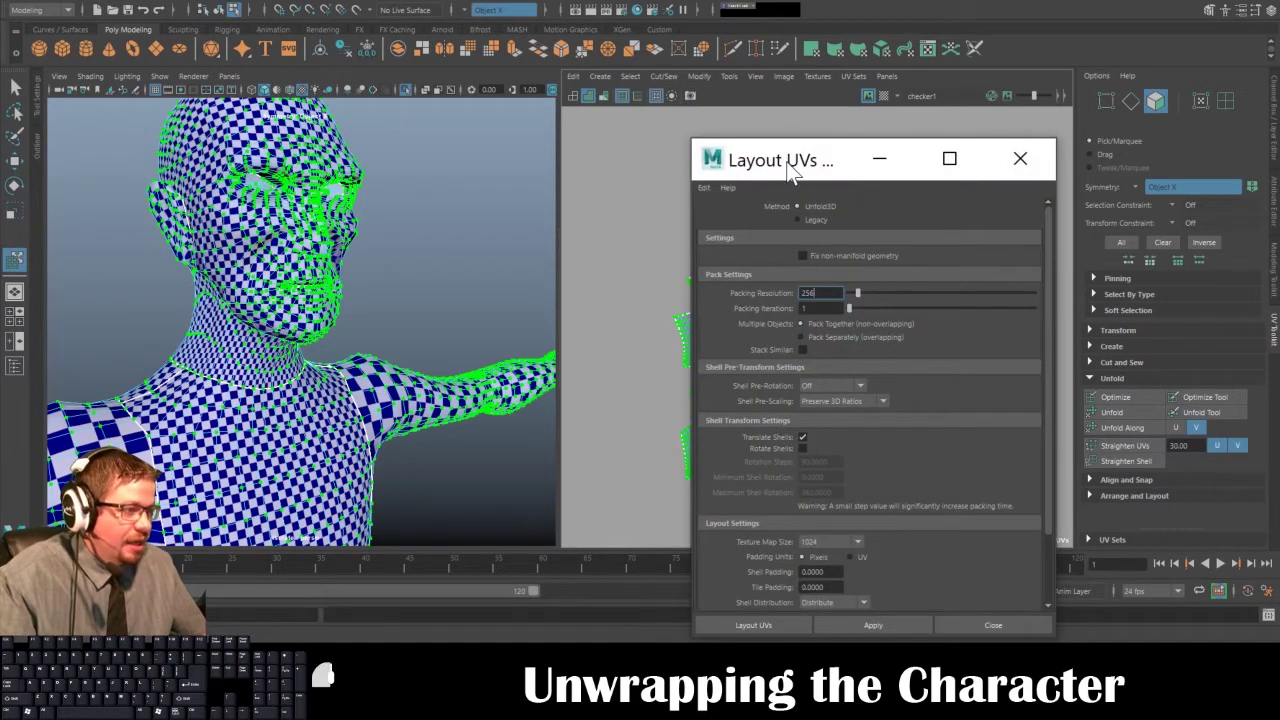
pyautogui.moveTo(789, 167); pyautogui.dragTo(657, 93)
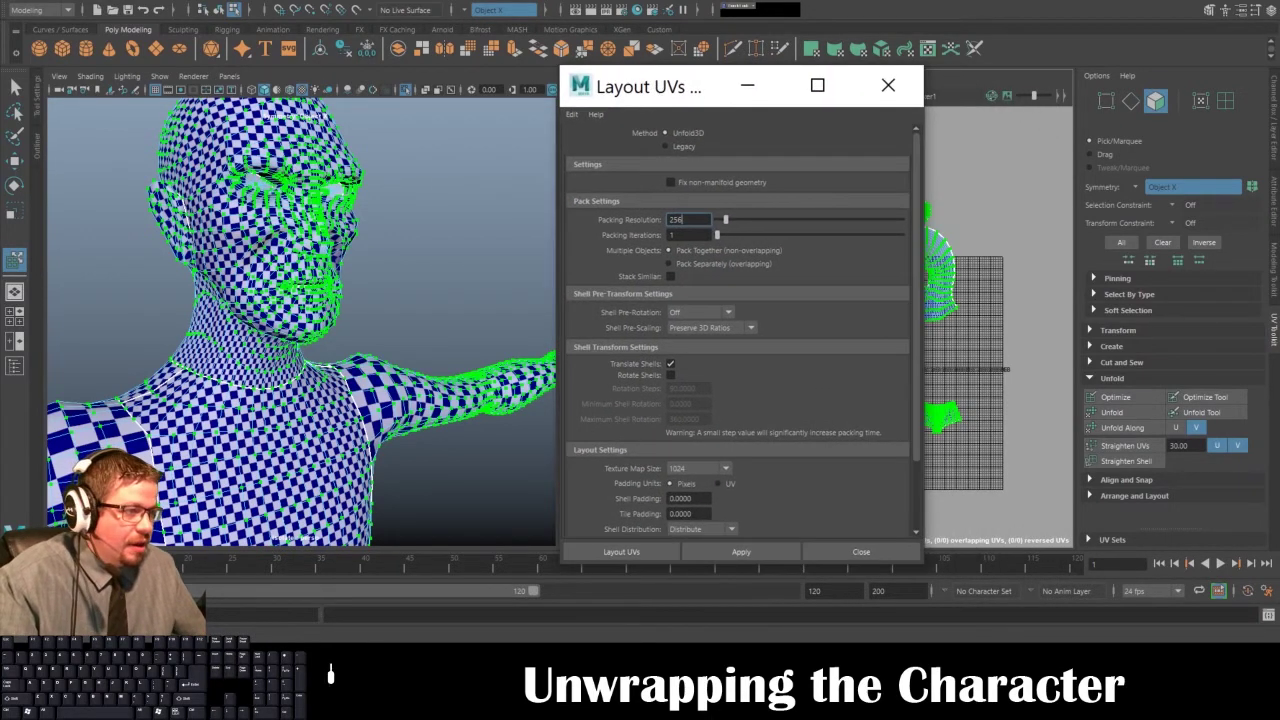
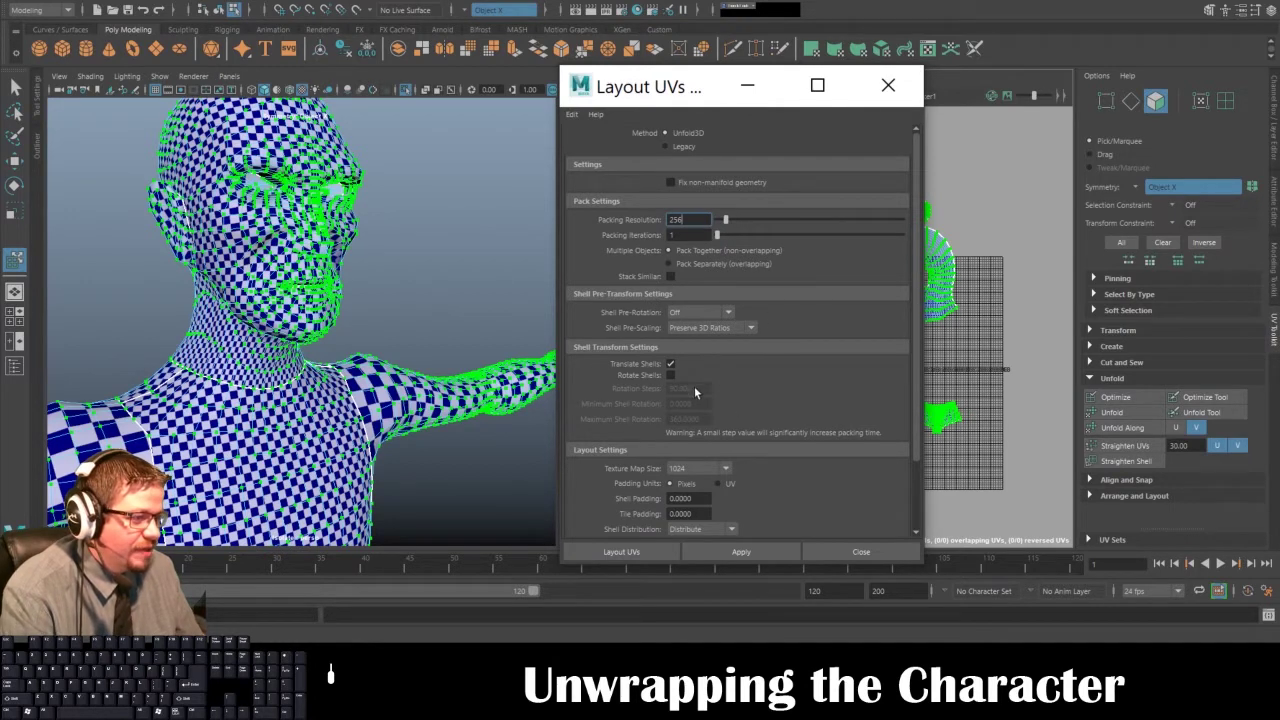
pyautogui.scroll(-1, 734, 405)
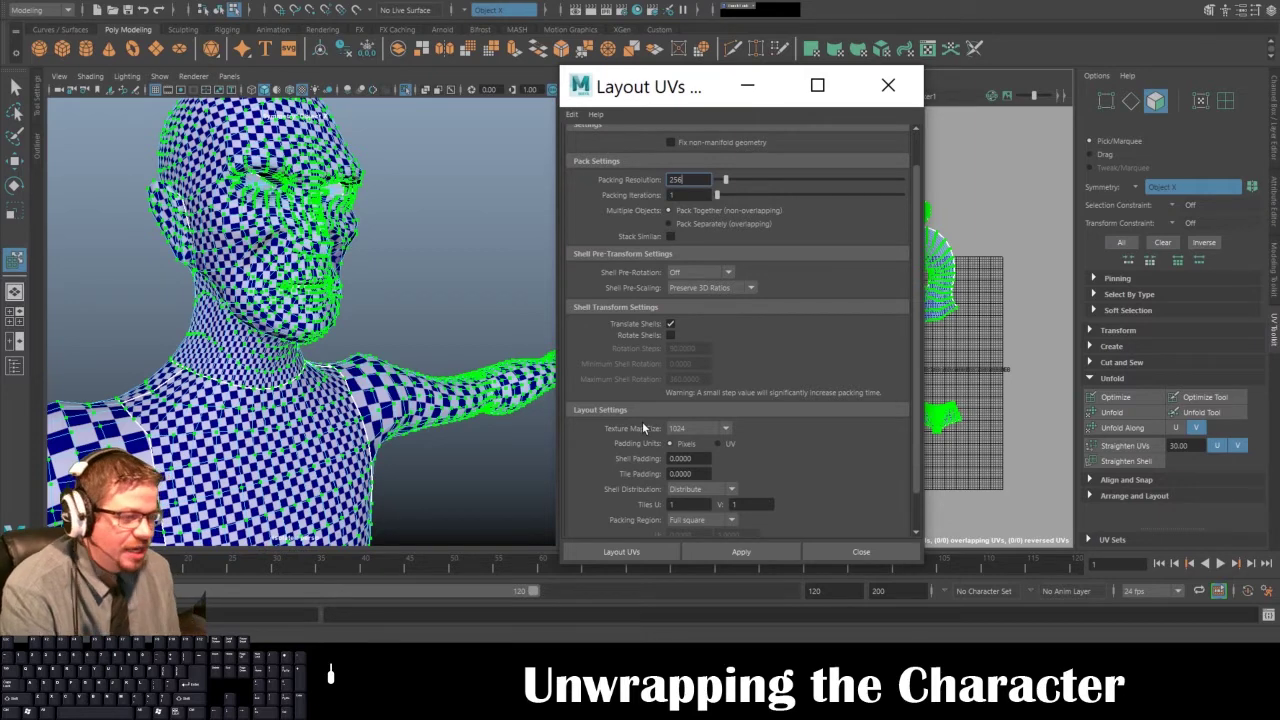
pyautogui.click(688, 428)
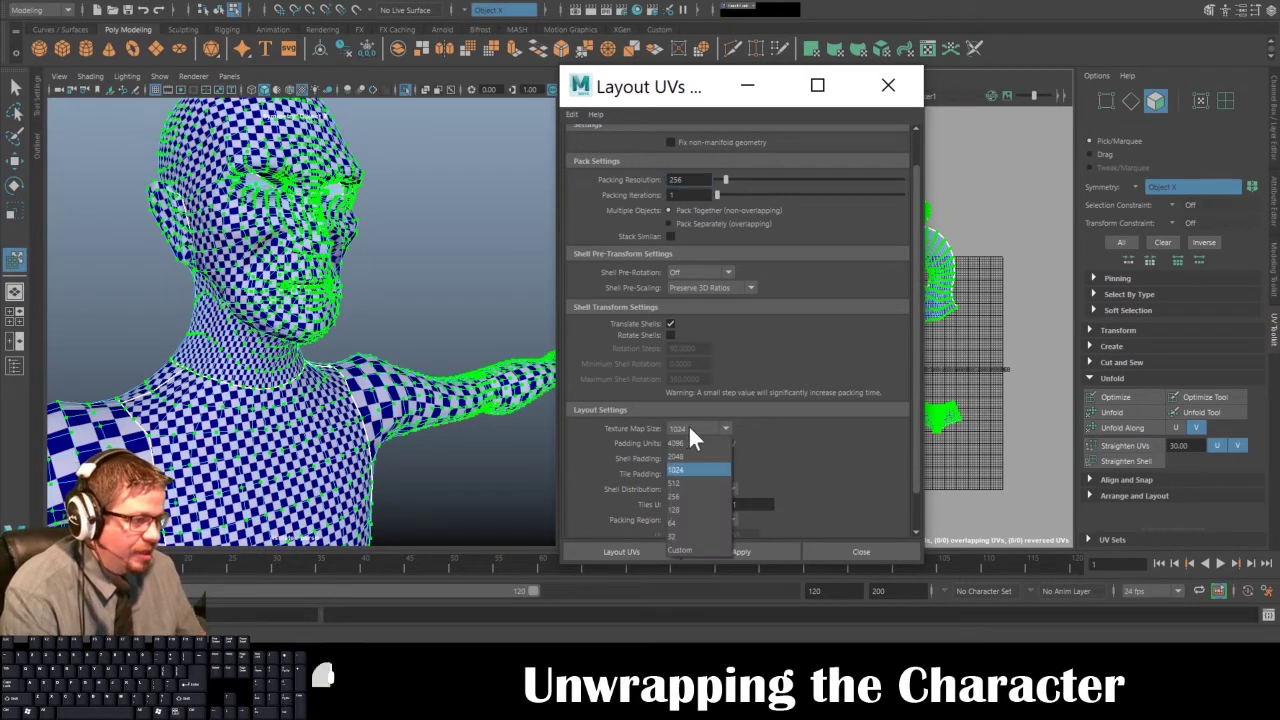
pyautogui.click(686, 427)
pyautogui.click(686, 427)
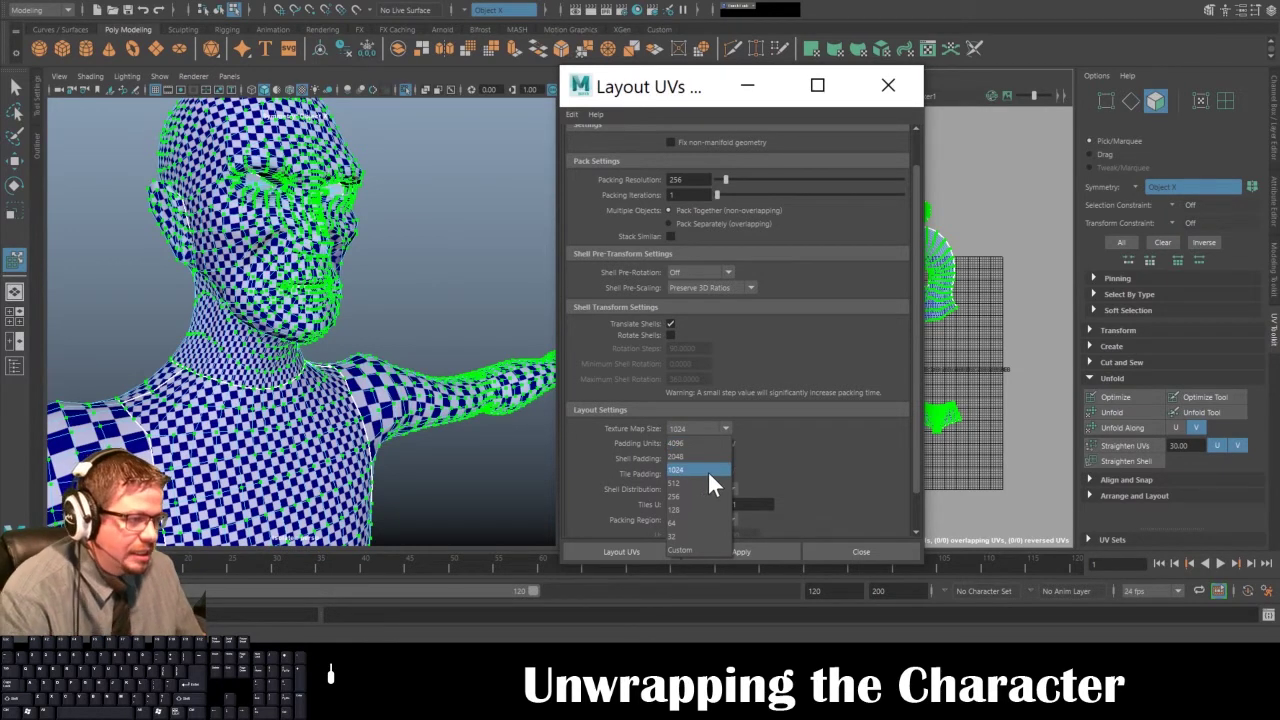
pyautogui.click(709, 470)
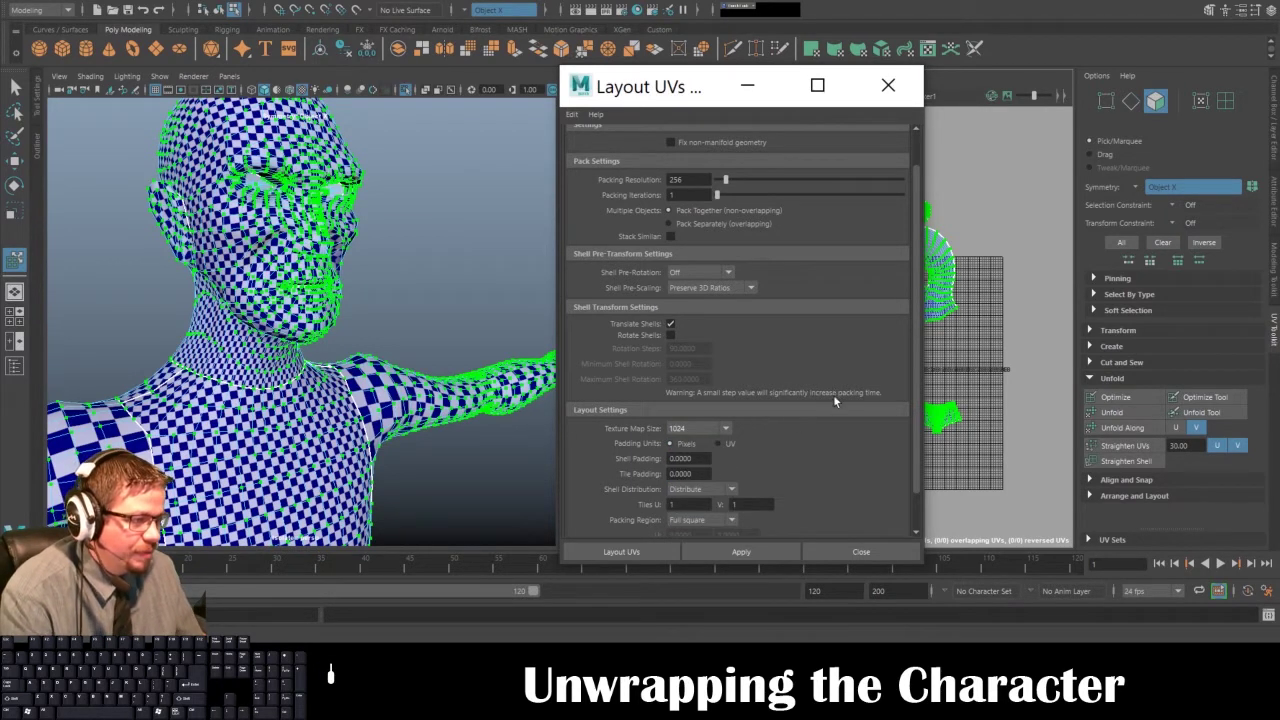
# - Set the scale mode of the UV layout to Uniform in the Layout UVs options
pyautogui.scroll(-1, 835, 412)
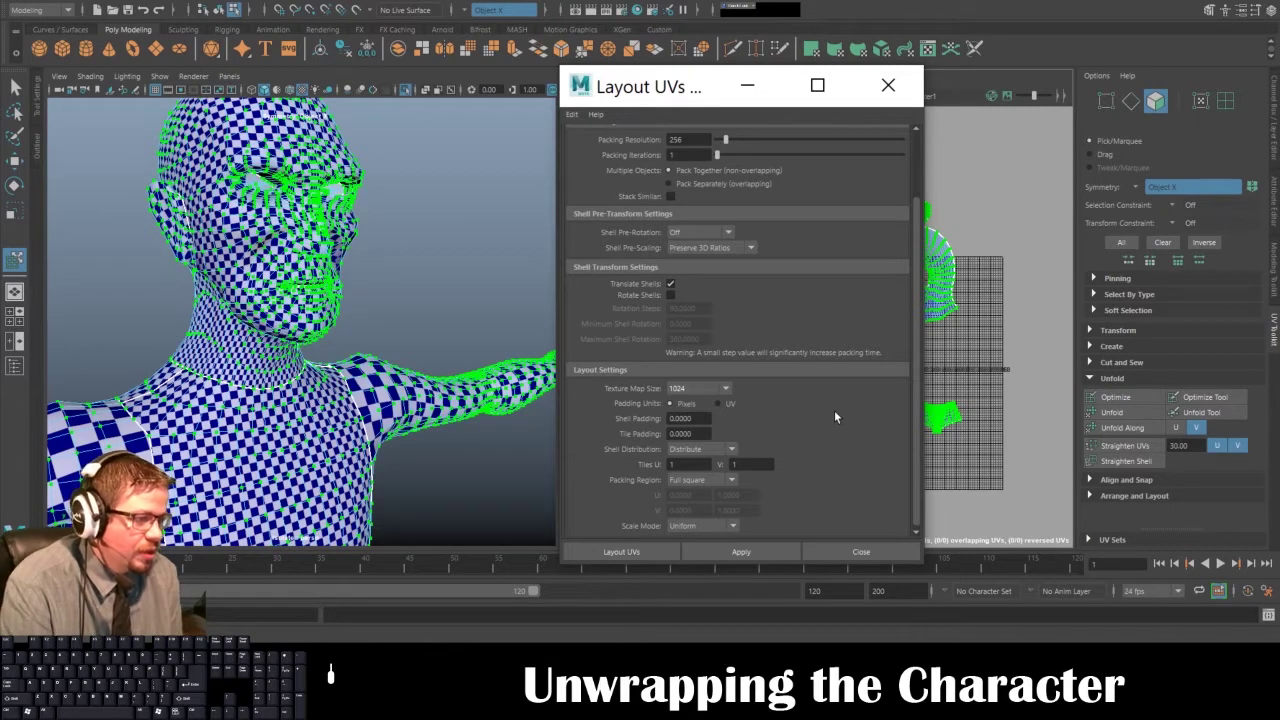
pyautogui.scroll(-1, 836, 417)
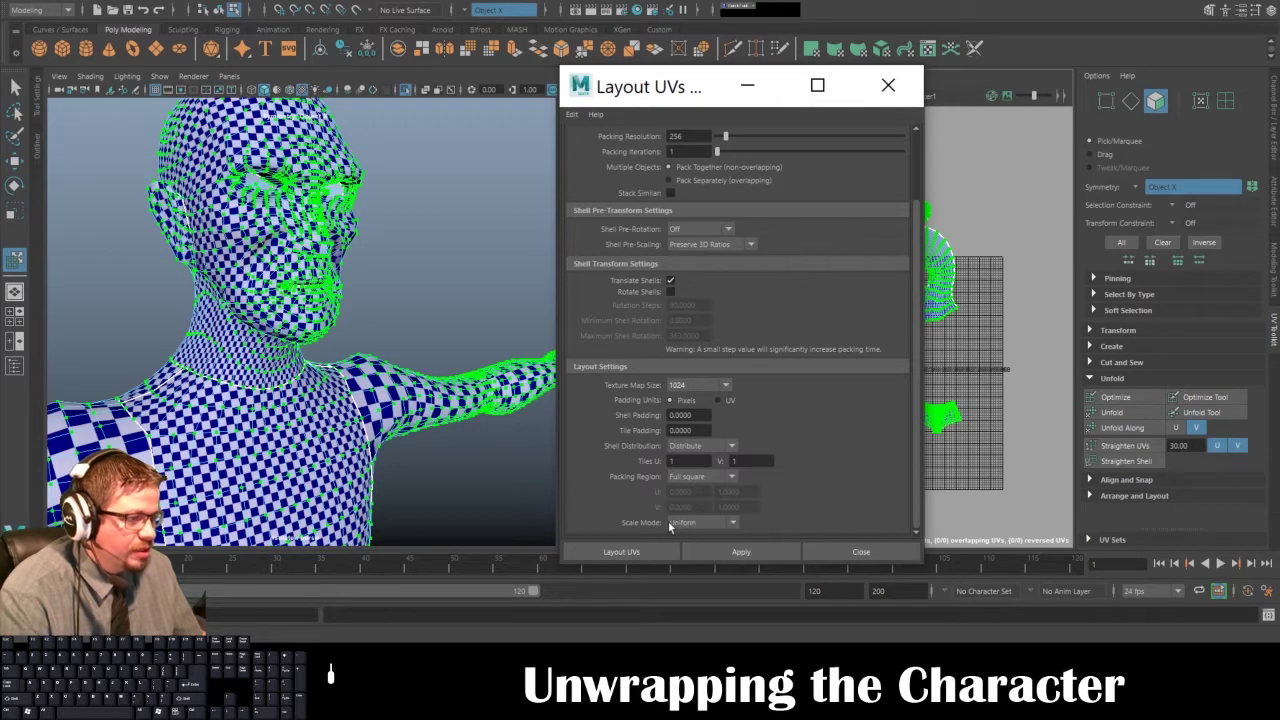
pyautogui.click(694, 522)
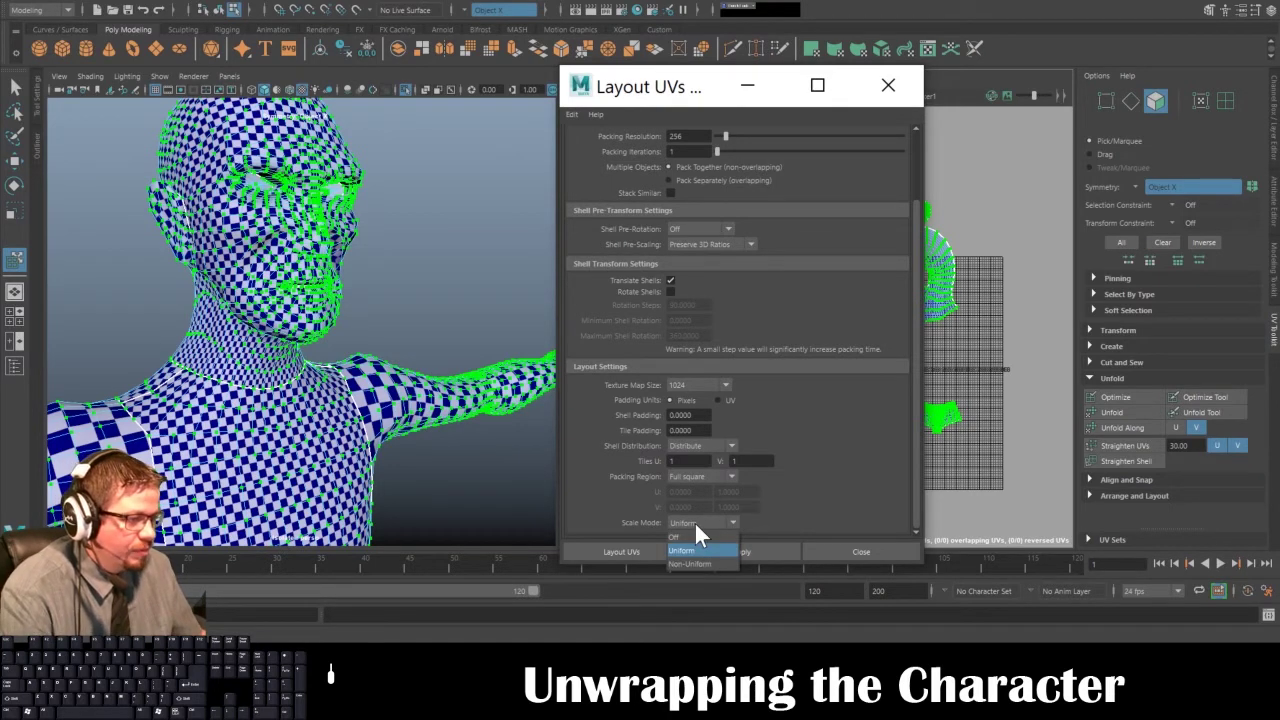
pyautogui.click(697, 551)
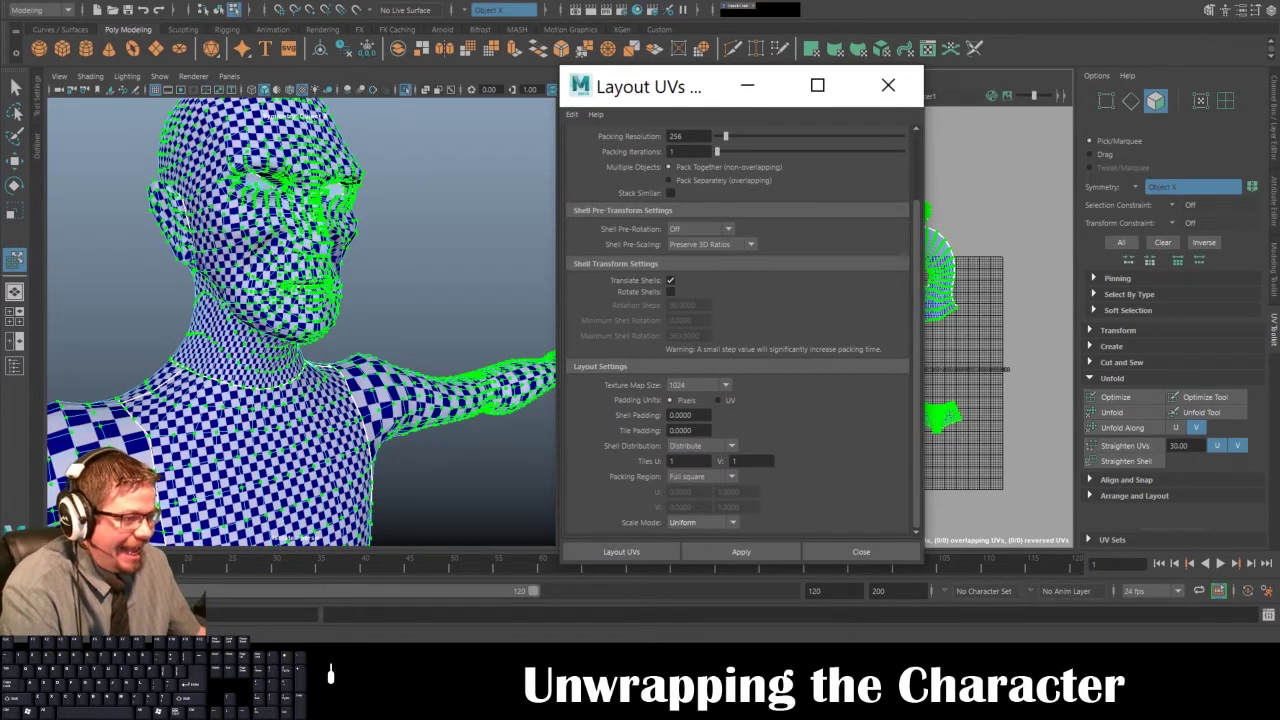
# - Set shell padding and tile padding to 20 pixels and apply the layout to the selected shells
pyautogui.click(682, 415)
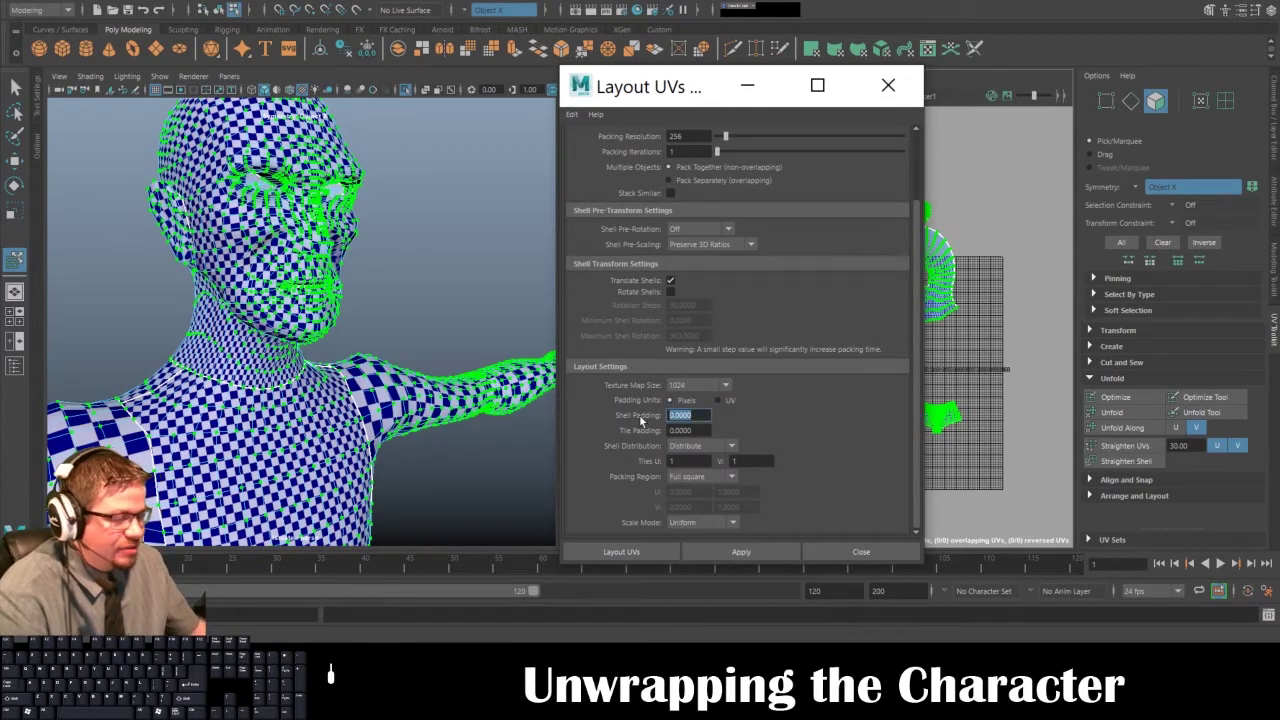
pyautogui.write('20')
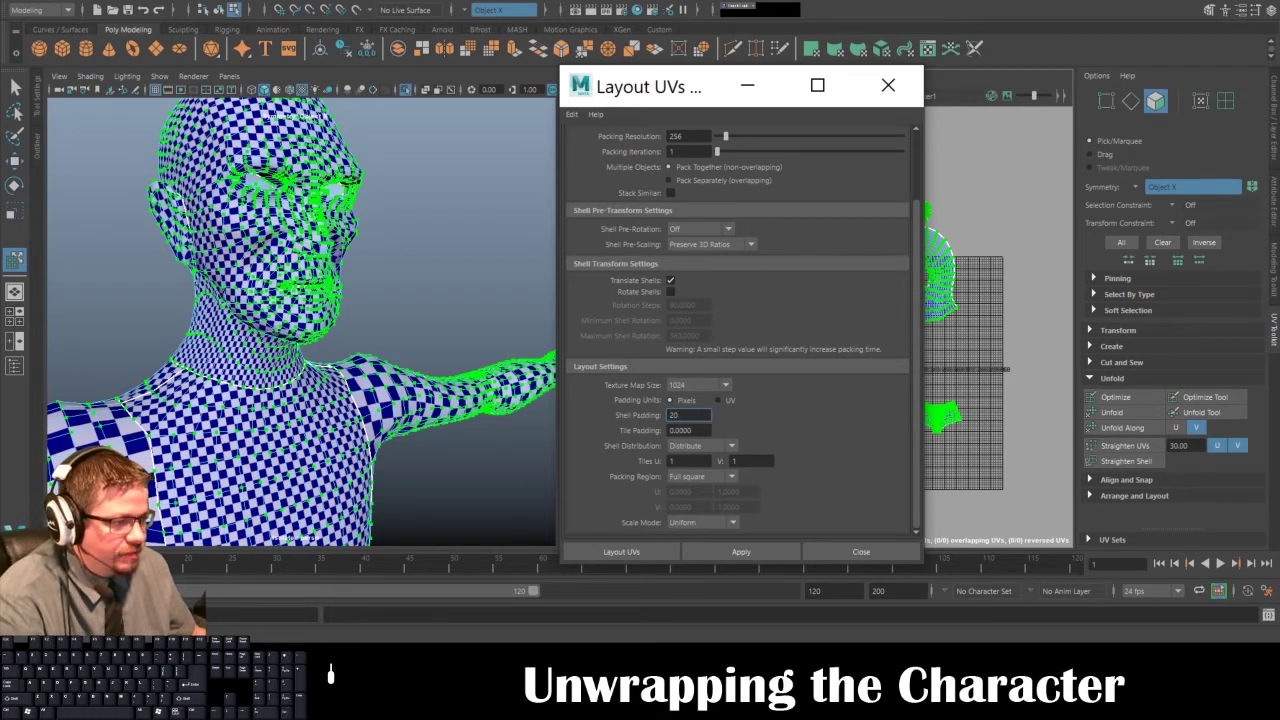
pyautogui.press('Tab')
pyautogui.write('20')
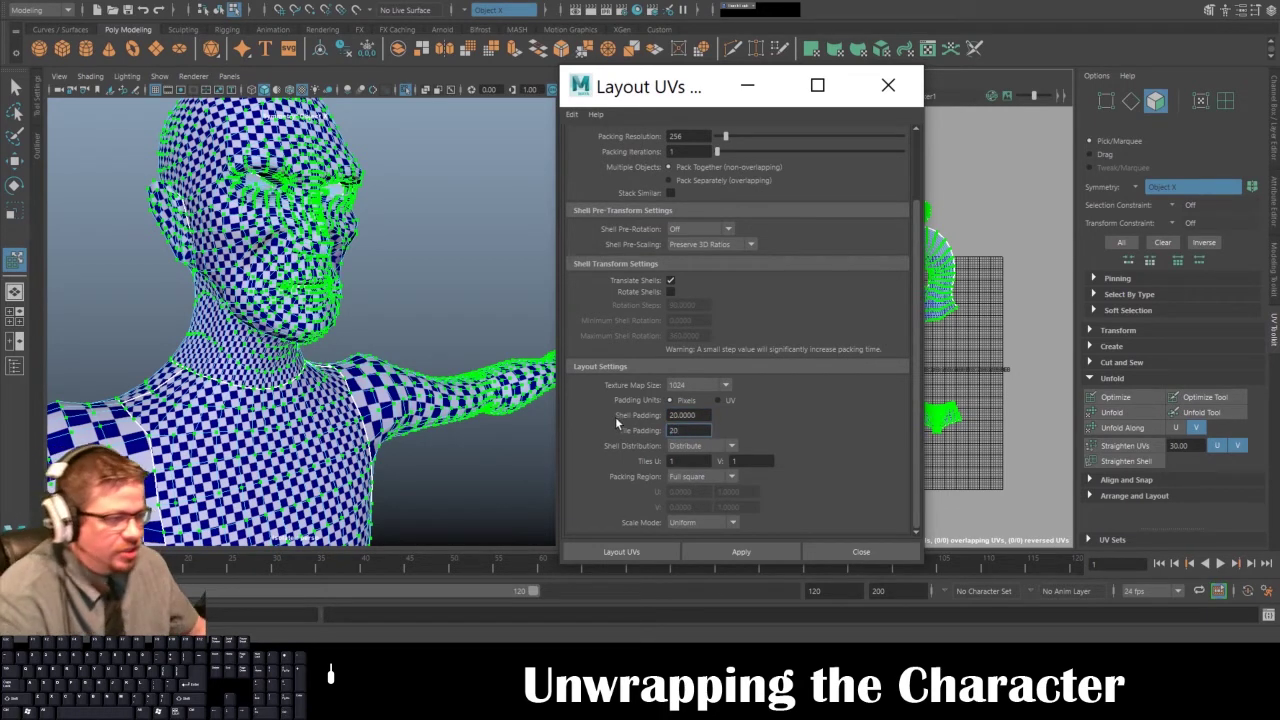
pyautogui.click(773, 551)
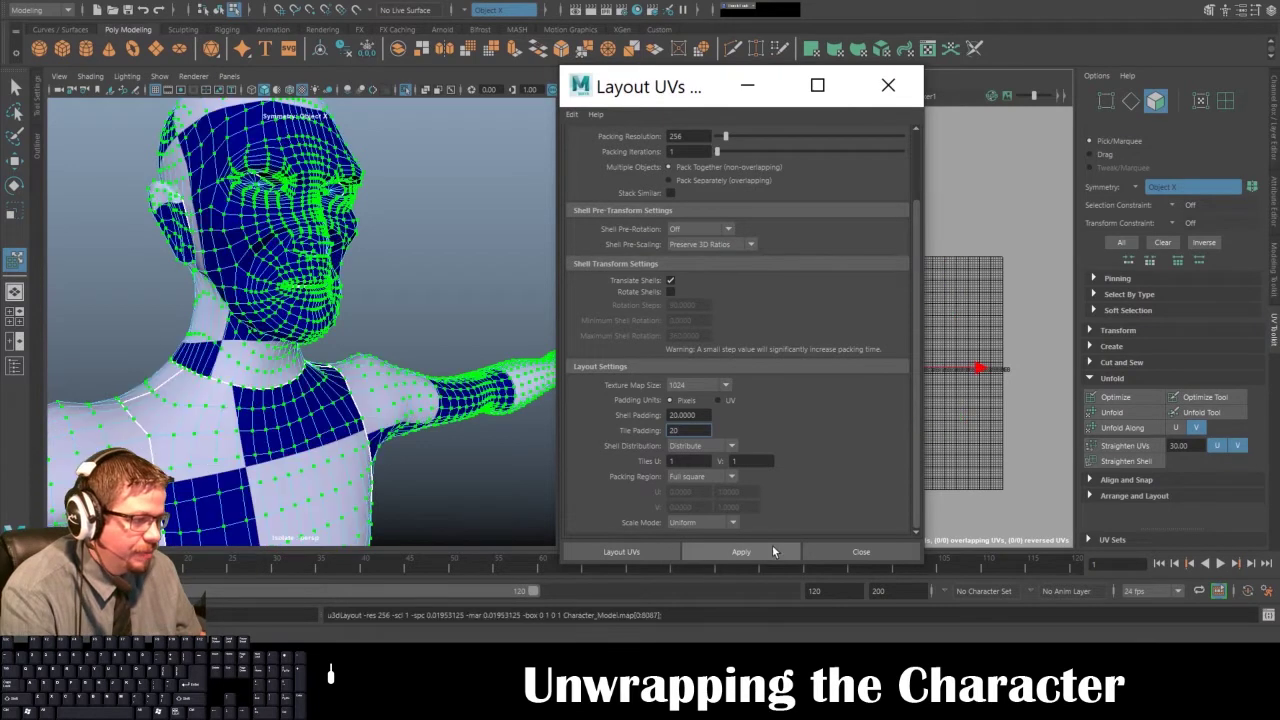
# - Move the Layout UVs options window off the UV Editor and examine the spacing between the packed shells
pyautogui.moveTo(712, 96); pyautogui.dragTo(407, 83)
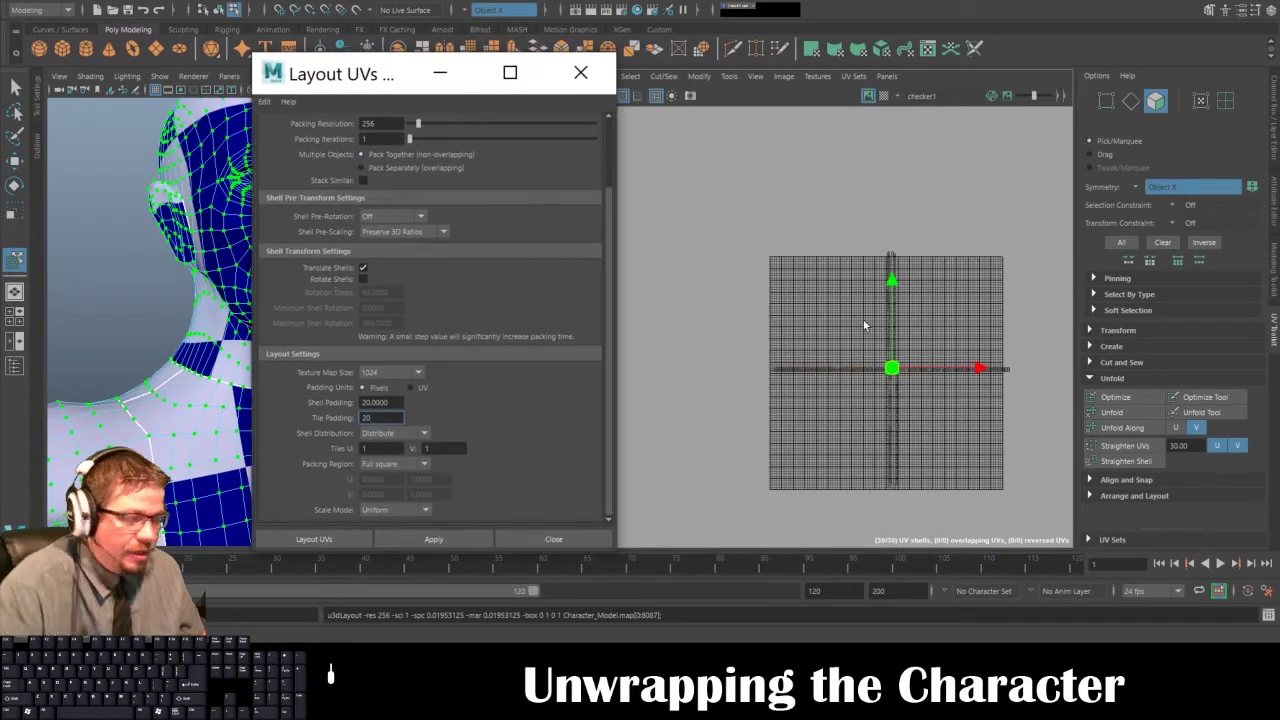
pyautogui.press('f')
pyautogui.keyDown('alt'); pyautogui.moveTo(858, 347); pyautogui.dragTo(818, 323, button='middle'); pyautogui.keyUp('alt')
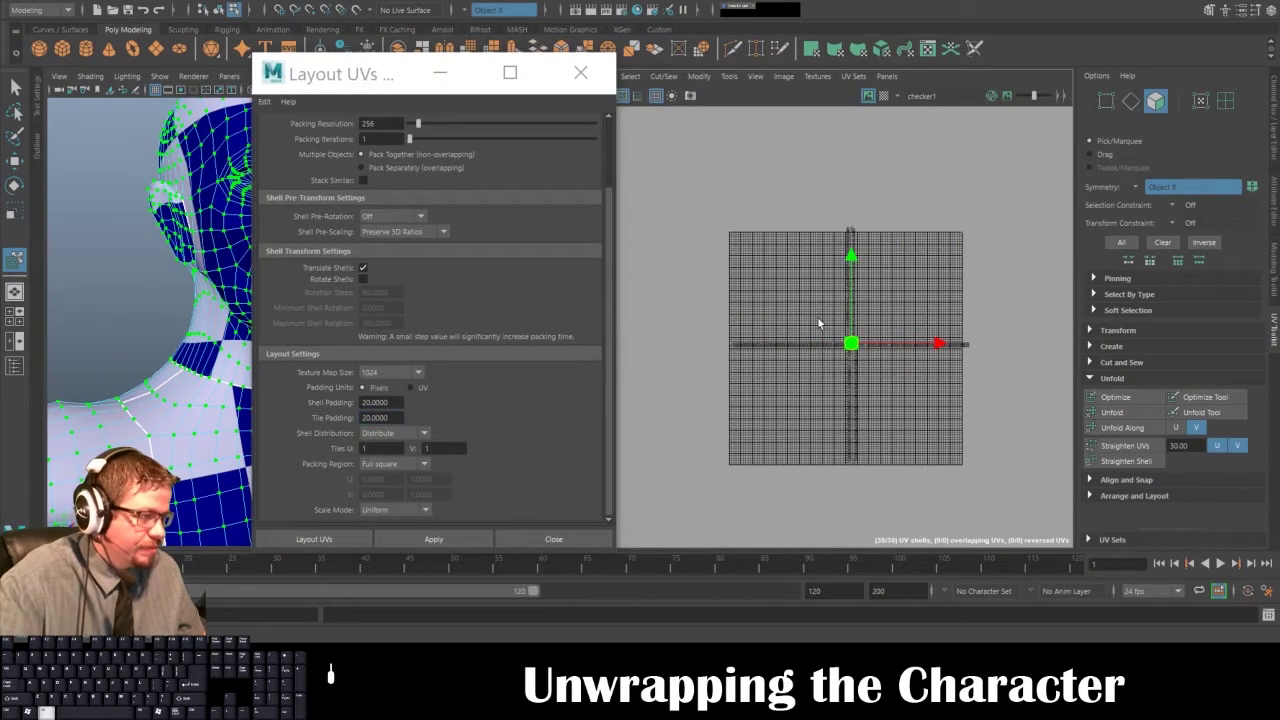
pyautogui.press('f')
pyautogui.scroll(5, 818, 323)
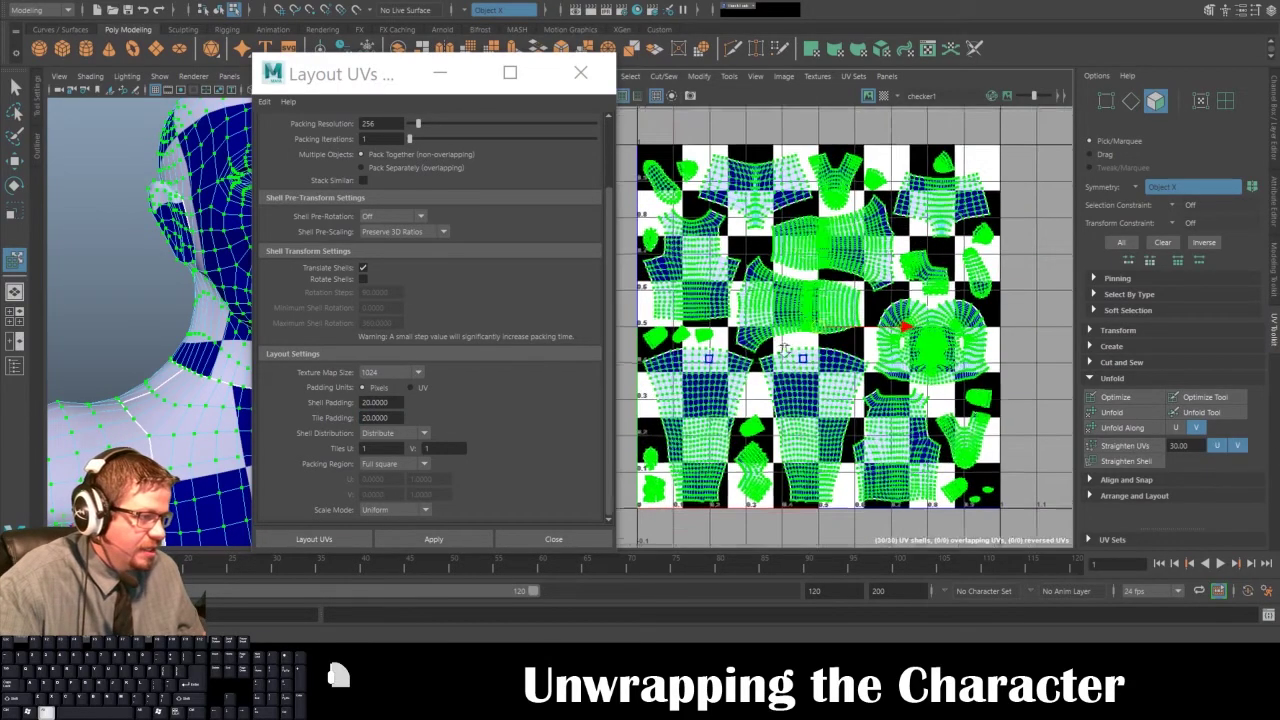
pyautogui.scroll(6, 760, 340)
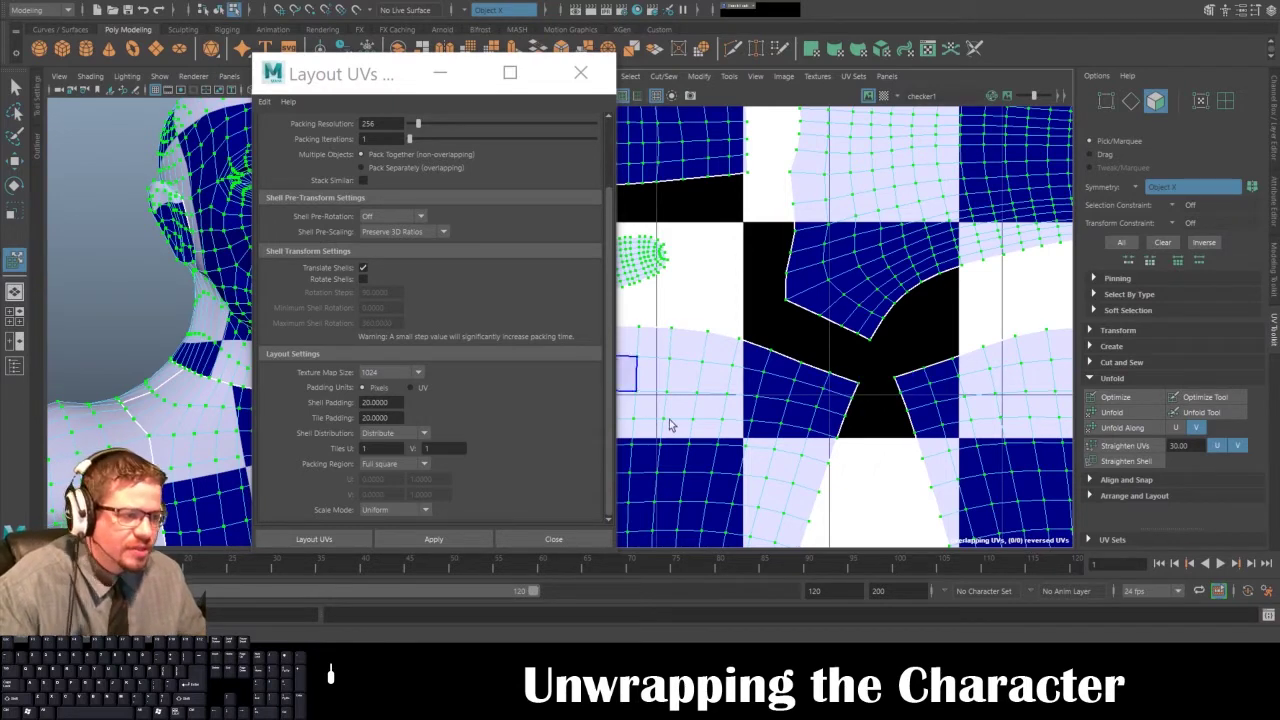
# - Set shell padding and tile padding to 0, reapply the layout, and check the gaps between neighbouring shells
pyautogui.doubleClick(380, 402)
pyautogui.write('0')
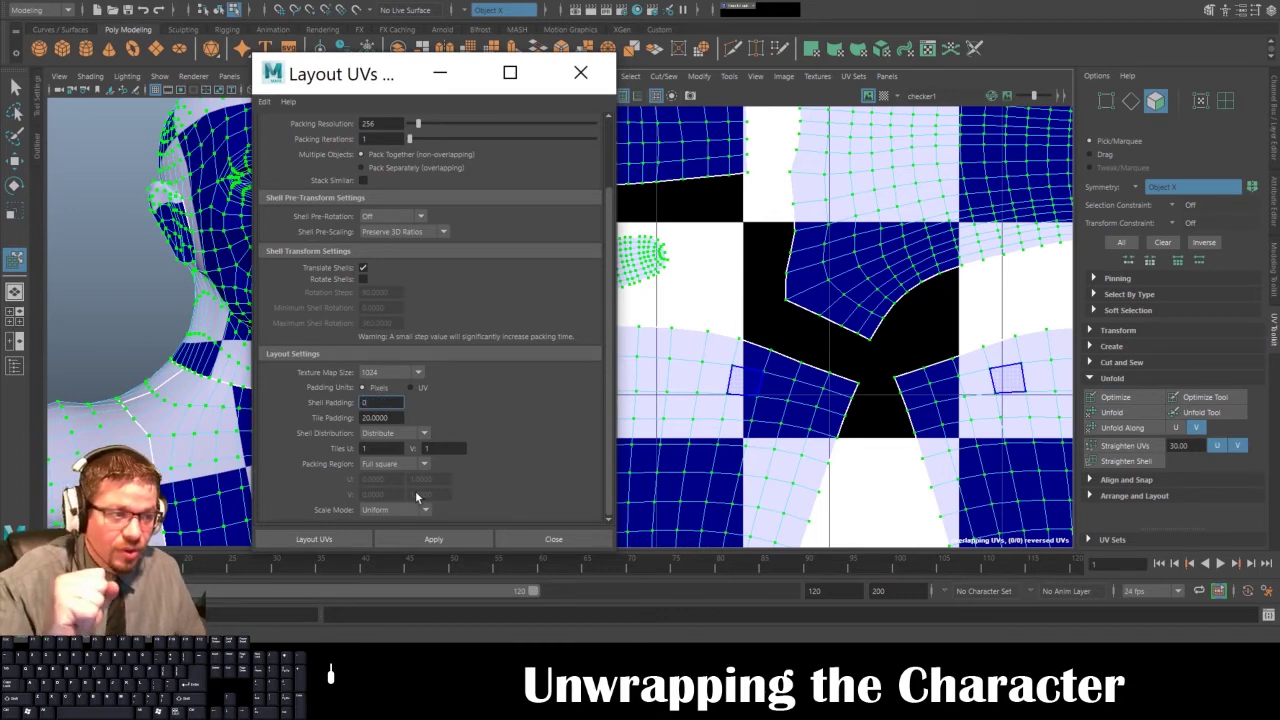
pyautogui.press('Tab')
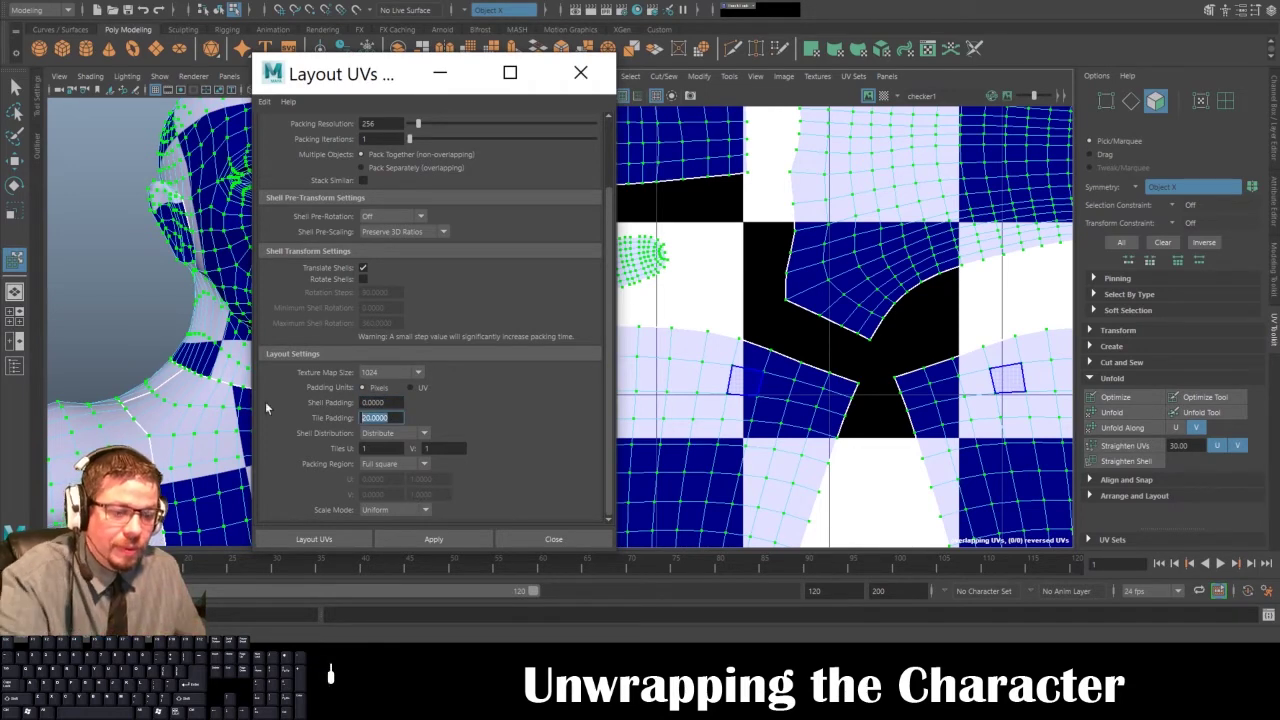
pyautogui.write('0')
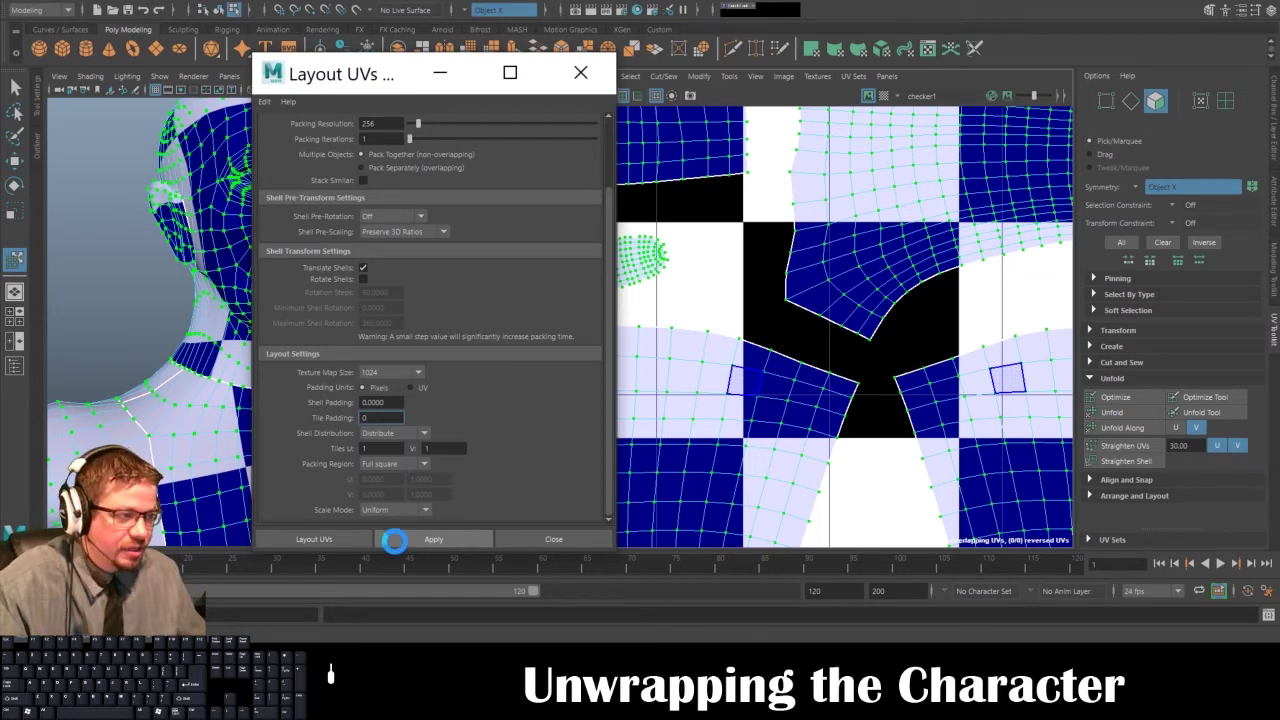
pyautogui.click(394, 540)
pyautogui.scroll(5, 837, 306)
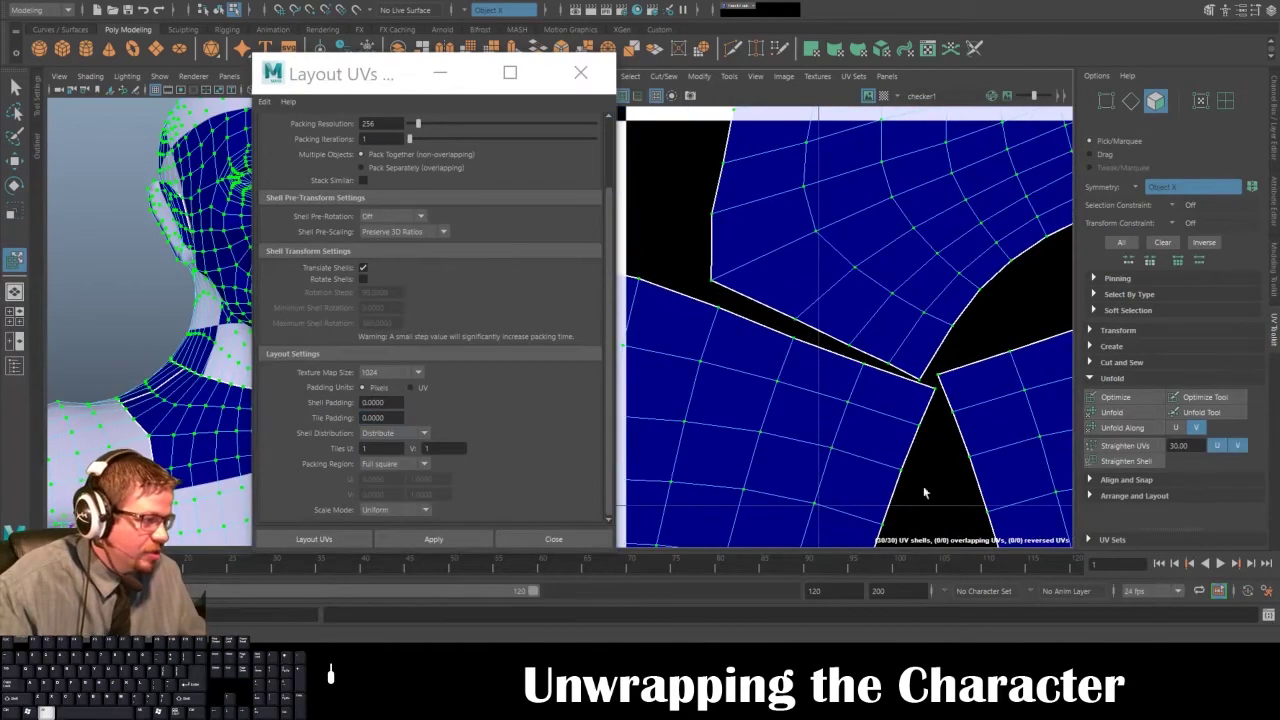
pyautogui.scroll(-5, 952, 508)
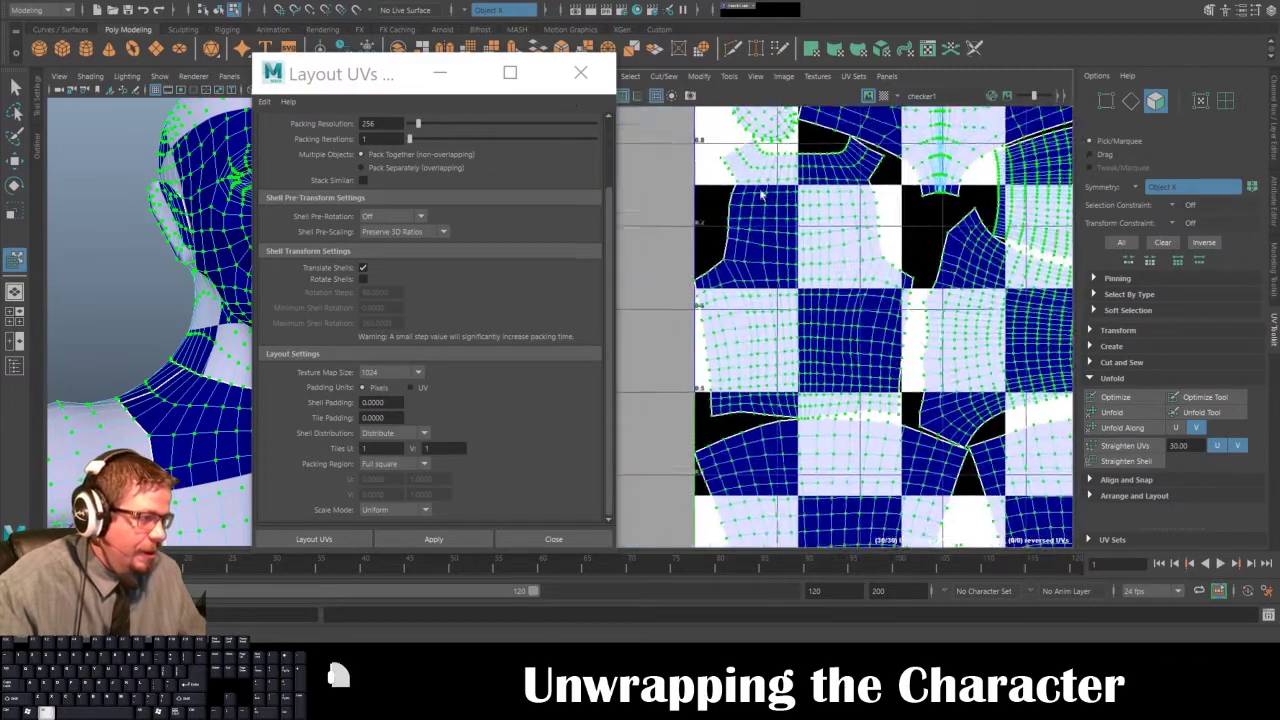
pyautogui.keyDown('alt'); pyautogui.moveTo(762, 195); pyautogui.dragTo(704, 277, button='right'); pyautogui.keyUp('alt')
# - Set shell padding and tile padding to 10 pixels, reapply the layout, and check the spacing between shells
pyautogui.moveTo(394, 402); pyautogui.dragTo(234, 395)
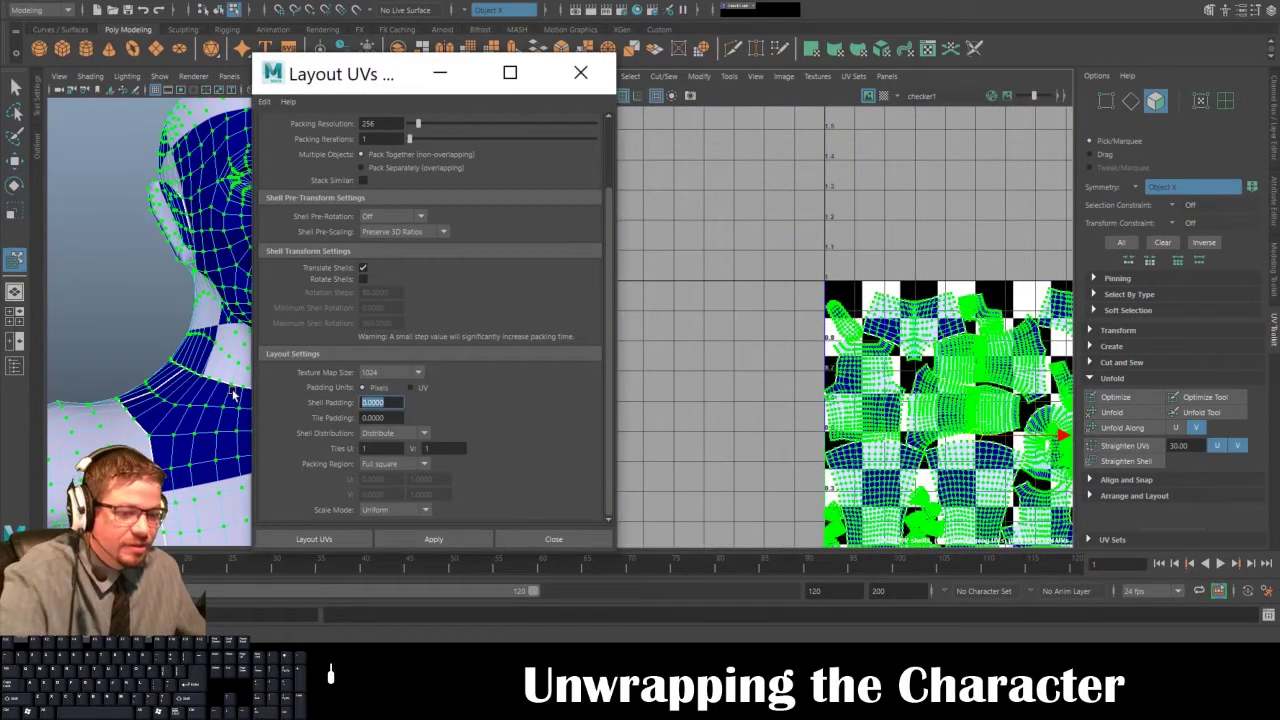
pyautogui.write('10')
pyautogui.doubleClick(378, 417)
pyautogui.write('10')
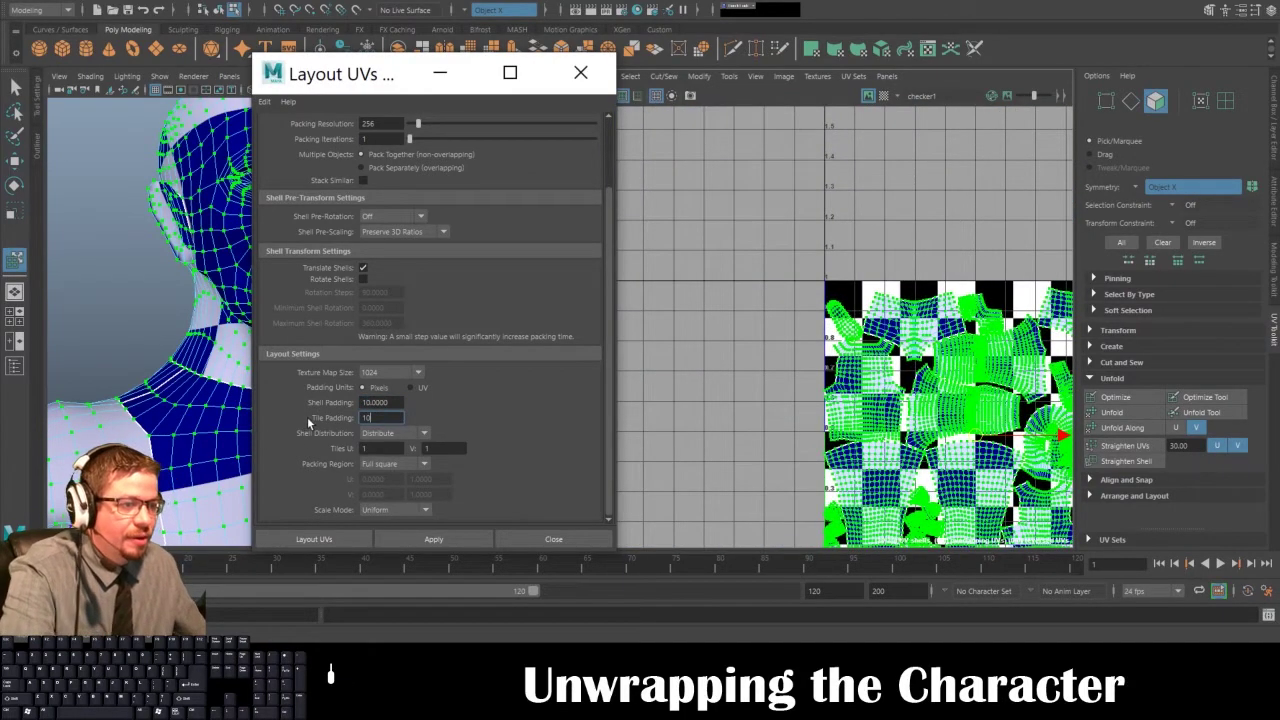
pyautogui.click(428, 538)
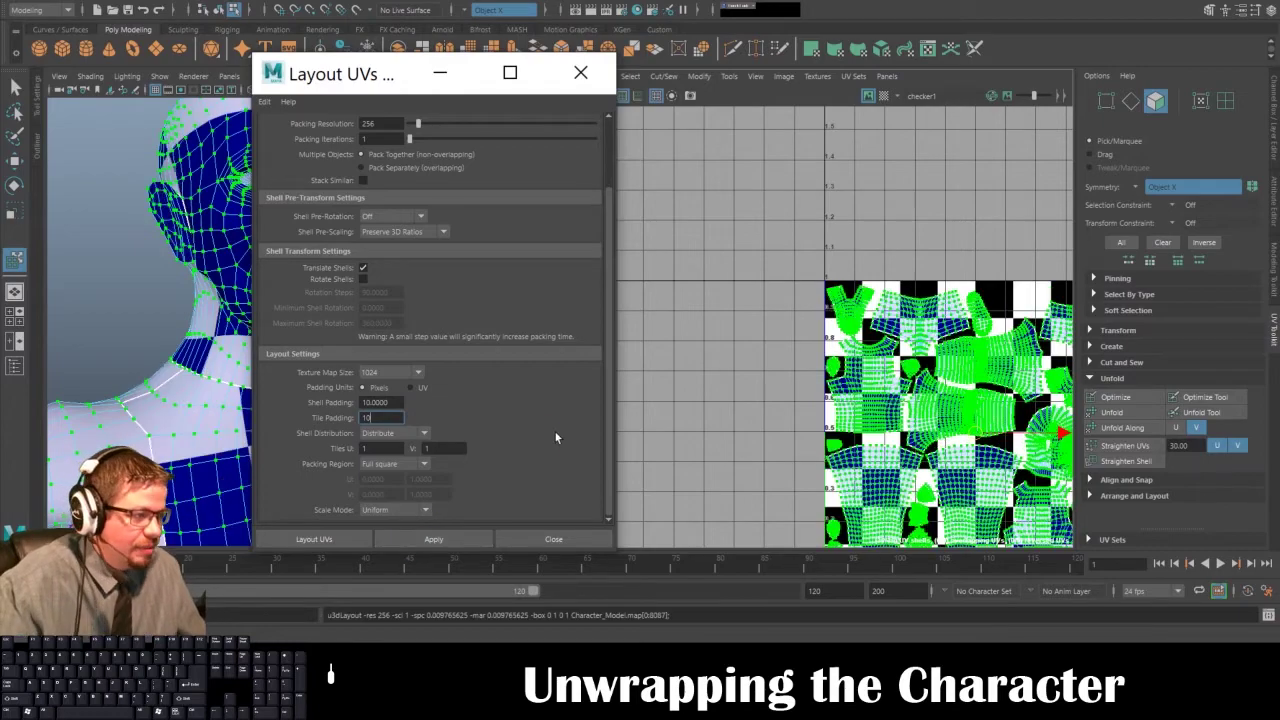
pyautogui.keyDown('alt'); pyautogui.moveTo(833, 417); pyautogui.dragTo(696, 347, button='middle'); pyautogui.keyUp('alt')
pyautogui.keyDown('alt'); pyautogui.moveTo(747, 339); pyautogui.dragTo(850, 400, button='right'); pyautogui.keyUp('alt')
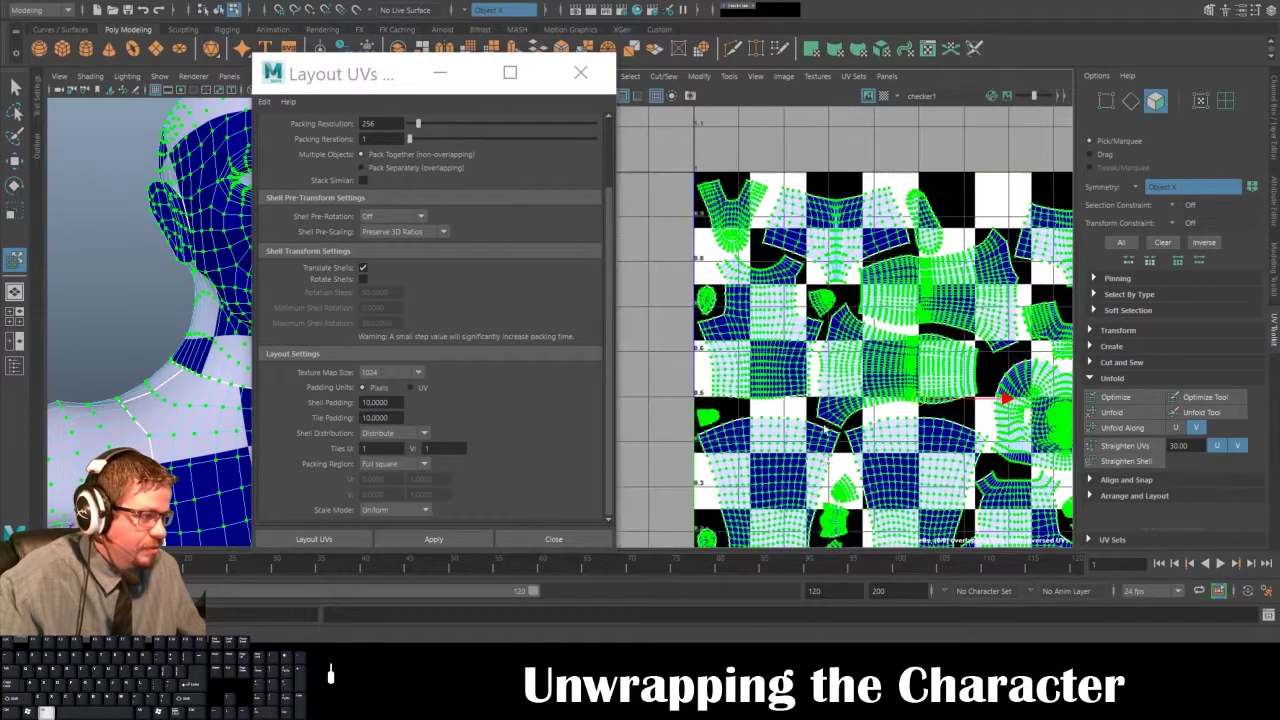
pyautogui.keyDown('alt'); pyautogui.moveTo(850, 480); pyautogui.dragTo(800, 380, button='middle'); pyautogui.keyUp('alt')
pyautogui.keyDown('alt'); pyautogui.moveTo(800, 400); pyautogui.dragTo(858, 462, button='right'); pyautogui.keyUp('alt')
pyautogui.keyDown('alt'); pyautogui.moveTo(720, 220); pyautogui.dragTo(768, 358, button='middle'); pyautogui.keyUp('alt')
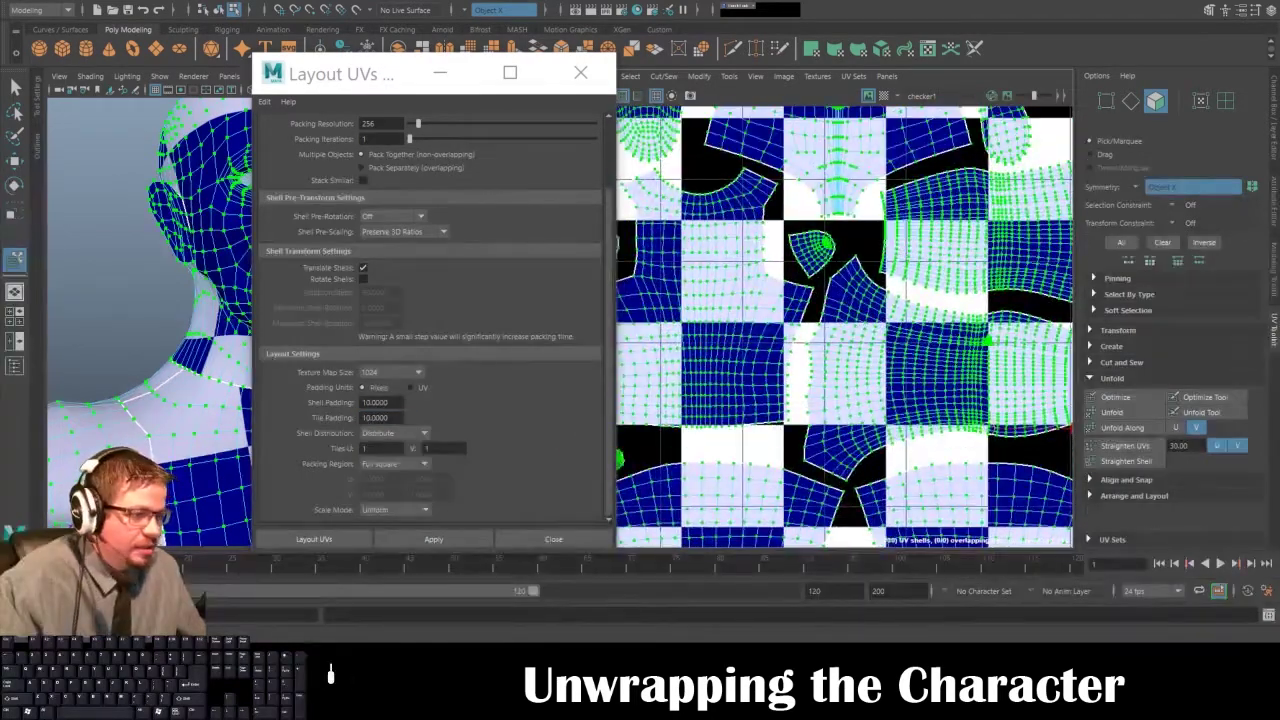
# - Set shell padding and tile padding to 5 pixels, repack the shells, and check their spacing in the UV tile
pyautogui.moveTo(392, 402); pyautogui.dragTo(262, 403)
pyautogui.write('5')
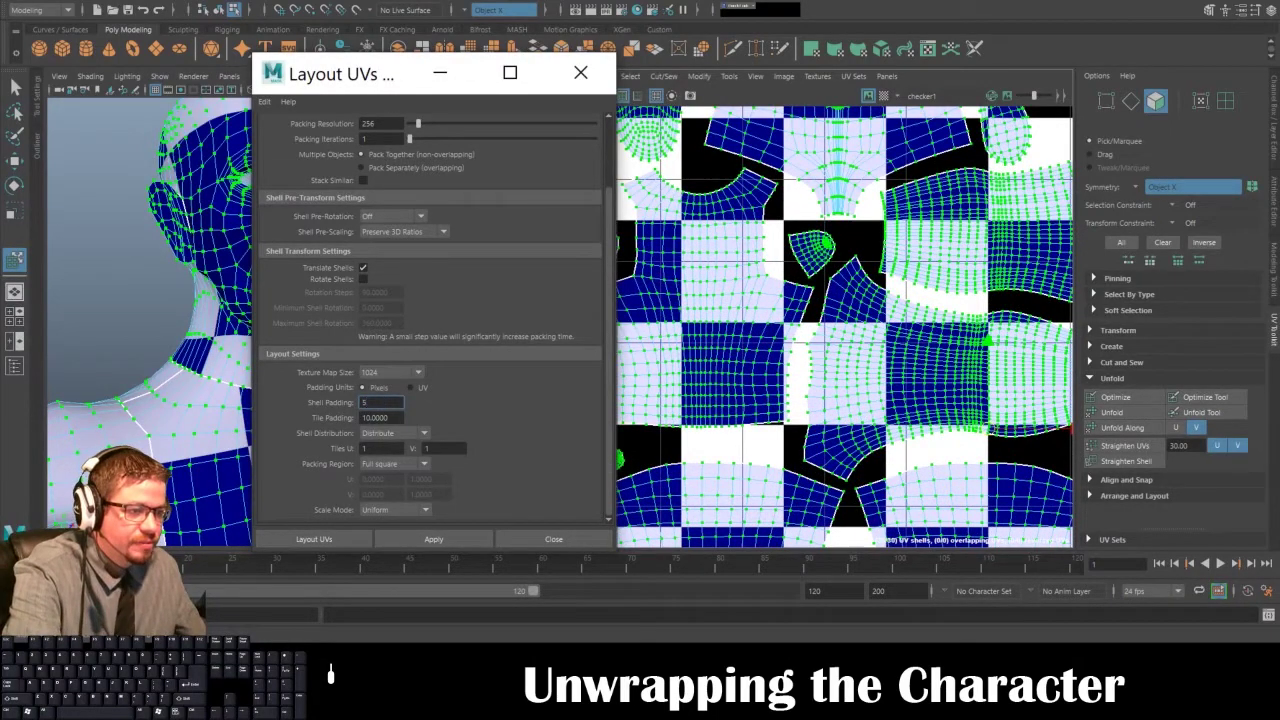
pyautogui.press('Tab')
pyautogui.write('5')
pyautogui.click(471, 538)
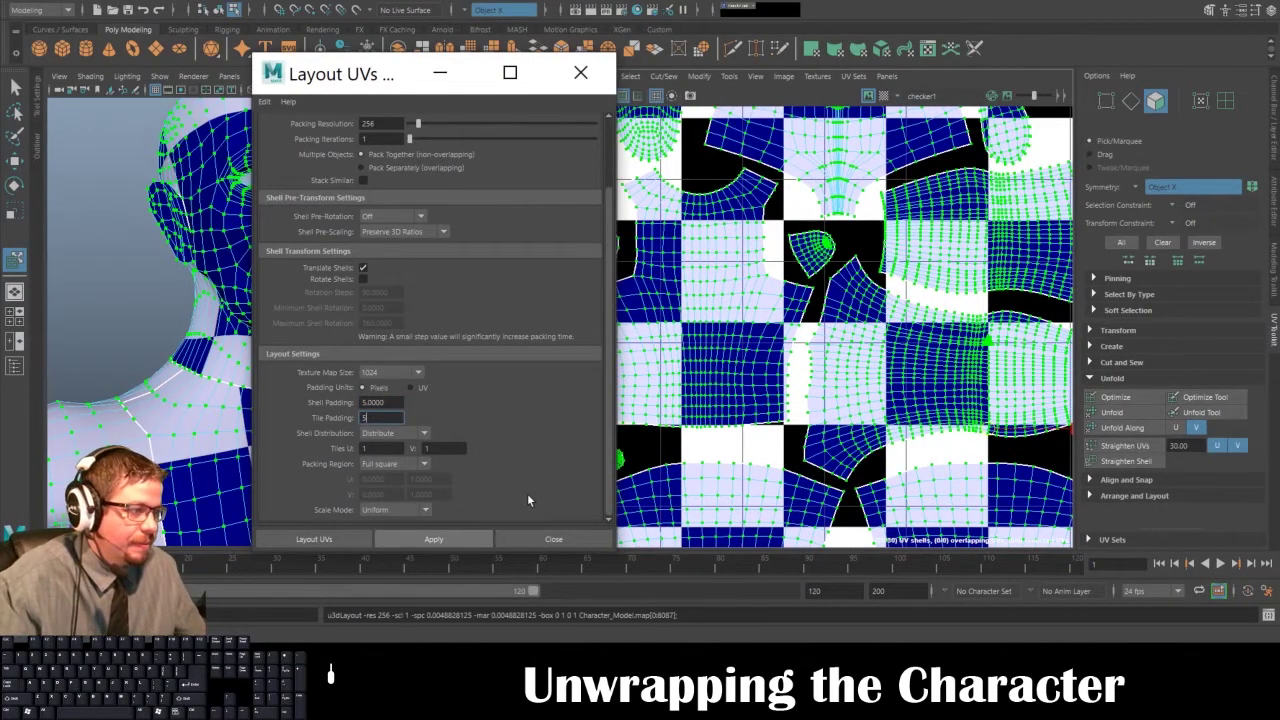
pyautogui.scroll(-3, 900, 400)
pyautogui.scroll(5, 928, 412)
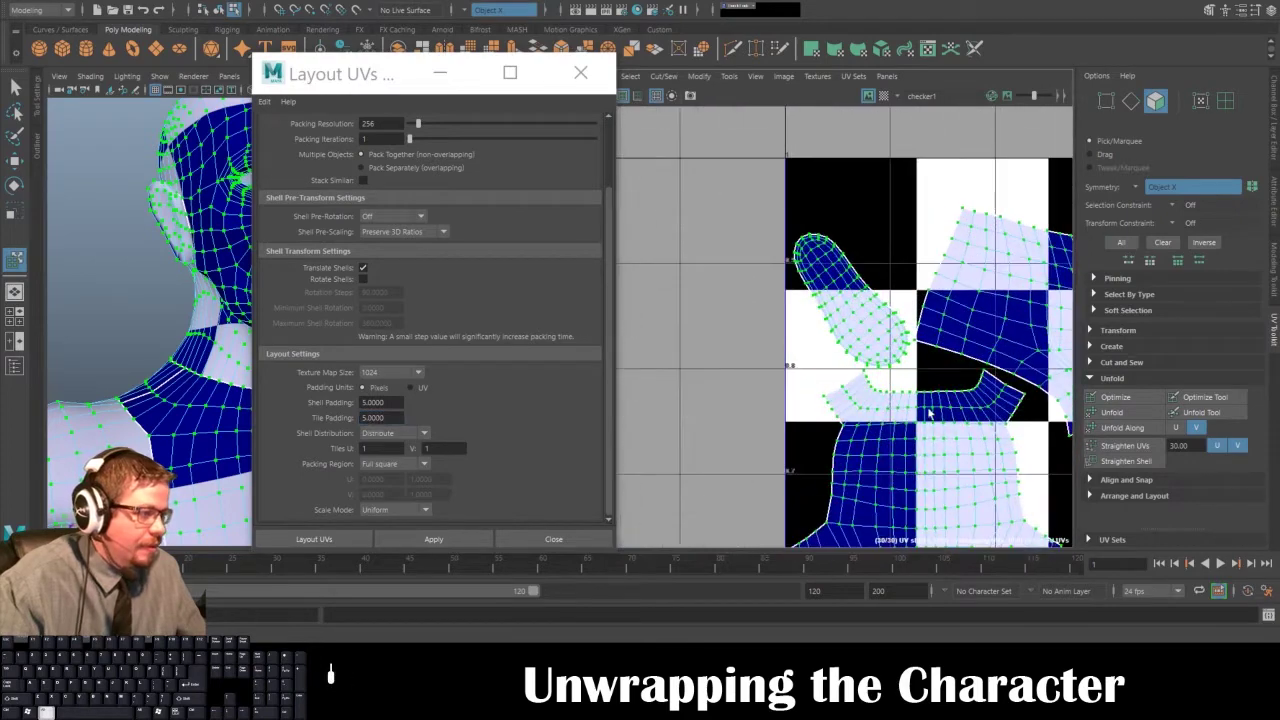
pyautogui.scroll(4, 928, 412)
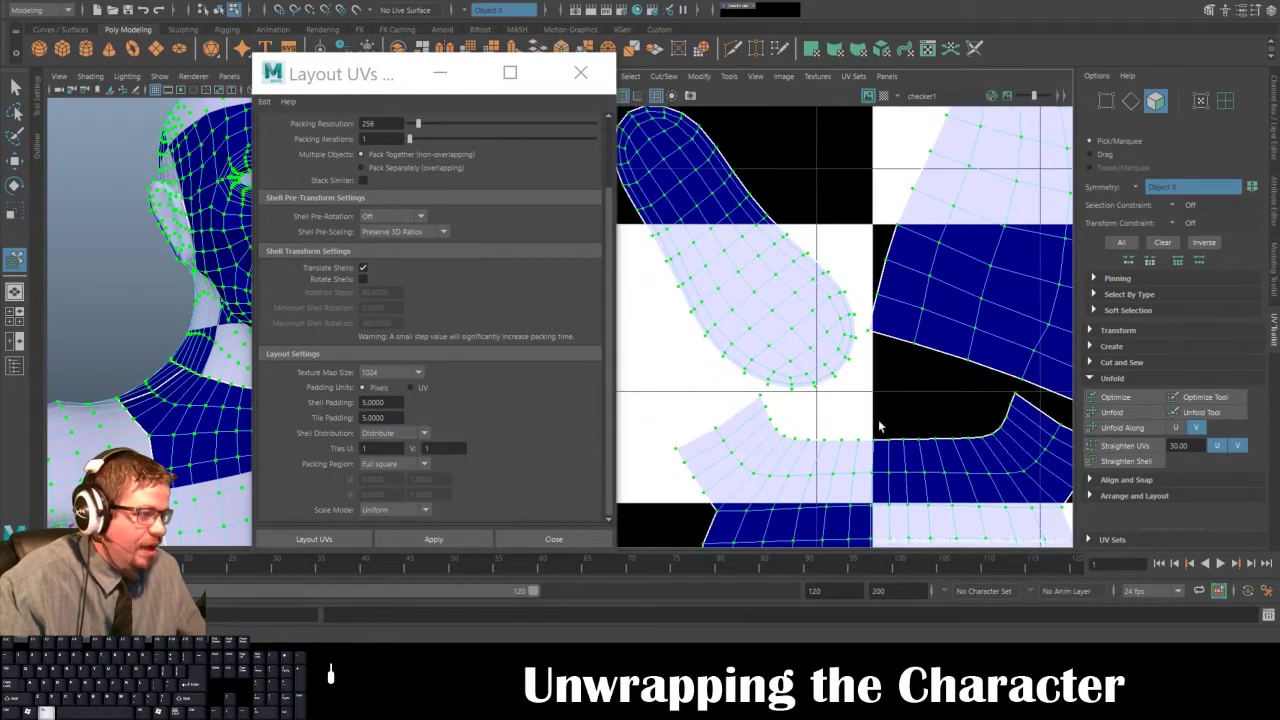
pyautogui.scroll(-6, 879, 427)
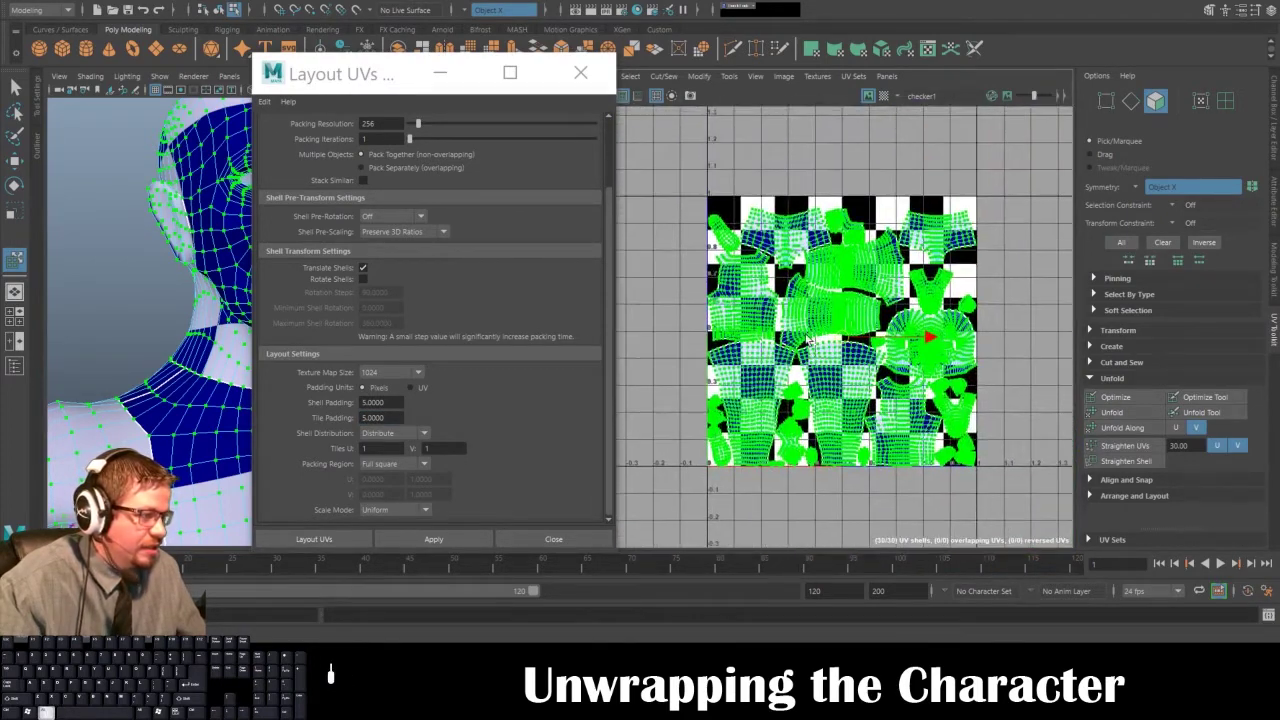
# - Clear the UV shell selection and close the Layout UVs options
pyautogui.click(1025, 320)
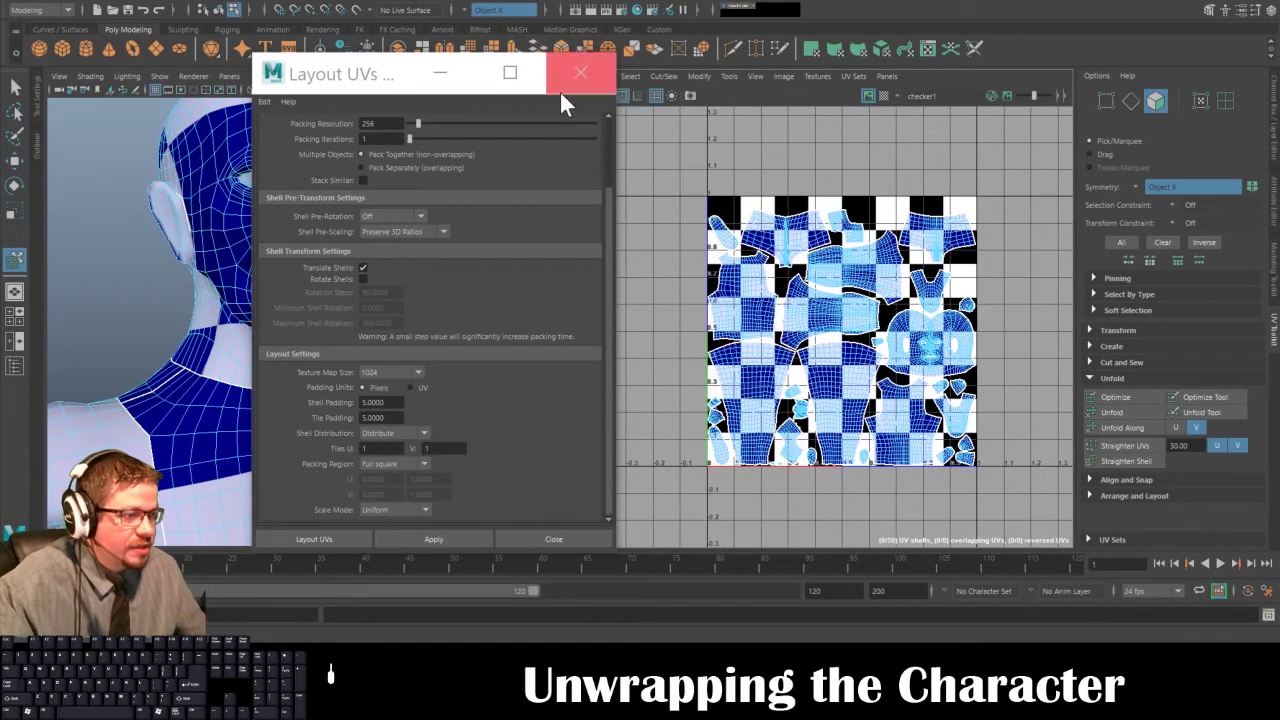
pyautogui.click(553, 540)
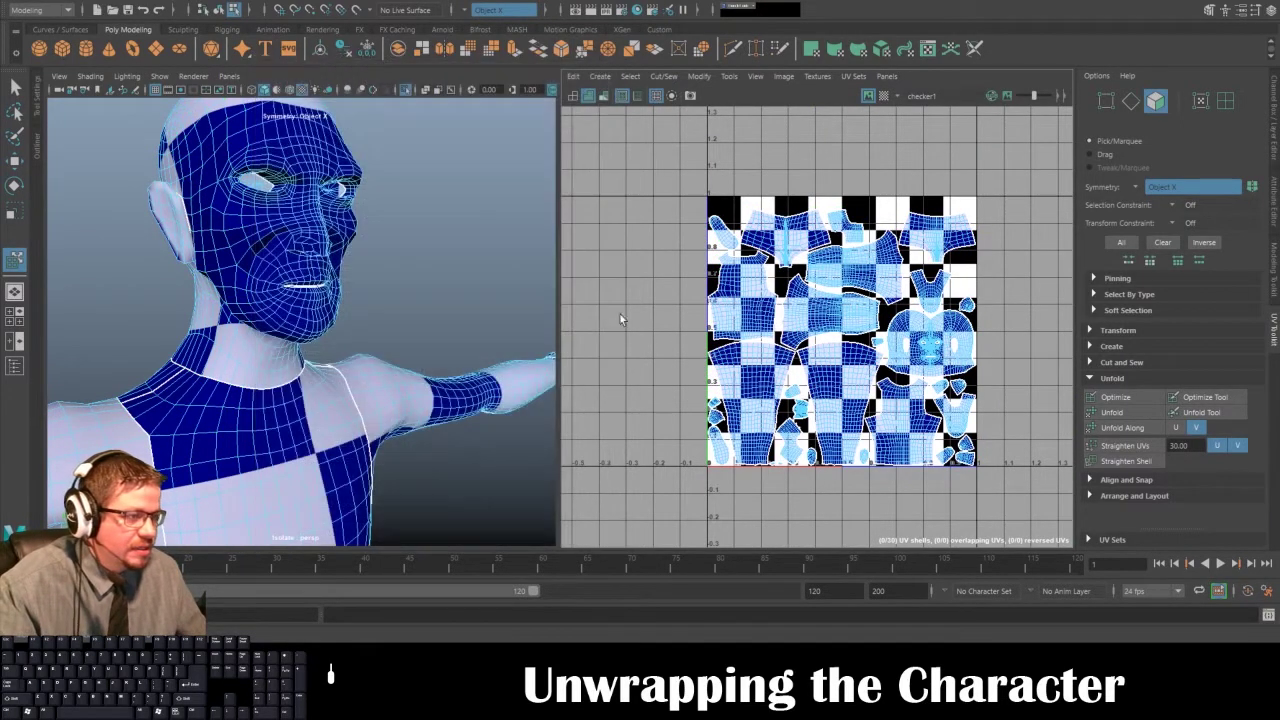
pyautogui.click(732, 77)
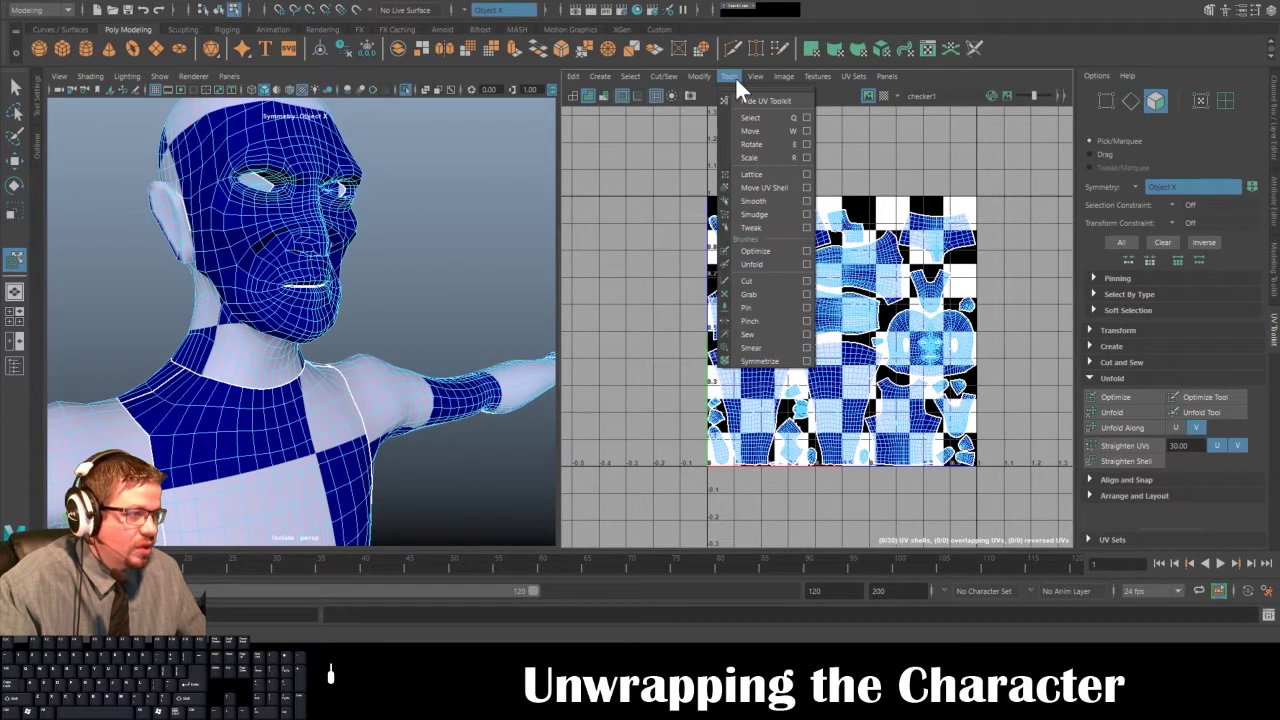
pyautogui.moveTo(698, 76)
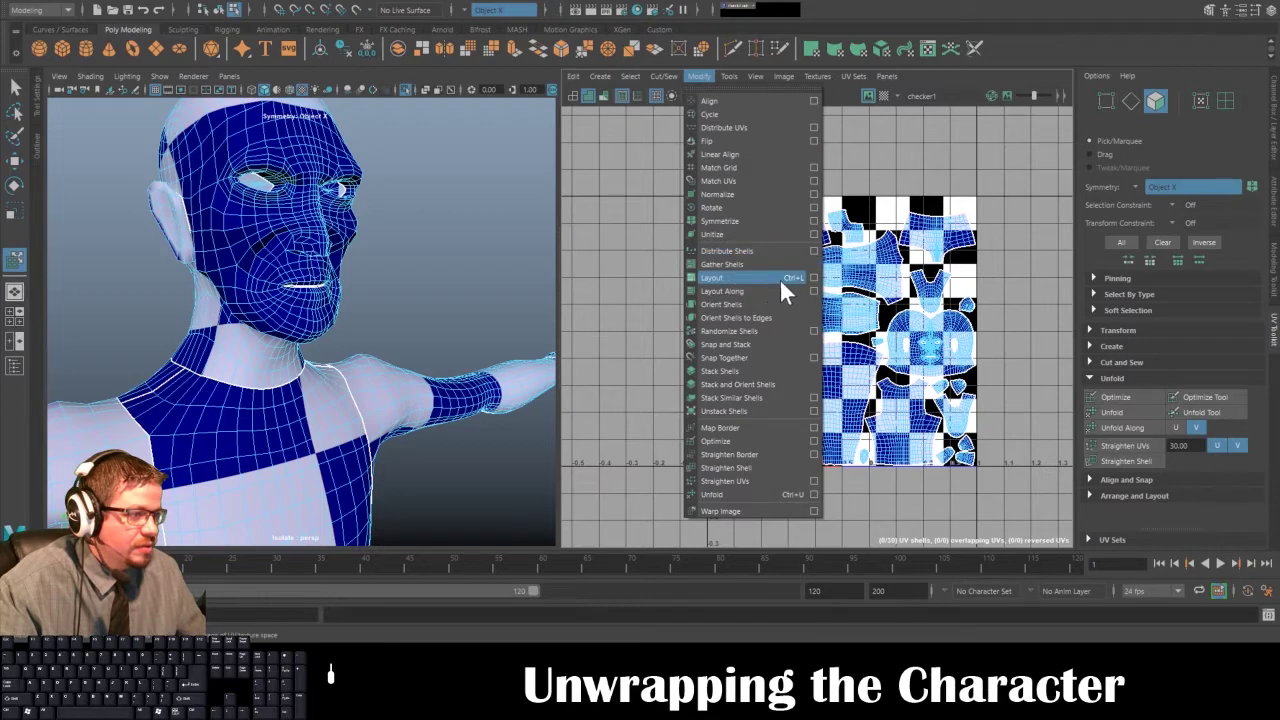
pyautogui.click(568, 221)
# - Select all of the character's packed UV shells and scale them up uniformly well beyond the UV tile
pyautogui.moveTo(687, 180); pyautogui.dragTo(978, 522)
pyautogui.keyDown('alt'); pyautogui.moveTo(446, 466); pyautogui.dragTo(280, 287, button='right'); pyautogui.keyUp('alt')
pyautogui.keyDown('alt'); pyautogui.moveTo(280, 287); pyautogui.dragTo(384, 170, button='middle'); pyautogui.keyUp('alt')
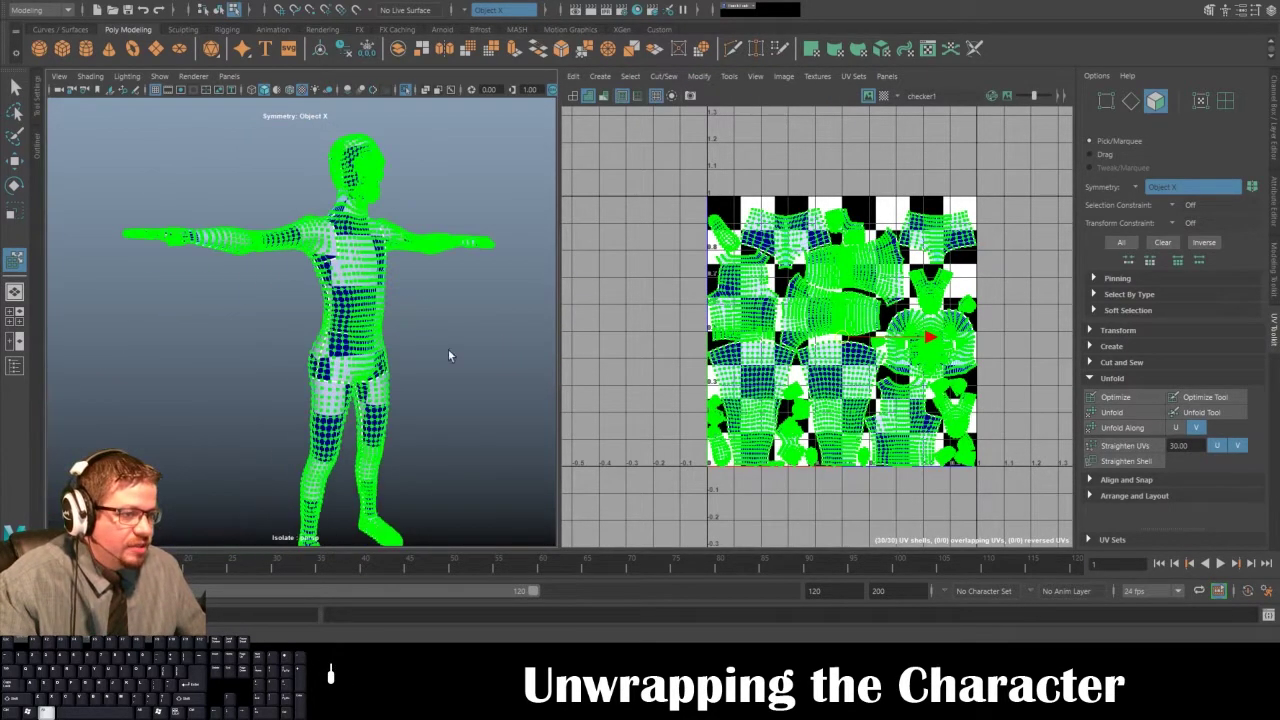
pyautogui.keyDown('alt'); pyautogui.moveTo(450, 350); pyautogui.dragTo(390, 338); pyautogui.keyUp('alt')
pyautogui.keyDown('alt'); pyautogui.moveTo(390, 338); pyautogui.dragTo(417, 348, button='right'); pyautogui.keyUp('alt')
pyautogui.moveTo(416, 347)
pyautogui.keyDown('alt'); pyautogui.mouseDown()
pyautogui.moveTo(448, 331)
pyautogui.moveTo(417, 343)
pyautogui.mouseUp(); pyautogui.keyUp('alt')
pyautogui.scroll(-2, 890, 392)
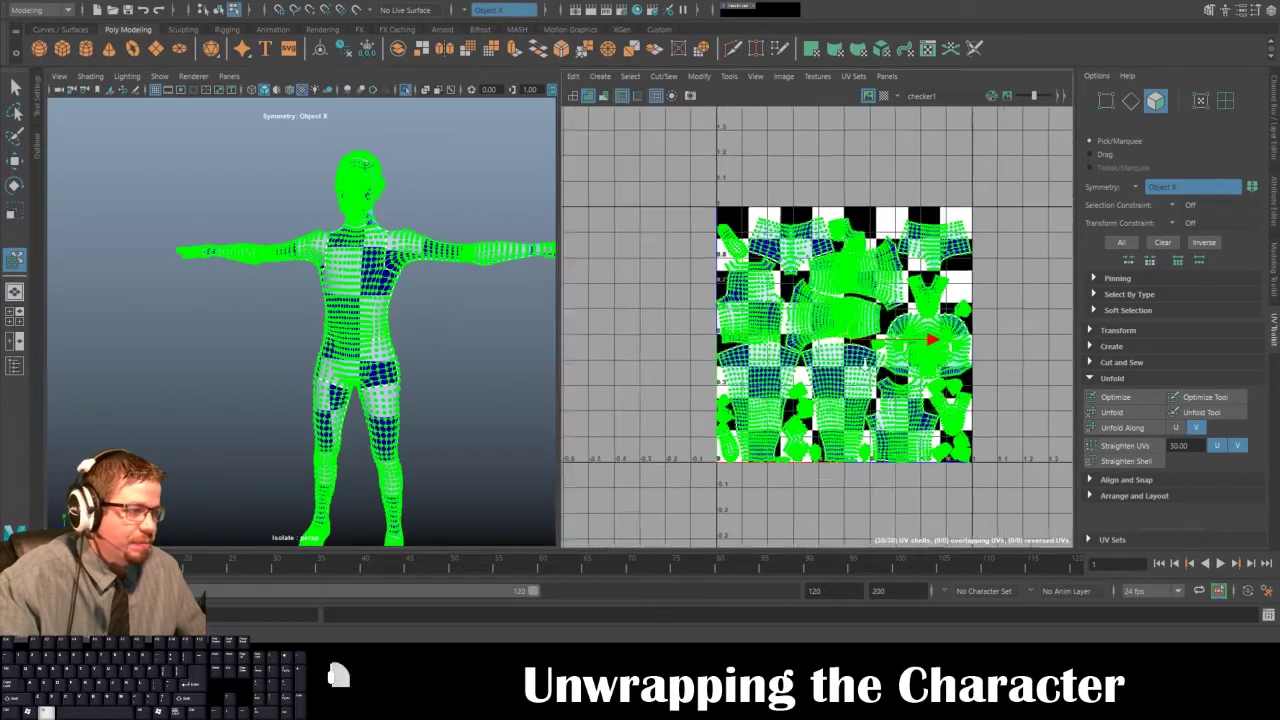
pyautogui.press('r')
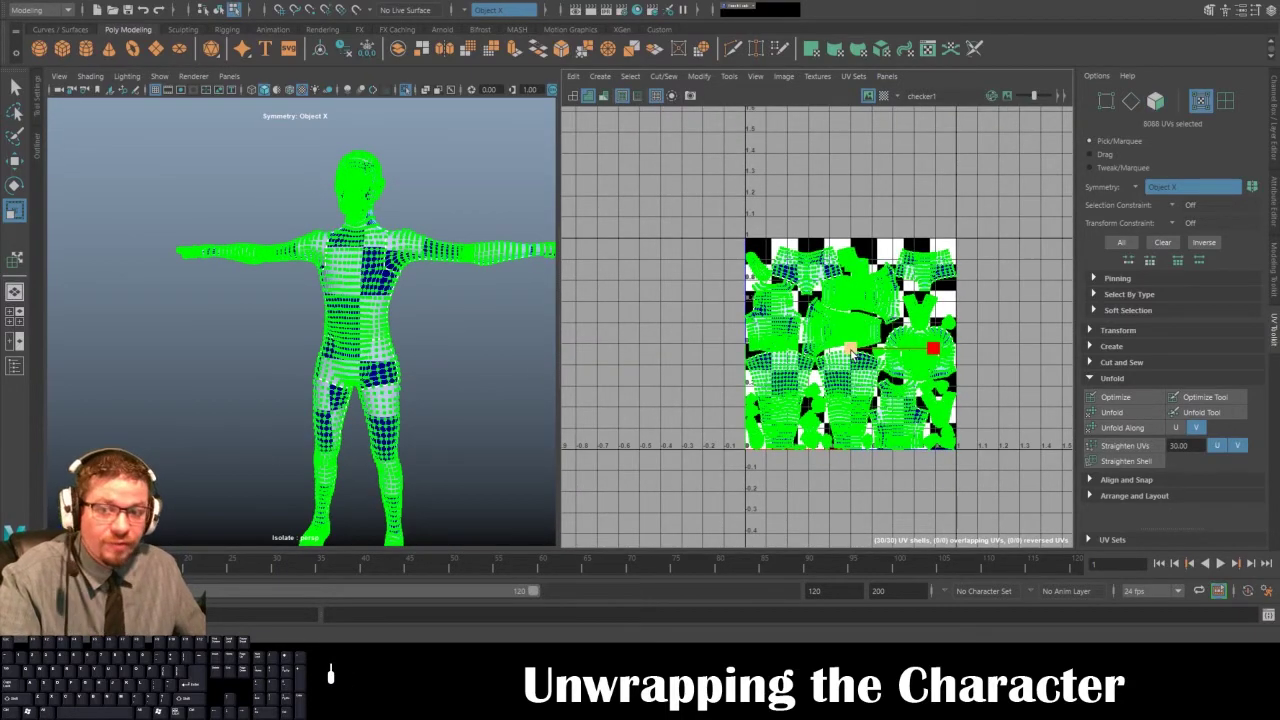
pyautogui.moveTo(853, 351); pyautogui.dragTo(1262, 548)
# - Return to object mode, deselect the character, and examine the checker pattern across the hips and legs
pyautogui.moveTo(369, 300); pyautogui.dragTo(428, 264, button='right')
pyautogui.click(493, 373)
pyautogui.keyDown('alt'); pyautogui.moveTo(493, 370); pyautogui.dragTo(436, 248); pyautogui.keyUp('alt')
pyautogui.keyDown('alt'); pyautogui.moveTo(430, 225); pyautogui.dragTo(392, 143, button='middle'); pyautogui.keyUp('alt')
pyautogui.keyDown('alt'); pyautogui.moveTo(374, 201); pyautogui.dragTo(396, 342, button='right'); pyautogui.keyUp('alt')
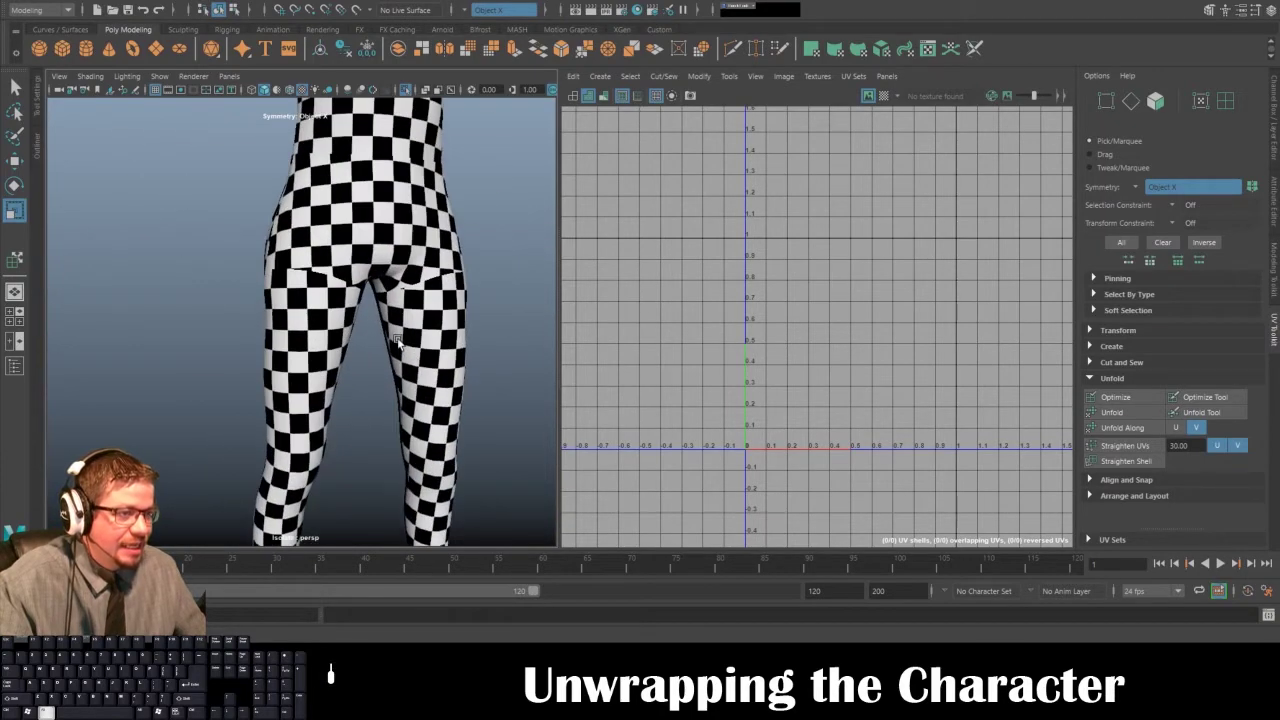
# - Examine the checker pattern around the legs and over the whole character for stretching
pyautogui.keyDown('alt'); pyautogui.moveTo(396, 342); pyautogui.dragTo(481, 347); pyautogui.keyUp('alt')
pyautogui.keyDown('alt'); pyautogui.moveTo(384, 210); pyautogui.dragTo(398, 298, button='middle'); pyautogui.keyUp('alt')
pyautogui.keyDown('alt'); pyautogui.moveTo(398, 298); pyautogui.dragTo(312, 310); pyautogui.keyUp('alt')
pyautogui.keyDown('alt'); pyautogui.moveTo(312, 308); pyautogui.dragTo(189, 146, button='right'); pyautogui.keyUp('alt')
pyautogui.keyDown('alt'); pyautogui.moveTo(189, 146); pyautogui.dragTo(325, 255); pyautogui.keyUp('alt')
pyautogui.keyDown('alt'); pyautogui.moveTo(256, 284); pyautogui.dragTo(373, 284); pyautogui.keyUp('alt')
pyautogui.keyDown('alt'); pyautogui.moveTo(287, 241); pyautogui.dragTo(305, 345, button='middle'); pyautogui.keyUp('alt')
pyautogui.keyDown('alt'); pyautogui.moveTo(305, 345); pyautogui.dragTo(267, 293, button='right'); pyautogui.keyUp('alt')
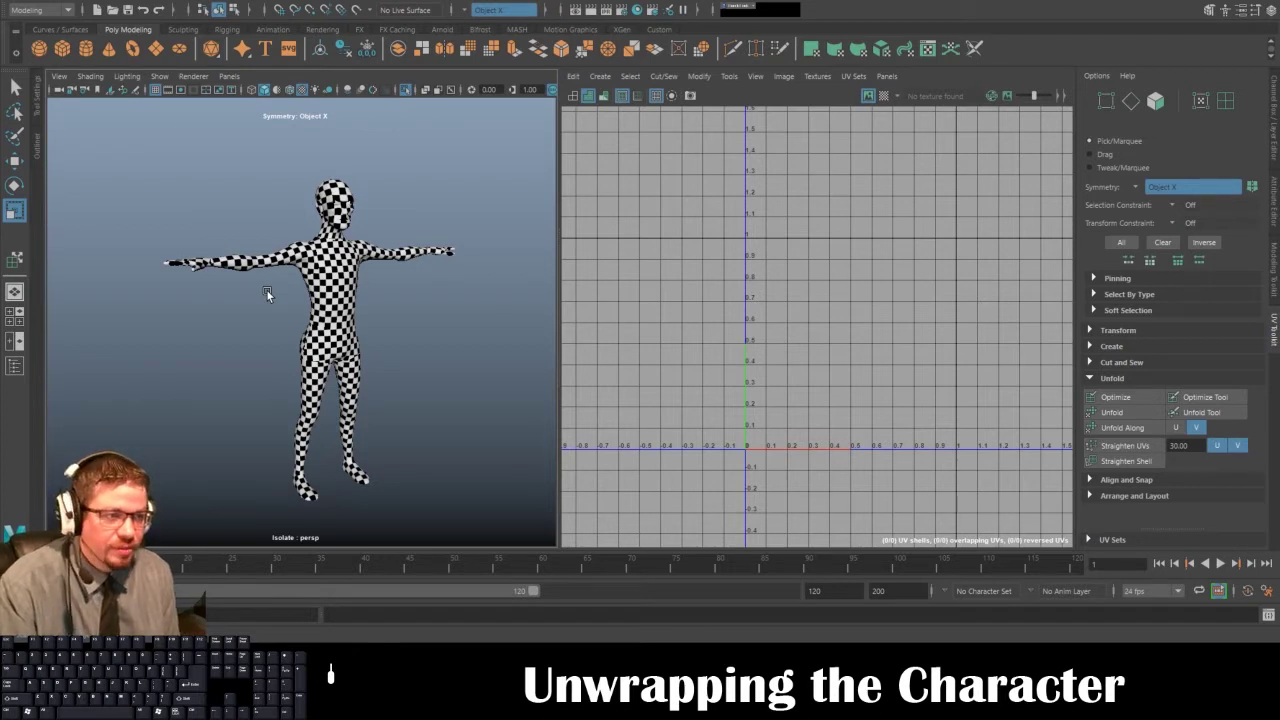
# - Inspect the checker pattern across the feet, torso, arms and face up close
pyautogui.keyDown('alt'); pyautogui.moveTo(322, 272); pyautogui.dragTo(378, 284); pyautogui.keyUp('alt')
pyautogui.keyDown('alt'); pyautogui.moveTo(378, 284); pyautogui.dragTo(430, 445, button='middle'); pyautogui.keyUp('alt')
pyautogui.keyDown('alt'); pyautogui.moveTo(430, 445); pyautogui.dragTo(458, 485, button='right'); pyautogui.keyUp('alt')
pyautogui.keyDown('alt'); pyautogui.moveTo(458, 486); pyautogui.dragTo(299, 427, button='middle'); pyautogui.keyUp('alt')
pyautogui.keyDown('alt'); pyautogui.moveTo(299, 427); pyautogui.dragTo(335, 462, button='right'); pyautogui.keyUp('alt')
pyautogui.keyDown('alt'); pyautogui.moveTo(335, 462); pyautogui.dragTo(297, 370, button='middle'); pyautogui.keyUp('alt')
pyautogui.keyDown('alt'); pyautogui.moveTo(430, 420); pyautogui.dragTo(272, 424); pyautogui.keyUp('alt')
pyautogui.keyDown('alt'); pyautogui.moveTo(272, 420); pyautogui.dragTo(224, 366, button='right'); pyautogui.keyUp('alt')
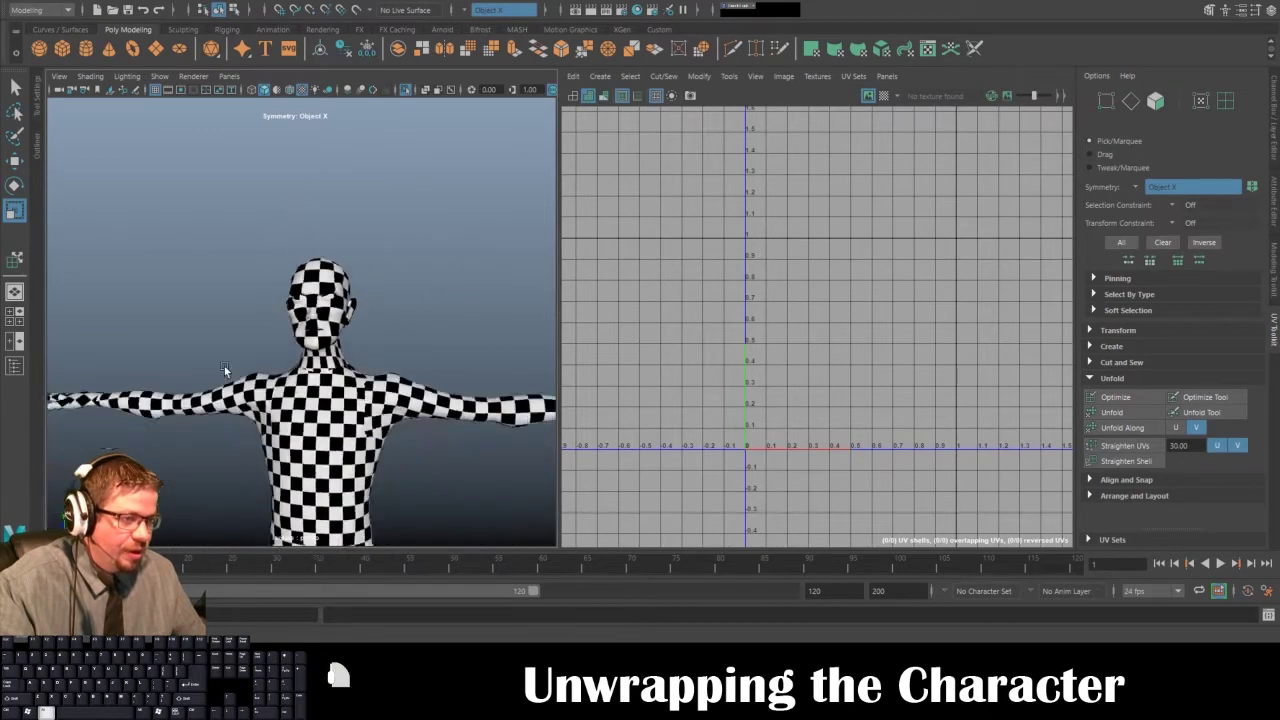
pyautogui.moveTo(280, 368)
pyautogui.keyDown('alt'); pyautogui.mouseDown()
pyautogui.moveTo(200, 428)
pyautogui.moveTo(322, 360)
pyautogui.moveTo(290, 320)
pyautogui.moveTo(285, 368)
pyautogui.moveTo(271, 370)
pyautogui.mouseUp(); pyautogui.keyUp('alt')
pyautogui.scroll(5, 272, 372)
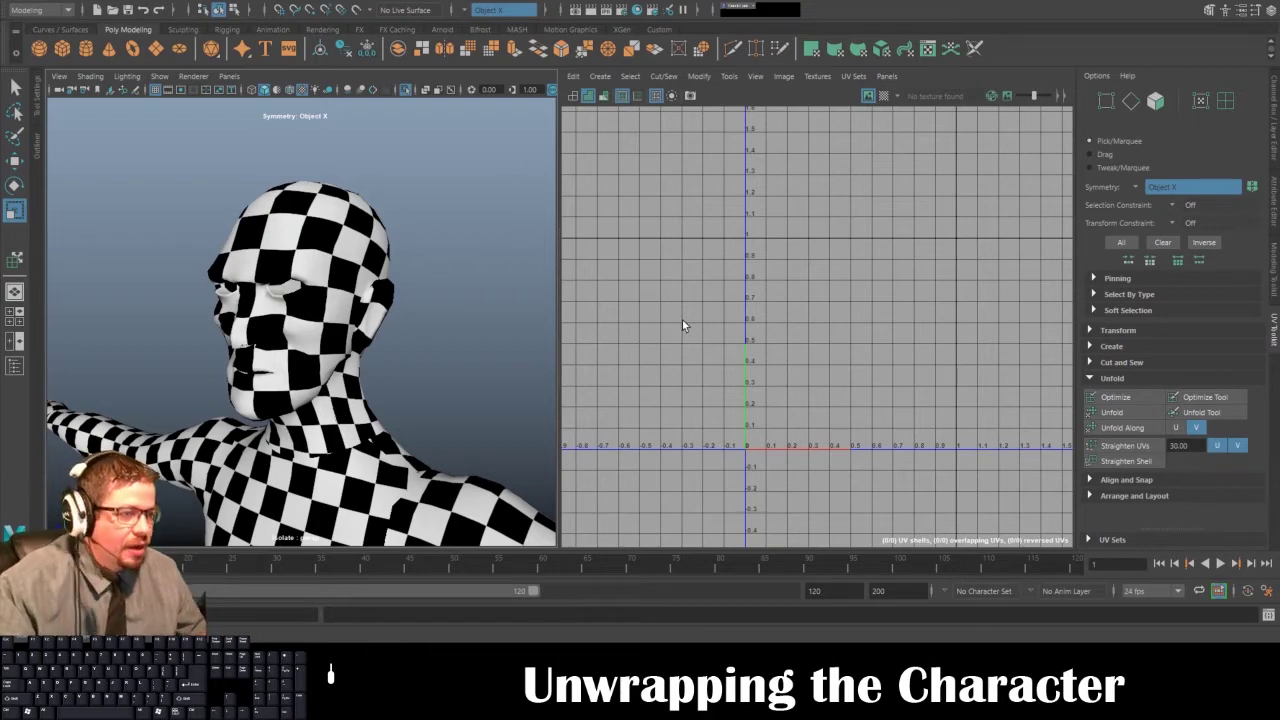
# - Undo the enlargement of the UV shells so they fit the UV tile, and return to object mode
pyautogui.hotkey('ctrl', 'z')
pyautogui.hotkey('ctrl', 'z')
pyautogui.hotkey('ctrl', 'z')
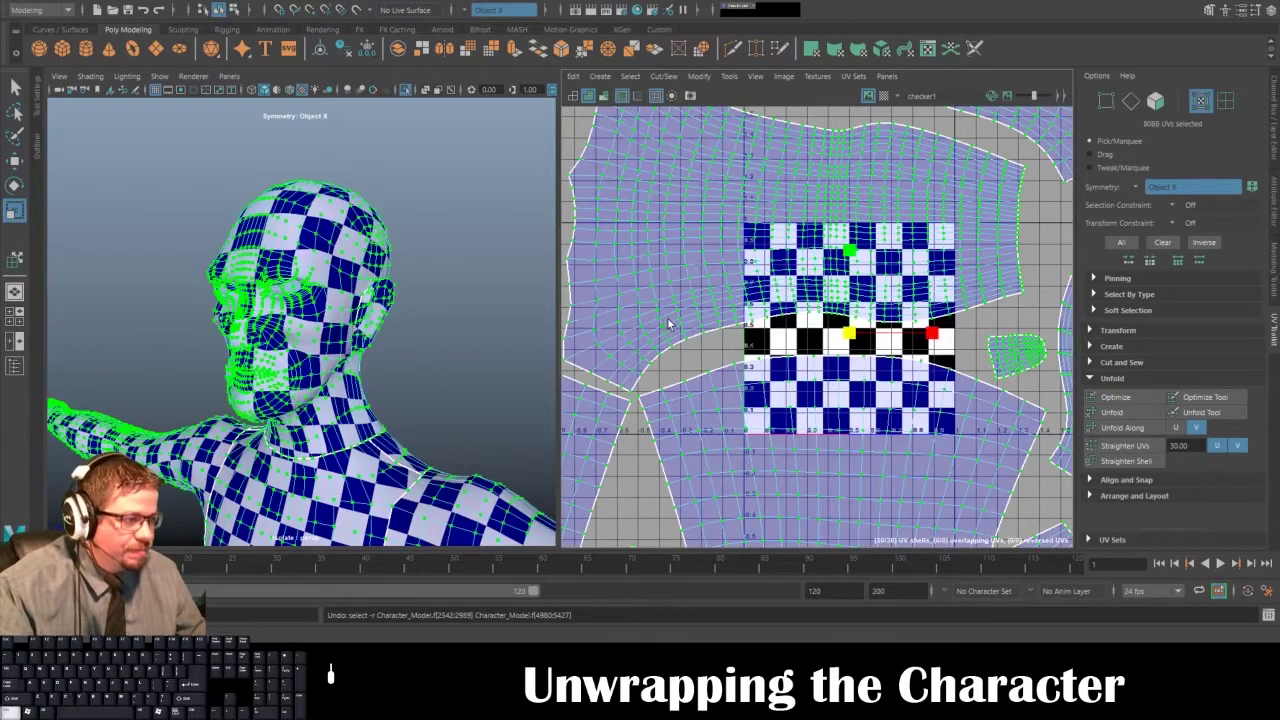
pyautogui.keyDown('alt'); pyautogui.moveTo(312, 323); pyautogui.dragTo(356, 321); pyautogui.keyUp('alt')
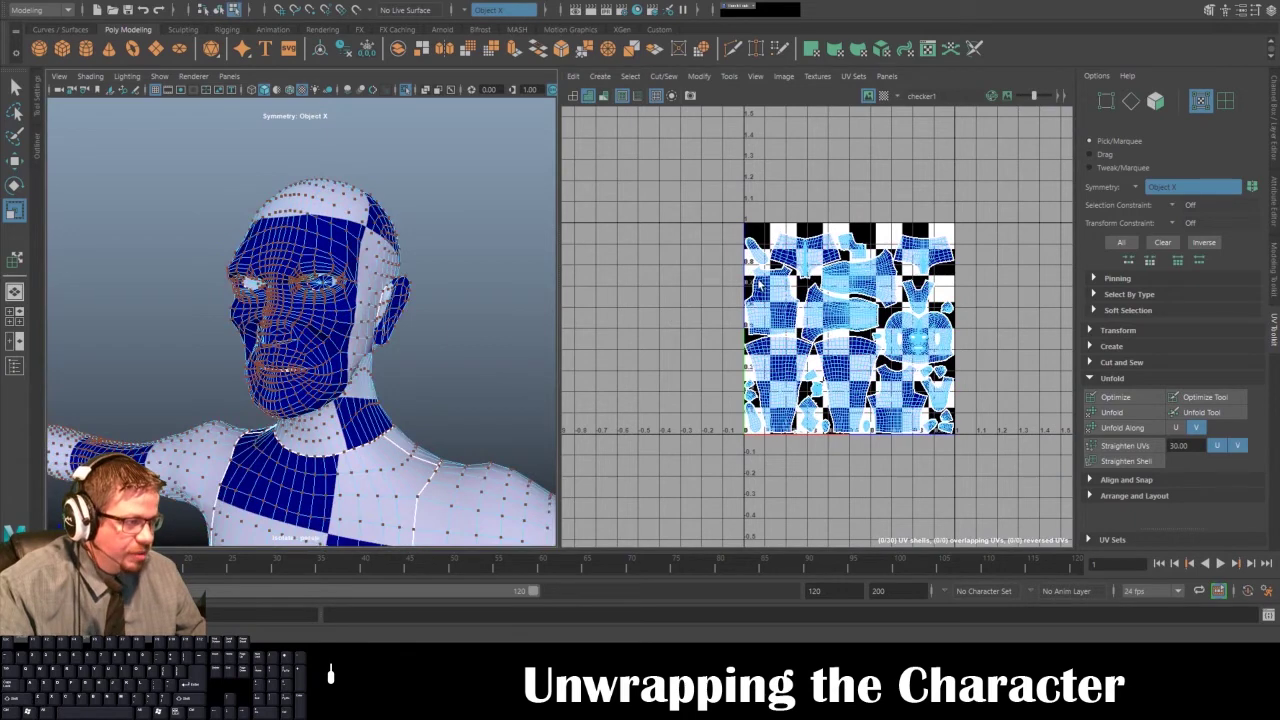
pyautogui.scroll(5, 757, 285)
pyautogui.moveTo(322, 270); pyautogui.dragTo(434, 254, button='right')
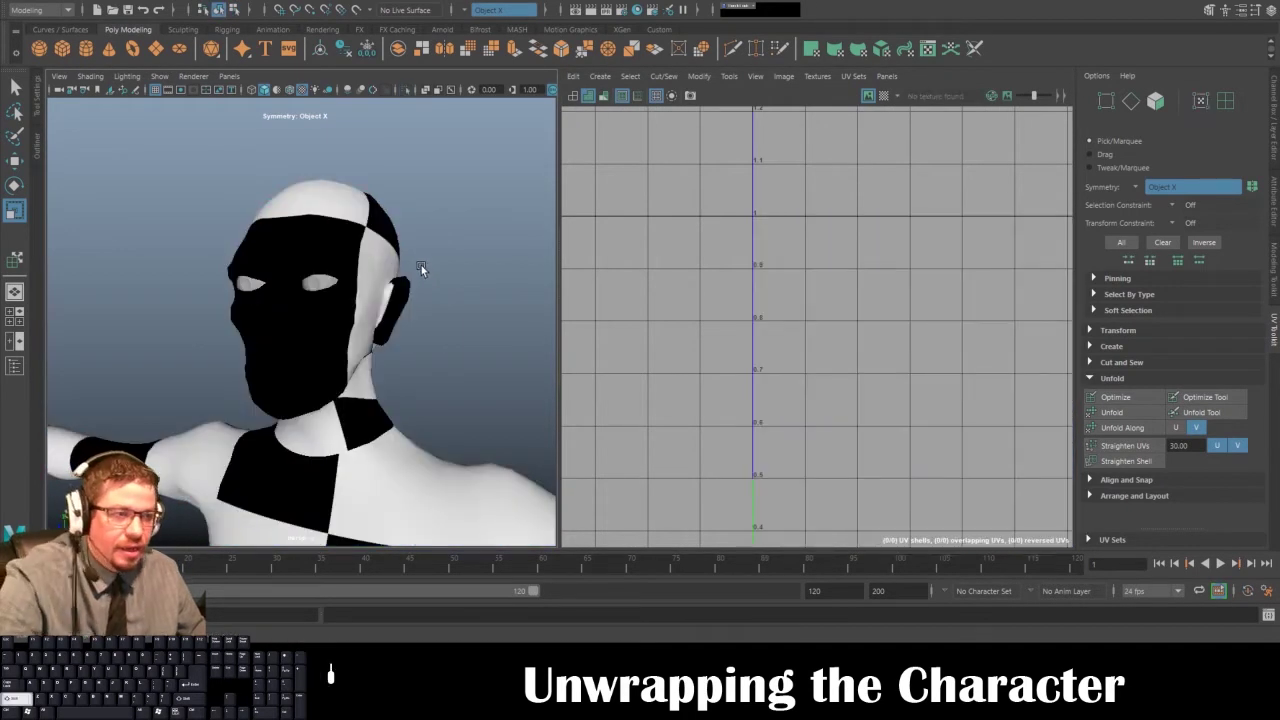
# - Select both of the character's eyeballs and isolate them in the perspective view
pyautogui.click(298, 283)
pyautogui.click(311, 282)
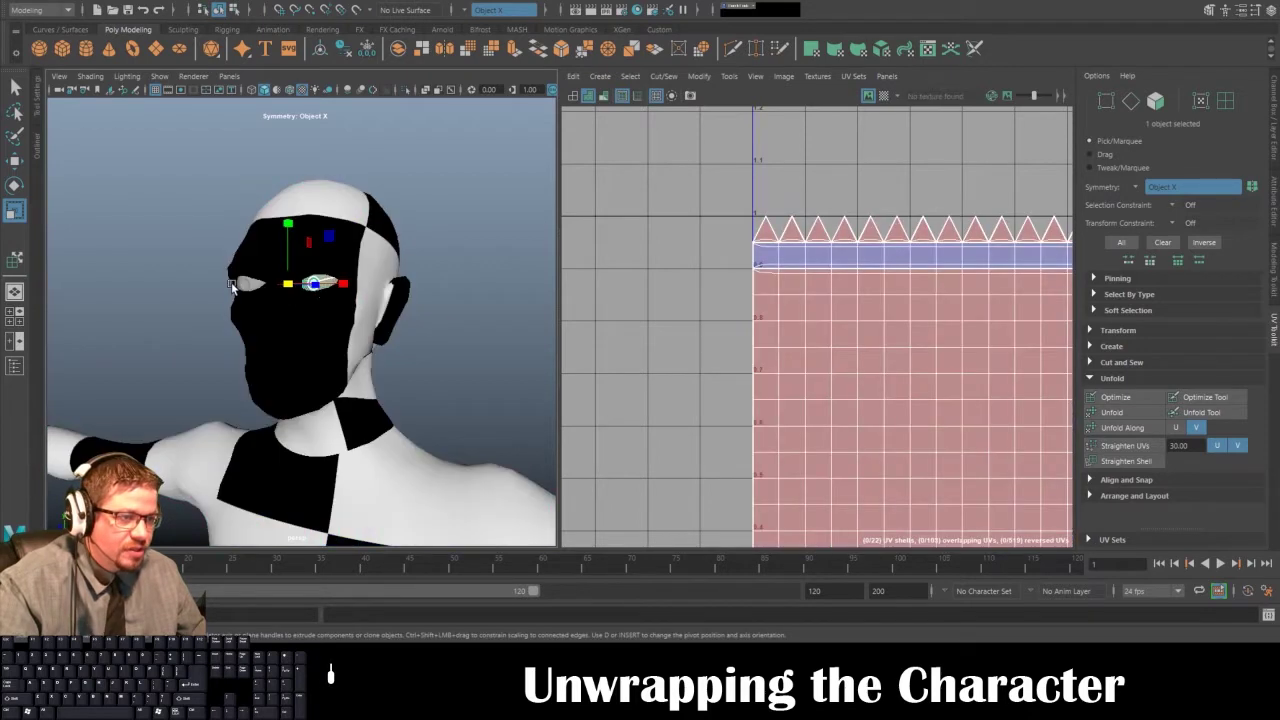
pyautogui.keyDown('alt'); pyautogui.moveTo(231, 282); pyautogui.dragTo(296, 286); pyautogui.keyUp('alt')
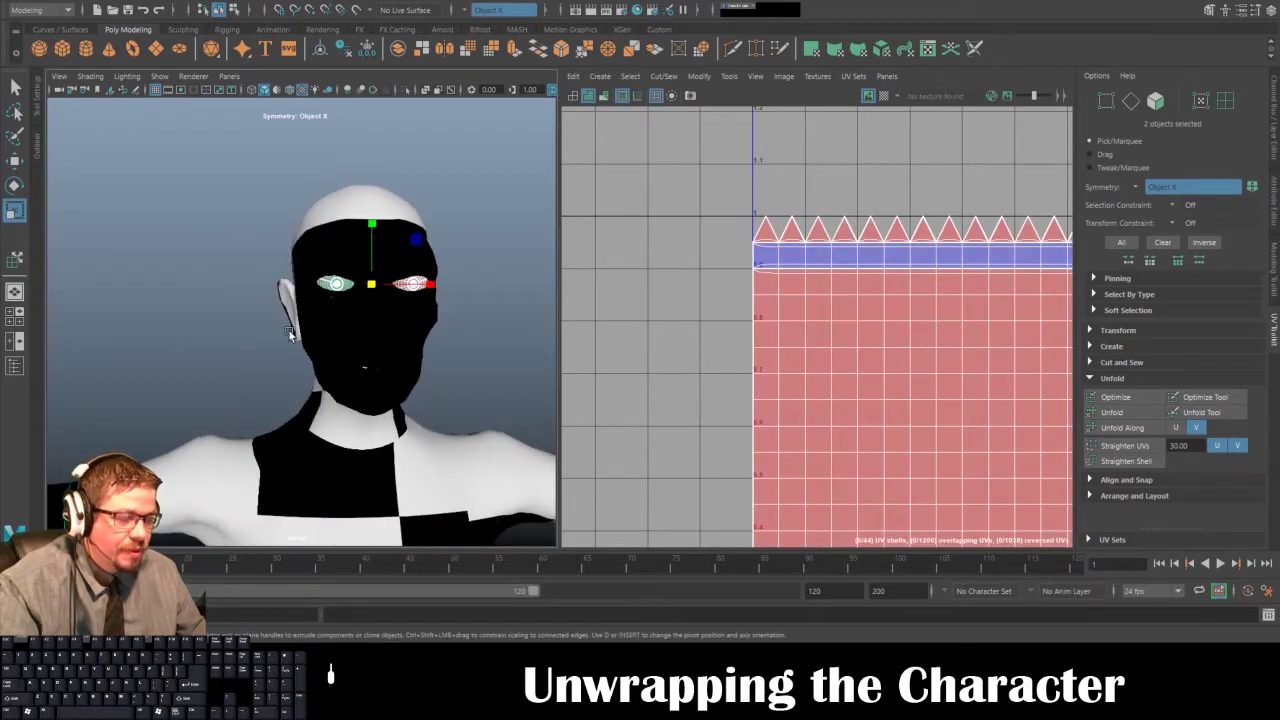
pyautogui.hotkey('ctrl', '1')
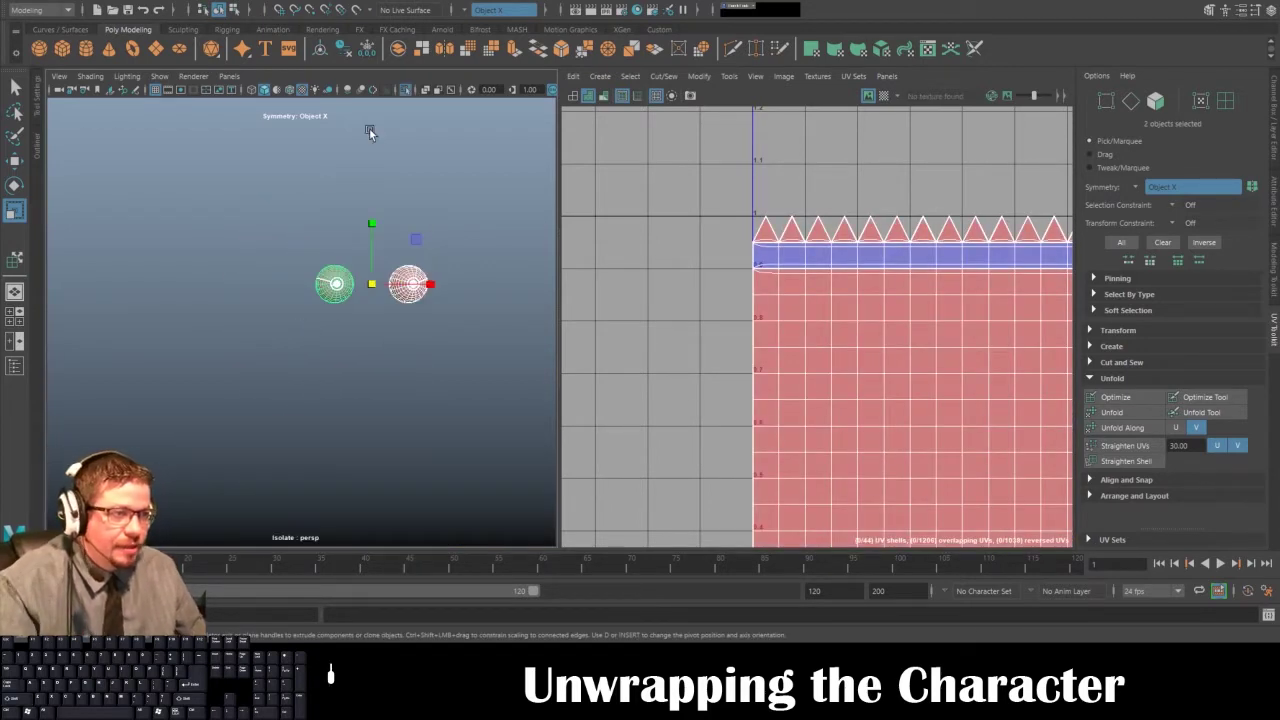
pyautogui.scroll(5, 366, 329)
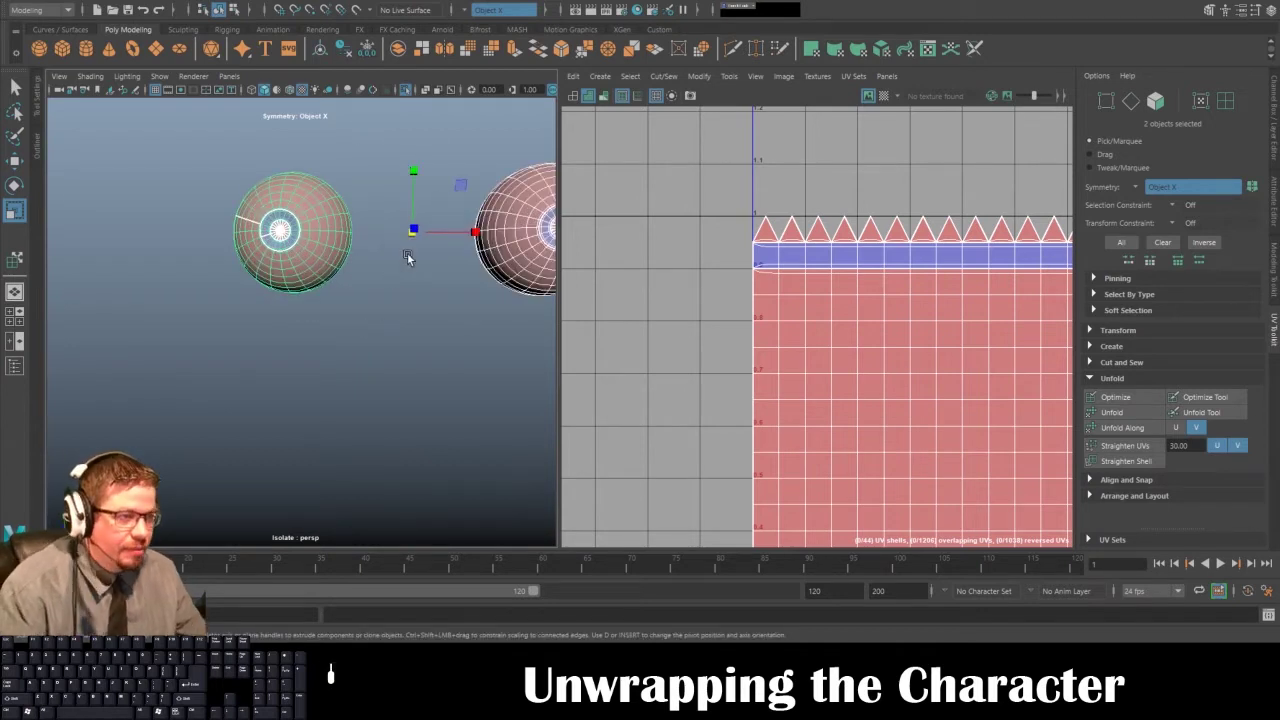
pyautogui.scroll(5, 358, 240)
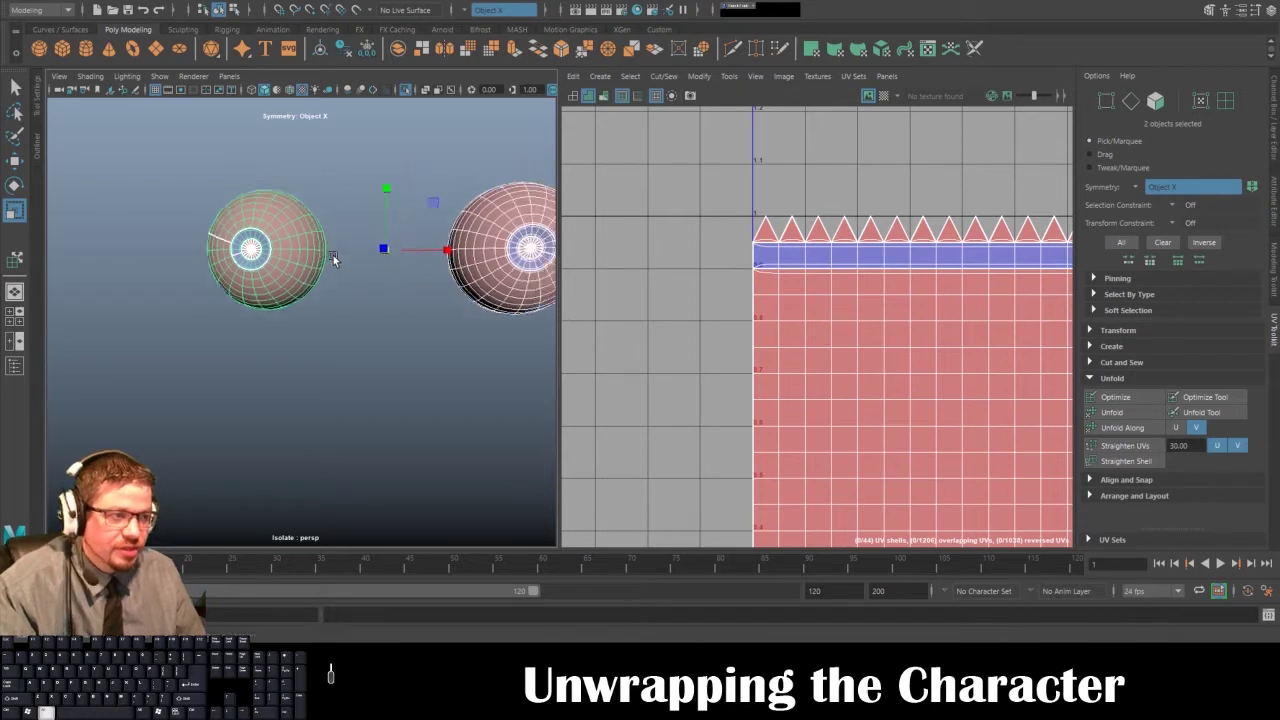
pyautogui.keyDown('alt'); pyautogui.moveTo(362, 324); pyautogui.dragTo(285, 321, button='middle'); pyautogui.keyUp('alt')
# - Enlarge the perspective view to full size and turn off smooth mesh preview on both eyeballs
pyautogui.moveTo(394, 226); pyautogui.dragTo(396, 264, button='right')
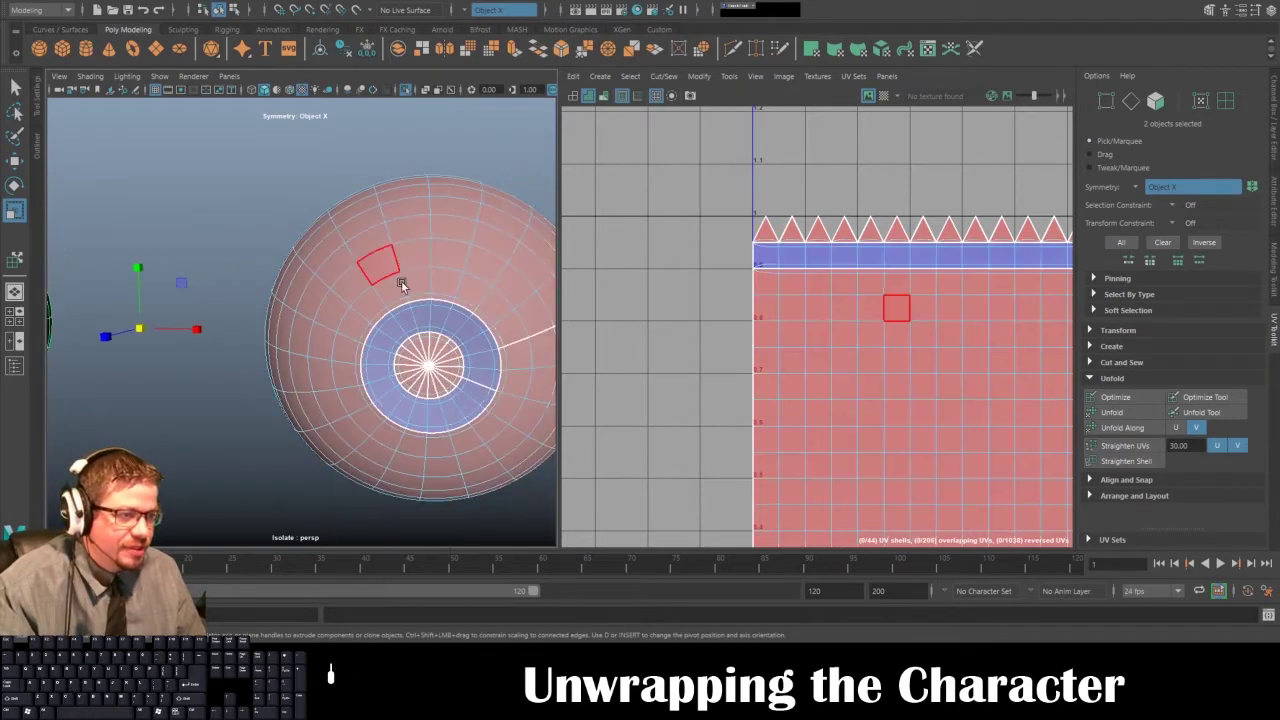
pyautogui.scroll(-3, 405, 300)
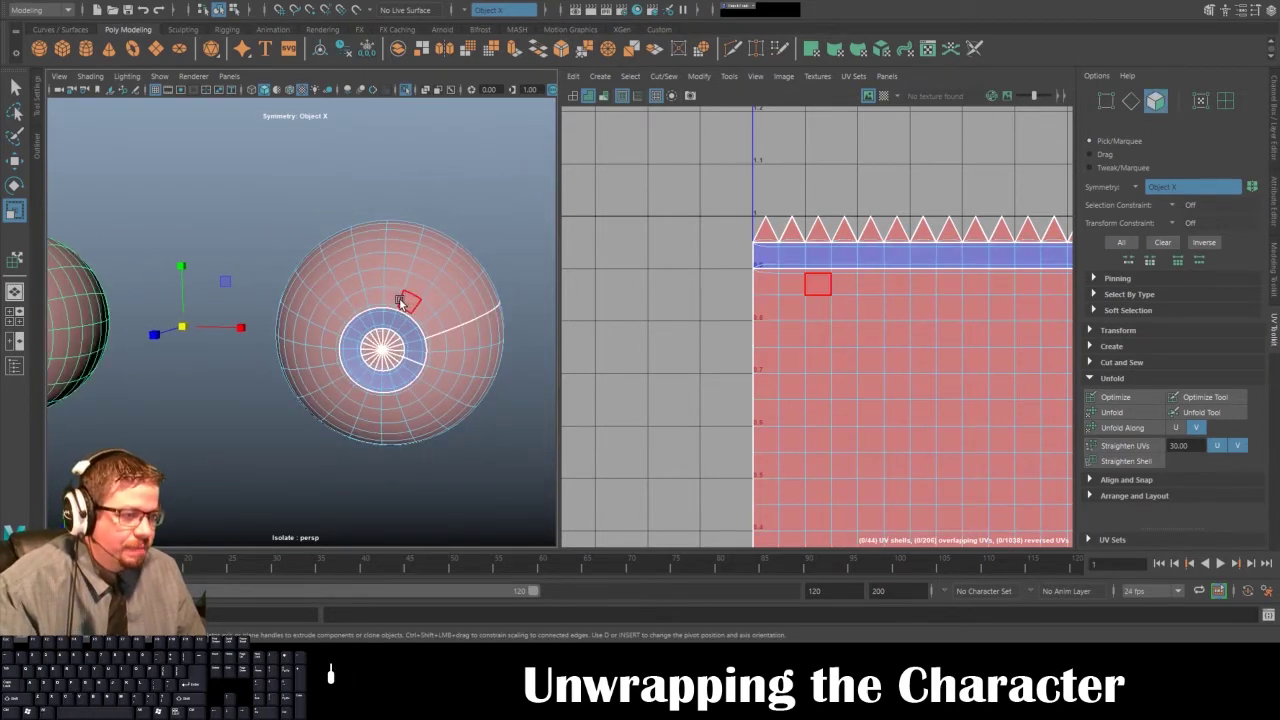
pyautogui.press('space')
pyautogui.keyDown('alt'); pyautogui.moveTo(635, 273); pyautogui.dragTo(597, 244); pyautogui.keyUp('alt')
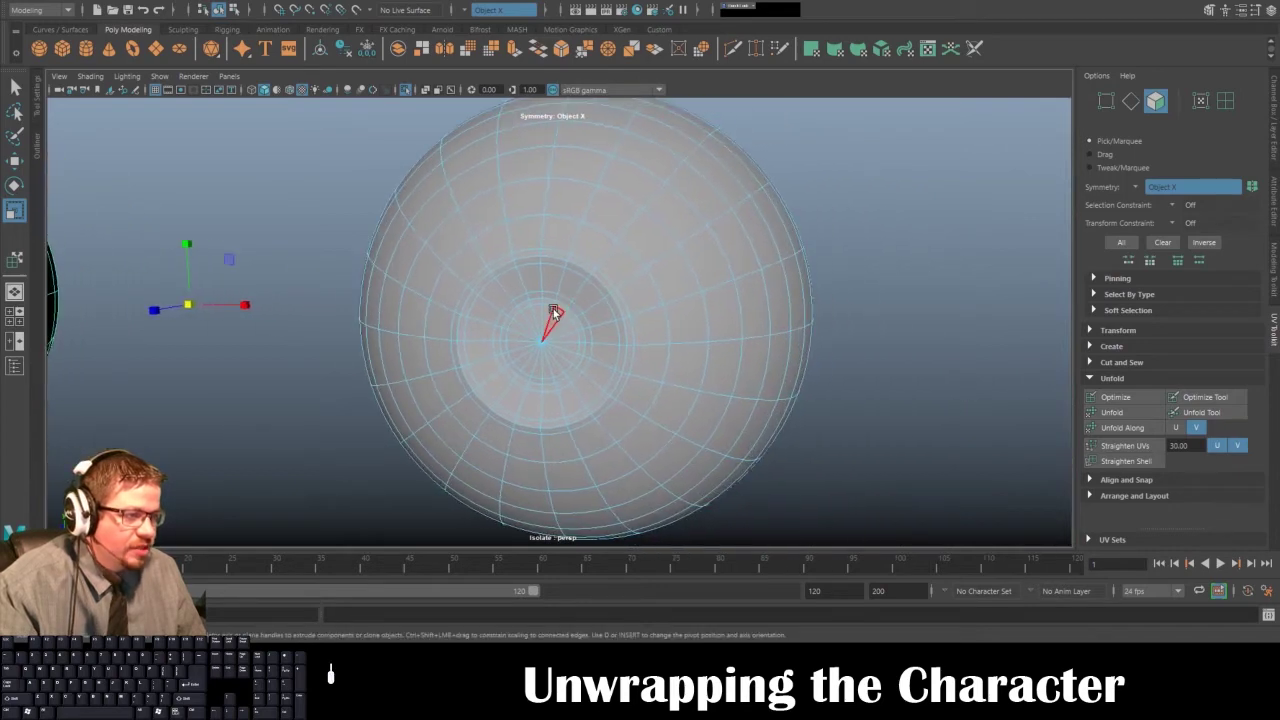
pyautogui.keyDown('alt'); pyautogui.moveTo(557, 320); pyautogui.dragTo(586, 251); pyautogui.keyUp('alt')
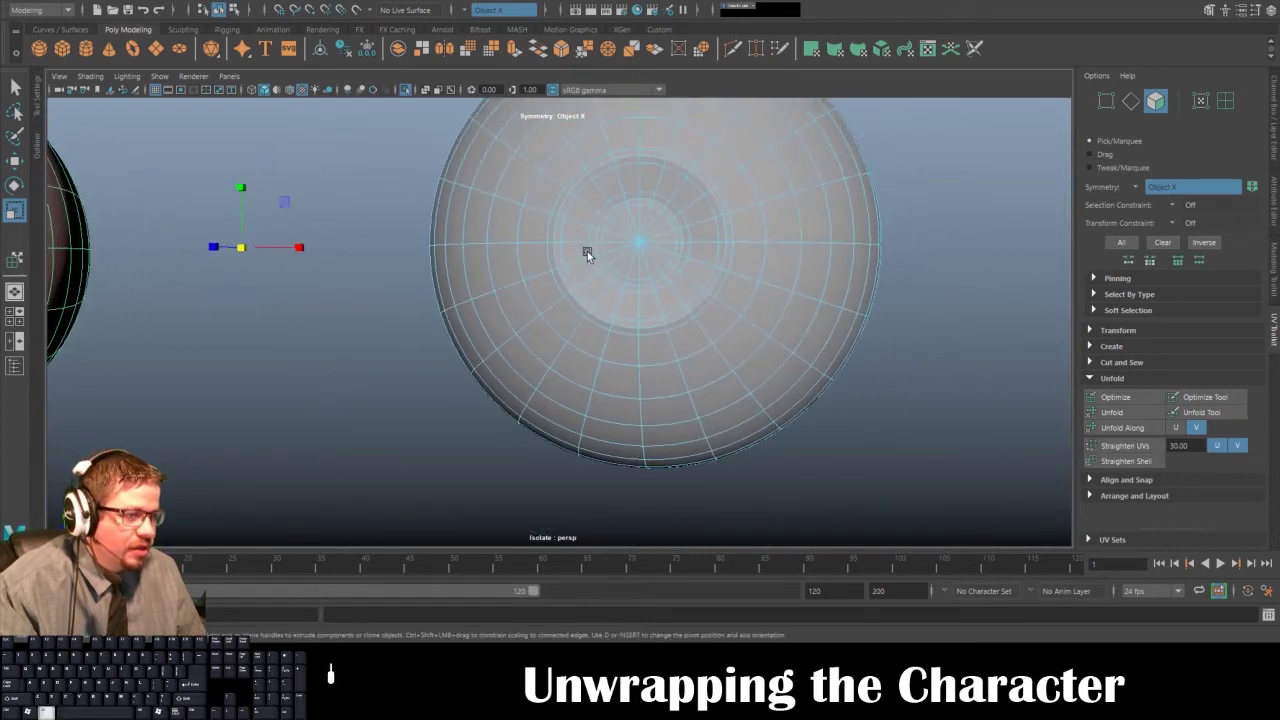
pyautogui.click(629, 205)
pyautogui.press('1')
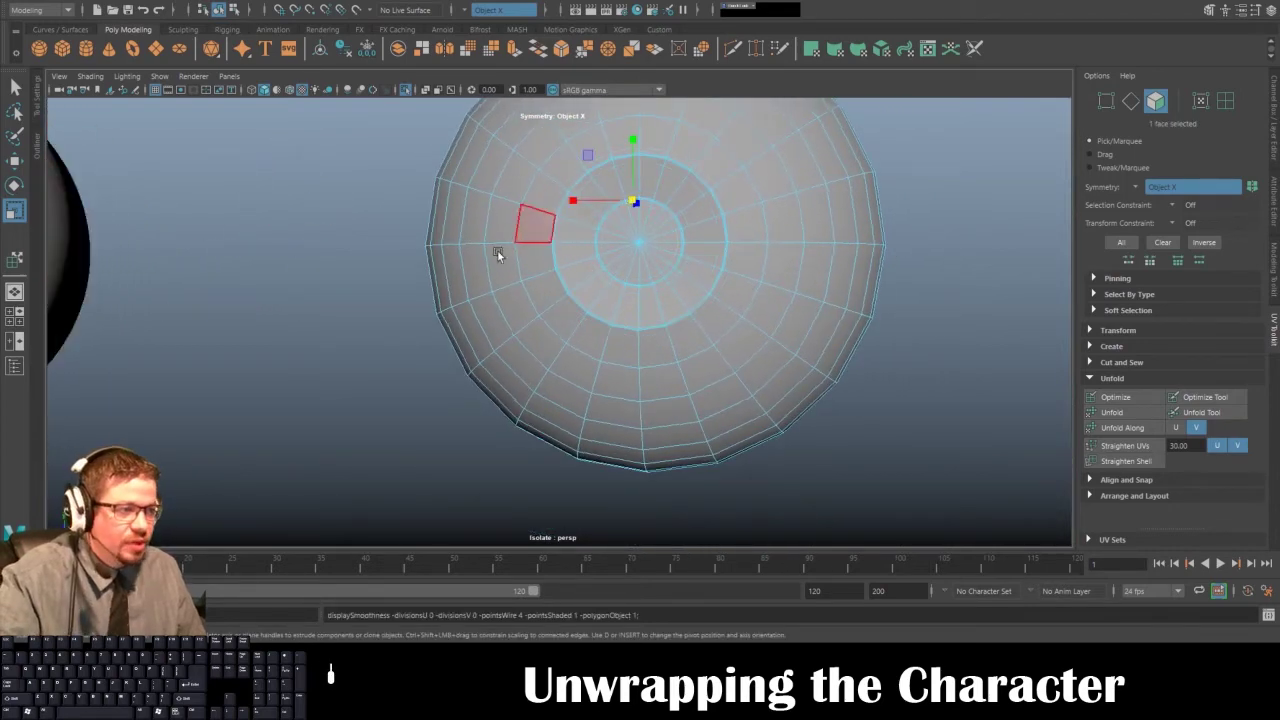
pyautogui.keyDown('alt'); pyautogui.moveTo(566, 213); pyautogui.dragTo(500, 266, button='right'); pyautogui.keyUp('alt')
pyautogui.click(54, 257)
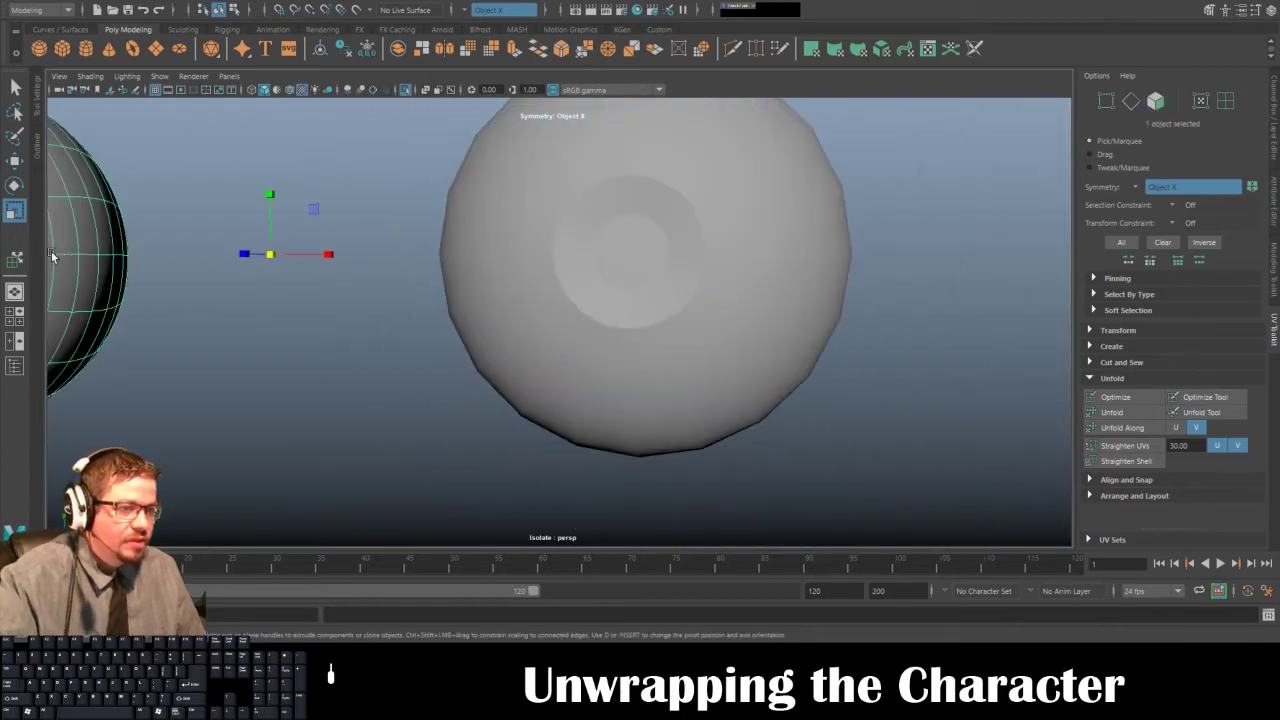
pyautogui.press('1')
pyautogui.click(601, 249)
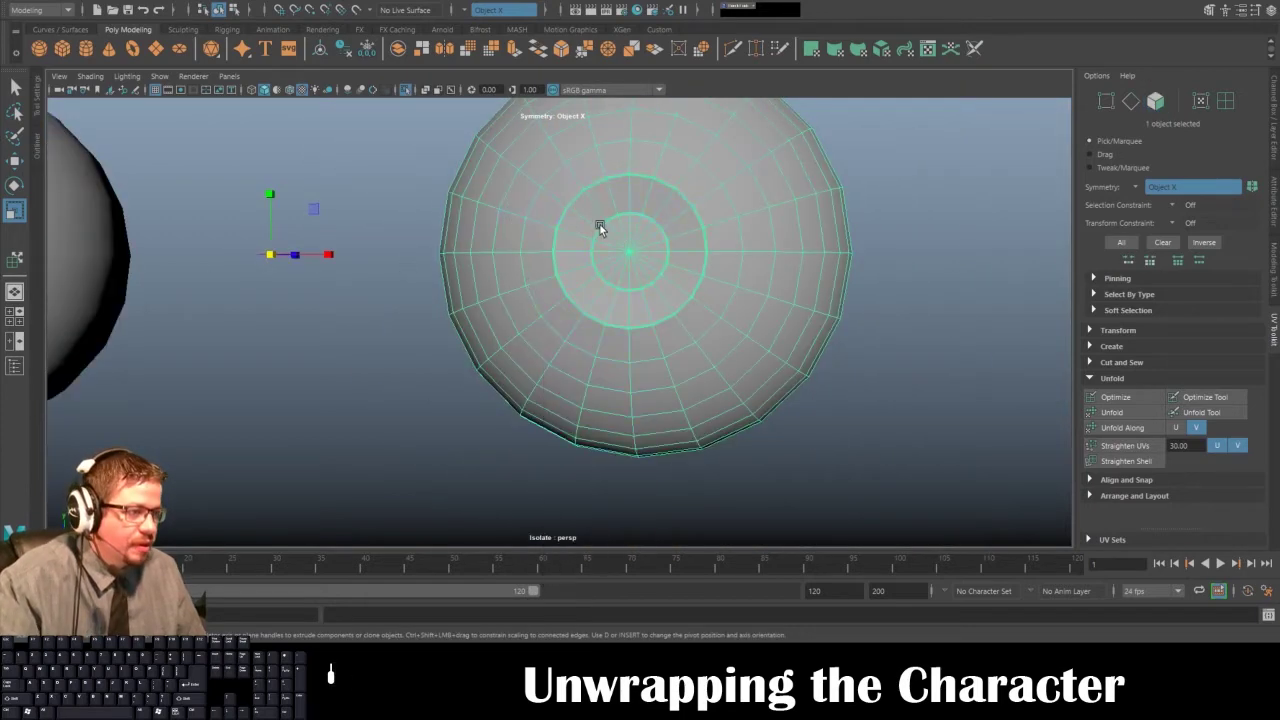
# - Select the eyeball's central pupil faces together with the thin face loop around the pupil's rim
pyautogui.keyDown('alt'); pyautogui.moveTo(598, 210); pyautogui.dragTo(583, 274); pyautogui.keyUp('alt')
pyautogui.keyDown('alt'); pyautogui.moveTo(583, 274); pyautogui.dragTo(633, 400, button='right'); pyautogui.keyUp('alt')
pyautogui.keyDown('alt'); pyautogui.moveTo(633, 400); pyautogui.dragTo(604, 252, button='middle'); pyautogui.keyUp('alt')
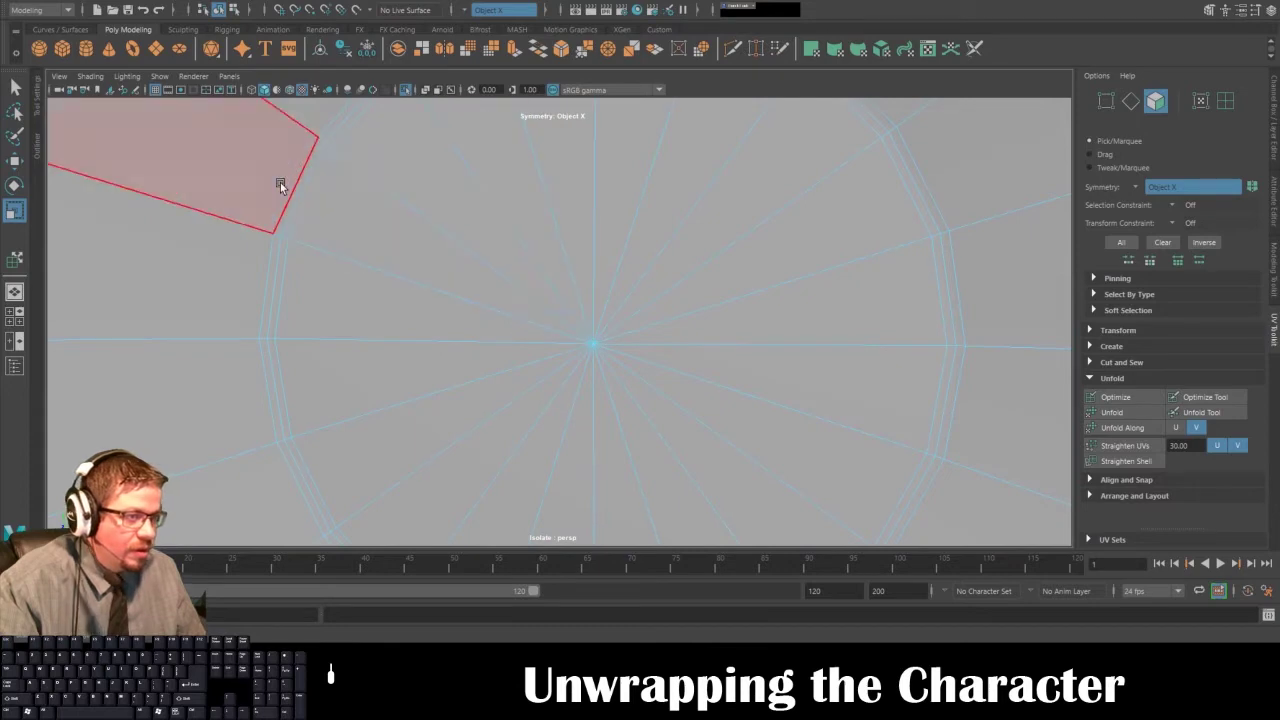
pyautogui.click(308, 189)
pyautogui.keyDown('shift'); pyautogui.doubleClick(344, 126); pyautogui.keyUp('shift')
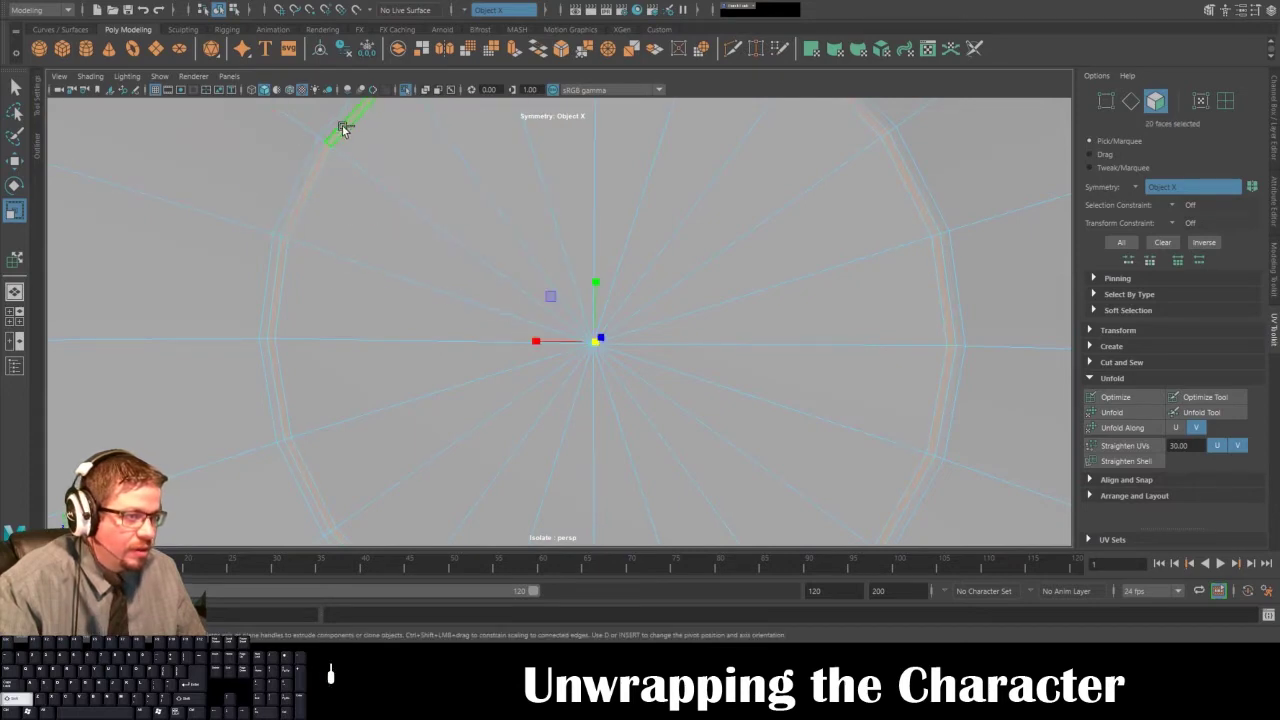
pyautogui.keyDown('alt'); pyautogui.moveTo(507, 297); pyautogui.dragTo(303, 308); pyautogui.keyUp('alt')
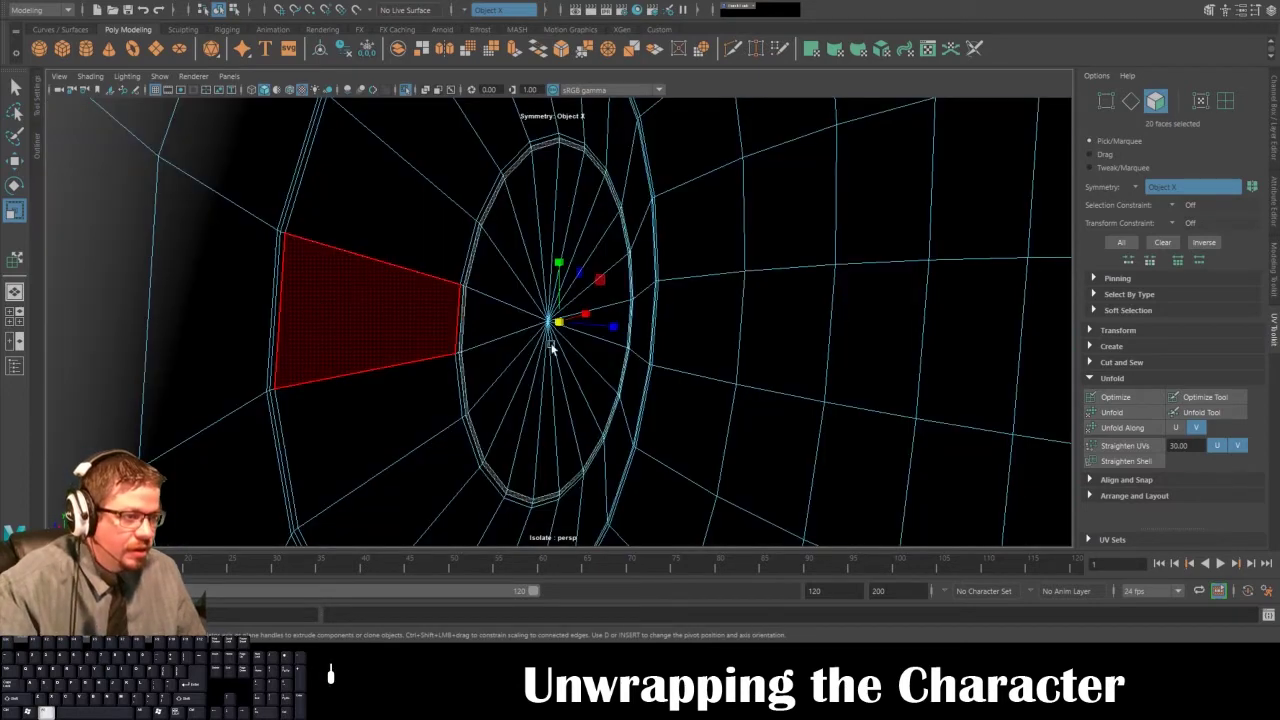
pyautogui.moveTo(555, 346)
pyautogui.keyDown('alt'); pyautogui.mouseDown()
pyautogui.moveTo(523, 326)
pyautogui.moveTo(571, 340)
pyautogui.mouseUp(); pyautogui.keyUp('alt')
pyautogui.keyDown('alt'); pyautogui.moveTo(436, 344); pyautogui.dragTo(694, 330); pyautogui.keyUp('alt')
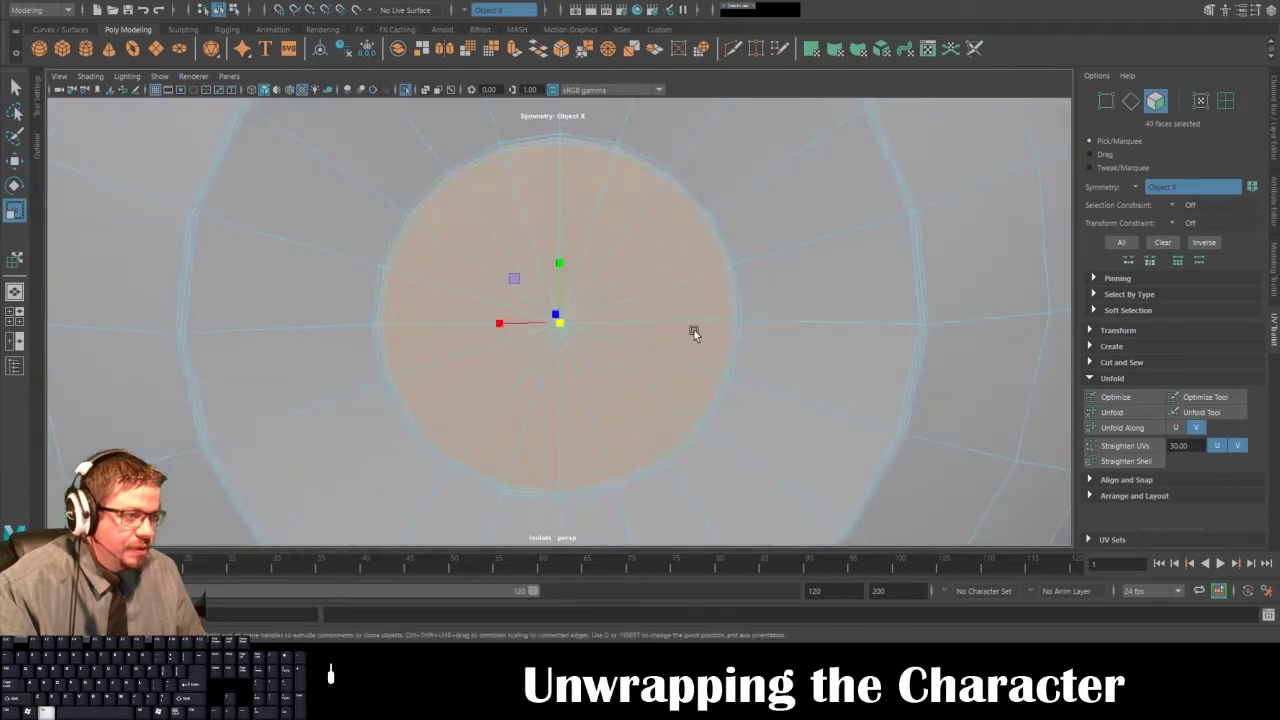
pyautogui.keyDown('alt'); pyautogui.moveTo(694, 330); pyautogui.dragTo(655, 303, button='right'); pyautogui.keyUp('alt')
pyautogui.keyDown('alt'); pyautogui.moveTo(655, 303); pyautogui.dragTo(643, 283); pyautogui.keyUp('alt')
pyautogui.scroll(-5, 600, 300)
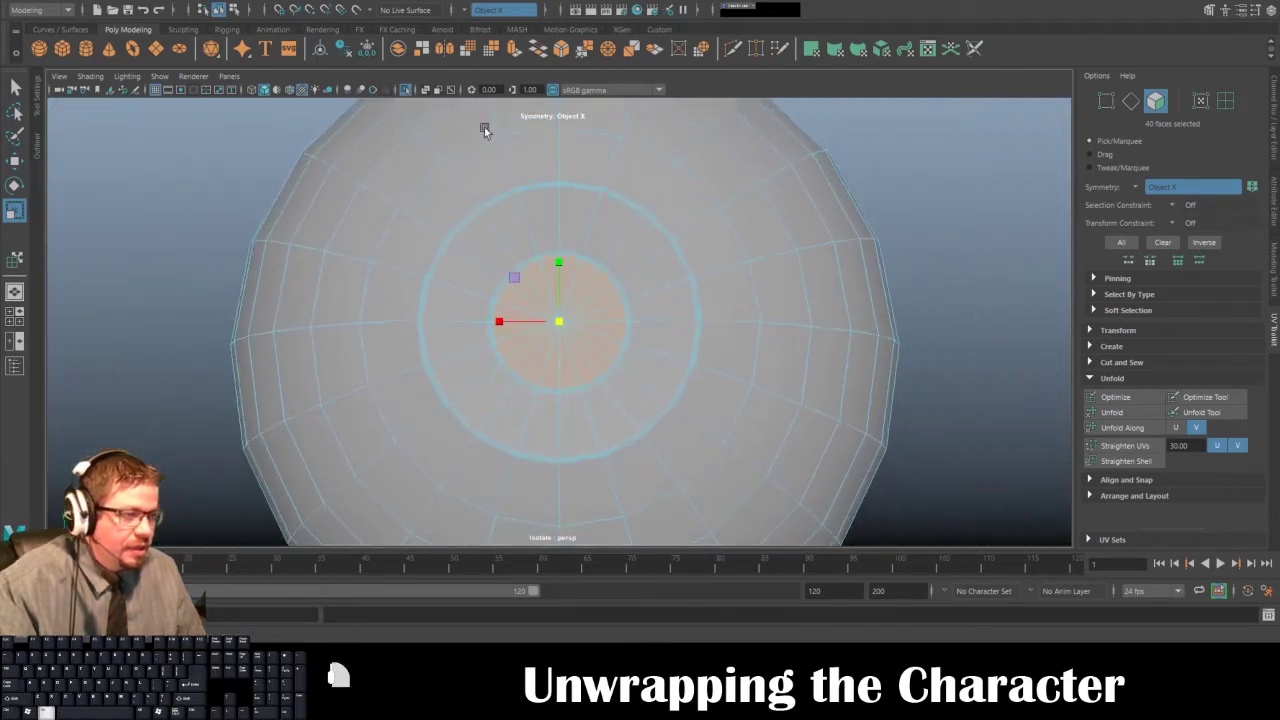
# - Apply a camera-based UV projection to the selected pupil faces from straight in front of the eye
pyautogui.hotkey('alt', 'b')
pyautogui.hotkey('alt', 'b')
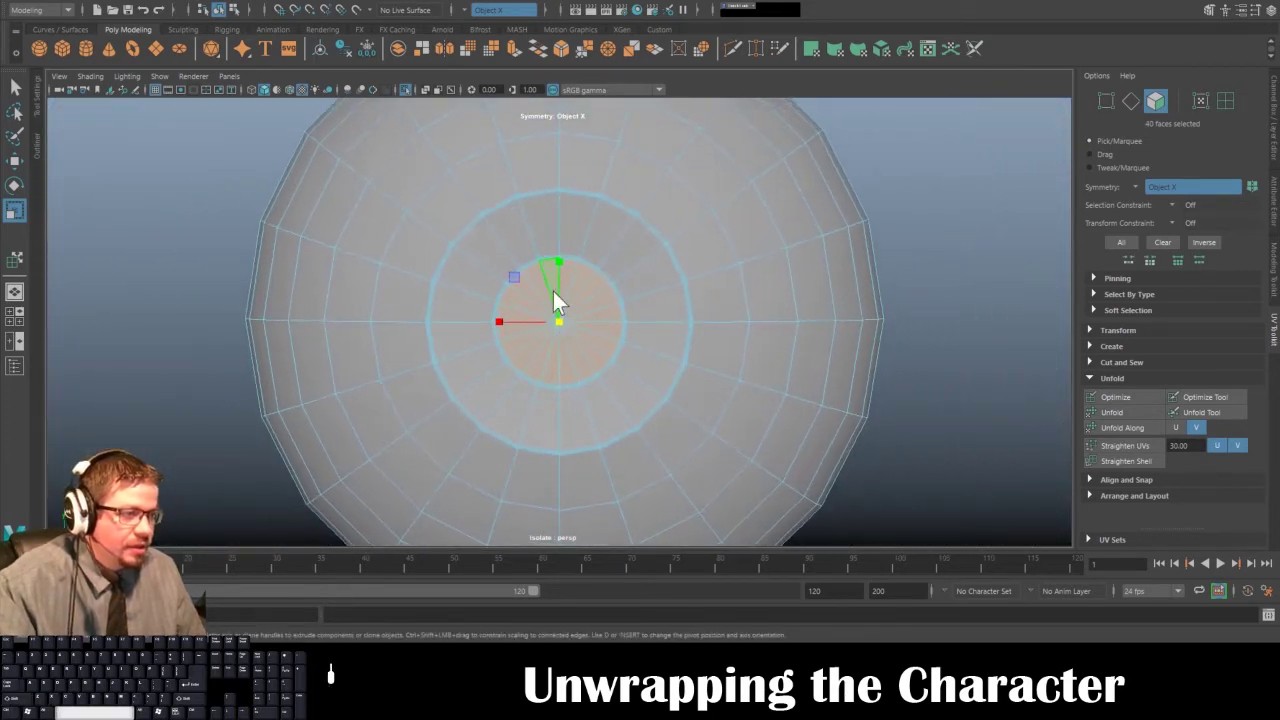
pyautogui.press('space')
pyautogui.click(668, 316)
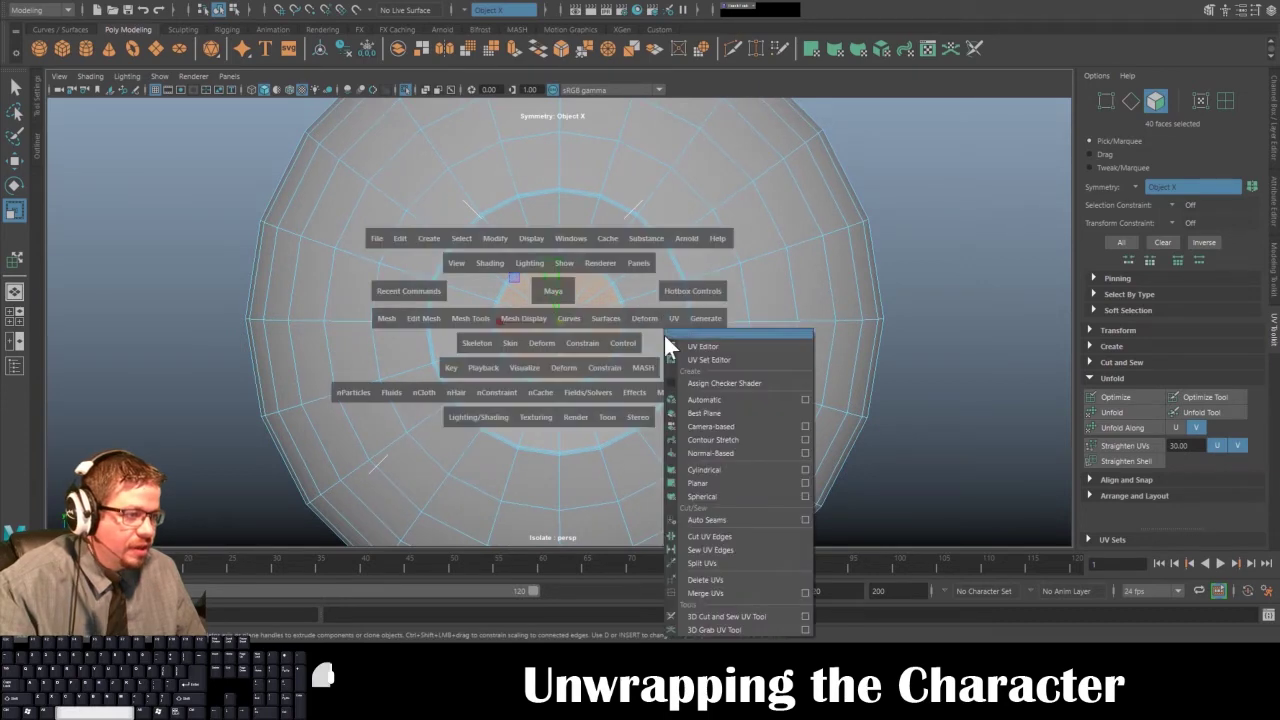
pyautogui.click(737, 425)
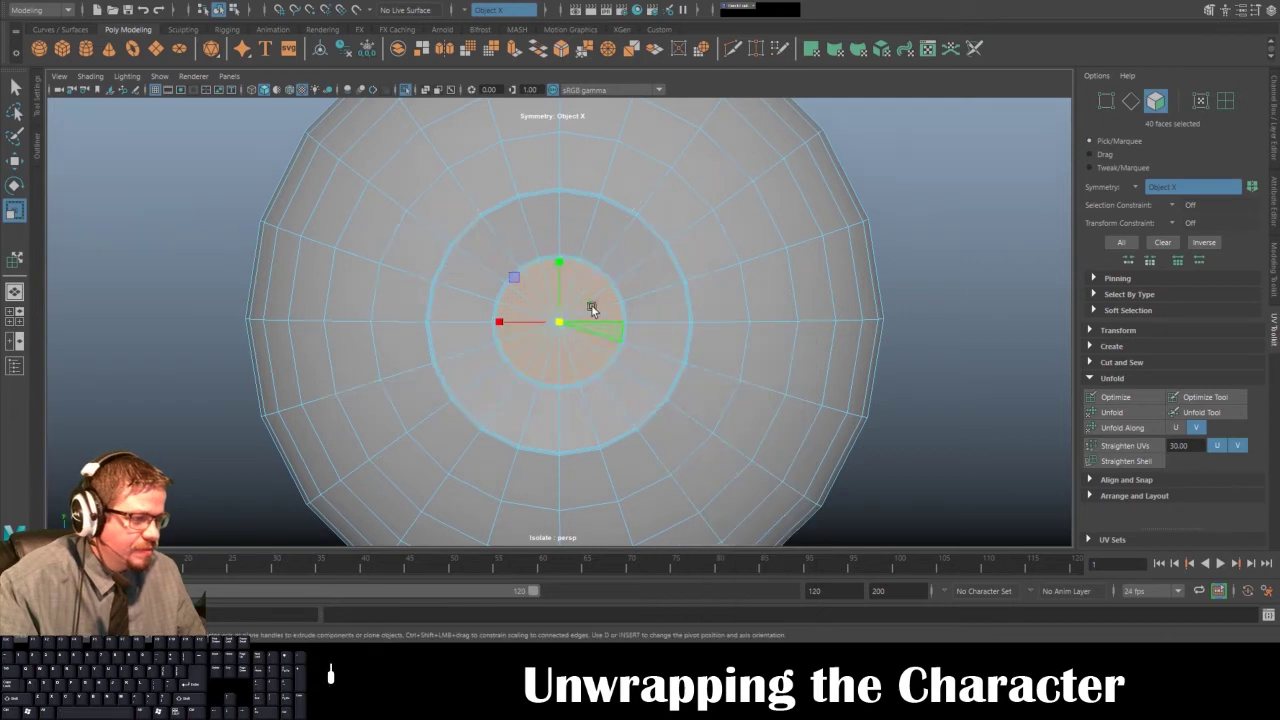
# - Select the eyeball's iris ring of faces together with the thin face loops along its inner and outer edges
pyautogui.scroll(2, 557, 308)
pyautogui.keyDown('alt'); pyautogui.moveTo(556, 307); pyautogui.dragTo(793, 386, button='right'); pyautogui.keyUp('alt')
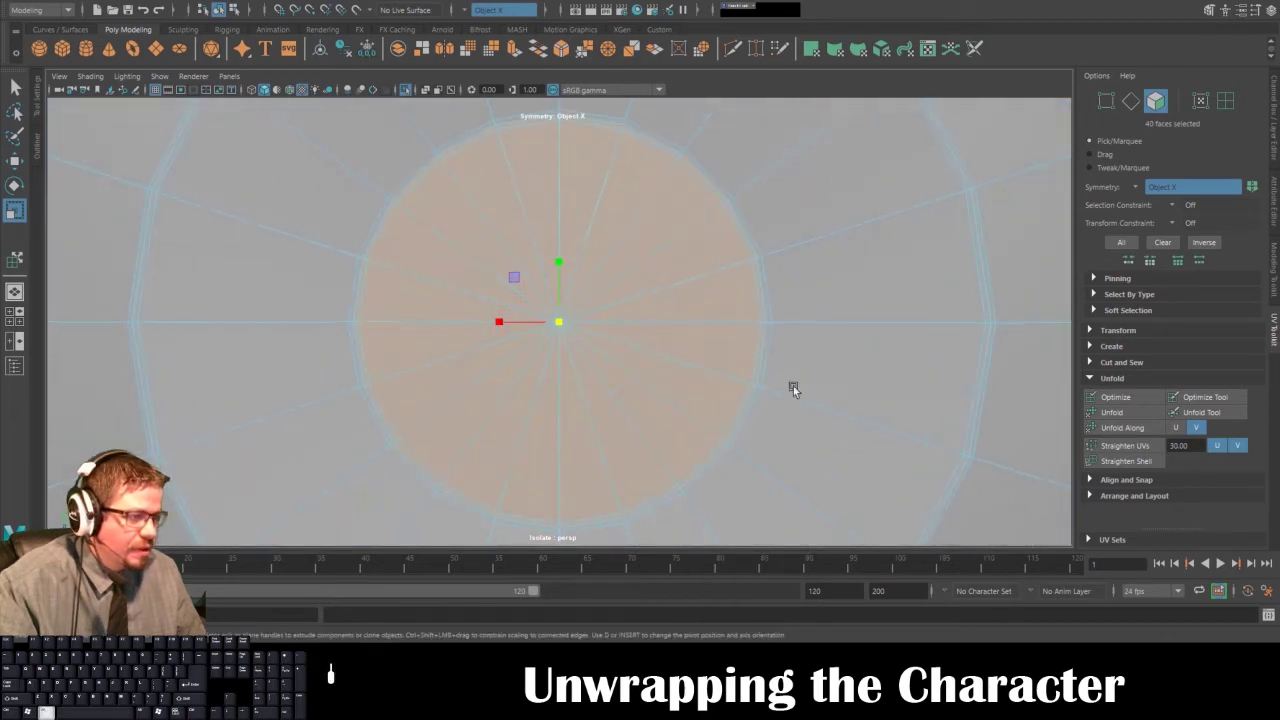
pyautogui.click(764, 281)
pyautogui.keyDown('shift'); pyautogui.doubleClick(752, 239); pyautogui.keyUp('shift')
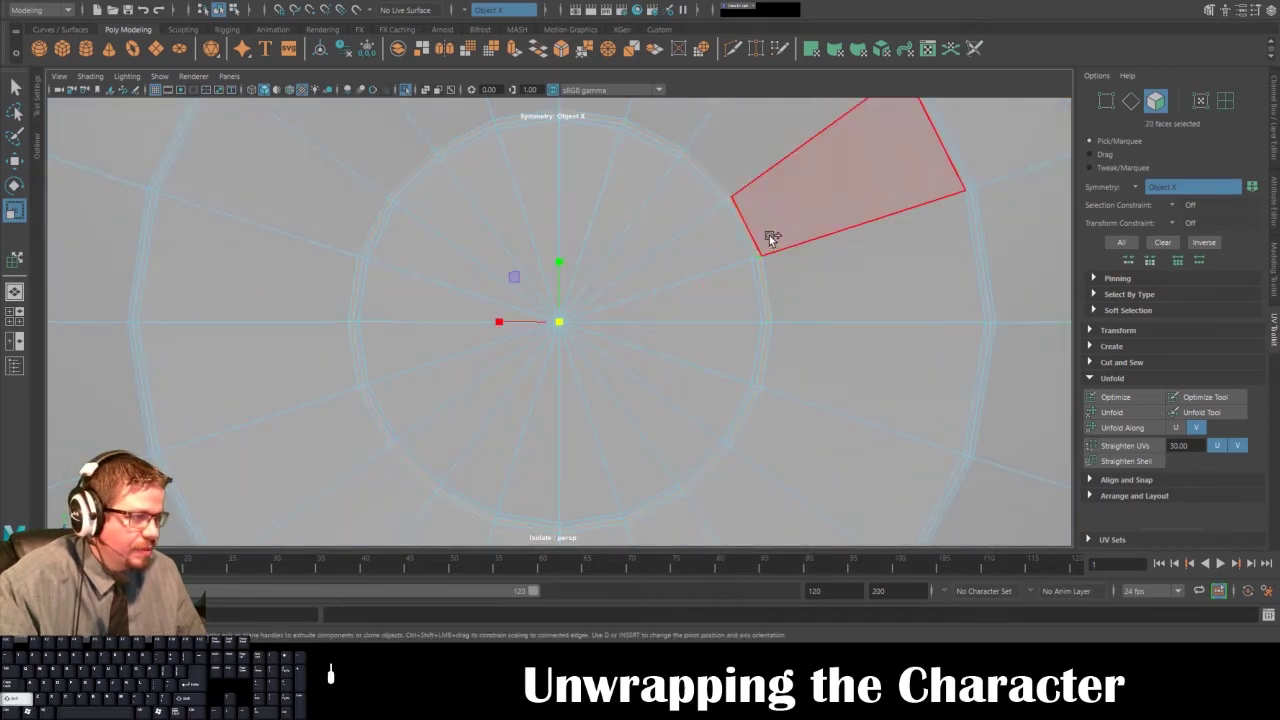
pyautogui.keyDown('shift'); pyautogui.click(769, 239); pyautogui.keyUp('shift')
pyautogui.keyDown('shift'); pyautogui.doubleClick(797, 282); pyautogui.keyUp('shift')
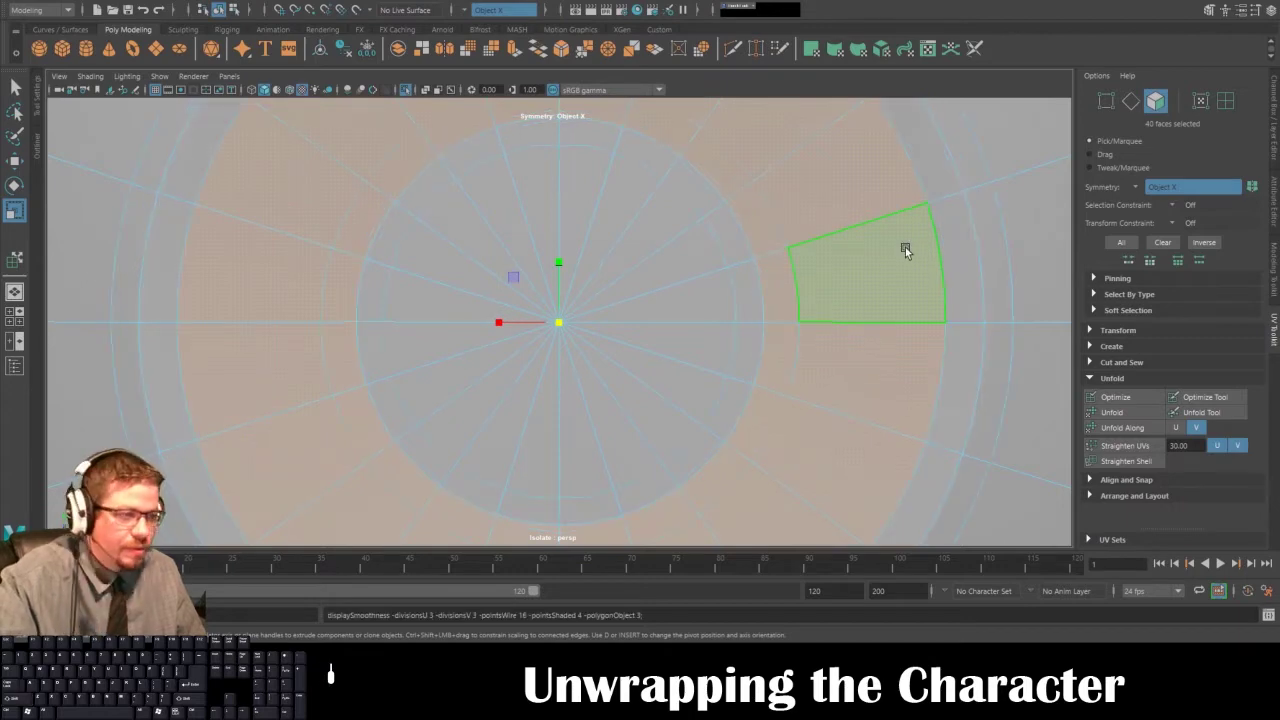
pyautogui.keyDown('shift'); pyautogui.click(940, 224); pyautogui.keyUp('shift')
pyautogui.keyDown('shift'); pyautogui.doubleClick(931, 185); pyautogui.keyUp('shift')
# - Apply a camera-based UV projection to the selected iris faces from the front of the eye
pyautogui.keyDown('alt'); pyautogui.moveTo(840, 394); pyautogui.dragTo(642, 253, button='right'); pyautogui.keyUp('alt')
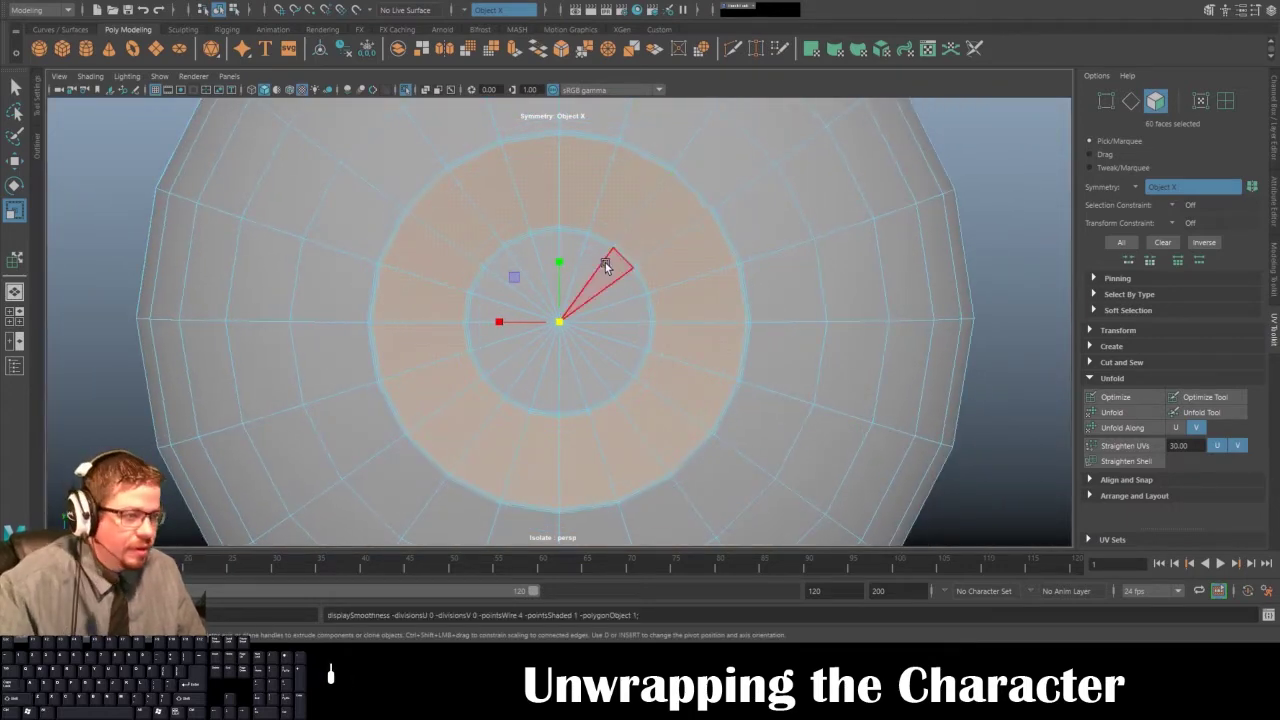
pyautogui.scroll(-1, 605, 262)
pyautogui.press('space')
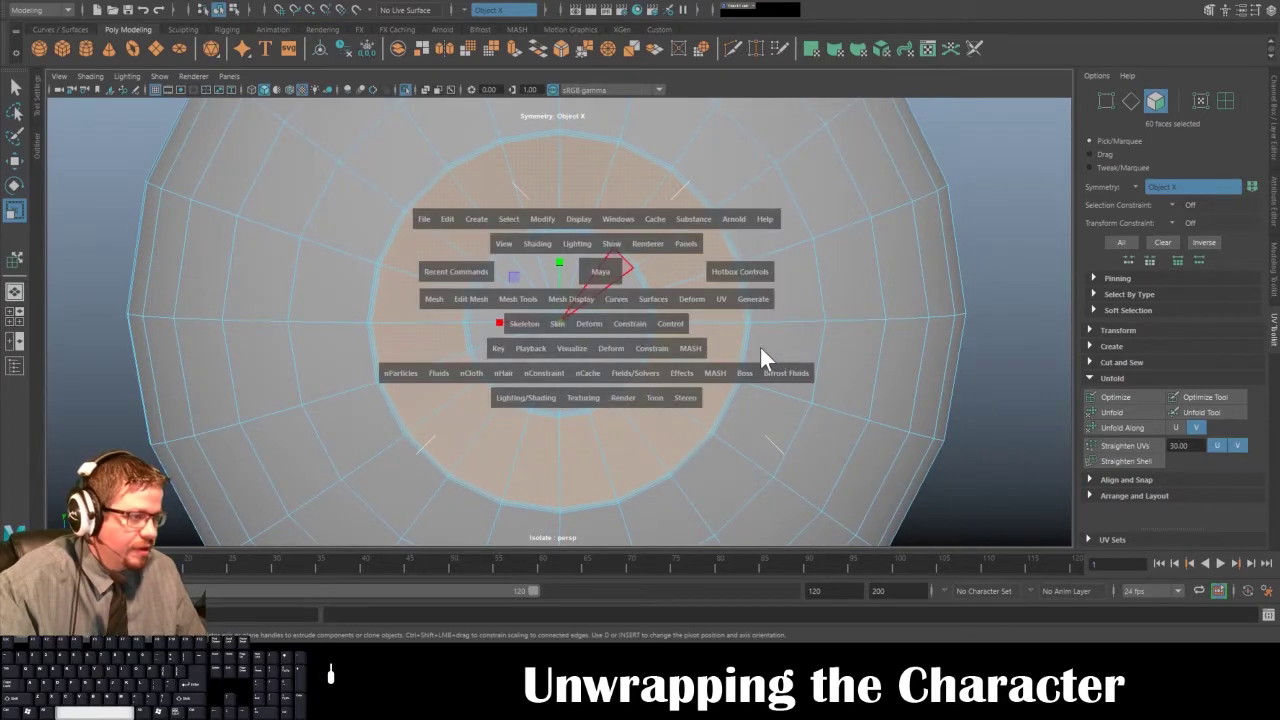
pyautogui.click(715, 296)
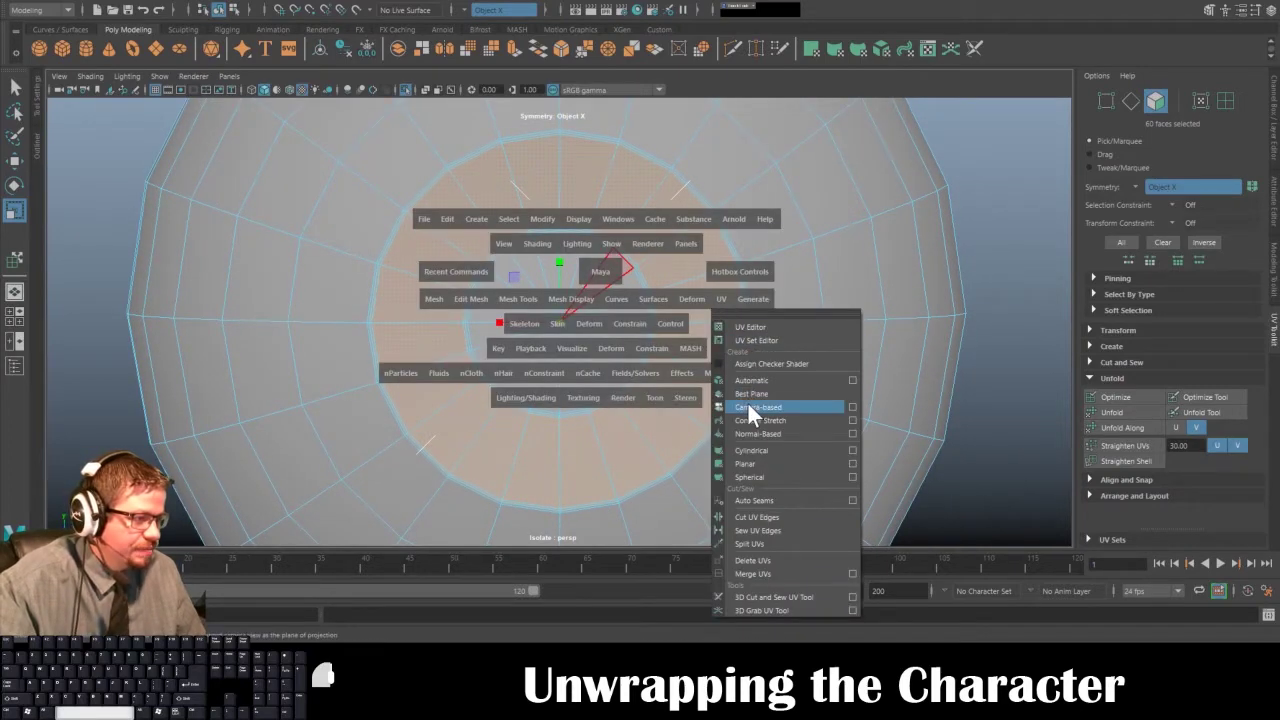
pyautogui.keyDown('alt'); pyautogui.moveTo(711, 244); pyautogui.dragTo(670, 250); pyautogui.keyUp('alt')
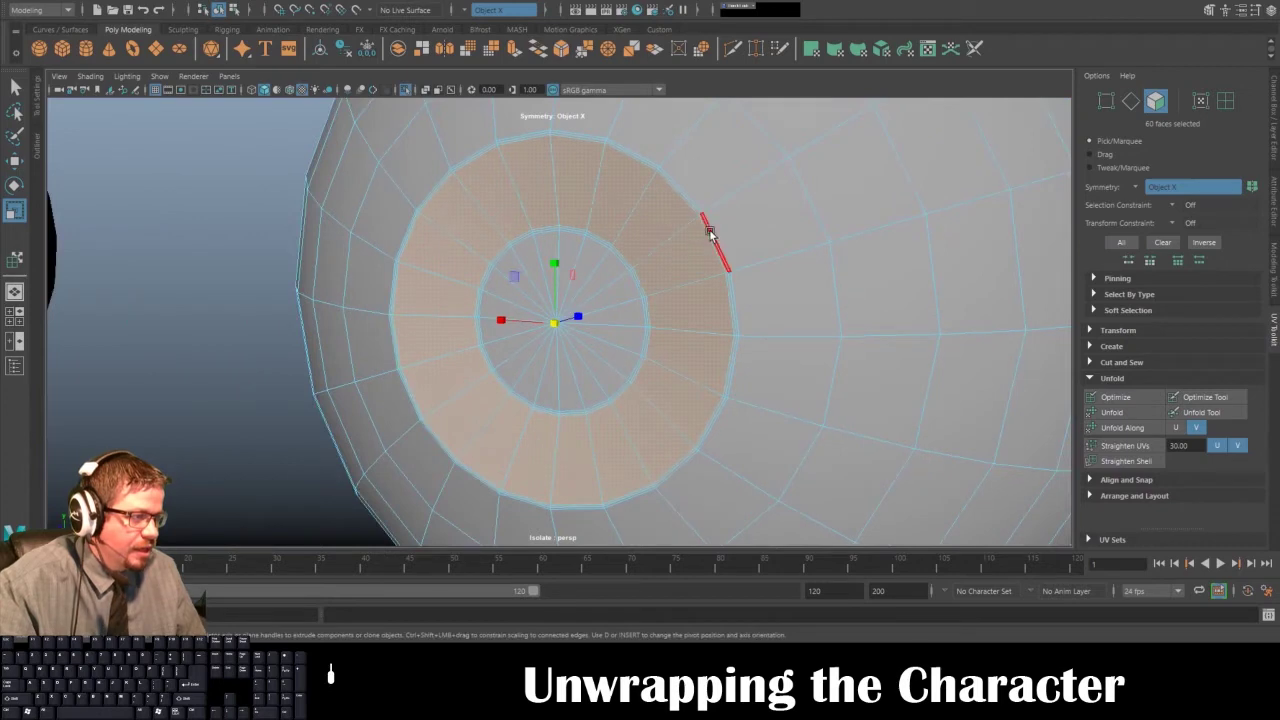
# - Move the pupil and iris UV shells off the remaining eyeball shell to empty space above it, side by side without overlapping
pyautogui.press('space')
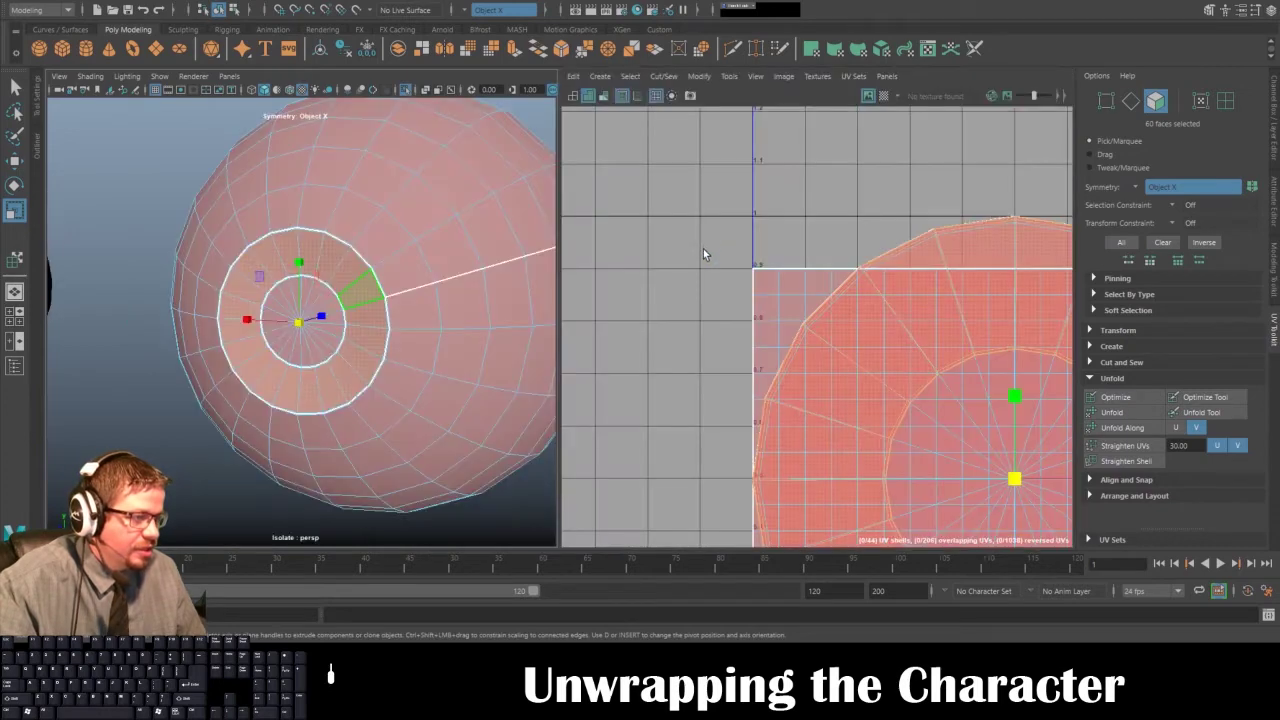
pyautogui.keyDown('alt'); pyautogui.moveTo(704, 249); pyautogui.dragTo(583, 229, button='right'); pyautogui.keyUp('alt')
pyautogui.click(722, 77)
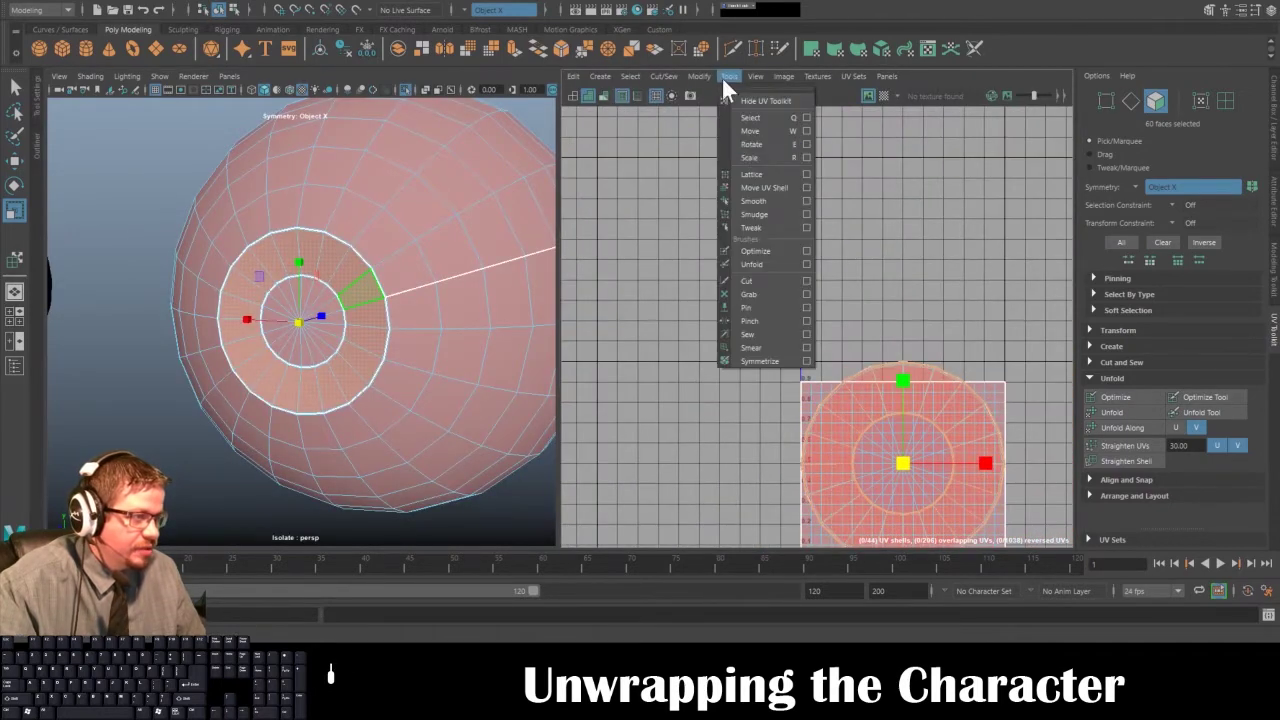
pyautogui.click(756, 188)
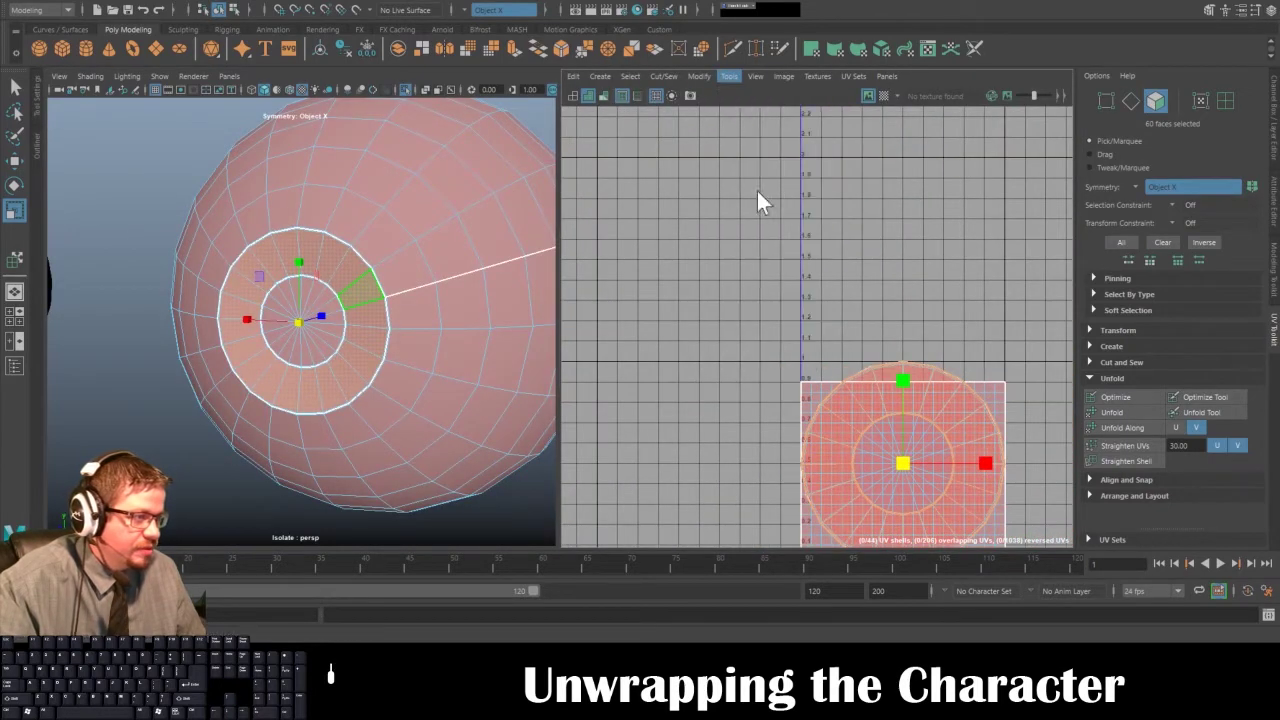
pyautogui.click(909, 366)
pyautogui.moveTo(901, 373); pyautogui.dragTo(874, 109)
pyautogui.click(912, 369)
pyautogui.moveTo(894, 363); pyautogui.dragTo(649, 120)
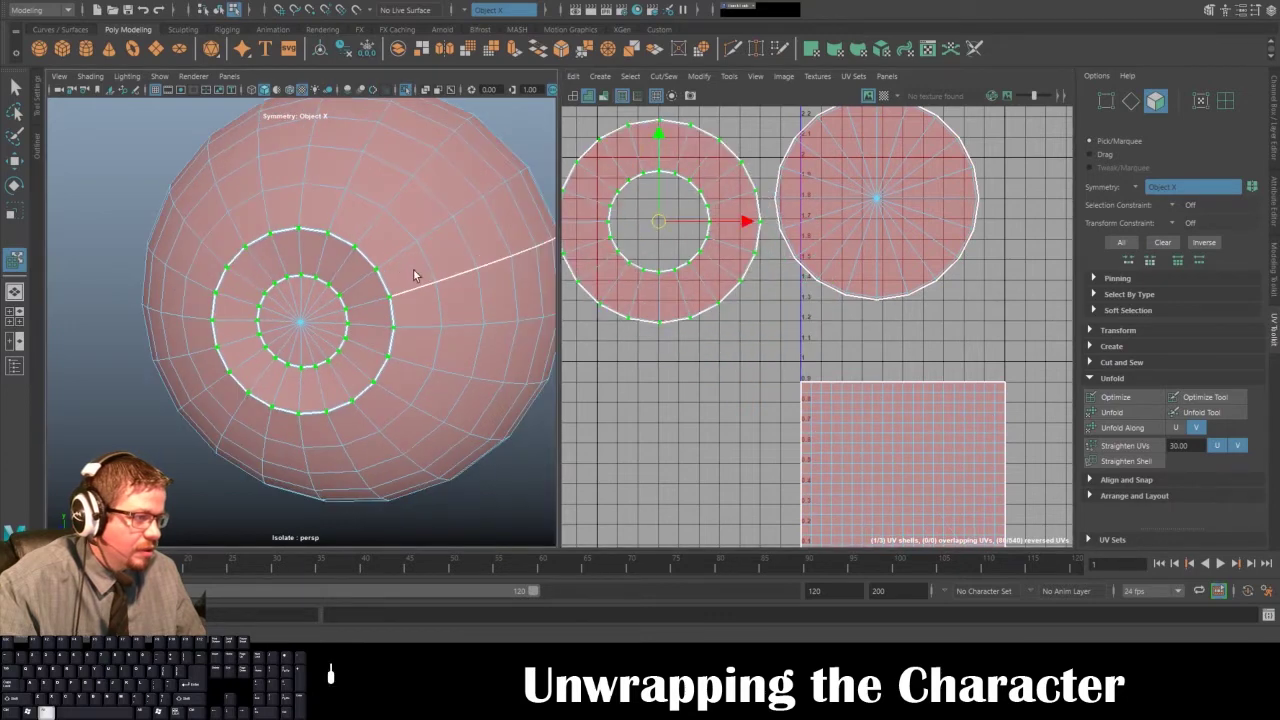
# - Return the unwrapped eyeball to object selection and freeze its transformations
pyautogui.scroll(-10, 413, 268)
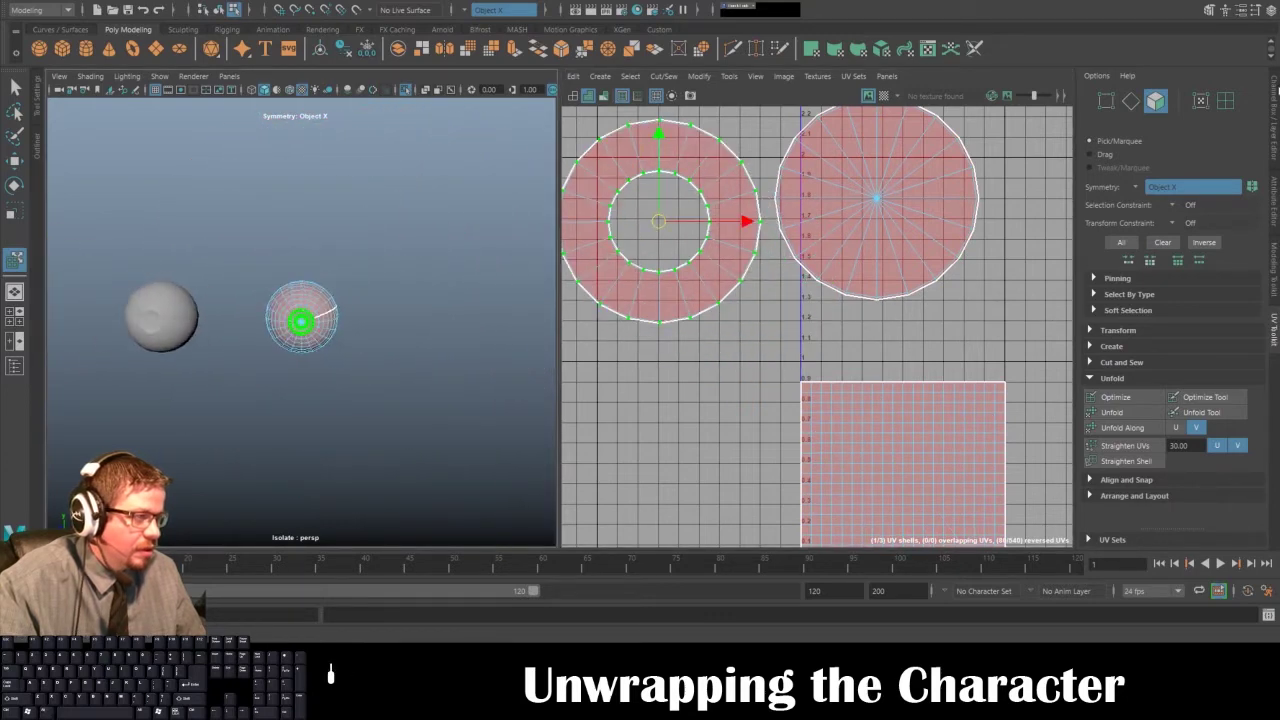
pyautogui.click(1277, 100)
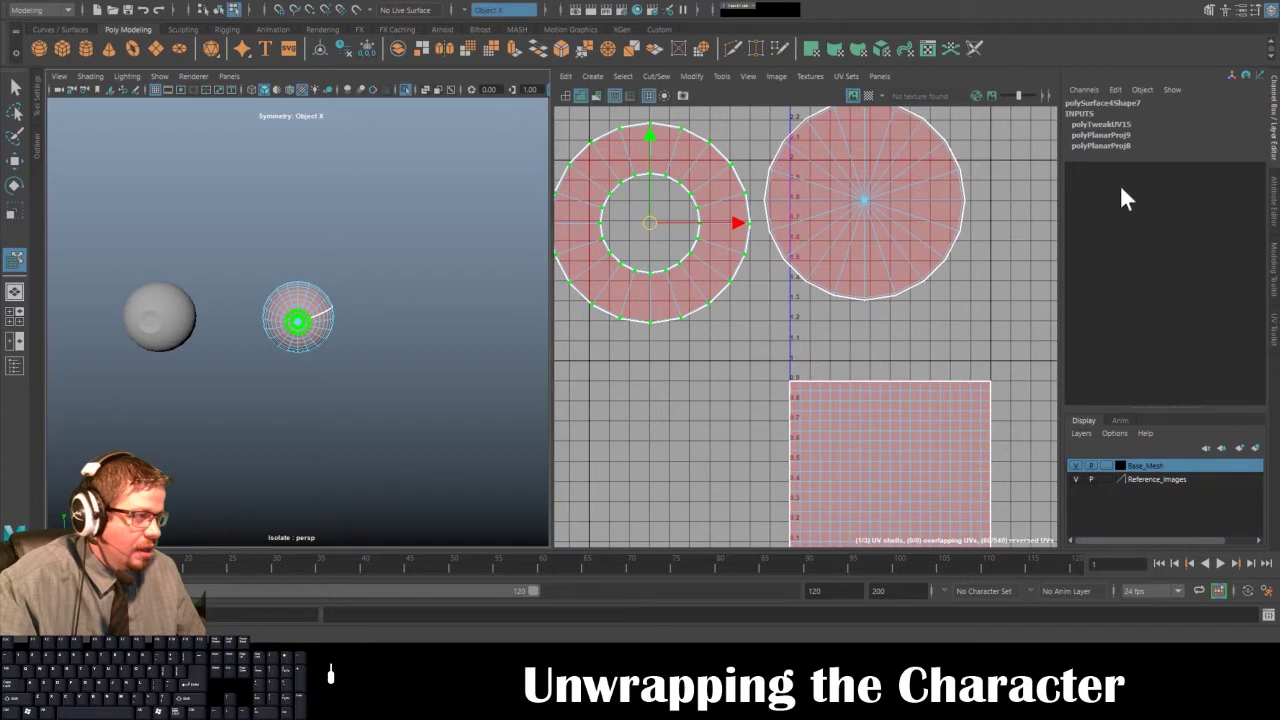
pyautogui.moveTo(324, 310); pyautogui.dragTo(369, 286, button='right')
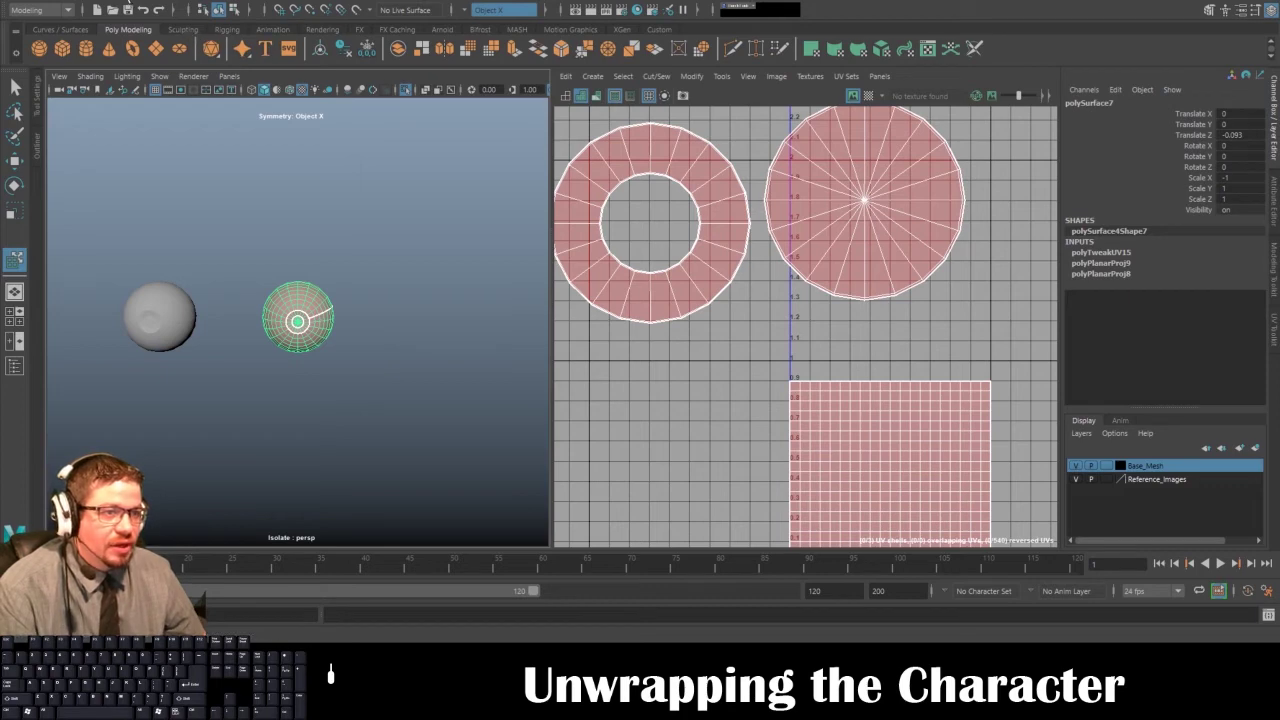
pyautogui.click(128, 4)
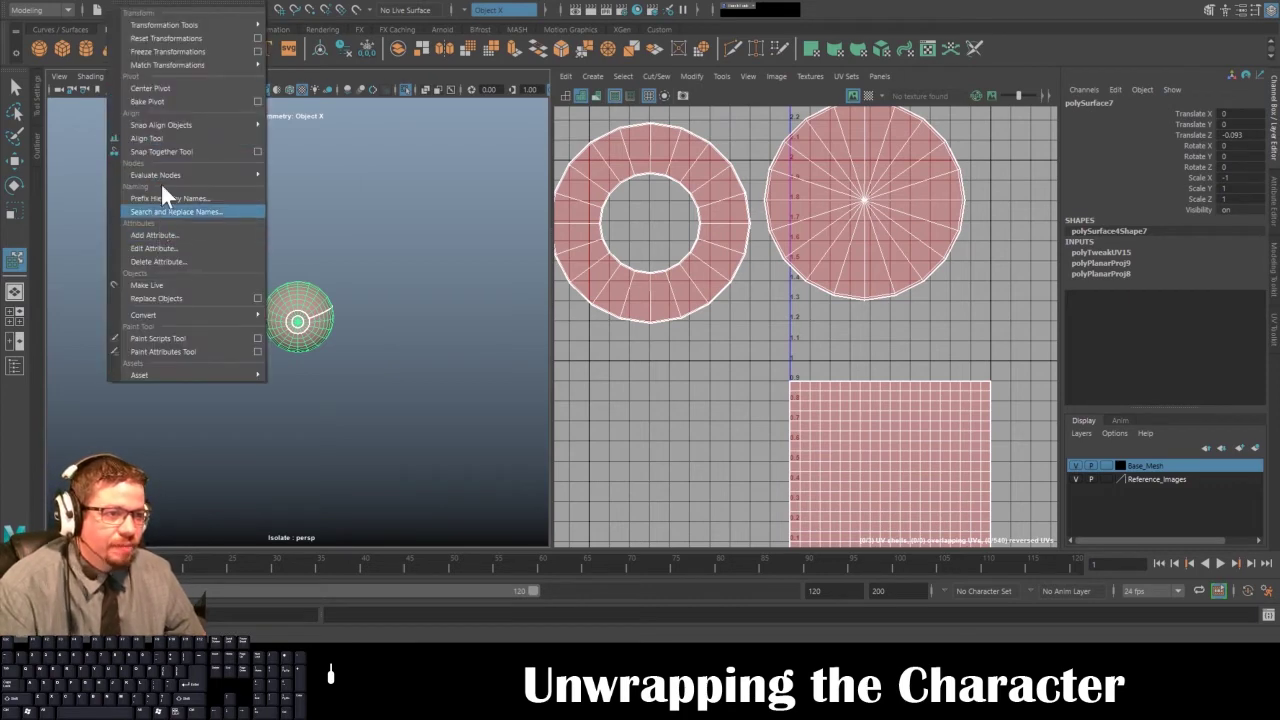
pyautogui.click(166, 52)
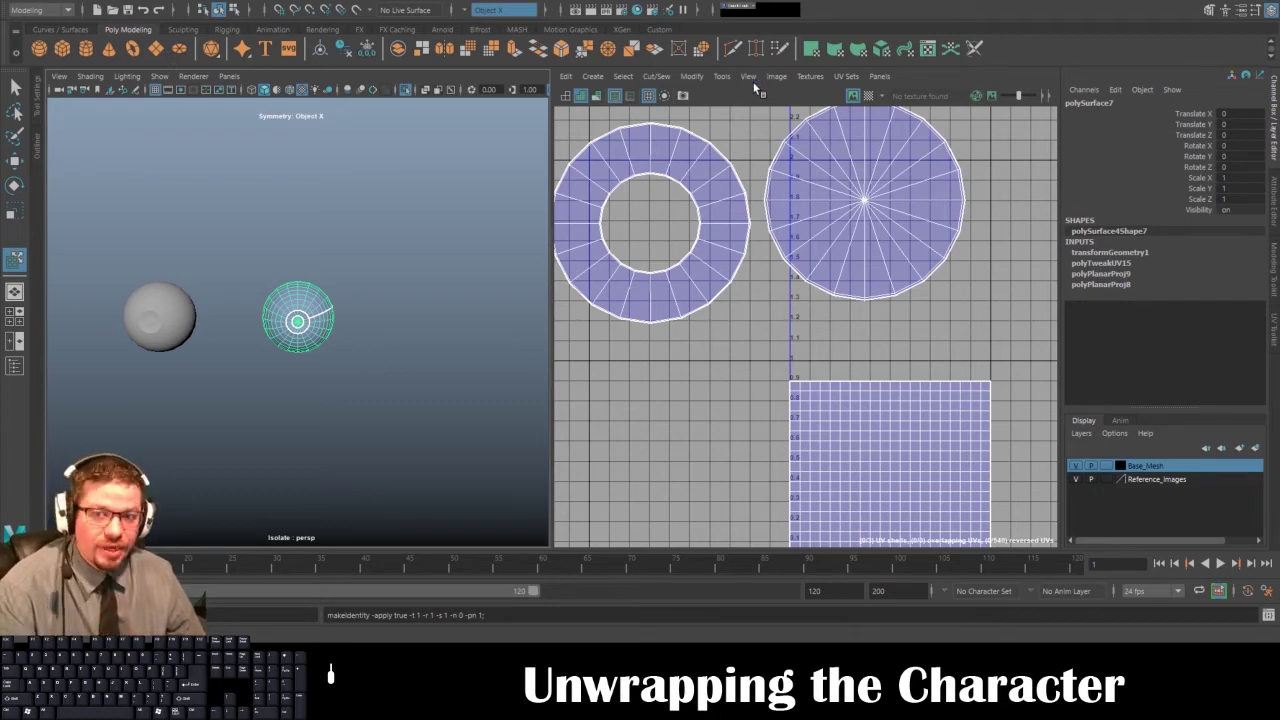
pyautogui.click(725, 76)
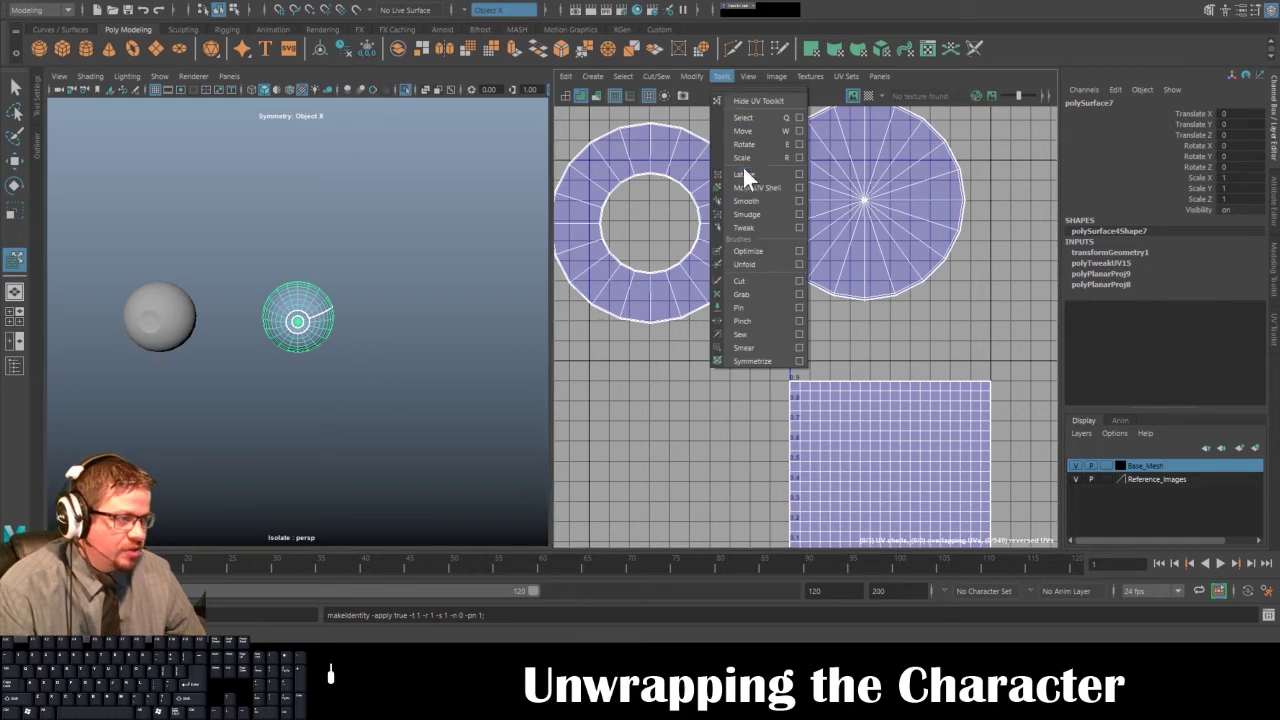
pyautogui.click(747, 190)
pyautogui.click(891, 463)
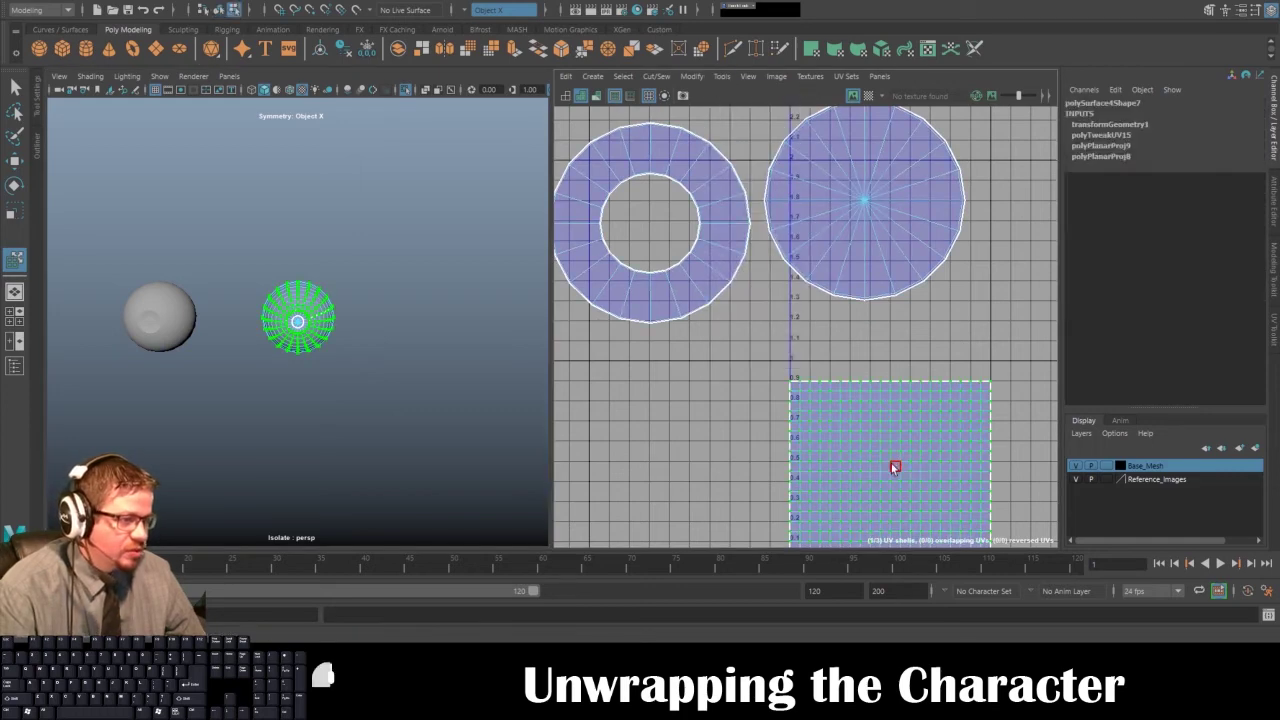
pyautogui.click(15, 87)
pyautogui.rightClick(839, 401)
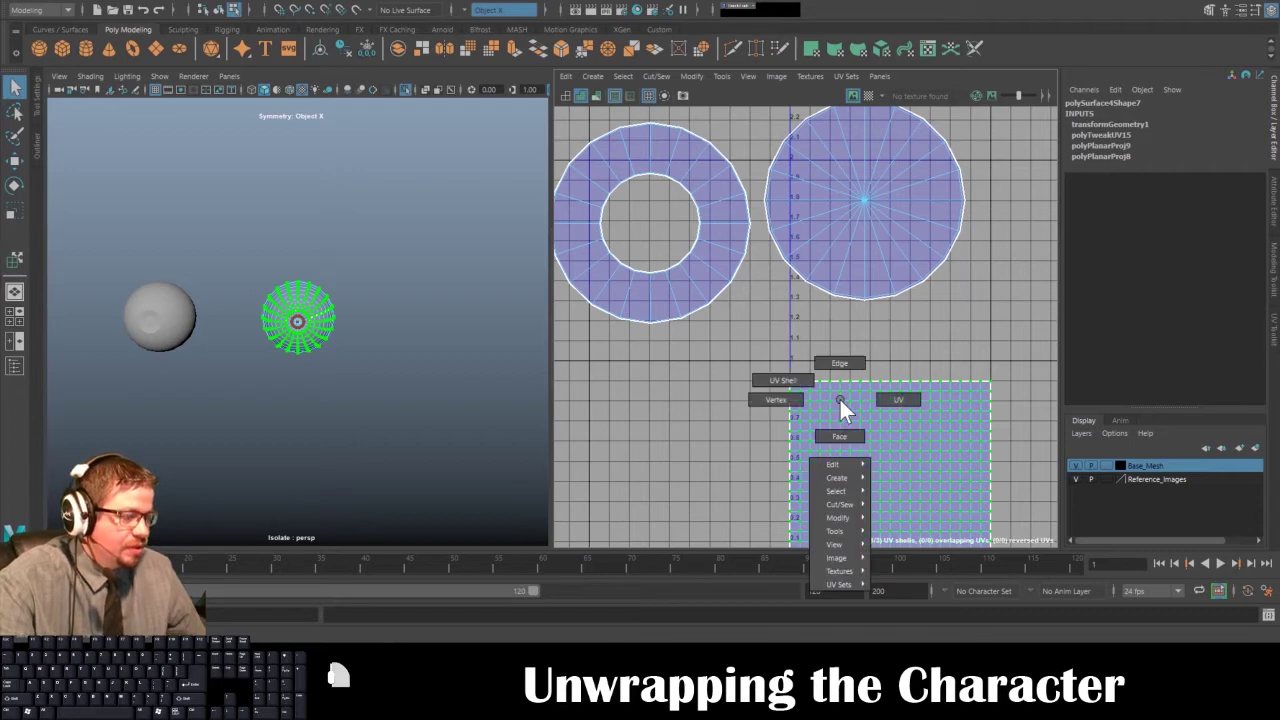
pyautogui.click(377, 367)
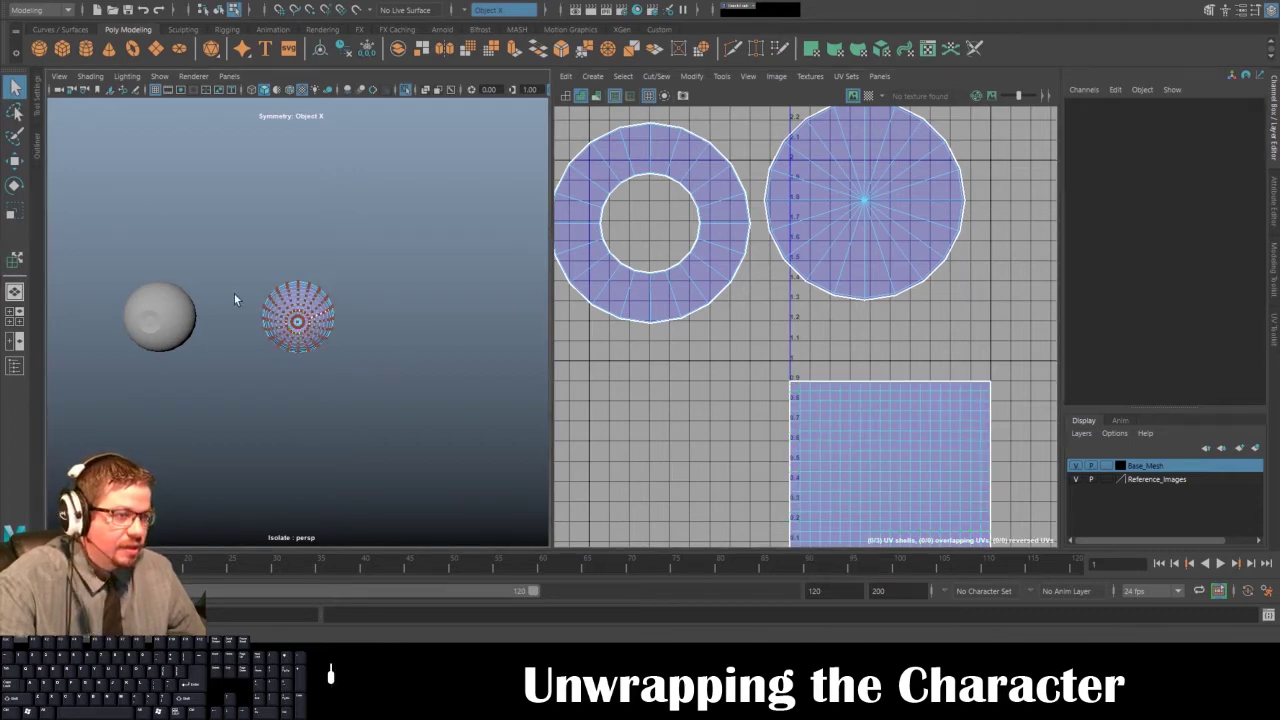
# - Select the eyeball's remaining outer shell of faces and apply a camera-based UV projection from straight in front of the eye
pyautogui.moveTo(233, 290); pyautogui.dragTo(344, 292, button='right')
pyautogui.keyDown('alt'); pyautogui.moveTo(397, 335); pyautogui.dragTo(311, 334); pyautogui.keyUp('alt')
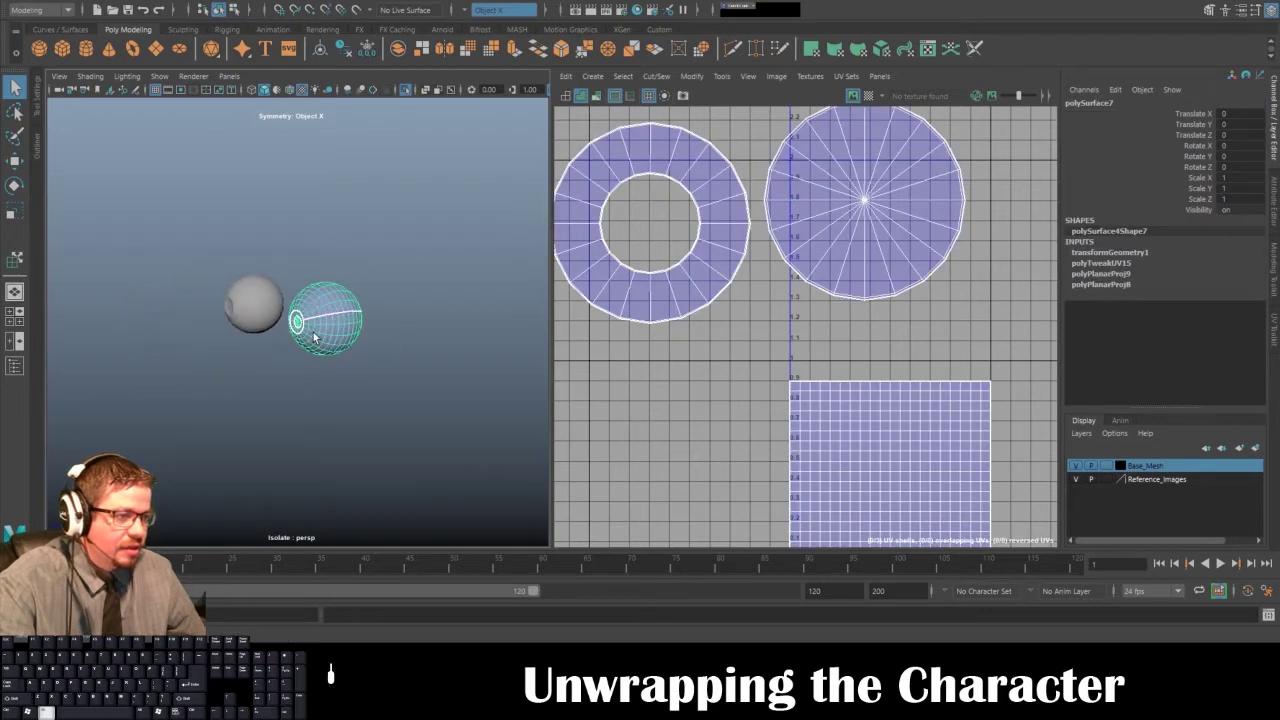
pyautogui.keyDown('alt'); pyautogui.moveTo(311, 334); pyautogui.dragTo(414, 439, button='right'); pyautogui.keyUp('alt')
pyautogui.keyDown('alt'); pyautogui.moveTo(414, 439); pyautogui.dragTo(276, 418); pyautogui.keyUp('alt')
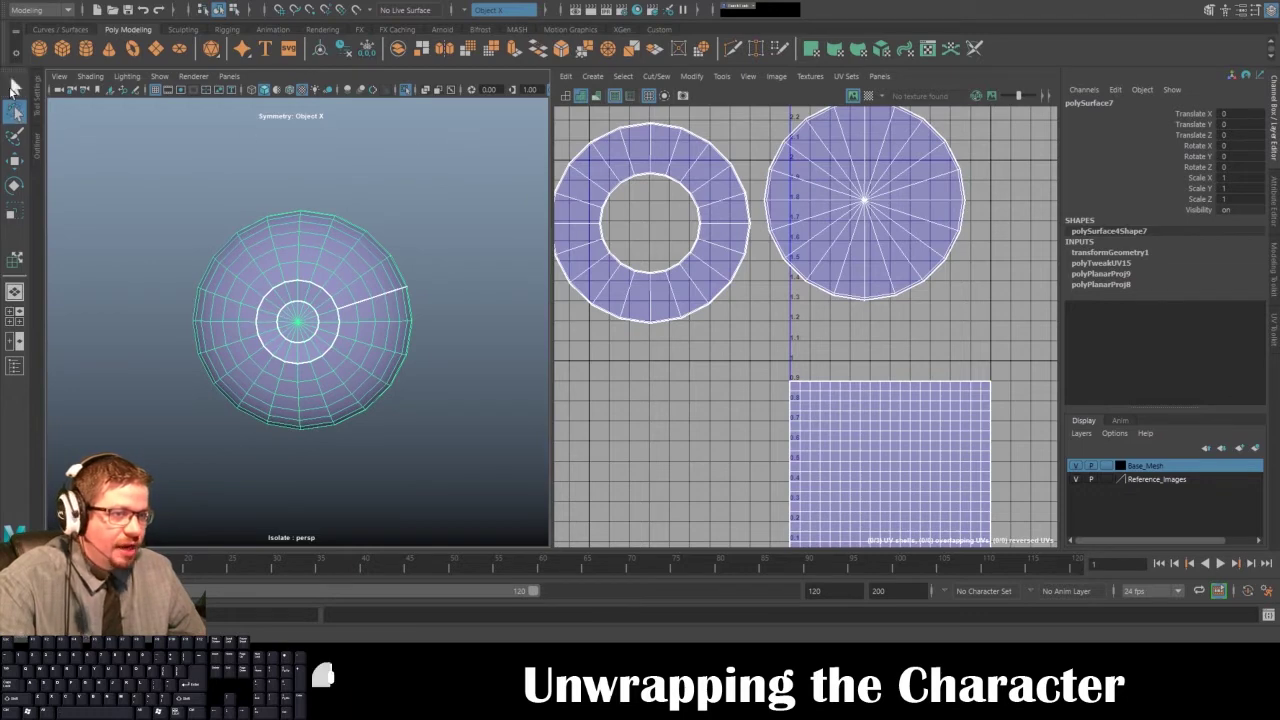
pyautogui.moveTo(870, 436); pyautogui.dragTo(854, 403, button='right')
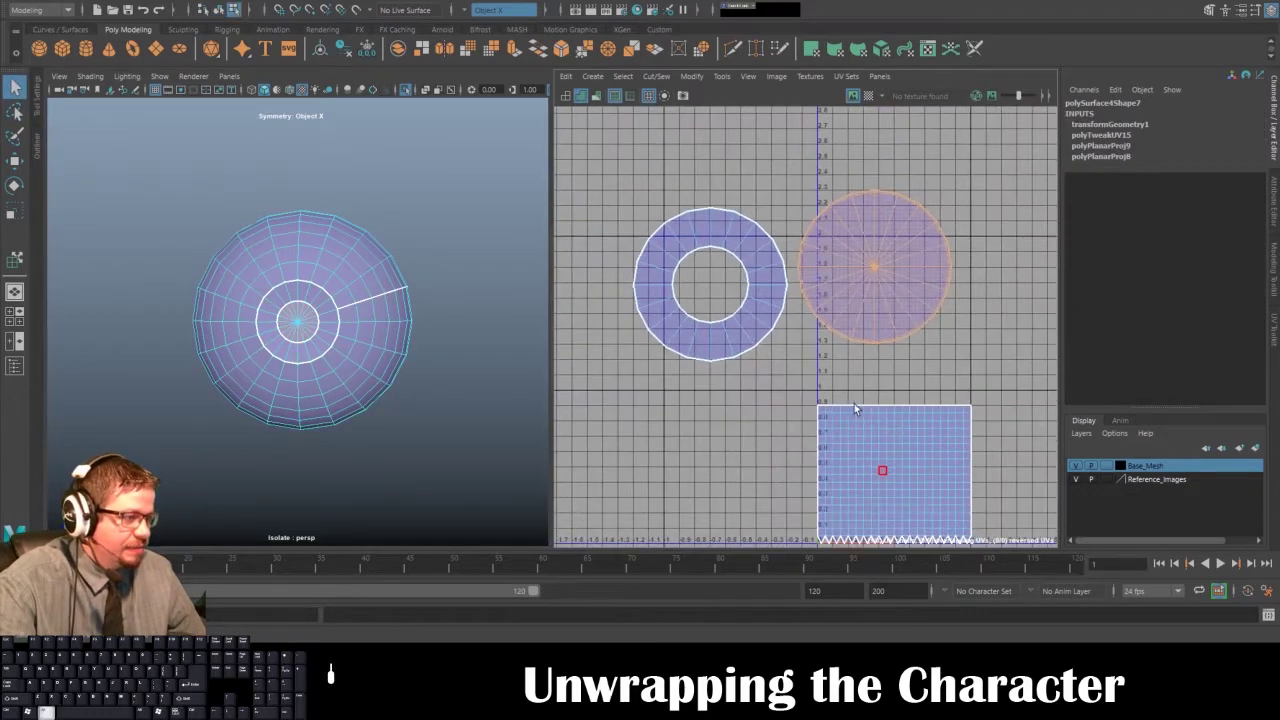
pyautogui.keyDown('alt'); pyautogui.moveTo(854, 403); pyautogui.dragTo(856, 350, button='middle'); pyautogui.keyUp('alt')
pyautogui.moveTo(793, 338); pyautogui.dragTo(1035, 531)
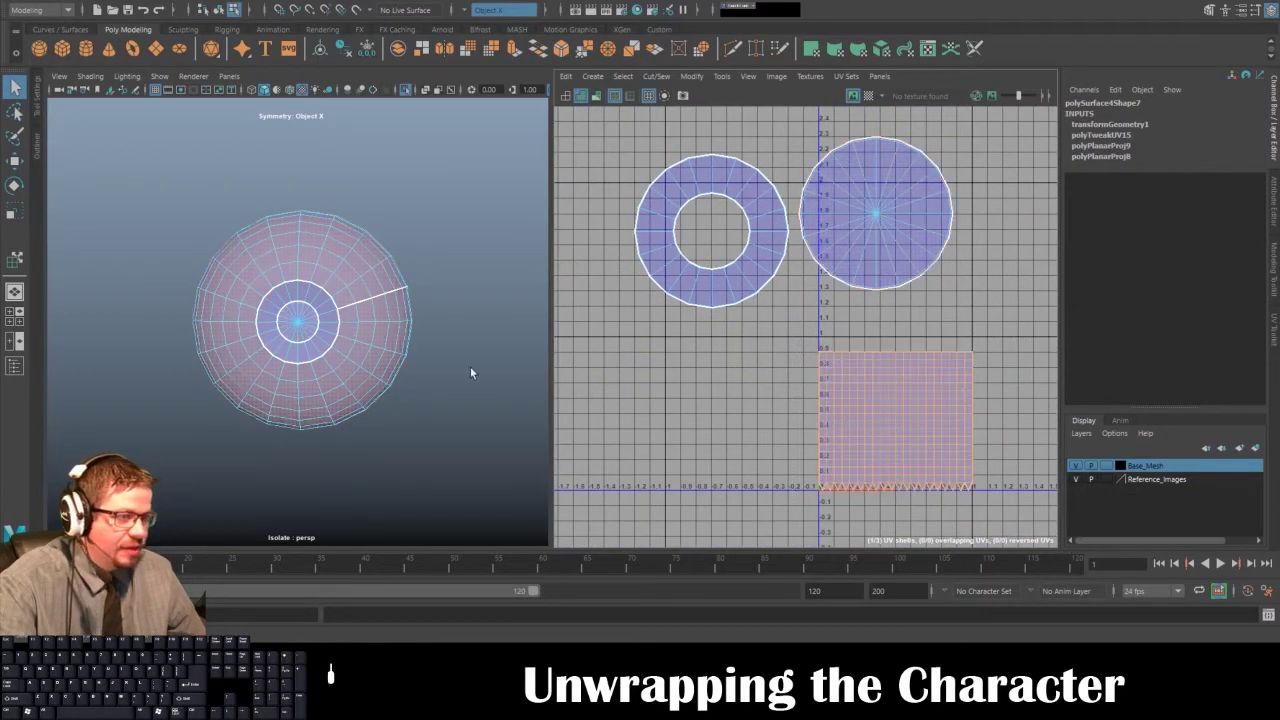
pyautogui.press('space')
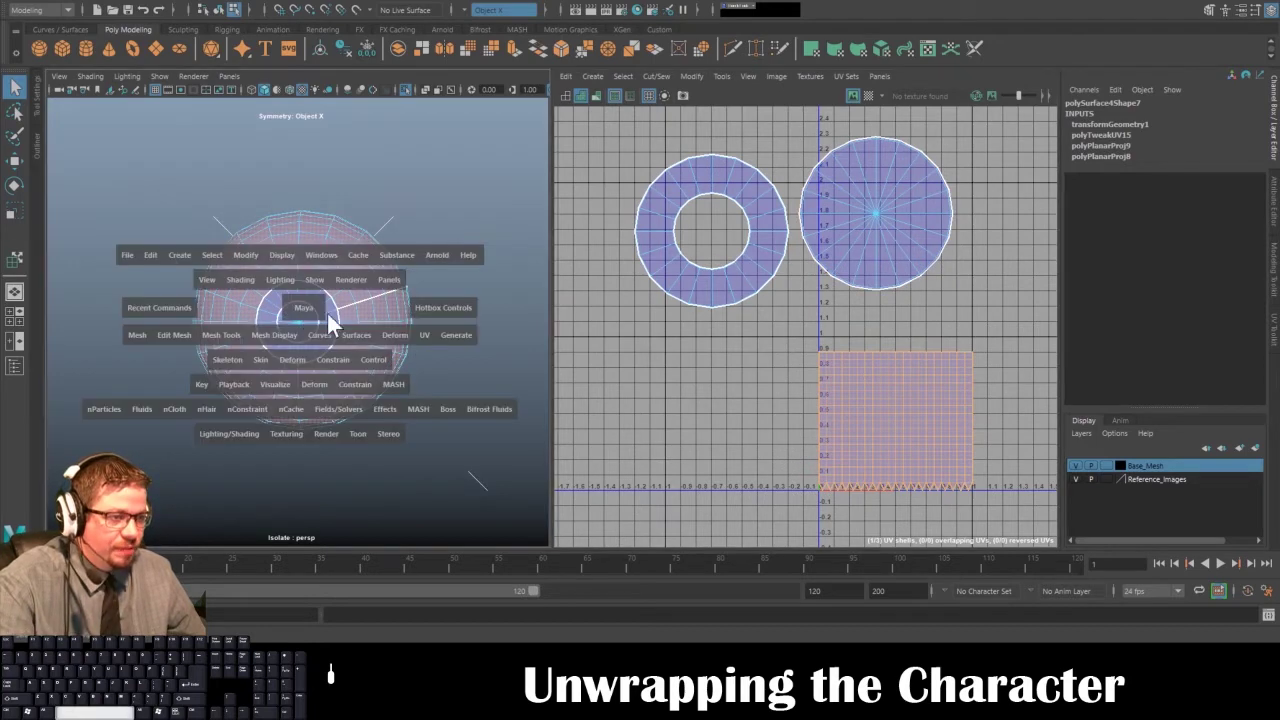
pyautogui.moveTo(422, 340); pyautogui.dragTo(460, 115)
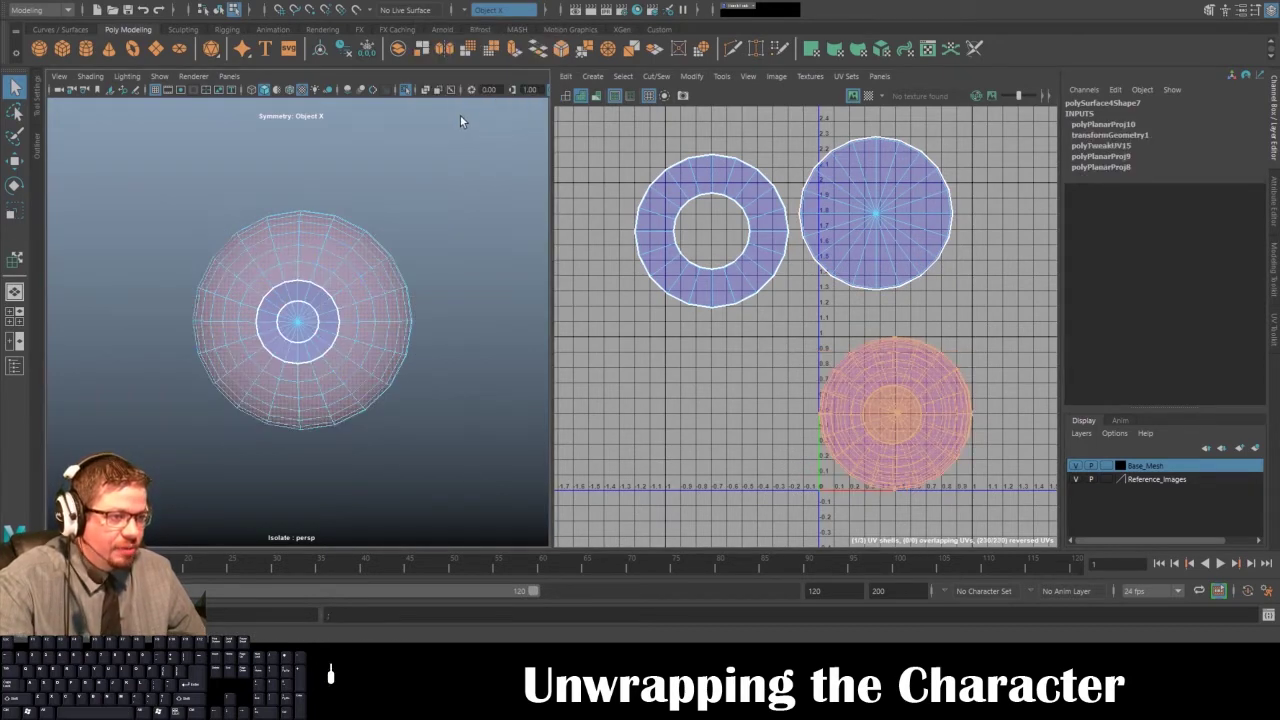
# - Try to unfold the UV shell of the eyeball's outer faces, repeating the Unfold operation and inspecting the shell's centre
pyautogui.click(714, 76)
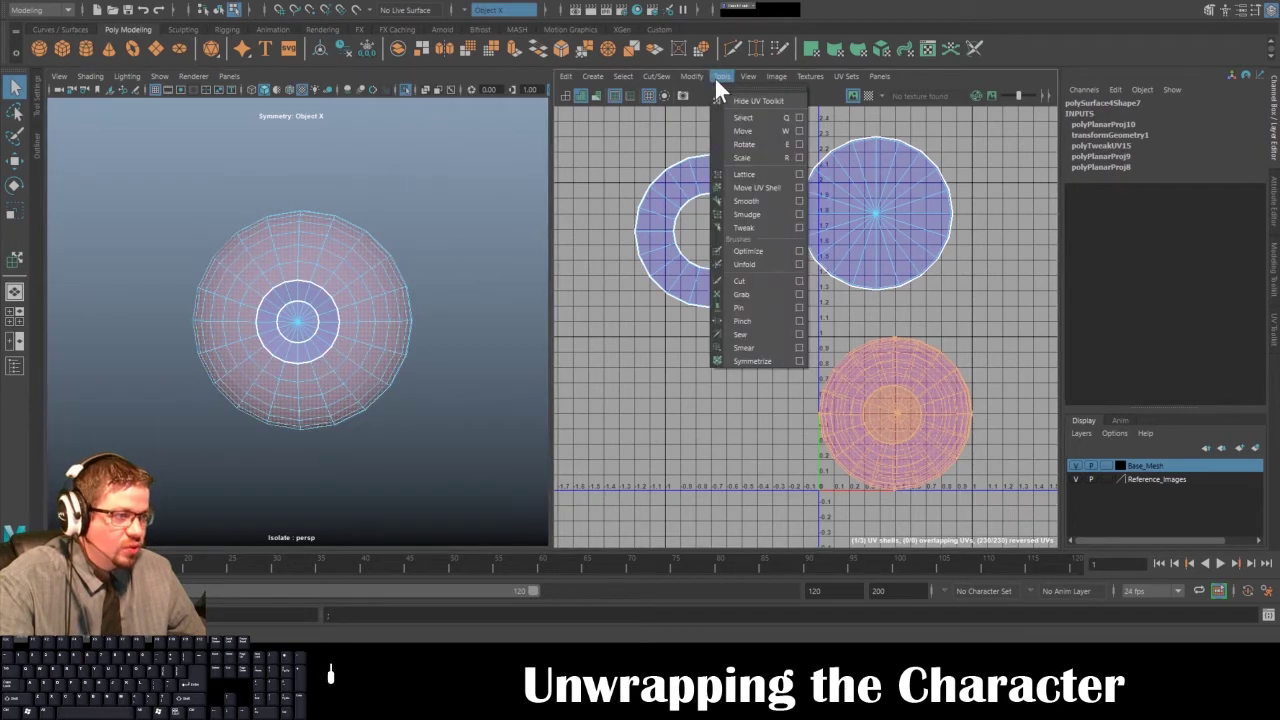
pyautogui.click(735, 180)
pyautogui.click(868, 392)
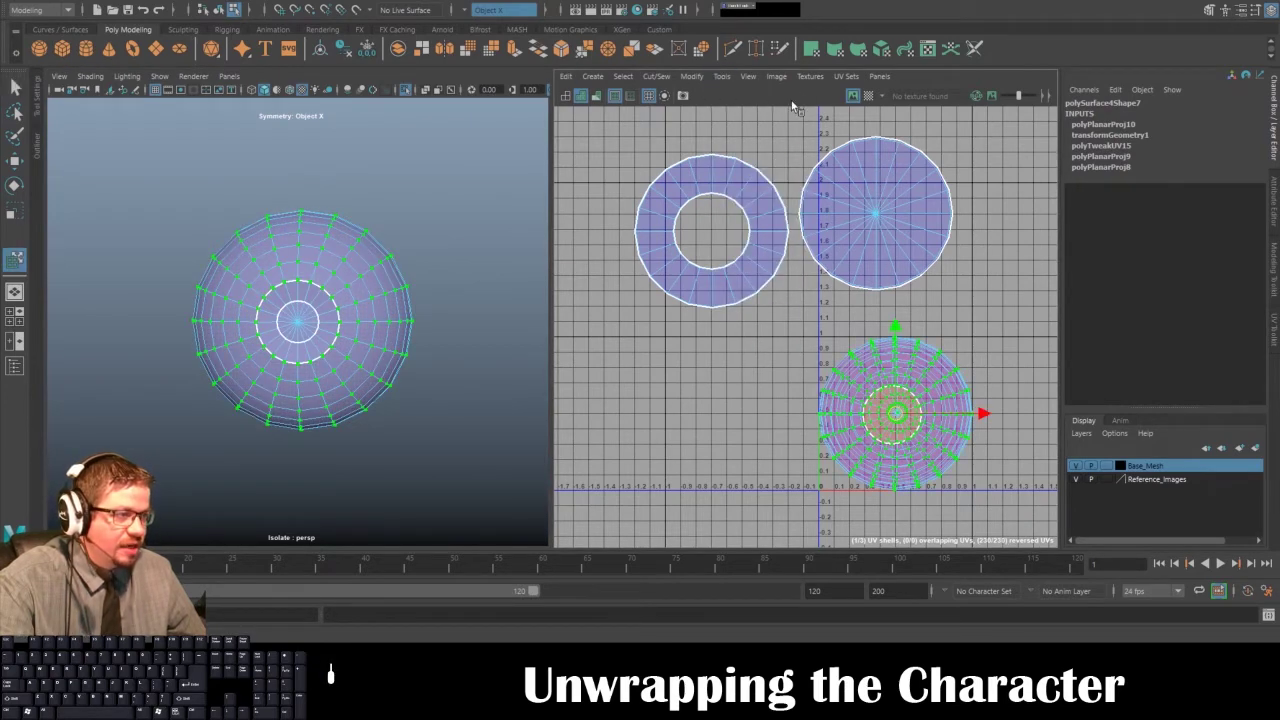
pyautogui.click(1274, 330)
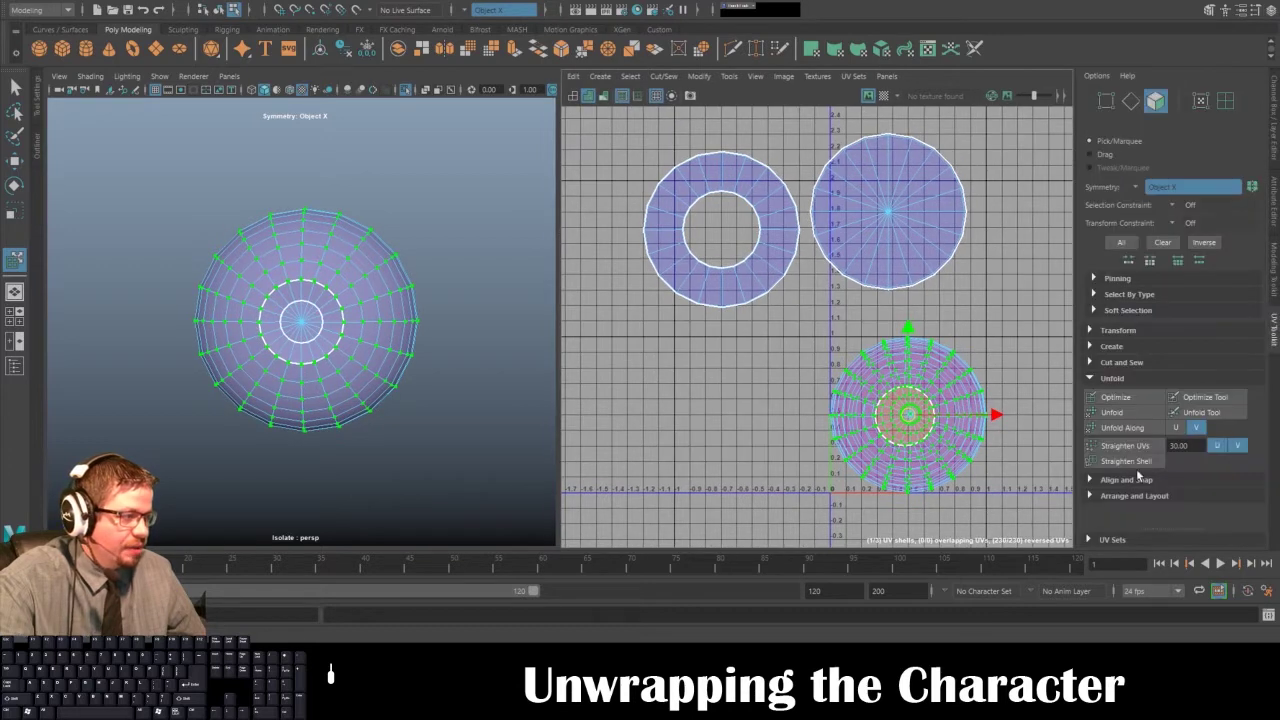
pyautogui.click(1111, 412)
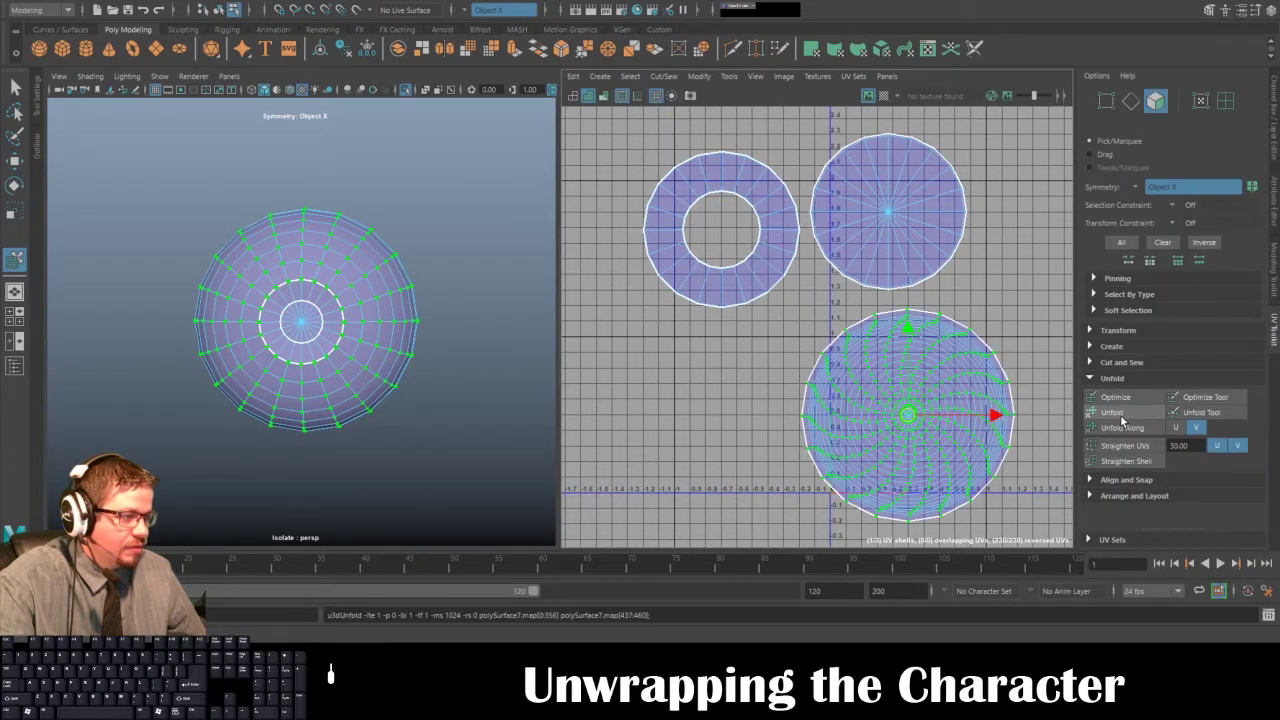
pyautogui.keyDown('alt'); pyautogui.moveTo(887, 357); pyautogui.dragTo(963, 426, button='right'); pyautogui.keyUp('alt')
pyautogui.keyDown('alt'); pyautogui.moveTo(963, 426); pyautogui.dragTo(891, 277, button='middle'); pyautogui.keyUp('alt')
pyautogui.keyDown('alt'); pyautogui.moveTo(891, 277); pyautogui.dragTo(1003, 460, button='right'); pyautogui.keyUp('alt')
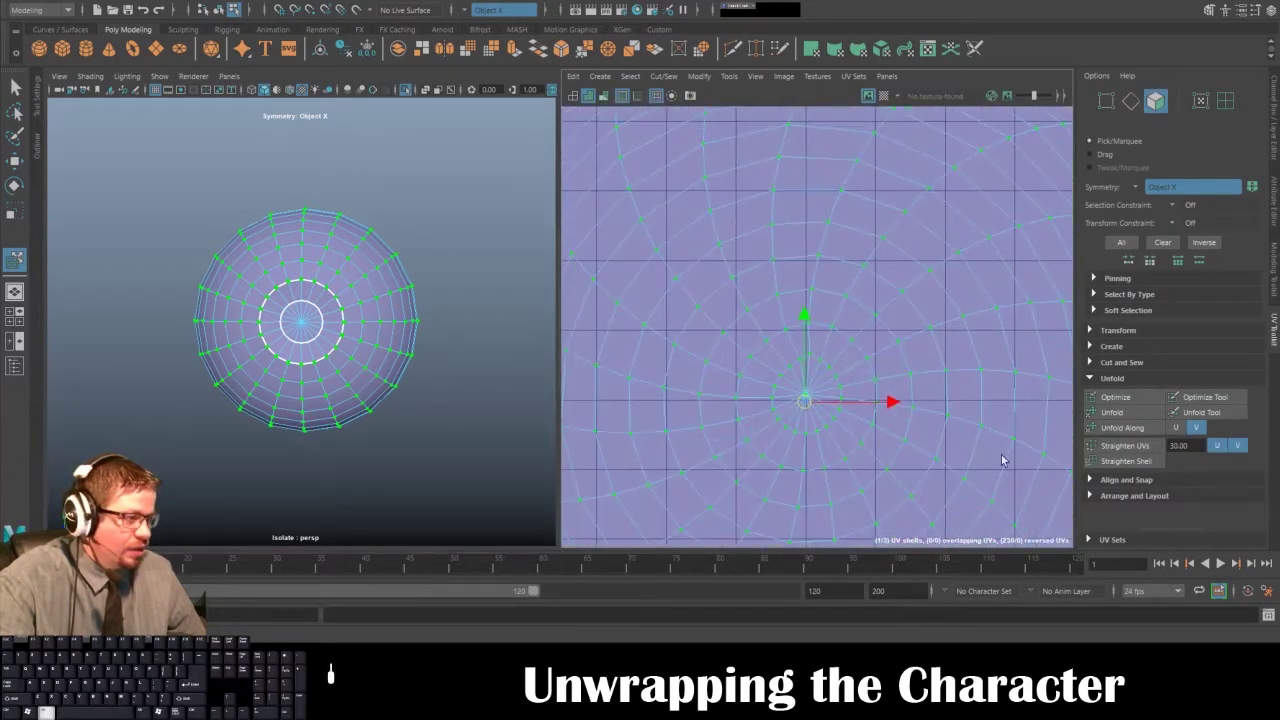
pyautogui.keyDown('alt'); pyautogui.moveTo(870, 365); pyautogui.dragTo(631, 60, button='right'); pyautogui.keyUp('alt')
pyautogui.scroll(-3, 748, 251)
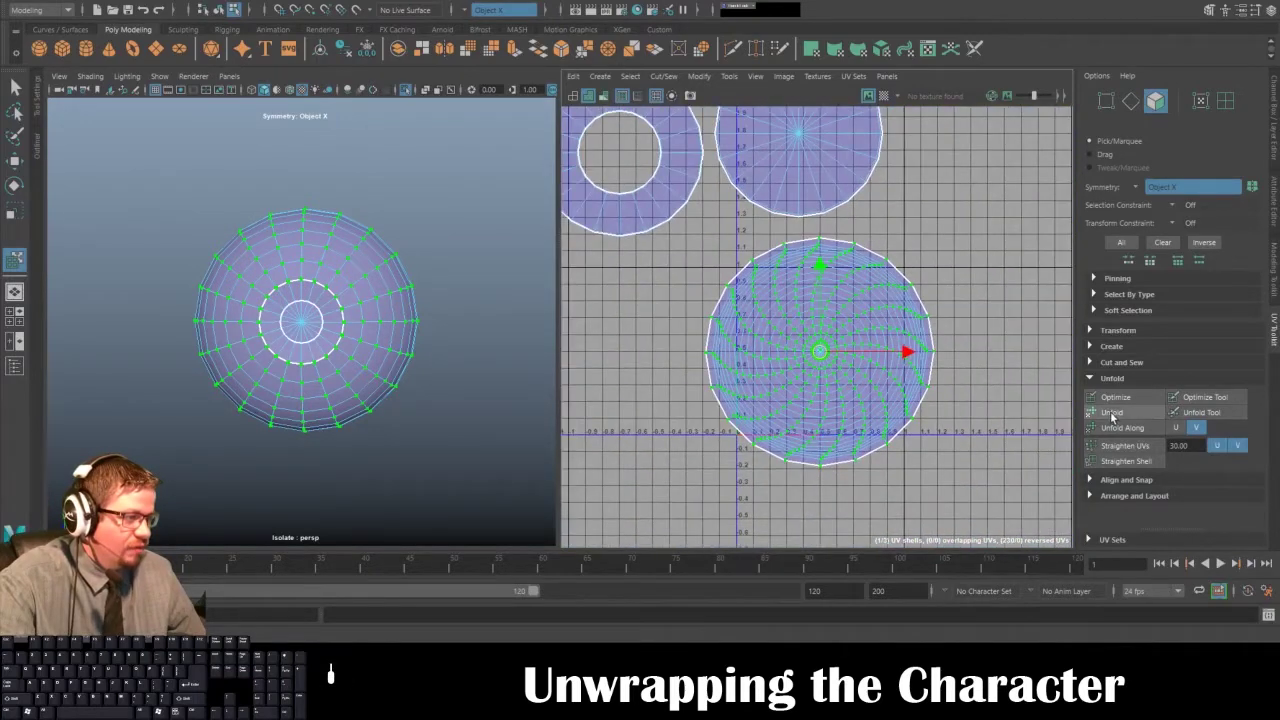
pyautogui.click(1111, 412)
# - Undo the unfolding of the eyeball's outer UV shell and restore its face selection
pyautogui.keyDown('alt'); pyautogui.moveTo(432, 318); pyautogui.dragTo(323, 264); pyautogui.keyUp('alt')
pyautogui.click(314, 270)
pyautogui.hotkey('ctrl', 'z')
pyautogui.hotkey('ctrl', 'z')
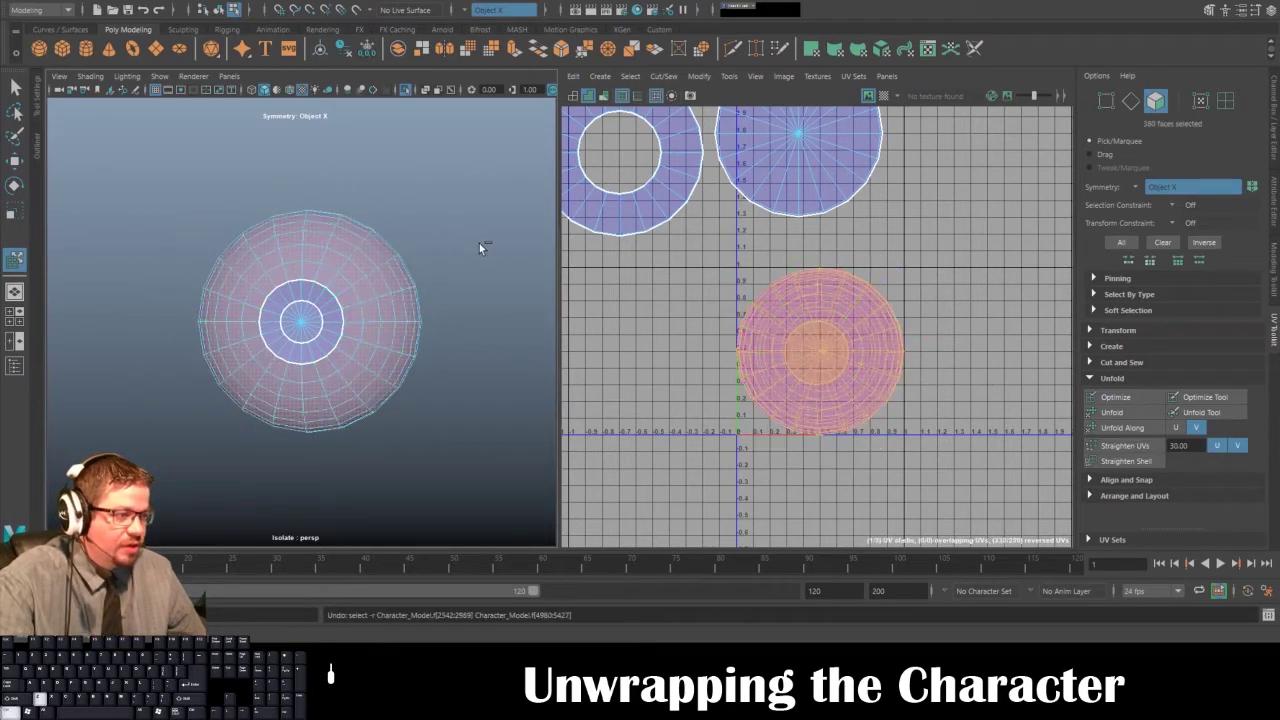
# - Apply a cylindrical UV projection to the eyeball's outer faces, with the central pupil faces included in the selection
pyautogui.scroll(-1, 397, 310)
pyautogui.keyDown('alt'); pyautogui.moveTo(389, 298); pyautogui.dragTo(372, 299); pyautogui.keyUp('alt')
pyautogui.moveTo(320, 269); pyautogui.dragTo(328, 264, button='right')
pyautogui.press('space')
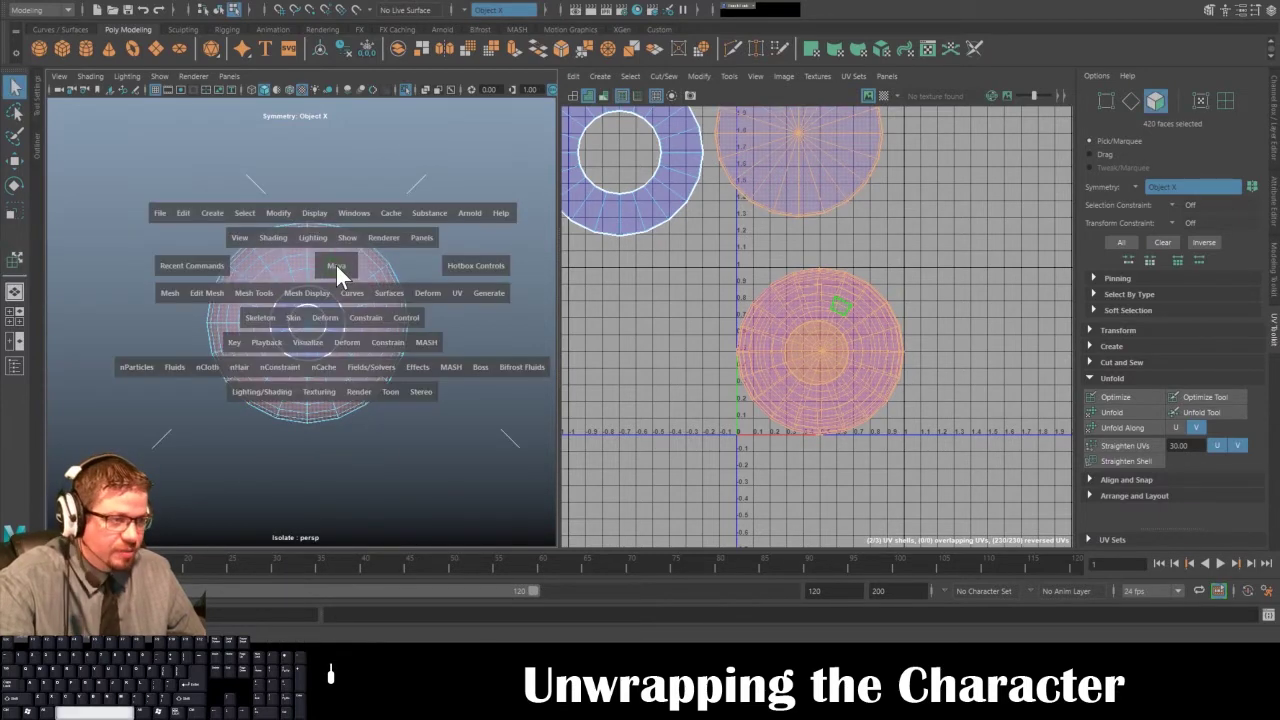
pyautogui.click(457, 292)
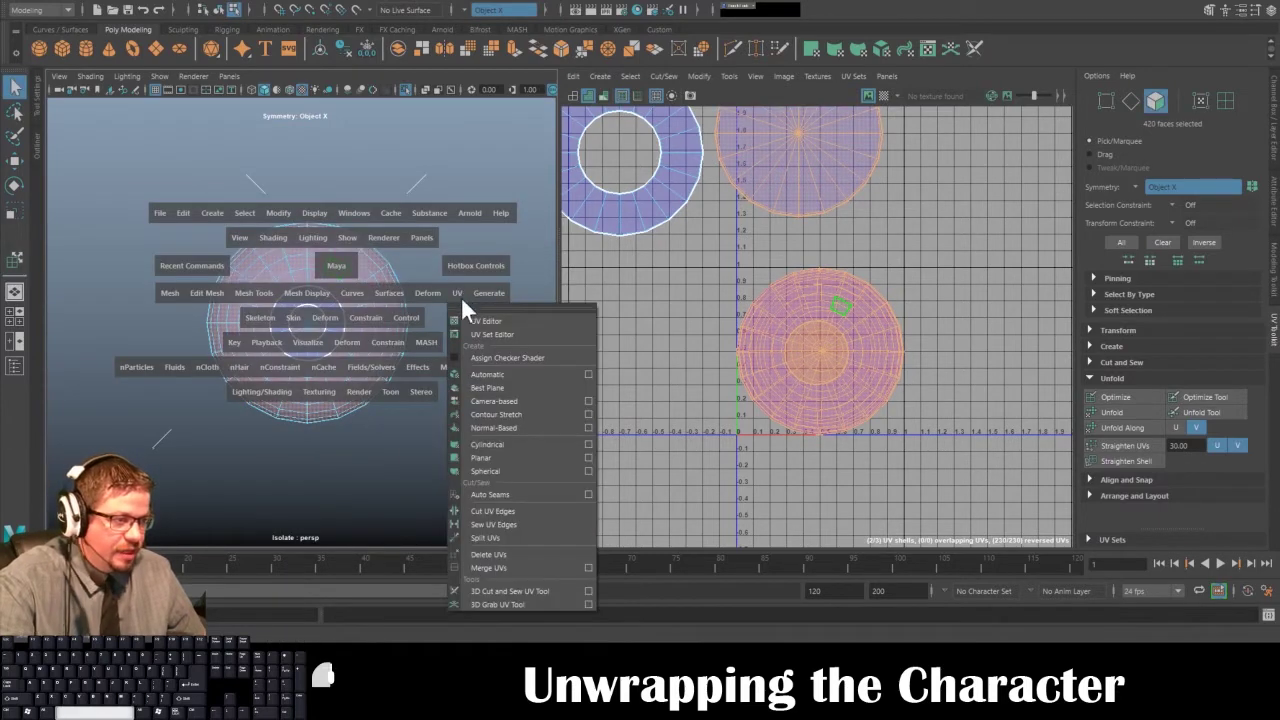
pyautogui.click(499, 444)
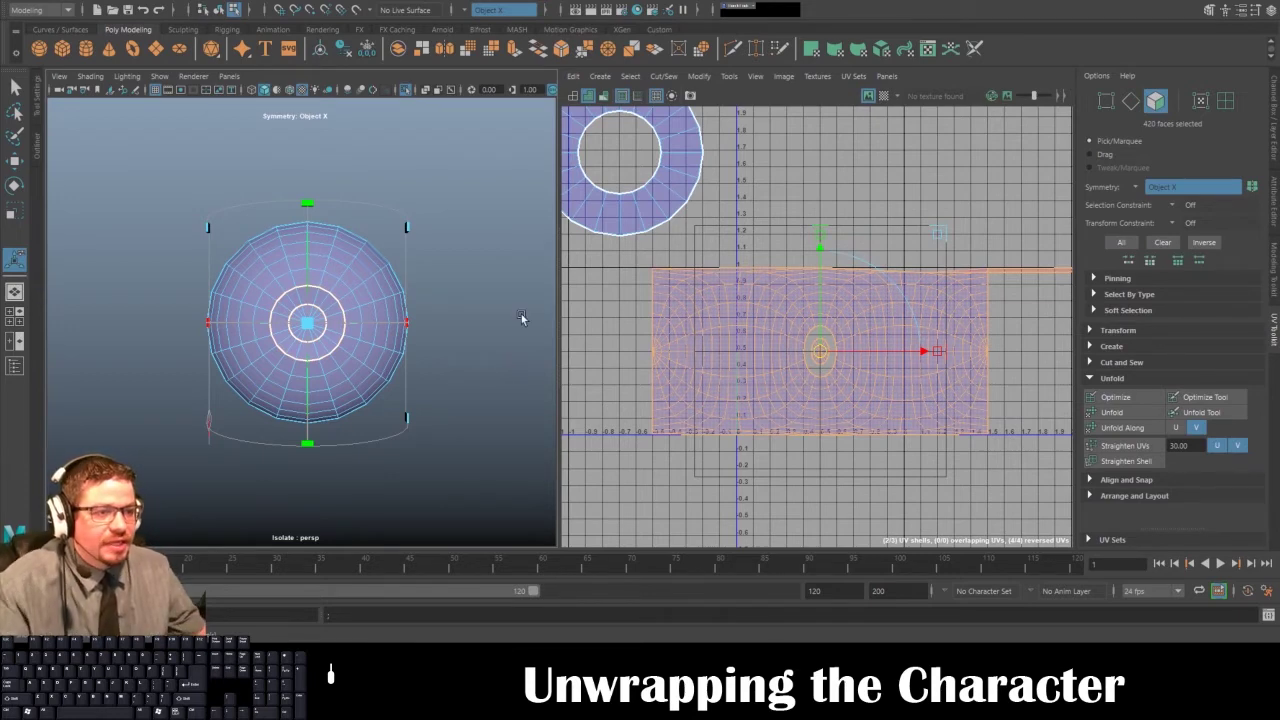
# - Inspect the cut edges on the back of the eyeball by selecting two edges around the face beside the UV seam
pyautogui.keyDown('alt'); pyautogui.moveTo(483, 360); pyautogui.dragTo(277, 450); pyautogui.keyUp('alt')
pyautogui.moveTo(426, 345); pyautogui.dragTo(420, 258, button='right')
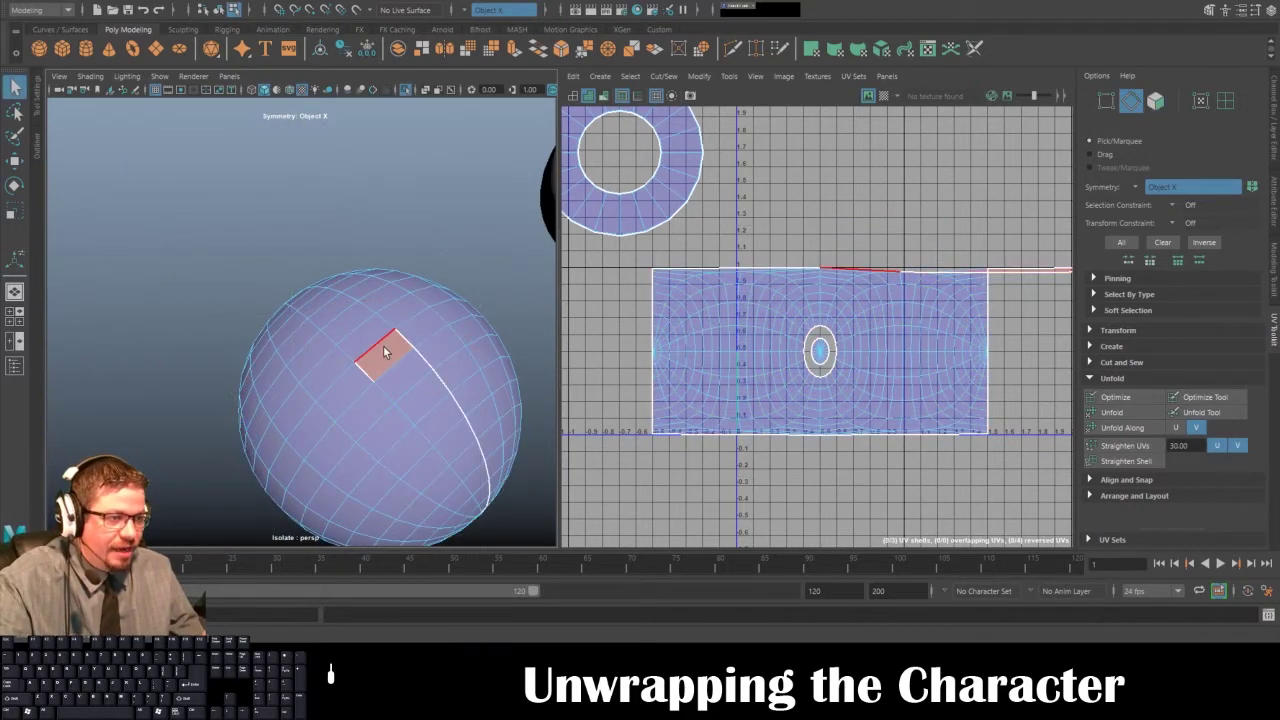
pyautogui.click(380, 344)
pyautogui.keyDown('shift'); pyautogui.click(380, 344); pyautogui.keyUp('shift')
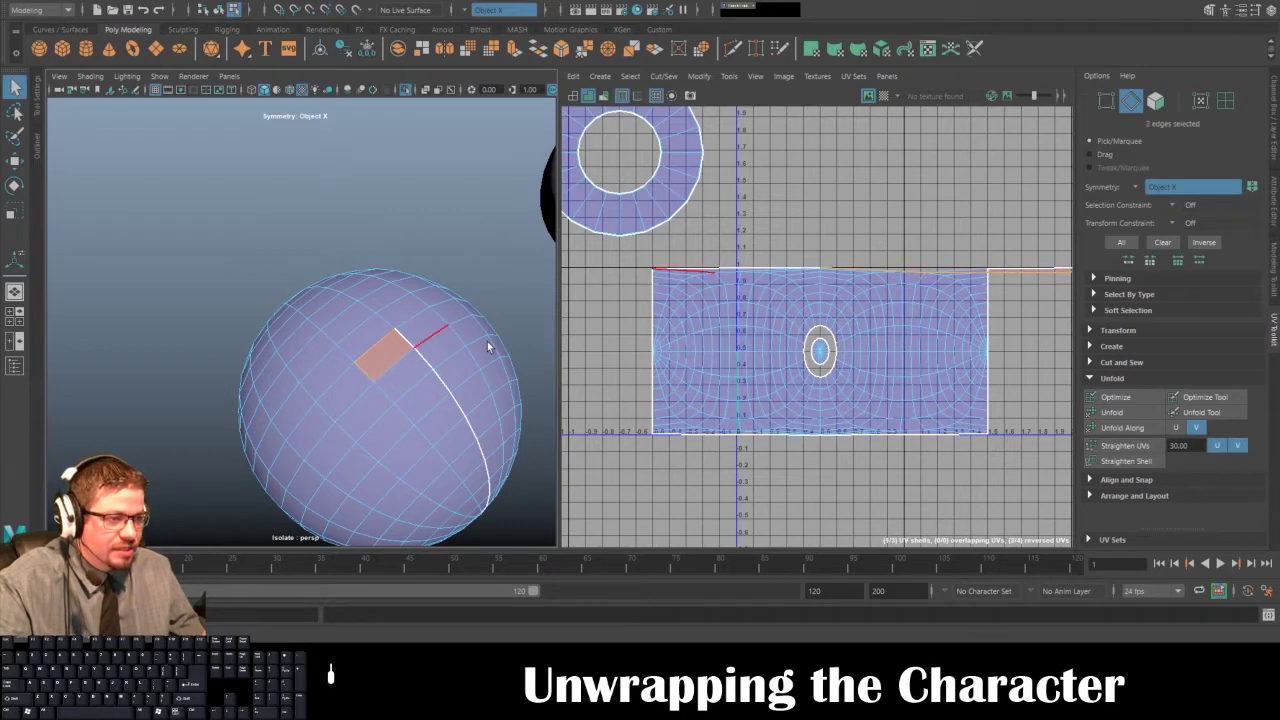
pyautogui.keyDown('alt'); pyautogui.moveTo(499, 382); pyautogui.dragTo(376, 386); pyautogui.keyUp('alt')
pyautogui.keyDown('alt'); pyautogui.moveTo(1013, 314); pyautogui.dragTo(857, 371, button='middle'); pyautogui.keyUp('alt')
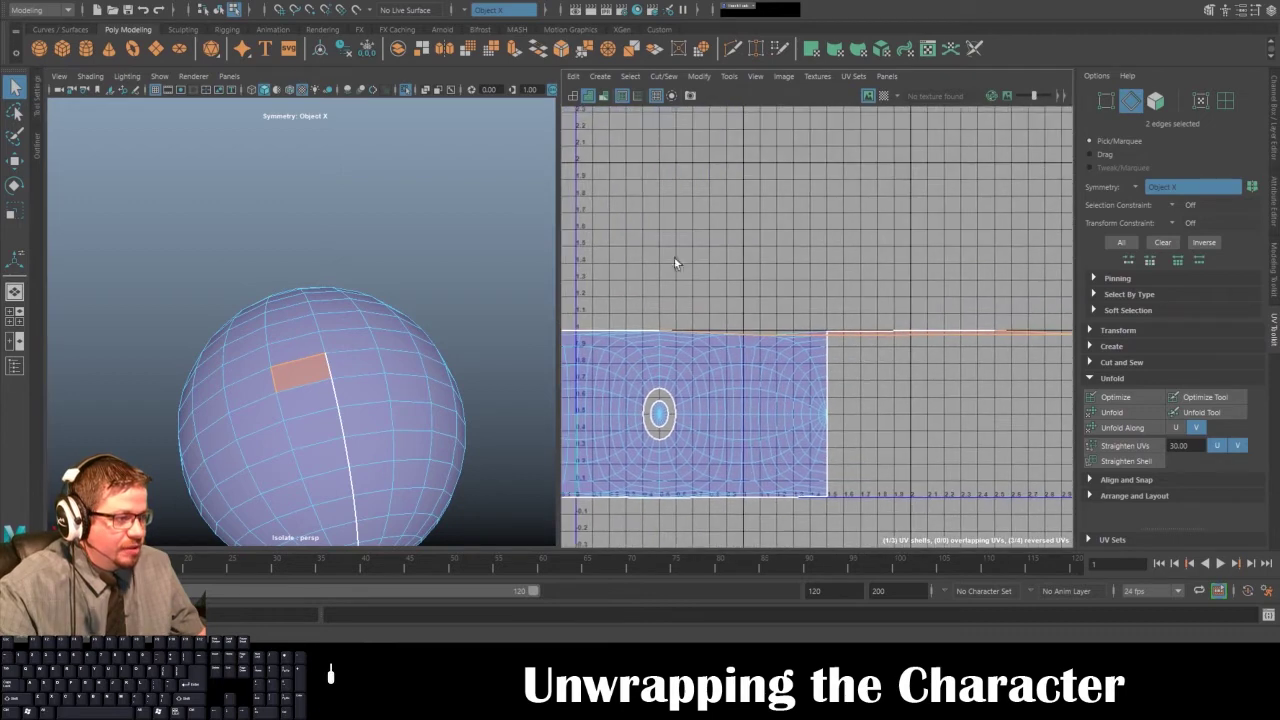
# - Select the eyeball's cylindrically projected UV shell, unfold it, and inspect its upper border
pyautogui.click(728, 76)
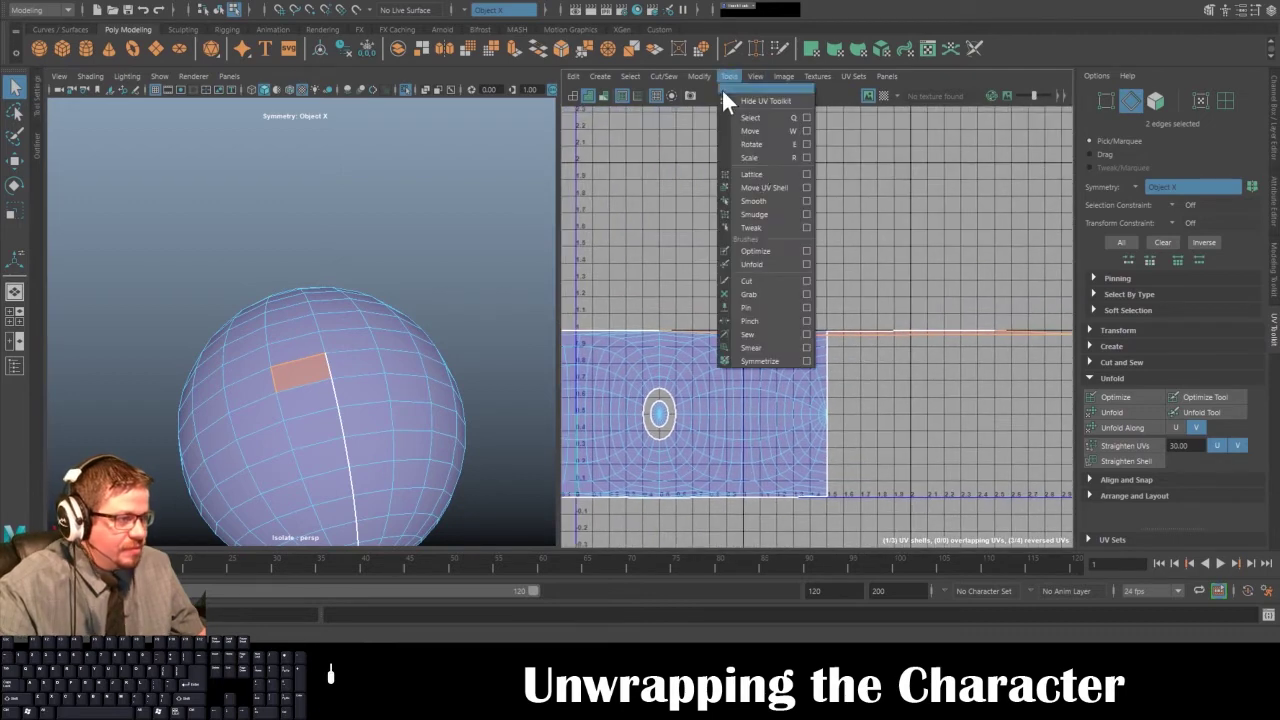
pyautogui.click(763, 187)
pyautogui.click(755, 353)
pyautogui.click(1124, 416)
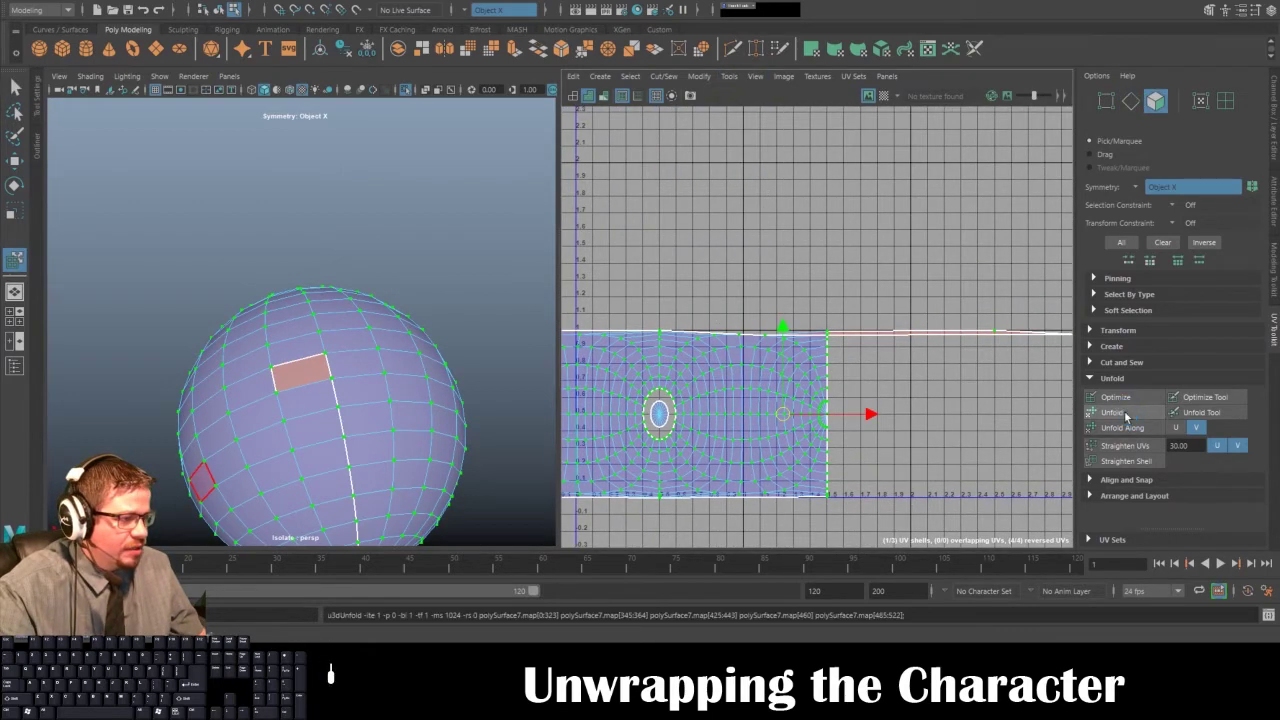
pyautogui.keyDown('alt'); pyautogui.moveTo(795, 261); pyautogui.dragTo(933, 223, button='middle'); pyautogui.keyUp('alt')
pyautogui.keyDown('alt'); pyautogui.moveTo(933, 225); pyautogui.dragTo(877, 381, button='right'); pyautogui.keyUp('alt')
pyautogui.scroll(2, 846, 363)
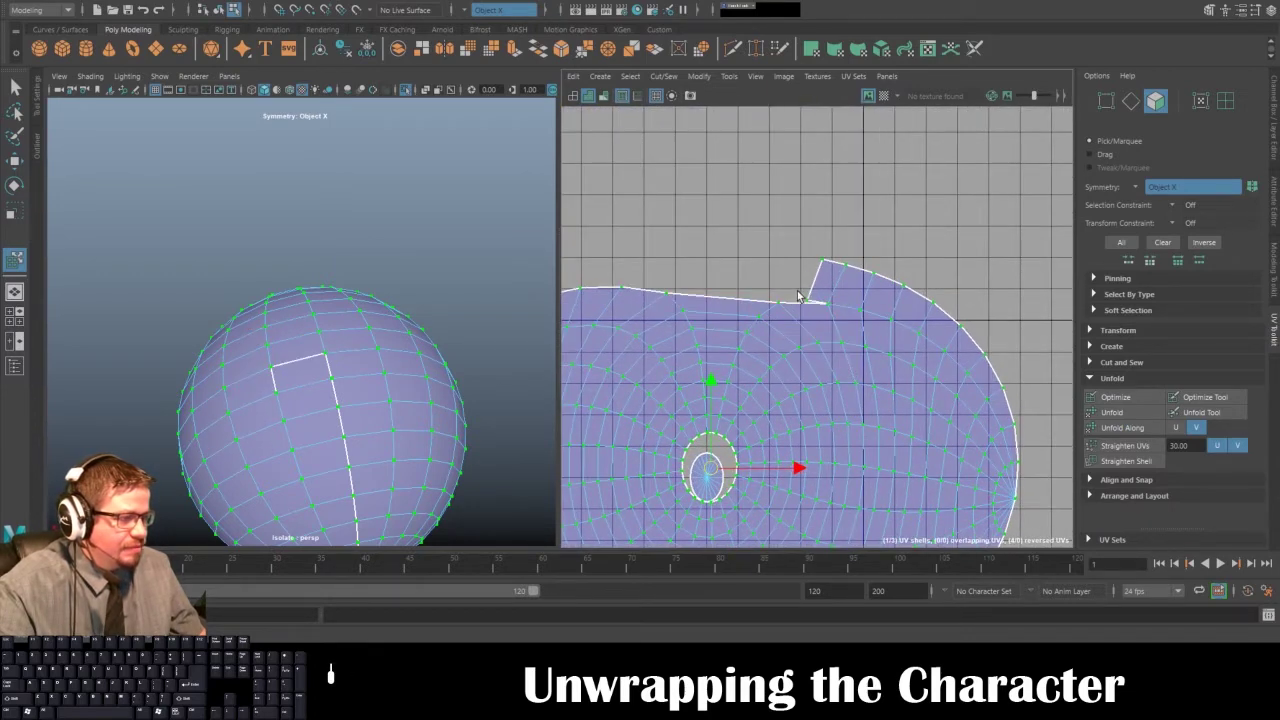
# - Select the two cut edges around the face beside the eyeball's back seam and Move and Sew them together
pyautogui.click(12, 84)
pyautogui.rightClick(305, 379)
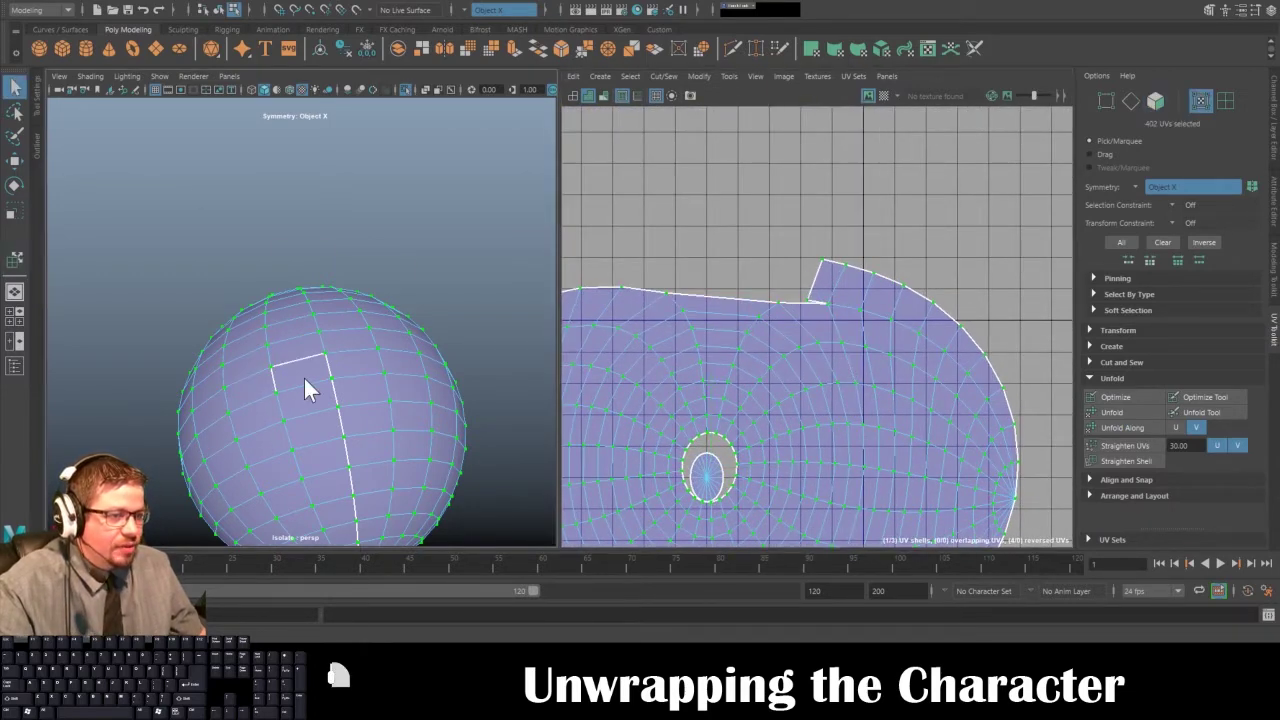
pyautogui.moveTo(302, 290); pyautogui.dragTo(299, 261, button='right')
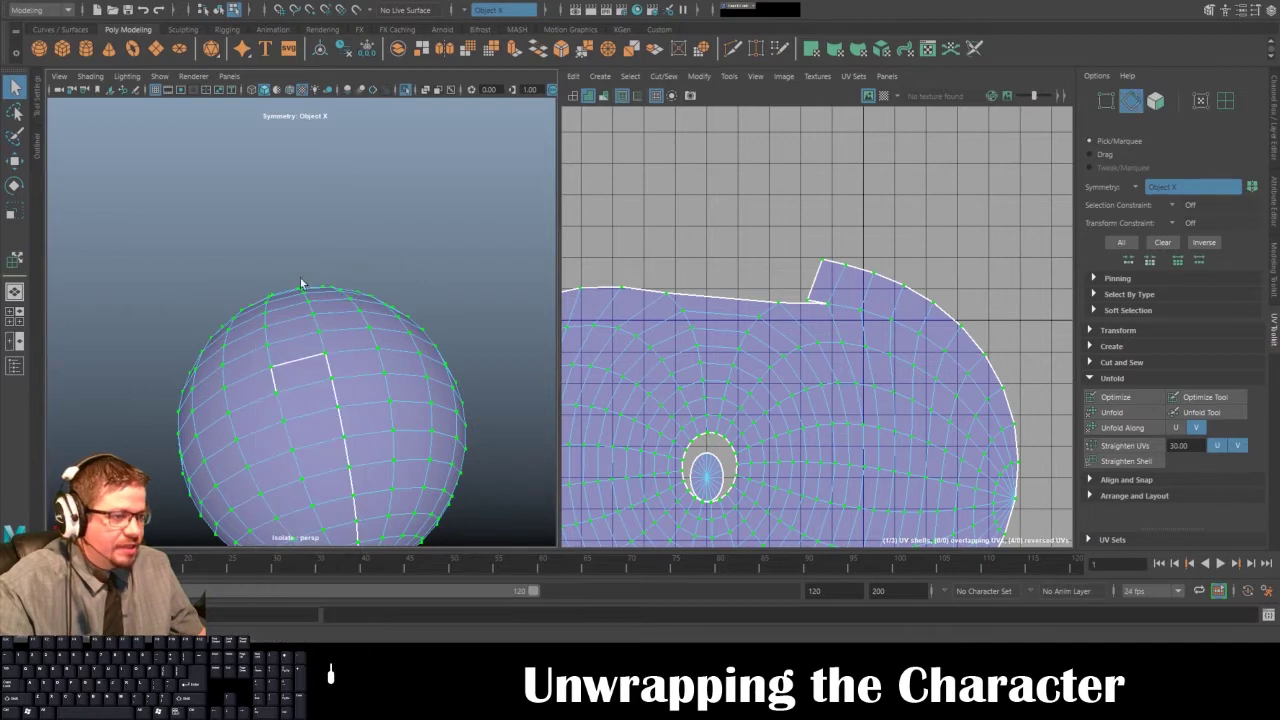
pyautogui.click(281, 380)
pyautogui.keyDown('shift'); pyautogui.click(290, 367); pyautogui.keyUp('shift')
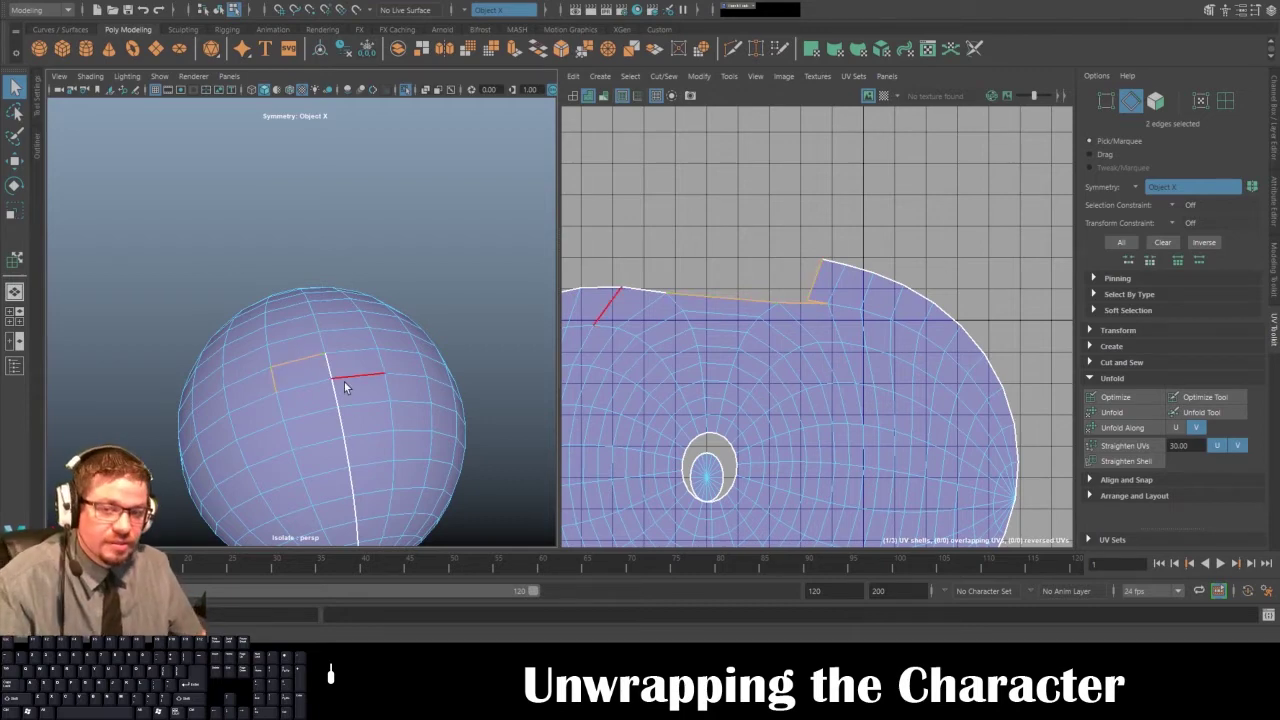
pyautogui.keyDown('alt'); pyautogui.moveTo(779, 242); pyautogui.dragTo(805, 250, button='middle'); pyautogui.keyUp('alt')
pyautogui.keyDown('alt'); pyautogui.moveTo(805, 250); pyautogui.dragTo(751, 371, button='right'); pyautogui.keyUp('alt')
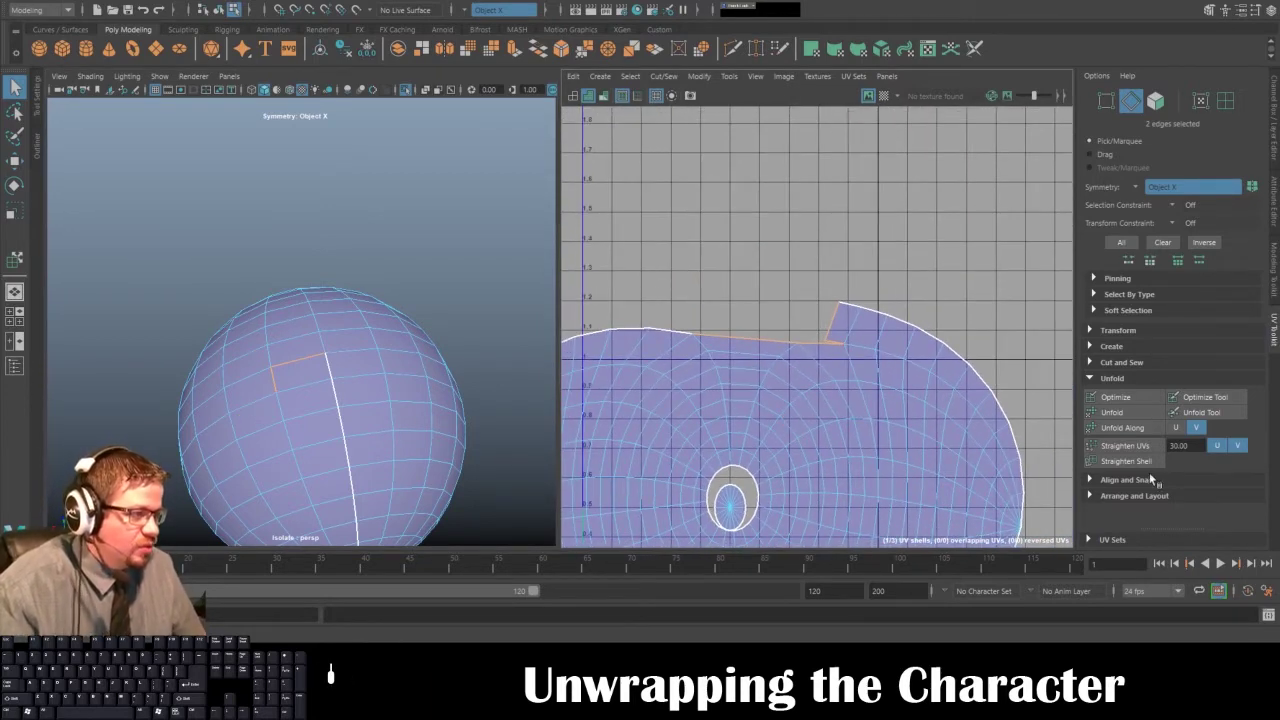
pyautogui.click(661, 76)
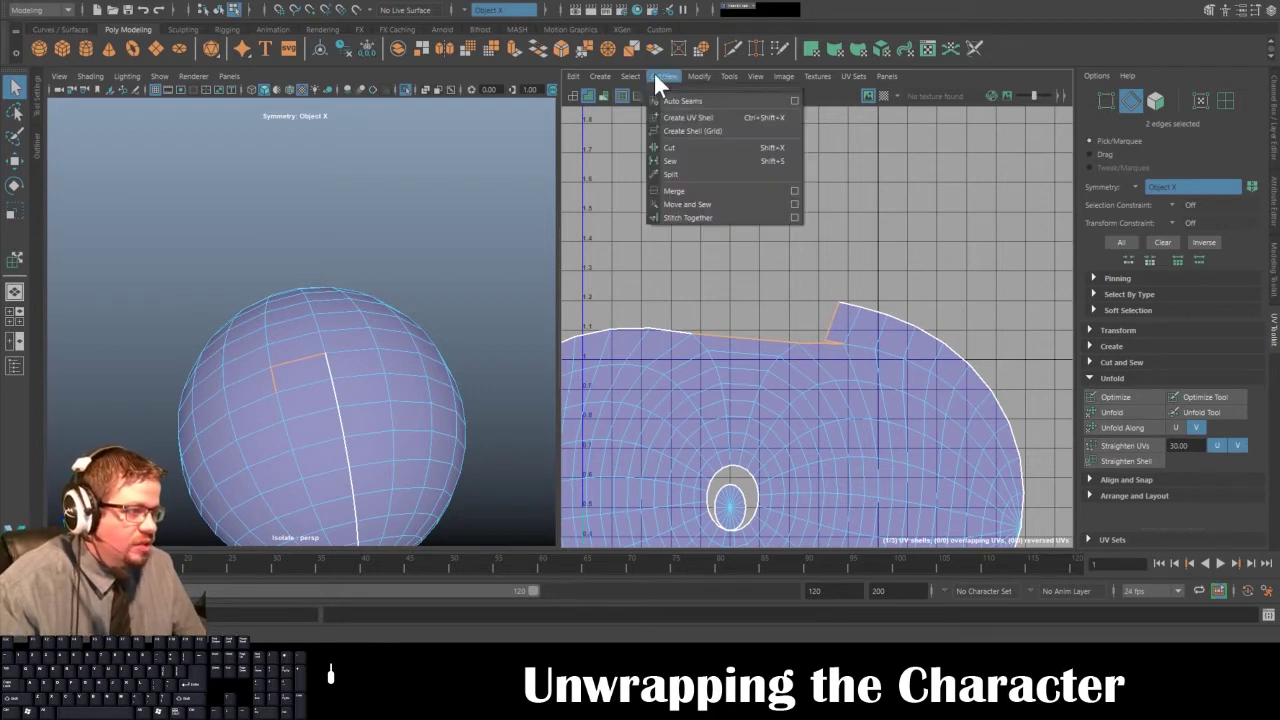
pyautogui.click(689, 204)
# - Activate the Move UV Shell tool, select the eyeball's outer shell and unfold it again
pyautogui.click(738, 78)
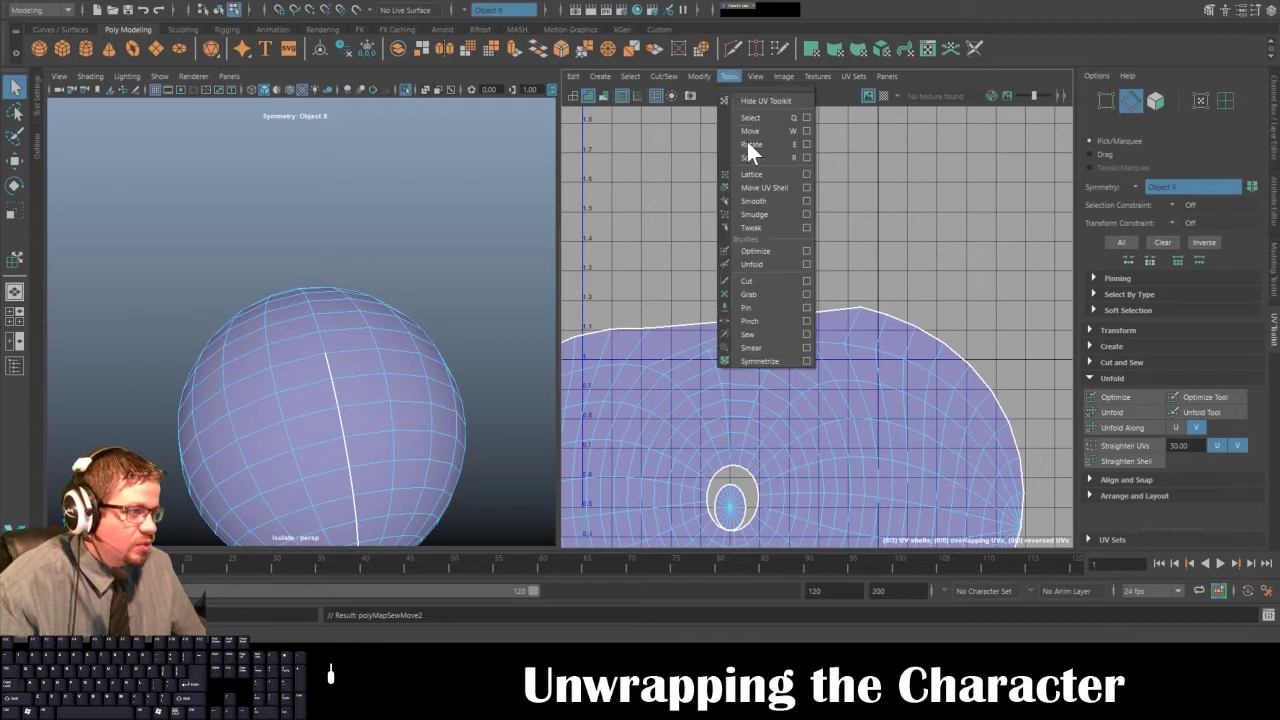
pyautogui.click(759, 186)
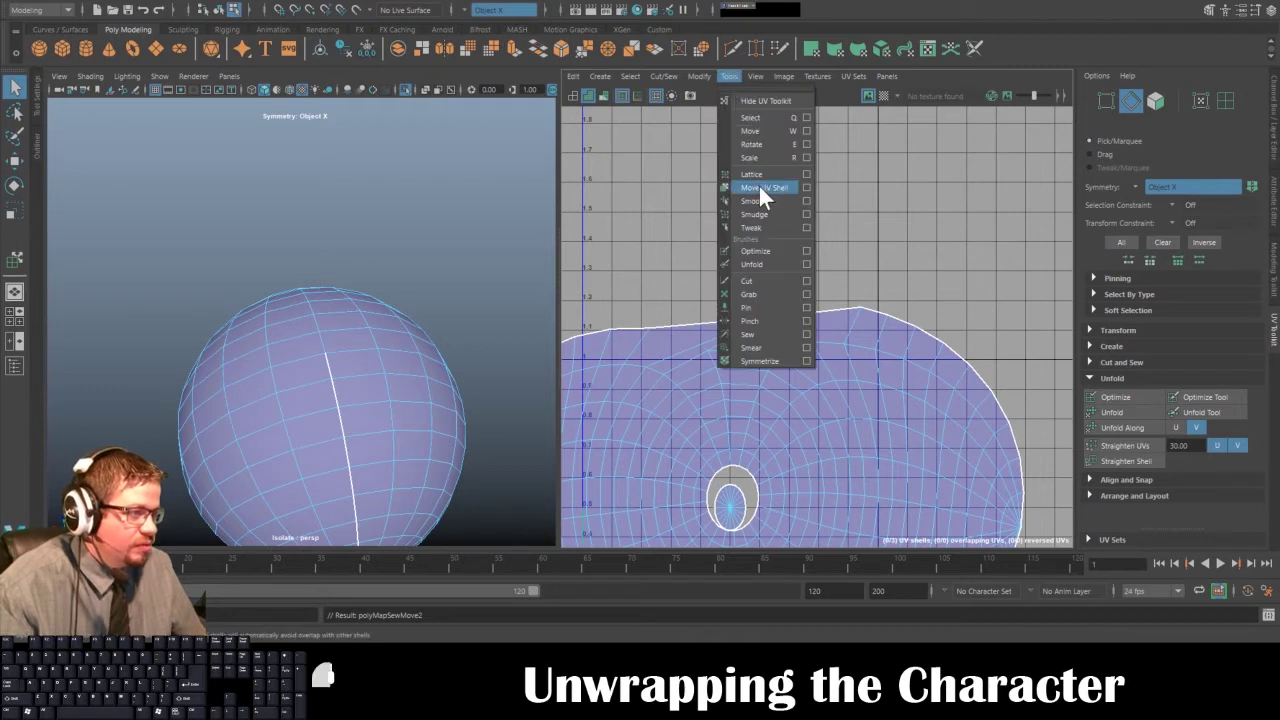
pyautogui.click(1112, 412)
pyautogui.scroll(-2, 742, 307)
pyautogui.keyDown('alt'); pyautogui.moveTo(742, 307); pyautogui.dragTo(748, 238, button='middle'); pyautogui.keyUp('alt')
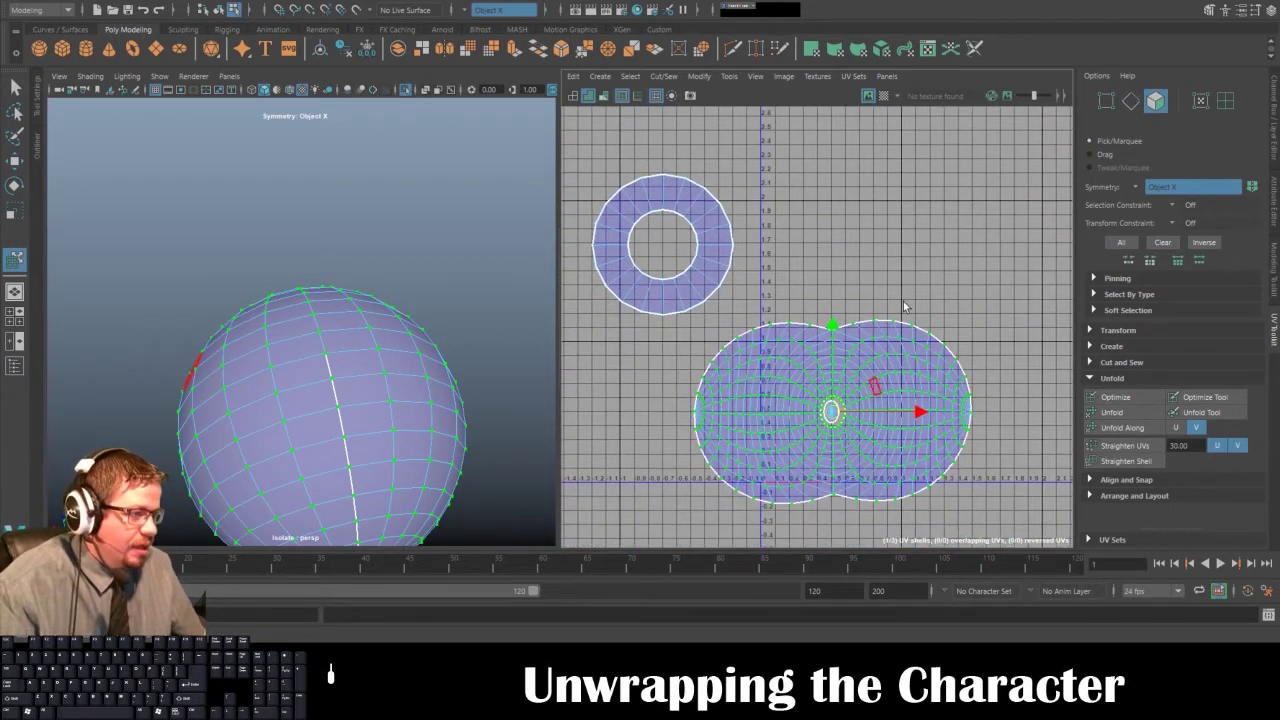
# - Move the pupil's UV shell out of the hole in the outer eyeball shell and place it beside the iris ring
pyautogui.click(875, 390)
pyautogui.click(834, 416)
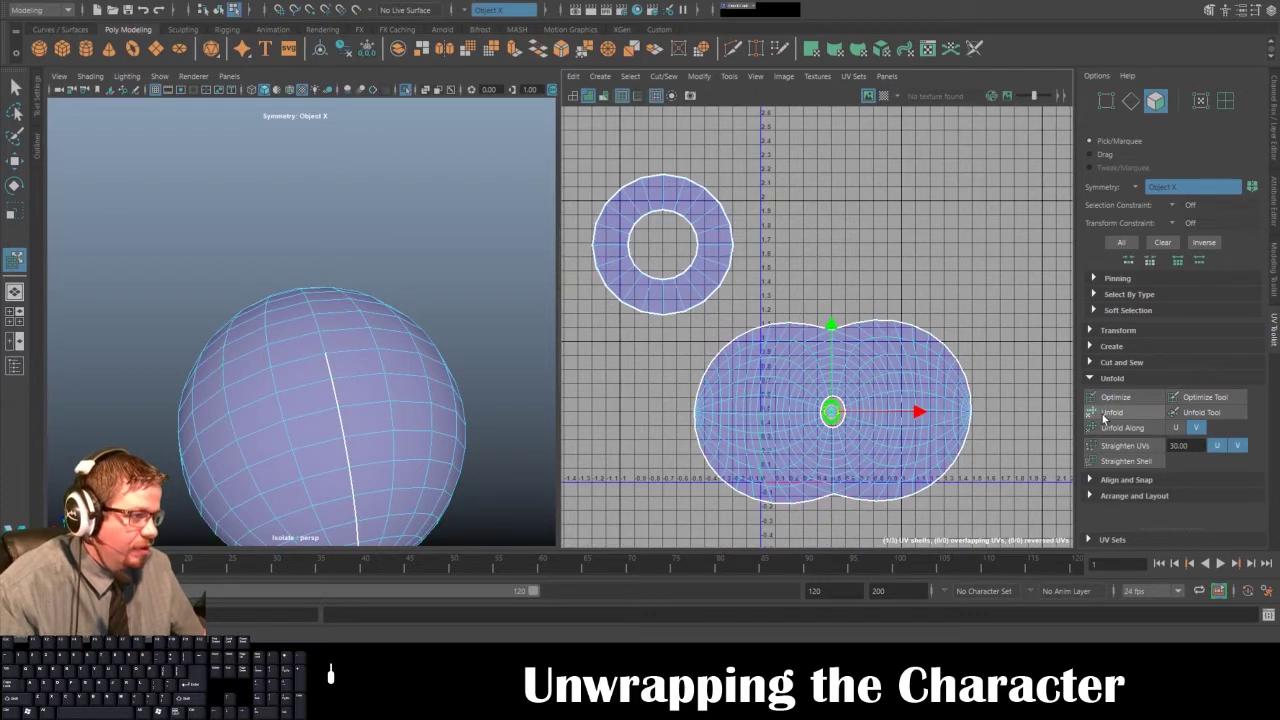
pyautogui.click(831, 418)
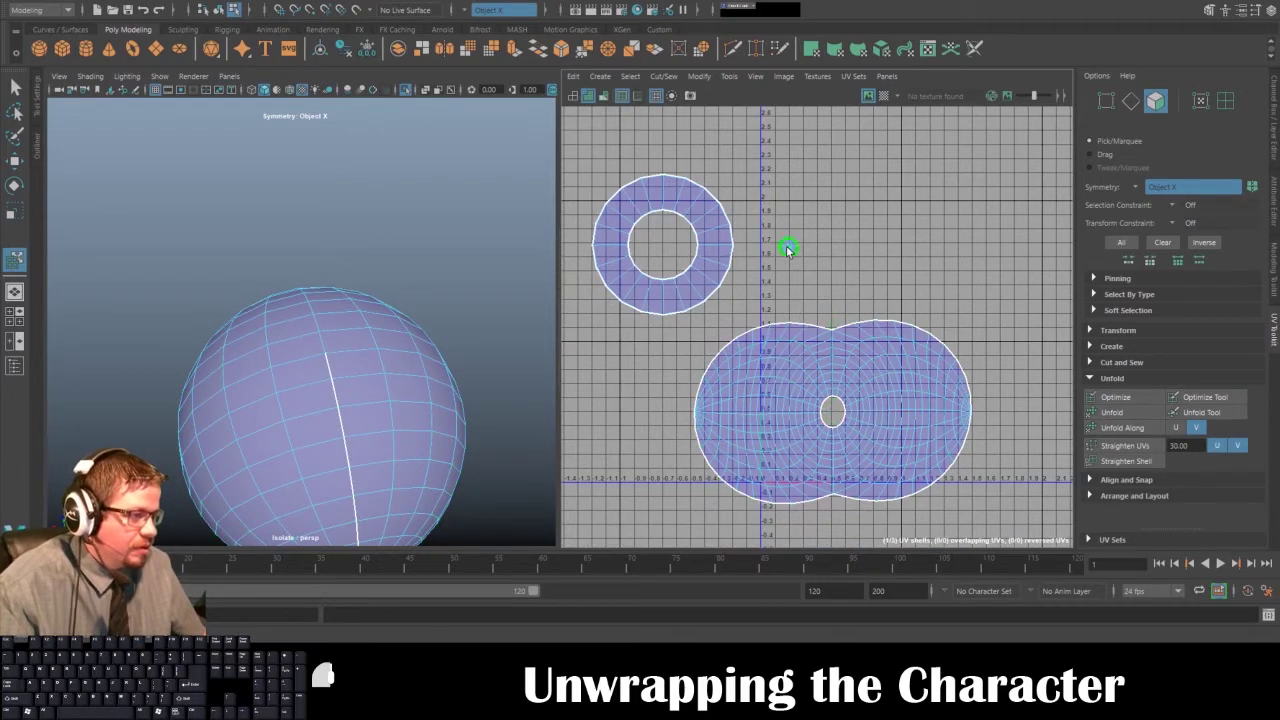
pyautogui.click(831, 420)
pyautogui.click(823, 451)
pyautogui.scroll(-1, 828, 468)
pyautogui.moveTo(846, 474)
pyautogui.keyDown('alt'); pyautogui.mouseDown(button='middle')
pyautogui.moveTo(856, 411)
pyautogui.moveTo(853, 480)
pyautogui.mouseUp(button='middle'); pyautogui.keyUp('alt')
pyautogui.keyDown('alt'); pyautogui.moveTo(853, 480); pyautogui.dragTo(826, 431, button='right'); pyautogui.keyUp('alt')
pyautogui.click(841, 423)
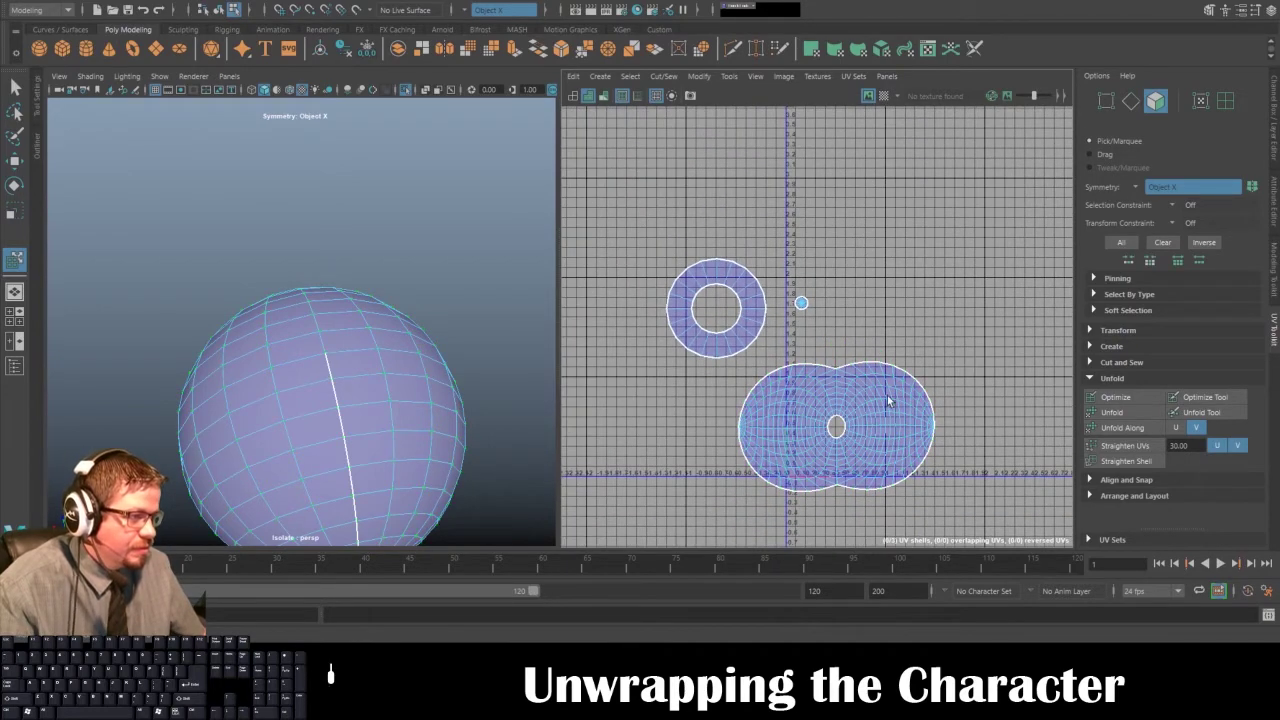
# - Move the outer eyeball shell clear of the others and lay out all of the eyeball's UV shells with Layout
pyautogui.moveTo(887, 396); pyautogui.dragTo(897, 174)
pyautogui.keyDown('alt'); pyautogui.moveTo(897, 174); pyautogui.dragTo(899, 343, button='middle'); pyautogui.keyUp('alt')
pyautogui.keyDown('alt'); pyautogui.moveTo(899, 343); pyautogui.dragTo(740, 424, button='right'); pyautogui.keyUp('alt')
pyautogui.moveTo(679, 318); pyautogui.dragTo(1030, 578)
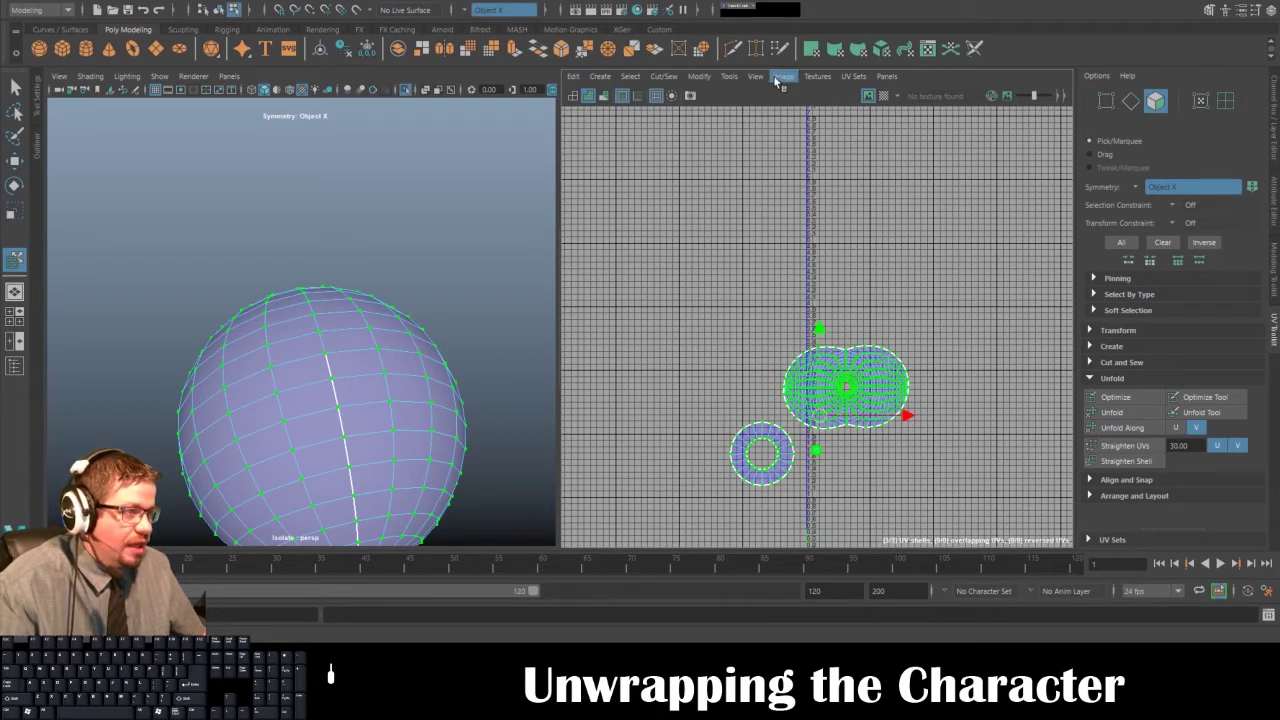
pyautogui.click(699, 78)
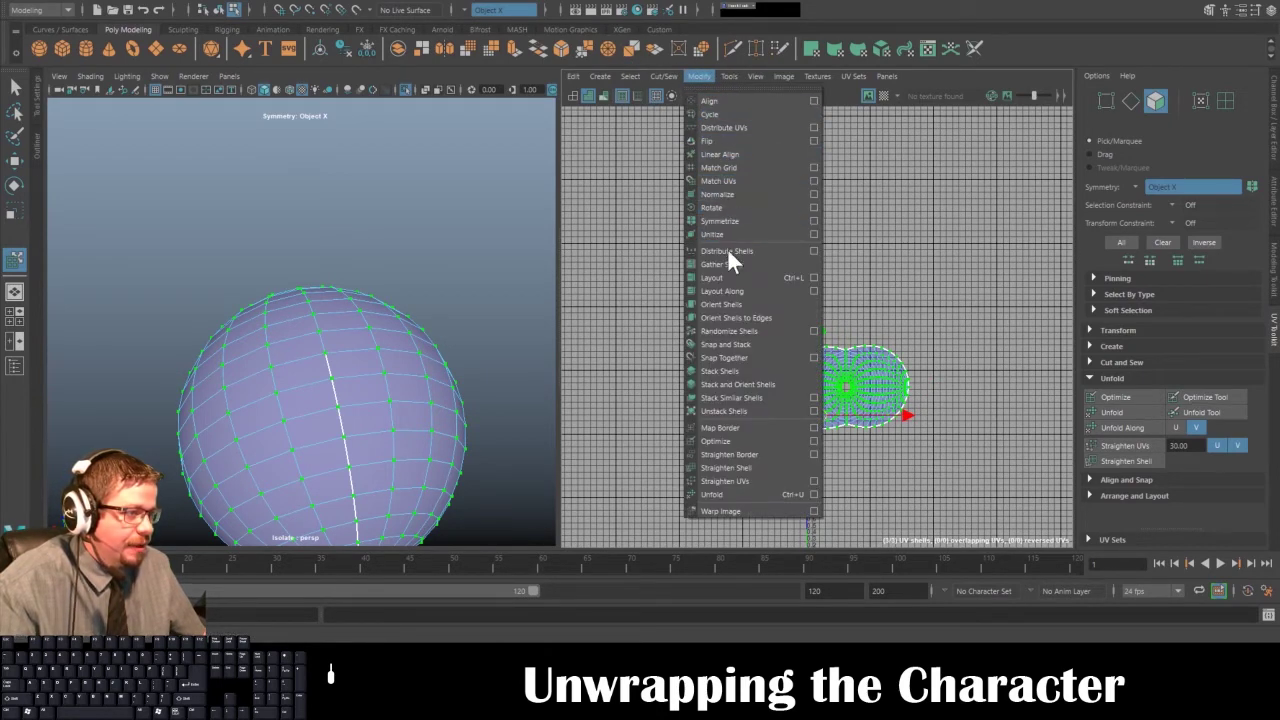
pyautogui.click(728, 277)
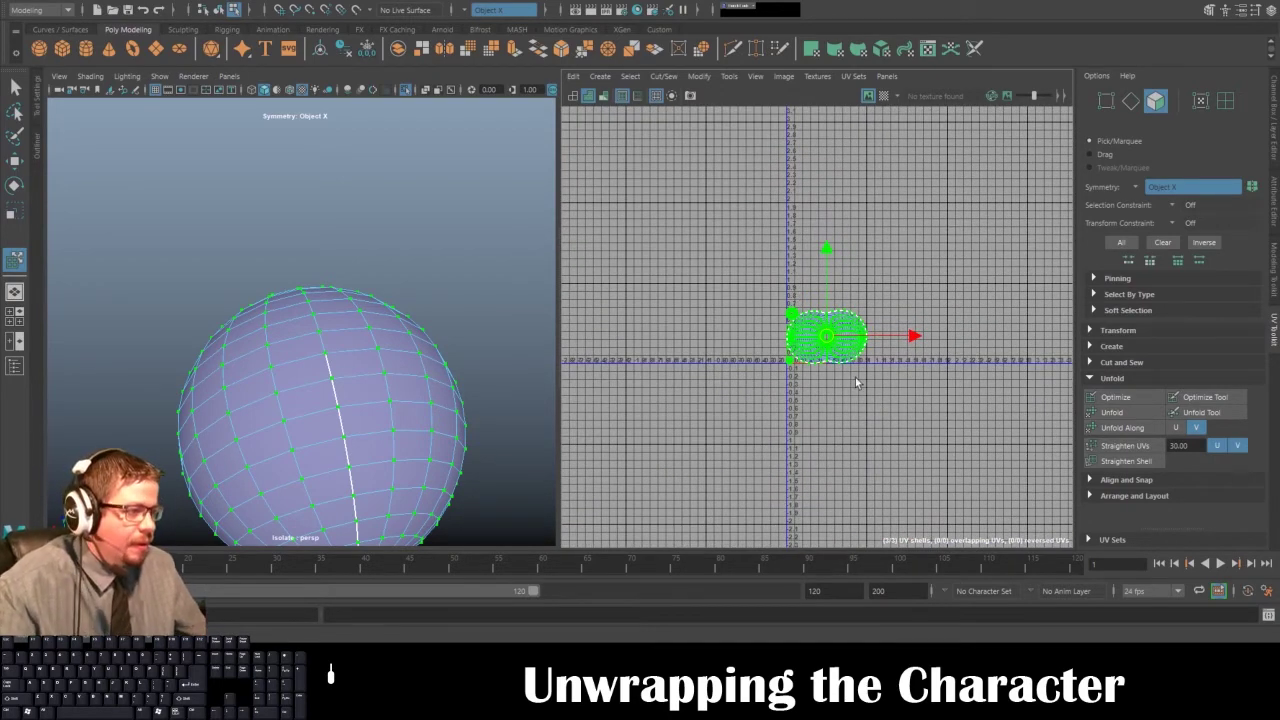
pyautogui.scroll(4, 857, 371)
pyautogui.keyDown('alt'); pyautogui.moveTo(843, 448); pyautogui.dragTo(854, 441, button='right'); pyautogui.keyUp('alt')
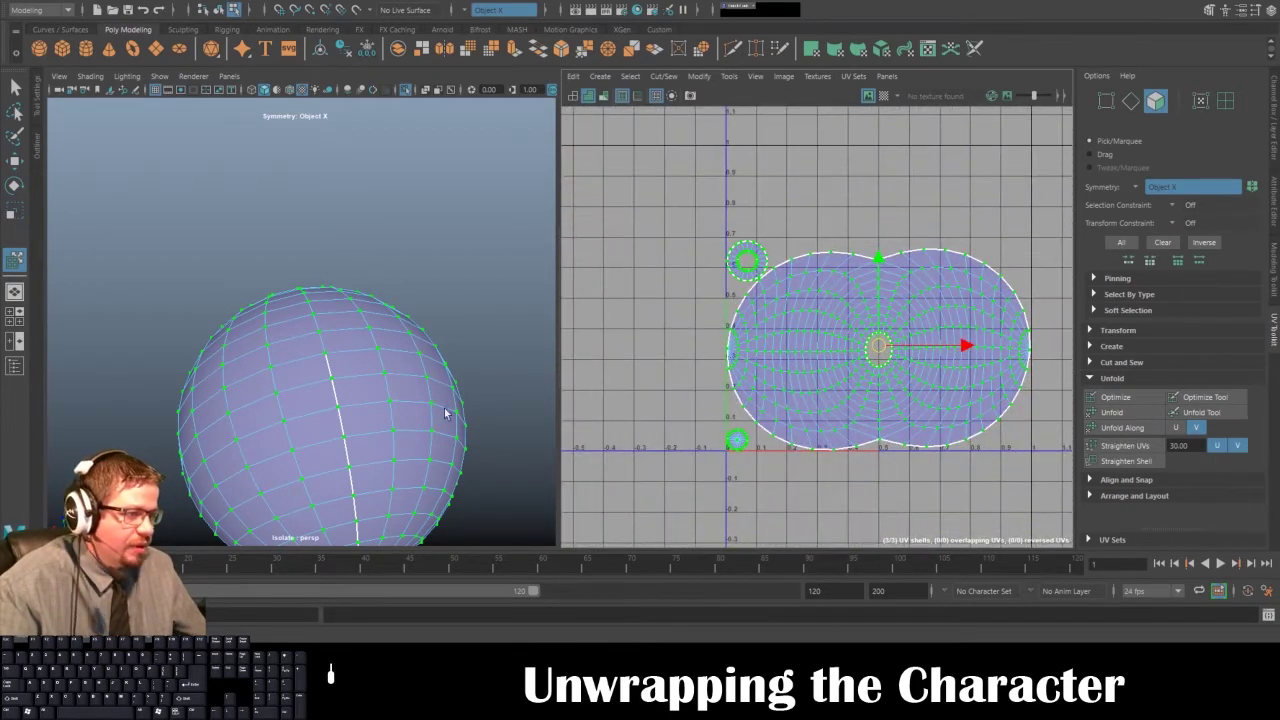
# - Return to object mode and remove the other eyeball, which still has its original UVs
pyautogui.keyDown('alt'); pyautogui.moveTo(282, 486); pyautogui.dragTo(600, 385); pyautogui.keyUp('alt')
pyautogui.moveTo(373, 271); pyautogui.dragTo(432, 238, button='right')
pyautogui.keyDown('alt'); pyautogui.moveTo(473, 461); pyautogui.dragTo(407, 428, button='right'); pyautogui.keyUp('alt')
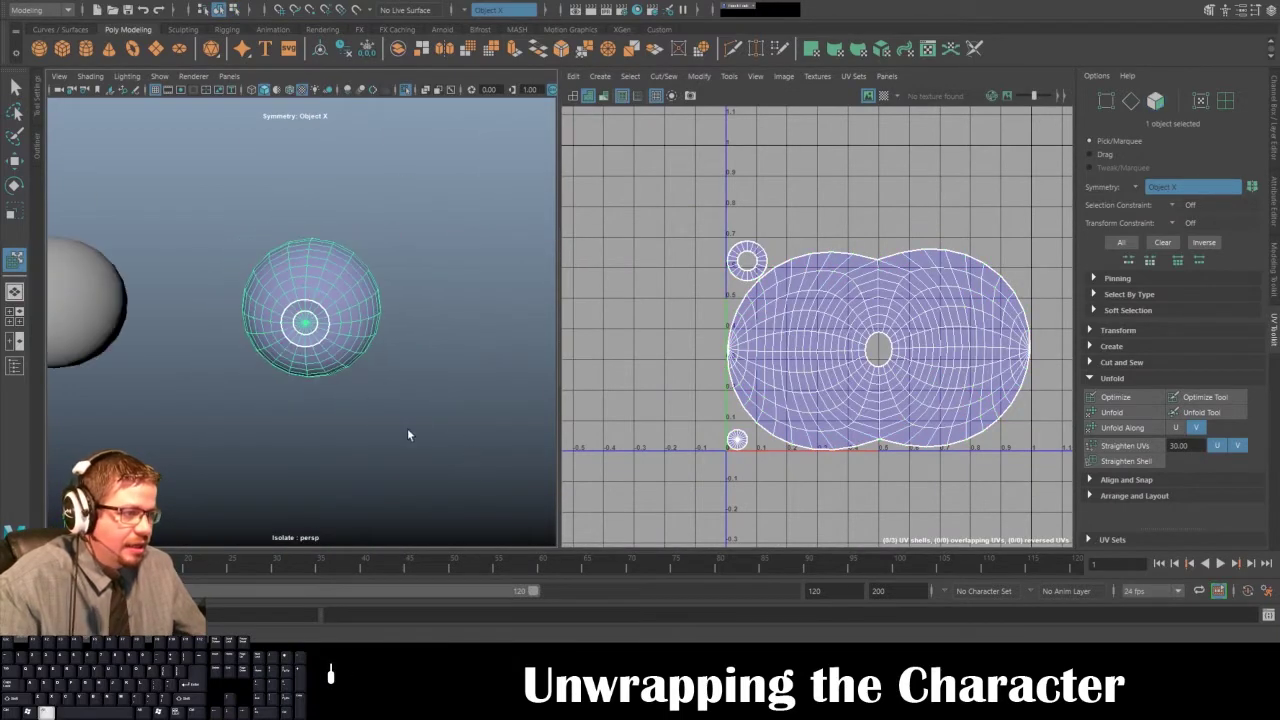
pyautogui.click(400, 428)
pyautogui.keyDown('alt'); pyautogui.moveTo(292, 408); pyautogui.dragTo(424, 407, button='middle'); pyautogui.keyUp('alt')
pyautogui.keyDown('alt'); pyautogui.moveTo(260, 317); pyautogui.dragTo(342, 317, button='middle'); pyautogui.keyUp('alt')
pyautogui.click(318, 326)
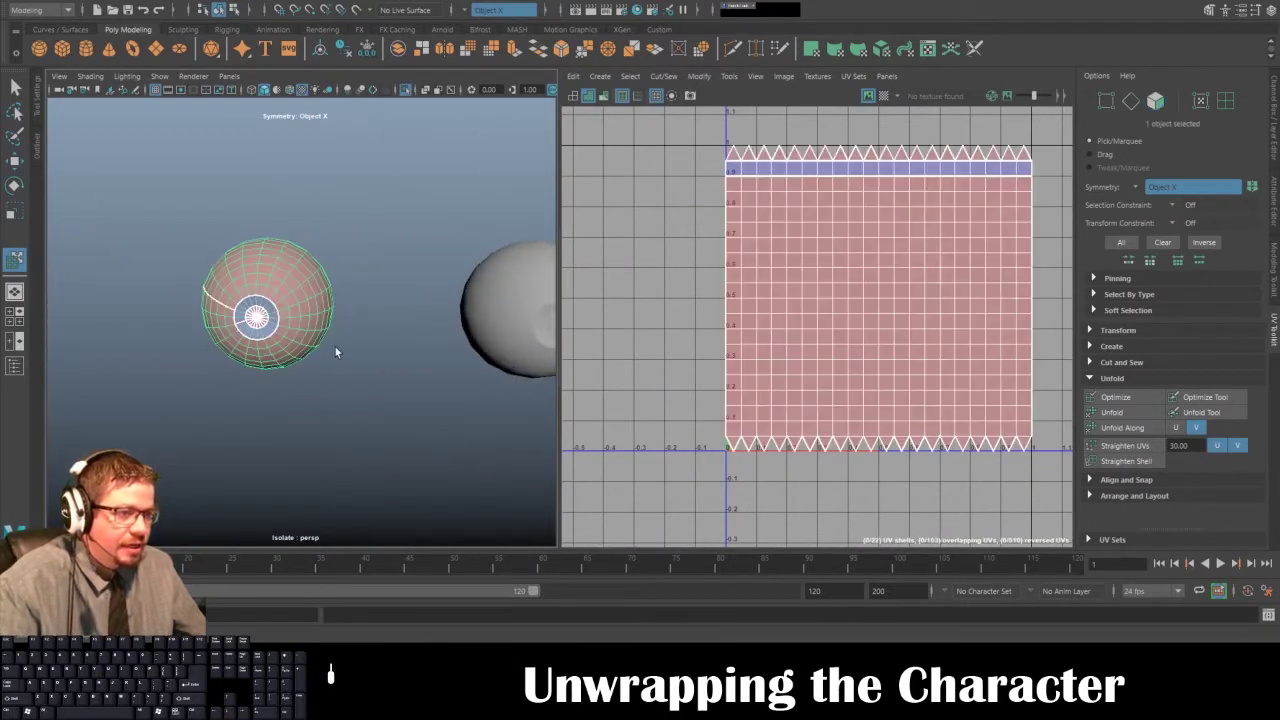
pyautogui.keyDown('alt'); pyautogui.moveTo(358, 371); pyautogui.dragTo(347, 434, button='middle'); pyautogui.keyUp('alt')
pyautogui.keyDown('alt'); pyautogui.moveTo(347, 434); pyautogui.dragTo(257, 369, button='right'); pyautogui.keyUp('alt')
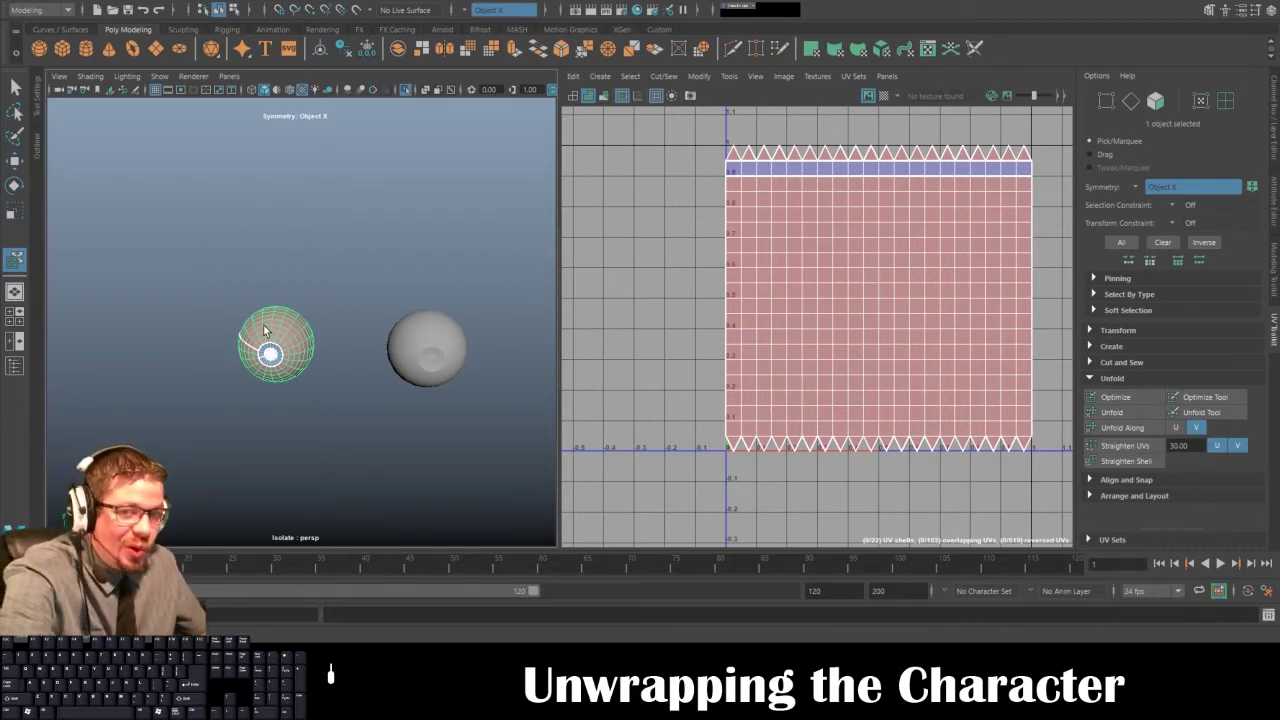
pyautogui.hotkey('ctrl', 'h')
# - Select the unwrapped eyeball with the Move tool, switch to the four-view layout and frame the eyeball in the front view
pyautogui.click(392, 358)
pyautogui.press('w')
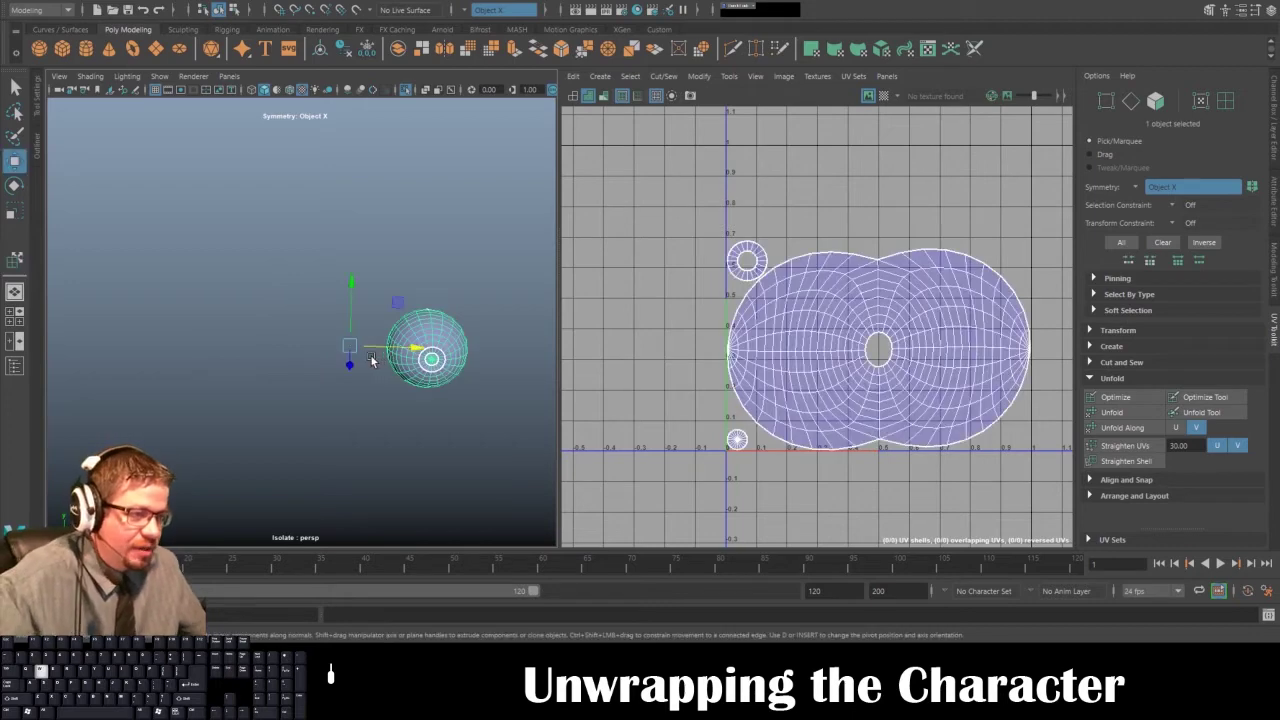
pyautogui.press('space')
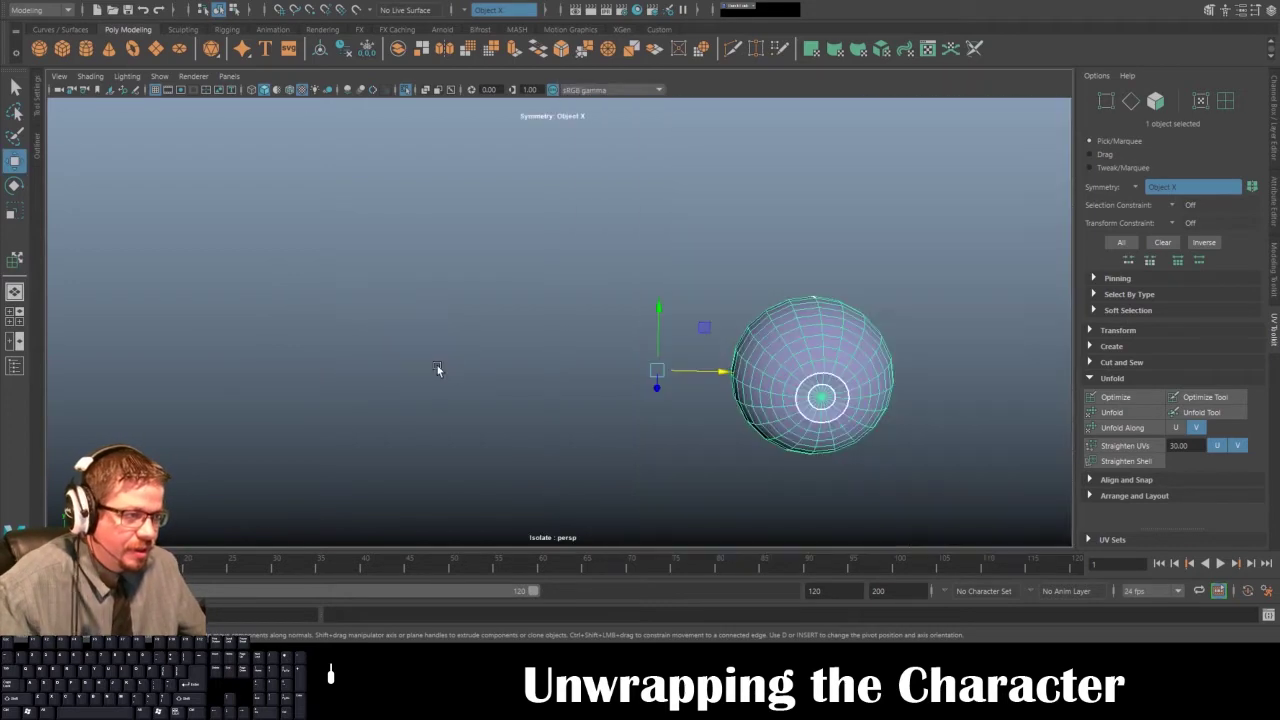
pyautogui.press('space')
pyautogui.scroll(-3, 314, 306)
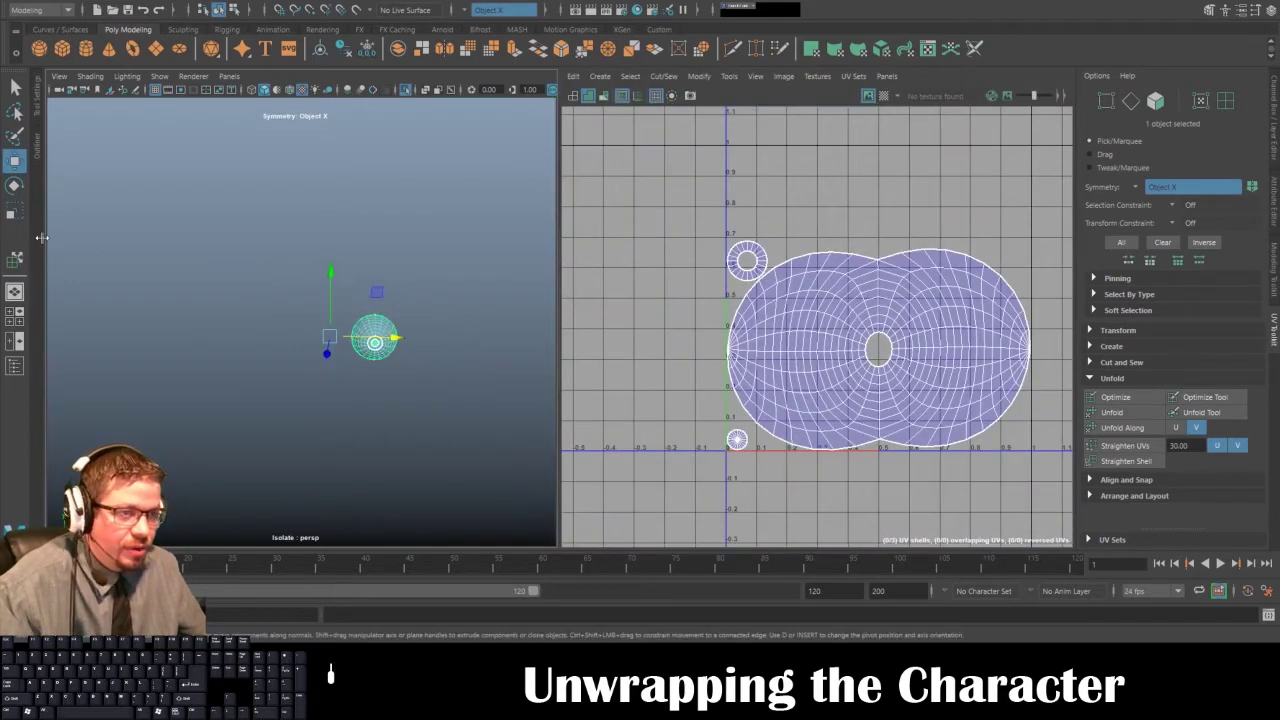
pyautogui.click(14, 320)
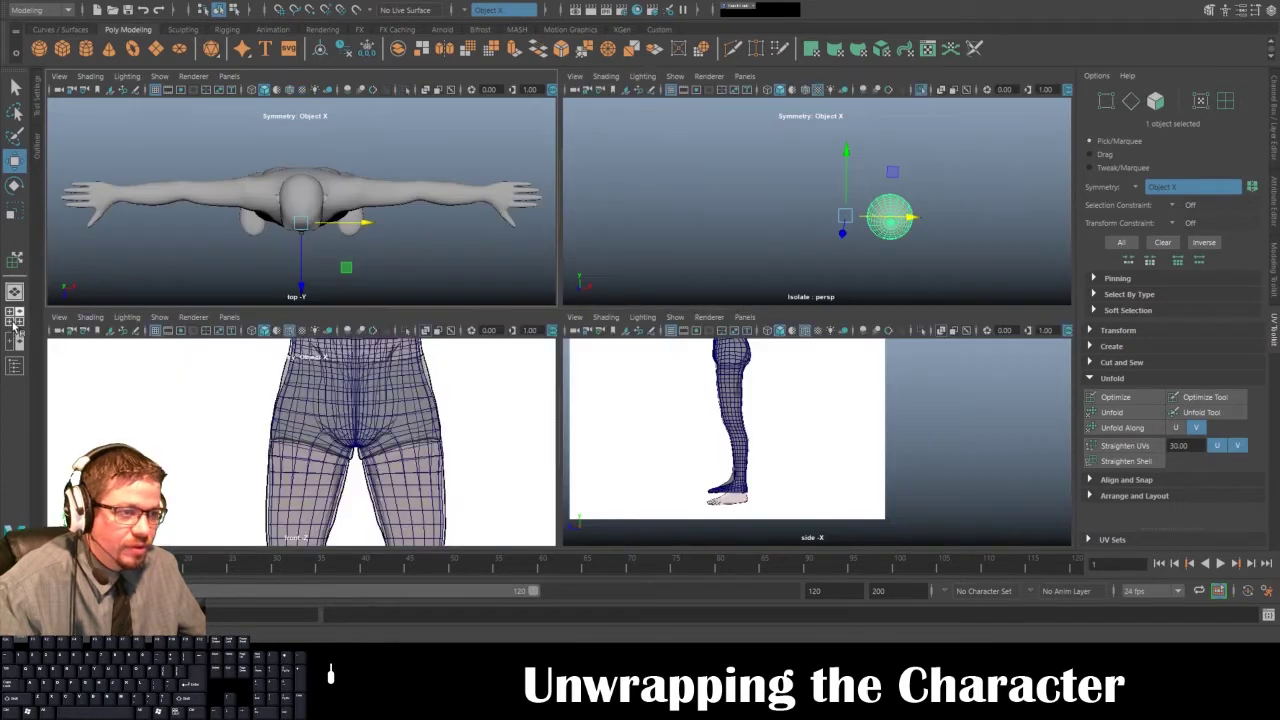
pyautogui.press('f')
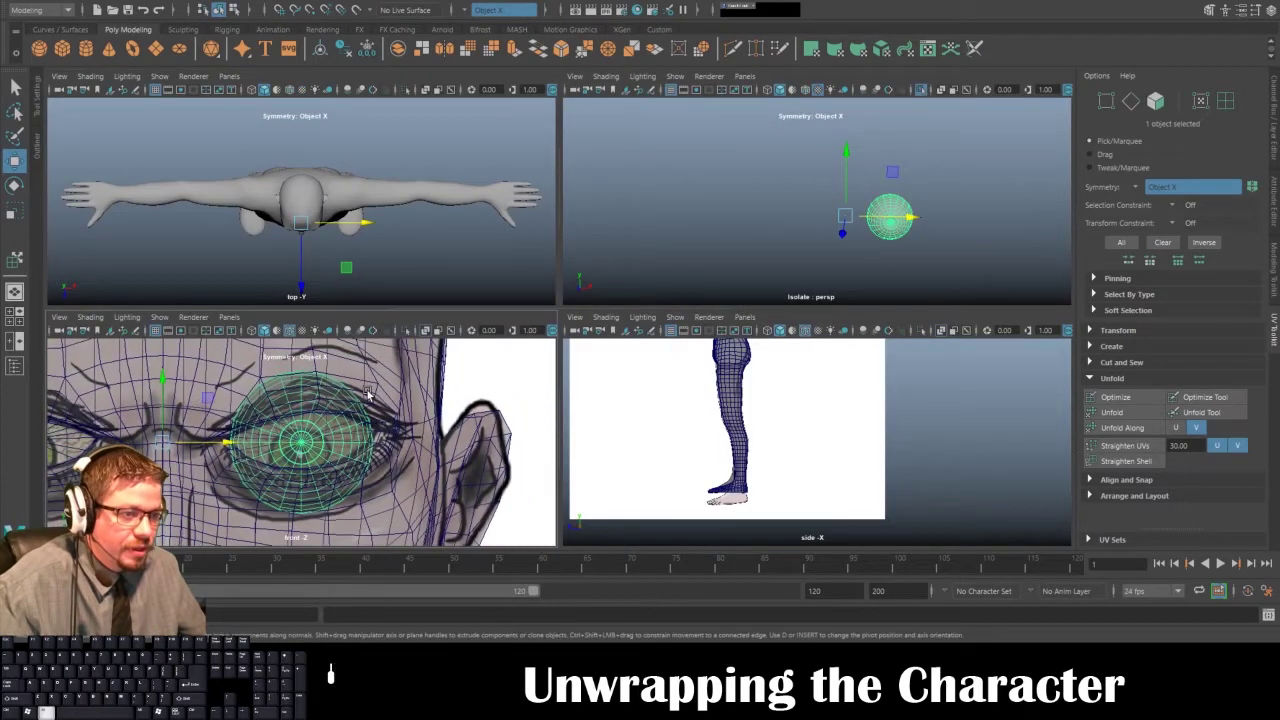
# - Duplicate the unwrapped eyeball and mirror the copy to the other side by setting its Scale X to -1
pyautogui.click(1275, 127)
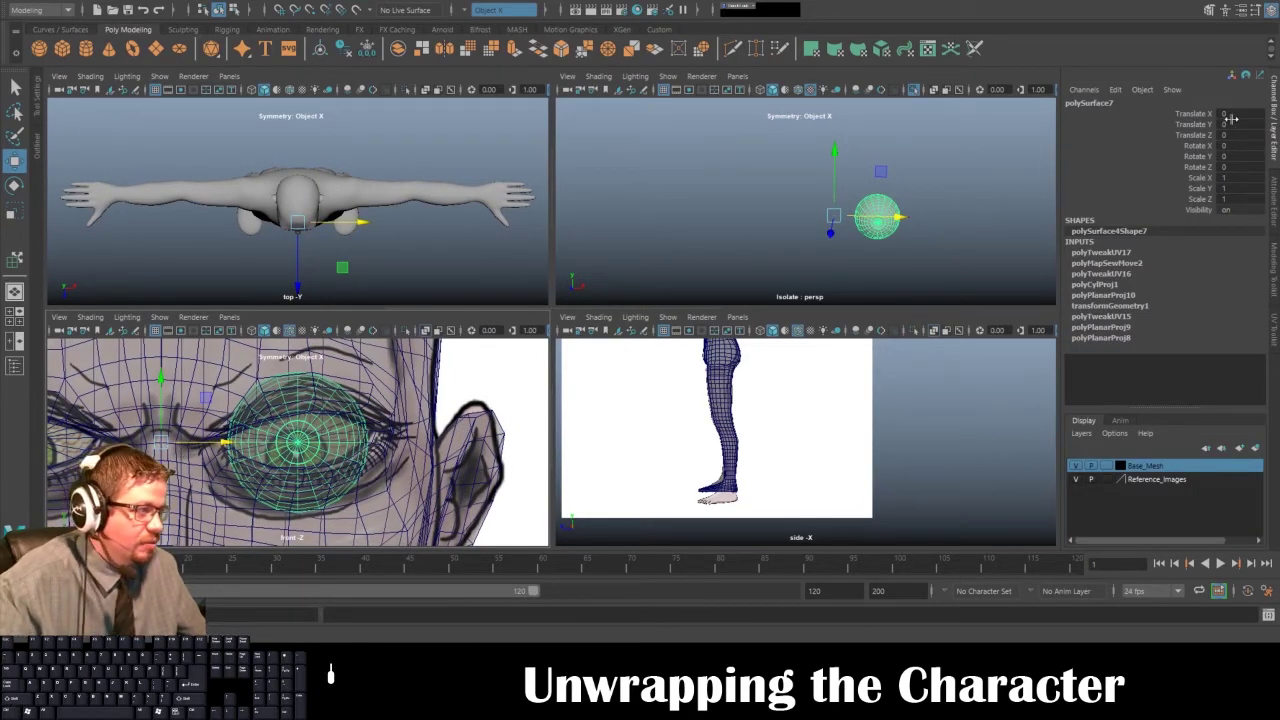
pyautogui.hotkey('ctrl', 'd')
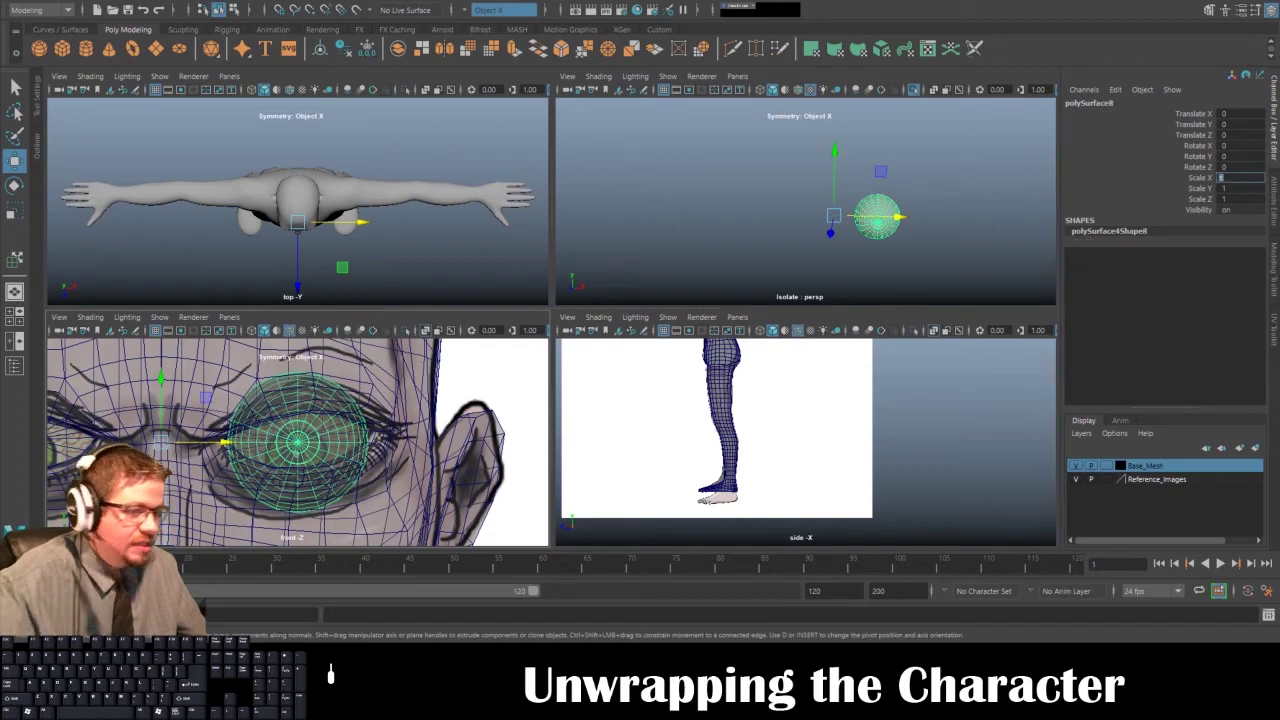
pyautogui.write('-1')
pyautogui.press('Return')
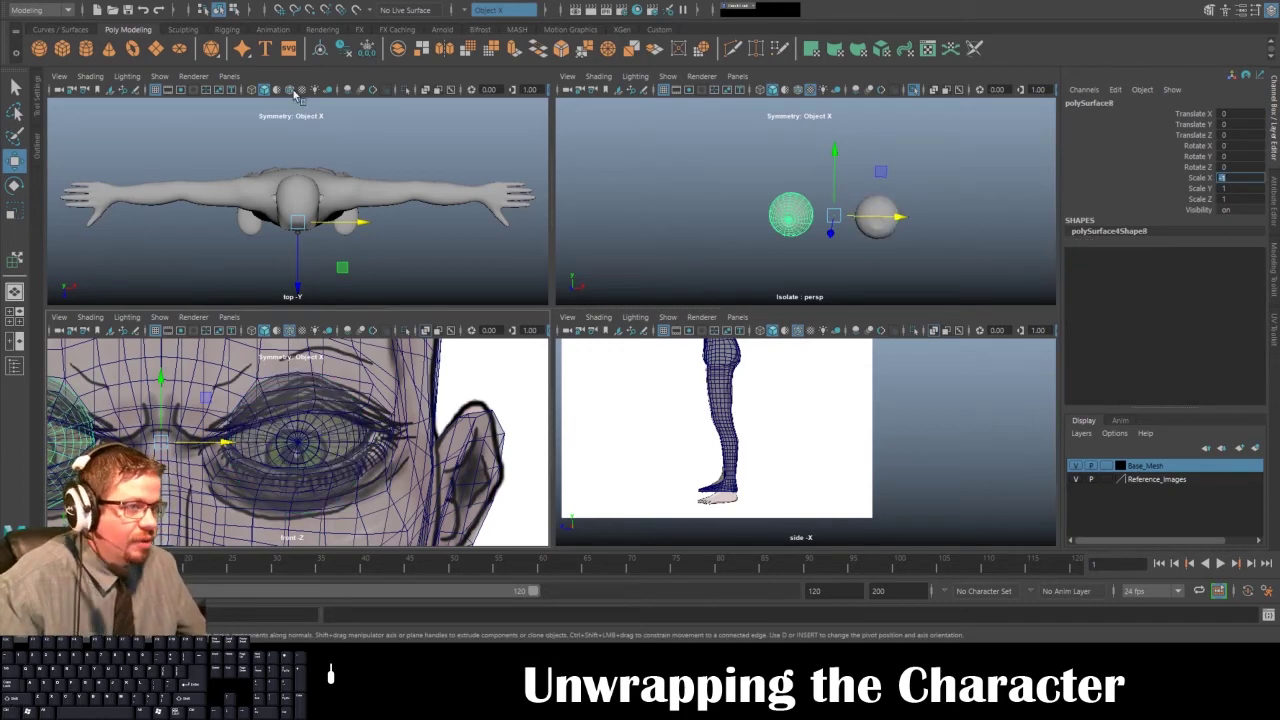
# - Switch to the Persp/UV Editor layout and select the mirrored eyeball to show its UVs
pyautogui.click(122, 1)
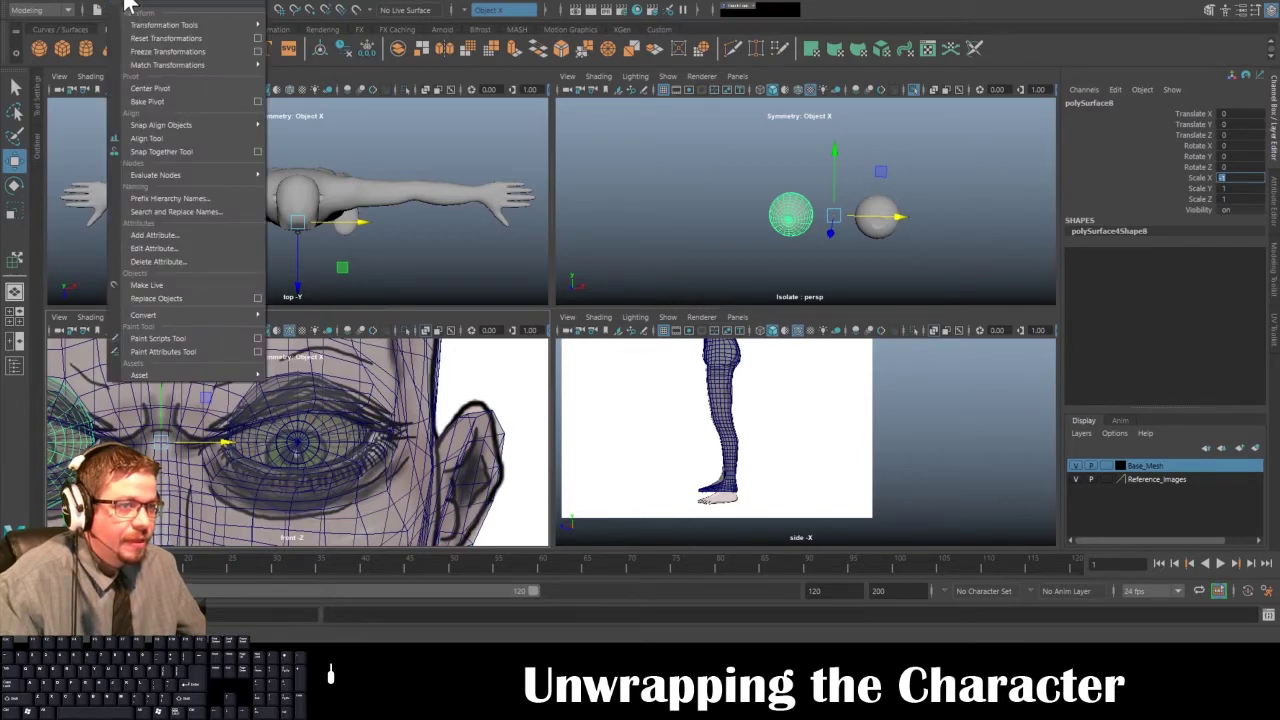
pyautogui.click(127, 2)
pyautogui.click(741, 78)
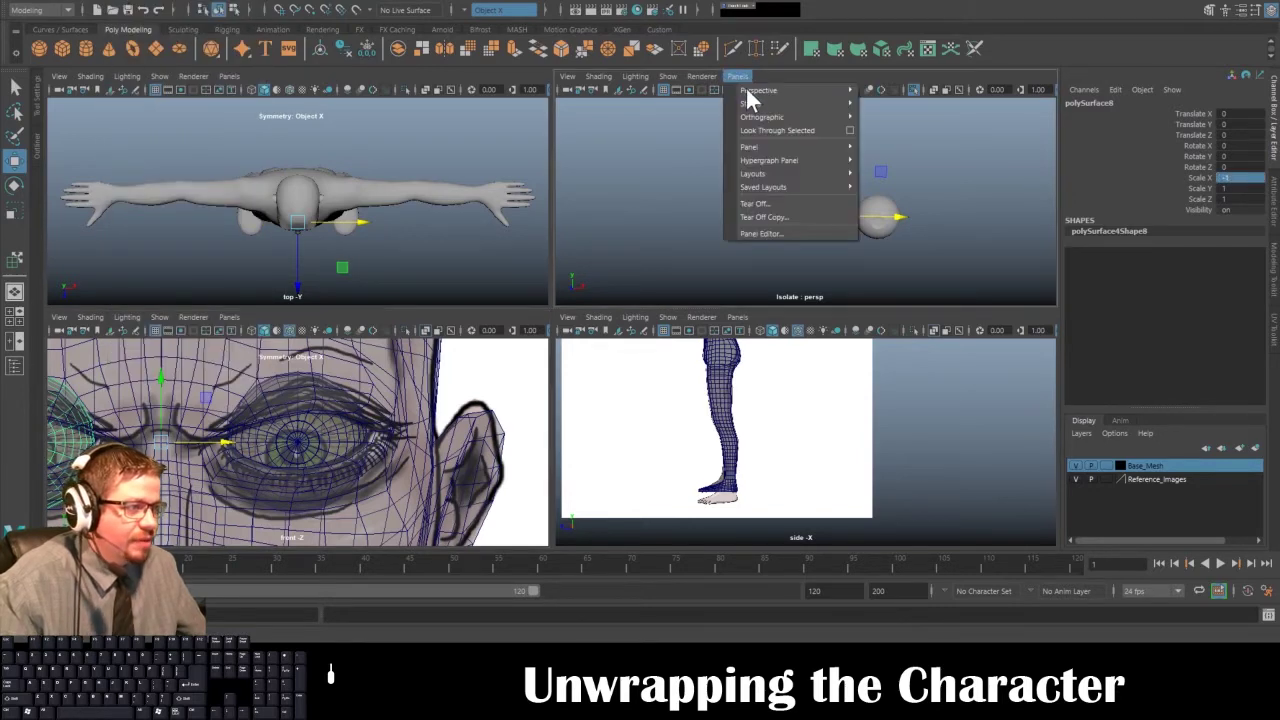
pyautogui.moveTo(773, 148)
pyautogui.moveTo(773, 184)
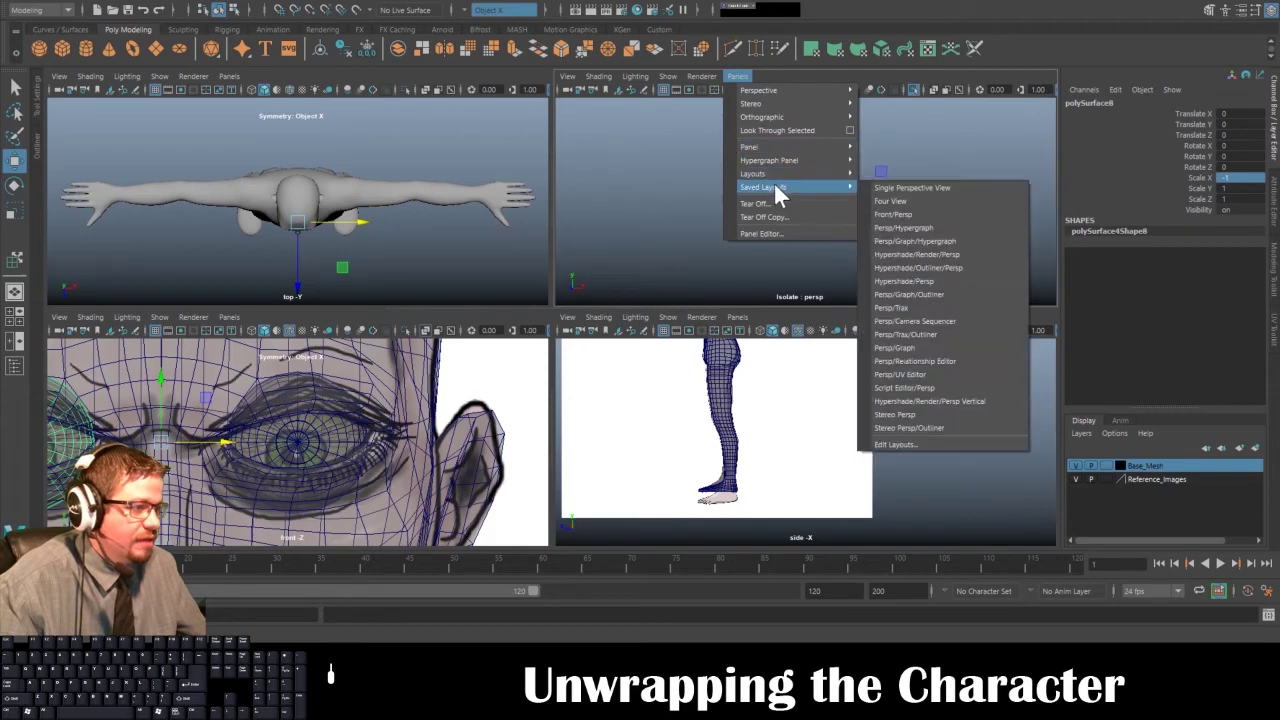
pyautogui.click(919, 373)
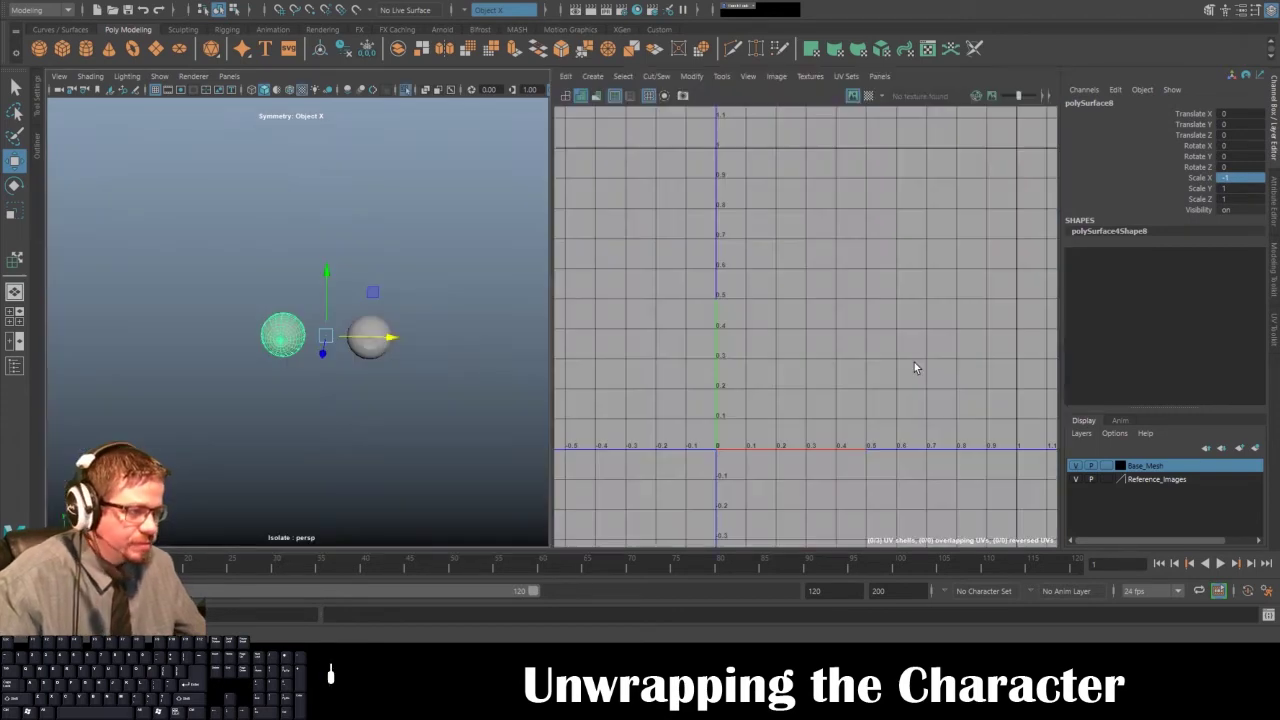
pyautogui.click(260, 335)
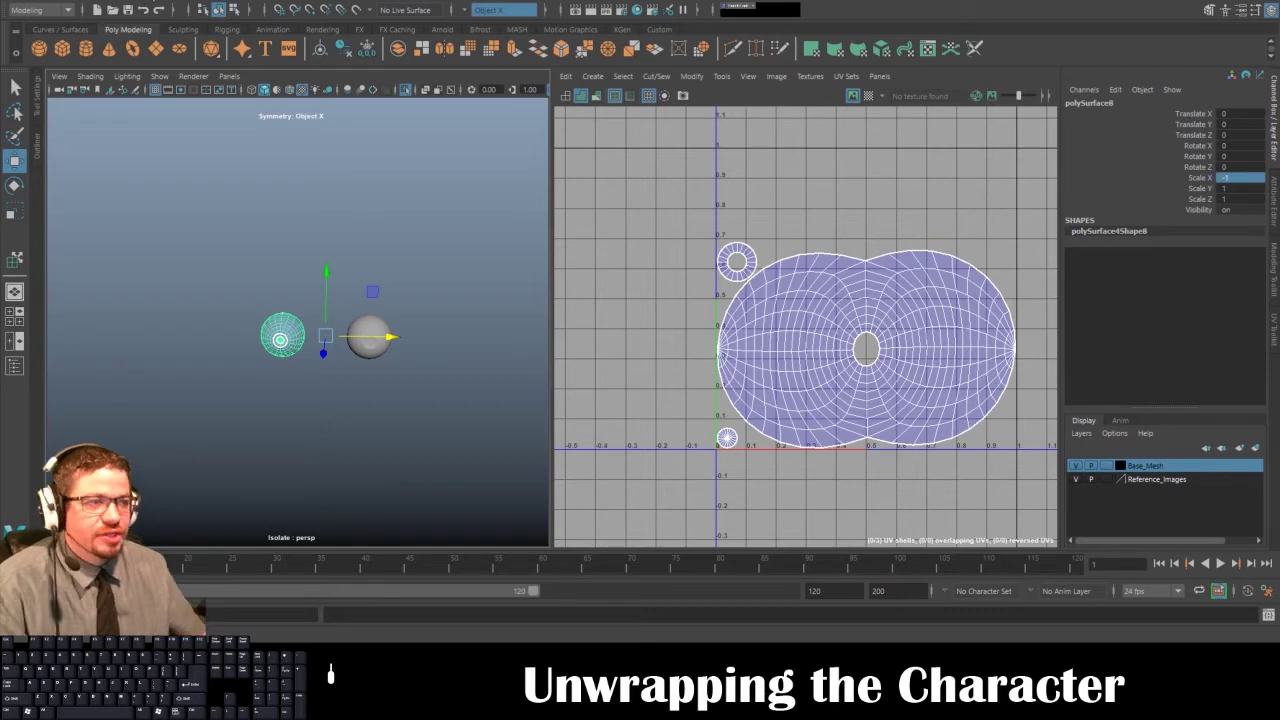
# - Freeze the mirrored eyeball's transformations and reselect it to check its UV shells
pyautogui.click(174, 5)
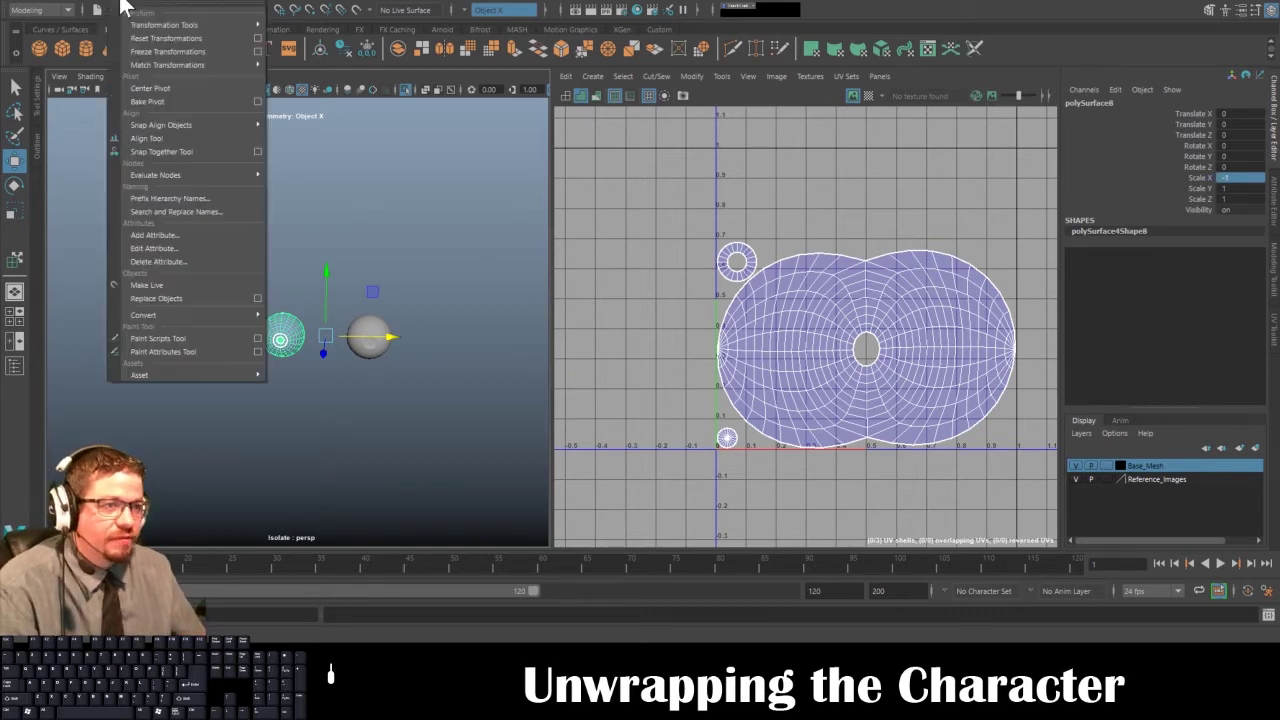
pyautogui.click(158, 49)
pyautogui.click(362, 413)
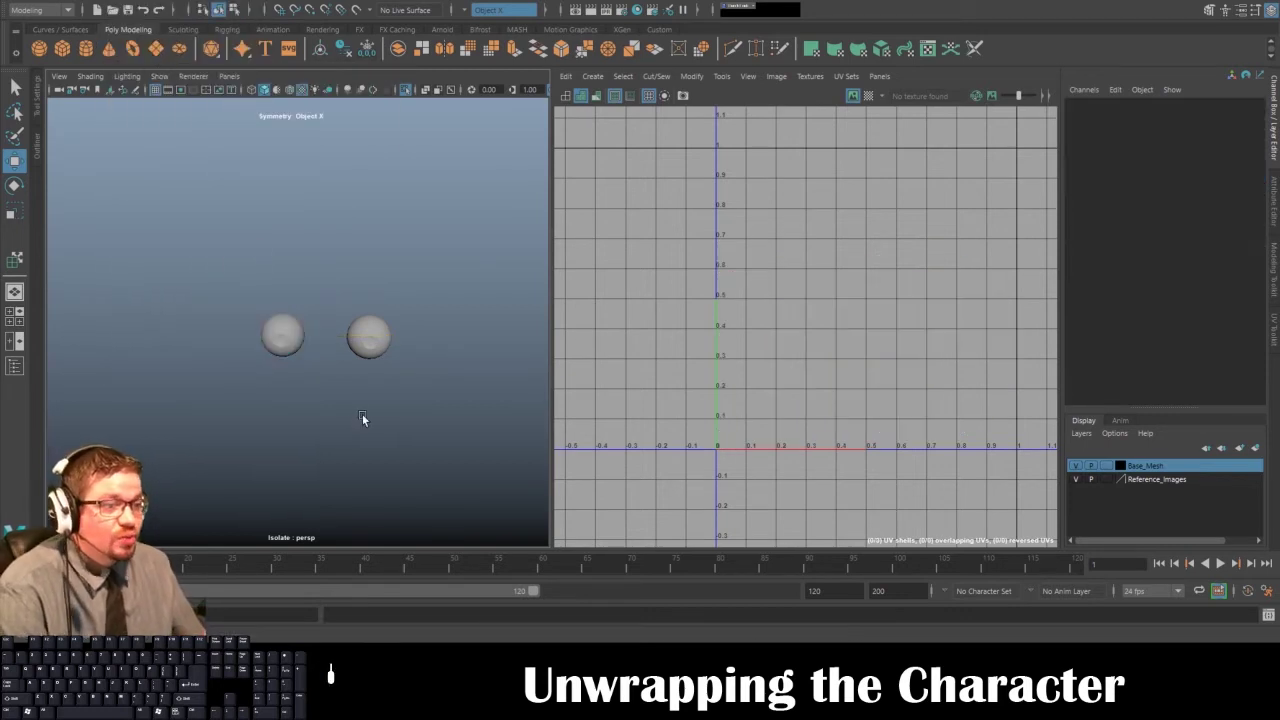
pyautogui.click(298, 346)
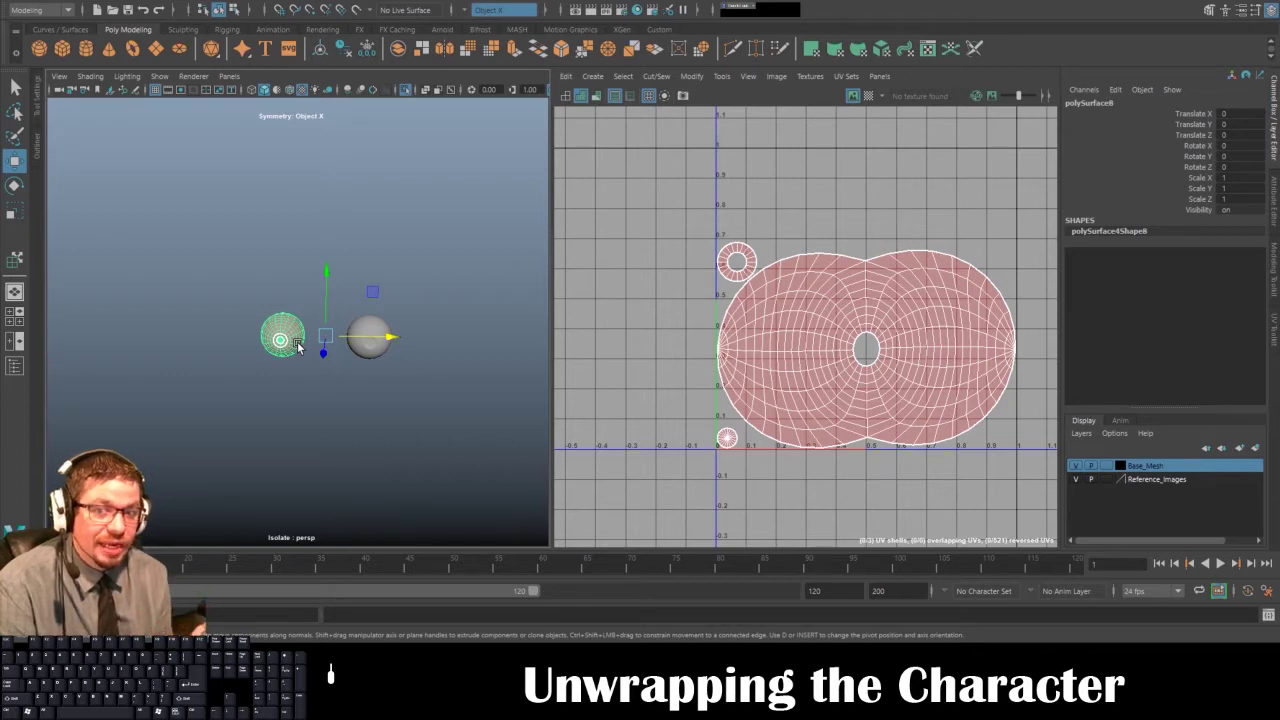
# - Select all UVs of the mirrored eyeball and flip them to correct their reversed orientation
pyautogui.click(721, 76)
pyautogui.click(750, 186)
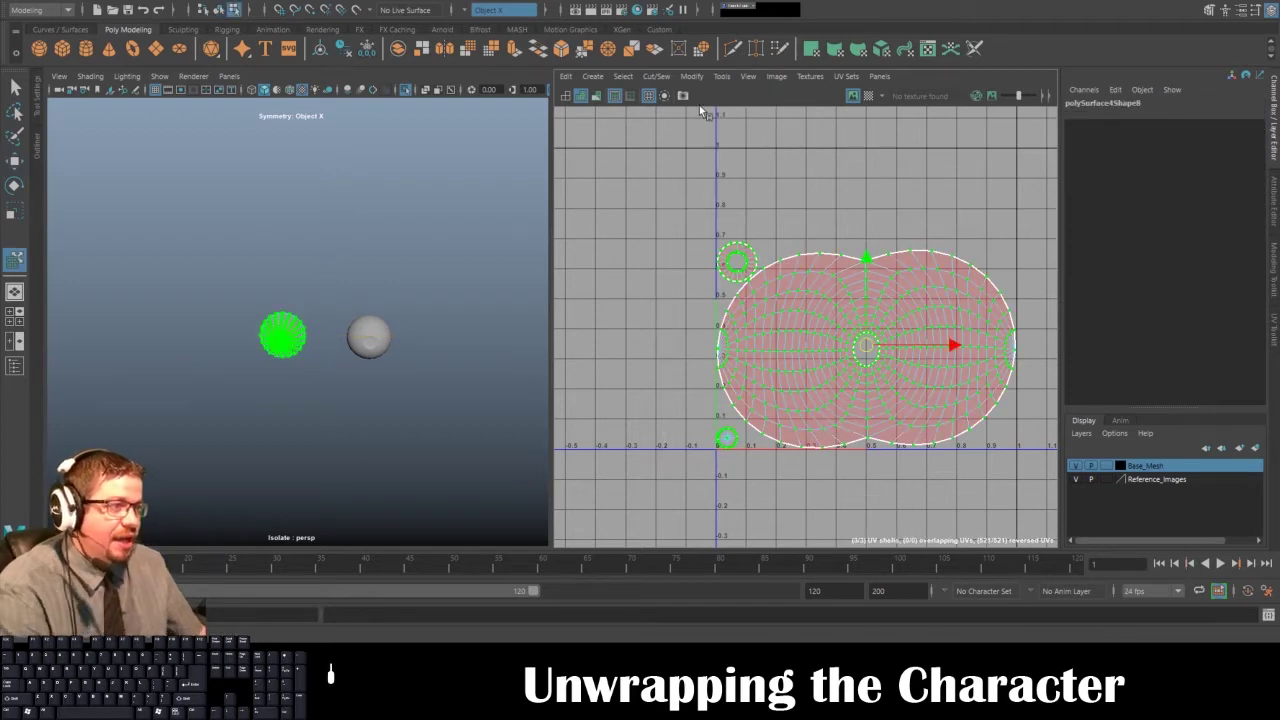
pyautogui.click(692, 77)
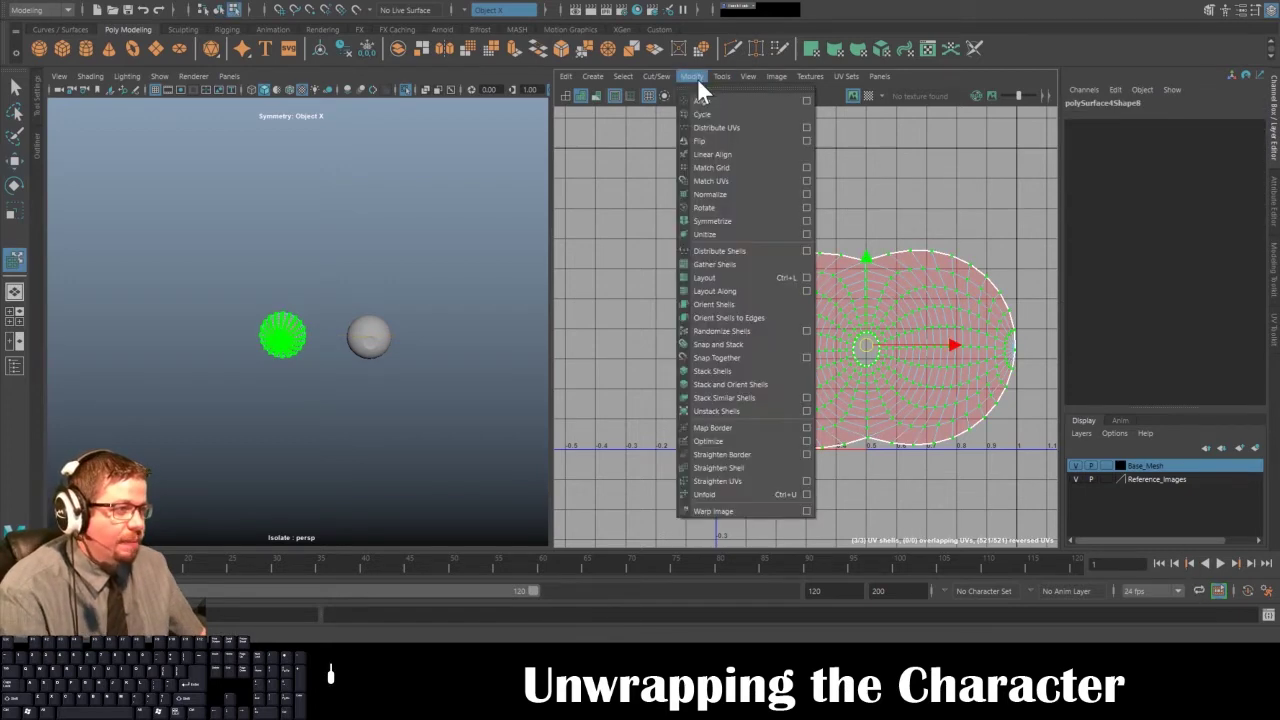
pyautogui.click(697, 77)
pyautogui.click(697, 78)
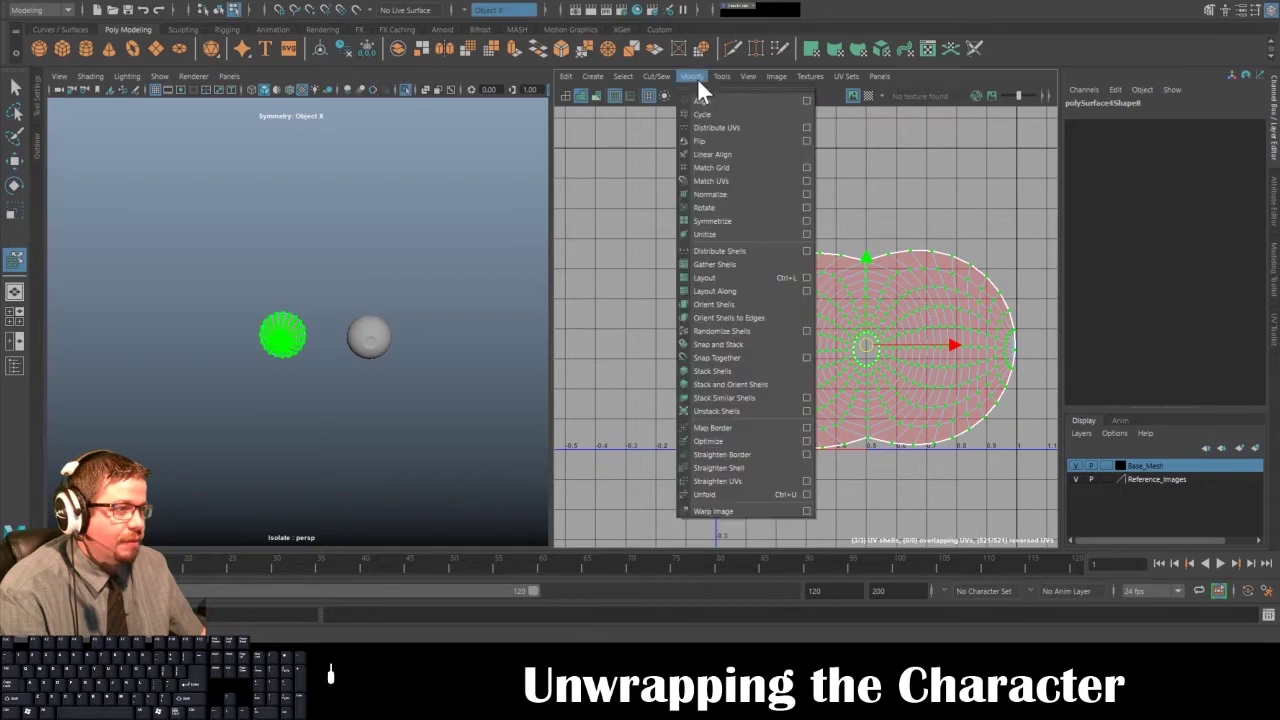
pyautogui.click(704, 140)
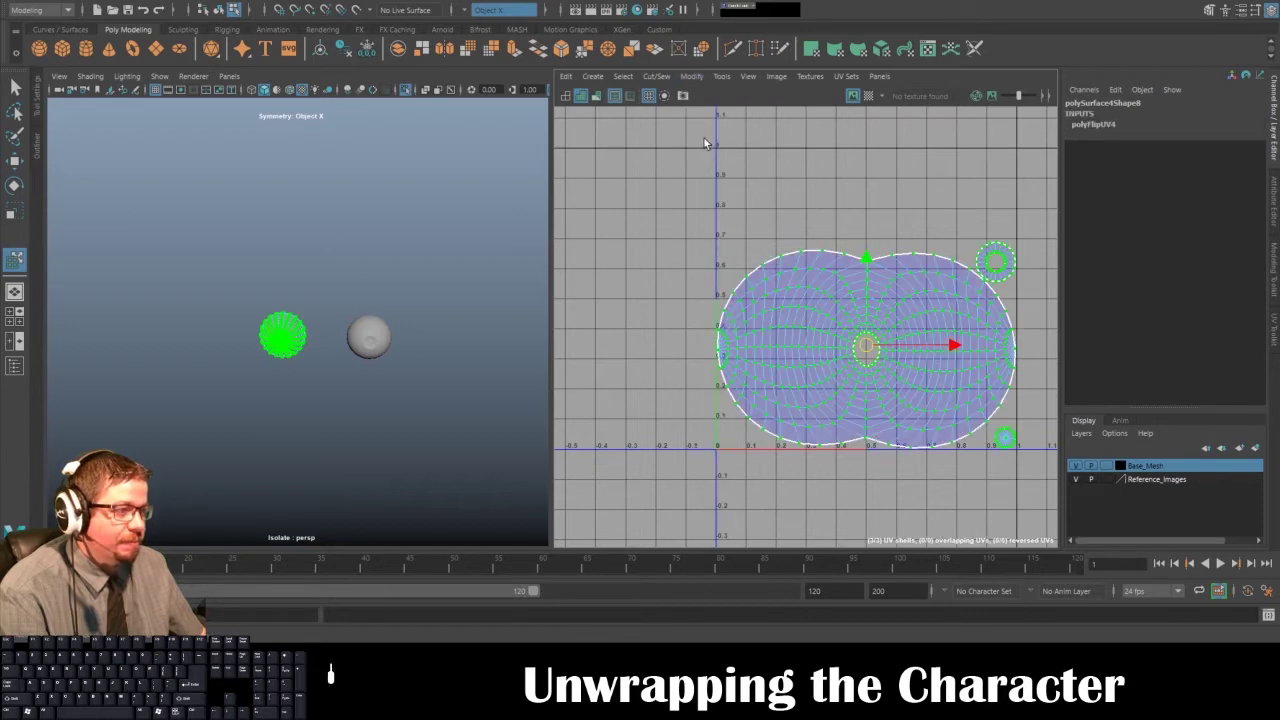
# - Run Layout on the mirrored eyeball's flipped UV shells and clear the UV selection
pyautogui.click(697, 77)
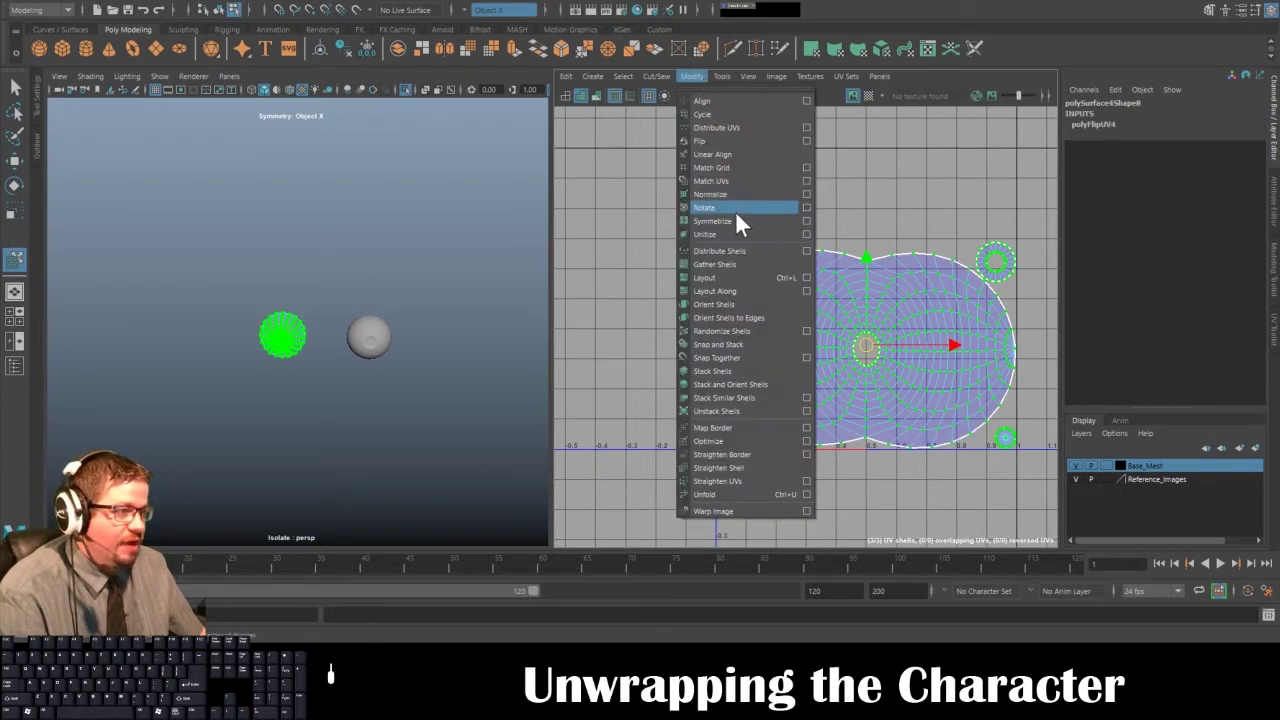
pyautogui.click(742, 278)
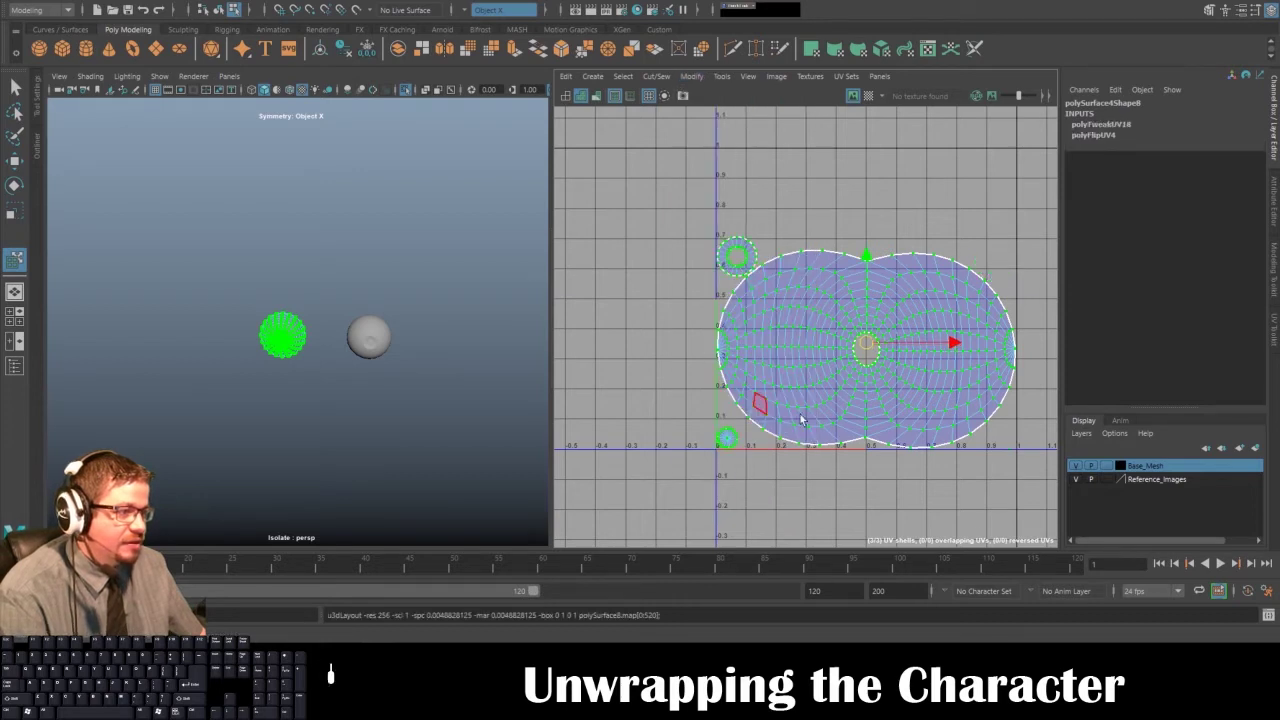
pyautogui.click(651, 298)
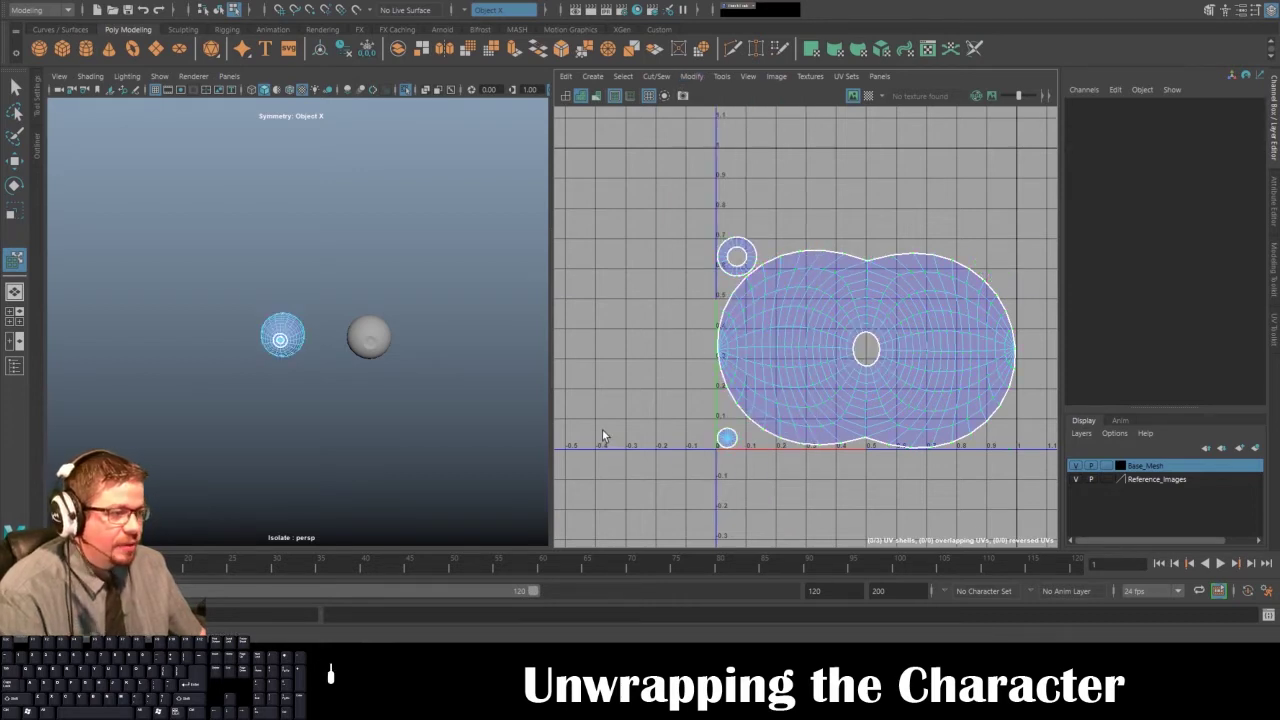
# - Return to object mode, compare the original eyeball's UV layout with the mirrored one, and deselect both eyeballs
pyautogui.moveTo(310, 330); pyautogui.dragTo(419, 264, button='right')
pyautogui.click(381, 314)
pyautogui.click(368, 336)
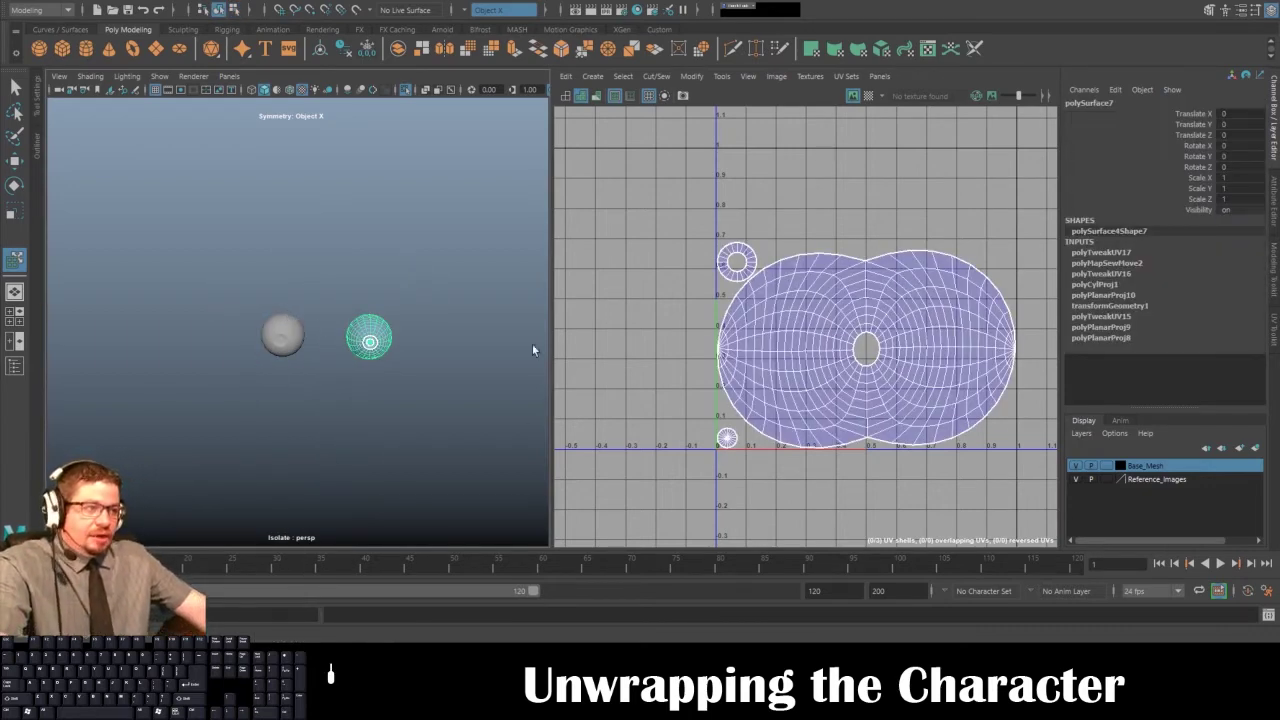
pyautogui.keyDown('alt'); pyautogui.moveTo(332, 353); pyautogui.dragTo(340, 400); pyautogui.keyUp('alt')
pyautogui.click(347, 393)
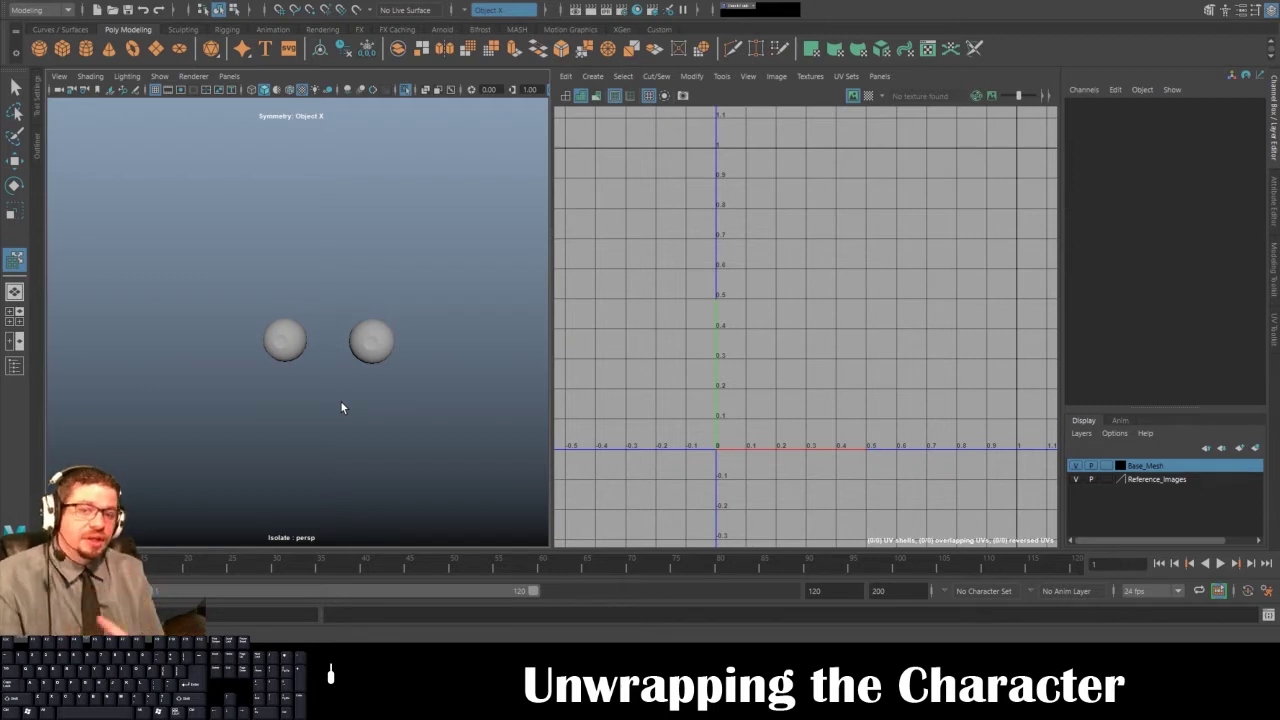
pyautogui.click(280, 358)
pyautogui.click(410, 487)
pyautogui.scroll(-3, 297, 350)
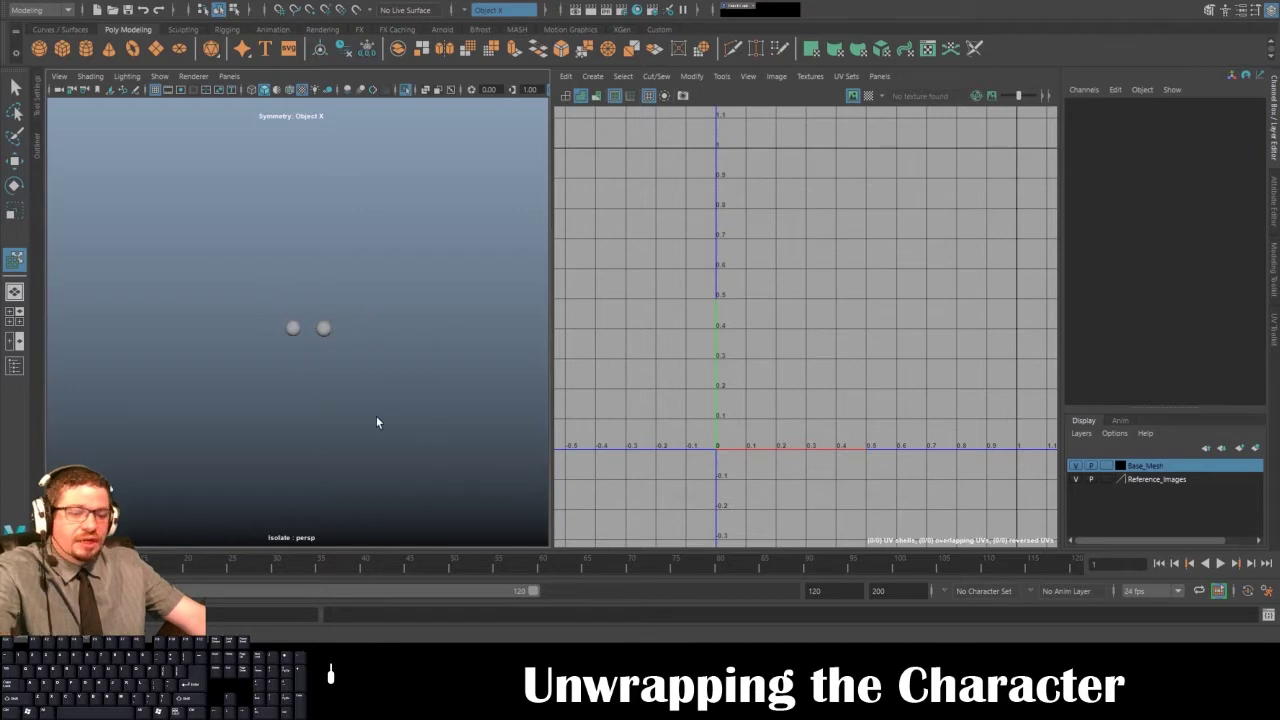
# - Exit isolate selection, select the character body and frame both the whole figure and its UV layout
pyautogui.hotkey('shift', 'i')
pyautogui.click(294, 413)
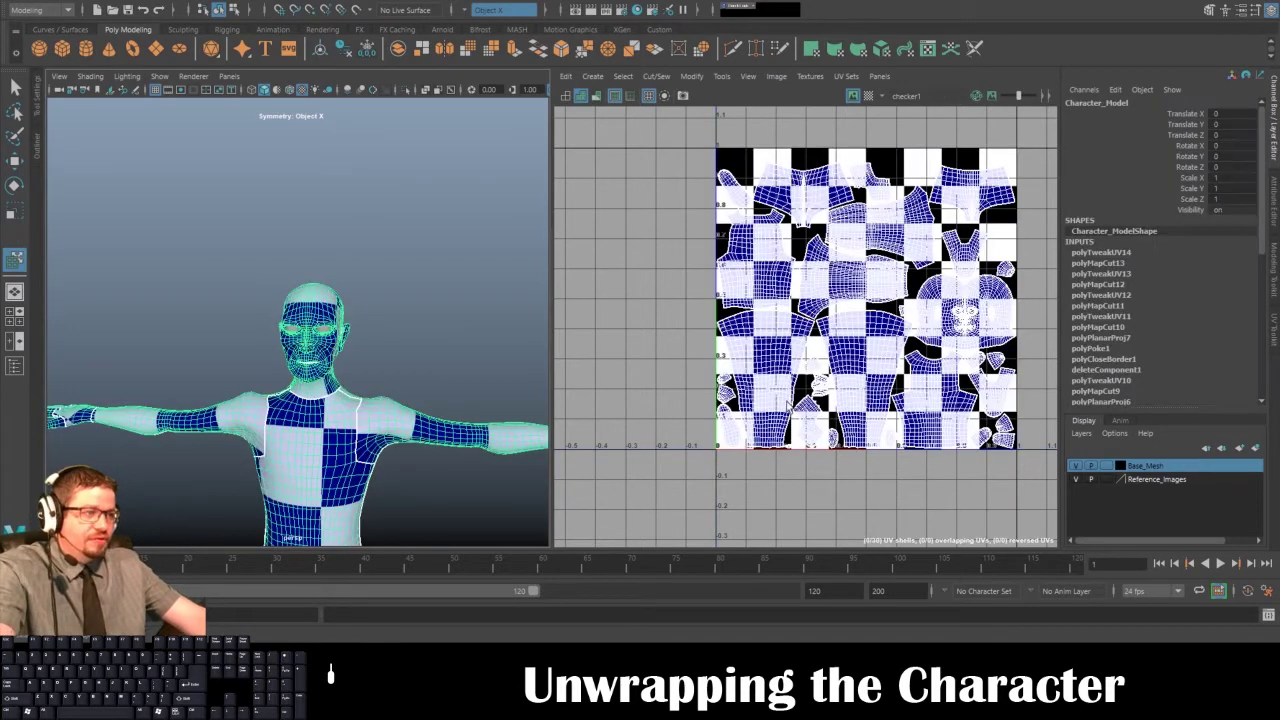
pyautogui.scroll(-4, 790, 408)
pyautogui.keyDown('alt'); pyautogui.moveTo(680, 363); pyautogui.dragTo(636, 455, button='middle'); pyautogui.keyUp('alt')
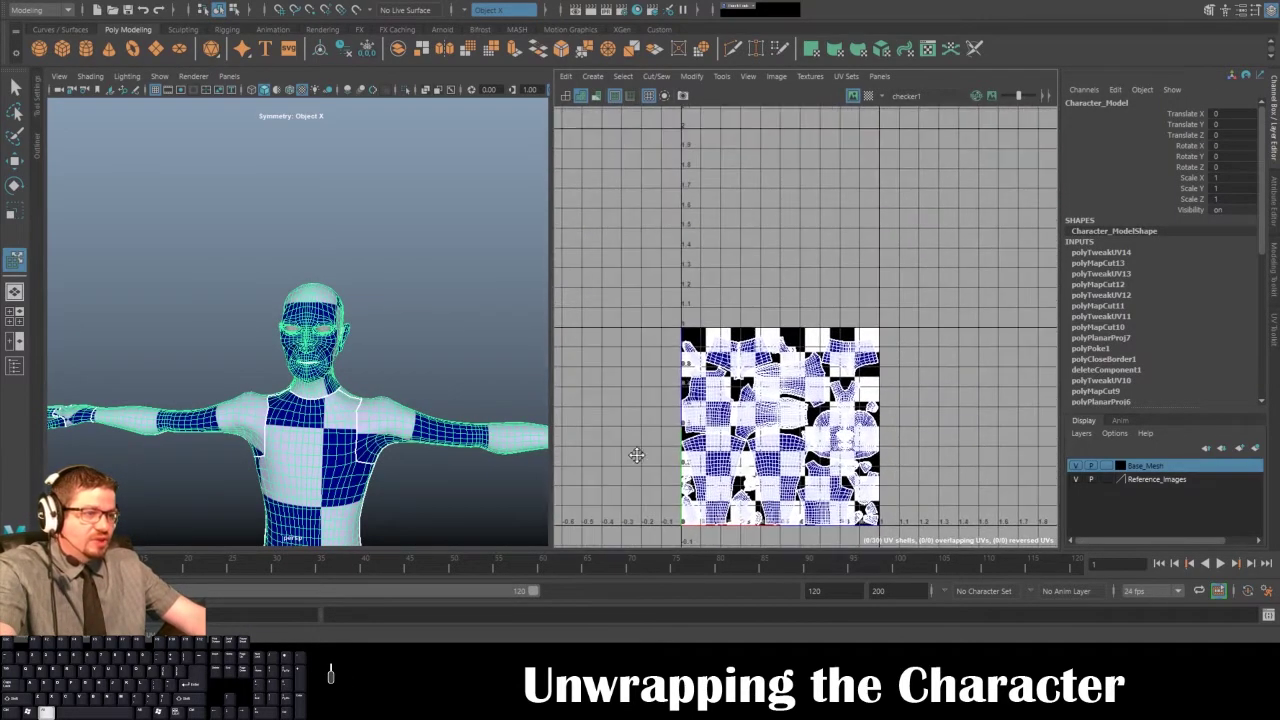
pyautogui.keyDown('alt'); pyautogui.moveTo(331, 467); pyautogui.dragTo(276, 443, button='right'); pyautogui.keyUp('alt')
pyautogui.keyDown('alt'); pyautogui.moveTo(276, 443); pyautogui.dragTo(261, 340, button='middle'); pyautogui.keyUp('alt')
pyautogui.keyDown('alt'); pyautogui.moveTo(261, 340); pyautogui.dragTo(275, 352, button='right'); pyautogui.keyUp('alt')
pyautogui.keyDown('alt'); pyautogui.moveTo(275, 352); pyautogui.dragTo(279, 338, button='middle'); pyautogui.keyUp('alt')
pyautogui.keyDown('alt'); pyautogui.moveTo(803, 428); pyautogui.dragTo(784, 332, button='middle'); pyautogui.keyUp('alt')
pyautogui.keyDown('alt'); pyautogui.moveTo(784, 332); pyautogui.dragTo(762, 389, button='right'); pyautogui.keyUp('alt')
pyautogui.keyDown('alt'); pyautogui.moveTo(762, 389); pyautogui.dragTo(795, 380, button='middle'); pyautogui.keyUp('alt')
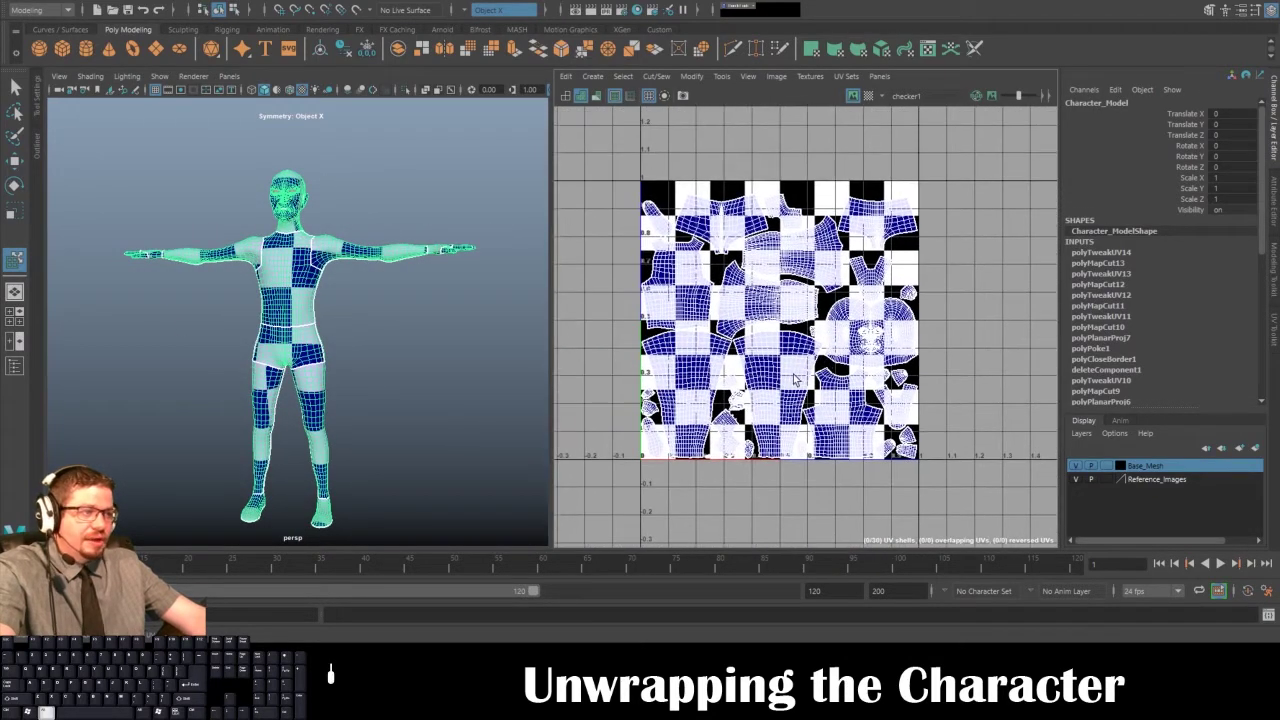
# - Delete the construction history of all objects in the scene and deselect the character body
pyautogui.click(41, 1)
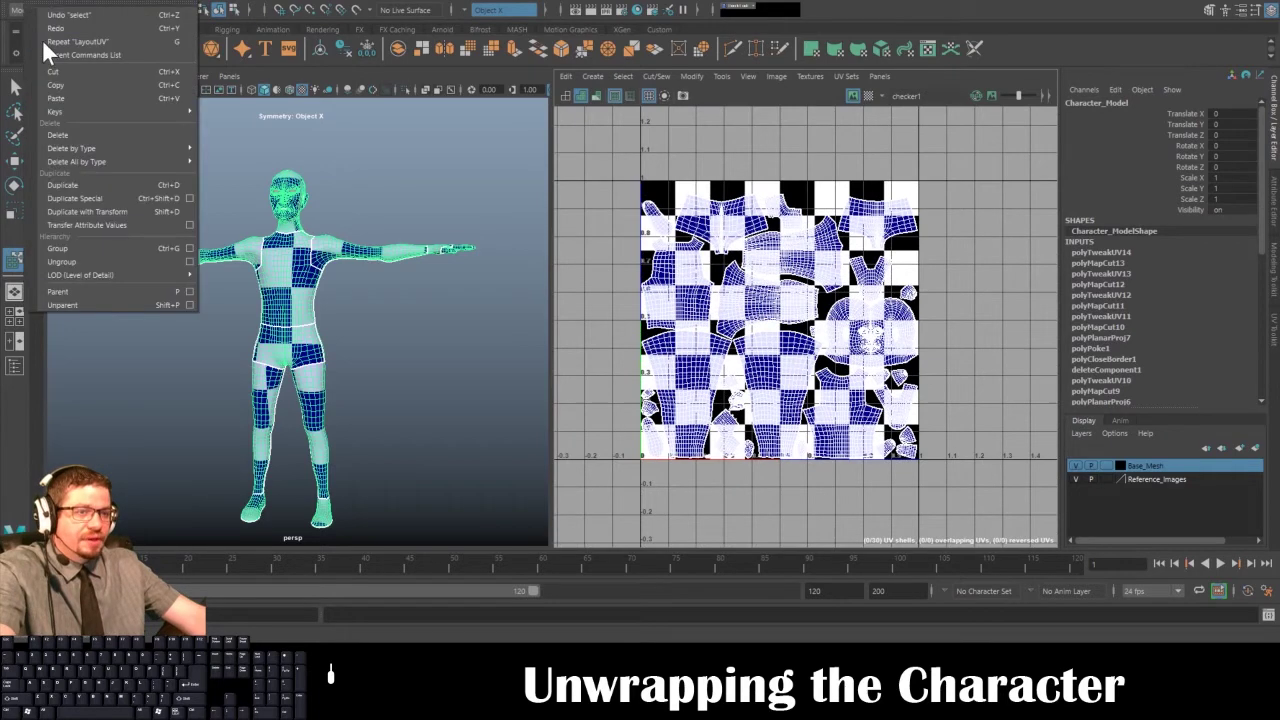
pyautogui.moveTo(75, 164)
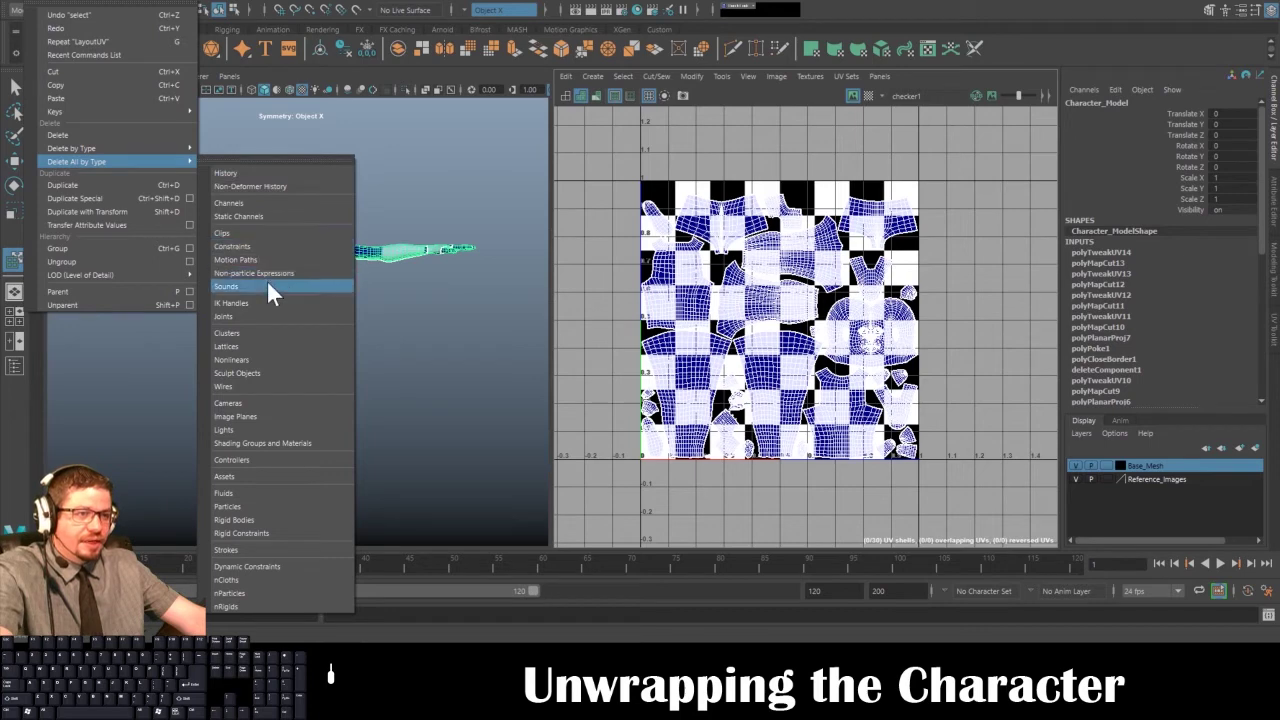
pyautogui.click(260, 177)
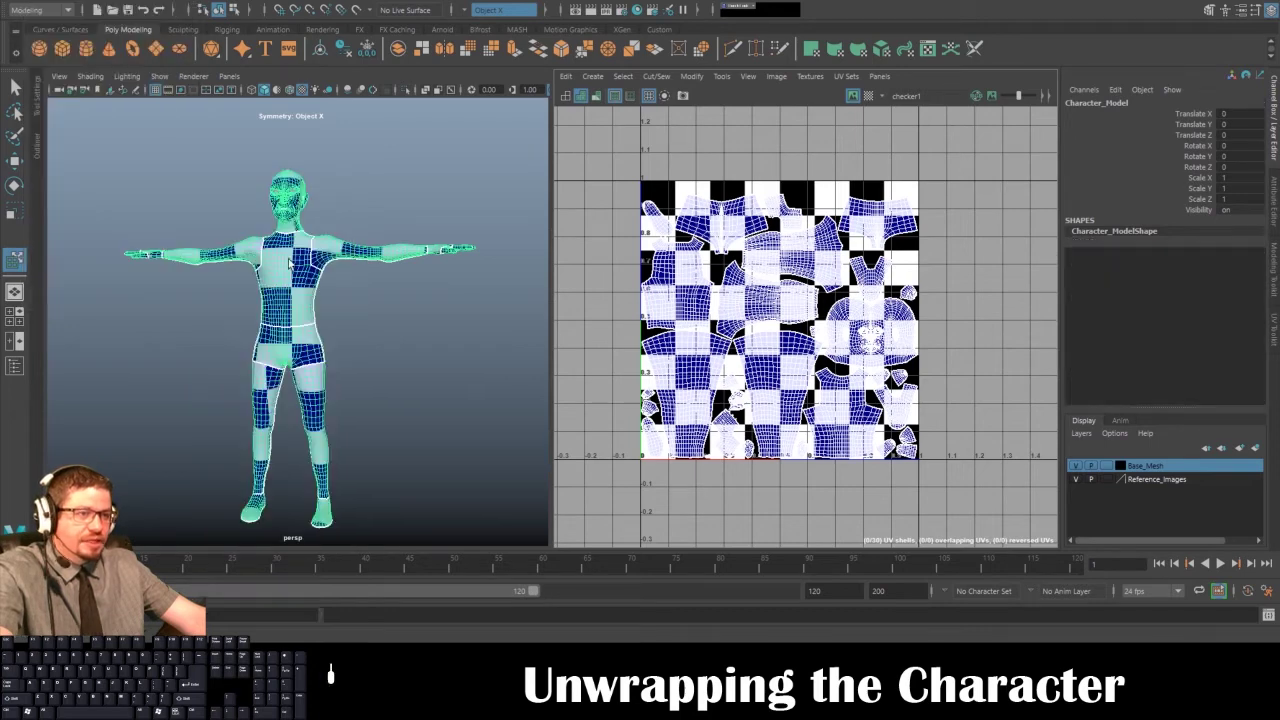
pyautogui.click(428, 344)
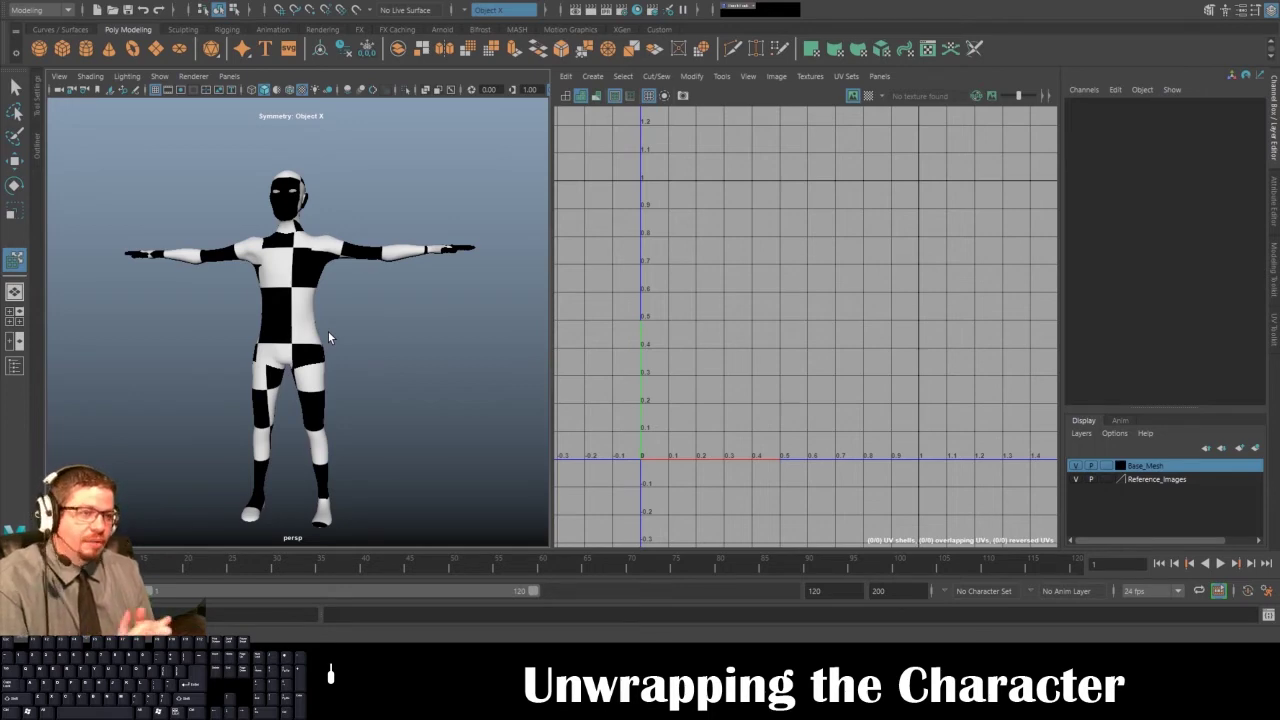
# - Select the character body and examine its UV layout in a maximized UV Editor, then restore the two-pane layout
pyautogui.click(275, 333)
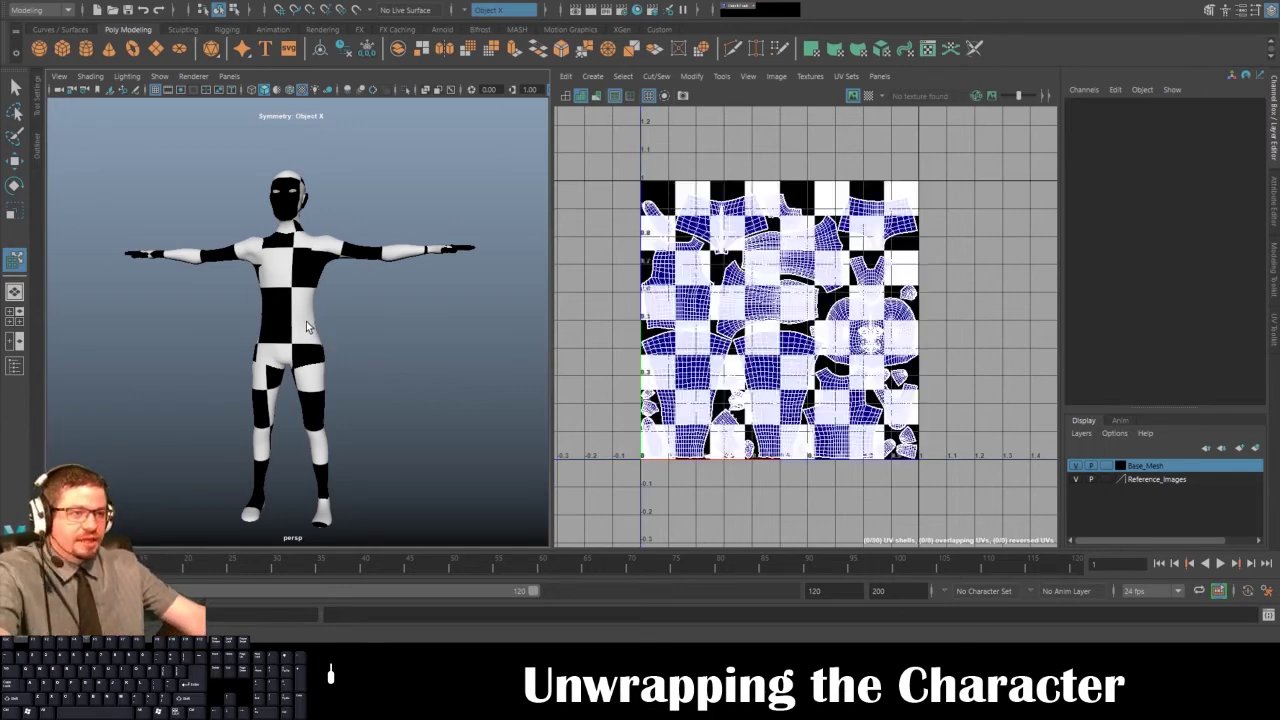
pyautogui.click(392, 339)
pyautogui.click(270, 328)
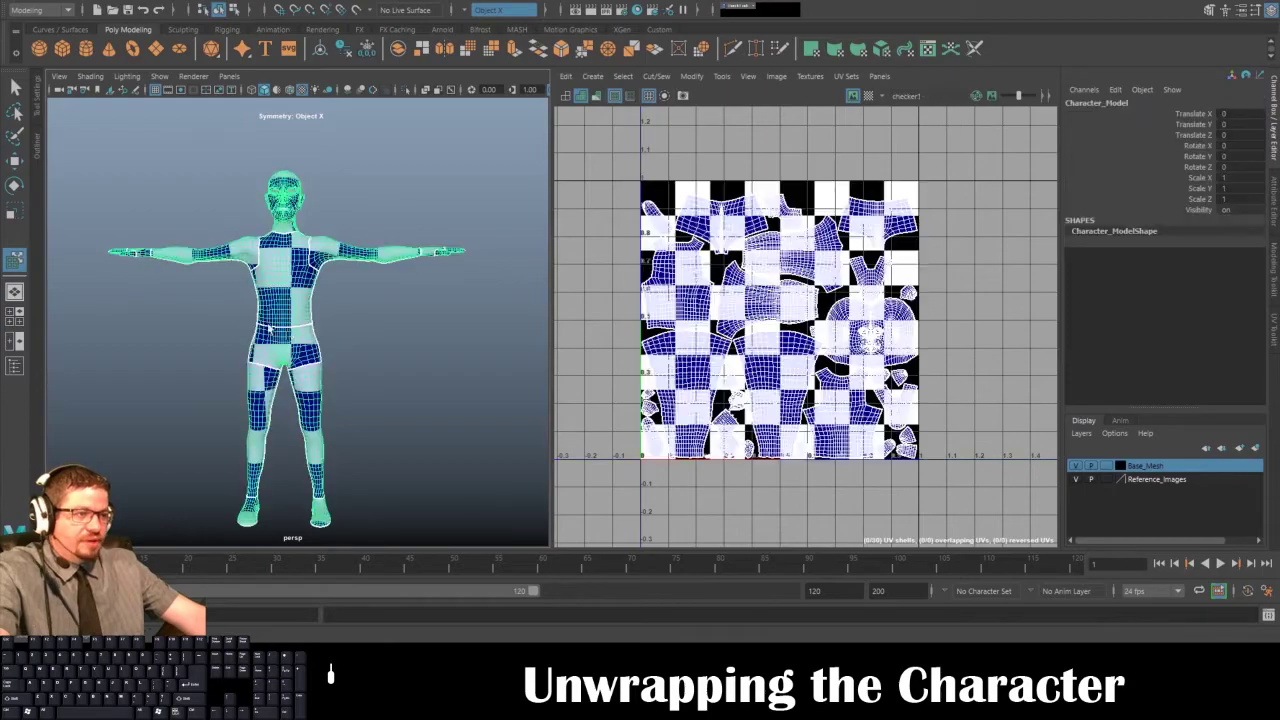
pyautogui.press('space')
pyautogui.keyDown('alt'); pyautogui.moveTo(690, 433); pyautogui.dragTo(557, 300, button='right'); pyautogui.keyUp('alt')
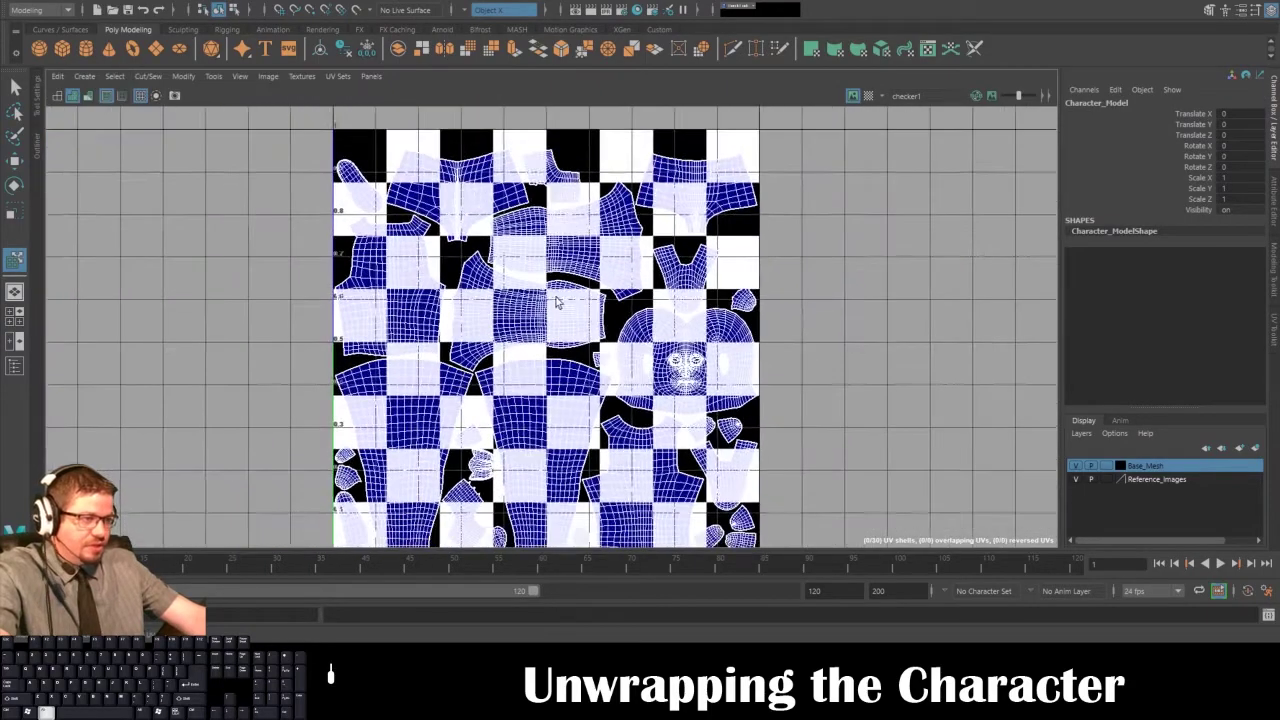
pyautogui.keyDown('alt'); pyautogui.moveTo(557, 300); pyautogui.dragTo(535, 243, button='middle'); pyautogui.keyUp('alt')
pyautogui.keyDown('alt'); pyautogui.moveTo(535, 243); pyautogui.dragTo(900, 572, button='right'); pyautogui.keyUp('alt')
pyautogui.keyDown('alt'); pyautogui.moveTo(900, 572); pyautogui.dragTo(743, 528, button='middle'); pyautogui.keyUp('alt')
pyautogui.keyDown('alt'); pyautogui.moveTo(743, 528); pyautogui.dragTo(934, 634, button='right'); pyautogui.keyUp('alt')
pyautogui.keyDown('alt'); pyautogui.moveTo(640, 352); pyautogui.dragTo(740, 505, button='middle'); pyautogui.keyUp('alt')
pyautogui.scroll(-6, 738, 505)
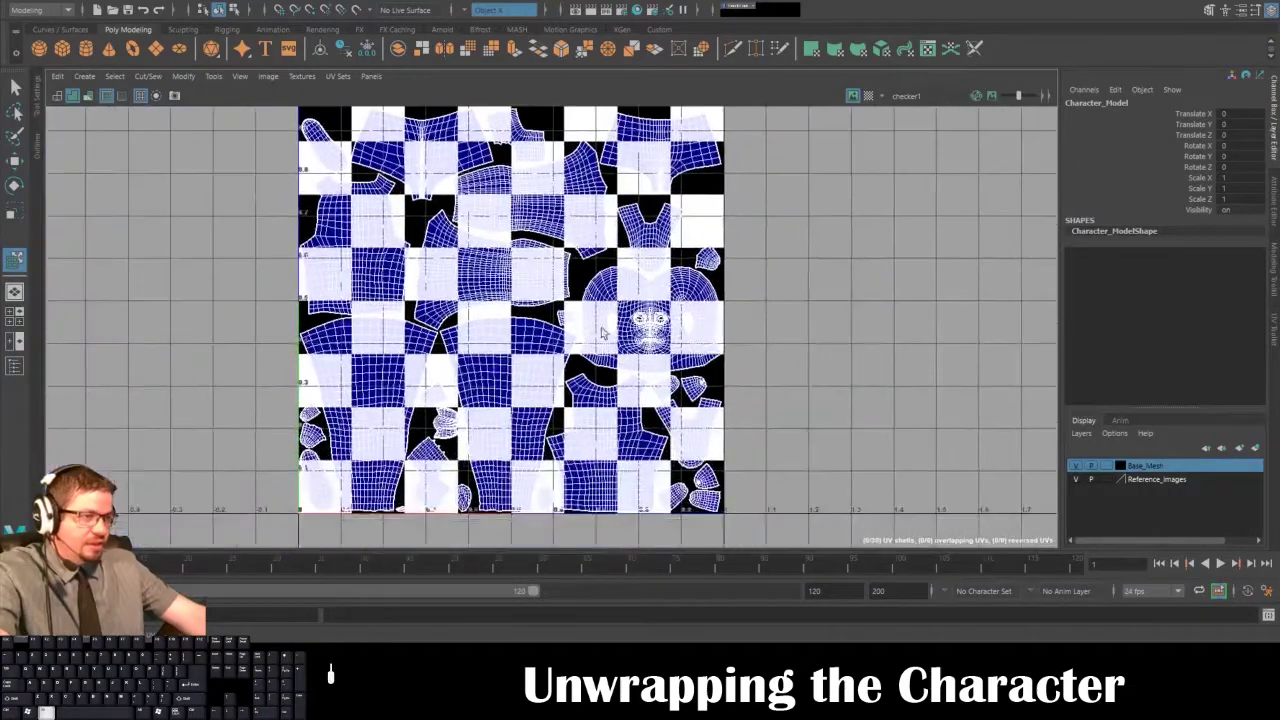
pyautogui.keyDown('alt'); pyautogui.moveTo(556, 289); pyautogui.dragTo(557, 303, button='middle'); pyautogui.keyUp('alt')
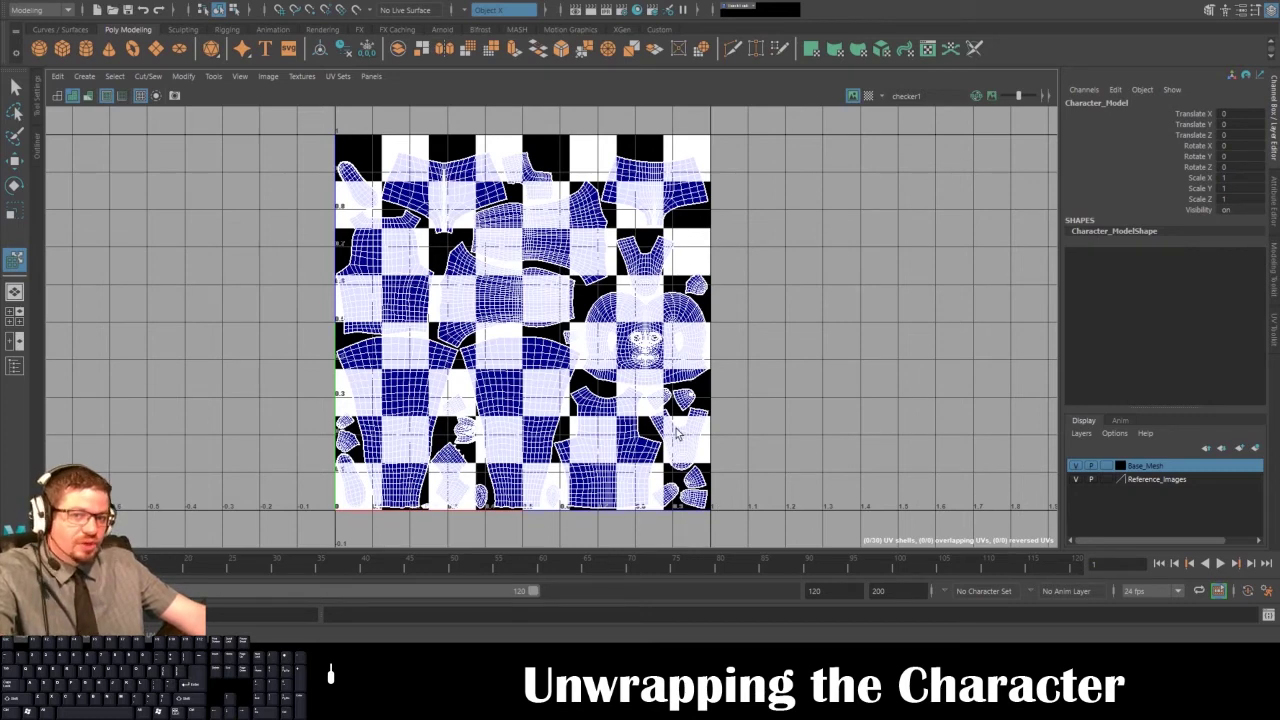
pyautogui.keyDown('alt'); pyautogui.moveTo(716, 367); pyautogui.dragTo(733, 358, button='middle'); pyautogui.keyUp('alt')
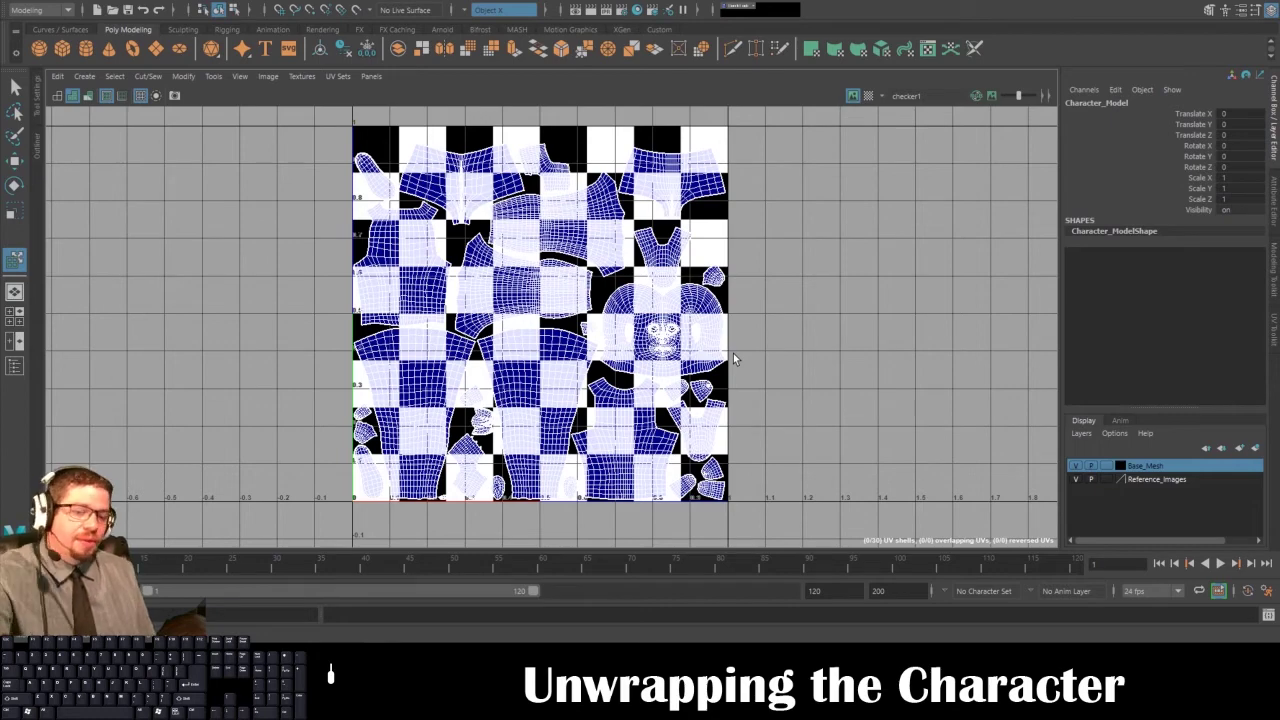
pyautogui.press('space')
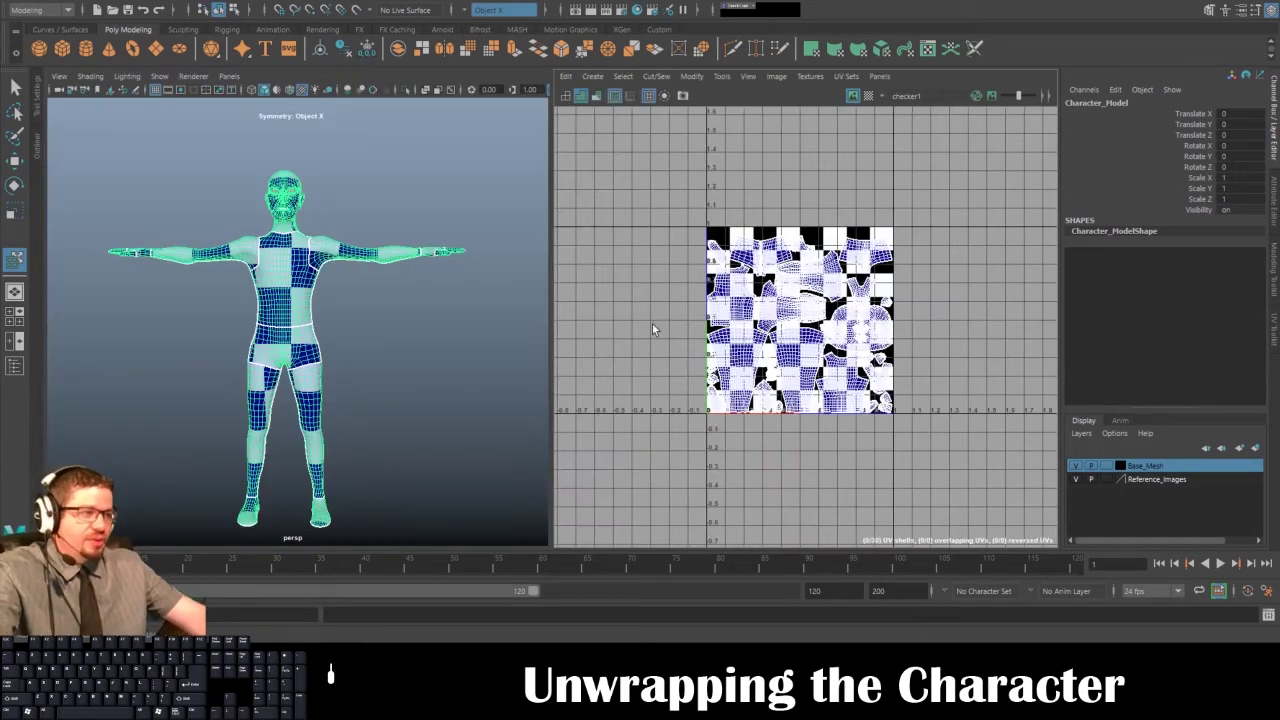
# - Select both eyeballs together with the character body and combine them into a single mesh
pyautogui.scroll(10, 379, 324)
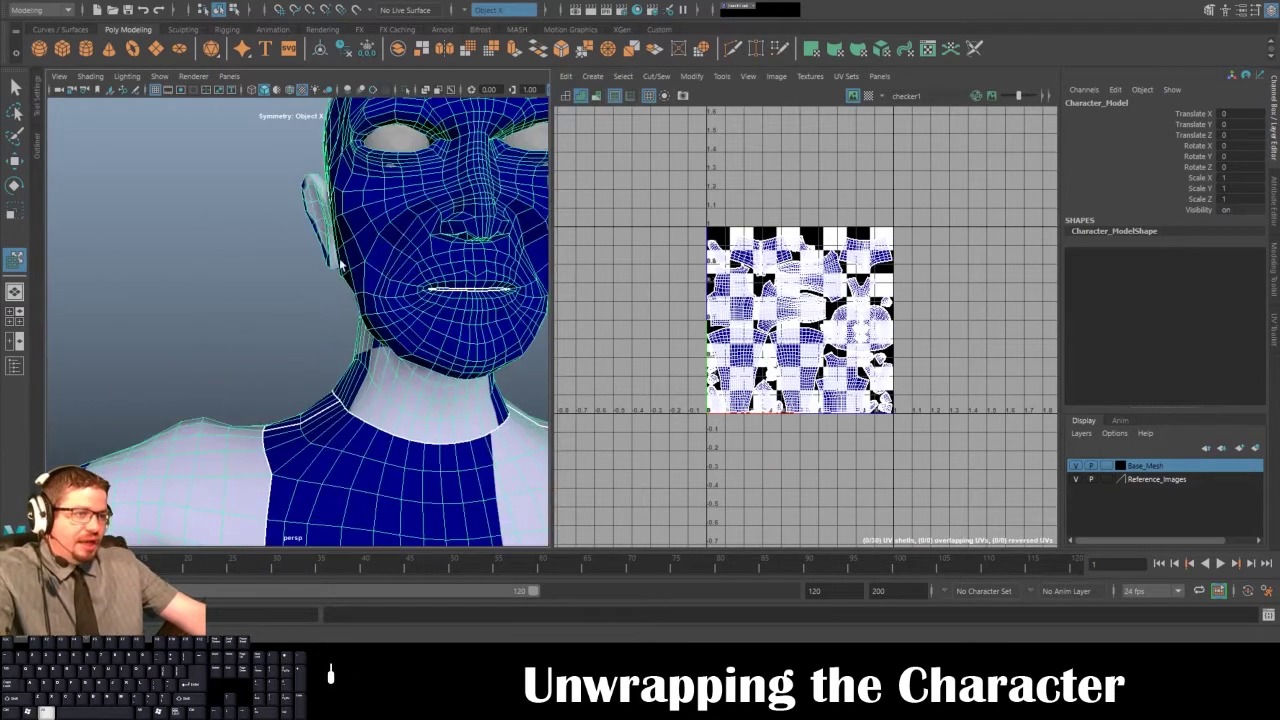
pyautogui.keyDown('alt'); pyautogui.moveTo(340, 262); pyautogui.dragTo(189, 305); pyautogui.keyUp('alt')
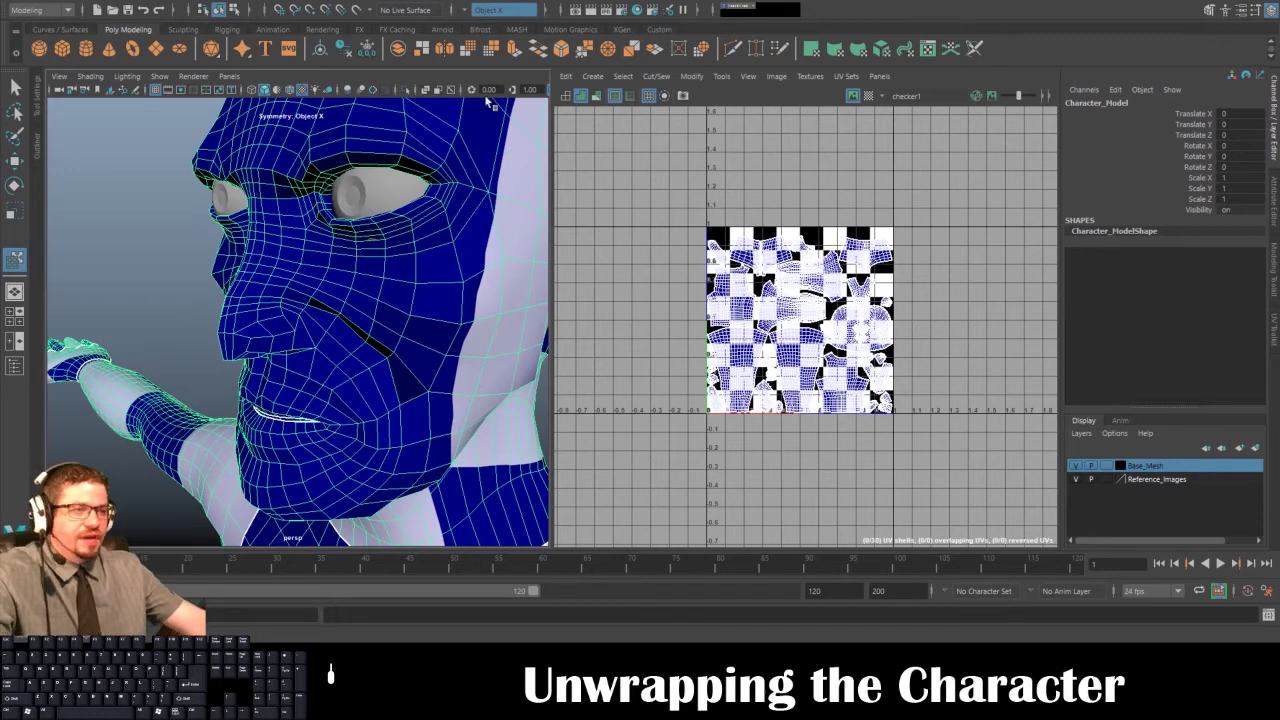
pyautogui.click(418, 191)
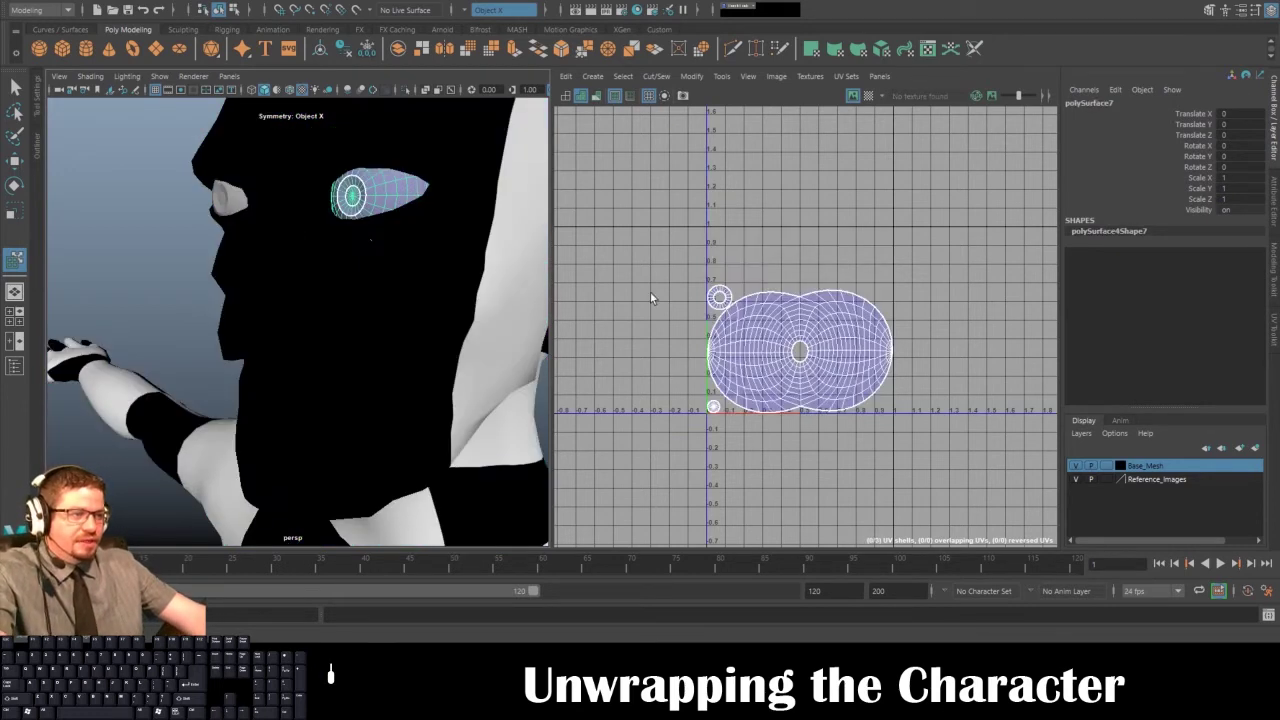
pyautogui.keyDown('alt'); pyautogui.moveTo(387, 301); pyautogui.dragTo(375, 294); pyautogui.keyUp('alt')
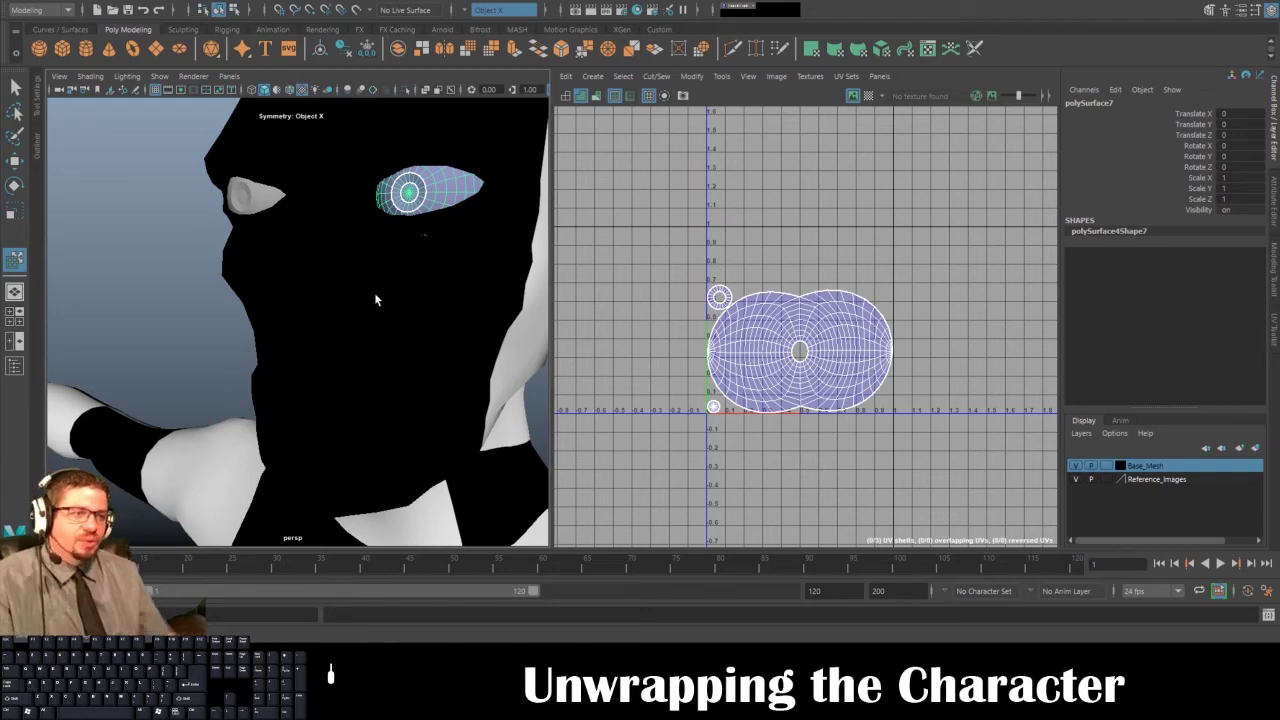
pyautogui.keyDown('shift'); pyautogui.click(260, 204); pyautogui.keyUp('shift')
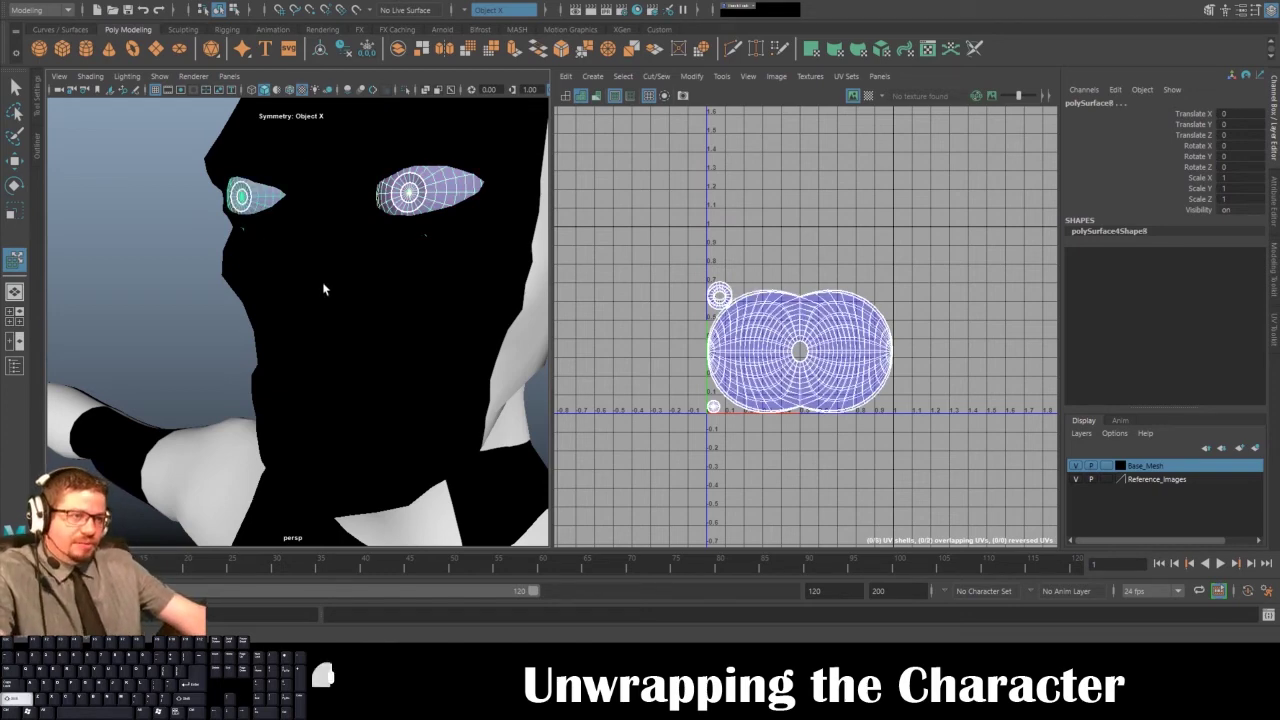
pyautogui.click(323, 285)
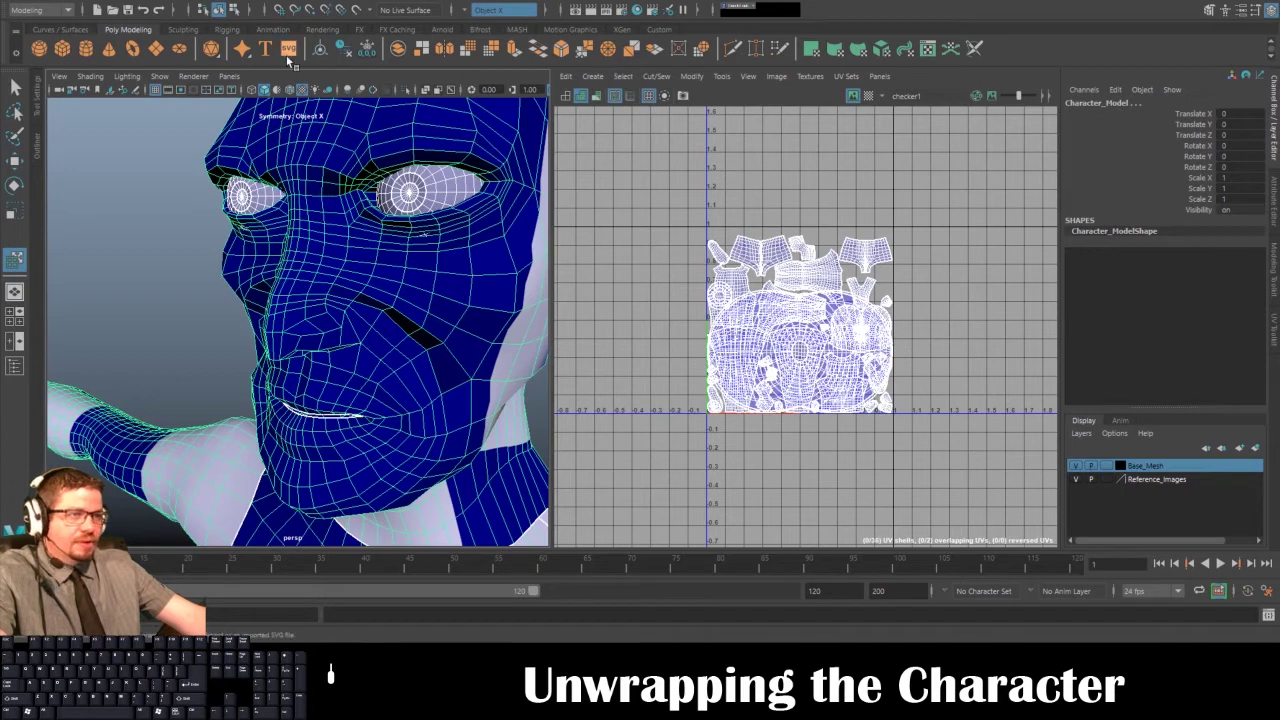
pyautogui.click(397, 50)
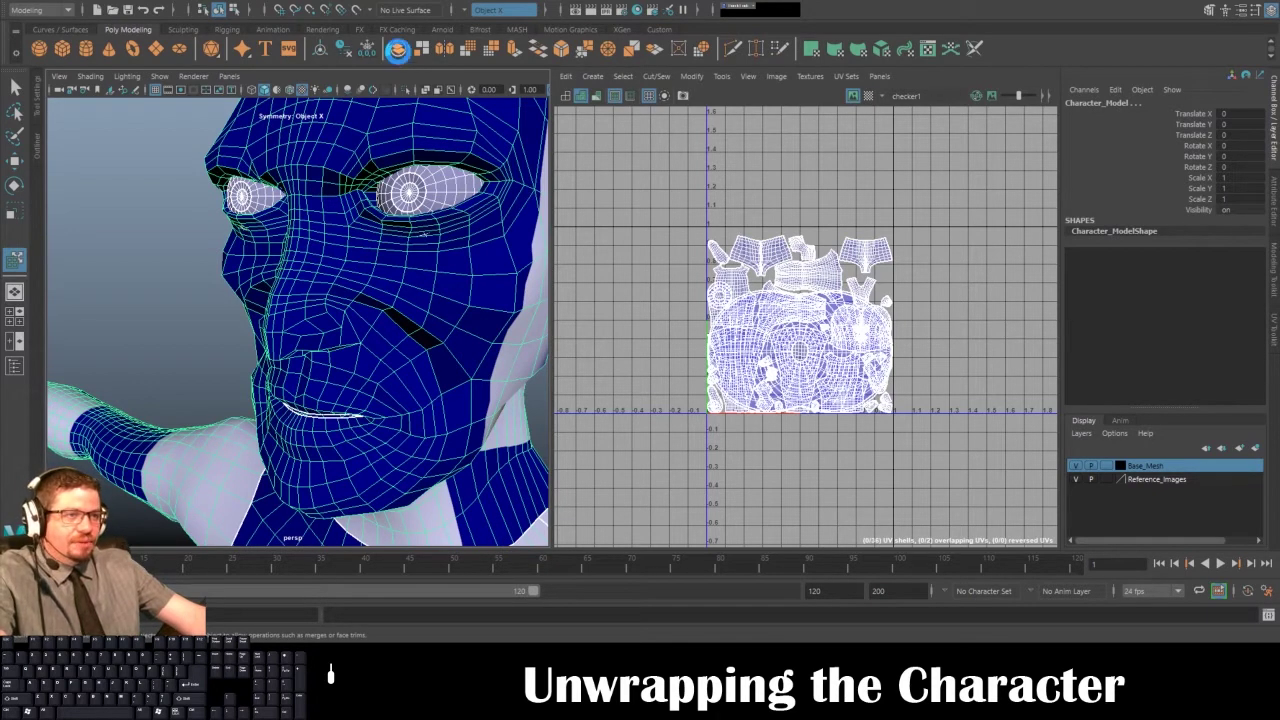
# - Select all UVs of the combined mesh and run Layout to pack the body and eyeball shells together
pyautogui.click(721, 76)
pyautogui.click(752, 188)
pyautogui.moveTo(681, 193); pyautogui.dragTo(1014, 490)
pyautogui.click(691, 76)
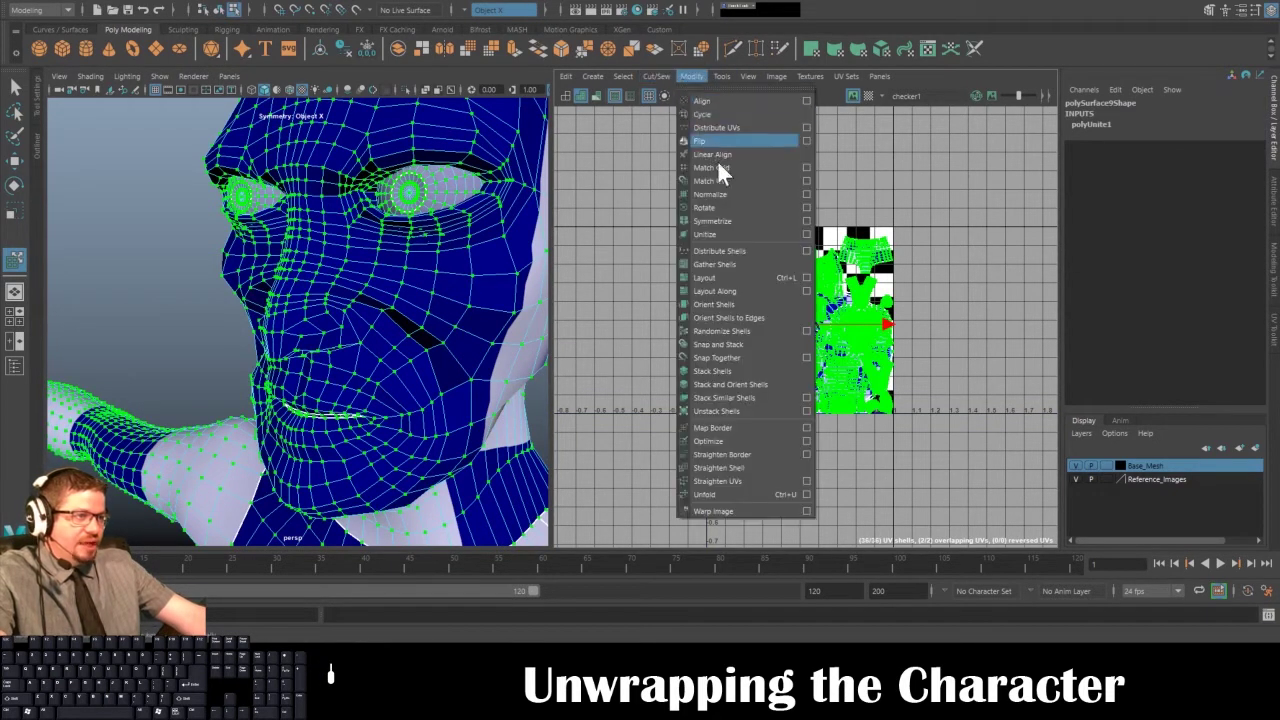
pyautogui.click(742, 276)
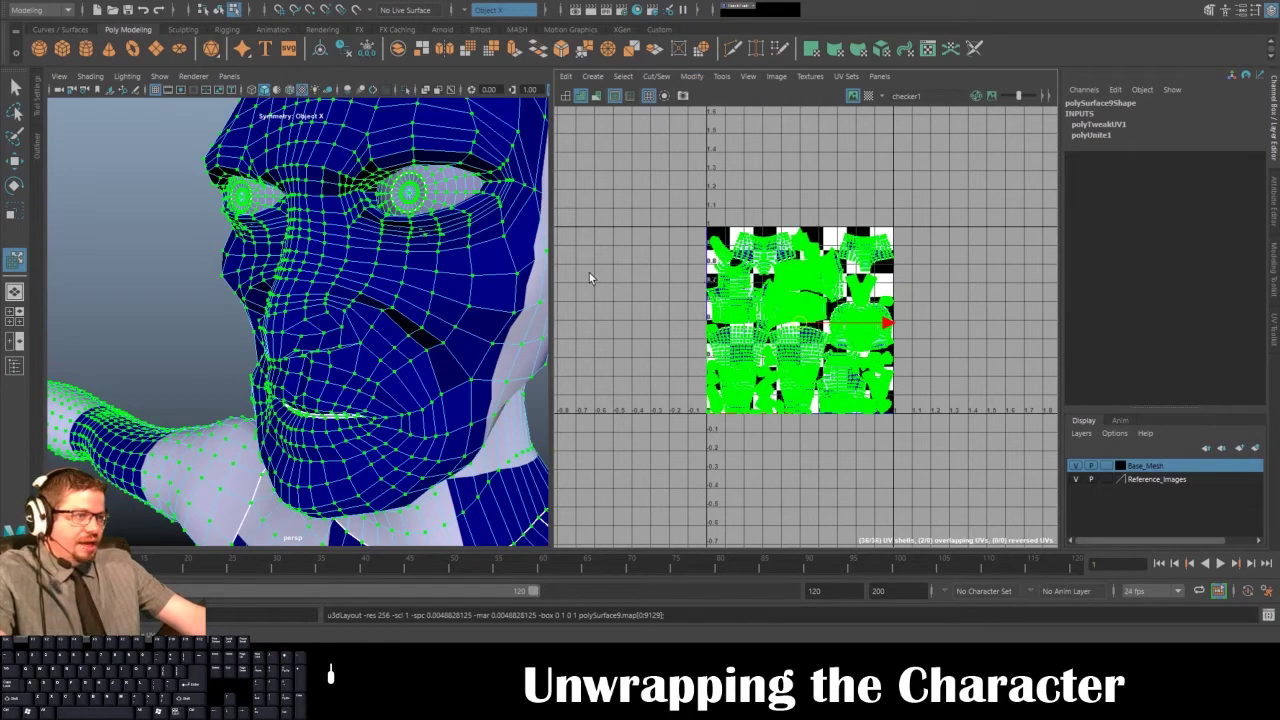
# - Highlight the eyeball shells of the combined mesh and examine where each one sits in the packed UV layout
pyautogui.keyDown('alt'); pyautogui.moveTo(735, 326); pyautogui.dragTo(760, 360, button='right'); pyautogui.keyUp('alt')
pyautogui.keyDown('alt'); pyautogui.moveTo(760, 360); pyautogui.dragTo(703, 206, button='middle'); pyautogui.keyUp('alt')
pyautogui.scroll(3, 855, 222)
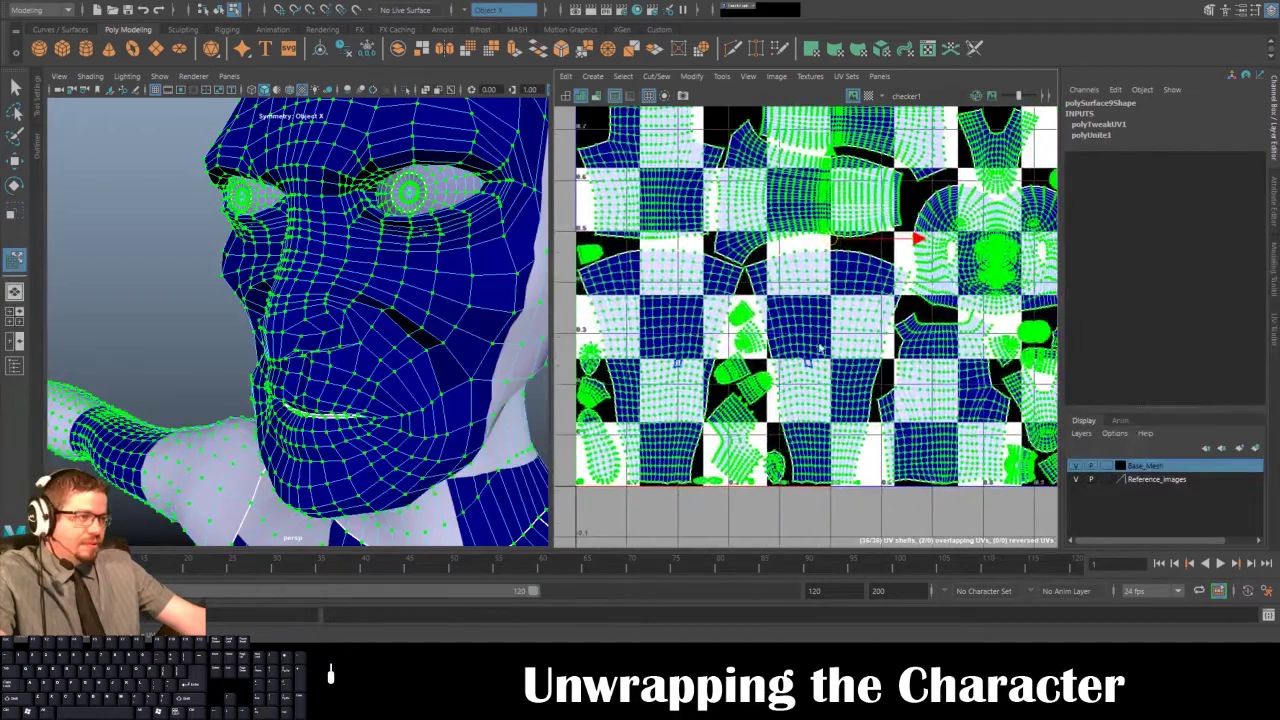
pyautogui.rightClick(433, 188)
pyautogui.click(435, 178)
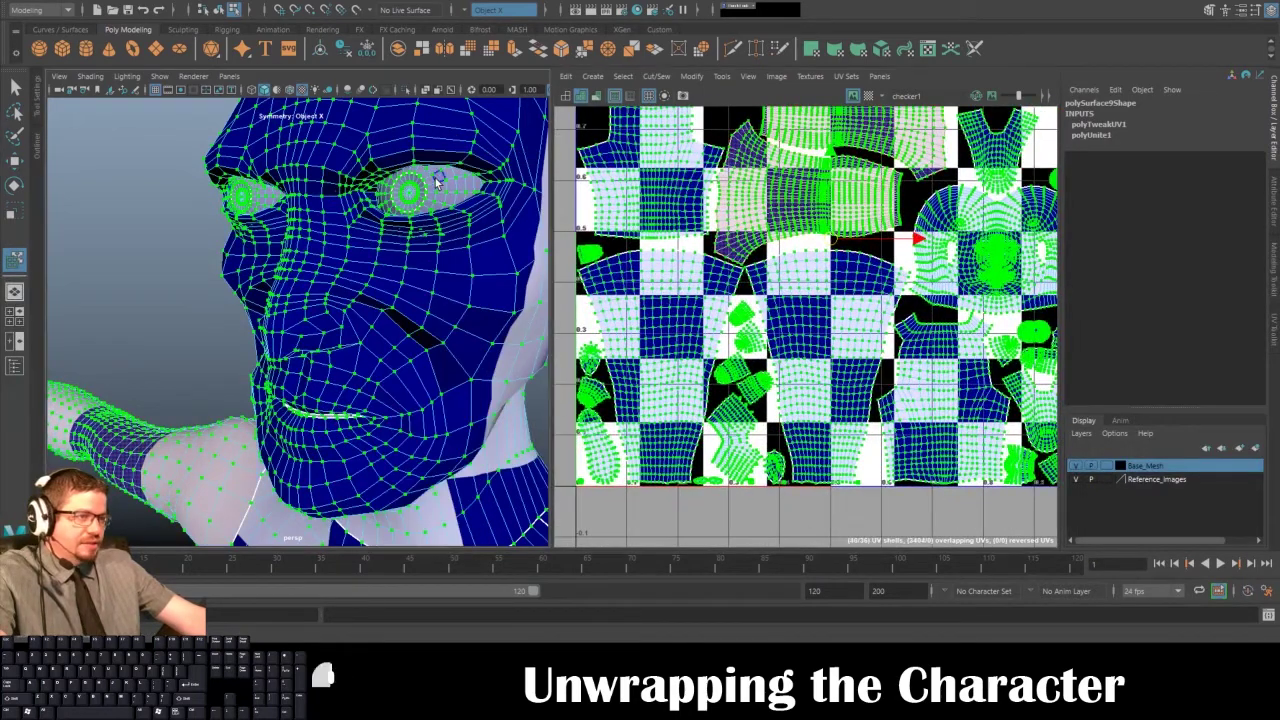
pyautogui.keyDown('alt'); pyautogui.moveTo(951, 363); pyautogui.dragTo(763, 344, button='middle'); pyautogui.keyUp('alt')
pyautogui.keyDown('alt'); pyautogui.moveTo(763, 344); pyautogui.dragTo(923, 346, button='right'); pyautogui.keyUp('alt')
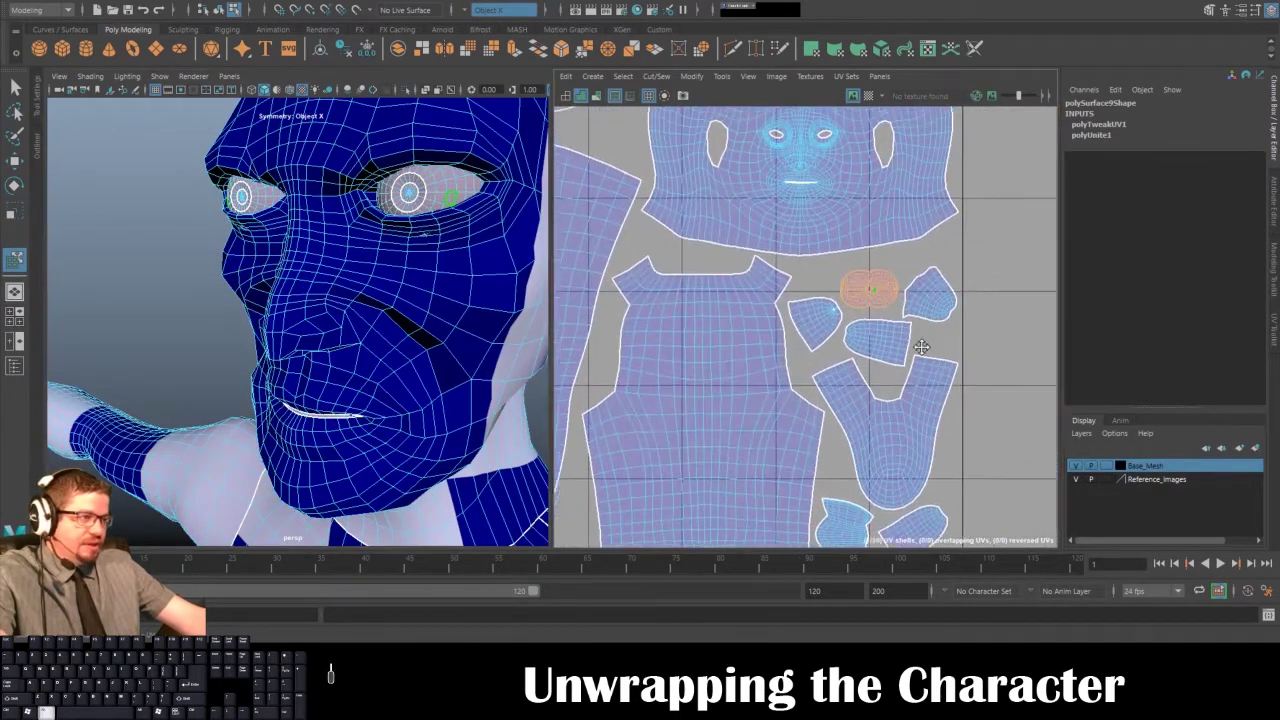
pyautogui.keyDown('alt'); pyautogui.moveTo(923, 346); pyautogui.dragTo(830, 377, button='middle'); pyautogui.keyUp('alt')
pyautogui.keyDown('alt'); pyautogui.moveTo(830, 377); pyautogui.dragTo(981, 513, button='right'); pyautogui.keyUp('alt')
pyautogui.keyDown('alt'); pyautogui.moveTo(830, 357); pyautogui.dragTo(865, 440, button='middle'); pyautogui.keyUp('alt')
pyautogui.scroll(-6, 865, 440)
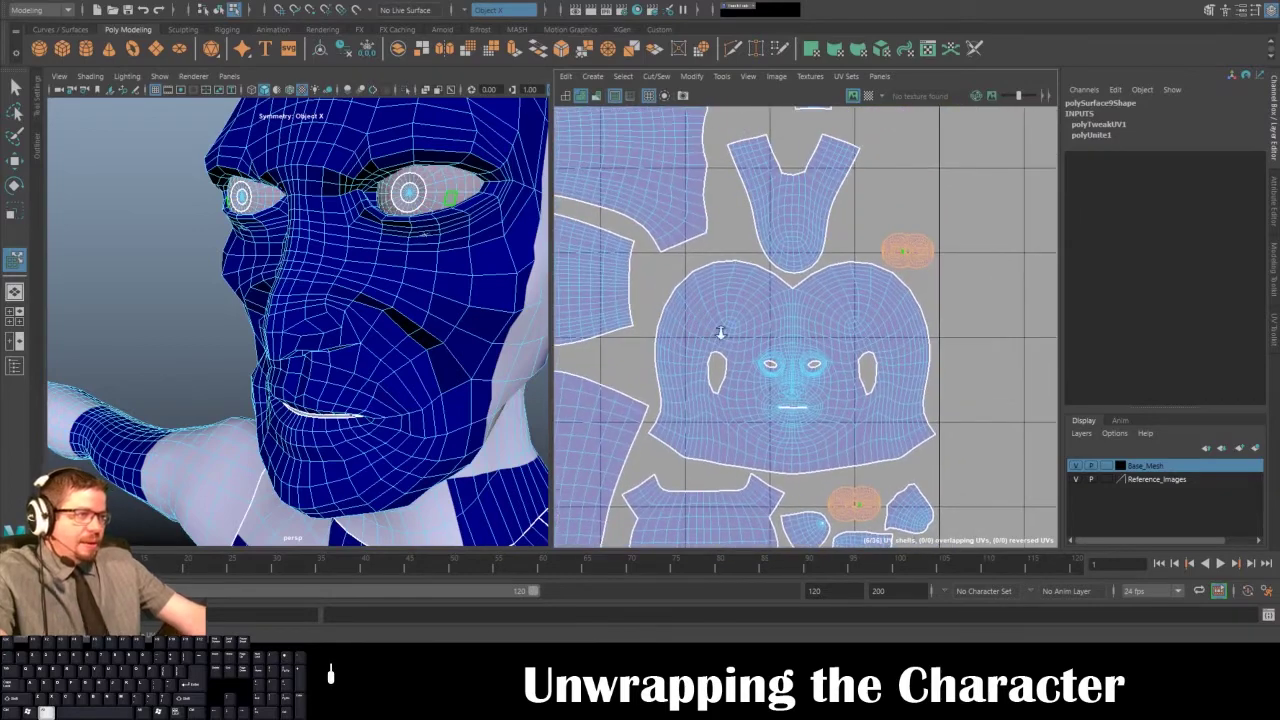
pyautogui.scroll(-4, 848, 355)
pyautogui.scroll(1, 709, 234)
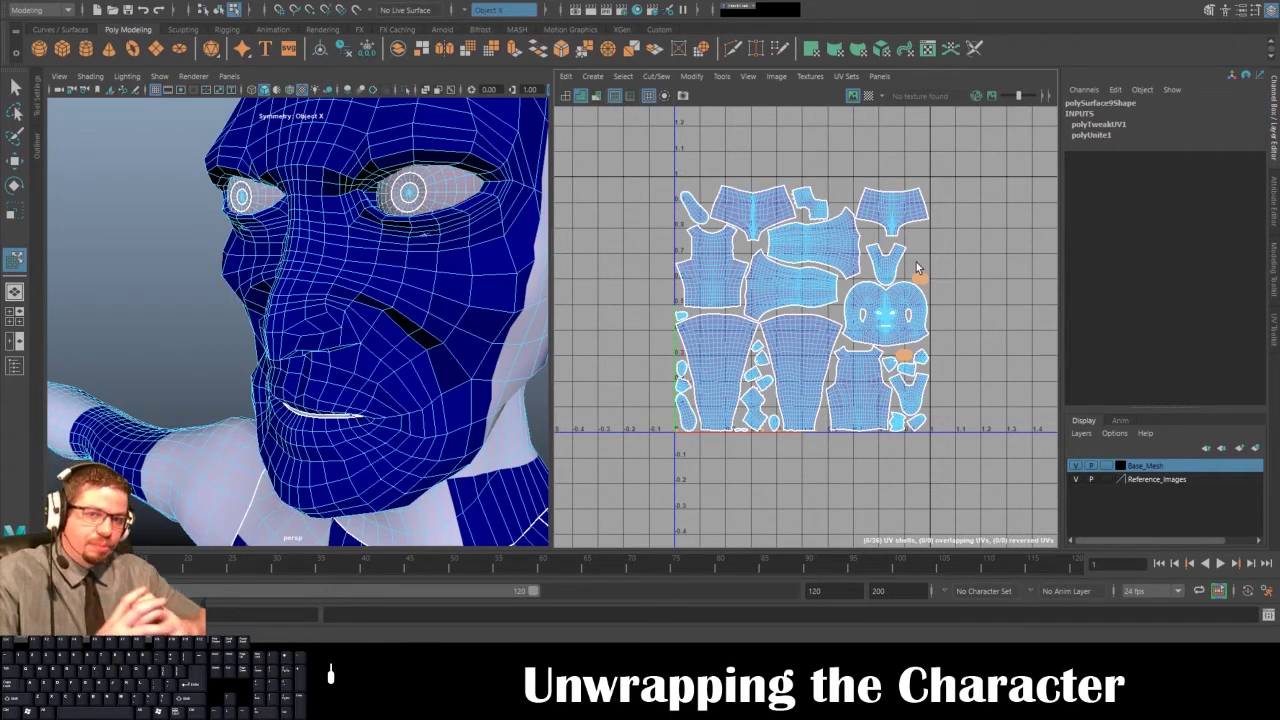
# - With the Move UV Shell tool, move the iris shell near the UV origin to an empty area below the 0–1 square
pyautogui.click(722, 76)
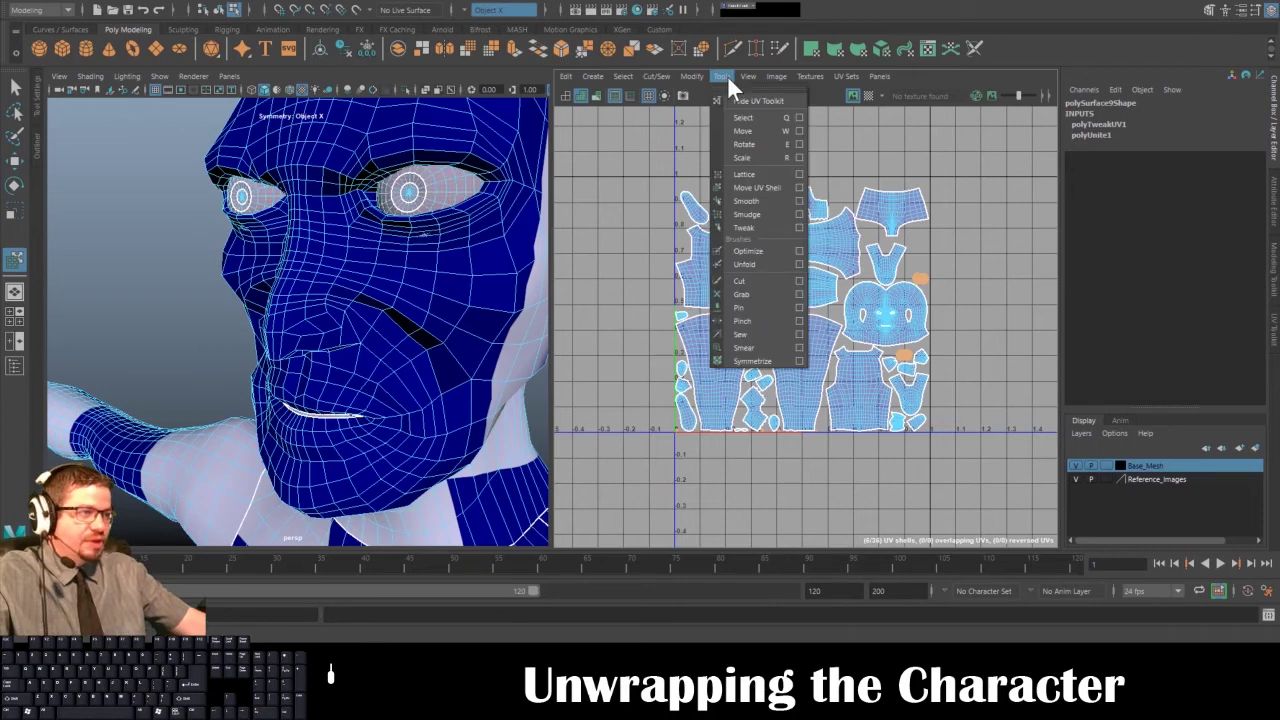
pyautogui.click(765, 186)
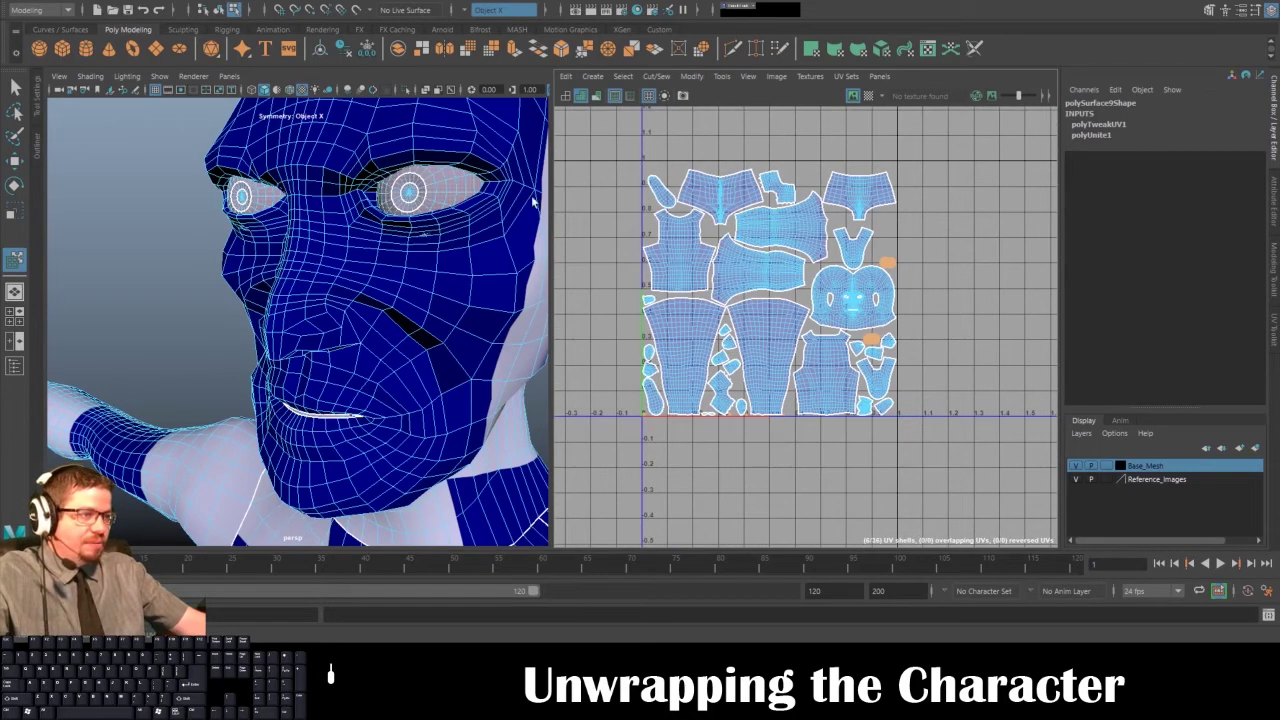
pyautogui.keyDown('alt'); pyautogui.moveTo(660, 226); pyautogui.dragTo(653, 216, button='middle'); pyautogui.keyUp('alt')
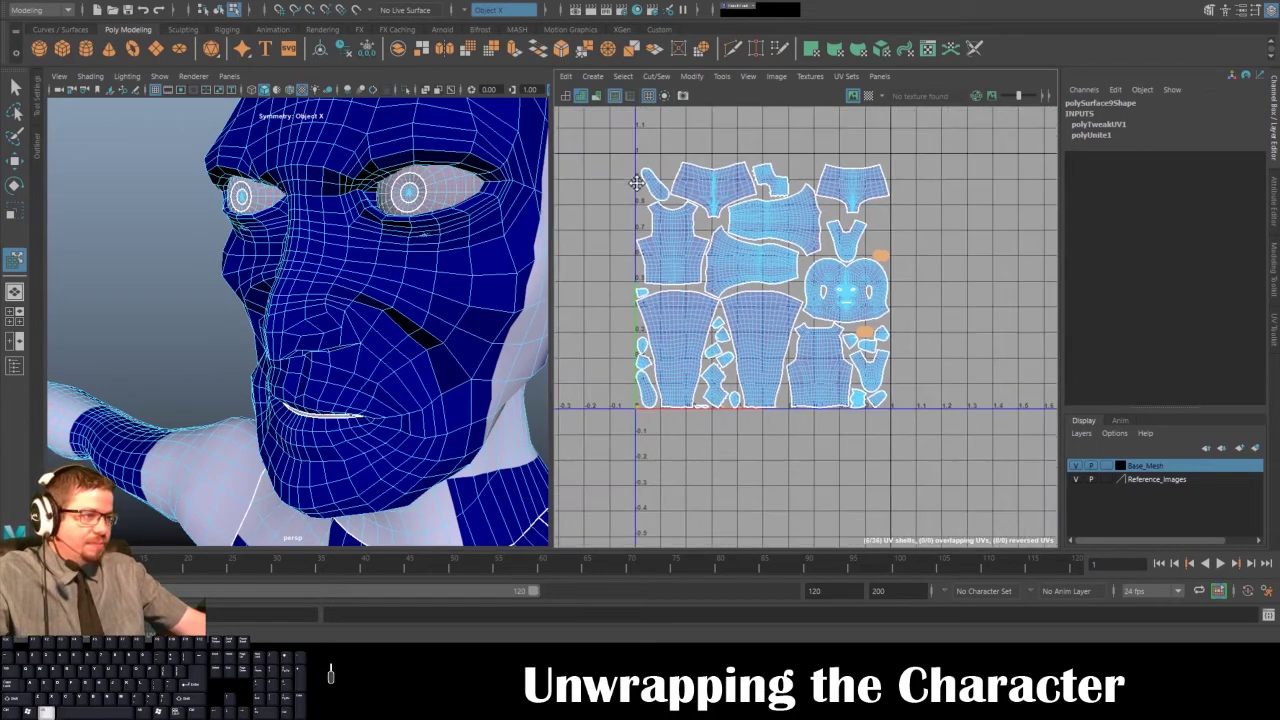
pyautogui.keyDown('alt'); pyautogui.moveTo(653, 216); pyautogui.dragTo(820, 396, button='right'); pyautogui.keyUp('alt')
pyautogui.keyDown('alt'); pyautogui.moveTo(820, 390); pyautogui.dragTo(788, 81, button='middle'); pyautogui.keyUp('alt')
pyautogui.keyDown('alt'); pyautogui.moveTo(806, 216); pyautogui.dragTo(919, 446, button='right'); pyautogui.keyUp('alt')
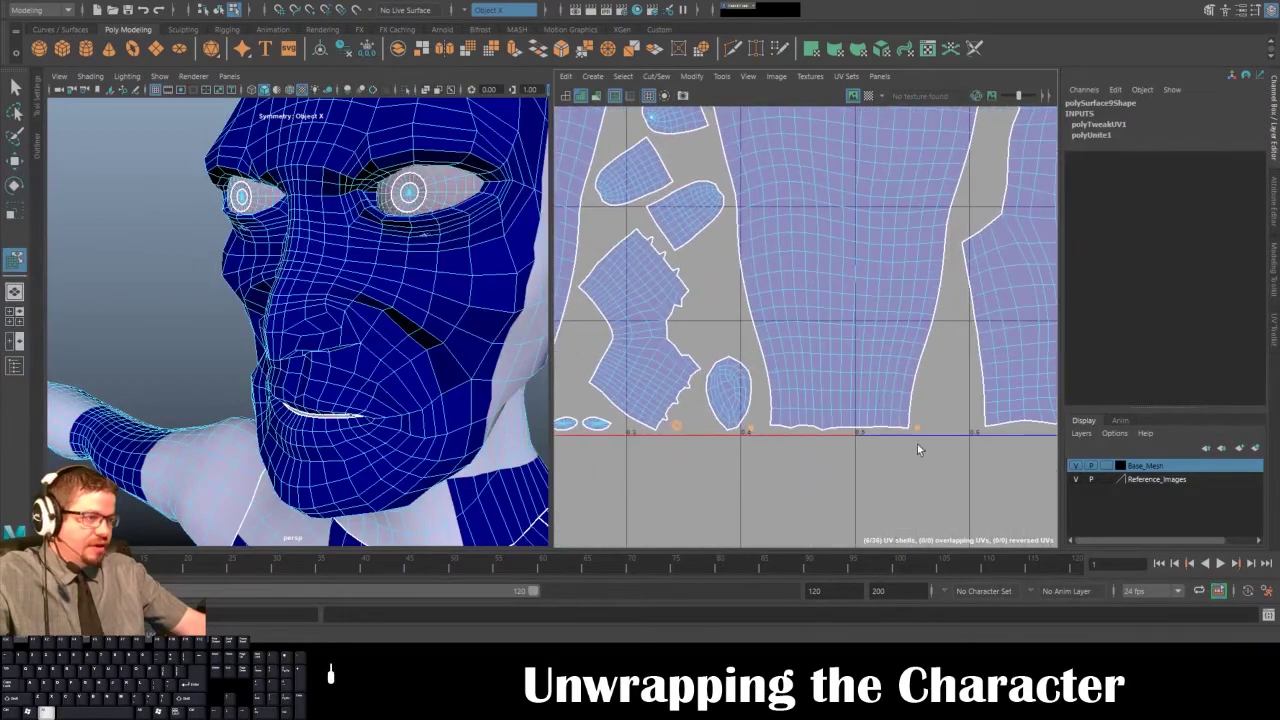
pyautogui.keyDown('alt'); pyautogui.moveTo(874, 377); pyautogui.dragTo(568, 320, button='middle'); pyautogui.keyUp('alt')
pyautogui.keyDown('alt'); pyautogui.moveTo(763, 357); pyautogui.dragTo(1234, 337, button='middle'); pyautogui.keyUp('alt')
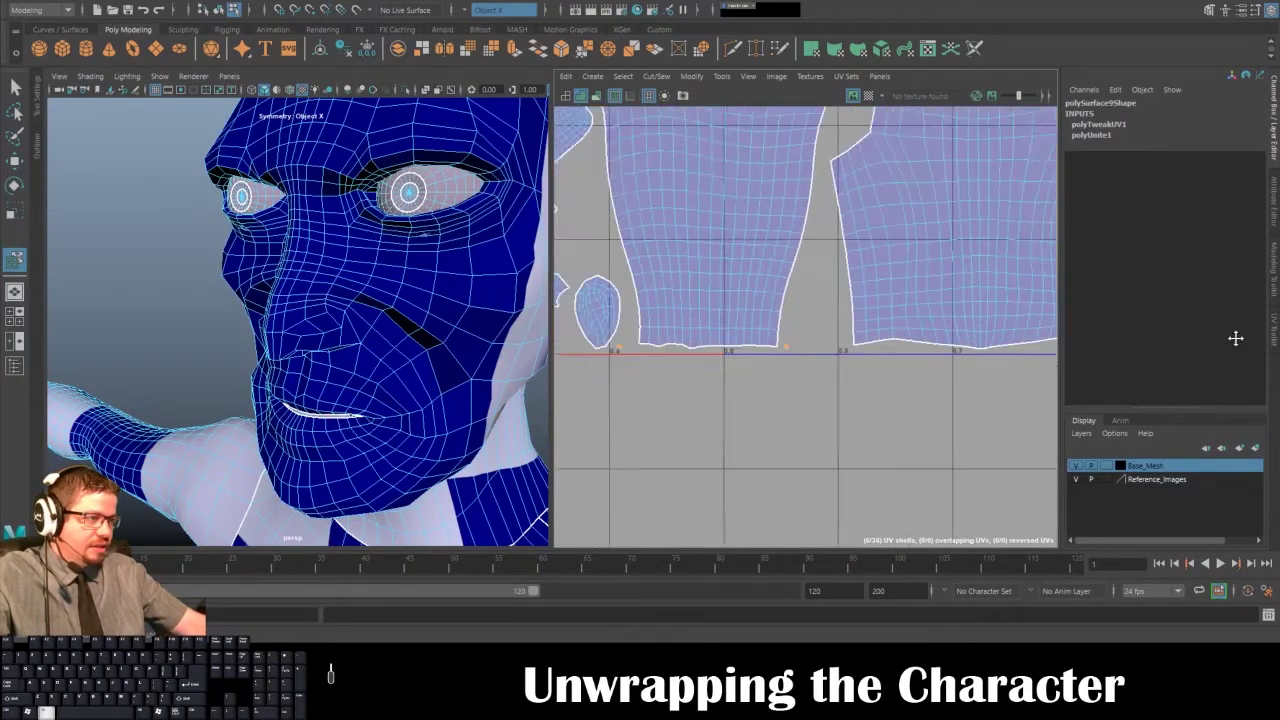
pyautogui.keyDown('alt'); pyautogui.moveTo(952, 336); pyautogui.dragTo(1067, 331, button='middle'); pyautogui.keyUp('alt')
pyautogui.keyDown('alt'); pyautogui.moveTo(733, 331); pyautogui.dragTo(868, 334, button='middle'); pyautogui.keyUp('alt')
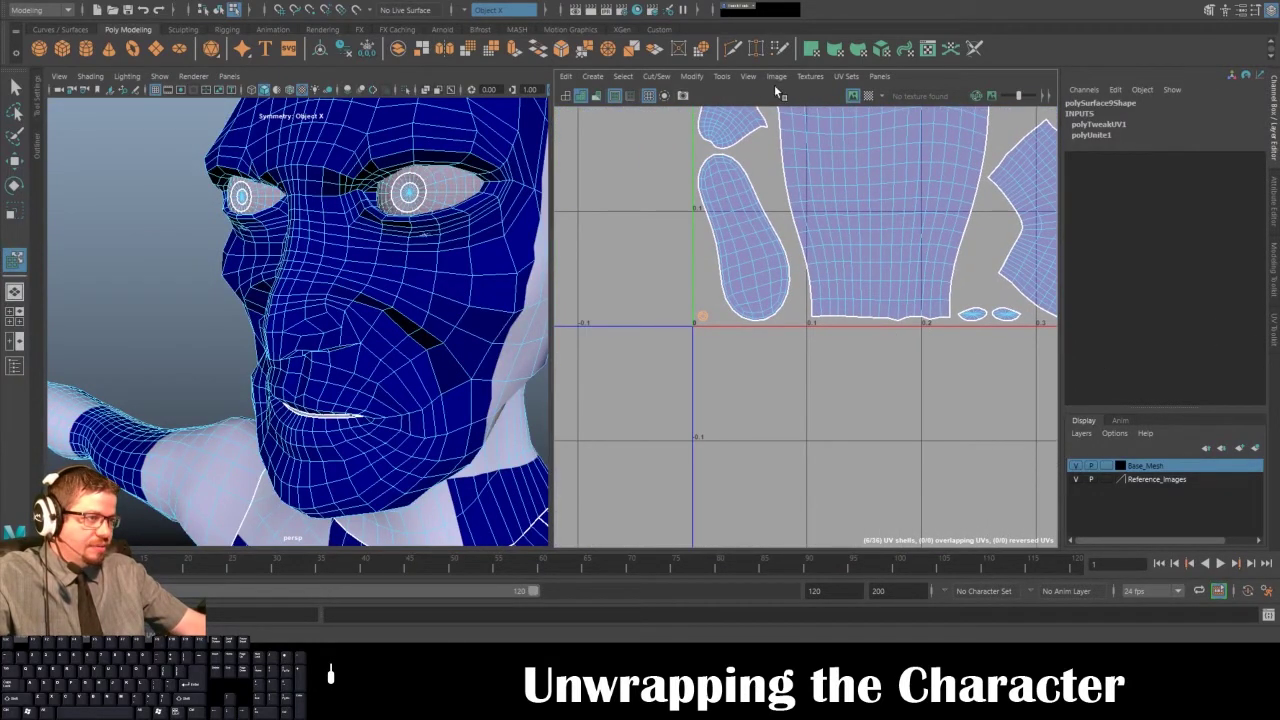
pyautogui.click(719, 76)
pyautogui.click(756, 187)
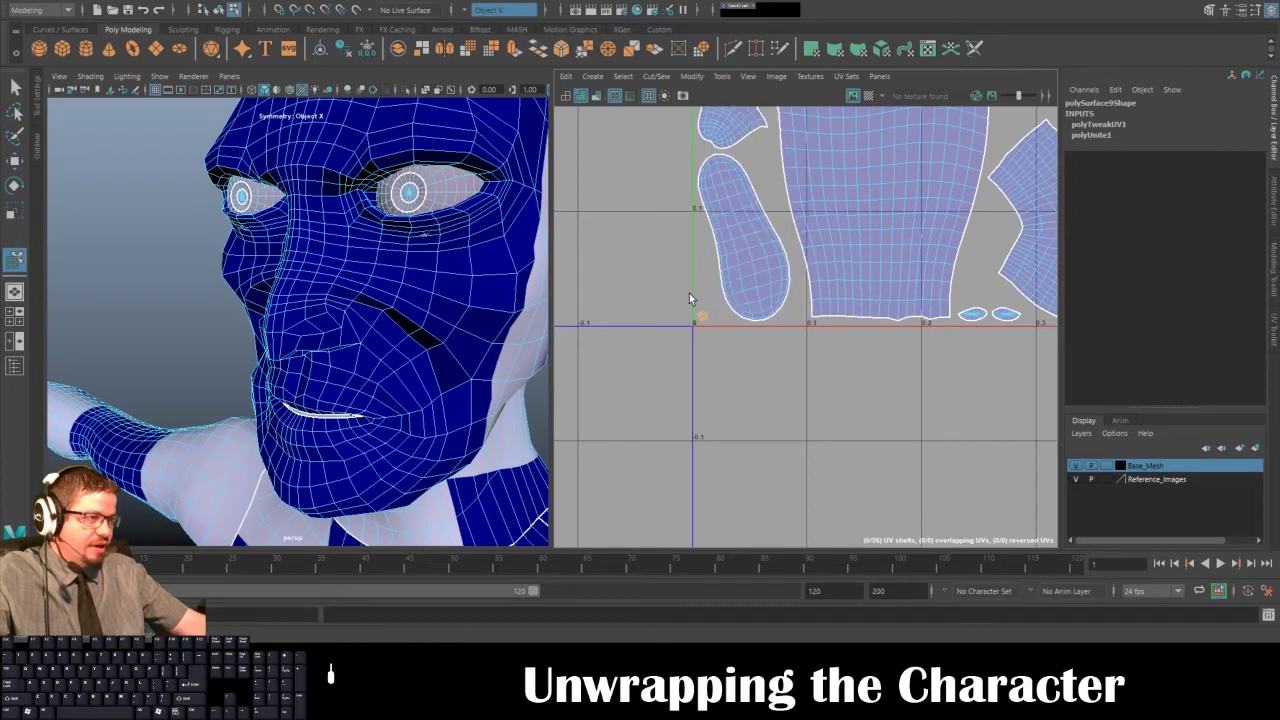
pyautogui.click(701, 318)
pyautogui.press('w')
pyautogui.moveTo(702, 318); pyautogui.dragTo(929, 450)
# - Pick the second iris shell with the Move UV Shell tool and place it beside the first one below the layout
pyautogui.keyDown('alt'); pyautogui.moveTo(975, 410); pyautogui.dragTo(648, 401, button='middle'); pyautogui.keyUp('alt')
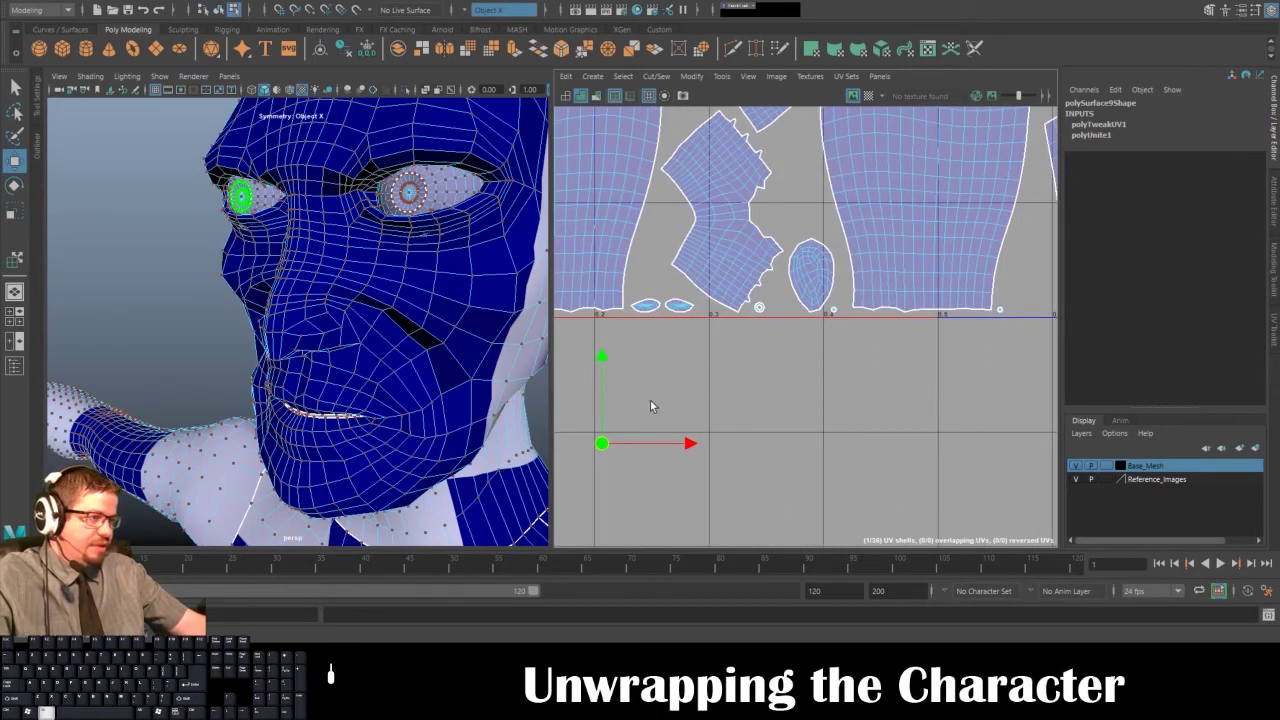
pyautogui.click(760, 307)
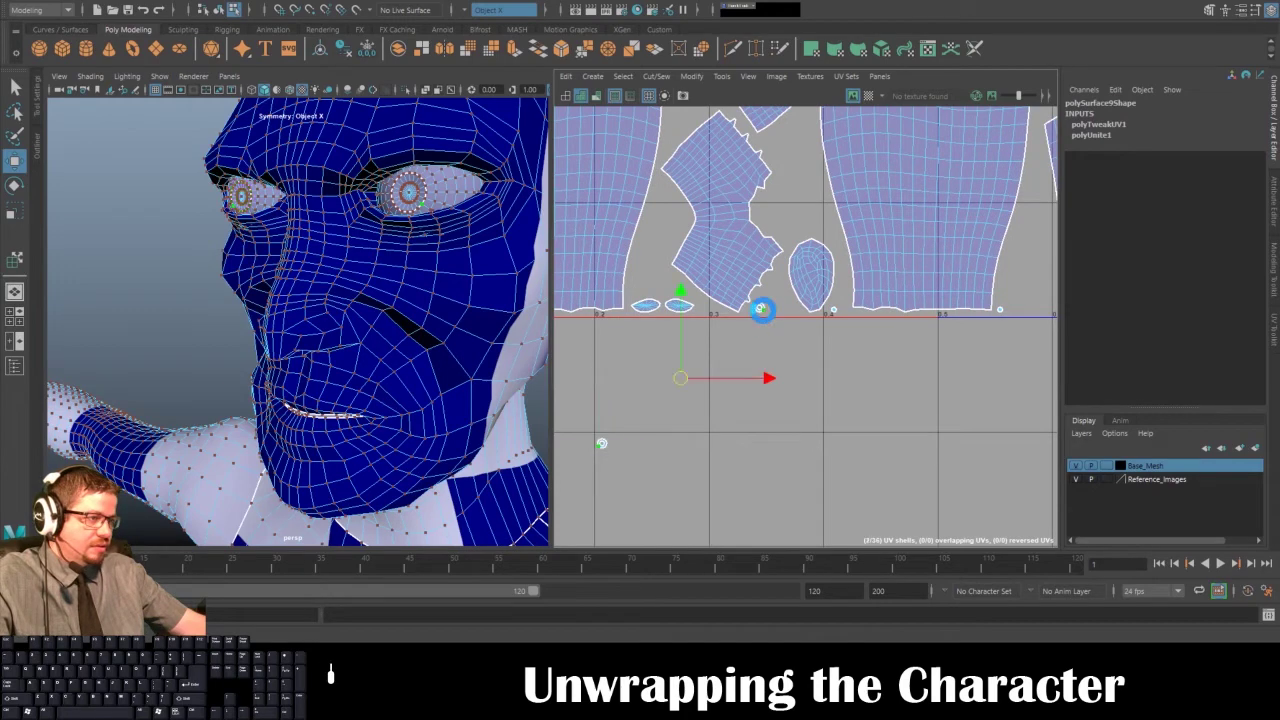
pyautogui.click(722, 77)
pyautogui.click(757, 197)
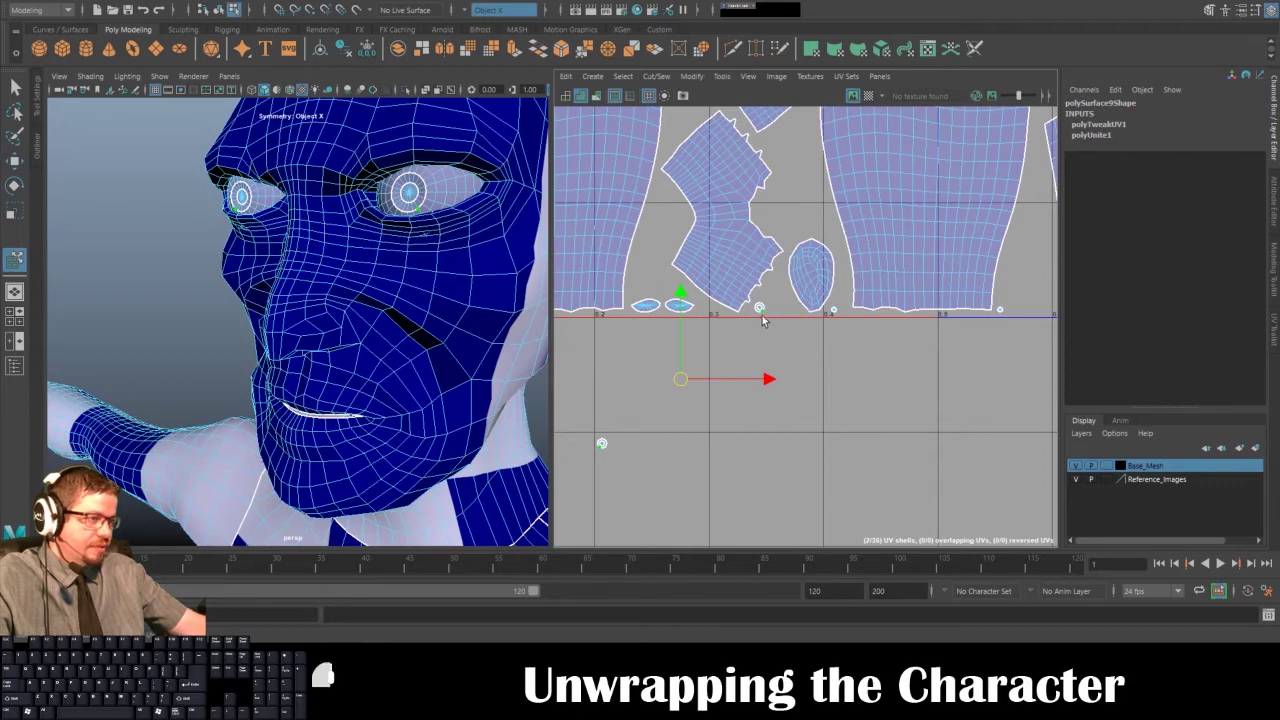
pyautogui.click(760, 318)
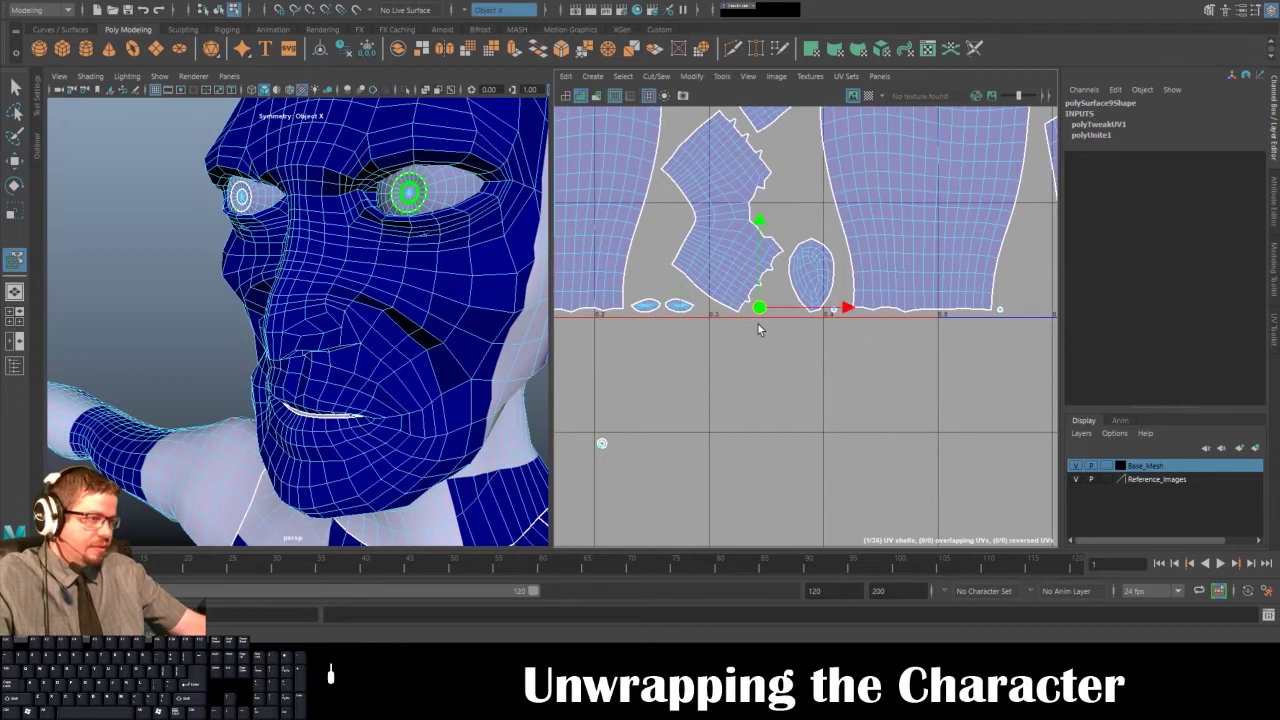
pyautogui.moveTo(631, 441); pyautogui.dragTo(626, 447)
# - Move both small pupil shells out of the packed layout and line them up beside the two iris shells
pyautogui.click(834, 312)
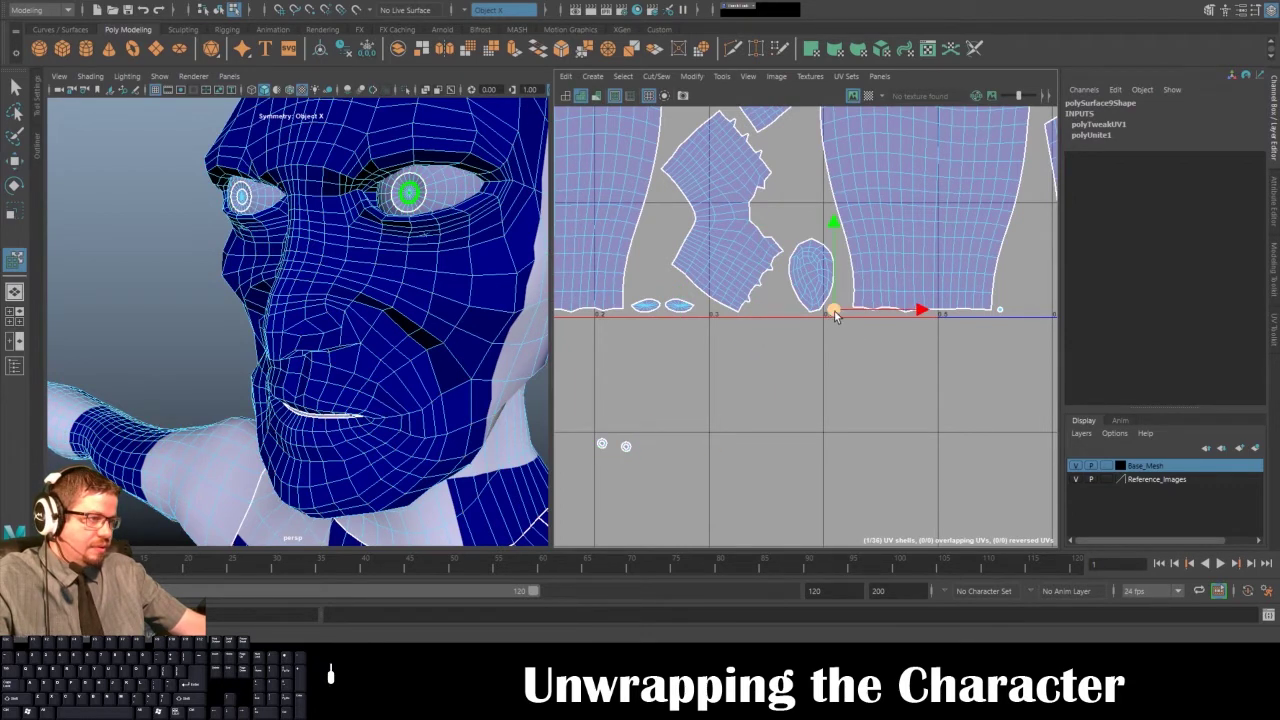
pyautogui.moveTo(835, 316); pyautogui.dragTo(649, 446)
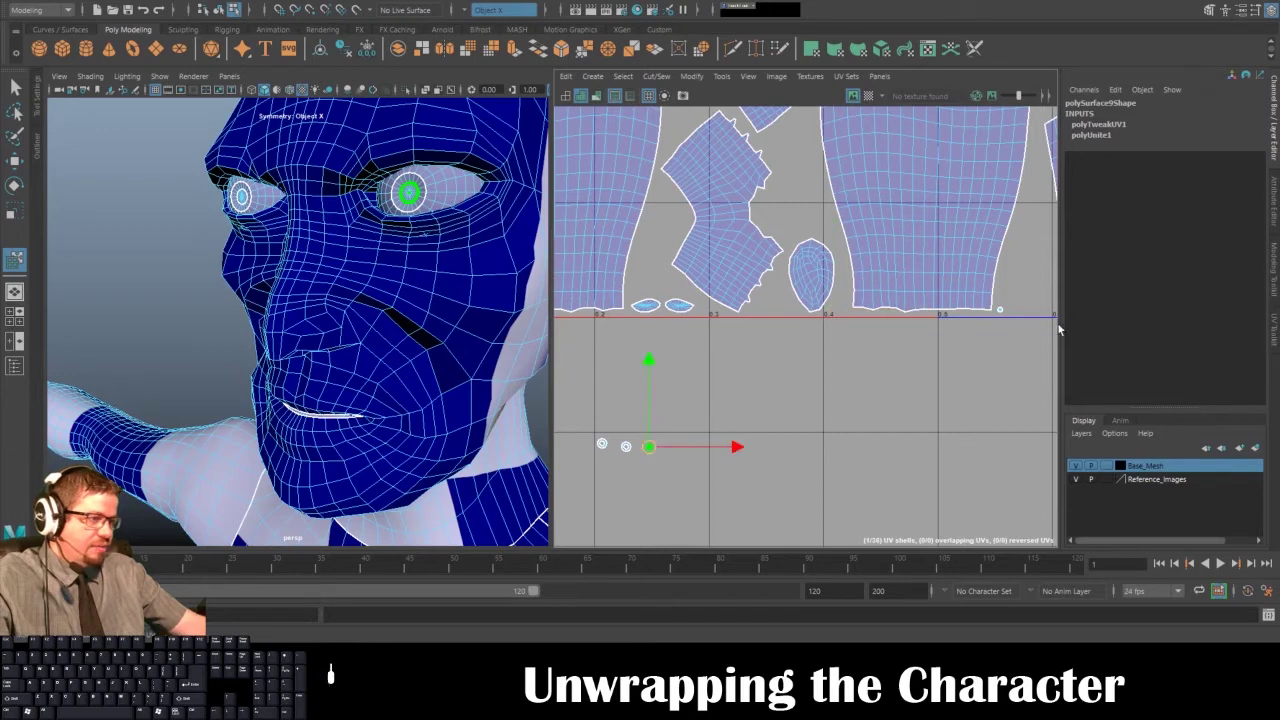
pyautogui.click(999, 309)
pyautogui.moveTo(1000, 309); pyautogui.dragTo(921, 380)
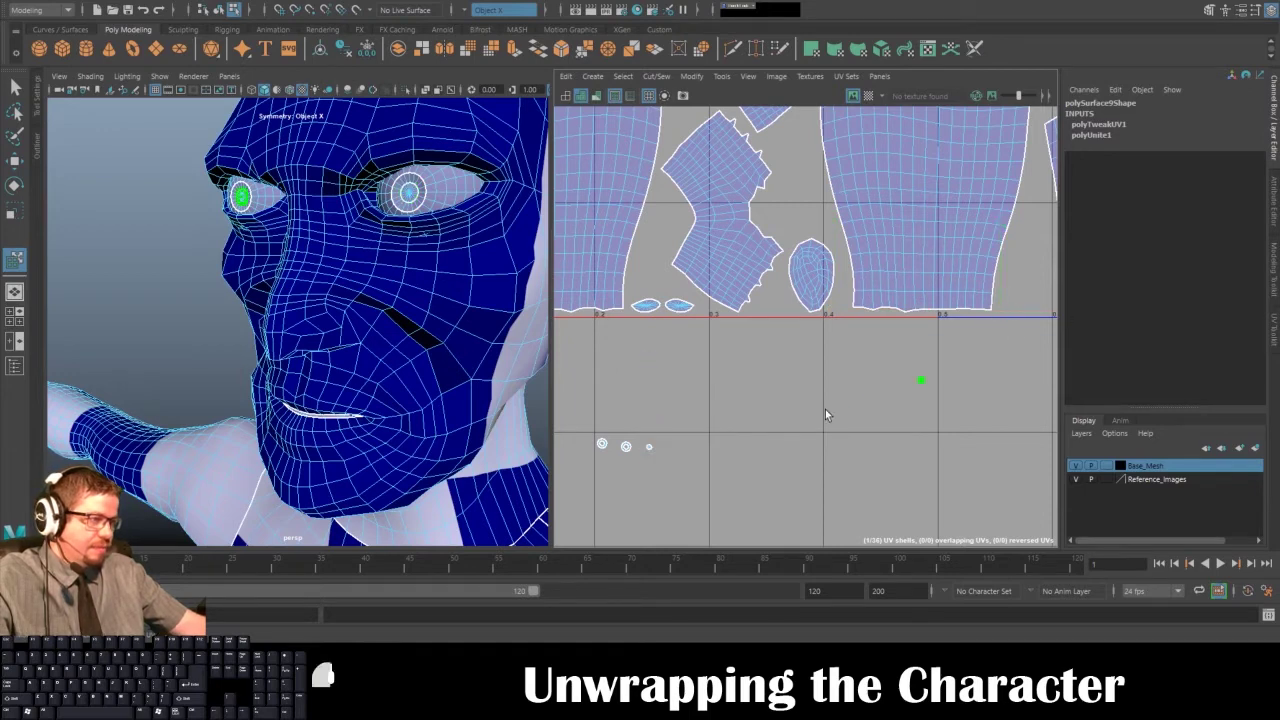
pyautogui.moveTo(825, 411); pyautogui.dragTo(660, 450)
pyautogui.keyDown('alt'); pyautogui.moveTo(690, 400); pyautogui.dragTo(737, 354, button='middle'); pyautogui.keyUp('alt')
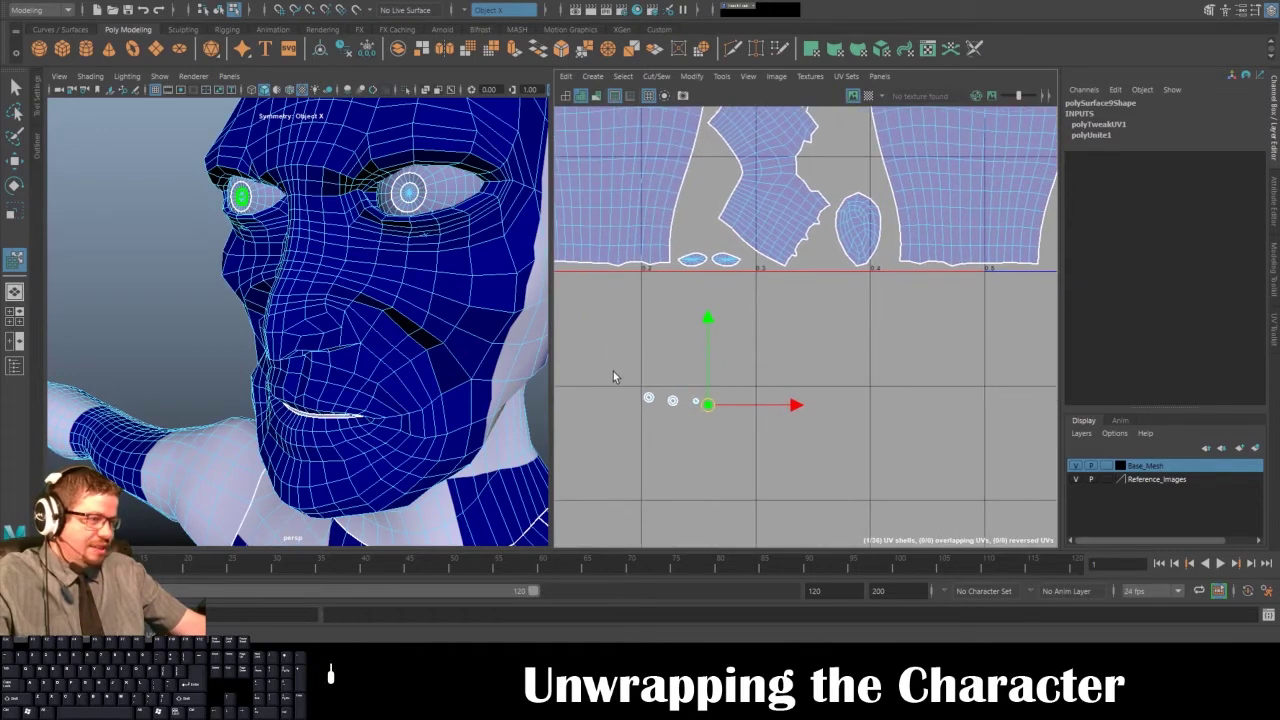
# - With the Move UV Shell tool, move both large eyeball shells out of the packed layout to below the 0–1 square
pyautogui.moveTo(613, 377); pyautogui.dragTo(854, 480)
pyautogui.scroll(-3, 817, 433)
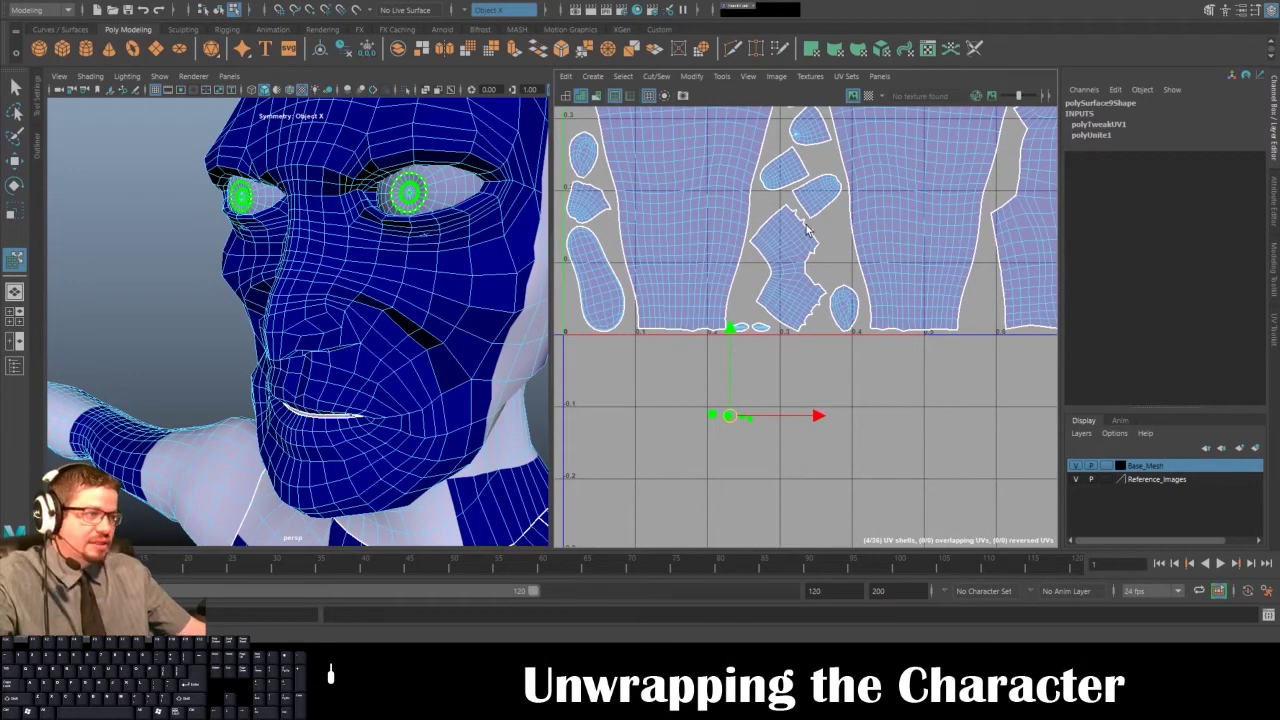
pyautogui.keyDown('alt'); pyautogui.moveTo(862, 417); pyautogui.dragTo(837, 380, button='right'); pyautogui.keyUp('alt')
pyautogui.keyDown('alt'); pyautogui.moveTo(837, 380); pyautogui.dragTo(564, 432, button='middle'); pyautogui.keyUp('alt')
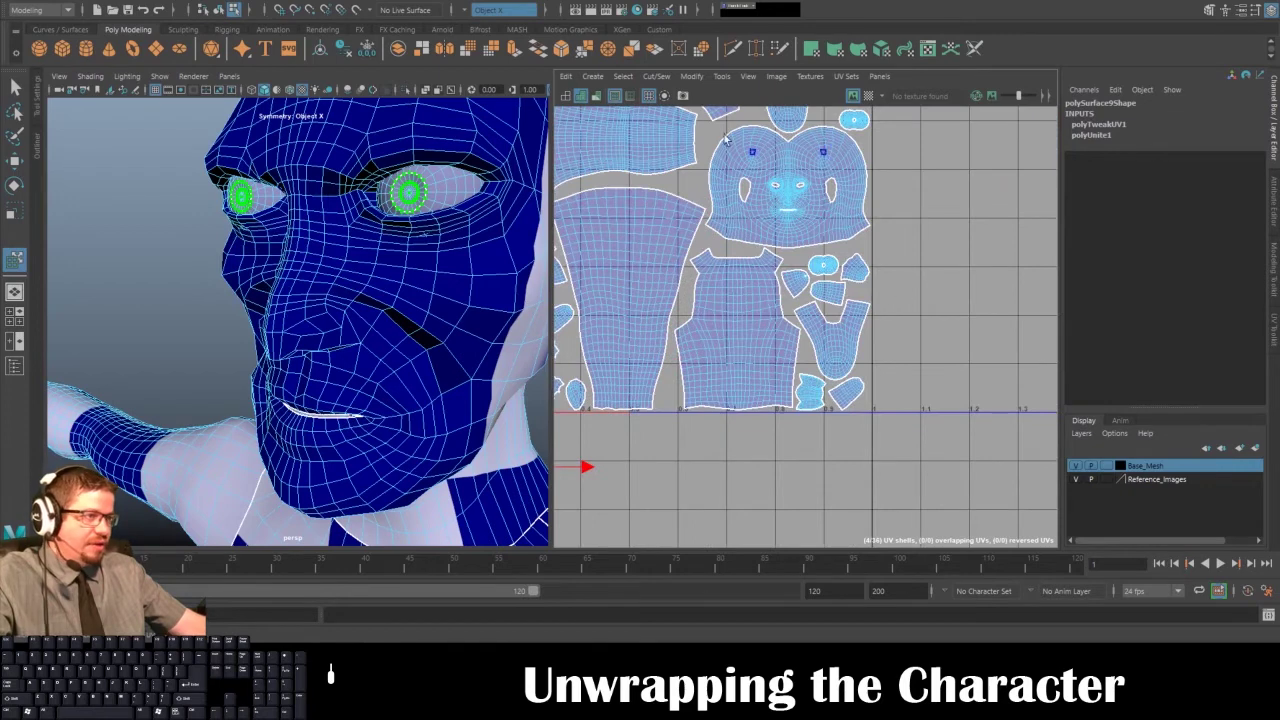
pyautogui.click(721, 76)
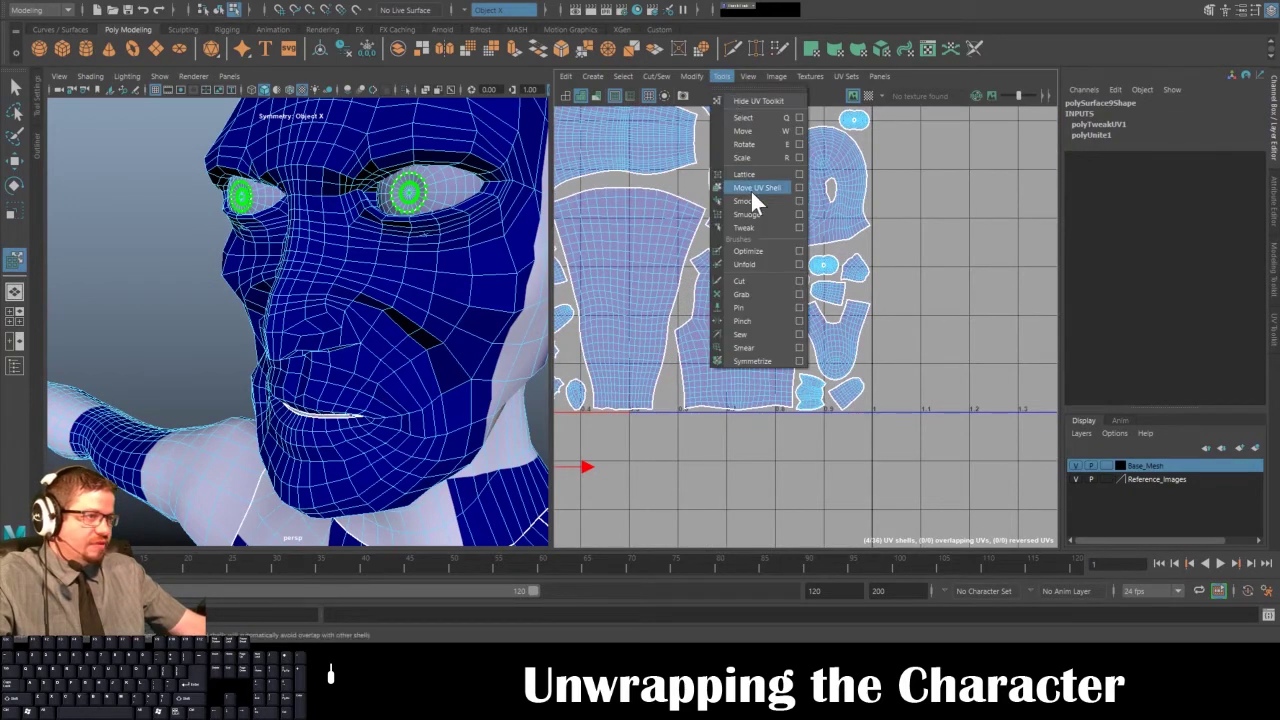
pyautogui.click(752, 188)
pyautogui.click(823, 266)
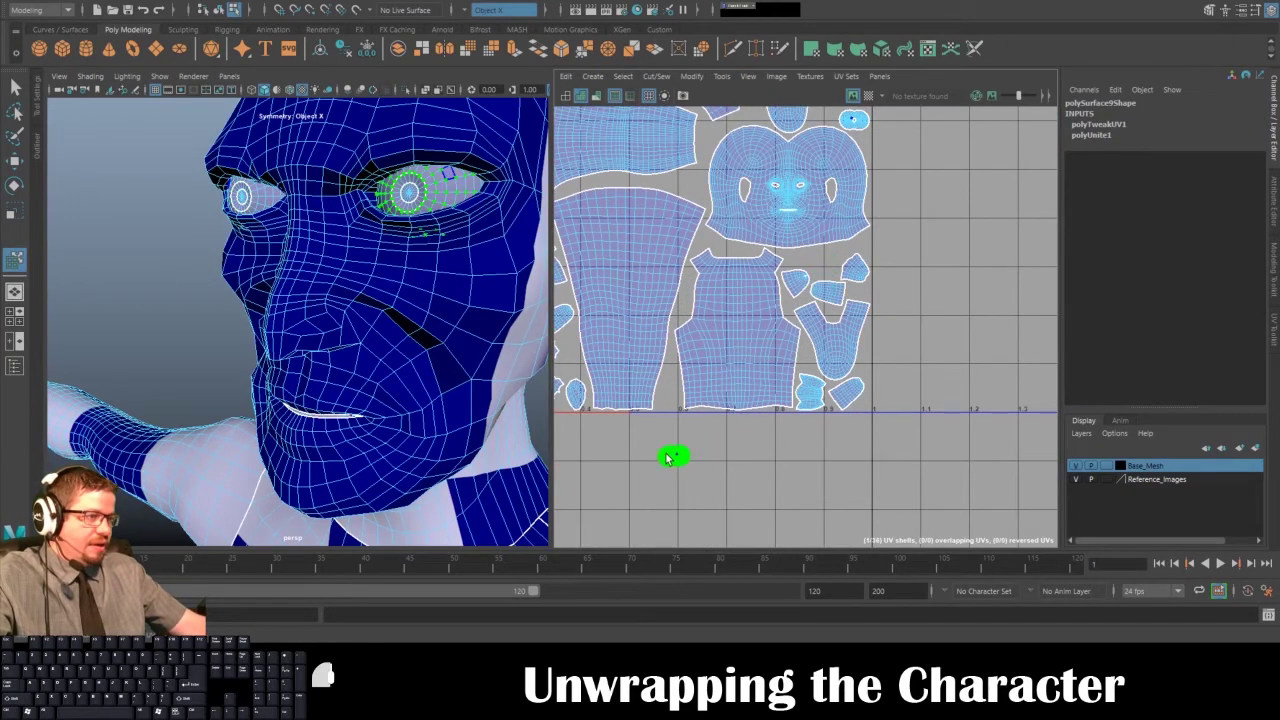
pyautogui.moveTo(668, 458); pyautogui.dragTo(615, 456)
pyautogui.click(857, 124)
pyautogui.moveTo(908, 211); pyautogui.dragTo(673, 466)
# - Select both large eyeball shells together and place them just beneath the row of iris and pupil shells
pyautogui.keyDown('alt'); pyautogui.moveTo(726, 431); pyautogui.dragTo(835, 315, button='middle'); pyautogui.keyUp('alt')
pyautogui.keyDown('alt'); pyautogui.moveTo(835, 315); pyautogui.dragTo(836, 403, button='right'); pyautogui.keyUp('alt')
pyautogui.keyDown('alt'); pyautogui.moveTo(836, 403); pyautogui.dragTo(880, 411, button='middle'); pyautogui.keyUp('alt')
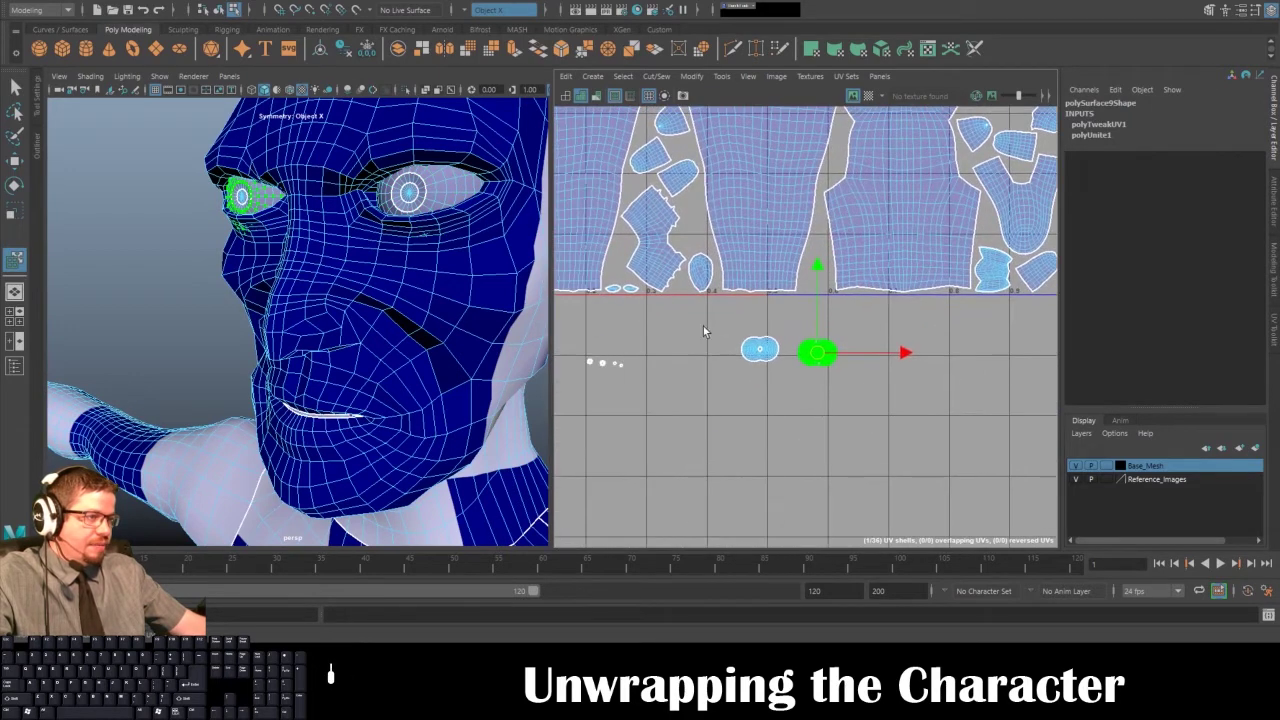
pyautogui.moveTo(703, 330); pyautogui.dragTo(902, 417)
pyautogui.moveTo(786, 350); pyautogui.dragTo(601, 399)
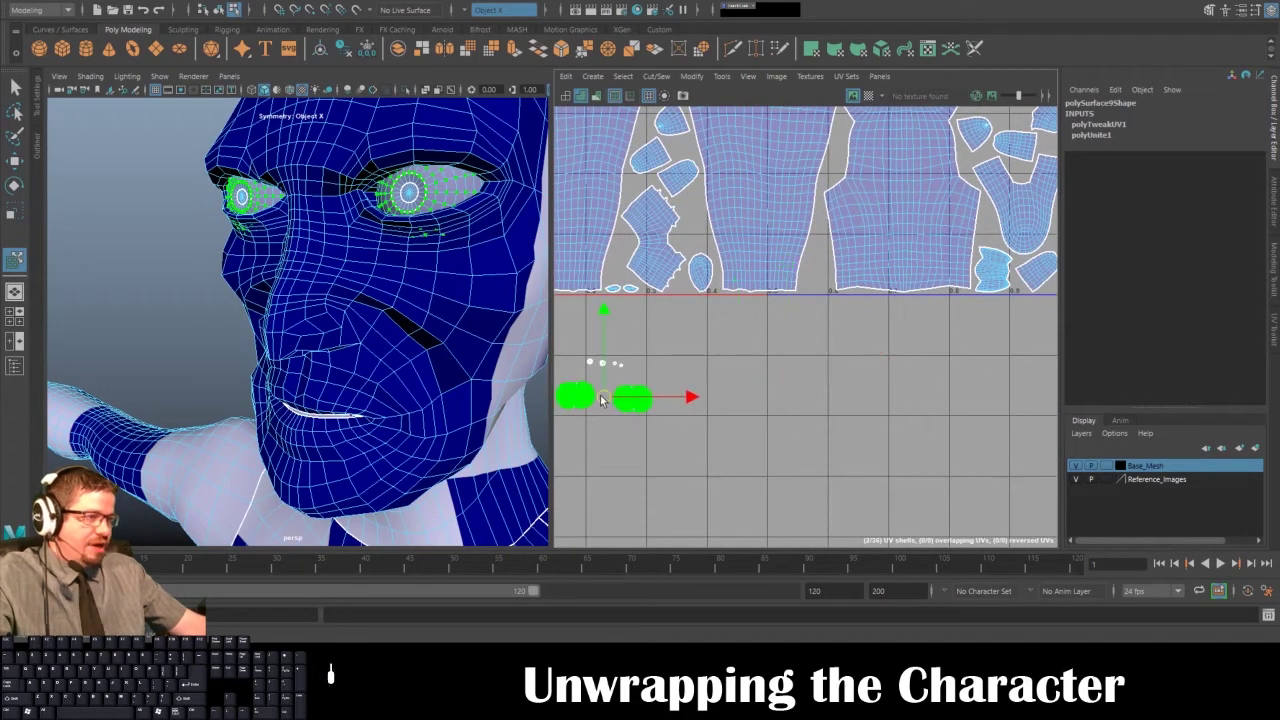
# - Select all six eye shells and scale them up uniformly to give the eyes more texture resolution
pyautogui.keyDown('alt'); pyautogui.moveTo(657, 370); pyautogui.dragTo(809, 326, button='middle'); pyautogui.keyUp('alt')
pyautogui.keyDown('alt'); pyautogui.moveTo(809, 326); pyautogui.dragTo(832, 374, button='right'); pyautogui.keyUp('alt')
pyautogui.keyDown('alt'); pyautogui.moveTo(832, 374); pyautogui.dragTo(833, 393, button='middle'); pyautogui.keyUp('alt')
pyautogui.moveTo(672, 313); pyautogui.dragTo(933, 495)
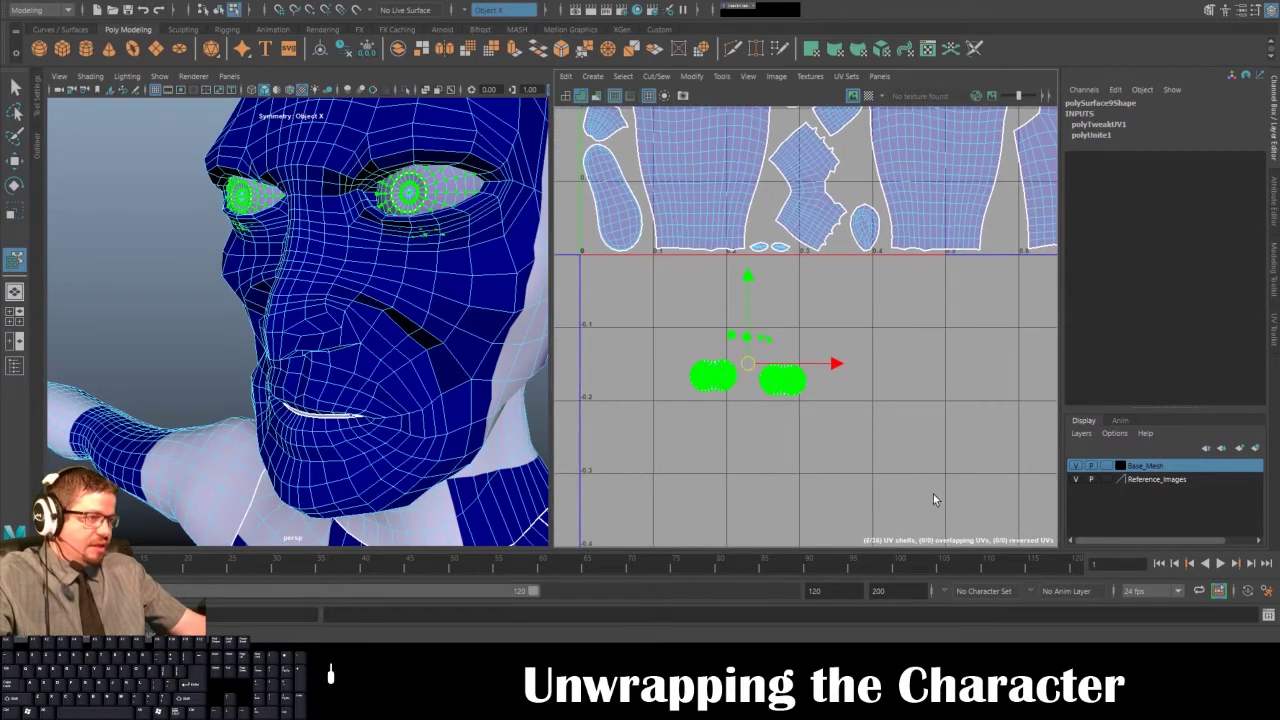
pyautogui.keyDown('alt'); pyautogui.moveTo(933, 494); pyautogui.dragTo(647, 153, button='right'); pyautogui.keyUp('alt')
pyautogui.keyDown('alt'); pyautogui.moveTo(898, 306); pyautogui.dragTo(809, 316, button='middle'); pyautogui.keyUp('alt')
pyautogui.press('r')
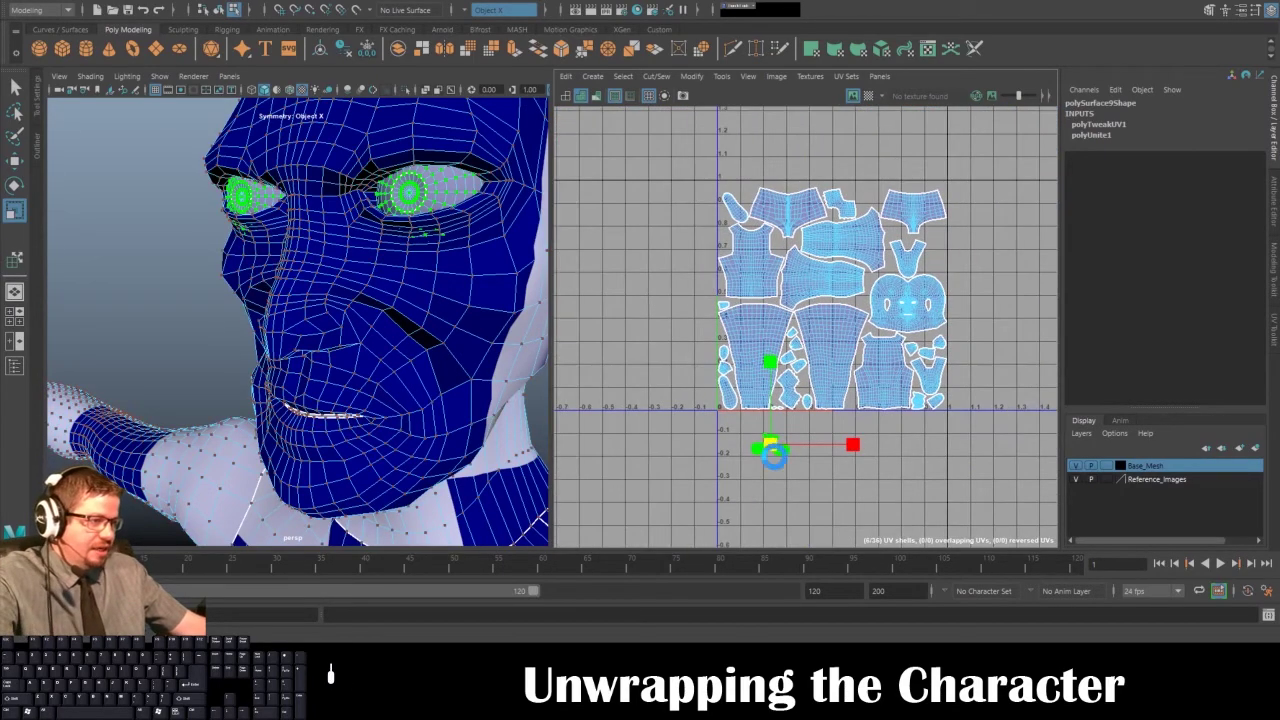
pyautogui.moveTo(773, 446); pyautogui.dragTo(799, 469)
pyautogui.moveTo(854, 481)
pyautogui.mouseDown()
pyautogui.moveTo(1052, 484)
pyautogui.moveTo(851, 480)
pyautogui.mouseUp()
# - Move the six enlarged eye shells outside the 0–1 square, beside its upper-right corner, and frame them
pyautogui.press('w')
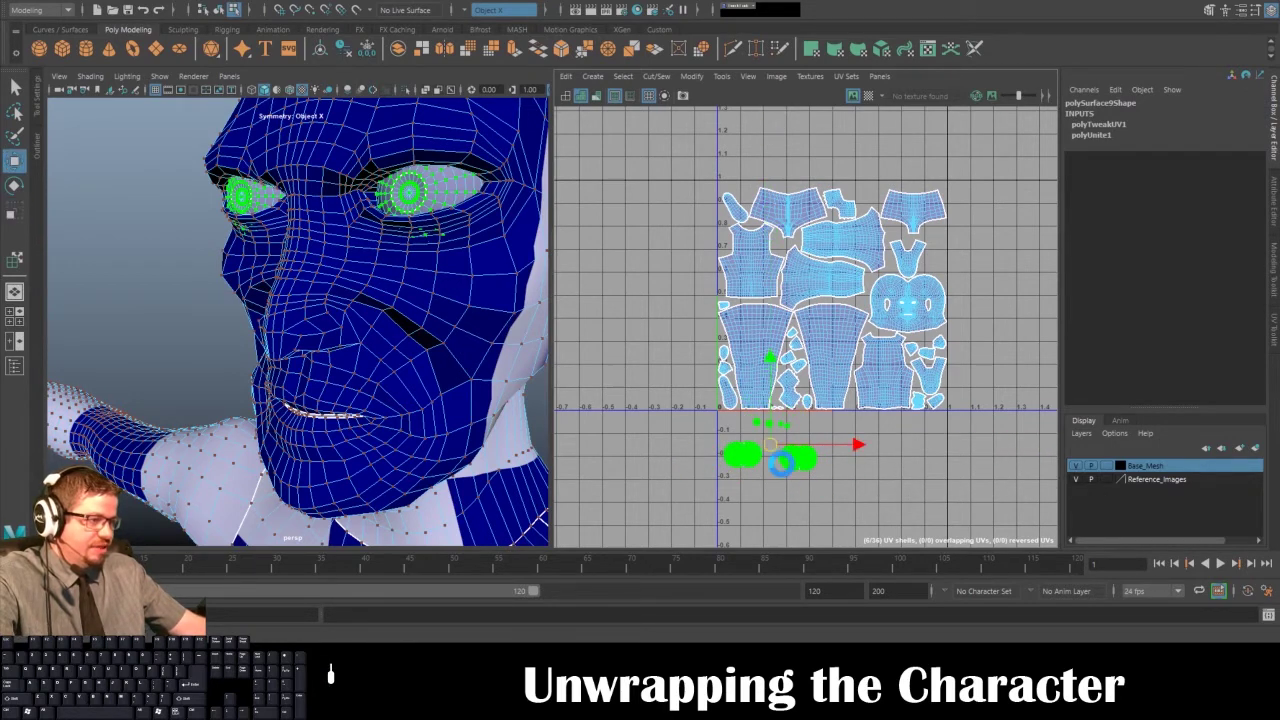
pyautogui.moveTo(770, 442); pyautogui.dragTo(992, 232)
pyautogui.press('f')
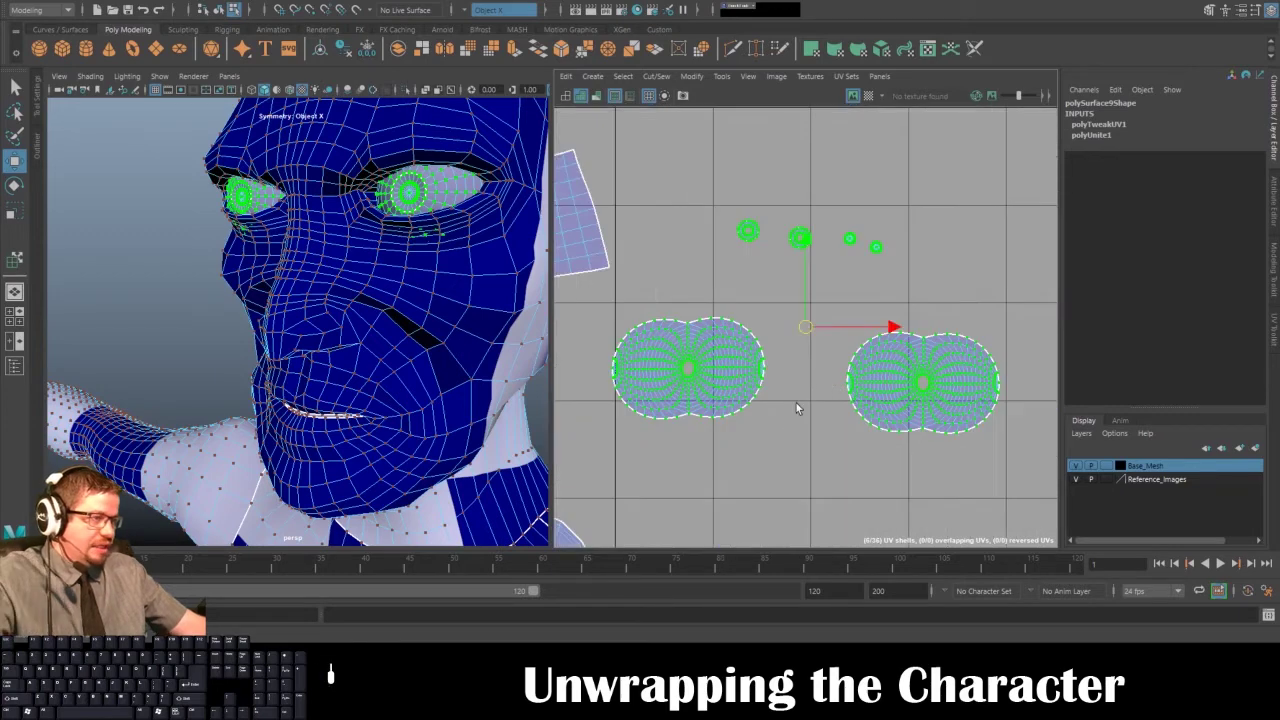
pyautogui.scroll(-3, 828, 470)
pyautogui.keyDown('alt'); pyautogui.moveTo(743, 333); pyautogui.dragTo(852, 258, button='middle'); pyautogui.keyUp('alt')
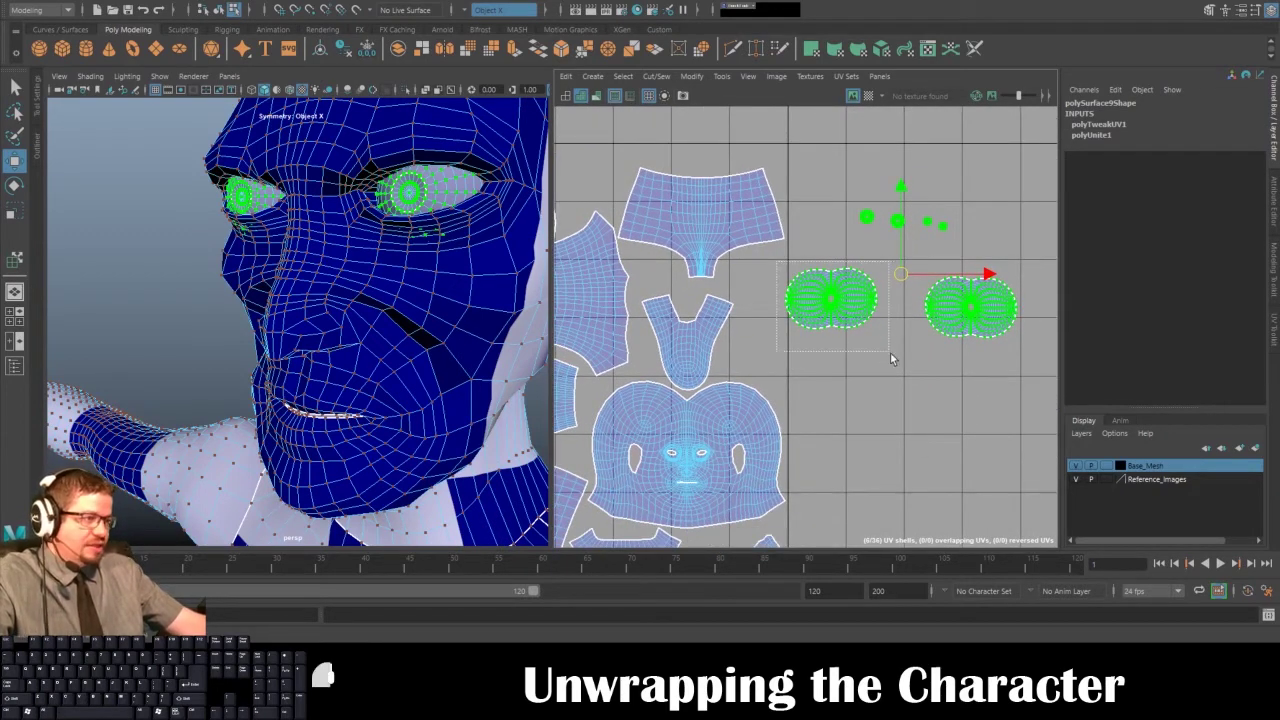
# - Select only the large eyeball shell nearest the packed layout and rotate it a quarter turn so it stands upright
pyautogui.press('e')
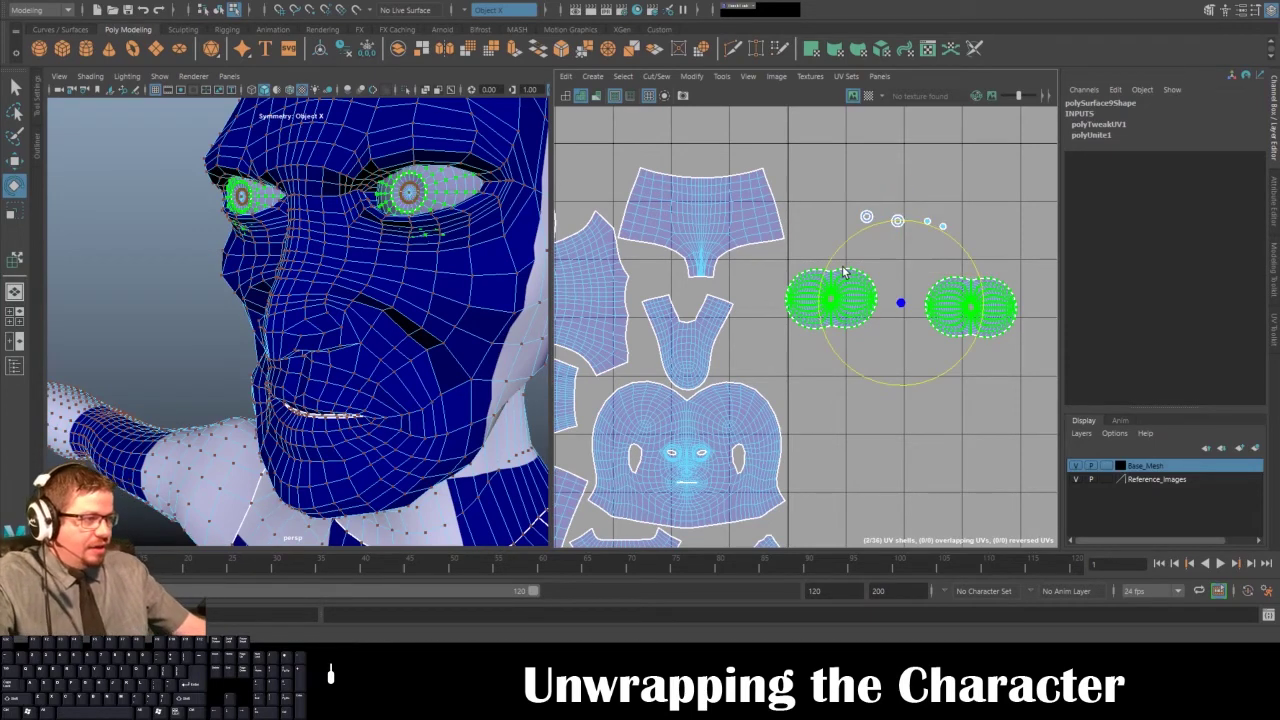
pyautogui.click(827, 189)
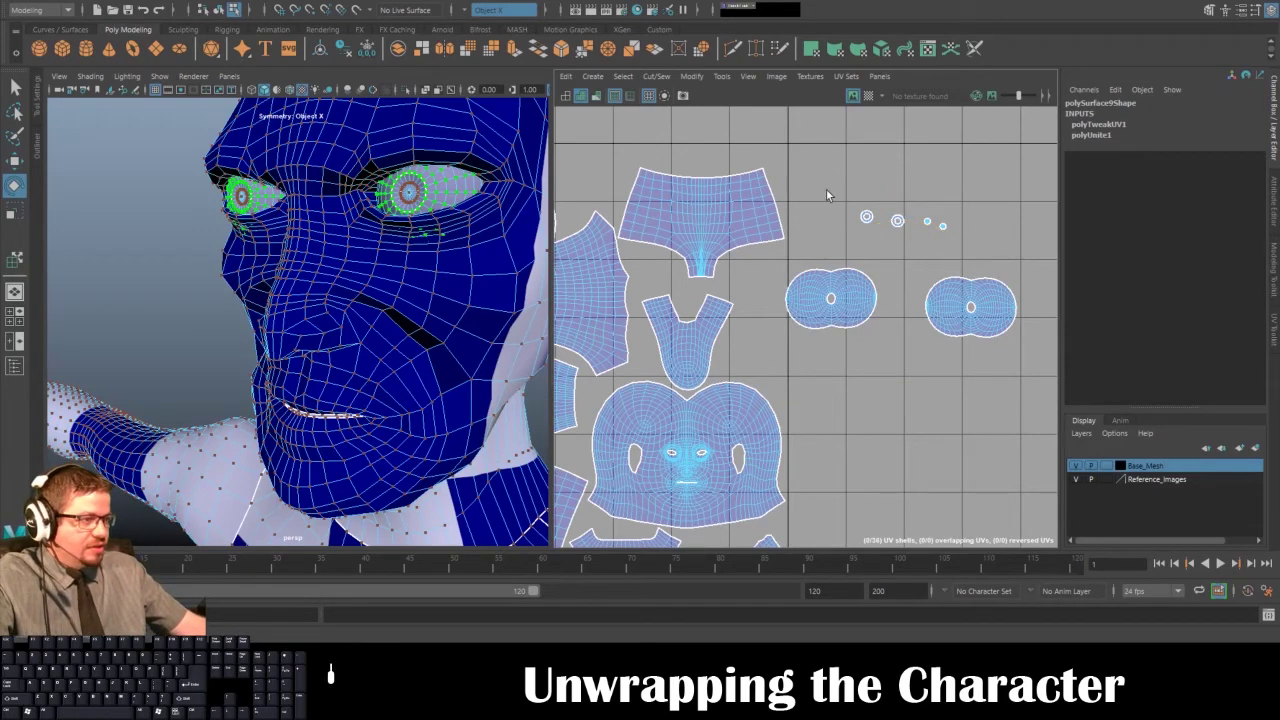
pyautogui.click(817, 289)
pyautogui.click(749, 77)
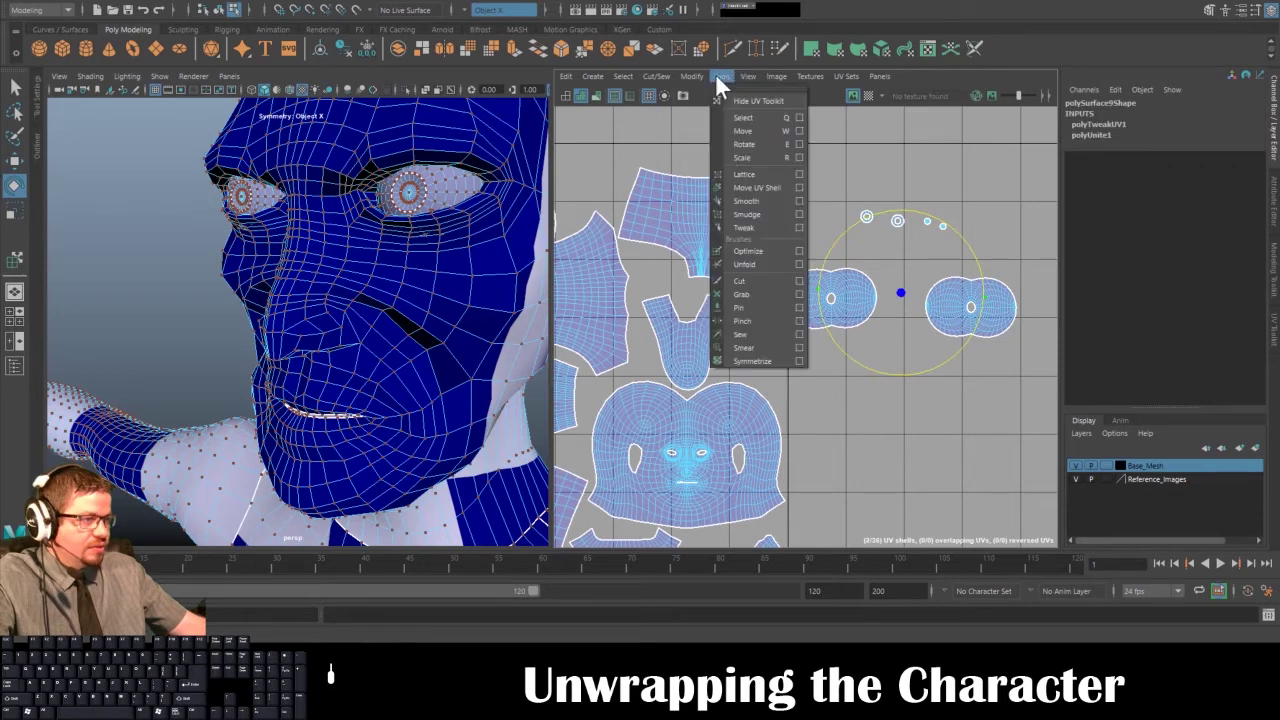
pyautogui.click(737, 180)
pyautogui.click(818, 292)
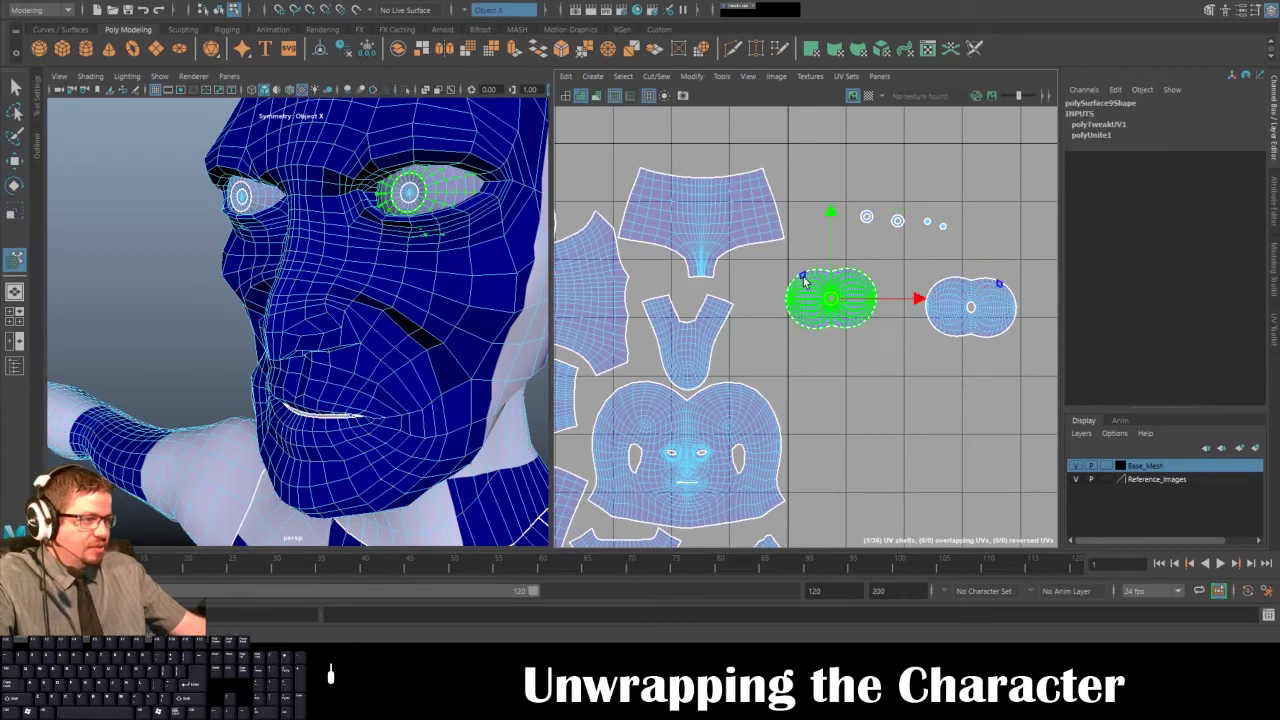
pyautogui.moveTo(822, 212); pyautogui.dragTo(915, 298)
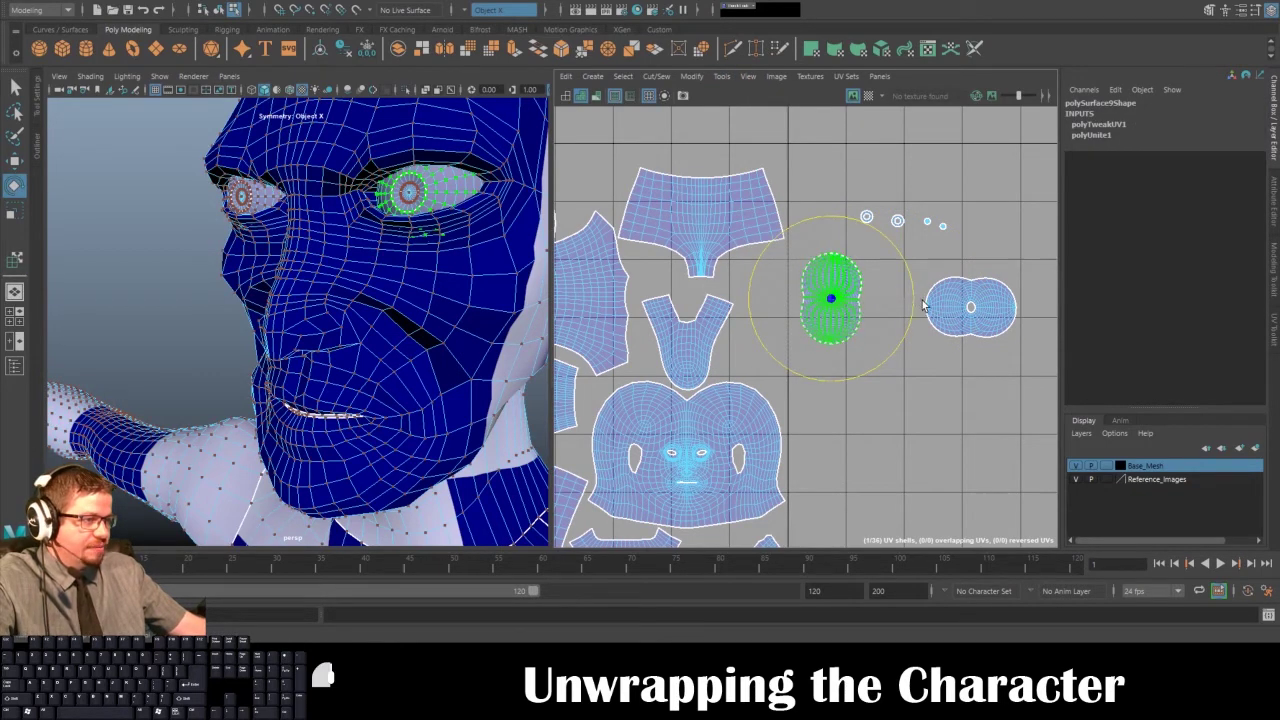
# - Reselect the upright eyeball shell and try it at the layout's edge, beside the U-shaped shell above the face
pyautogui.click(923, 305)
pyautogui.click(814, 298)
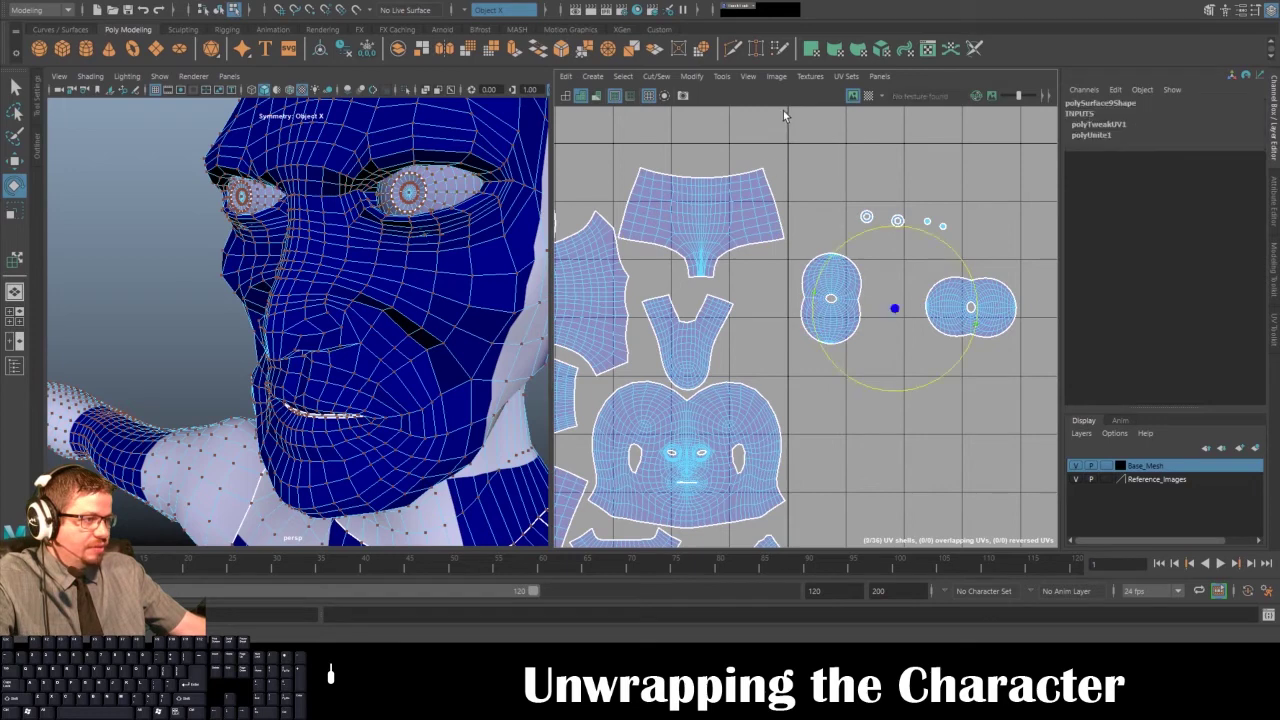
pyautogui.click(745, 78)
pyautogui.click(757, 191)
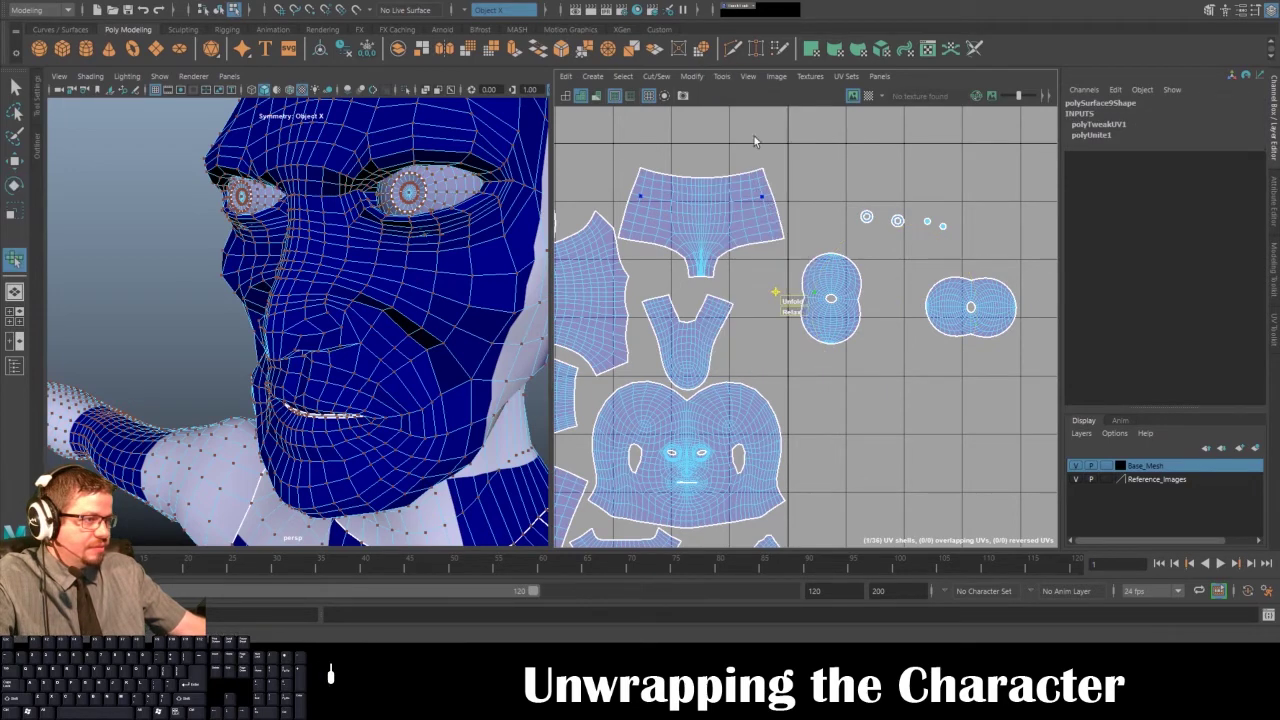
pyautogui.click(723, 77)
pyautogui.click(749, 190)
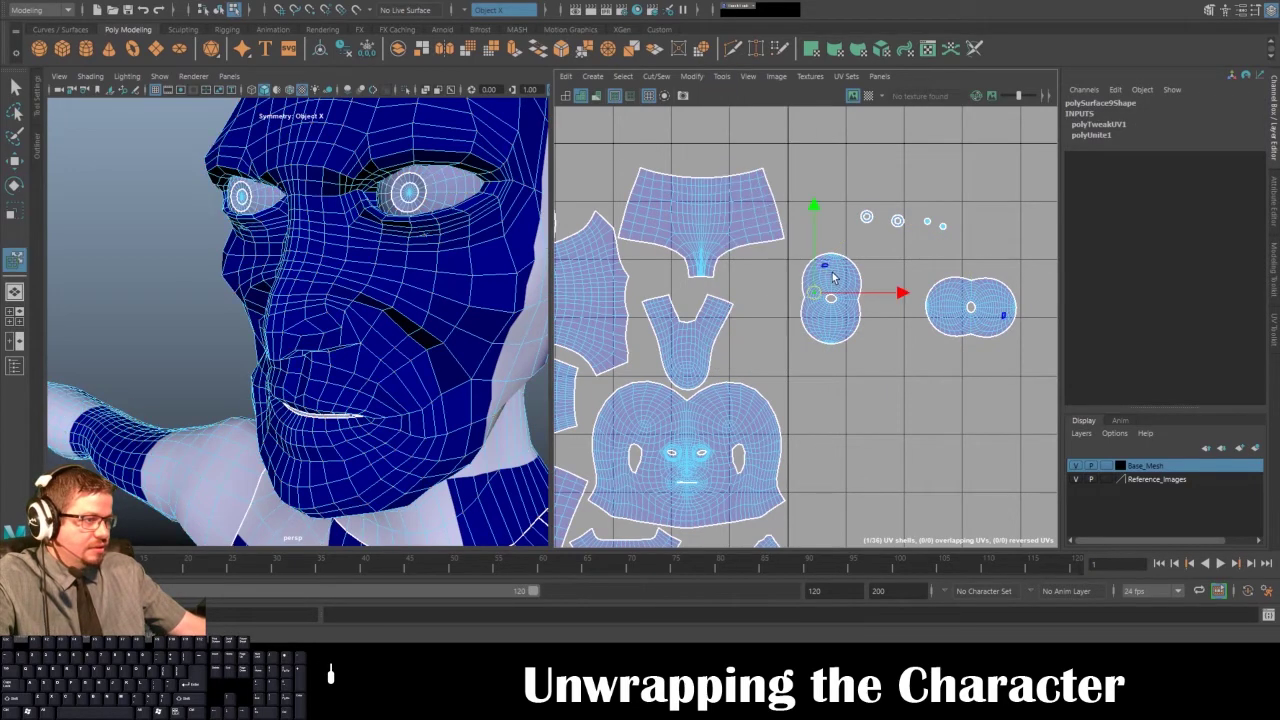
pyautogui.click(837, 278)
pyautogui.press('e')
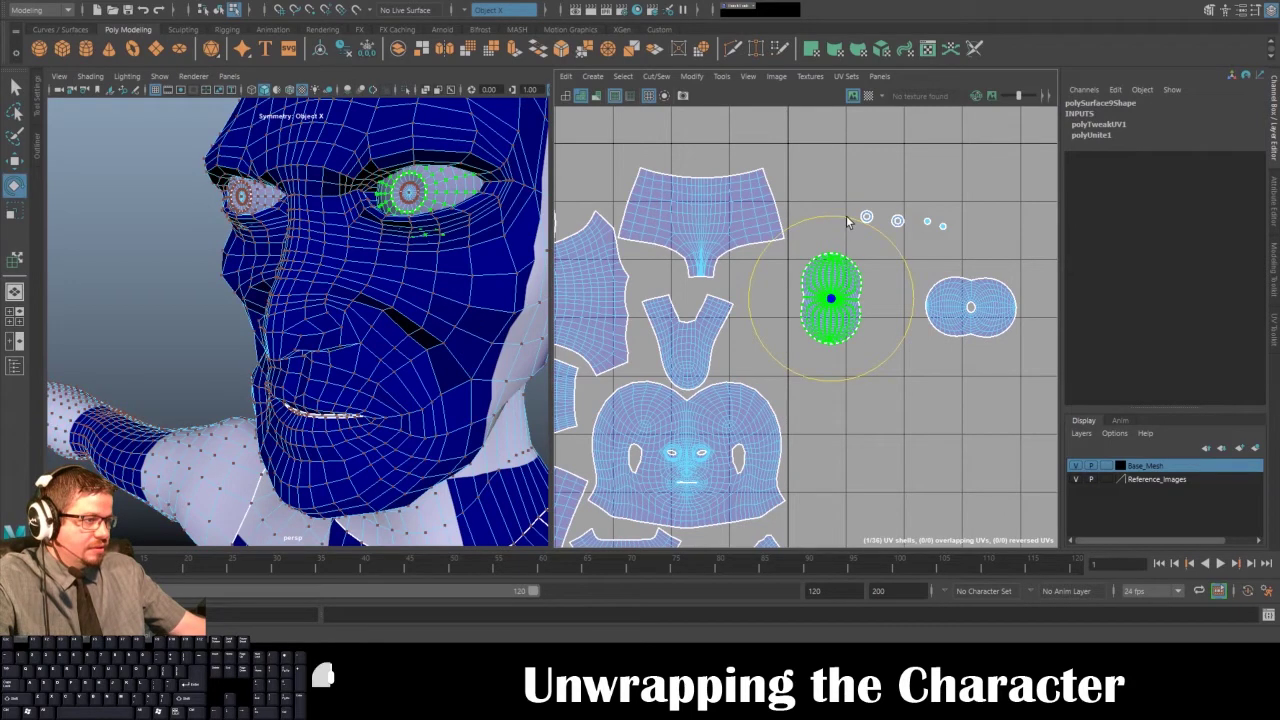
pyautogui.press('w')
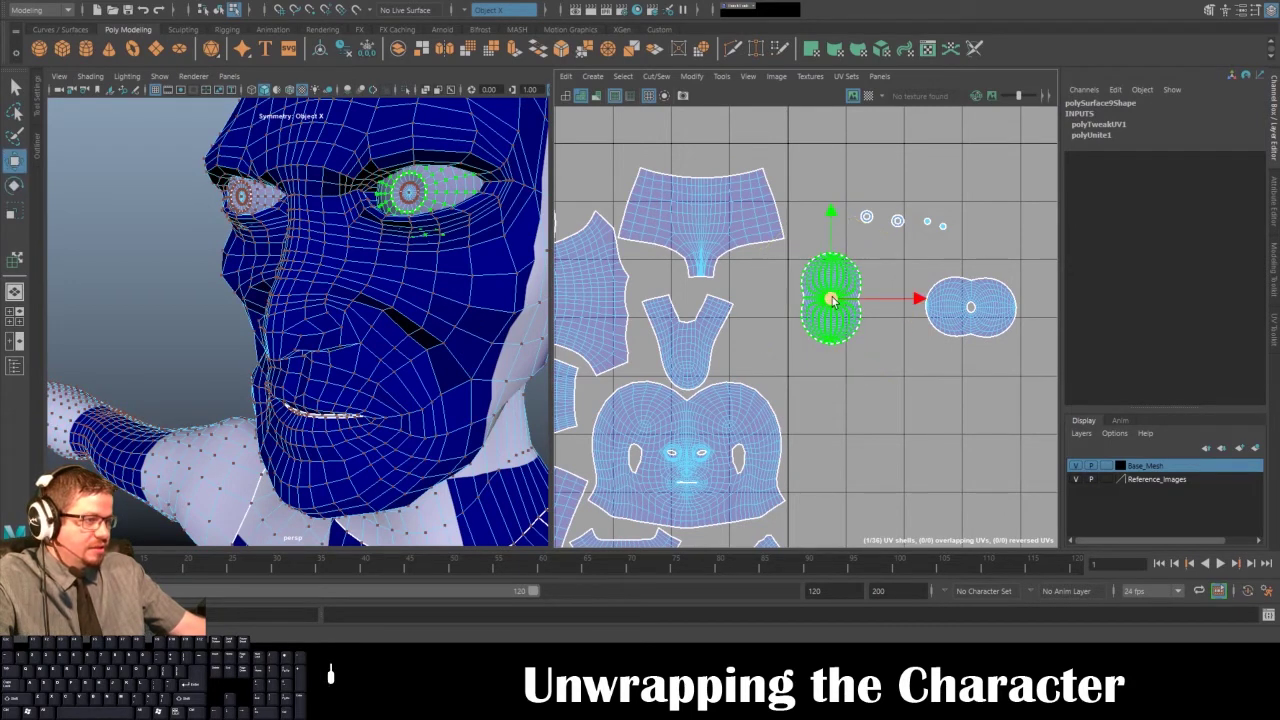
pyautogui.moveTo(831, 298); pyautogui.dragTo(769, 330)
pyautogui.keyDown('alt'); pyautogui.moveTo(824, 267); pyautogui.dragTo(955, 299, button='middle'); pyautogui.keyUp('alt')
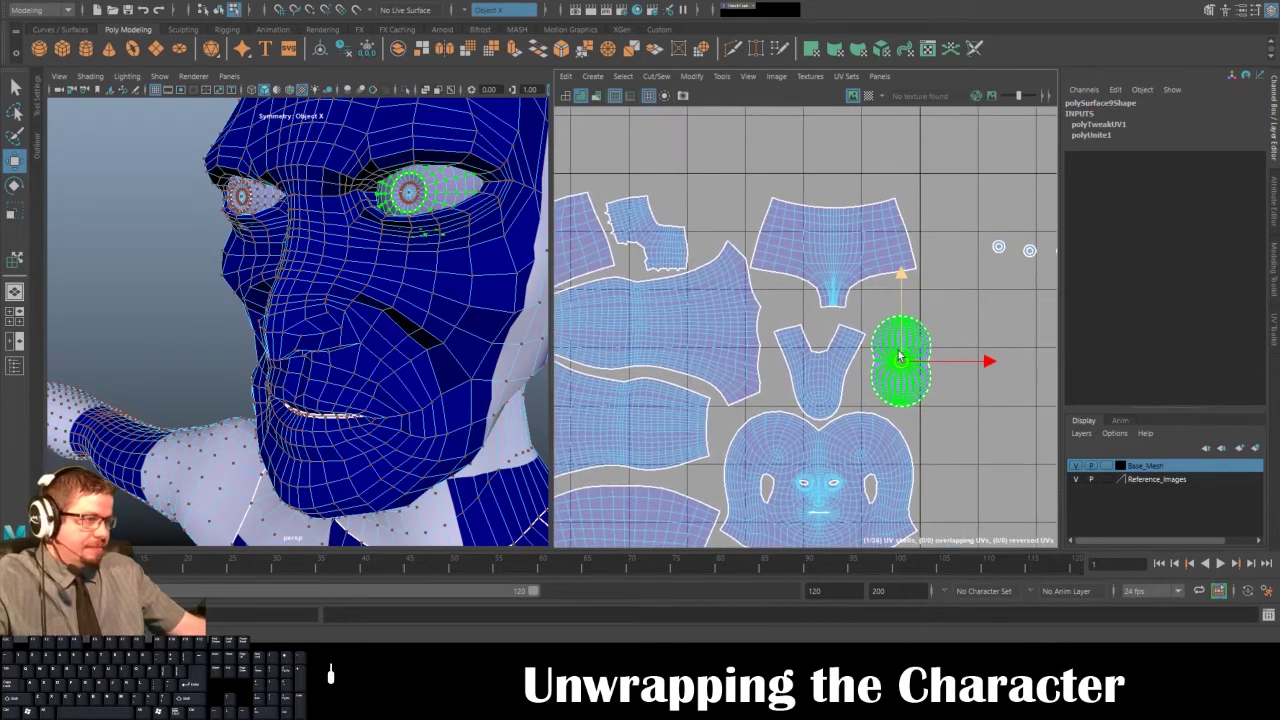
# - Try the eyeball shell diagonally in the gap between the upper shells, and horizontally above the layout's upper edge
pyautogui.press('e')
pyautogui.moveTo(928, 286); pyautogui.dragTo(966, 318)
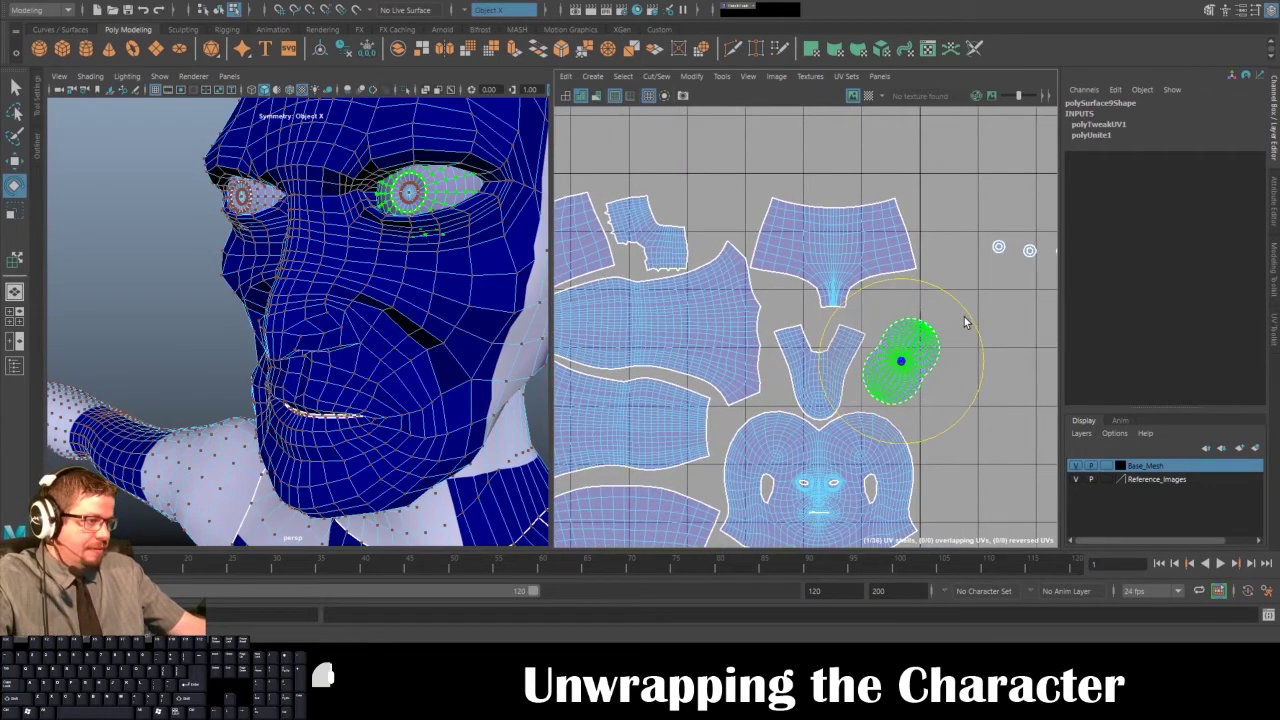
pyautogui.press('w')
pyautogui.moveTo(895, 358); pyautogui.dragTo(712, 200)
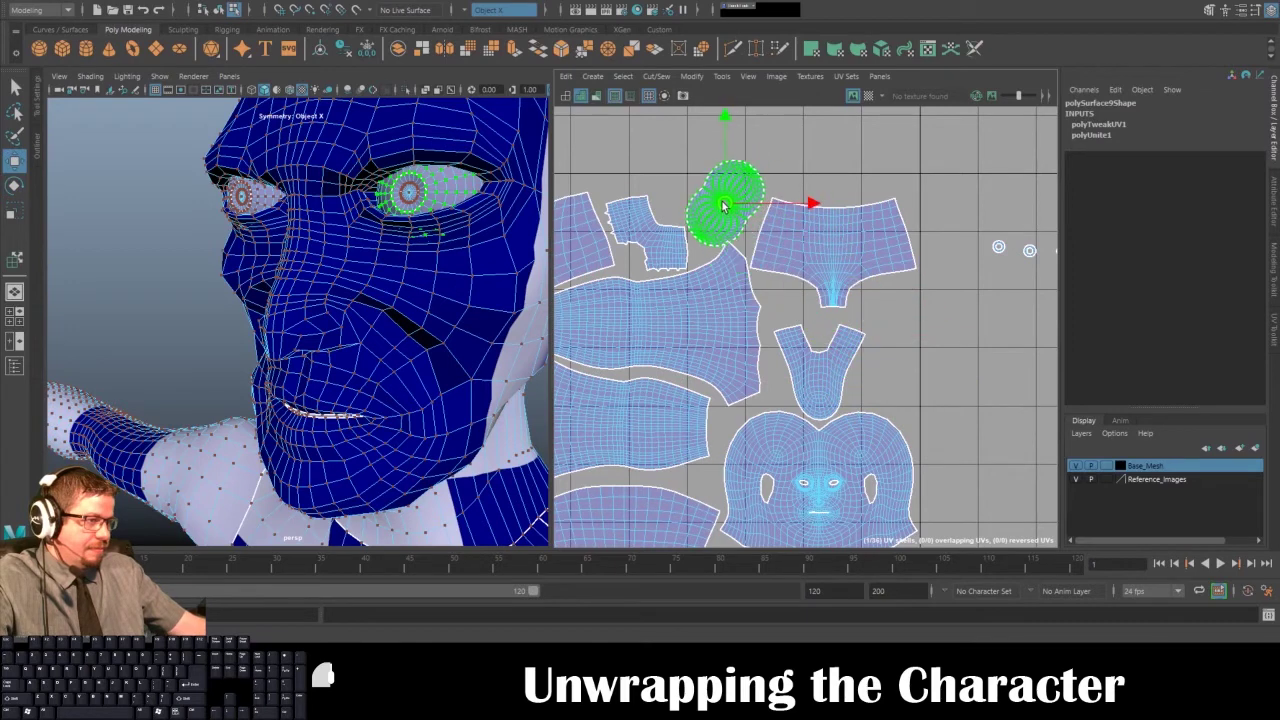
pyautogui.press('e')
pyautogui.moveTo(771, 143); pyautogui.dragTo(895, 145)
pyautogui.press('w')
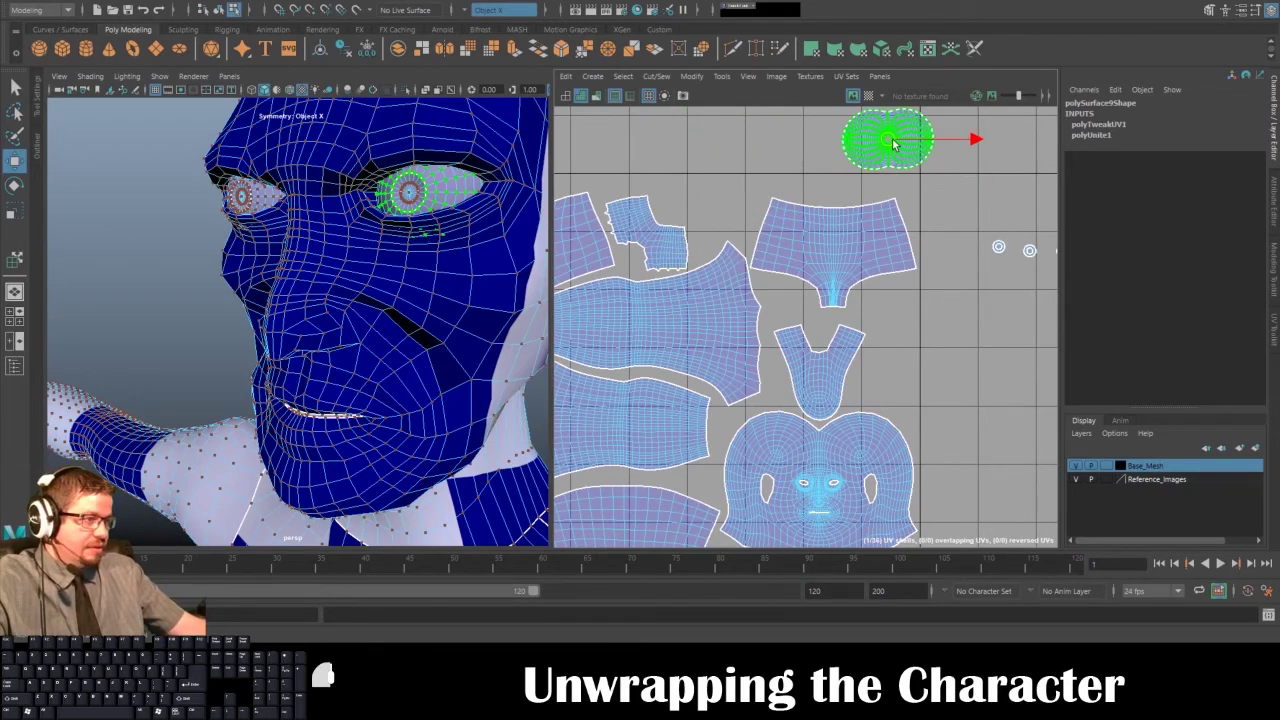
# - Examine the whole packed layout for a free gap large enough for the eyeball shell
pyautogui.keyDown('alt'); pyautogui.moveTo(694, 237); pyautogui.dragTo(954, 229, button='middle'); pyautogui.keyUp('alt')
pyautogui.scroll(-2, 954, 229)
pyautogui.keyDown('alt'); pyautogui.moveTo(949, 314); pyautogui.dragTo(660, 206, button='middle'); pyautogui.keyUp('alt')
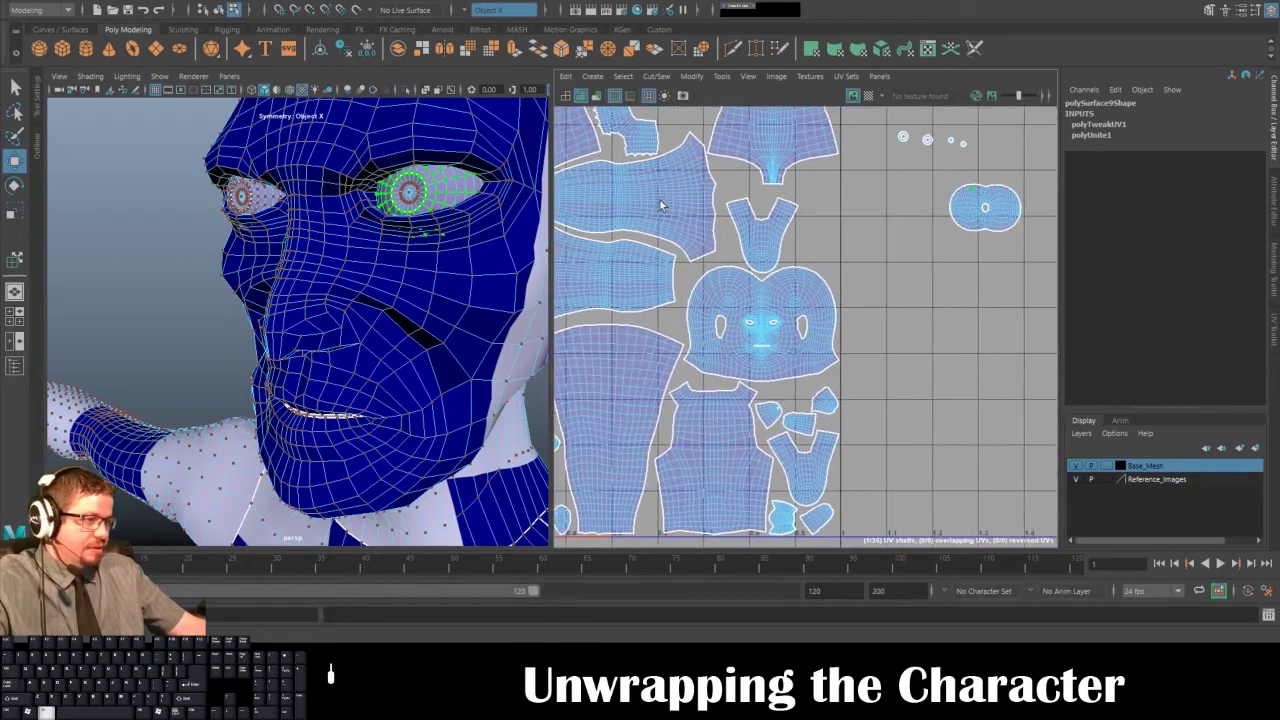
pyautogui.moveTo(803, 212)
pyautogui.keyDown('alt'); pyautogui.mouseDown(button='middle')
pyautogui.moveTo(980, 137)
pyautogui.moveTo(818, 213)
pyautogui.mouseUp(button='middle'); pyautogui.keyUp('alt')
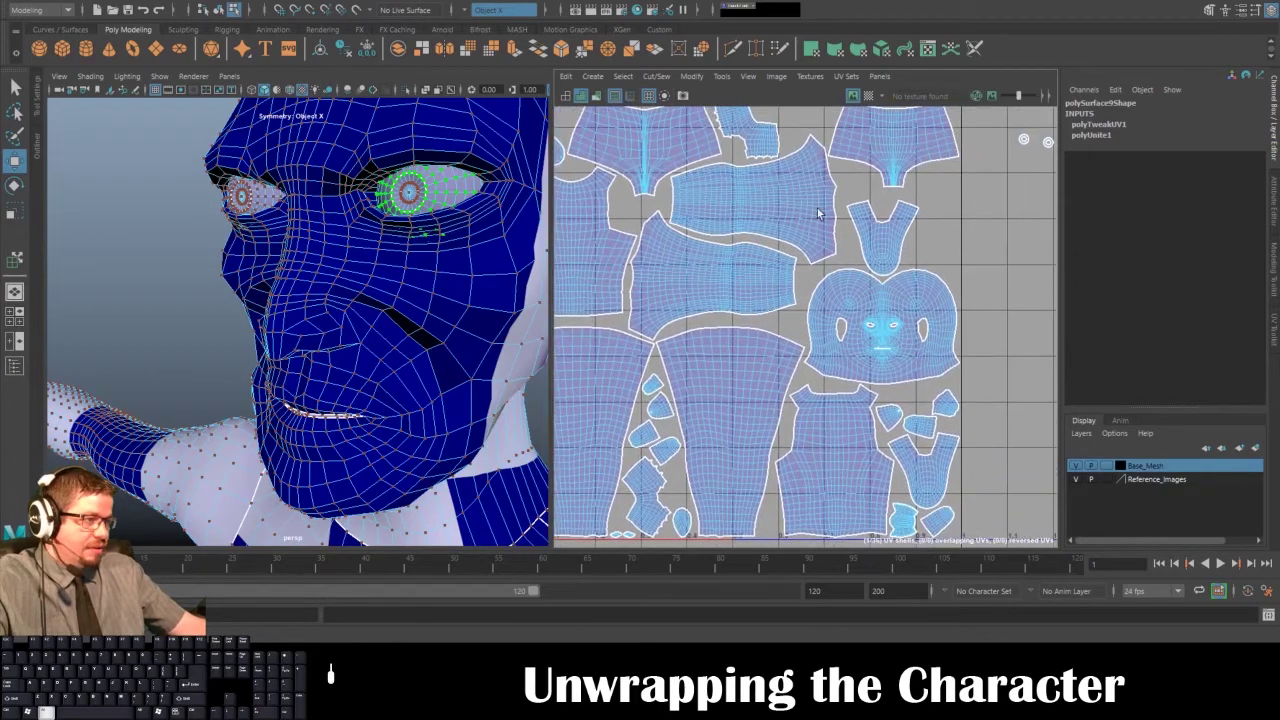
pyautogui.scroll(-2, 874, 218)
pyautogui.scroll(4, 860, 260)
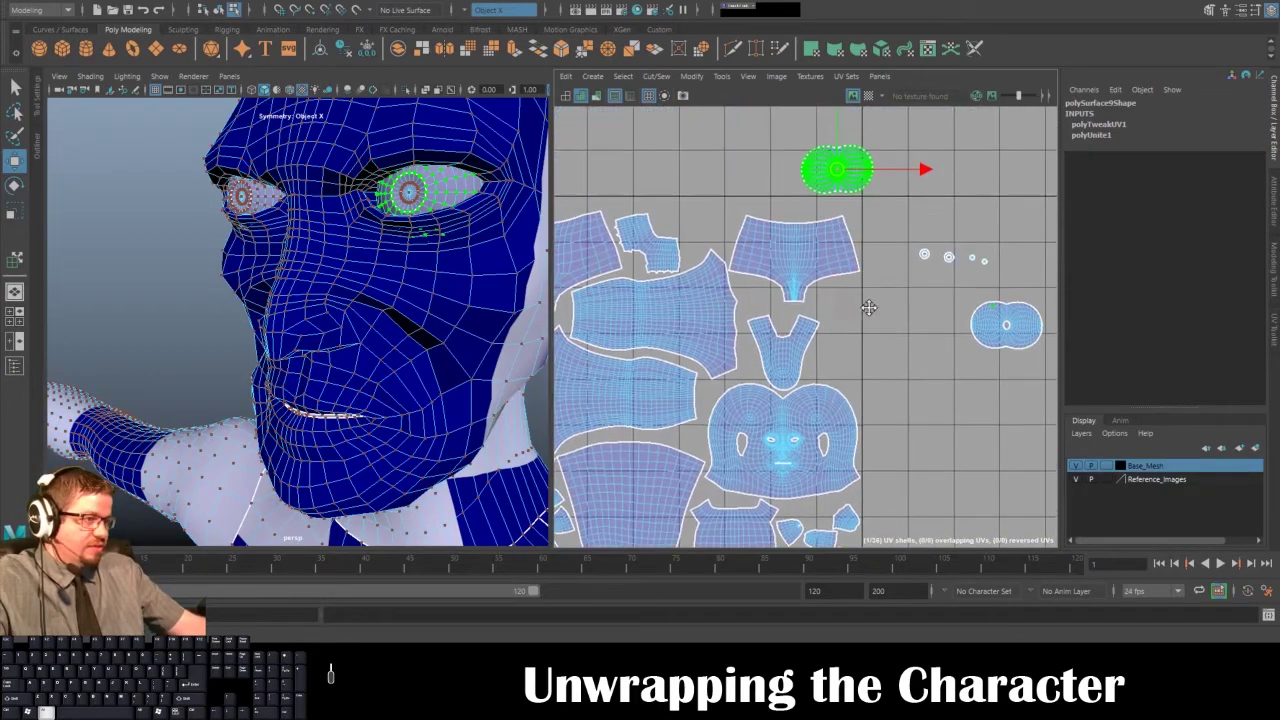
pyautogui.keyDown('alt'); pyautogui.moveTo(857, 277); pyautogui.dragTo(830, 315, button='middle'); pyautogui.keyUp('alt')
pyautogui.keyDown('alt'); pyautogui.moveTo(862, 370); pyautogui.dragTo(847, 345, button='right'); pyautogui.keyUp('alt')
pyautogui.keyDown('alt'); pyautogui.moveTo(847, 345); pyautogui.dragTo(1036, 224, button='middle'); pyautogui.keyUp('alt')
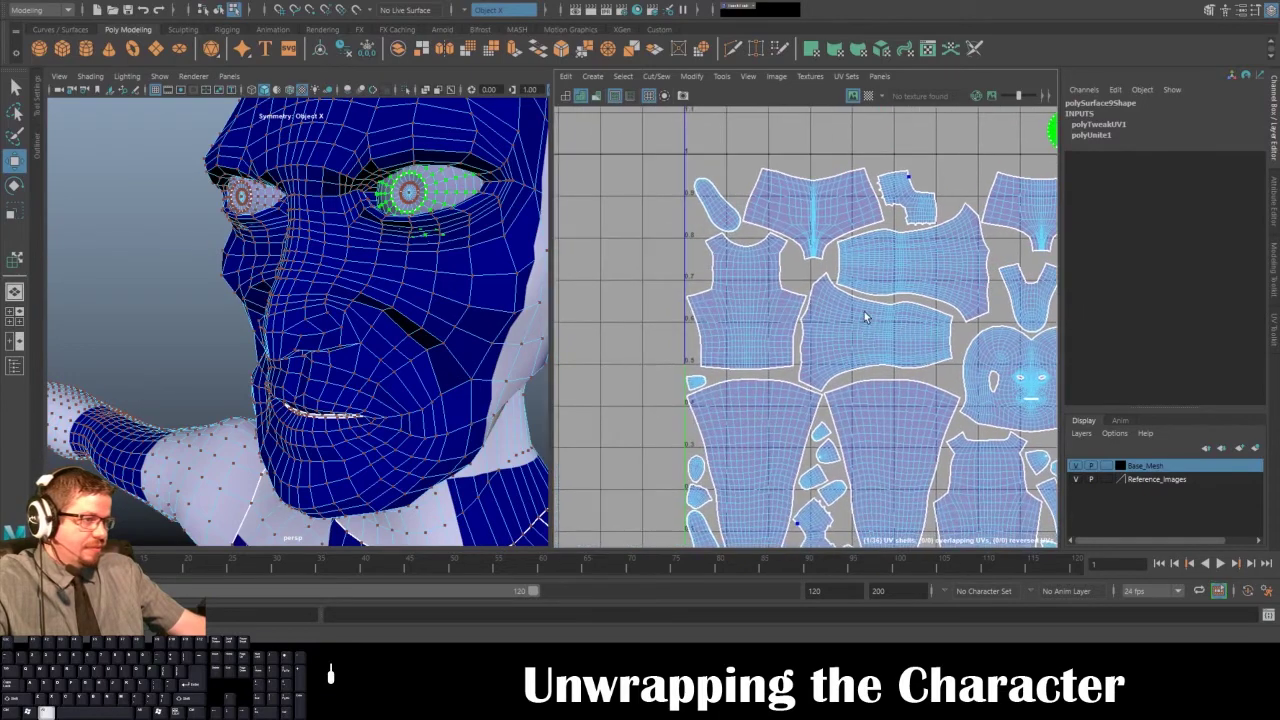
pyautogui.keyDown('alt'); pyautogui.moveTo(864, 311); pyautogui.dragTo(869, 150, button='middle'); pyautogui.keyUp('alt')
pyautogui.keyDown('alt'); pyautogui.moveTo(891, 329); pyautogui.dragTo(678, 348, button='middle'); pyautogui.keyUp('alt')
pyautogui.scroll(-2, 878, 446)
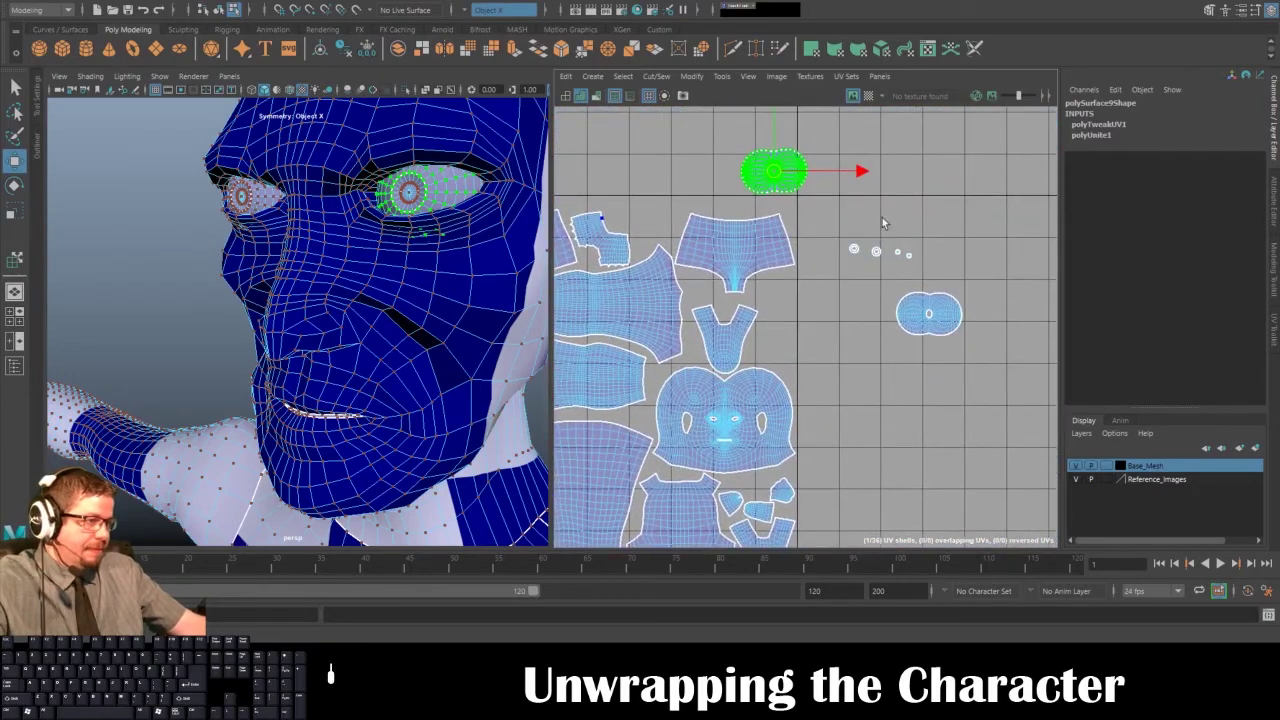
pyautogui.scroll(2, 880, 220)
# - Rotate the eyeball shell upright and place it inside the 0–1 square, between the U-shaped shell and the layout's edge
pyautogui.press('e')
pyautogui.moveTo(851, 148); pyautogui.dragTo(772, 67)
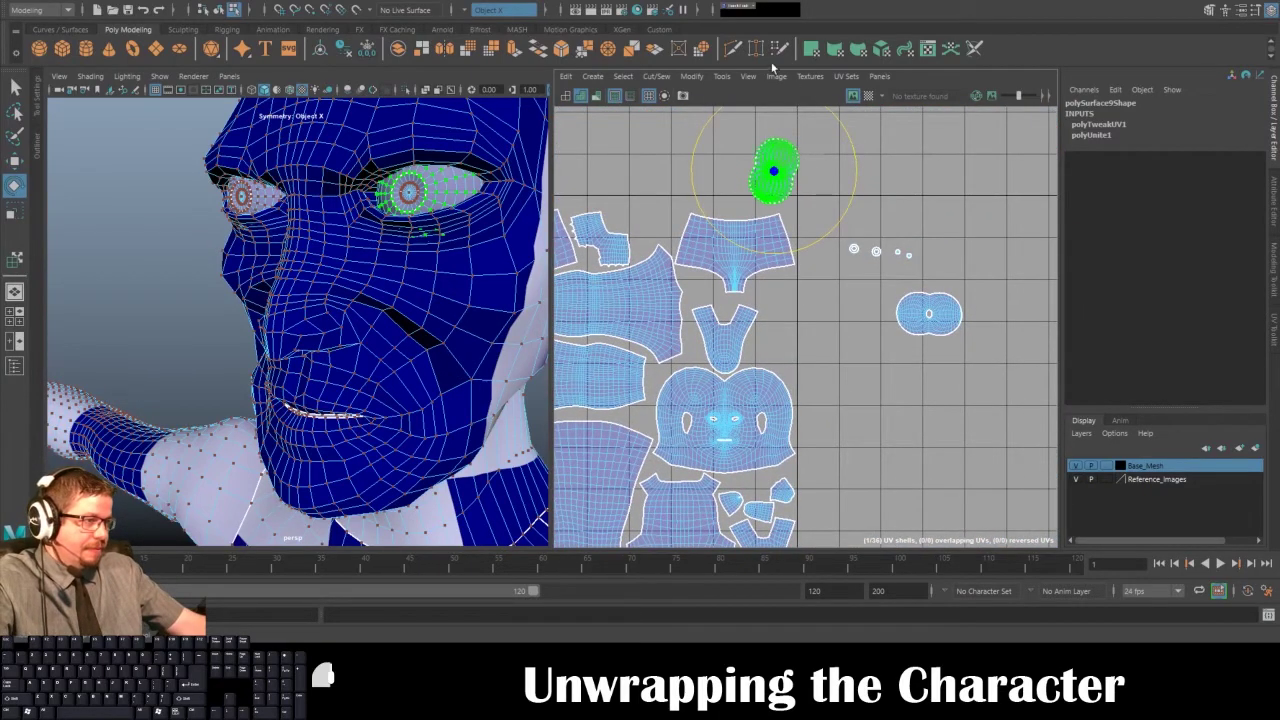
pyautogui.press('w')
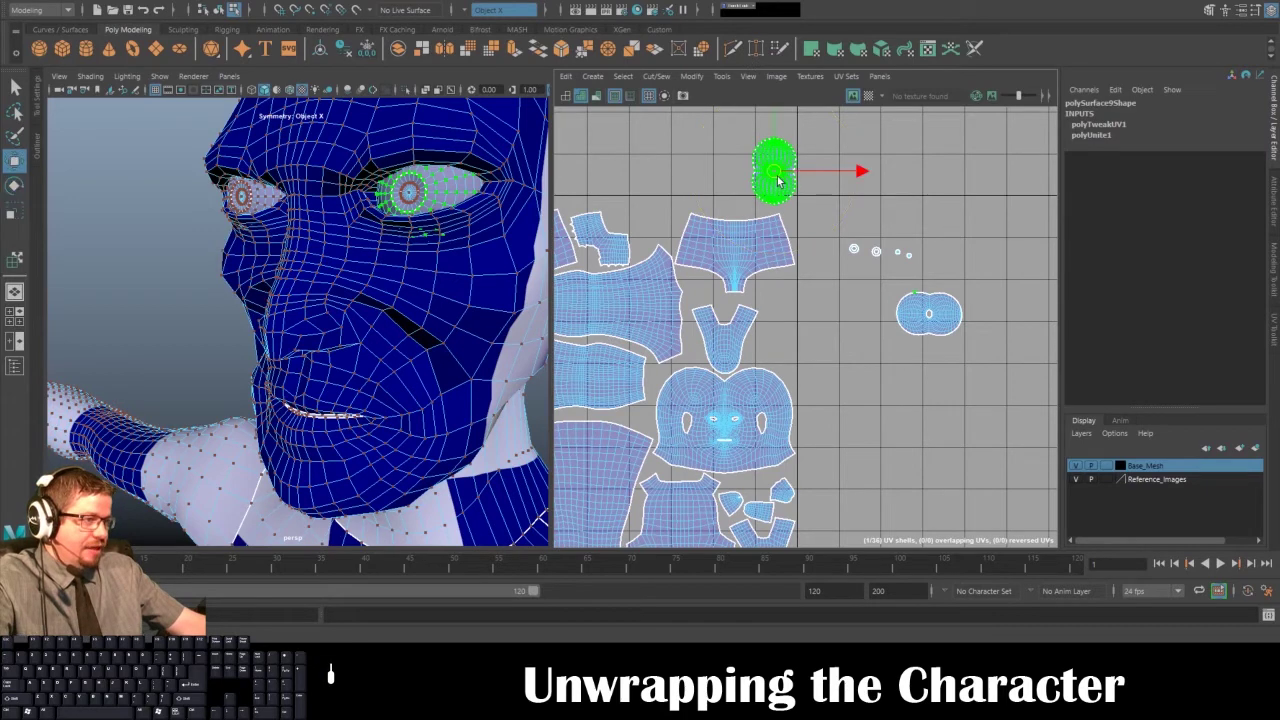
pyautogui.moveTo(775, 172); pyautogui.dragTo(792, 382)
pyautogui.press('f')
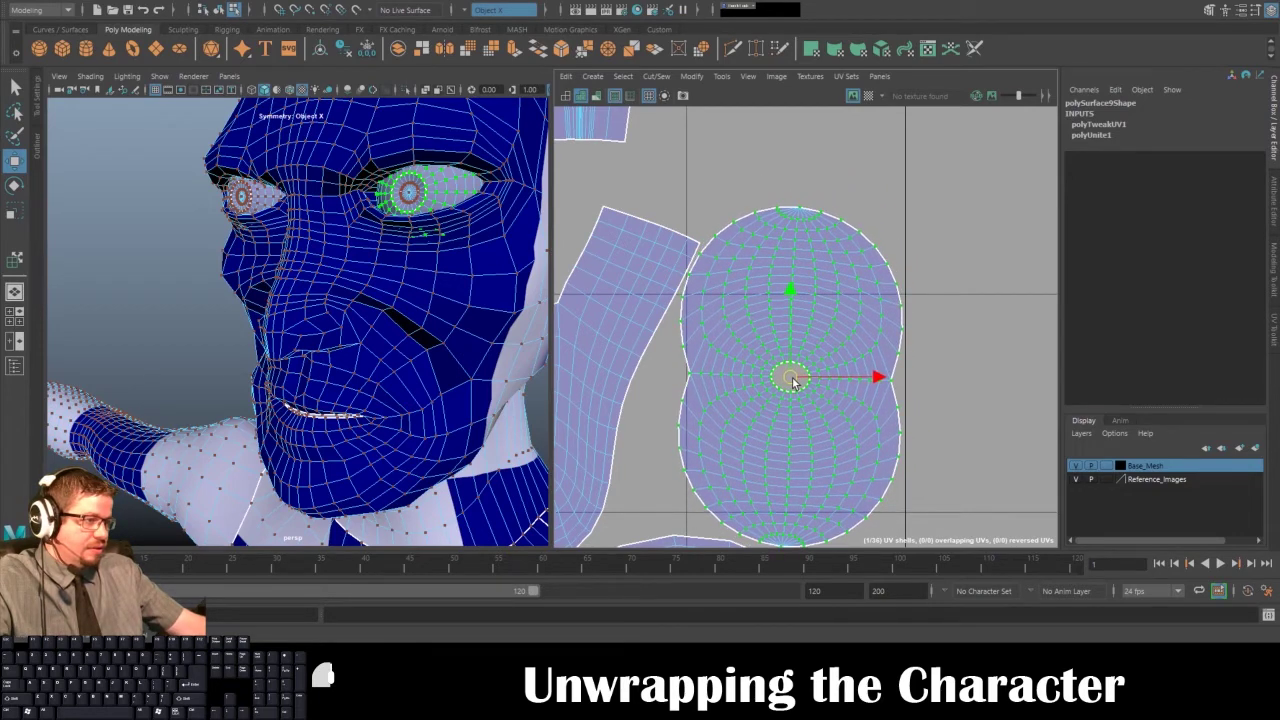
pyautogui.scroll(-4, 792, 381)
pyautogui.keyDown('alt'); pyautogui.moveTo(709, 177); pyautogui.dragTo(803, 110, button='middle'); pyautogui.keyUp('alt')
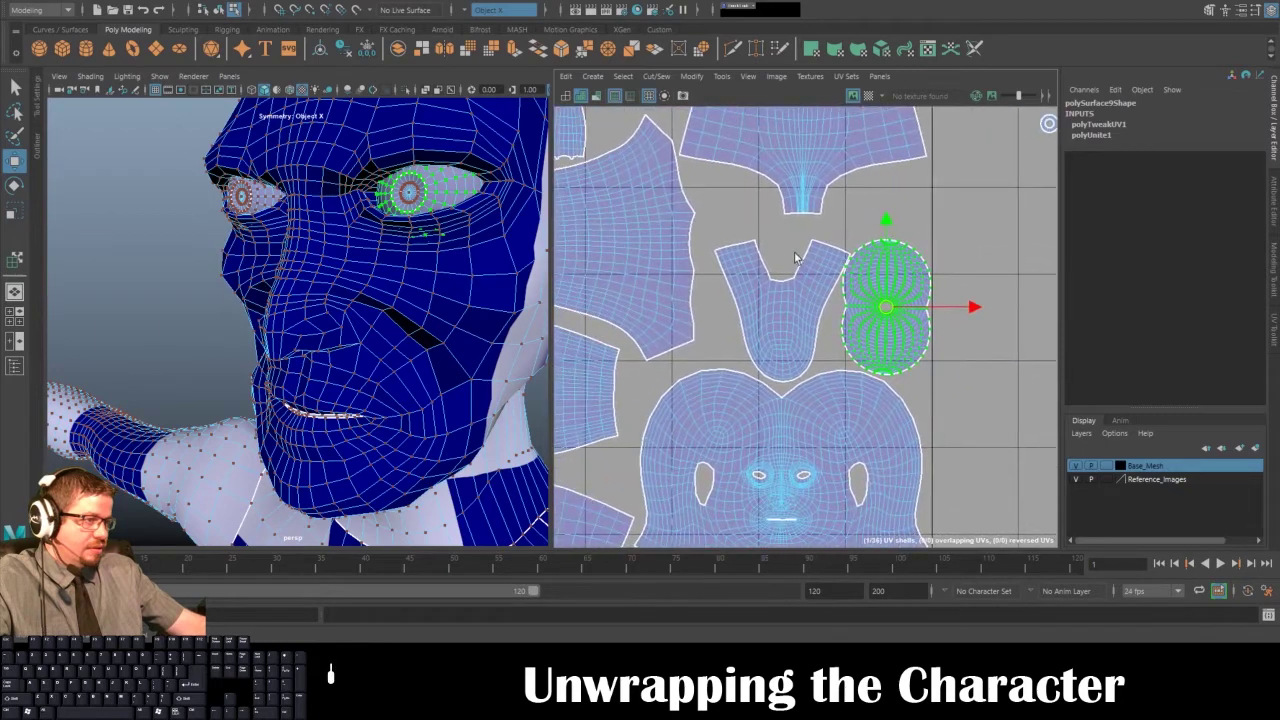
# - With the Move UV Shell tool, shift the U-shaped shell and the adjacent eyeball shell slightly up and away from the layout's edge
pyautogui.click(713, 80)
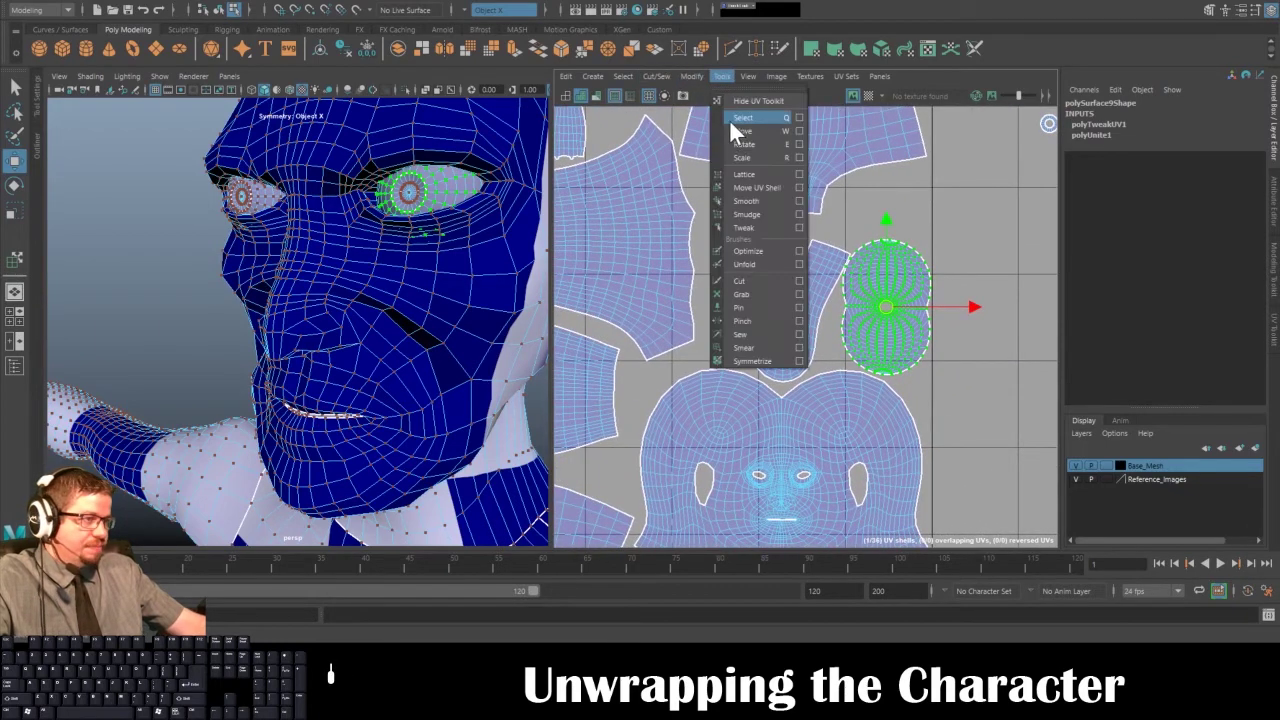
pyautogui.click(741, 186)
pyautogui.click(790, 311)
pyautogui.moveTo(790, 309); pyautogui.dragTo(774, 295)
pyautogui.click(878, 289)
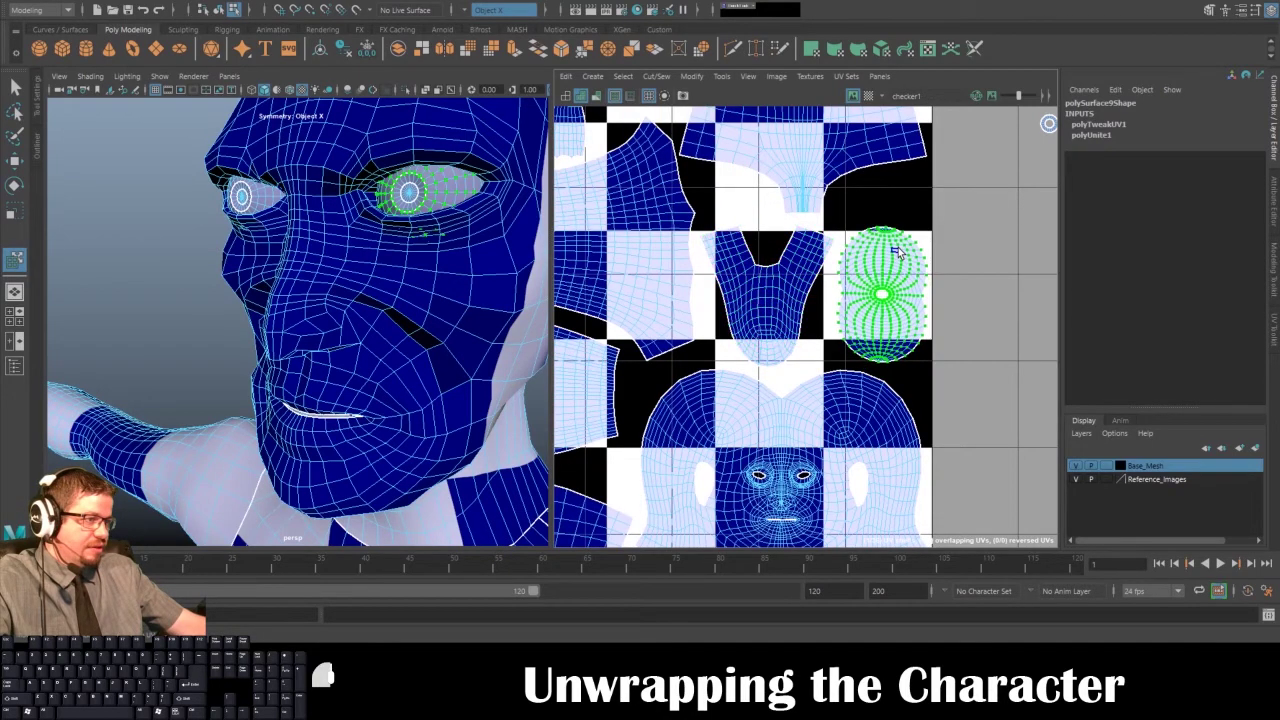
# - Select the remaining large eyeball shell and look over the packed layout for a space for it
pyautogui.keyDown('alt'); pyautogui.moveTo(952, 233); pyautogui.dragTo(864, 251, button='middle'); pyautogui.keyUp('alt')
pyautogui.keyDown('alt'); pyautogui.moveTo(864, 251); pyautogui.dragTo(832, 198, button='right'); pyautogui.keyUp('alt')
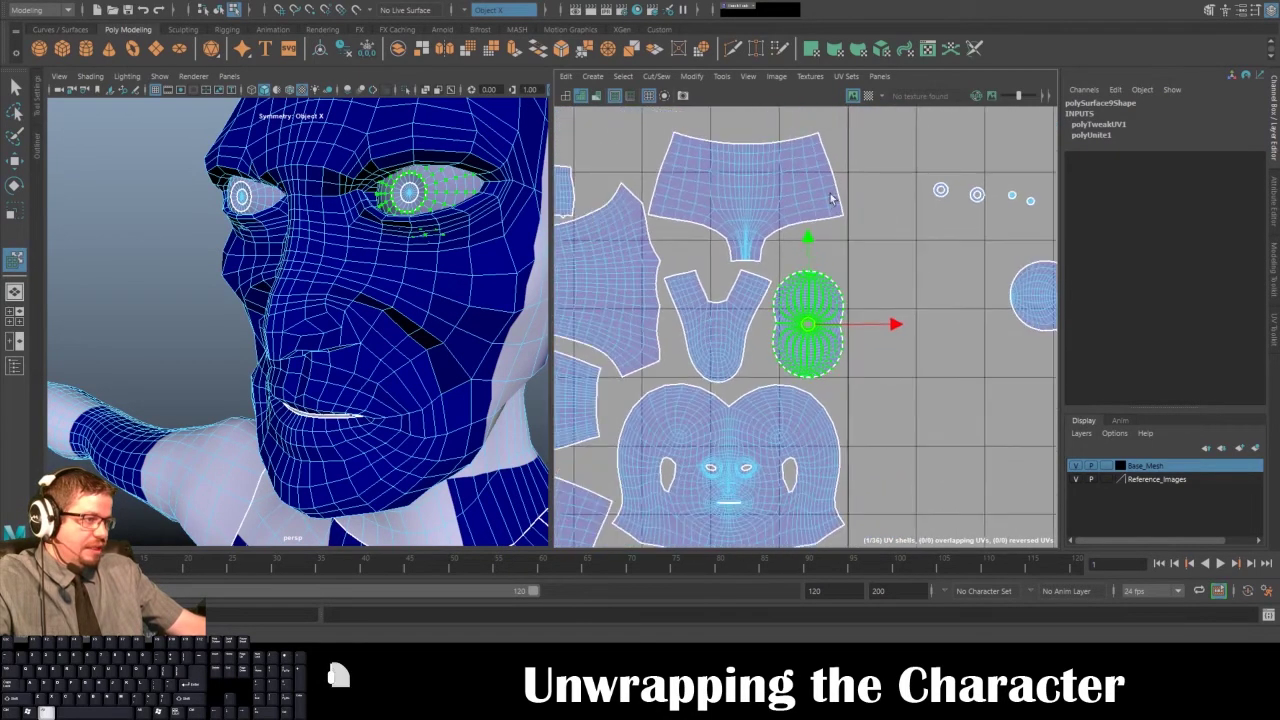
pyautogui.keyDown('alt'); pyautogui.moveTo(832, 198); pyautogui.dragTo(746, 259, button='middle'); pyautogui.keyUp('alt')
pyautogui.moveTo(804, 259); pyautogui.dragTo(924, 352)
pyautogui.keyDown('alt'); pyautogui.moveTo(924, 350); pyautogui.dragTo(909, 337, button='middle'); pyautogui.keyUp('alt')
pyautogui.keyDown('alt'); pyautogui.moveTo(909, 337); pyautogui.dragTo(746, 255, button='right'); pyautogui.keyUp('alt')
pyautogui.keyDown('alt'); pyautogui.moveTo(746, 255); pyautogui.dragTo(938, 277, button='middle'); pyautogui.keyUp('alt')
pyautogui.keyDown('alt'); pyautogui.moveTo(803, 247); pyautogui.dragTo(866, 192, button='middle'); pyautogui.keyUp('alt')
pyautogui.scroll(-1, 963, 204)
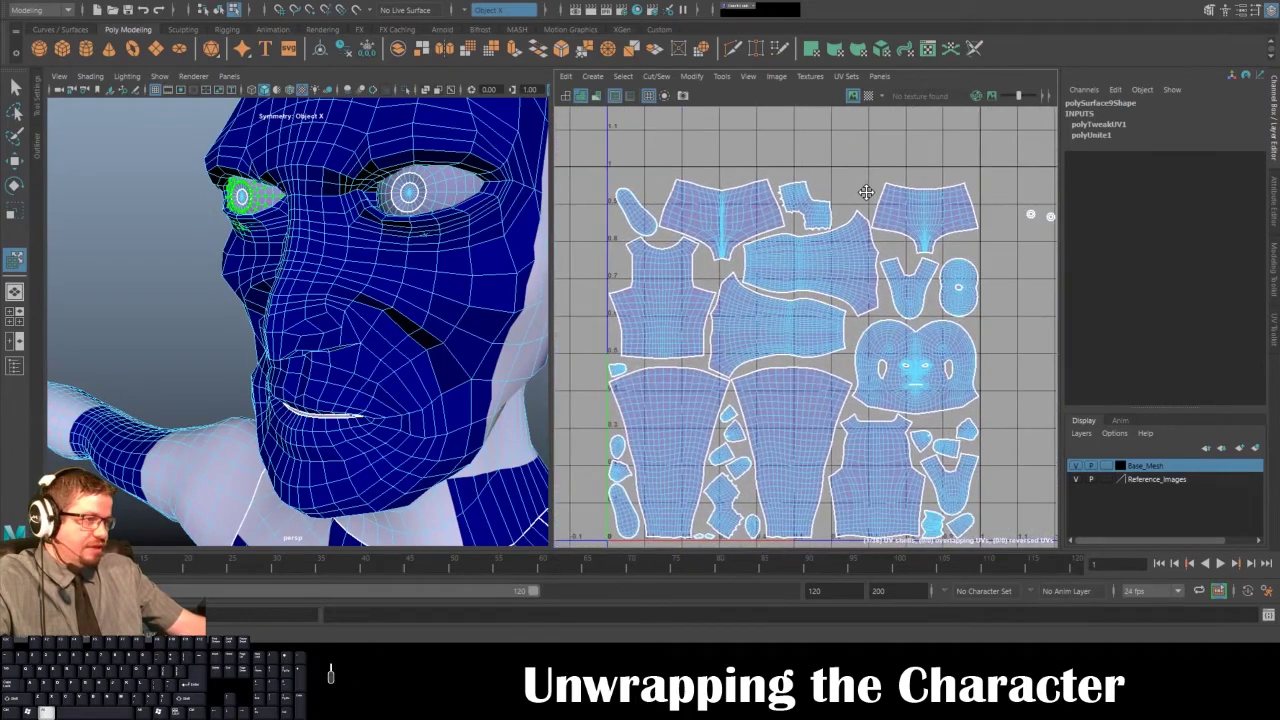
# - Move the elongated sole-shaped shell from the layout's upper-left corner to the gap along the upper edge and rotate it horizontal
pyautogui.click(633, 201)
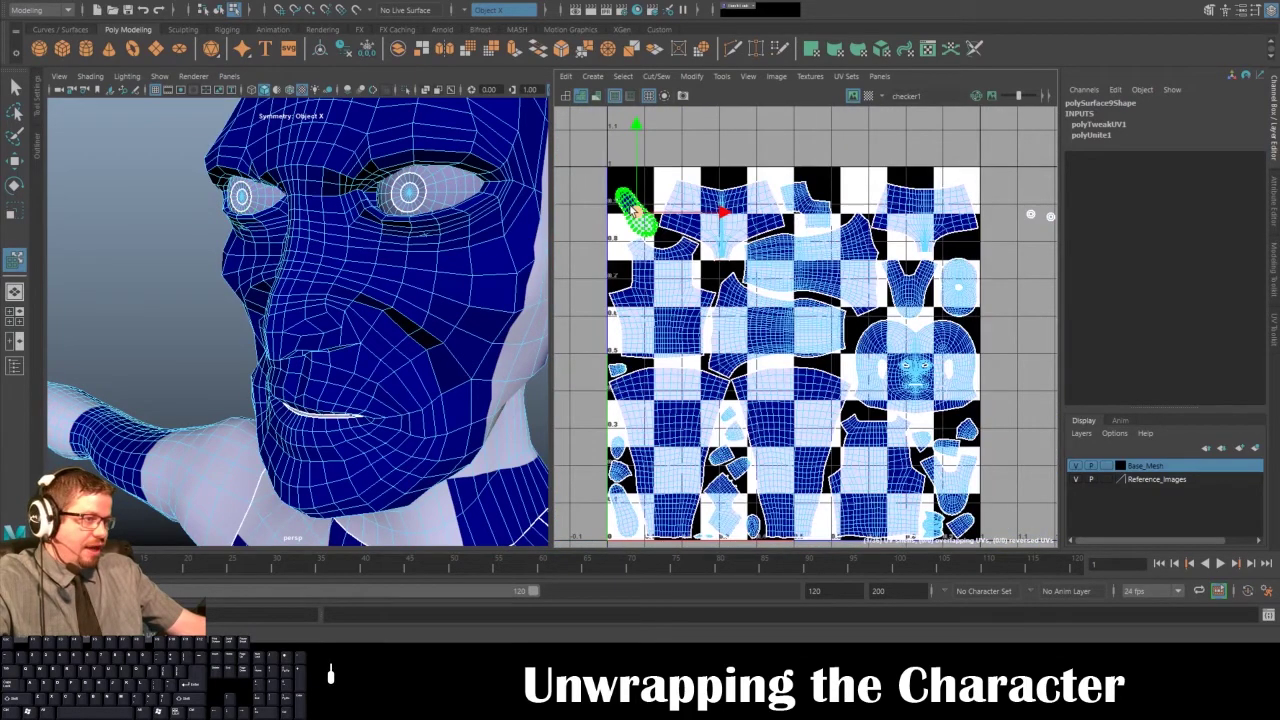
pyautogui.moveTo(633, 207); pyautogui.dragTo(843, 186)
pyautogui.press('e')
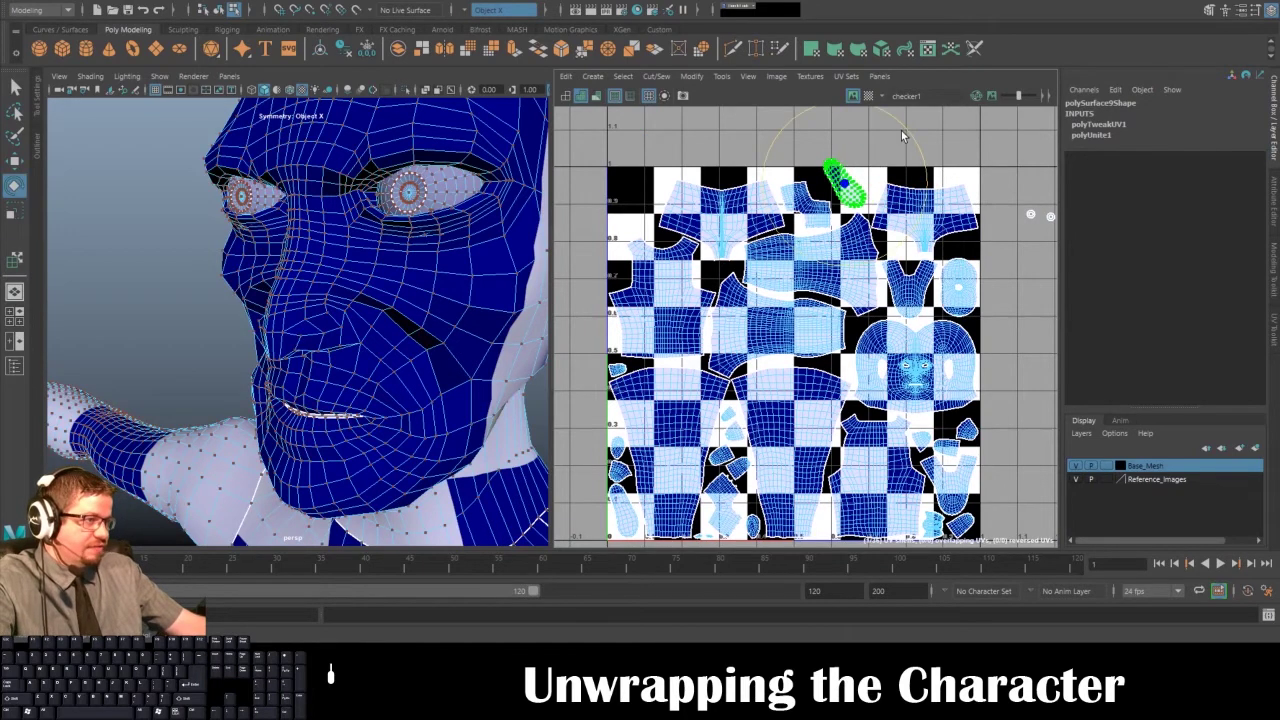
pyautogui.moveTo(902, 136); pyautogui.dragTo(838, 82)
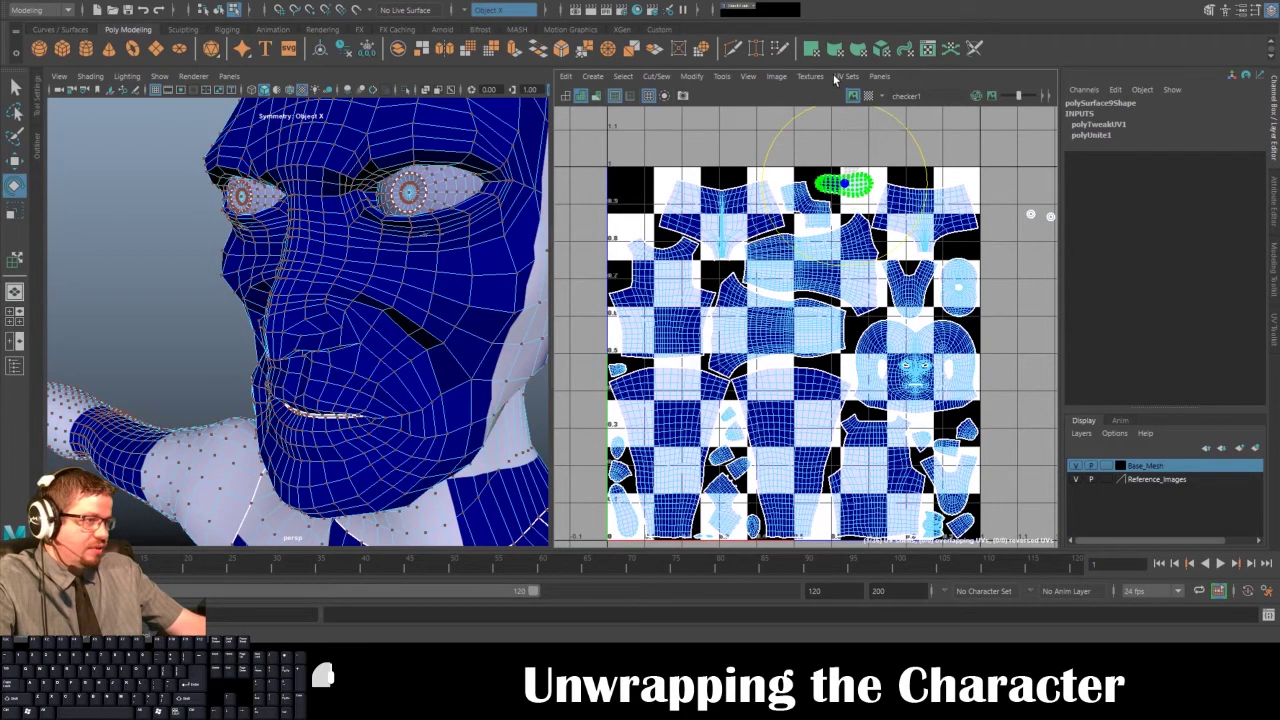
pyautogui.keyDown('alt'); pyautogui.moveTo(944, 263); pyautogui.dragTo(746, 225, button='middle'); pyautogui.keyUp('alt')
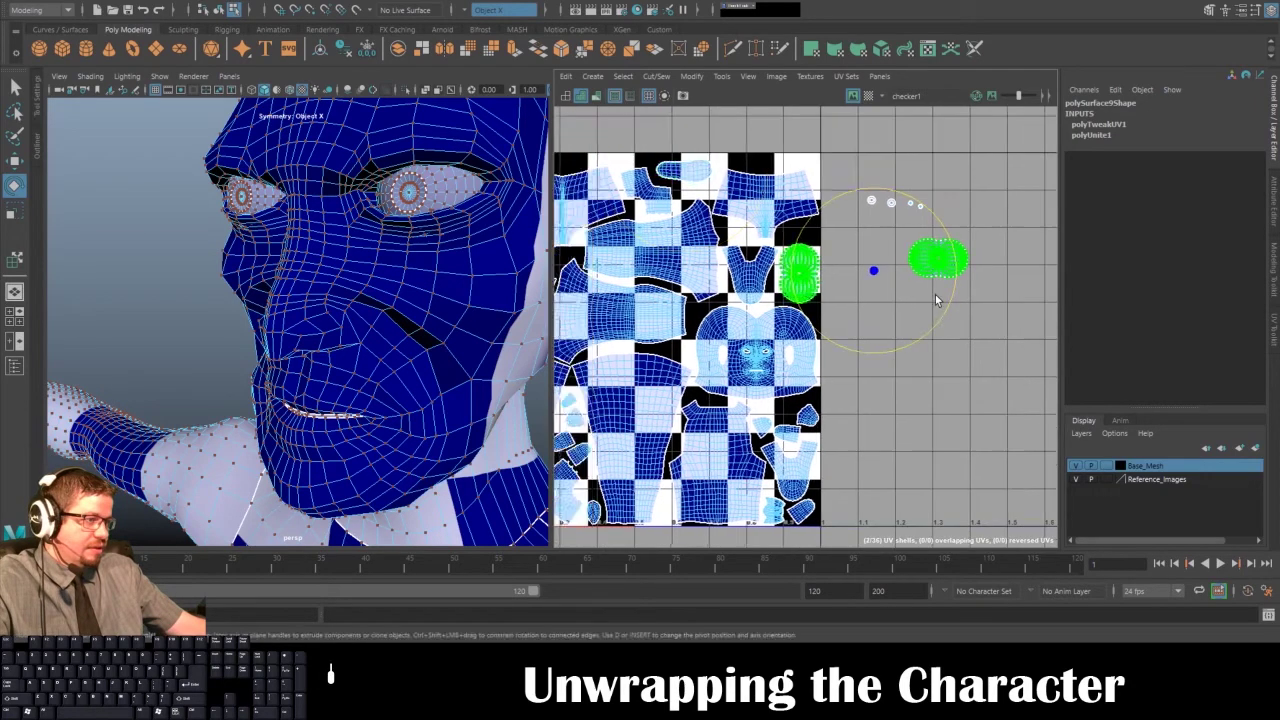
# - With the Move UV Shell tool, move the remaining large eyeball shell into the free upper-left corner of the packed layout
pyautogui.click(975, 306)
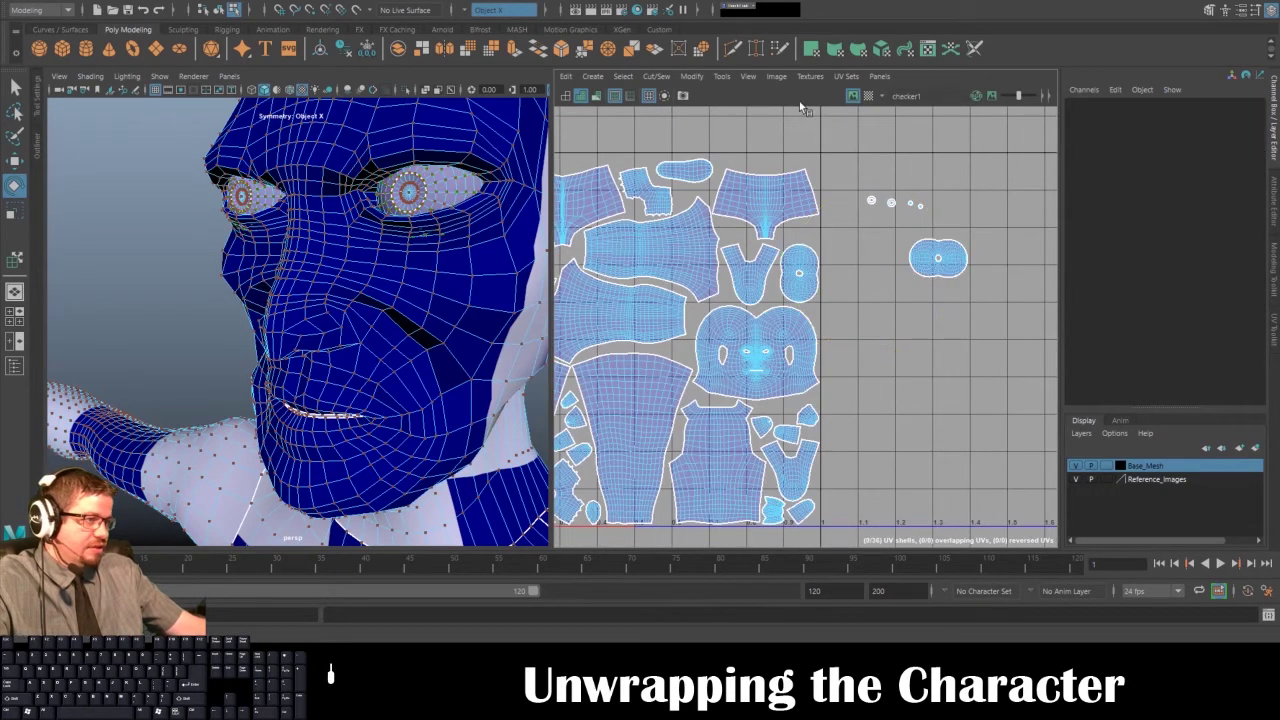
pyautogui.click(721, 76)
pyautogui.click(760, 187)
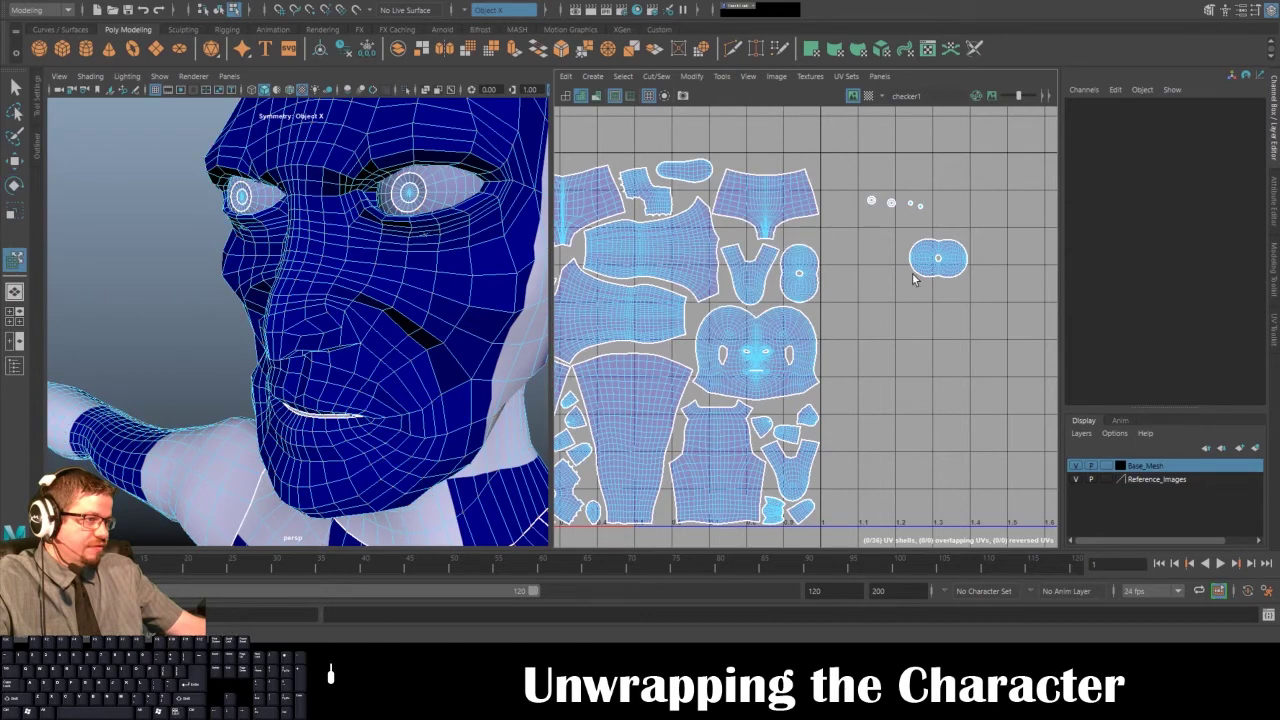
pyautogui.click(914, 270)
pyautogui.keyDown('alt'); pyautogui.moveTo(926, 296); pyautogui.dragTo(1037, 327, button='middle'); pyautogui.keyUp('alt')
pyautogui.keyDown('alt'); pyautogui.moveTo(1037, 327); pyautogui.dragTo(888, 264, button='right'); pyautogui.keyUp('alt')
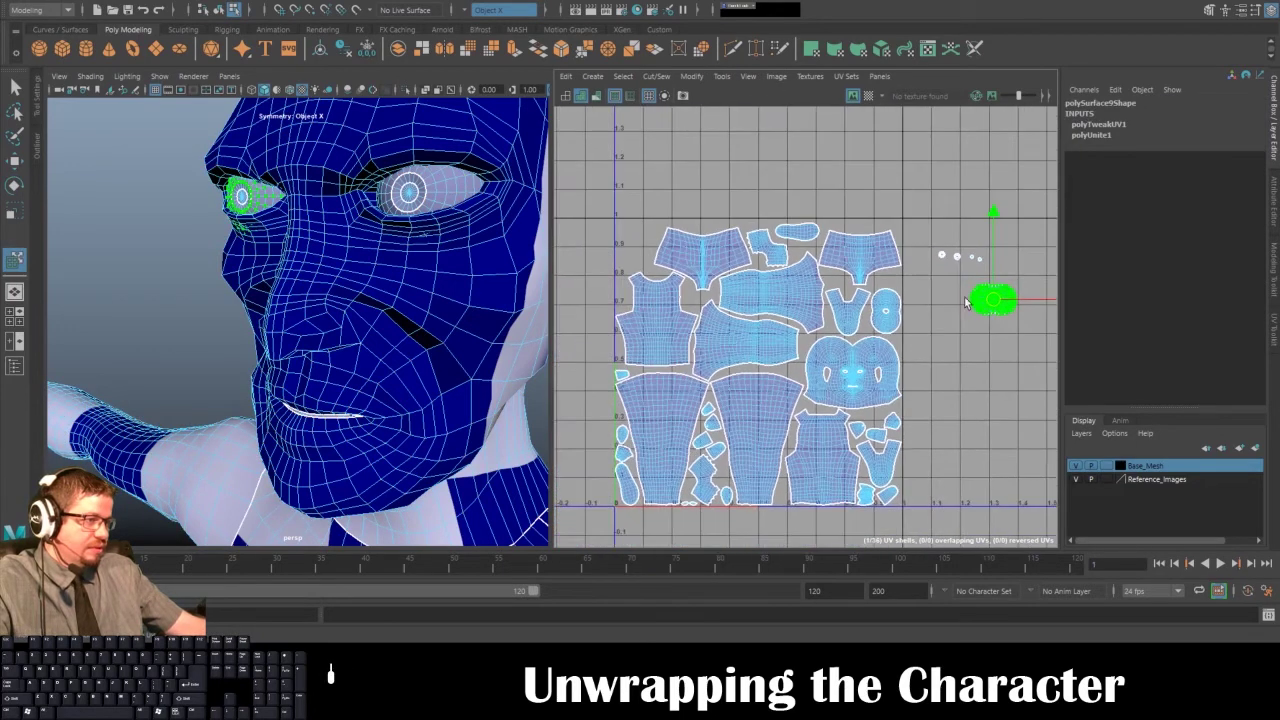
pyautogui.moveTo(992, 300); pyautogui.dragTo(619, 235)
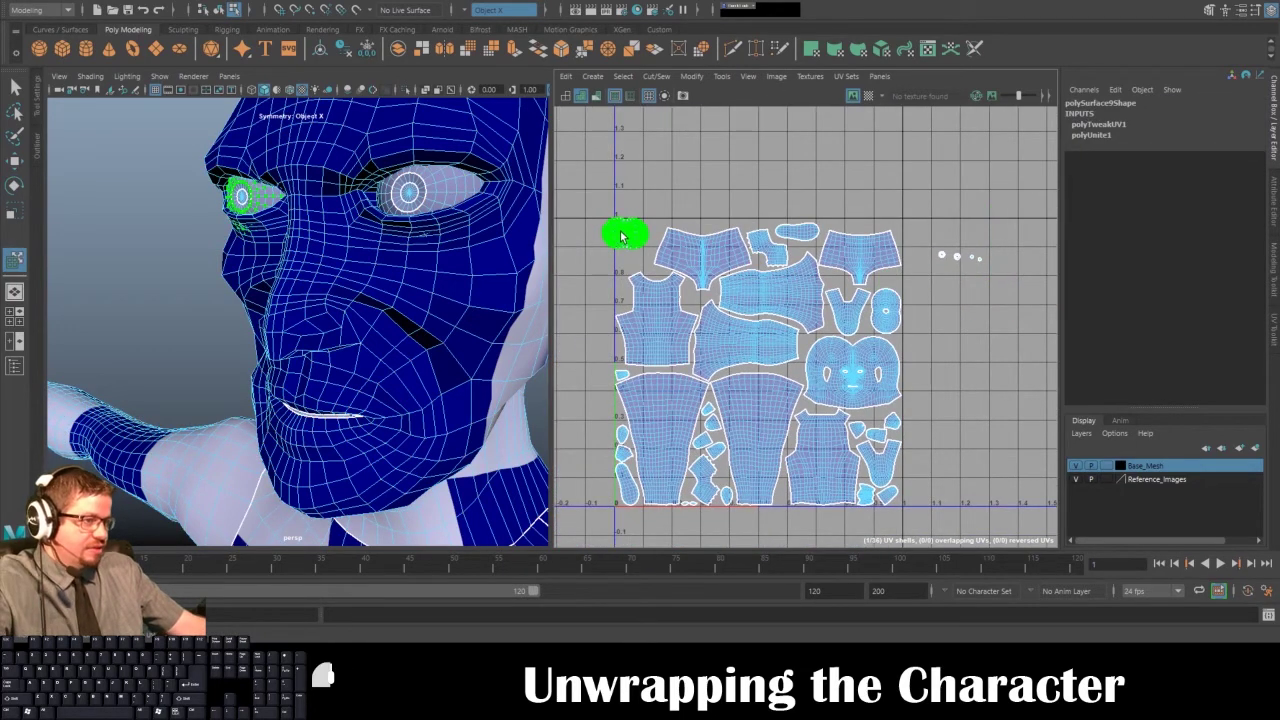
# - Rotate that eyeball shell upright and fit it inside the 0–1 square, above the torso shell and beside the hip shell
pyautogui.press('e')
pyautogui.moveTo(668, 170); pyautogui.dragTo(512, 115)
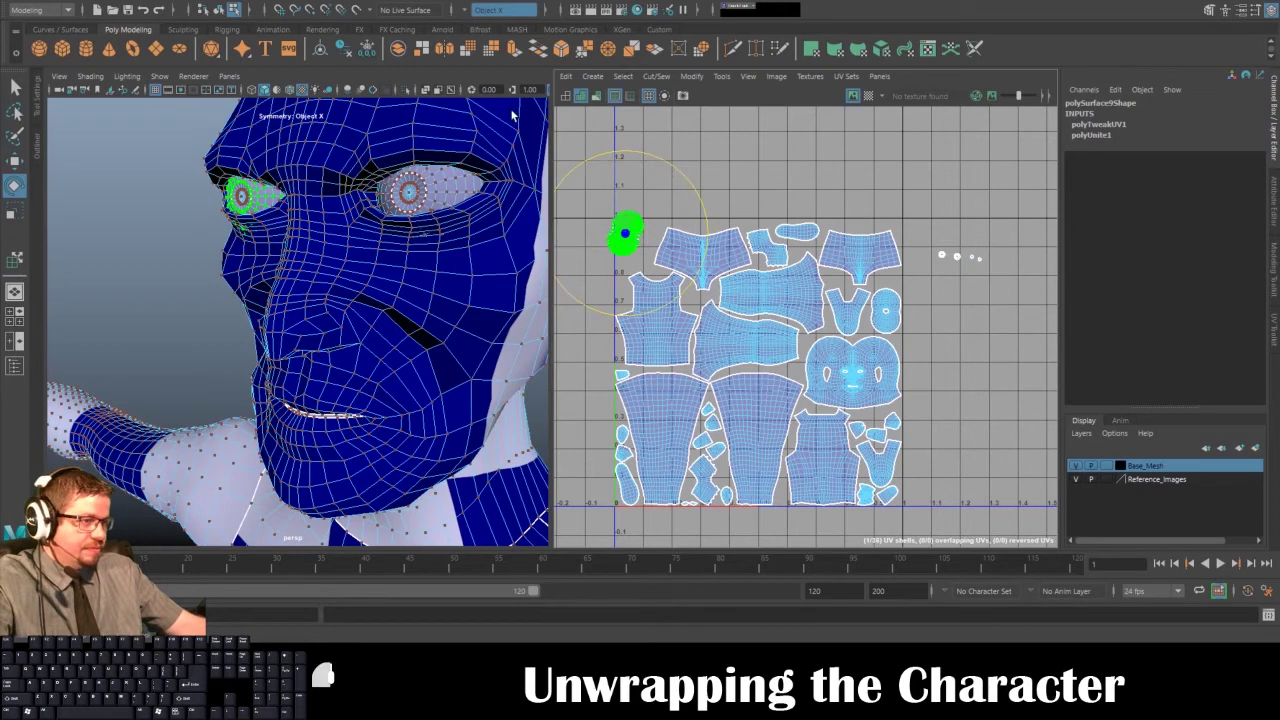
pyautogui.press('f')
pyautogui.scroll(-3, 770, 300)
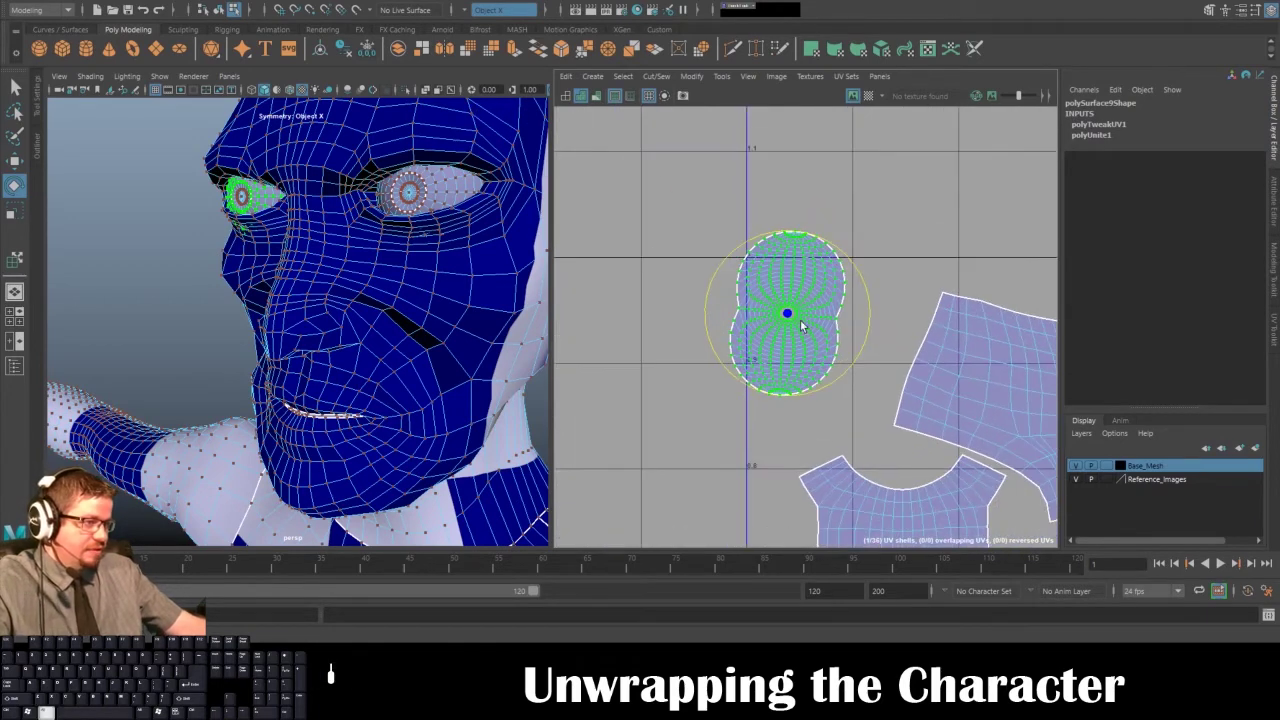
pyautogui.press('w')
pyautogui.moveTo(790, 318); pyautogui.dragTo(827, 348)
pyautogui.scroll(-5, 920, 414)
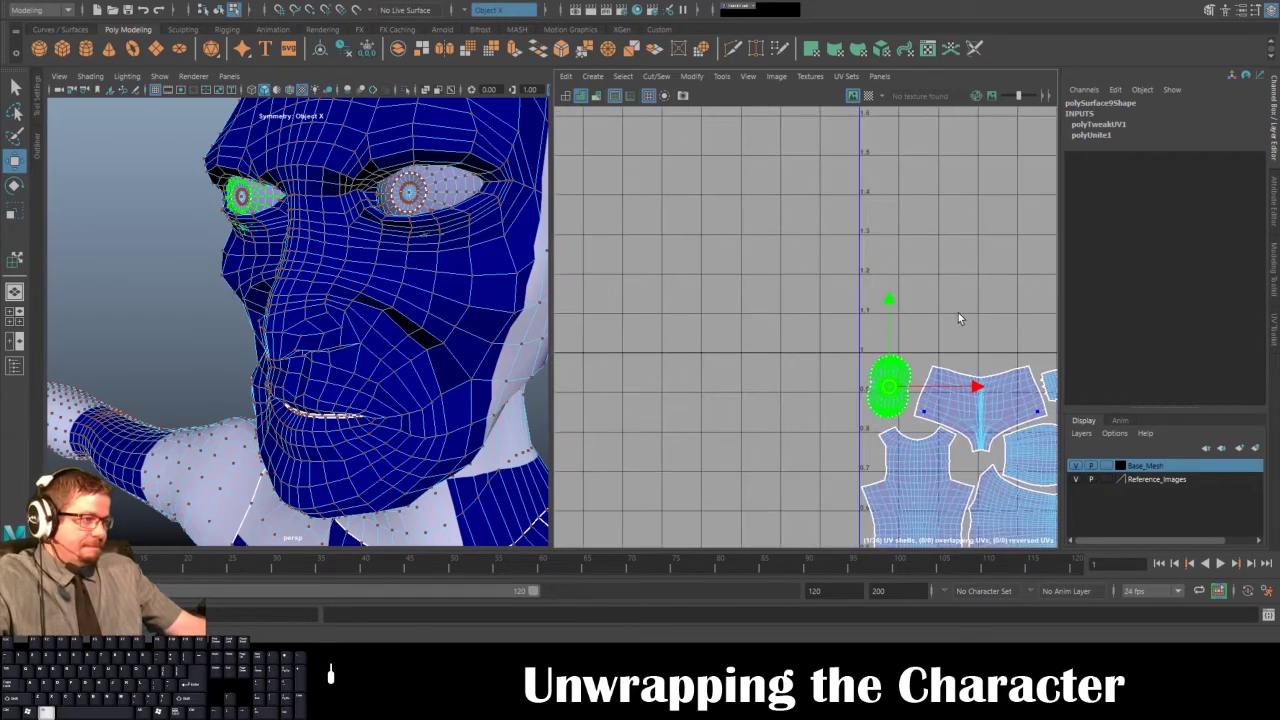
# - Select the four tiny ring and disc eye shells outside the layout and scale them up together to a moderately larger size
pyautogui.keyDown('alt'); pyautogui.moveTo(818, 262); pyautogui.dragTo(766, 262, button='middle'); pyautogui.keyUp('alt')
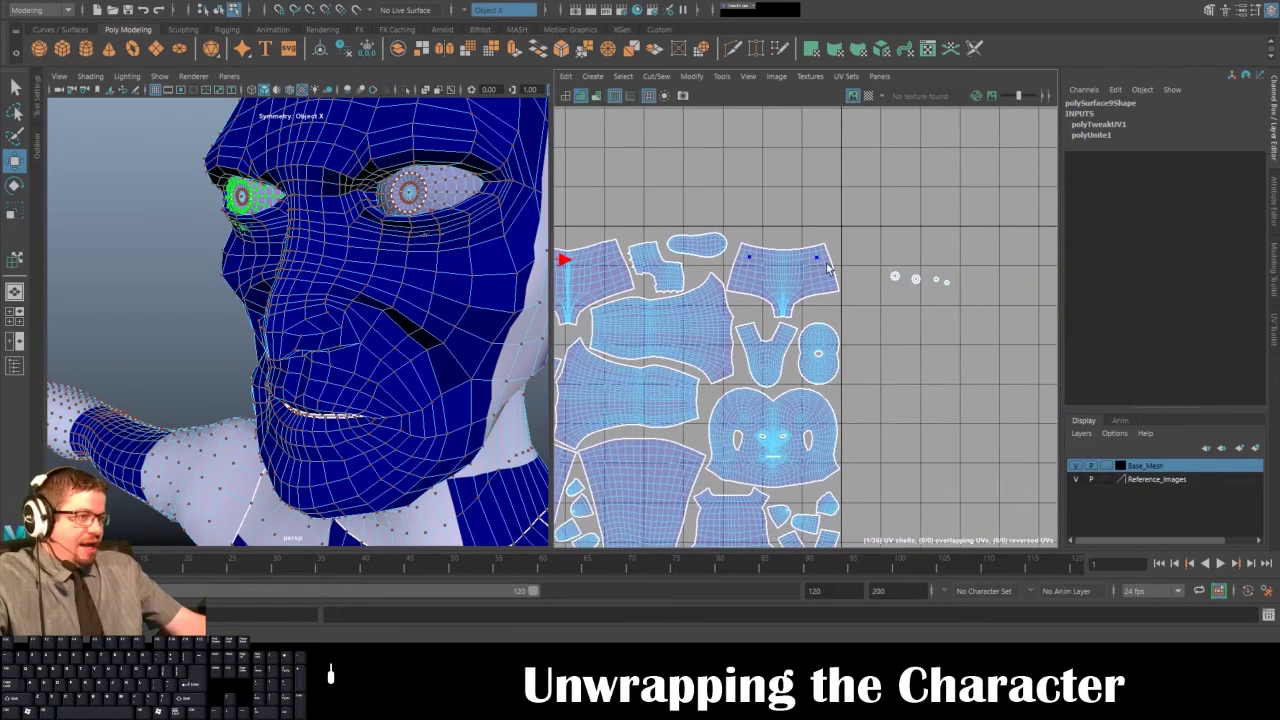
pyautogui.keyDown('alt'); pyautogui.moveTo(984, 355); pyautogui.dragTo(1020, 164, button='middle'); pyautogui.keyUp('alt')
pyautogui.keyDown('alt'); pyautogui.moveTo(974, 242); pyautogui.dragTo(874, 458, button='middle'); pyautogui.keyUp('alt')
pyautogui.keyDown('alt'); pyautogui.moveTo(874, 458); pyautogui.dragTo(1000, 467, button='right'); pyautogui.keyUp('alt')
pyautogui.moveTo(815, 234); pyautogui.dragTo(934, 366)
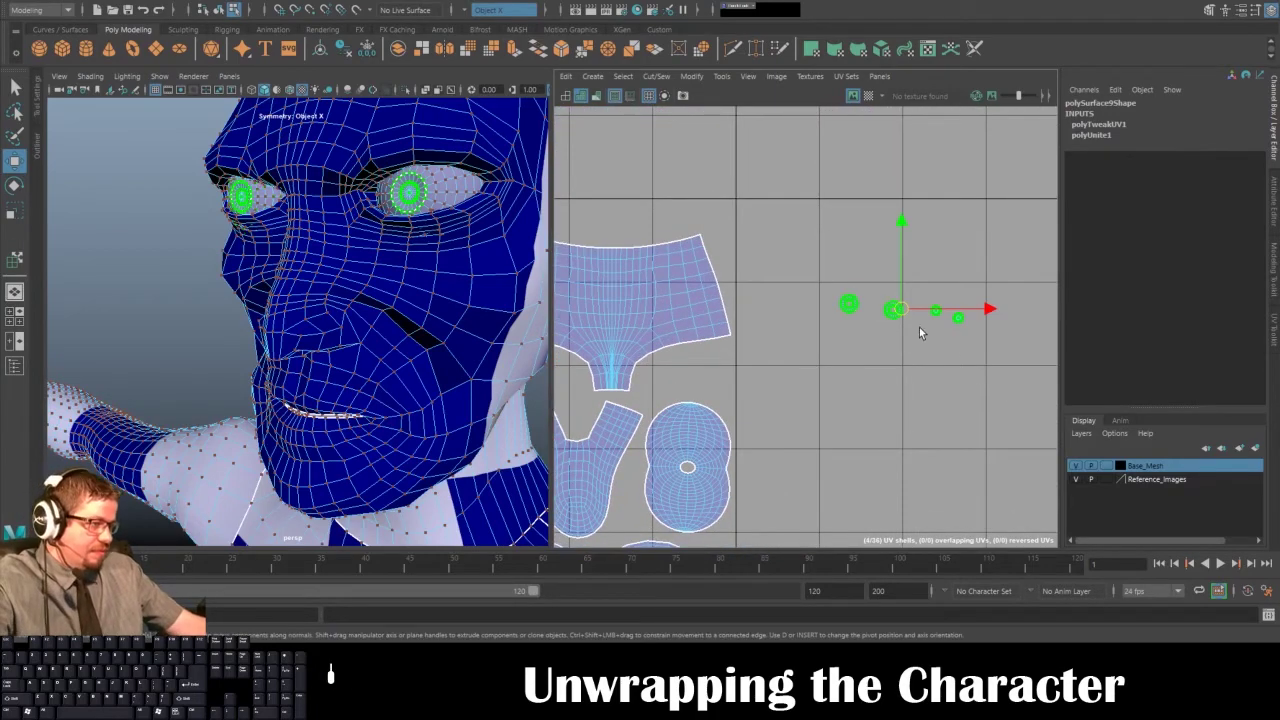
pyautogui.press('r')
pyautogui.moveTo(902, 310); pyautogui.dragTo(1274, 518)
pyautogui.keyDown('alt'); pyautogui.moveTo(835, 369); pyautogui.dragTo(847, 309, button='right'); pyautogui.keyUp('alt')
pyautogui.keyDown('alt'); pyautogui.moveTo(866, 318); pyautogui.dragTo(932, 213, button='middle'); pyautogui.keyUp('alt')
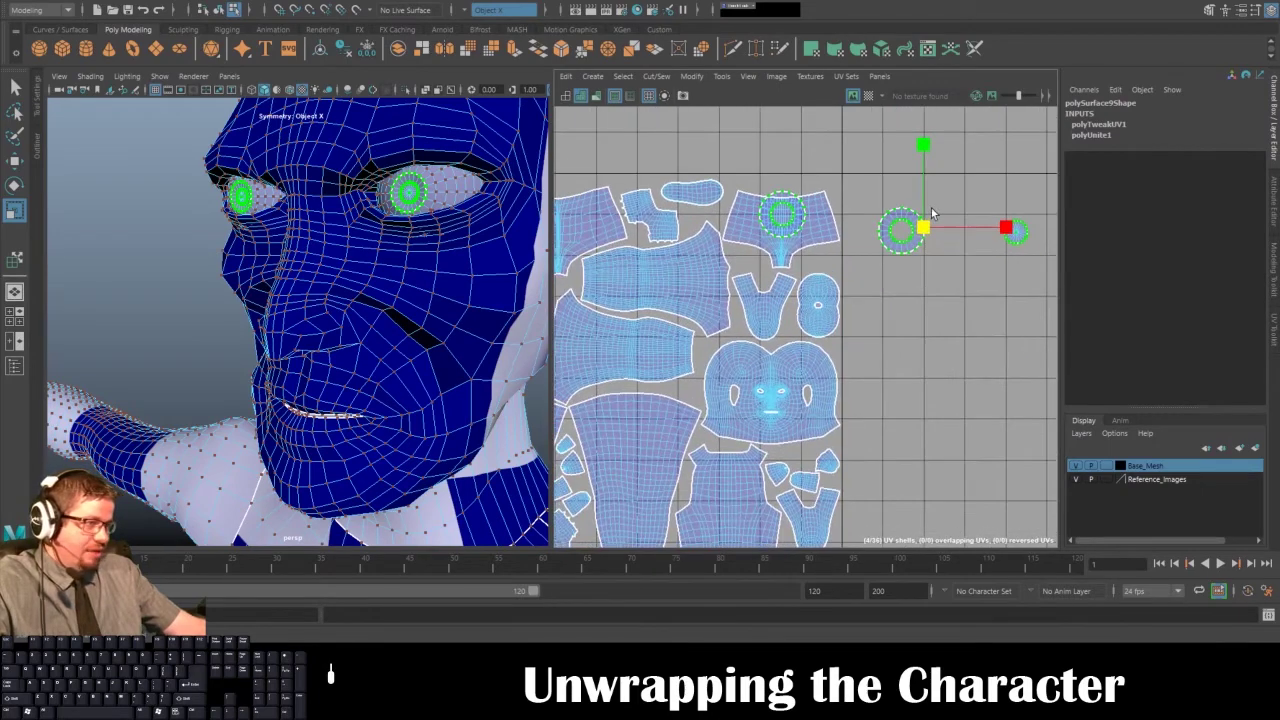
pyautogui.moveTo(924, 227); pyautogui.dragTo(889, 199)
pyautogui.keyDown('alt'); pyautogui.moveTo(889, 199); pyautogui.dragTo(825, 190, button='right'); pyautogui.keyUp('alt')
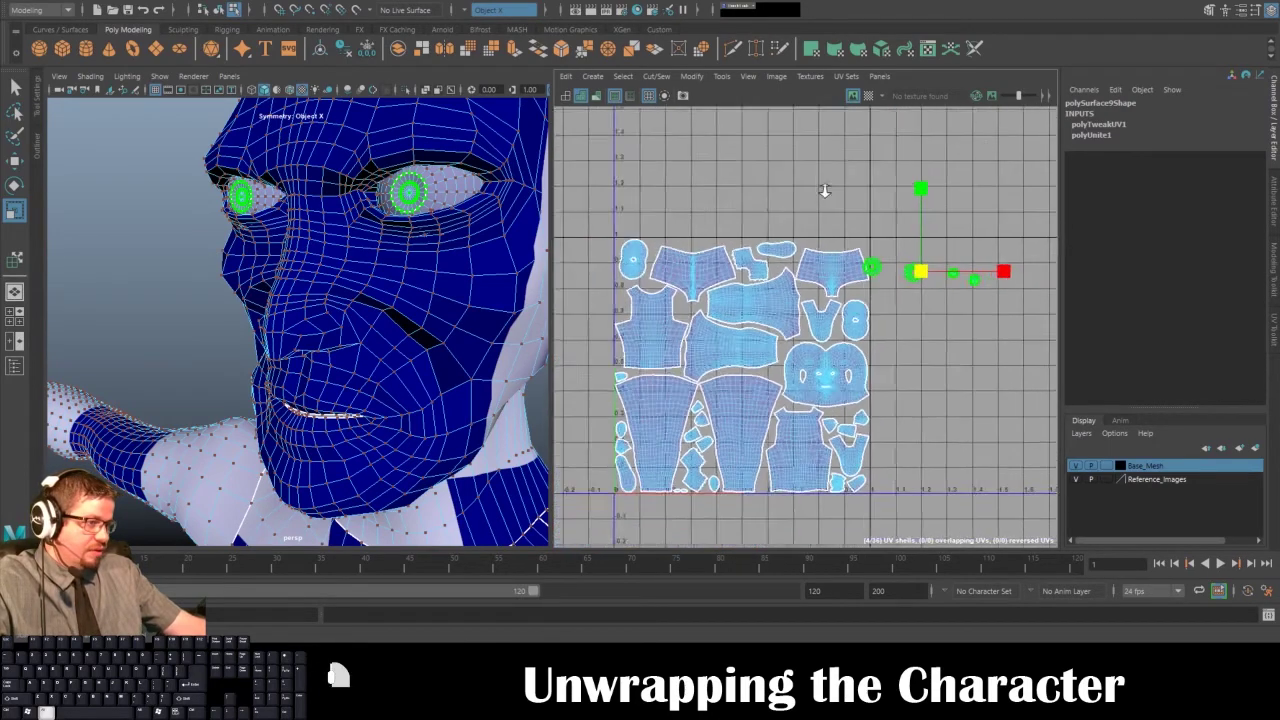
# - Move the four enlarged ring and disc shells together to the empty area above the packed layout
pyautogui.scroll(-1, 825, 190)
pyautogui.press('w')
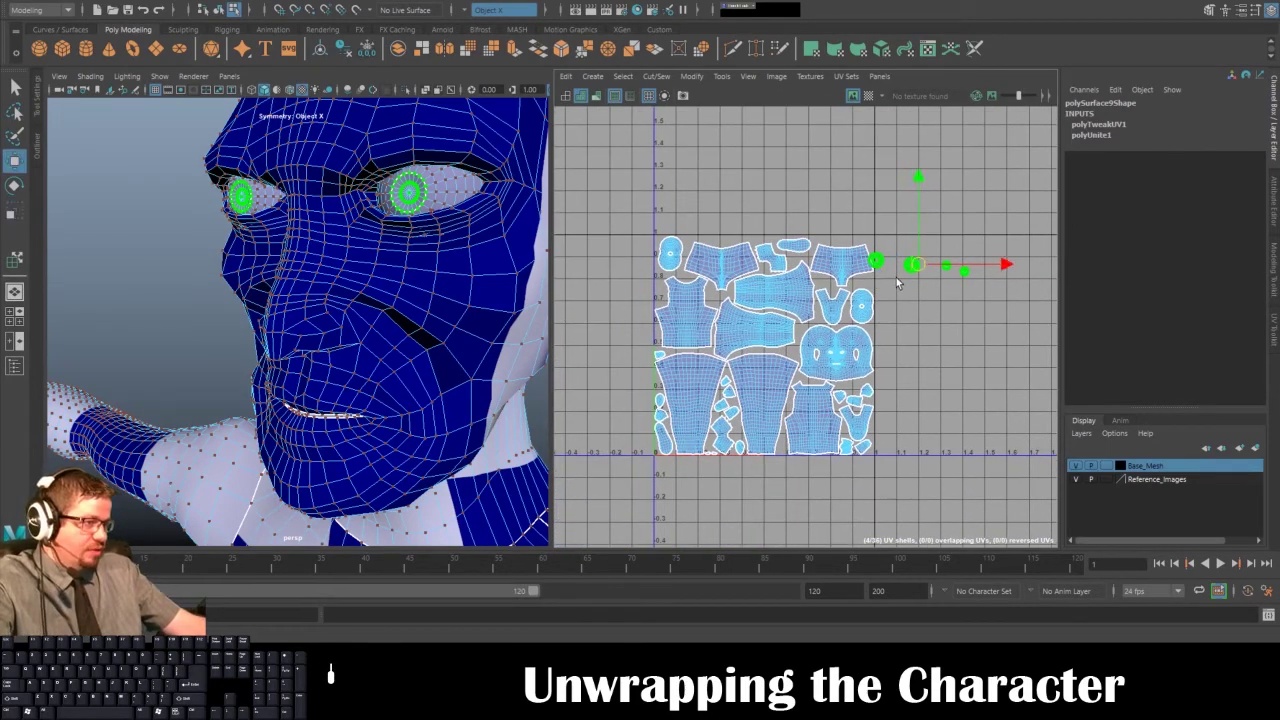
pyautogui.moveTo(910, 270); pyautogui.dragTo(849, 209)
pyautogui.scroll(3, 838, 240)
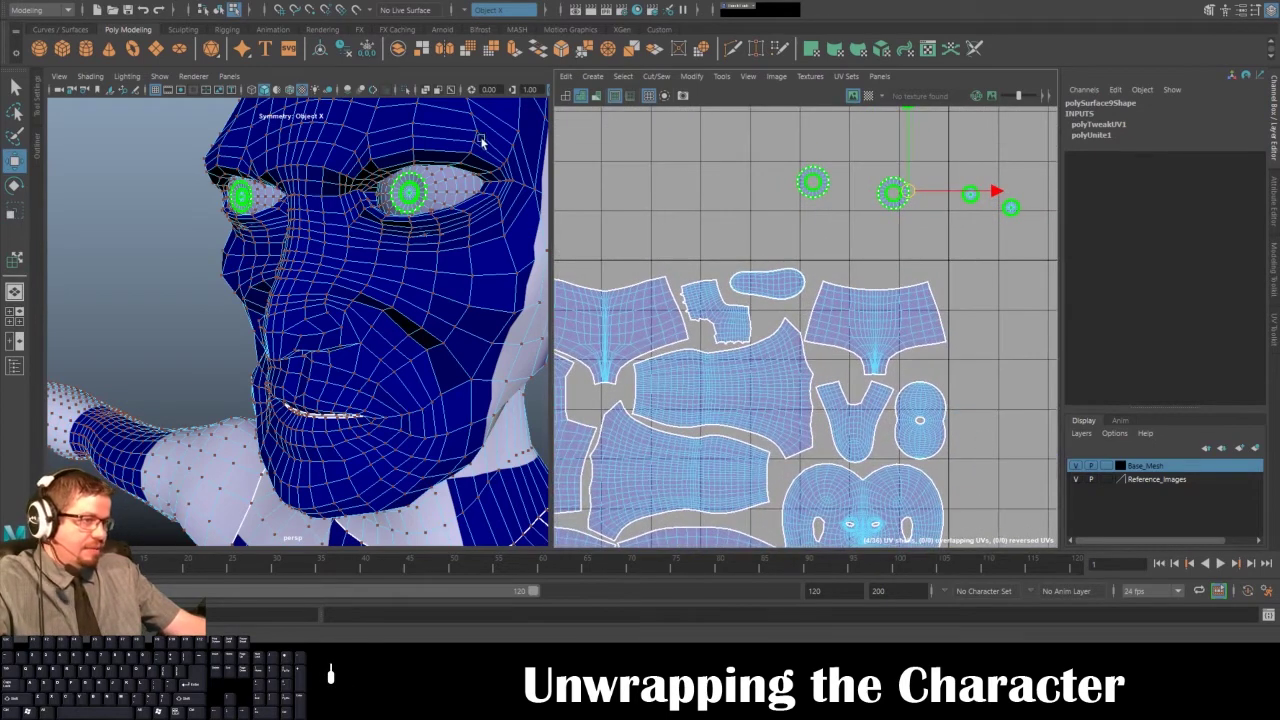
# - Shift the hip-shaped shell in the layout's upper-right corner slightly up with the Move UV Shell tool
pyautogui.click(710, 77)
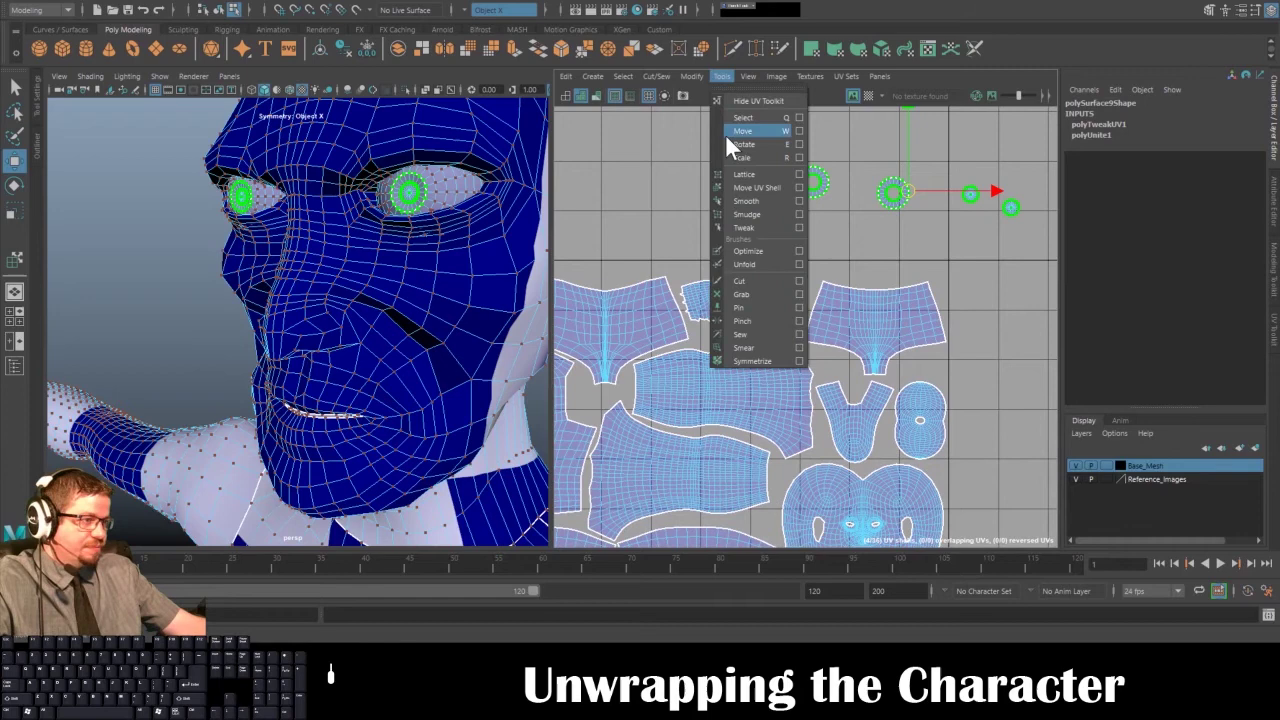
pyautogui.click(736, 186)
pyautogui.moveTo(886, 323); pyautogui.dragTo(884, 314)
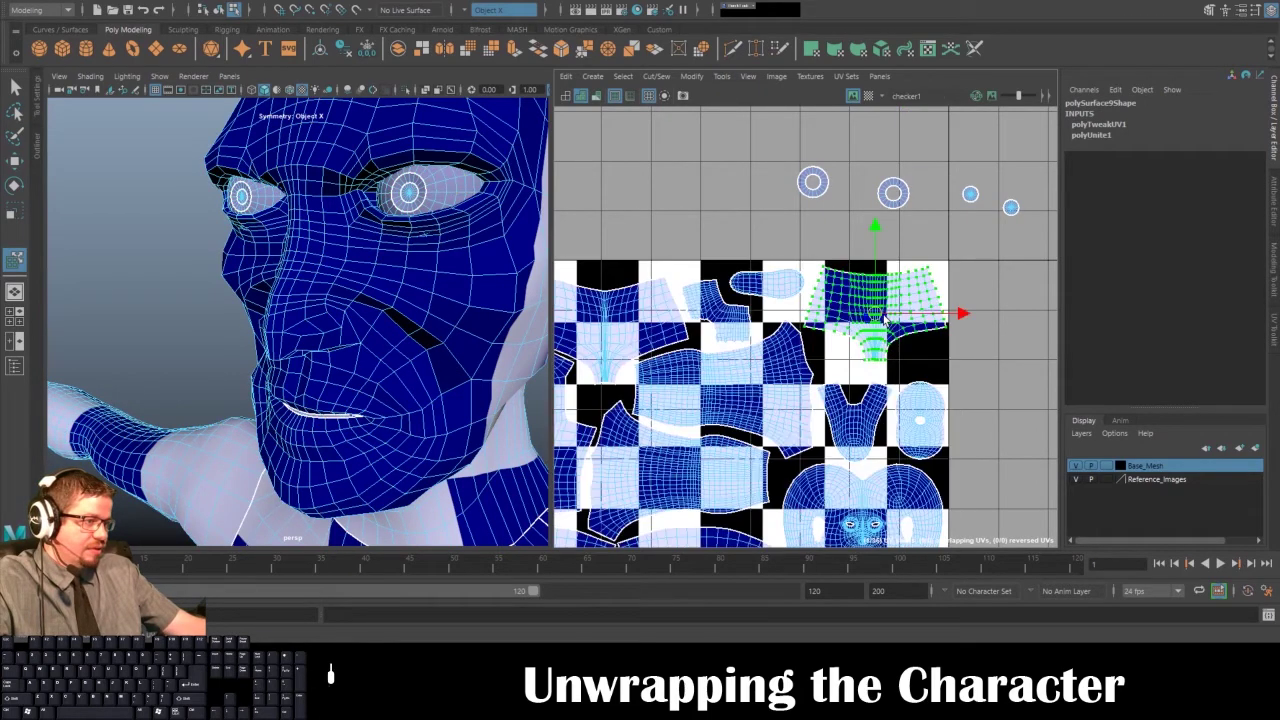
# - Place the two ring-shaped eye shells in the gaps beneath the upper-right hip shell, one on each side of its crotch
pyautogui.moveTo(791, 154); pyautogui.dragTo(847, 213)
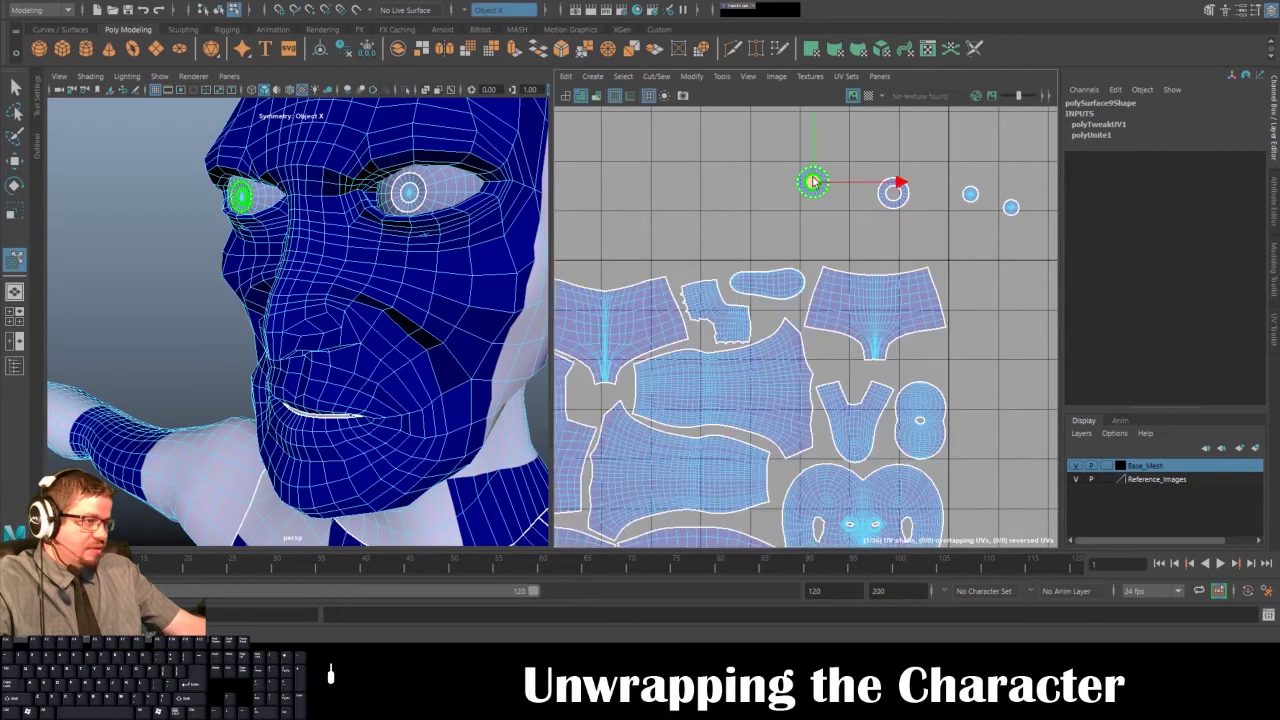
pyautogui.moveTo(830, 274); pyautogui.dragTo(836, 313)
pyautogui.moveTo(788, 153); pyautogui.dragTo(838, 354)
pyautogui.click(816, 181)
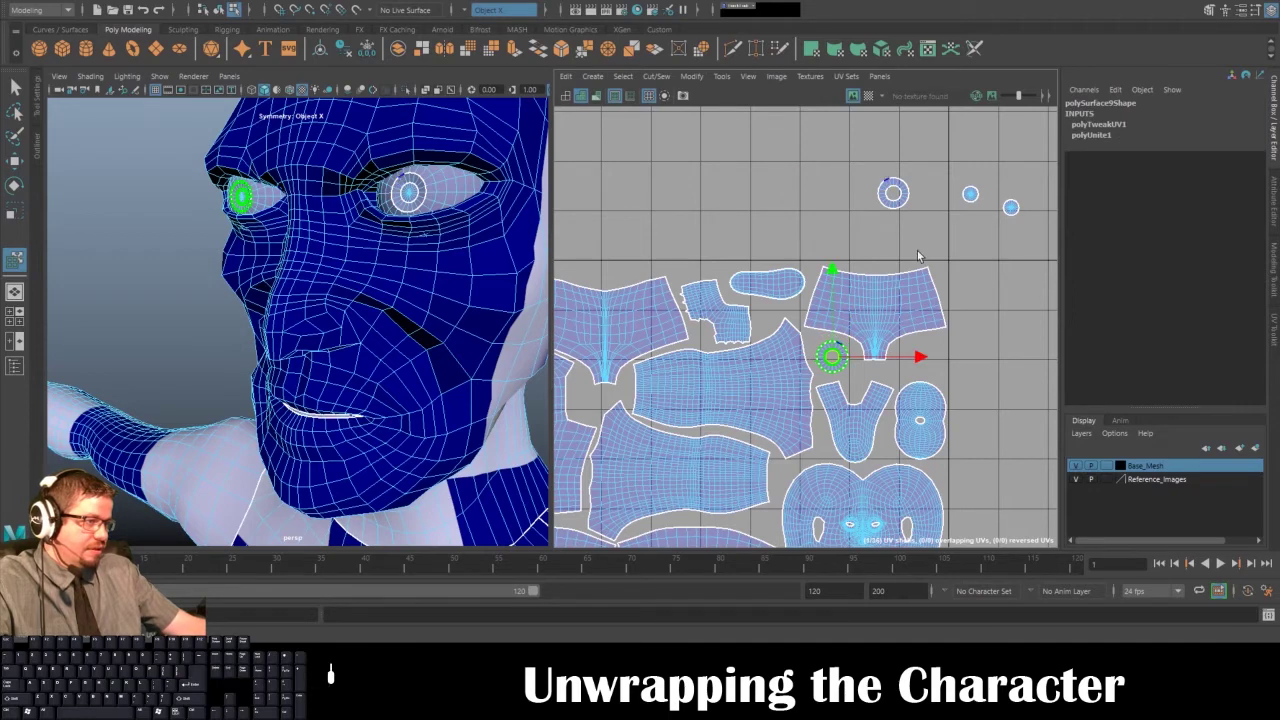
pyautogui.click(906, 194)
pyautogui.moveTo(906, 194); pyautogui.dragTo(929, 355)
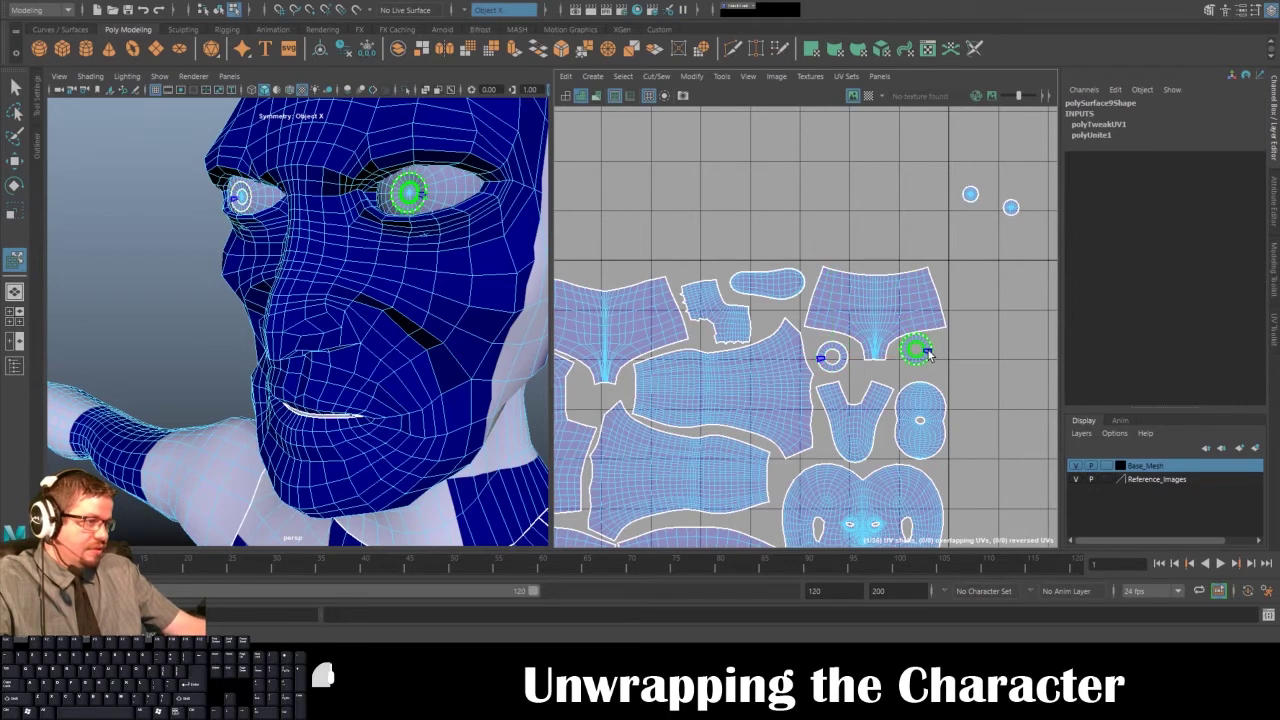
# - Move one small disc-shaped eye shell into the gap between the torso shell and the neighbouring limb shells, below the hip shell
pyautogui.keyDown('alt'); pyautogui.moveTo(851, 177); pyautogui.dragTo(862, 170, button='middle'); pyautogui.keyUp('alt')
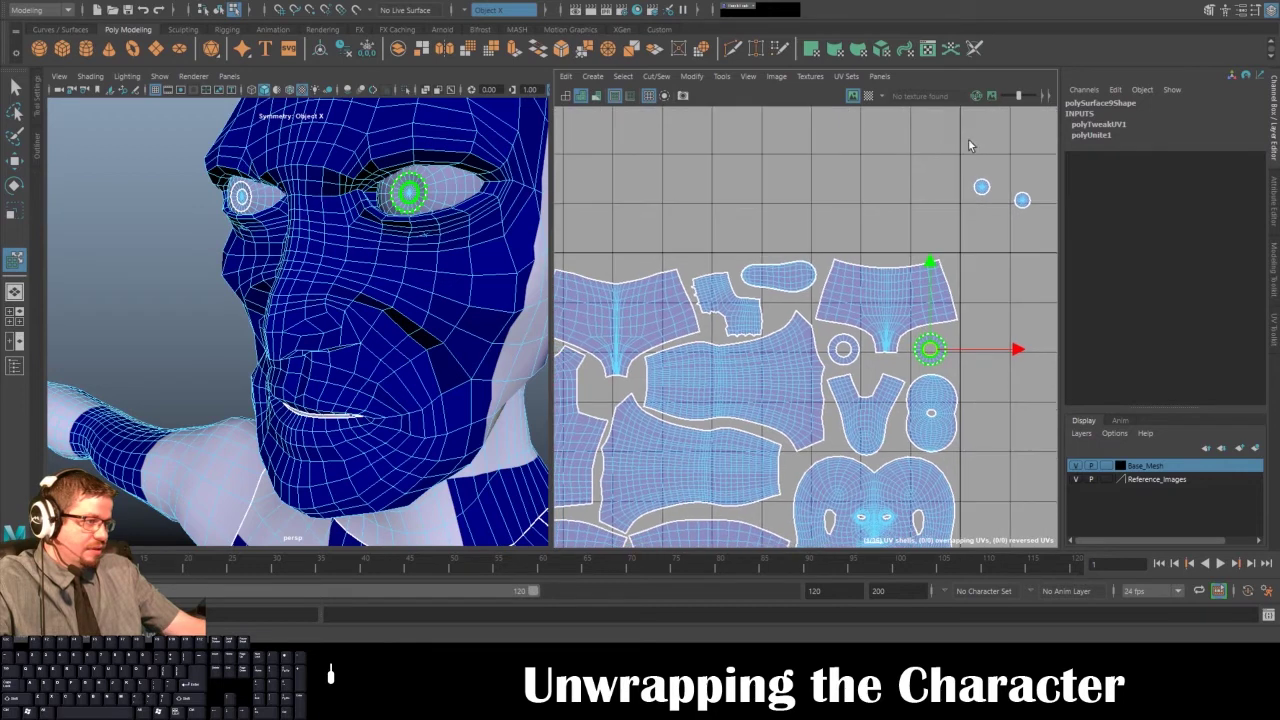
pyautogui.click(981, 187)
pyautogui.keyDown('alt'); pyautogui.moveTo(896, 216); pyautogui.dragTo(863, 177, button='right'); pyautogui.keyUp('alt')
pyautogui.keyDown('alt'); pyautogui.moveTo(863, 177); pyautogui.dragTo(869, 151, button='middle'); pyautogui.keyUp('alt')
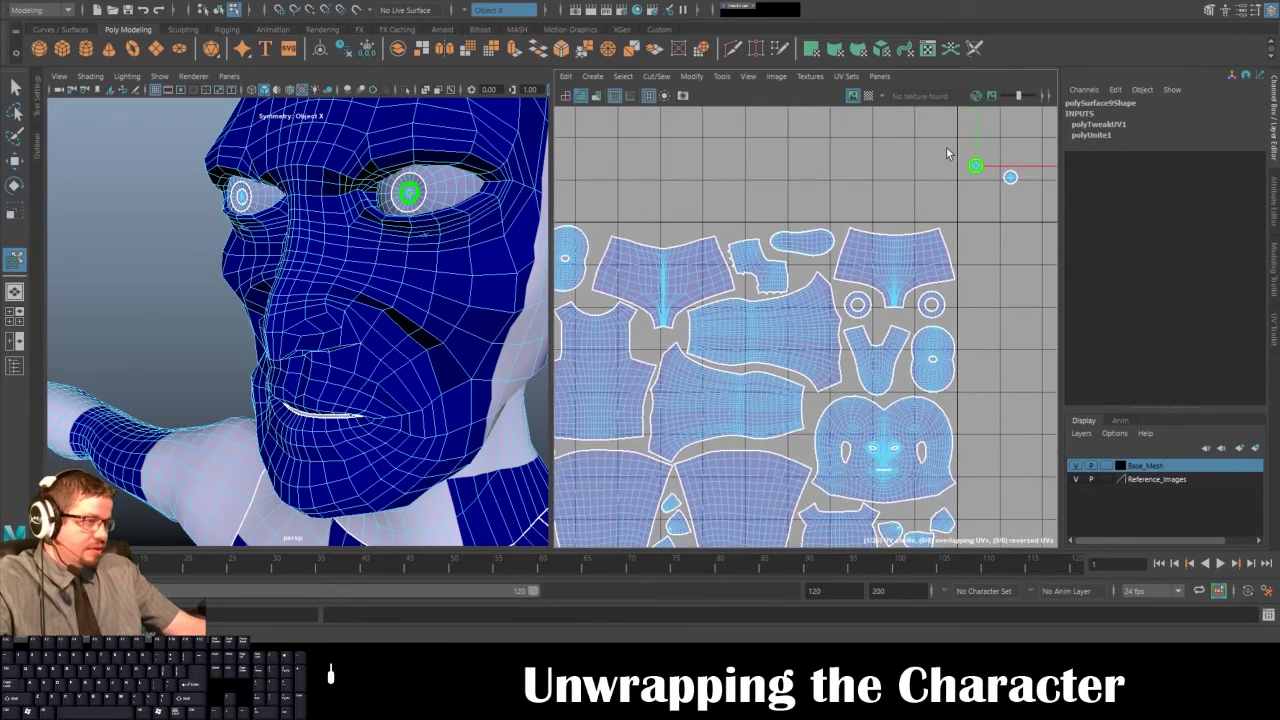
pyautogui.moveTo(976, 167); pyautogui.dragTo(648, 338)
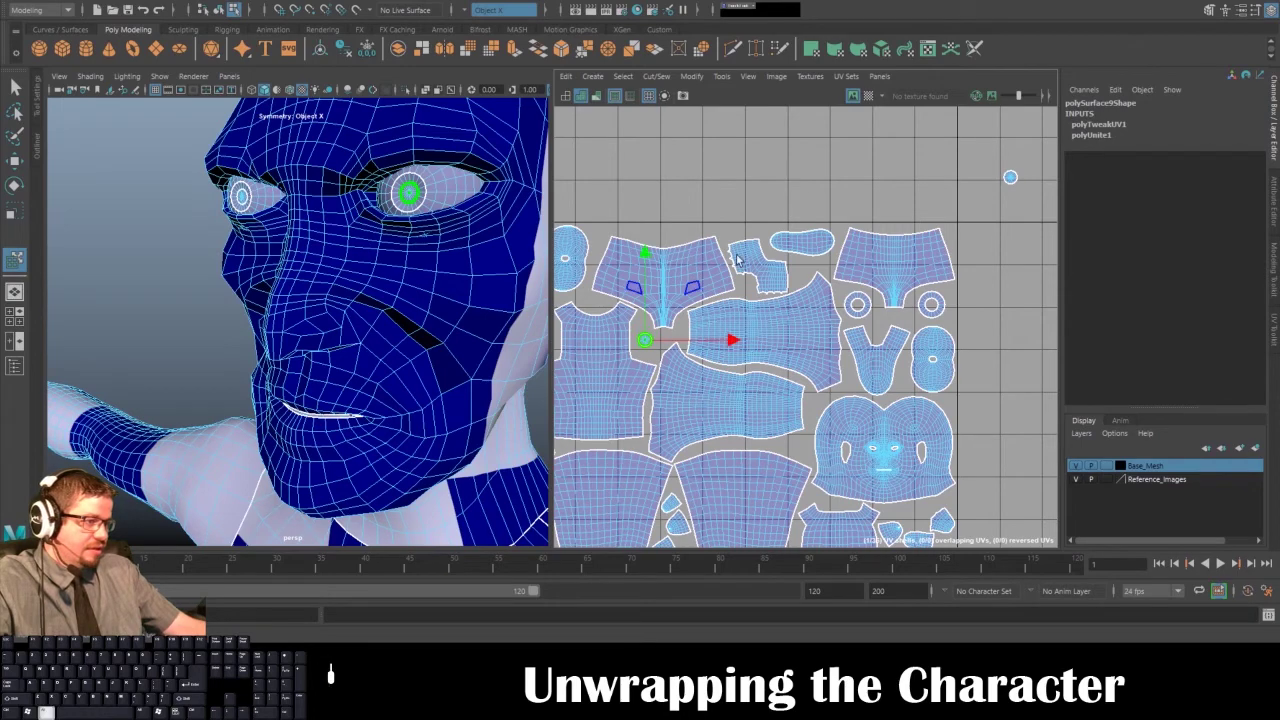
# - Move the last small disc shell into the gap between the torso shell's shoulder and the layout's left edge, and deselect it
pyautogui.keyDown('alt'); pyautogui.moveTo(717, 250); pyautogui.dragTo(639, 229, button='middle'); pyautogui.keyUp('alt')
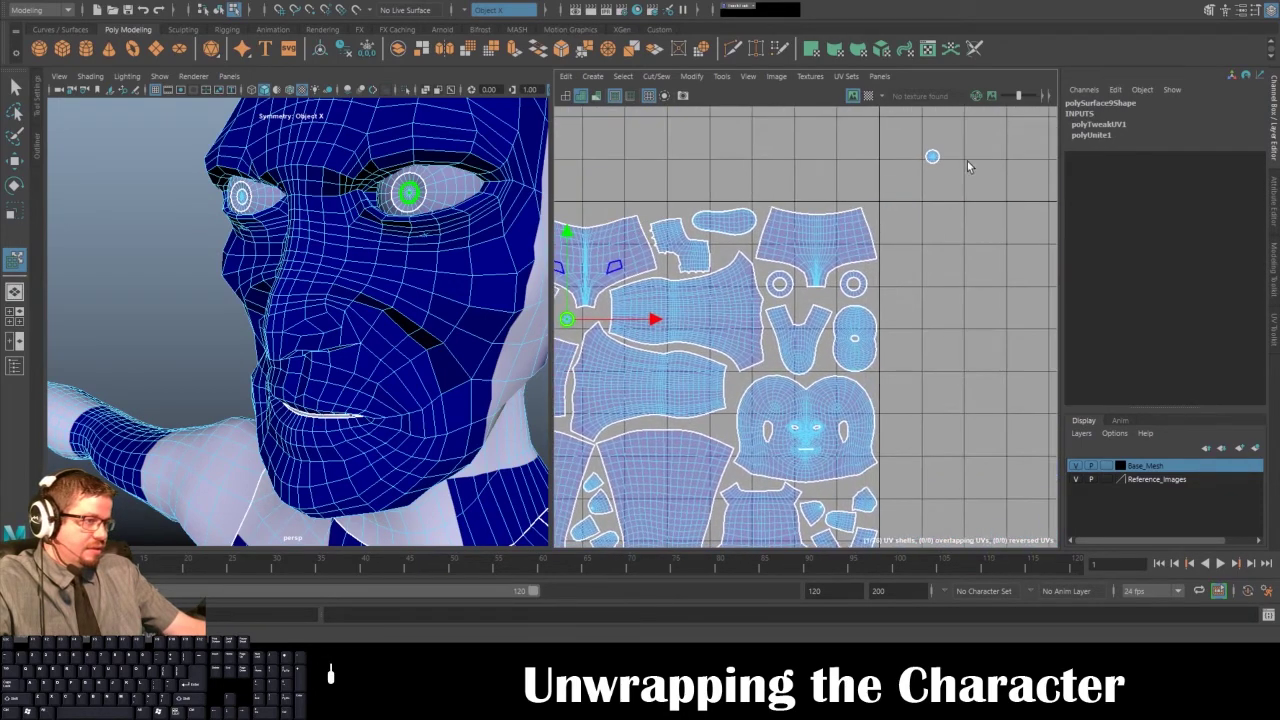
pyautogui.moveTo(932, 157); pyautogui.dragTo(964, 187)
pyautogui.keyDown('alt'); pyautogui.moveTo(944, 198); pyautogui.dragTo(777, 141, button='right'); pyautogui.keyUp('alt')
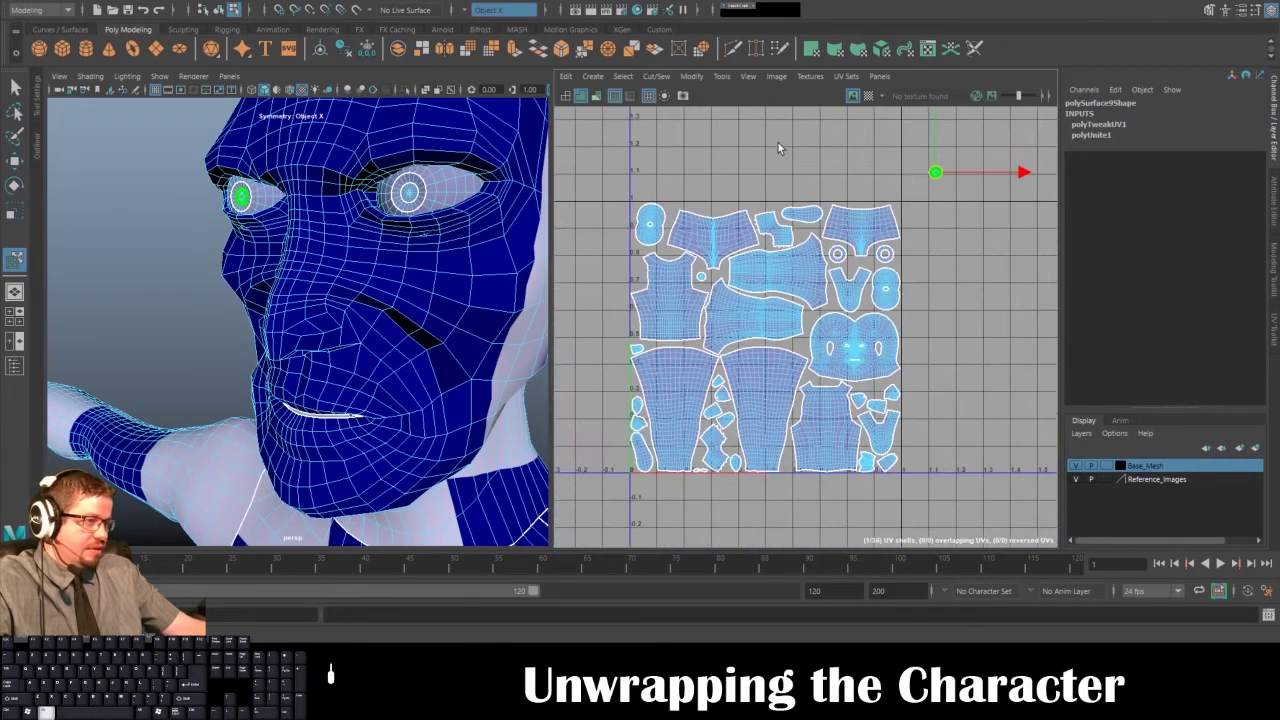
pyautogui.keyDown('alt'); pyautogui.moveTo(869, 189); pyautogui.dragTo(897, 191, button='middle'); pyautogui.keyUp('alt')
pyautogui.moveTo(965, 174); pyautogui.dragTo(668, 276)
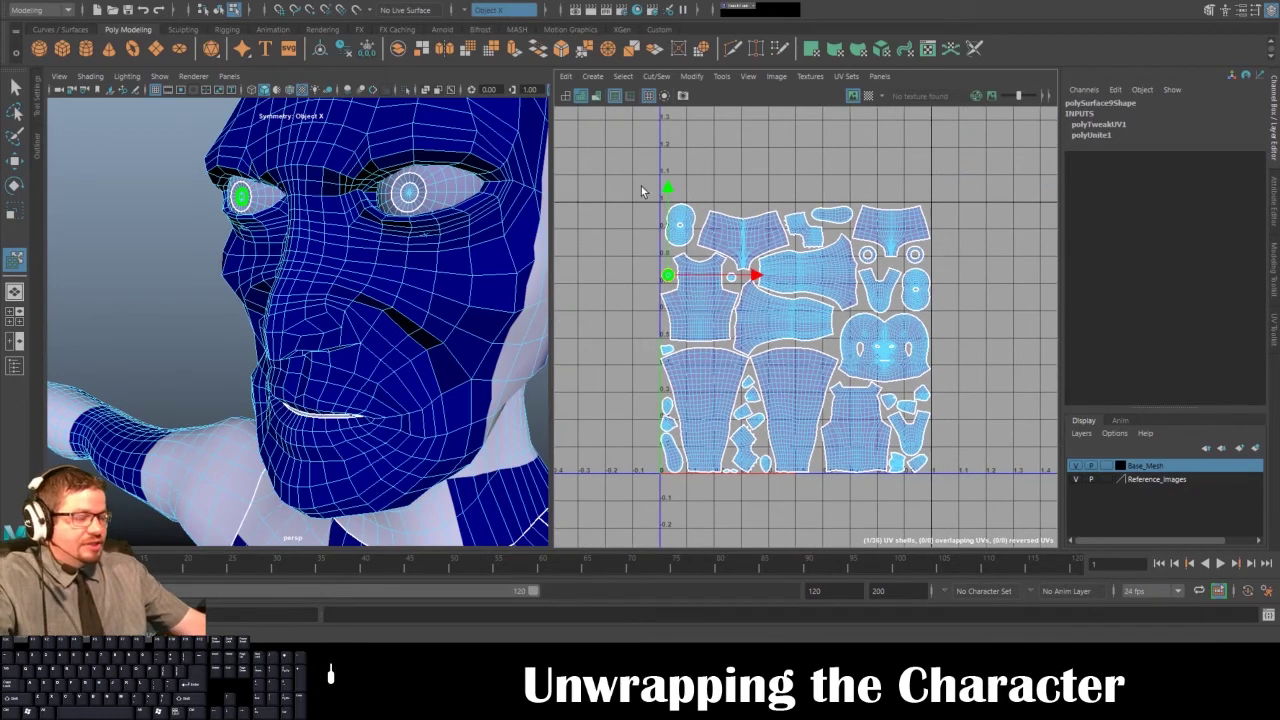
pyautogui.click(761, 190)
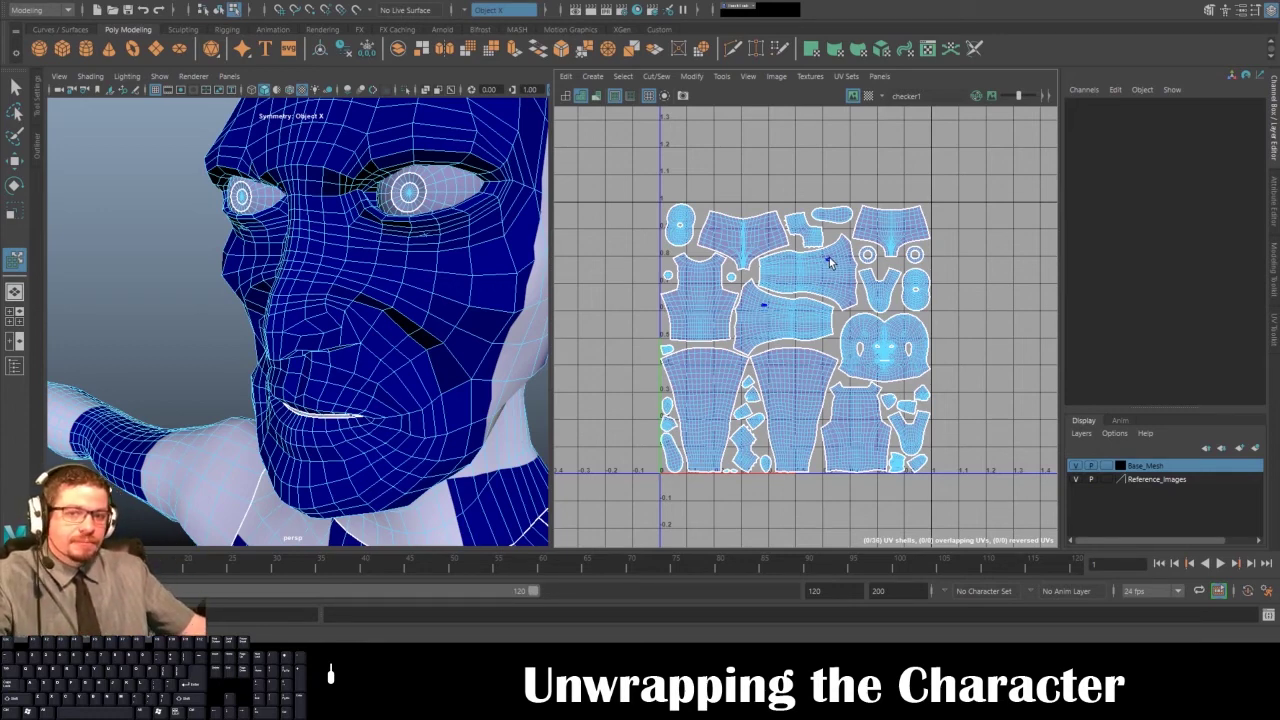
# - Examine up close the ring-shaped eye shells and the spacing between them and the neighbouring shells
pyautogui.keyDown('alt'); pyautogui.moveTo(871, 243); pyautogui.dragTo(680, 308, button='middle'); pyautogui.keyUp('alt')
pyautogui.keyDown('alt'); pyautogui.moveTo(680, 308); pyautogui.dragTo(808, 474, button='right'); pyautogui.keyUp('alt')
pyautogui.keyDown('alt'); pyautogui.moveTo(712, 409); pyautogui.dragTo(748, 366, button='middle'); pyautogui.keyUp('alt')
pyautogui.keyDown('alt'); pyautogui.moveTo(689, 301); pyautogui.dragTo(834, 508, button='right'); pyautogui.keyUp('alt')
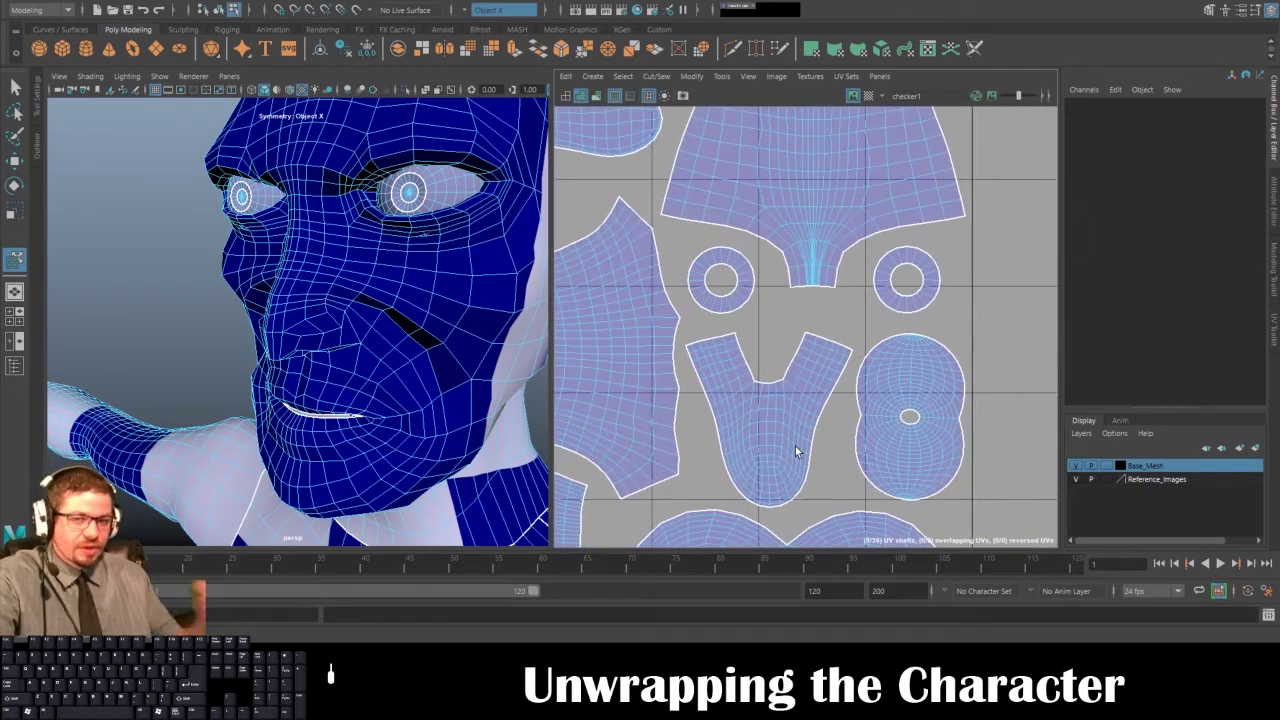
pyautogui.keyDown('alt'); pyautogui.moveTo(751, 306); pyautogui.dragTo(770, 373, button='right'); pyautogui.keyUp('alt')
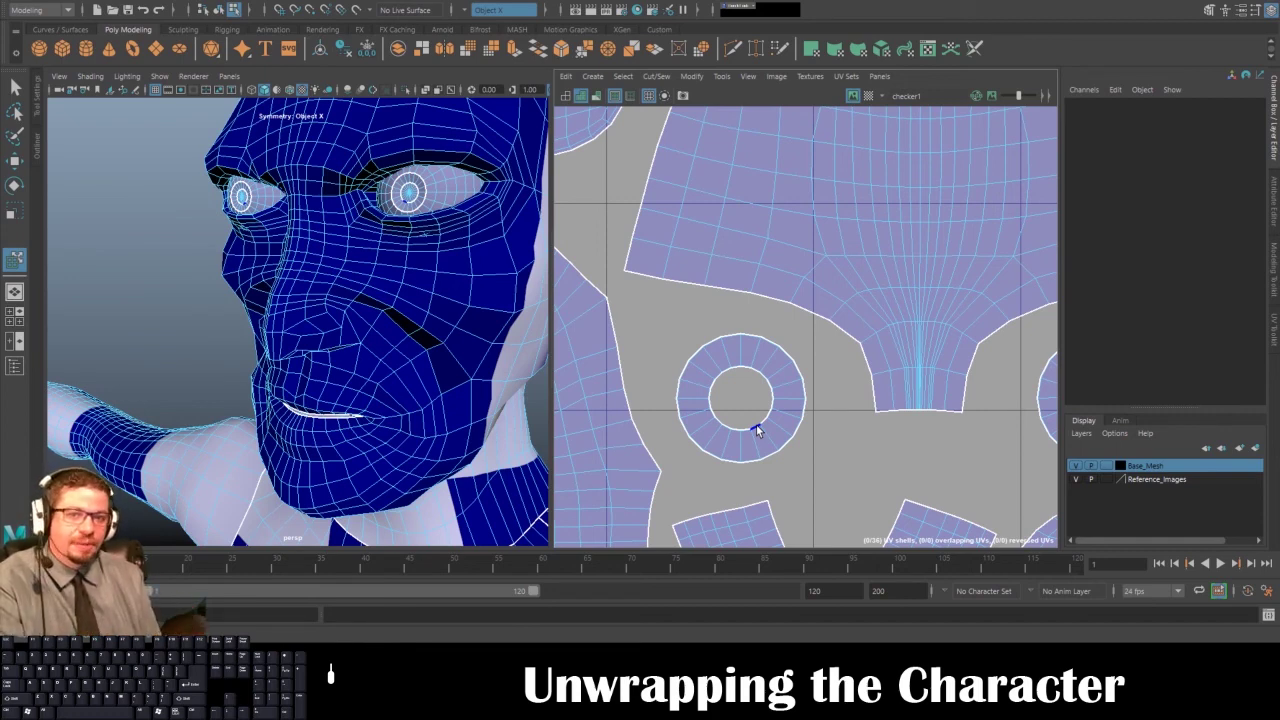
# - Return to object mode and select the whole combined character mesh
pyautogui.moveTo(484, 302); pyautogui.dragTo(195, 277, button='right')
pyautogui.click(190, 275)
pyautogui.keyDown('alt'); pyautogui.moveTo(190, 275); pyautogui.dragTo(247, 328); pyautogui.keyUp('alt')
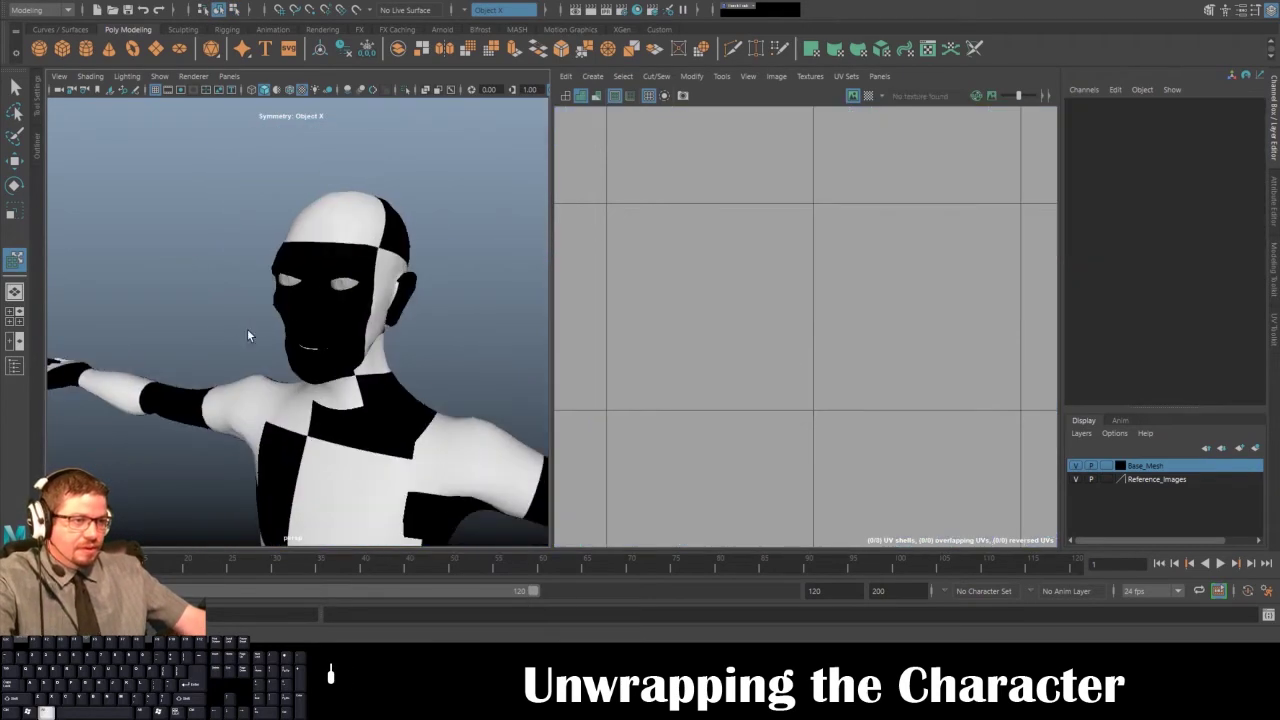
pyautogui.click(433, 346)
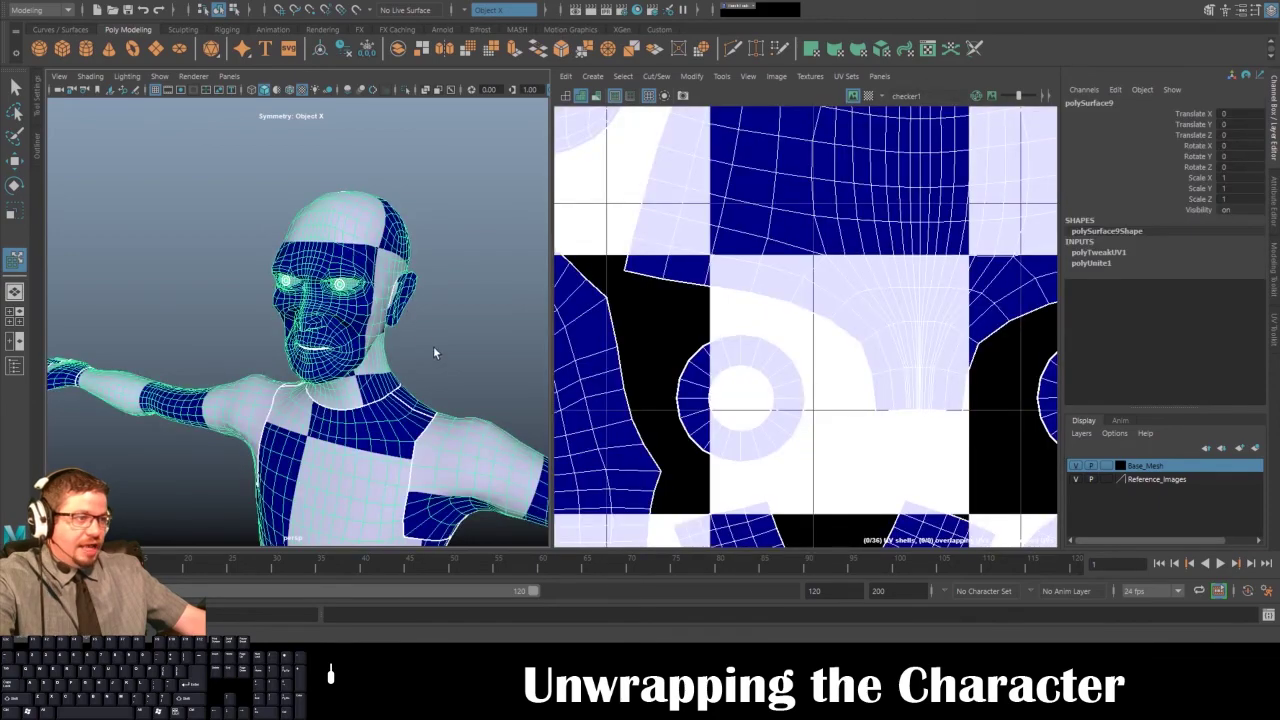
# - Examine the complete 0–1 UV layout and the checker pattern over the character's full body
pyautogui.scroll(-4, 310, 217)
pyautogui.scroll(-10, 690, 200)
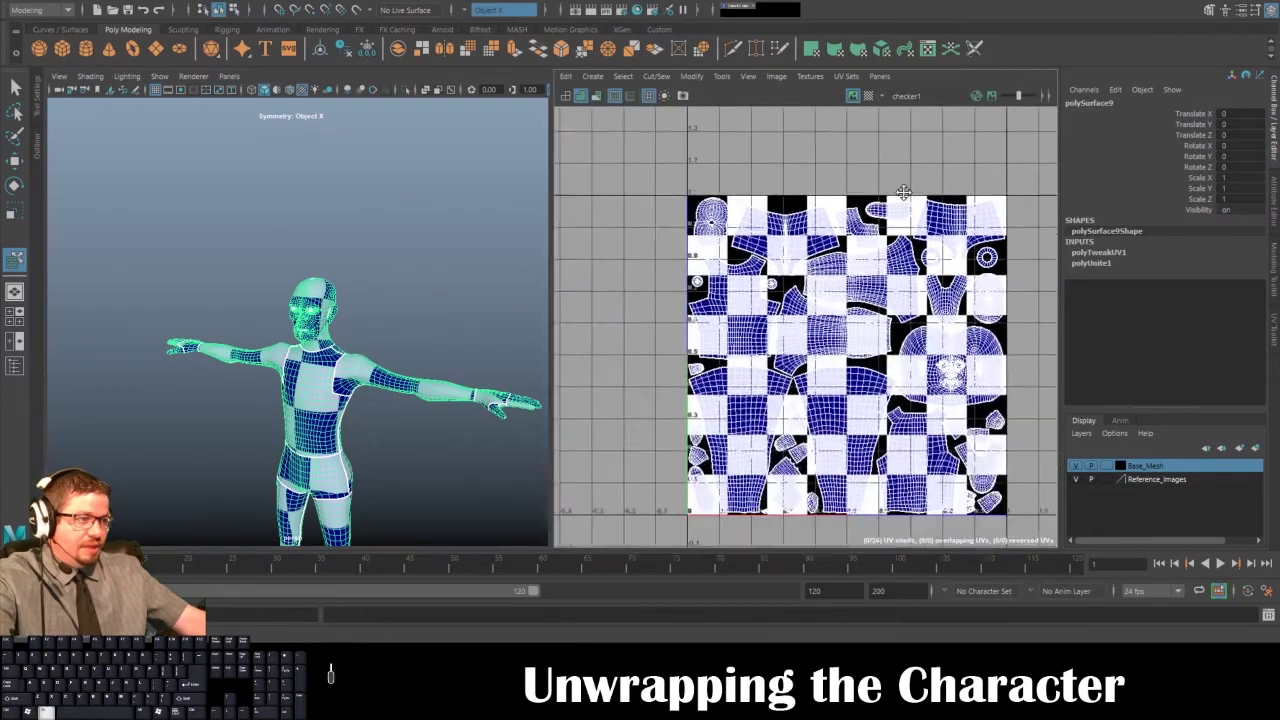
pyautogui.keyDown('alt'); pyautogui.moveTo(778, 281); pyautogui.dragTo(753, 296, button='middle'); pyautogui.keyUp('alt')
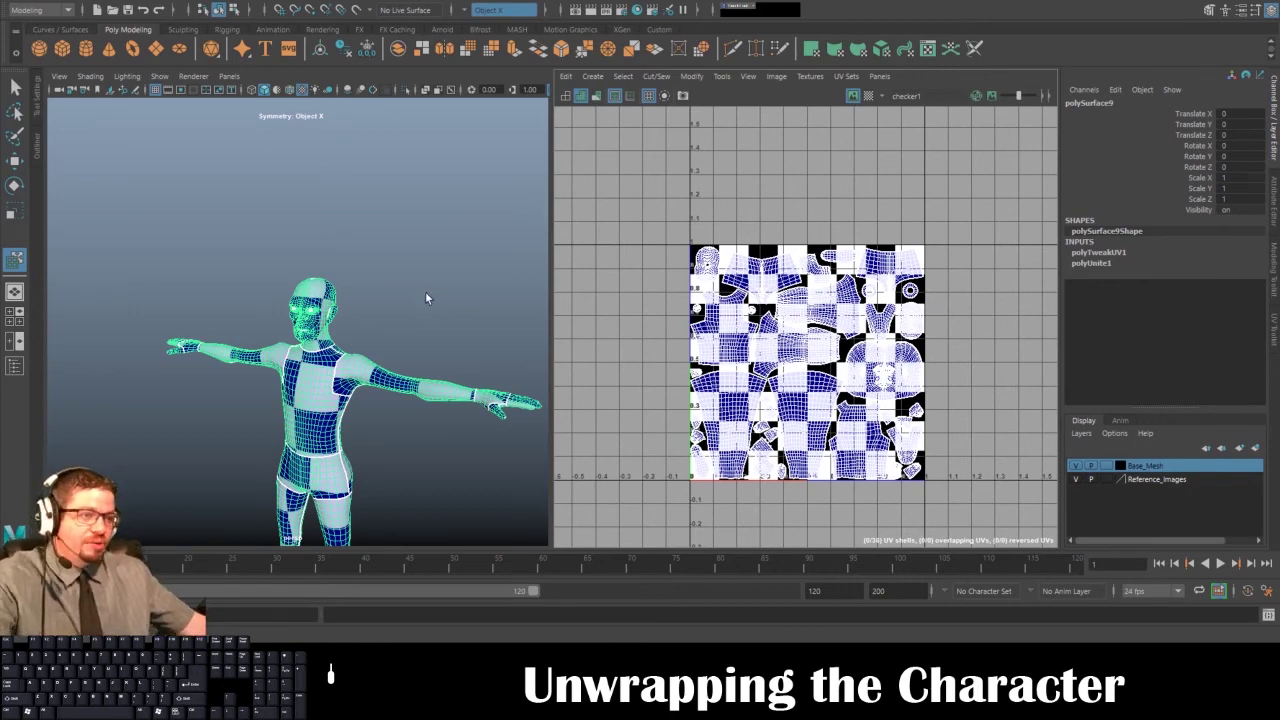
pyautogui.keyDown('alt'); pyautogui.moveTo(425, 298); pyautogui.dragTo(426, 222, button='middle'); pyautogui.keyUp('alt')
pyautogui.scroll(-3, 413, 355)
pyautogui.keyDown('alt'); pyautogui.moveTo(413, 355); pyautogui.dragTo(400, 312, button='middle'); pyautogui.keyUp('alt')
pyautogui.keyDown('alt'); pyautogui.moveTo(400, 312); pyautogui.dragTo(414, 306); pyautogui.keyUp('alt')
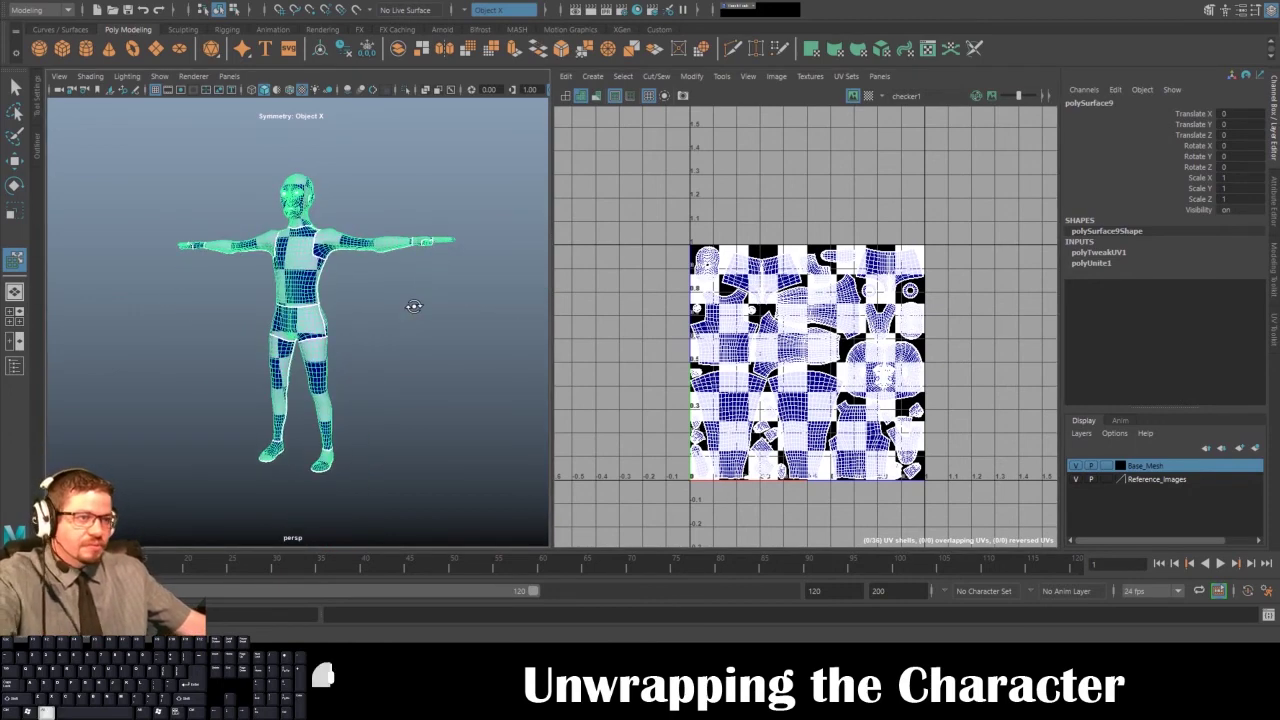